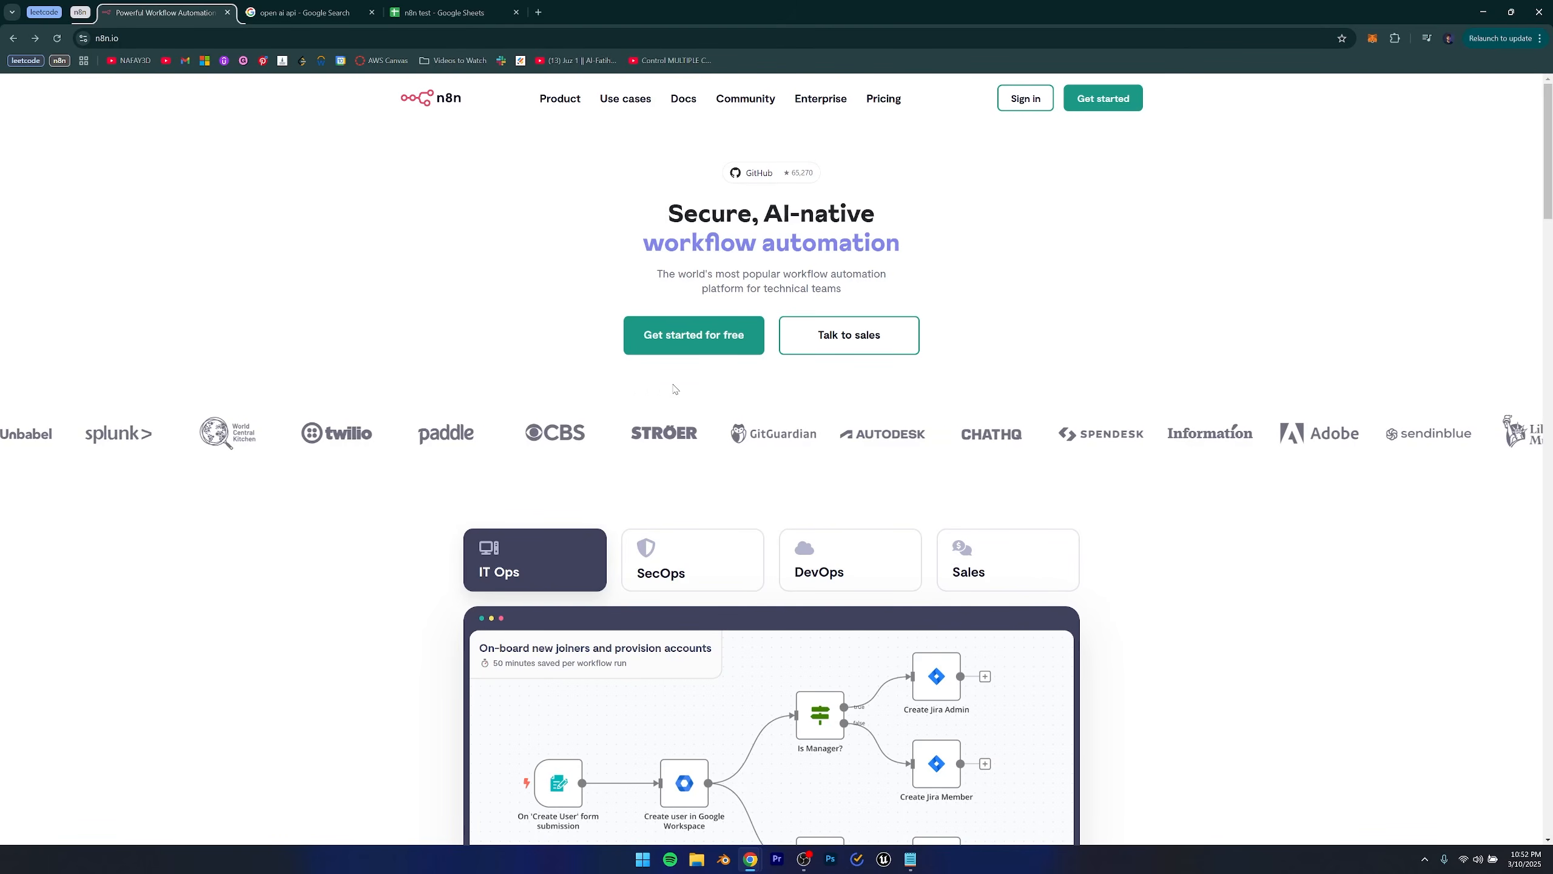
Go to the n8n cloud log-in page and sign in to the existing account.
left_click(705, 333)
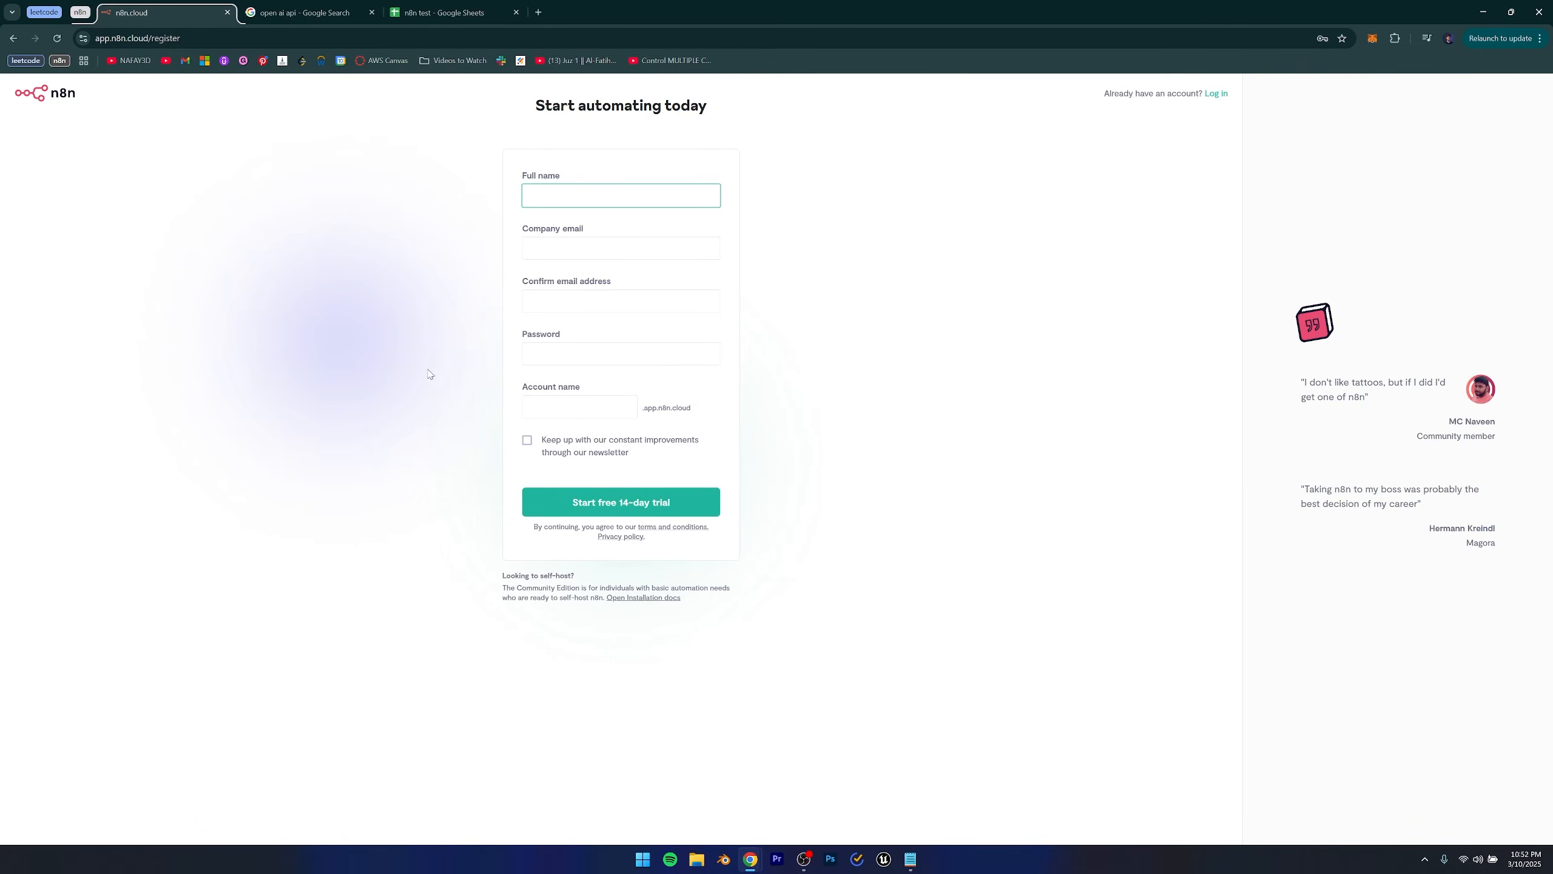
left_click(1217, 94)
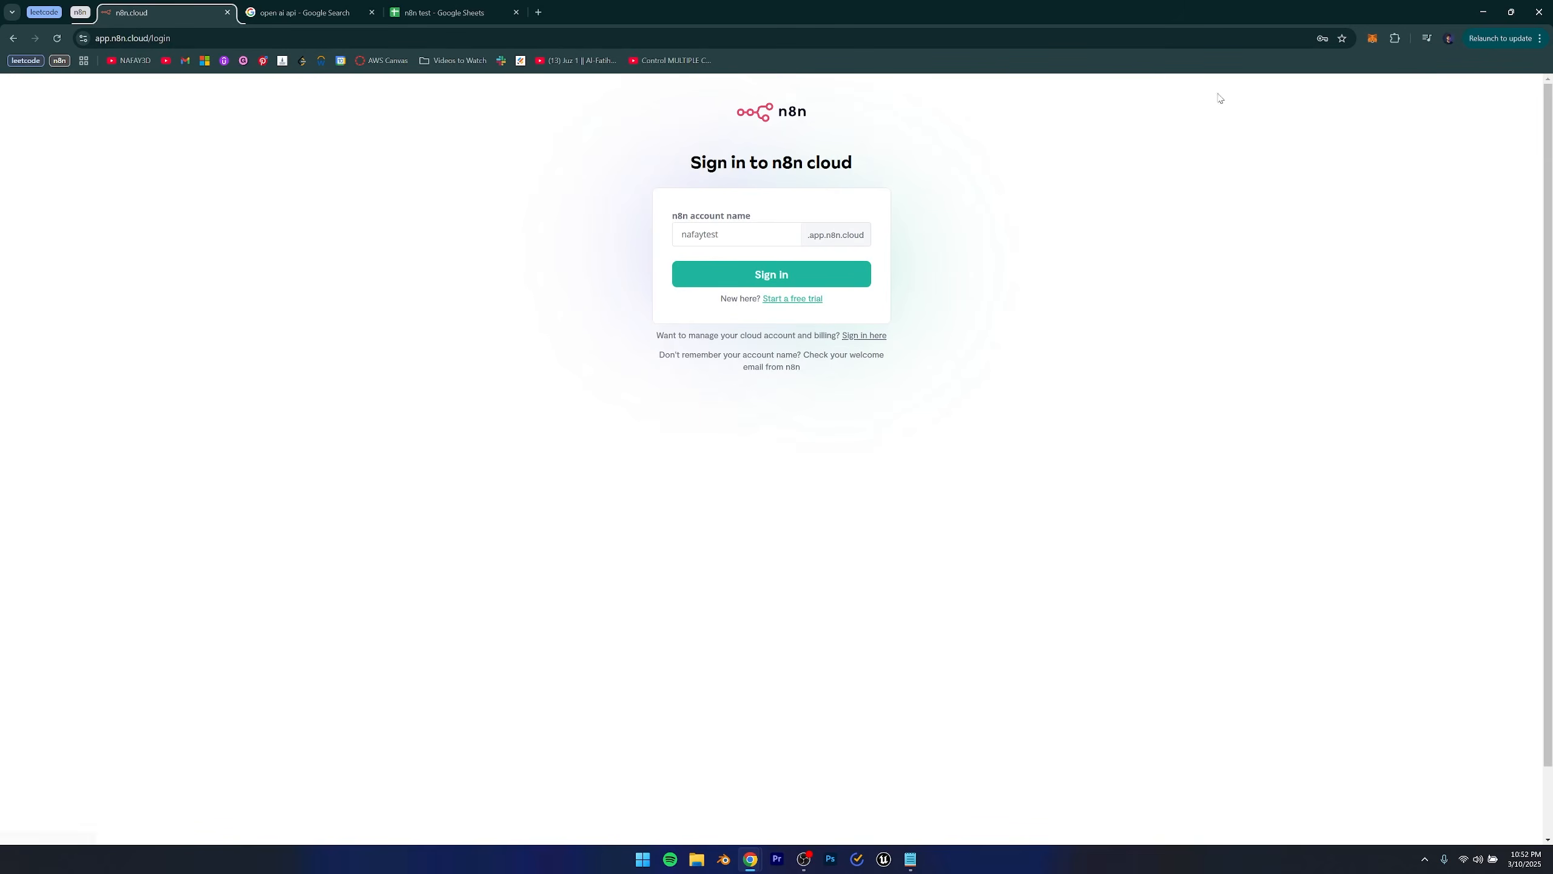
left_click(808, 285)
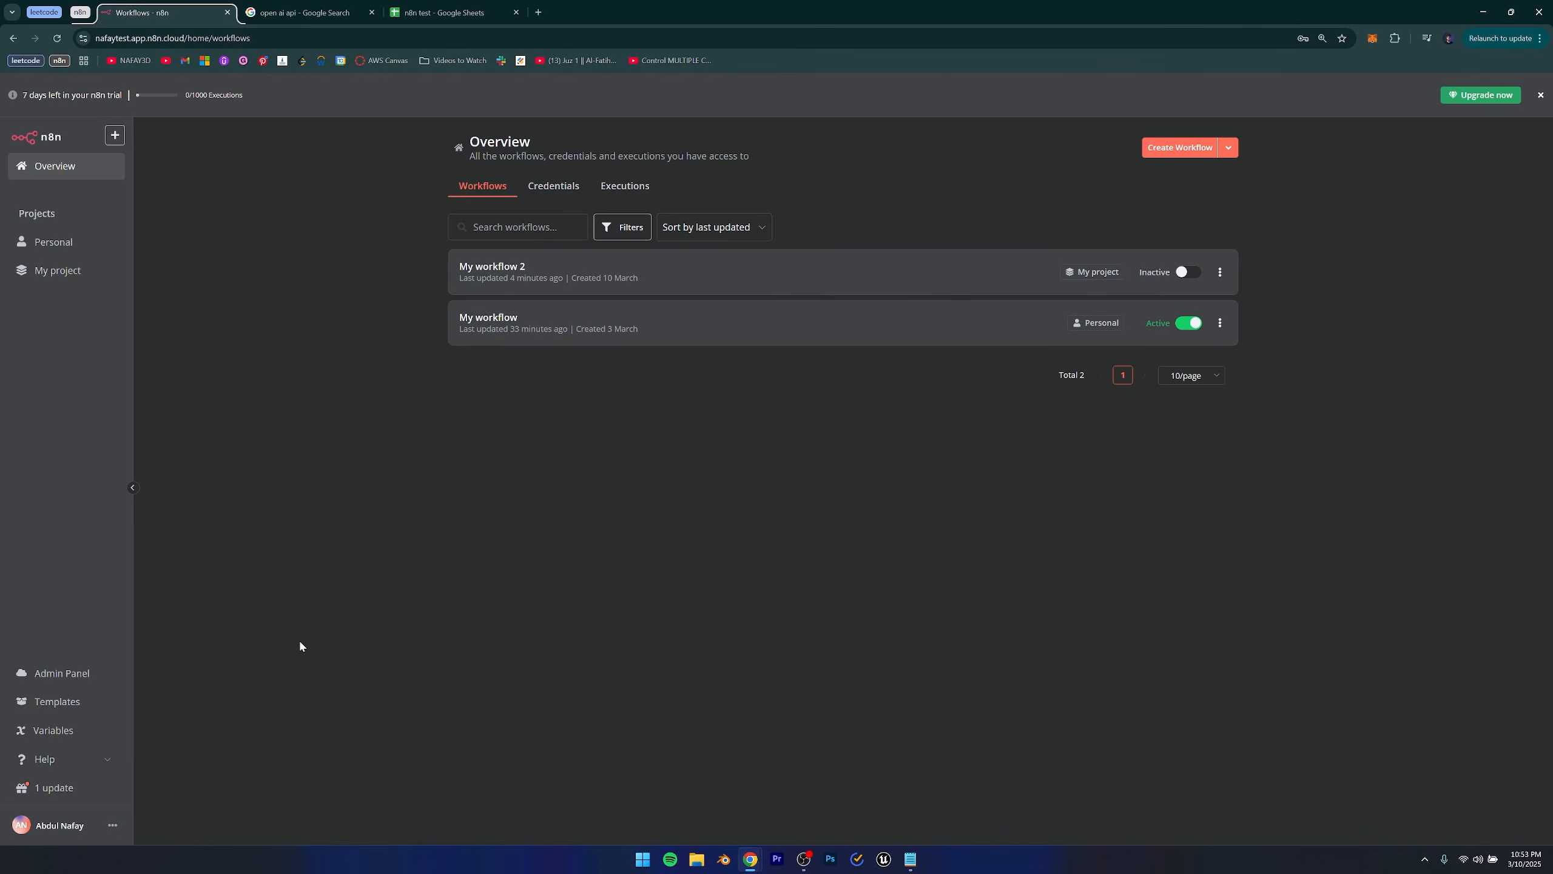
Open the workflow template library and look through its categories, newcomer essentials and trending templates.
left_click(49, 707)
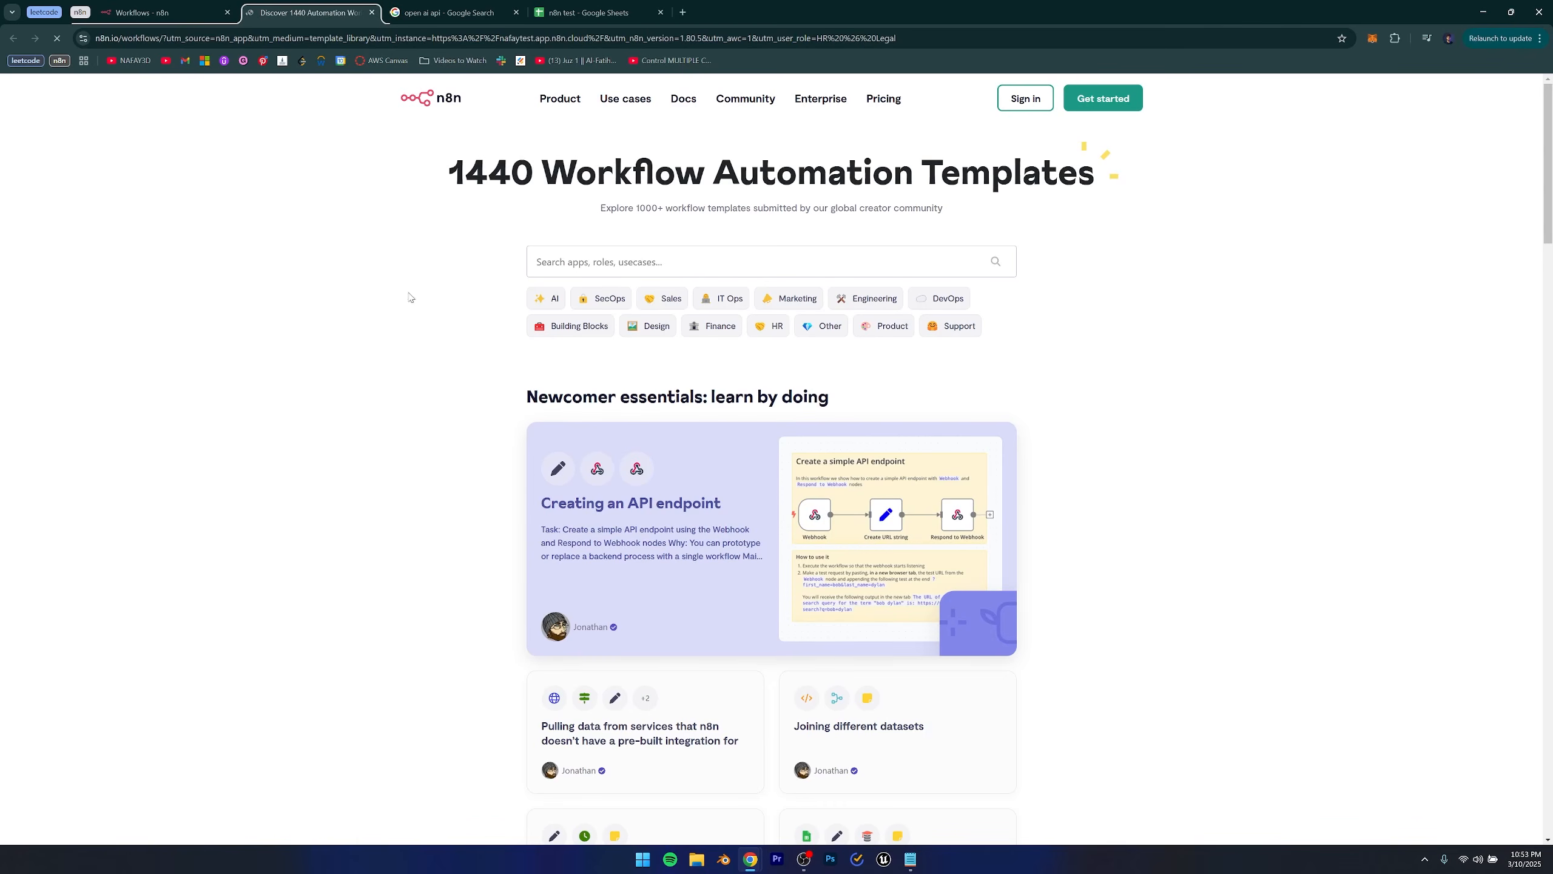
scroll(520, 375, "down", 3)
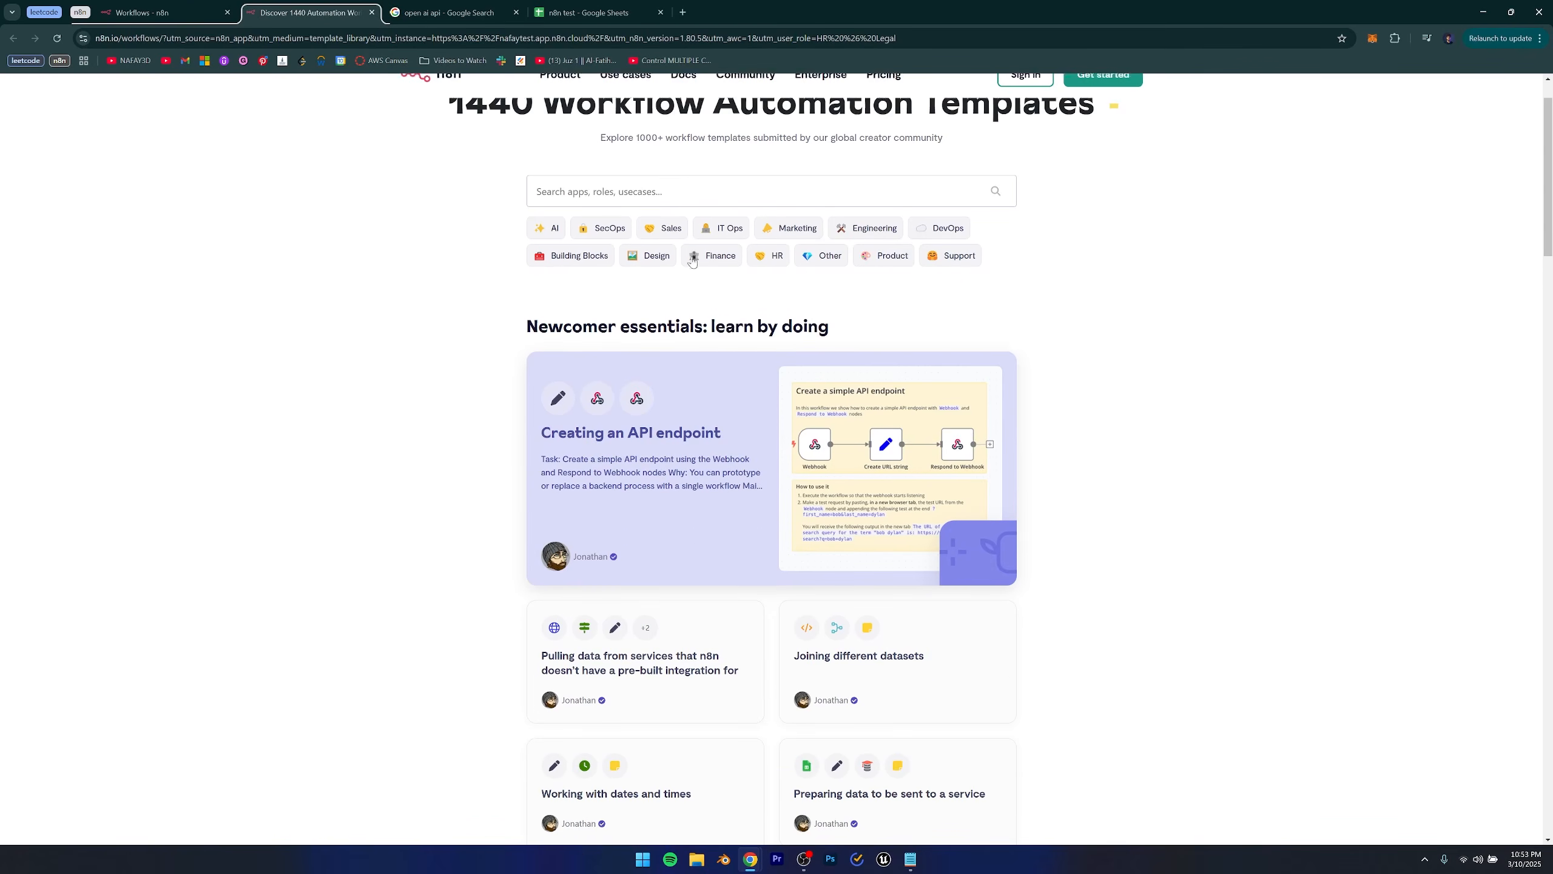
scroll(478, 375, "down", 3)
scroll(477, 375, "up", 6)
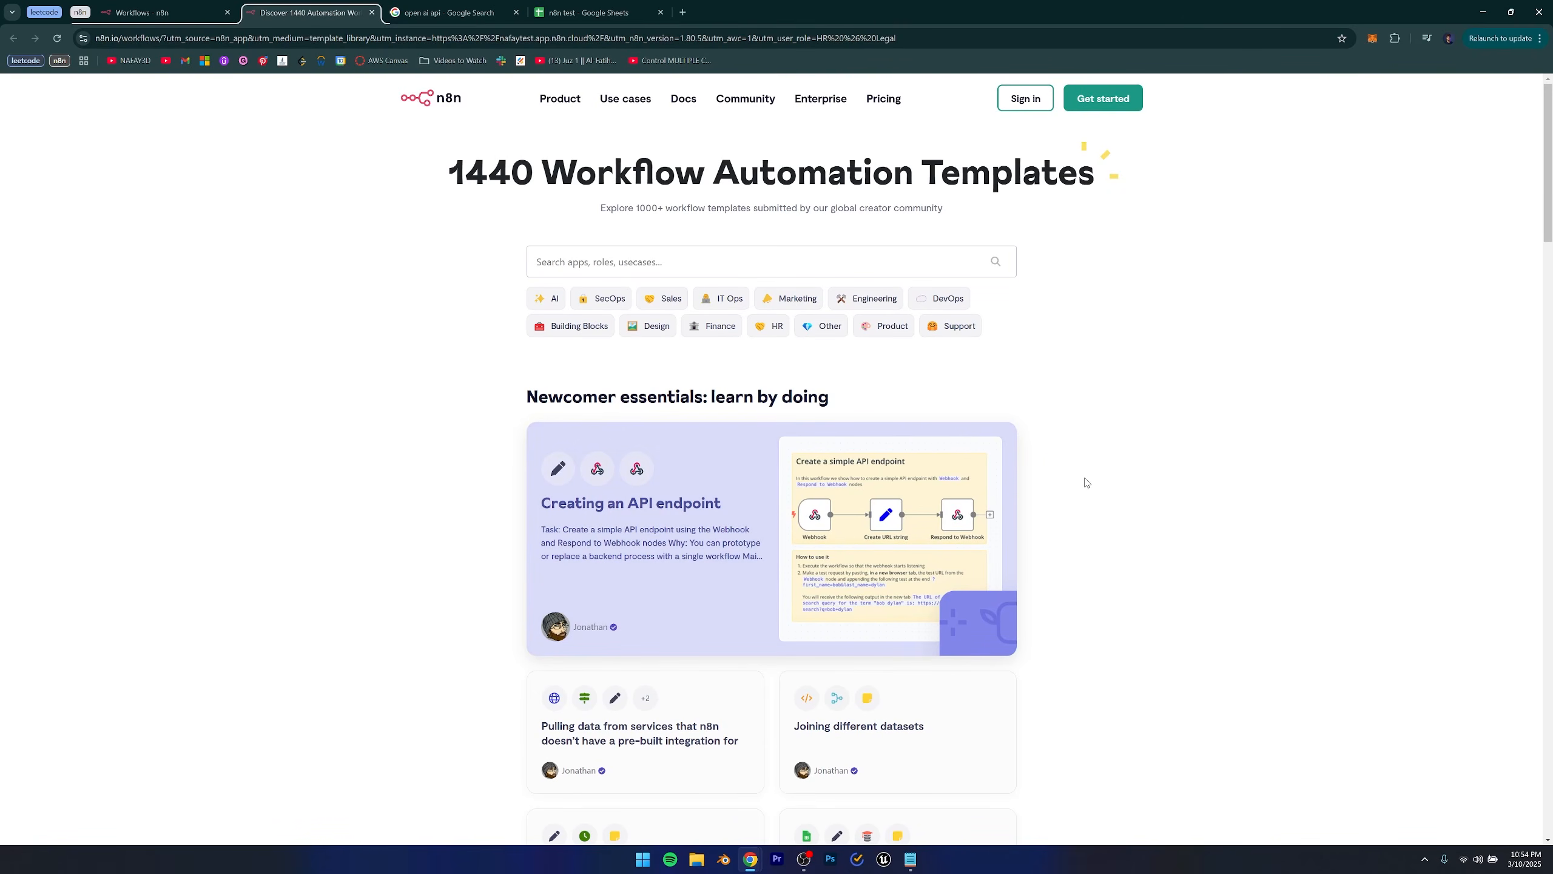
scroll(1086, 483, "down", 17)
scroll(1086, 479, "up", 10)
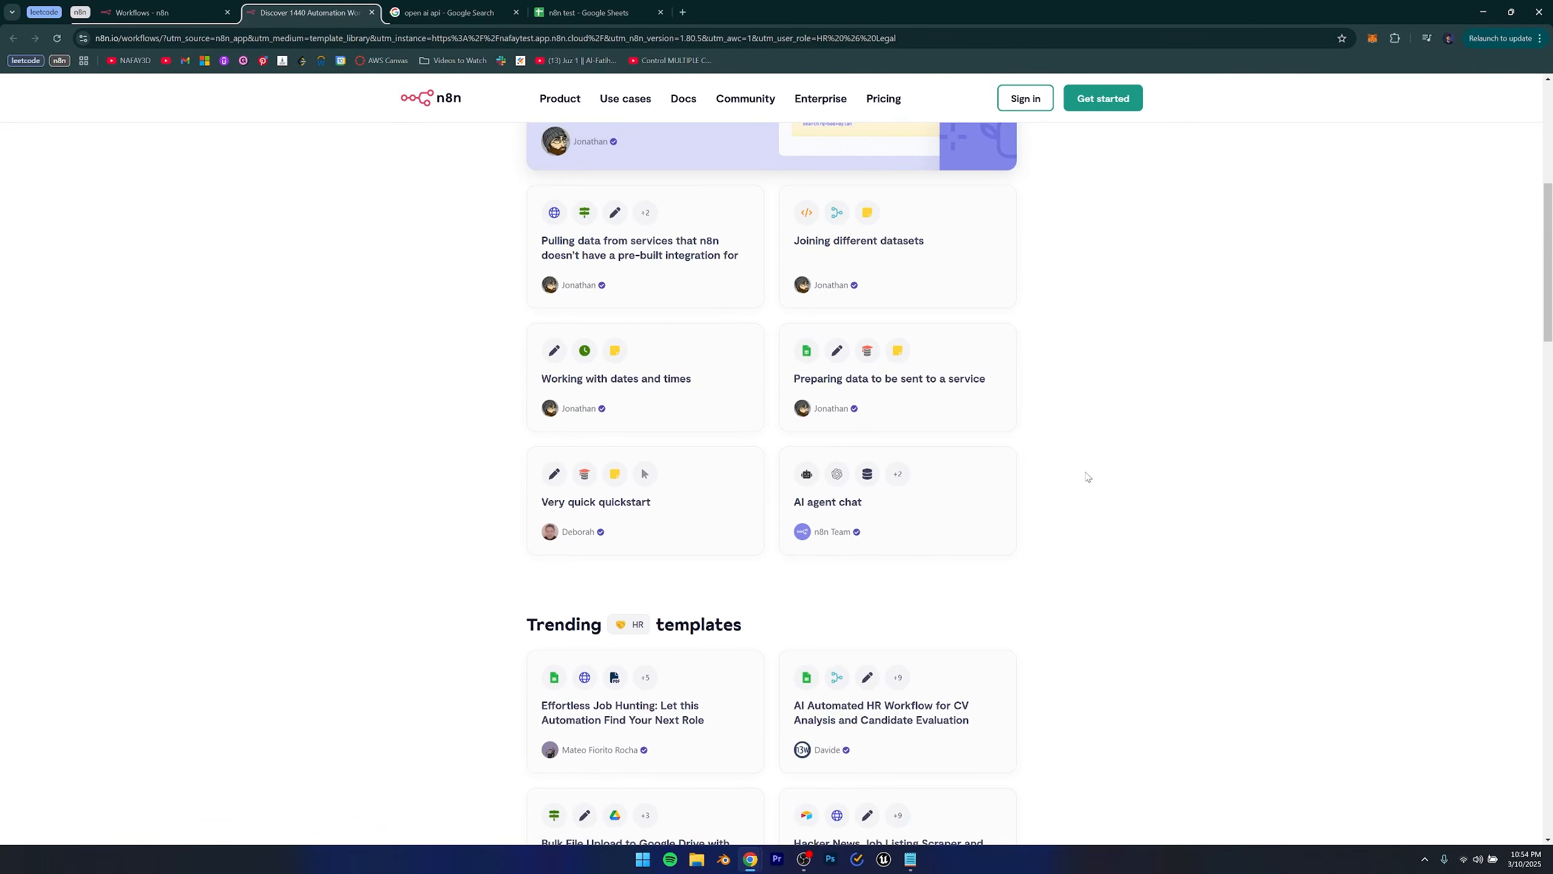
scroll(1087, 477, "up", 6)
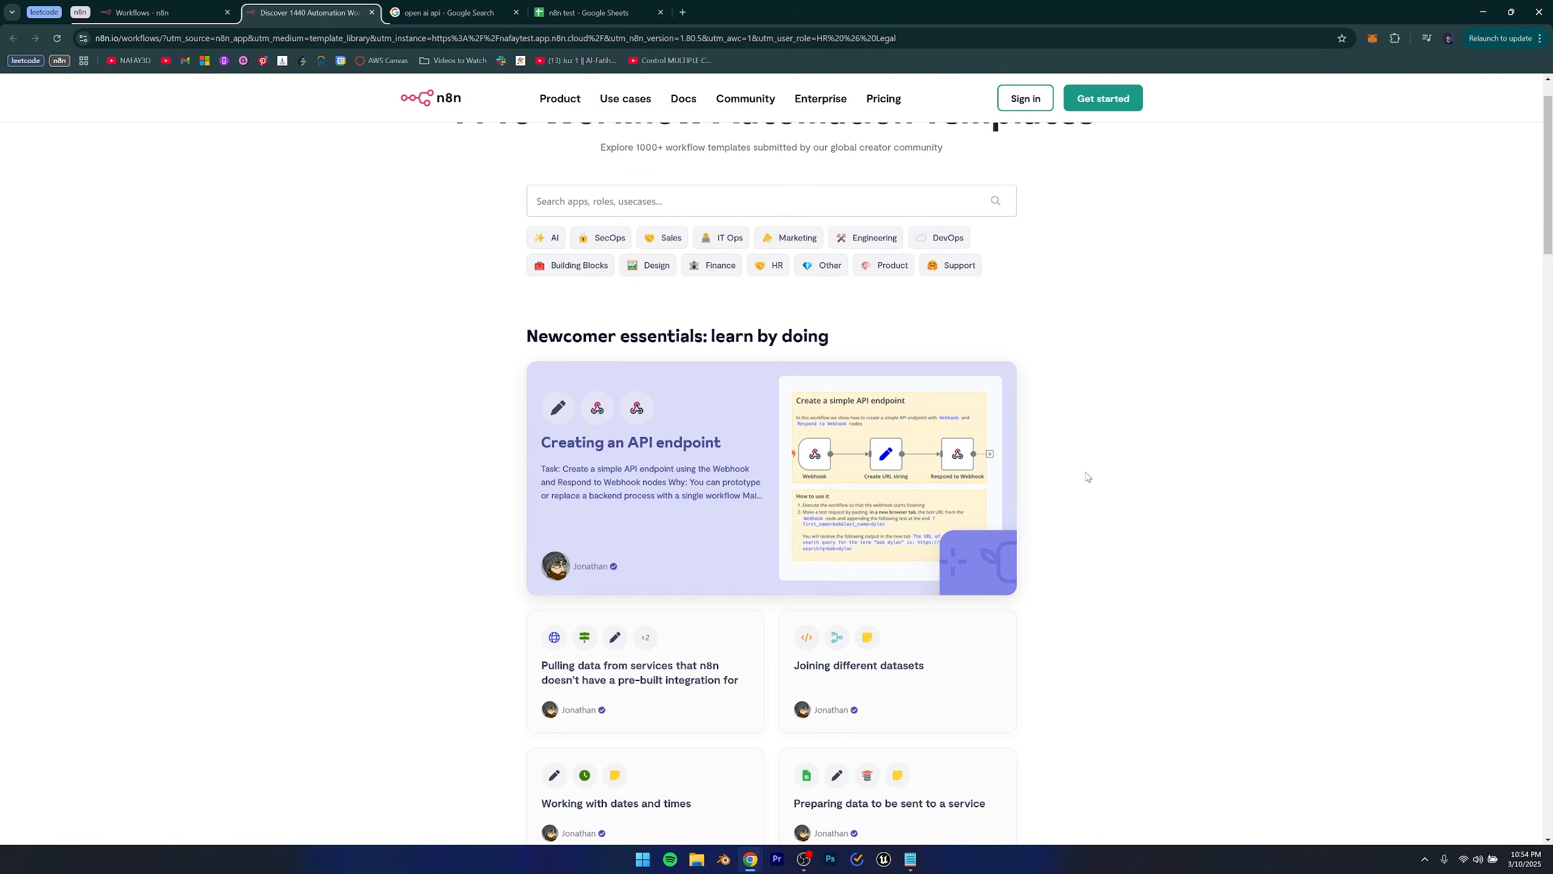
Return to the workflows overview and create a new workflow.
key("ctrl+shift+Tab")
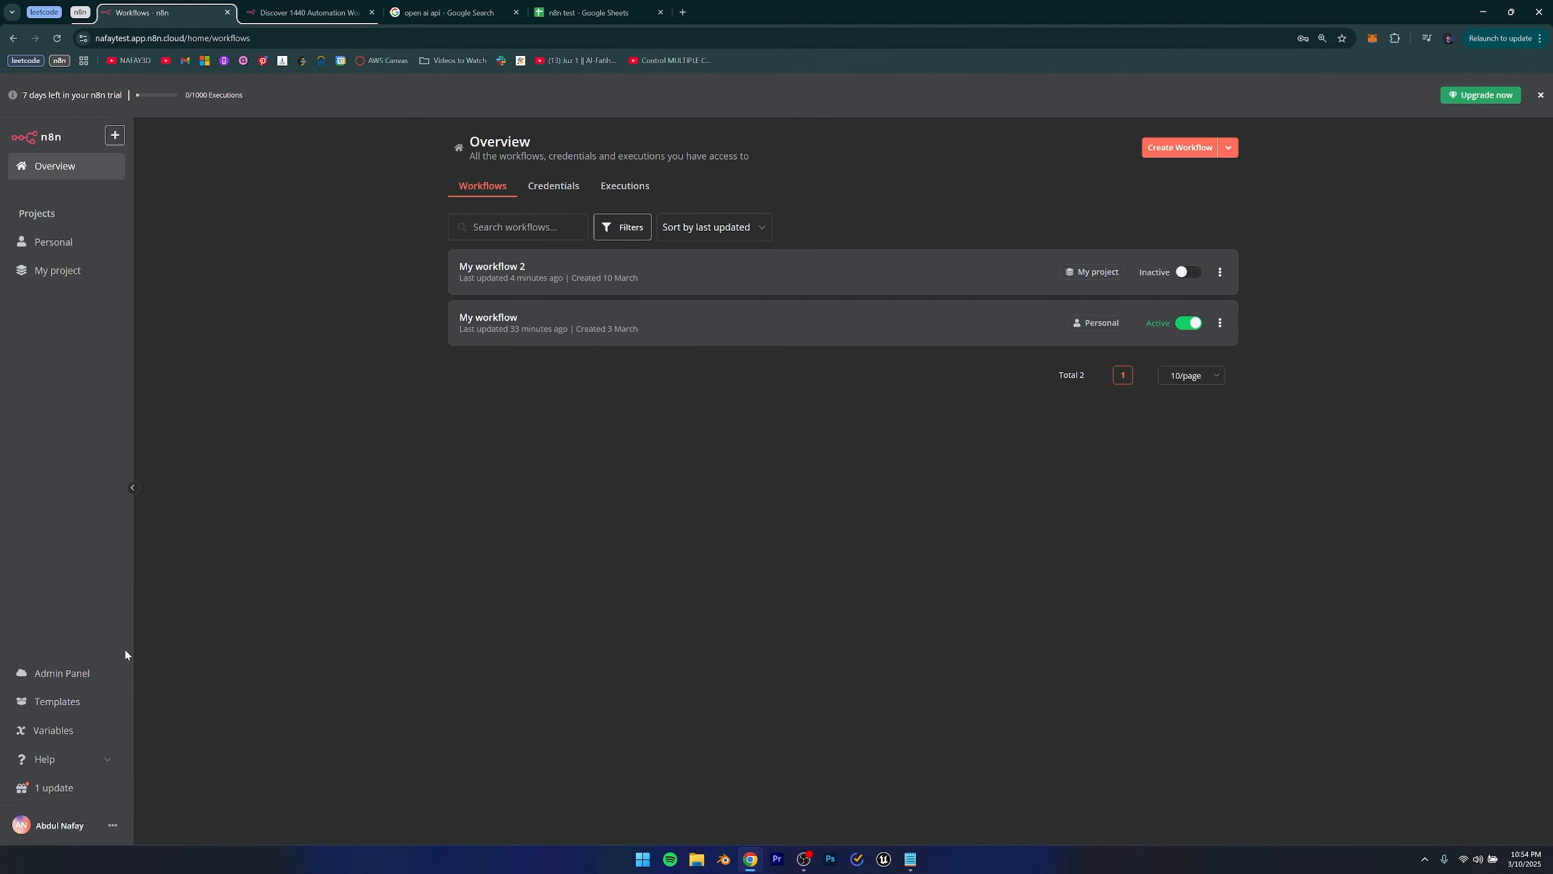
left_click(1177, 149)
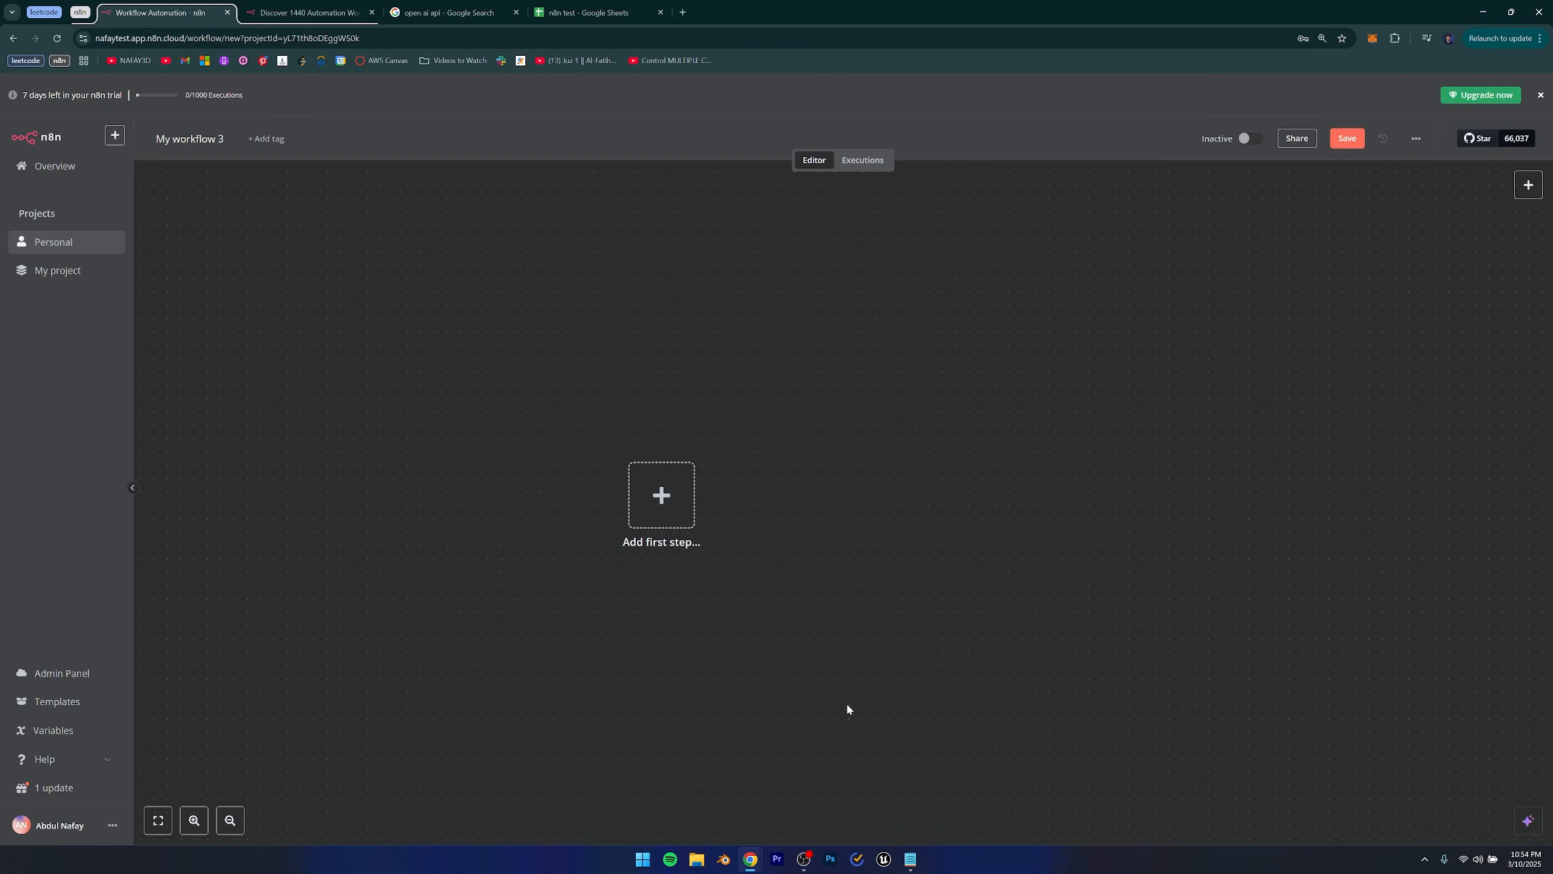
left_click_drag(848, 707, 1013, 597)
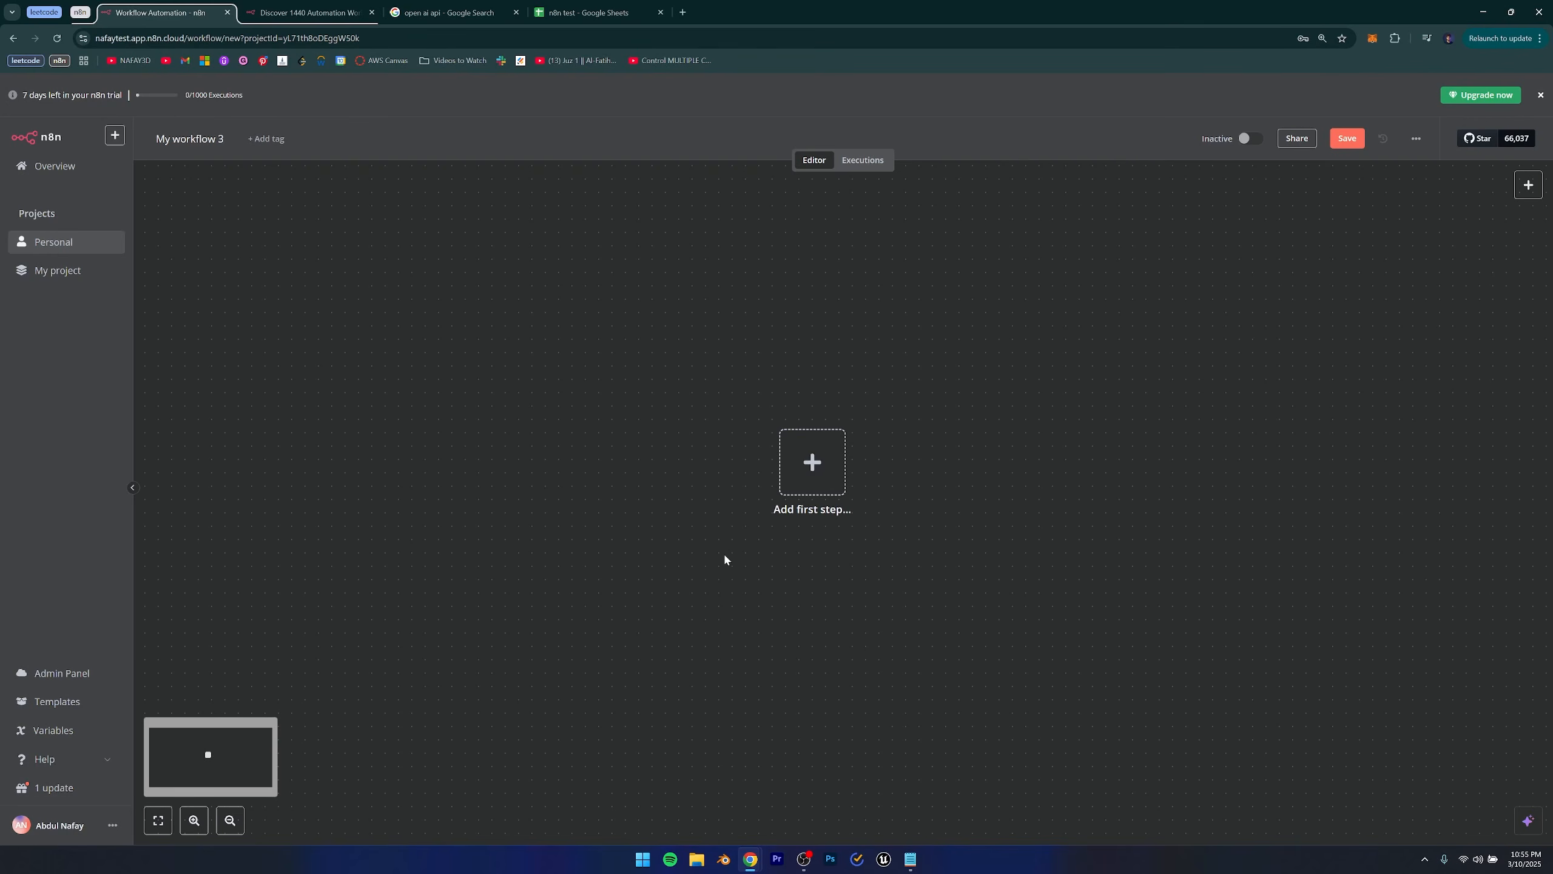
Add a manual trigger as the first step of the new workflow.
left_click(799, 466)
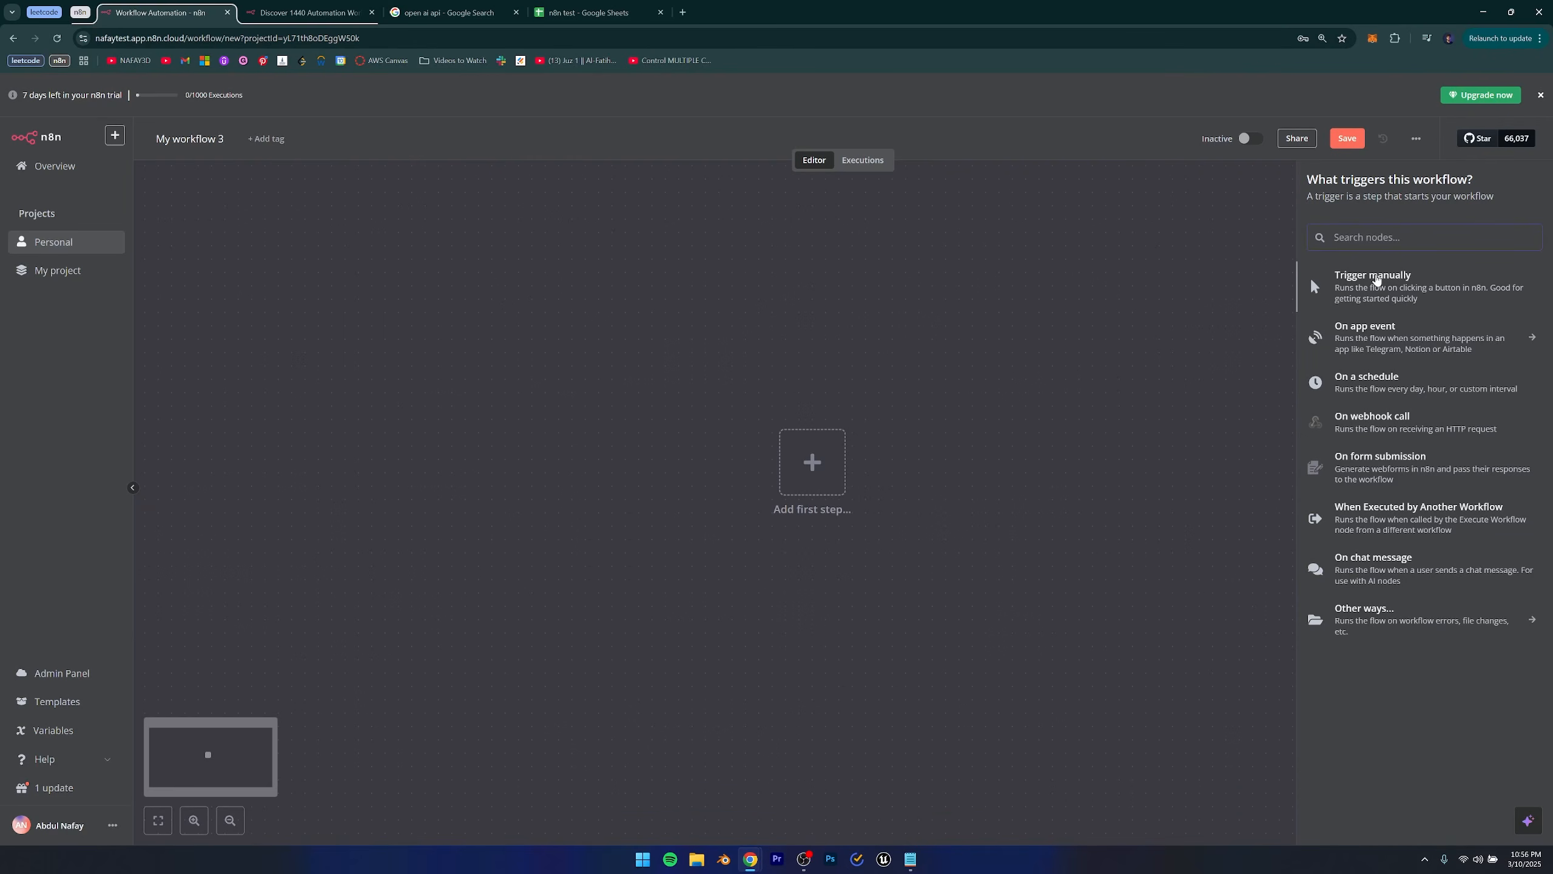
left_click(1352, 296)
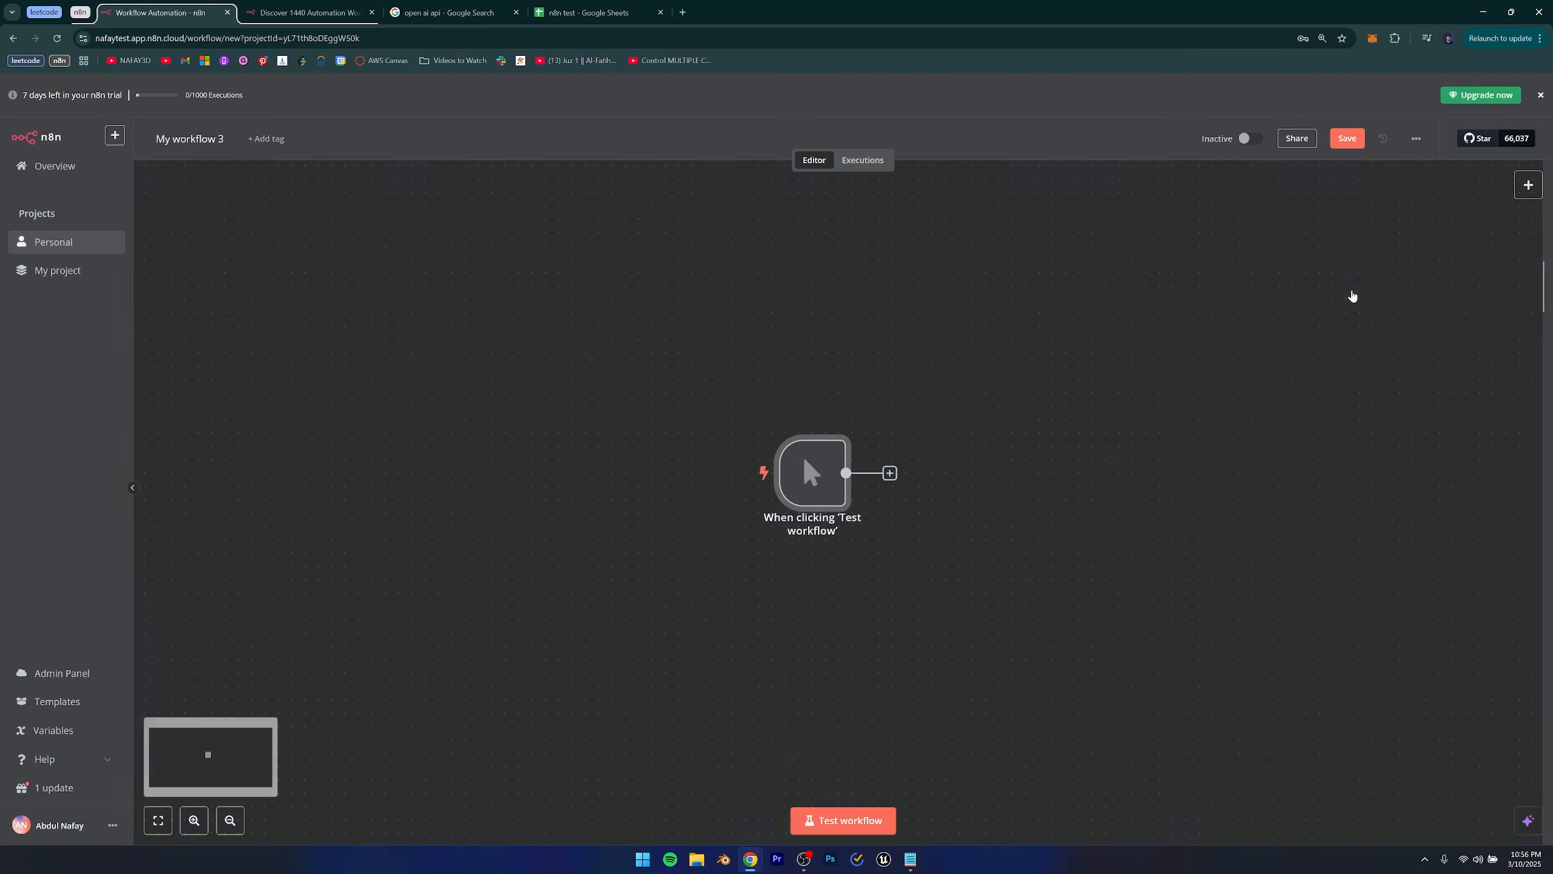
left_click(881, 562)
left_click_drag(853, 604, 739, 621)
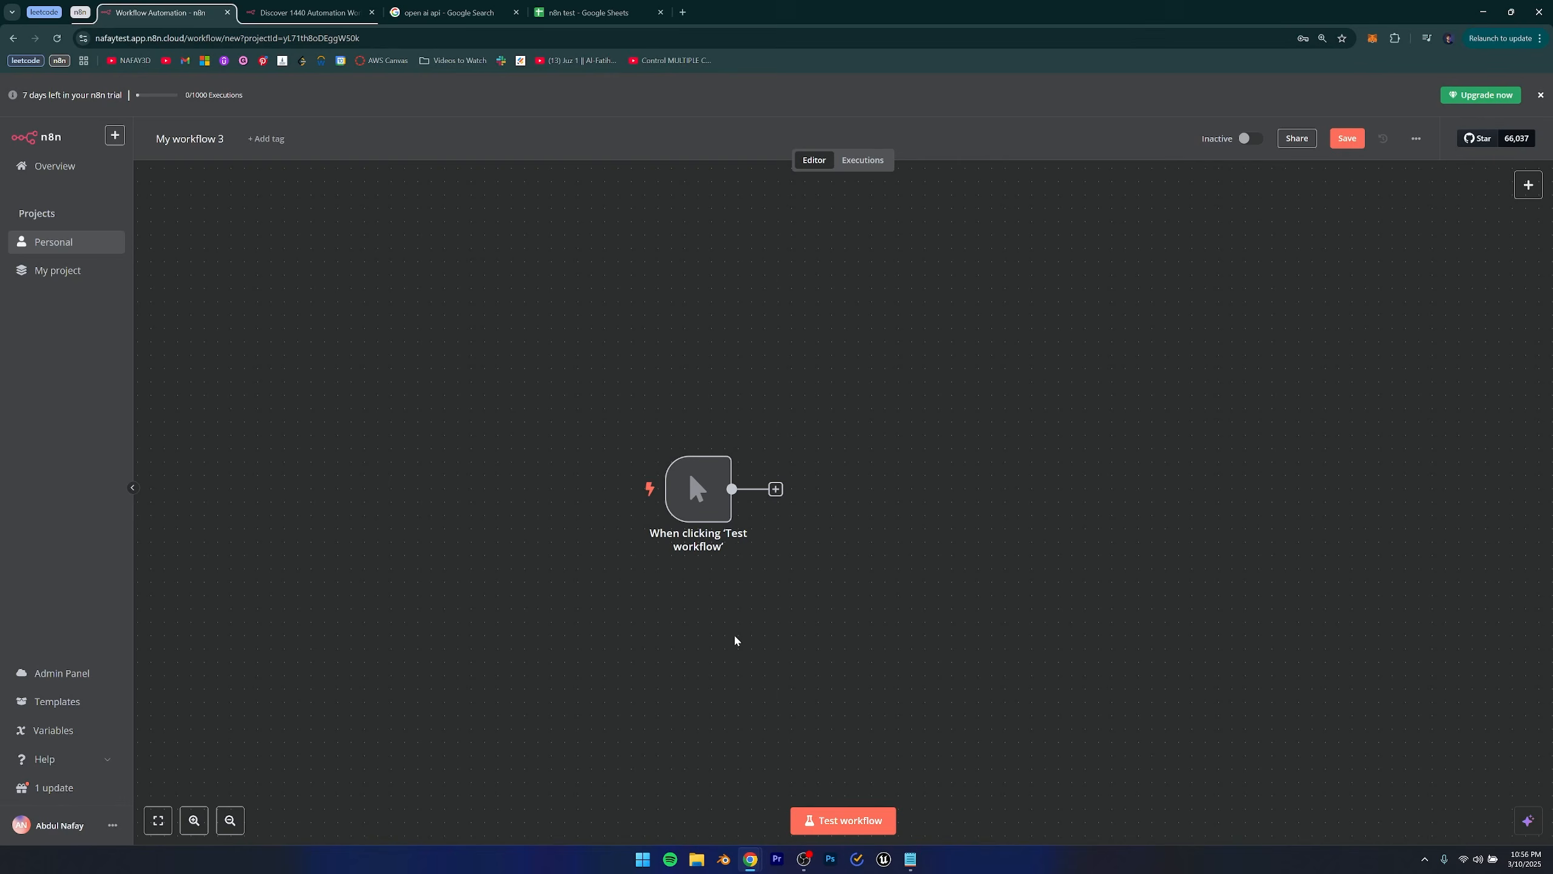
Delete the manual trigger node from the canvas.
left_click(696, 493)
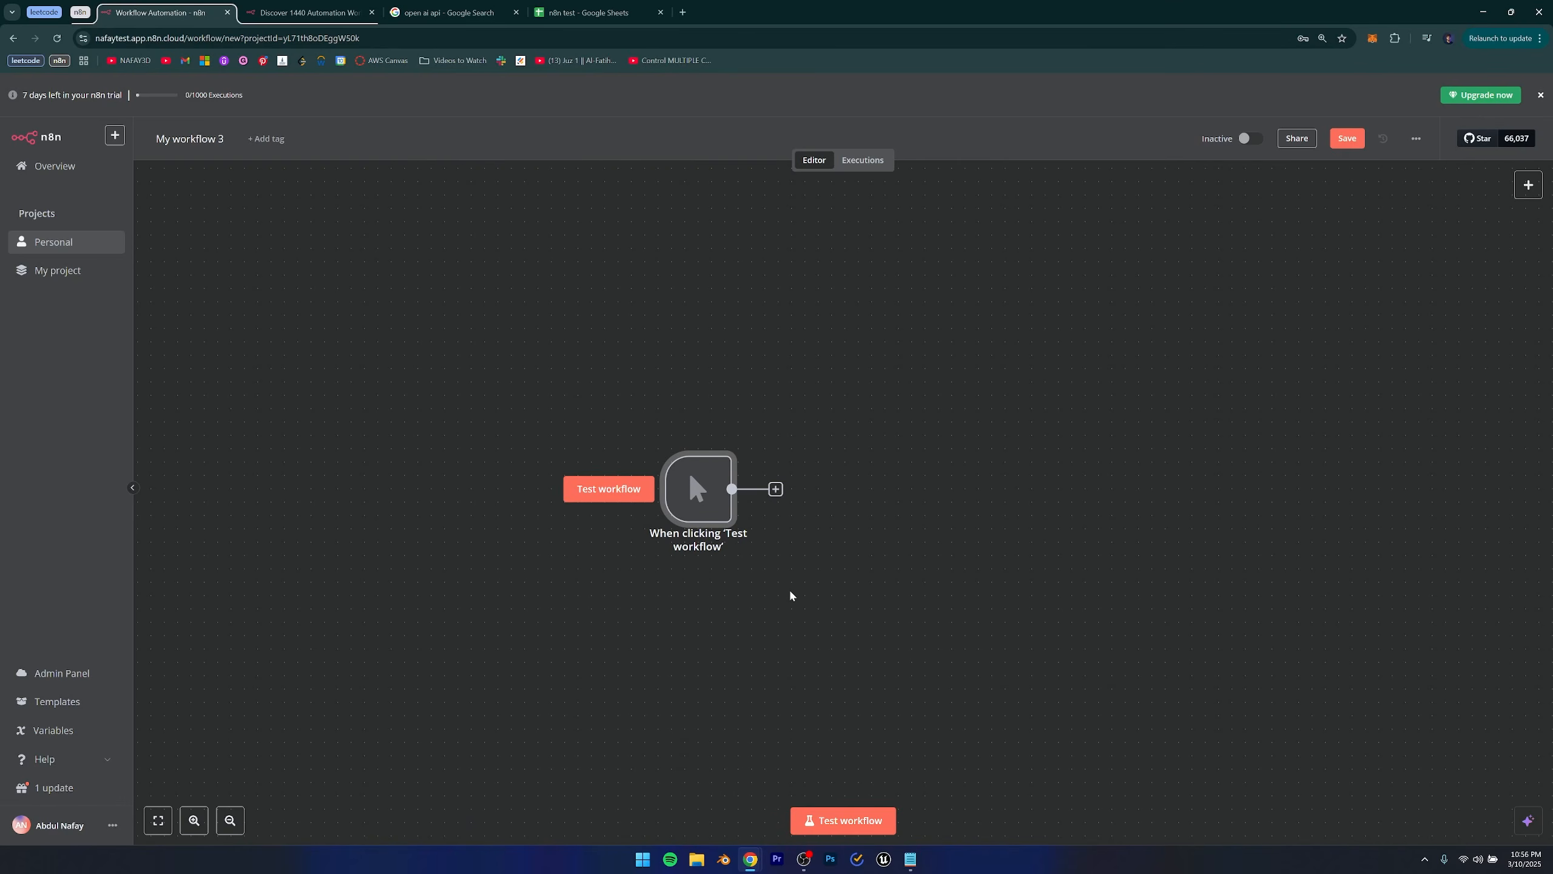
left_click(750, 537)
left_click(725, 549)
key("Delete")
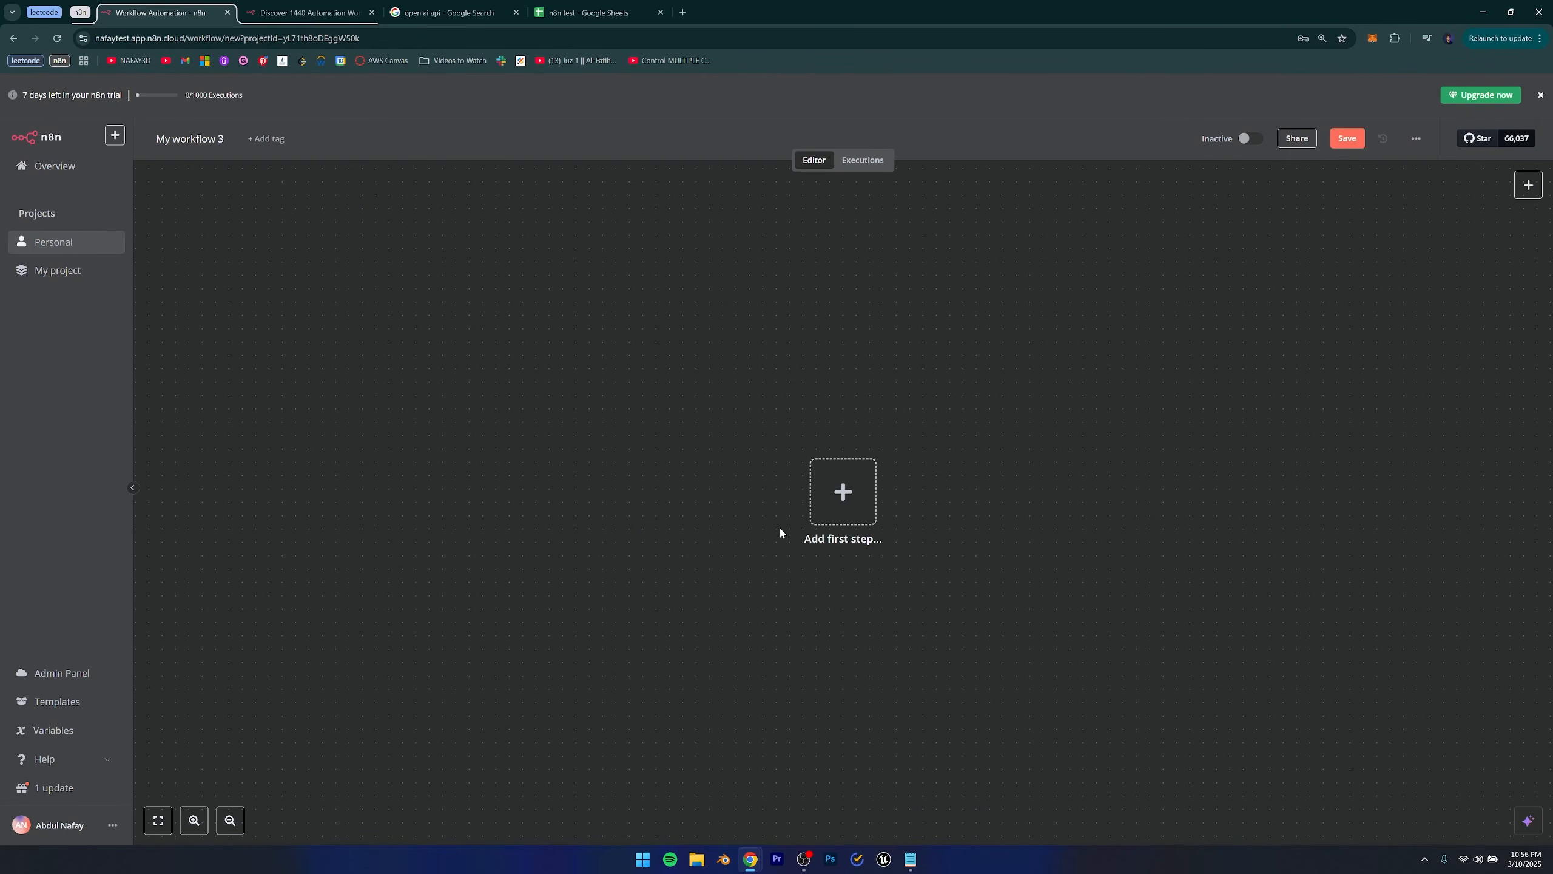
Examine which apps are offered as On app event triggers for the workflow's first step.
left_click(844, 493)
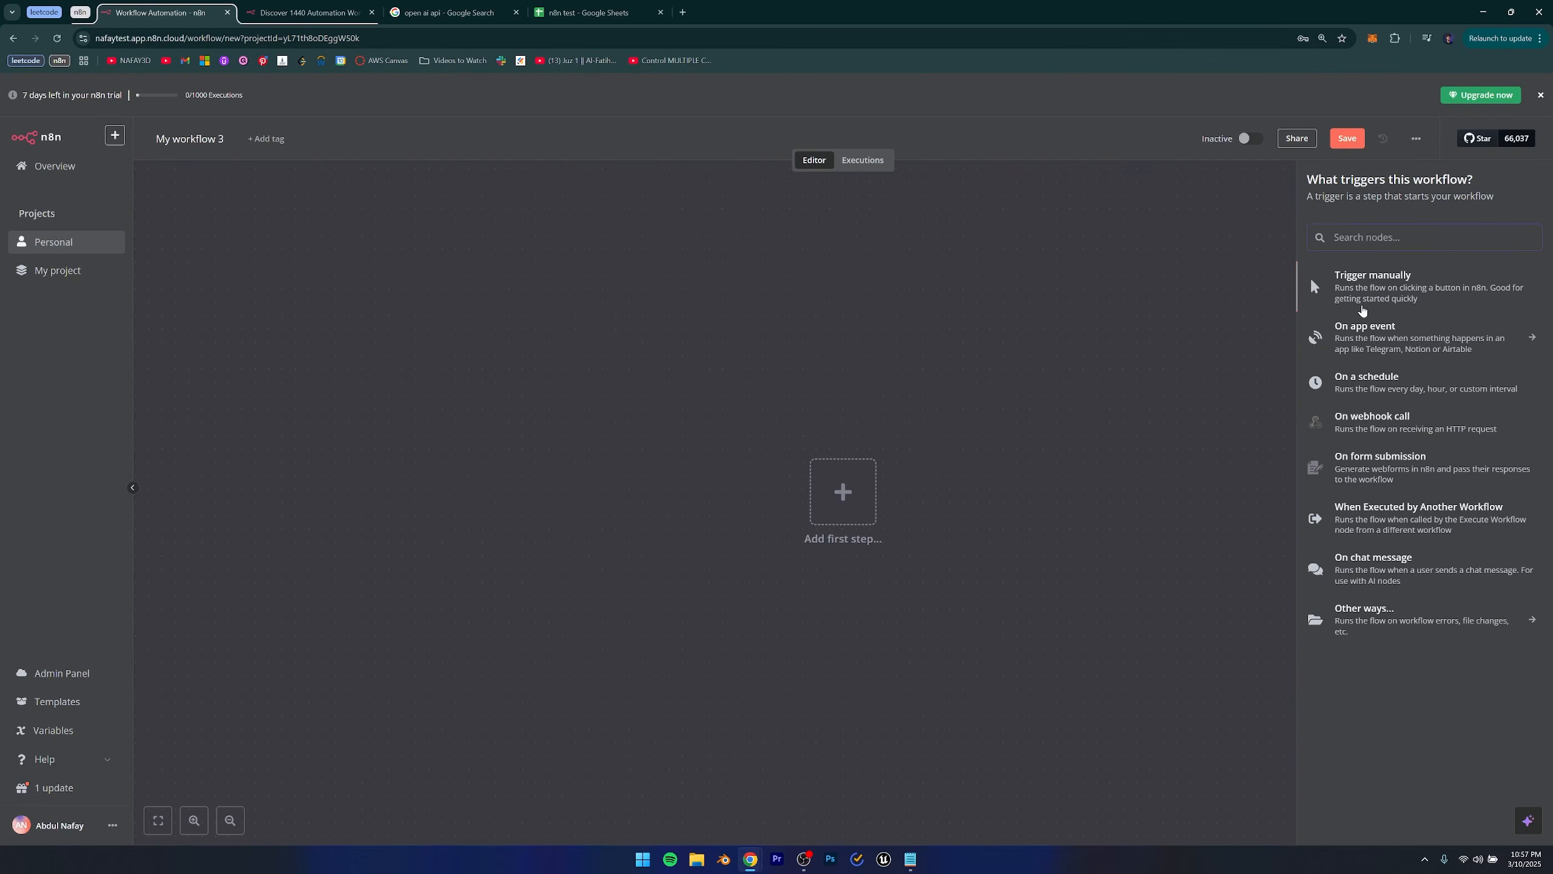
left_click(1378, 341)
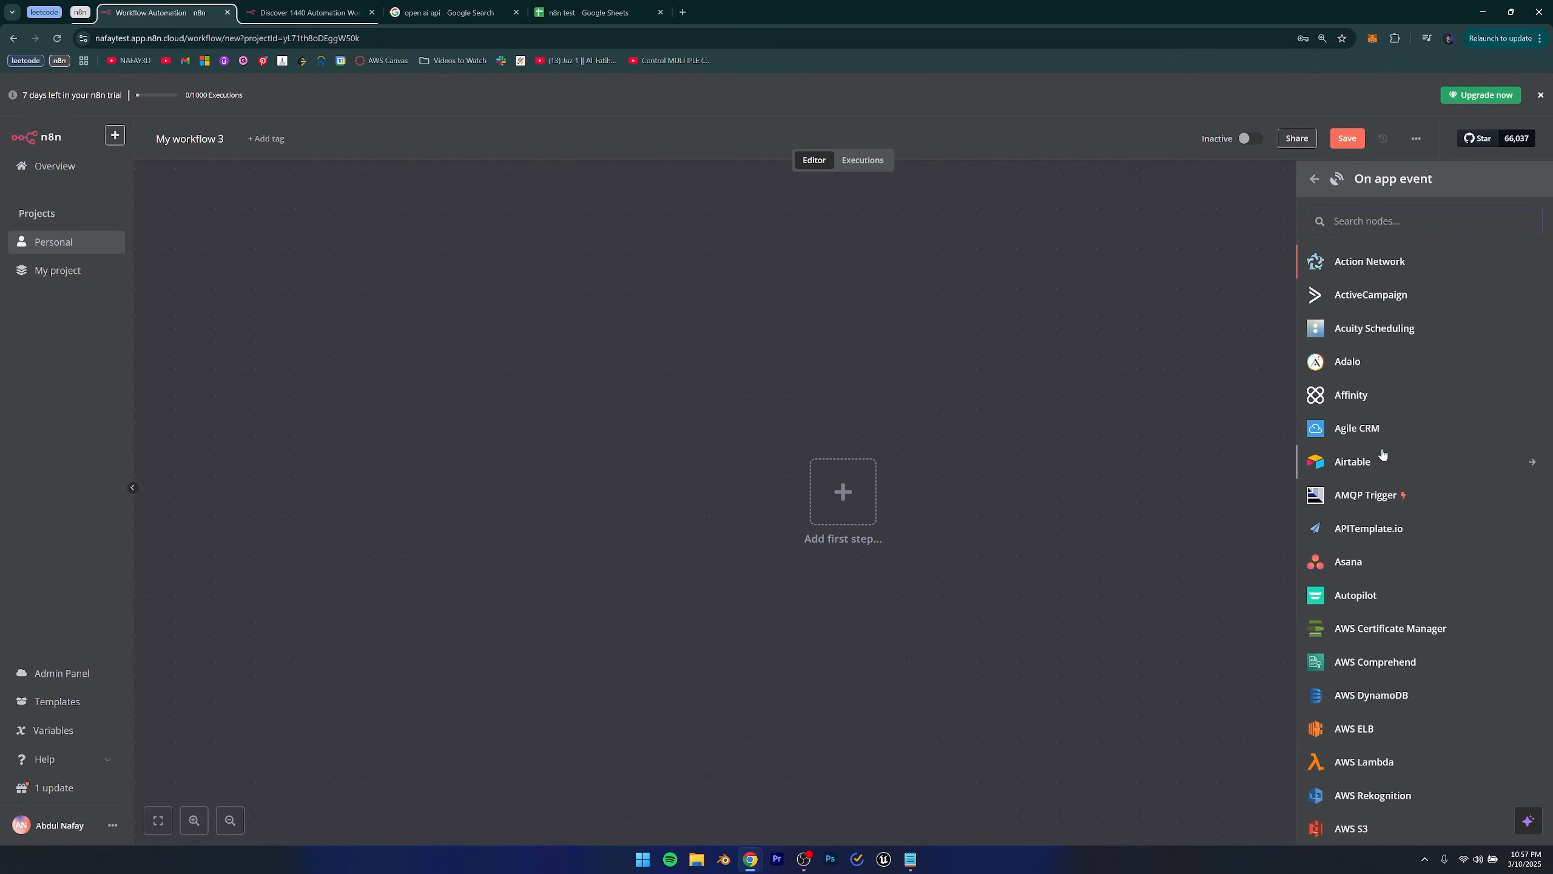
scroll(1382, 451, "down", 15)
scroll(1384, 453, "down", 20)
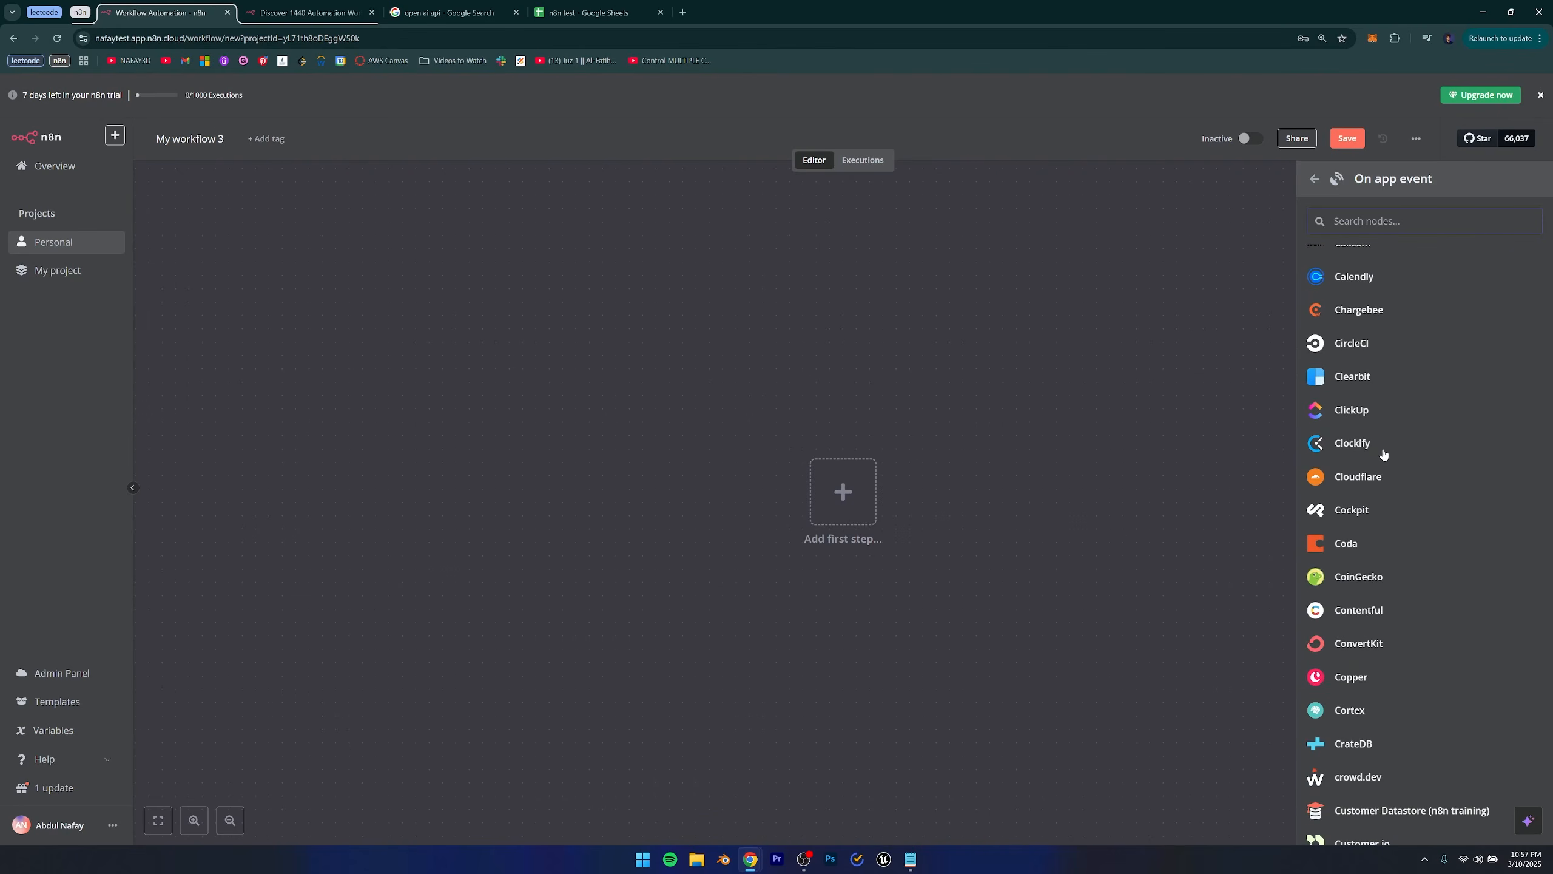
scroll(1489, 480, "down", 20)
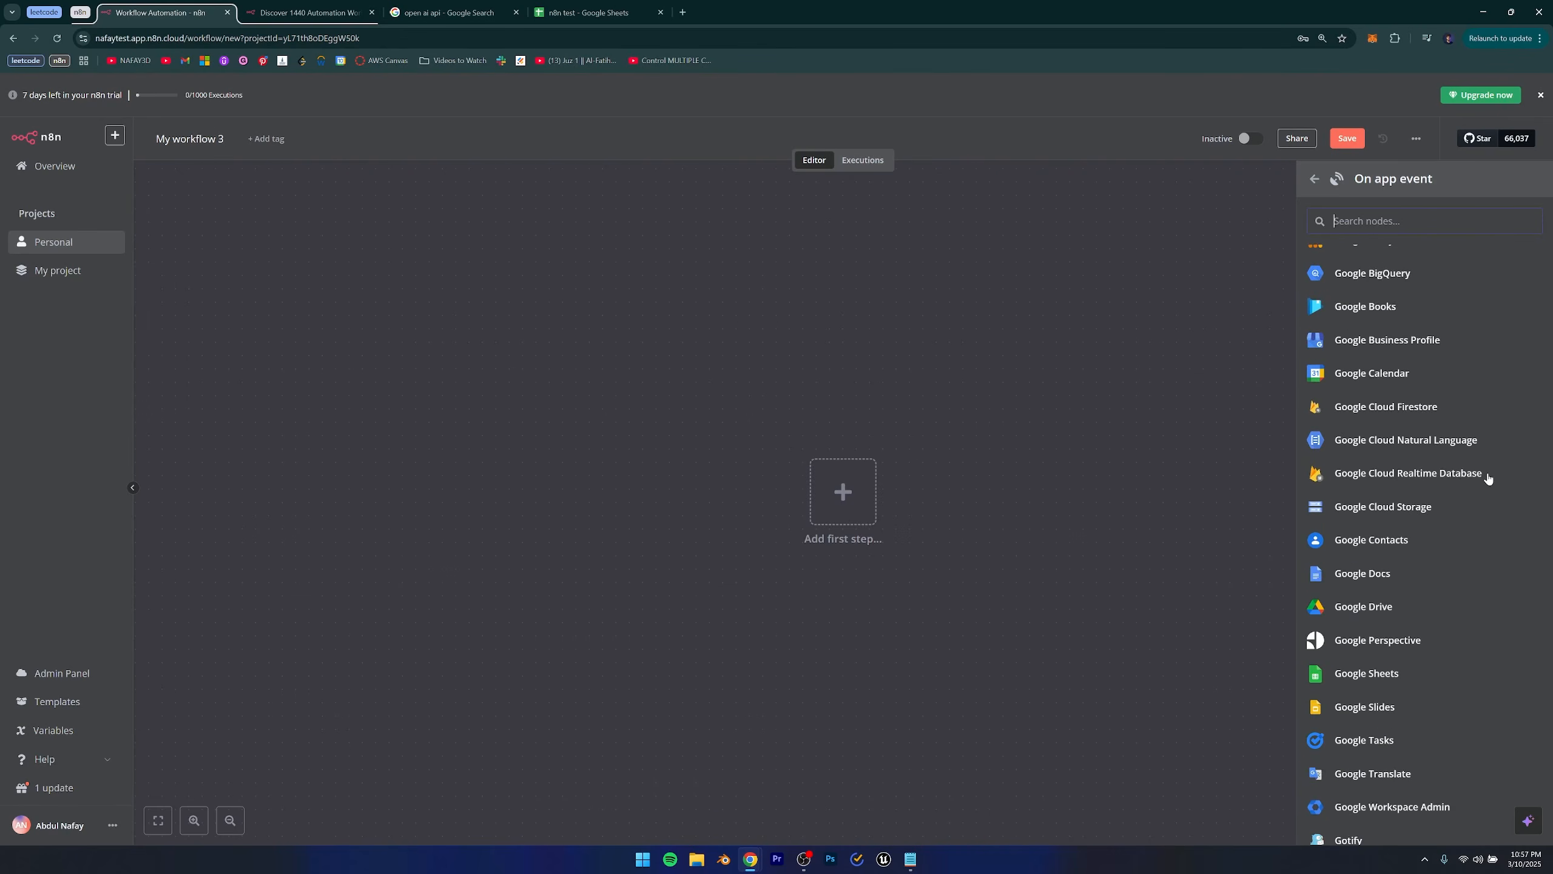
scroll(1483, 480, "down", 5)
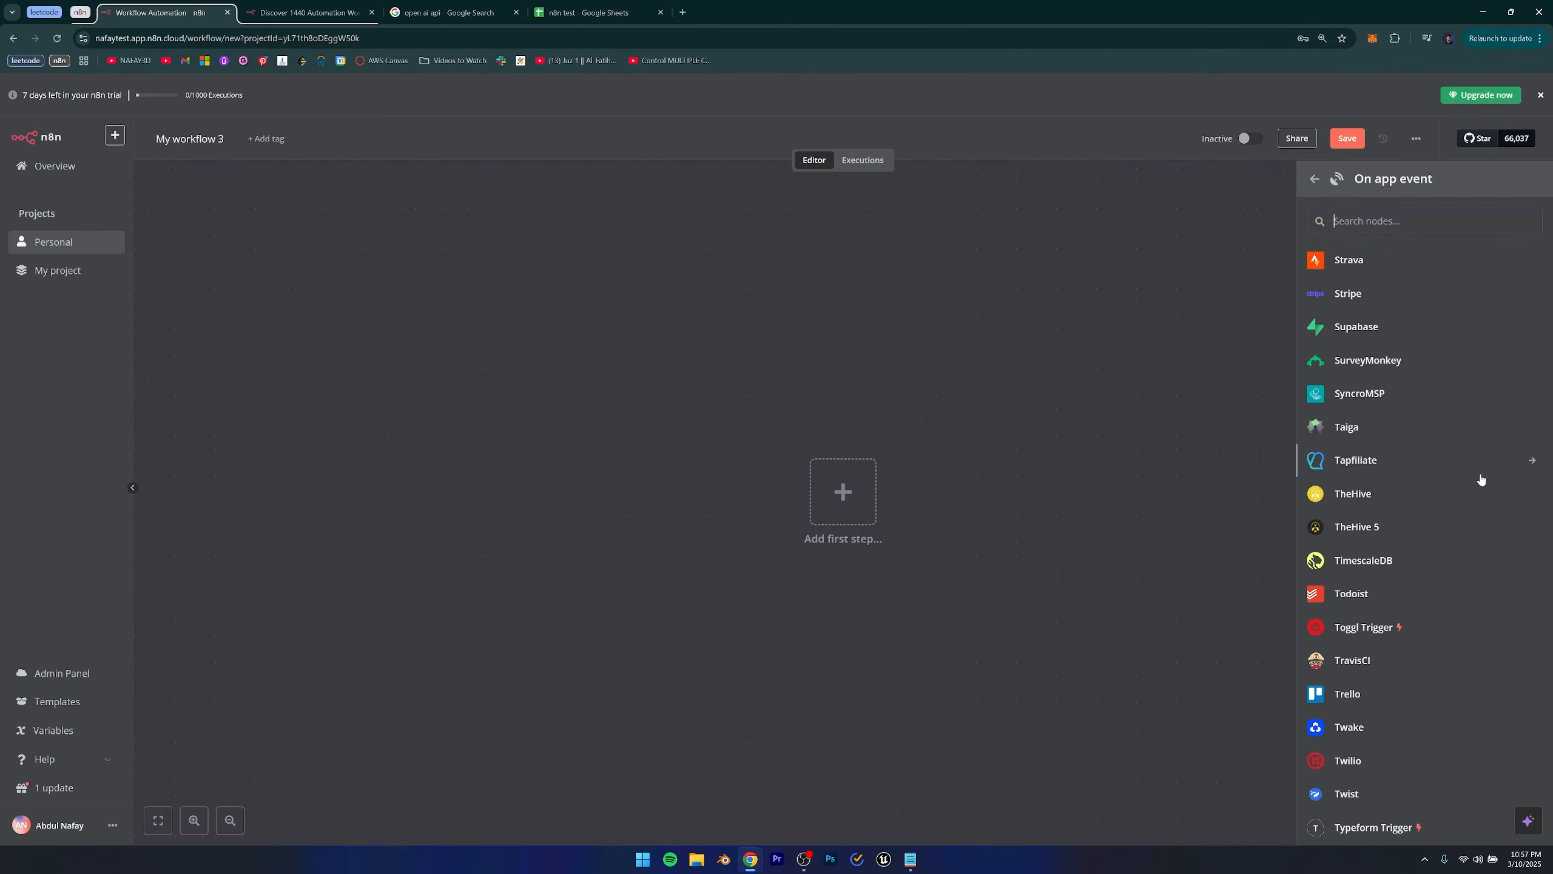
scroll(1481, 483, "up", 20)
scroll(1479, 474, "up", 9)
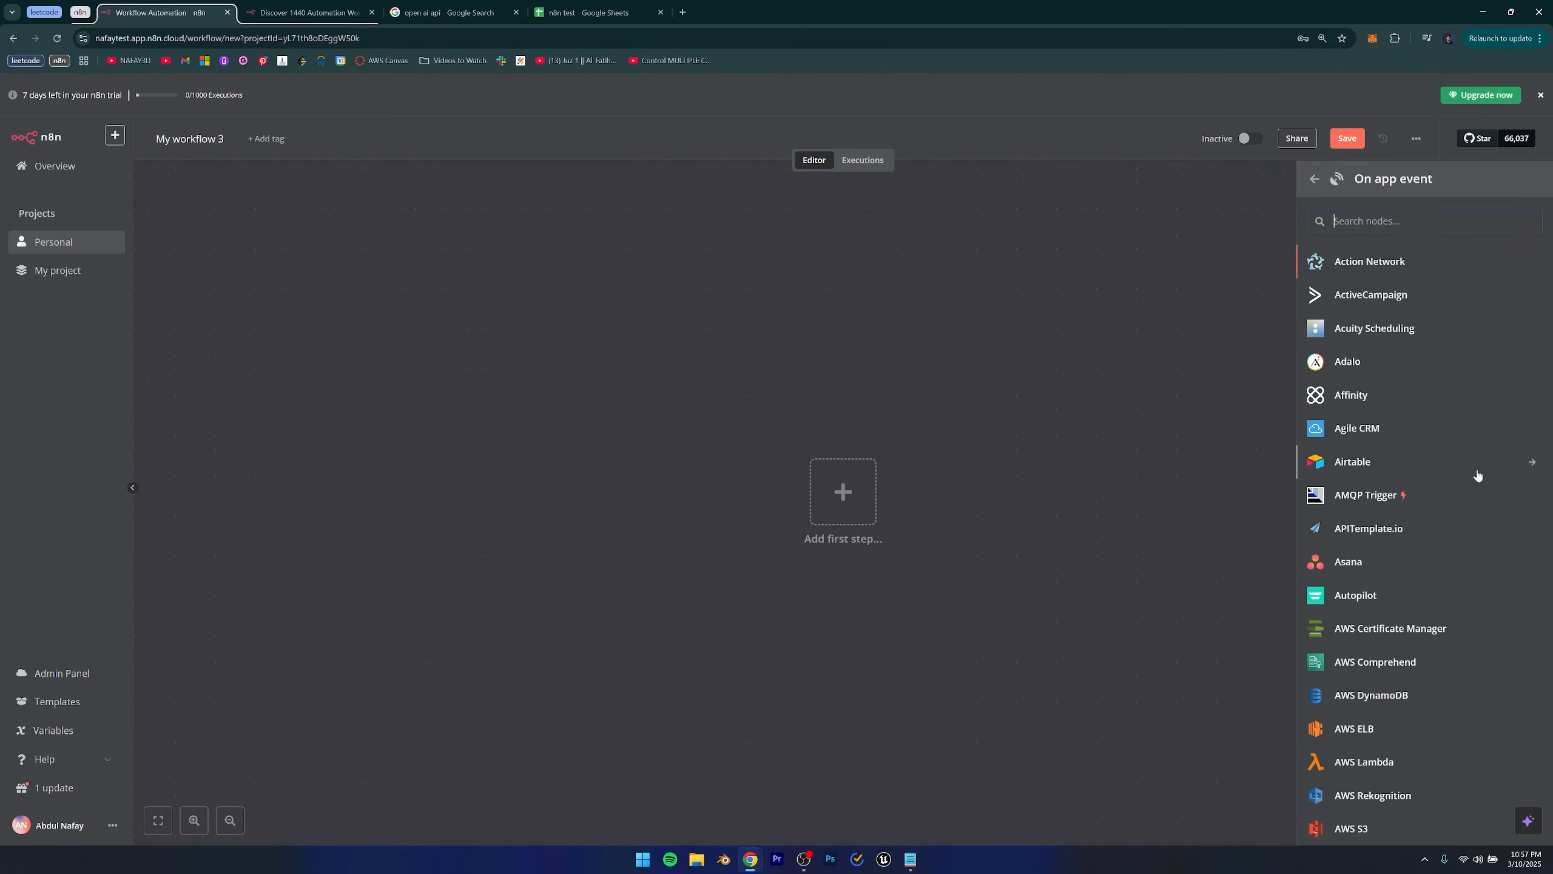
Add the On chat message trigger as the workflow's first step and return to the canvas.
left_click(1312, 184)
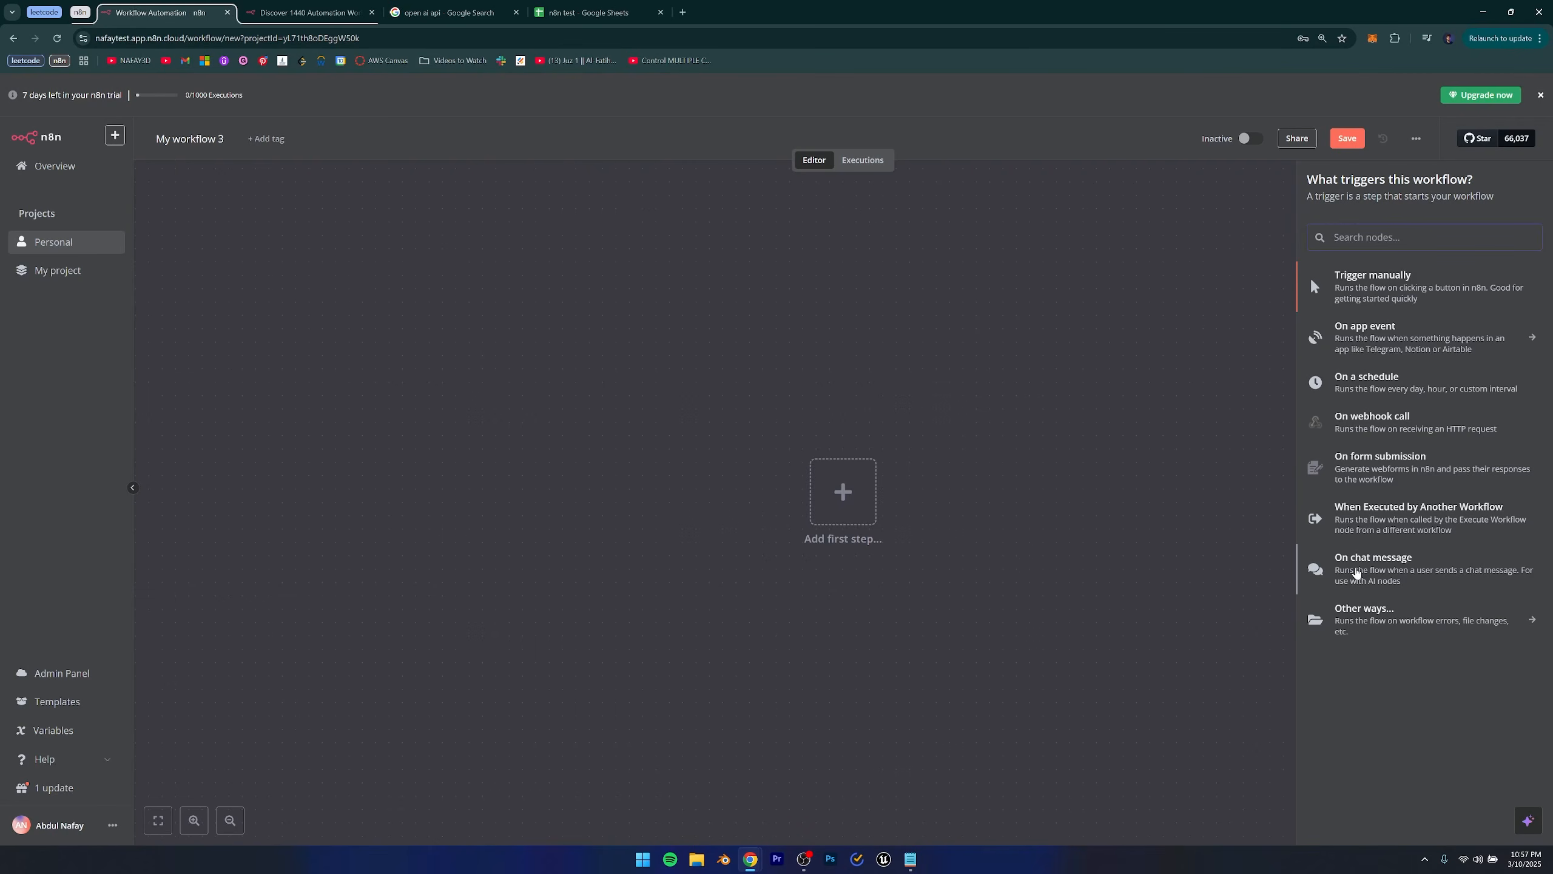
left_click(1375, 576)
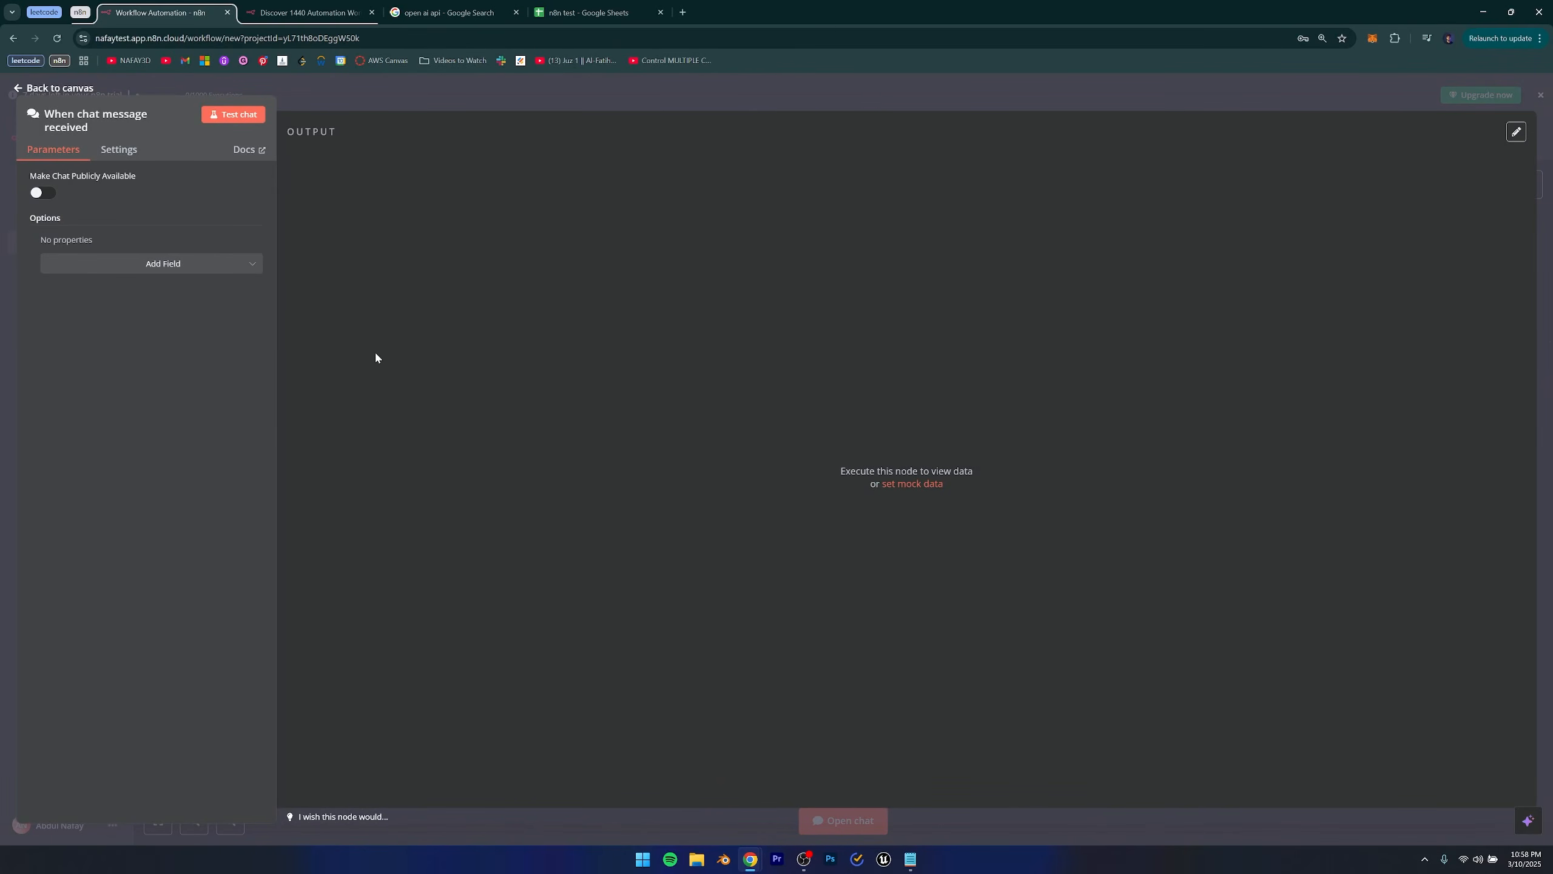
left_click(25, 88)
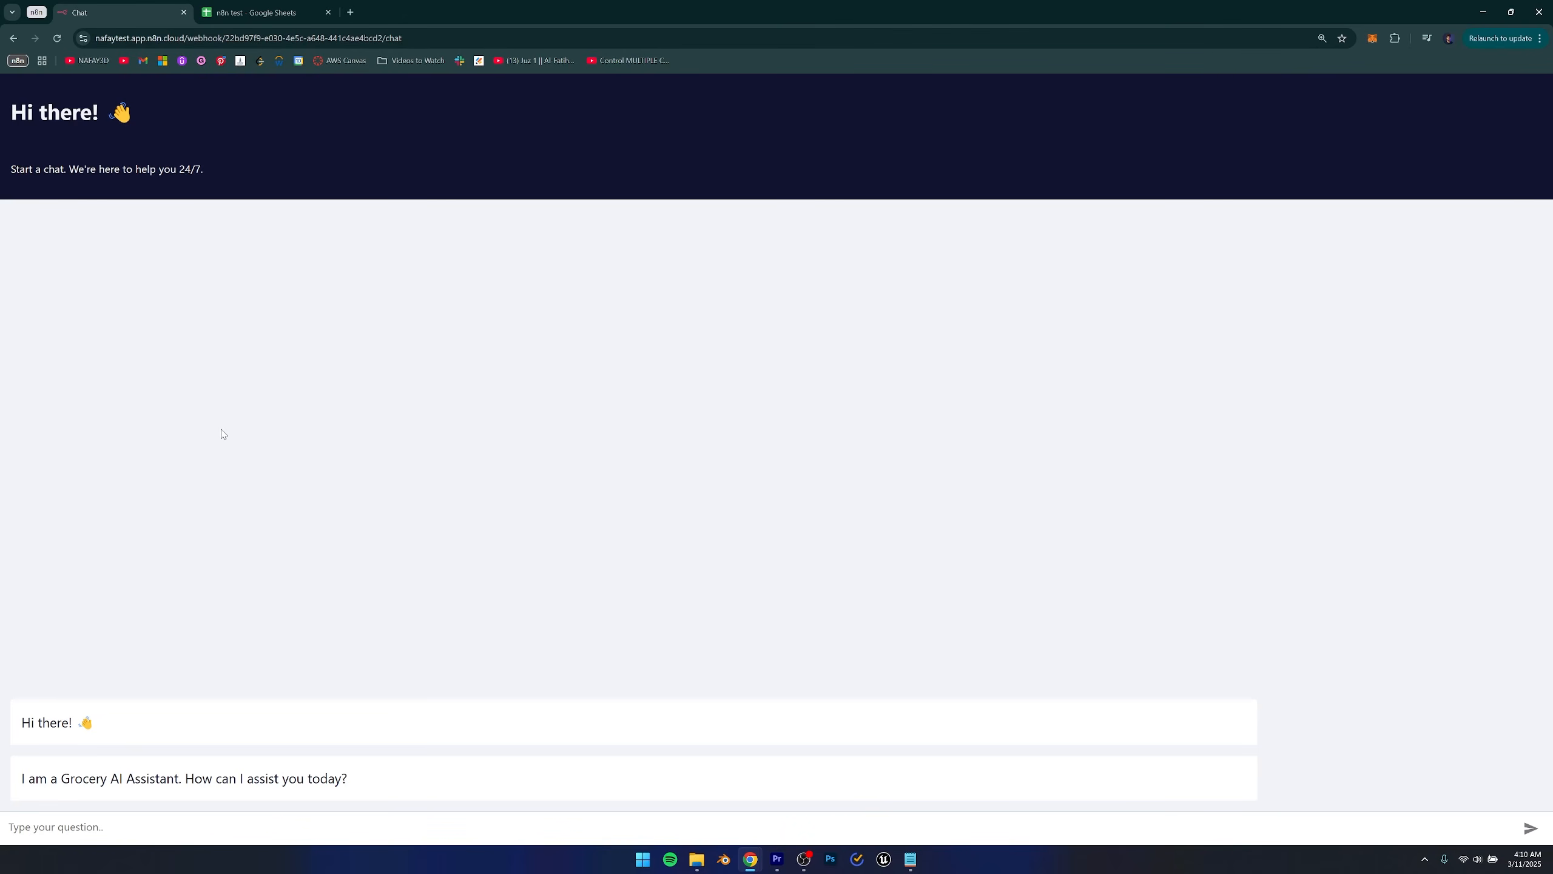
Switch to the n8n test spreadsheet in Google Sheets and examine its Item Name and Quantity in Stock columns.
key("ctrl+Tab")
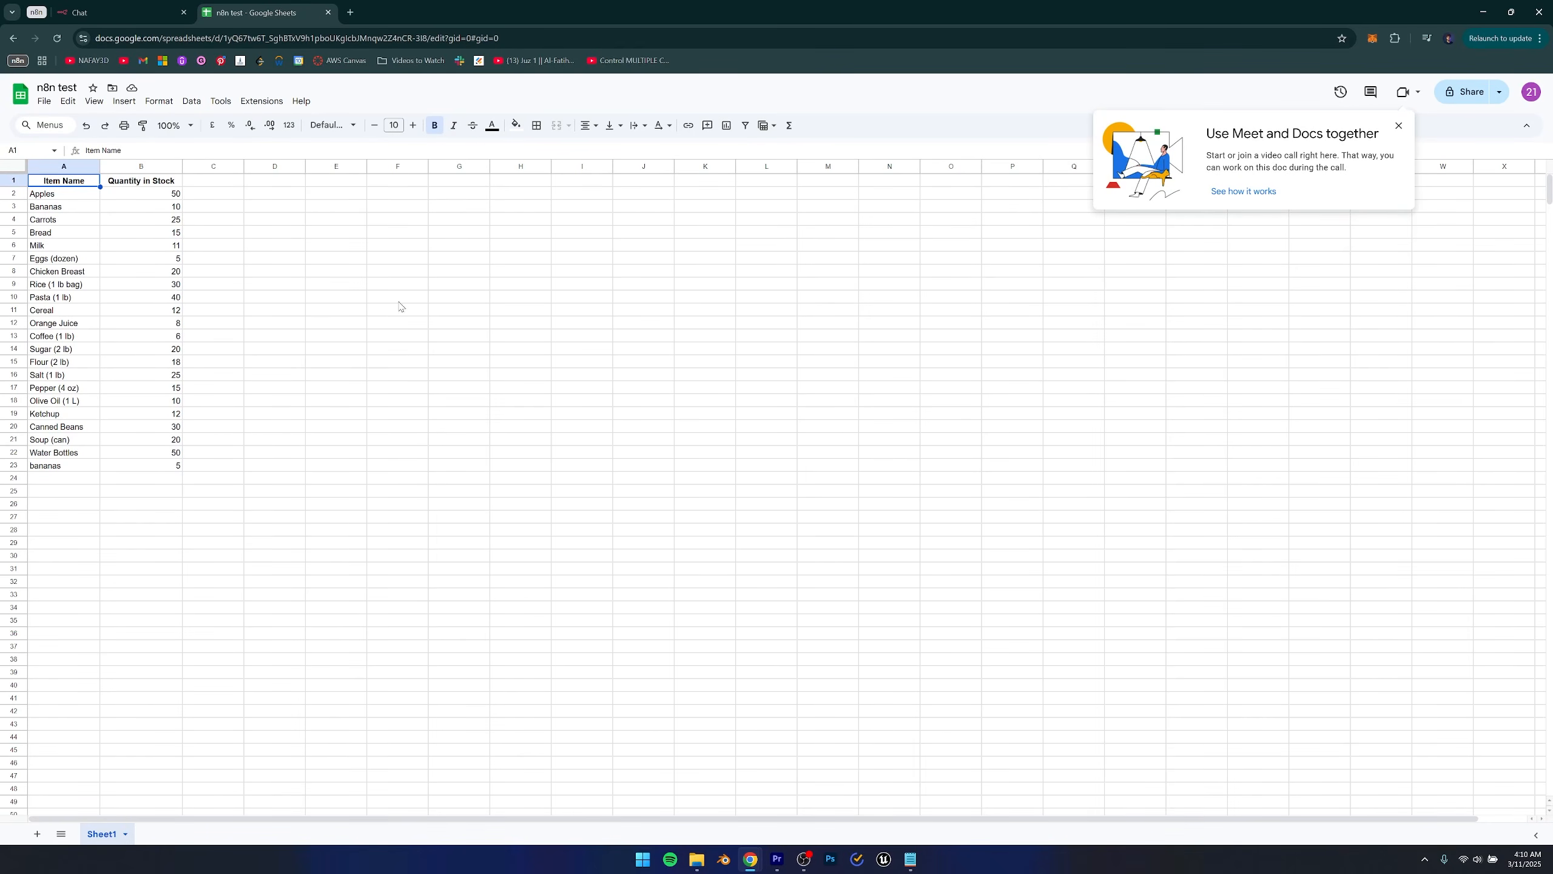
left_click_drag(37, 180, 153, 465)
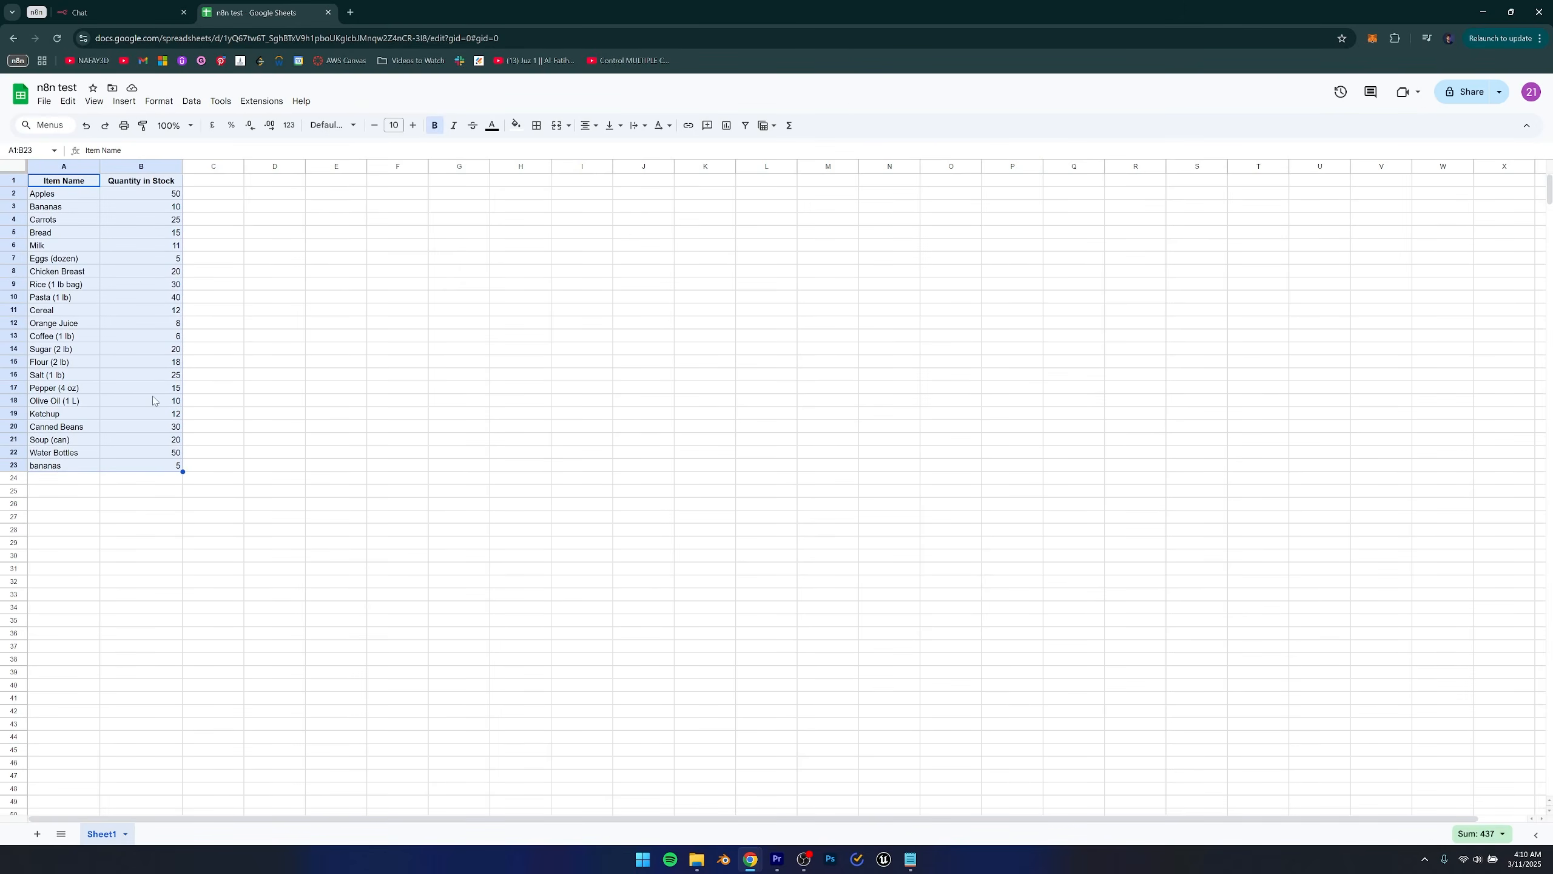
left_click(139, 182)
left_click(83, 187)
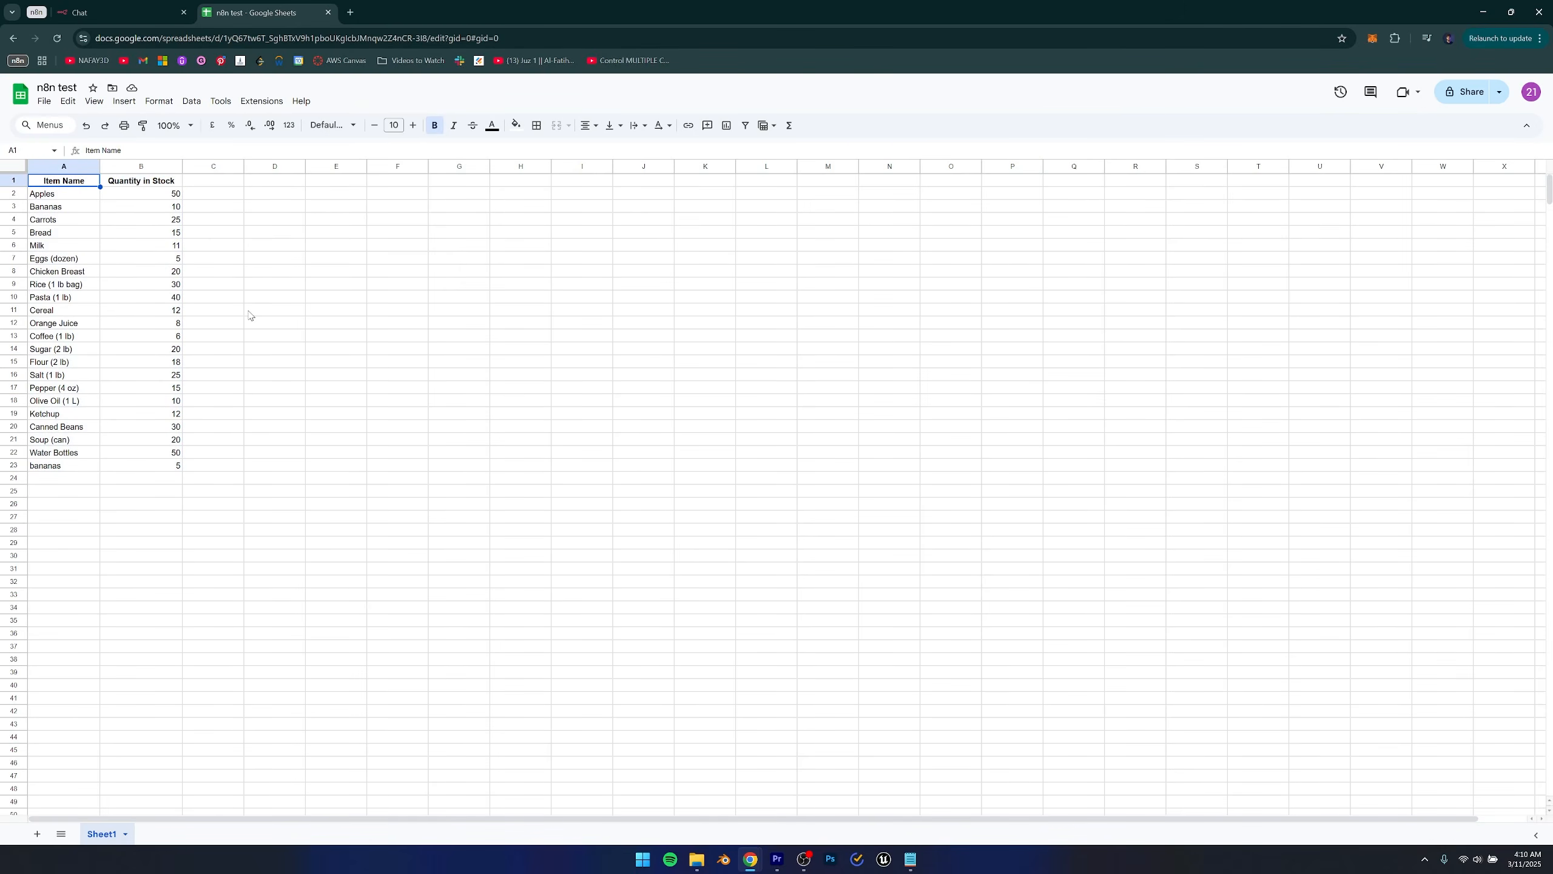
Switch to the Grocery AI Assistant chat and send the question "how many Bananas do we have?".
key("ctrl+Tab")
left_click(203, 826)
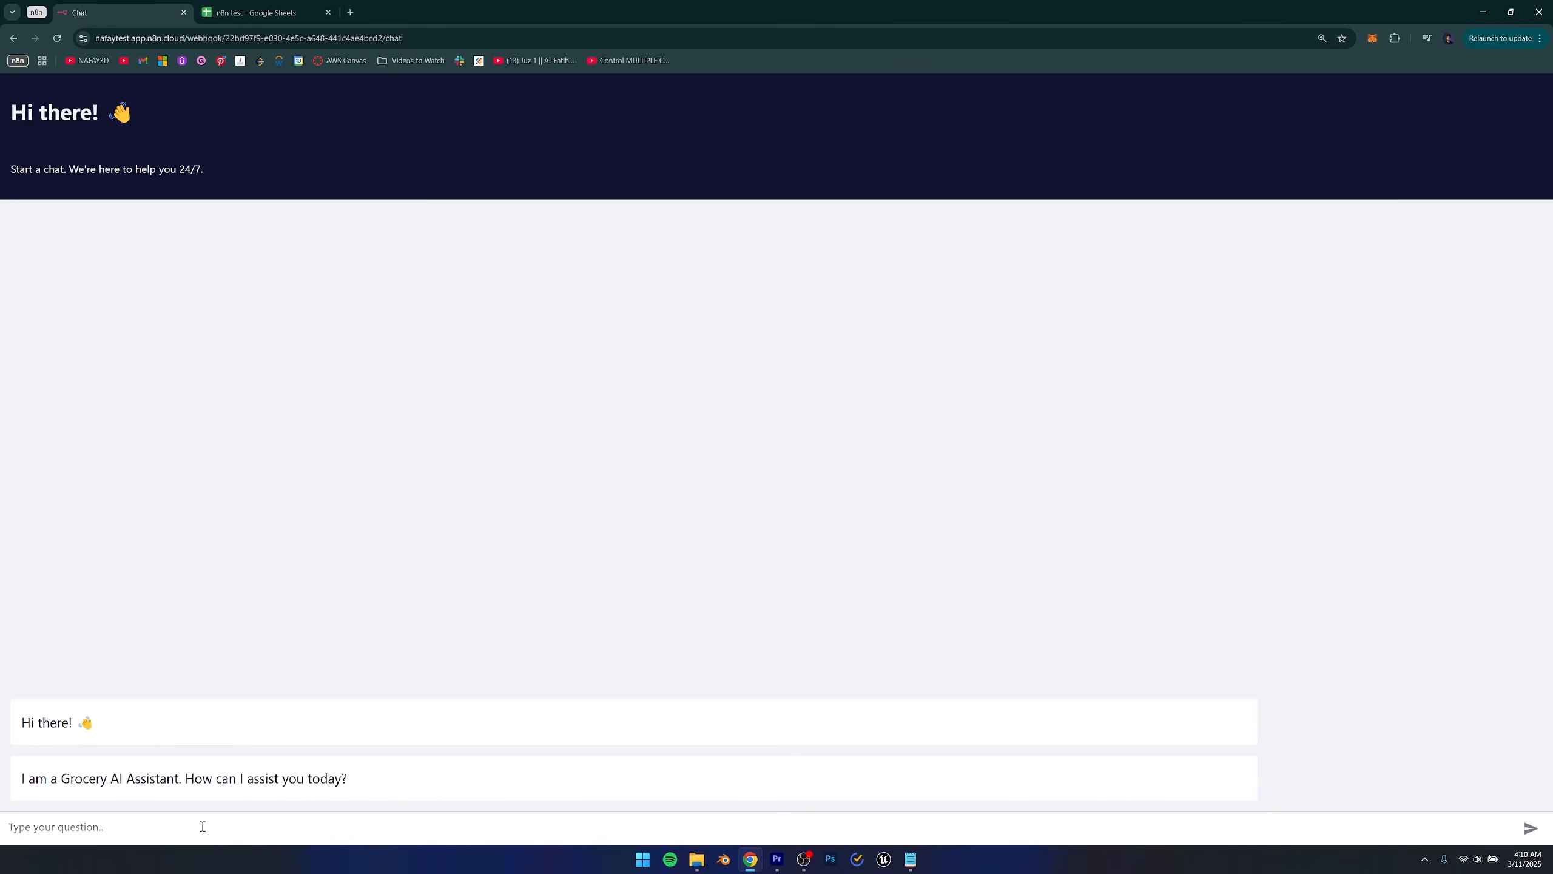
key("ctrl+Tab")
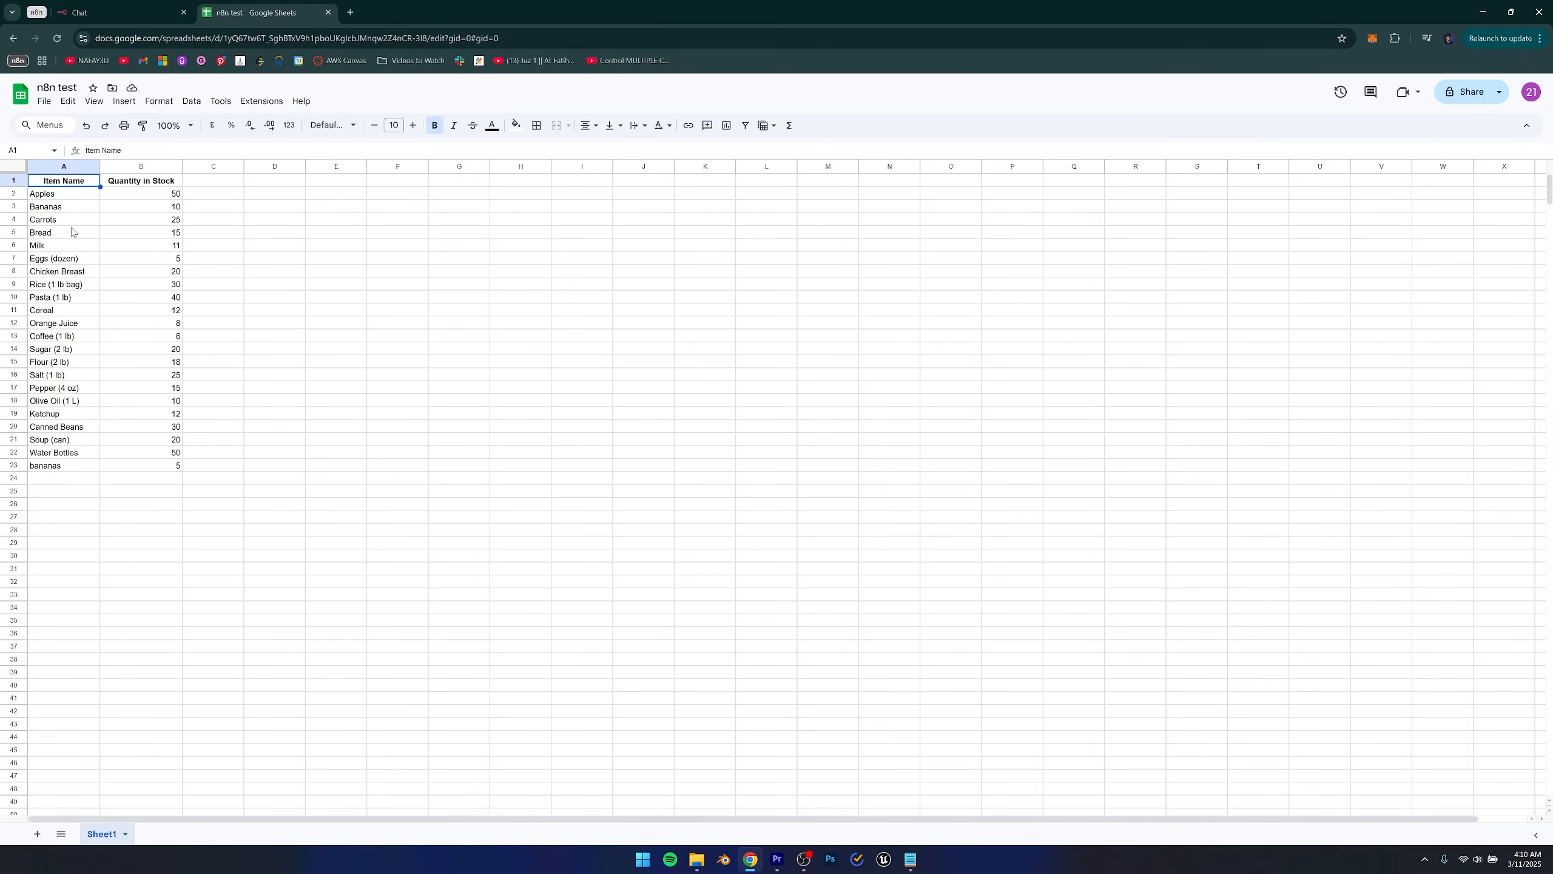
key("ctrl+Tab")
type("ho")
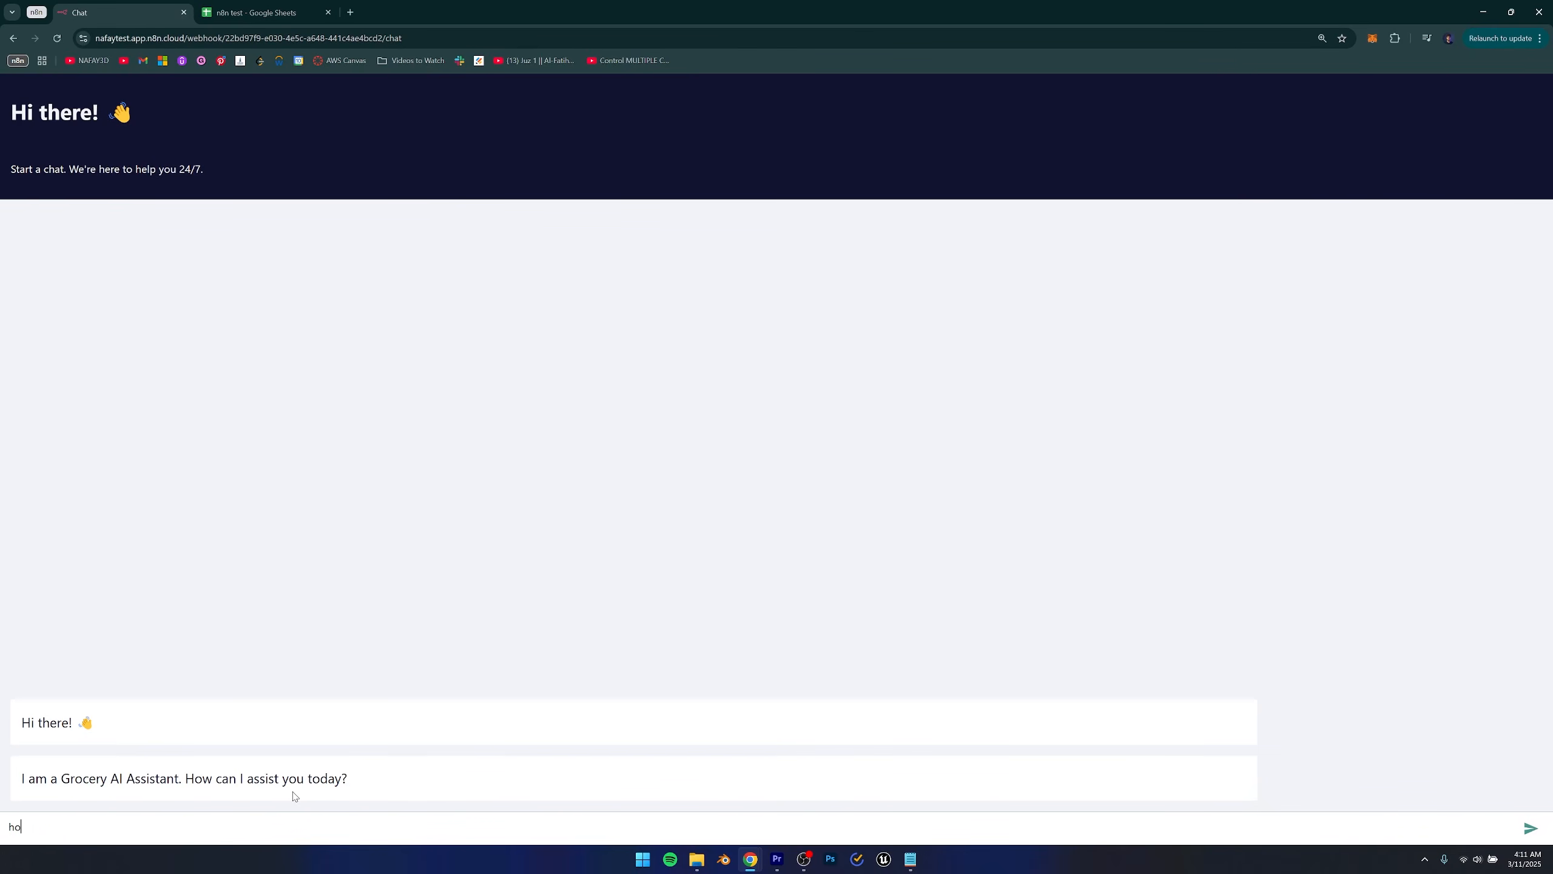
type("w many Bananas do we have?")
key("Return")
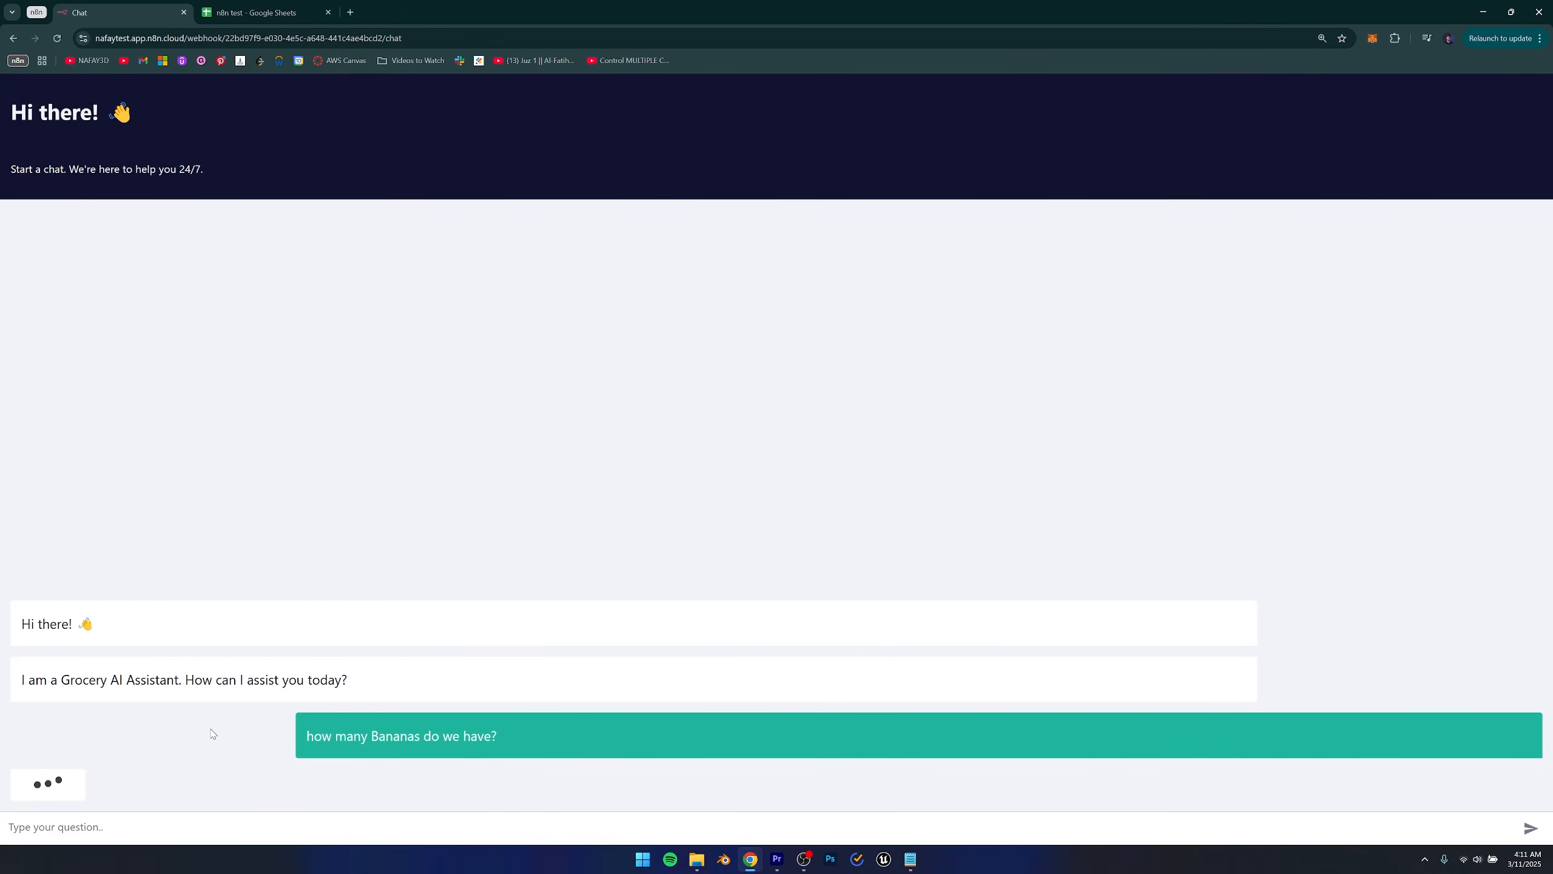
Check the Bananas stock quantity in the n8n test spreadsheet and compare it with the assistant's chat reply.
key("ctrl+Tab")
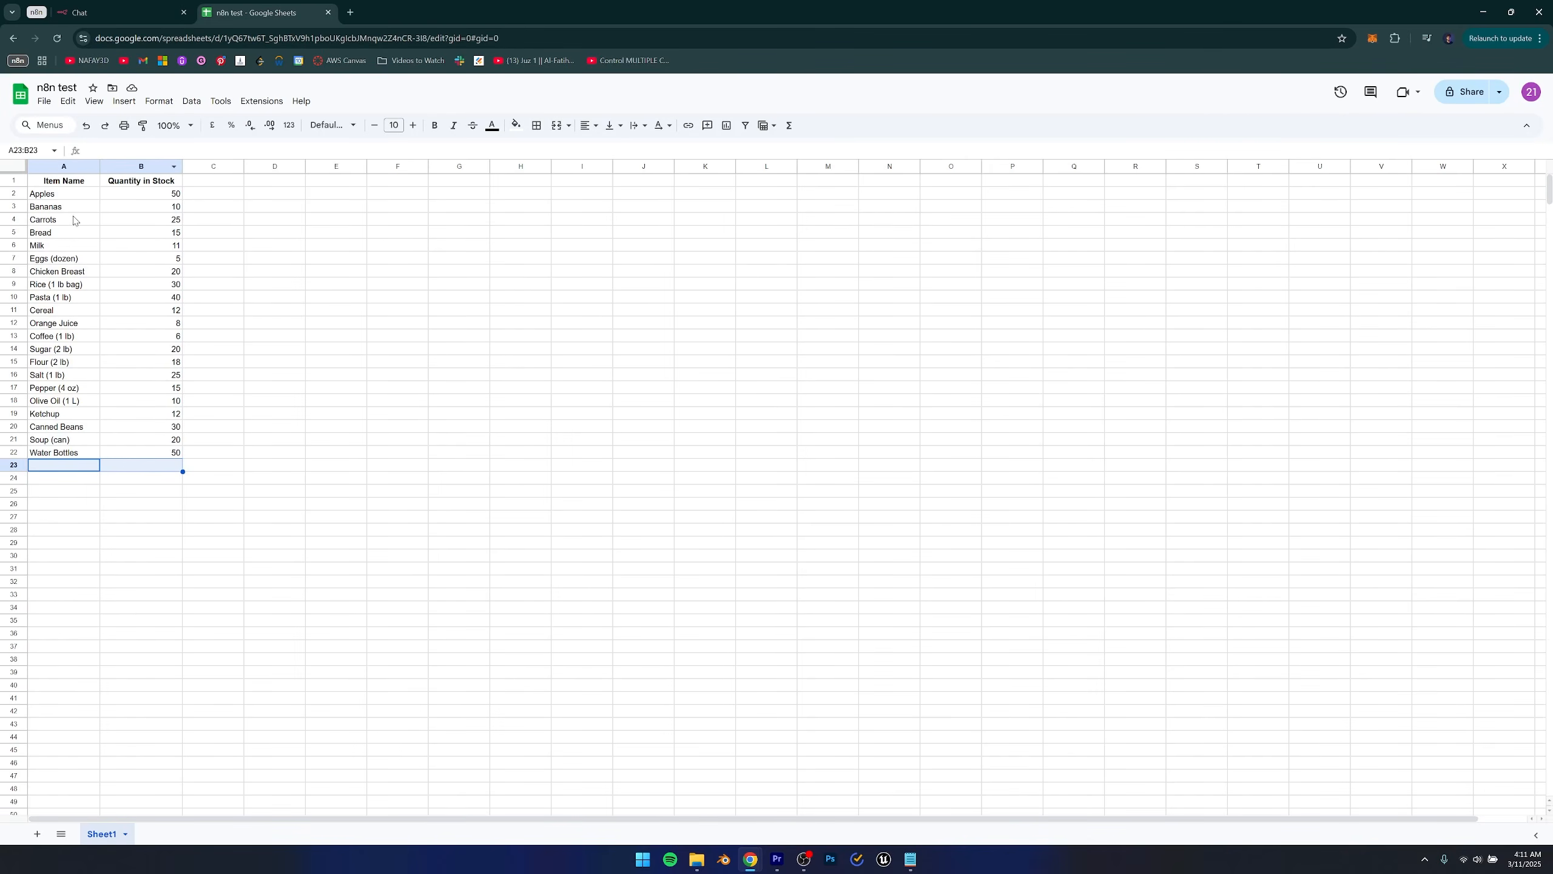
left_click(75, 210)
left_click_drag(75, 210, 149, 211)
left_click(170, 211)
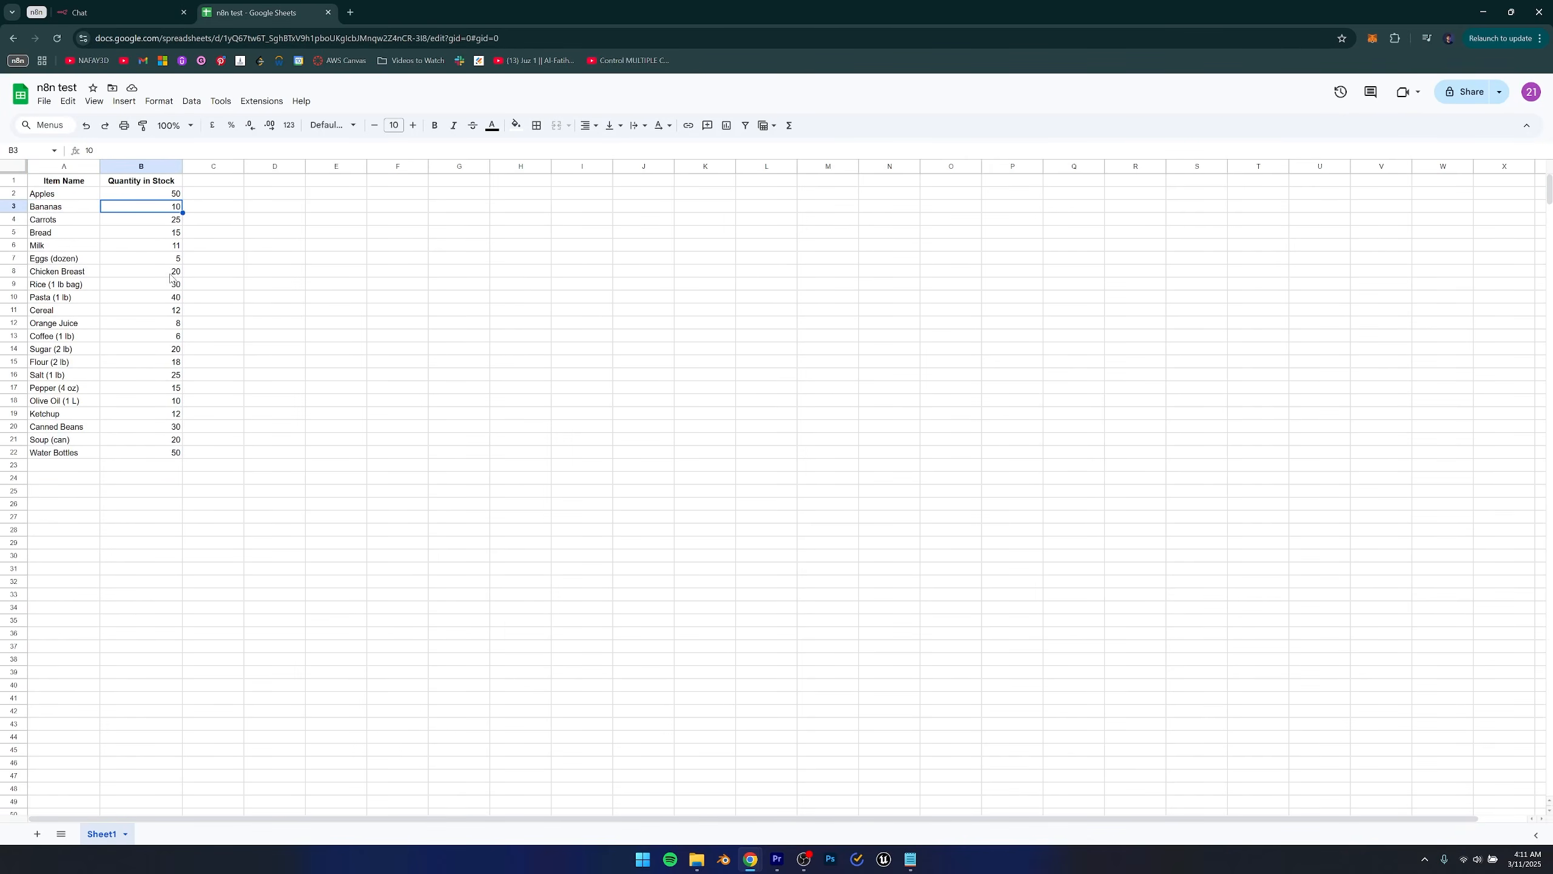
key("ctrl+Tab")
left_click_drag(72, 778, 220, 797)
left_click(213, 825)
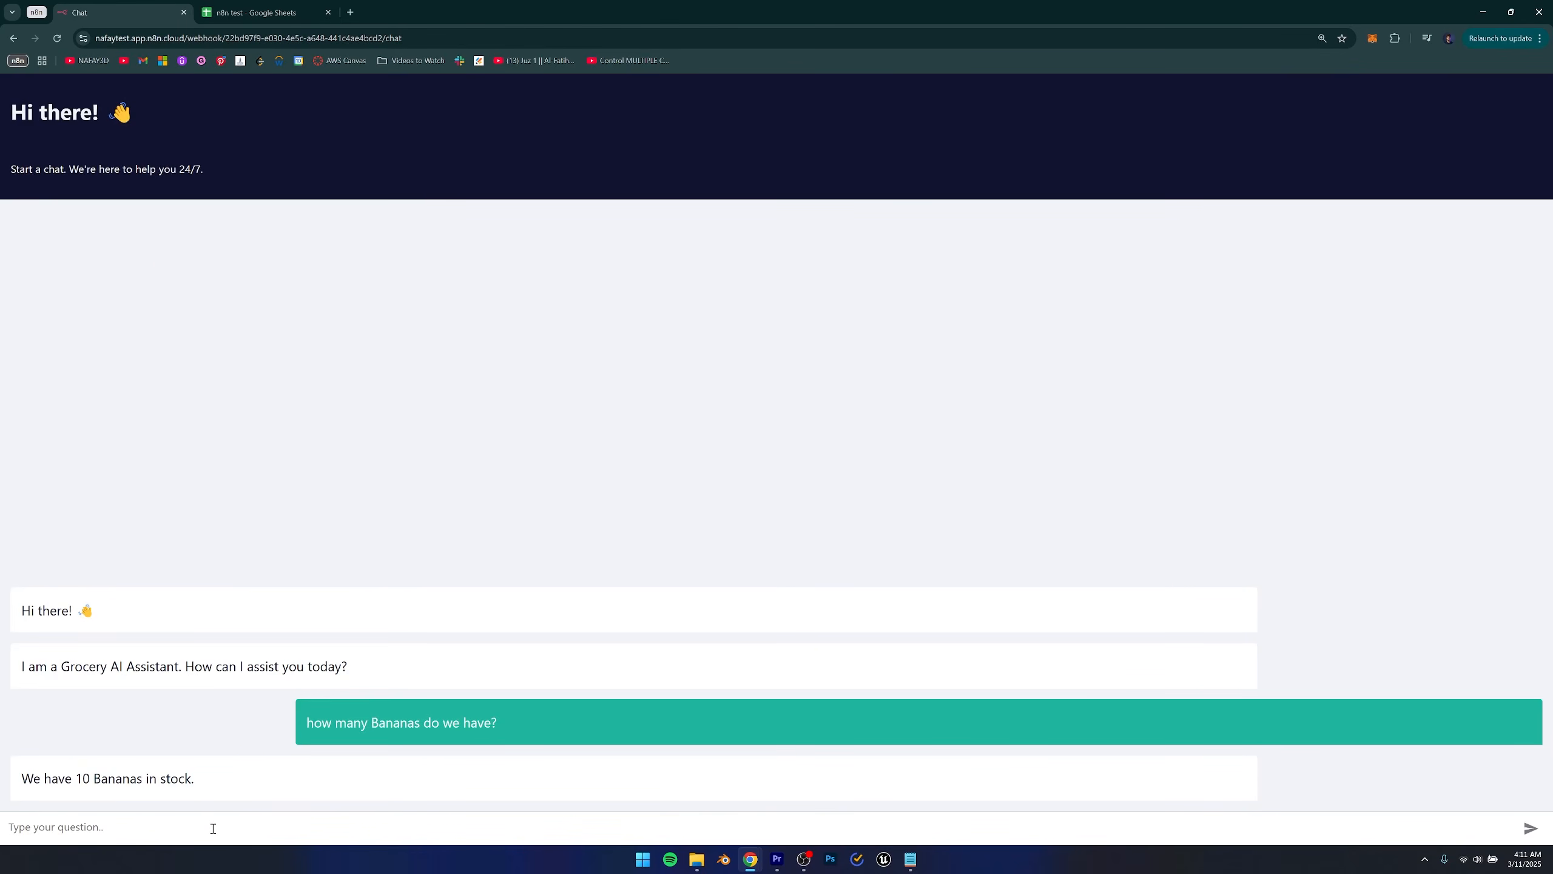
Send the chat message "i bought 5 more Bananas, add them to the inventory" and check the Bananas quantity in the n8n test spreadsheet.
type("i bought 5 more Bananasmadd them to the inventory")
key("Return")
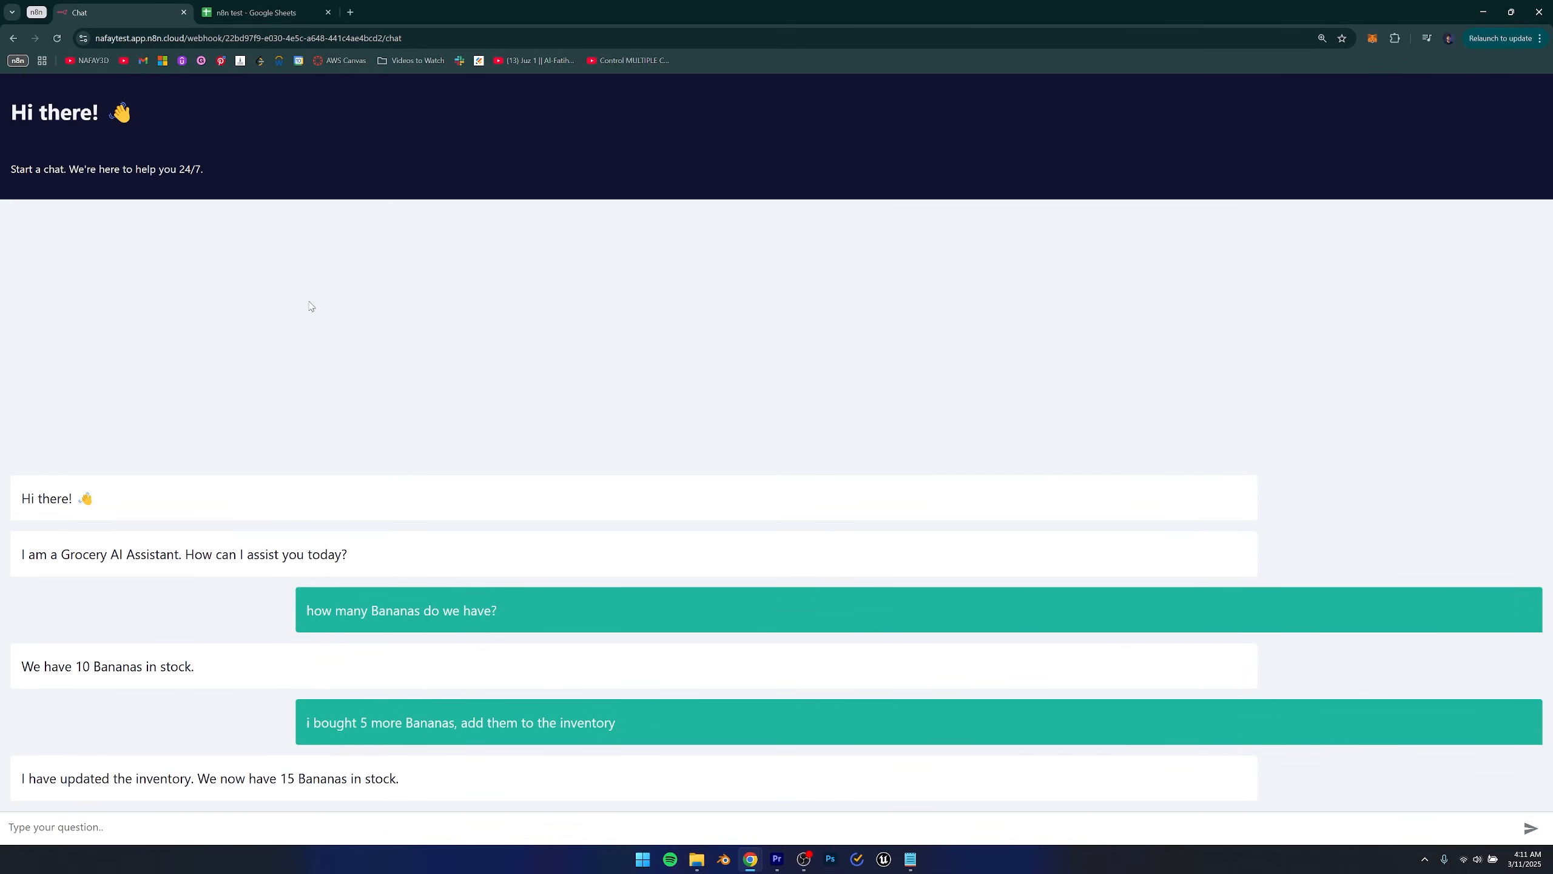
left_click(262, 12)
left_click(104, 13)
left_click(263, 12)
left_click_drag(74, 207, 158, 209)
left_click(160, 209)
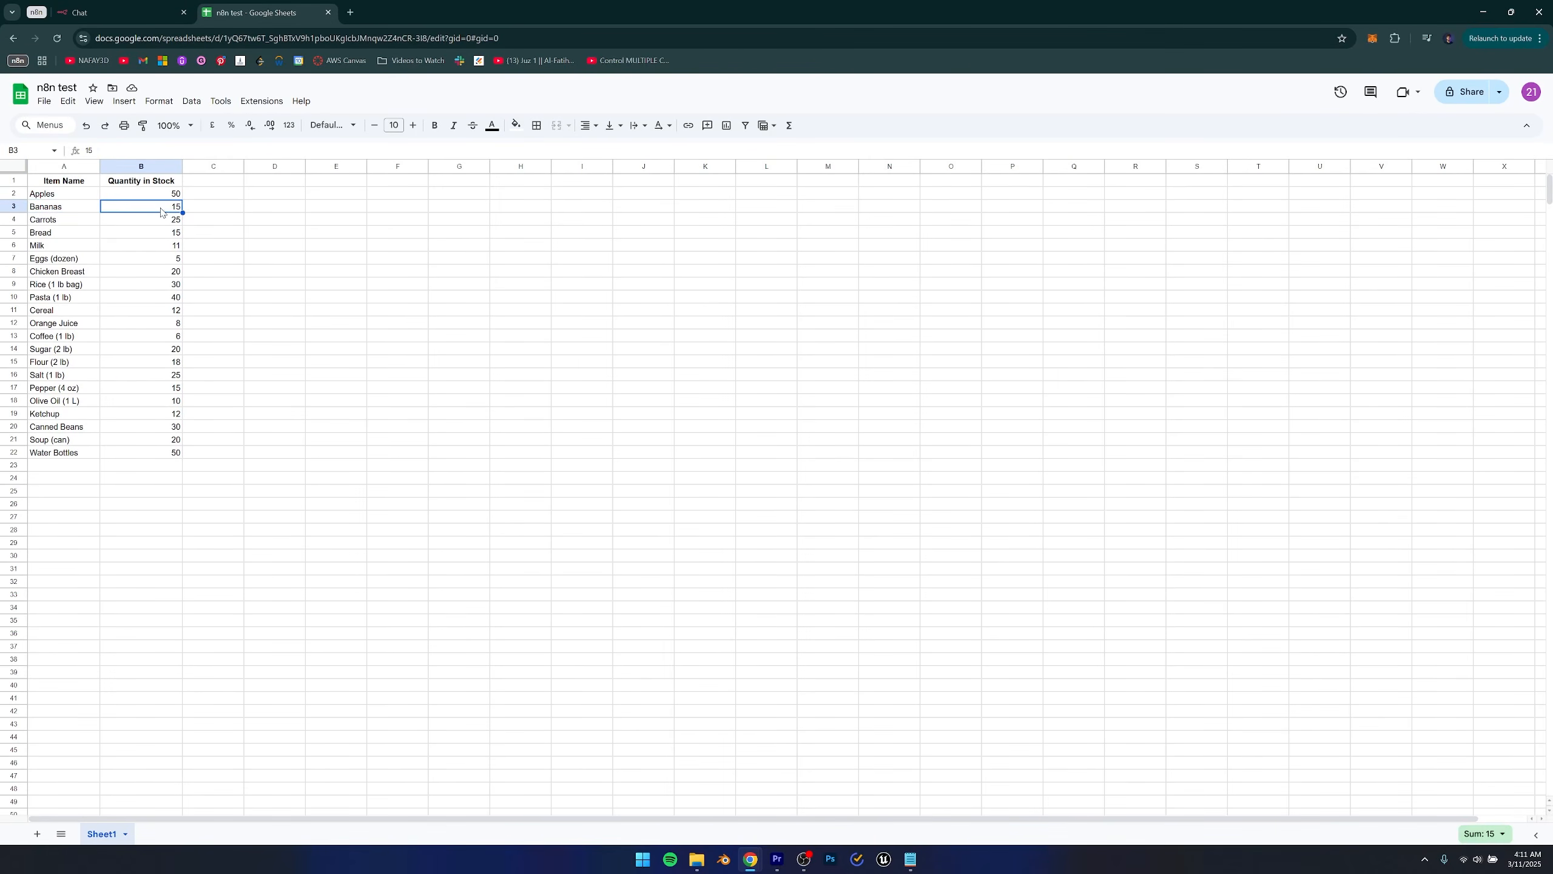
Return to the grocery assistant chat and send the message "i sold 5 bottles of Milk today".
key("ctrl+Tab")
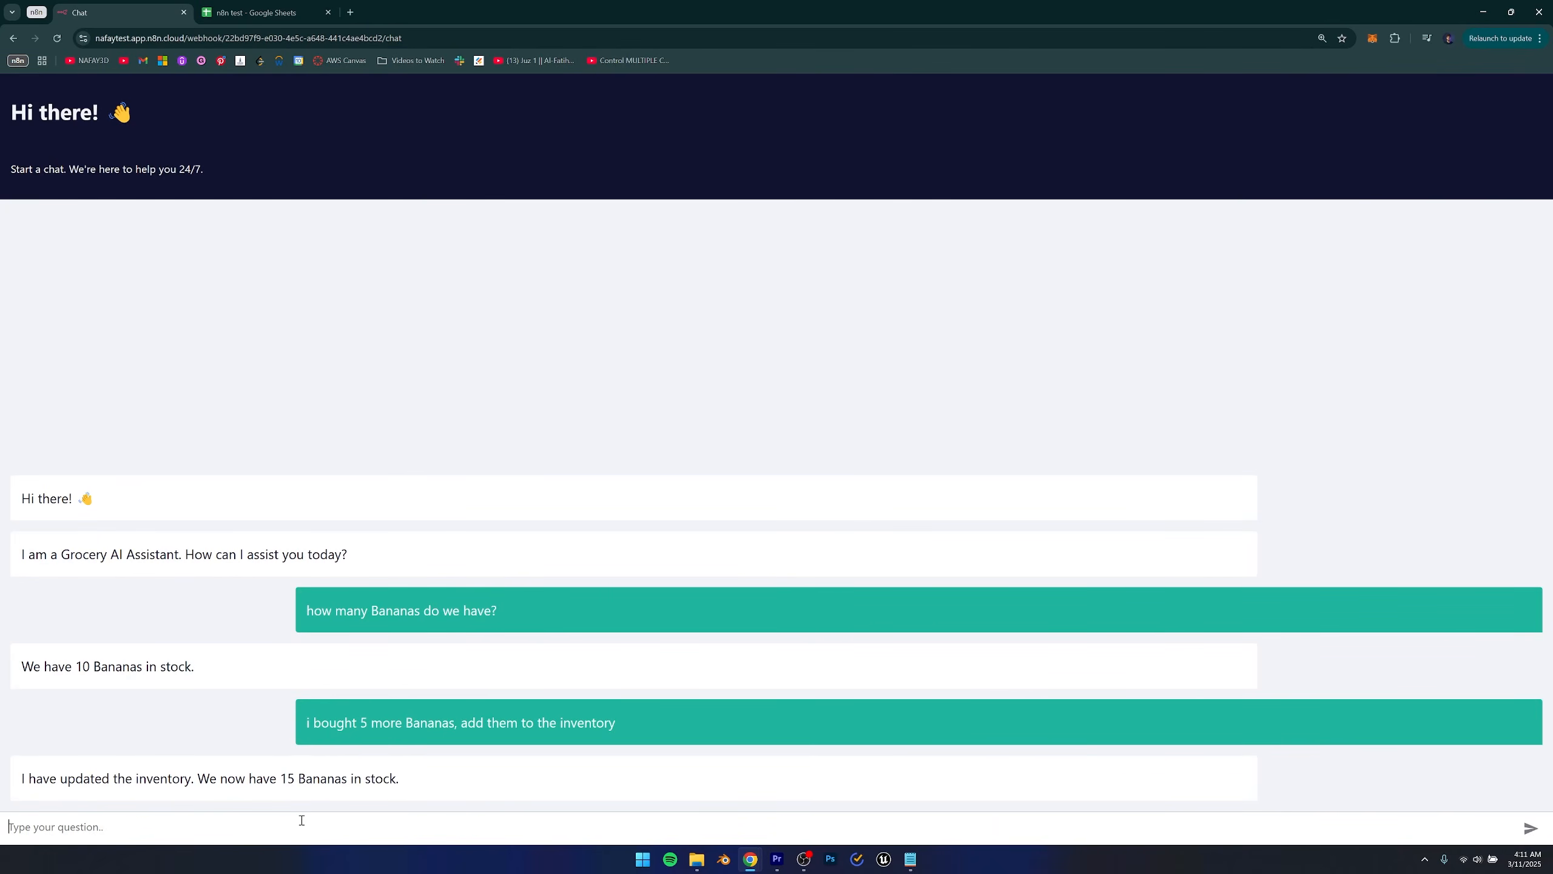
type("i sold 5 bottles of Milk today")
key("Return")
Check the Milk quantity in the n8n test spreadsheet and compare it with the assistant's reply in the chat.
key("ctrl+Tab")
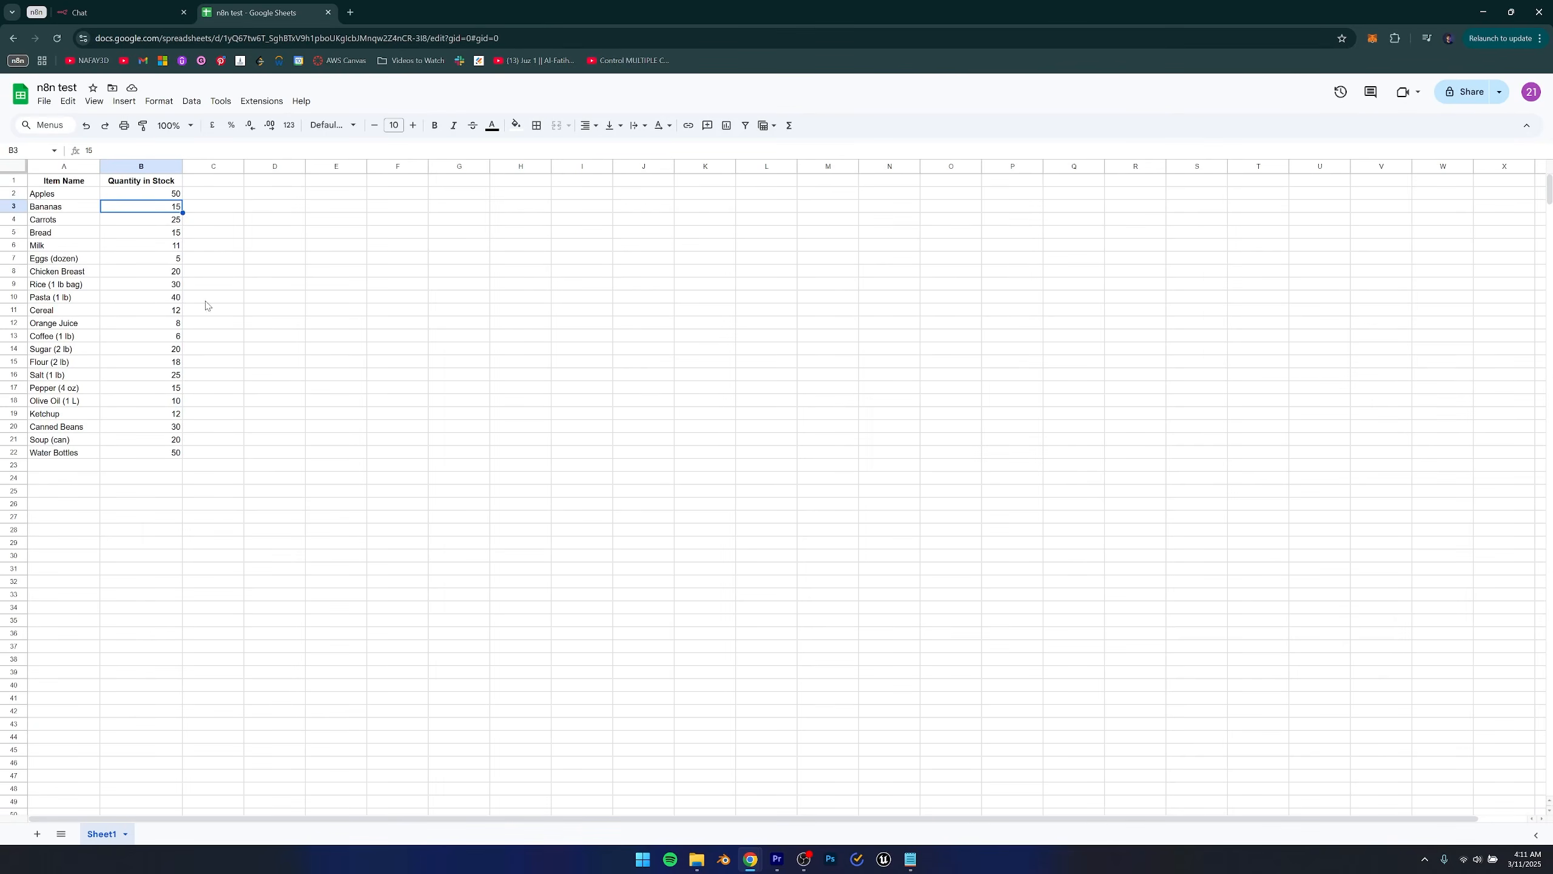
left_click(70, 245)
left_click(124, 250)
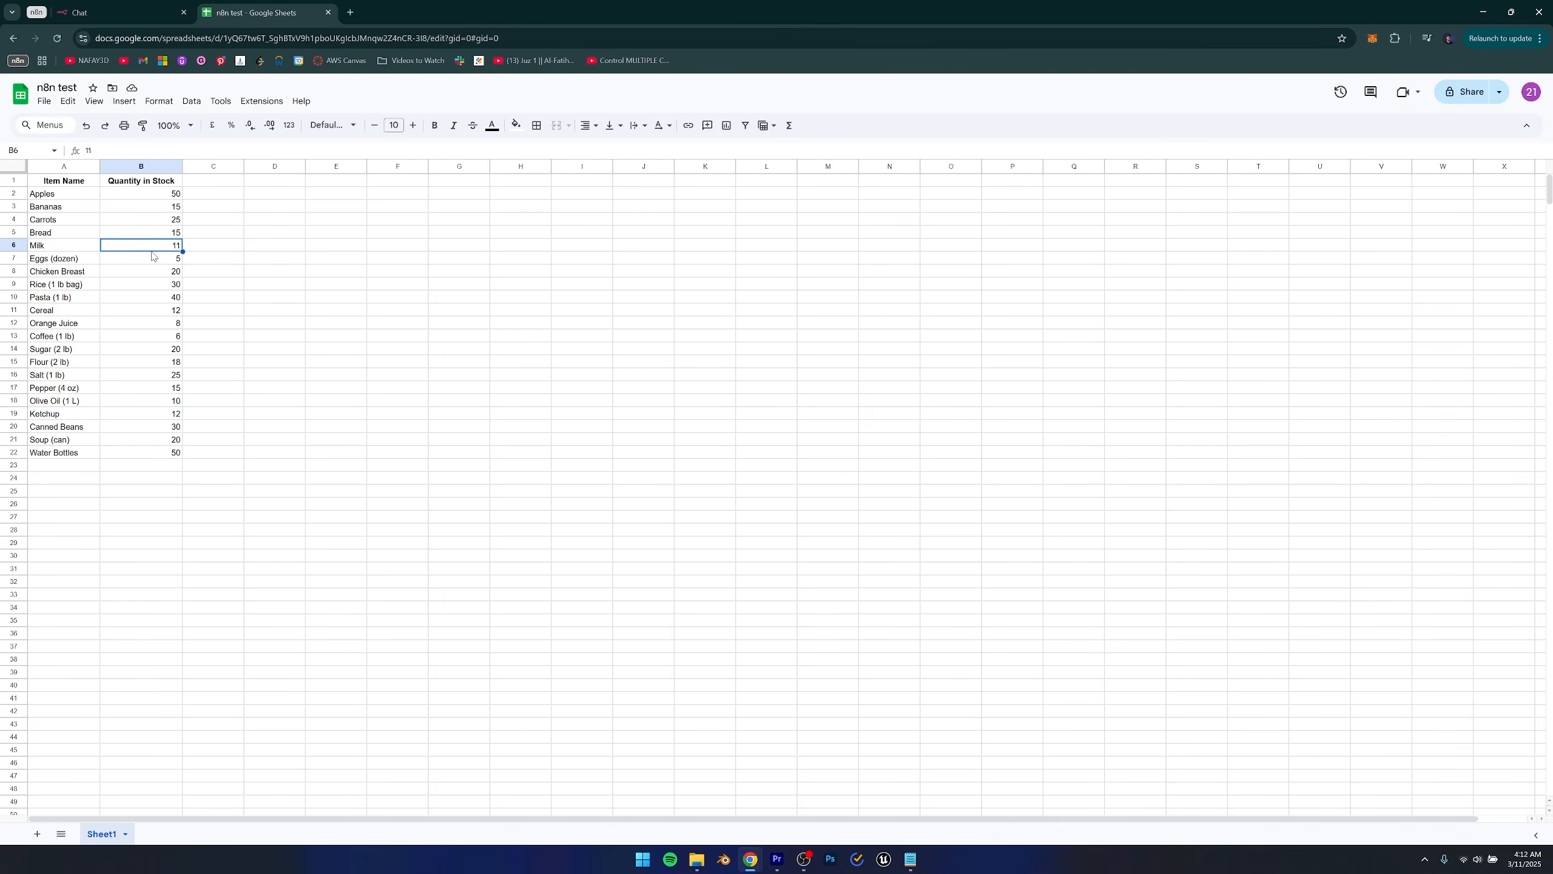
key("ctrl+Tab")
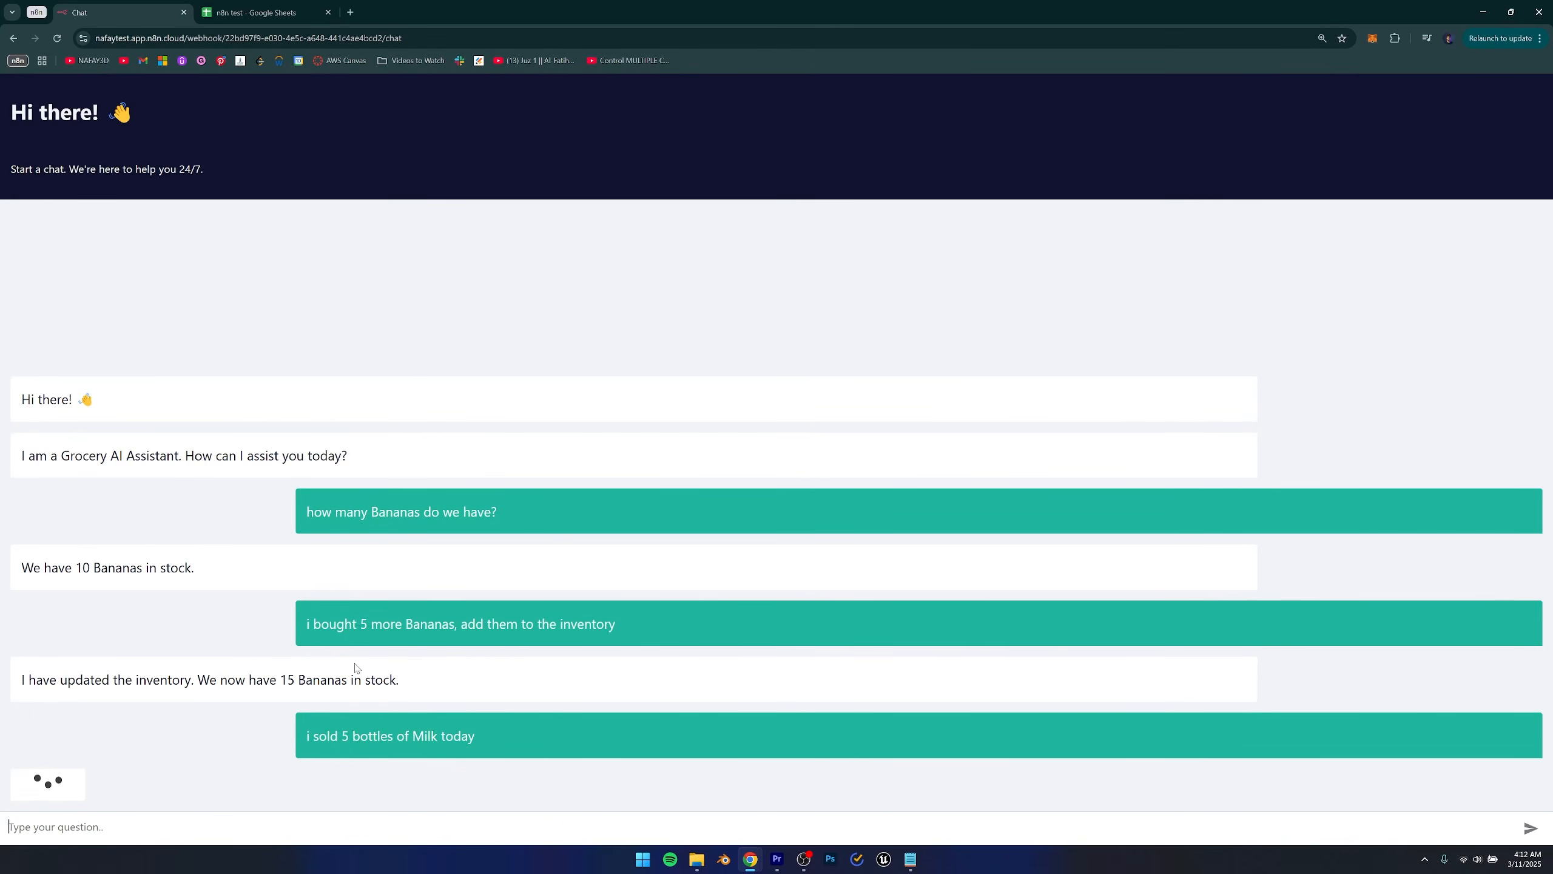
key("ctrl+Tab")
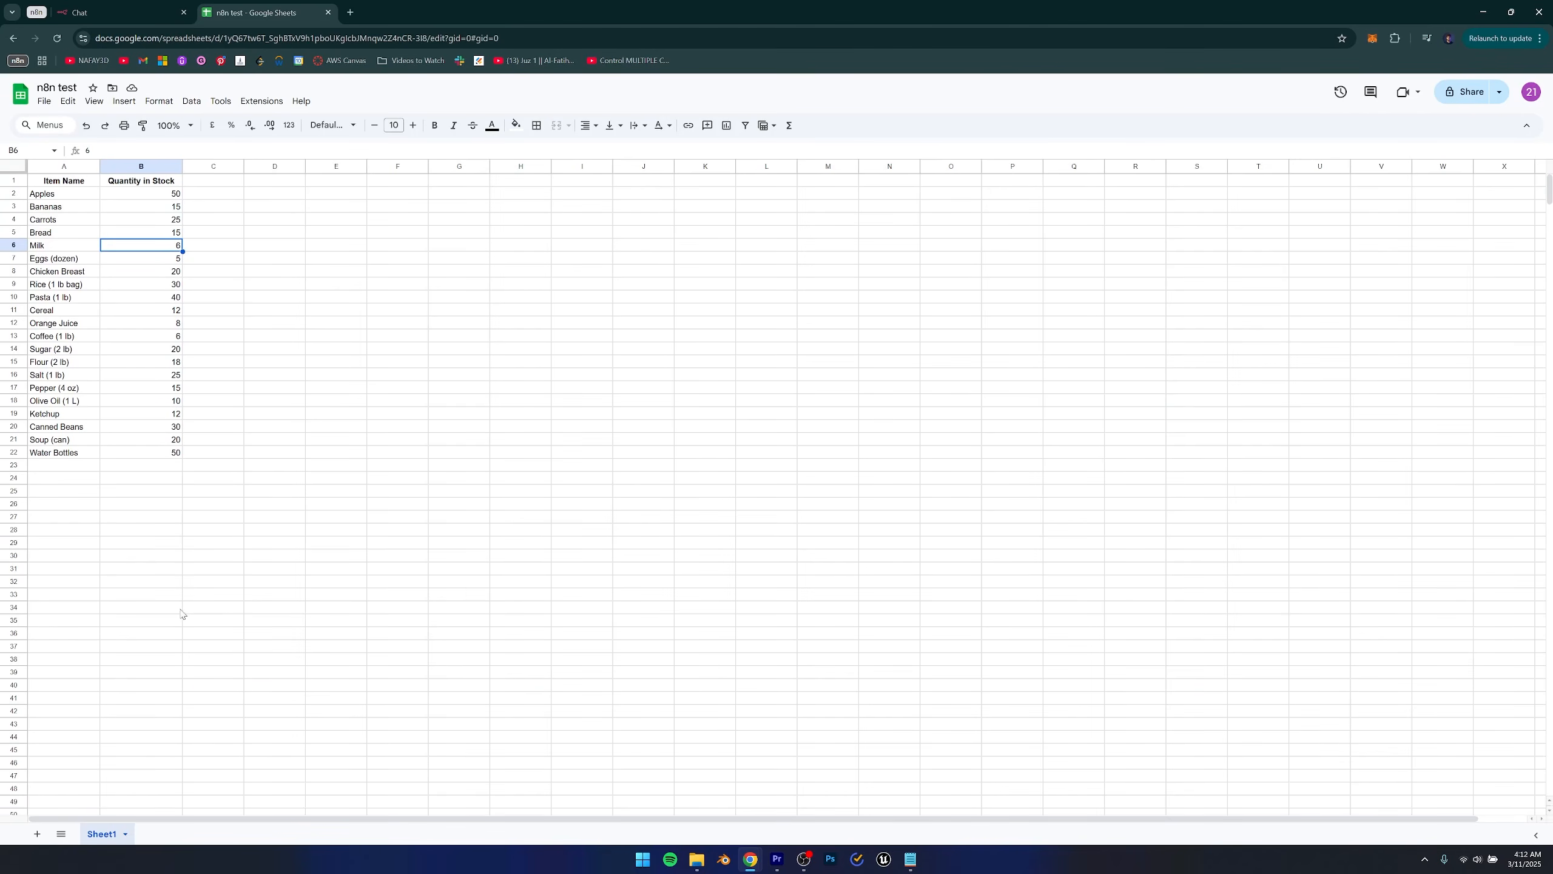
key("ctrl+Tab")
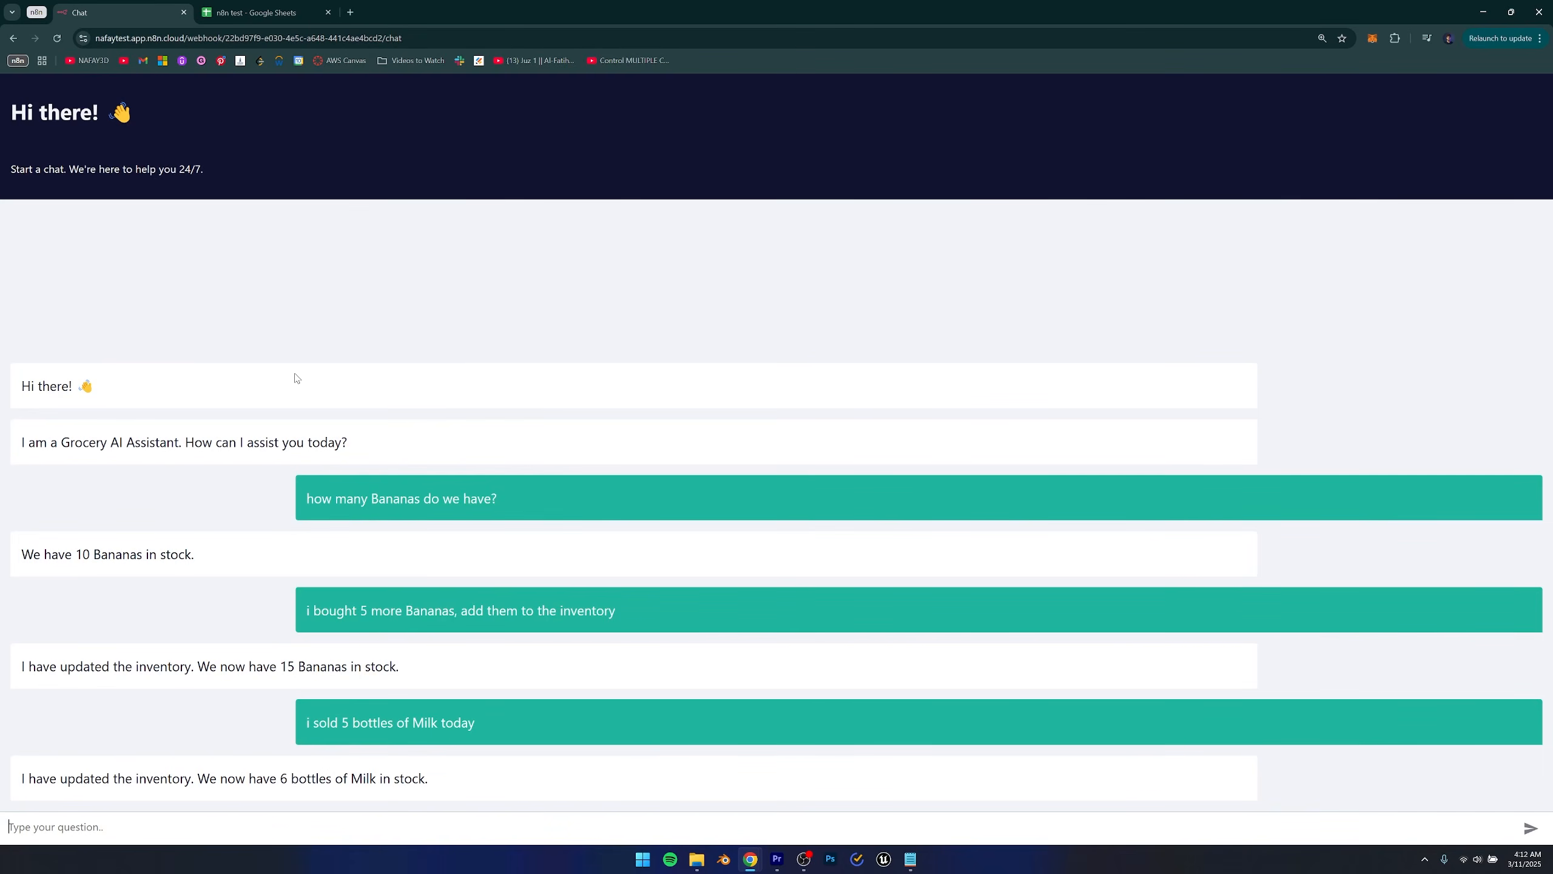
key("ctrl+Tab")
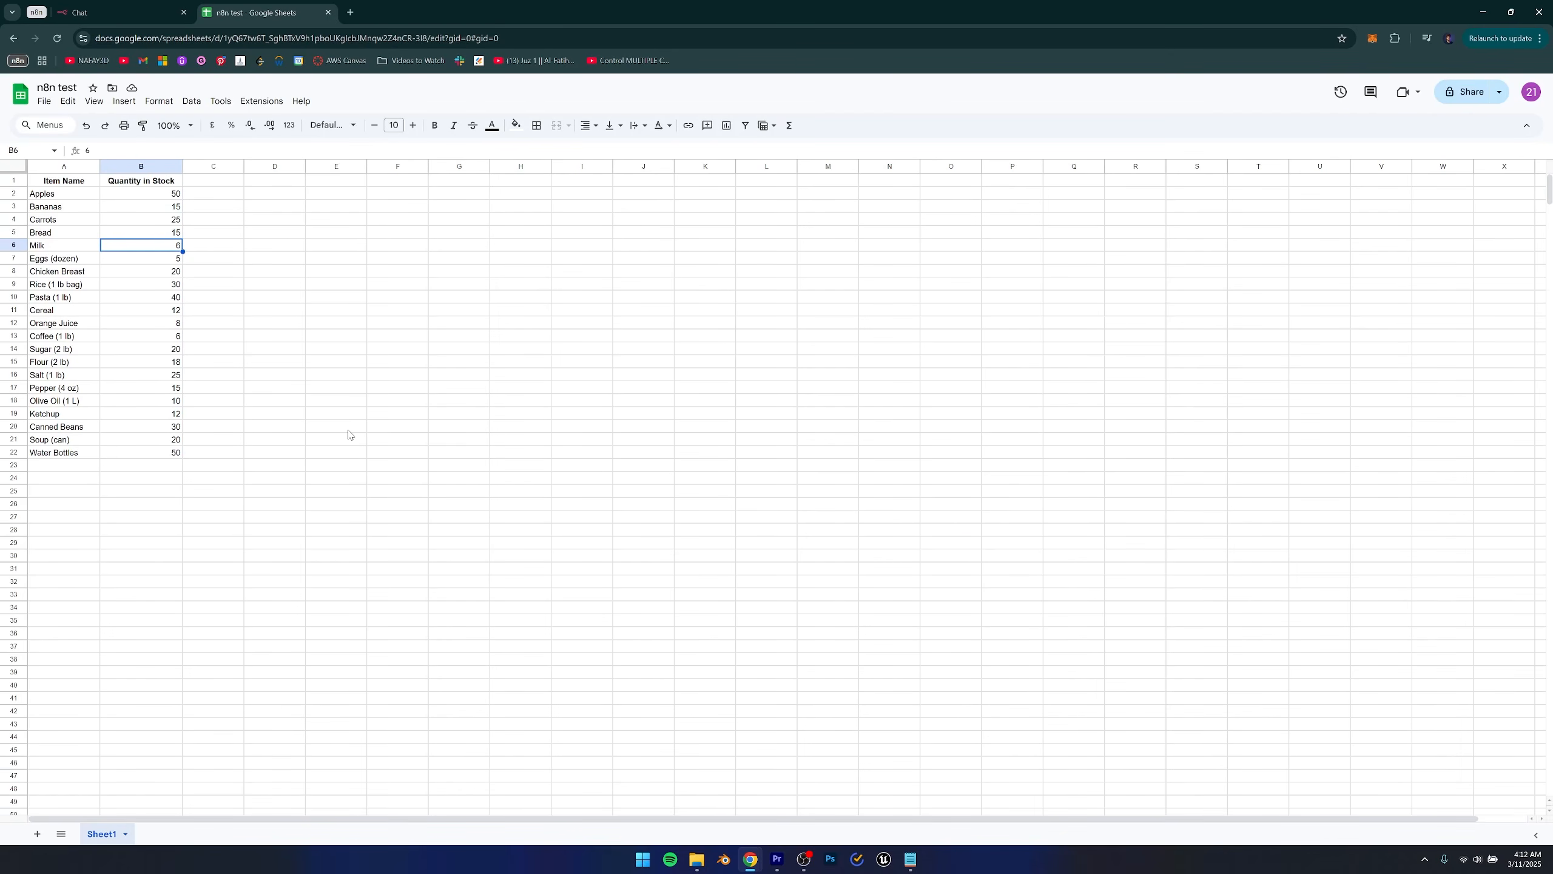
key("ctrl+Tab")
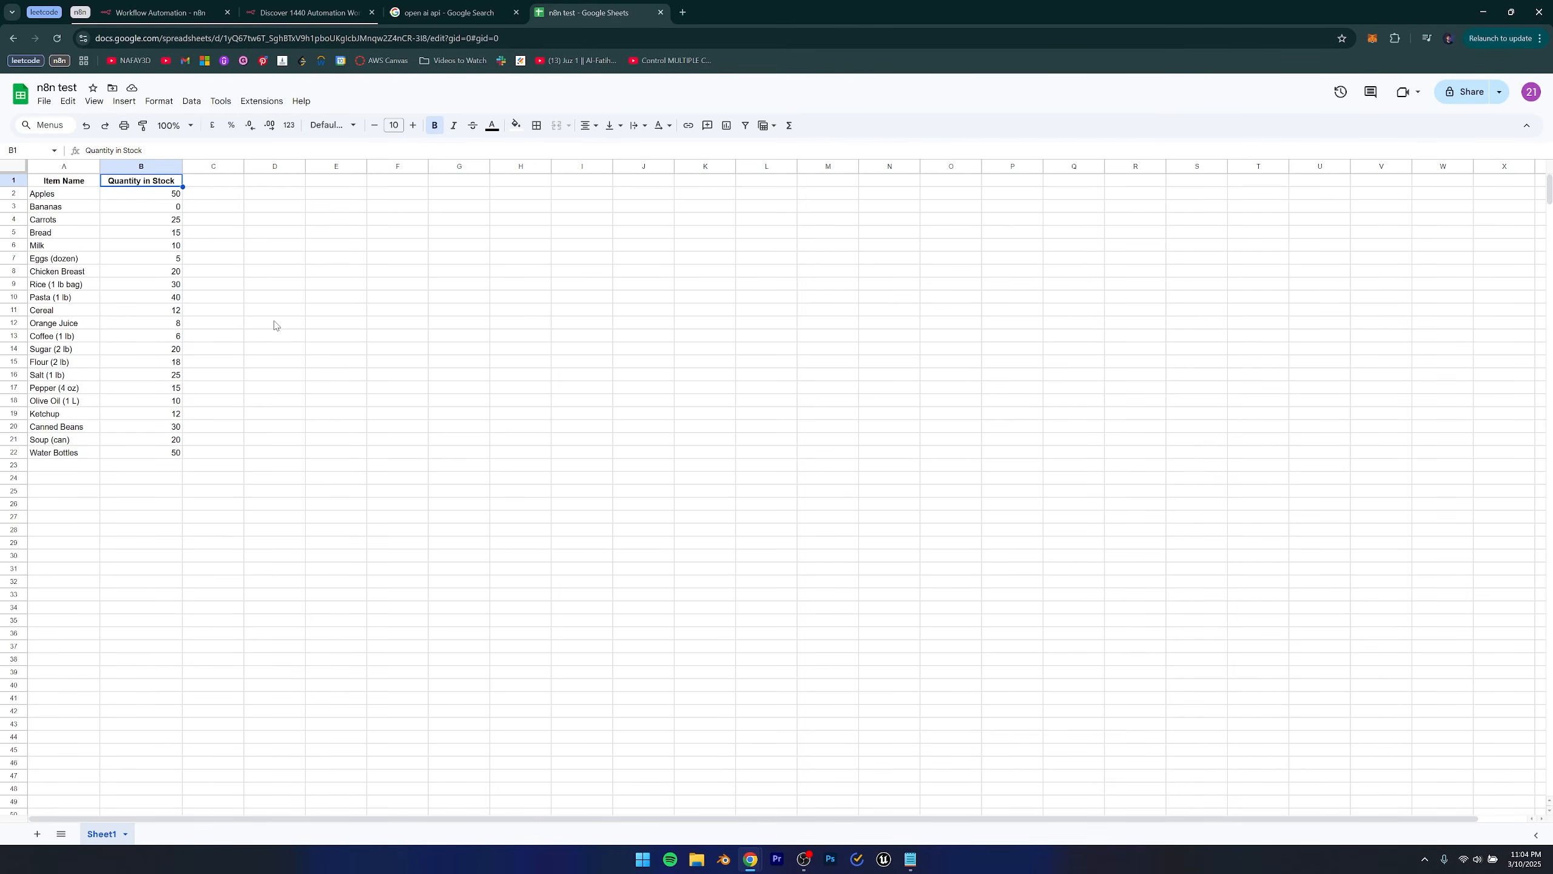
left_click(273, 324)
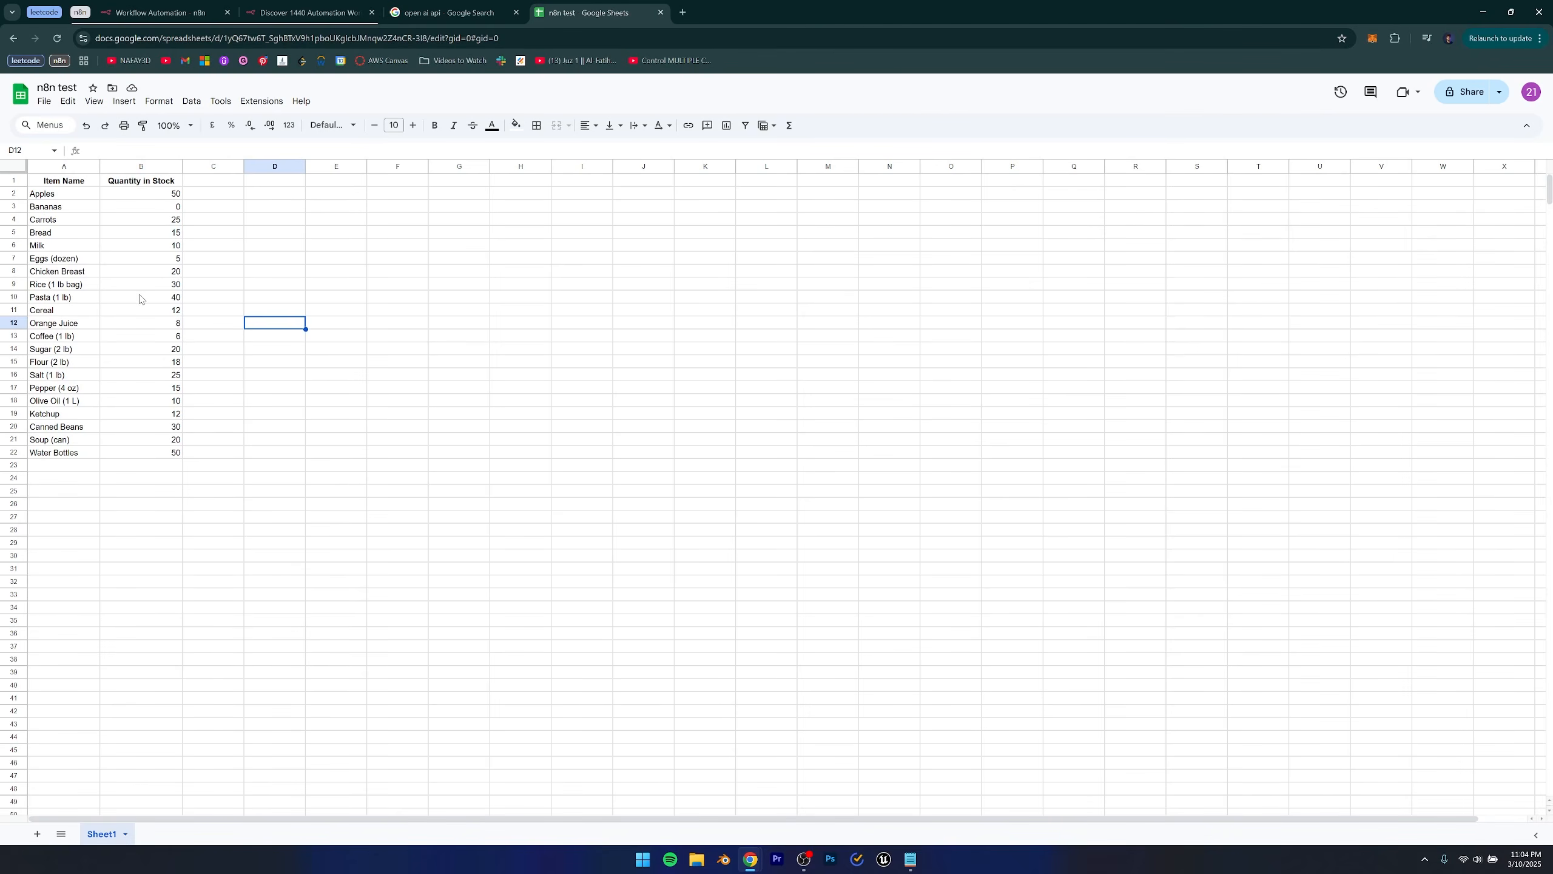
left_click_drag(139, 297, 391, 365)
left_click(386, 364)
left_click(282, 326)
Switch to the n8n workflow and add an AI Agent node after the chat message trigger.
key("ctrl+Tab")
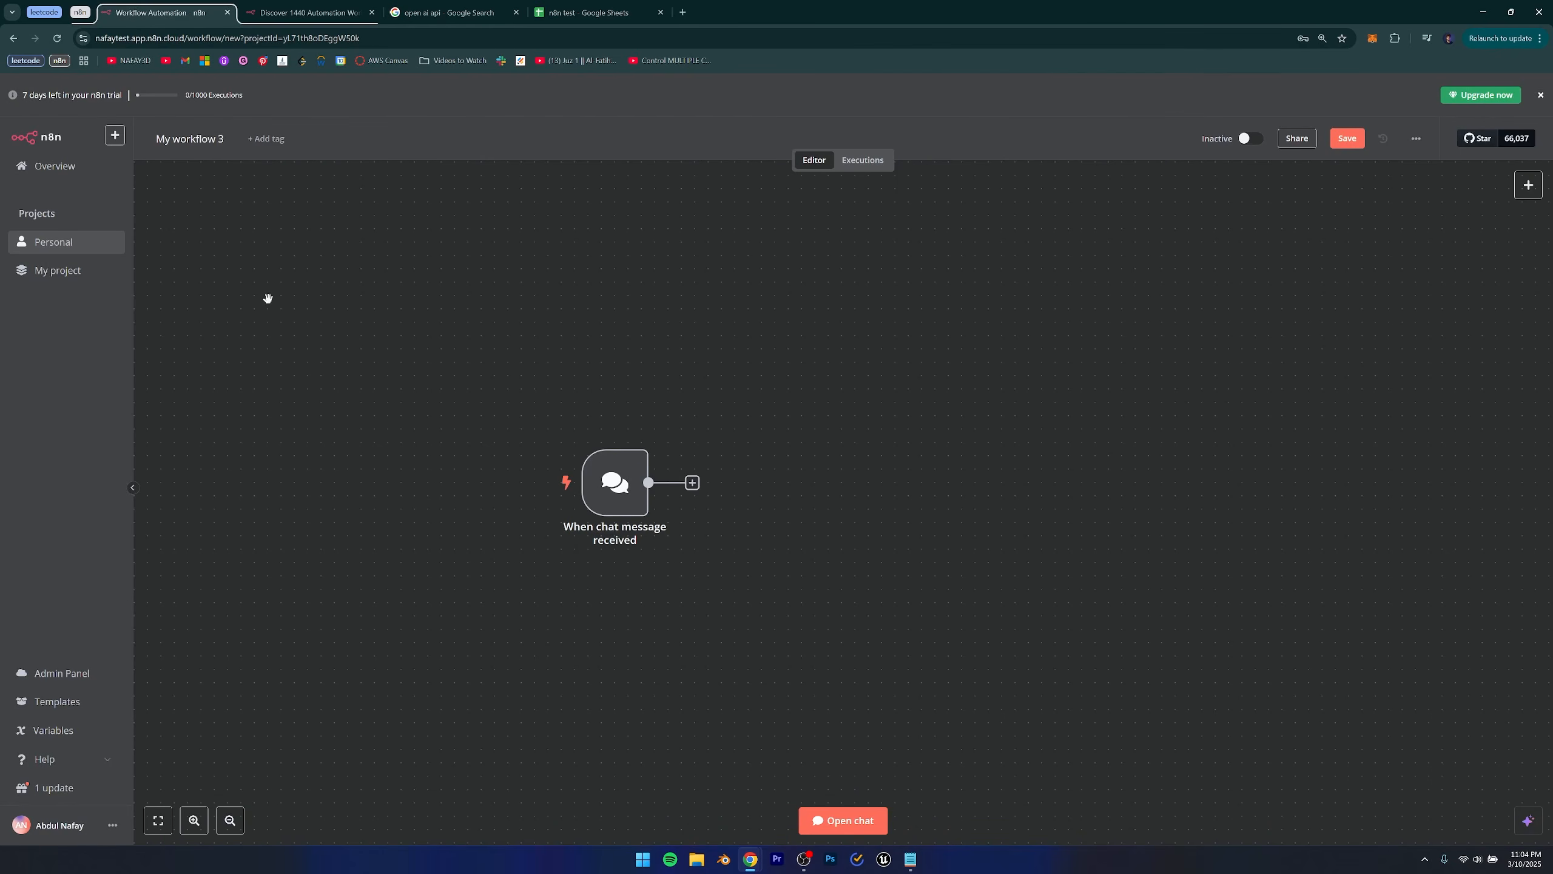
right_click(676, 564)
left_click_drag(801, 515, 694, 448)
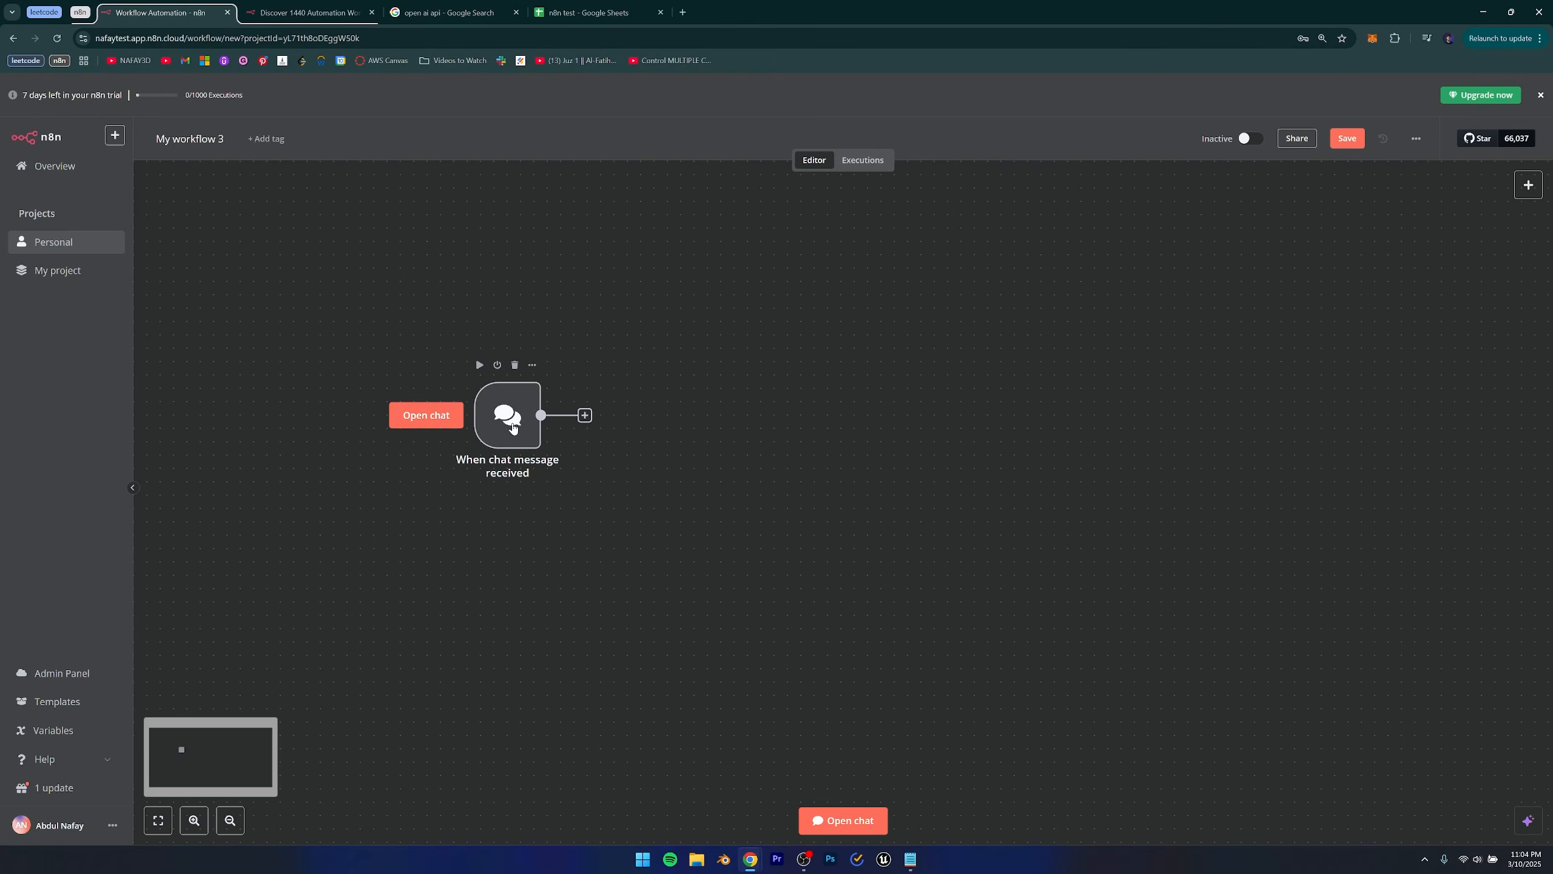
left_click(585, 416)
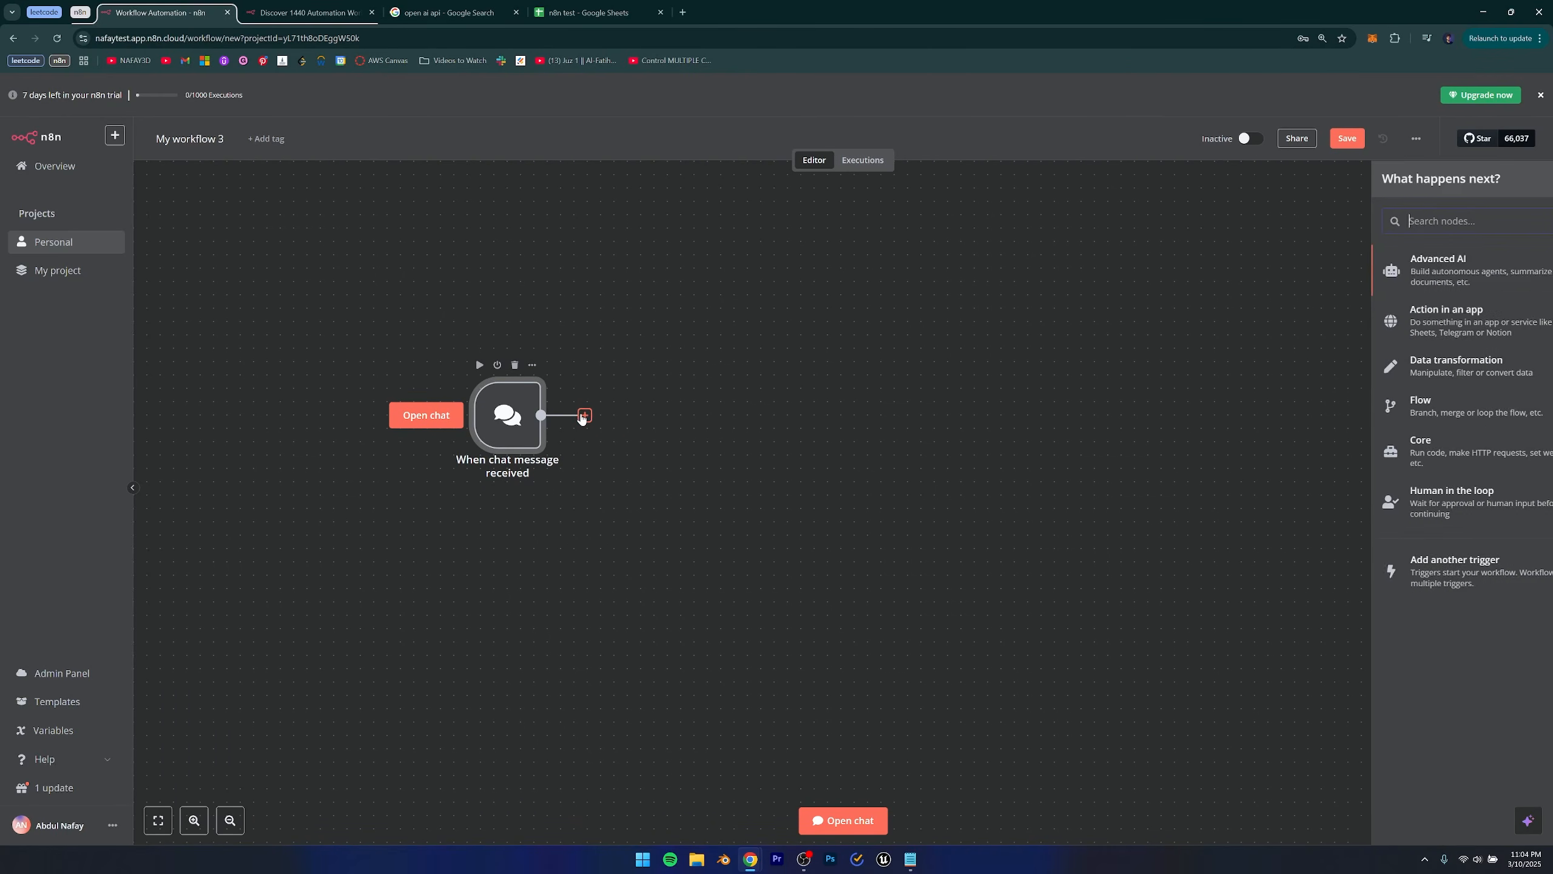
left_click(569, 353)
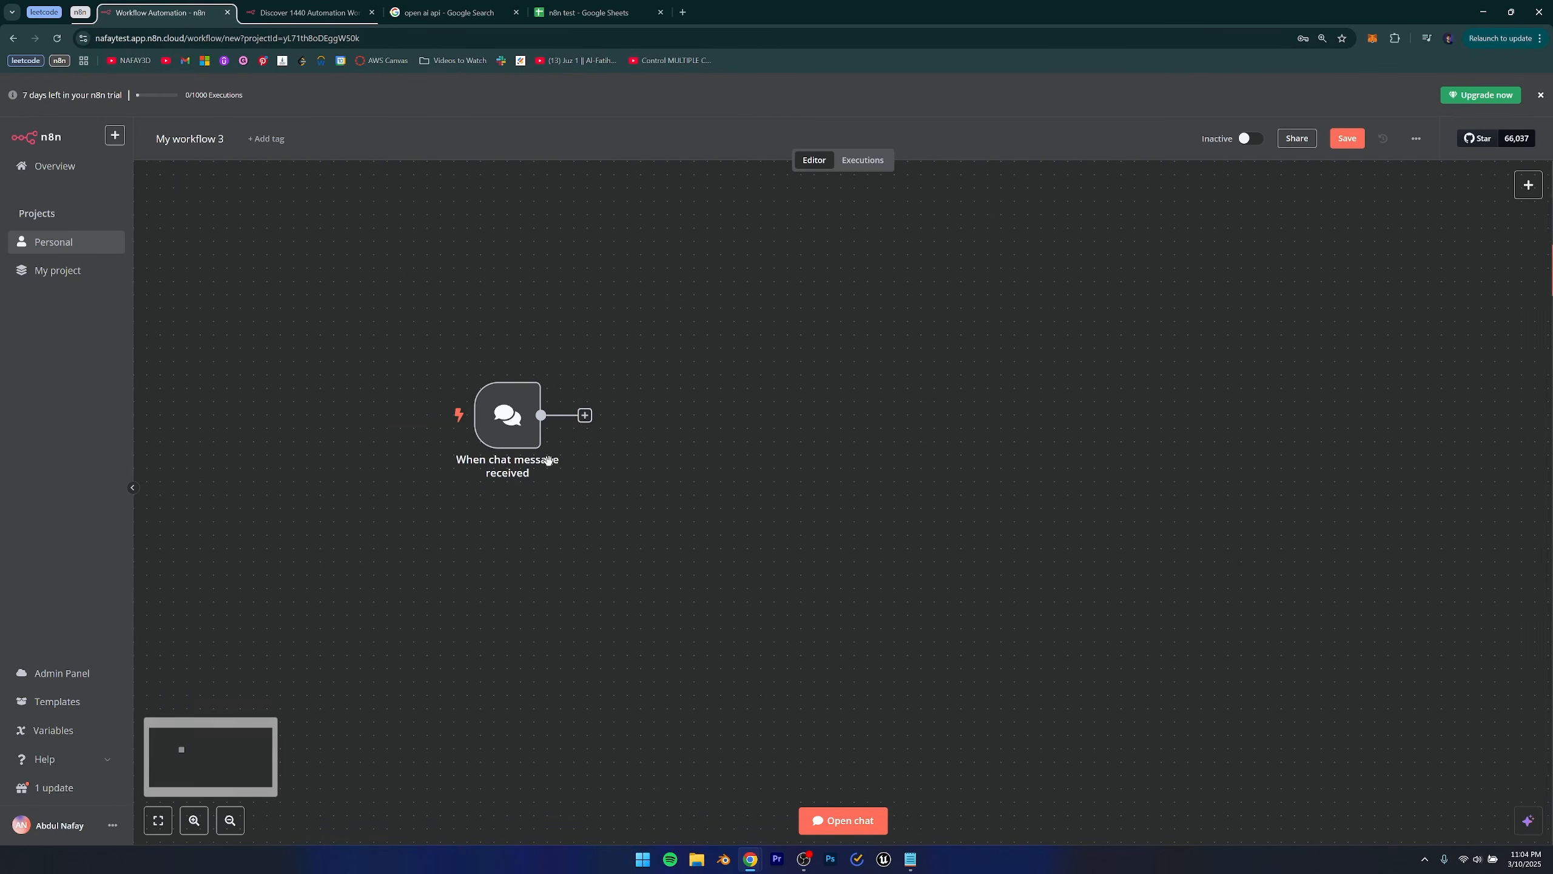
left_click(594, 416)
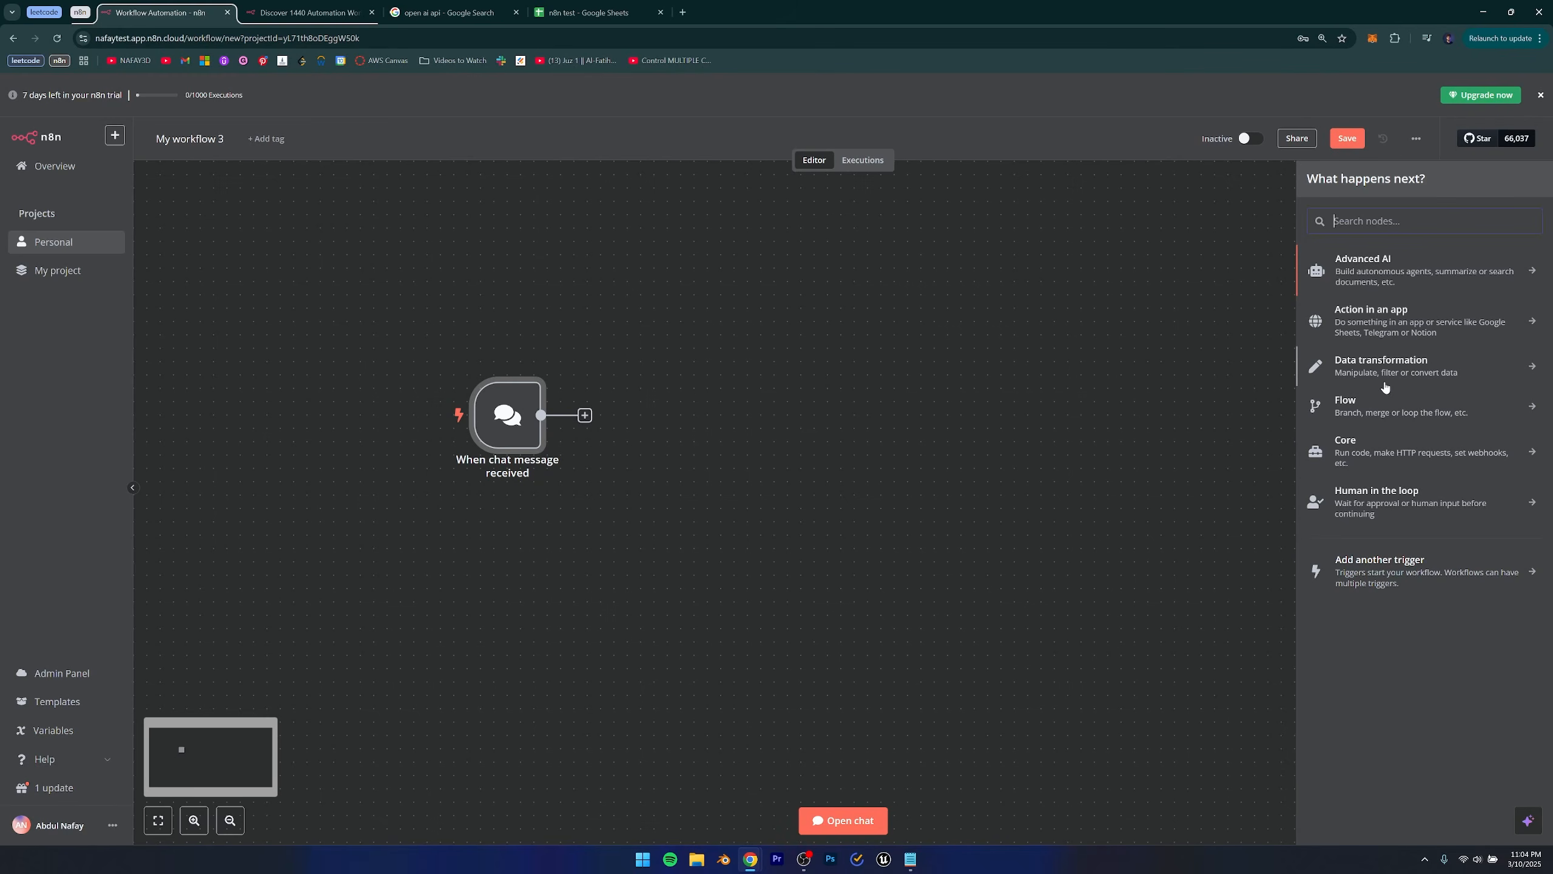
left_click(1371, 268)
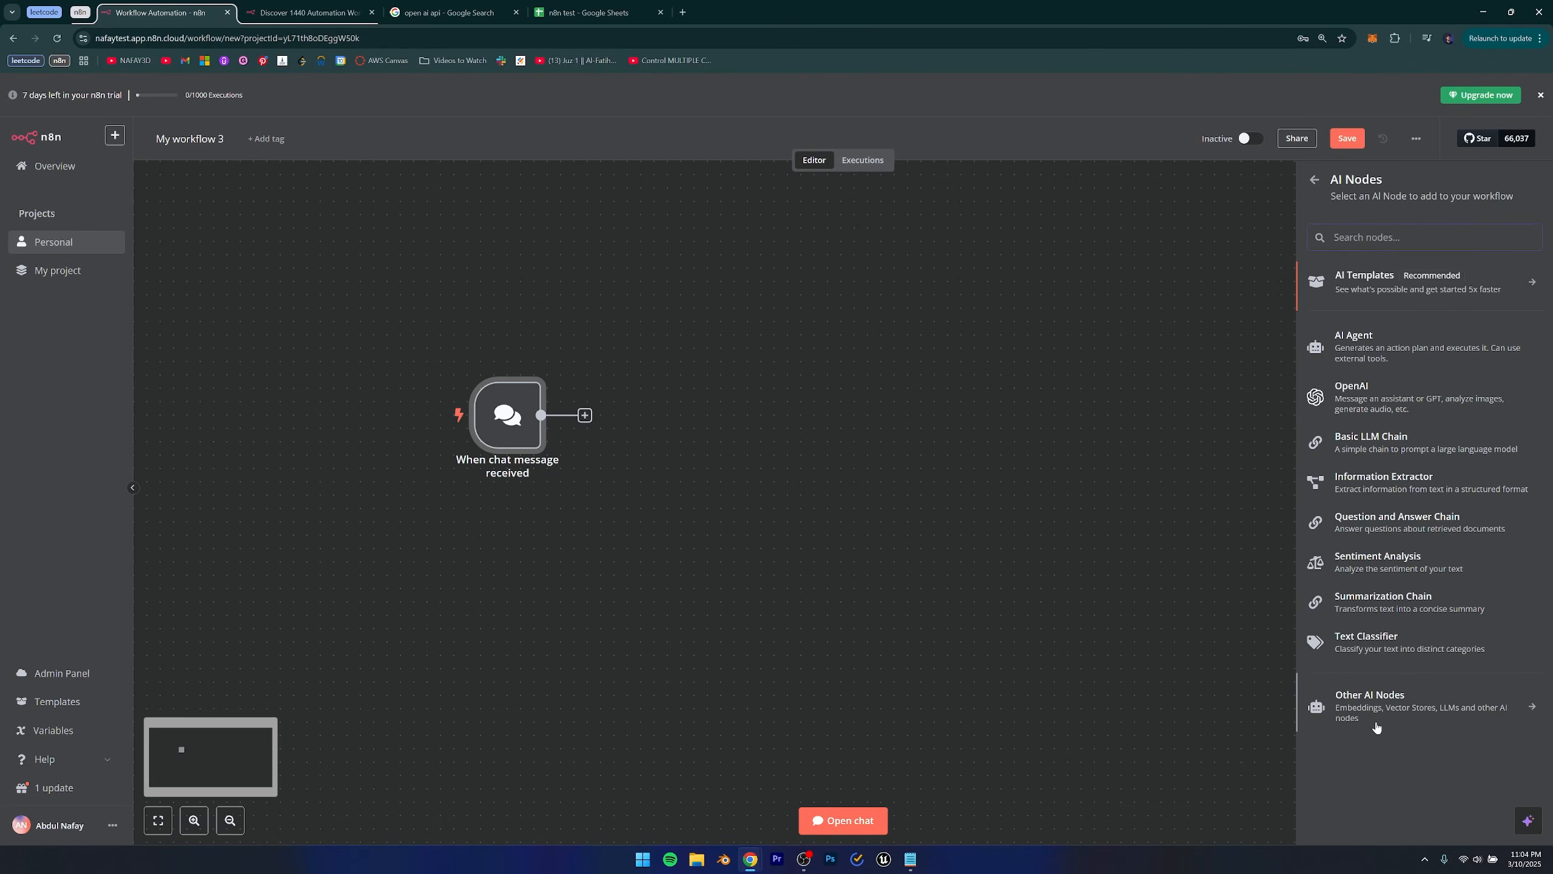
left_click(1354, 348)
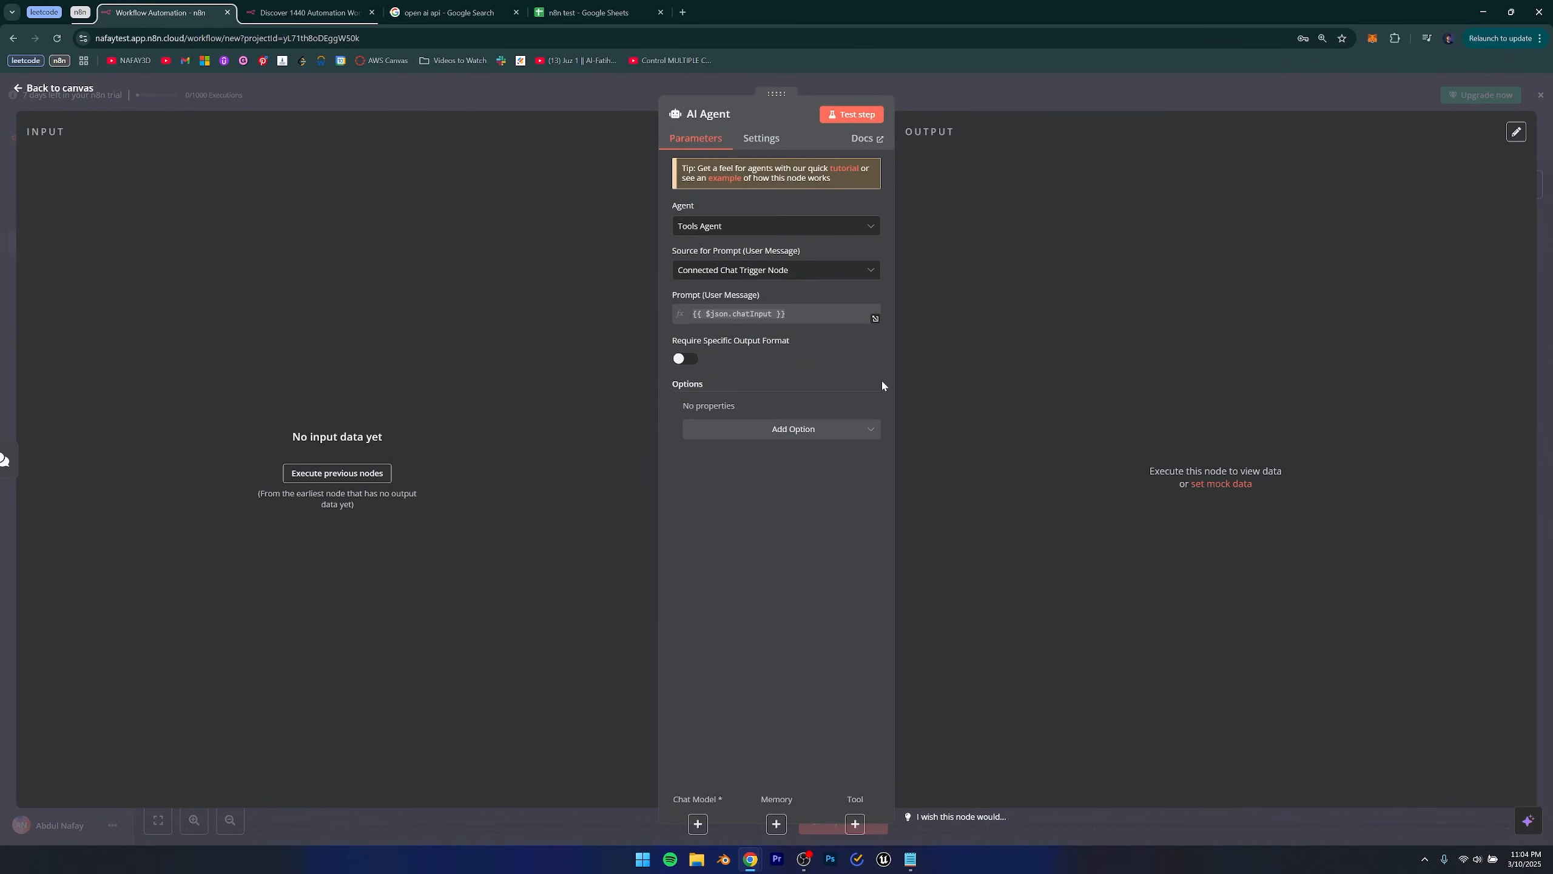
Review the AI Agent's available agent types, choose Tools Agent and return to the canvas.
left_click(716, 232)
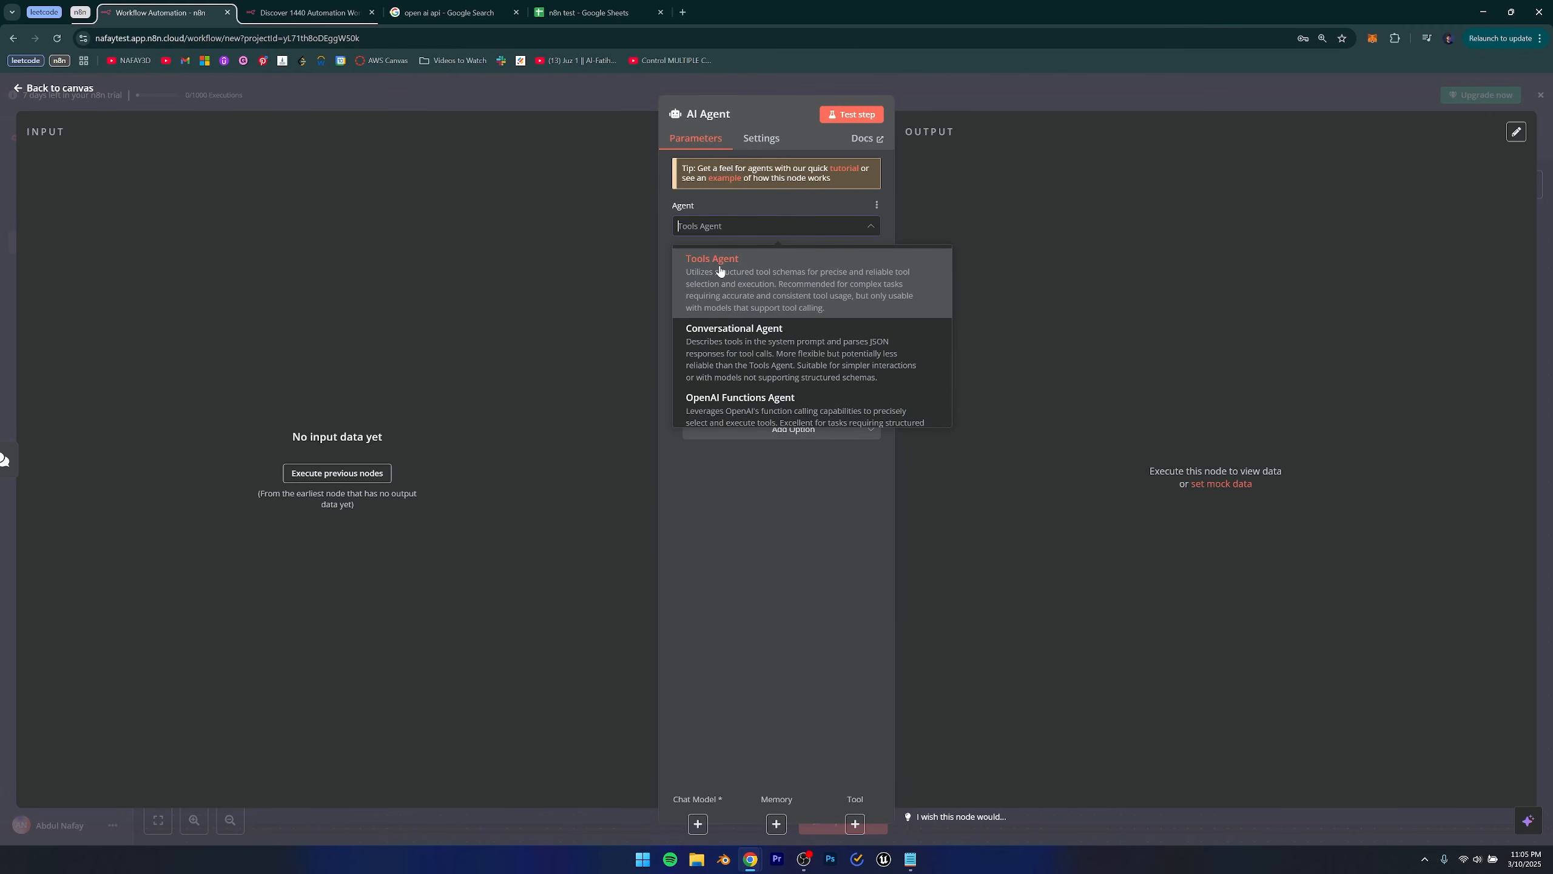
scroll(725, 391, "down", 5)
scroll(728, 376, "up", 5)
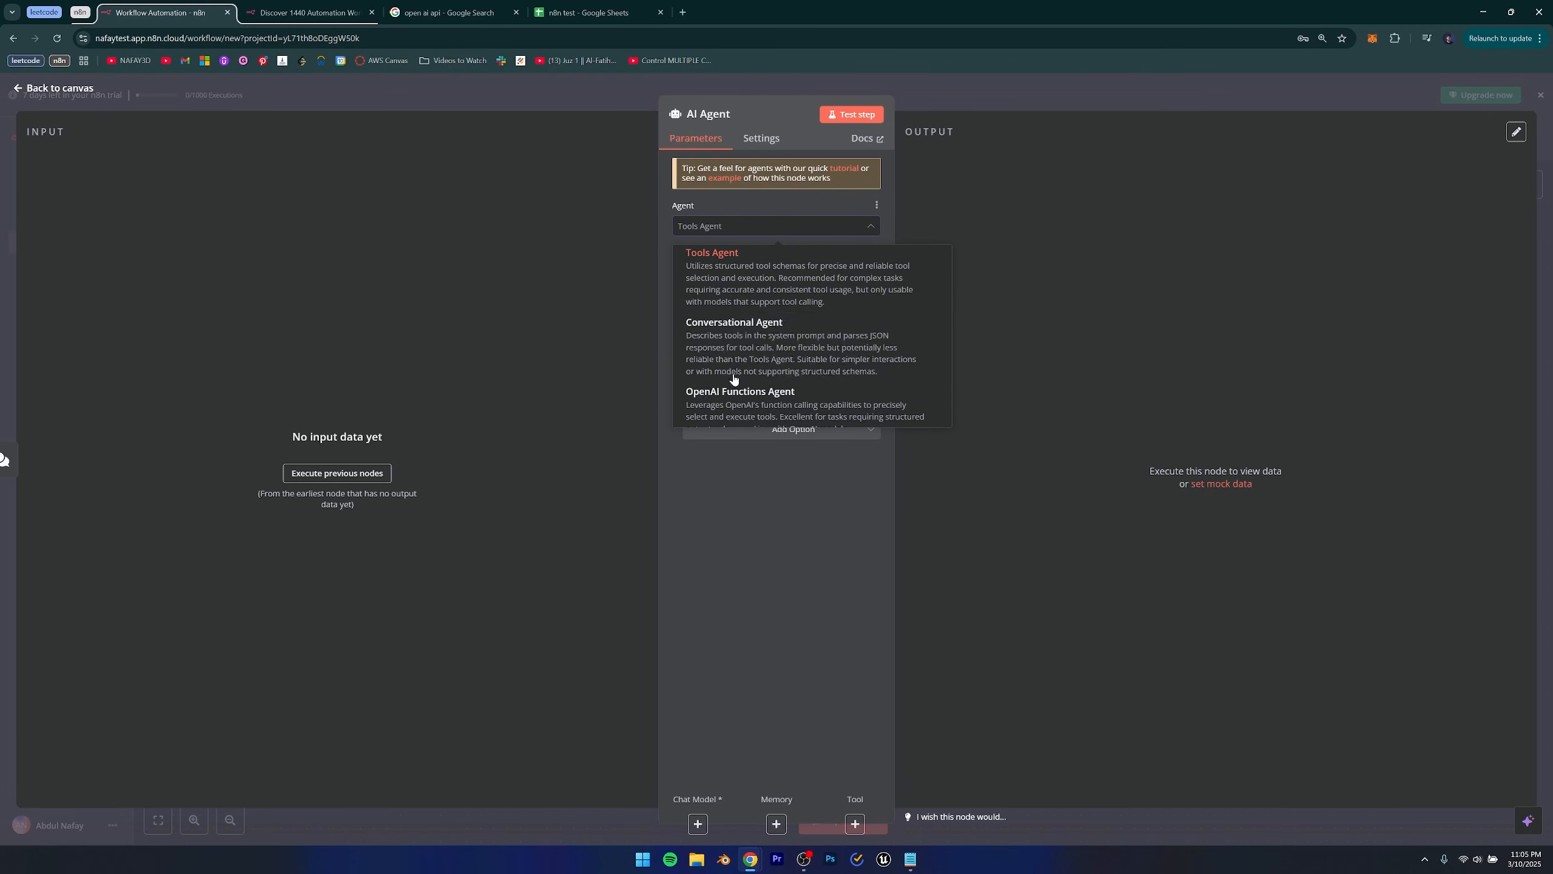
left_click(741, 253)
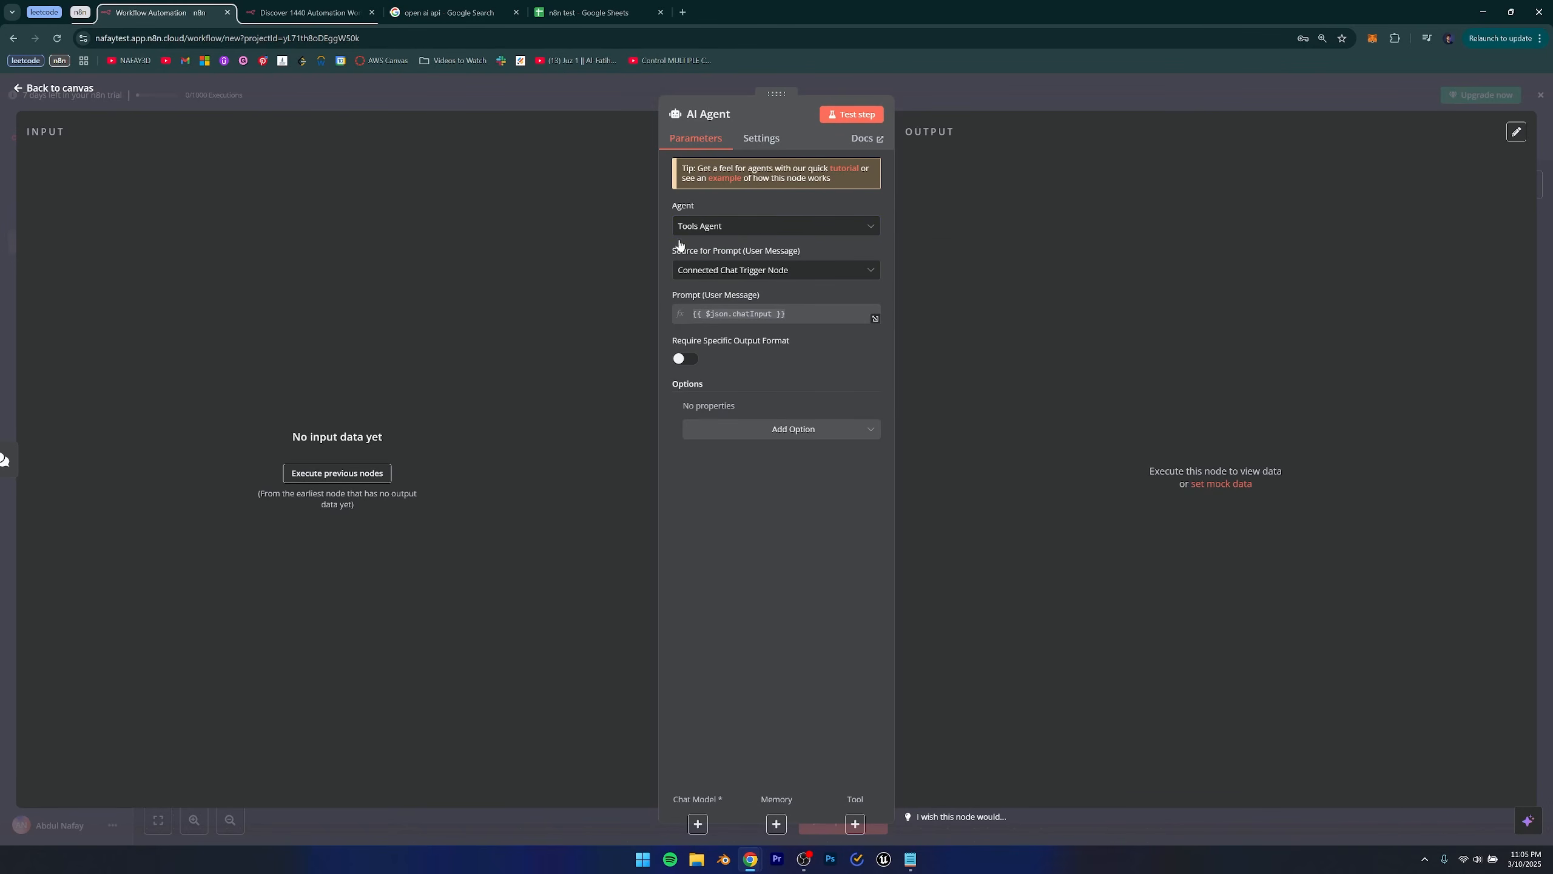
left_click(58, 87)
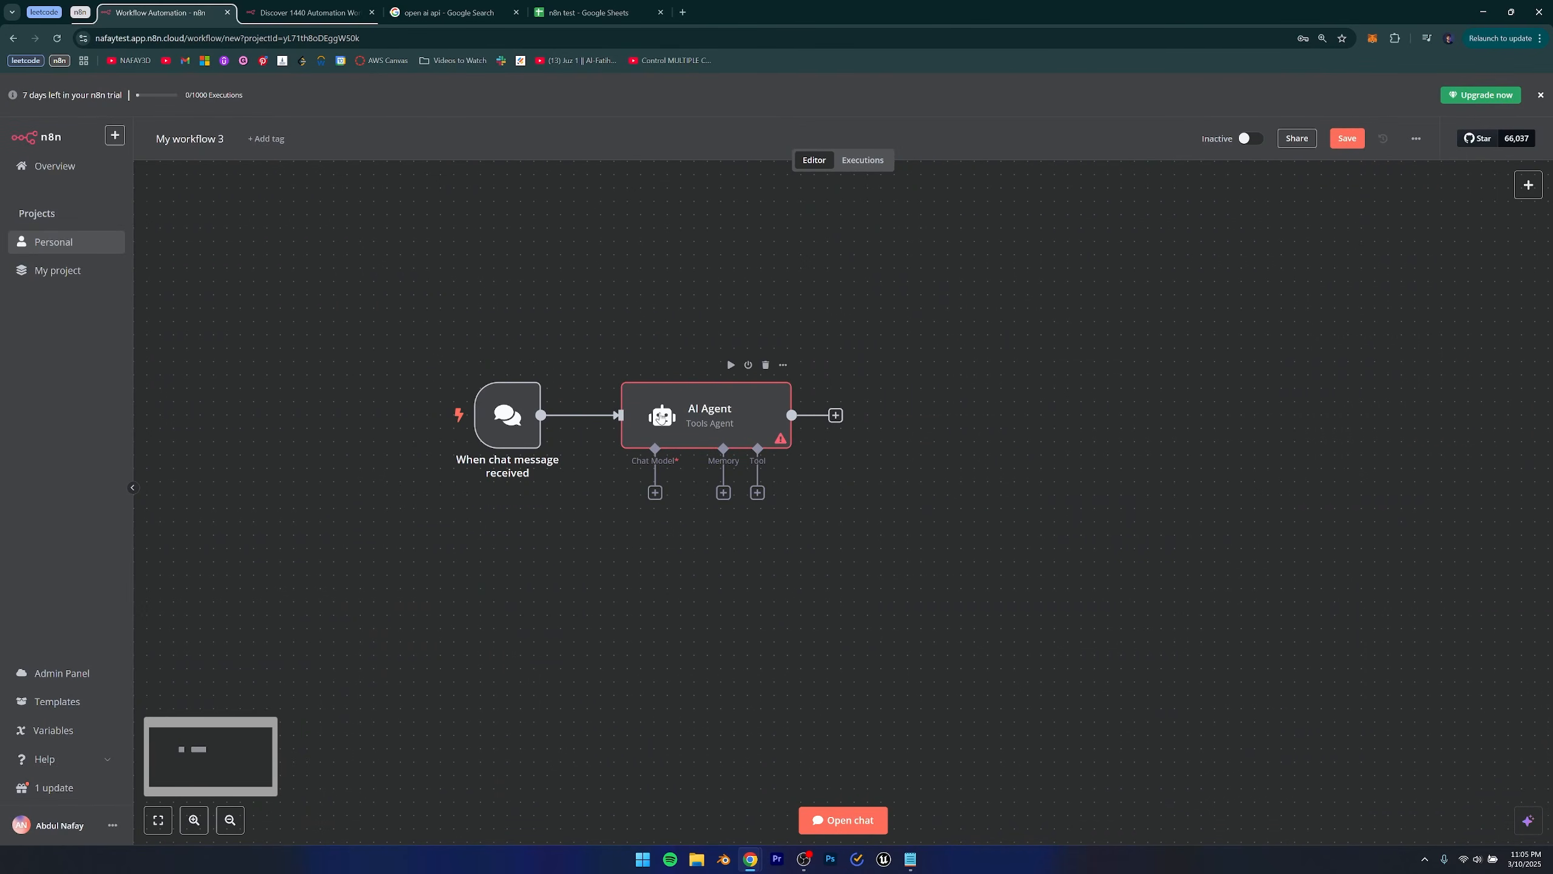
Attach an OpenAI Chat Model to the AI Agent's chat model input and open a new OpenAI credential for it.
left_click(666, 421)
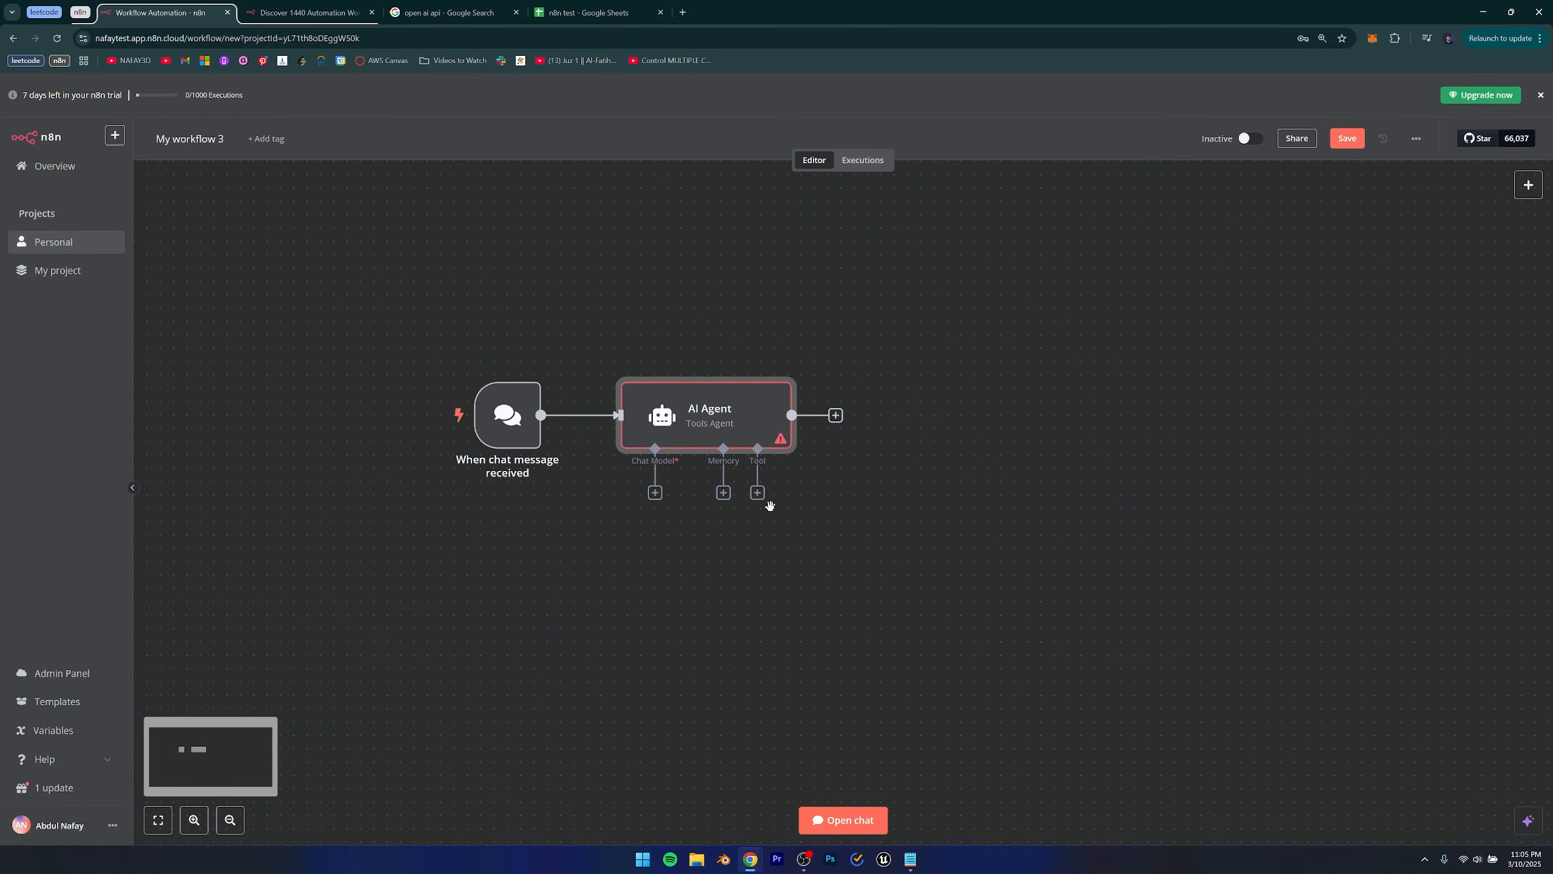
left_click_drag(698, 559, 687, 553)
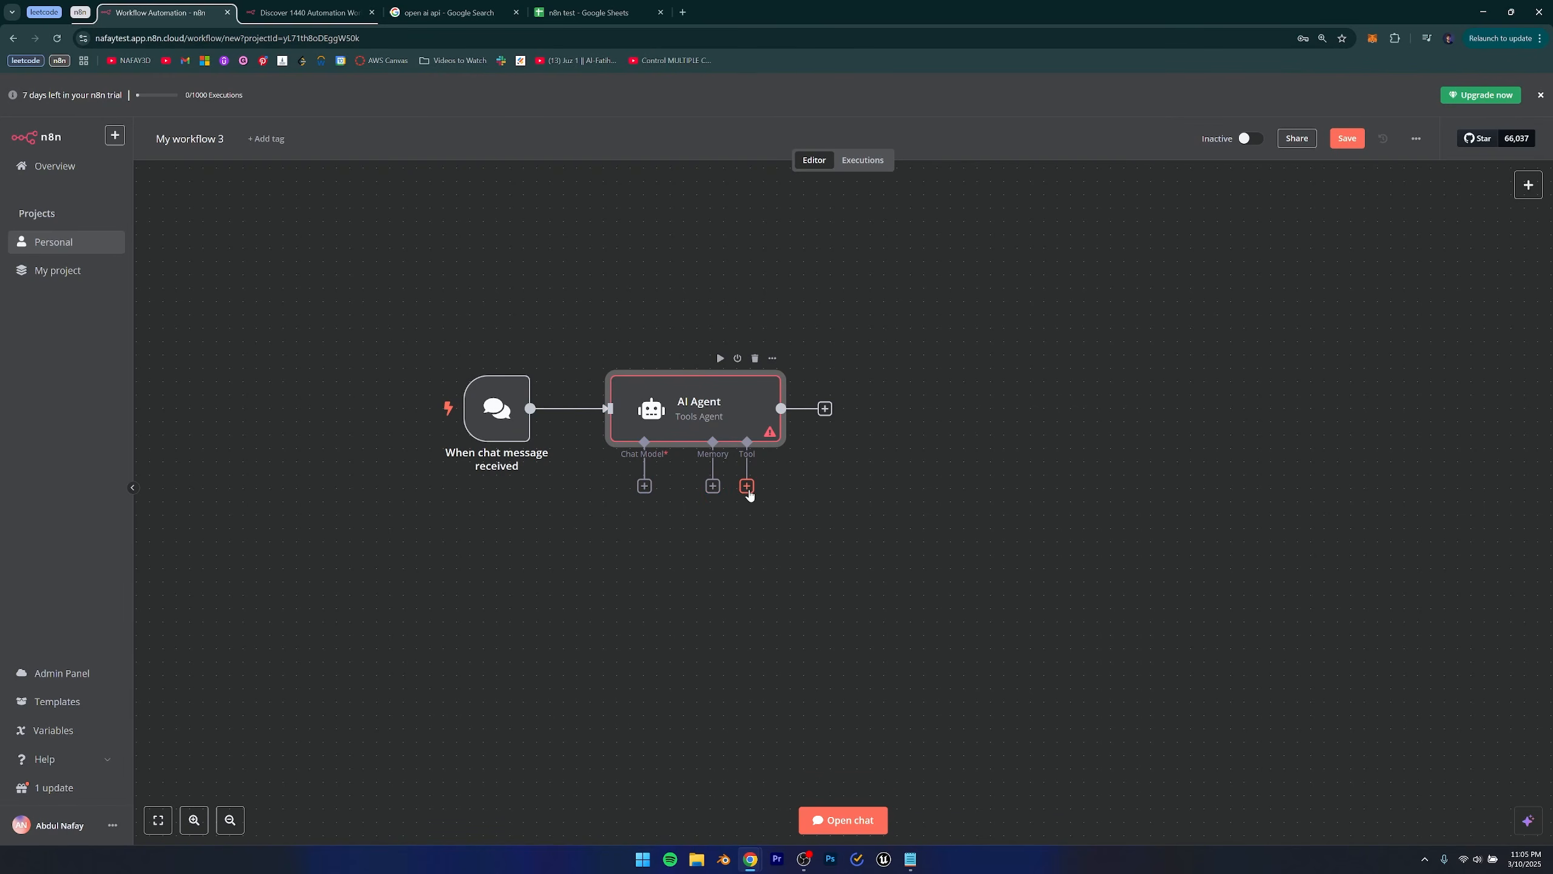
left_click(645, 487)
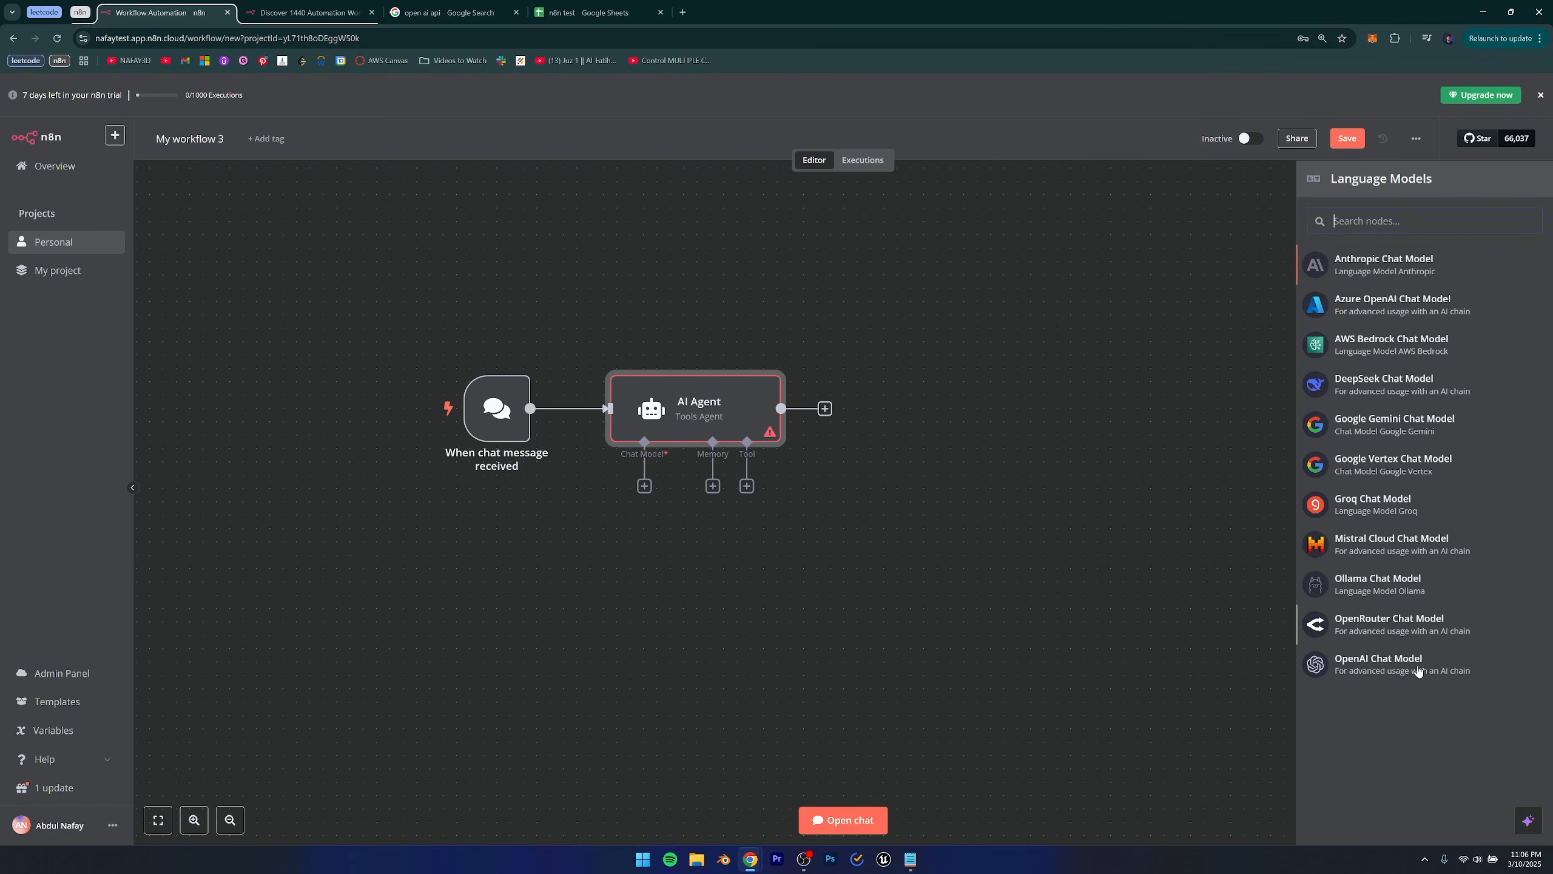
left_click(1364, 666)
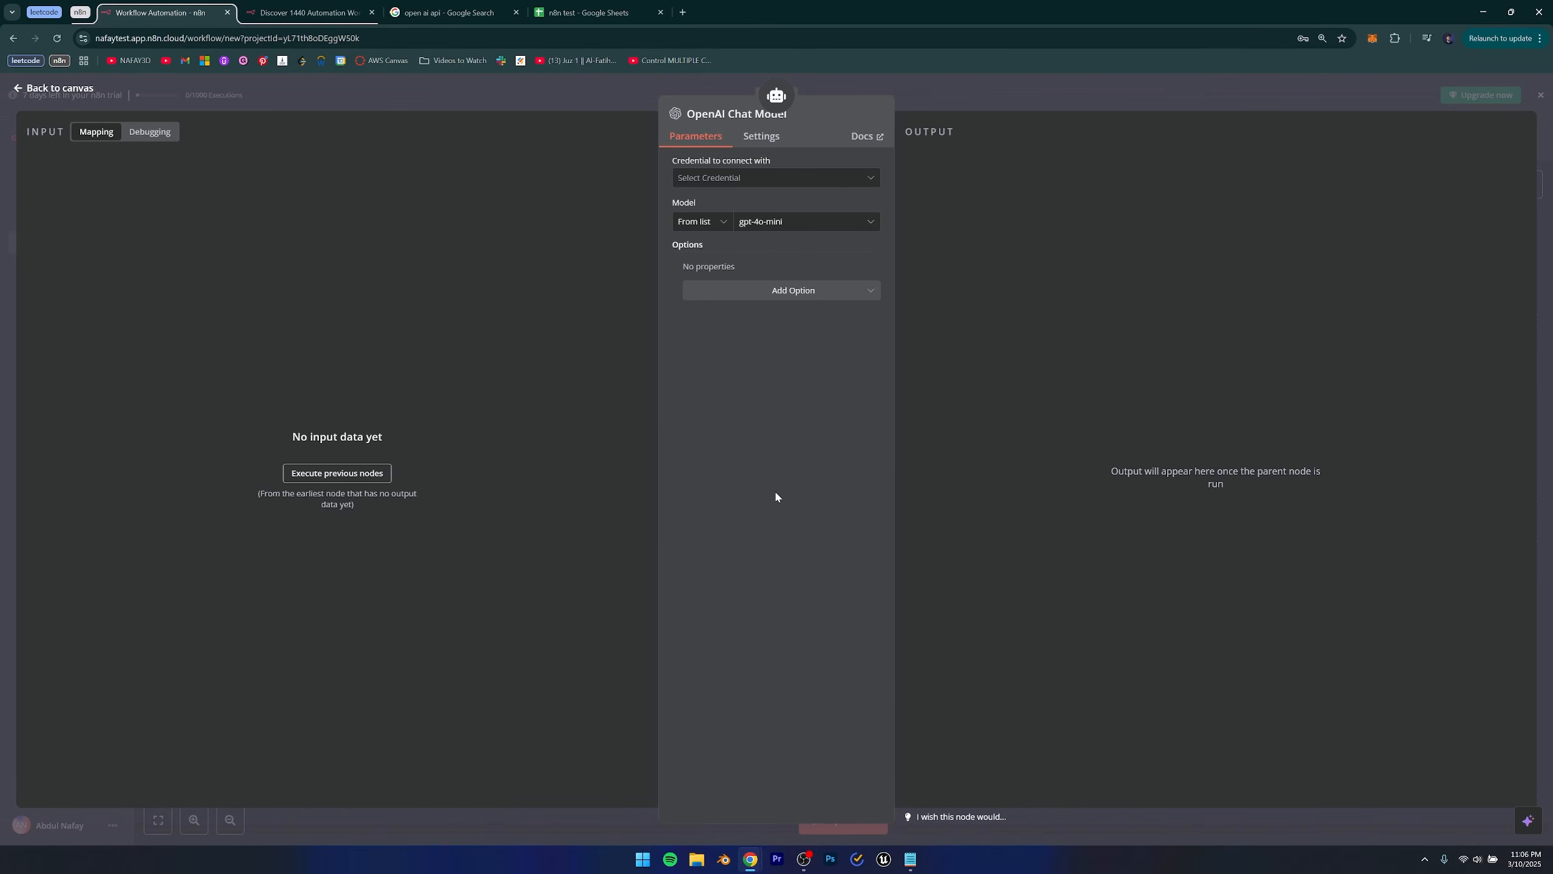
left_click(726, 179)
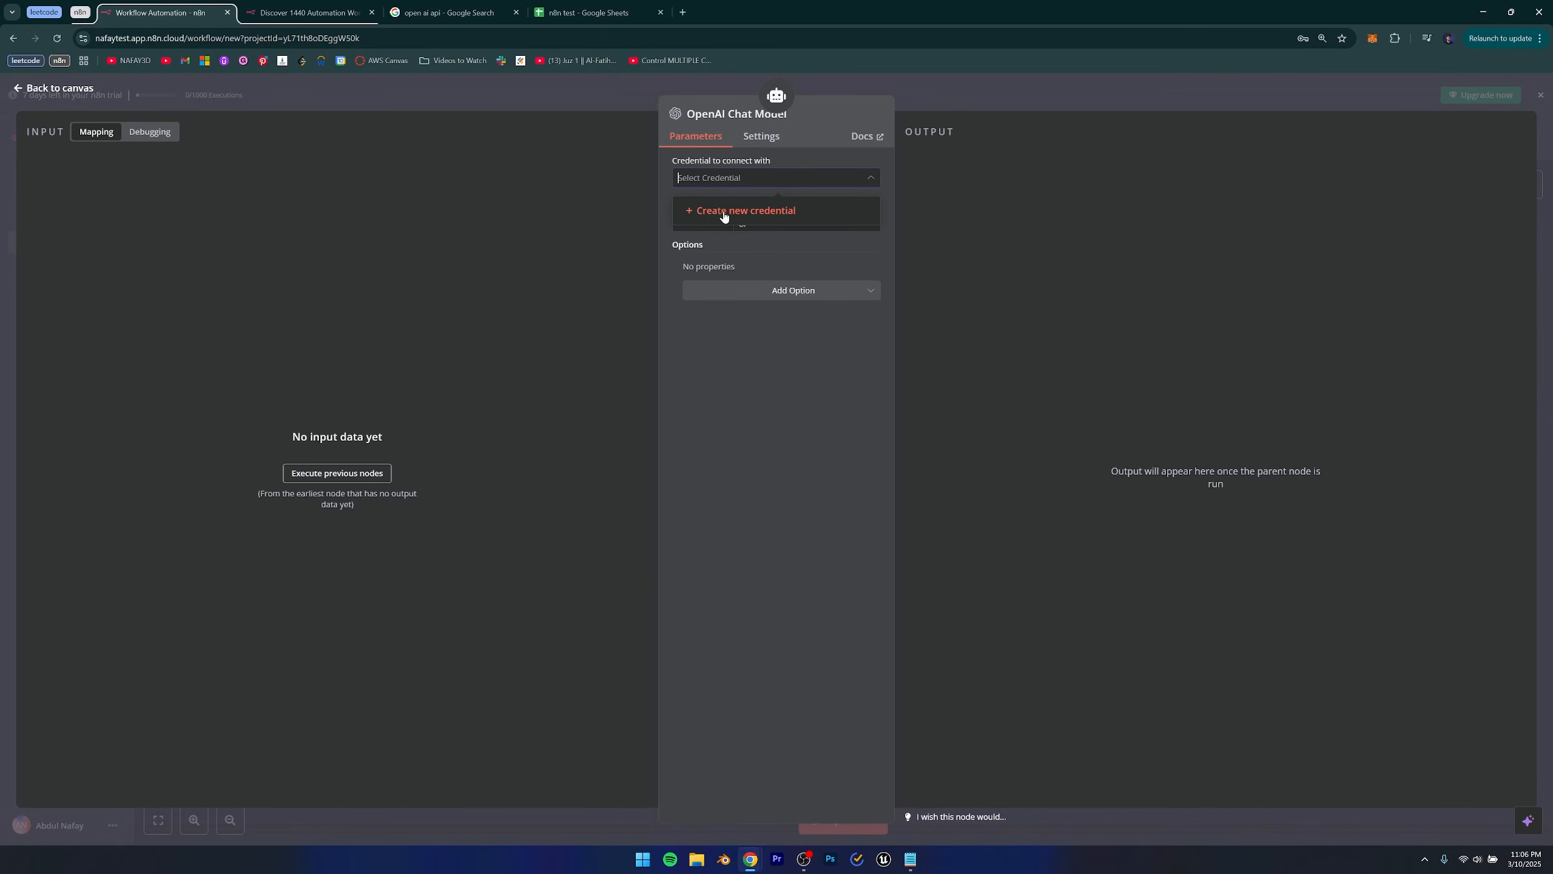
left_click(726, 212)
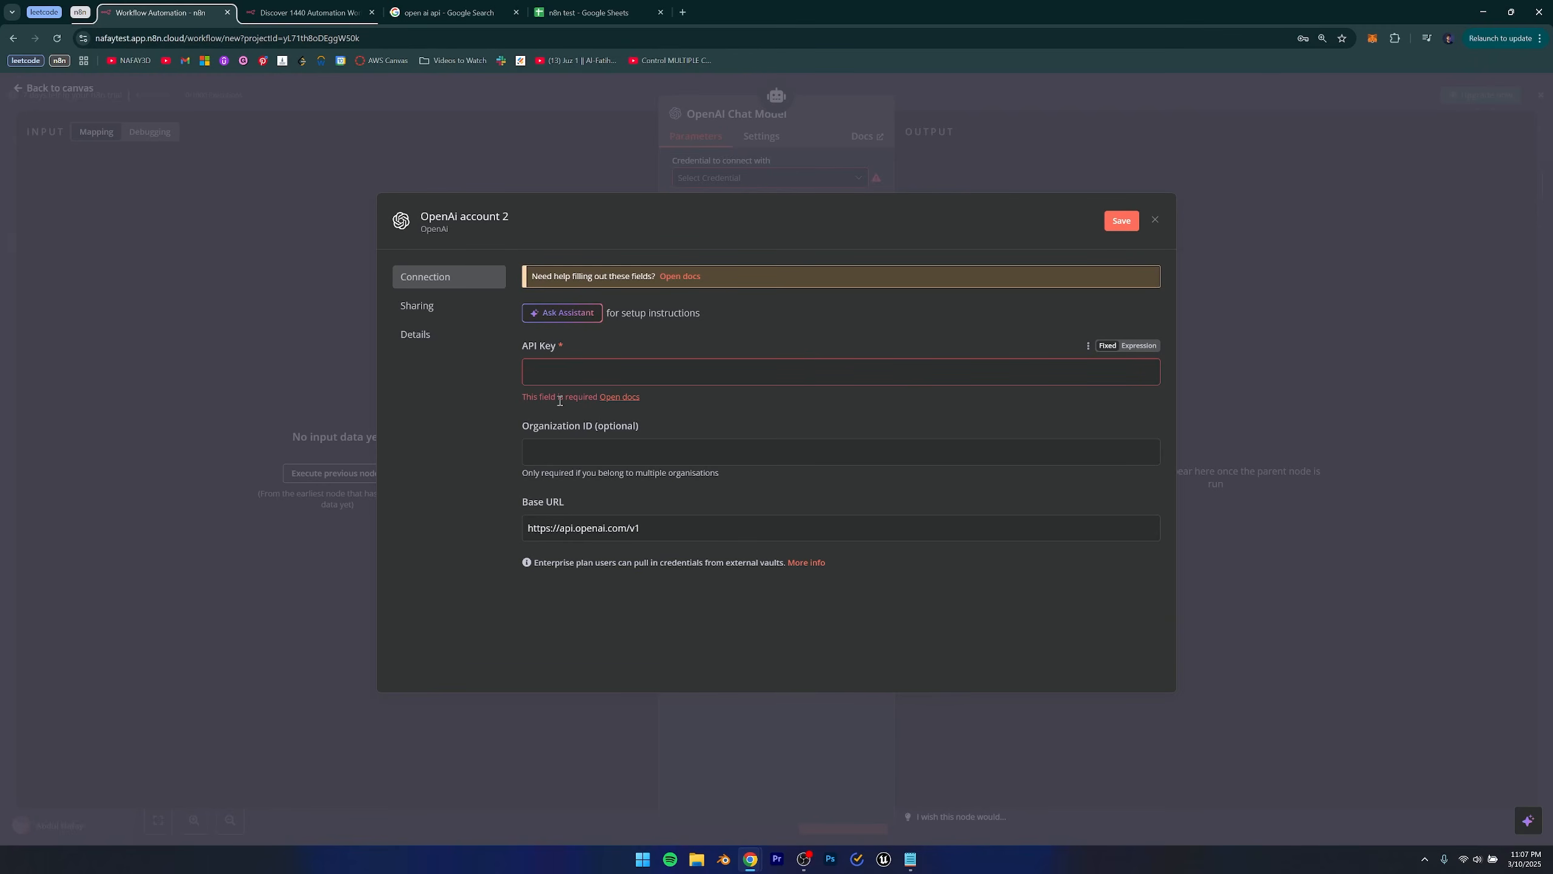
Switch to the Google results for "open ai api", open OpenAI API: Overview and get signed in to the developer platform.
left_click(406, 5)
left_click_drag(172, 106, 241, 107)
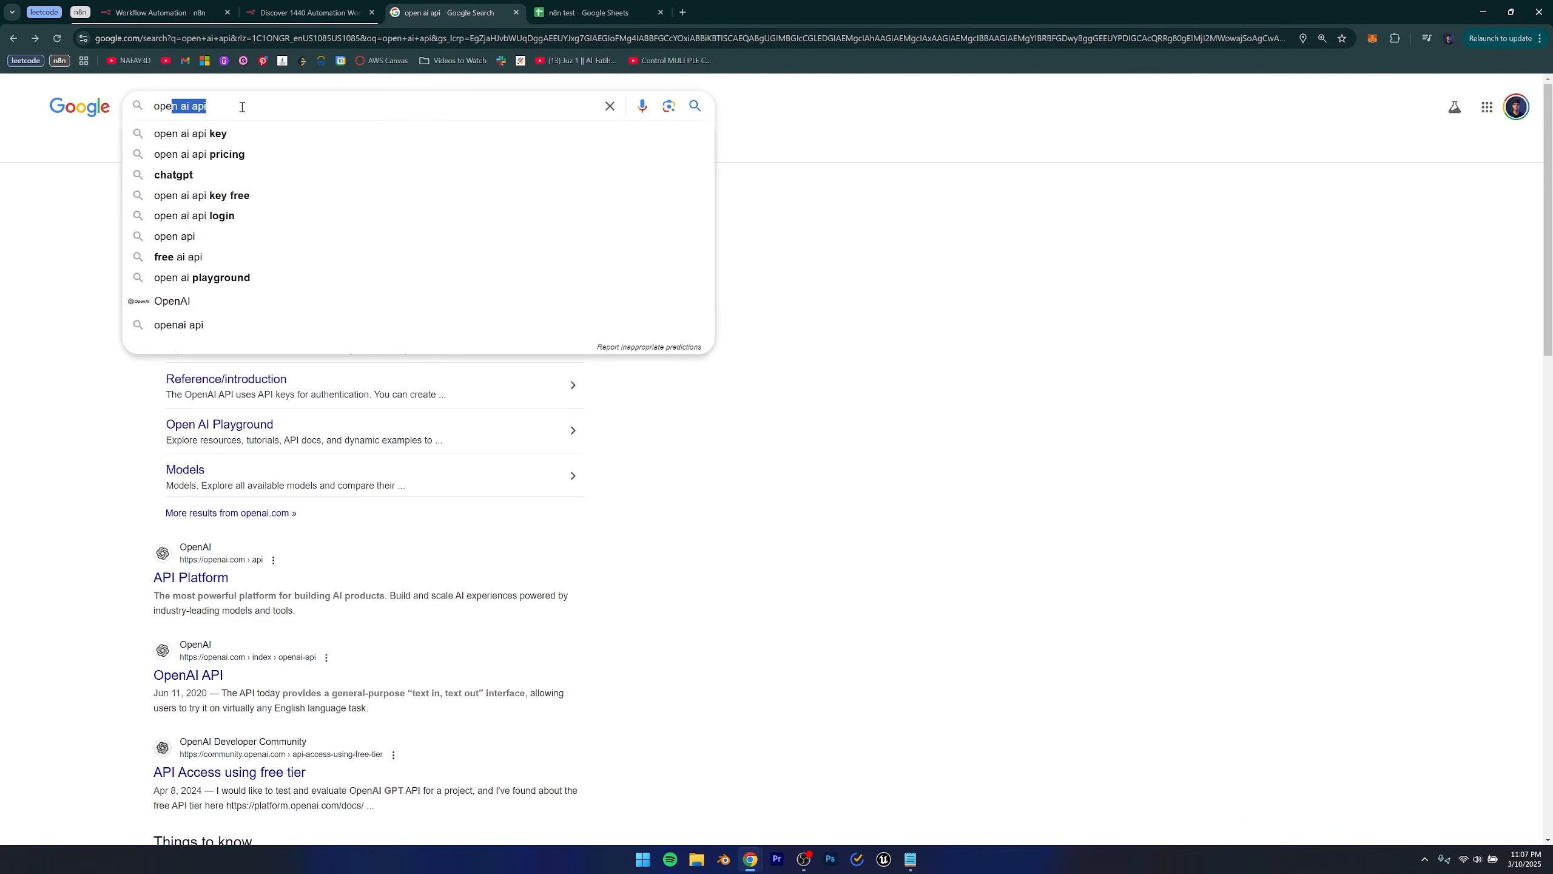
left_click(69, 227)
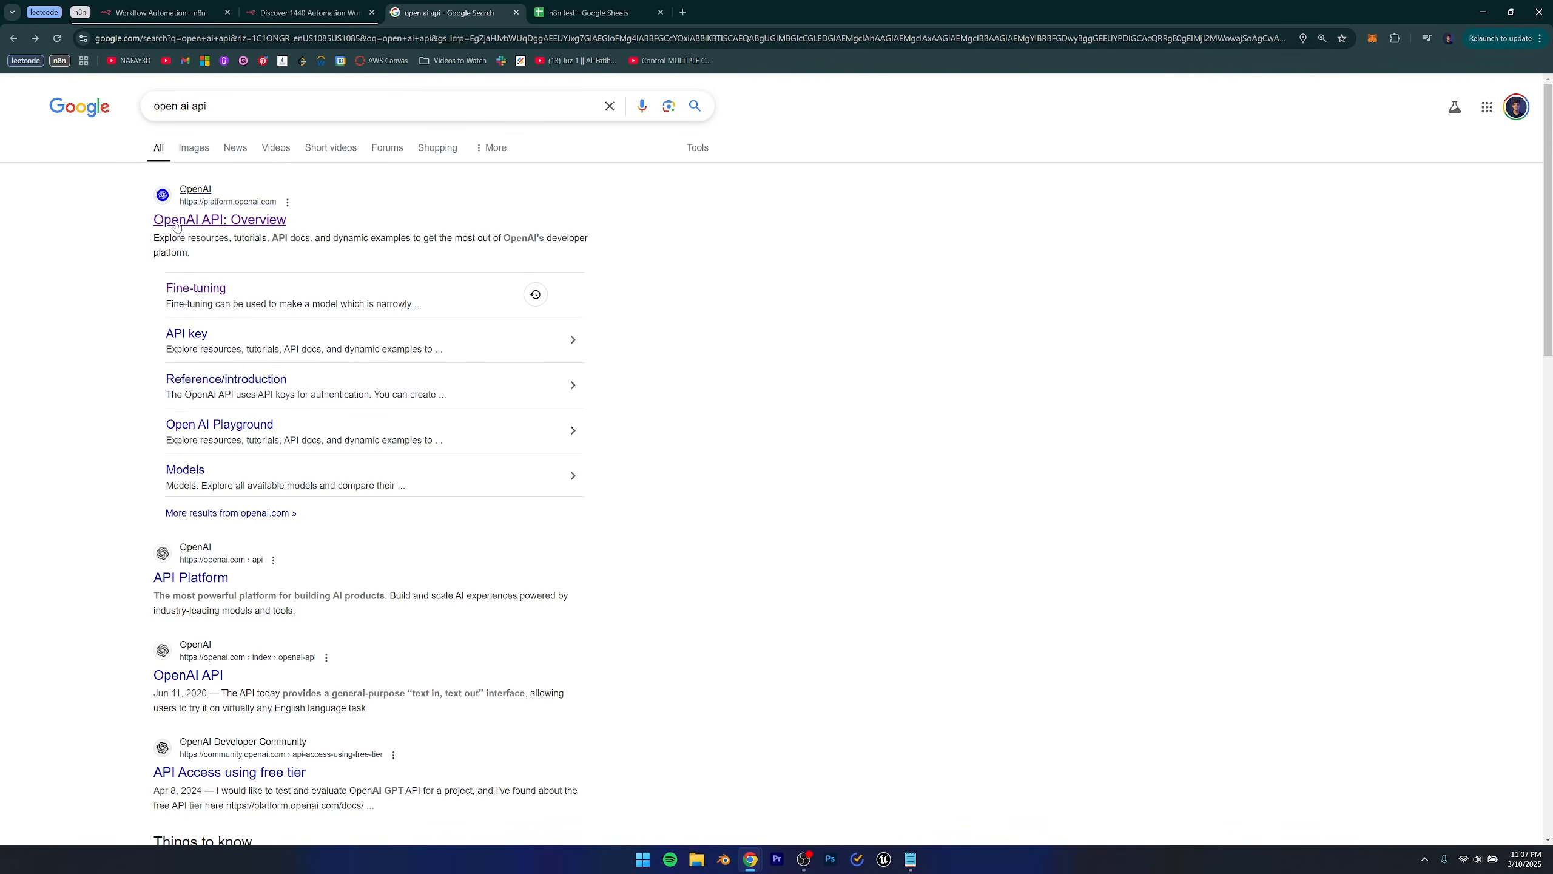
left_click(207, 220)
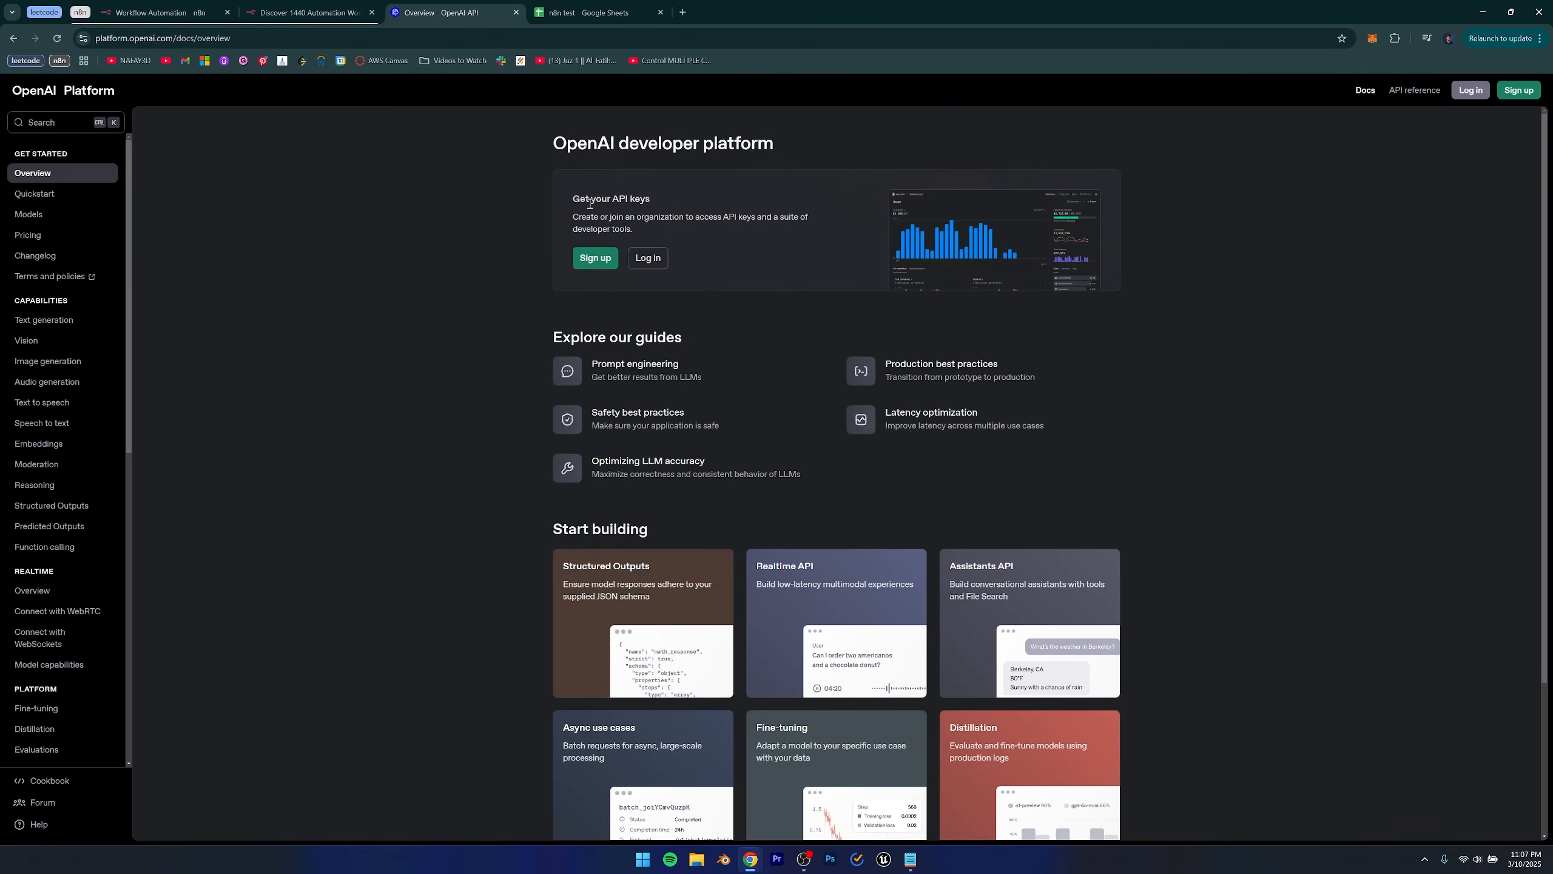
left_click(603, 258)
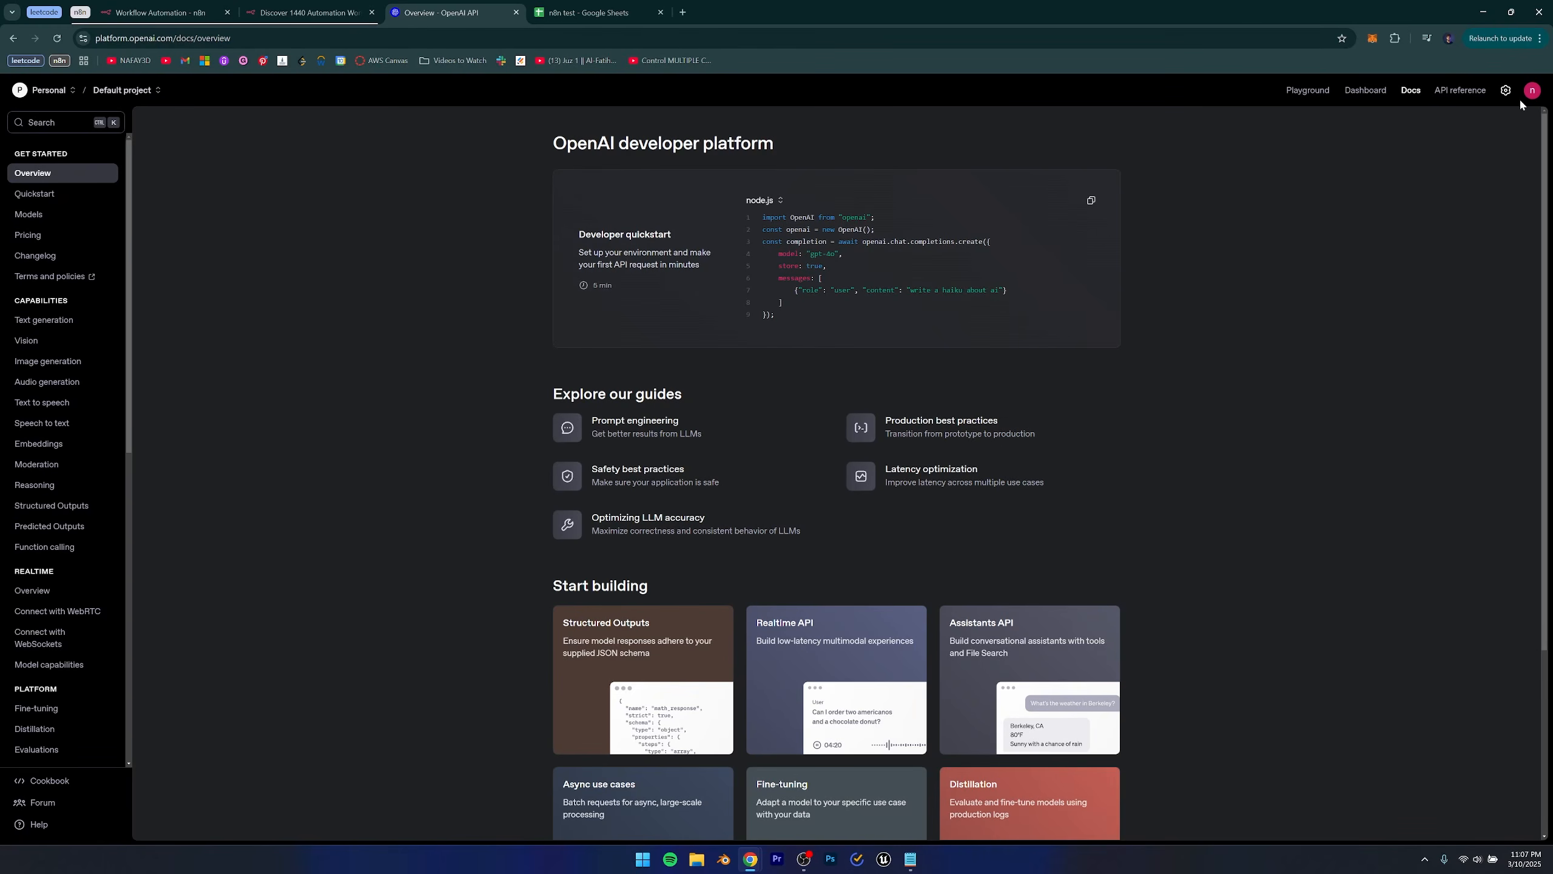
Open the billing overview in the OpenAI organization settings and examine the credit balance.
left_click(1505, 91)
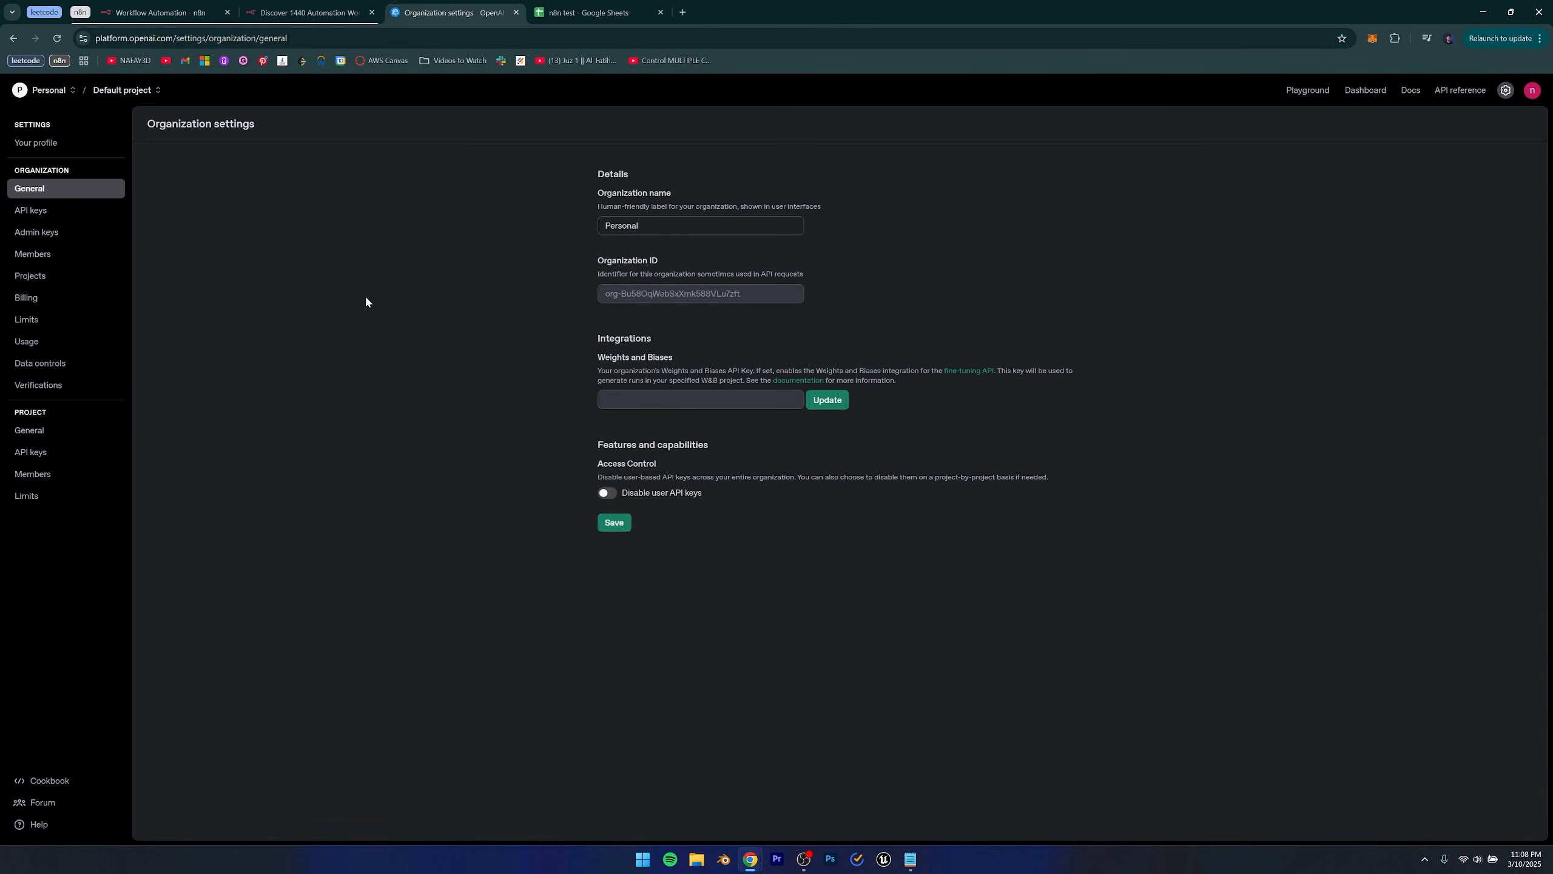
left_click(27, 300)
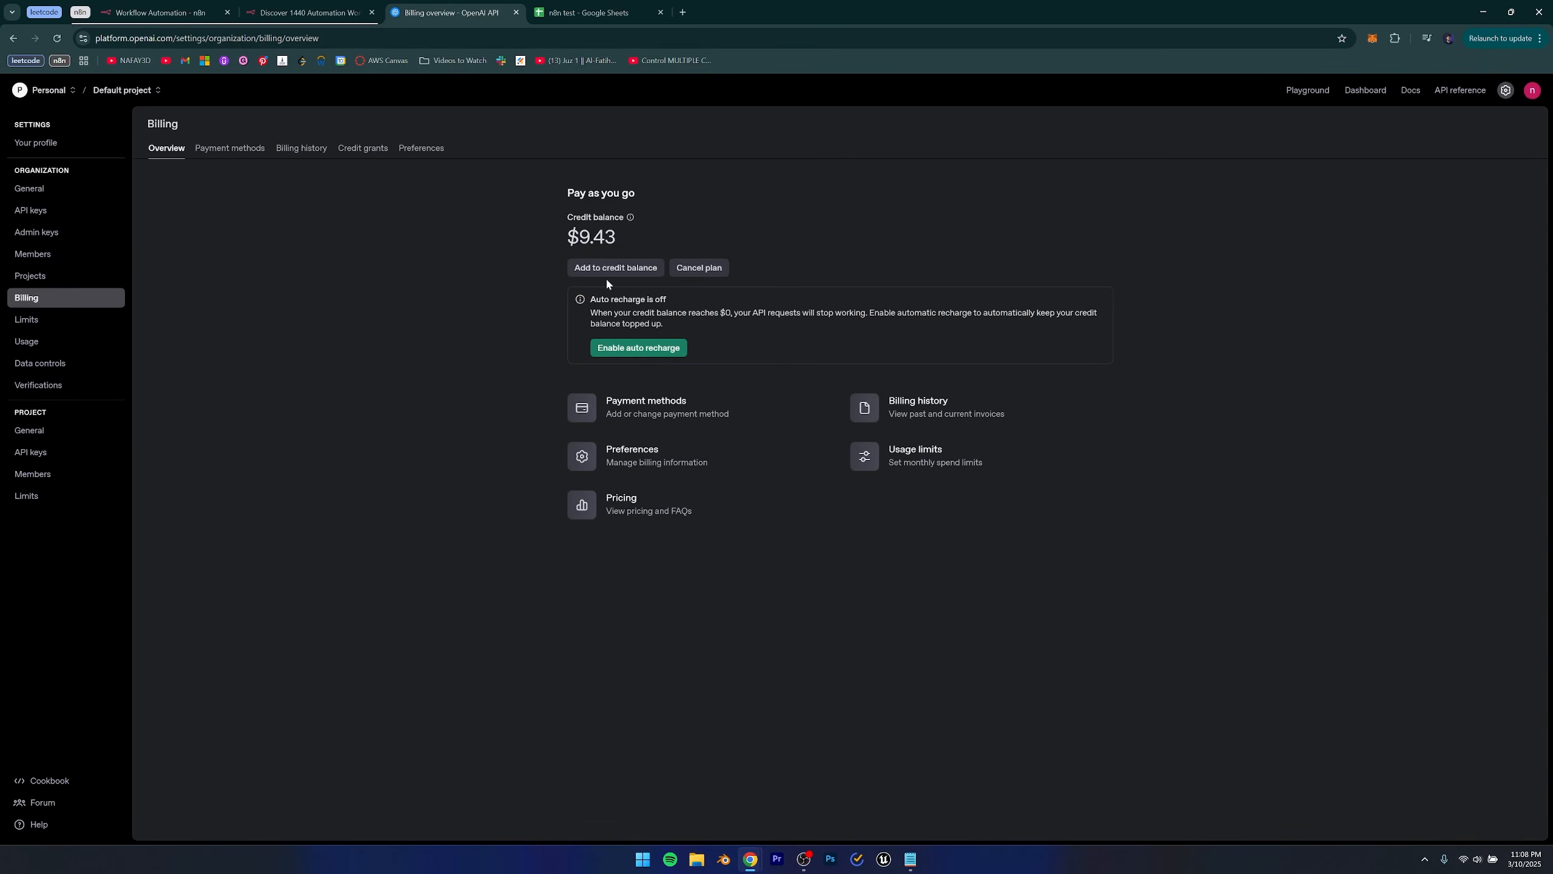
mouse_move(564, 238)
left_mouse_down()
mouse_move(624, 239)
mouse_move(565, 235)
left_mouse_up()
left_click(639, 238)
Create a secret API key named n8n_course in the default project with all permissions and copy it.
left_click(39, 454)
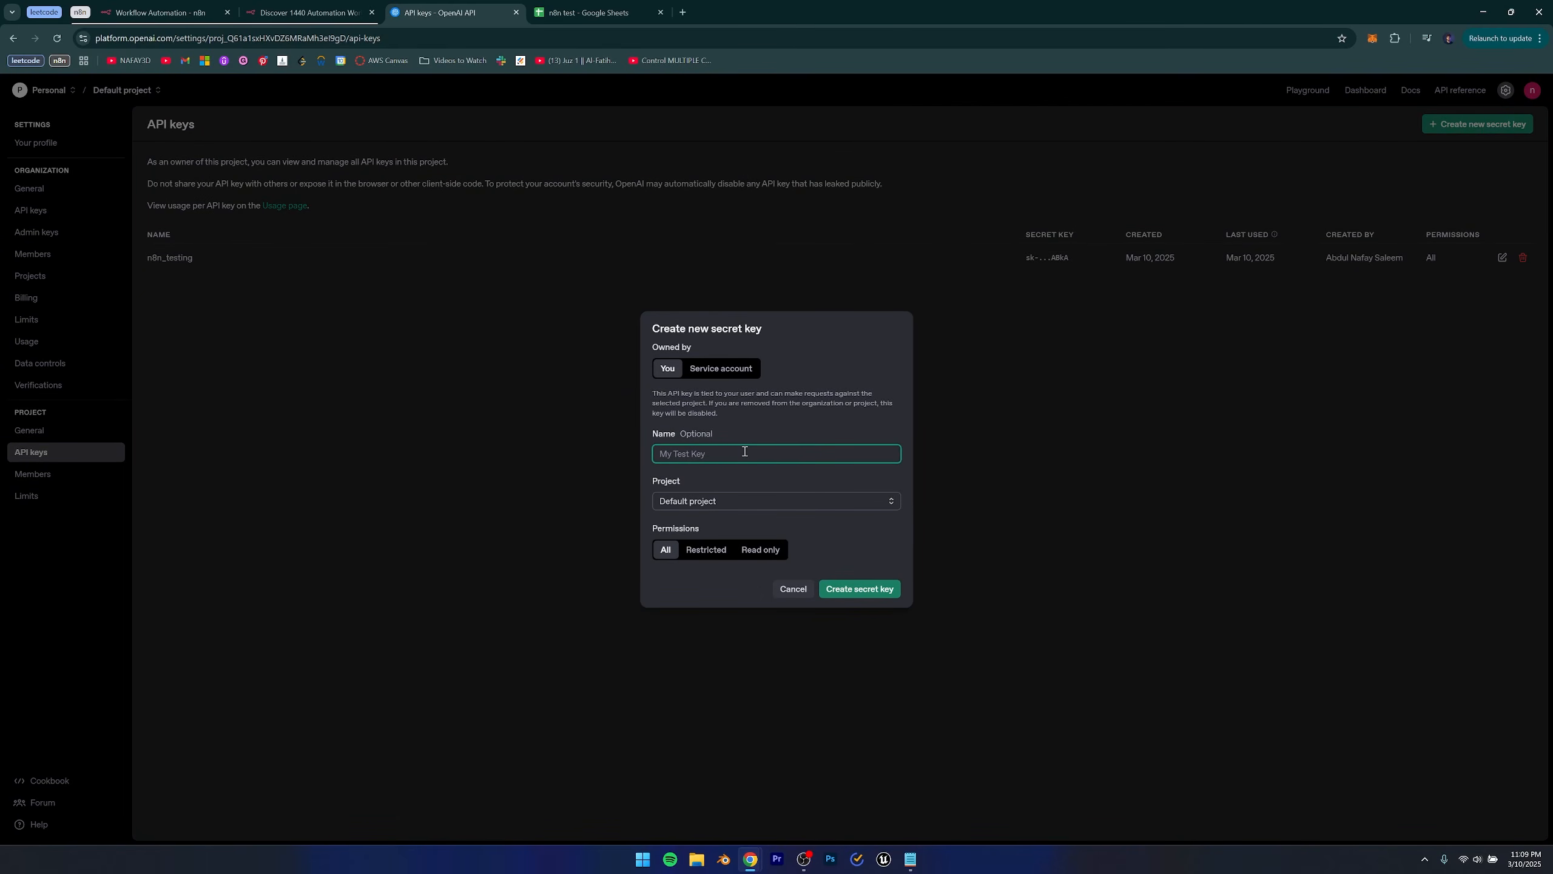
type("n8n_course")
left_click(858, 592)
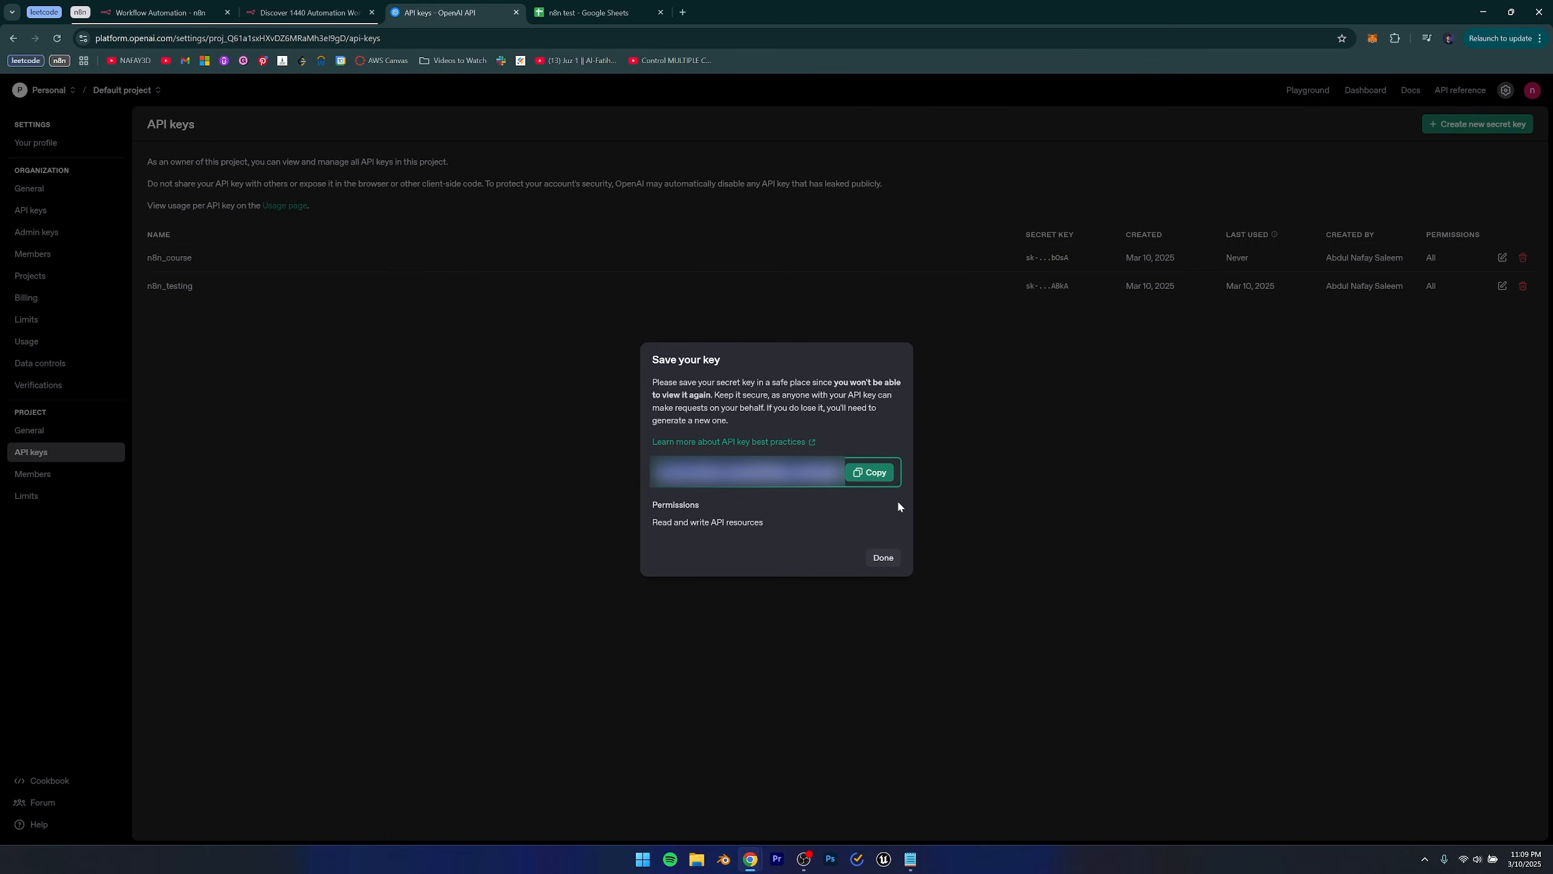
left_click(870, 472)
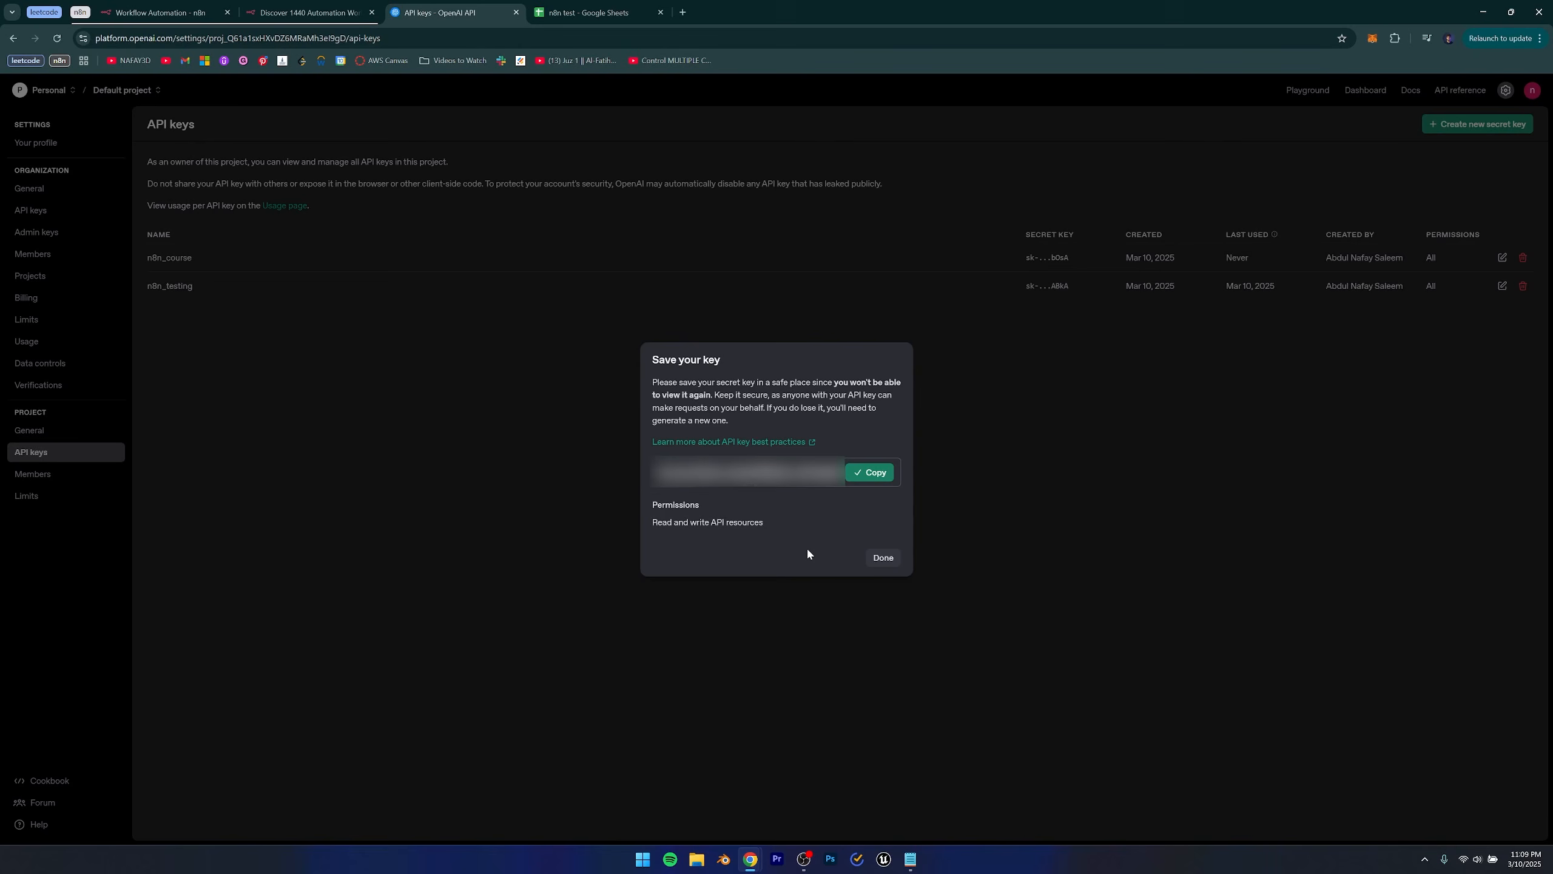
left_click_drag(831, 381, 720, 404)
left_click(726, 414)
left_click(872, 471)
left_click(891, 560)
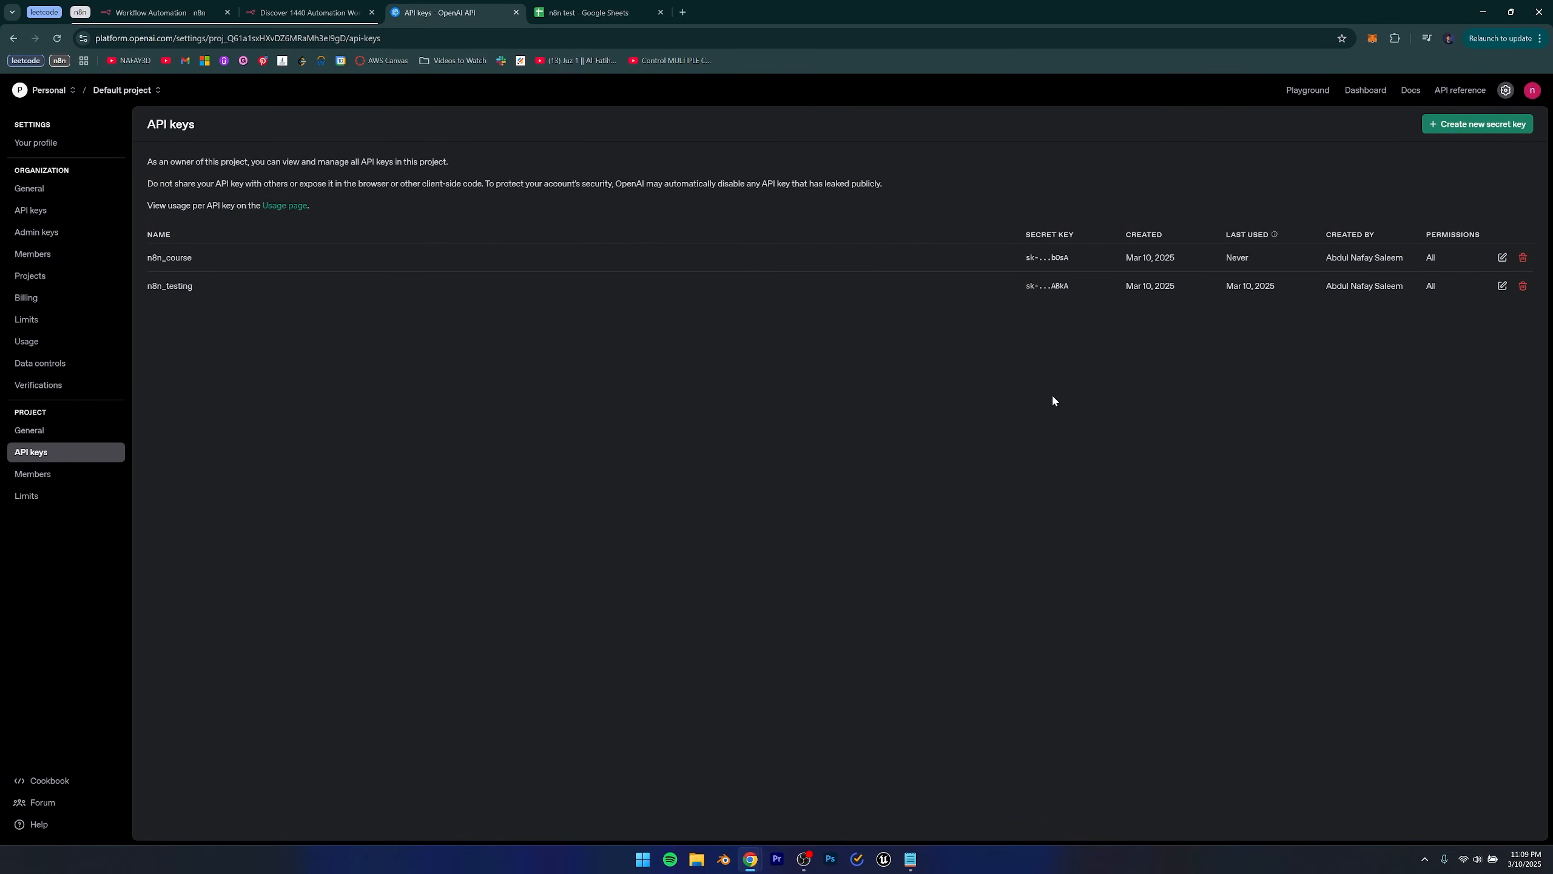
Switch back to n8n, paste the copied API key into the OpenAI credential and save it.
key("ctrl+shift+Tab")
key("ctrl+shift+Tab")
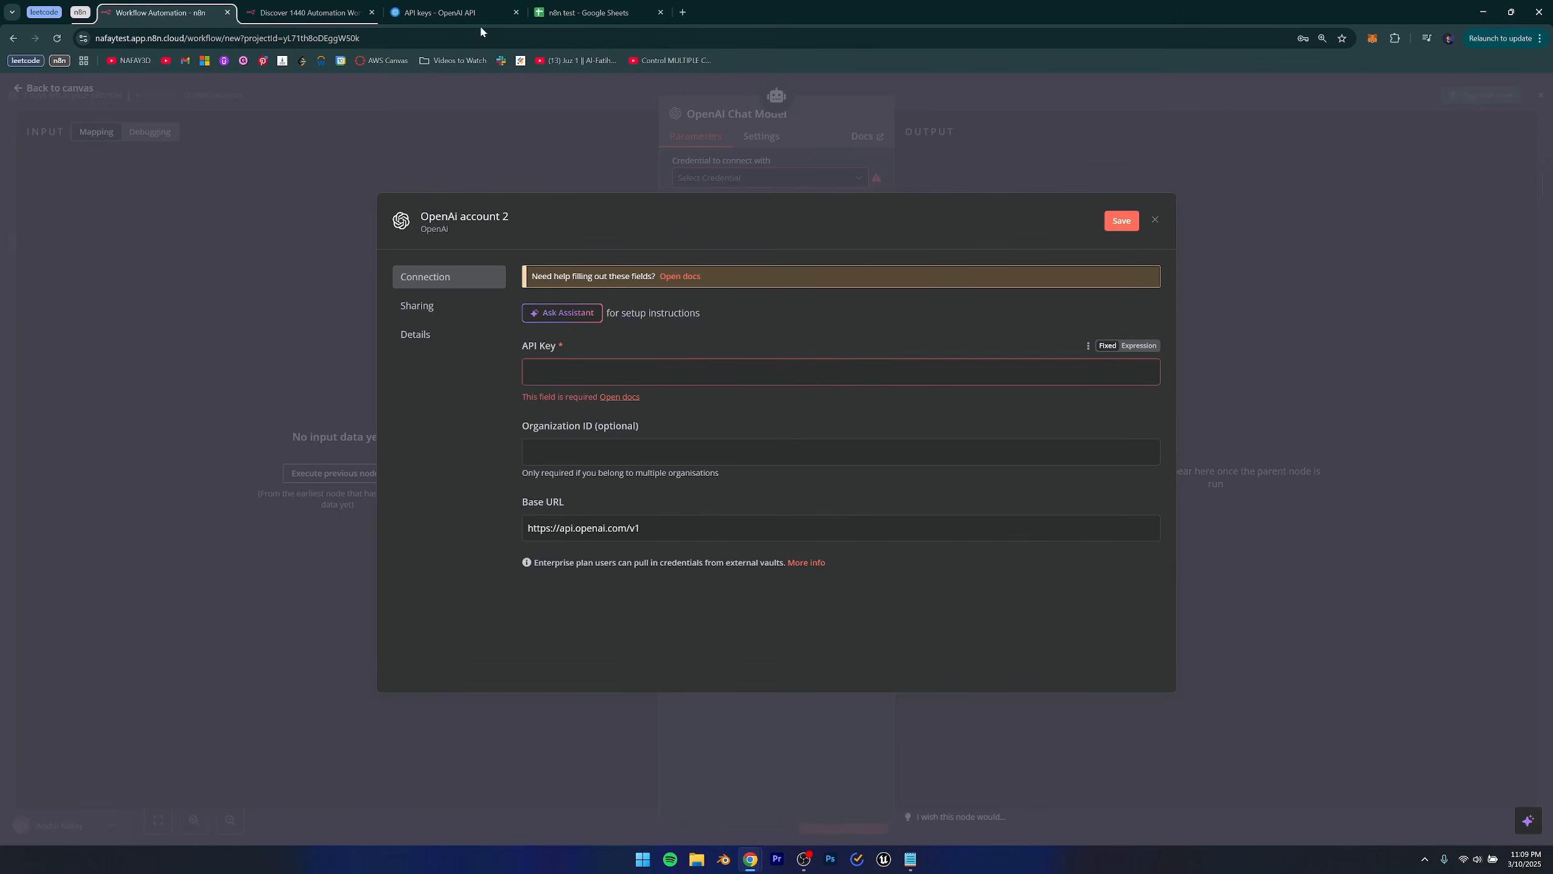
left_click(579, 371)
key("ctrl+v")
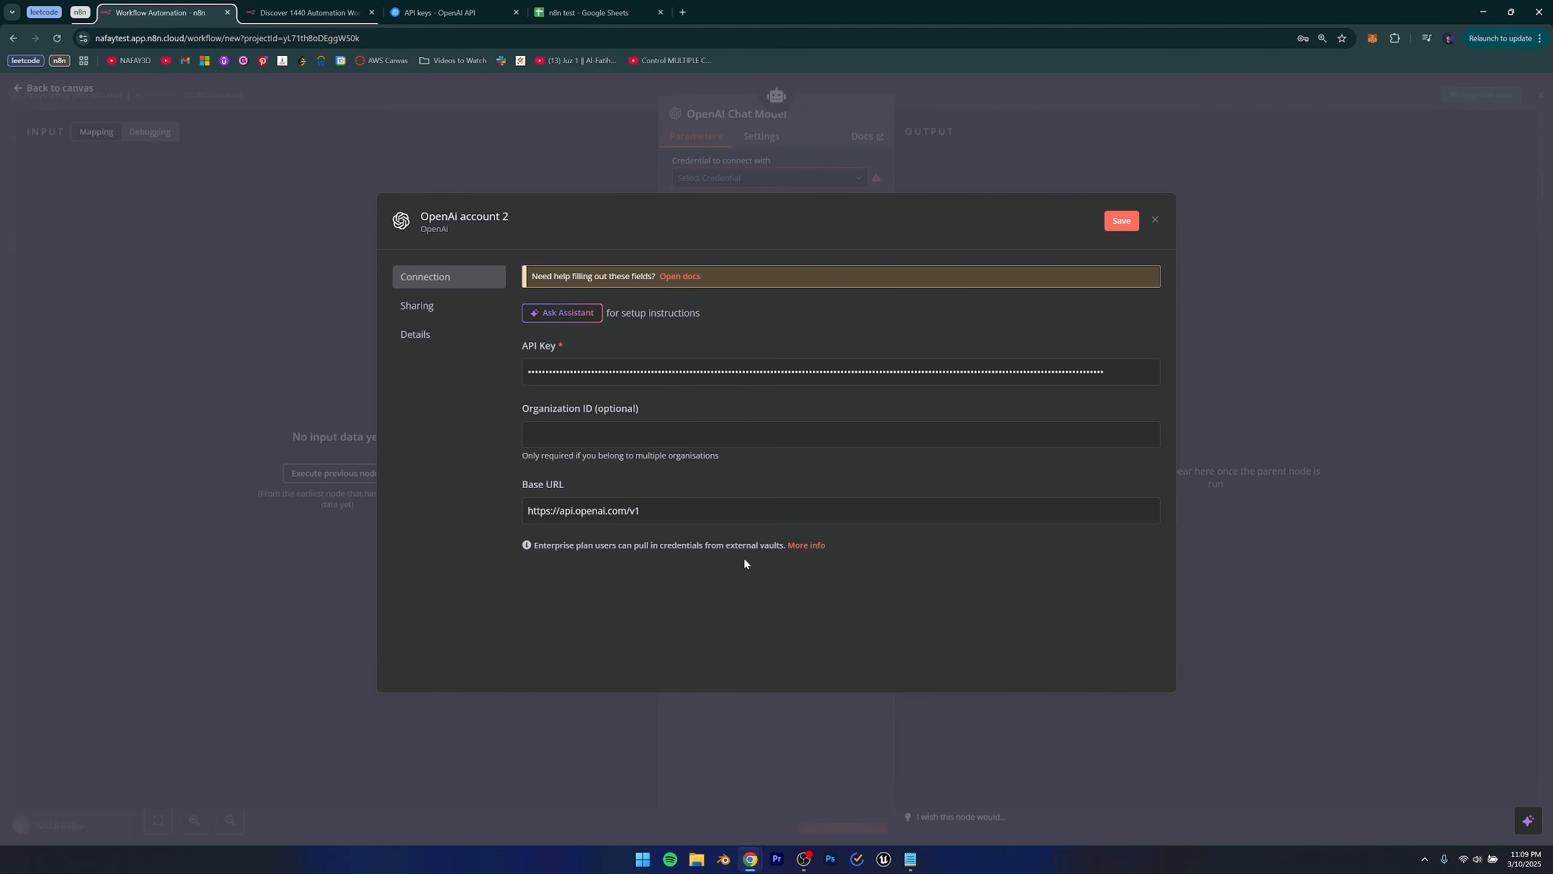
left_click(1121, 221)
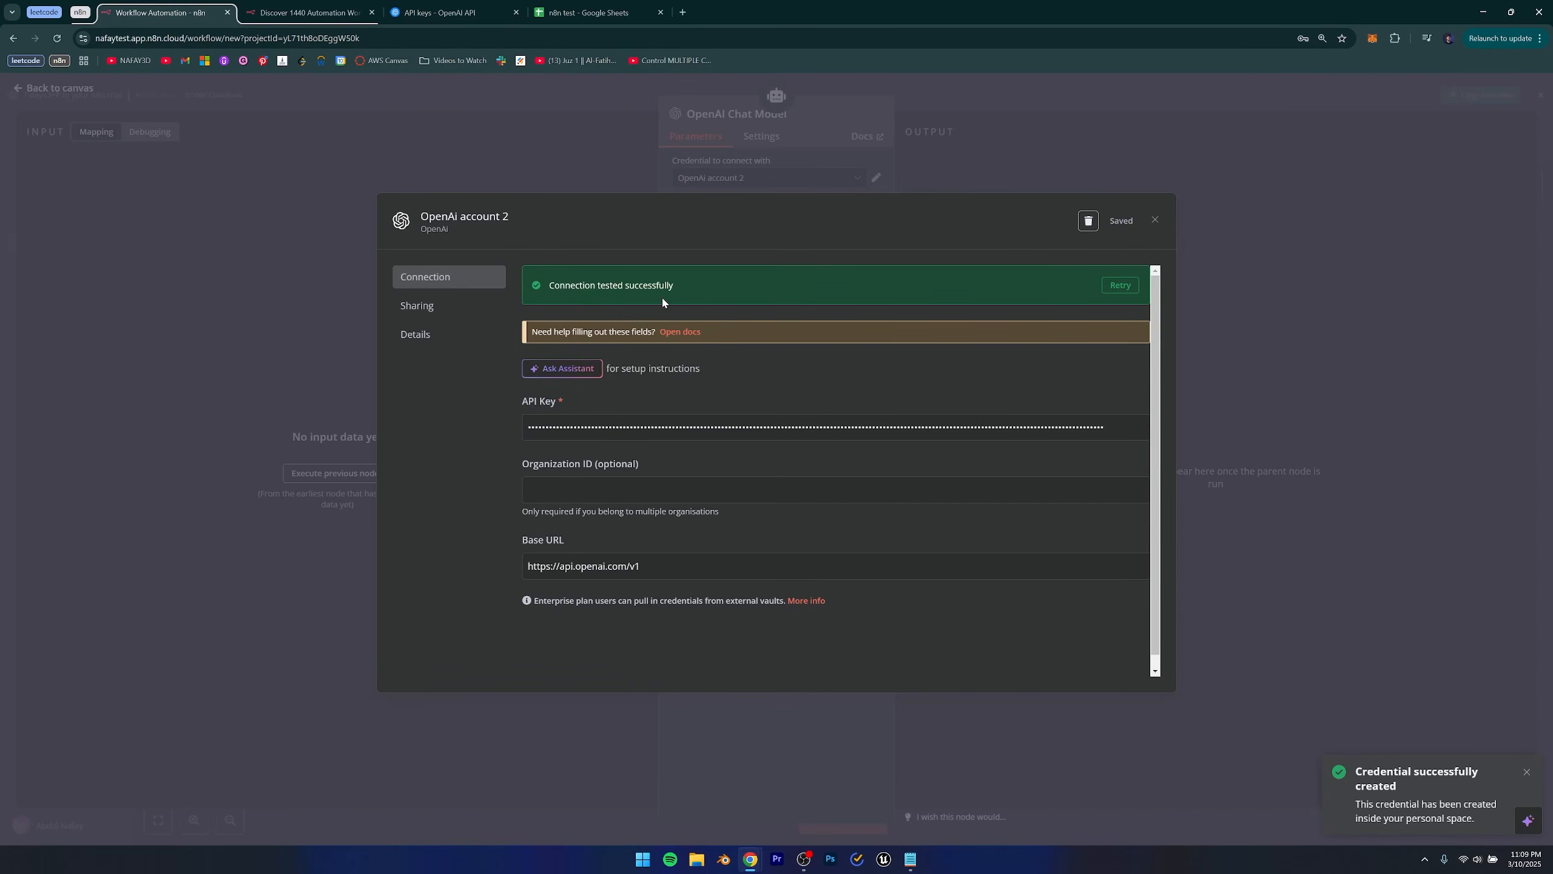
left_click(1154, 219)
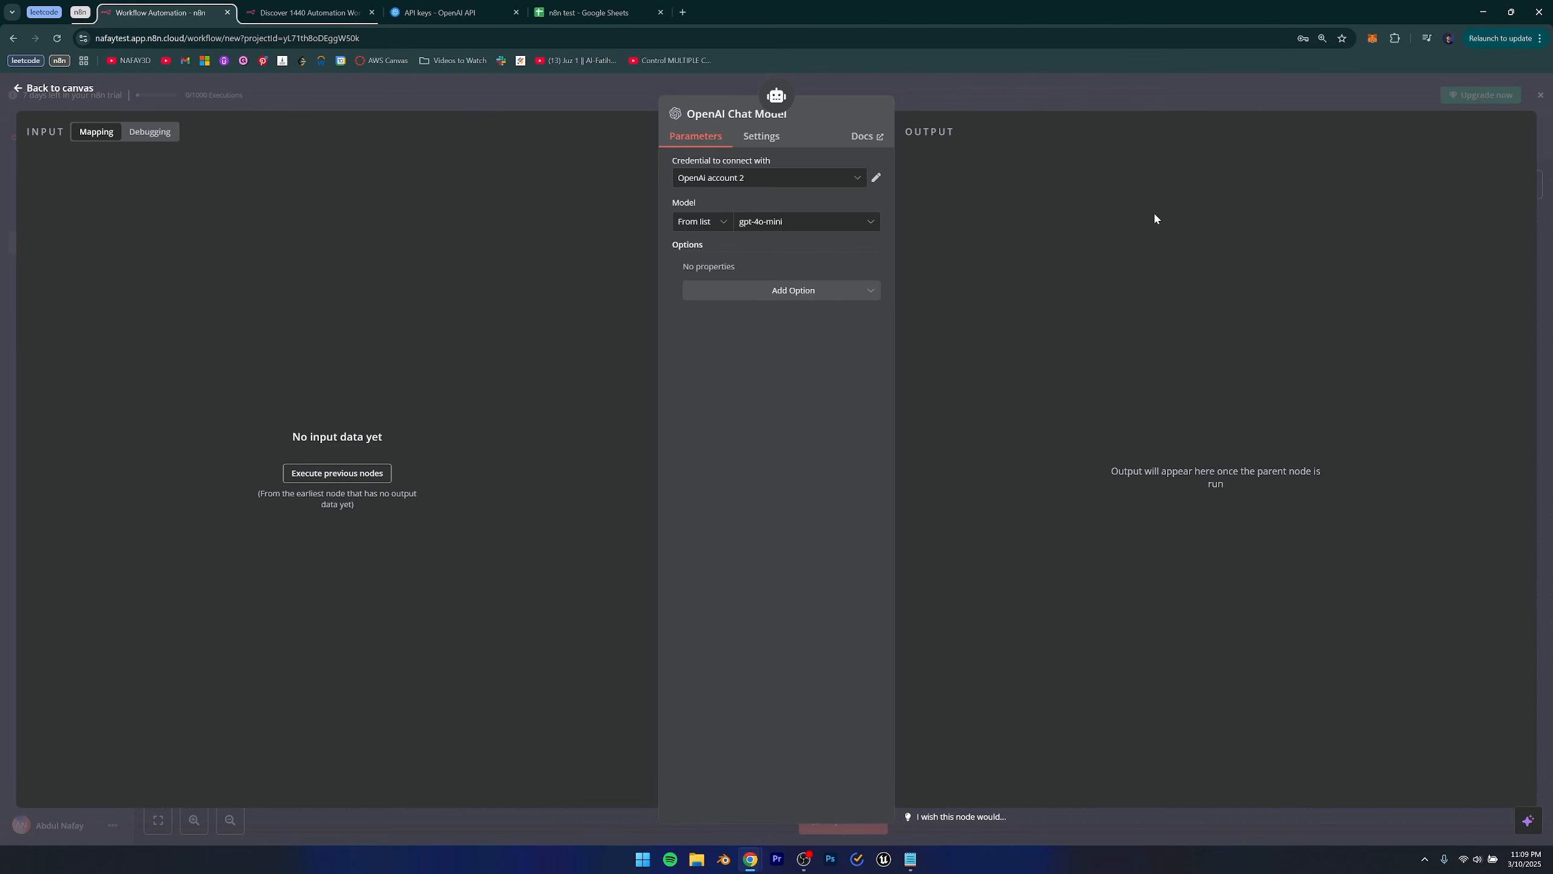
Check the chat model's model list, then open OpenAI's pricing documentation and compare the token prices of gpt-4.5-preview, gpt-4o and gpt-4o-mini.
left_click(765, 225)
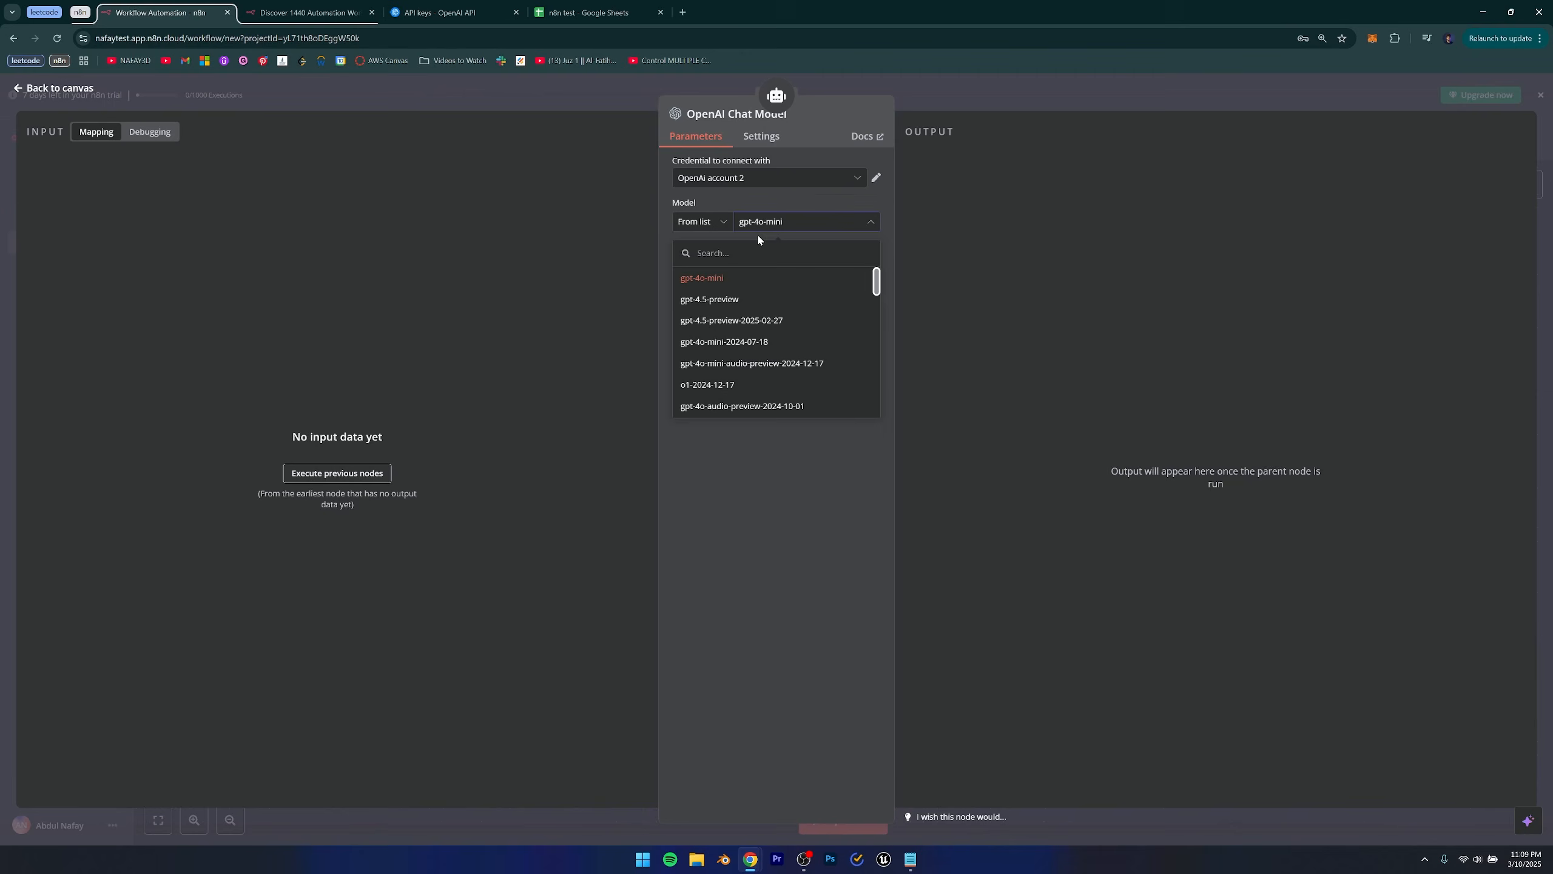
left_click(798, 501)
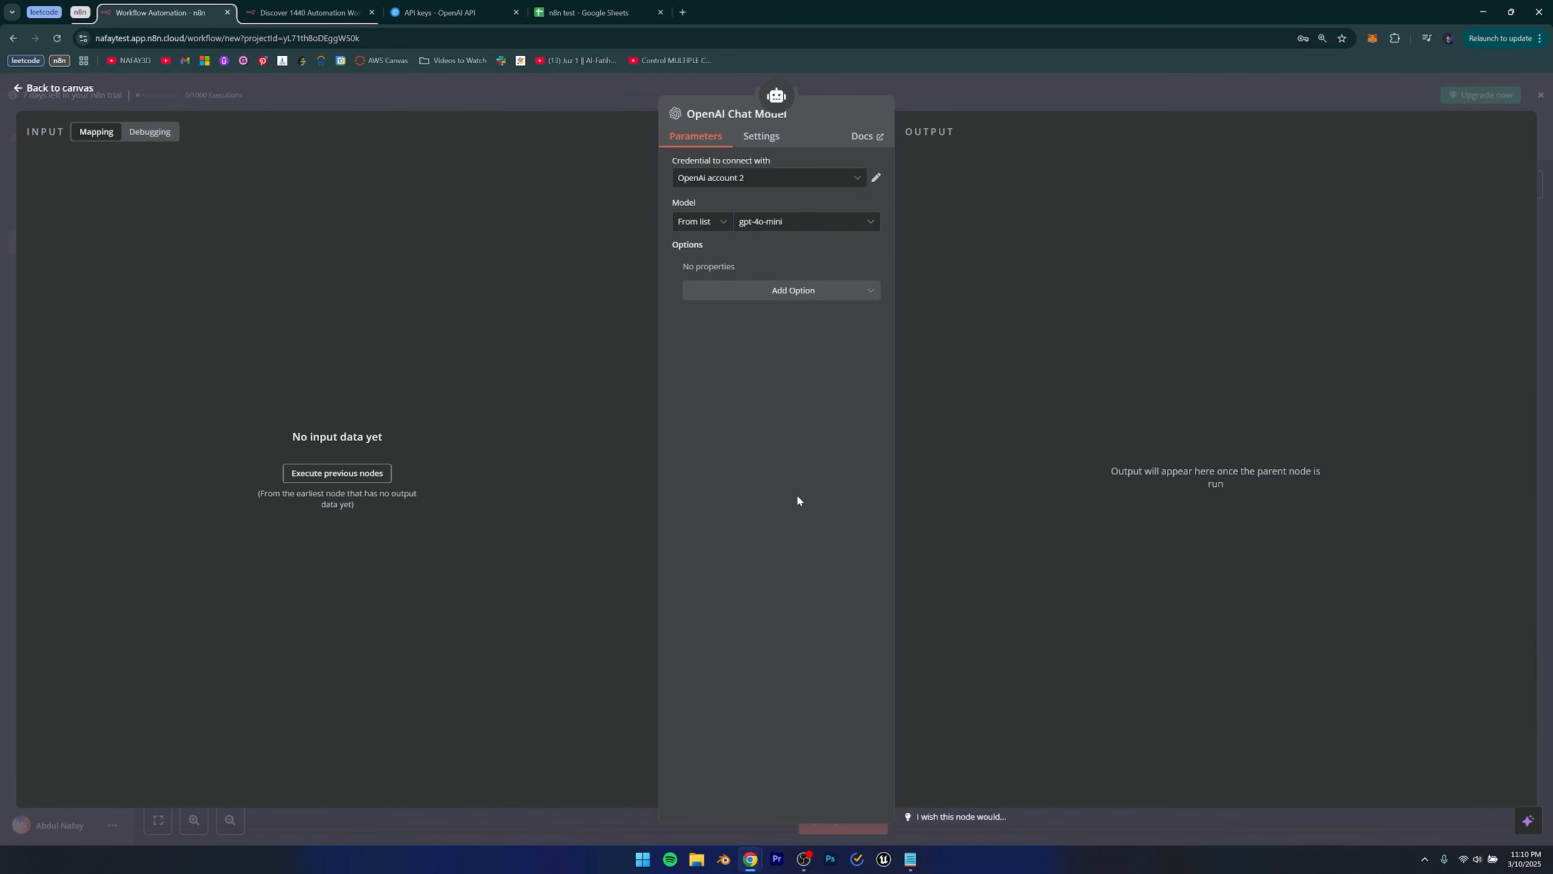
left_click(453, 12)
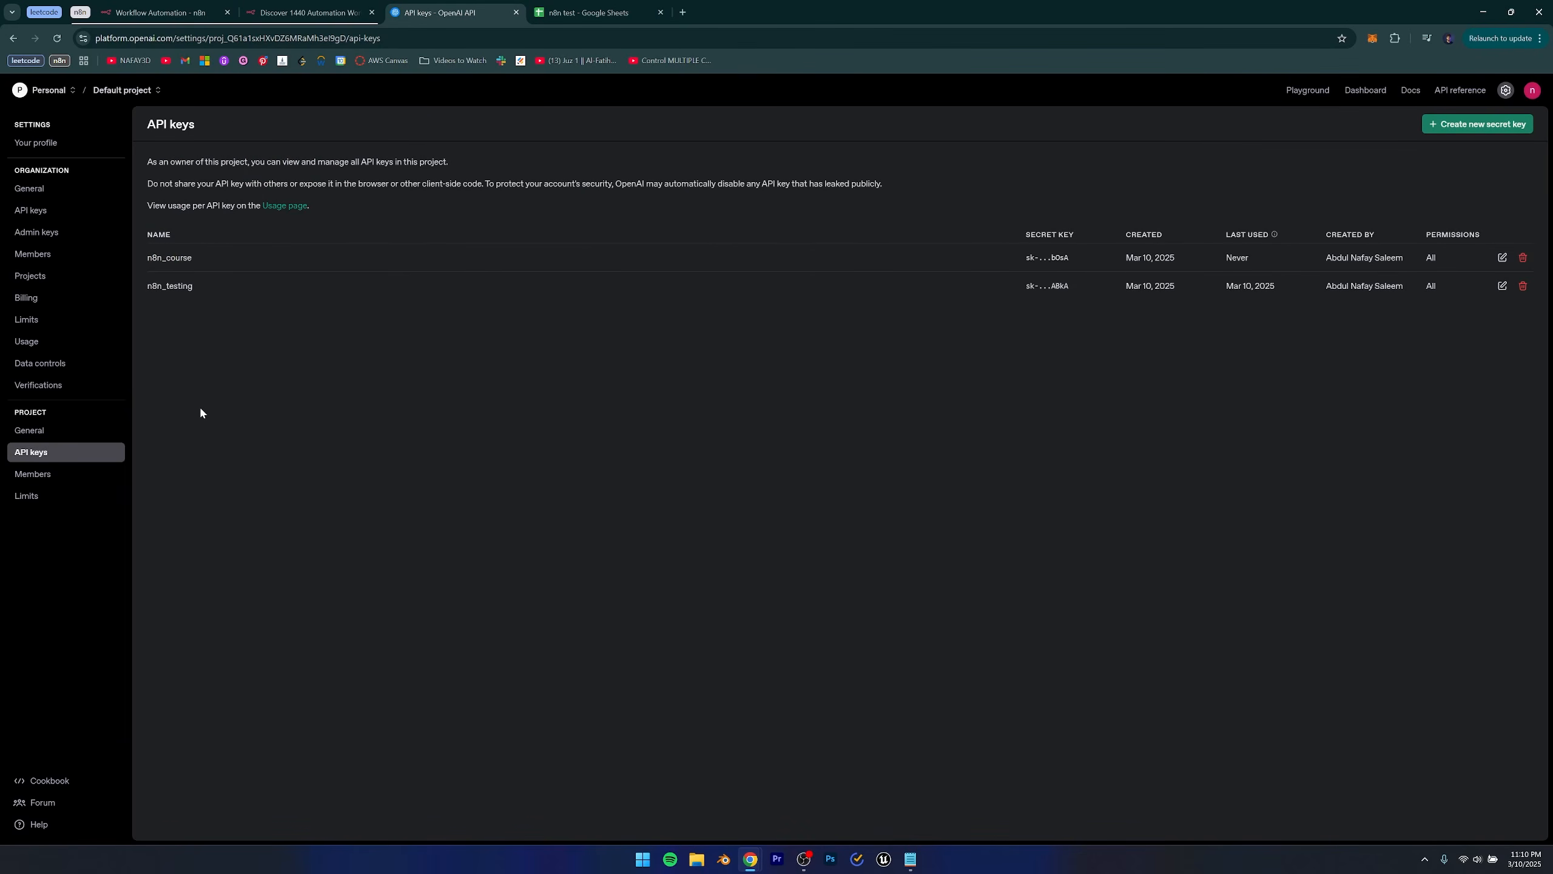
left_click(1404, 93)
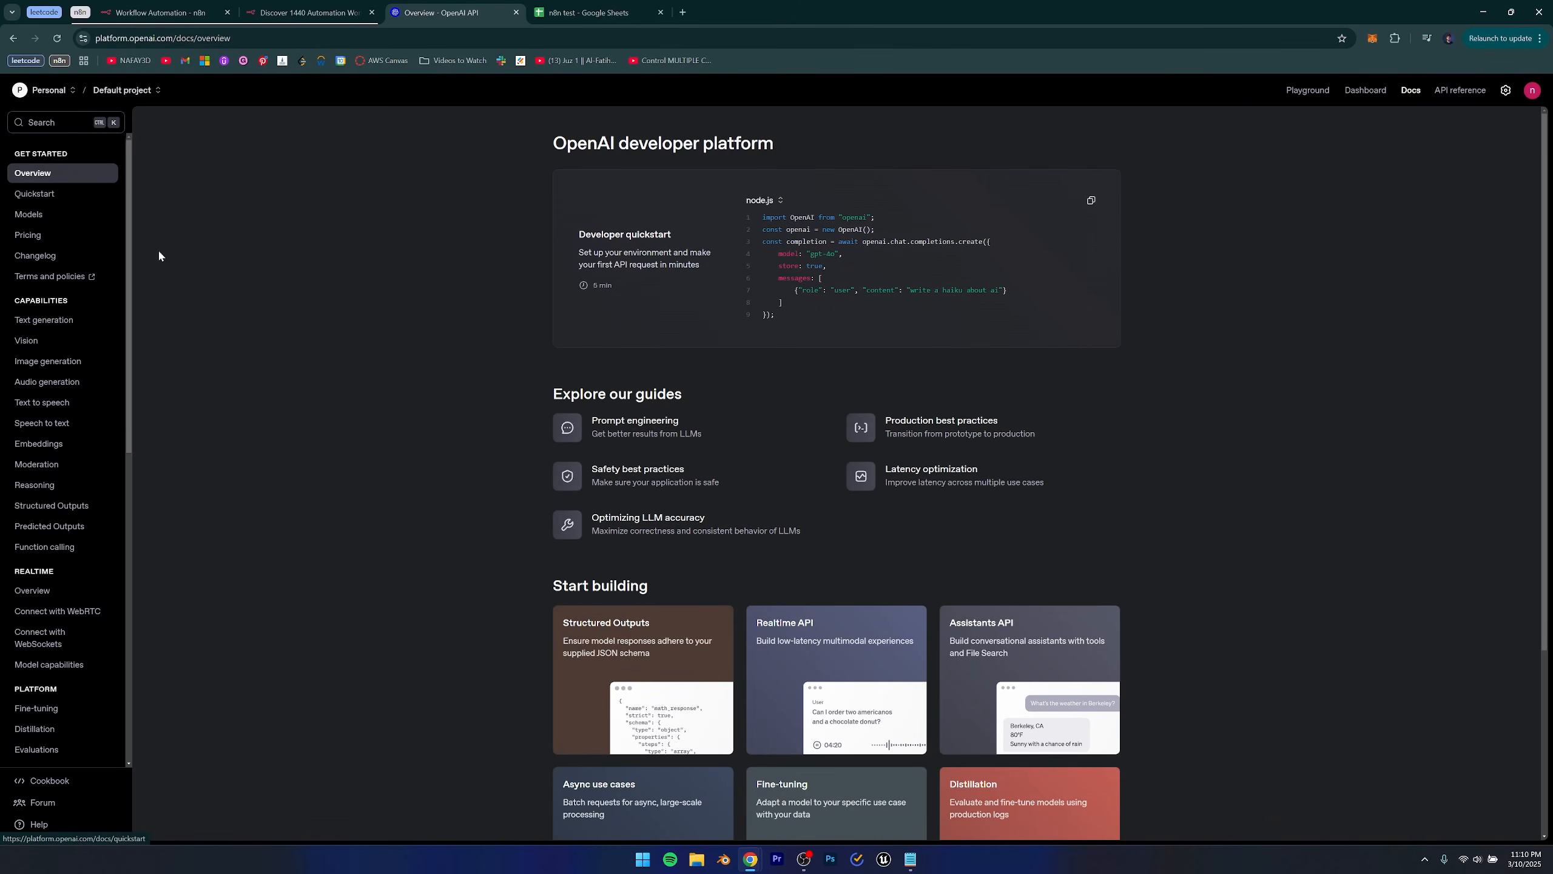
left_click(27, 235)
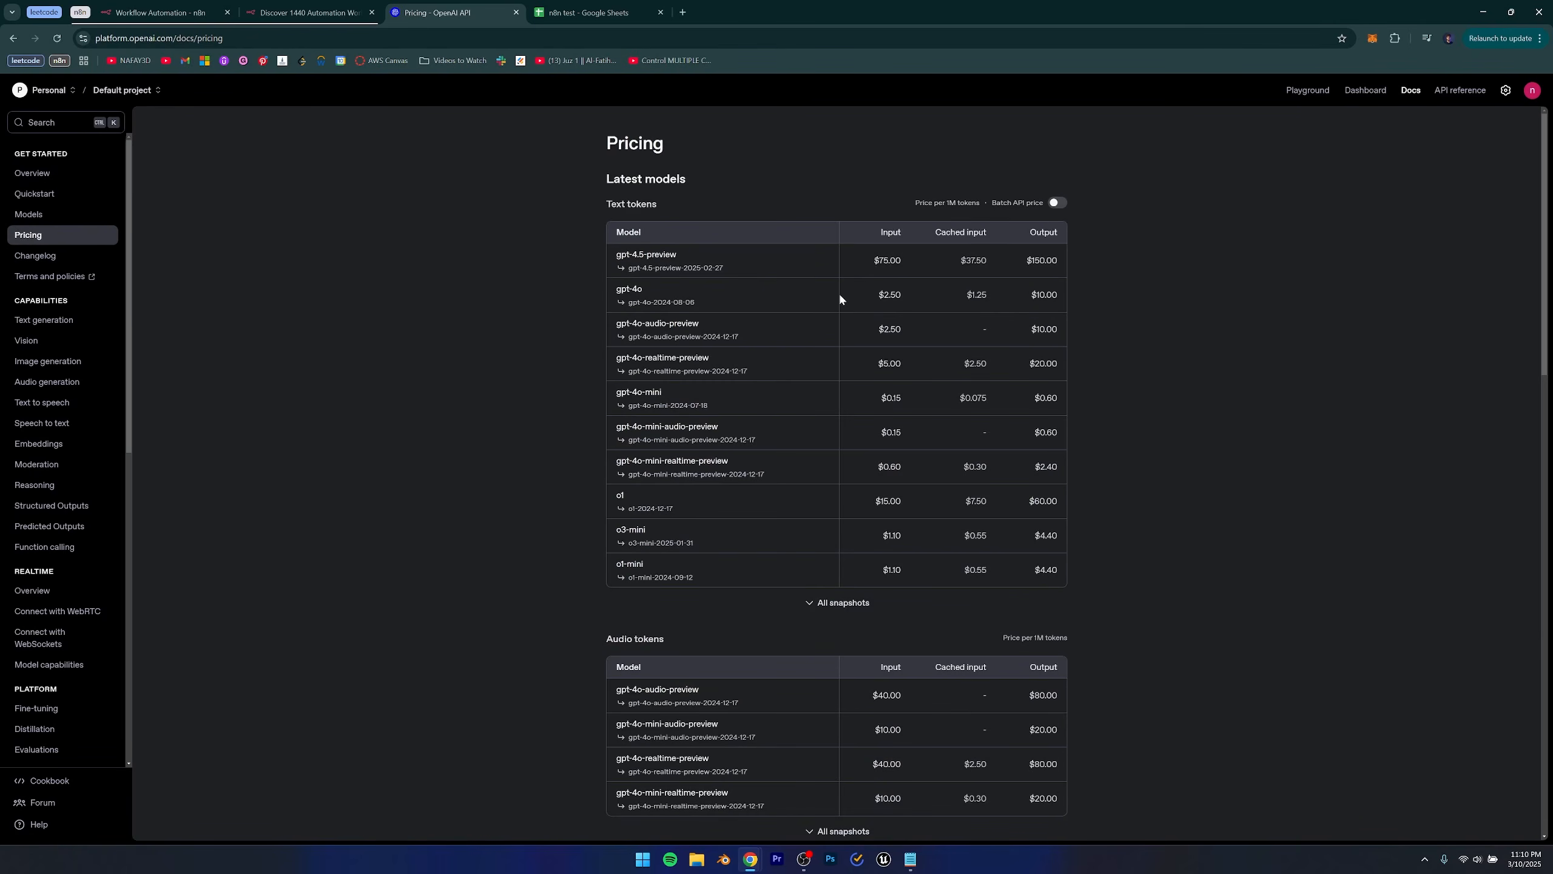
scroll(918, 519, "down", 8)
scroll(886, 526, "up", 8)
left_click_drag(616, 256, 690, 258)
left_click(694, 256)
left_click(691, 258)
scroll(820, 397, "down", 4)
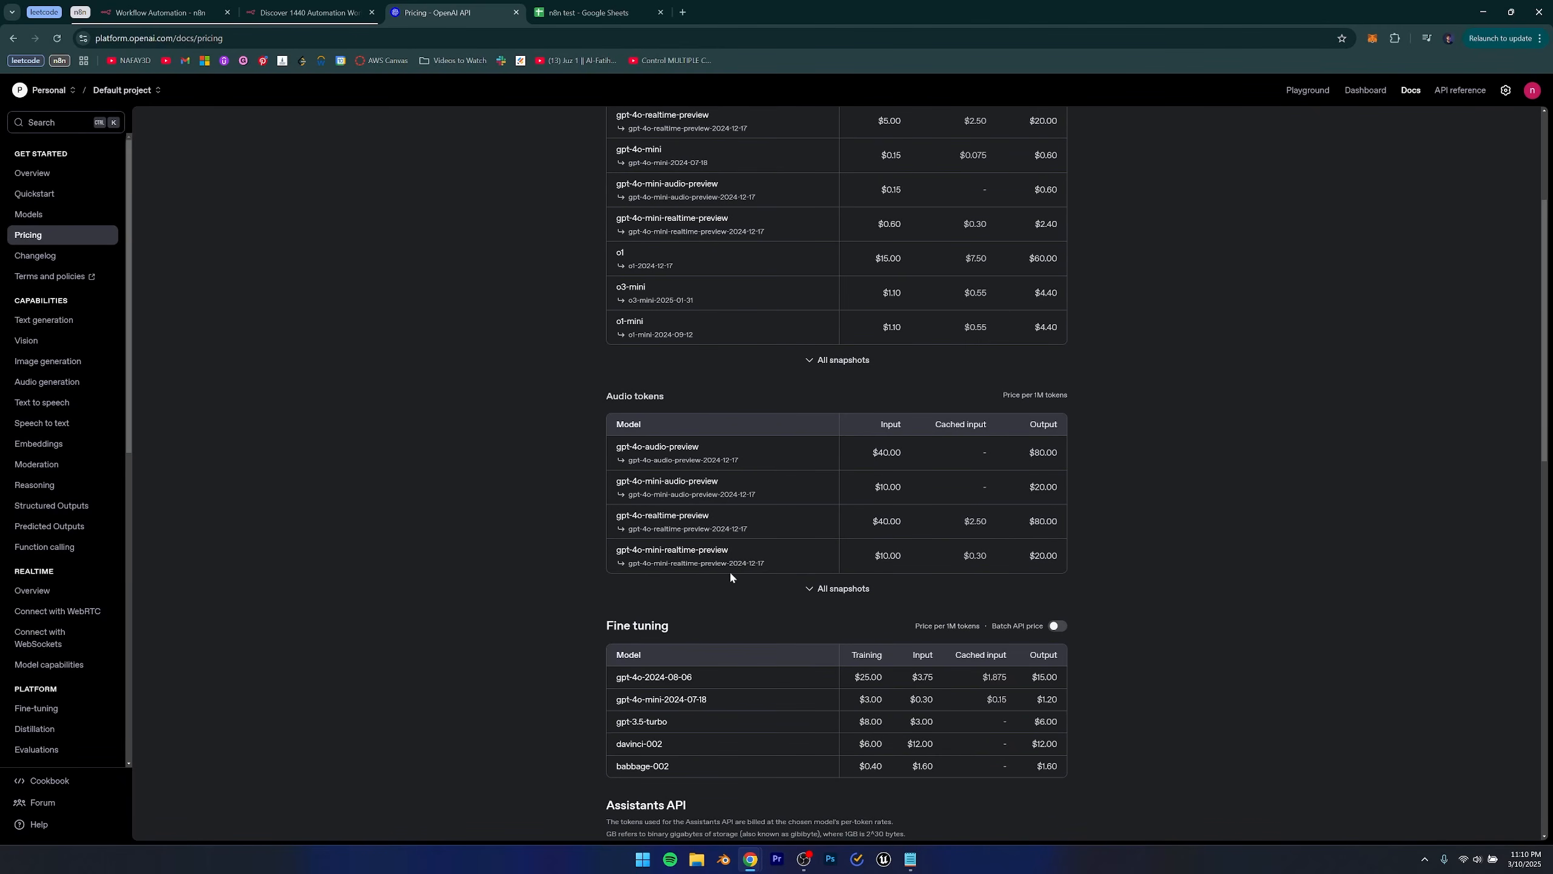
scroll(721, 688, "down", 1)
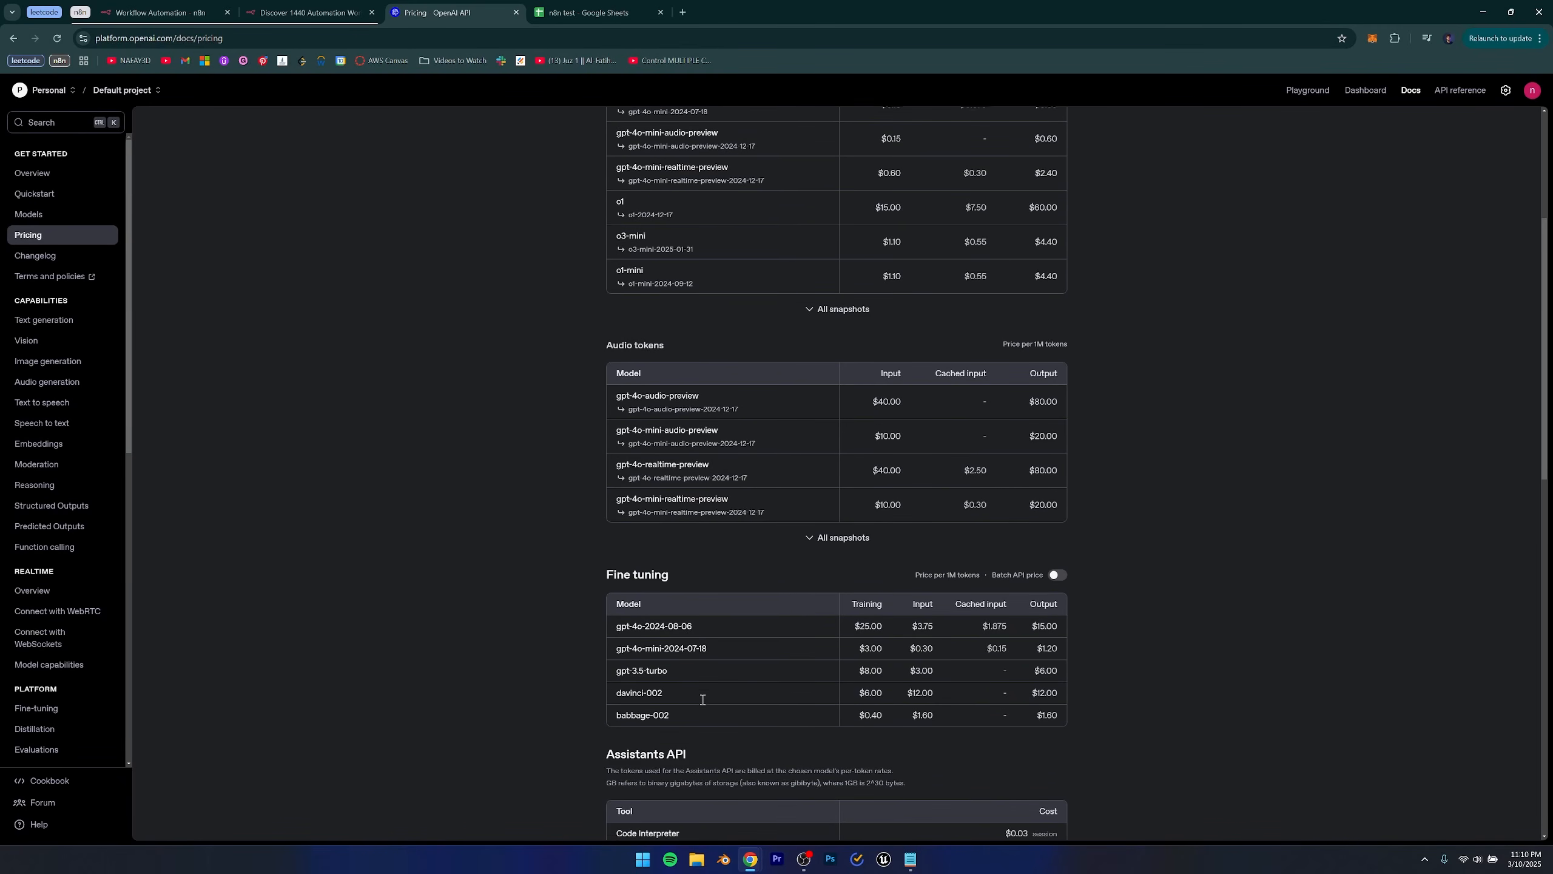
left_click_drag(652, 639, 777, 639)
scroll(777, 637, "down", 3)
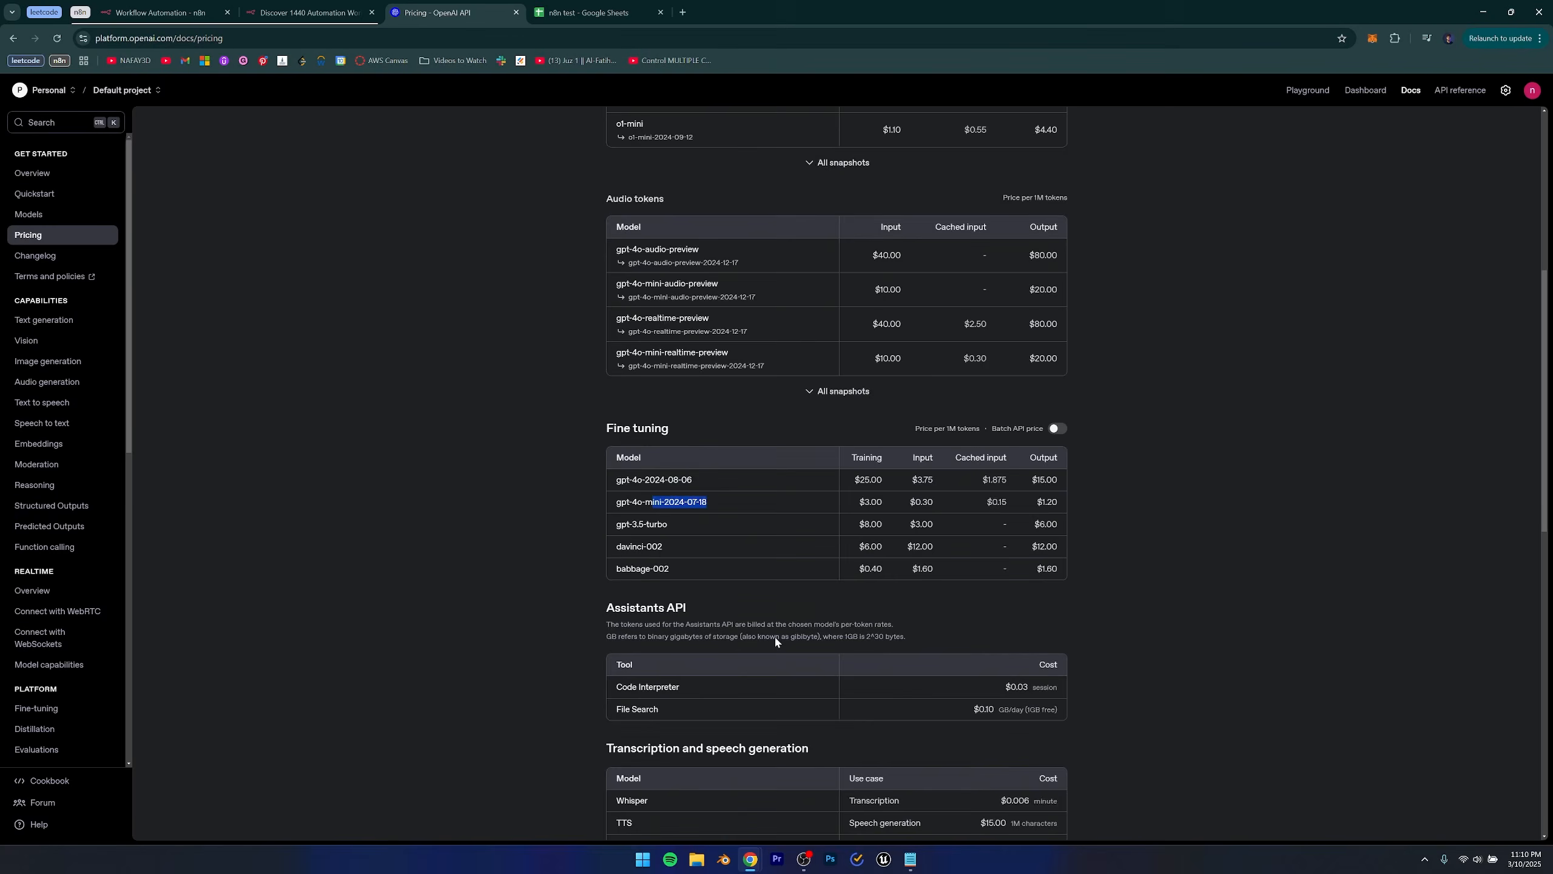
scroll(744, 566, "up", 8)
left_click_drag(617, 391, 684, 387)
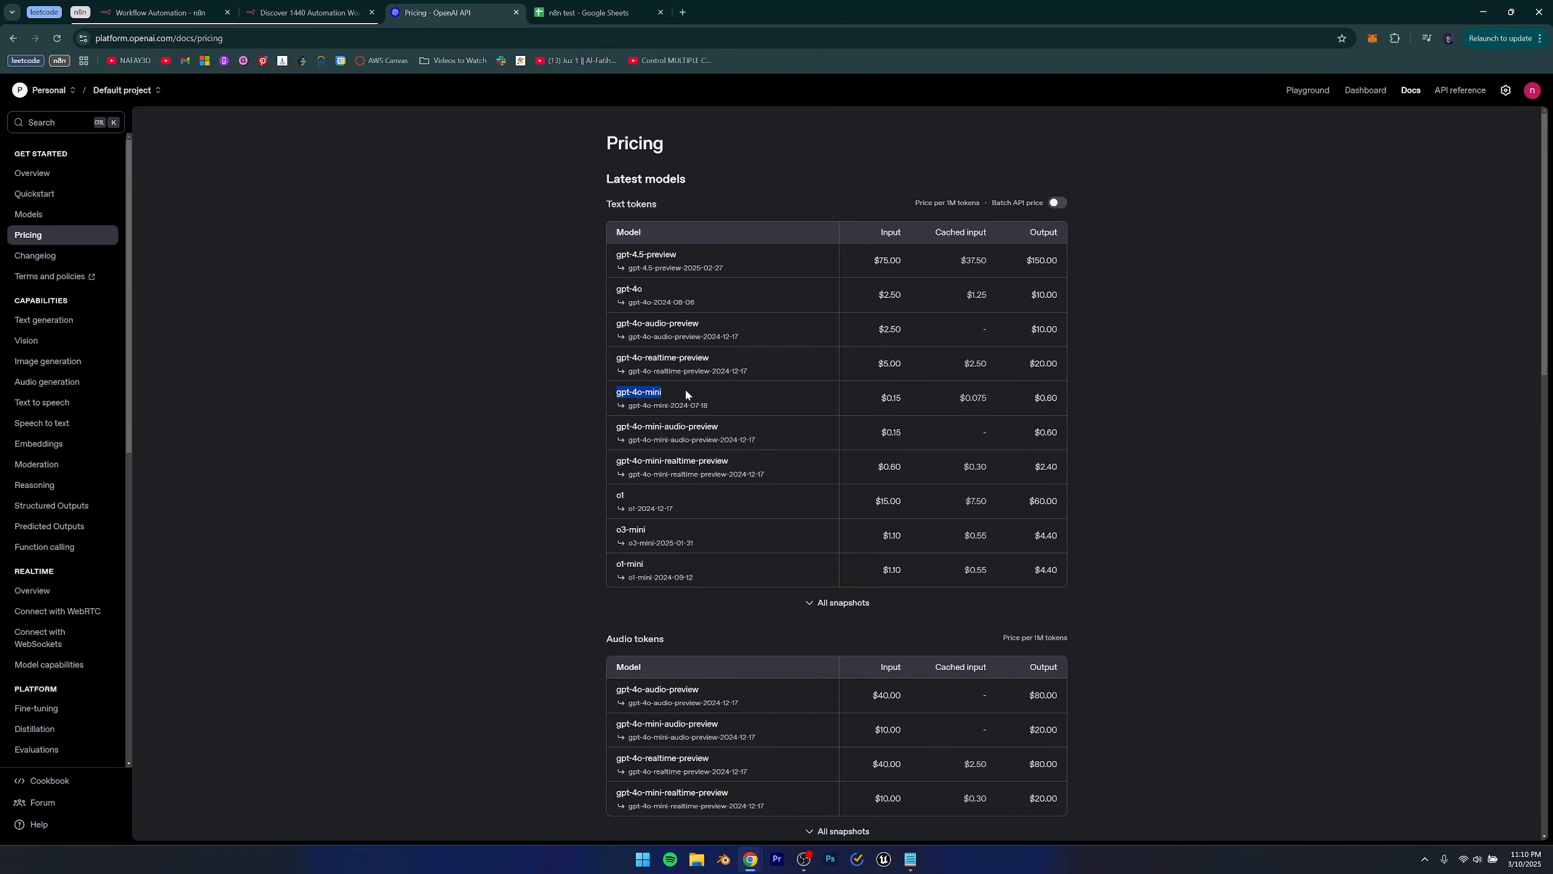
left_click_drag(875, 396, 915, 403)
left_click_drag(644, 291, 616, 292)
left_click_drag(879, 295, 910, 304)
Return to the n8n workflow canvas and move the OpenAI Chat Model node below the gap between the chat trigger and the AI Agent.
key("ctrl+1")
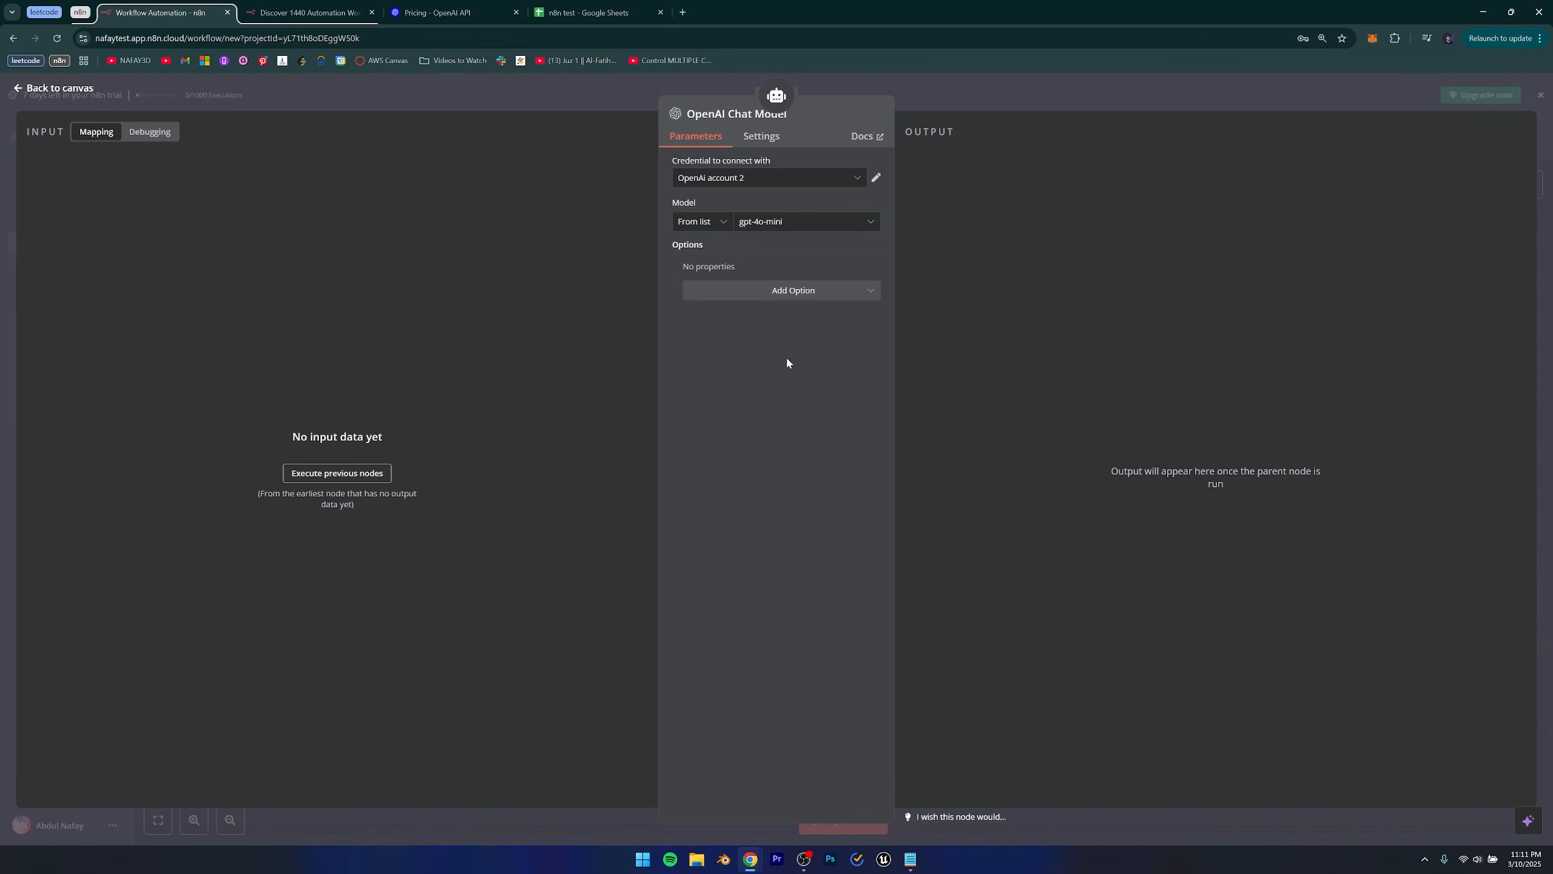
left_click(47, 92)
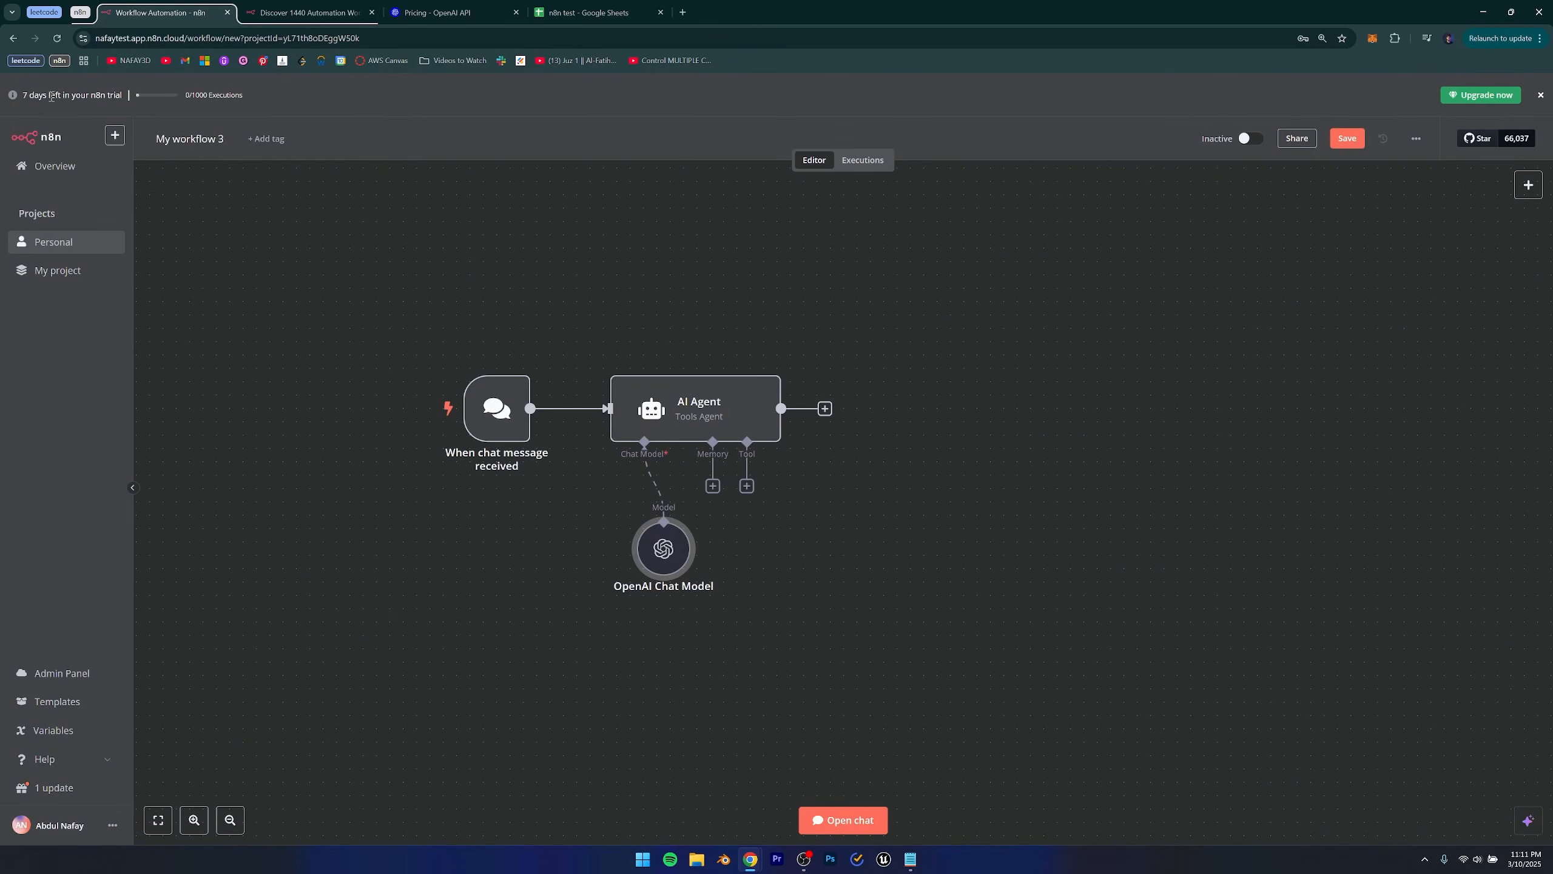
left_click_drag(655, 564, 575, 537)
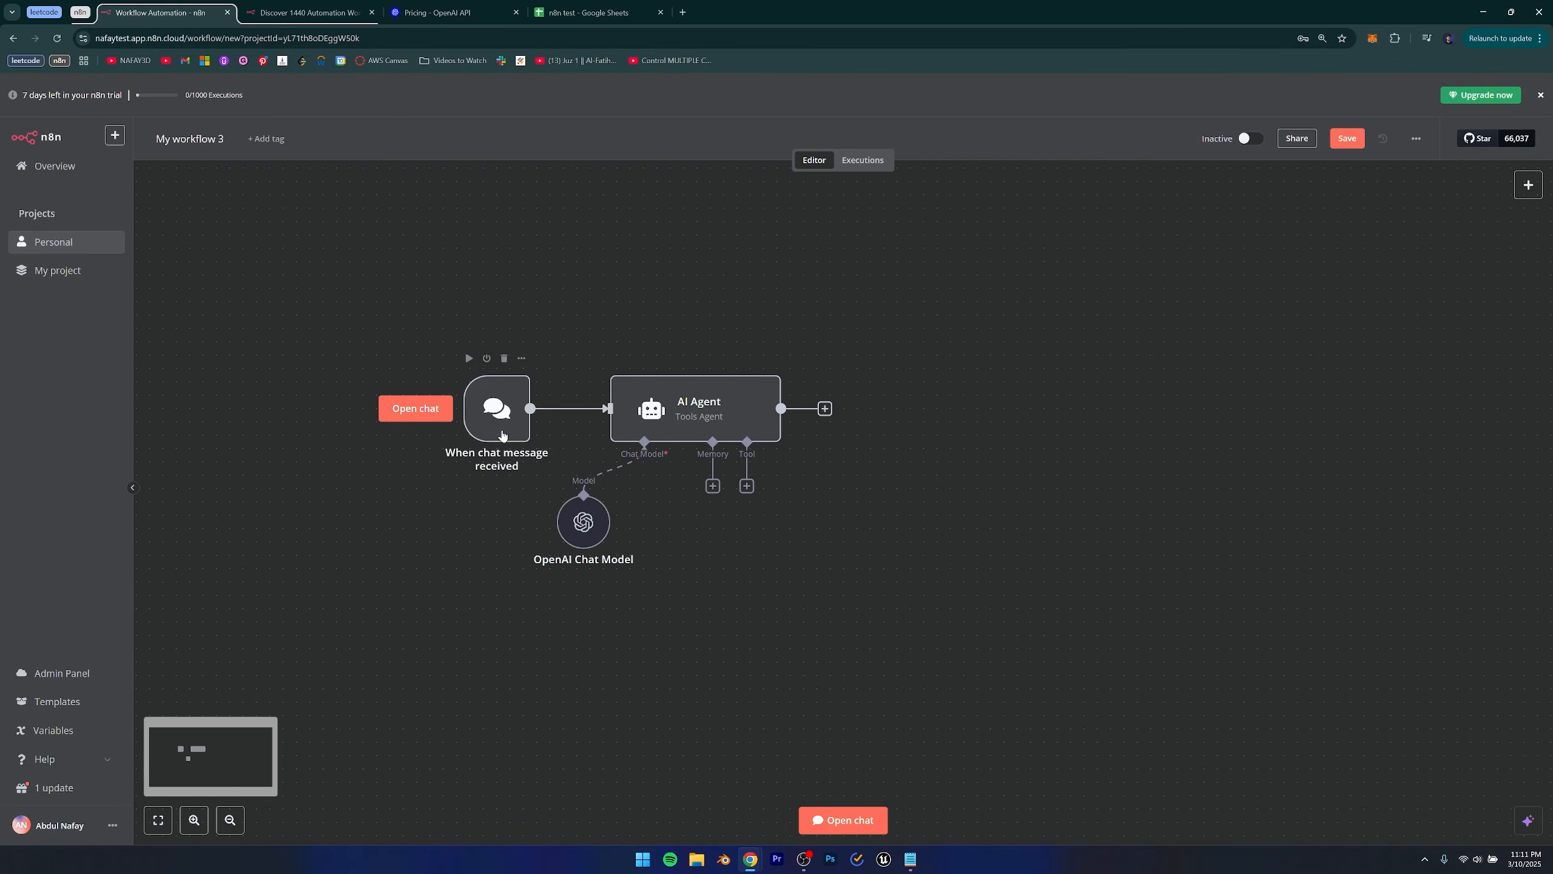
Open the workflow chat, send the message "hello how are you" and read the agent's reply.
left_click(423, 410)
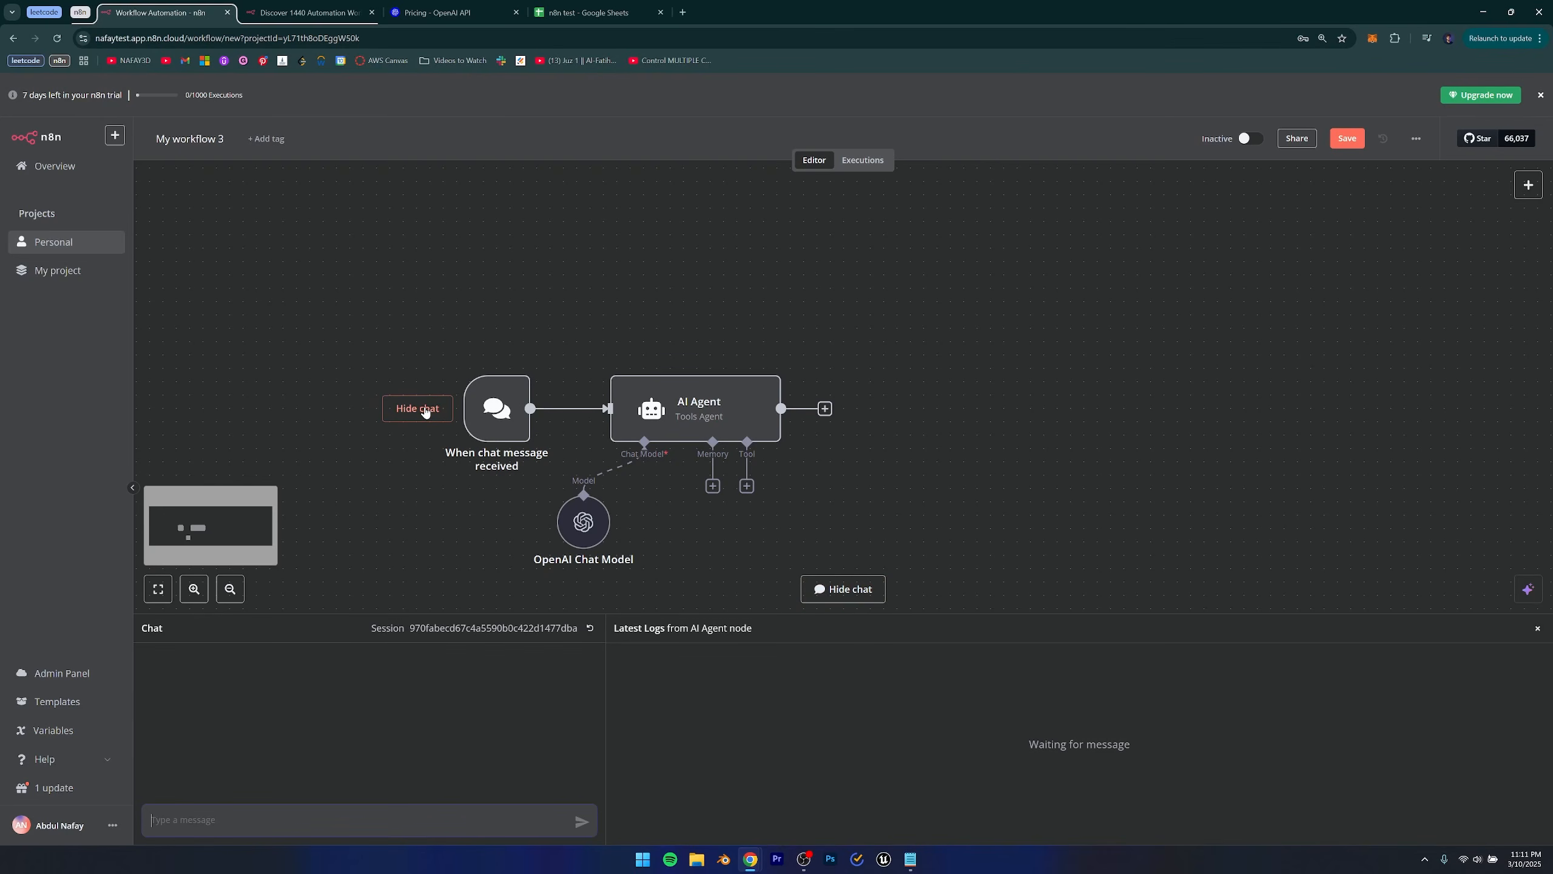
left_click(285, 822)
type("hello")
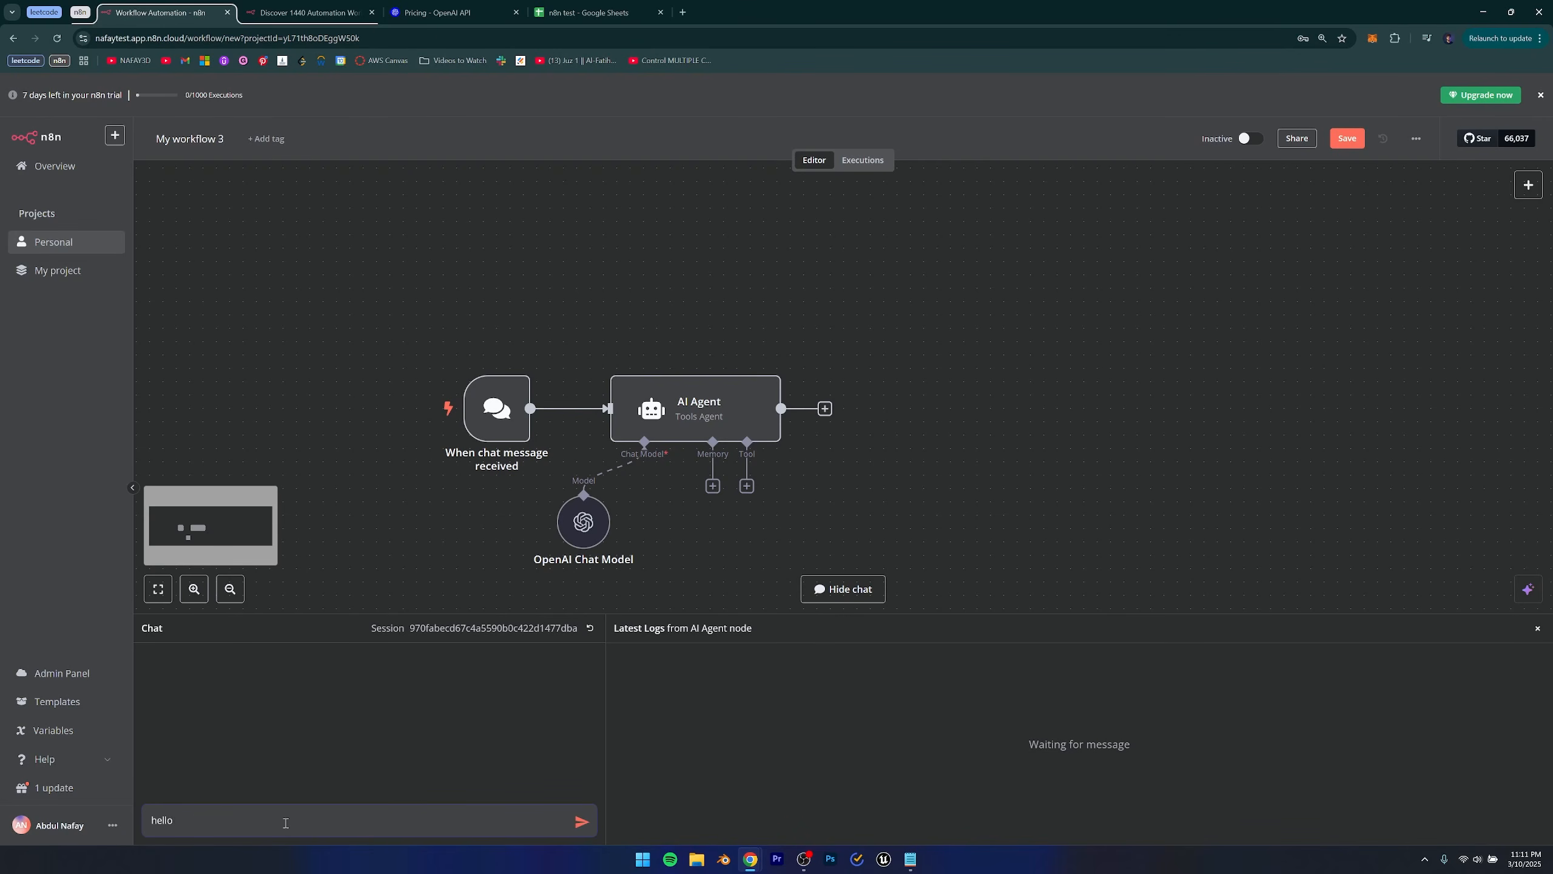
type(" how are you")
key("Return")
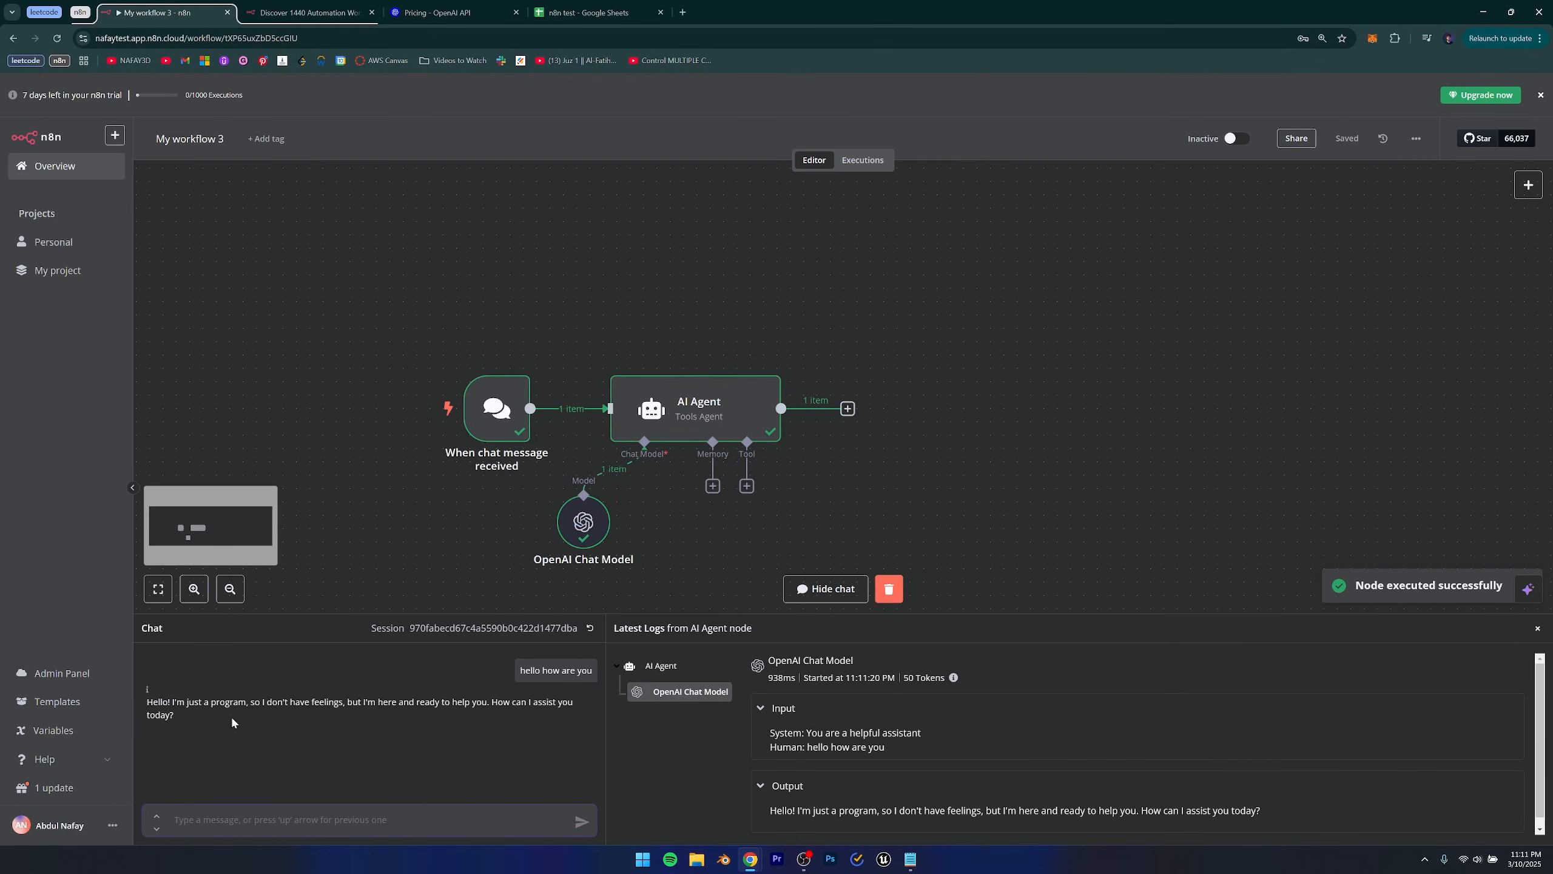
left_click_drag(230, 715, 406, 722)
left_click(404, 721)
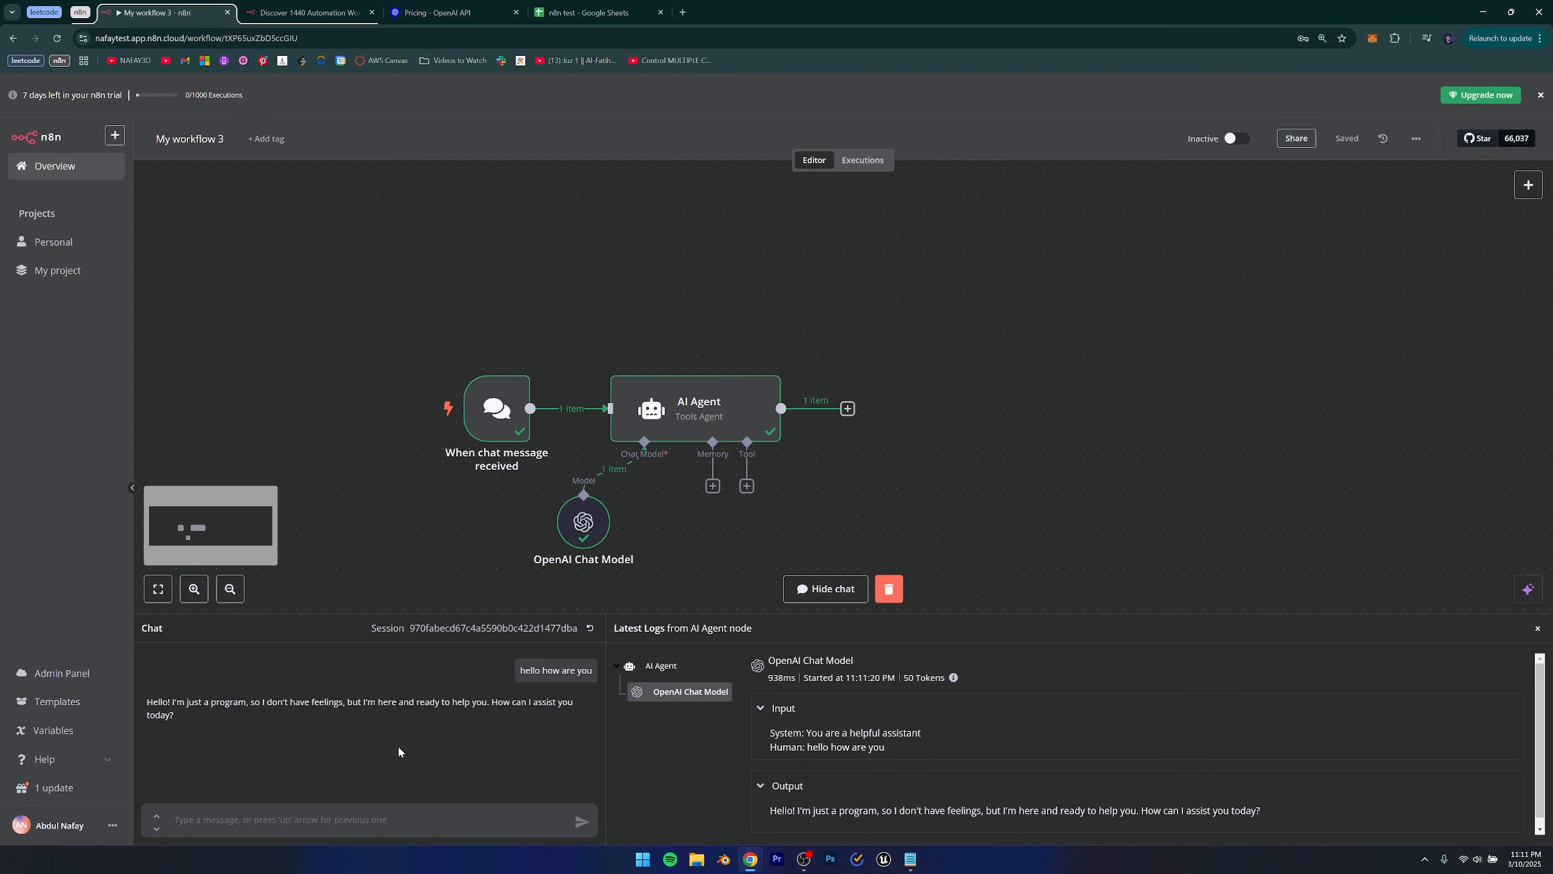
Ask the agent "how tall is burj khalifa" in the chat and read its reply.
type("how tall is burj khalifa")
key("Return")
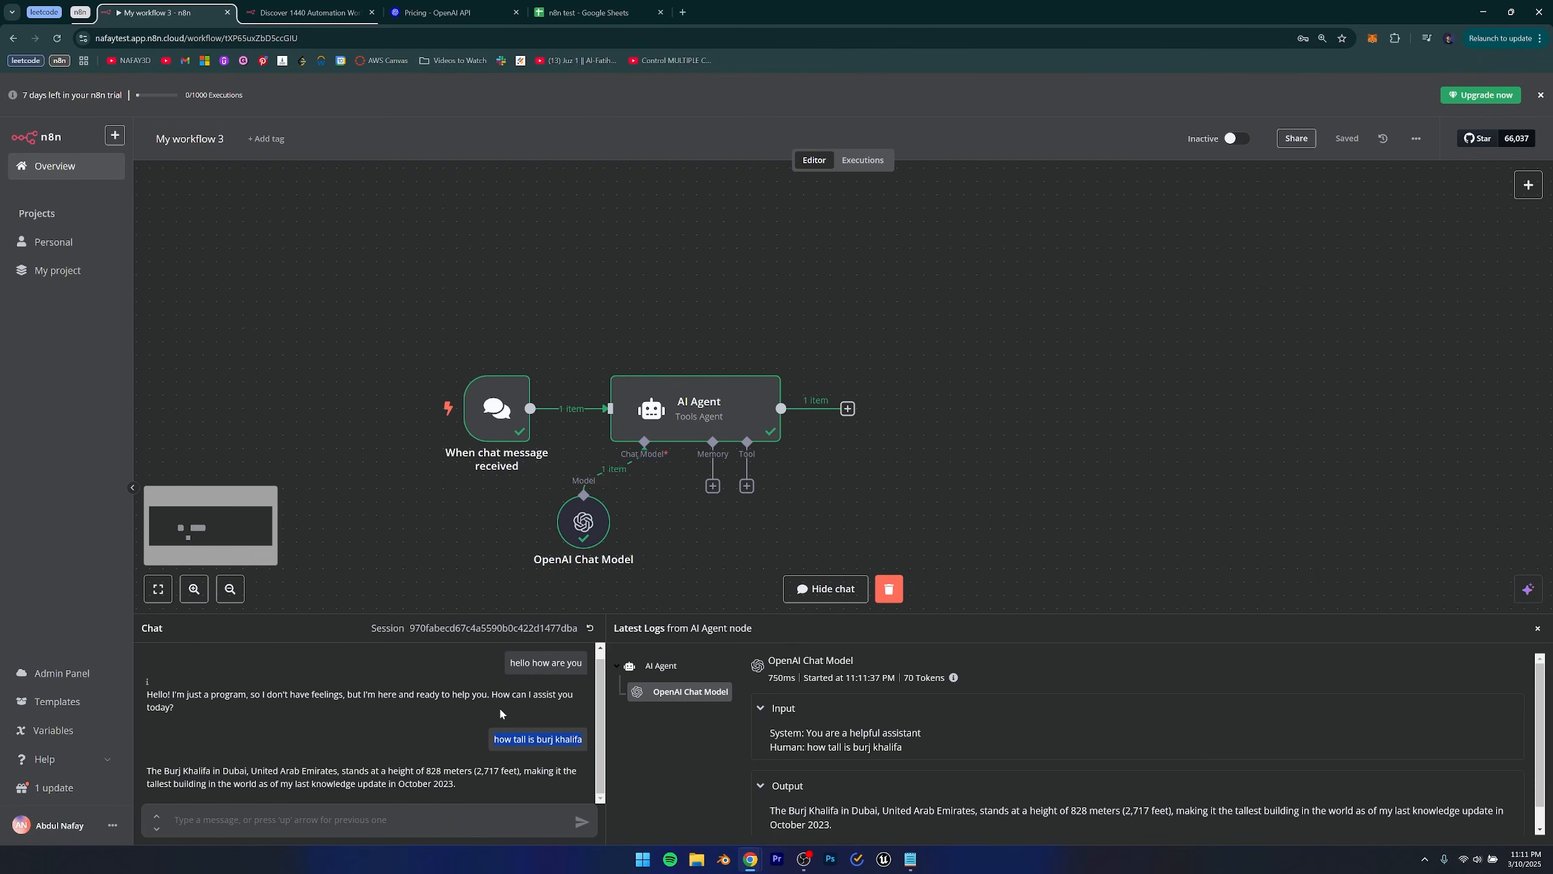
left_click_drag(500, 709, 414, 650)
left_click(401, 664)
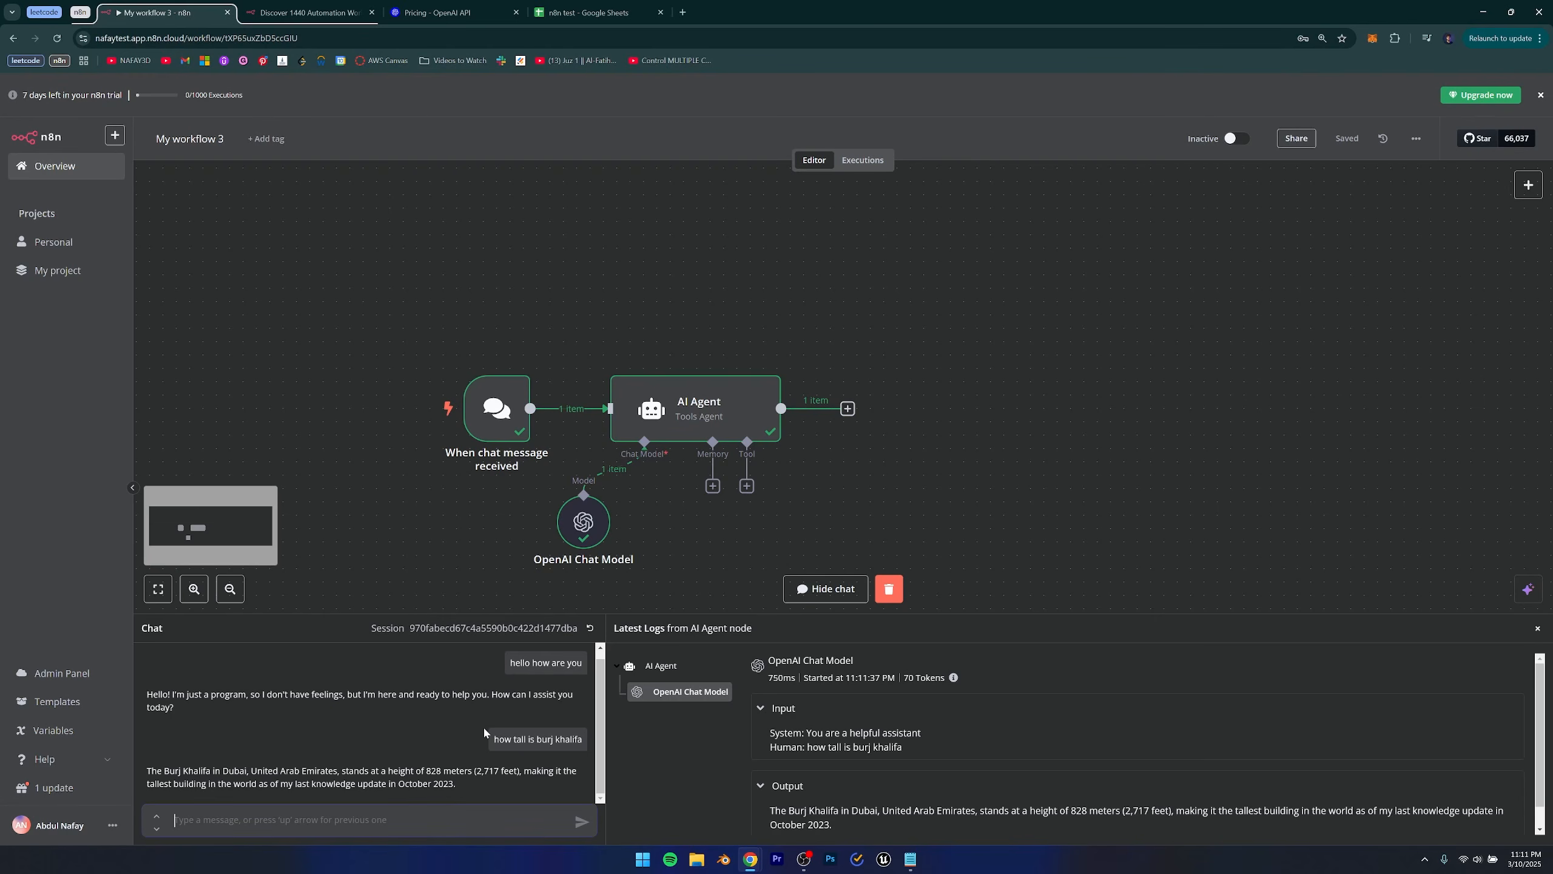
Send the follow-up question "what about empire state building" to test whether the agent remembers the previous message.
left_click_drag(492, 740, 584, 753)
type("what about empire state building")
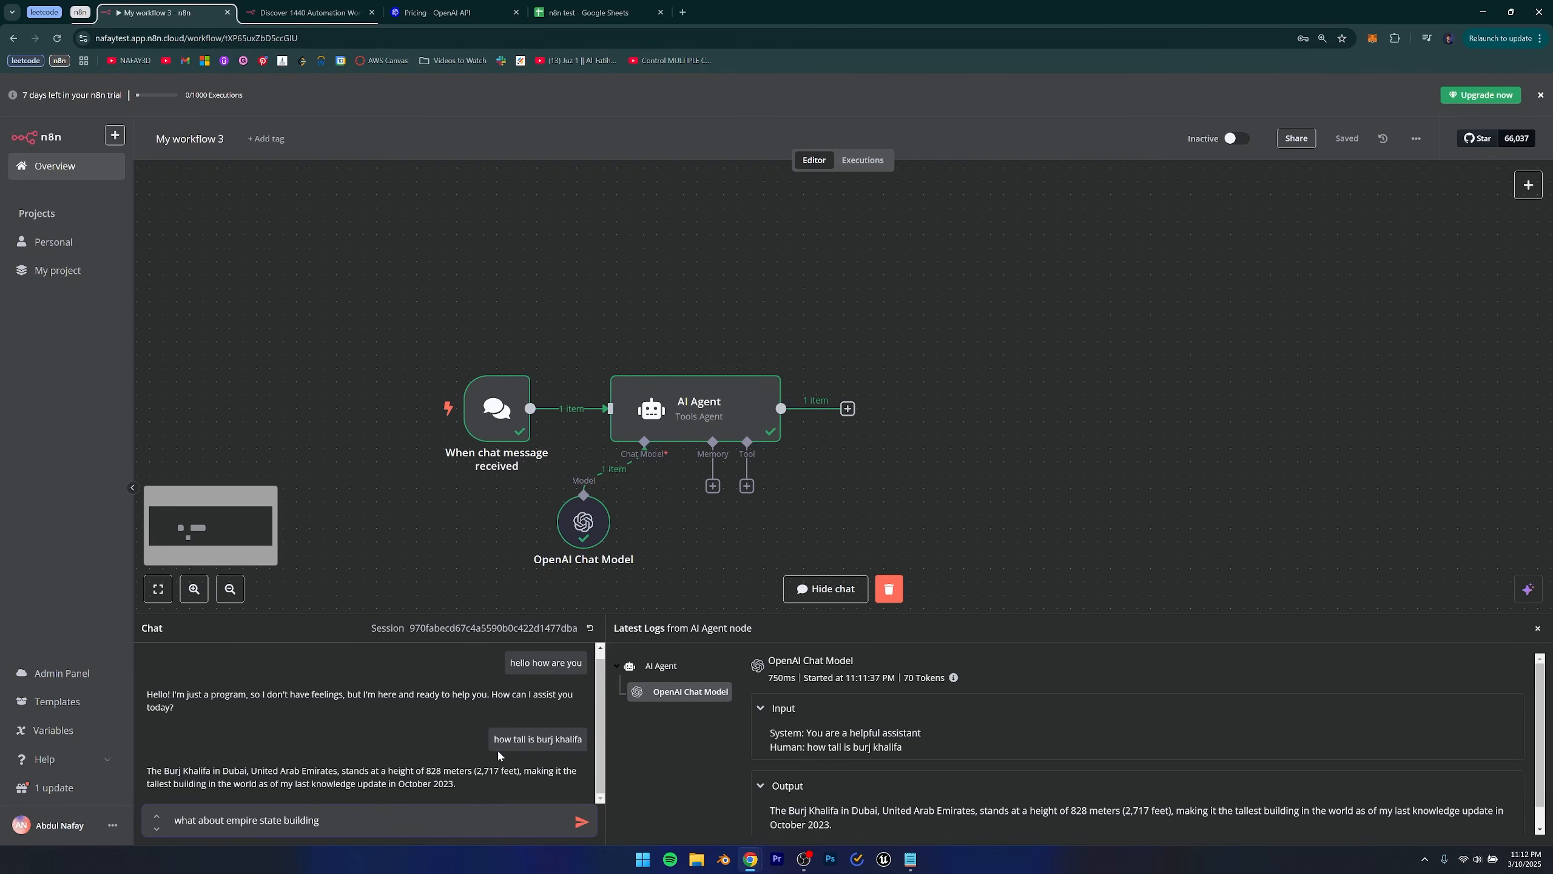
key("Return")
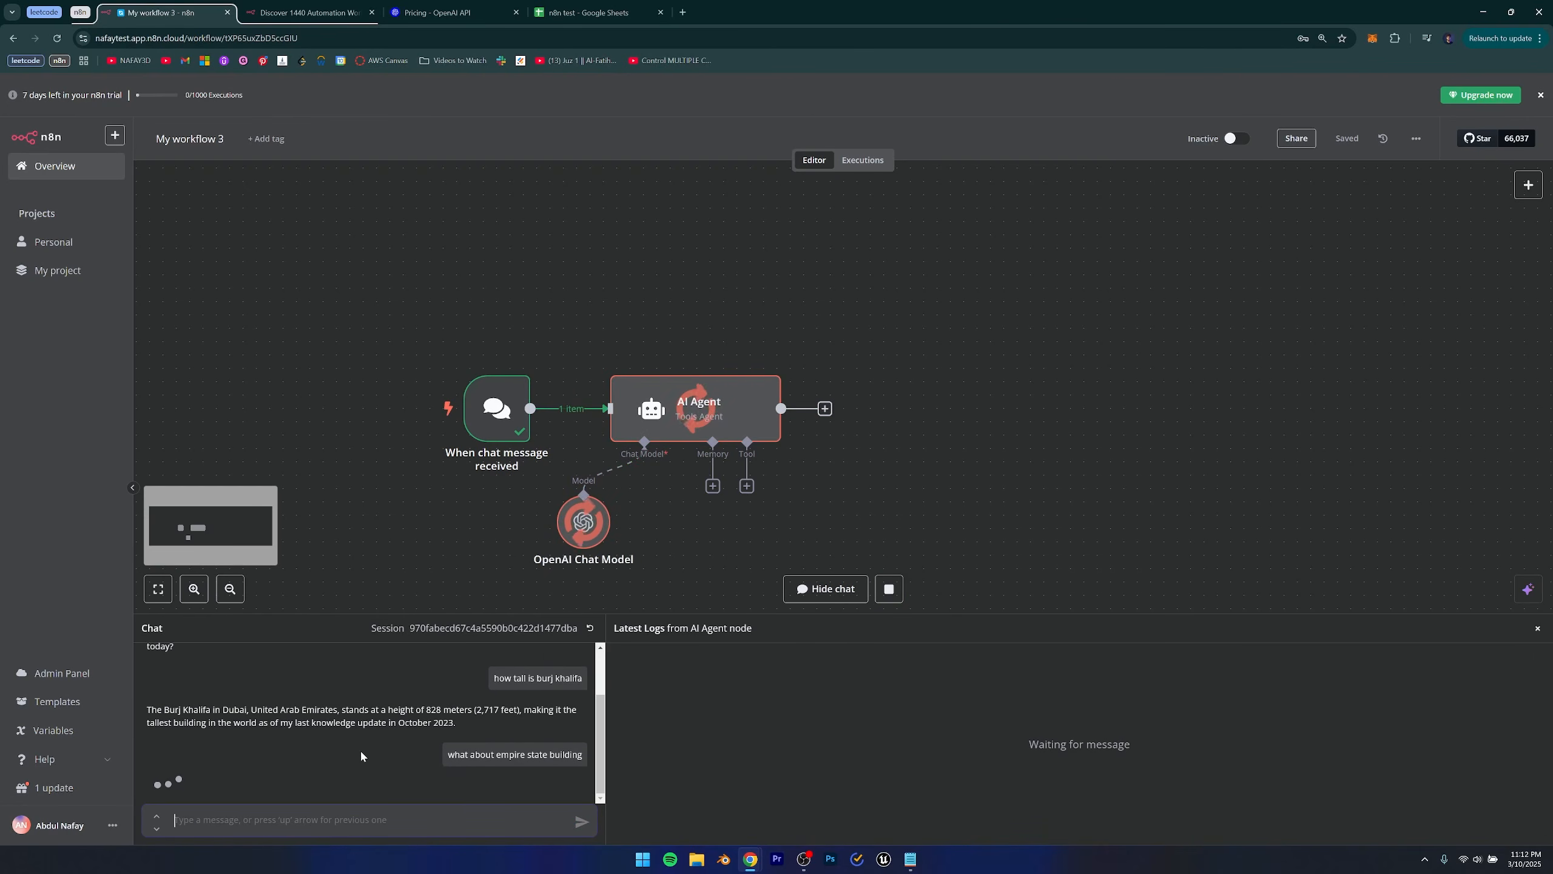
Examine the Empire State Building reply and compare it with the preceding Burj Khalifa question and answer.
scroll(293, 728, "up", 2)
scroll(245, 710, "down", 4)
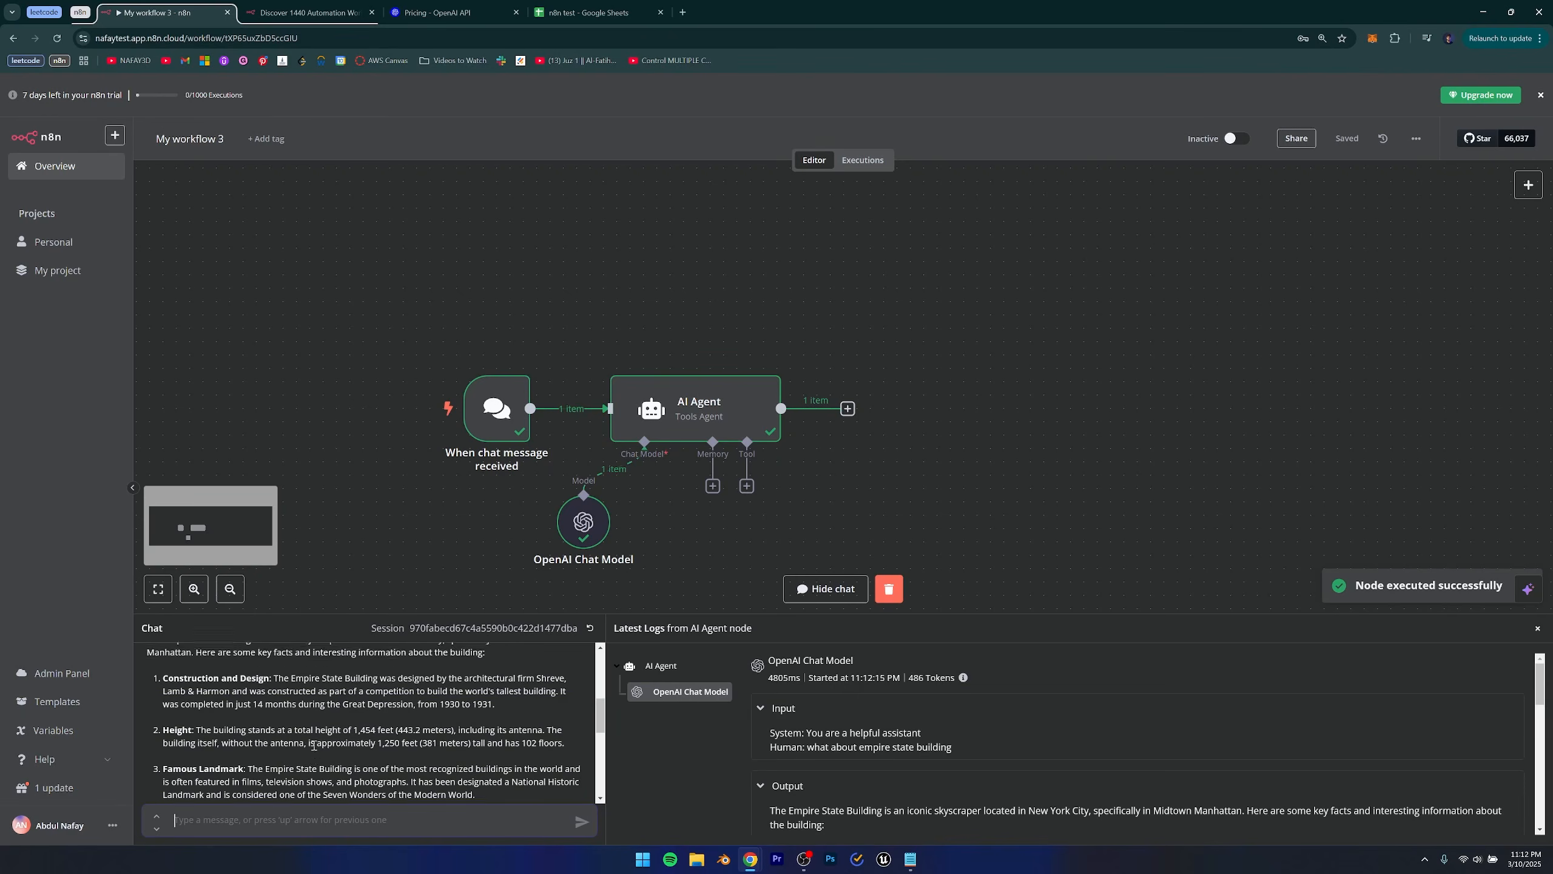
scroll(239, 710, "down", 5)
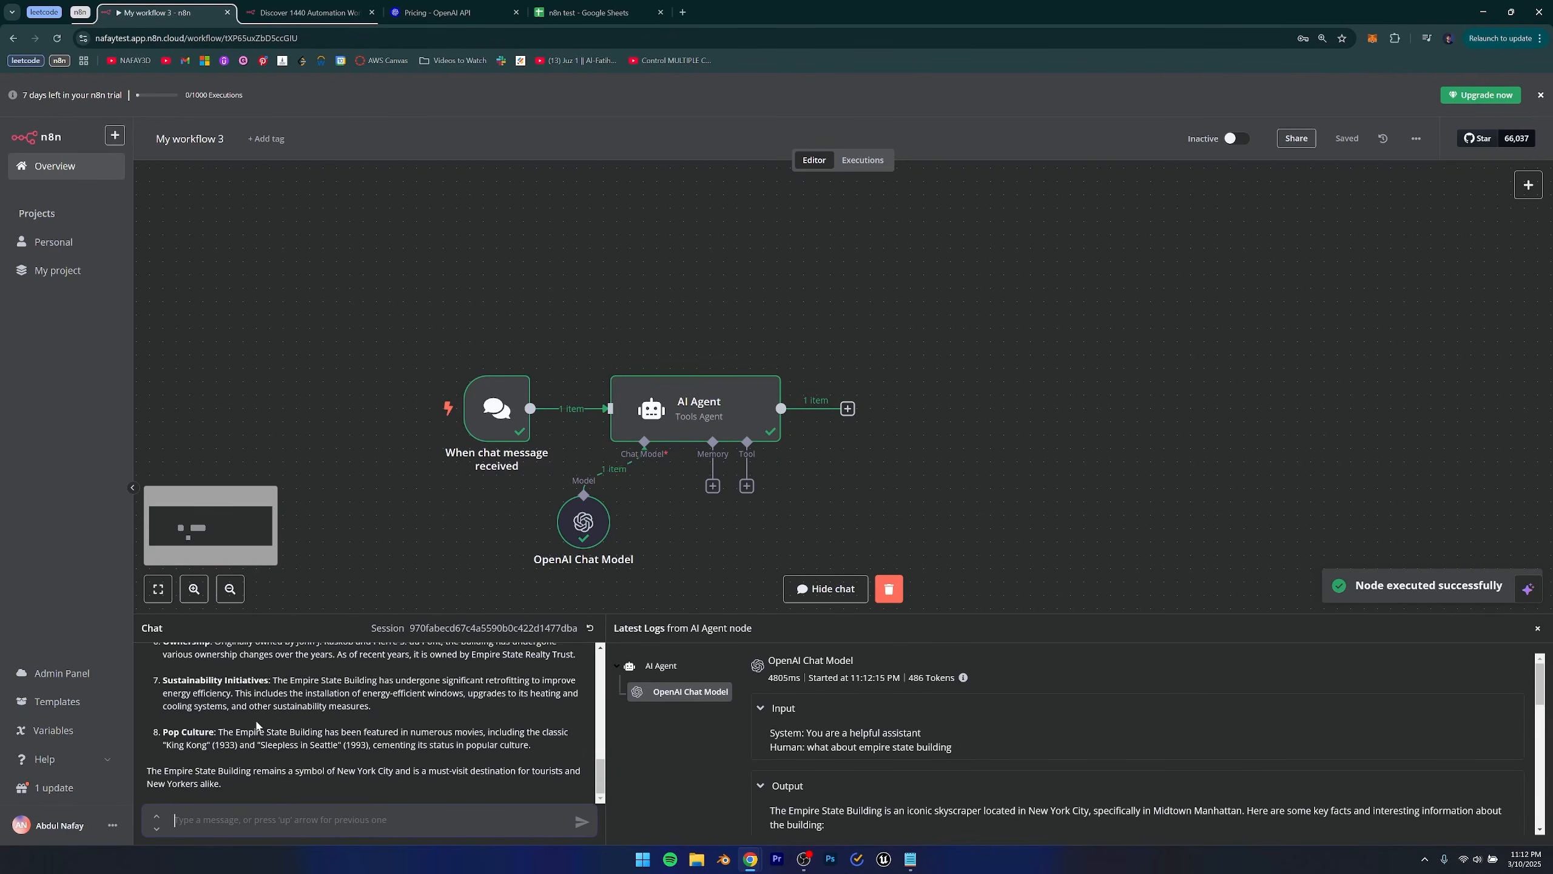
scroll(256, 726, "up", 6)
scroll(260, 728, "up", 5)
scroll(378, 745, "down", 1)
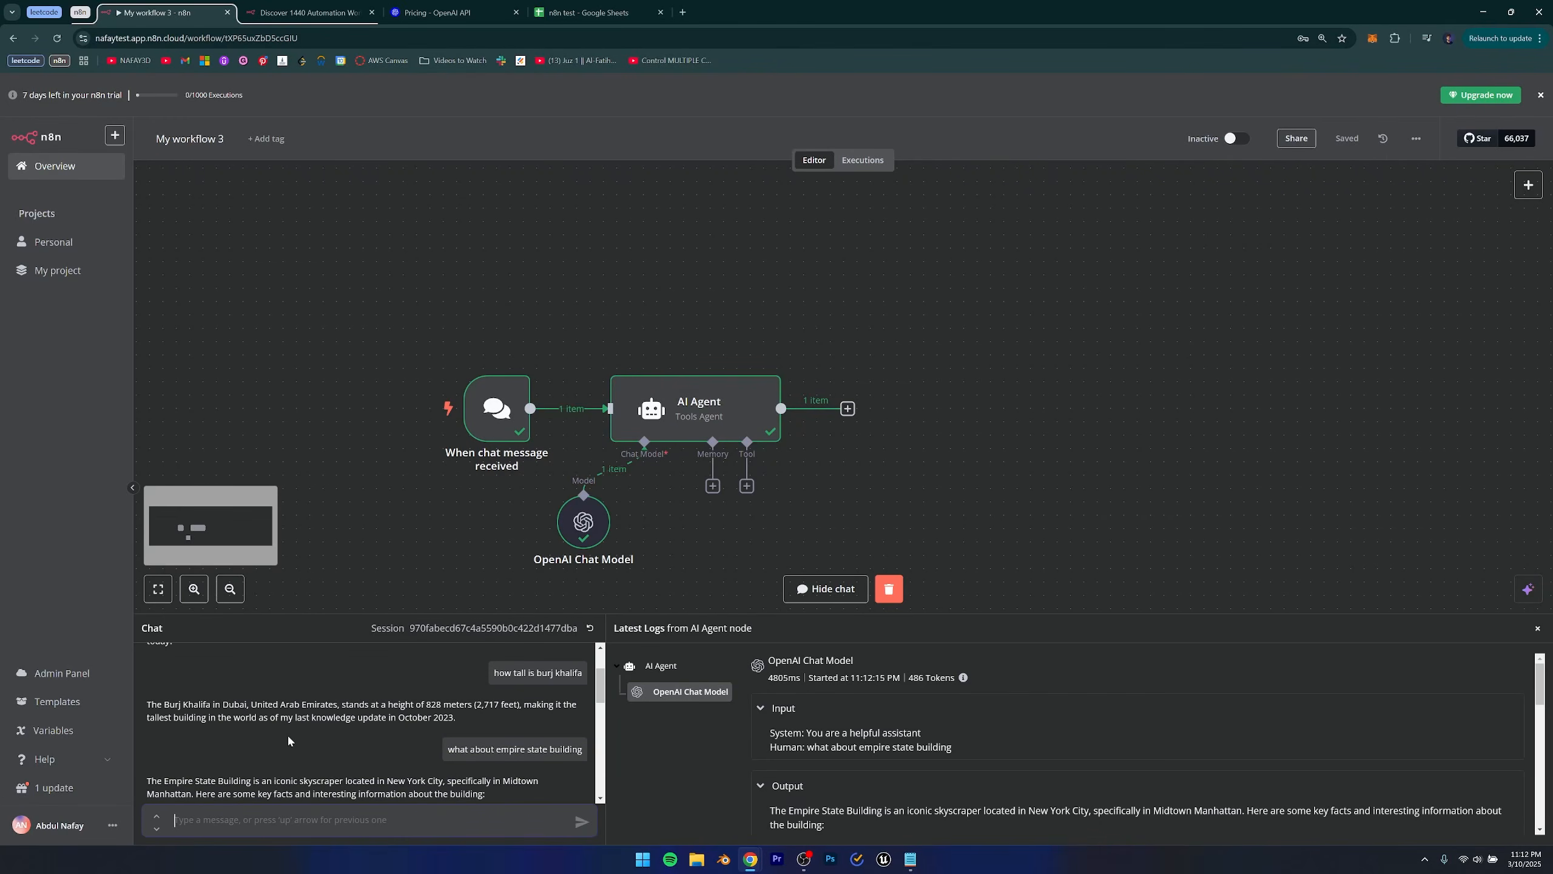
left_click_drag(497, 670, 513, 720)
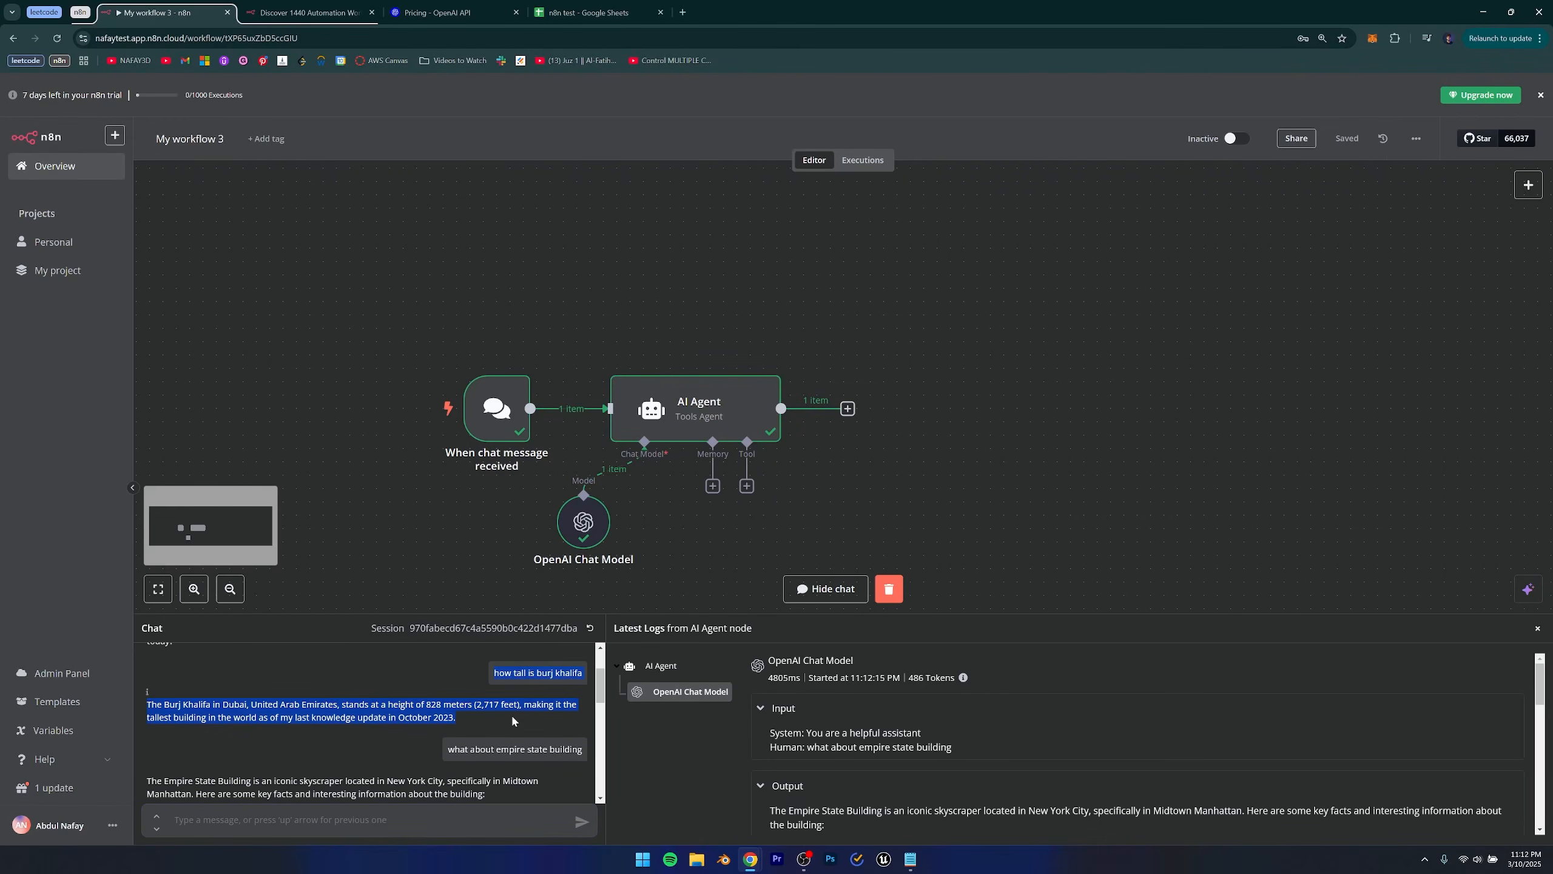
left_click(482, 691)
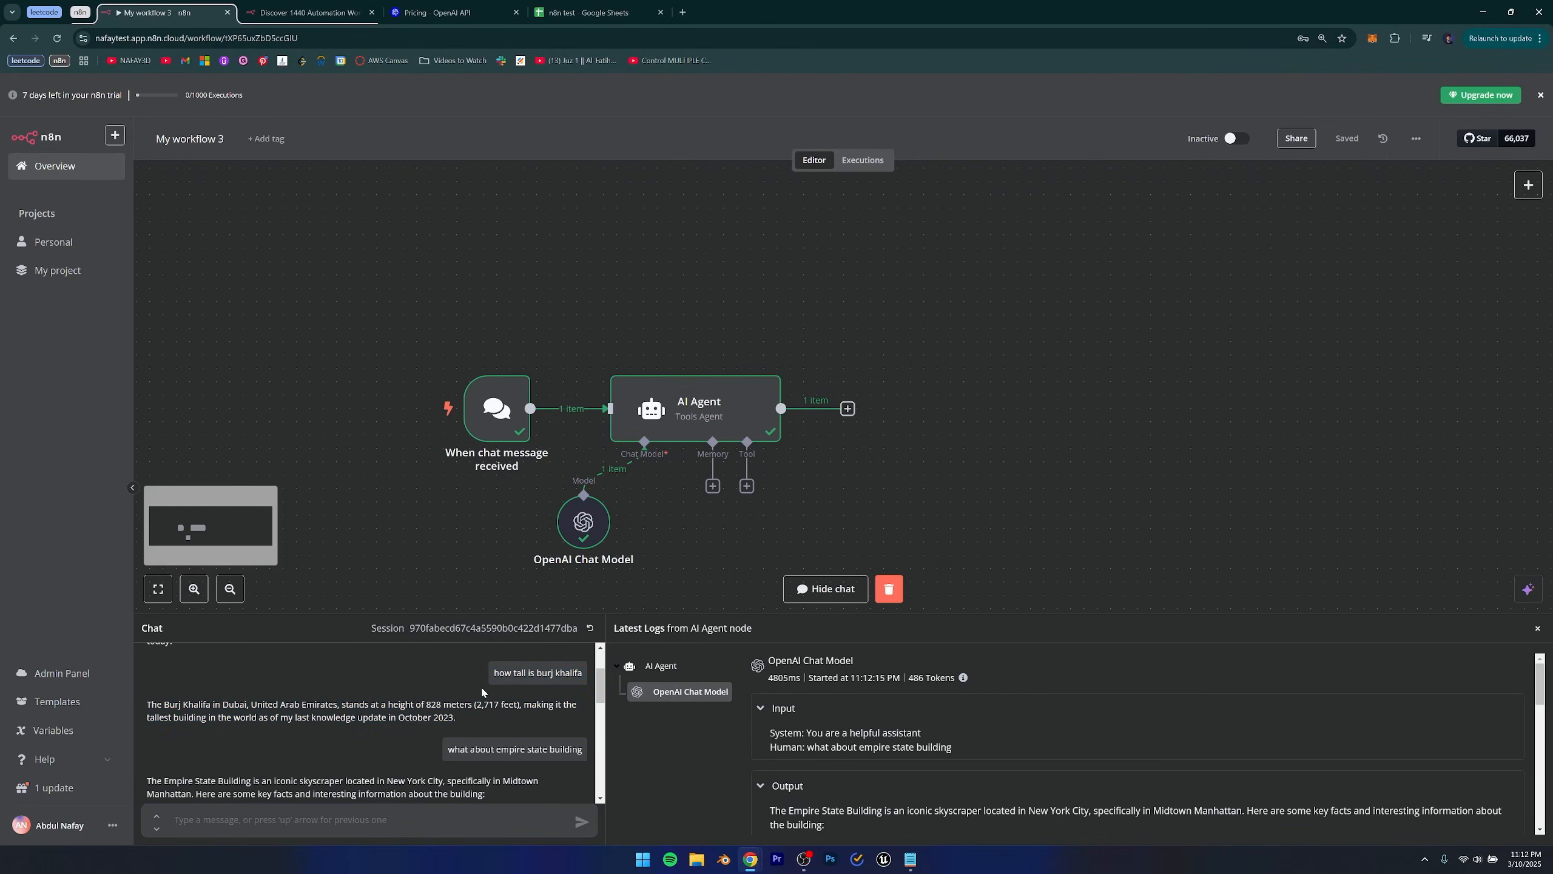
Attach a Window Buffer Memory to the AI Agent's memory input.
left_click(712, 487)
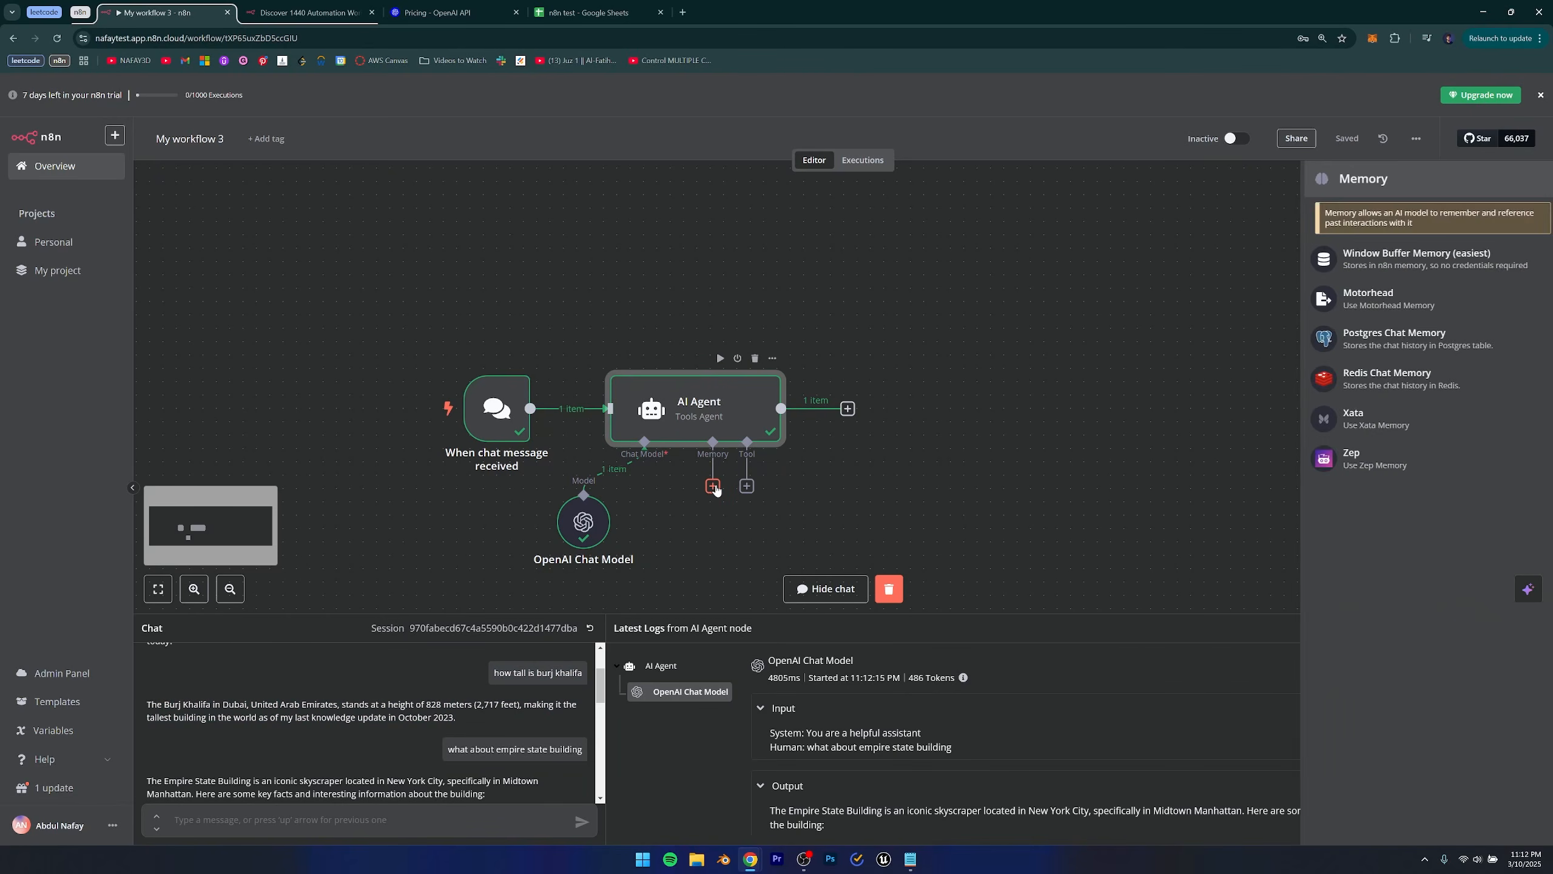
left_click(1389, 254)
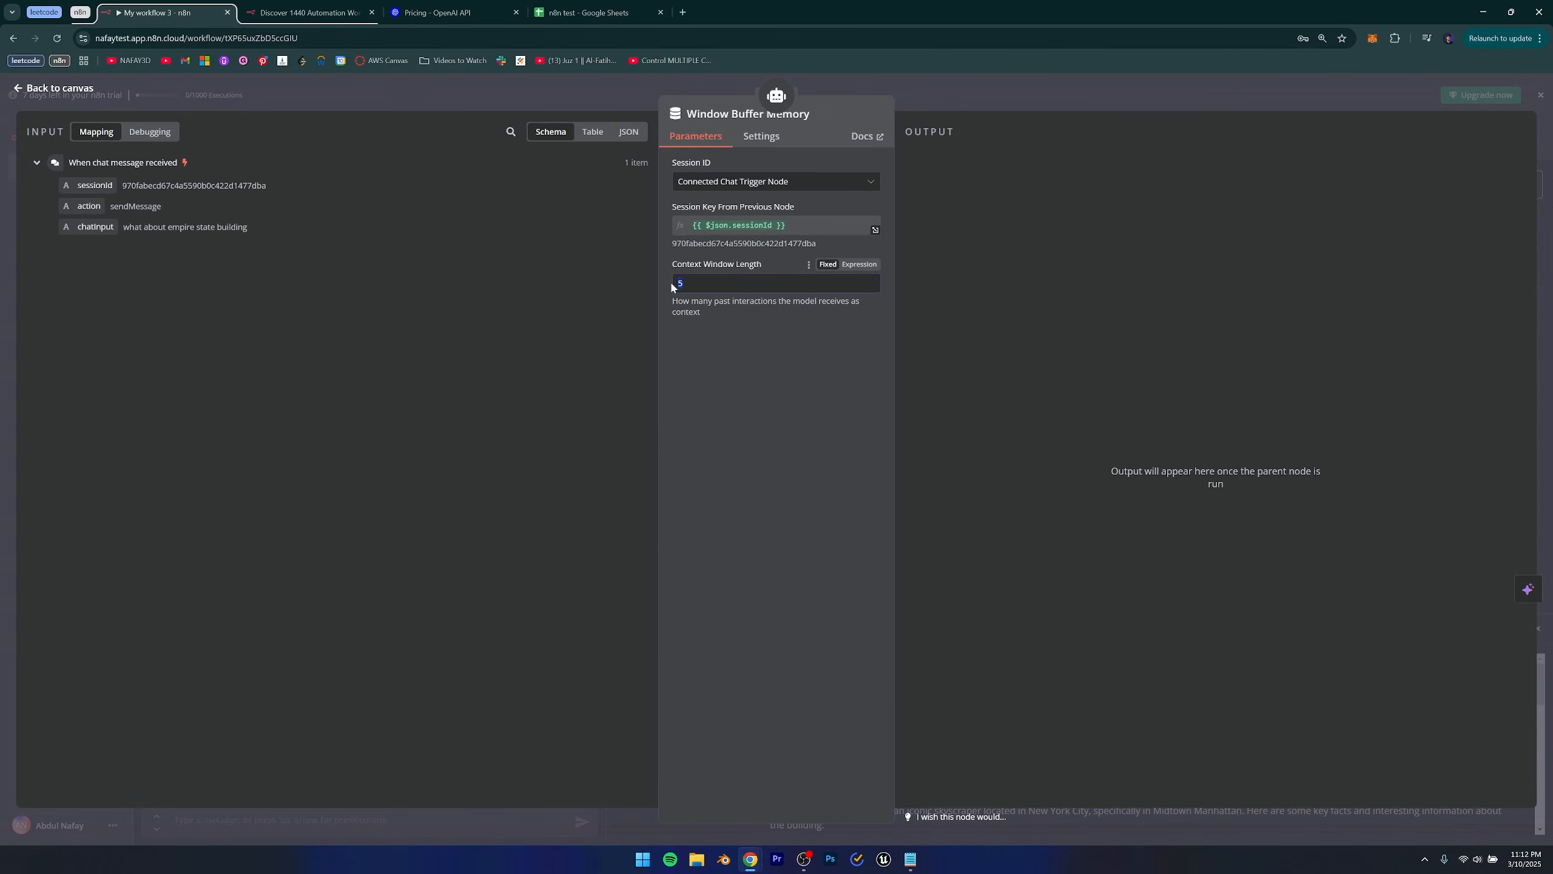
Check the OpenAI model pricing, set the Window Buffer Memory's context window length to 5, and return to the canvas.
left_click_drag(670, 265, 759, 279)
left_click(747, 284)
key("ctrl+Tab")
key("ctrl+Tab")
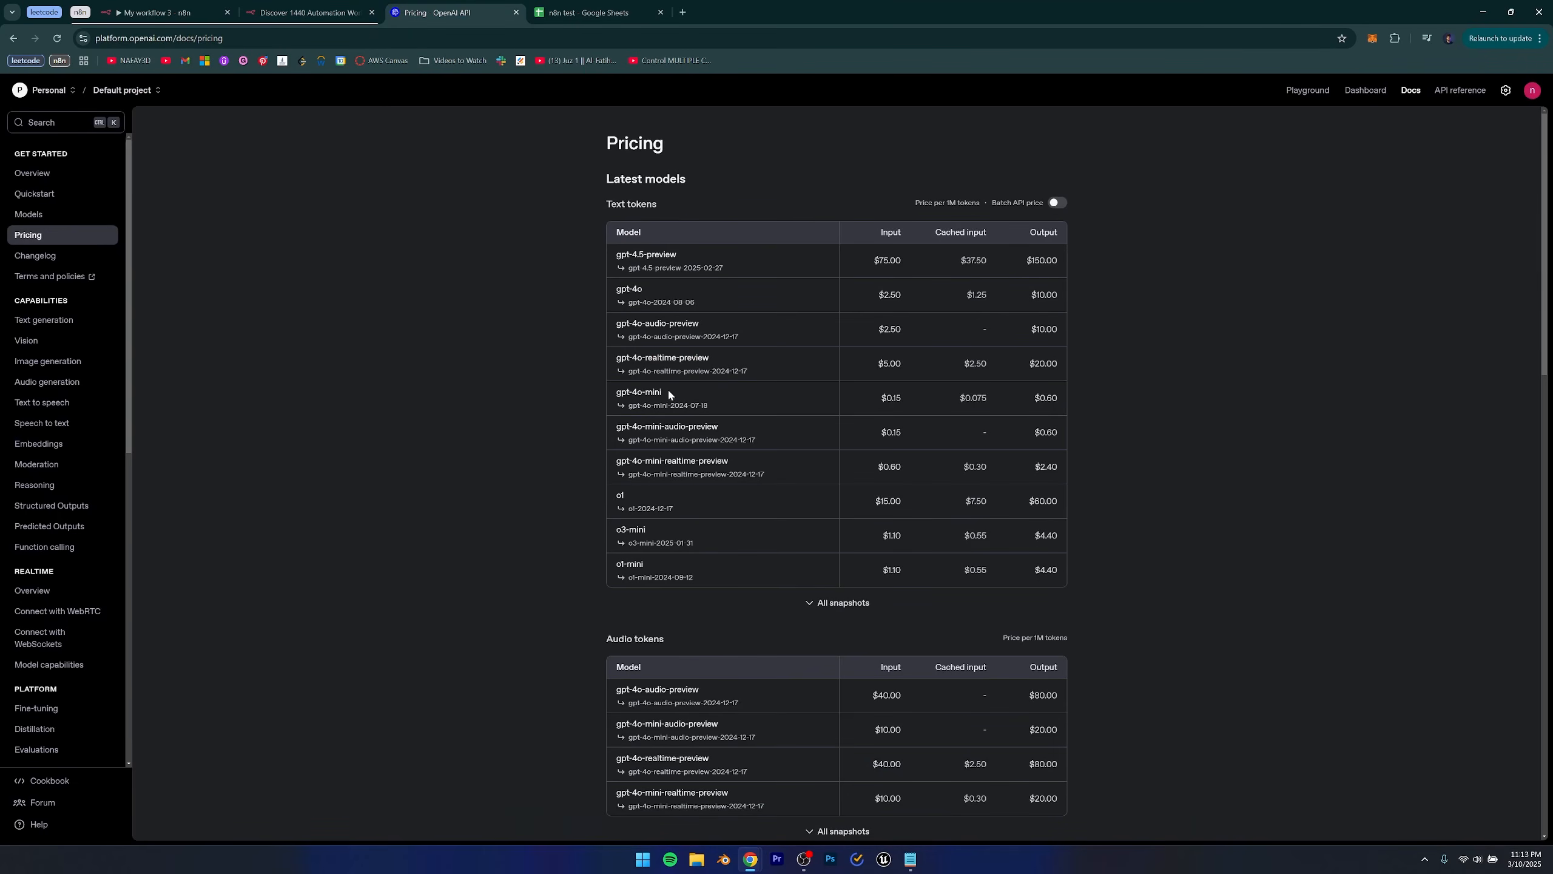
key("ctrl+shift+Tab")
key("ctrl+shift+Tab")
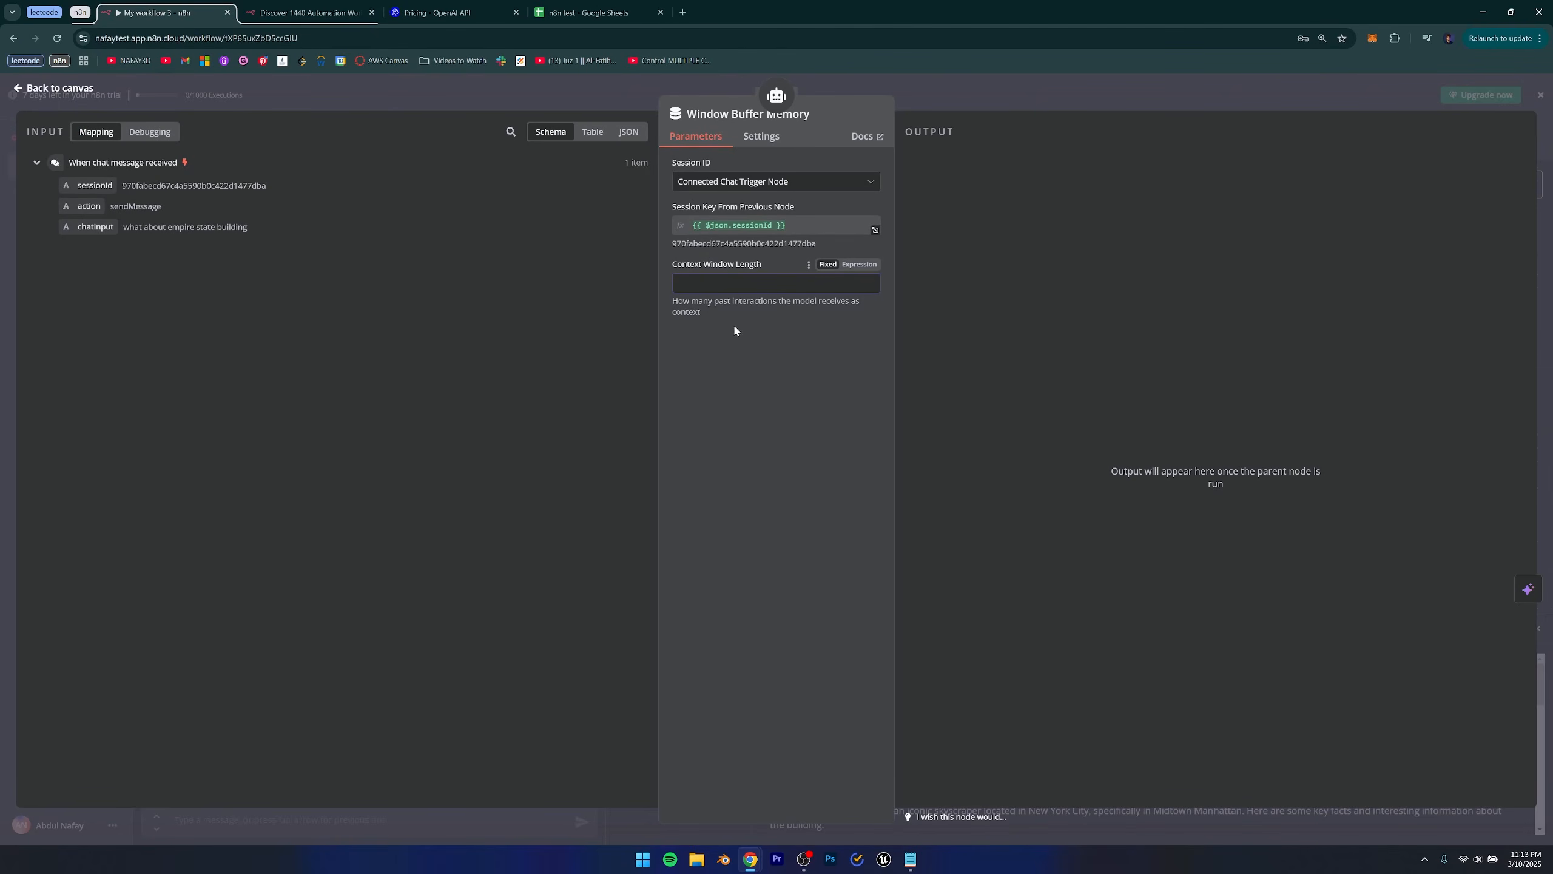
type("5")
left_click(740, 343)
left_click(38, 89)
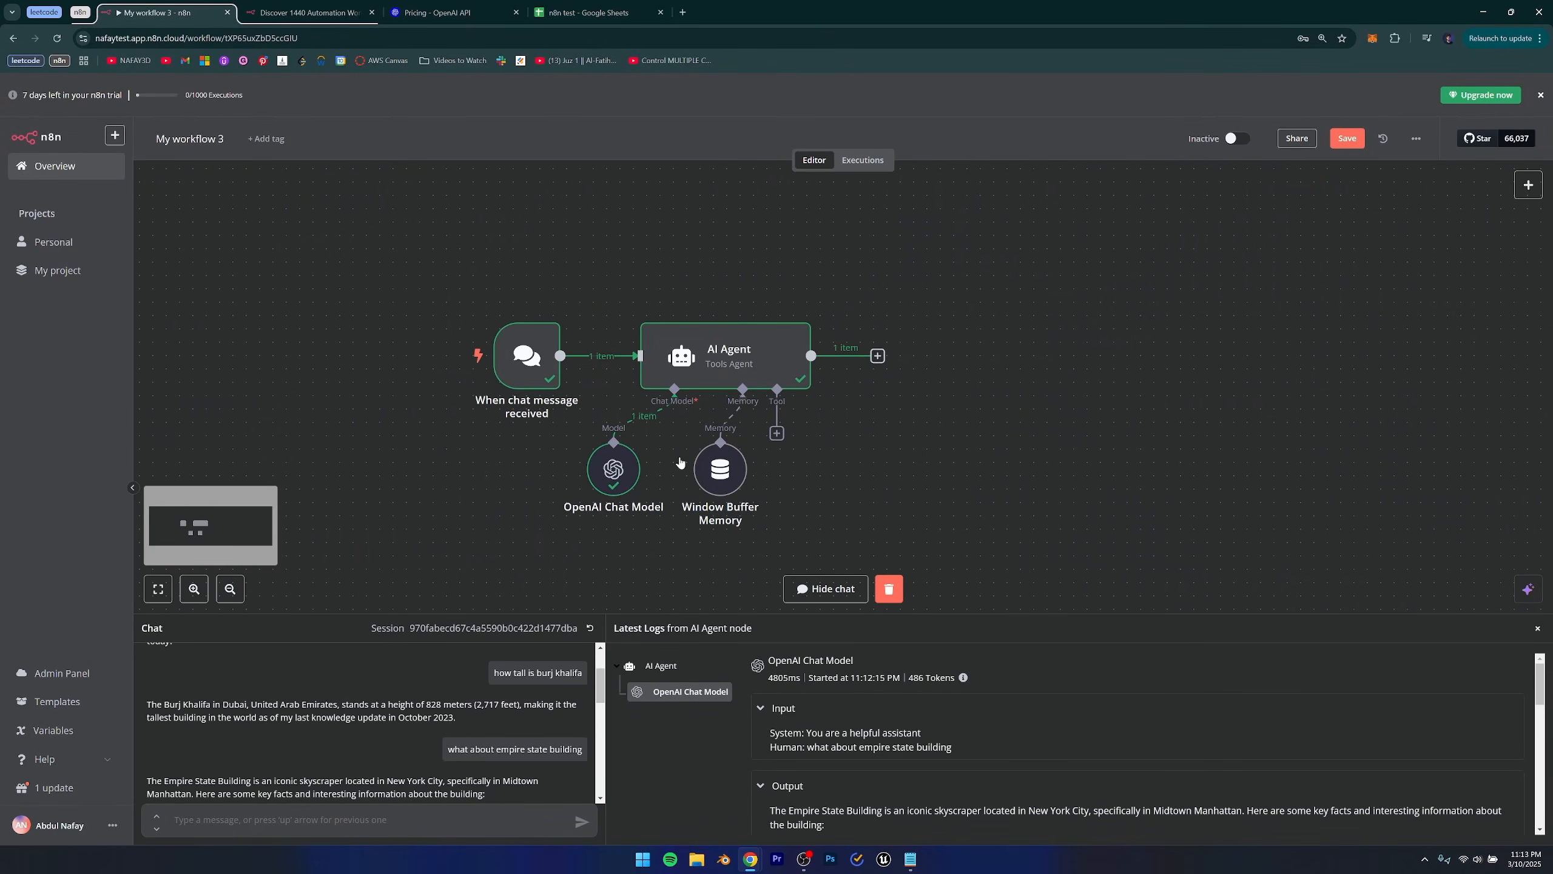
Ask the agent "how tall is burj khalifa" again in the chat with the memory attached.
scroll(401, 744, "down", 10)
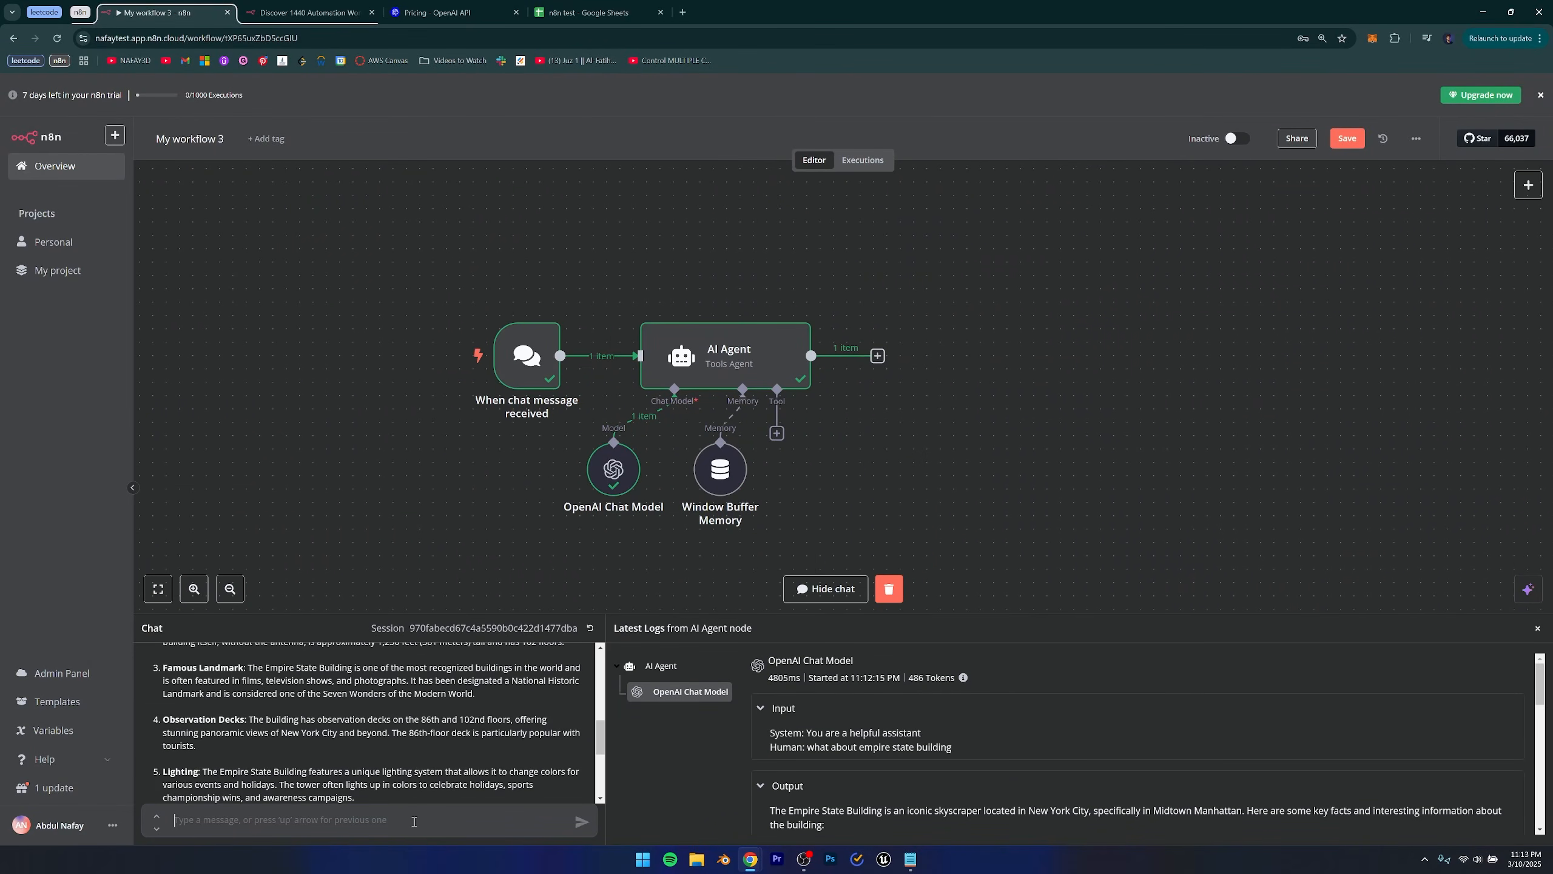
left_click(387, 821)
type("how")
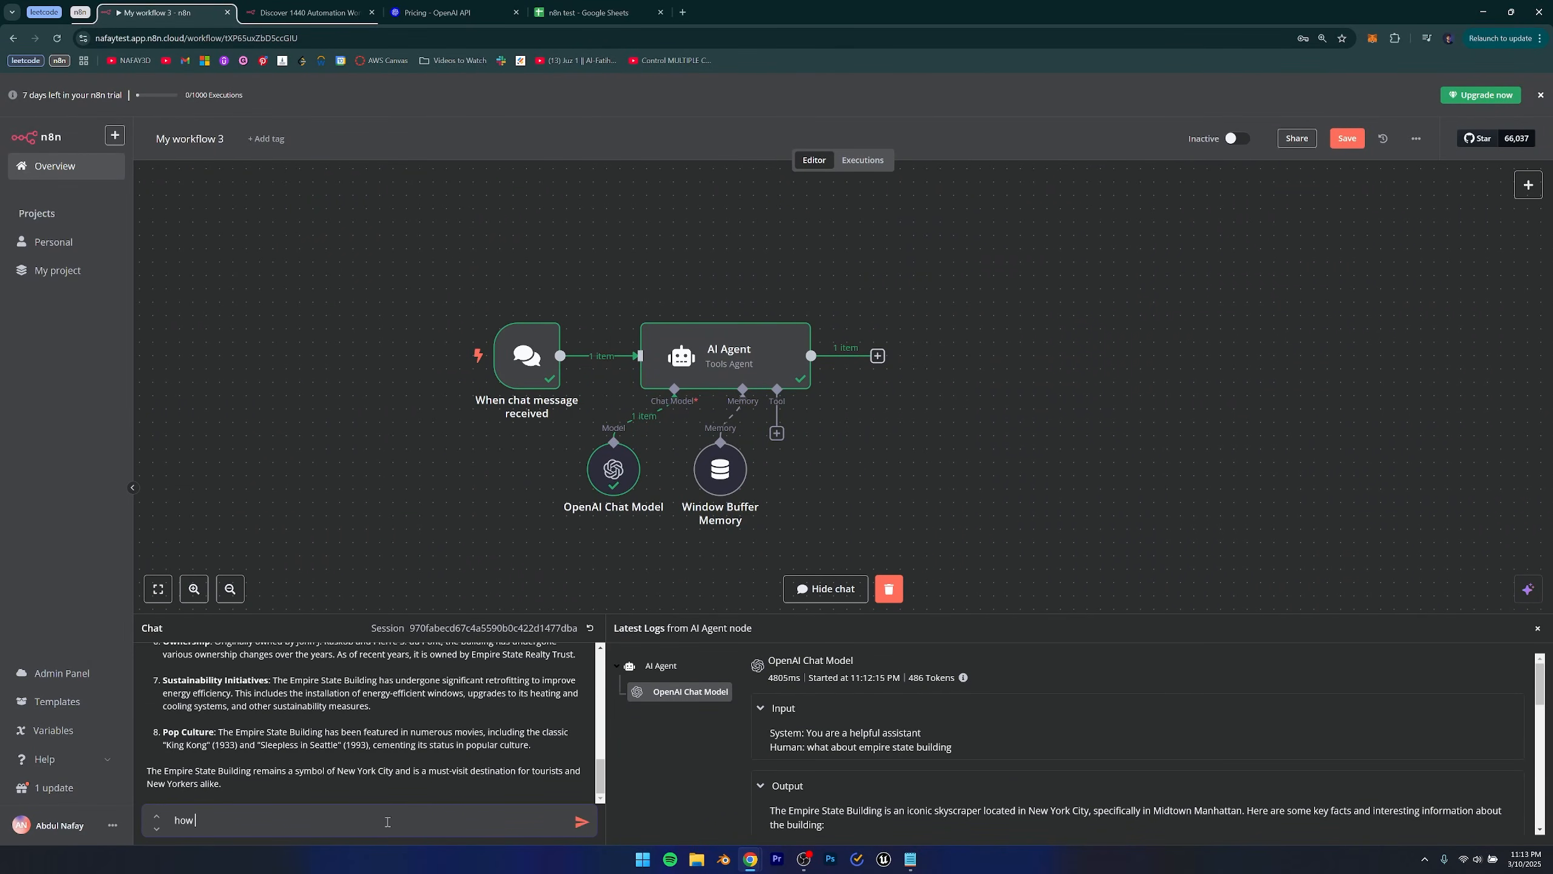
type(" tall is burj hk")
key("BackSpace")
key("BackSpace")
type("khalifa")
key("Return")
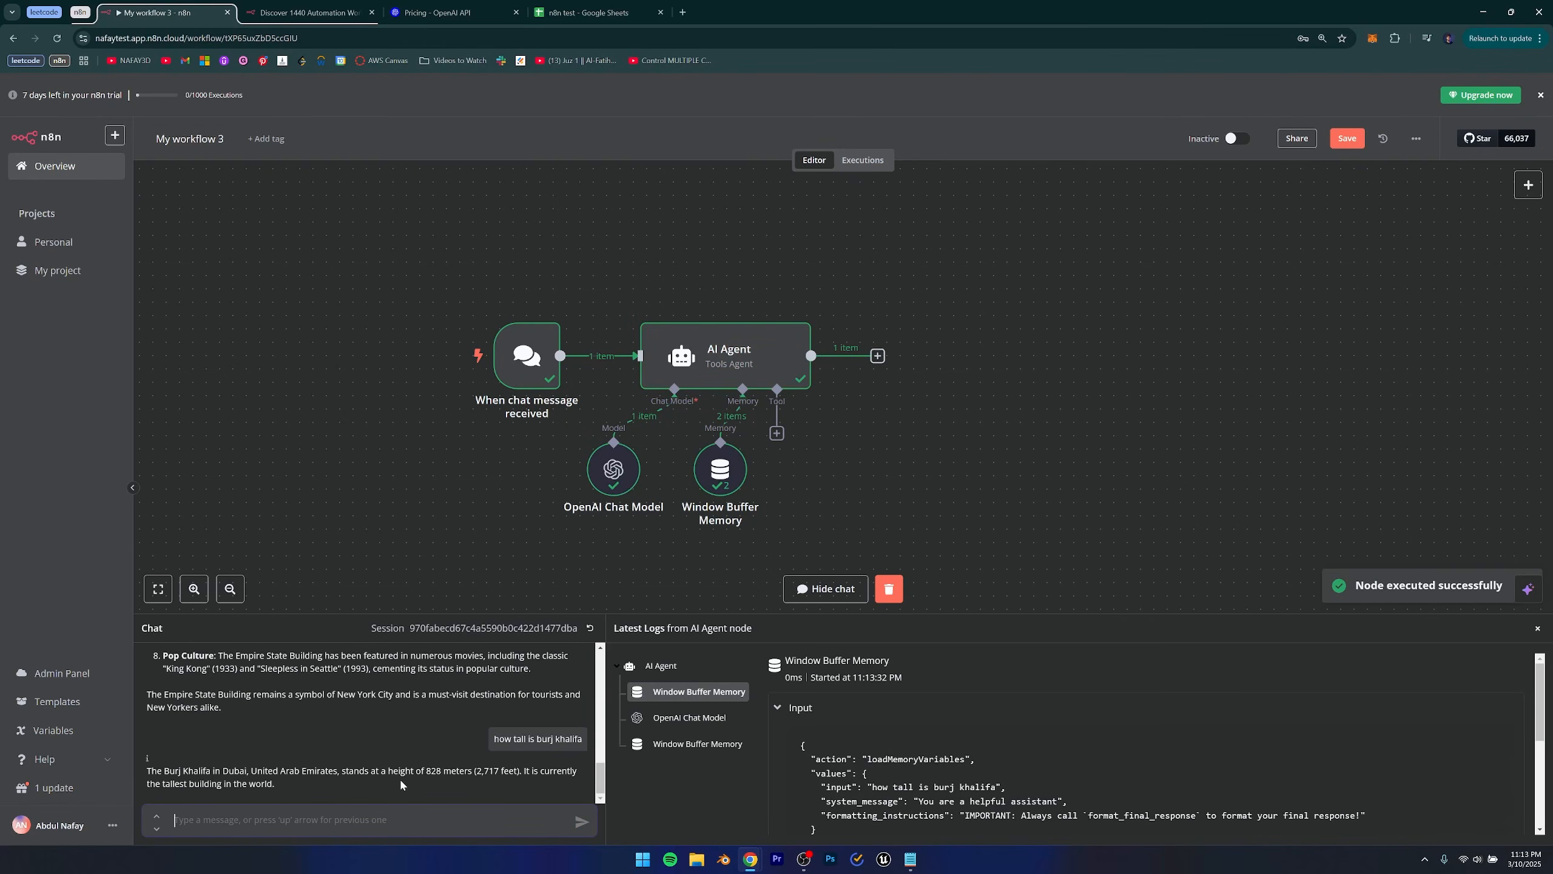
Send the follow-up "what about empire state building" and check the reply against the previous question about height.
type("what about empri")
key("BackSpace")
key("BackSpace")
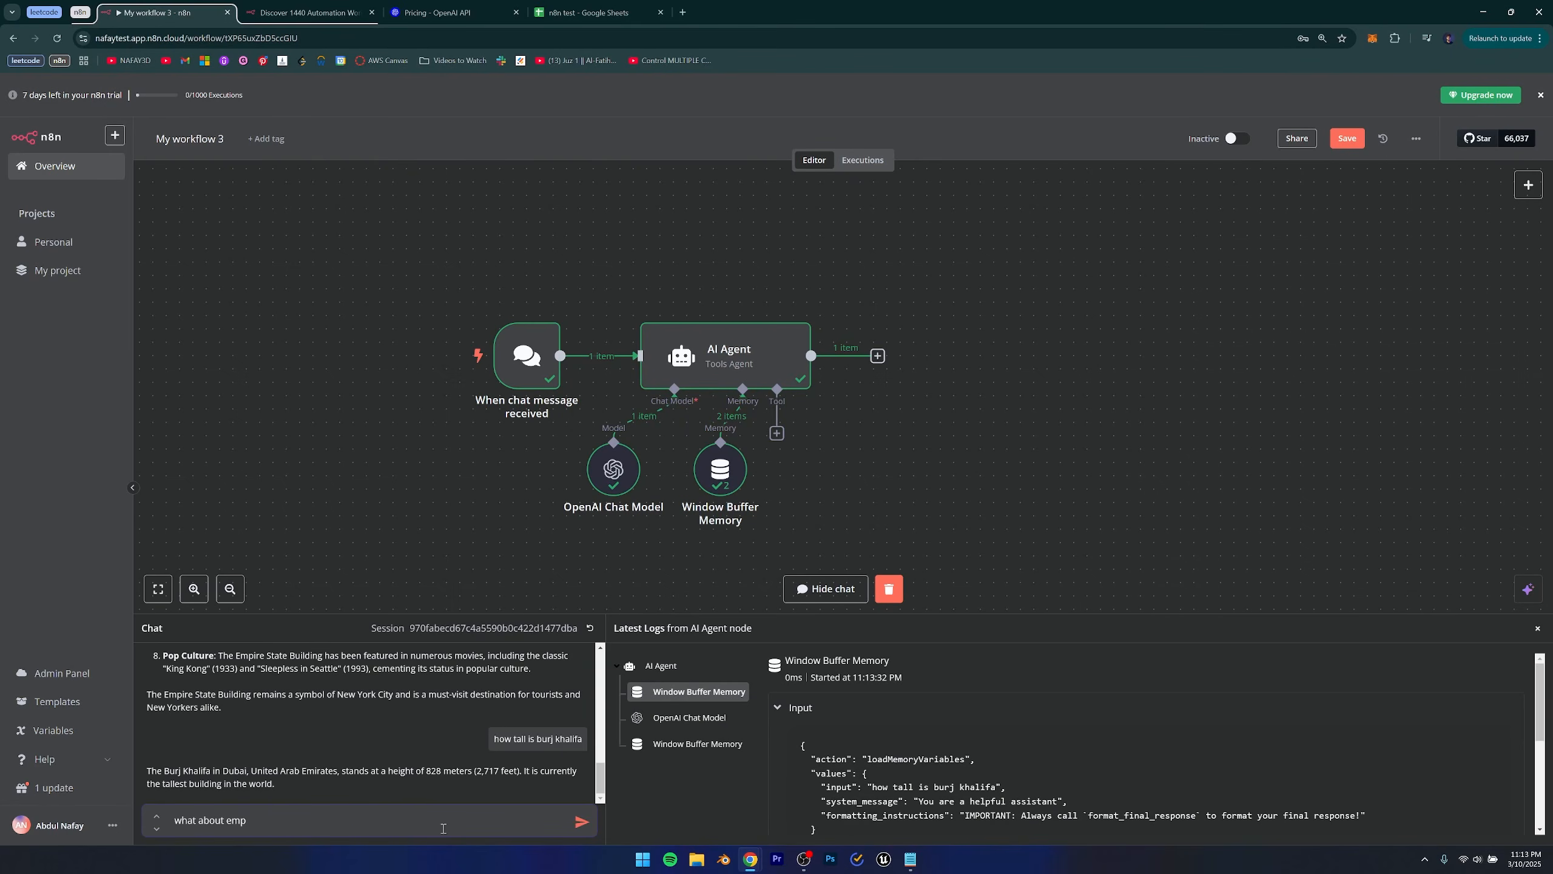
type("ire state building")
key("Return")
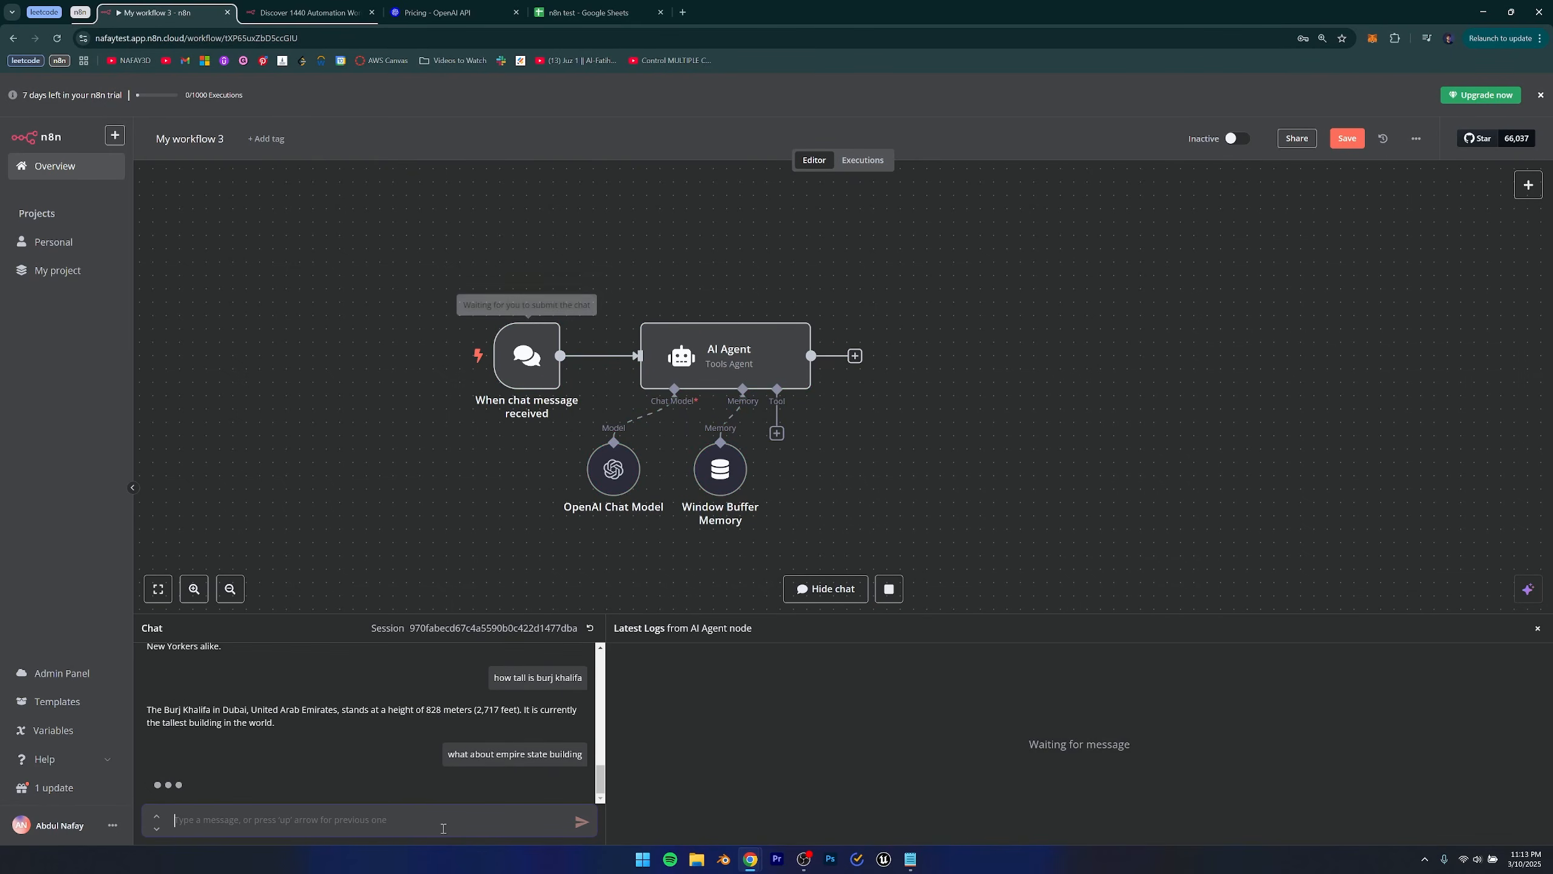
left_click_drag(298, 757, 434, 770)
left_click(432, 748)
scroll(433, 748, "up", 1)
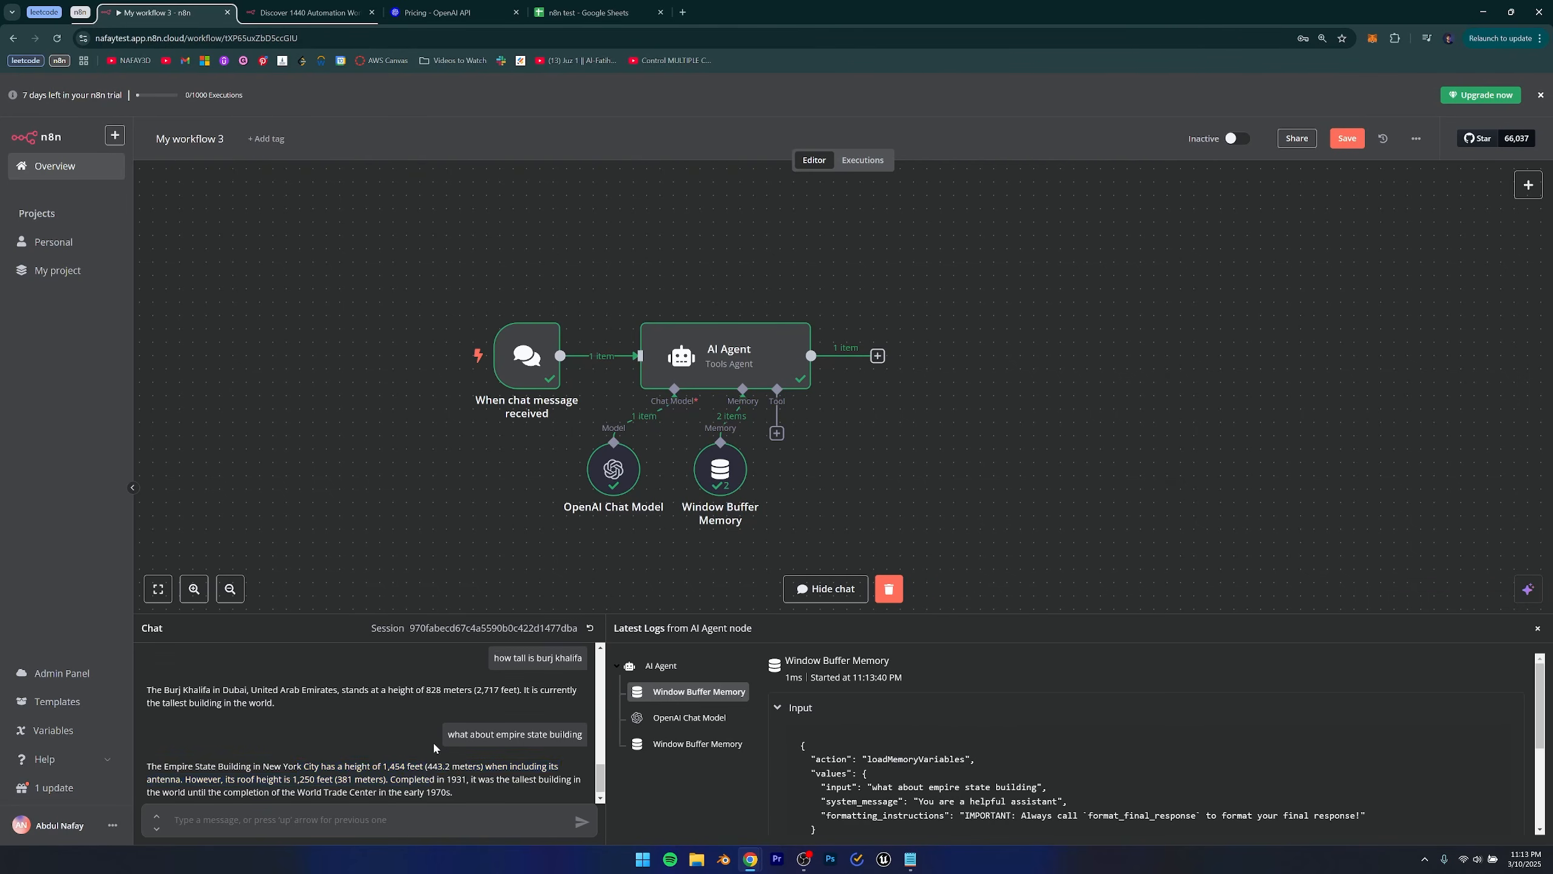
left_click_drag(486, 718, 603, 717)
left_click(598, 719)
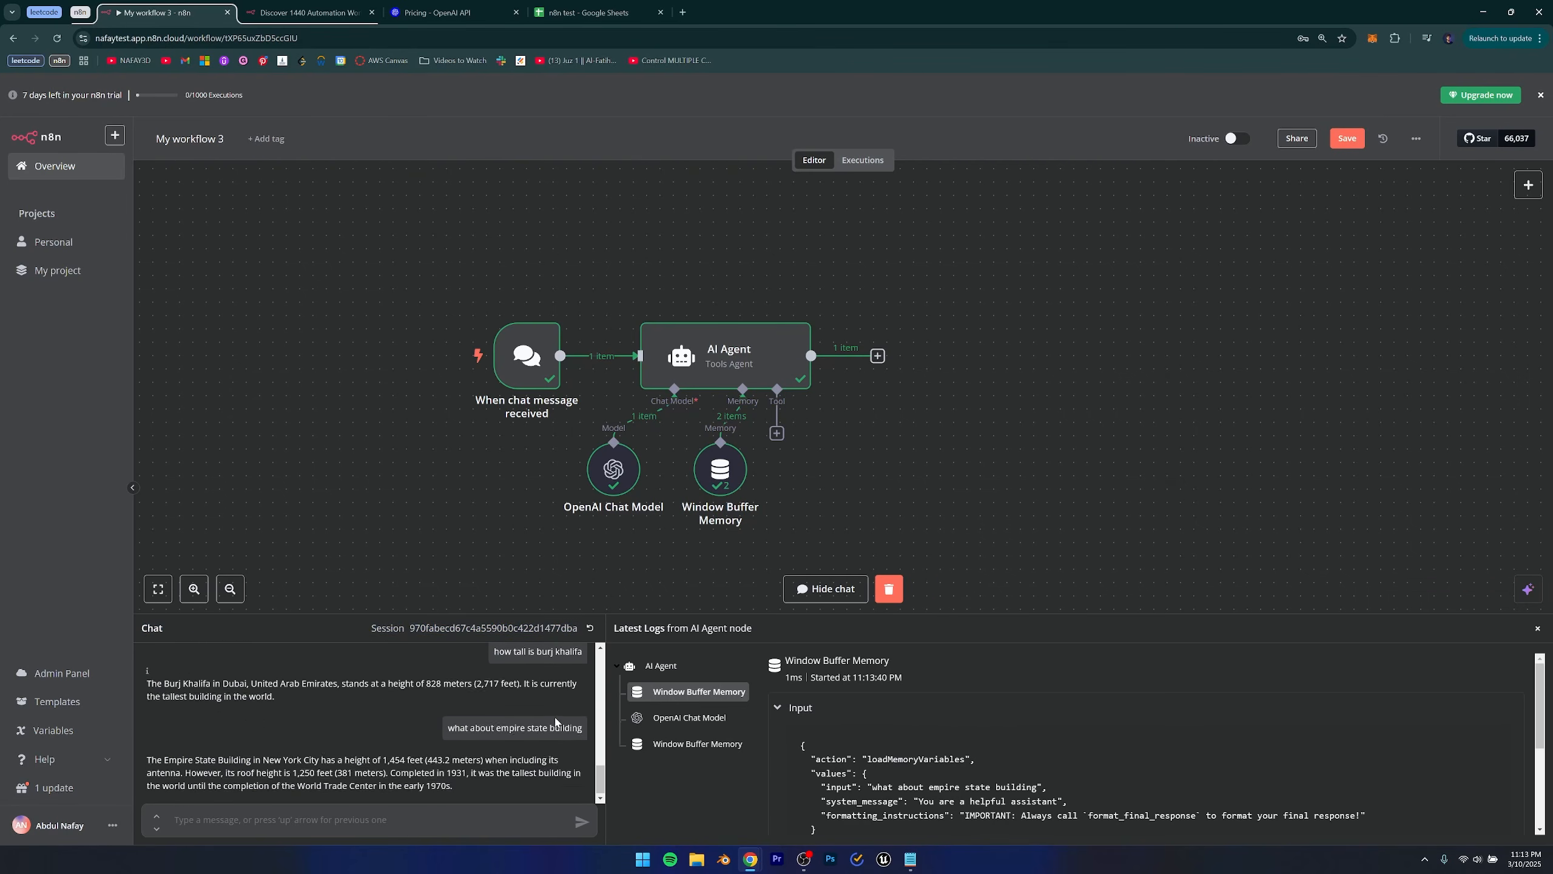
scroll(558, 721, "down", 1)
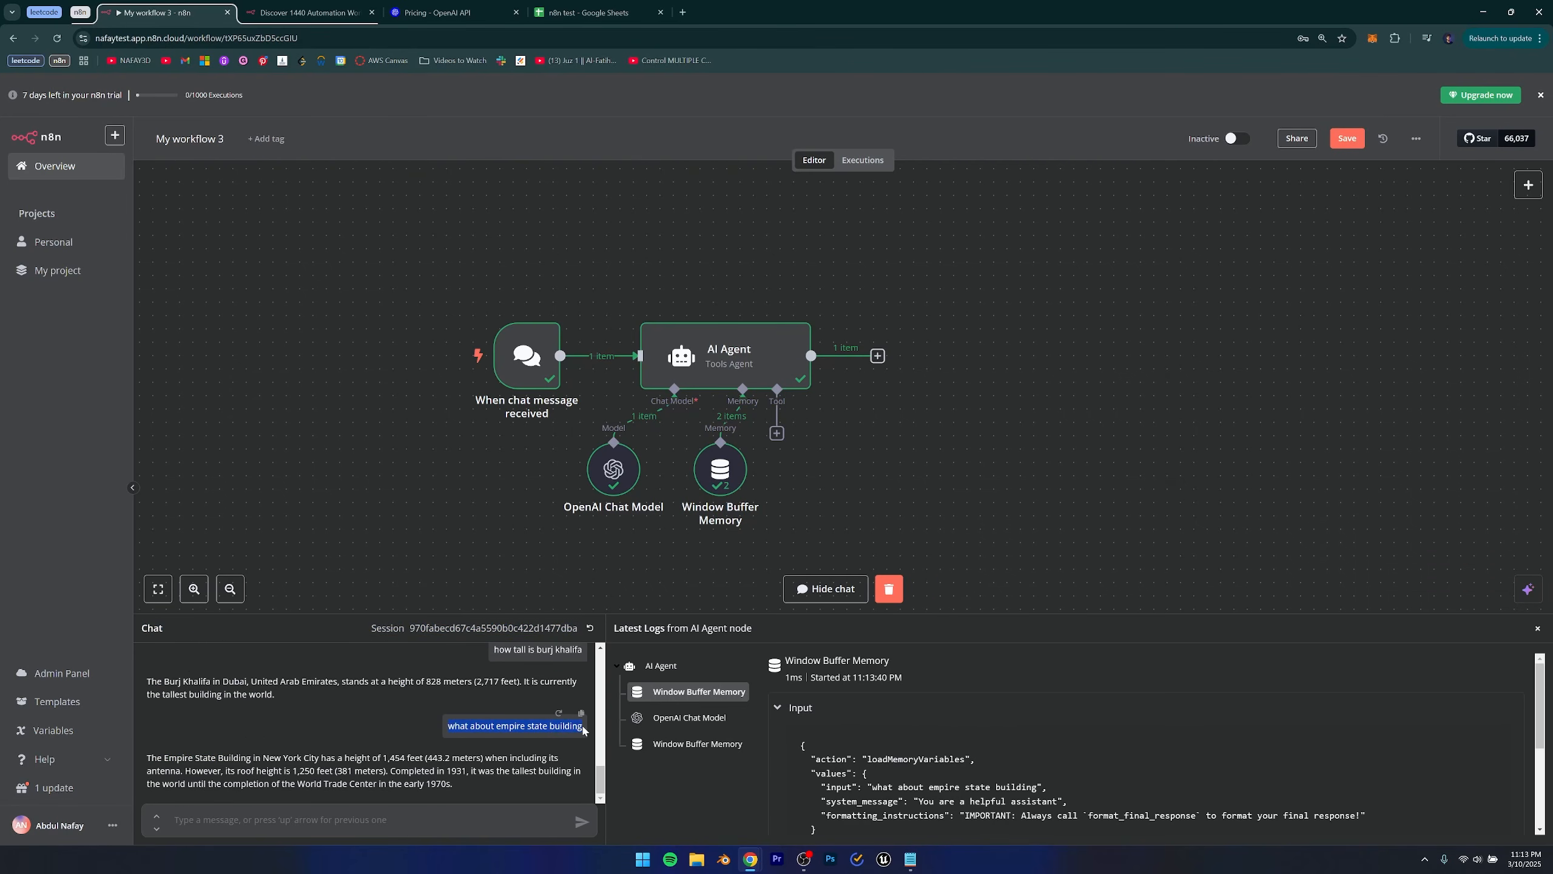
left_click(500, 727)
Browse the tools available for the AI Agent's tool input and attach the Google Sheets Tool.
left_click(777, 434)
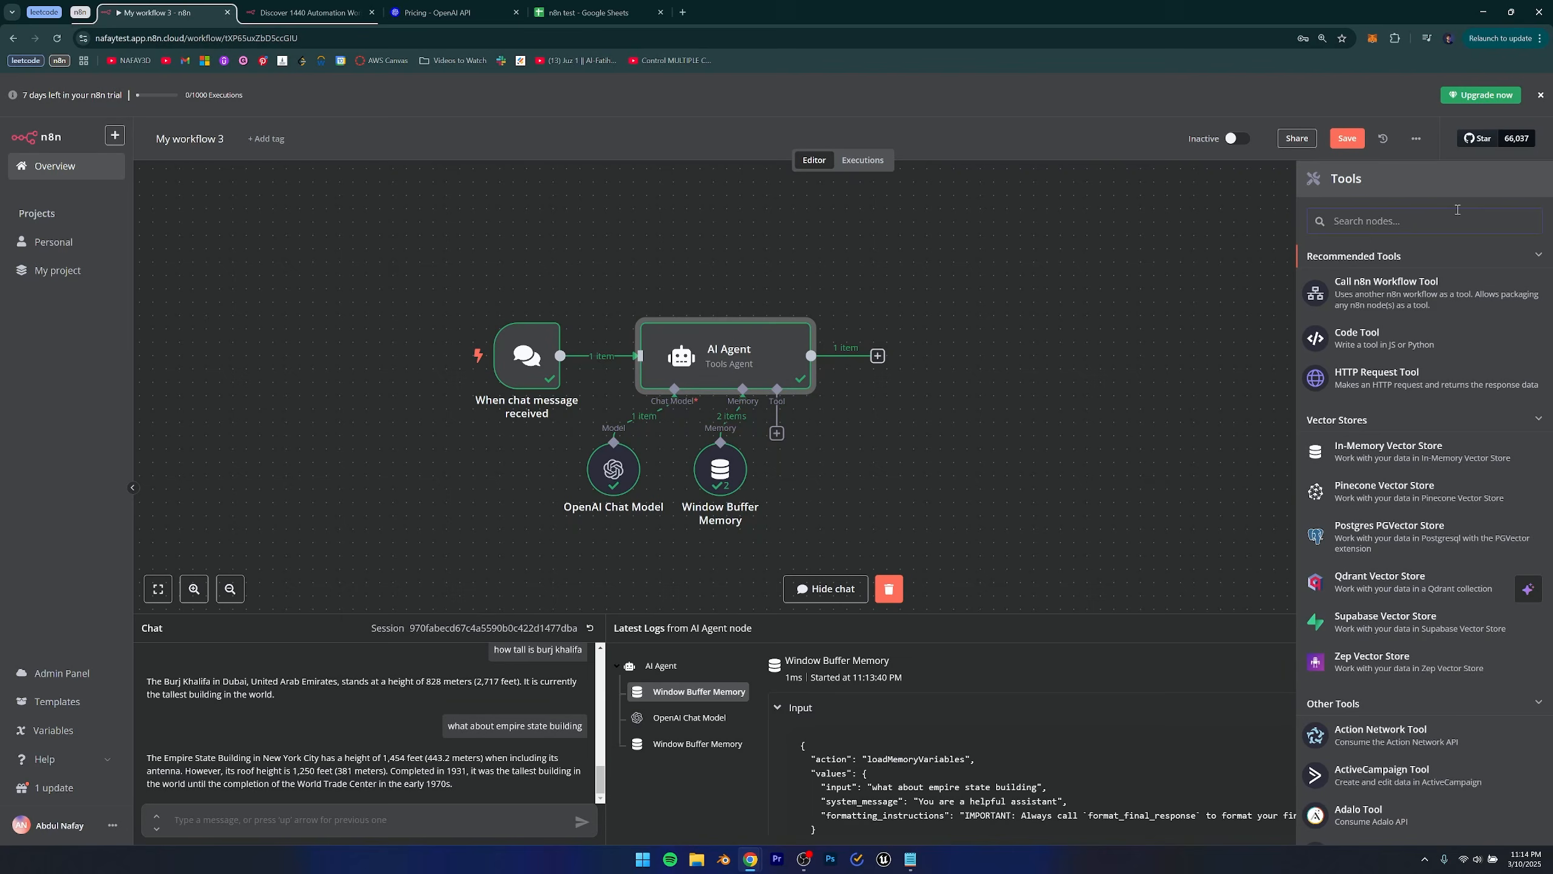
type("sheets")
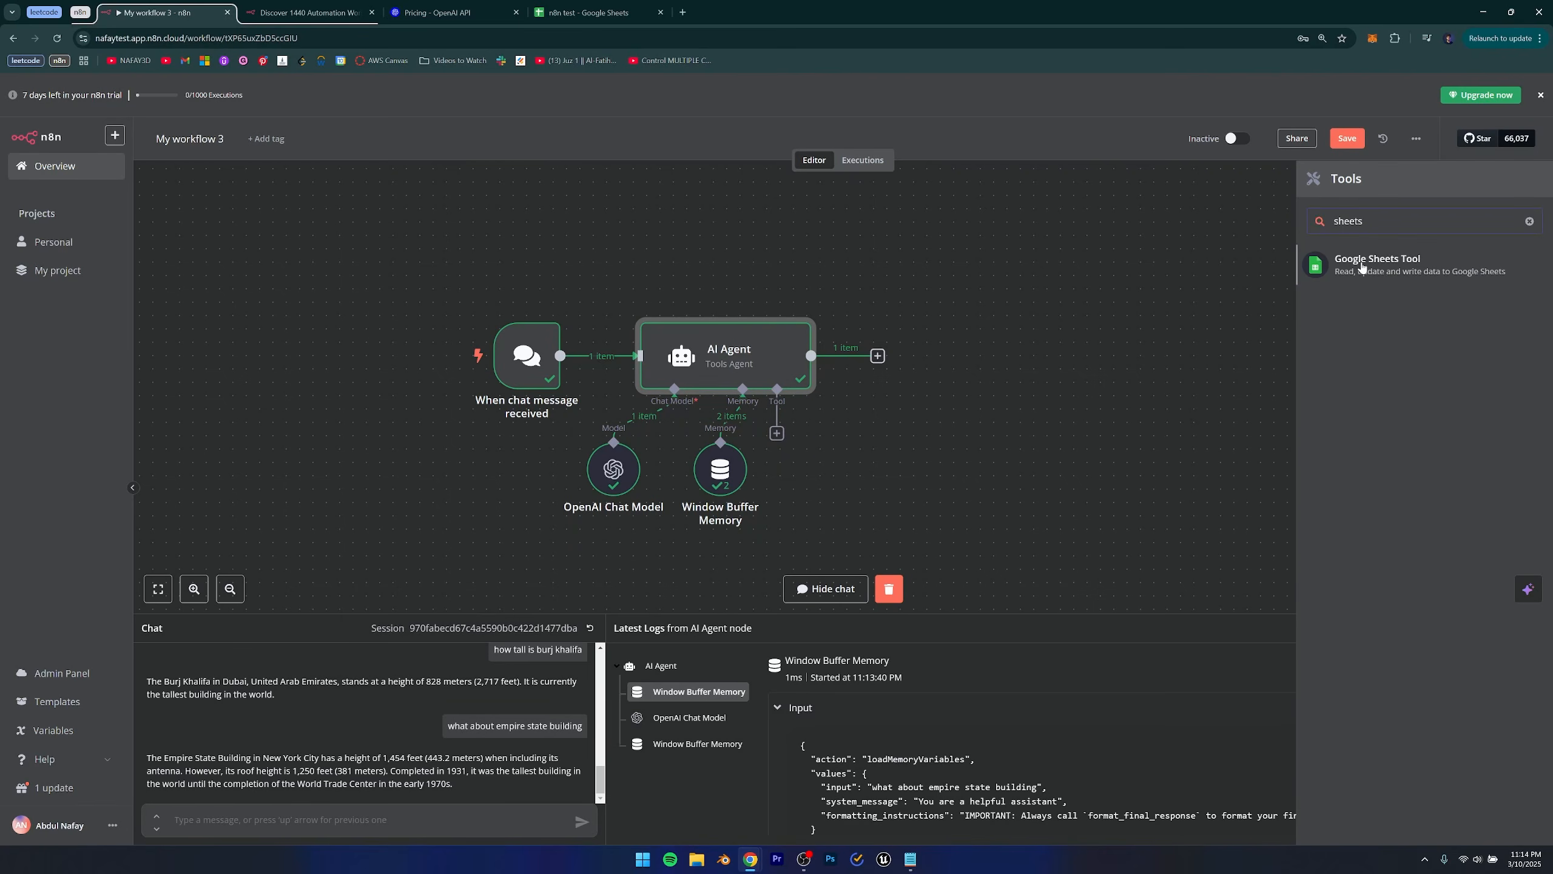
left_click(1530, 221)
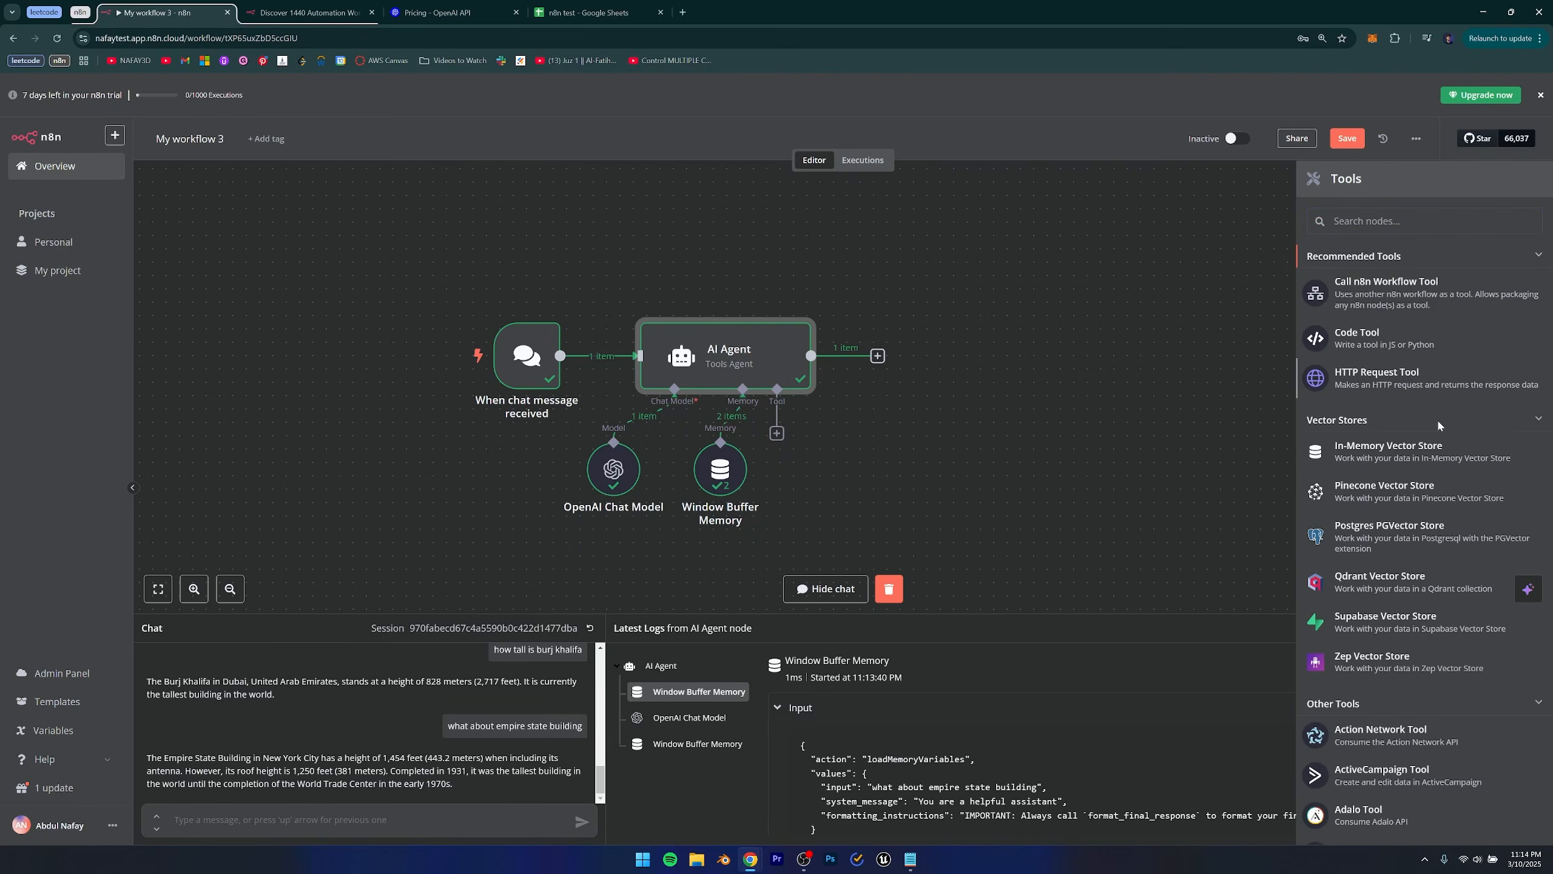
scroll(1429, 487, "down", 5)
scroll(1424, 495, "down", 20)
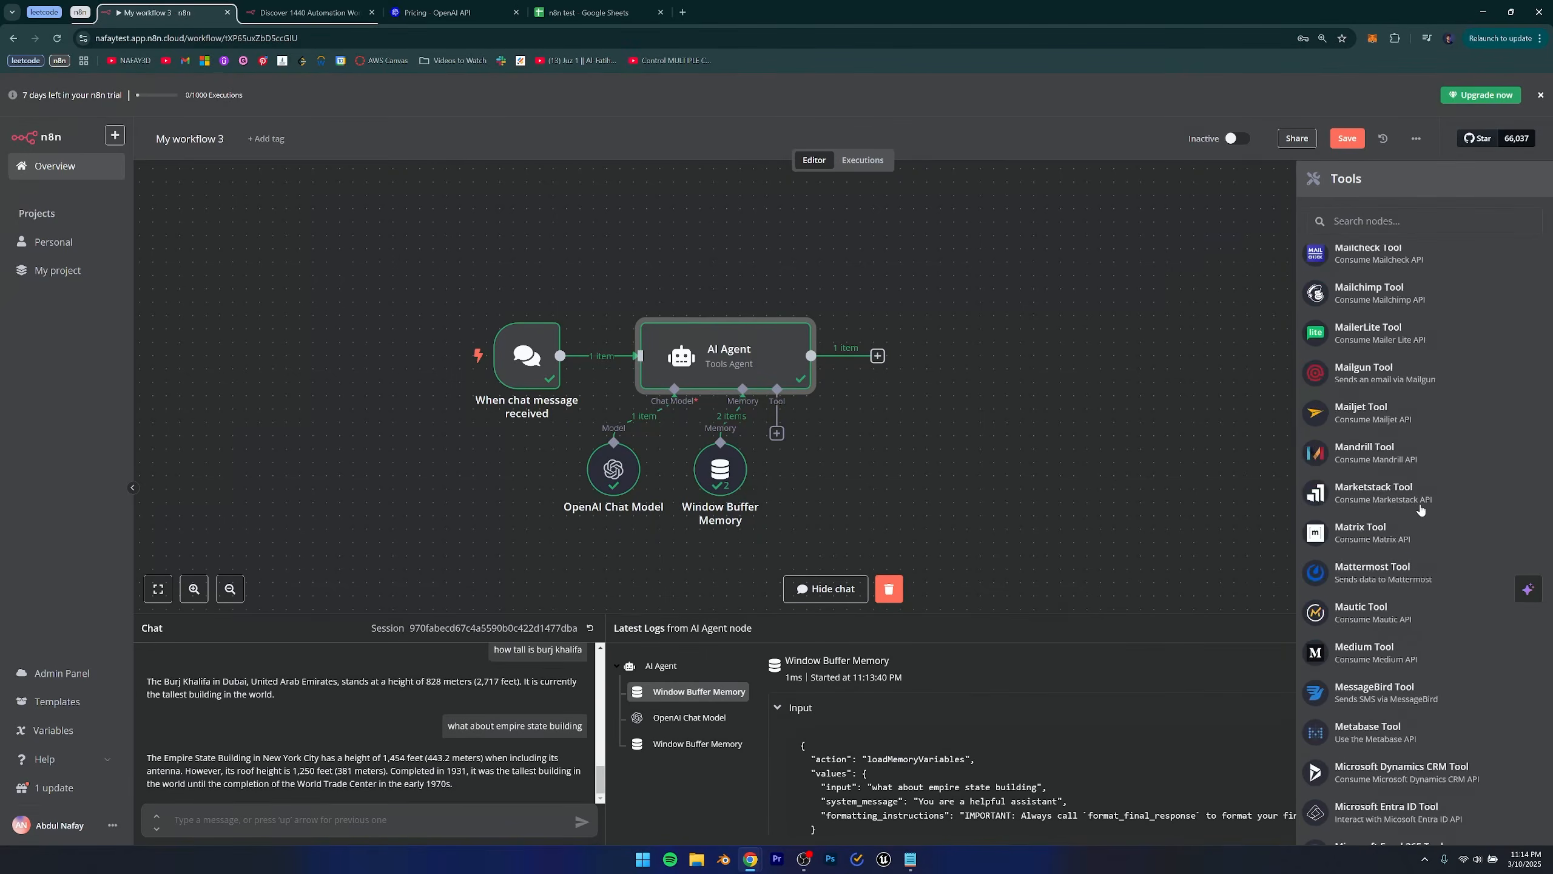
scroll(1417, 509, "up", 20)
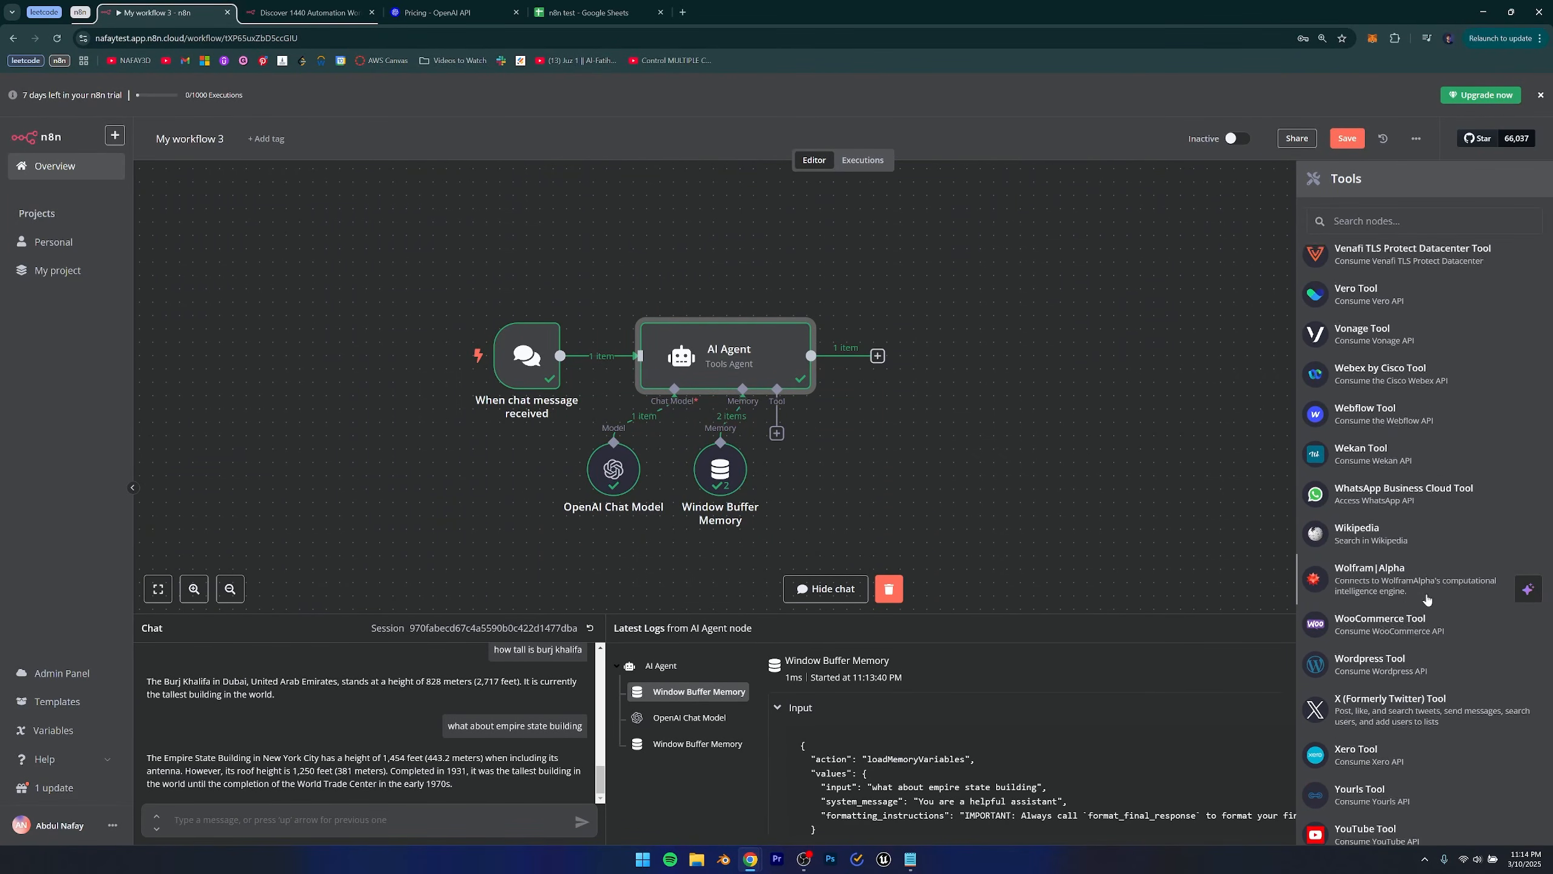
scroll(1420, 577, "up", 20)
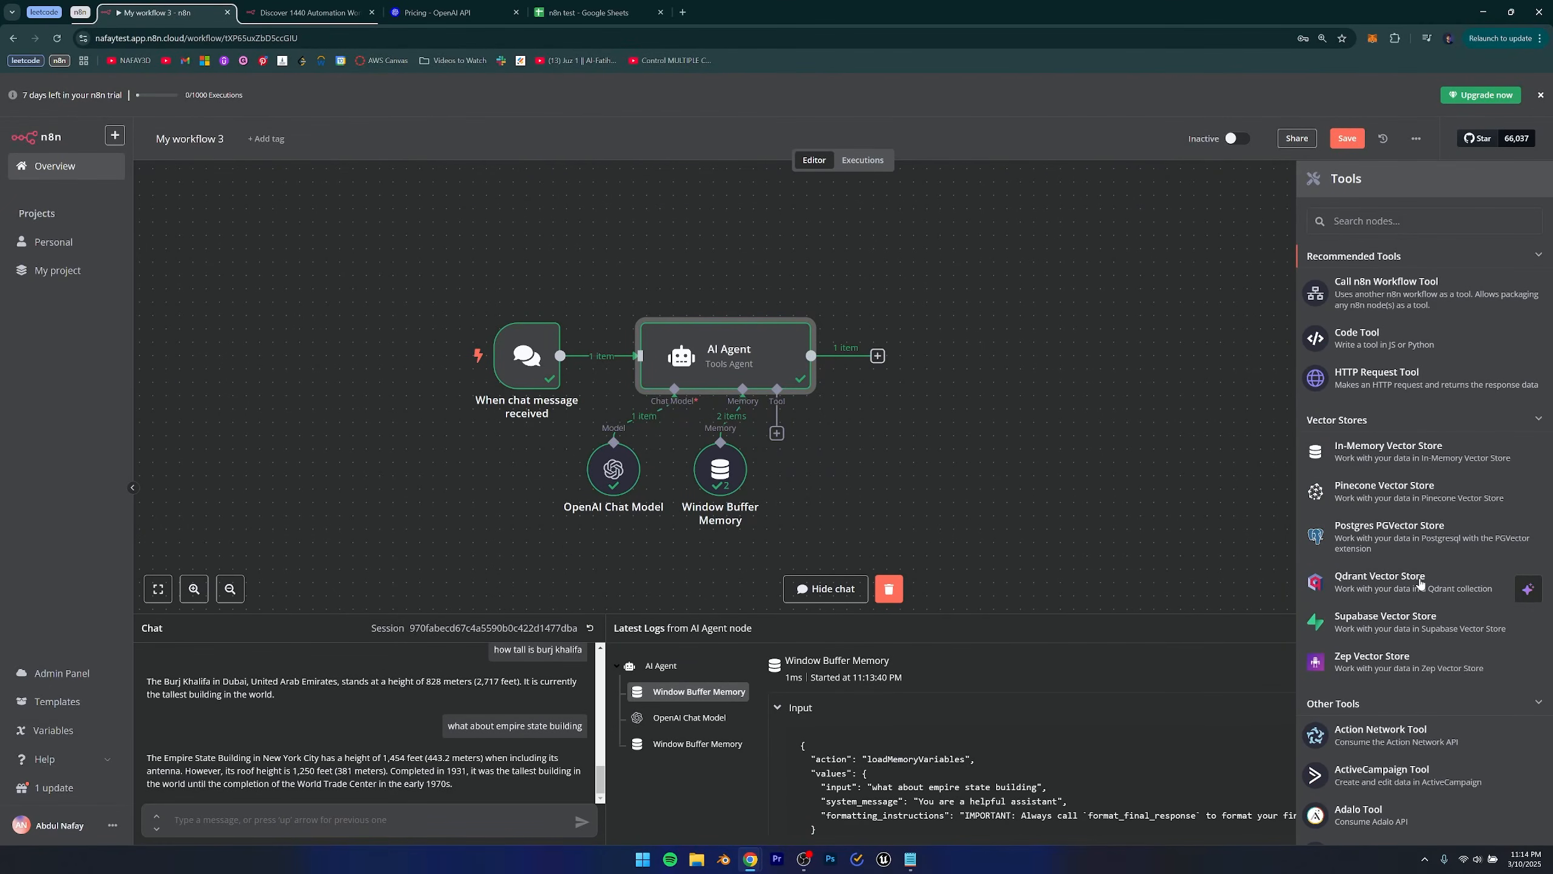
left_click(1368, 218)
type("sheets")
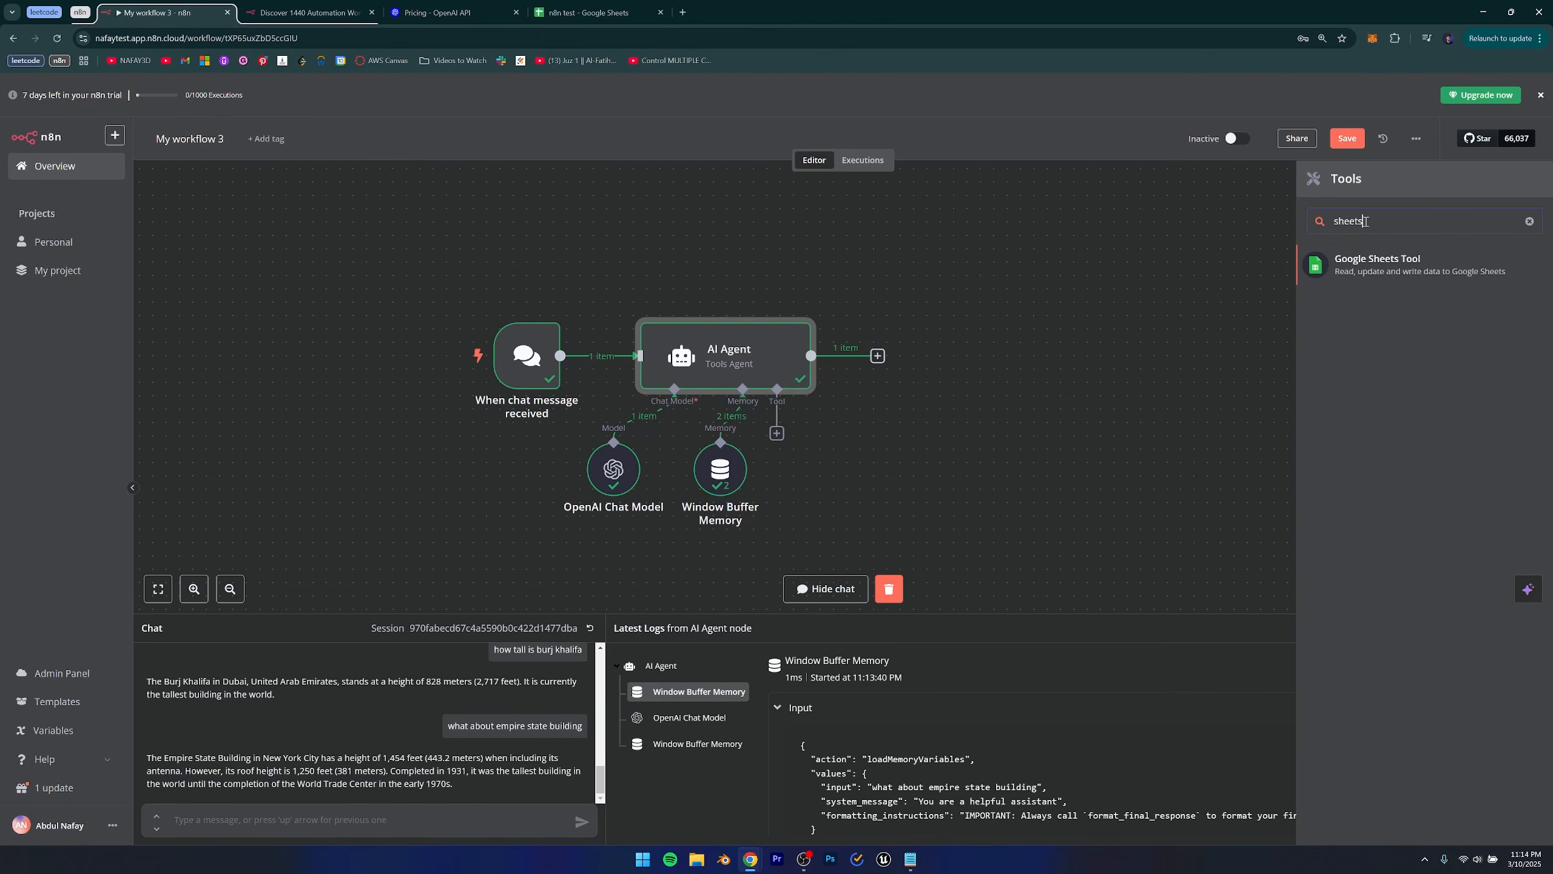
left_click(1376, 265)
left_click(740, 177)
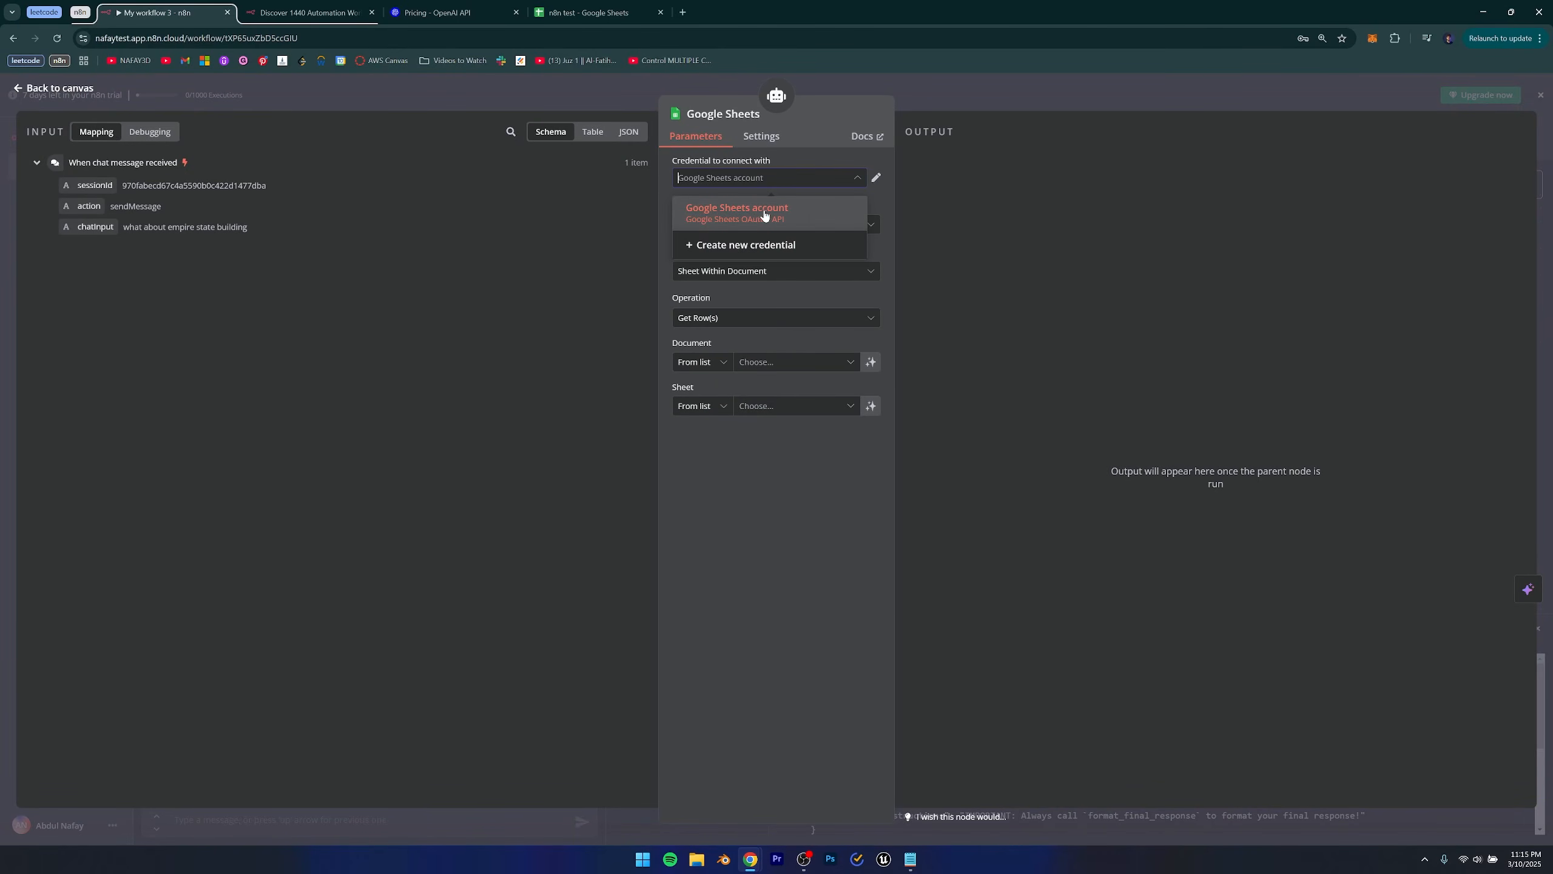
left_click(735, 250)
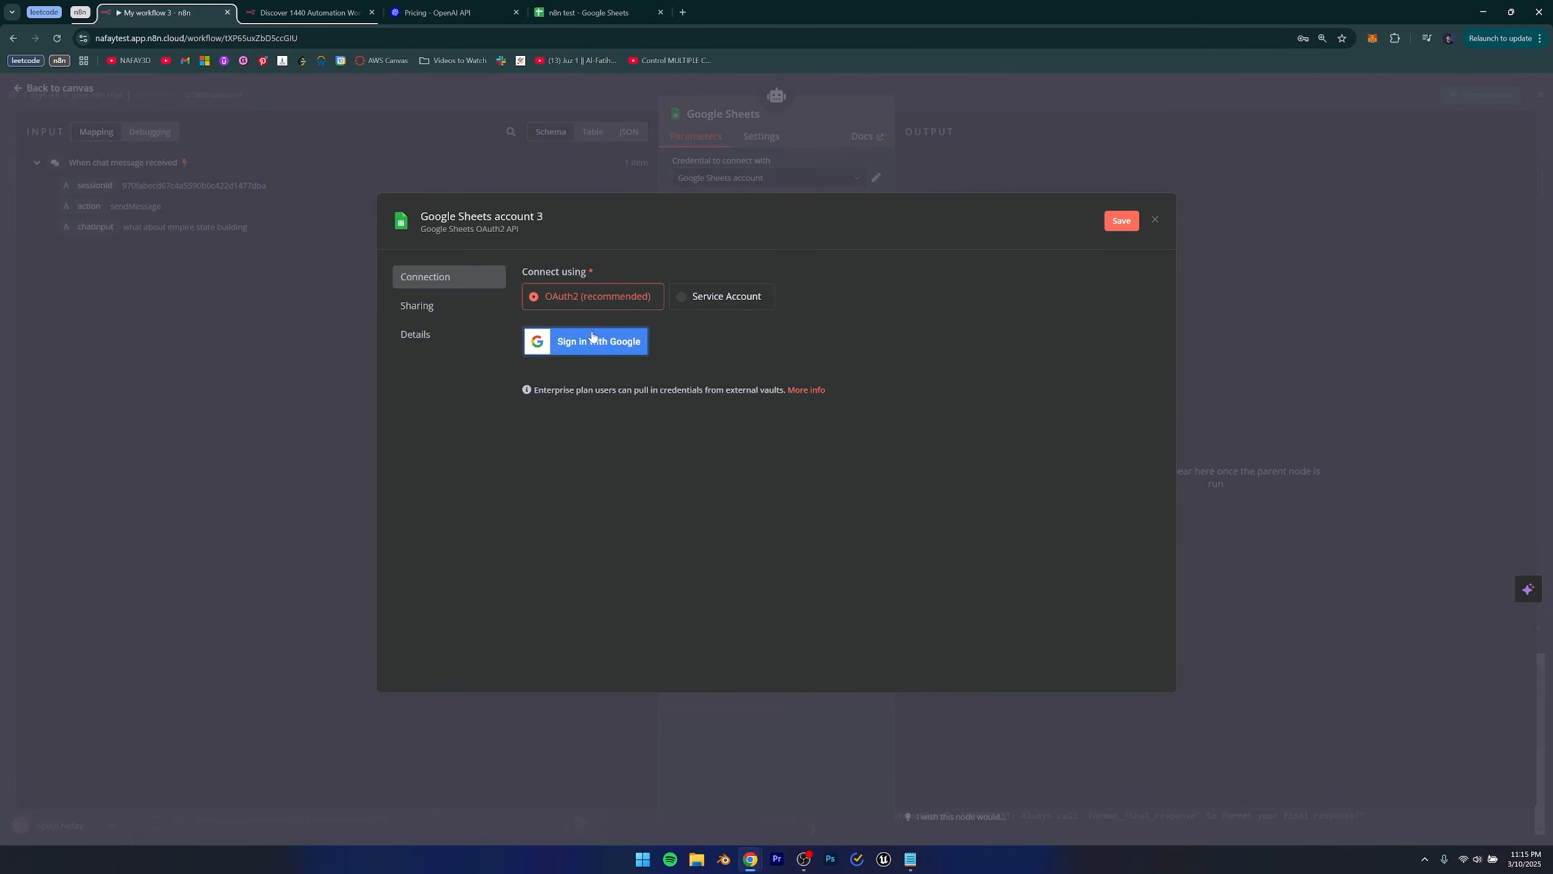
left_click(1154, 222)
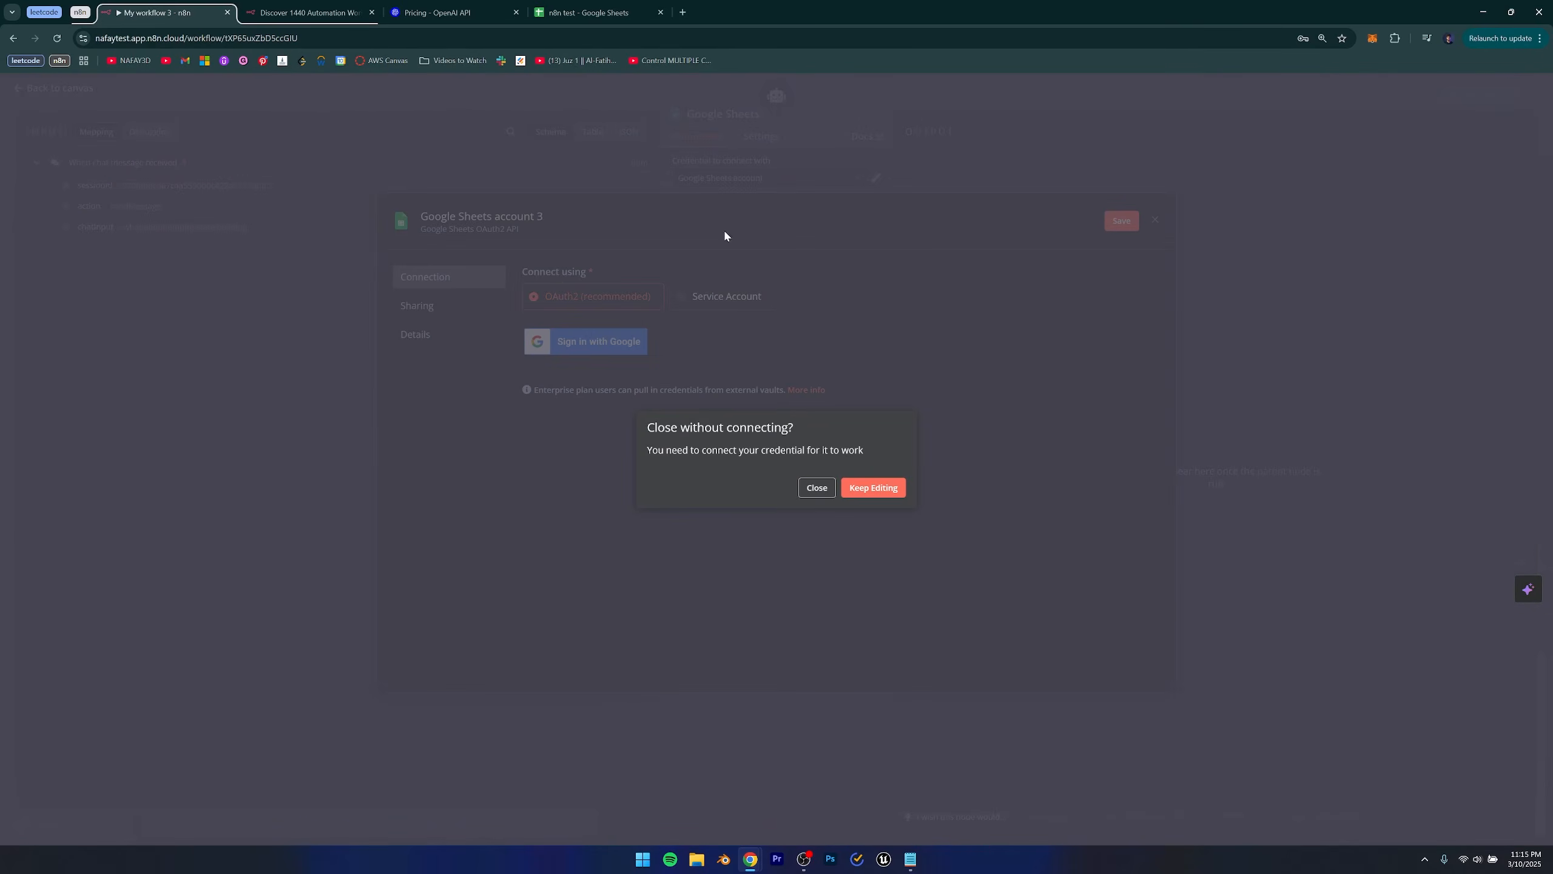
left_click(817, 488)
left_click(730, 178)
left_click(793, 159)
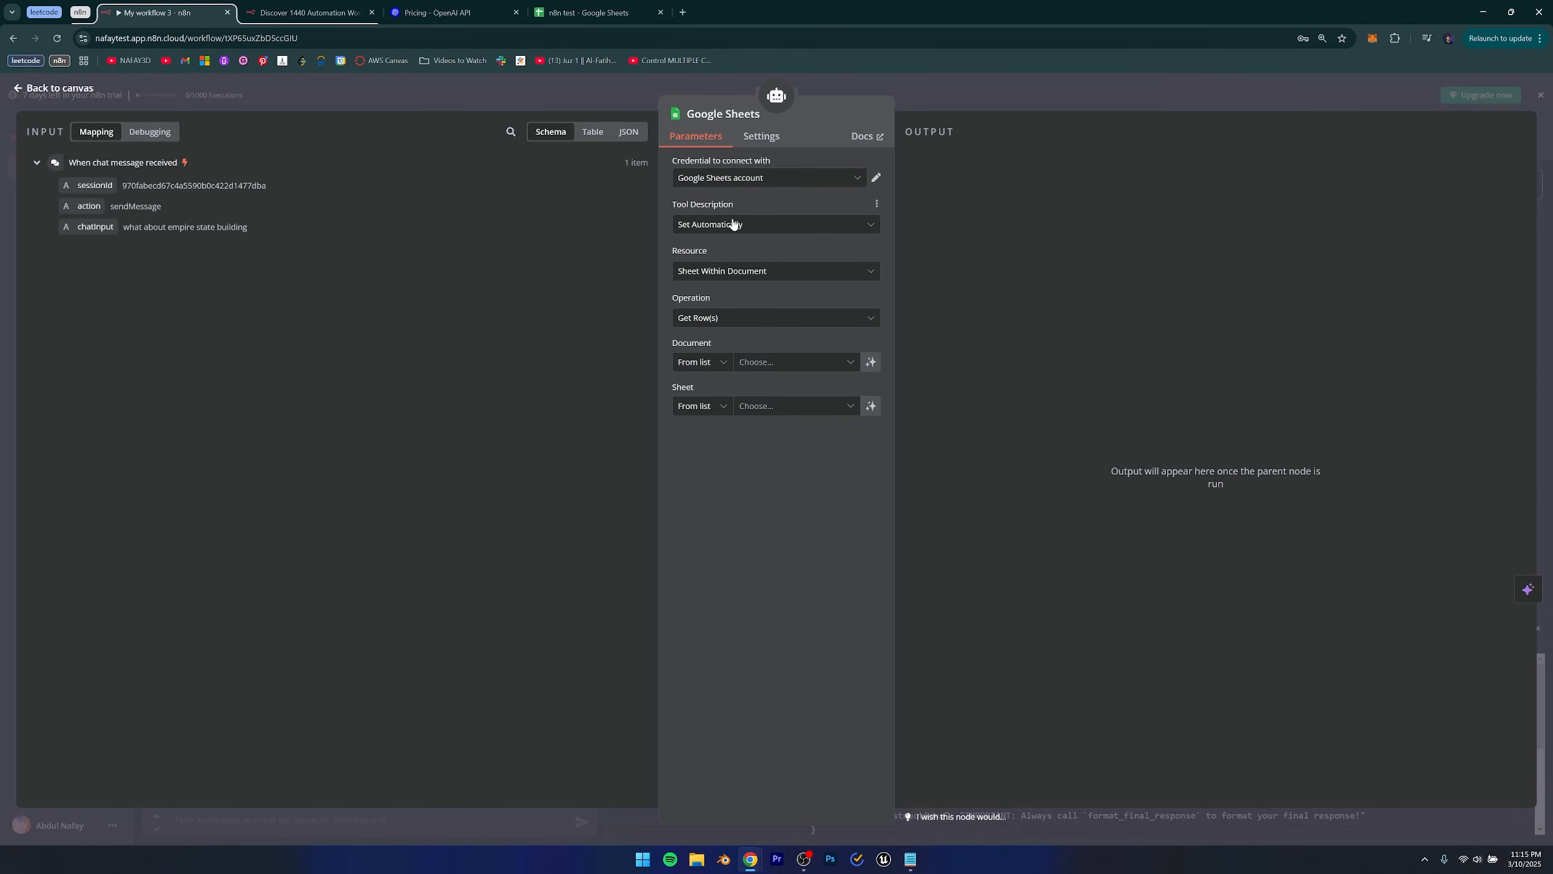
Switch to Google Sheets and examine the Item Name and Quantity in Stock columns of the n8n test spreadsheet.
left_click(597, 7)
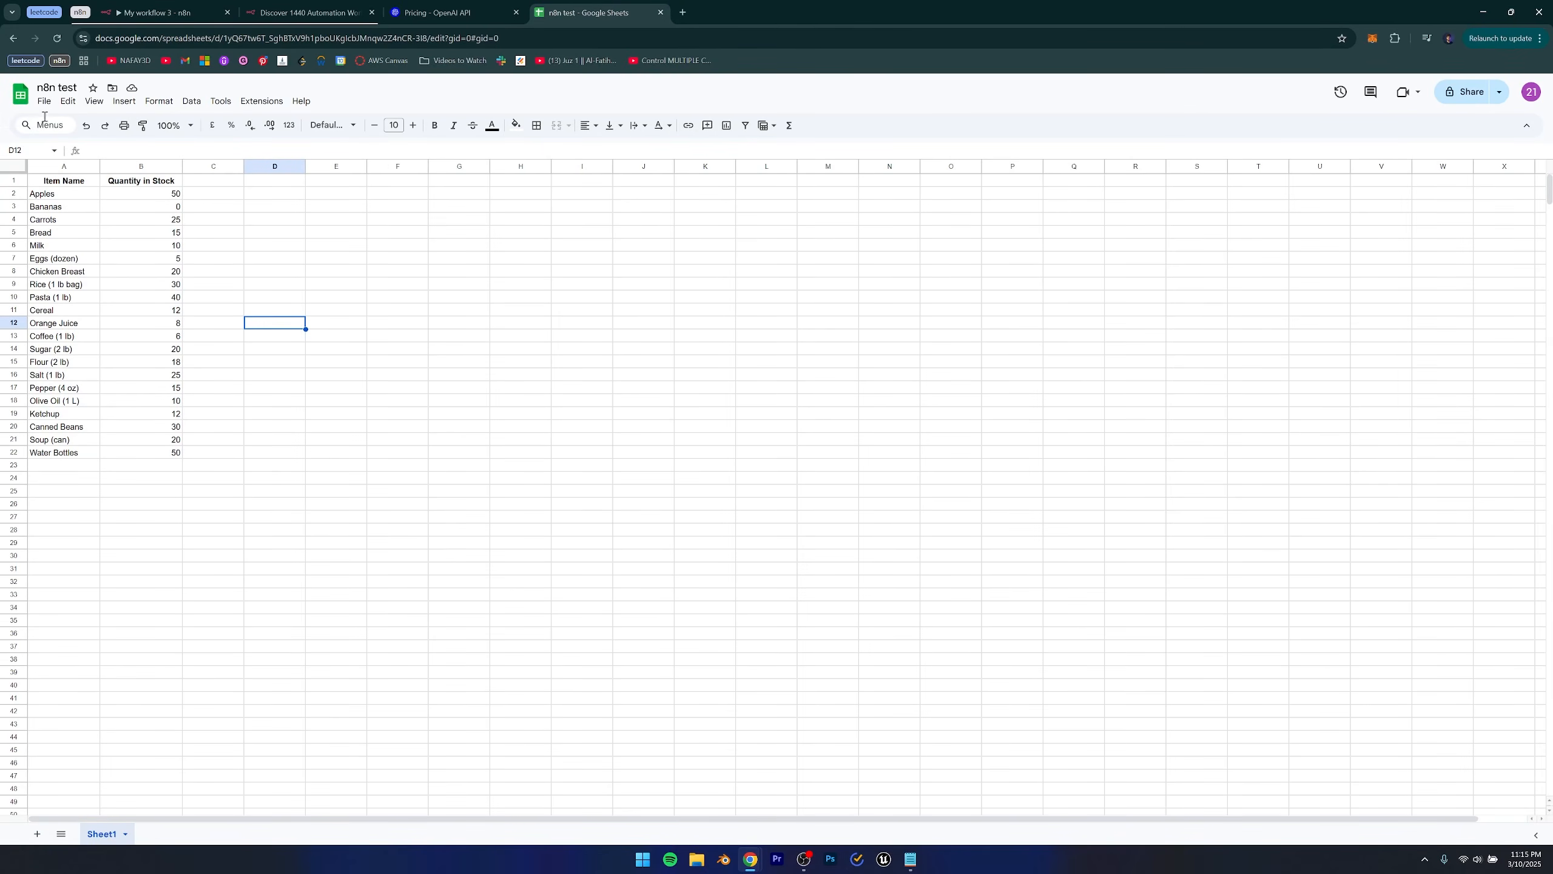
left_click_drag(64, 180, 166, 453)
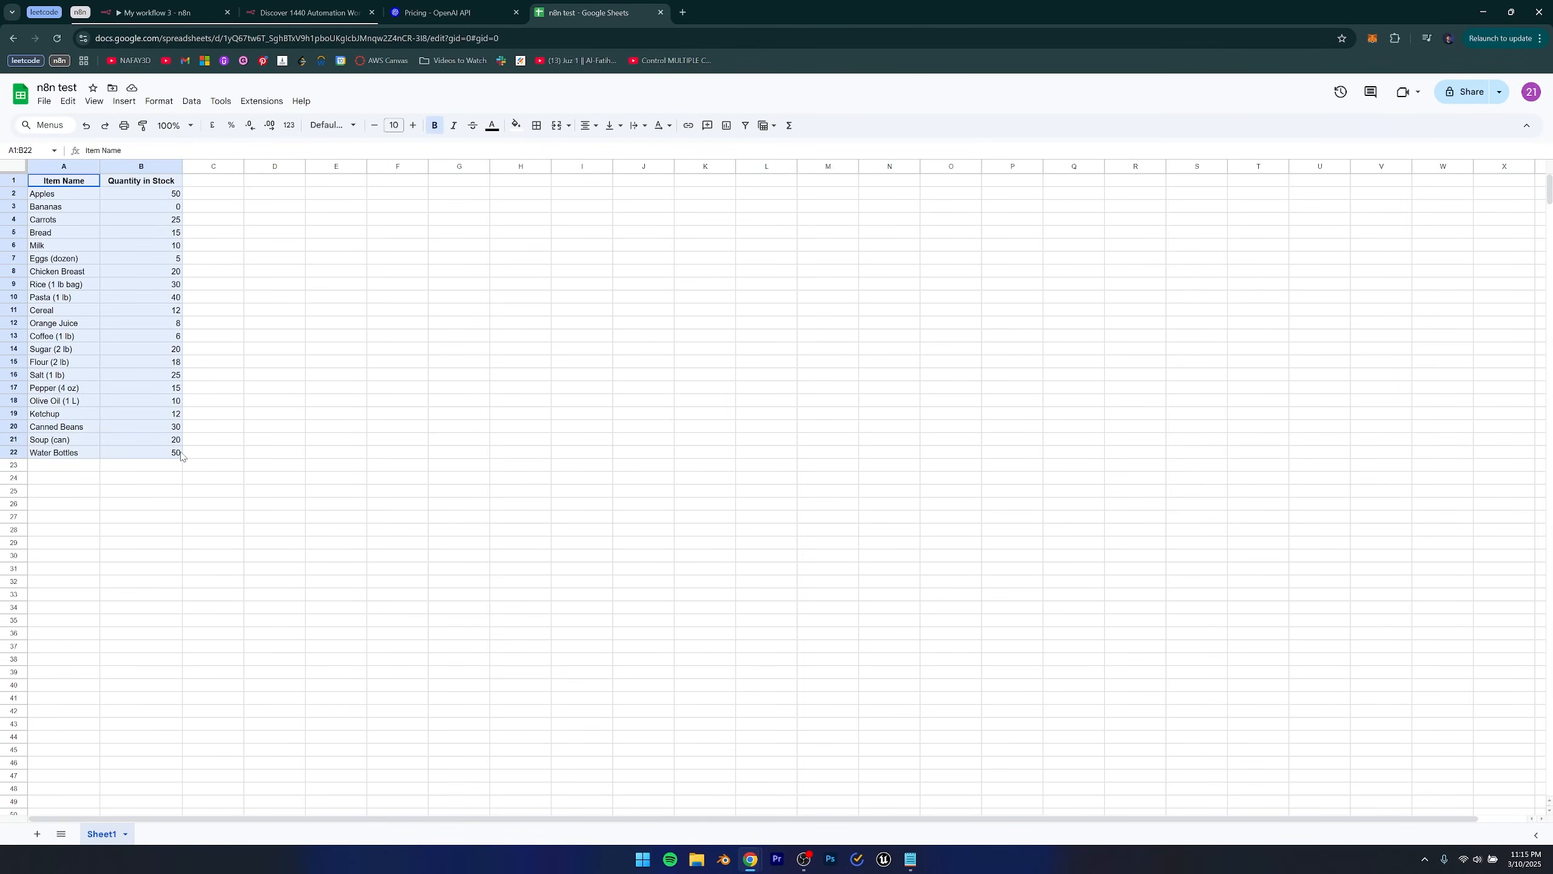
left_click(166, 469)
left_click_drag(45, 181, 151, 458)
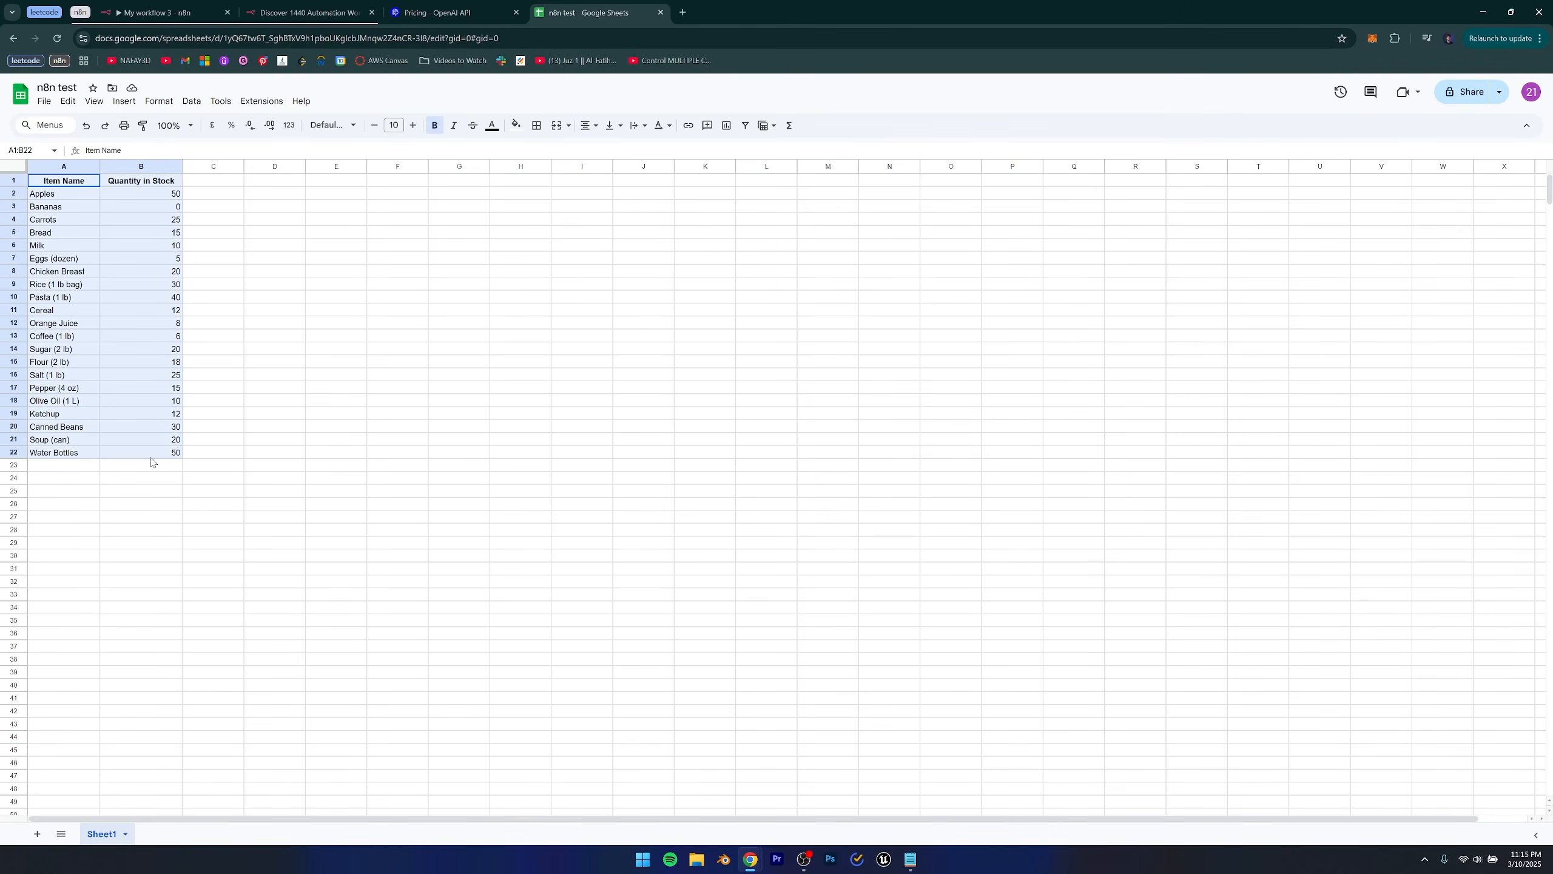
left_click(92, 232)
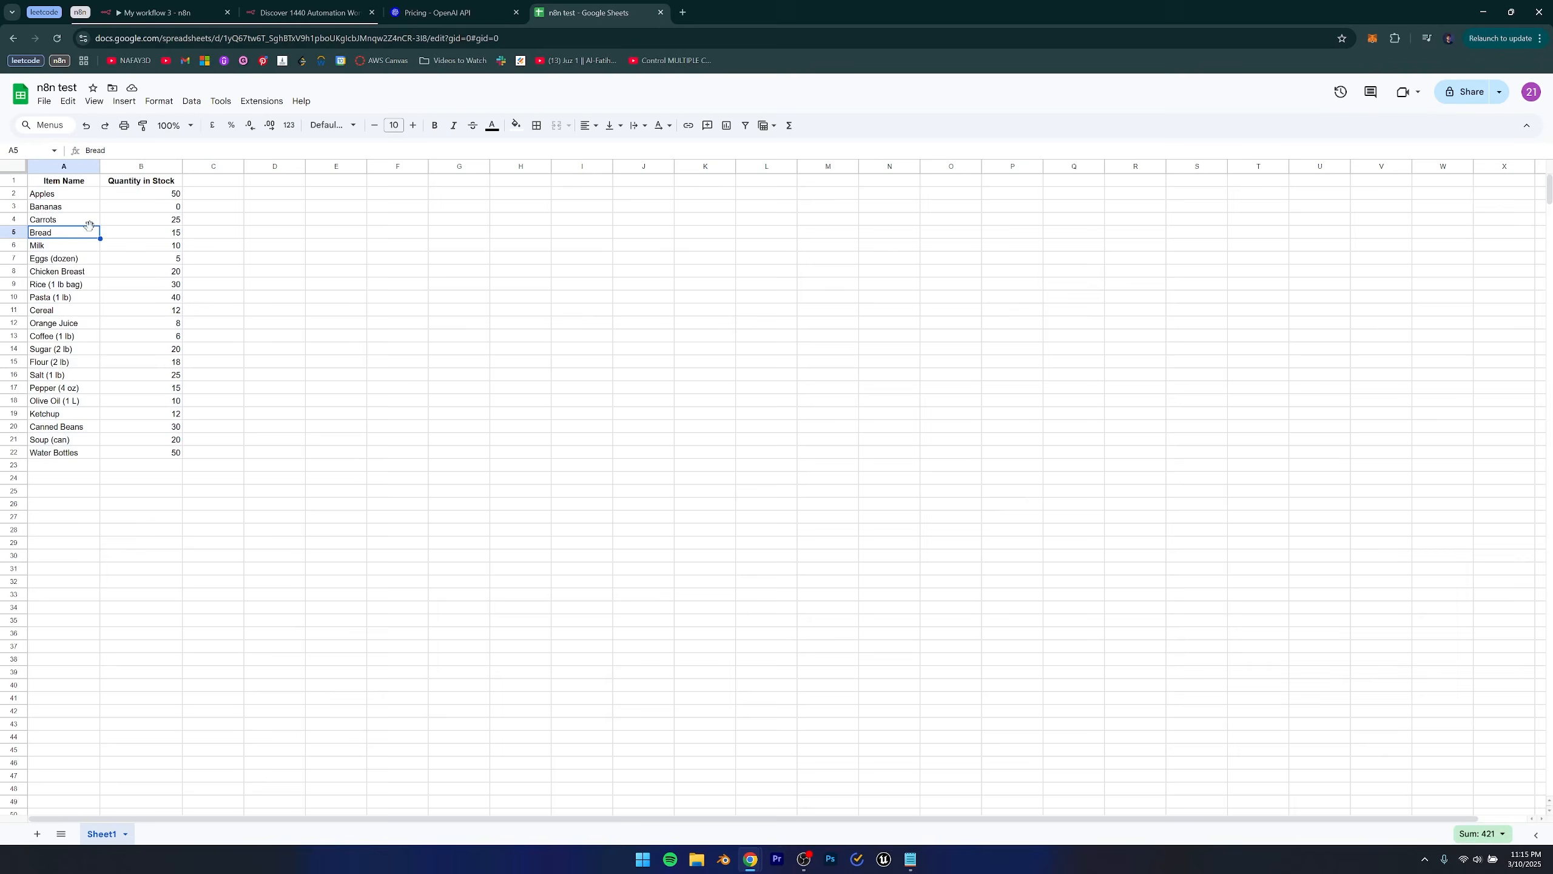
left_click(21, 99)
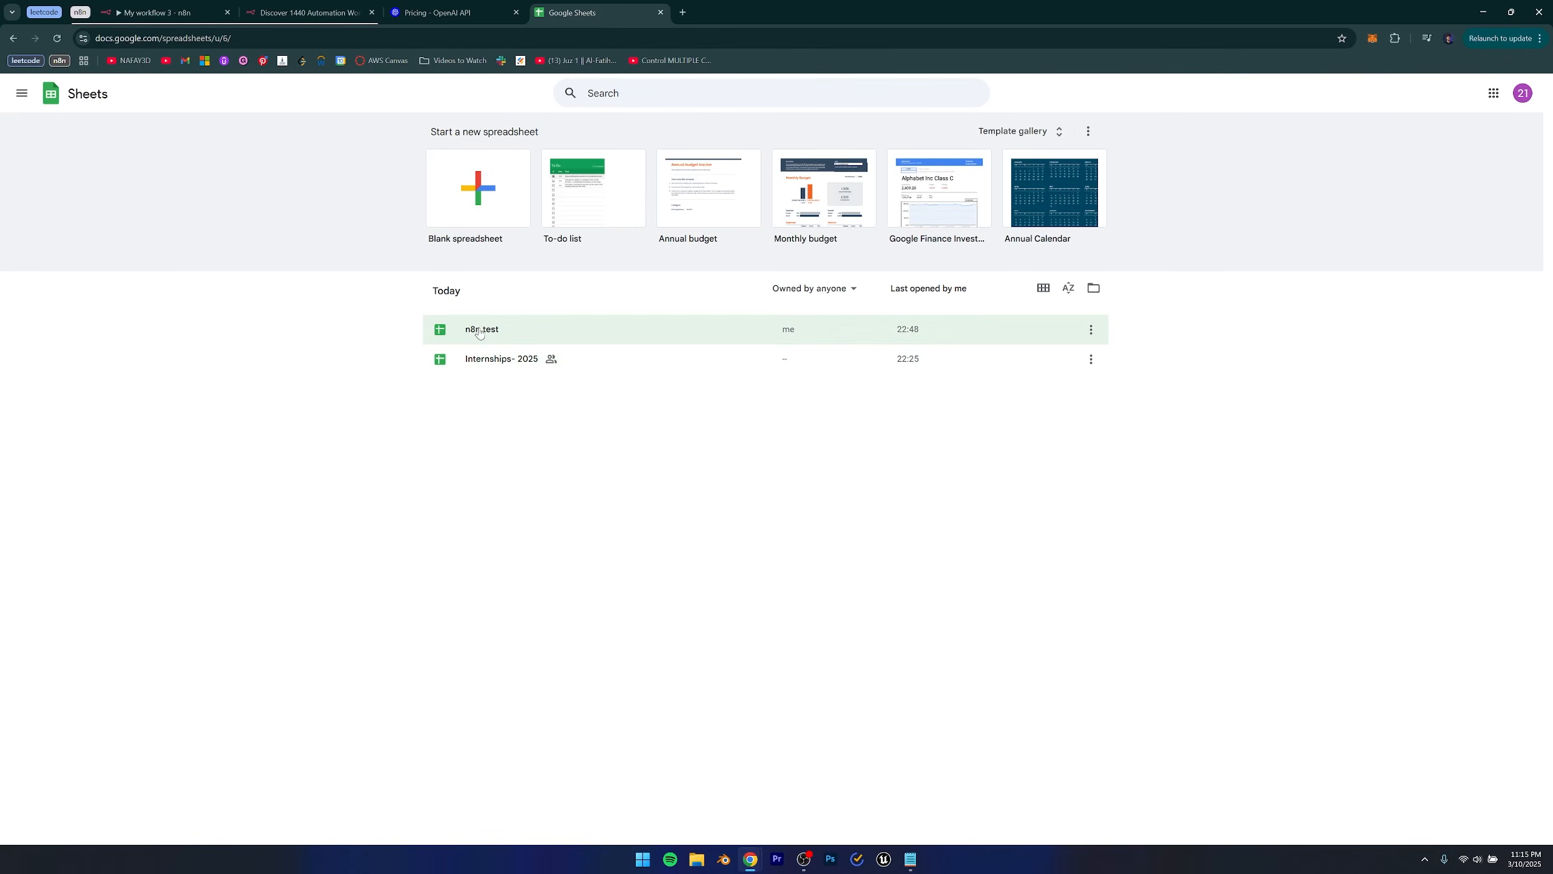
left_click(477, 335)
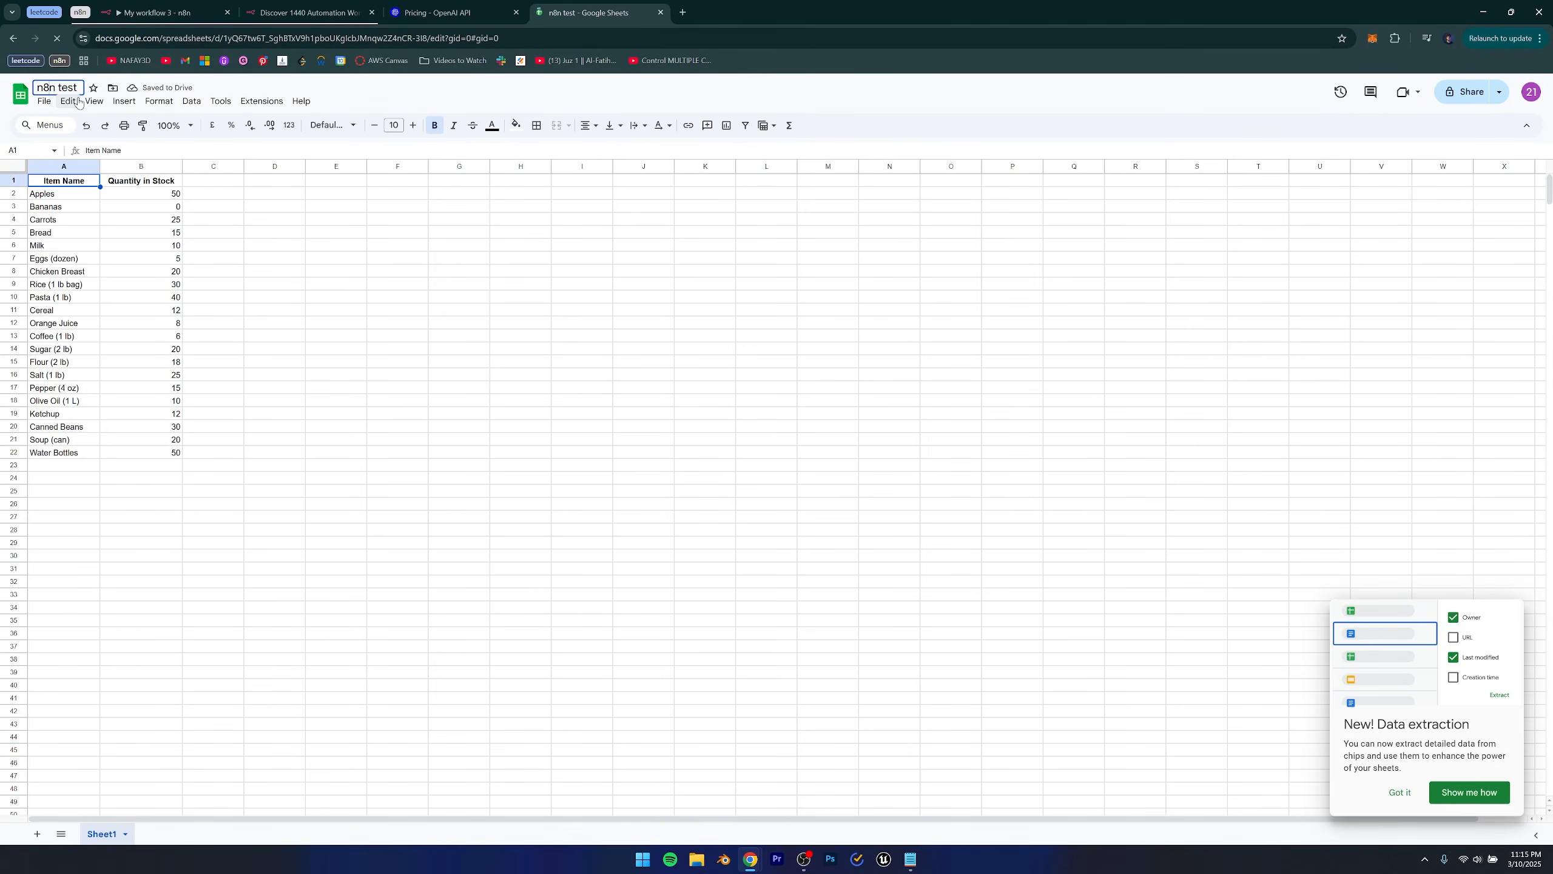
left_click(239, 273)
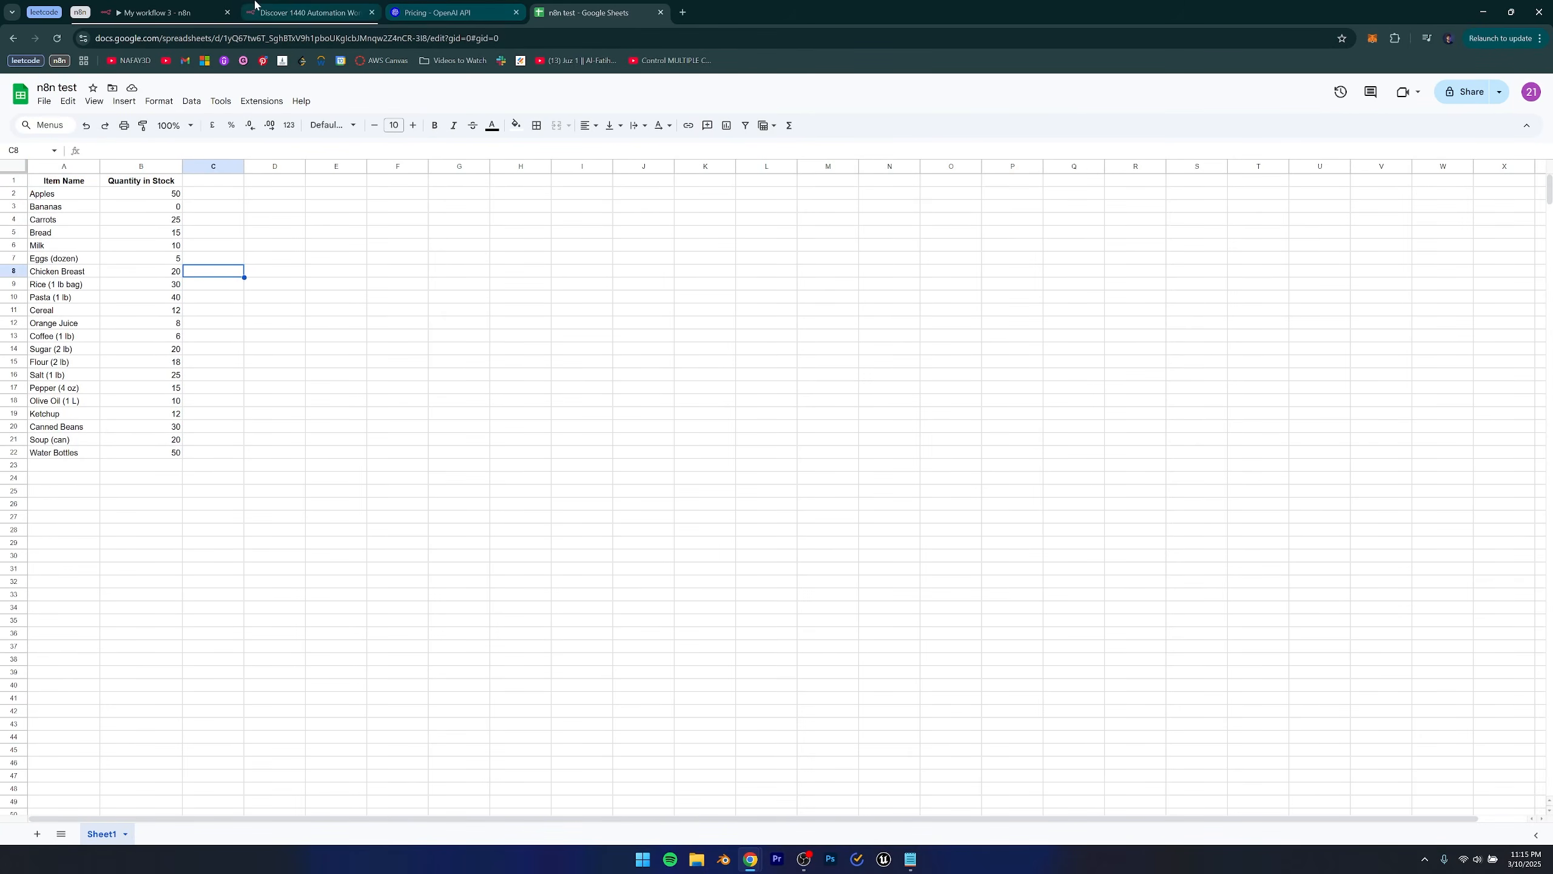
Switch back to the n8n workflow and choose Get Row(s) as the Google Sheets tool's operation.
left_click(156, 12)
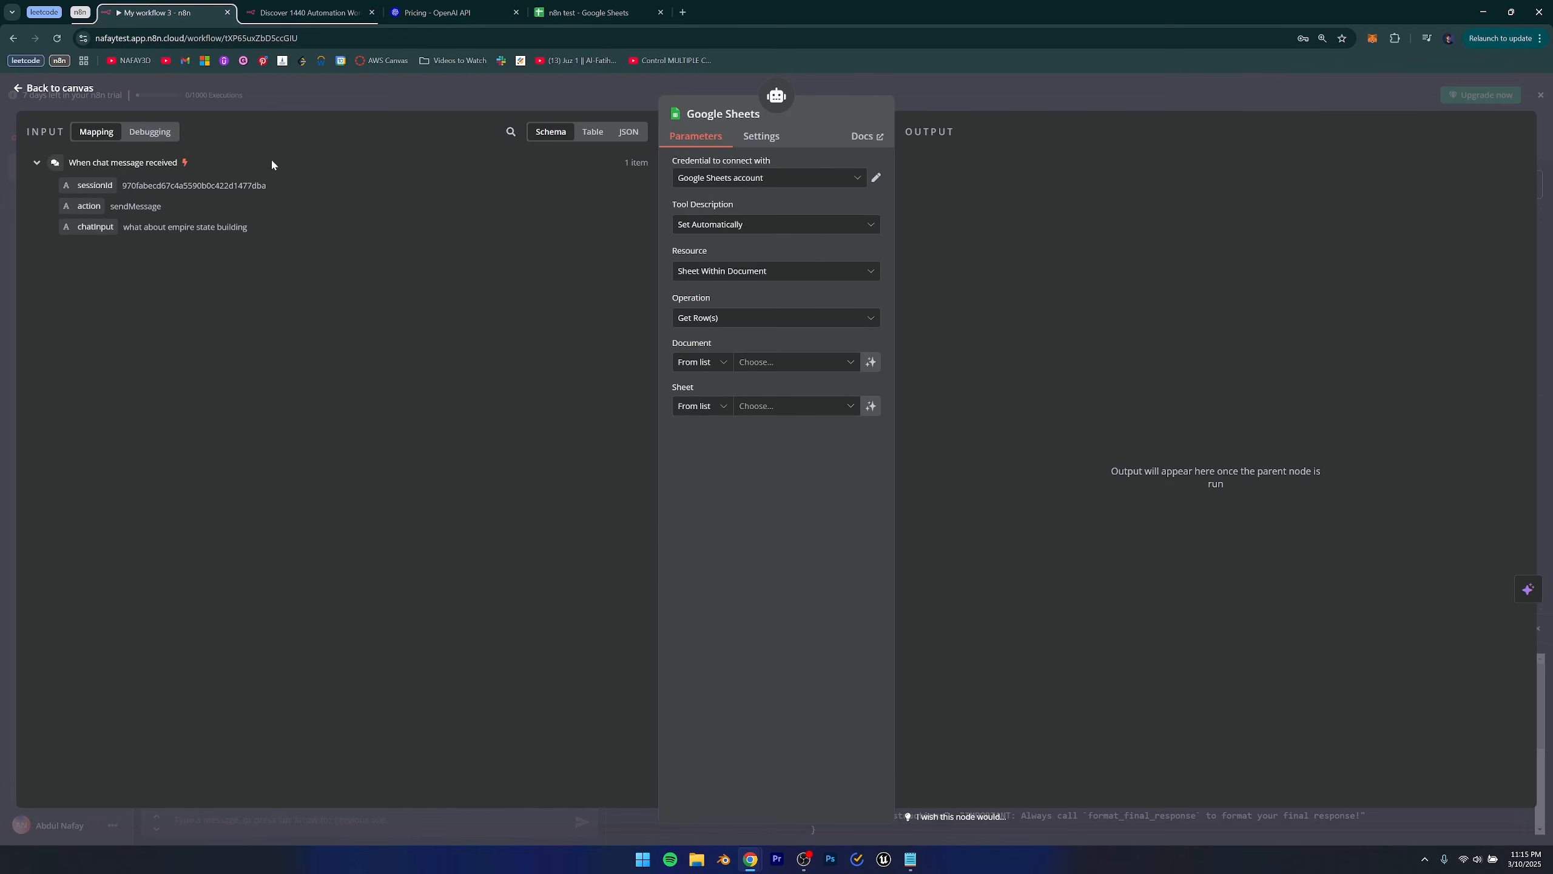
left_click(722, 318)
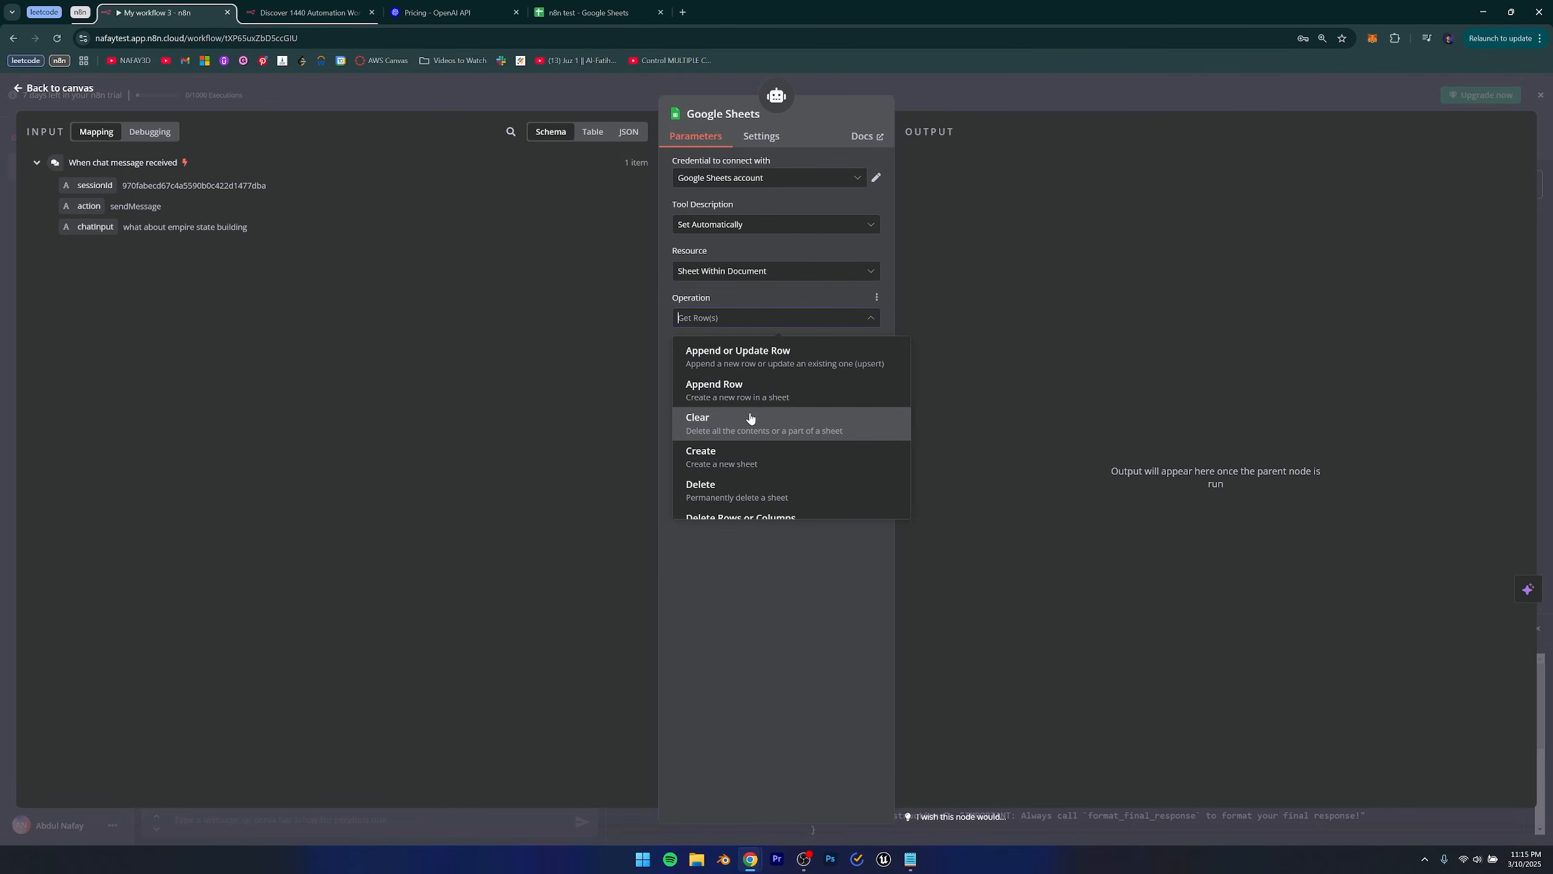
scroll(740, 422, "down", 2)
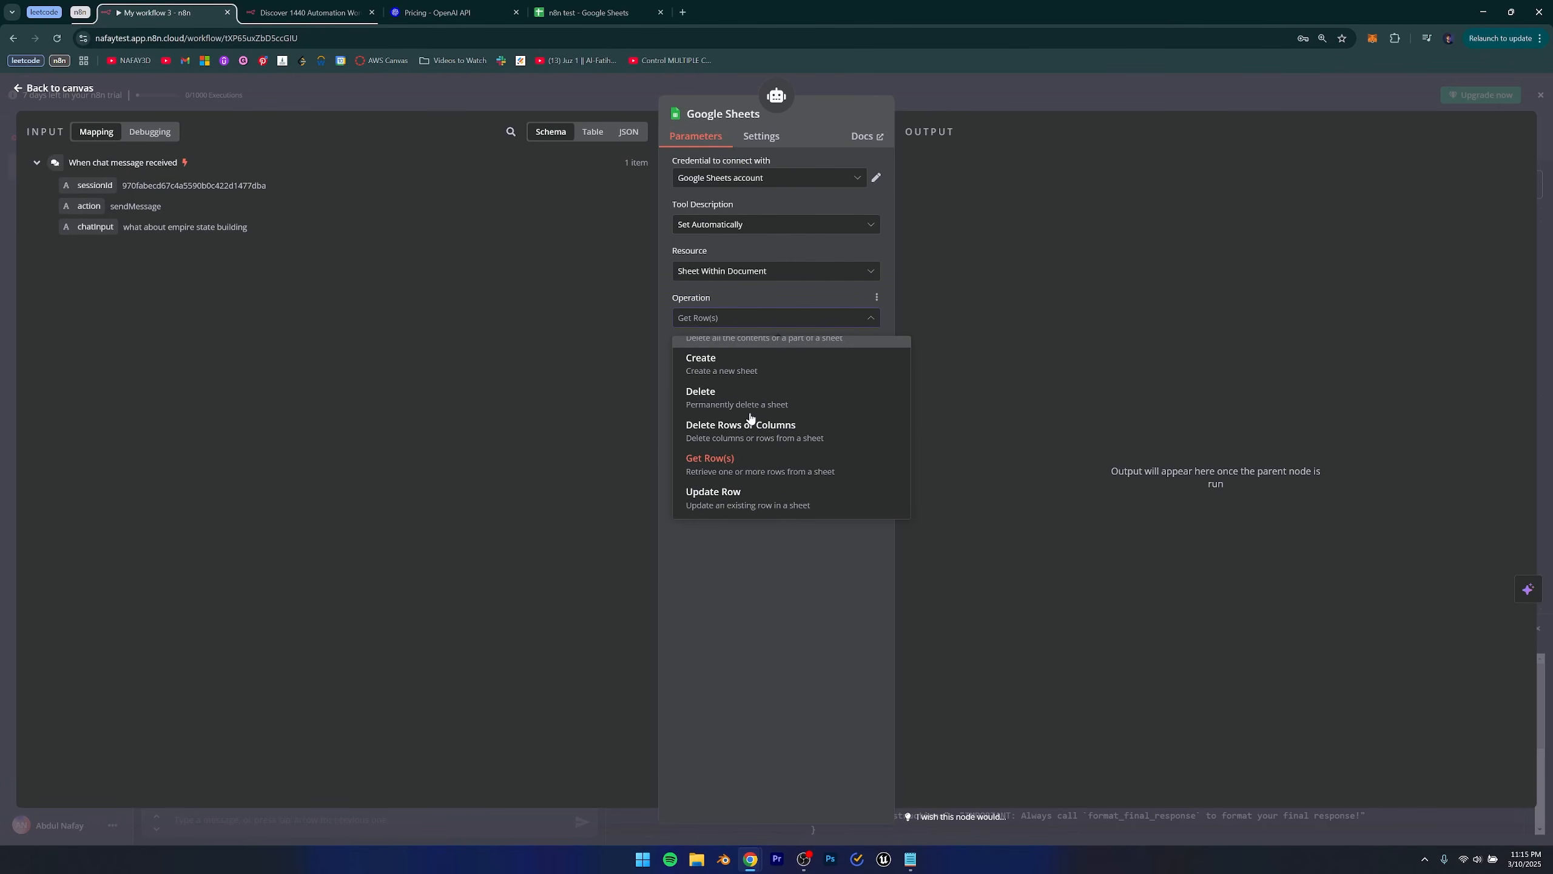
left_click(725, 468)
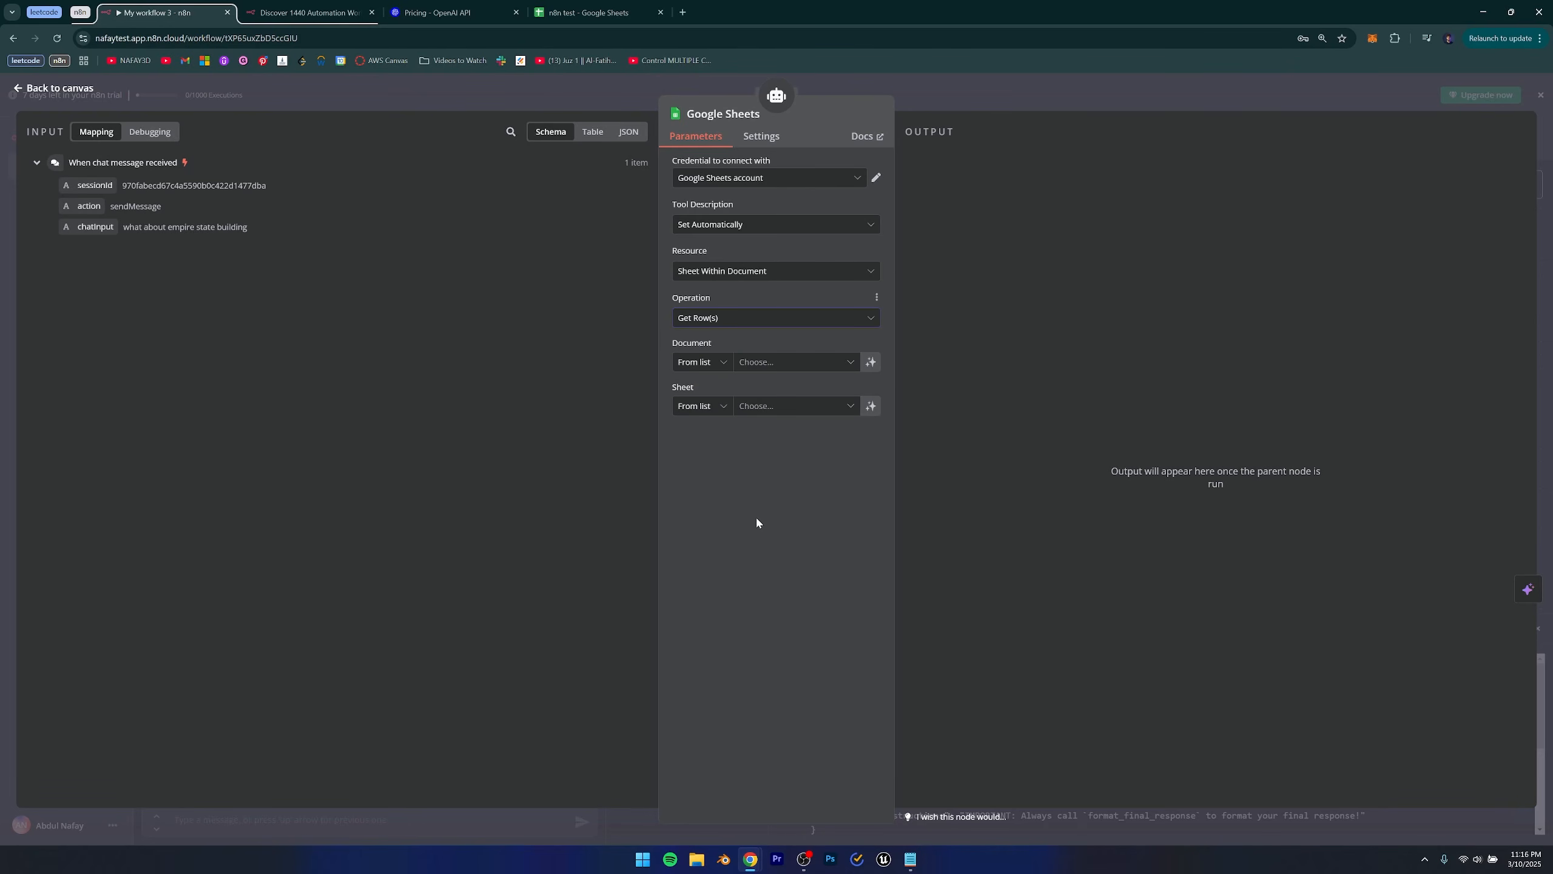
Switch to the n8n test spreadsheet and examine the Cereal row's item name and stock quantity.
left_click(586, 12)
left_click(52, 313)
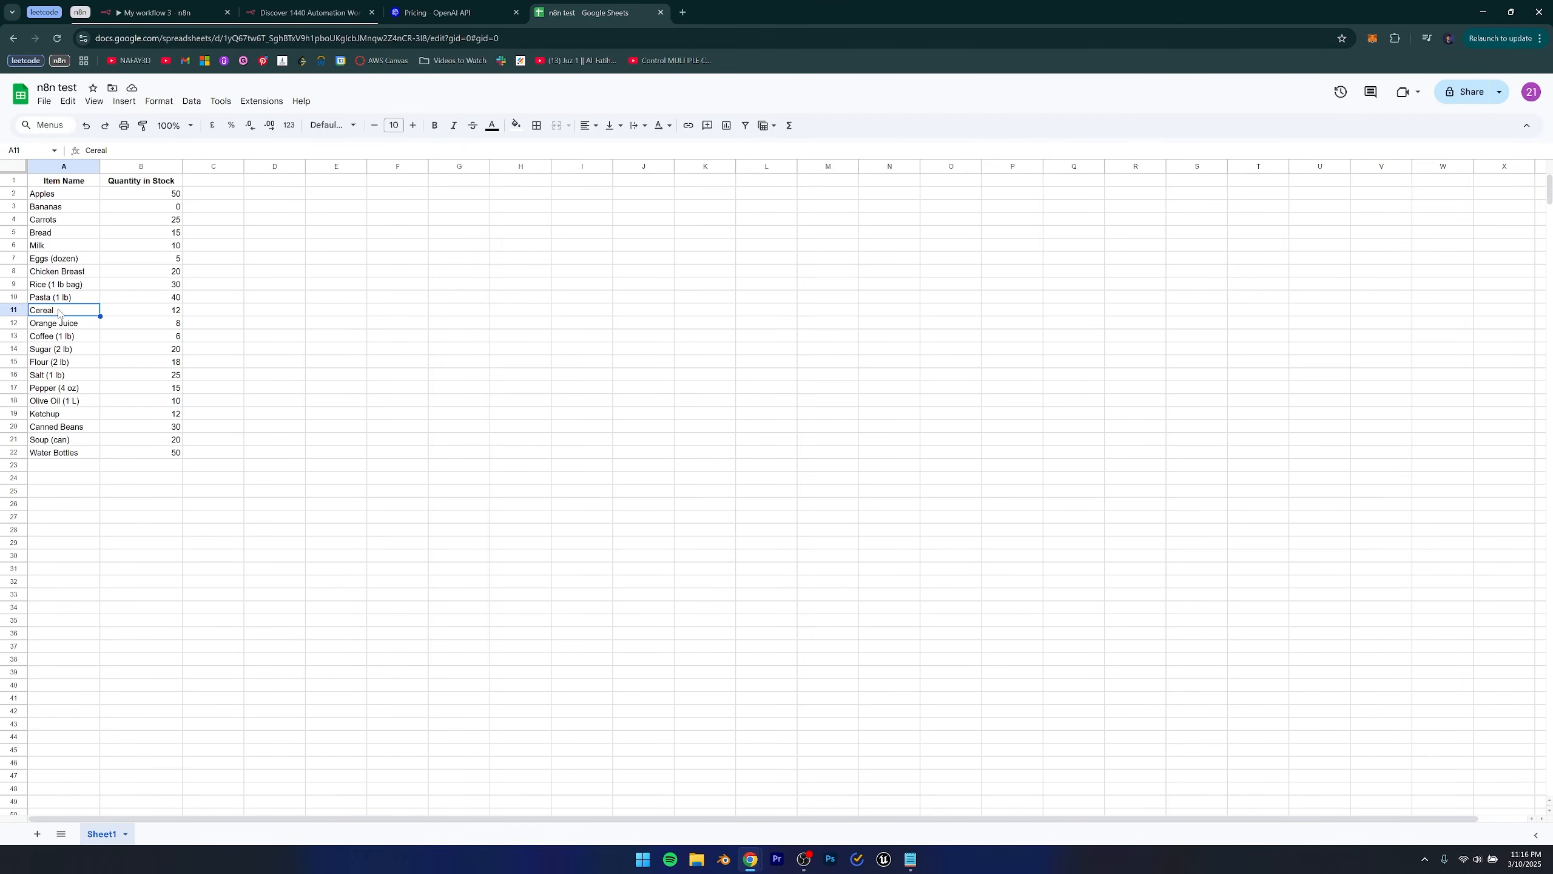
left_click_drag(58, 313, 151, 314)
left_click(174, 311)
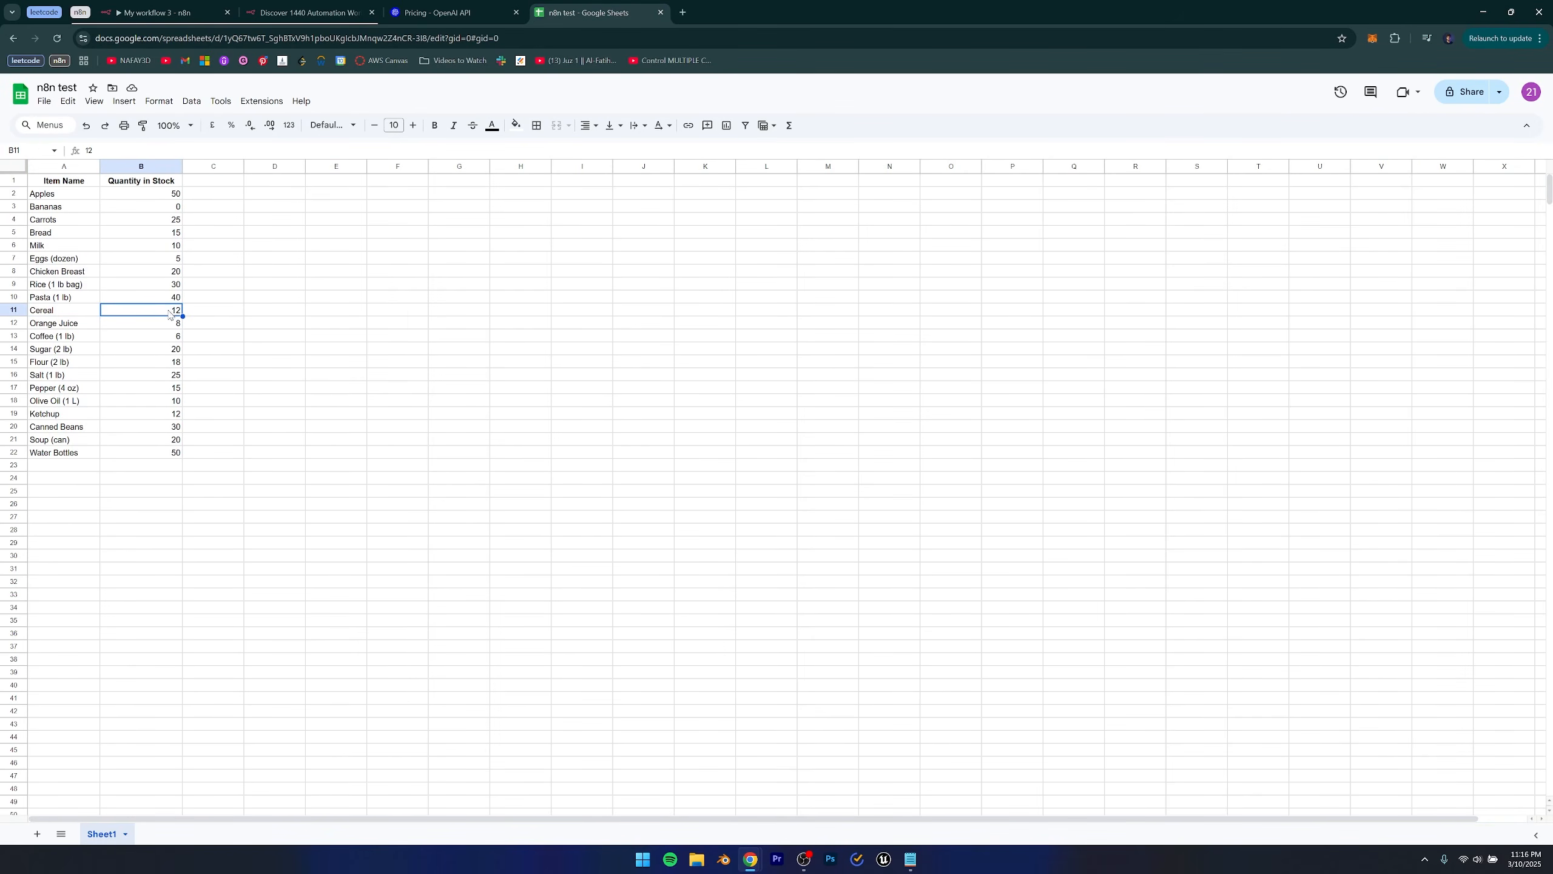
Switch back to the n8n workflow and choose n8n test as the Google Sheets tool's document.
key("ctrl+Tab")
left_click(738, 301)
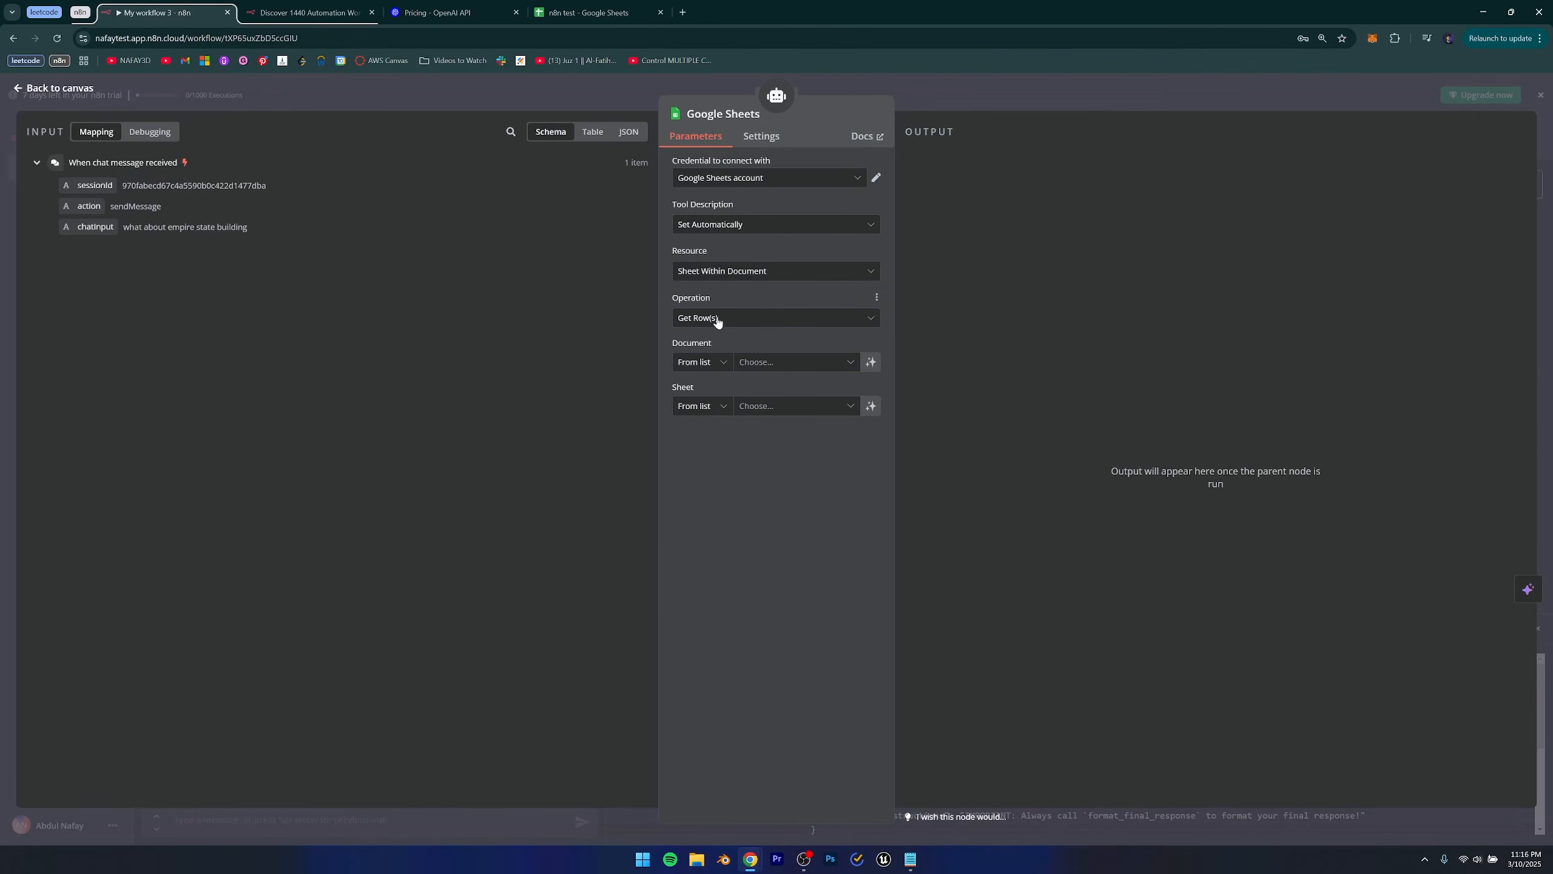
left_click(762, 364)
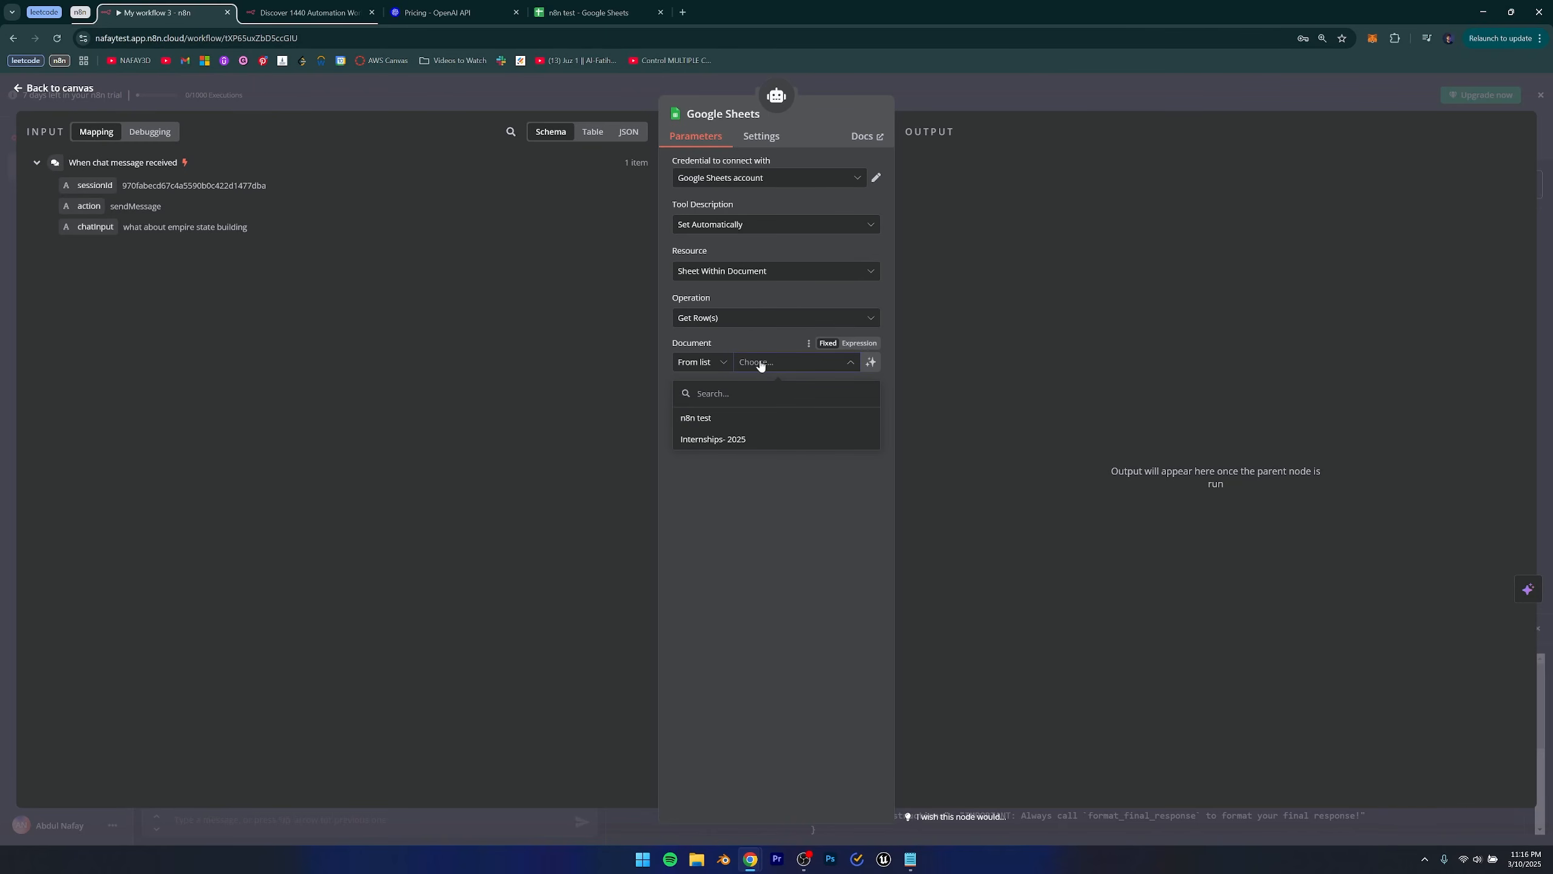
left_click(609, 11)
left_click(165, 12)
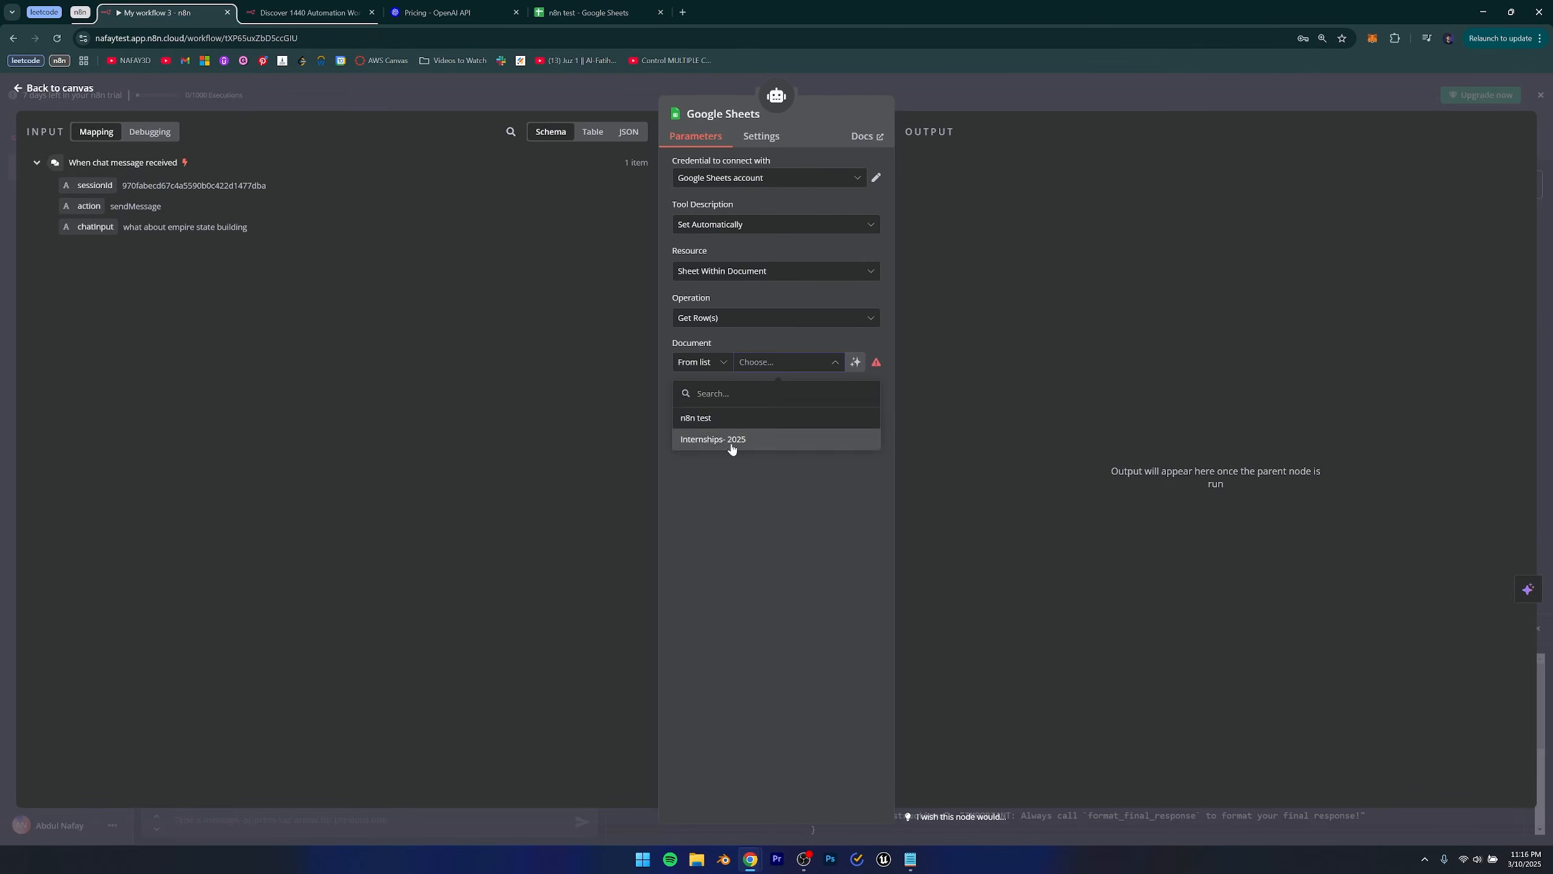
left_click(709, 419)
Check the sheet name in the n8n test spreadsheet and choose Sheet1 as the Google Sheets tool's sheet.
left_click(752, 407)
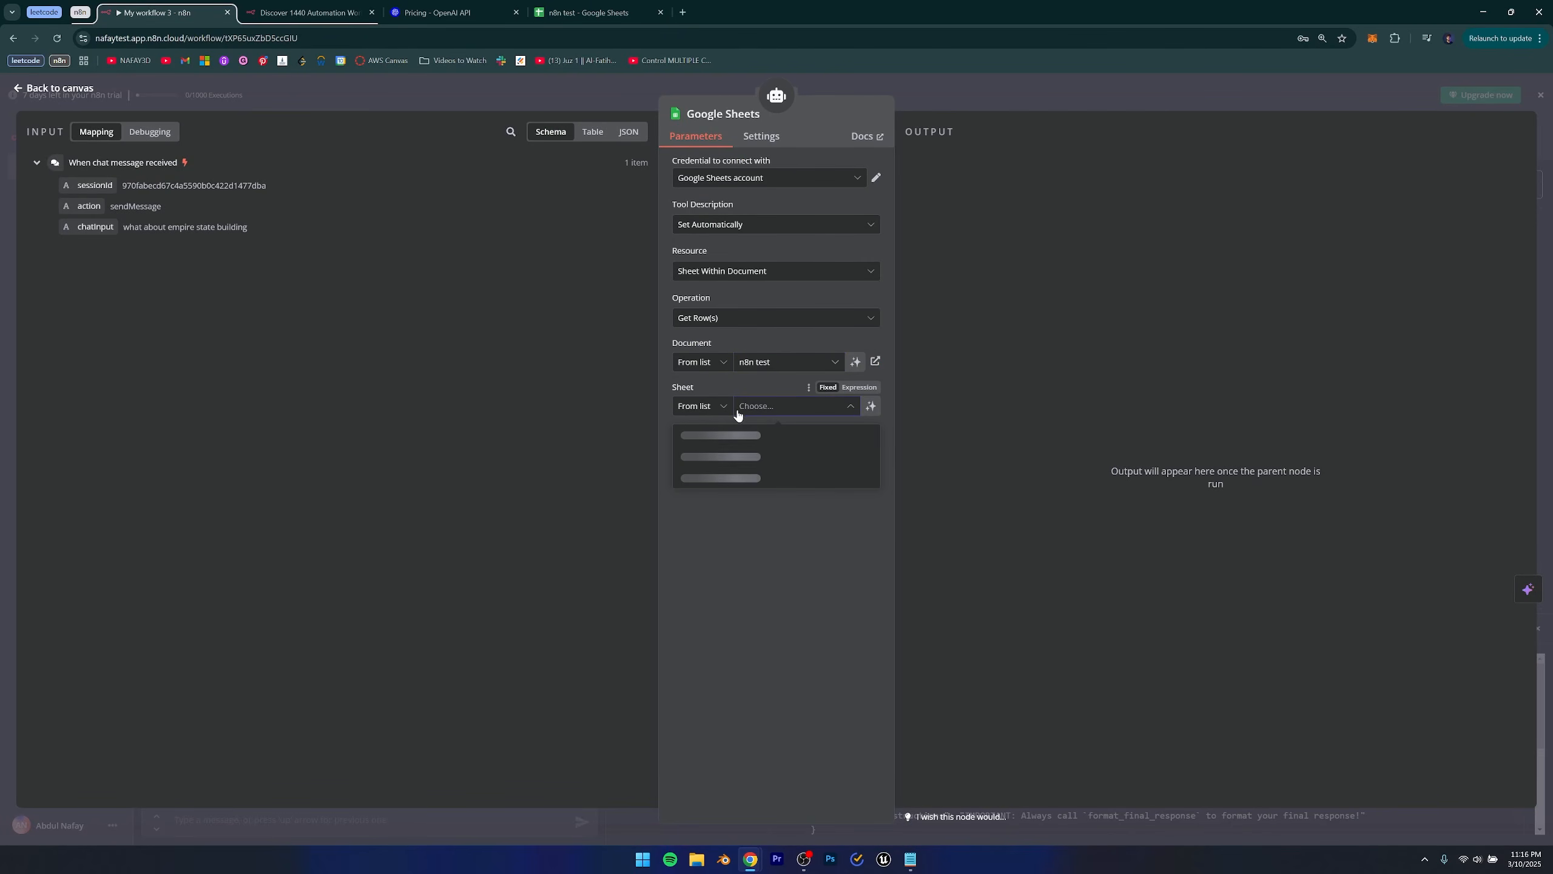
left_click(567, 9)
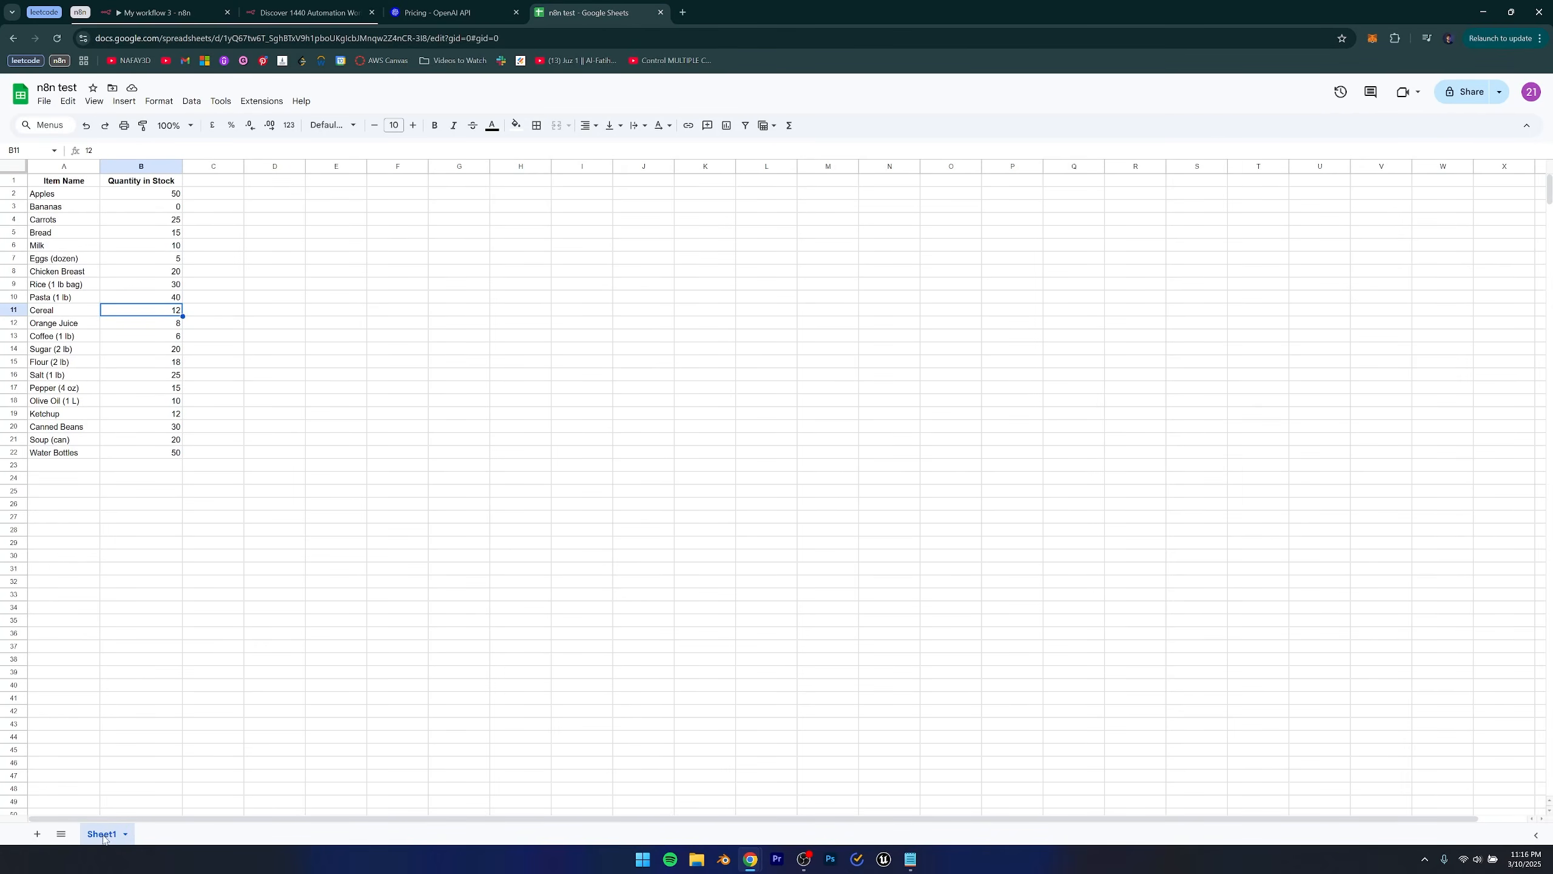
key("ctrl+Tab")
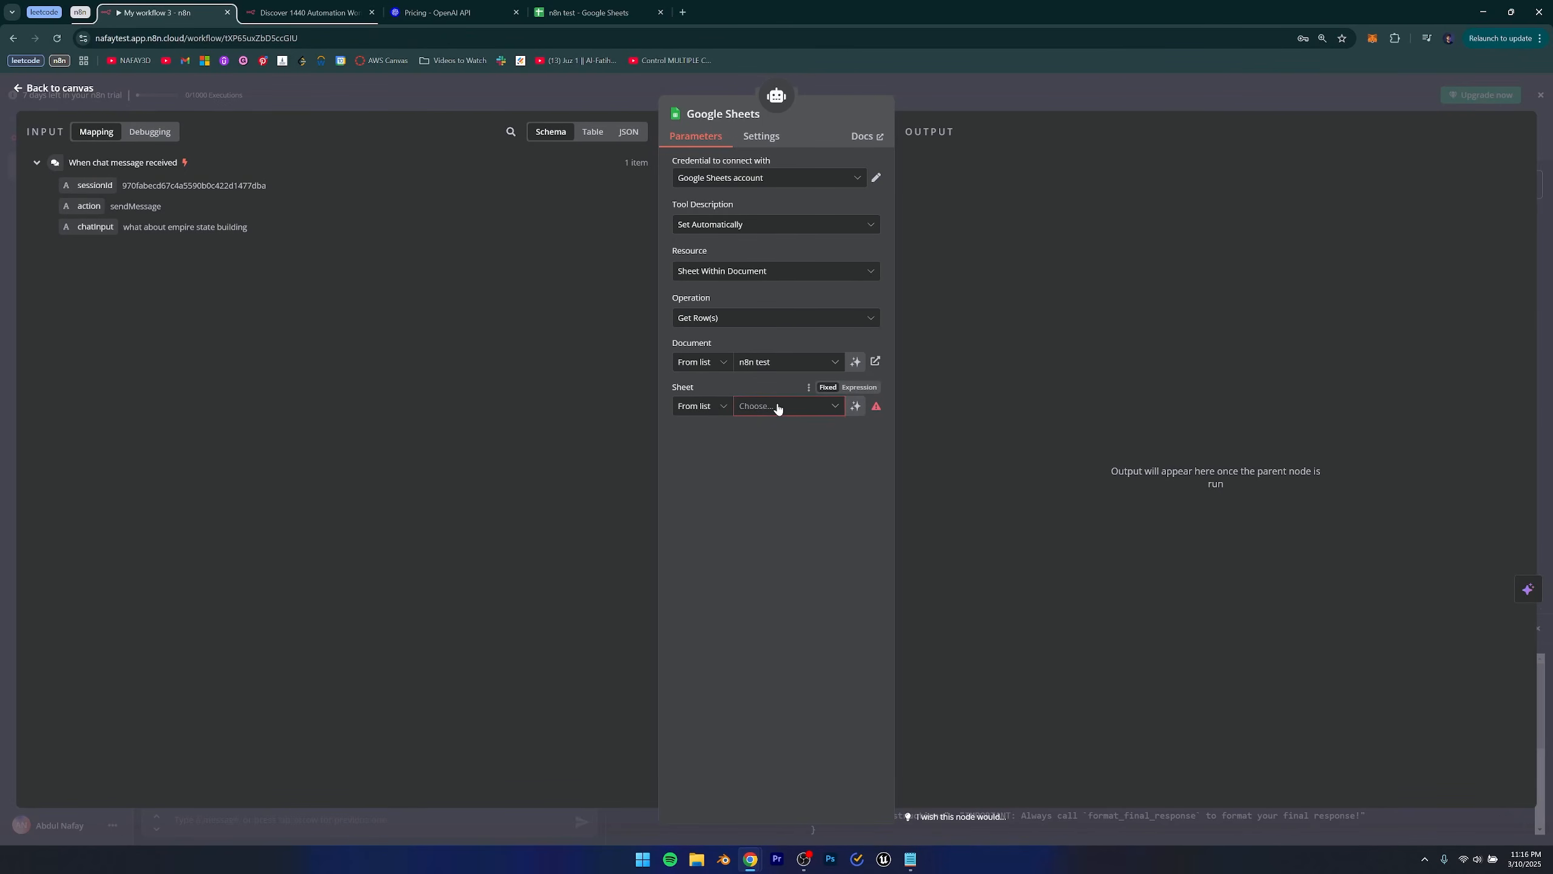
left_click(777, 408)
left_click(708, 441)
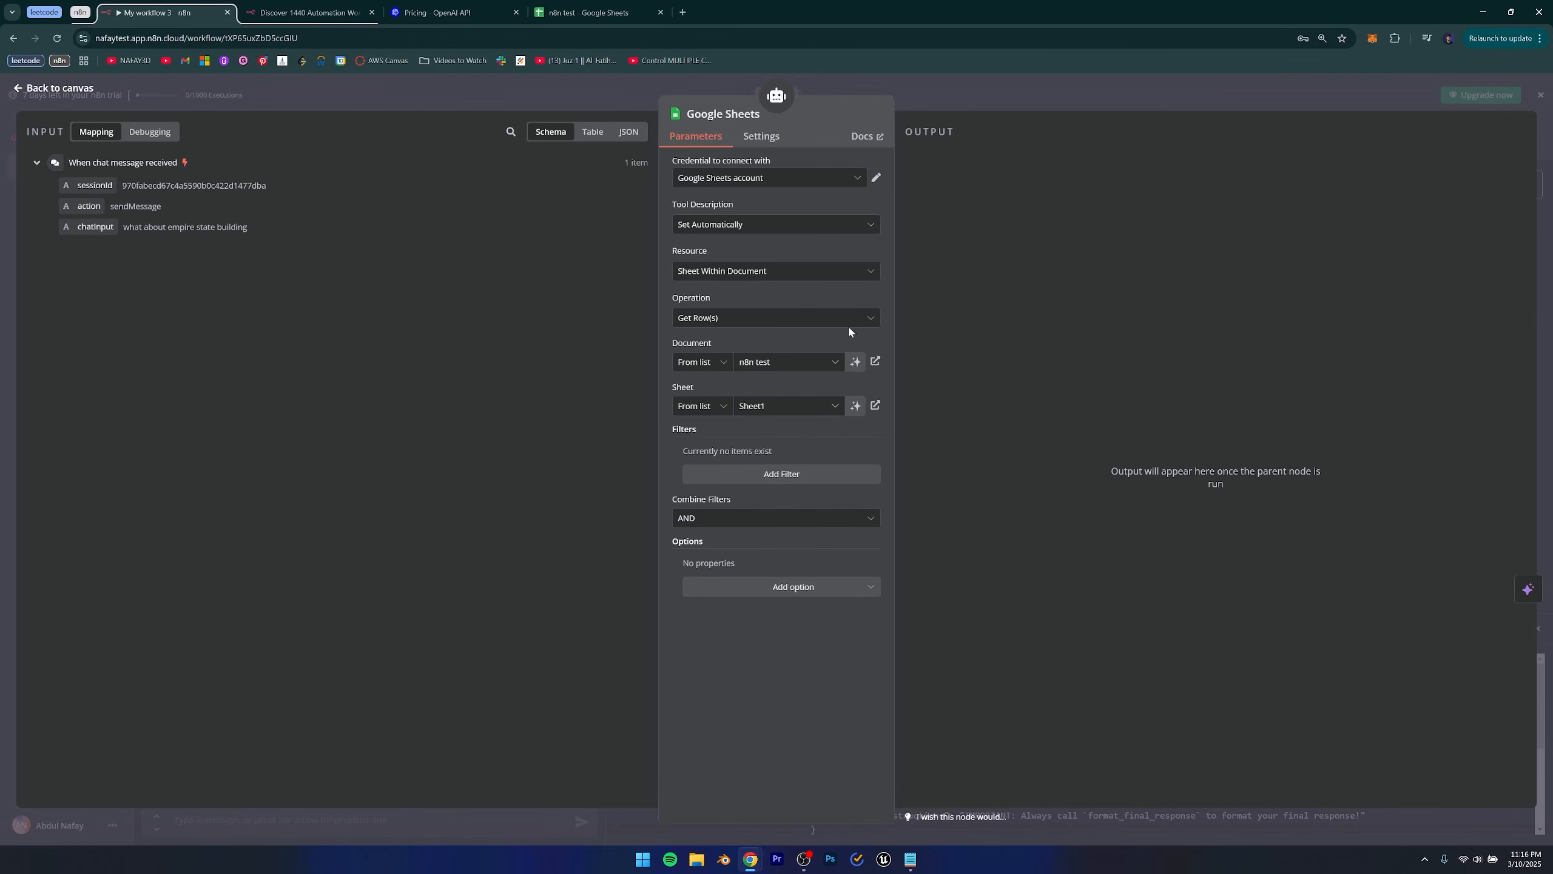
Return to the canvas and align the Google Sheets tool node in a row beside Window Buffer Memory.
left_click(761, 136)
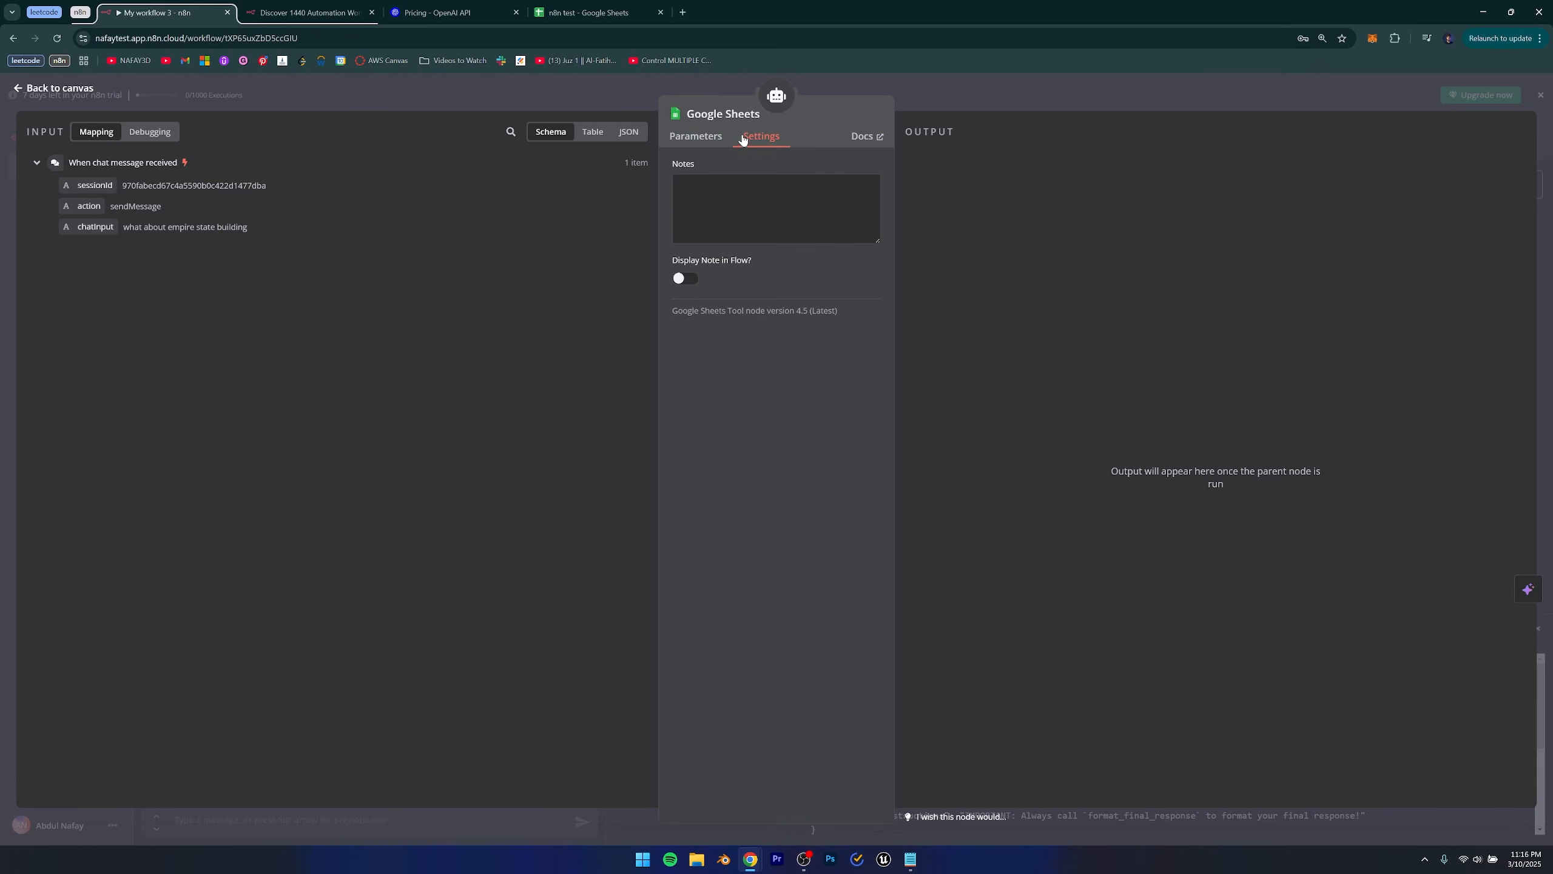
left_click(695, 139)
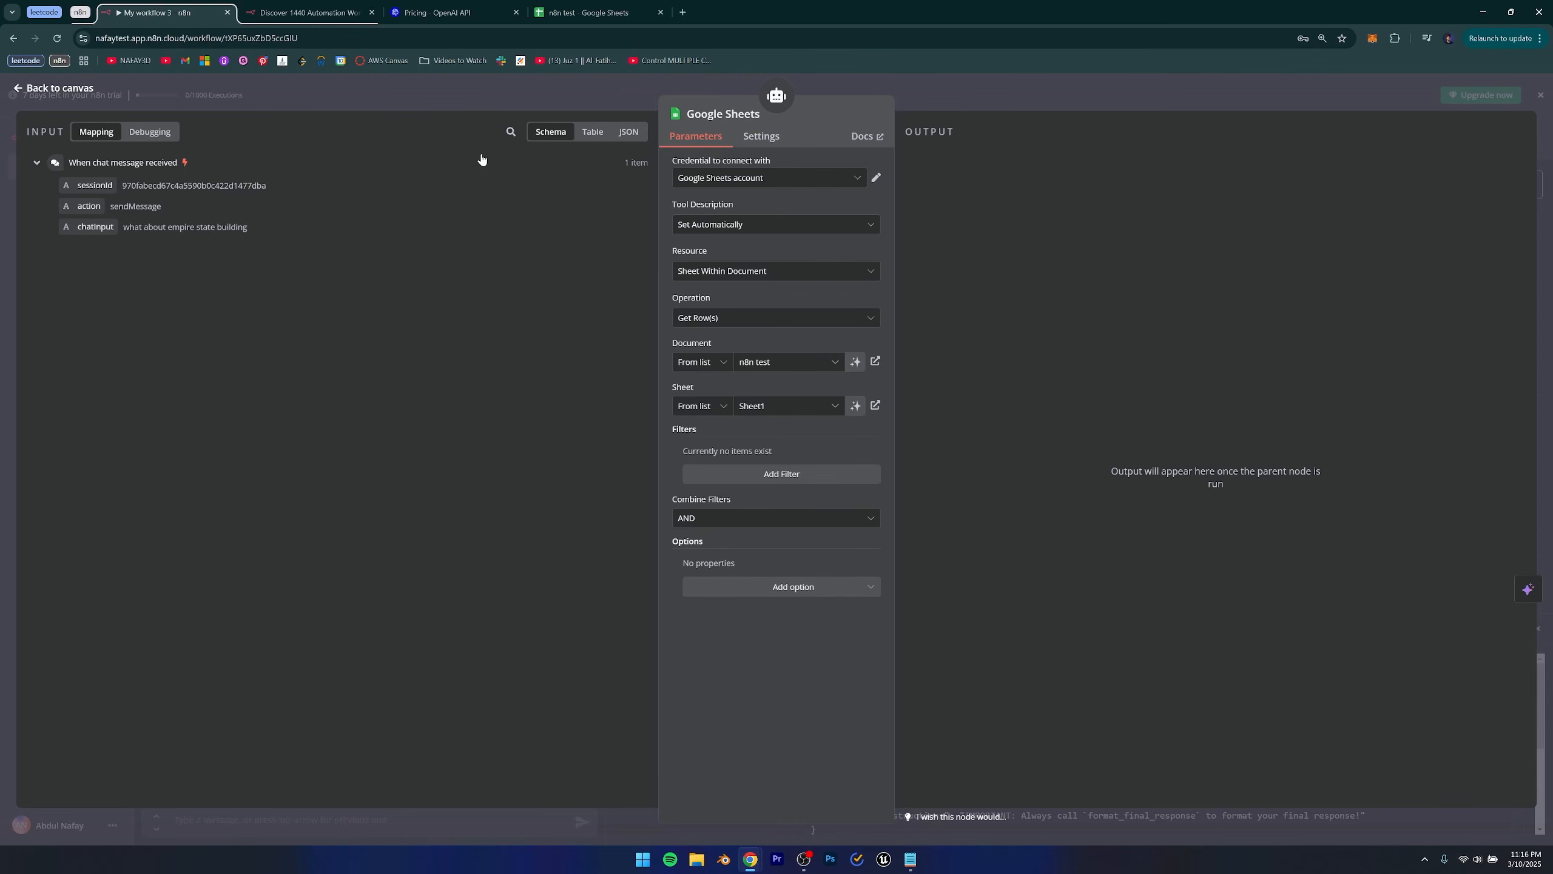
left_click(21, 87)
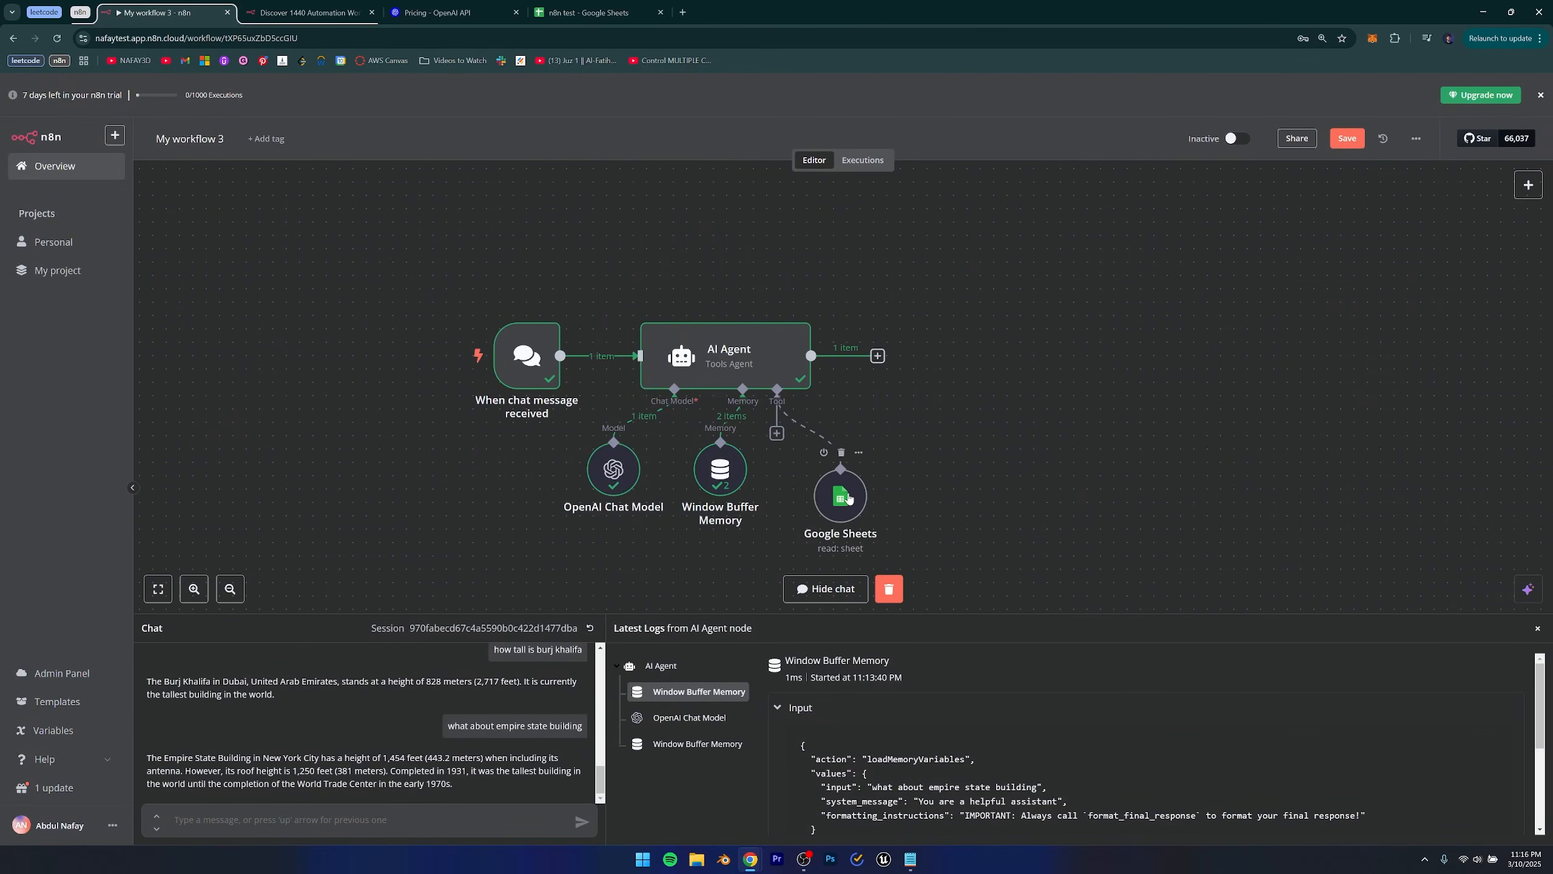
left_click_drag(840, 497, 827, 470)
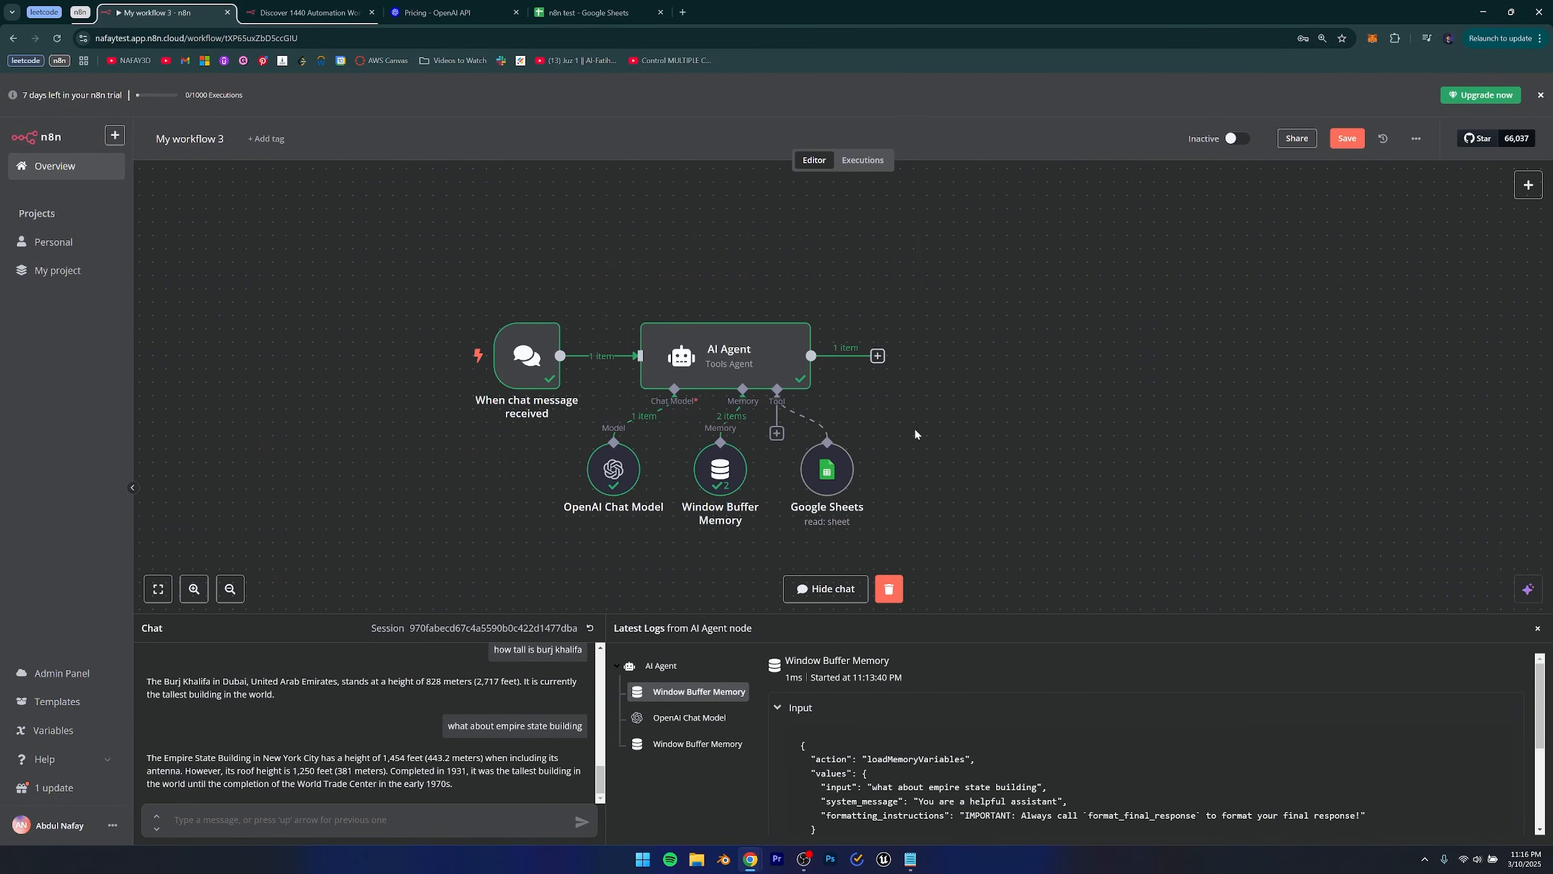
scroll(928, 440, "down", 2)
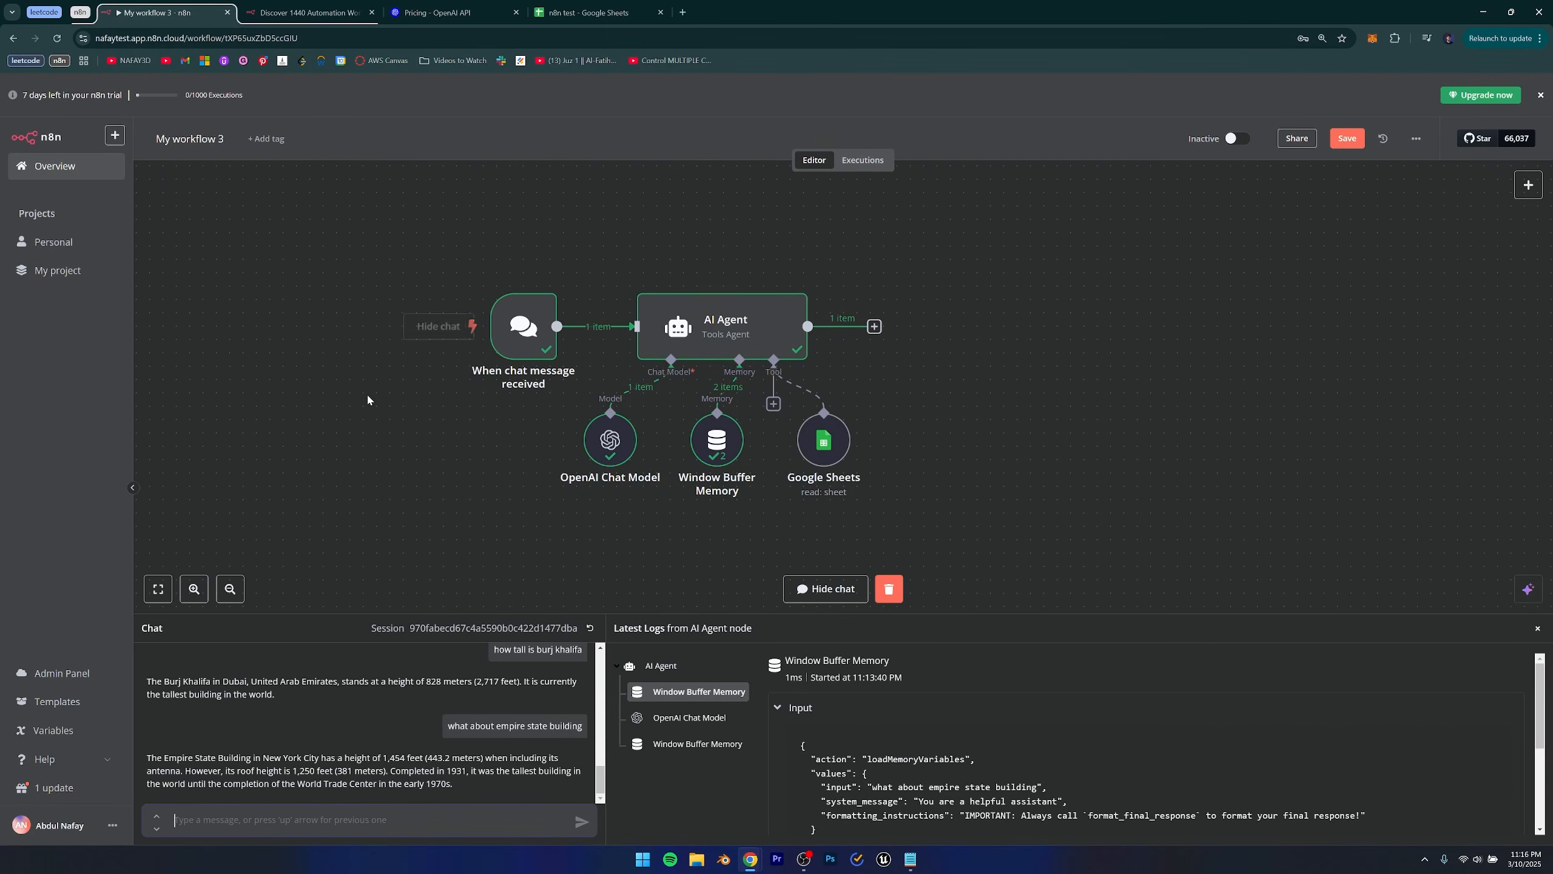
Examine the Apples row in the n8n test spreadsheet and return to the n8n workflow.
key("ctrl+shift+Tab")
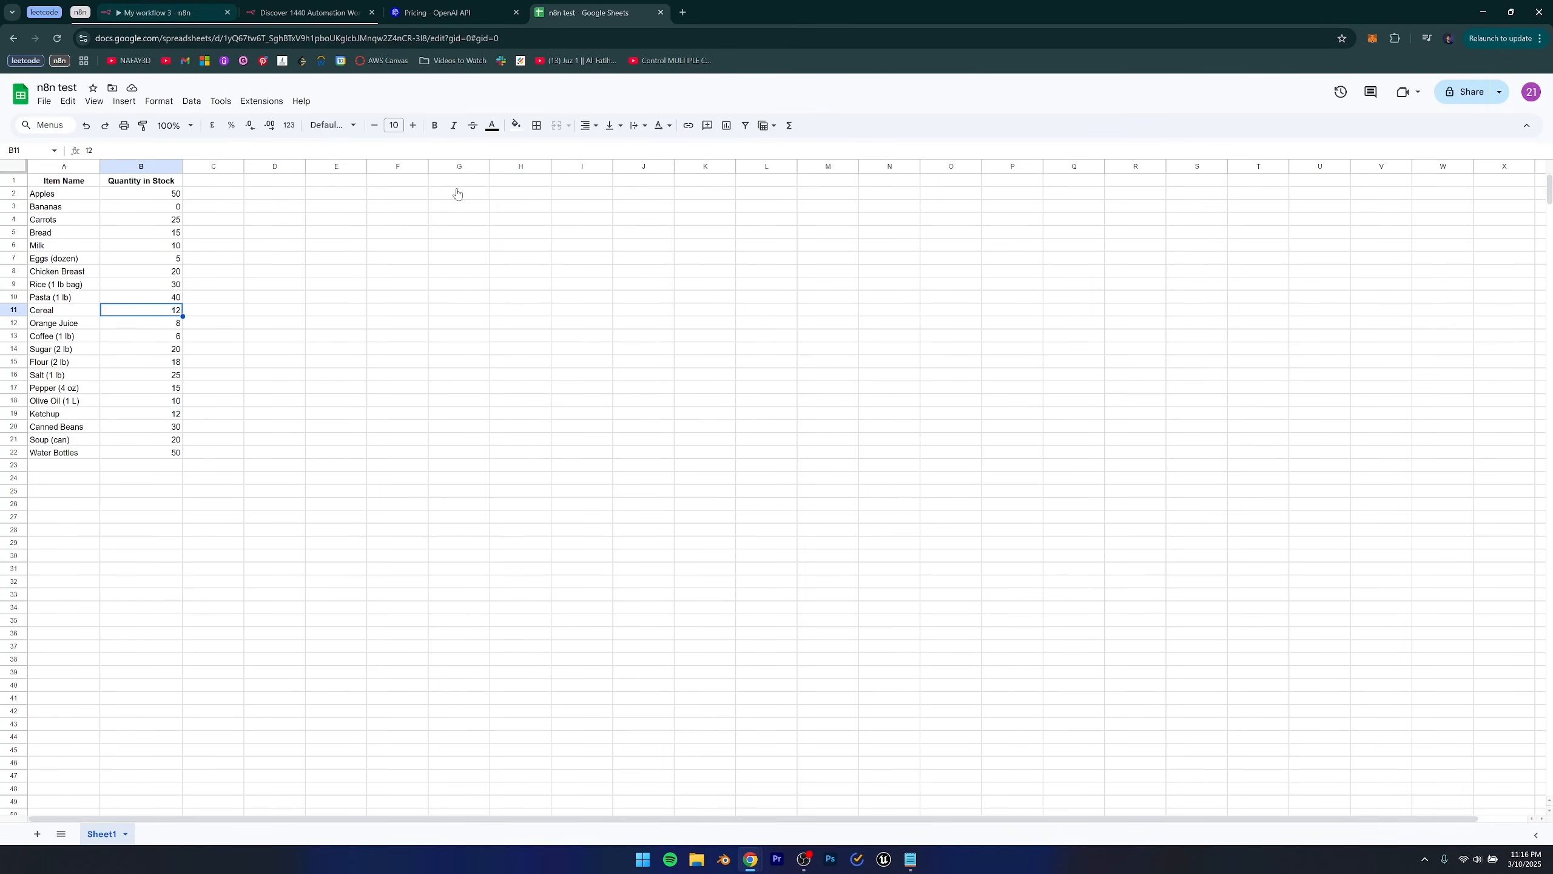
left_click(55, 196)
left_click(159, 12)
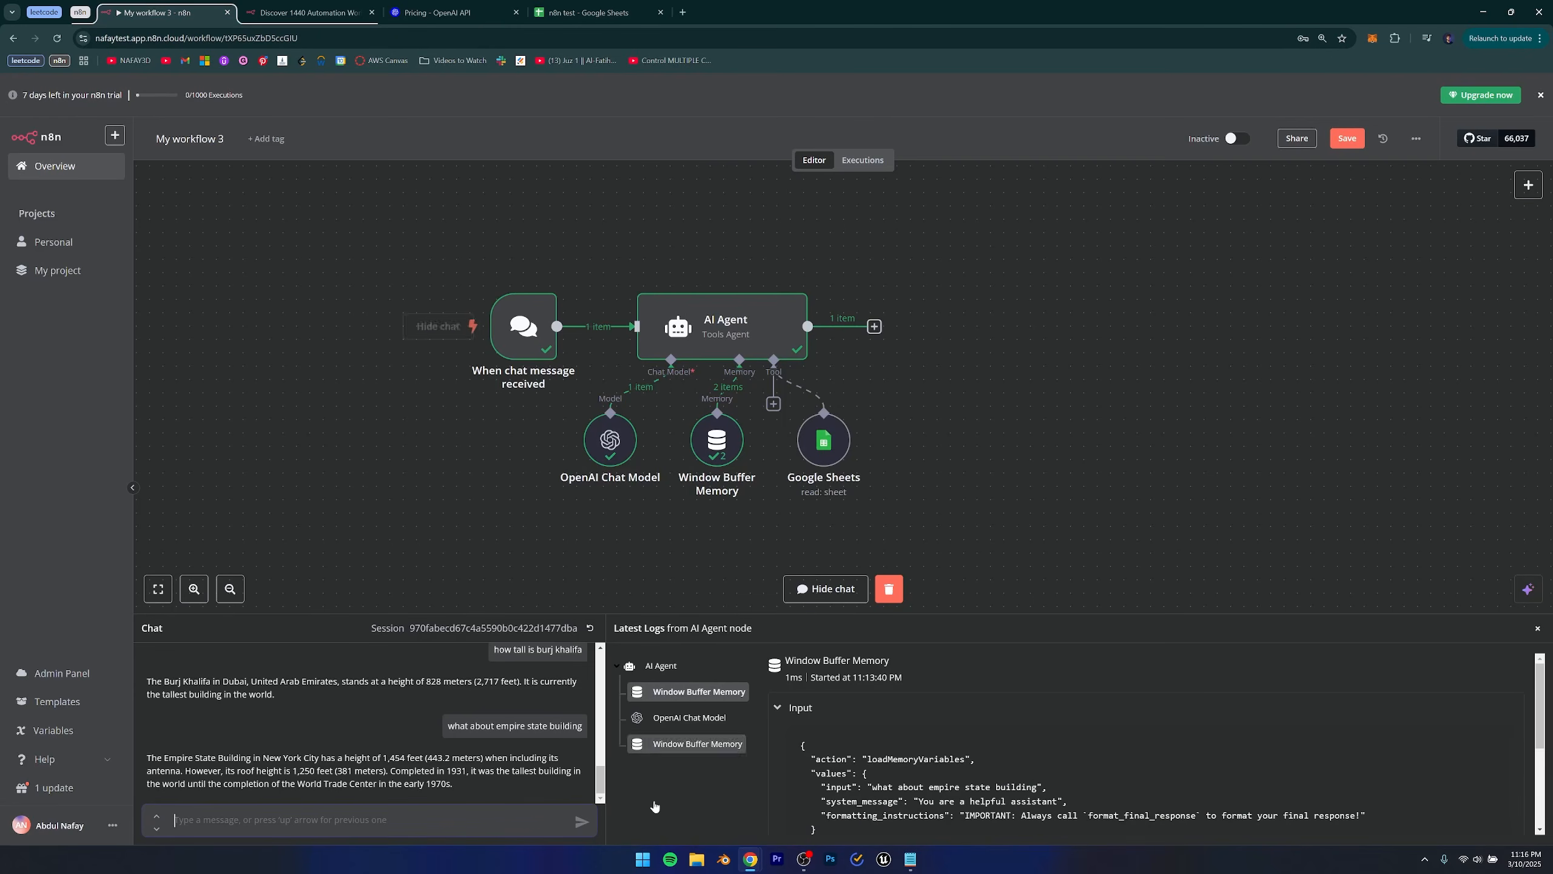
Ask the agent in the chat "how many apples do i have in stock".
type("hwo")
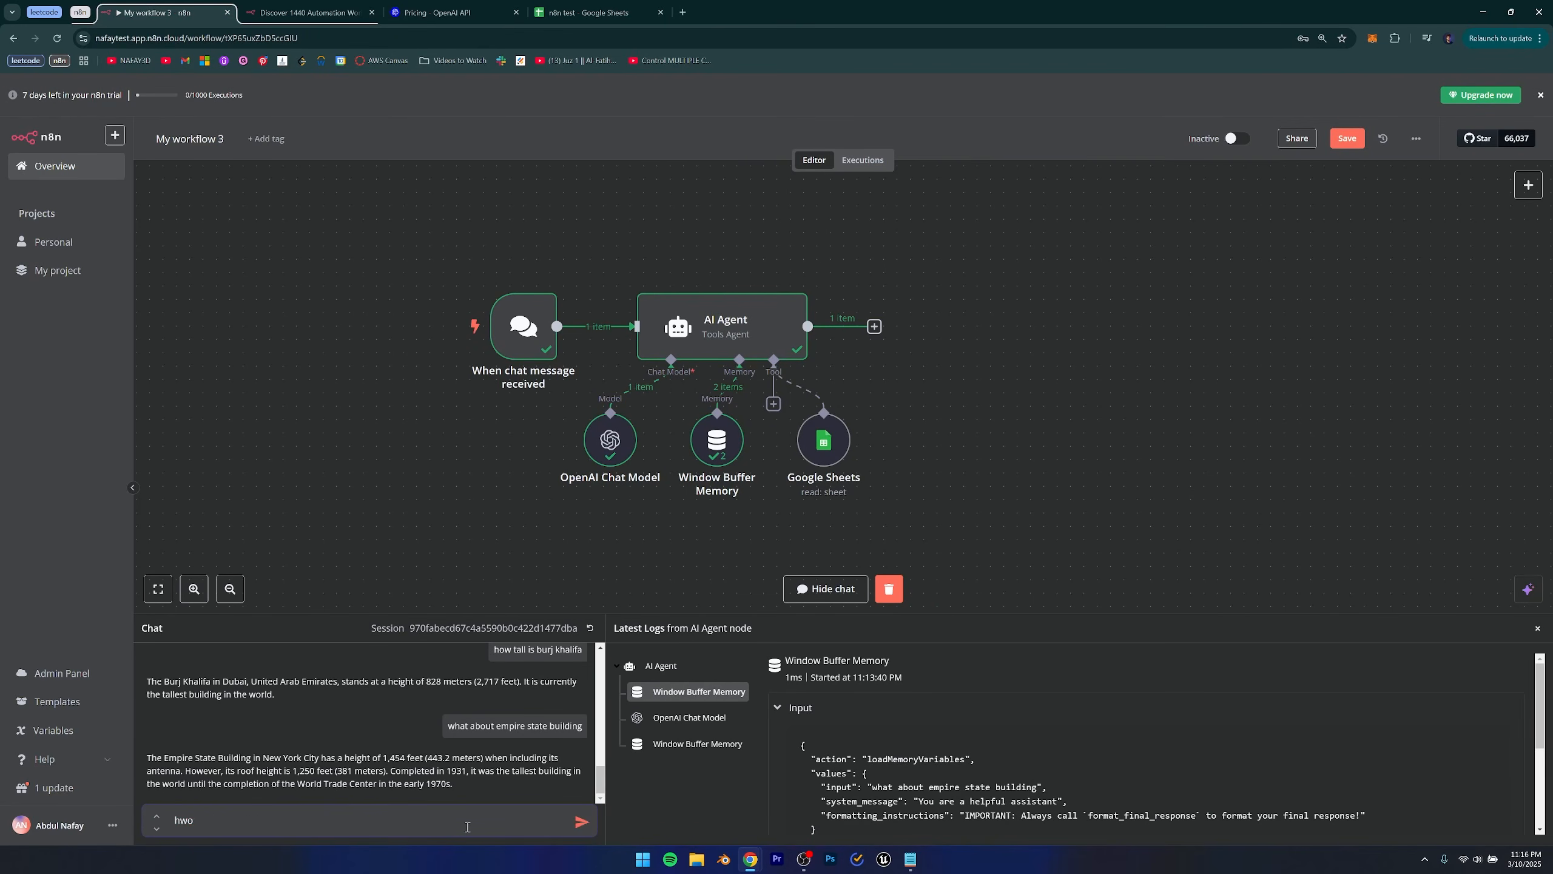
type("ew many apple d")
key("BackSpace")
key("BackSpace")
type("s do i have in stock")
key("Return")
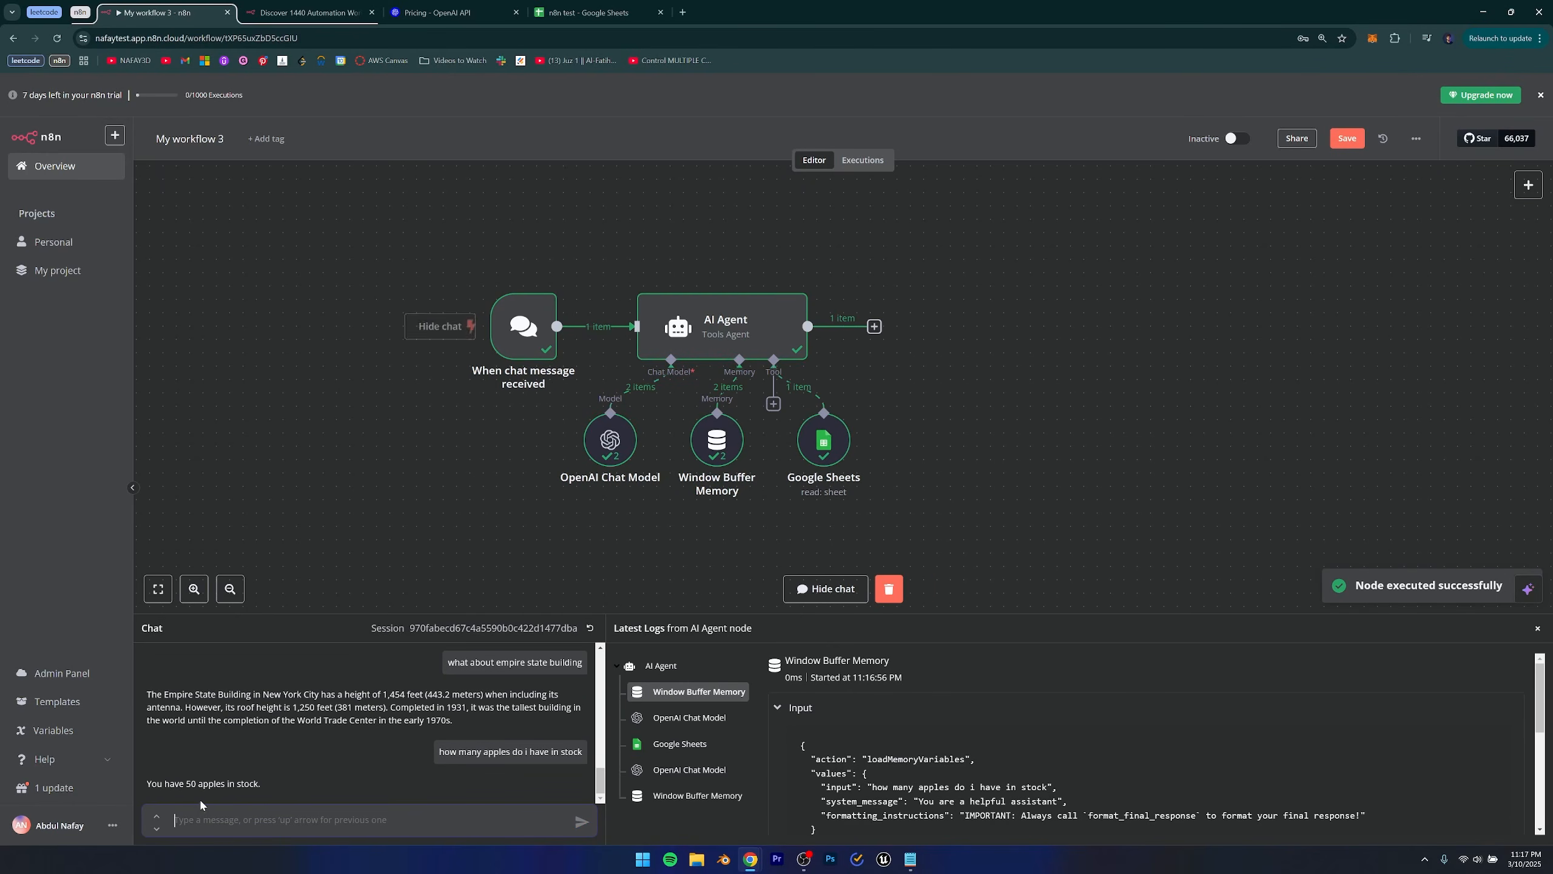
Compare the agent's chat reply with the Apples quantity in the n8n test spreadsheet.
left_click_drag(271, 788, 147, 783)
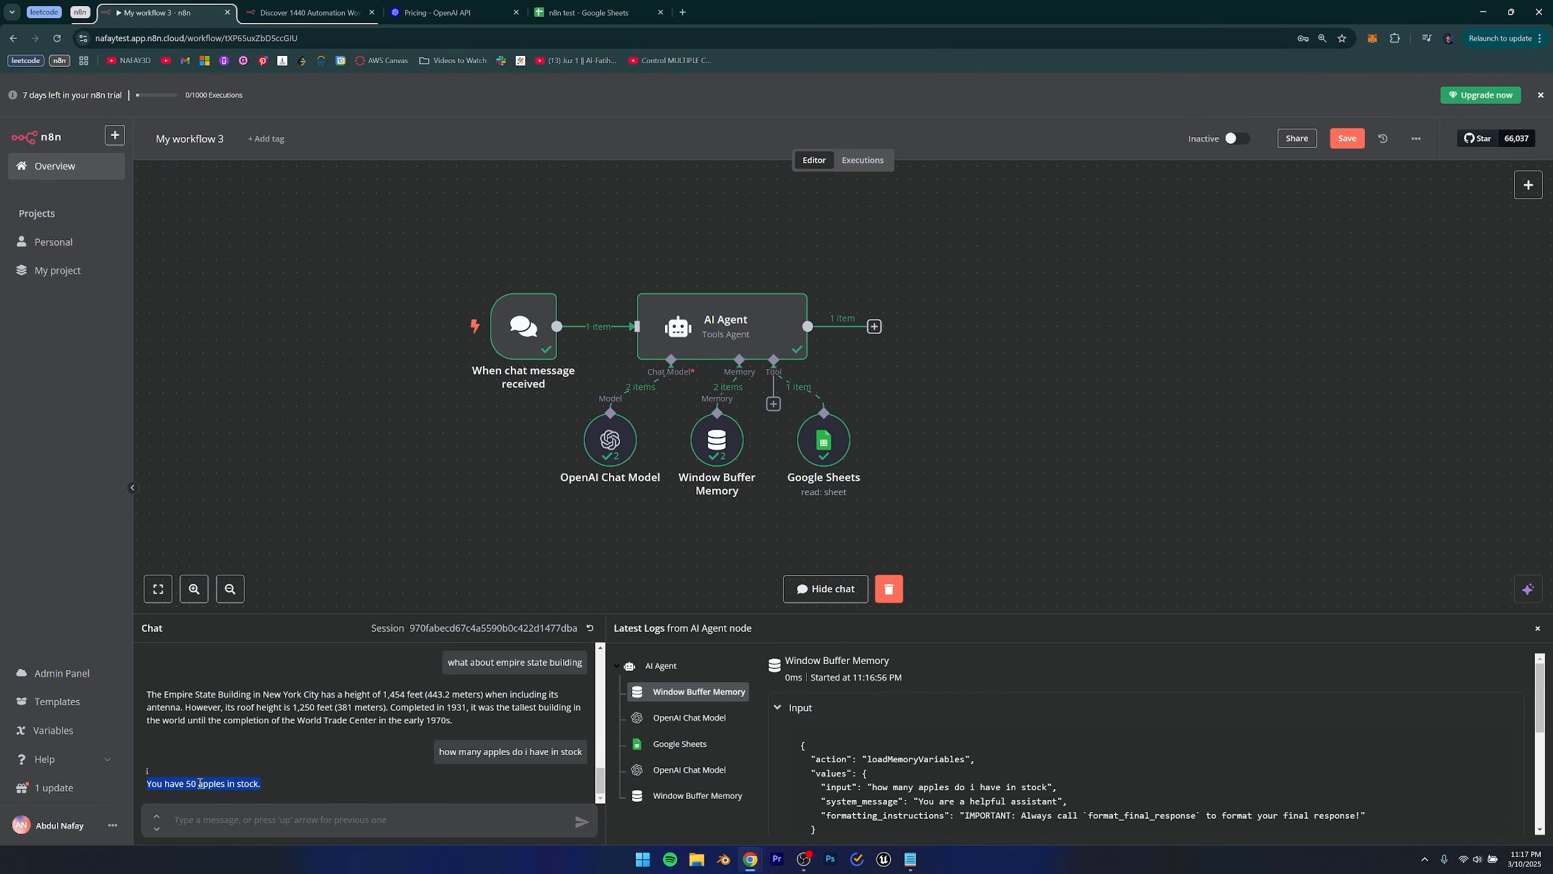
left_click(308, 791)
key("ctrl+shift+Tab")
left_click(156, 196)
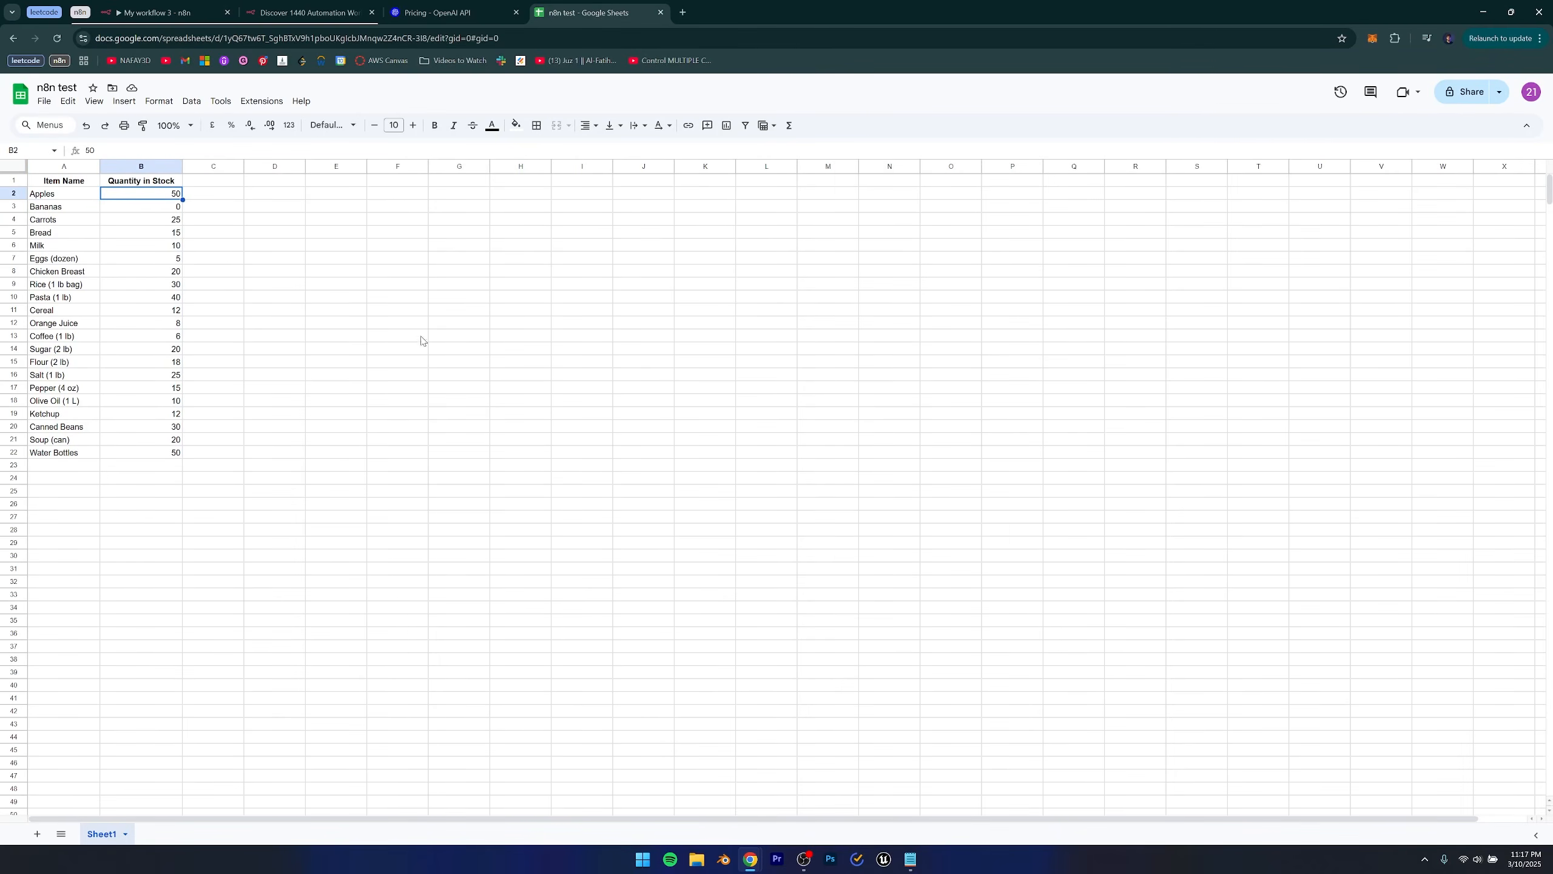
key("ctrl+Tab")
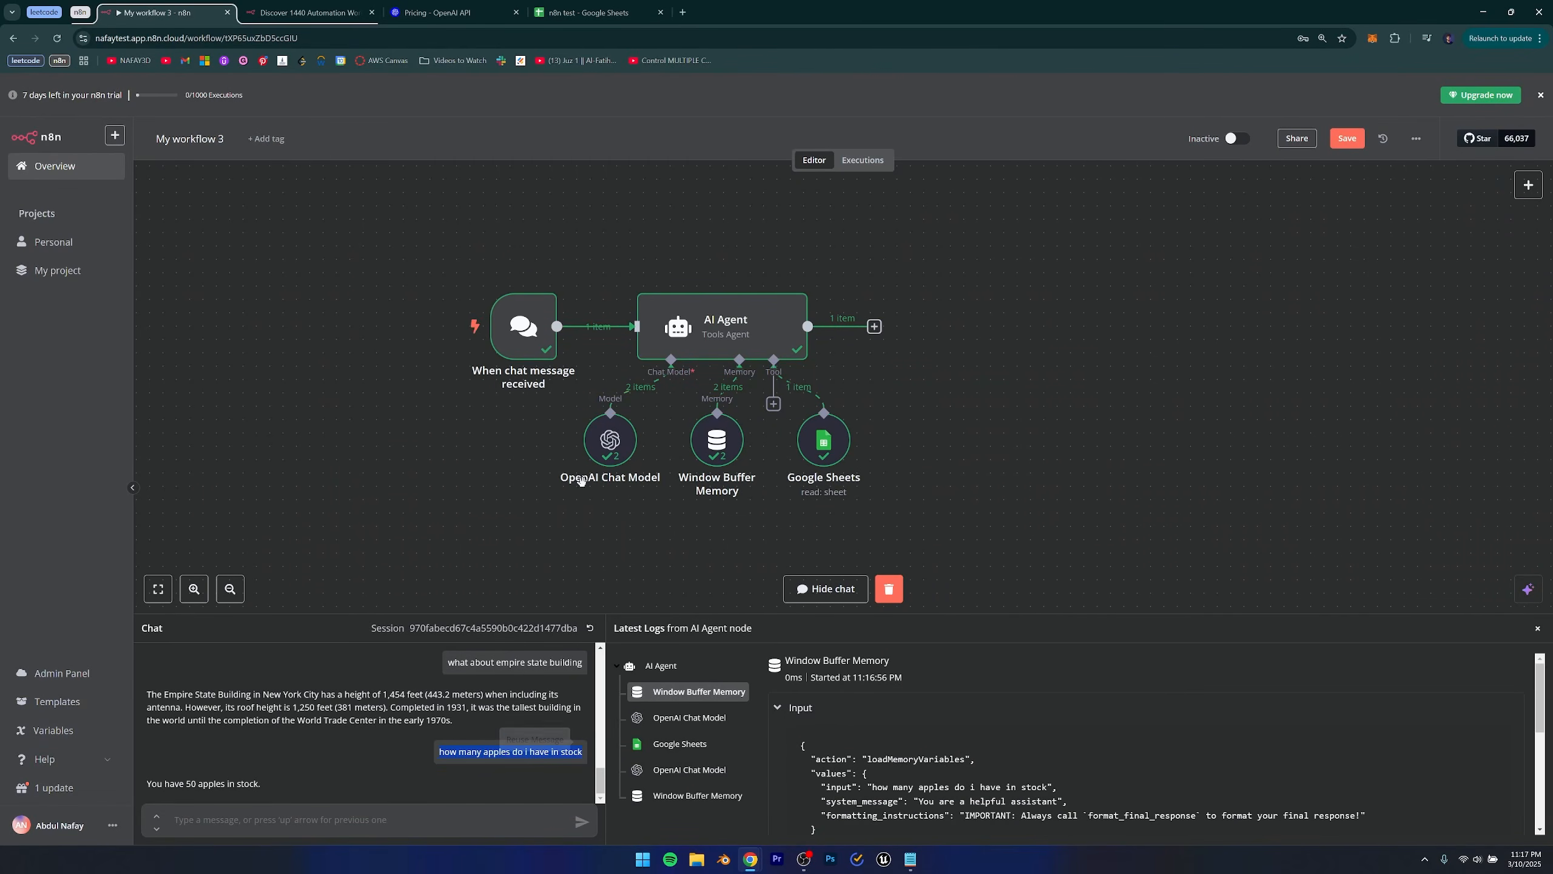
Send the previous apples-in-stock question to the agent again.
left_click(512, 815)
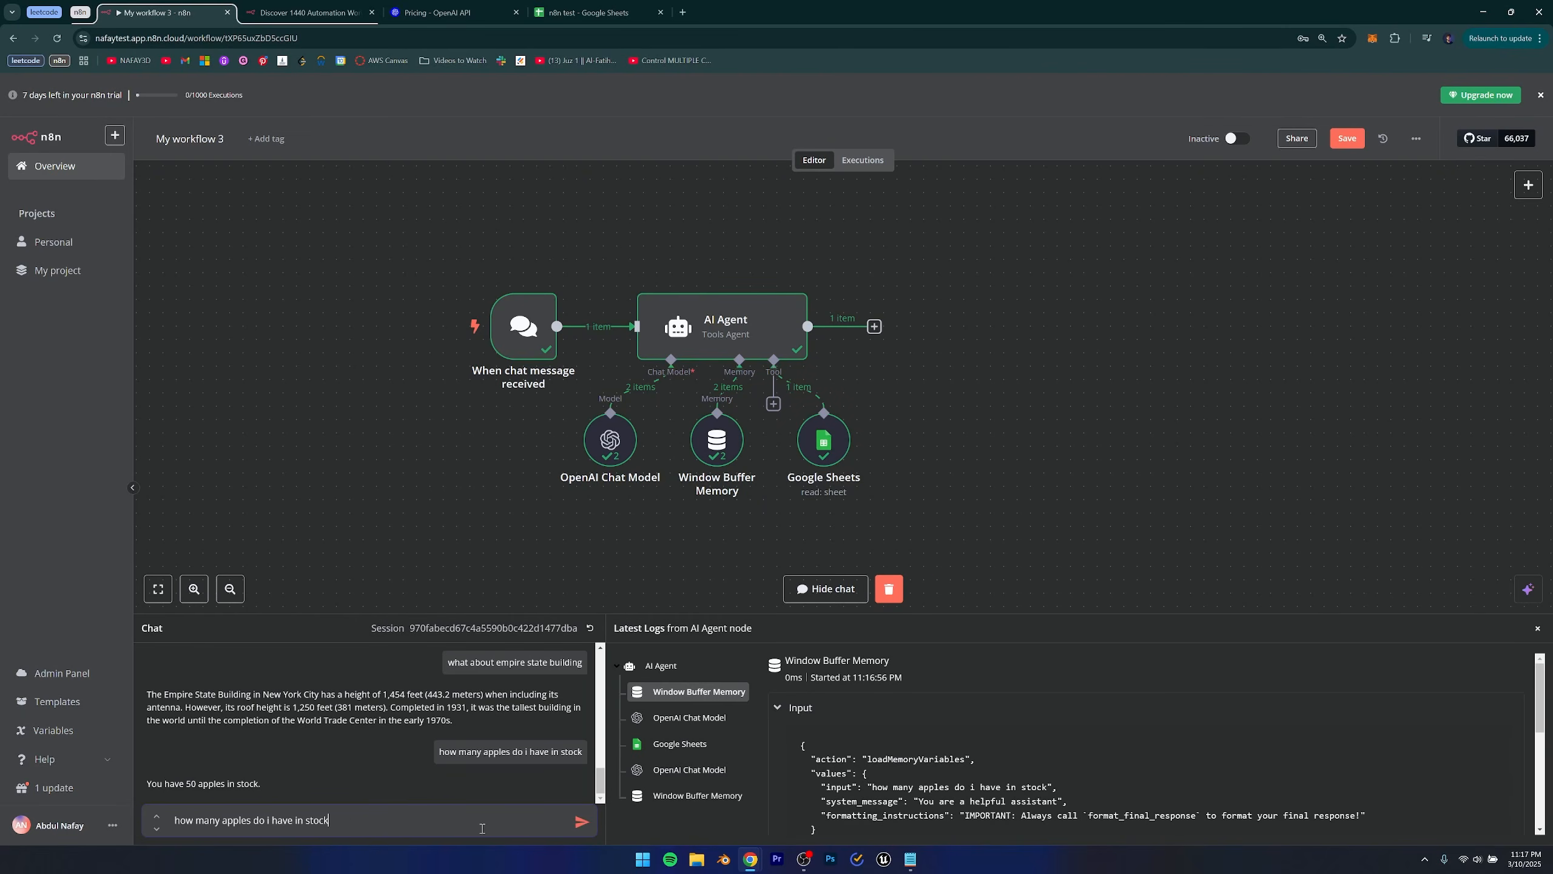
key("Up")
key("Return")
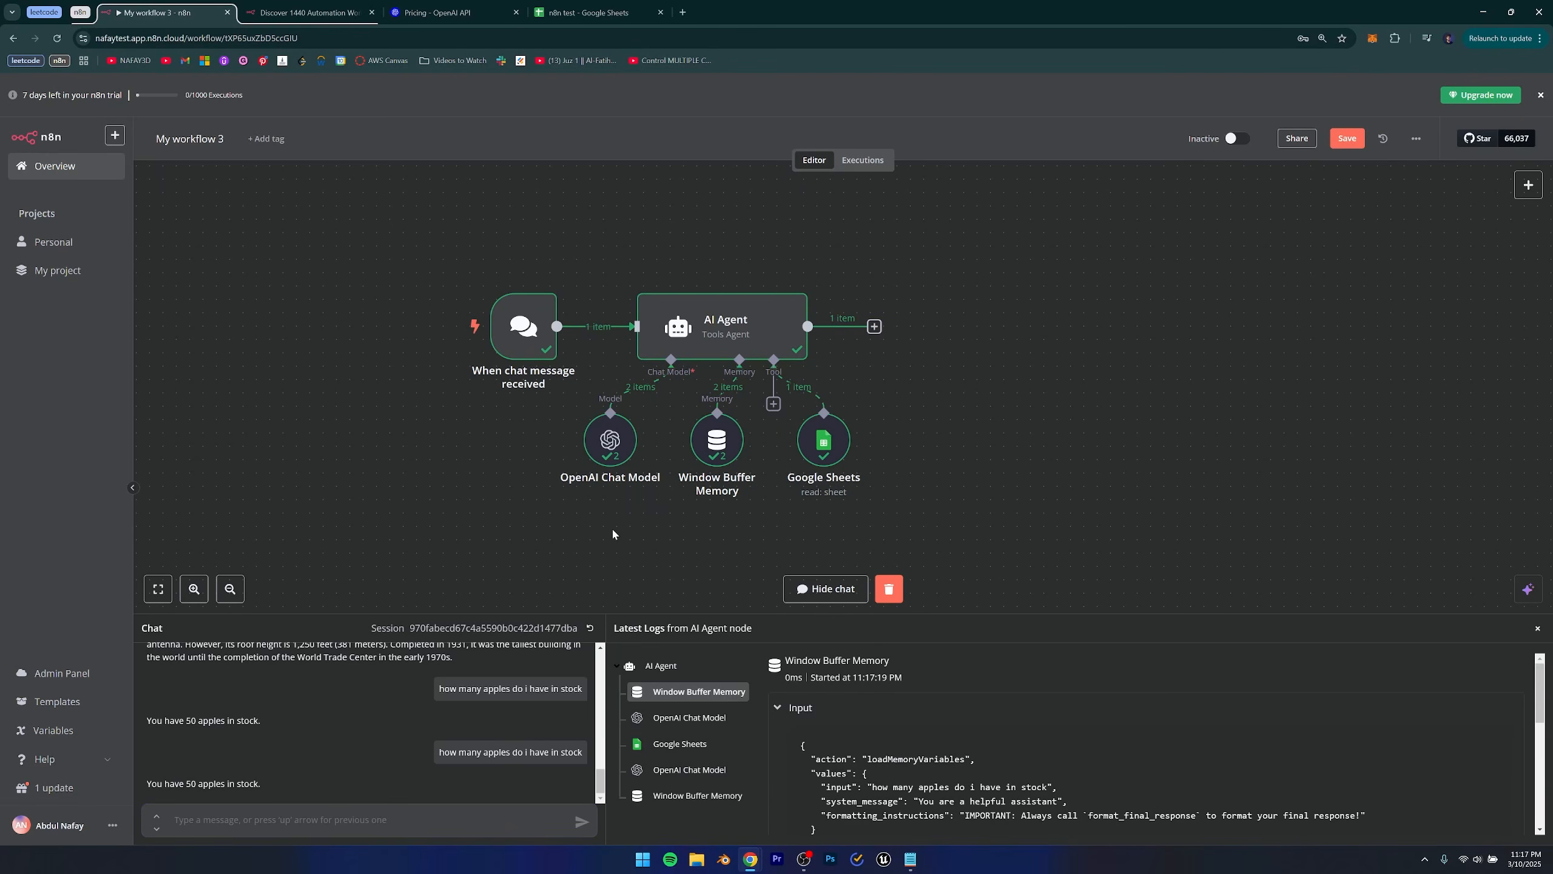
Read the agent's repeated reply and examine the Bananas row's item name and quantity in the n8n test spreadsheet.
left_click_drag(263, 787, 143, 785)
left_click(187, 763)
key("ctrl+9")
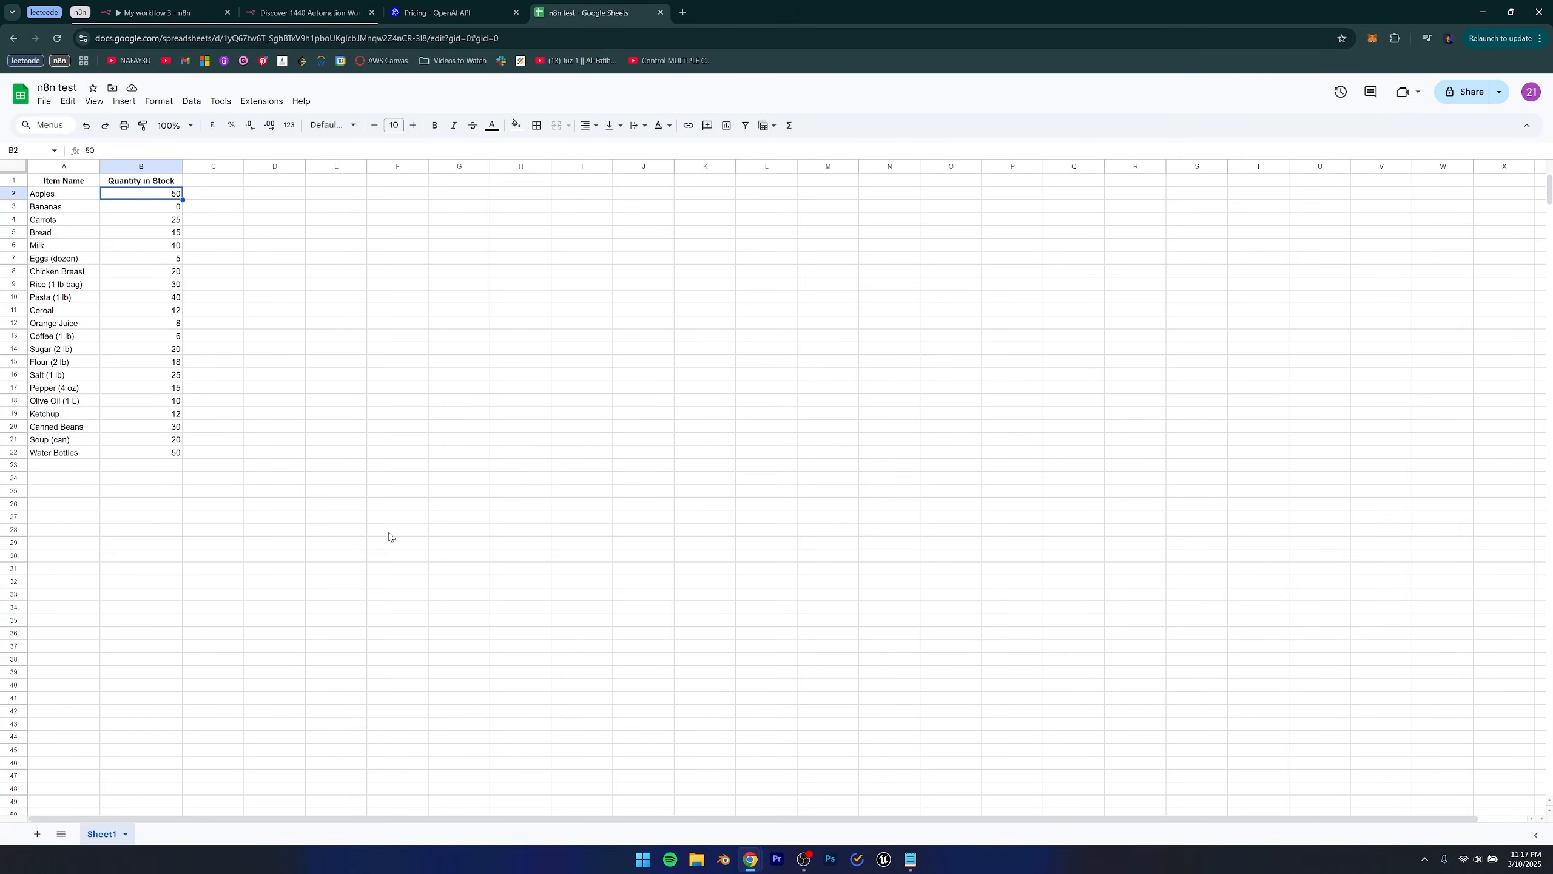
left_click(280, 299)
left_click_drag(57, 210, 131, 211)
key("ctrl+Tab")
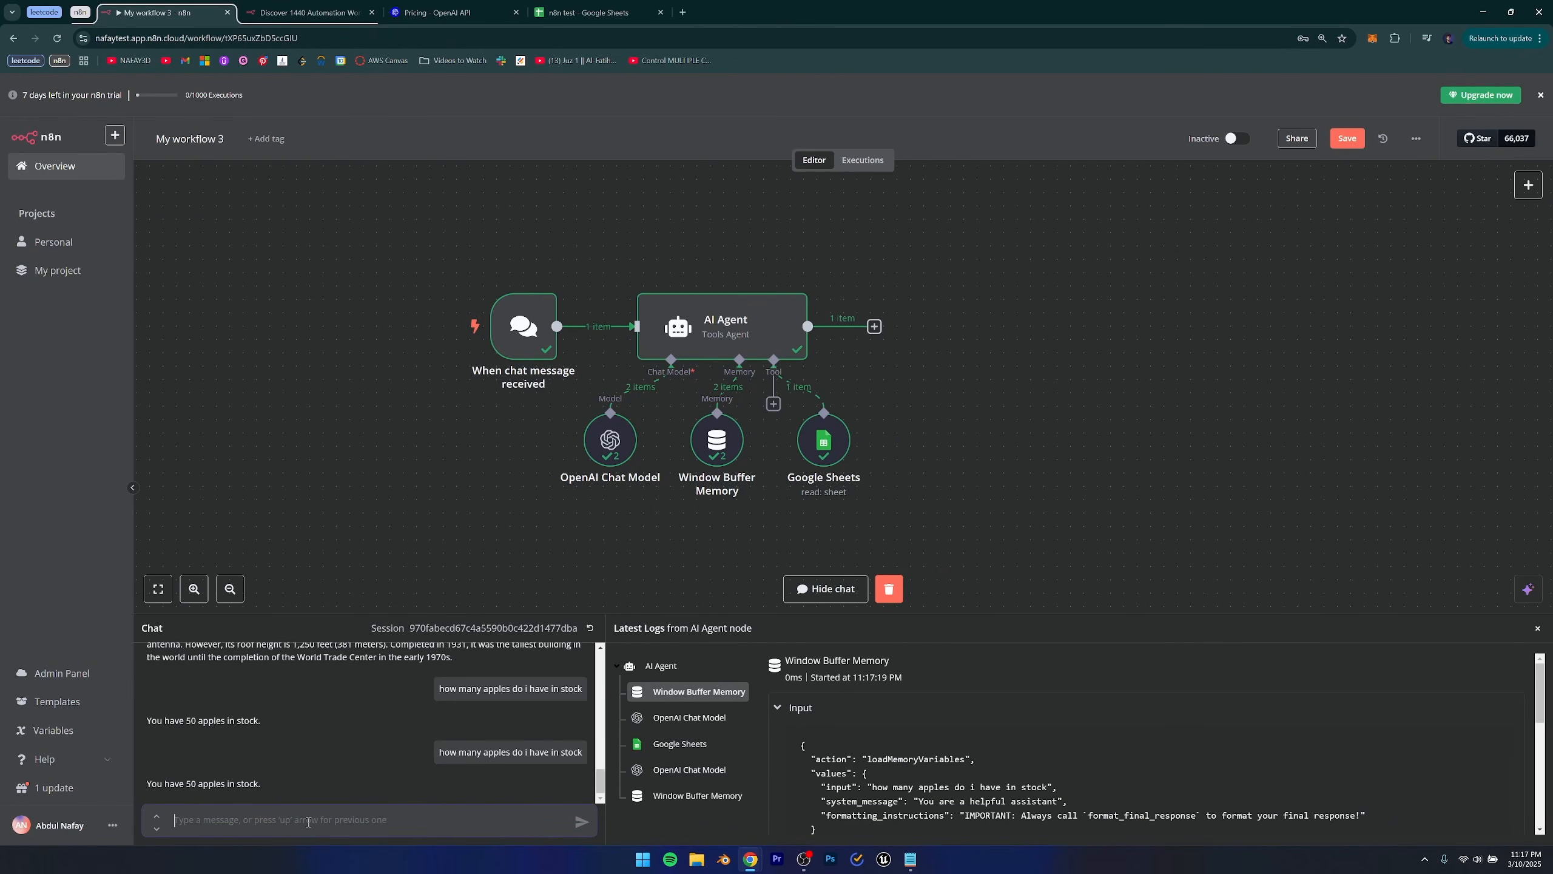
Ask the agent in the chat "is there anything out of stock".
type("id there naything=")
key("BackSpace")
key("BackSpace")
key("BackSpace")
key("BackSpace")
key("BackSpace")
key("BackSpace")
key("BackSpace")
type("anything out of stoc")
type("k")
key("Return")
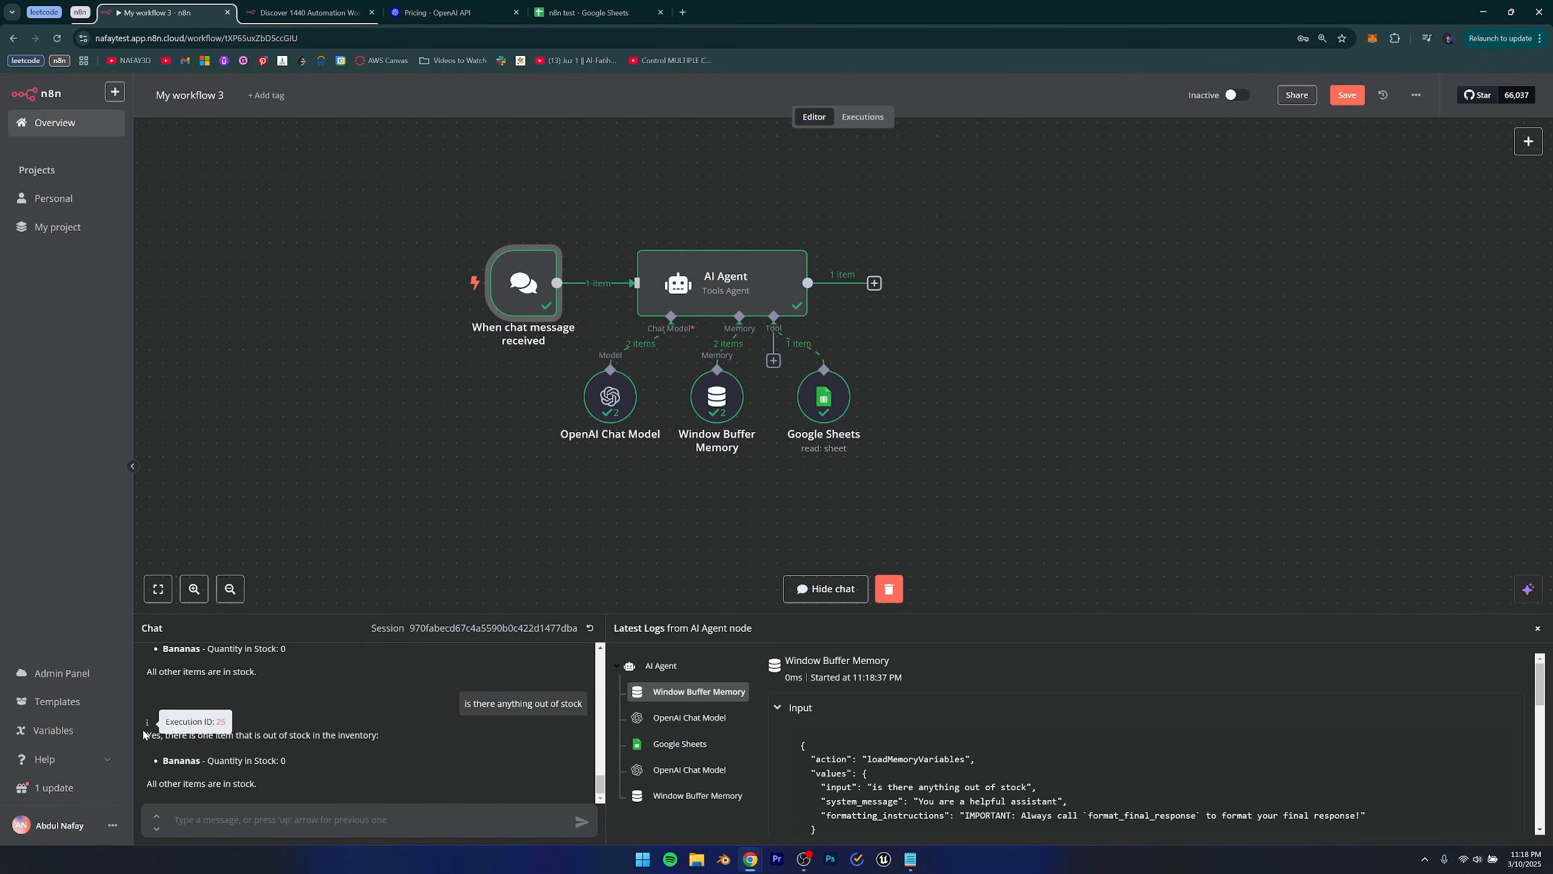
Check the agent's out-of-stock reply against the item quantities in the n8n test spreadsheet.
left_click_drag(147, 737, 399, 741)
left_click(307, 768)
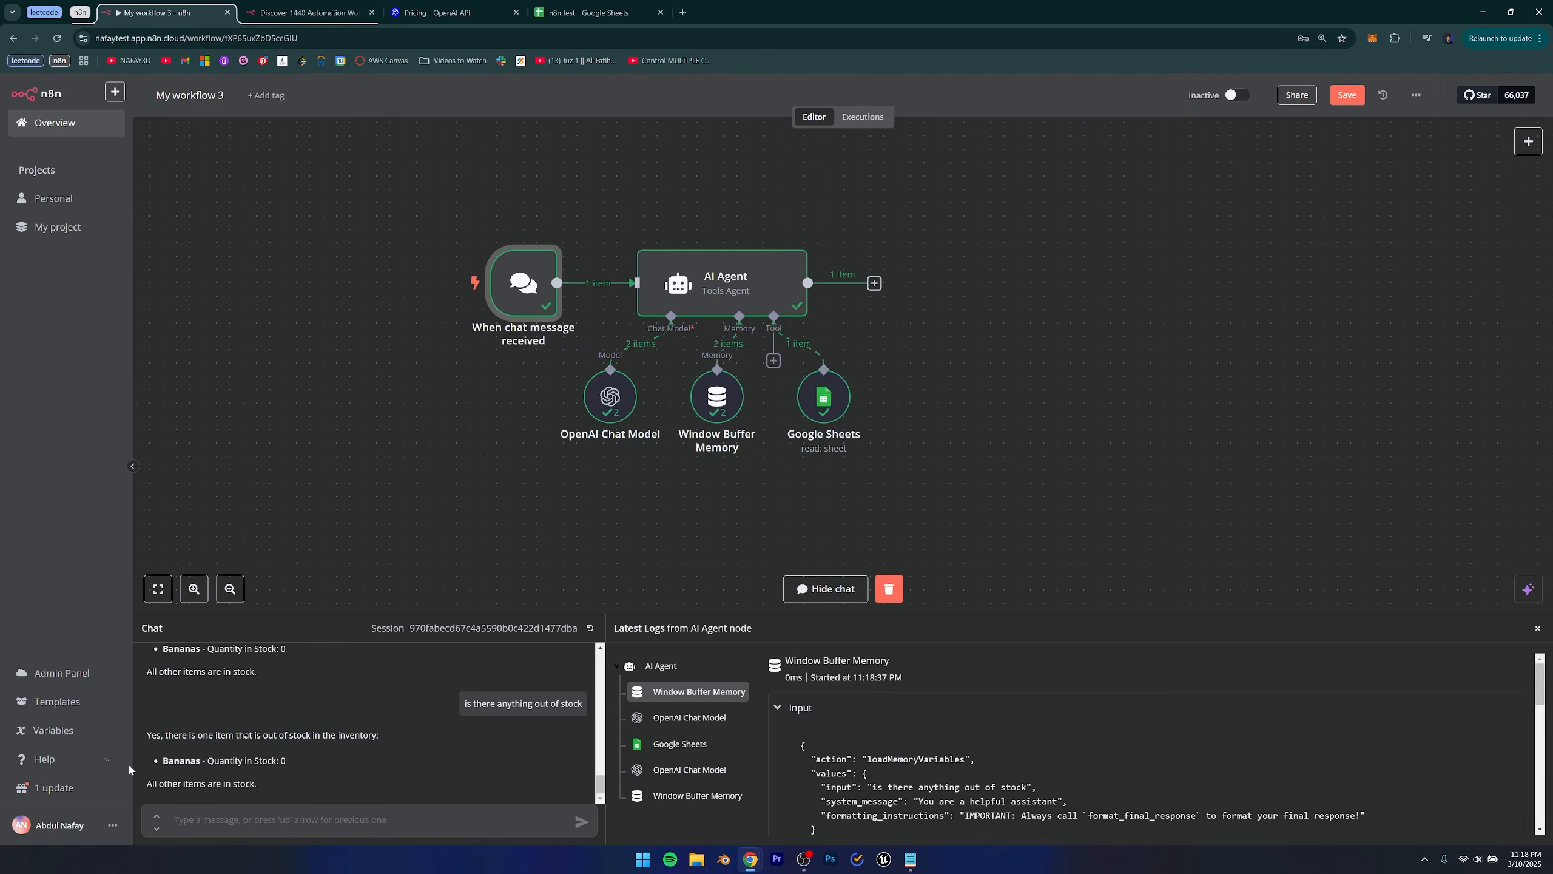
key("ctrl+9")
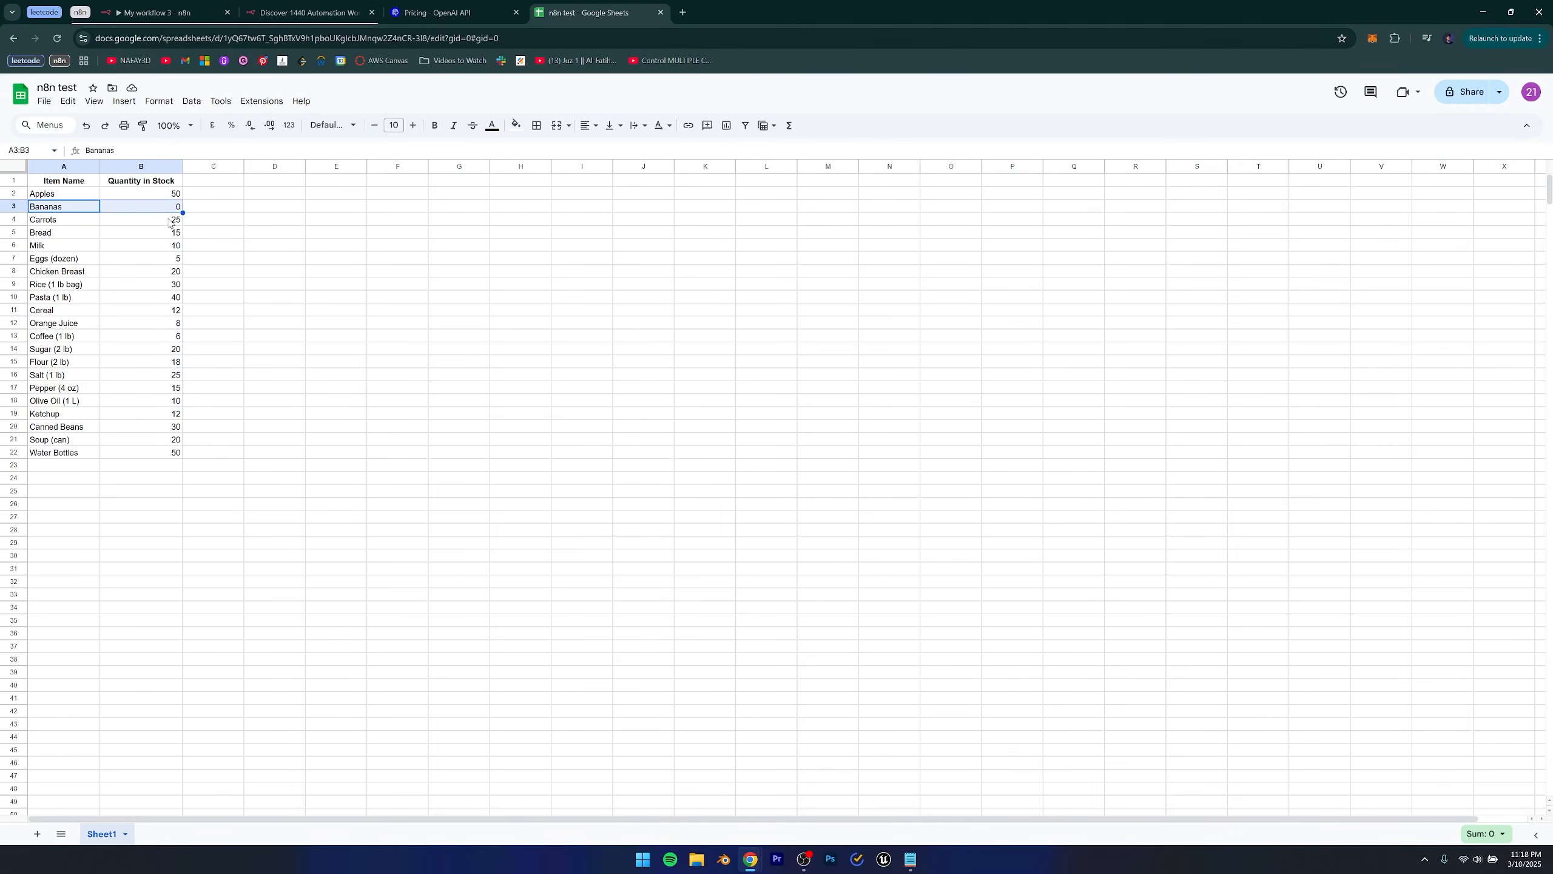
key("ctrl+Tab")
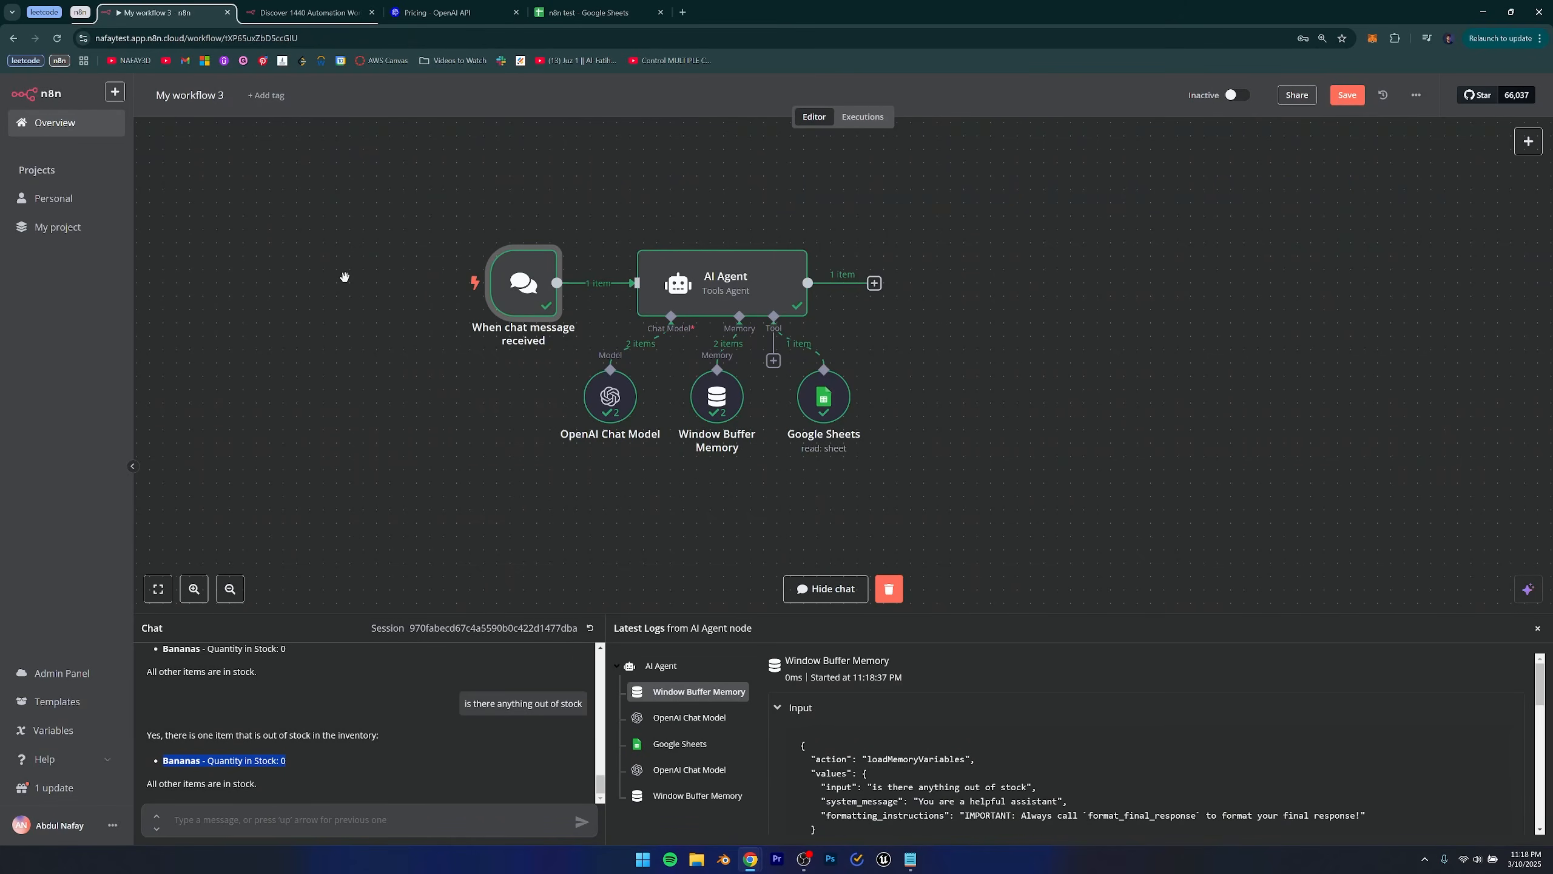
left_click_drag(267, 785, 148, 788)
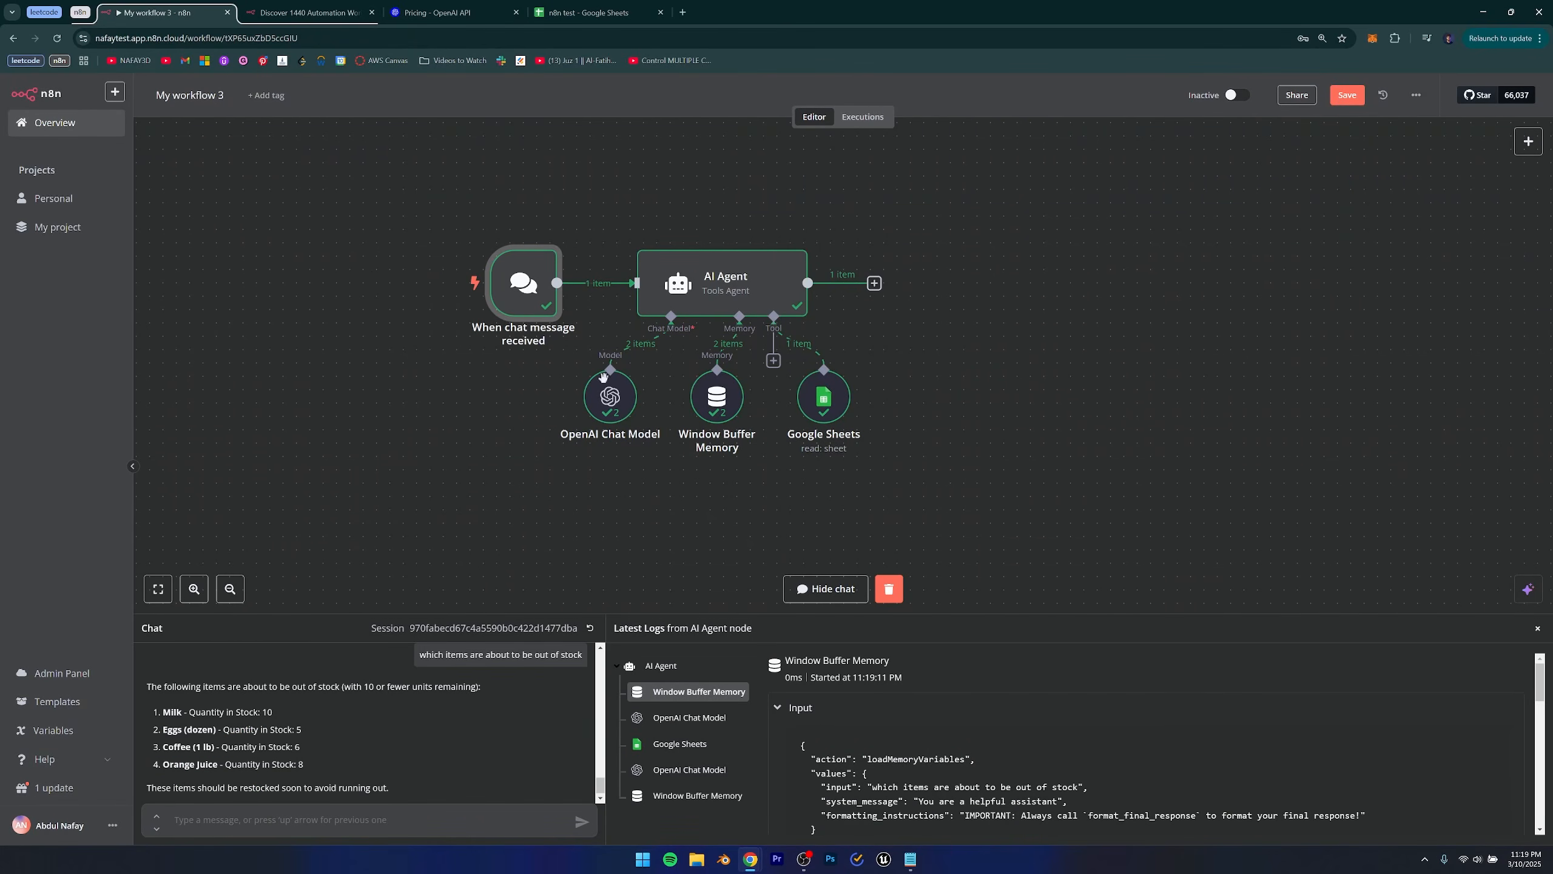
Move the Google Sheets tool node farther from Window Buffer Memory and examine the Milk quantity in the n8n test spreadsheet.
left_click_drag(847, 396, 944, 396)
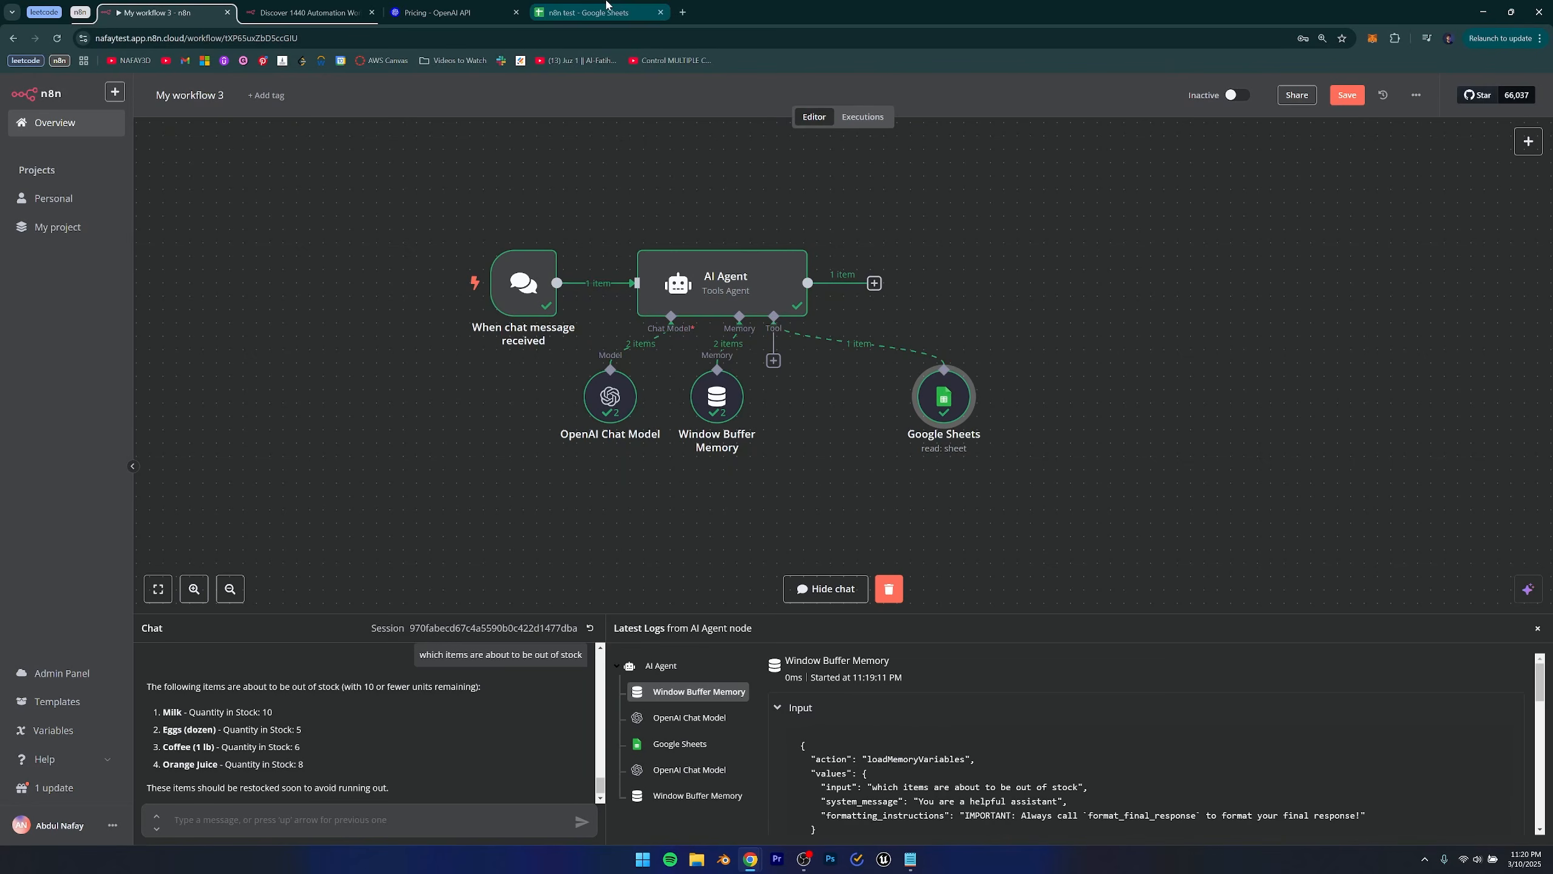
left_click(585, 13)
left_click(120, 250)
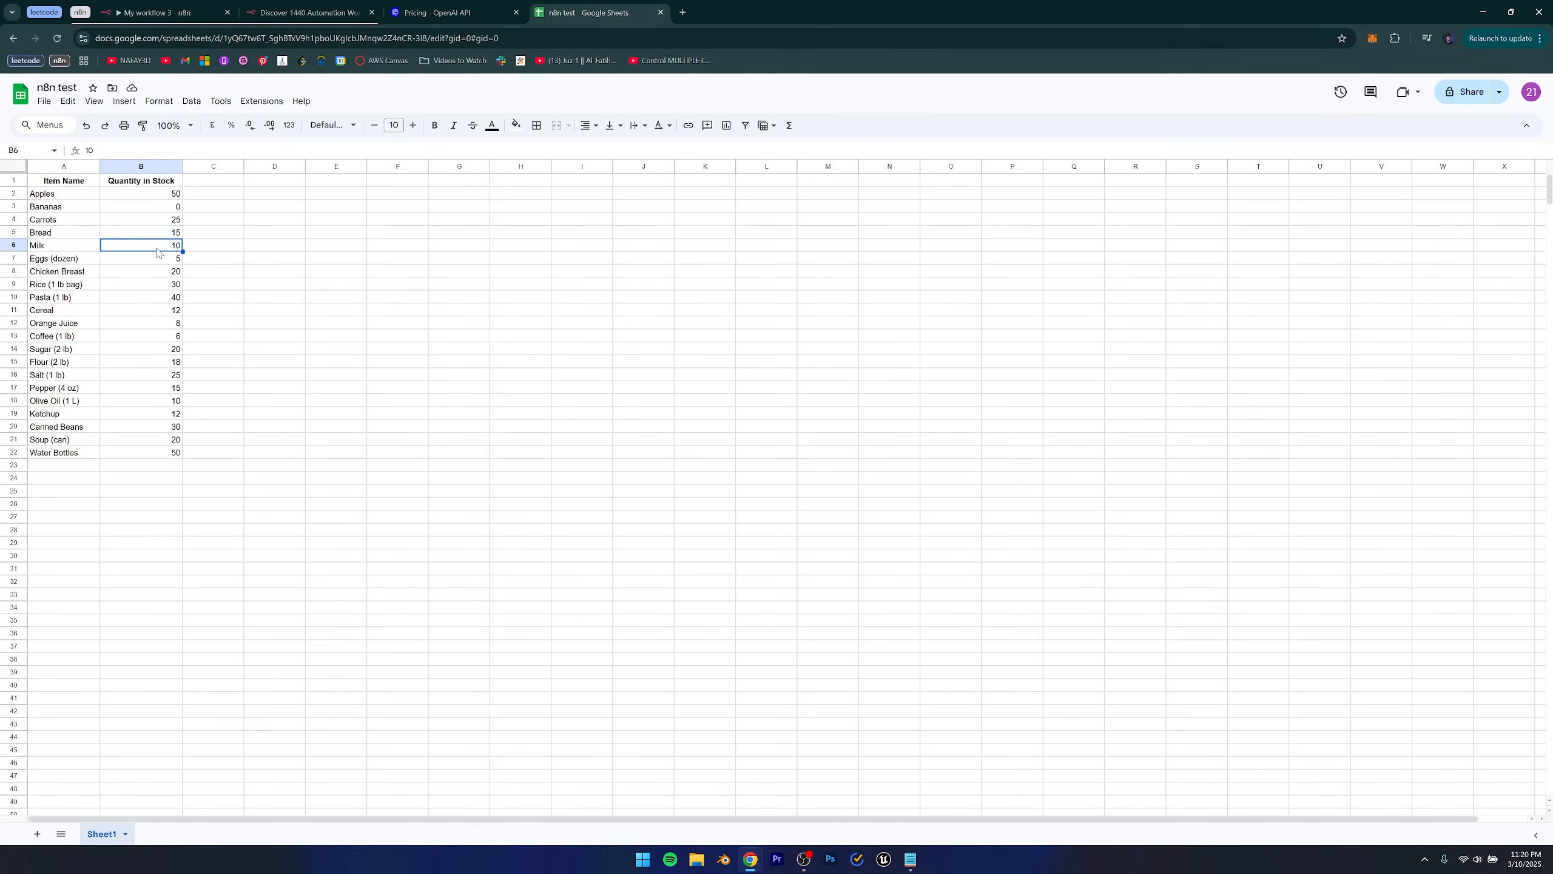
left_click(164, 8)
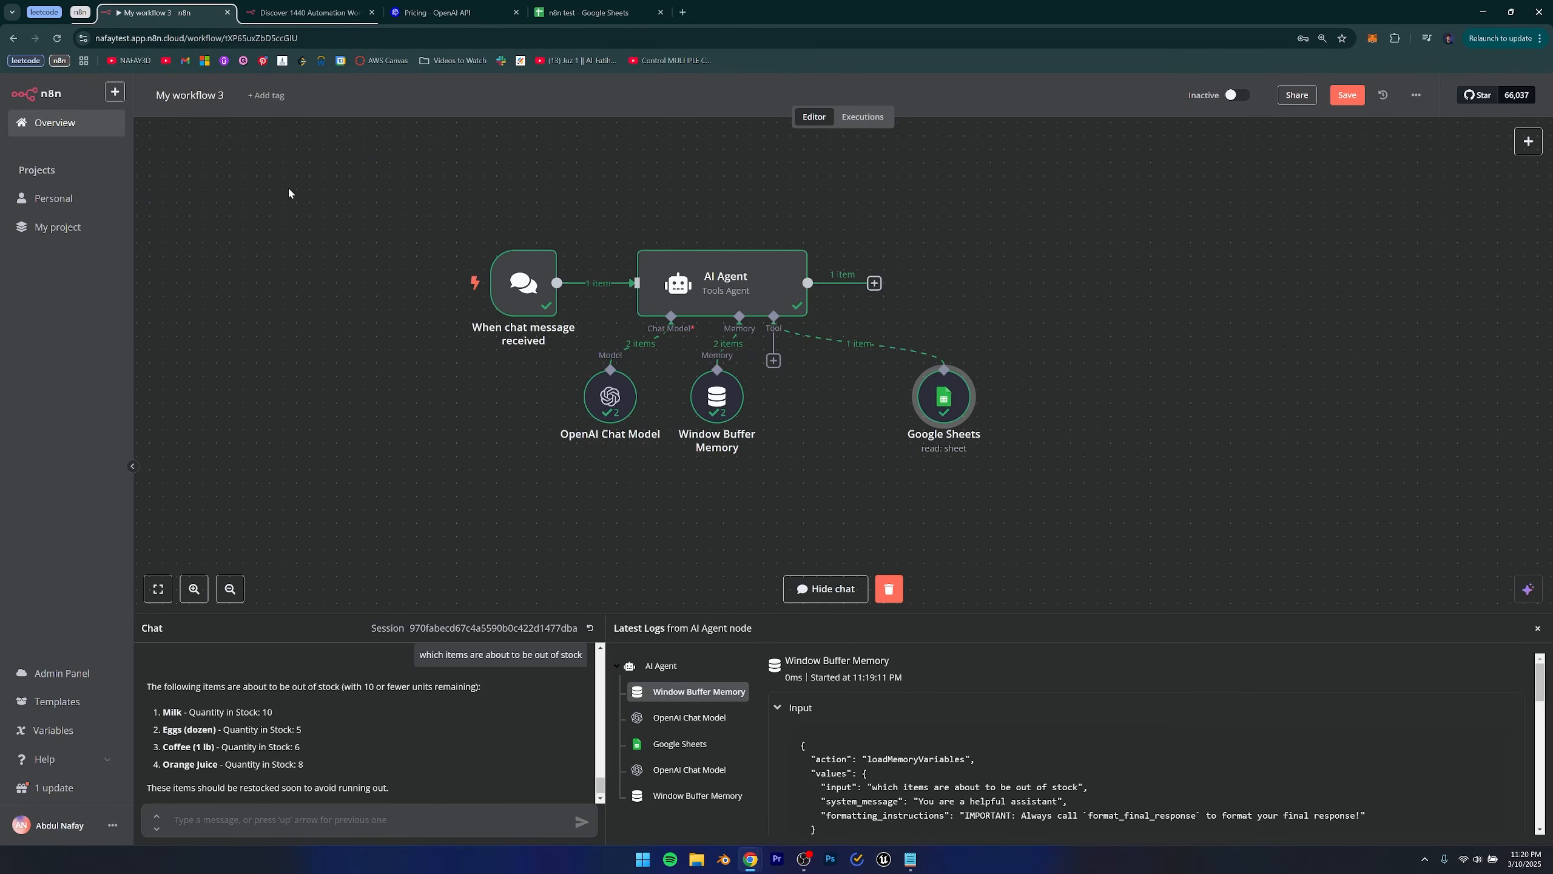
Add a second Google Sheets Tool to the AI Agent's tools and rename it as Update inventory.
left_click(773, 361)
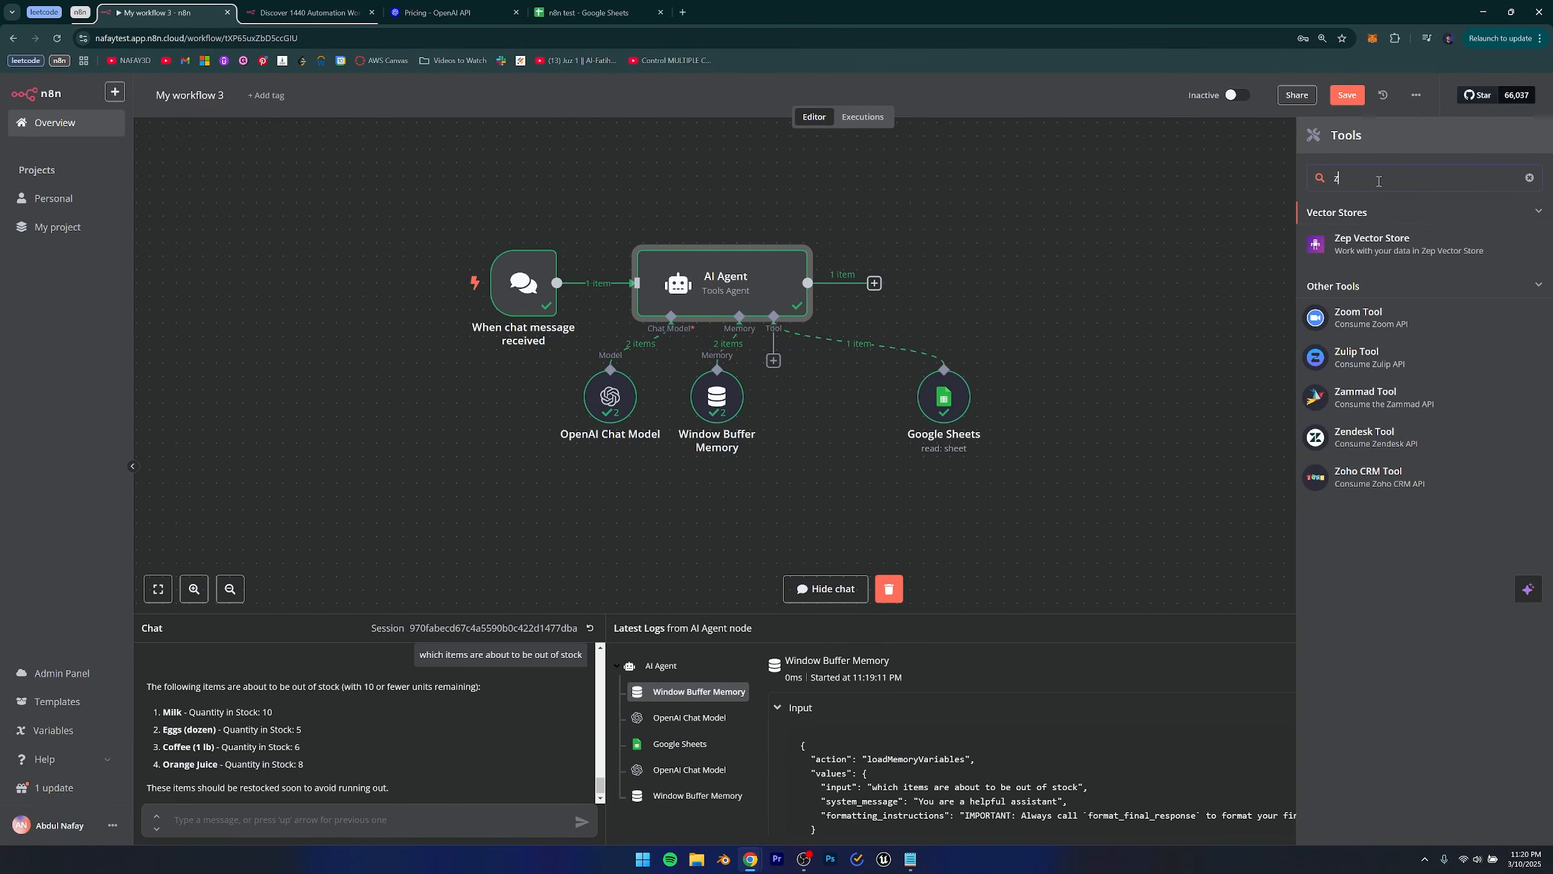
type("sheets")
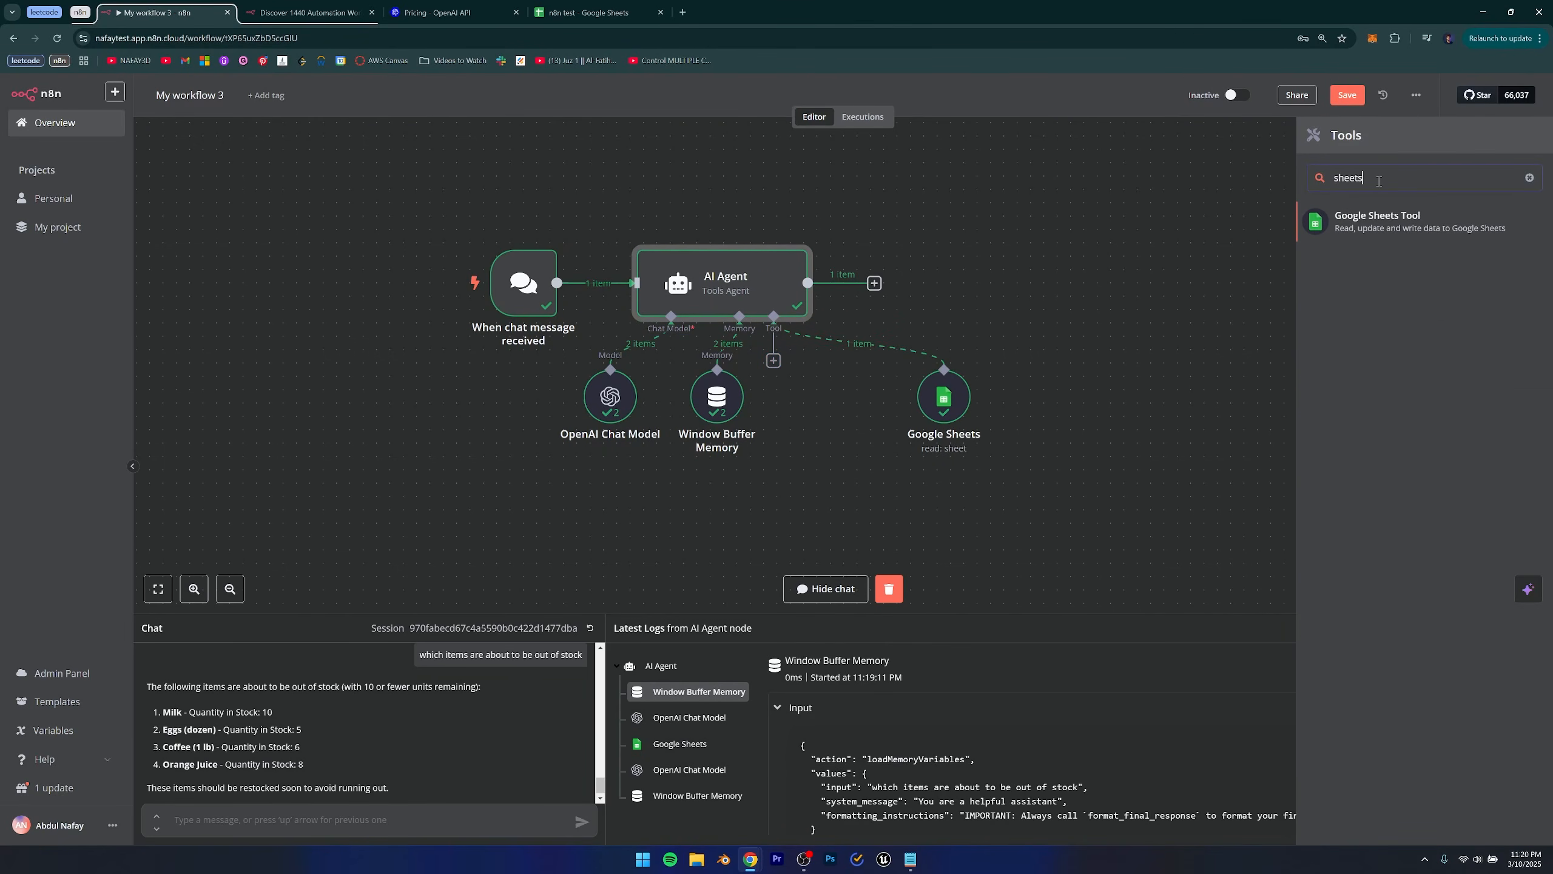
left_click(1383, 228)
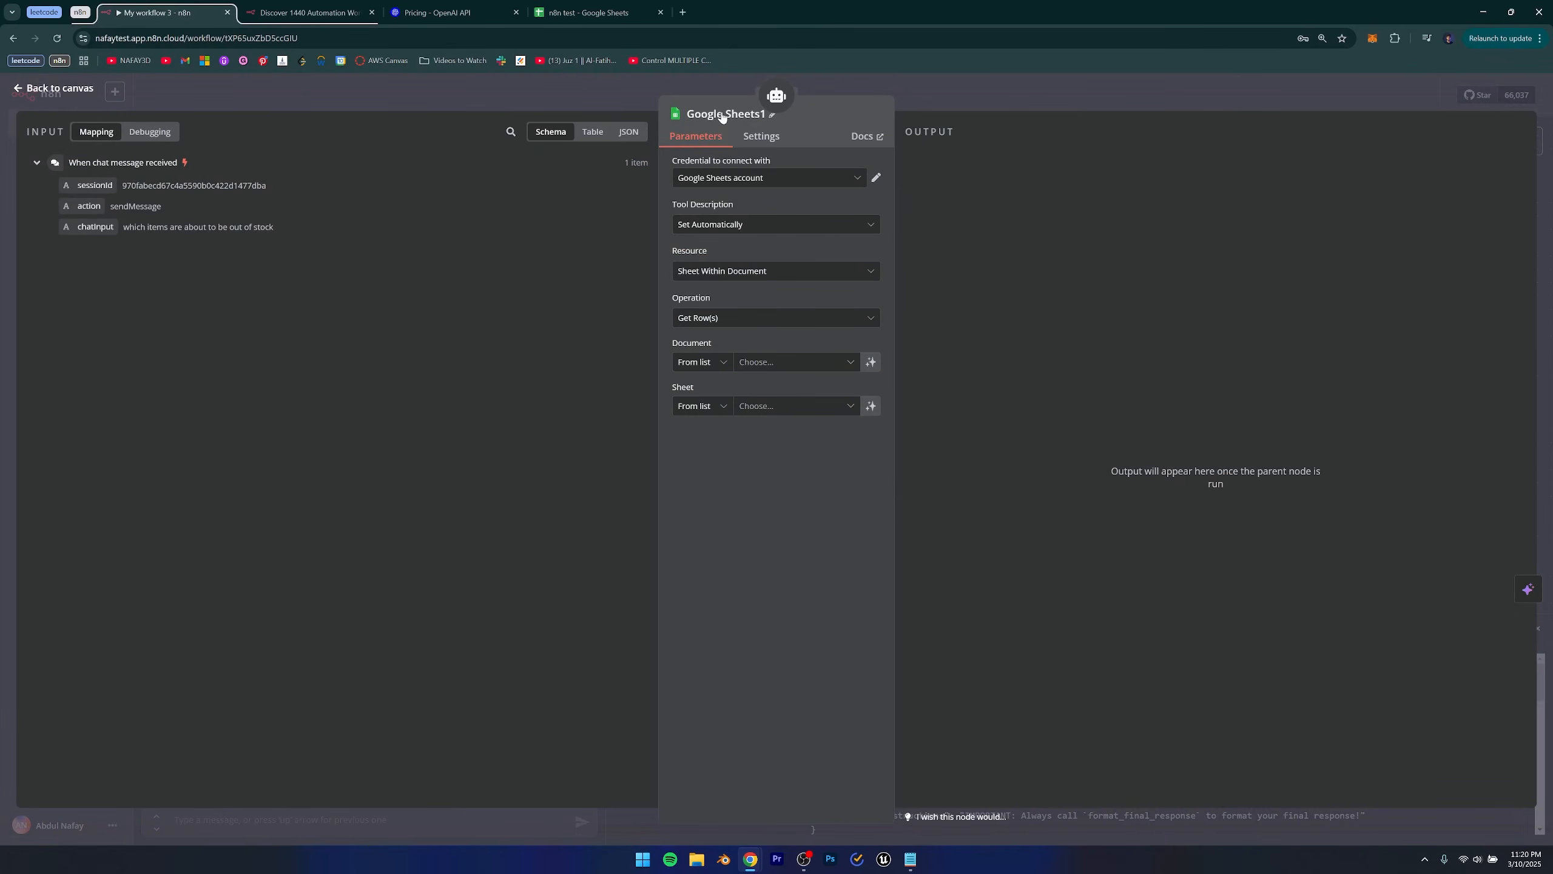
left_click(745, 115)
left_click_drag(851, 109, 772, 93)
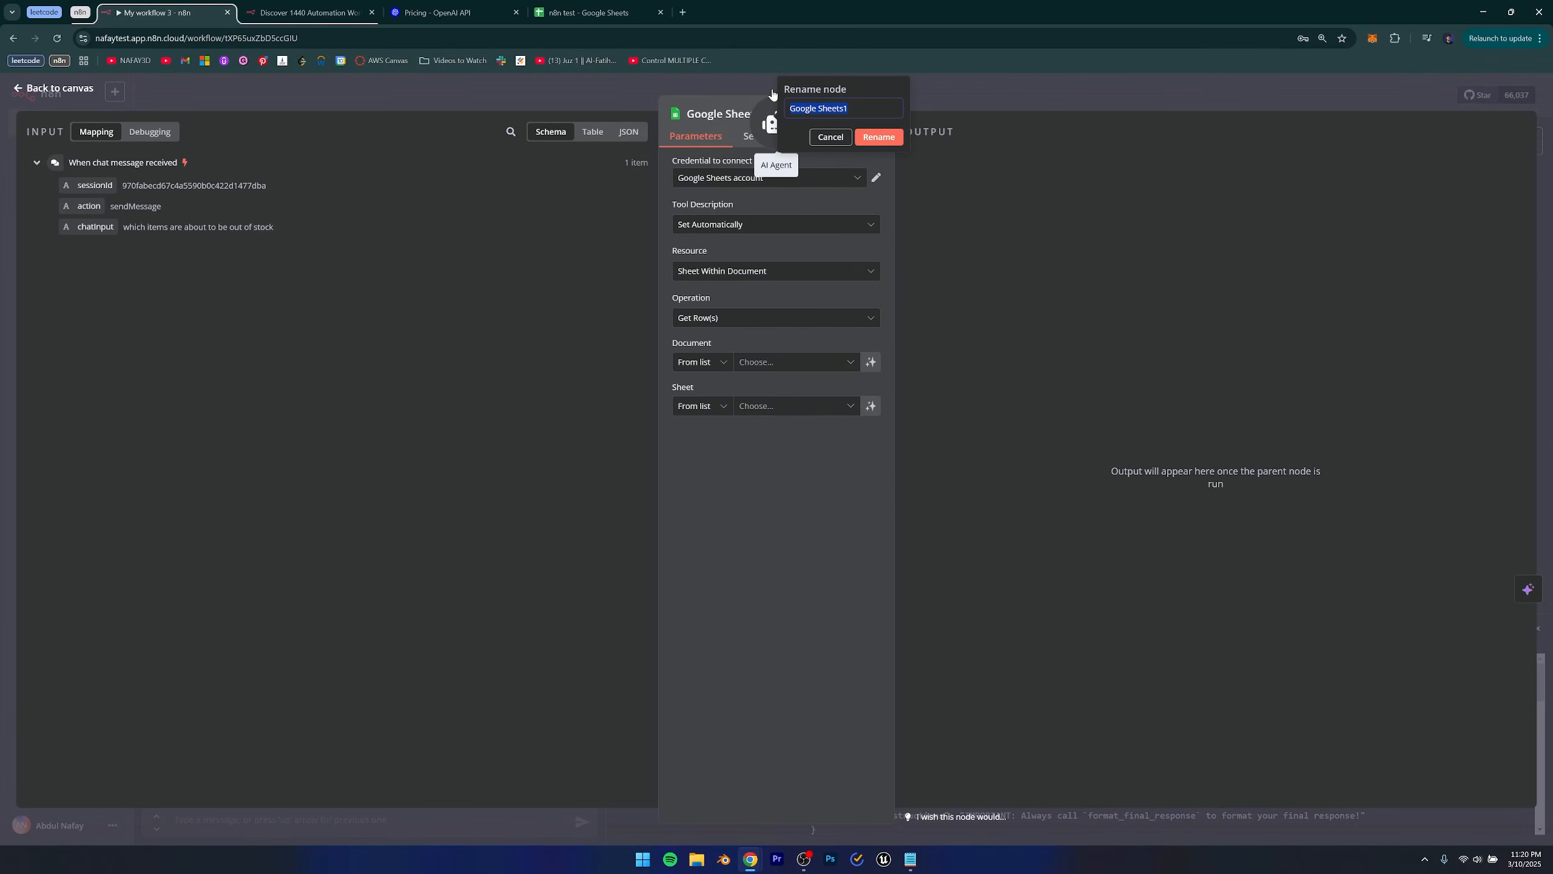
type("Update inventory")
key("Return")
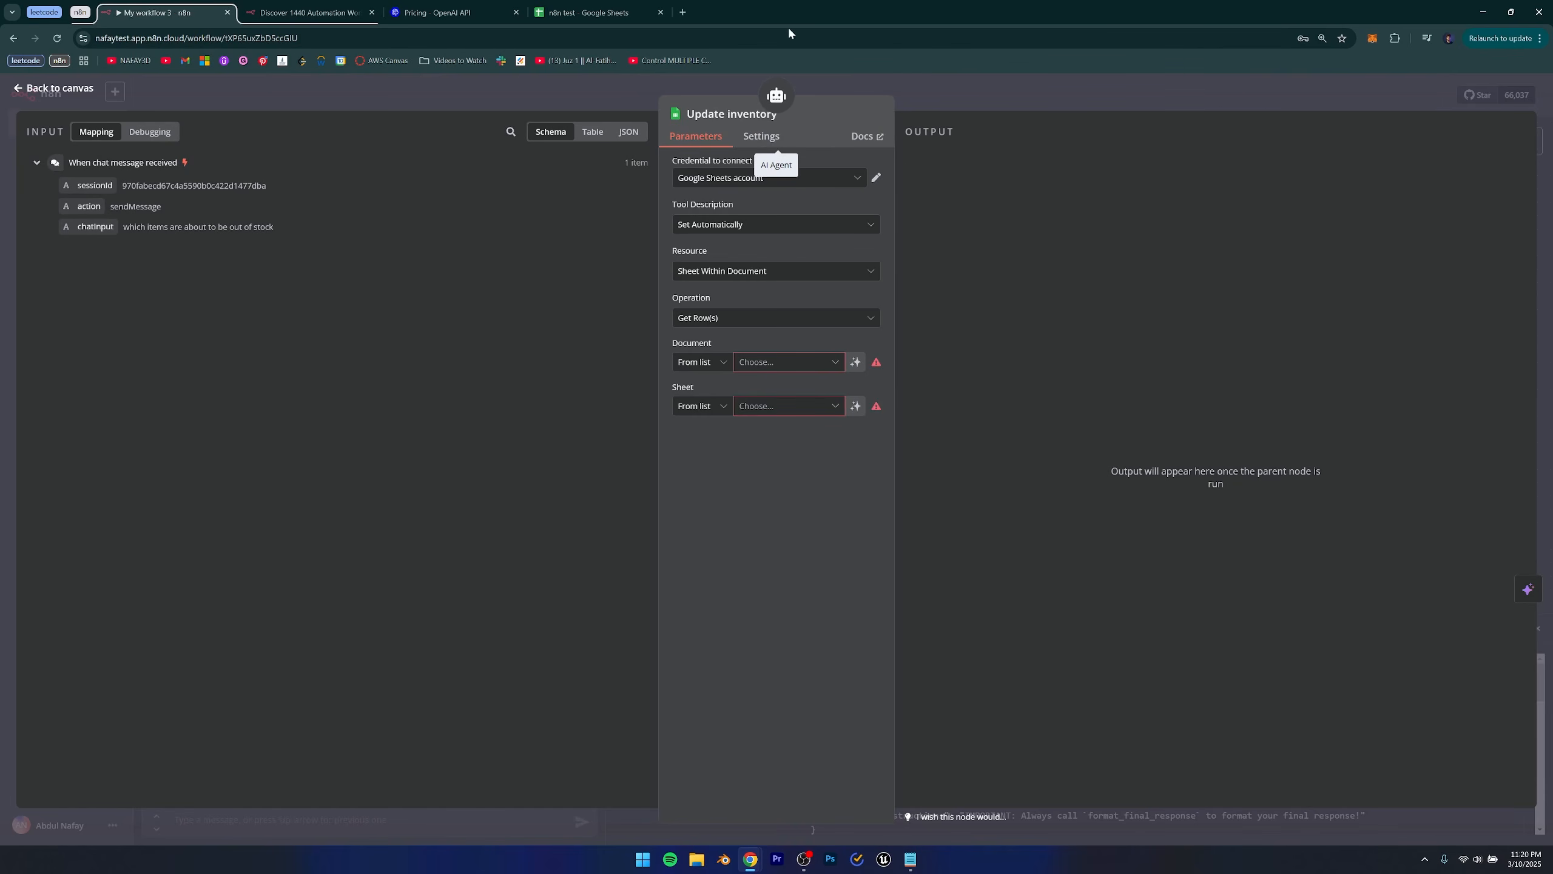
Select Google Sheets account as the credential for the Update inventory tool.
left_click(741, 177)
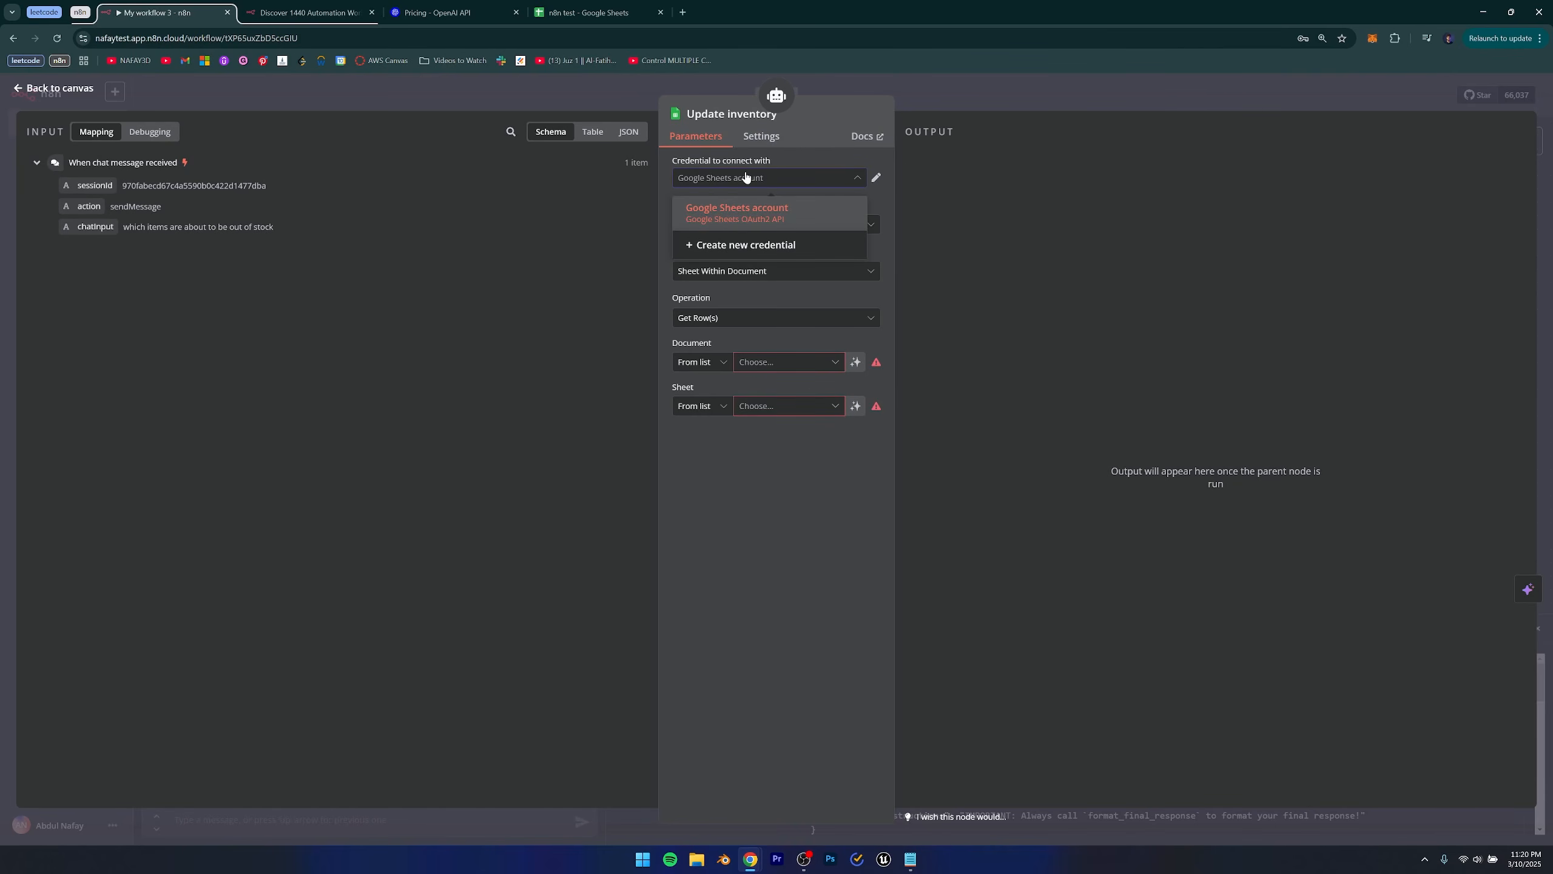
left_click(727, 211)
left_click(756, 178)
left_click(745, 209)
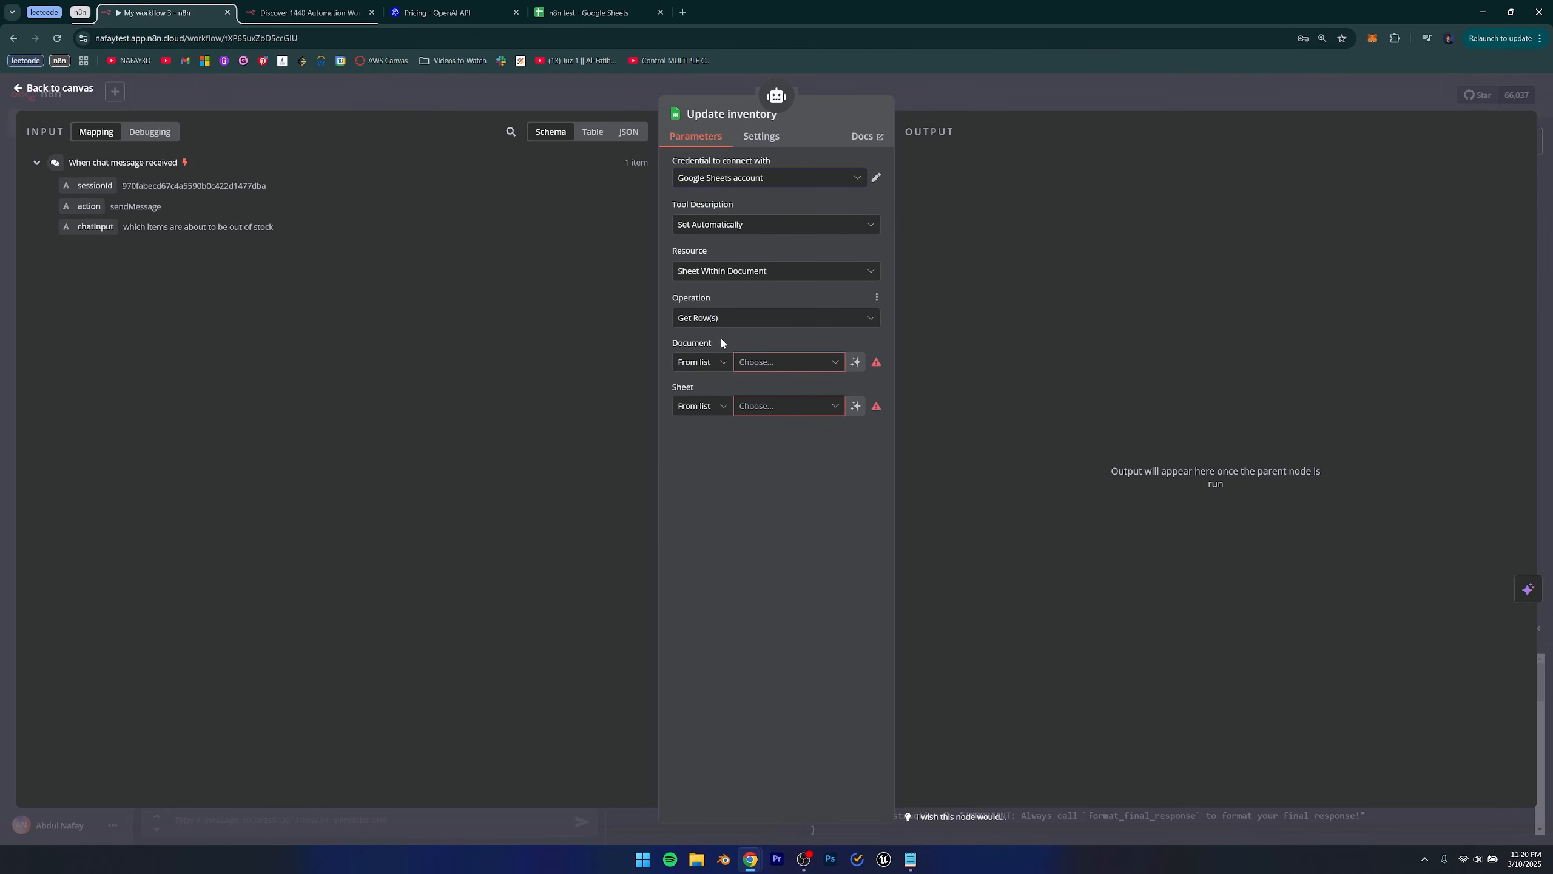
Check the existing items and first empty row in the n8n test spreadsheet, and set the tool's operation to Append or Update Row.
left_click(722, 318)
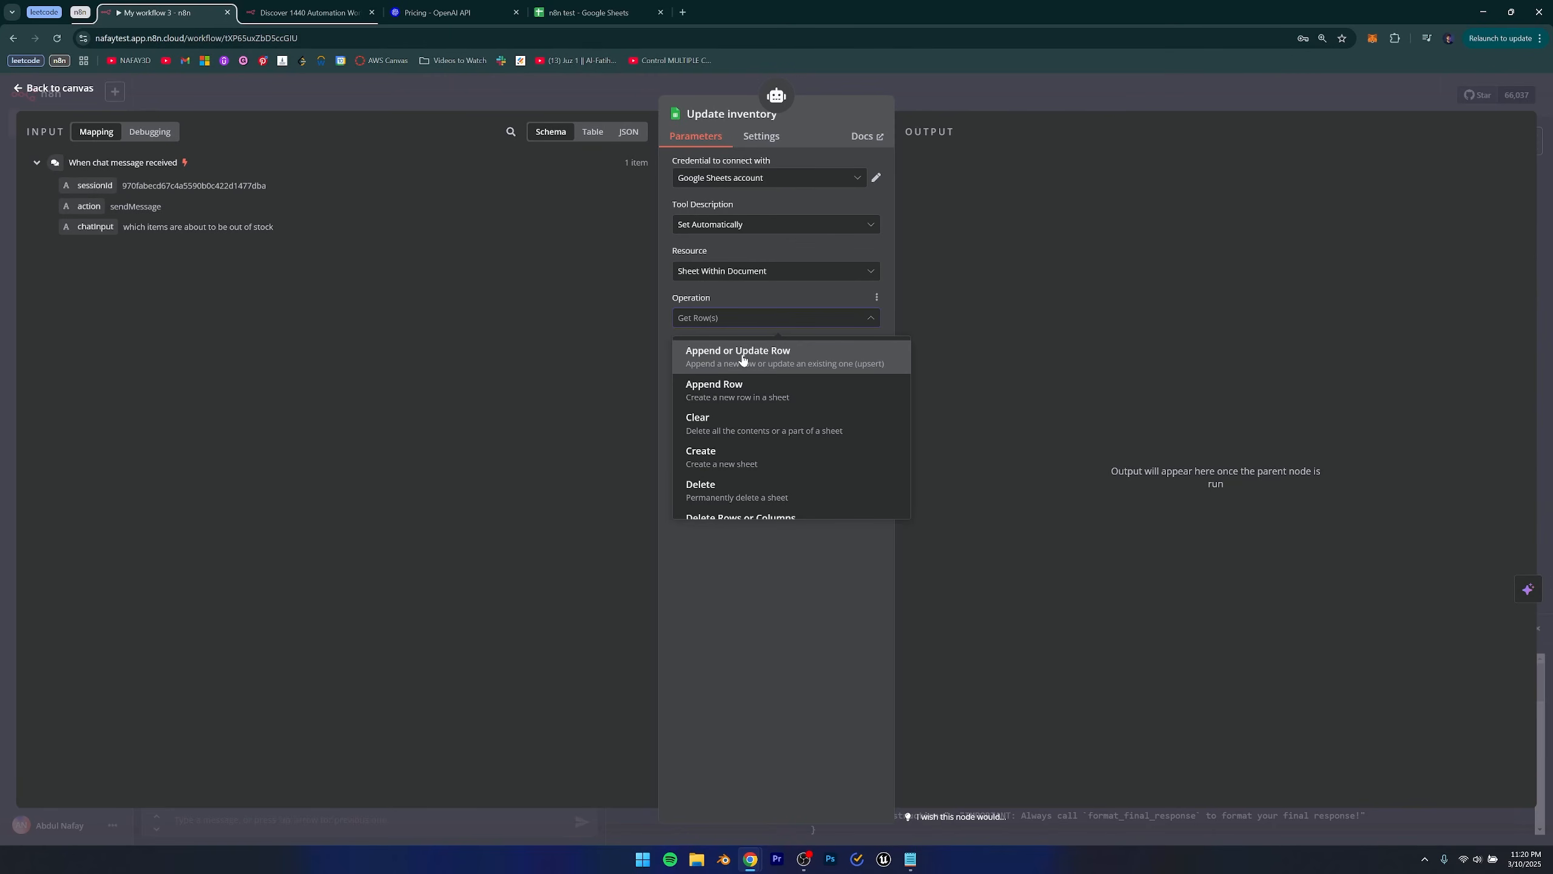
left_click(587, 12)
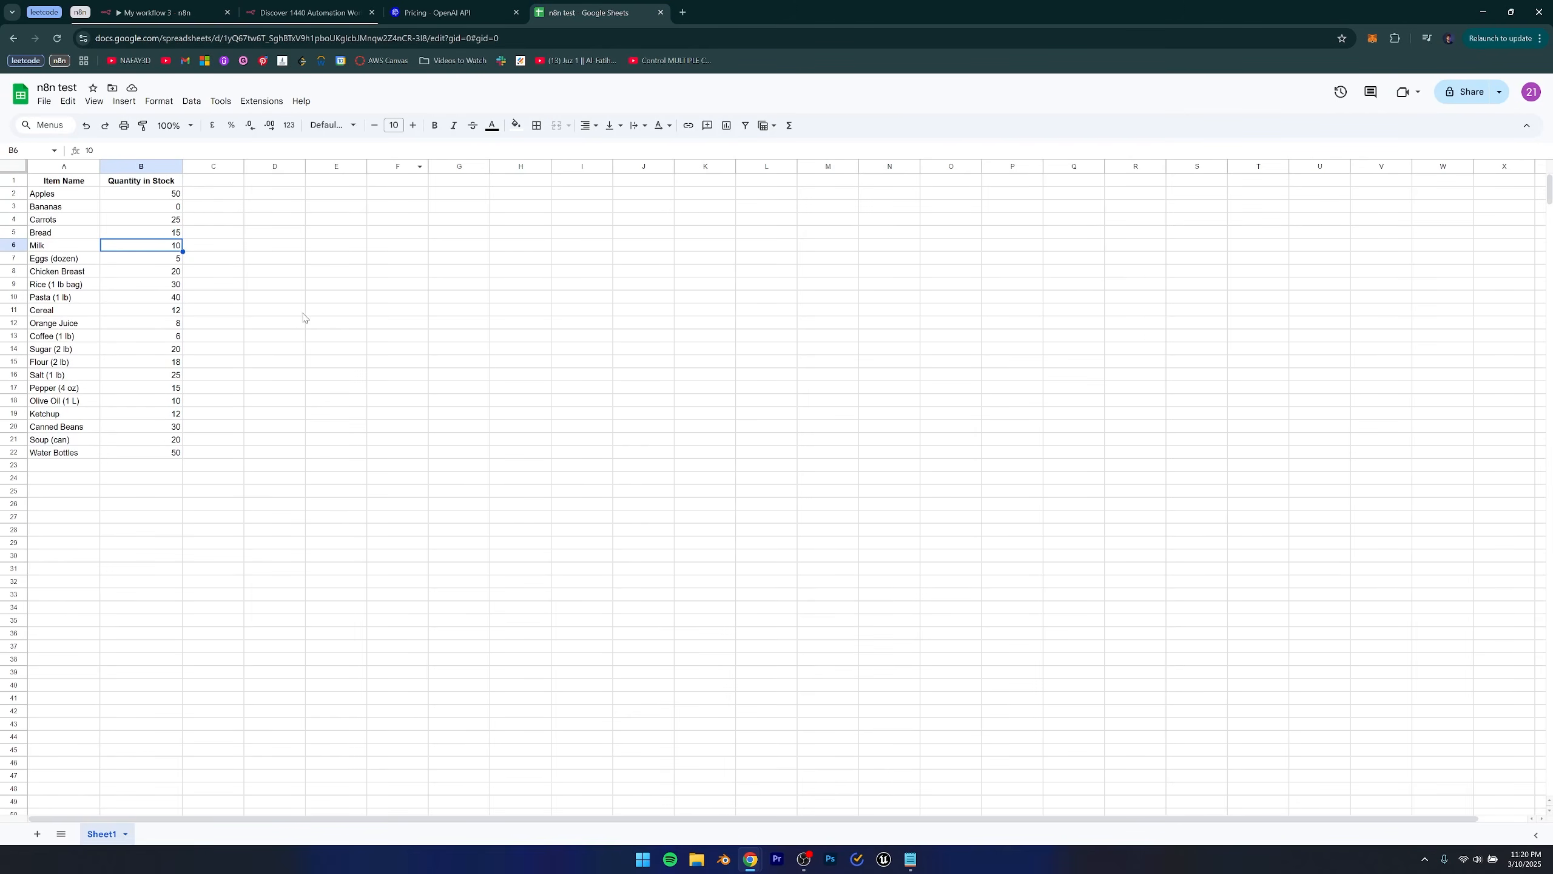
left_click(68, 472)
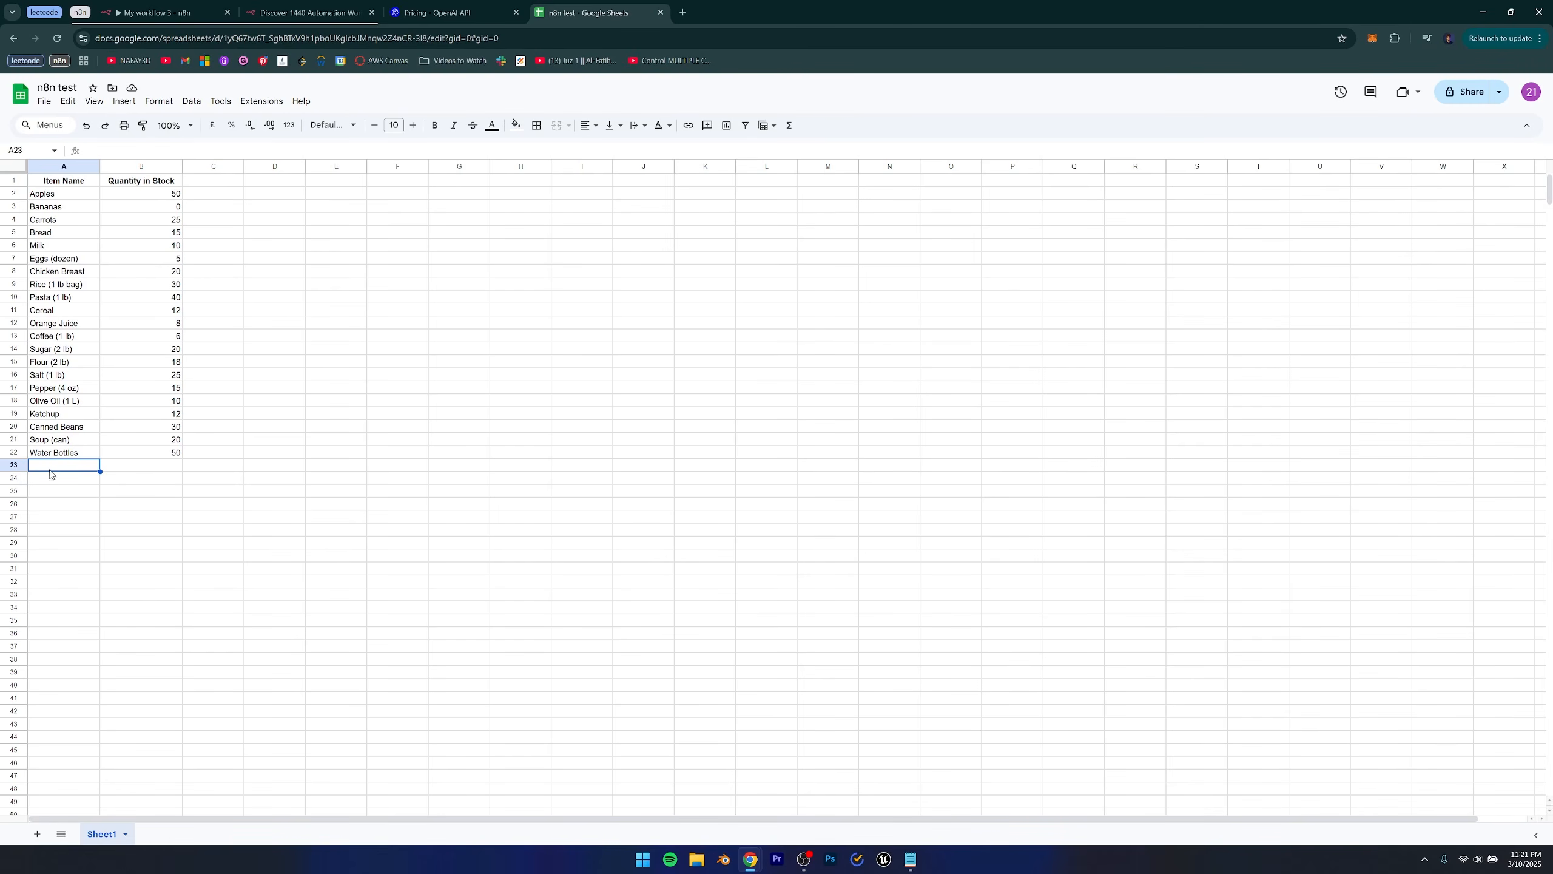
double_click(47, 467)
left_click_drag(80, 467, 116, 466)
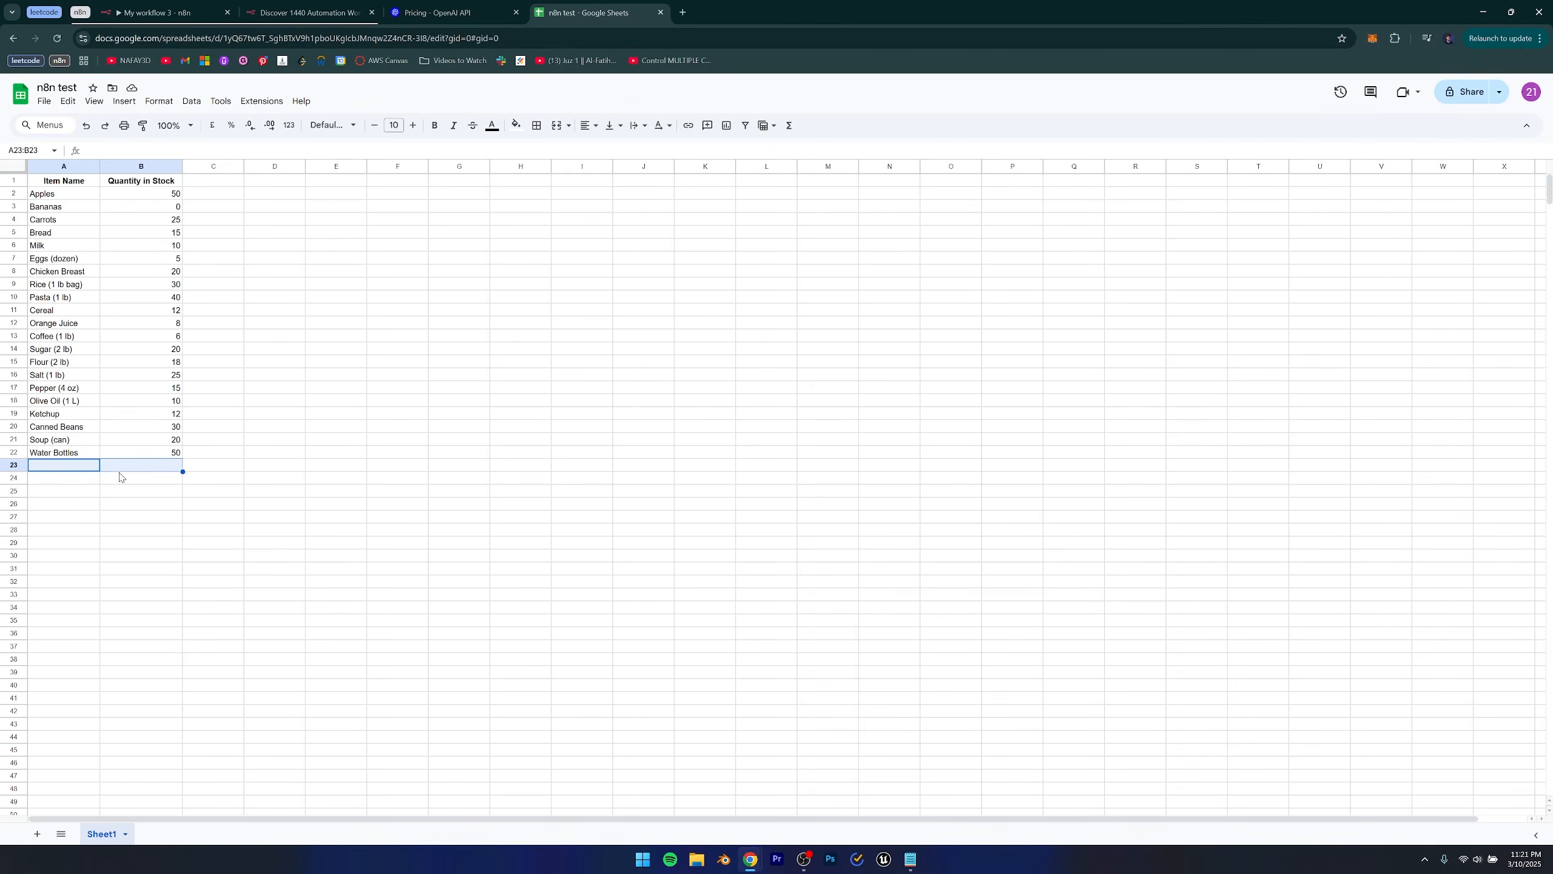
left_click(97, 494)
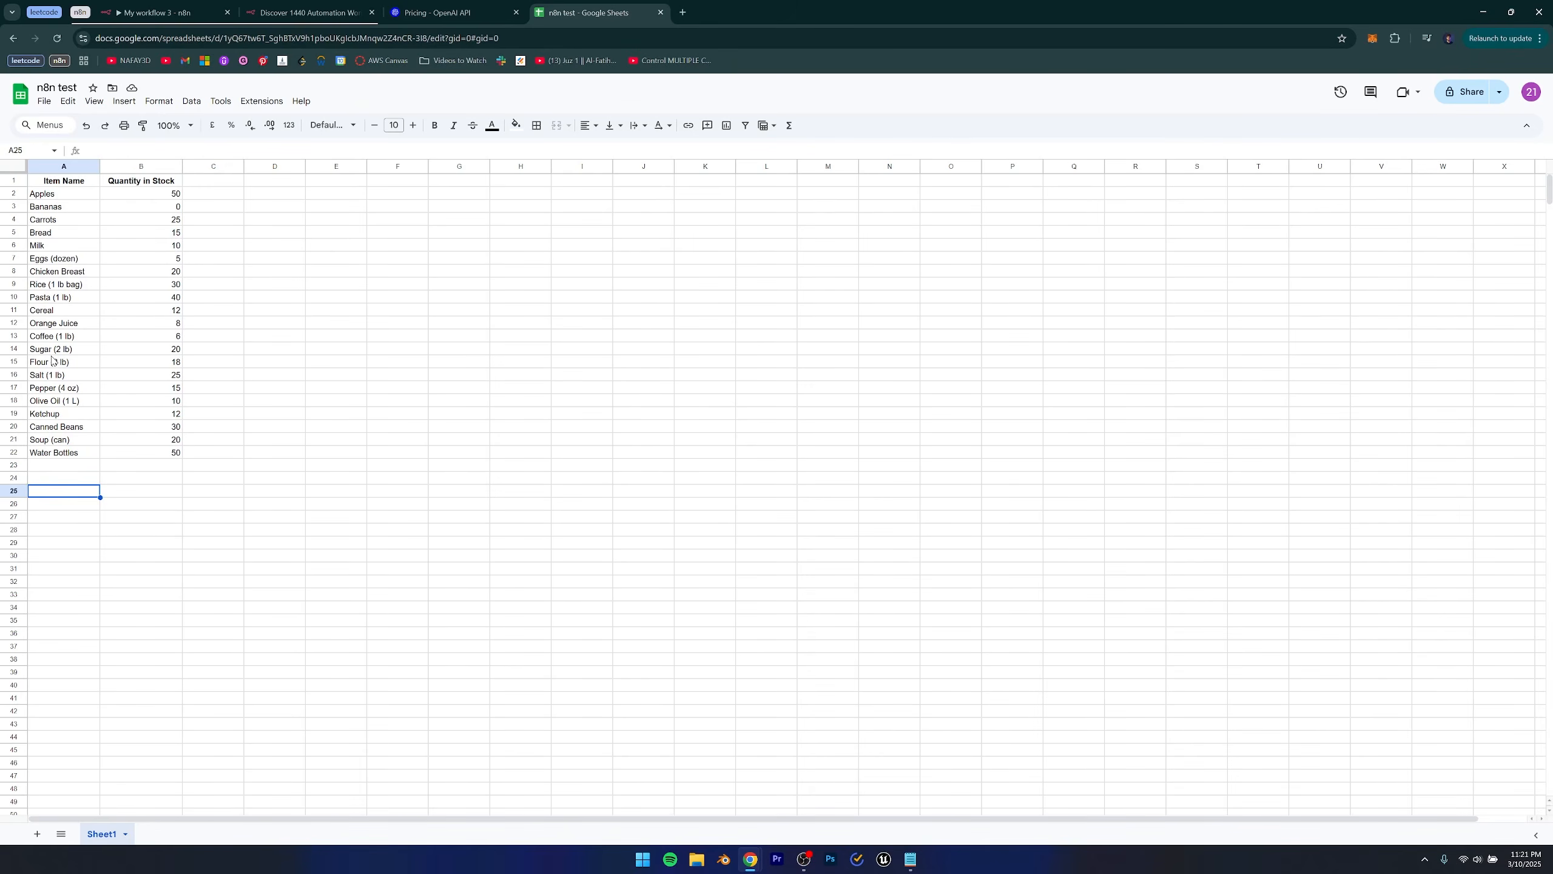
left_click(53, 311)
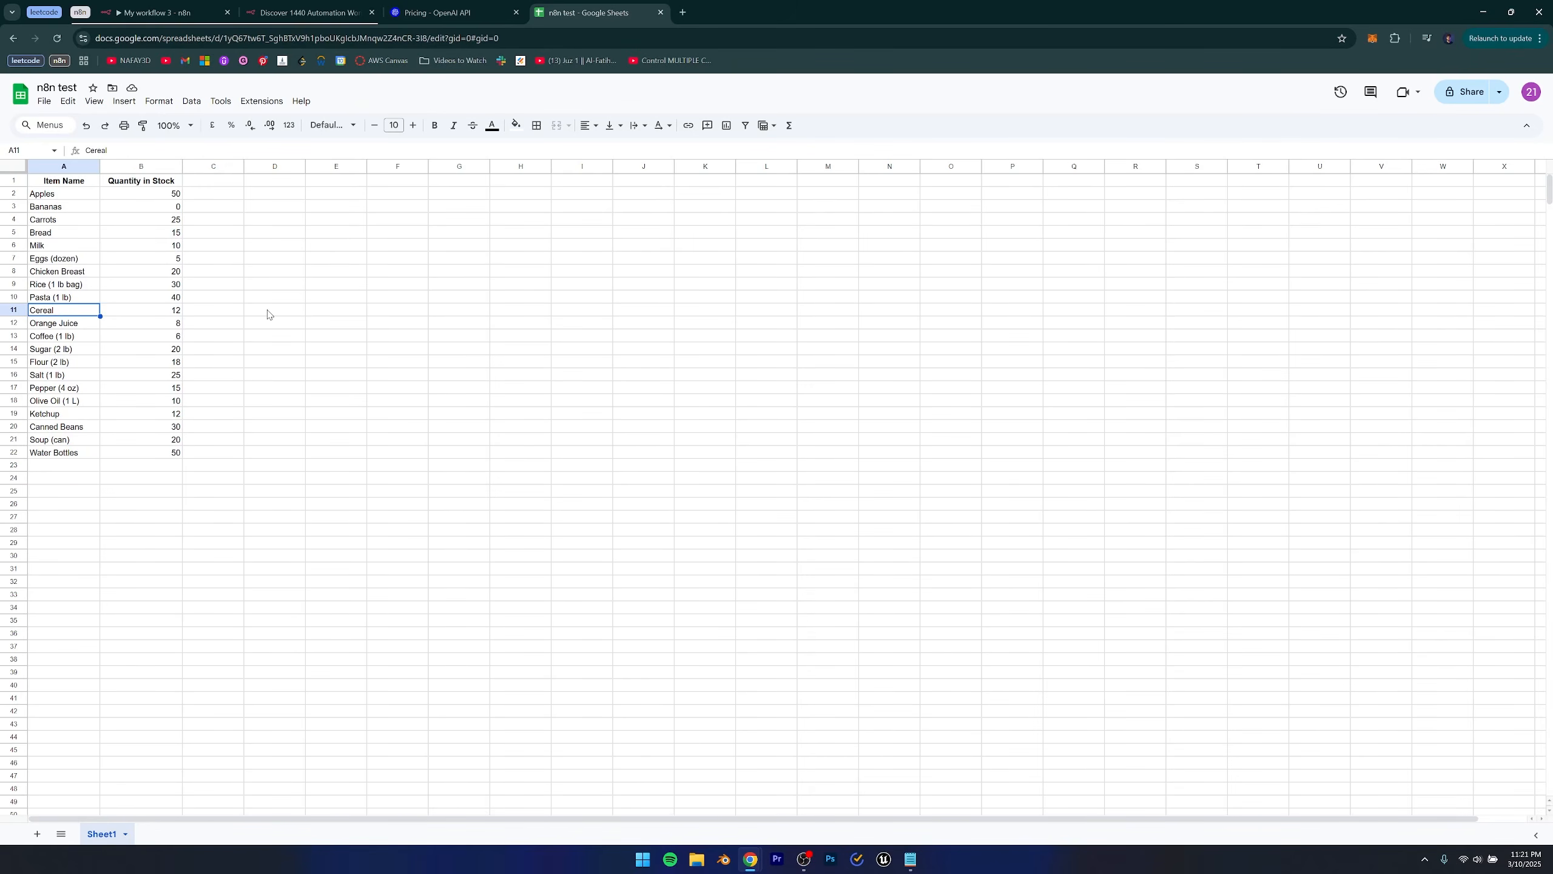
key("ctrl+Tab")
scroll(749, 397, "up", 2)
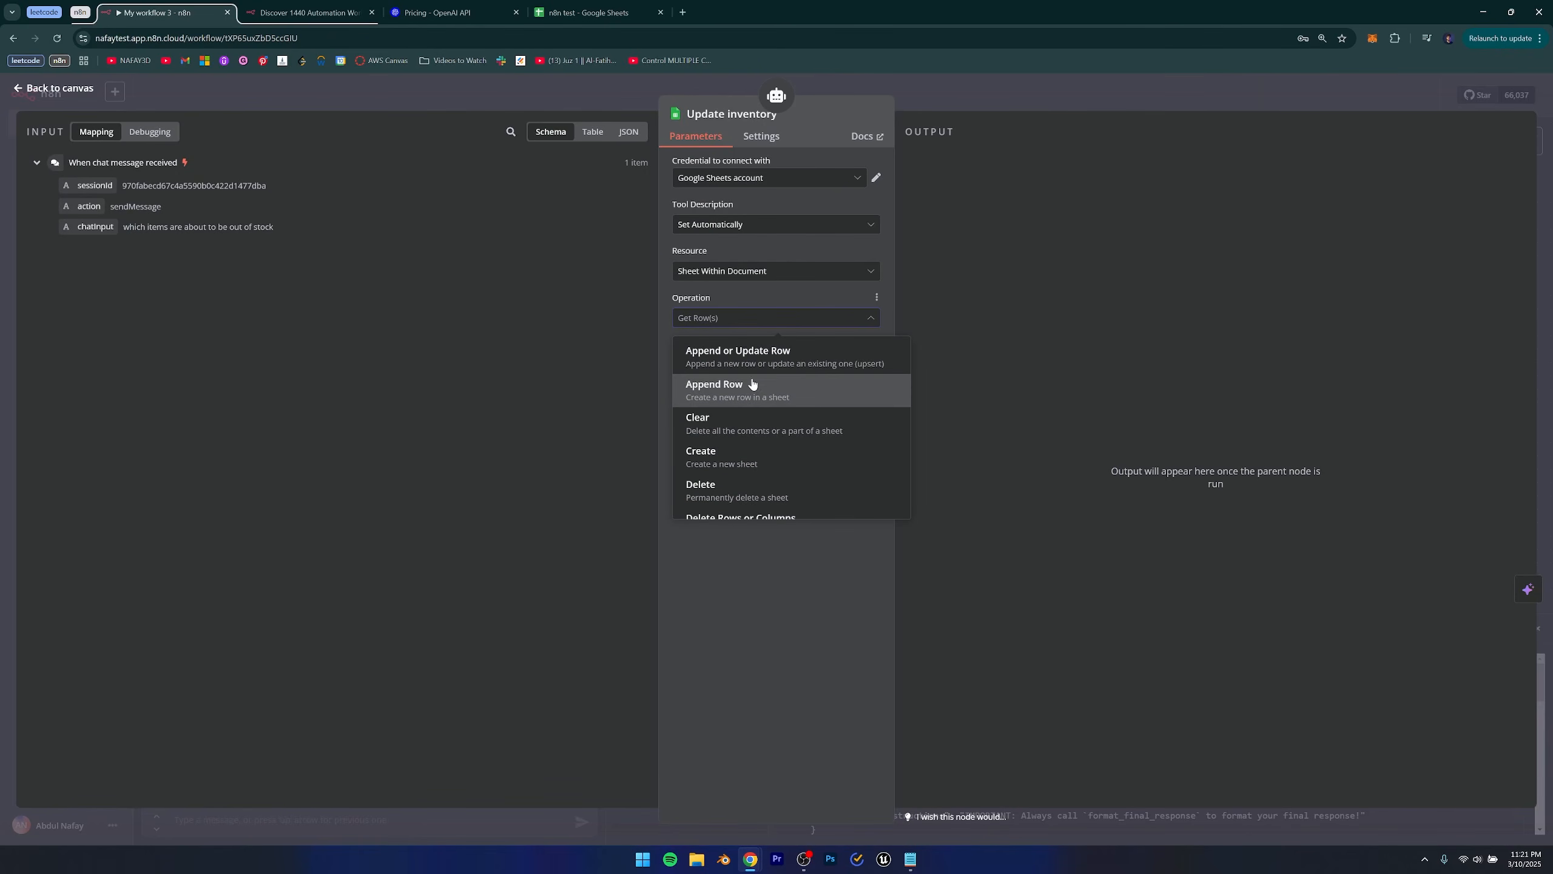
left_click(757, 364)
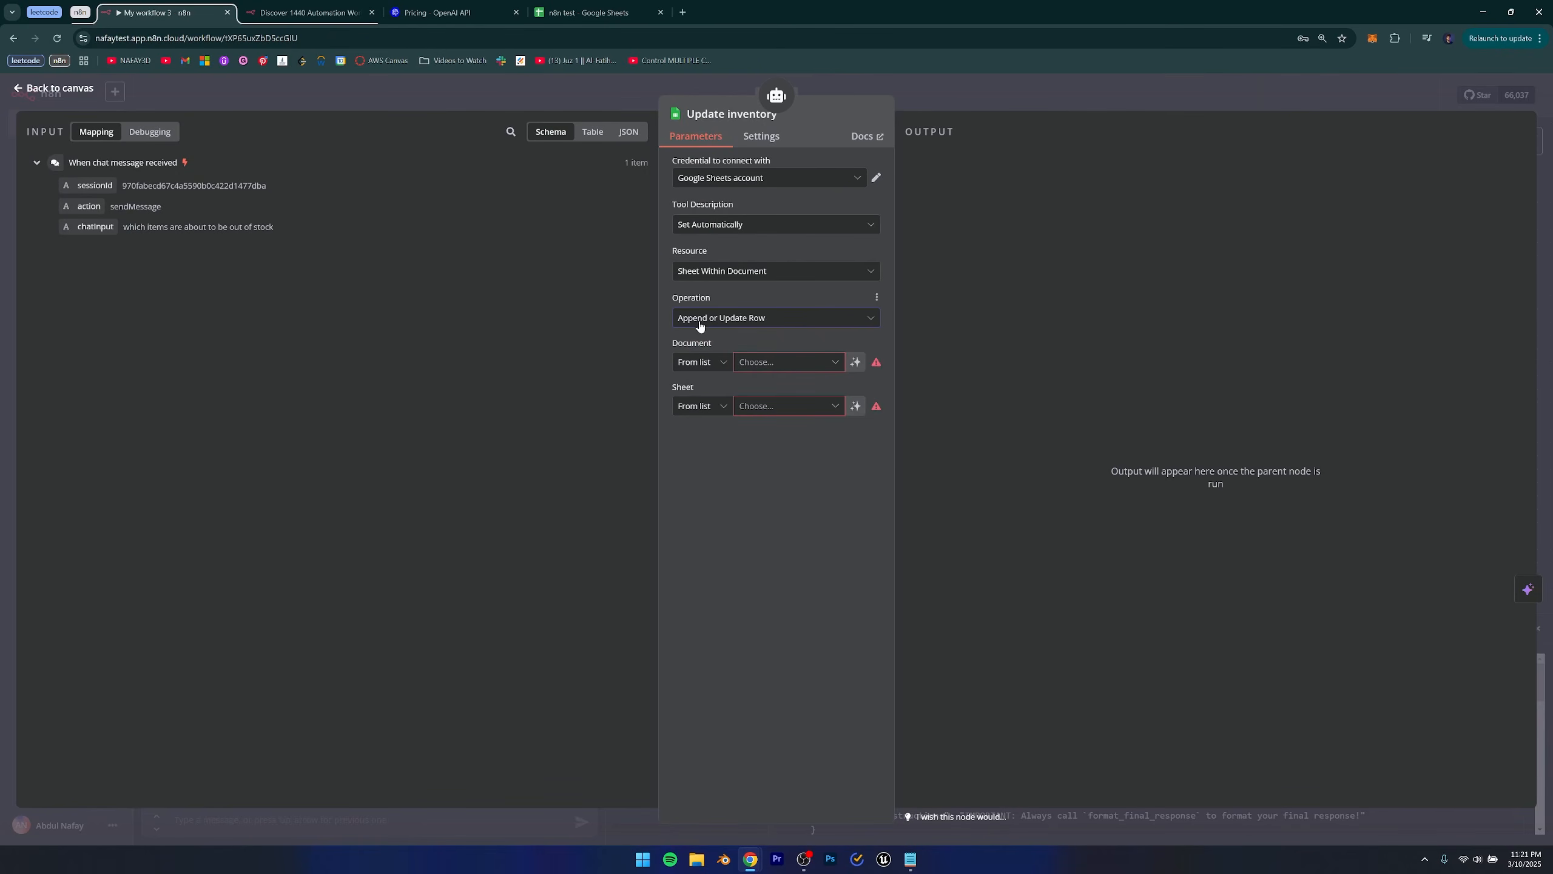
Point the Update inventory tool to Sheet1 of the n8n test document.
left_click(743, 359)
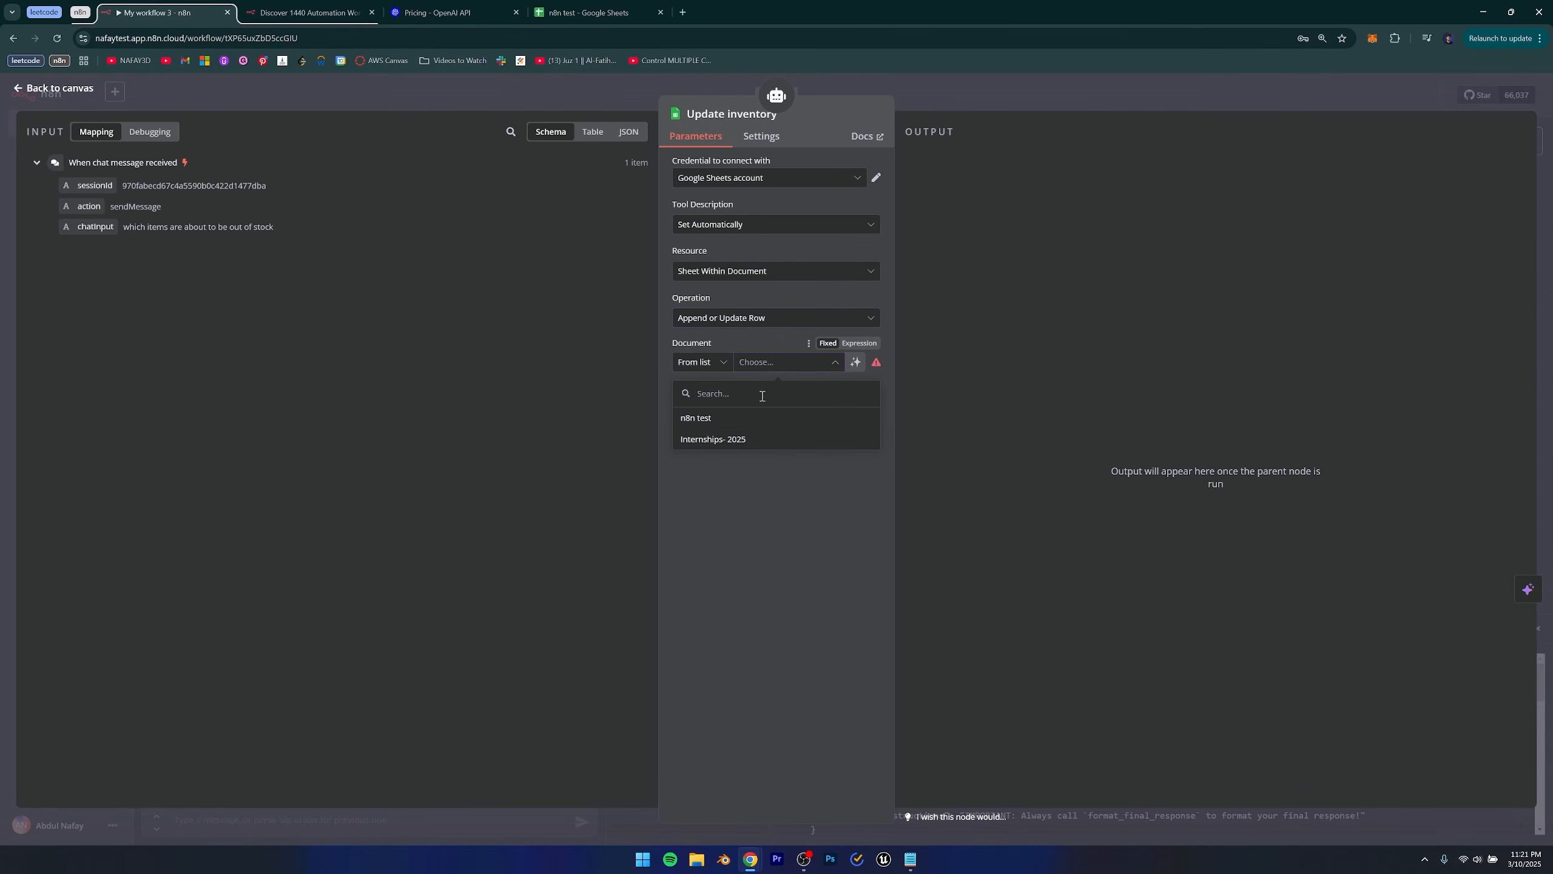
left_click(743, 423)
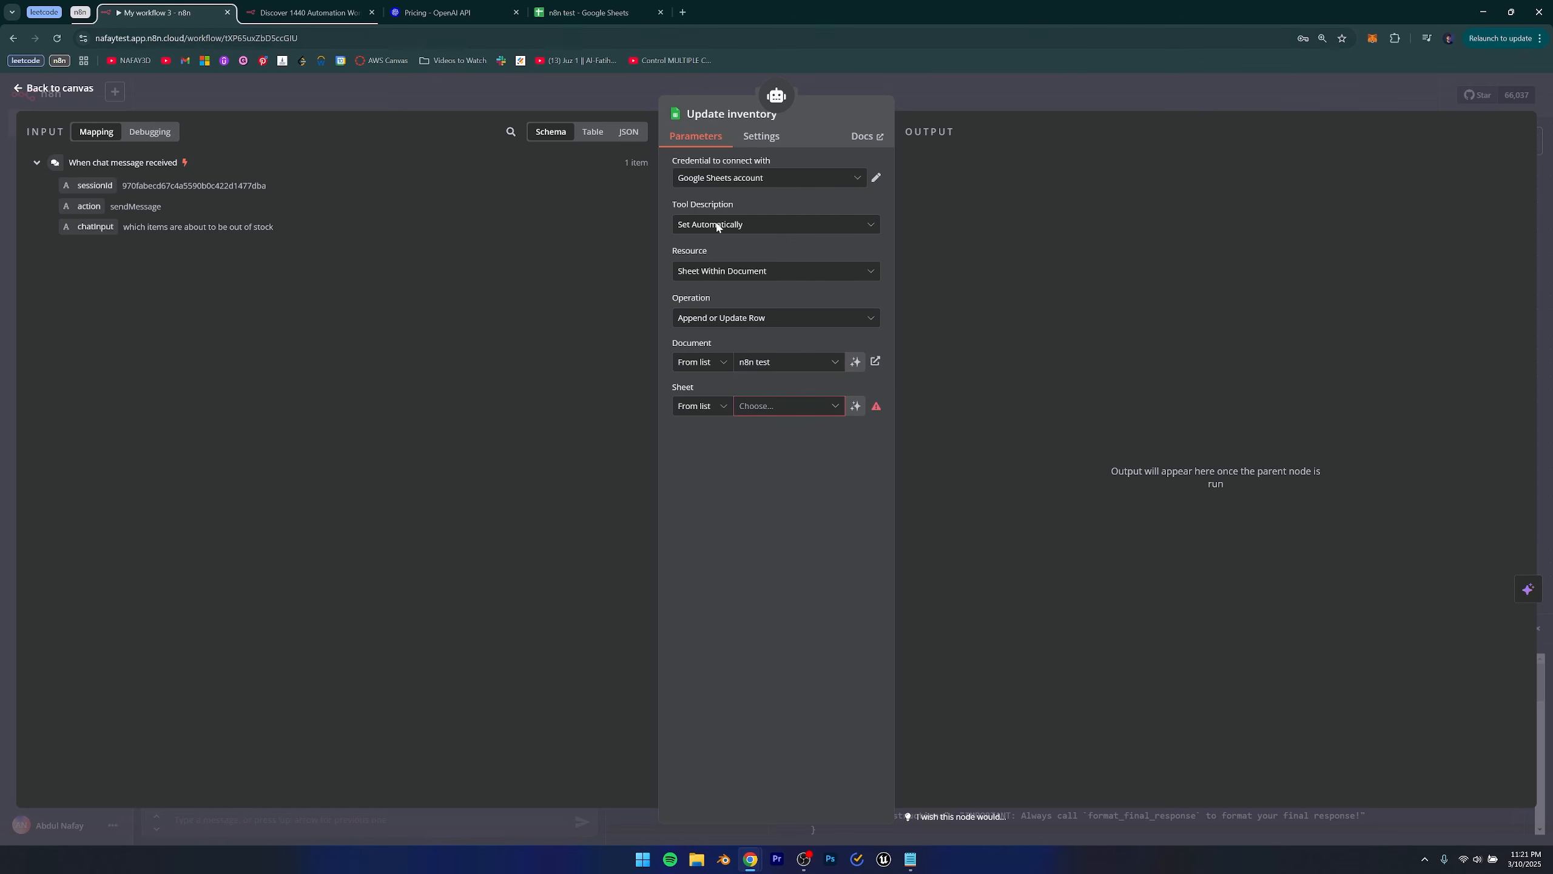
left_click(768, 413)
left_click(732, 437)
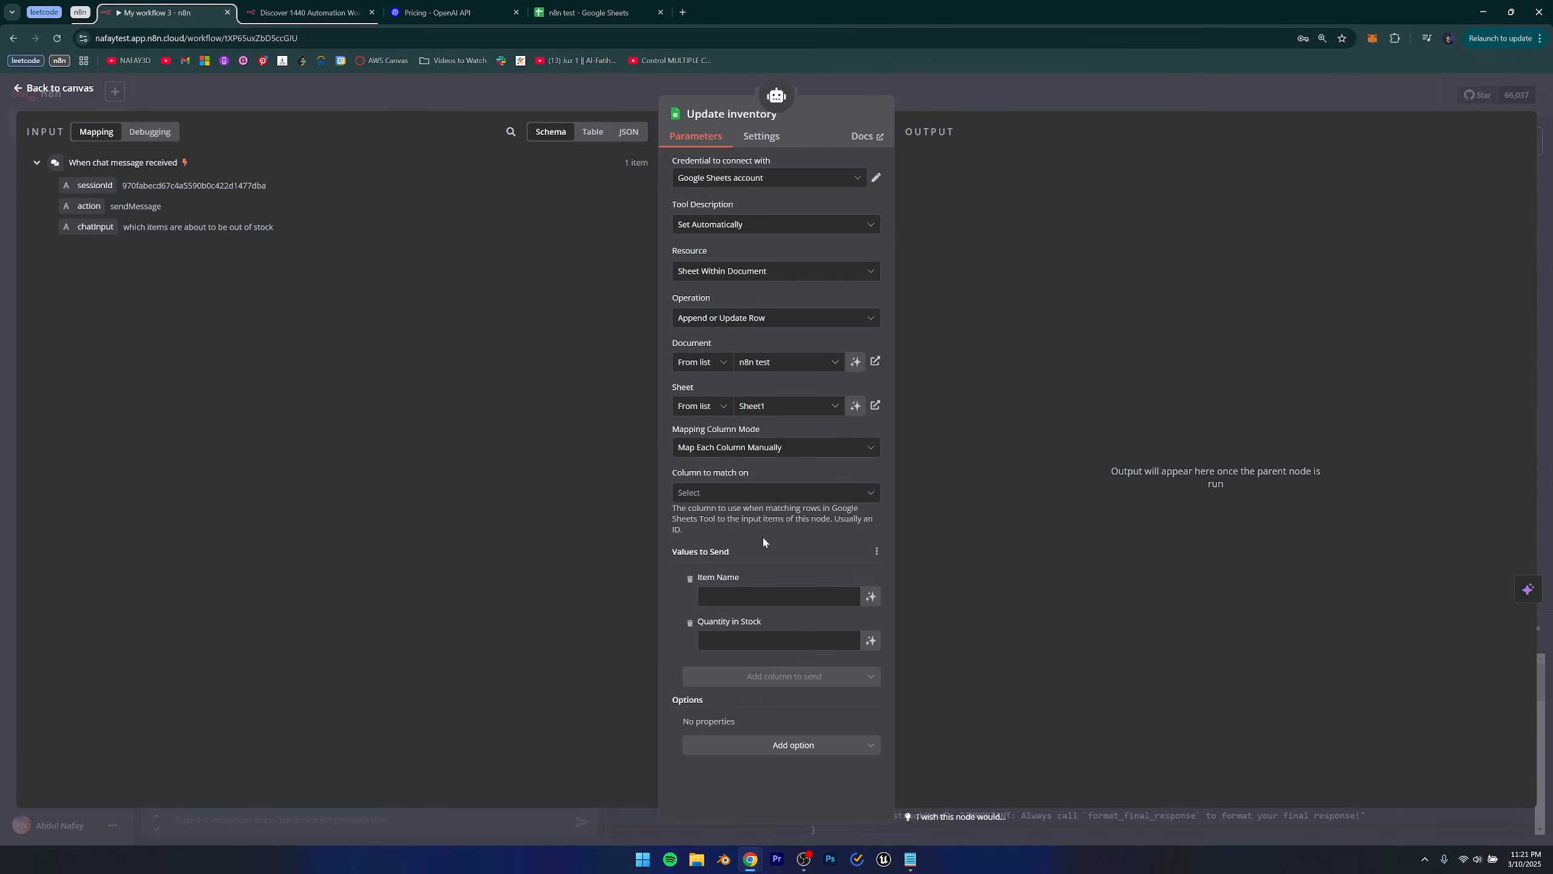
Set Item Name as the column to match on and review that column's entries in the n8n test spreadsheet.
left_click(737, 493)
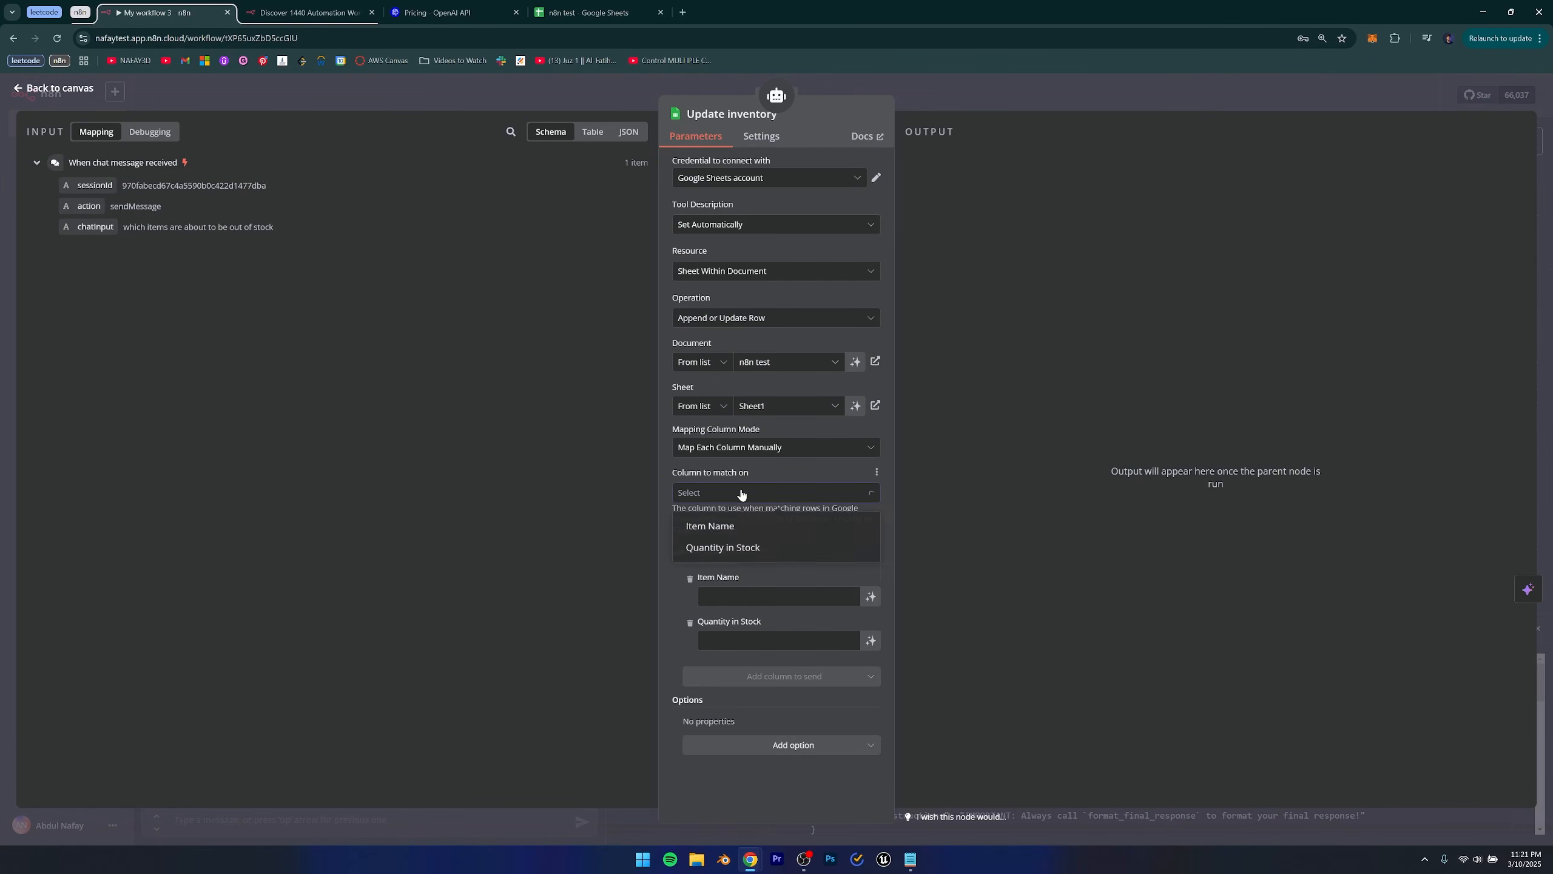
left_click(705, 526)
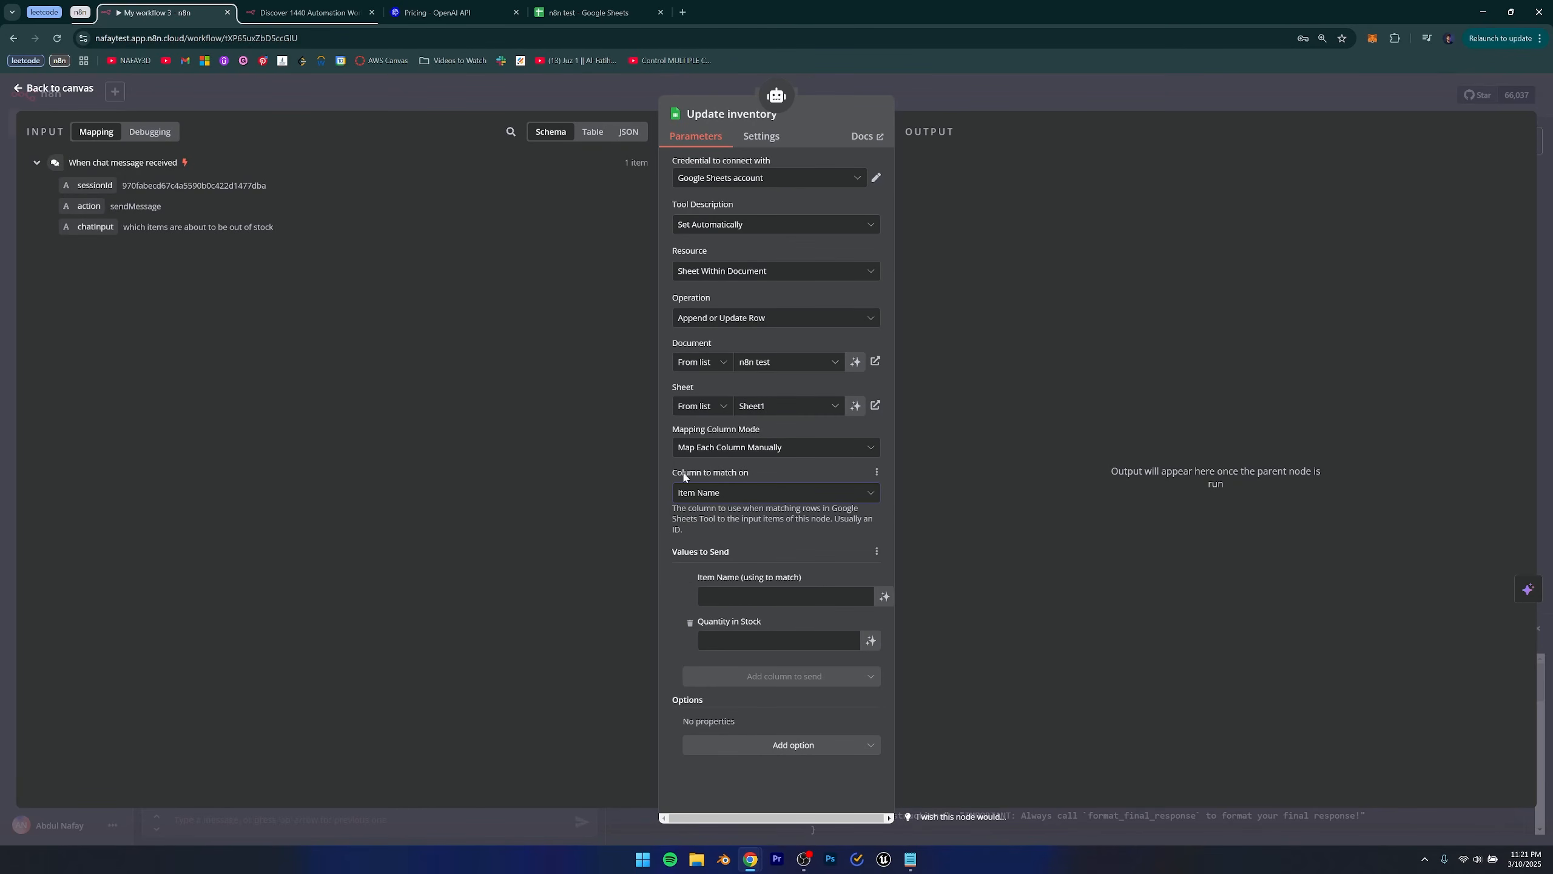
key("ctrl+shift+Tab")
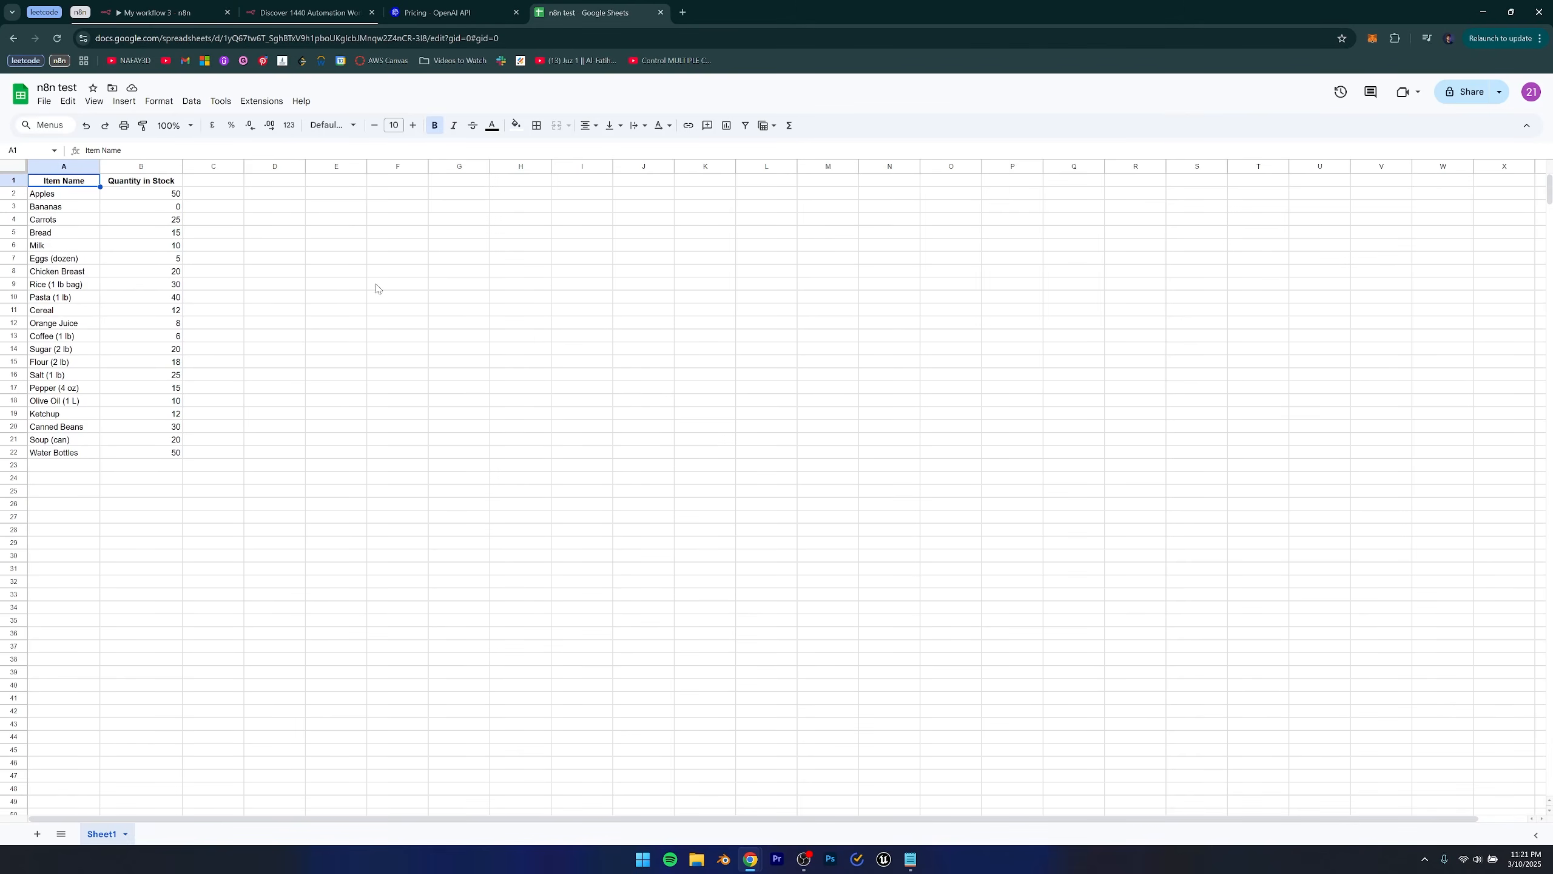
left_click(66, 195)
key("ctrl+shift+Down")
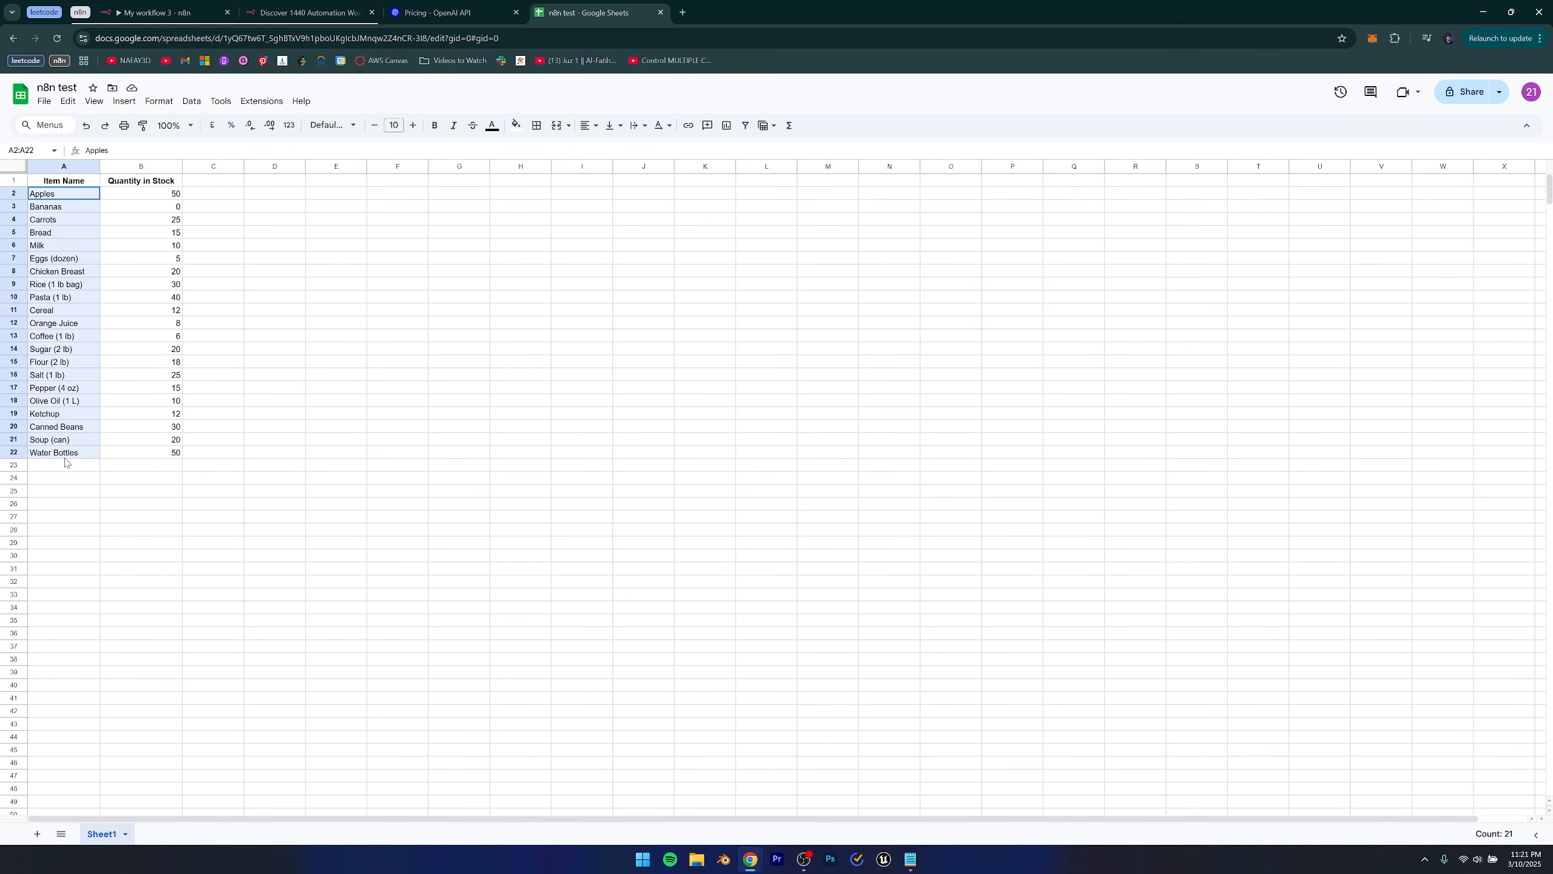
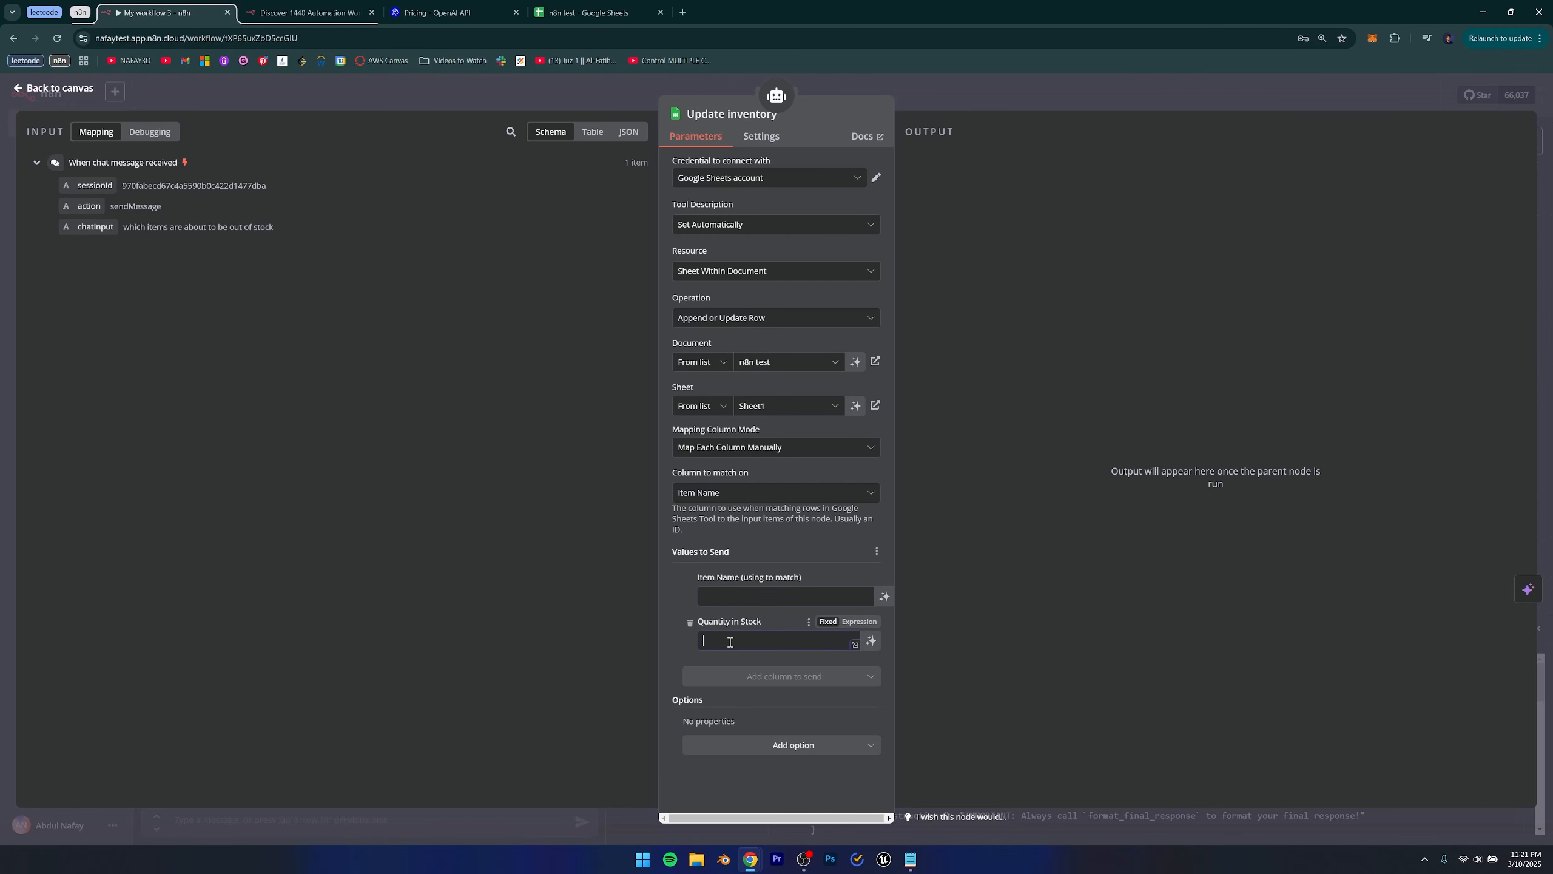
Let the model define the Item Name and Quantity in Stock values automatically, and return to the workflow canvas.
left_click(741, 553)
left_click(881, 600)
left_click(882, 661)
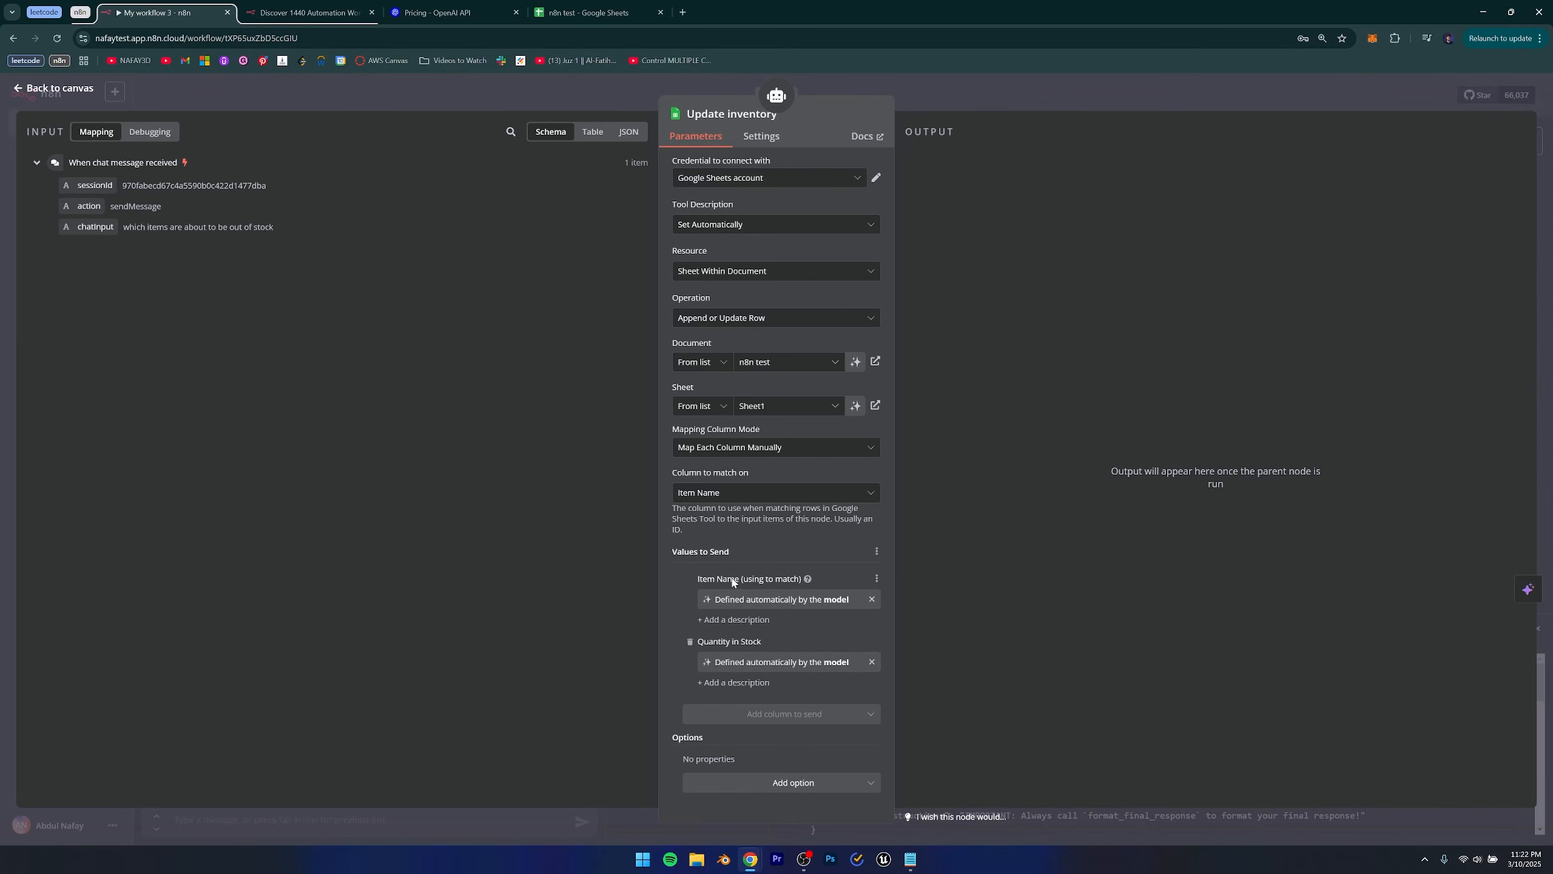
left_click(55, 88)
right_click(747, 514)
left_click(897, 494)
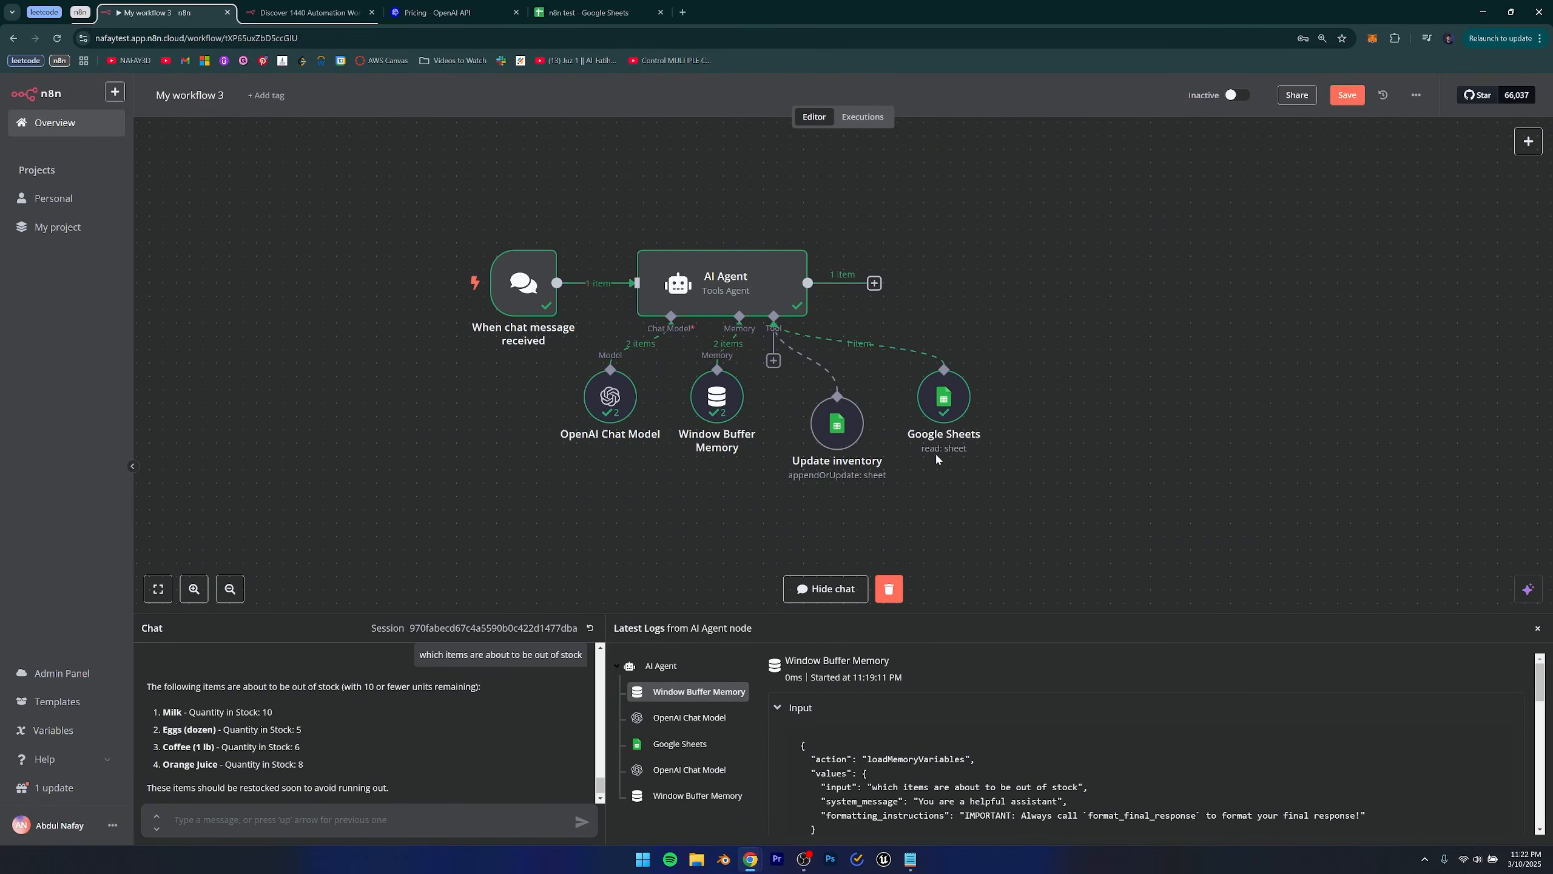
Rename the original Google Sheets tool as Search Inventory and line it up beside the Update inventory node on the canvas.
double_click(944, 418)
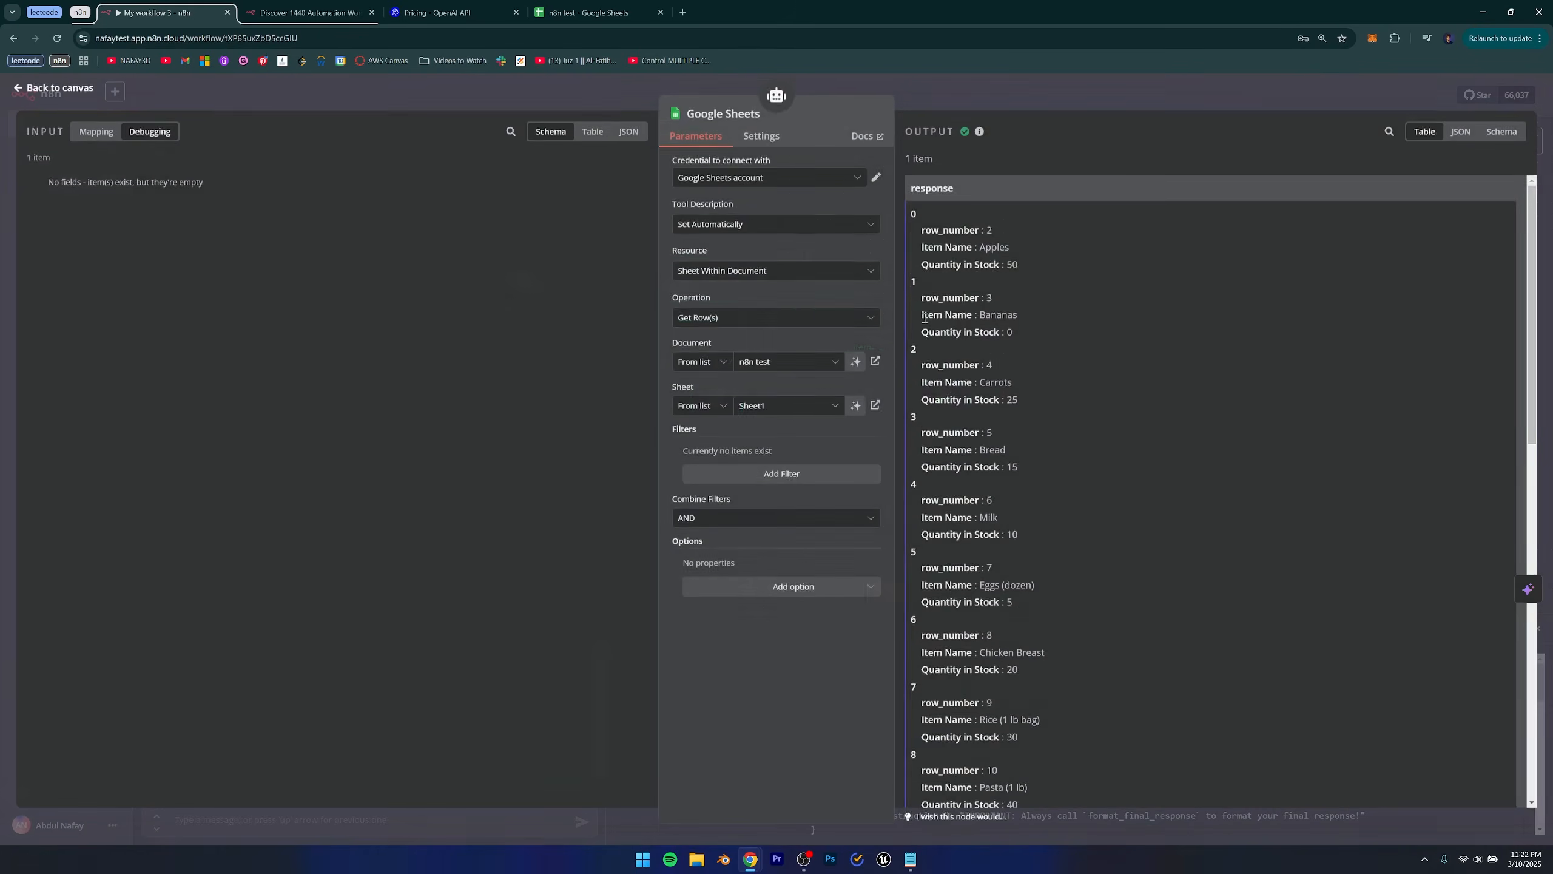
left_click(739, 117)
left_click_drag(867, 106, 767, 108)
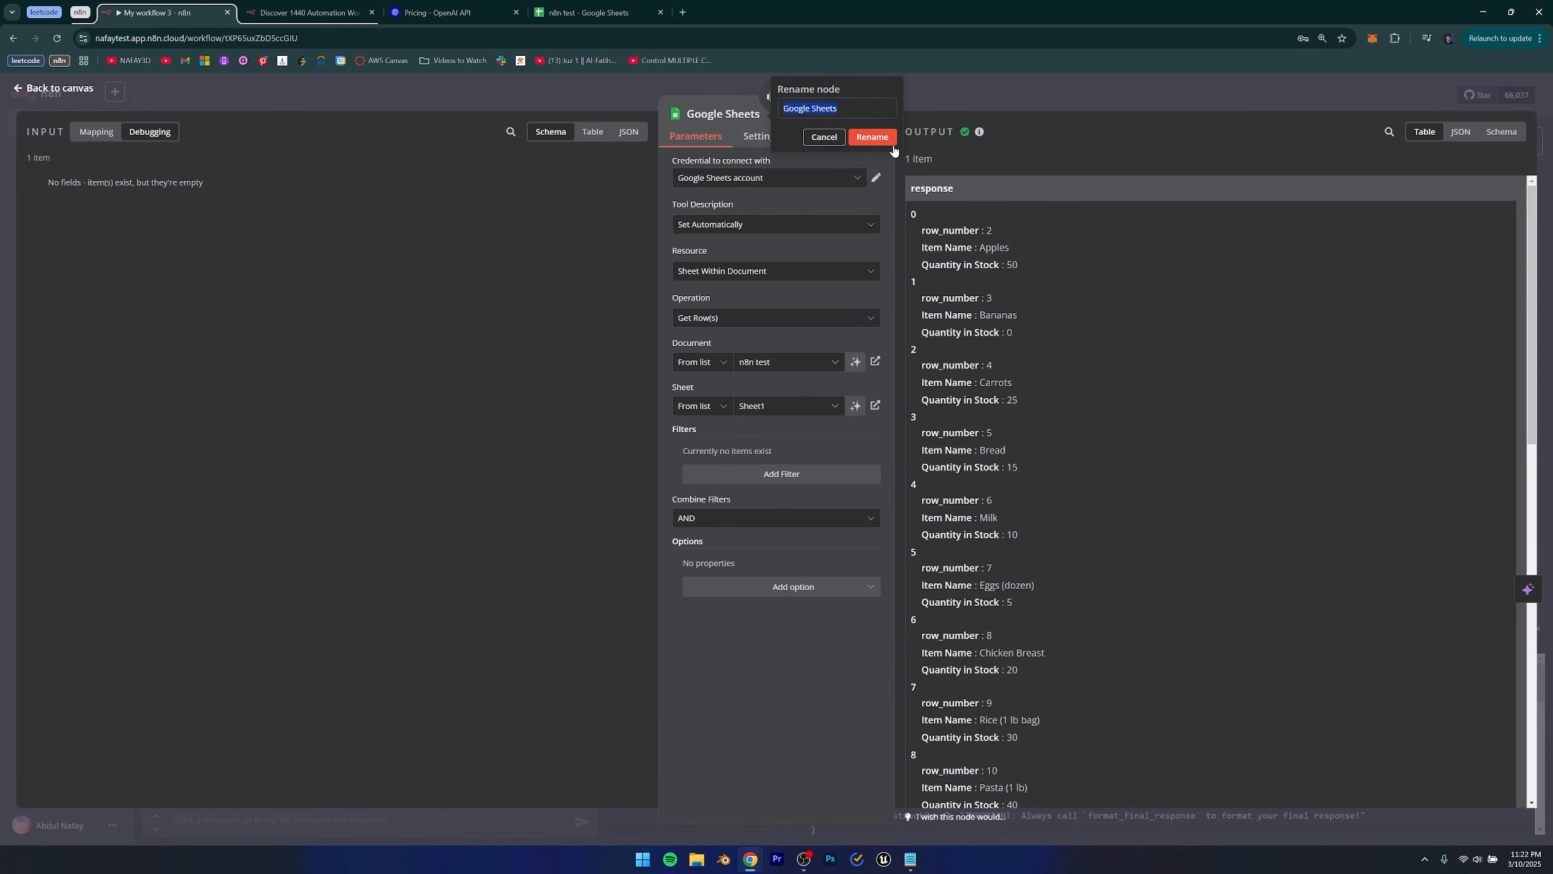
type("Search Inventory")
left_click(890, 142)
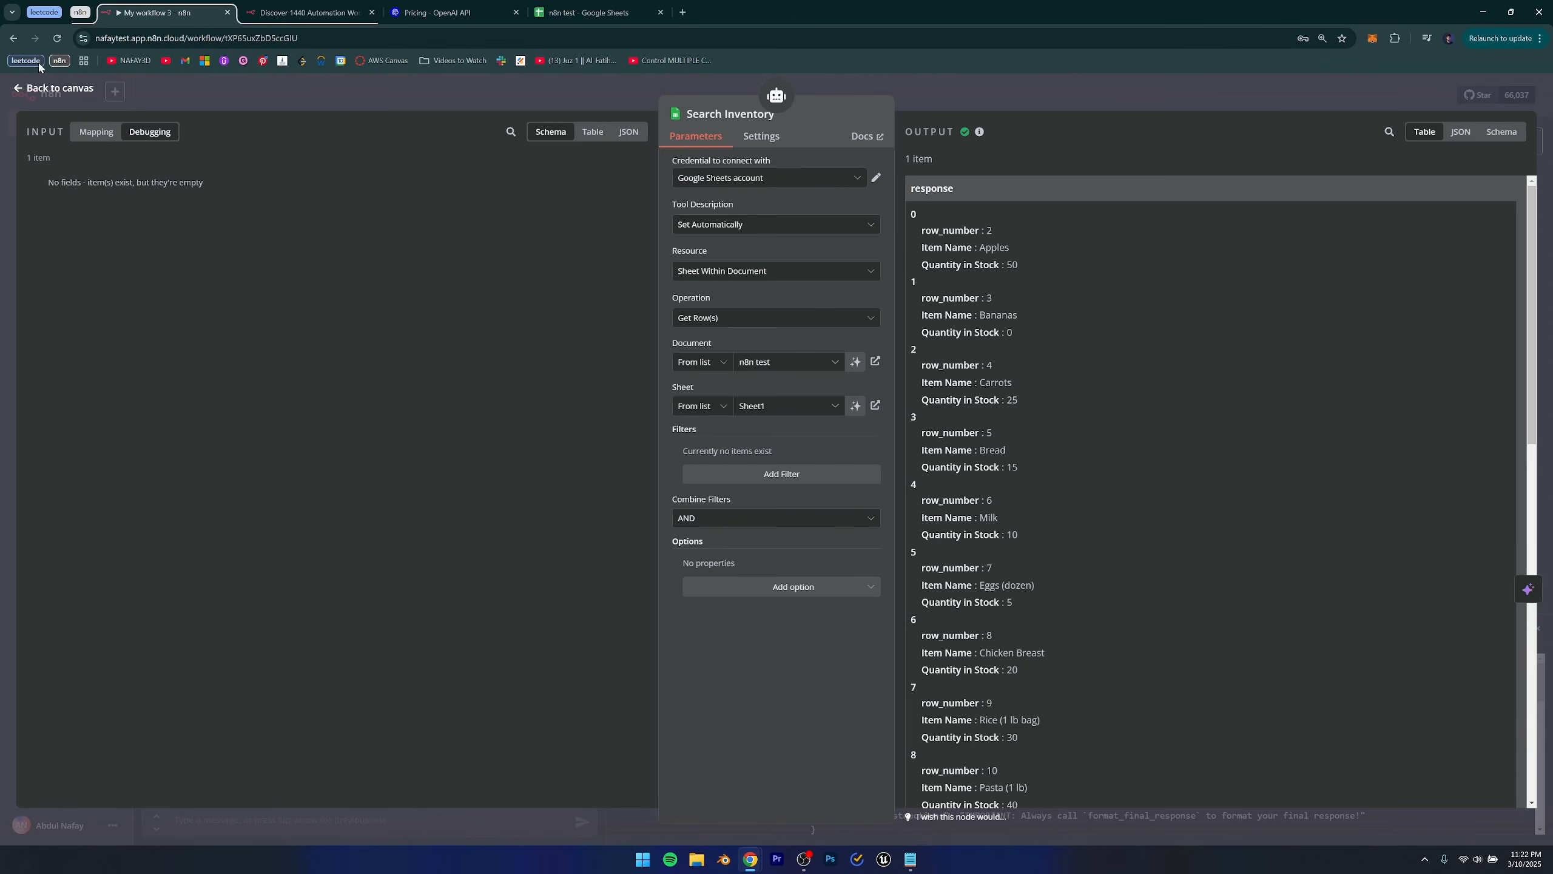
left_click_drag(24, 79, 28, 102)
left_click(28, 91)
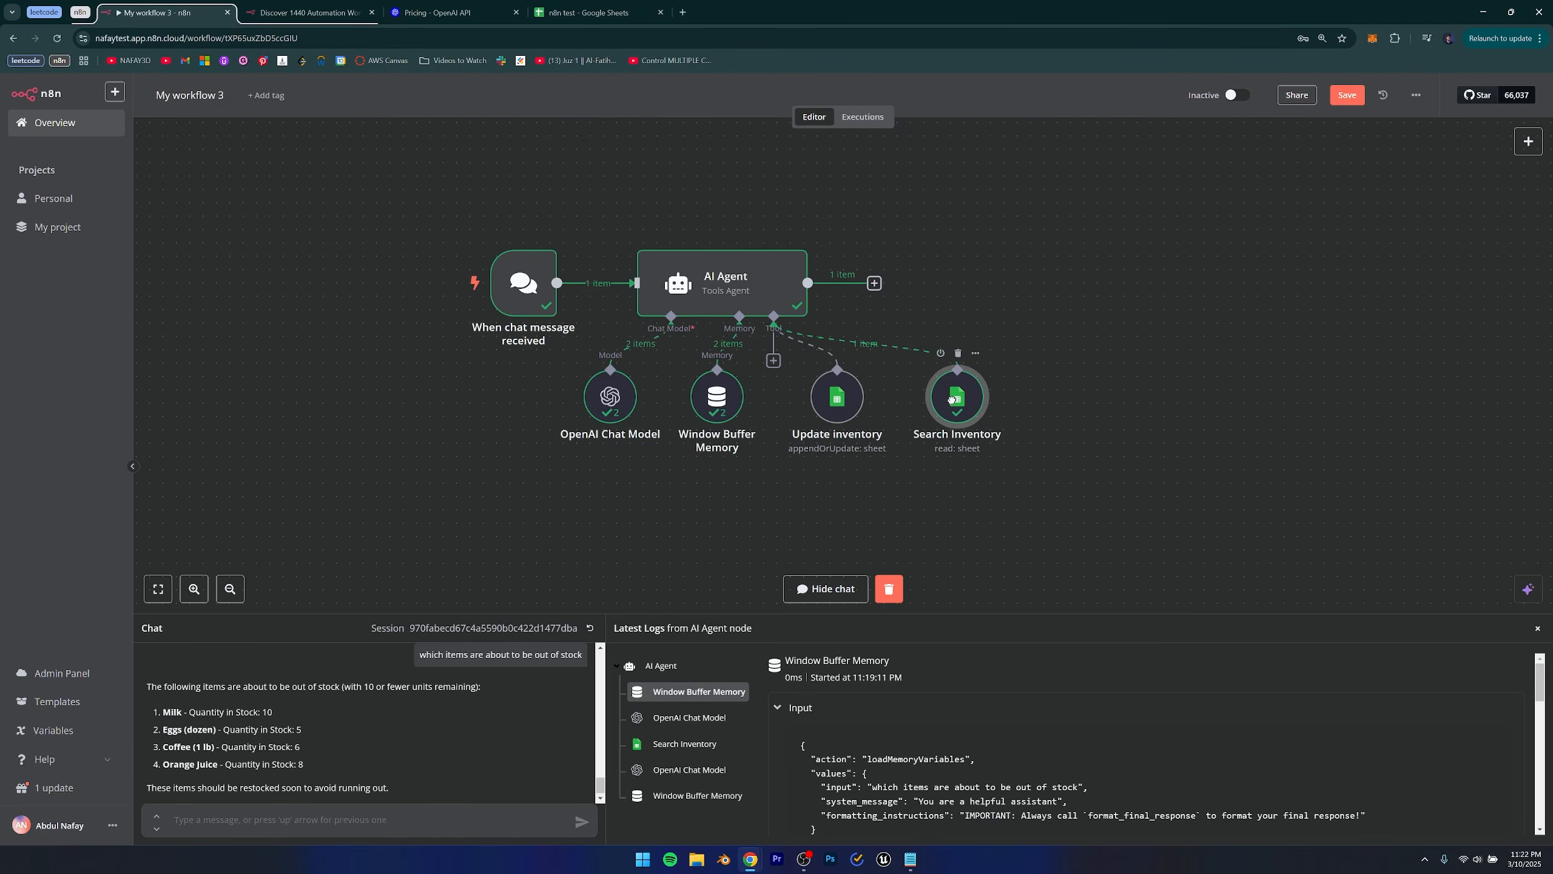
right_click(916, 295)
left_click(937, 276)
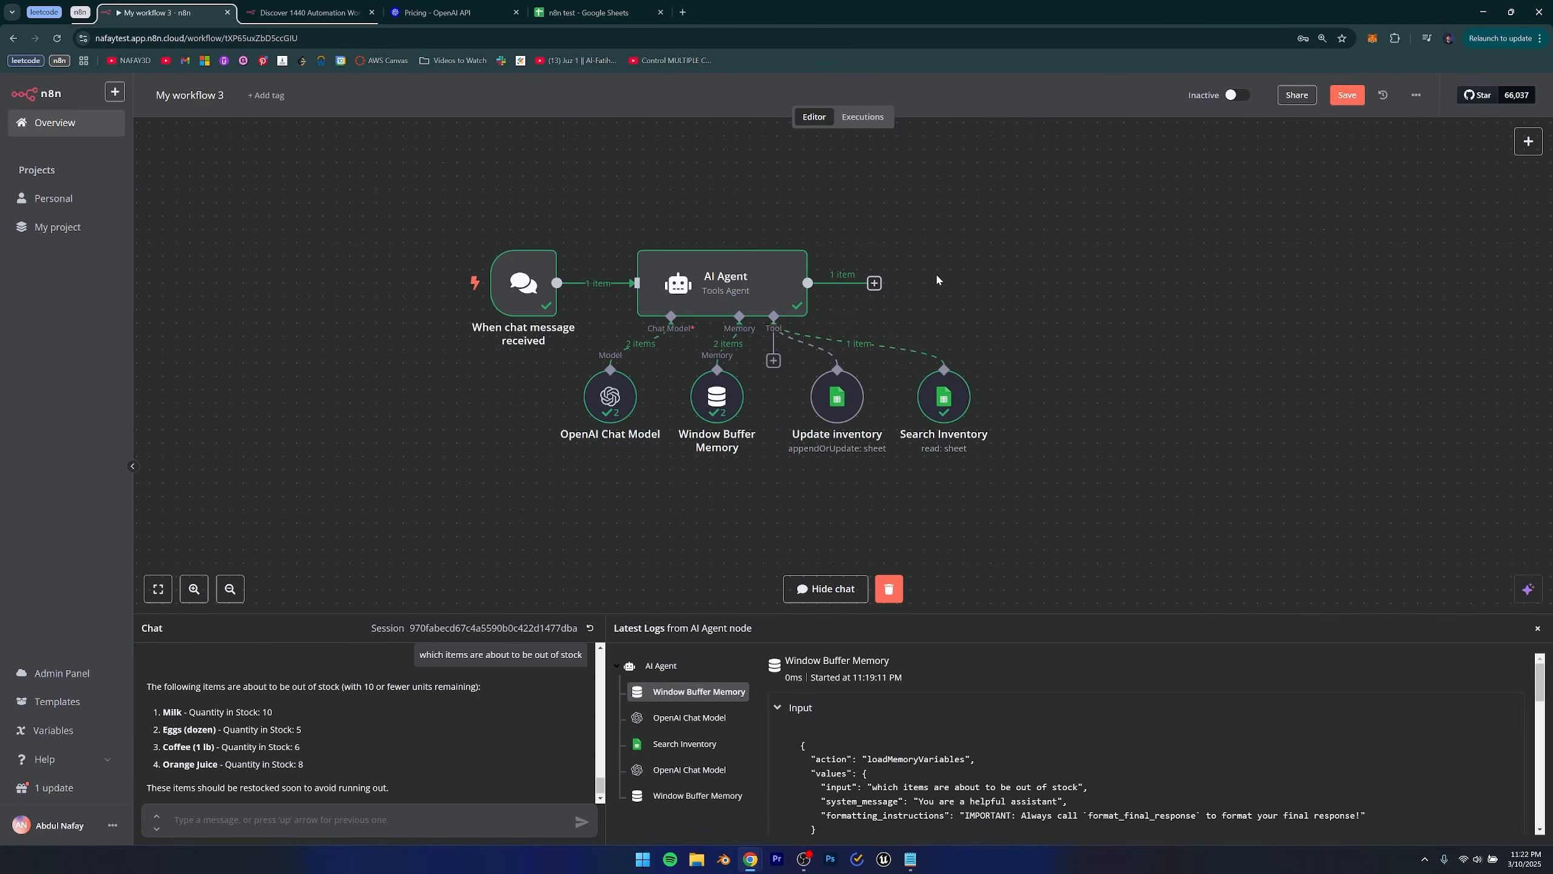
Ask the agent in the chat "how many bananas do i have".
left_click_drag(937, 277, 944, 318)
left_click(305, 826)
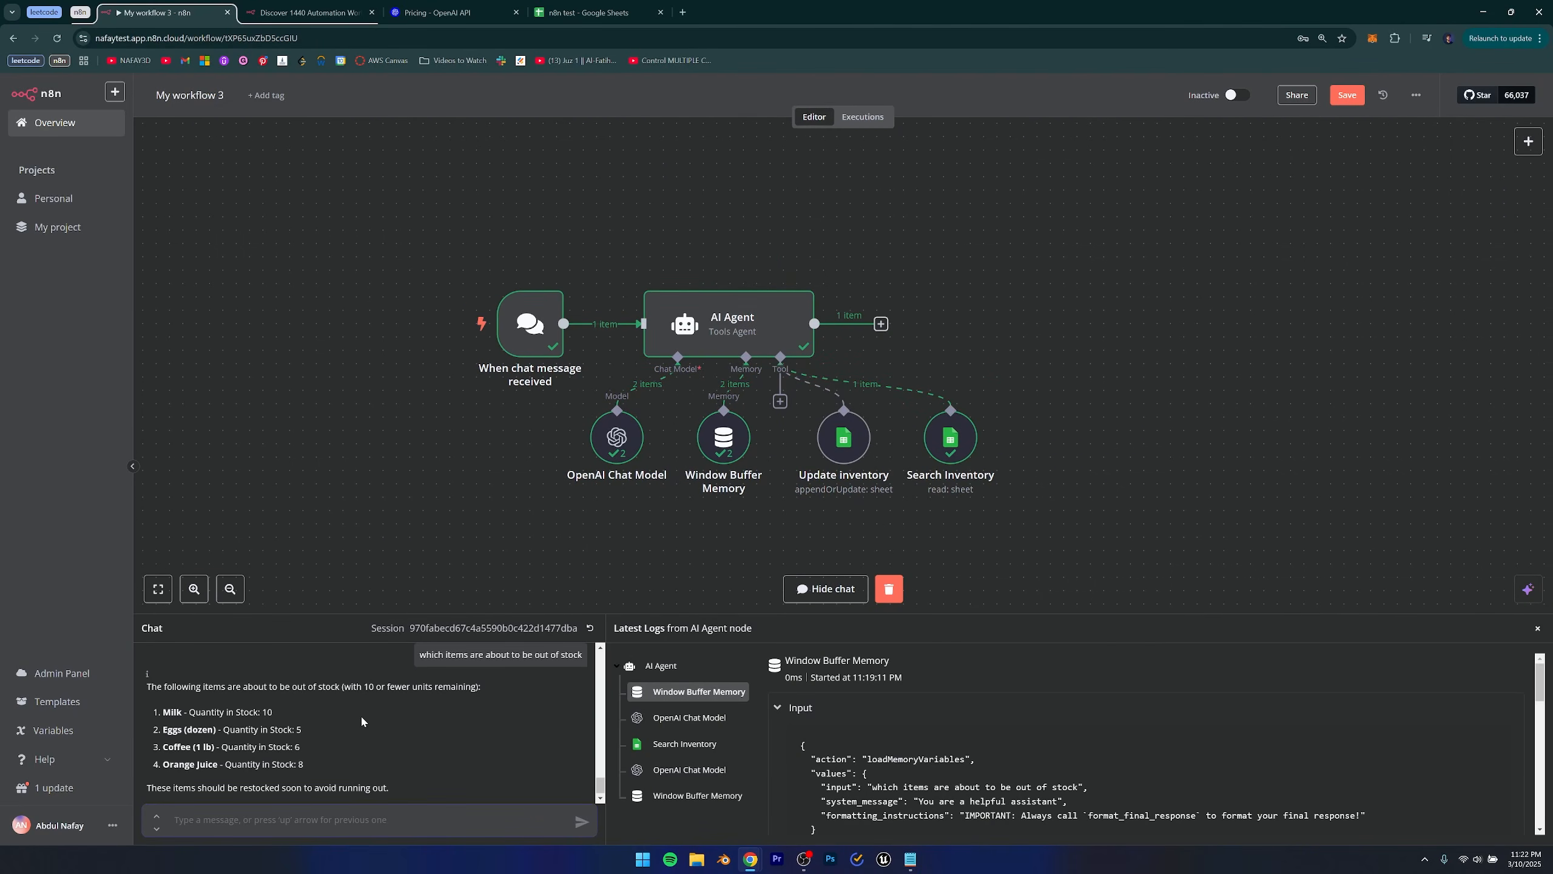
type("how many bananas do i have")
key("Return")
Compare the agent's reply about bananas with the Bananas row in the n8n test spreadsheet.
key("ctrl+shift+Tab")
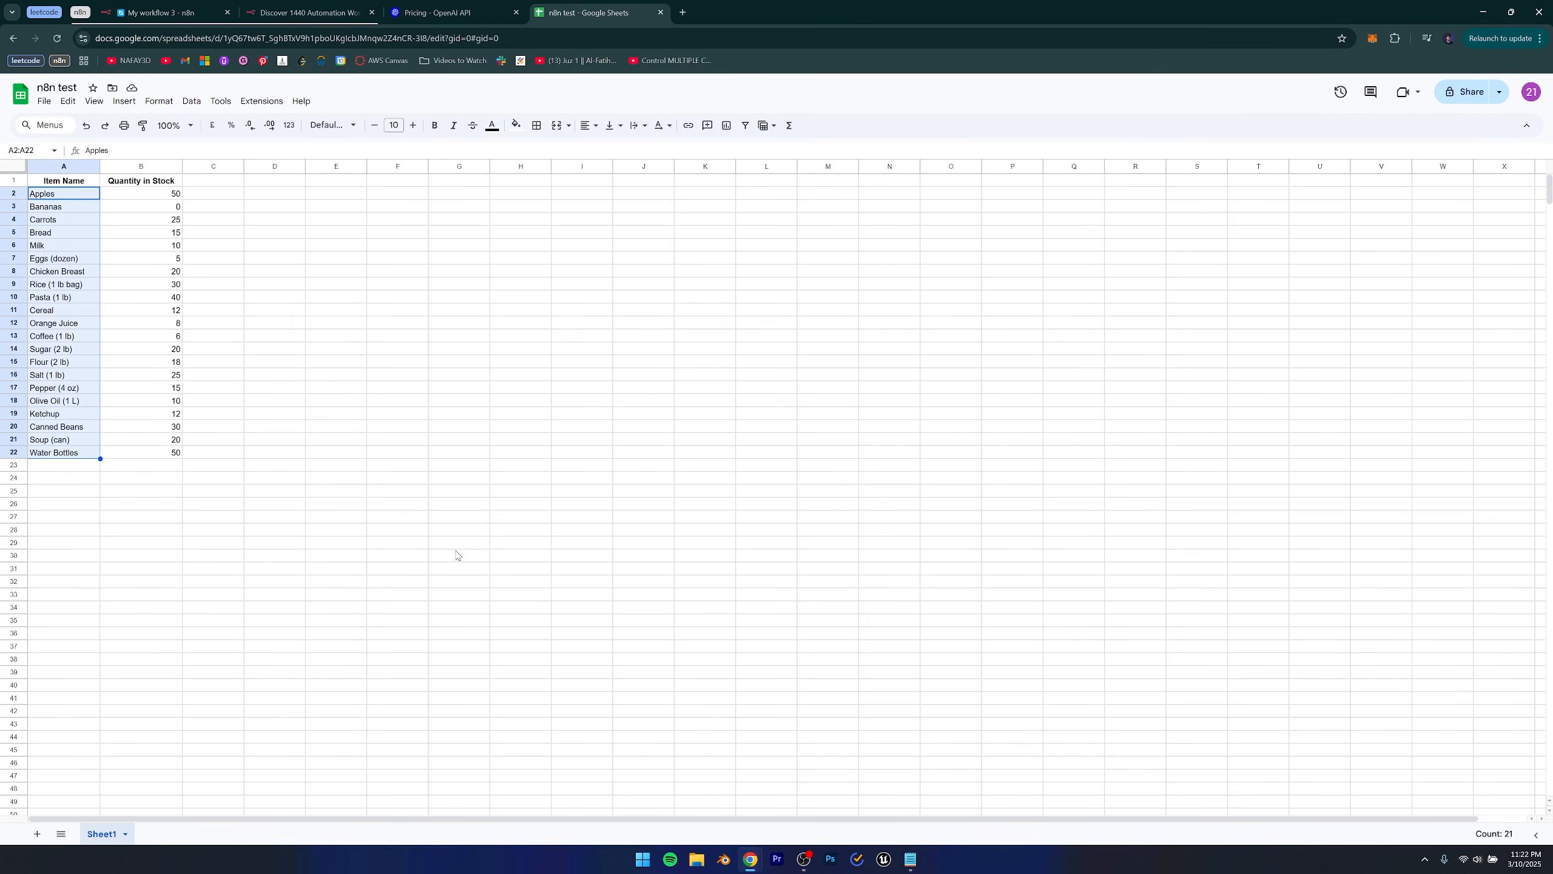
left_click(78, 207)
key("ctrl+Tab")
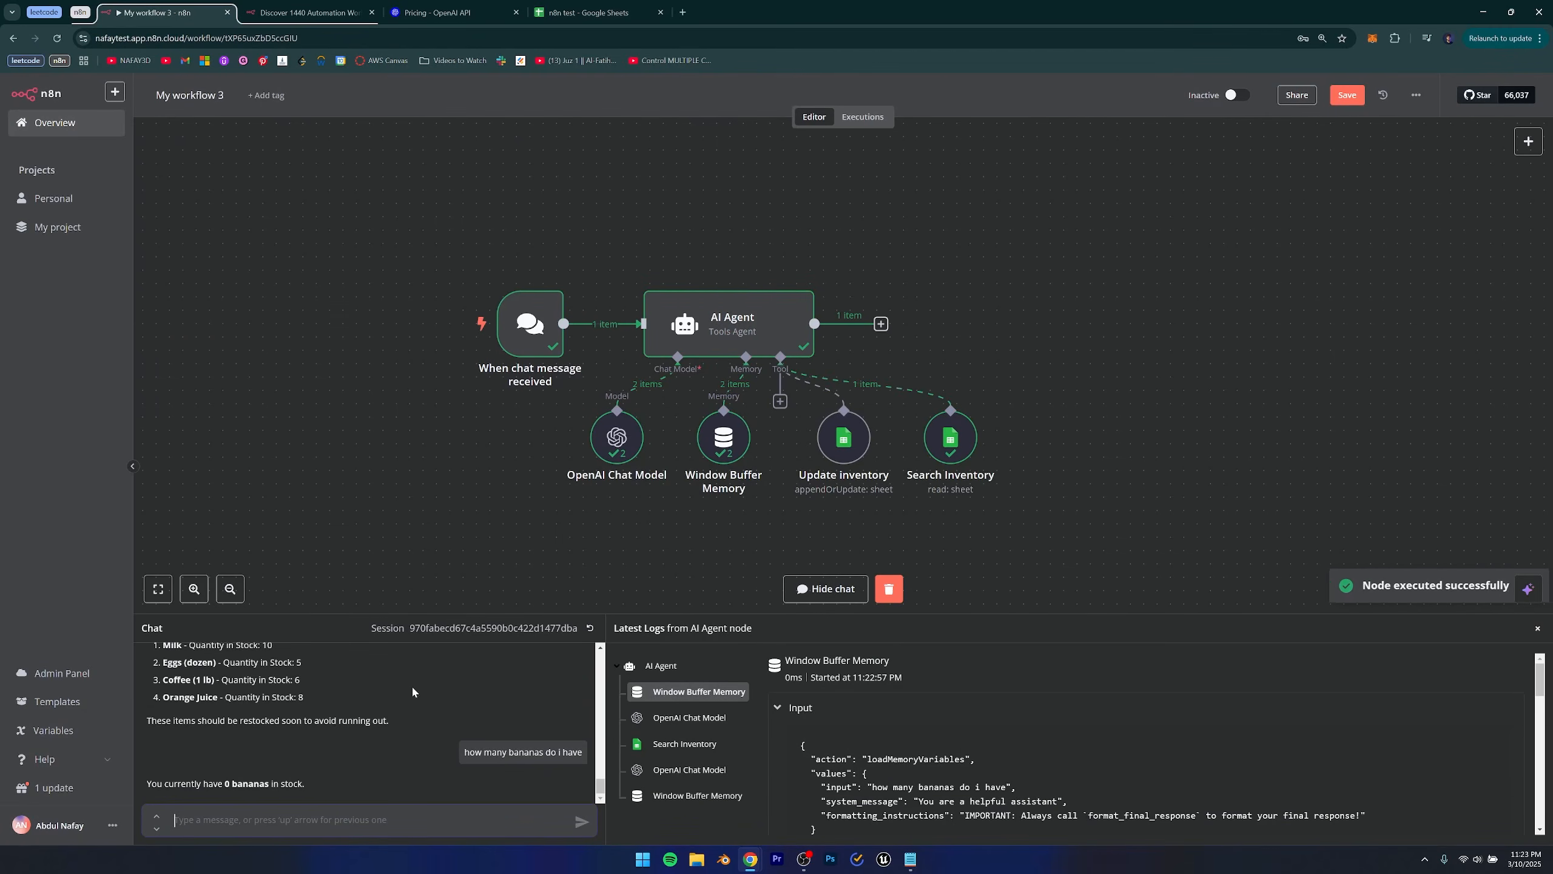
left_click_drag(158, 784, 291, 794)
Send the agent the chat message "i bought 10 bananas, add them to my stock".
left_click(329, 817)
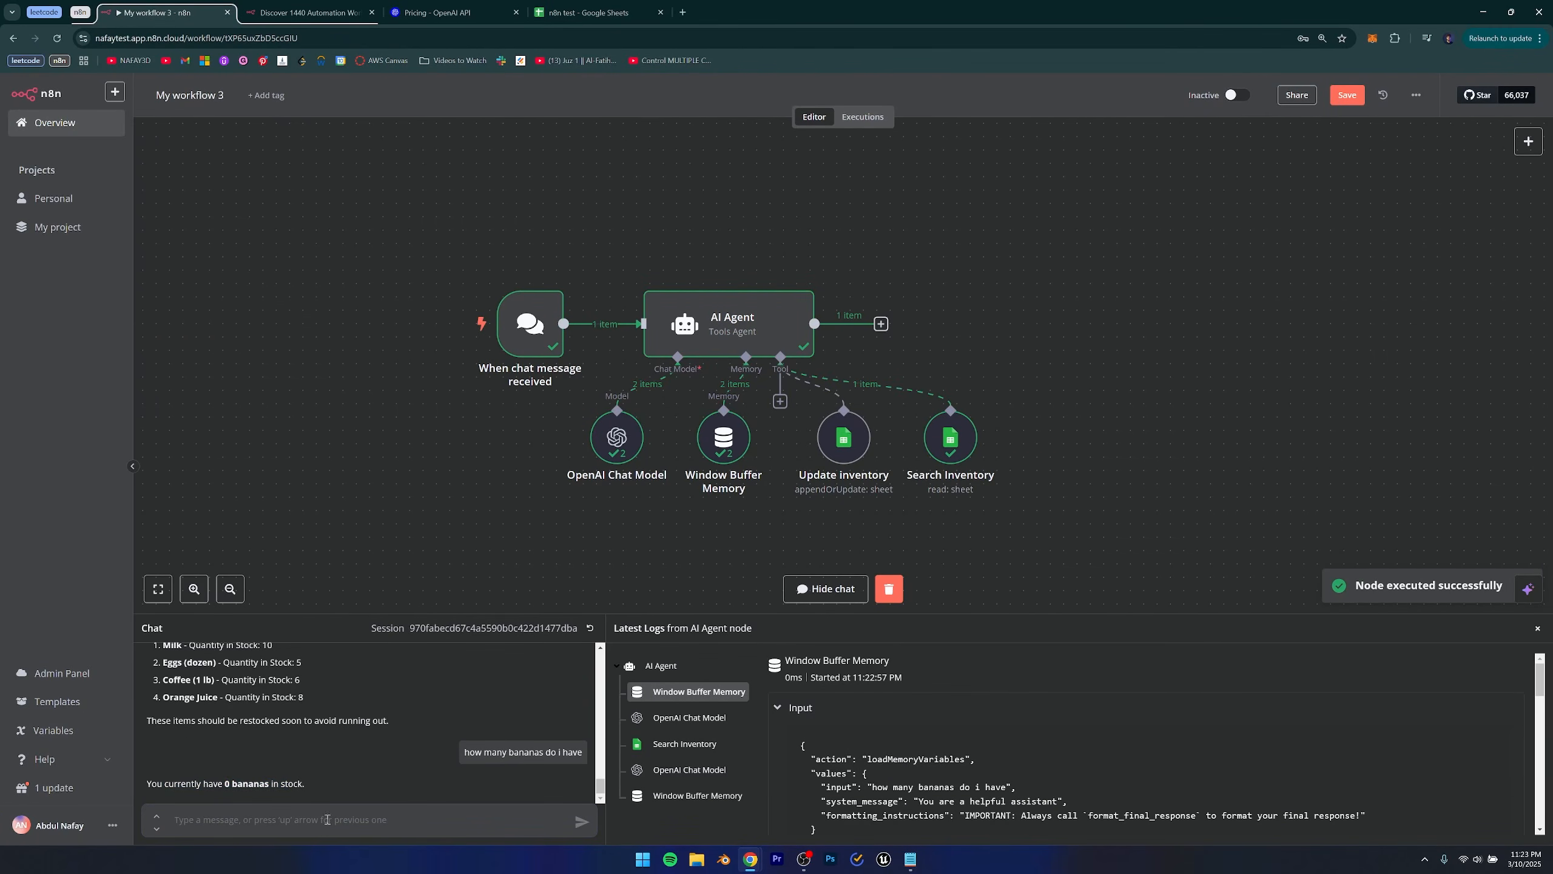
type("i bought 10")
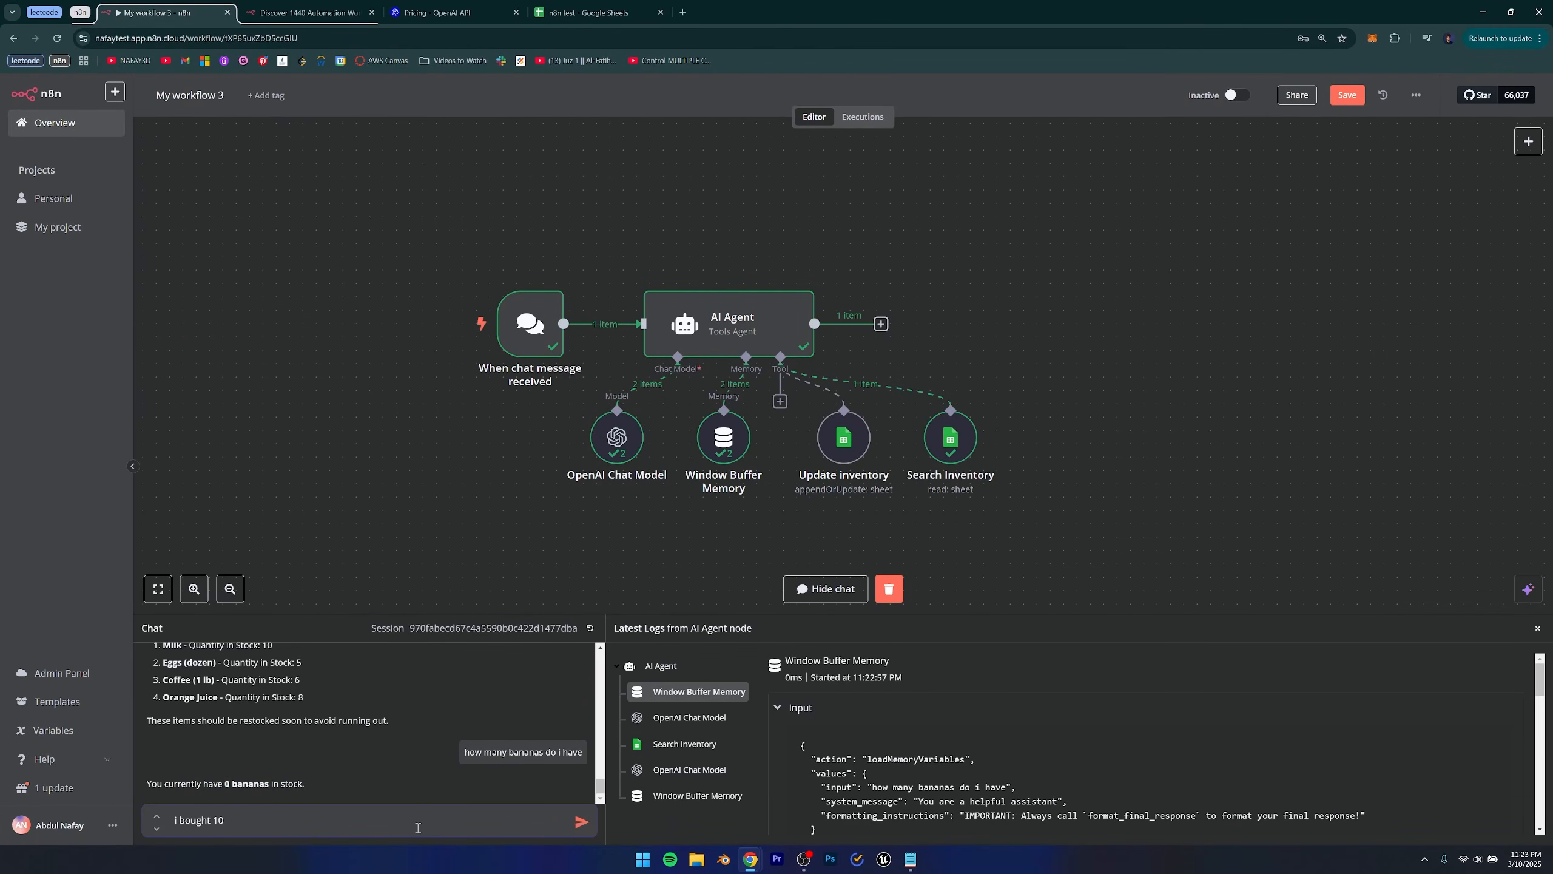
type(" banad")
key("BackSpace")
type("nas, add them to my stock")
key("Return")
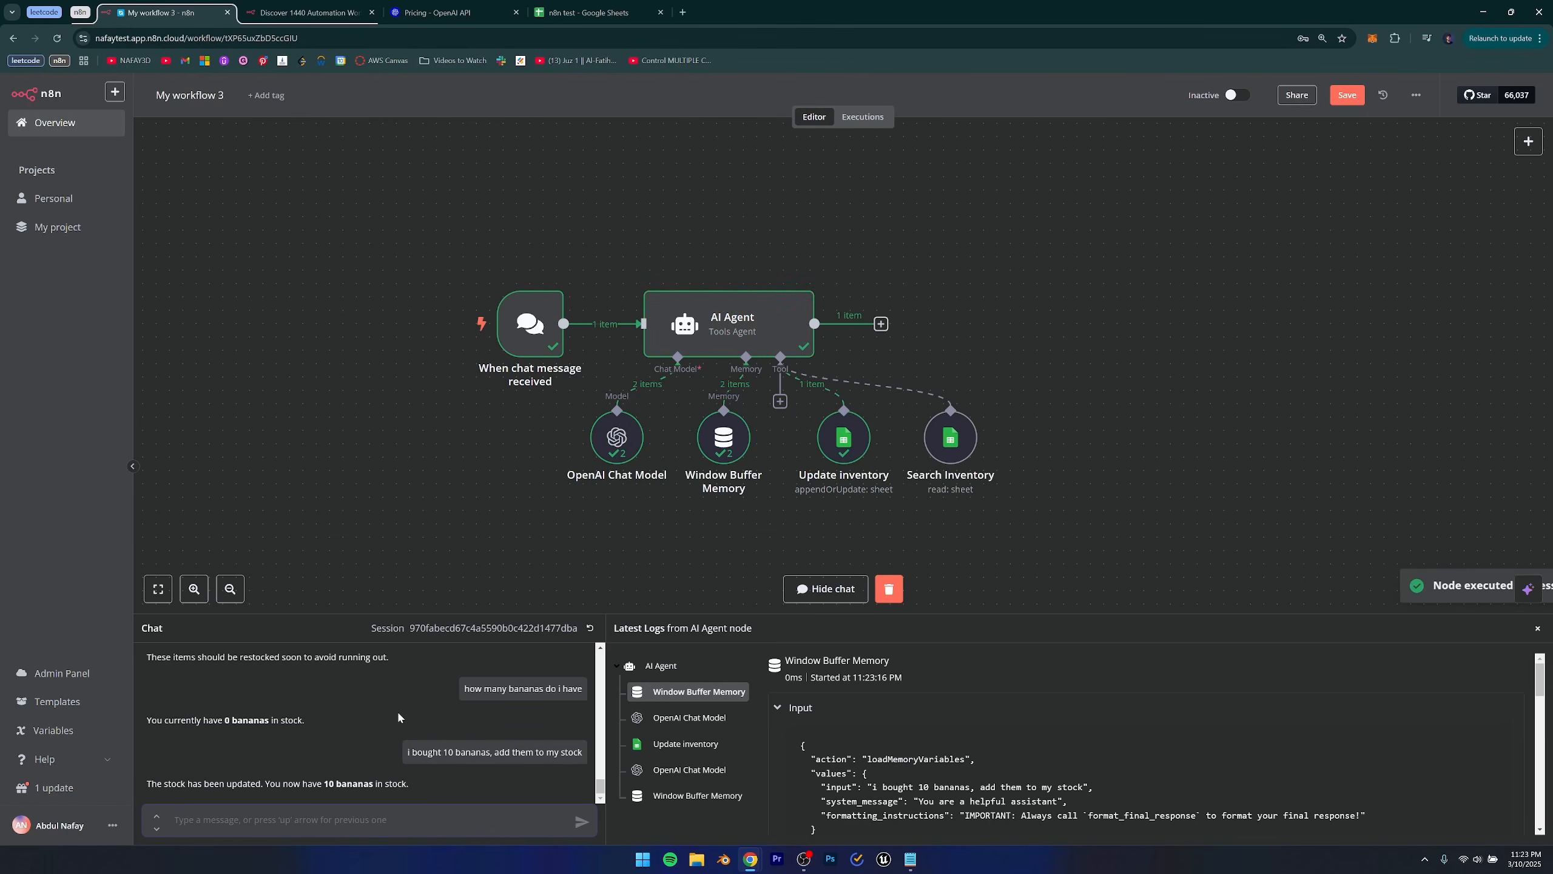
Check the agent's stock update reply against the Bananas row in the n8n test spreadsheet, and return to the workflow.
left_click_drag(206, 785, 426, 788)
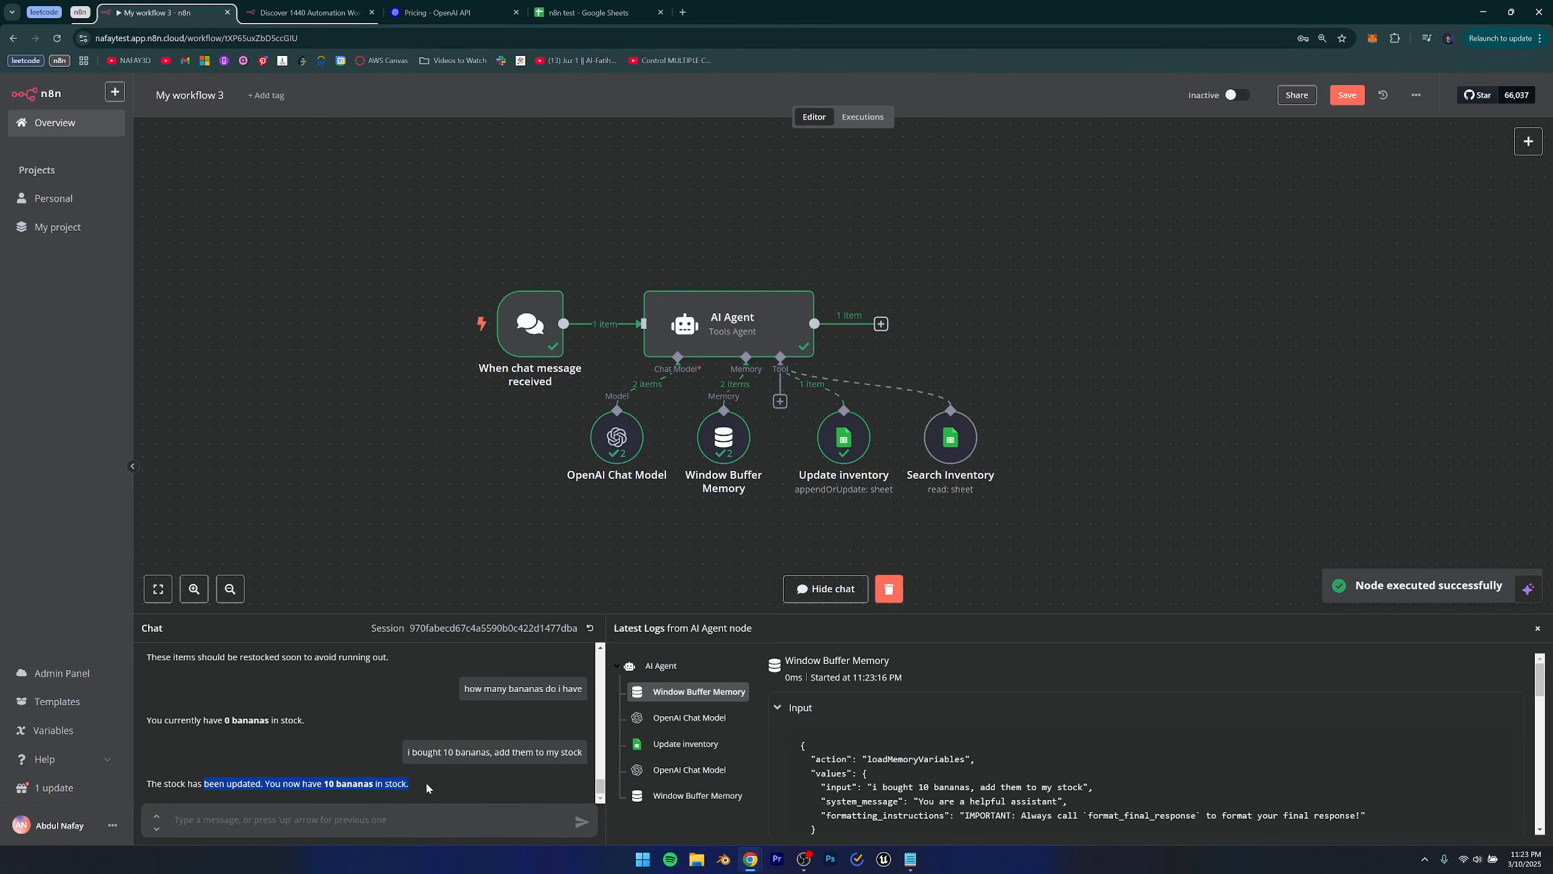
left_click(330, 786)
left_click_drag(329, 786, 438, 789)
left_click(438, 789)
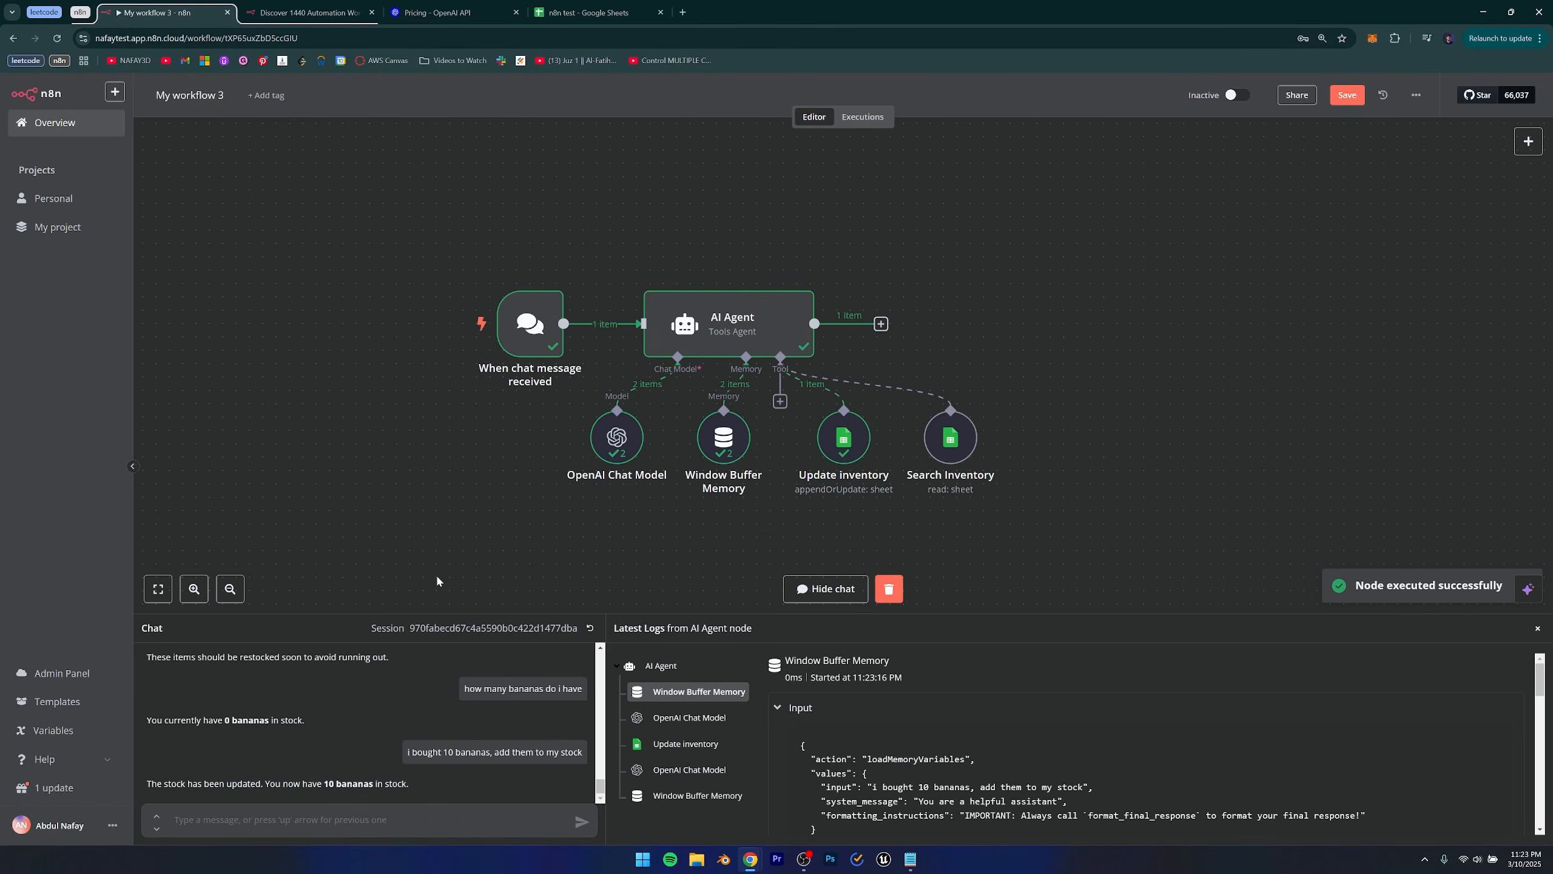
key("ctrl+shift+Tab")
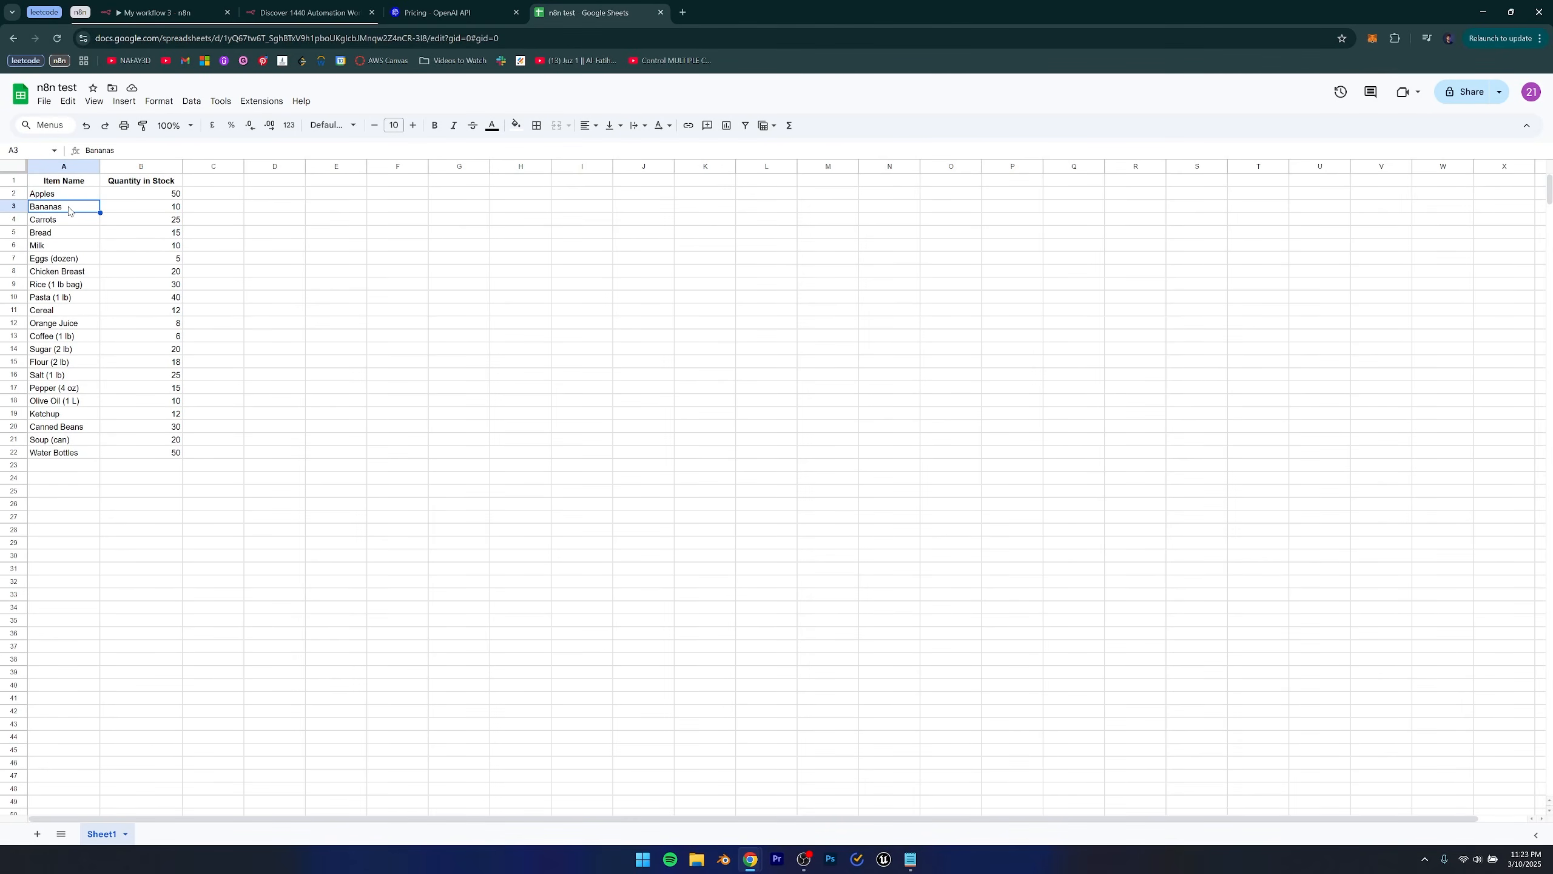
left_click_drag(64, 207, 162, 210)
left_click(168, 208)
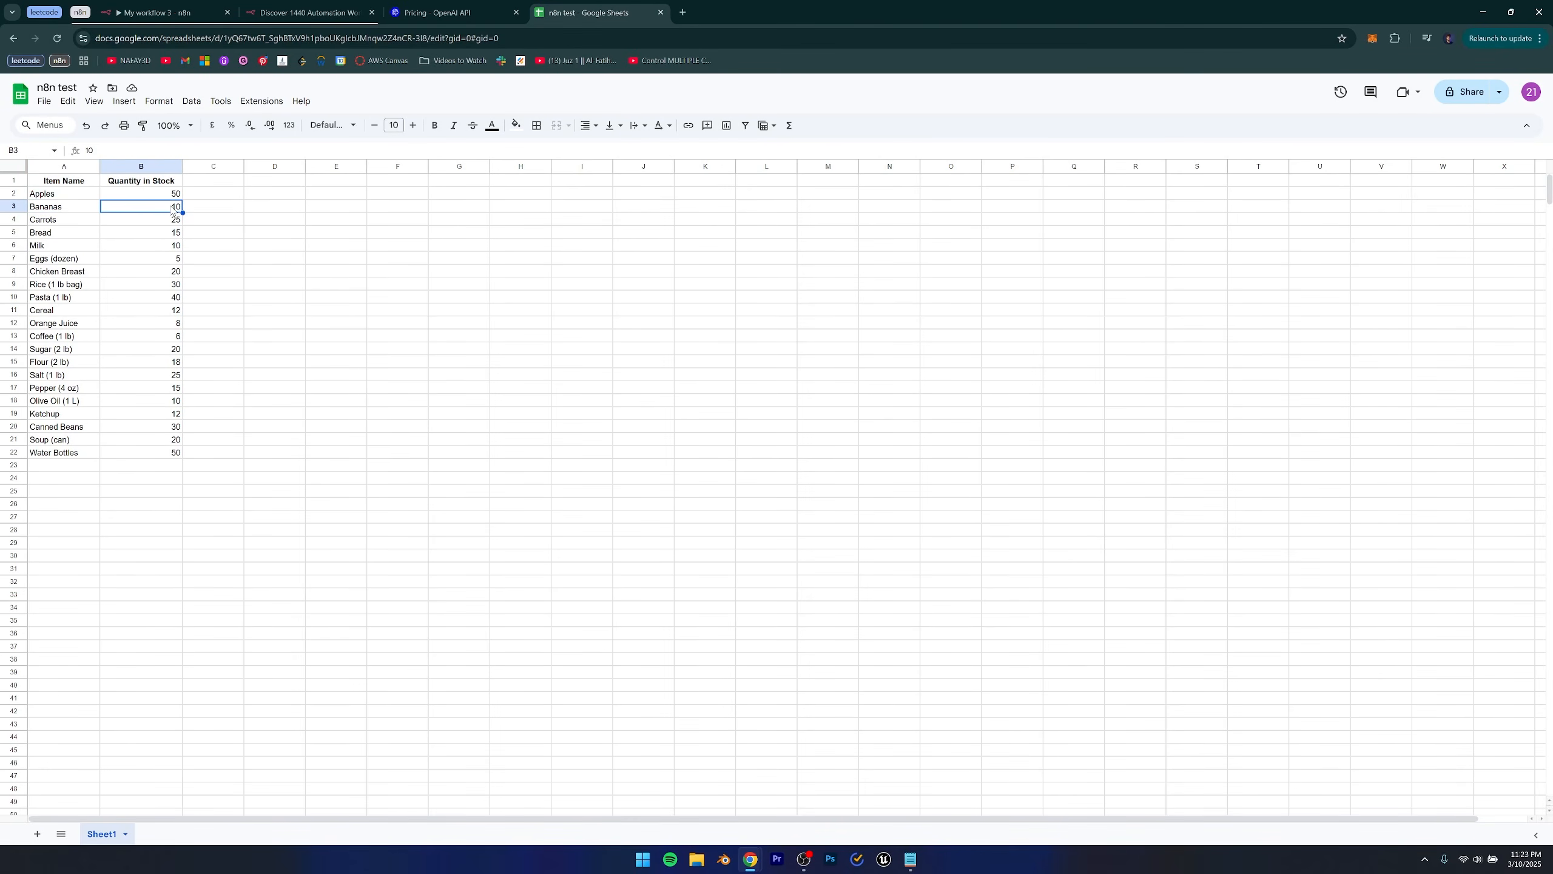
key("ctrl+Tab")
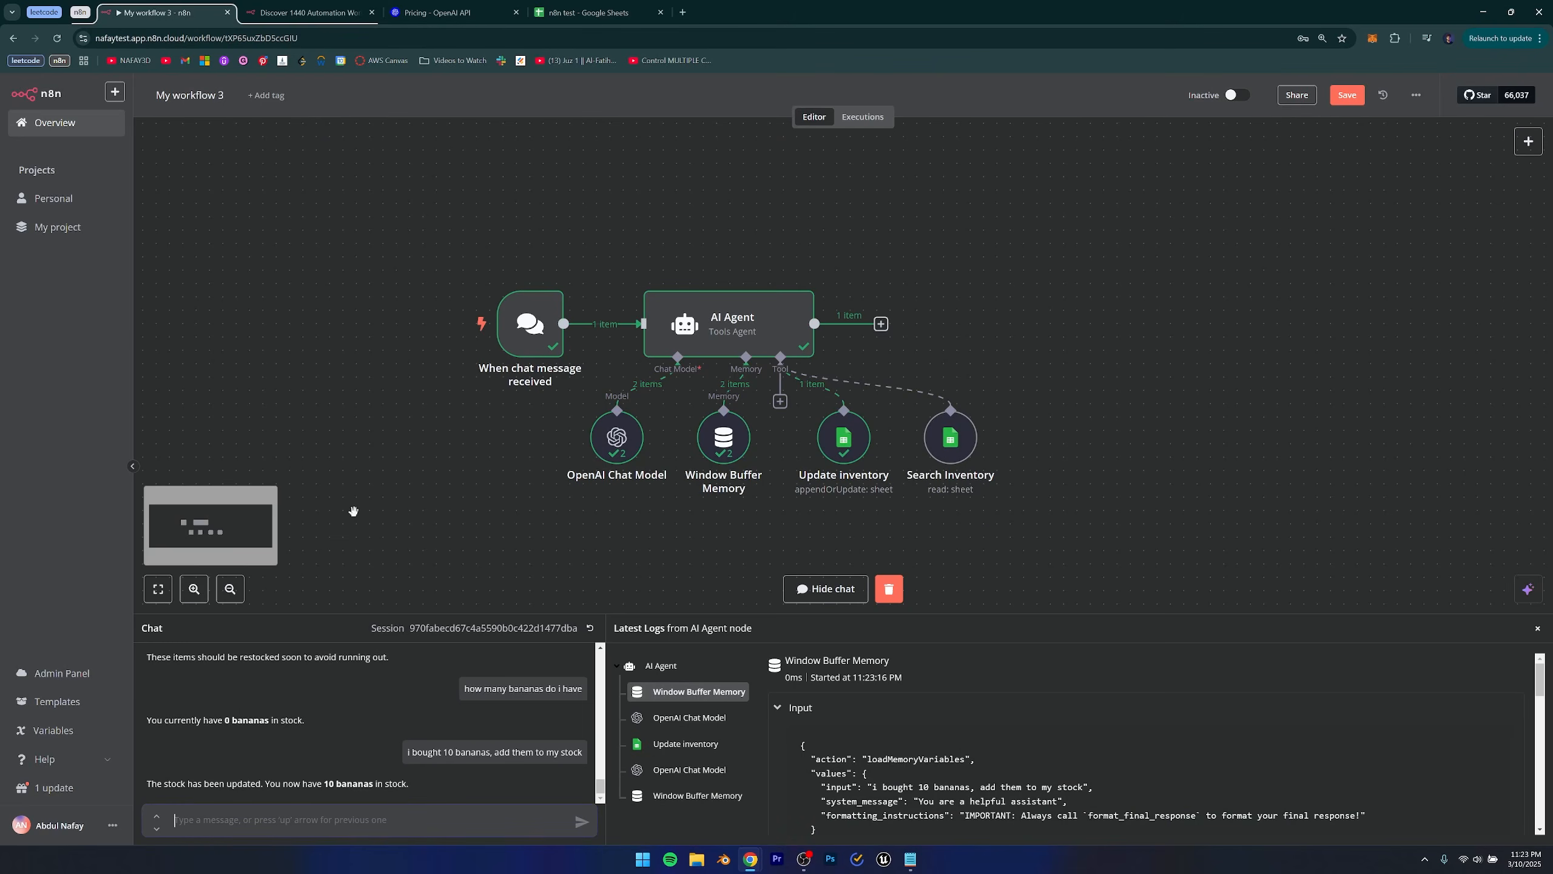
Check the Milk row in the spreadsheet and send the agent "i sold 5 bottles of milk today, update inventory".
key("ctrl+shift+Tab")
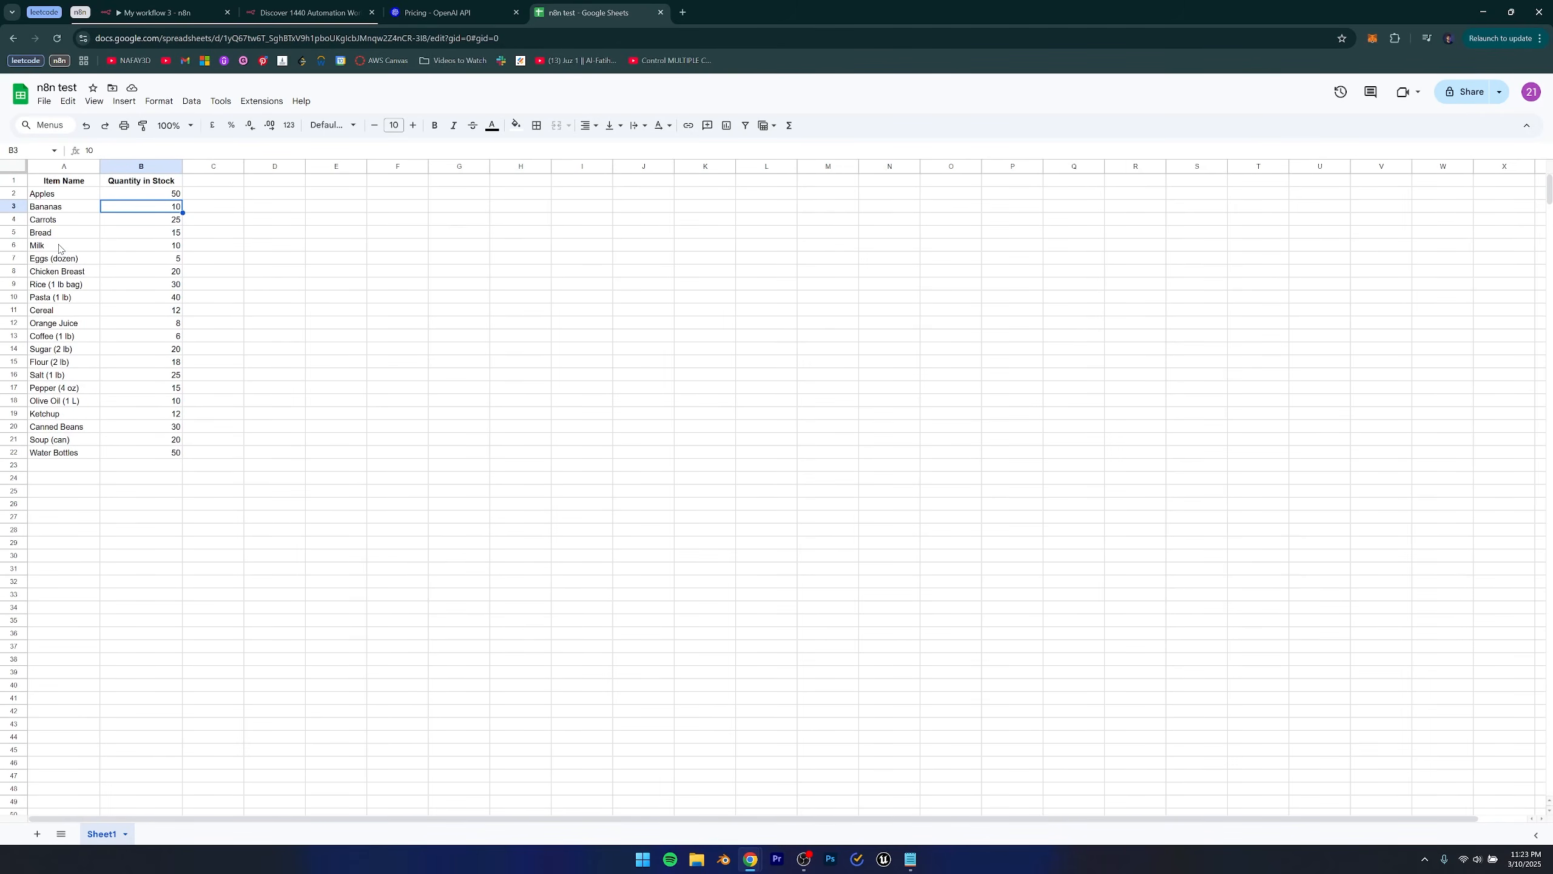
left_click_drag(61, 246, 116, 253)
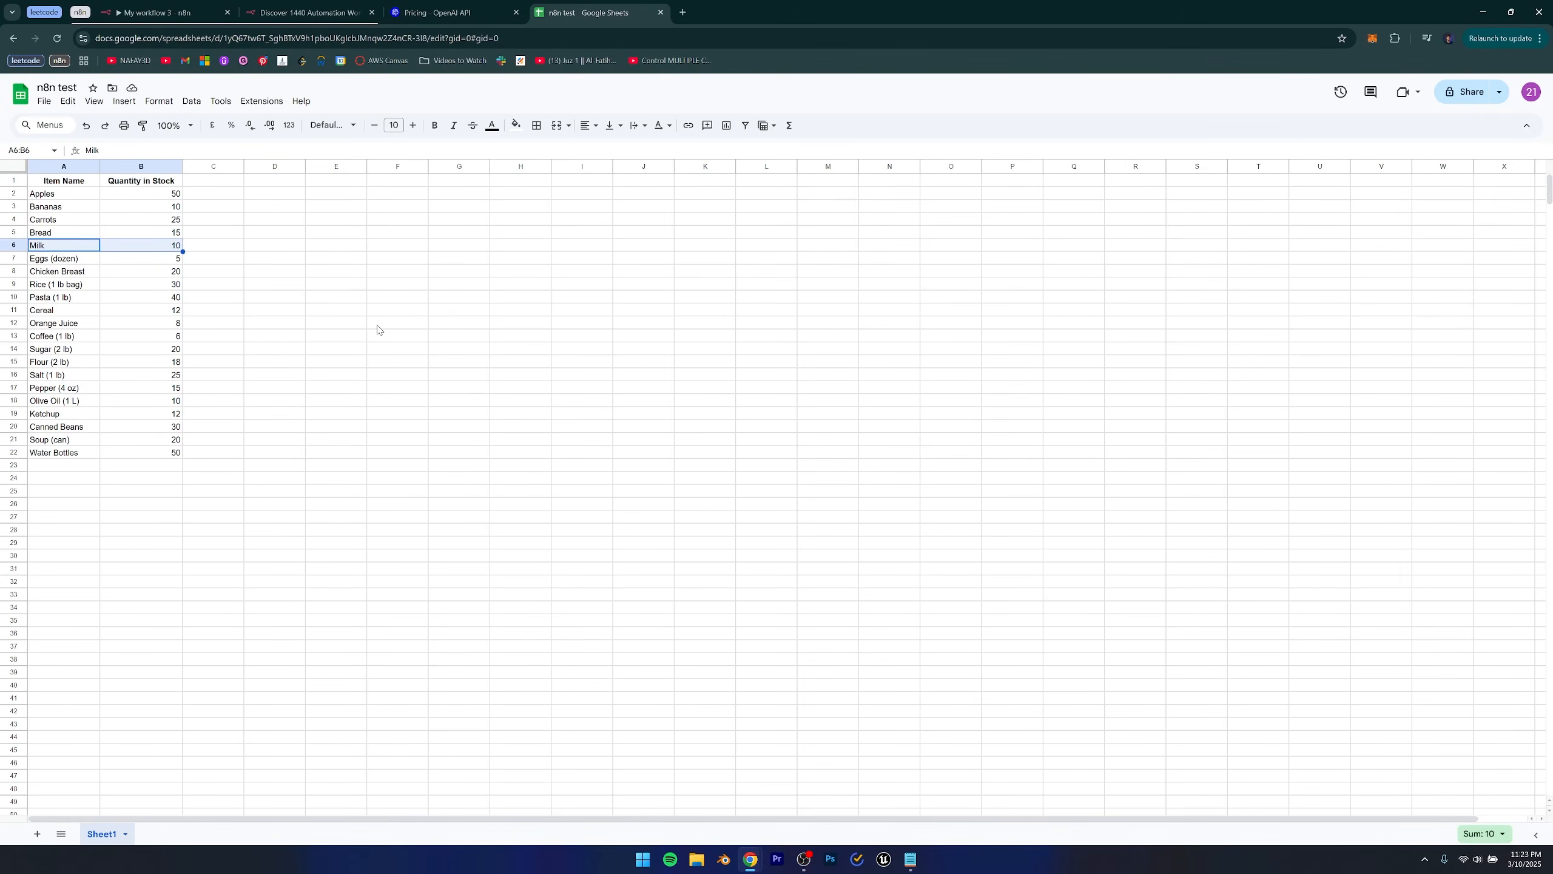
key("ctrl+Tab")
left_click(477, 818)
type("i so")
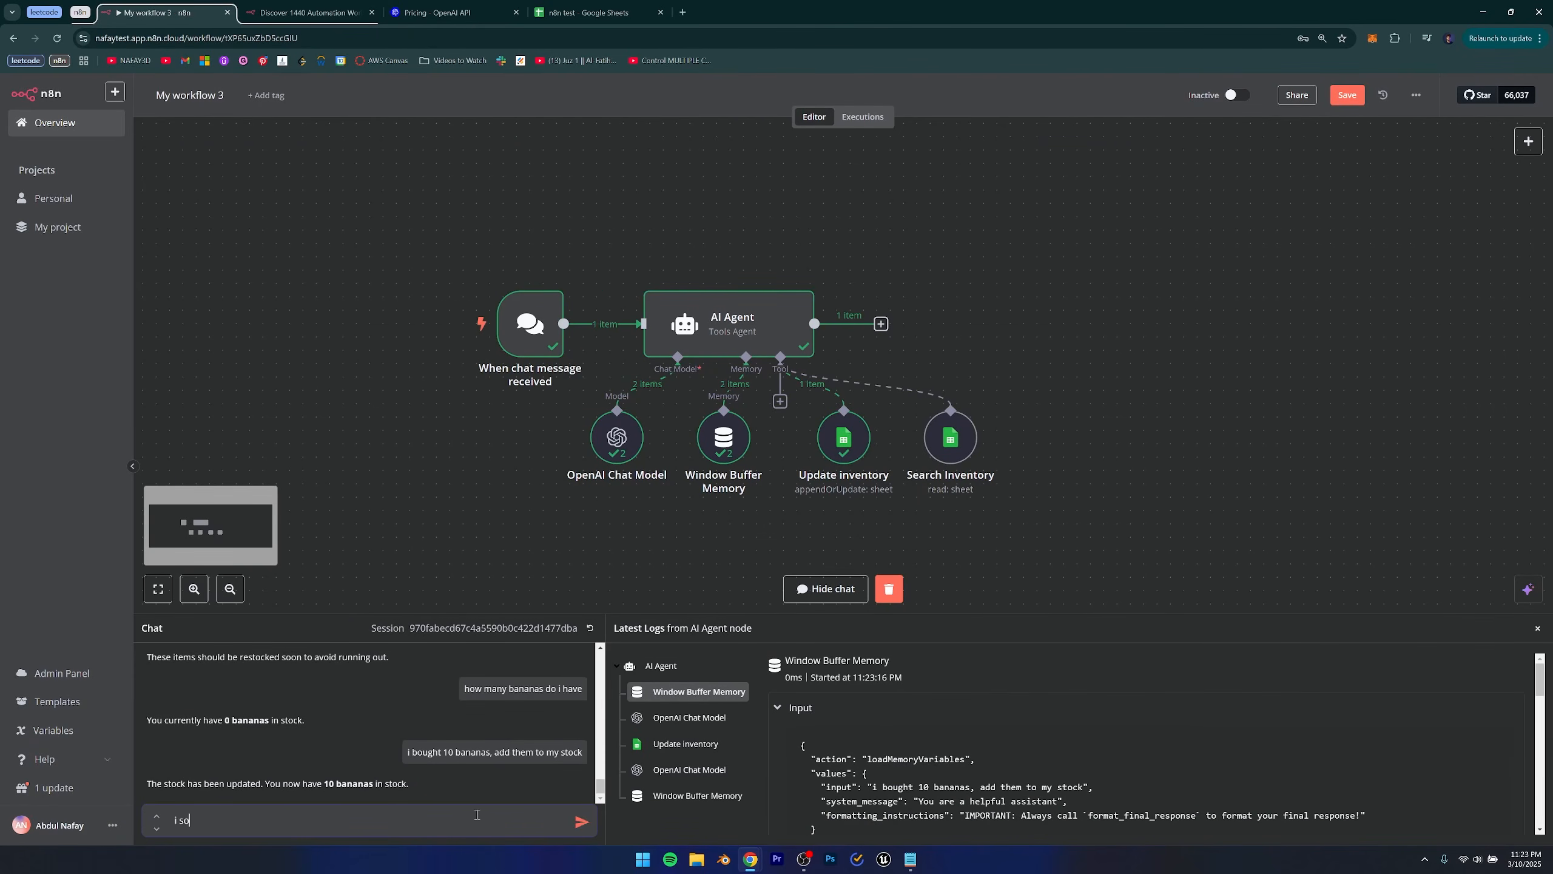
type("ld 5 bottles of milkt o today, upad")
key("BackSpace")
key("BackSpace")
type("date inventoy")
key("BackSpace")
type("ry")
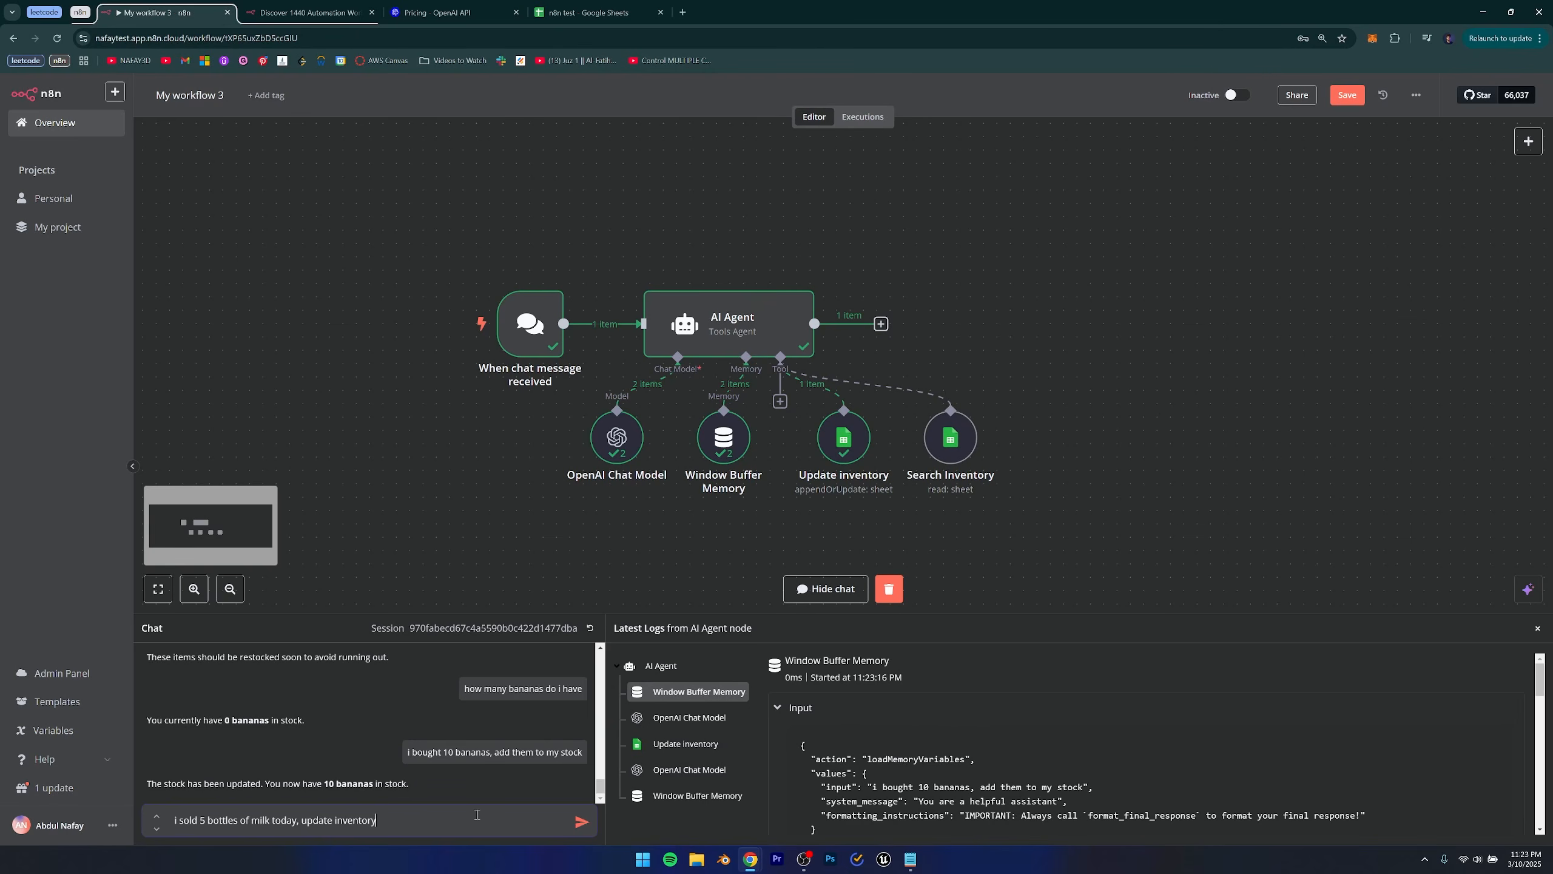
key("Return")
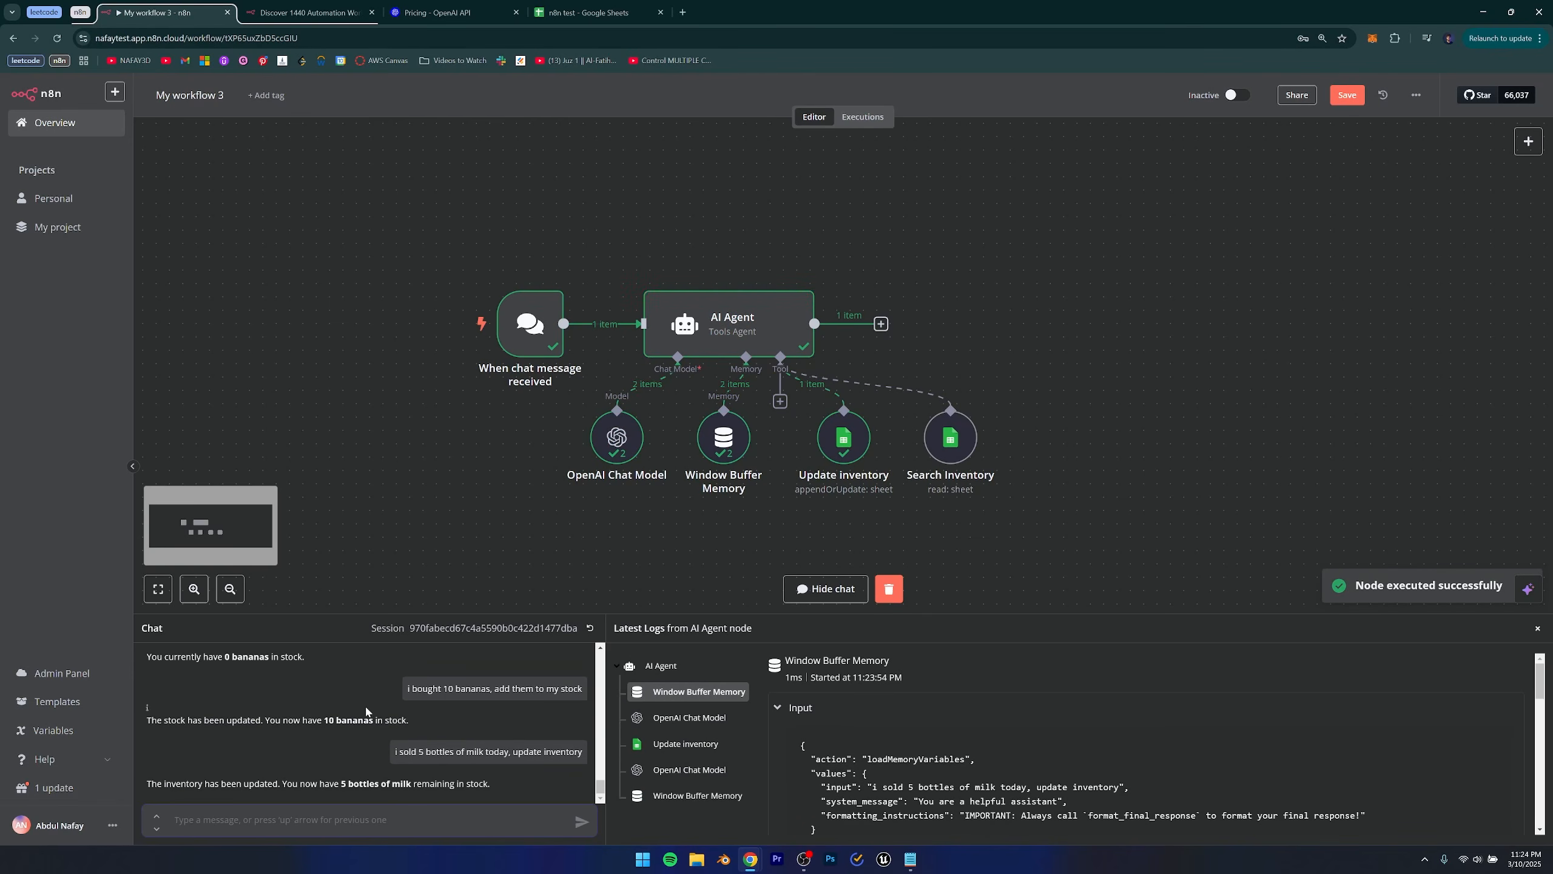
Check the Milk quantity in the n8n test spreadsheet and return to the workflow.
key("ctrl+shift+Tab")
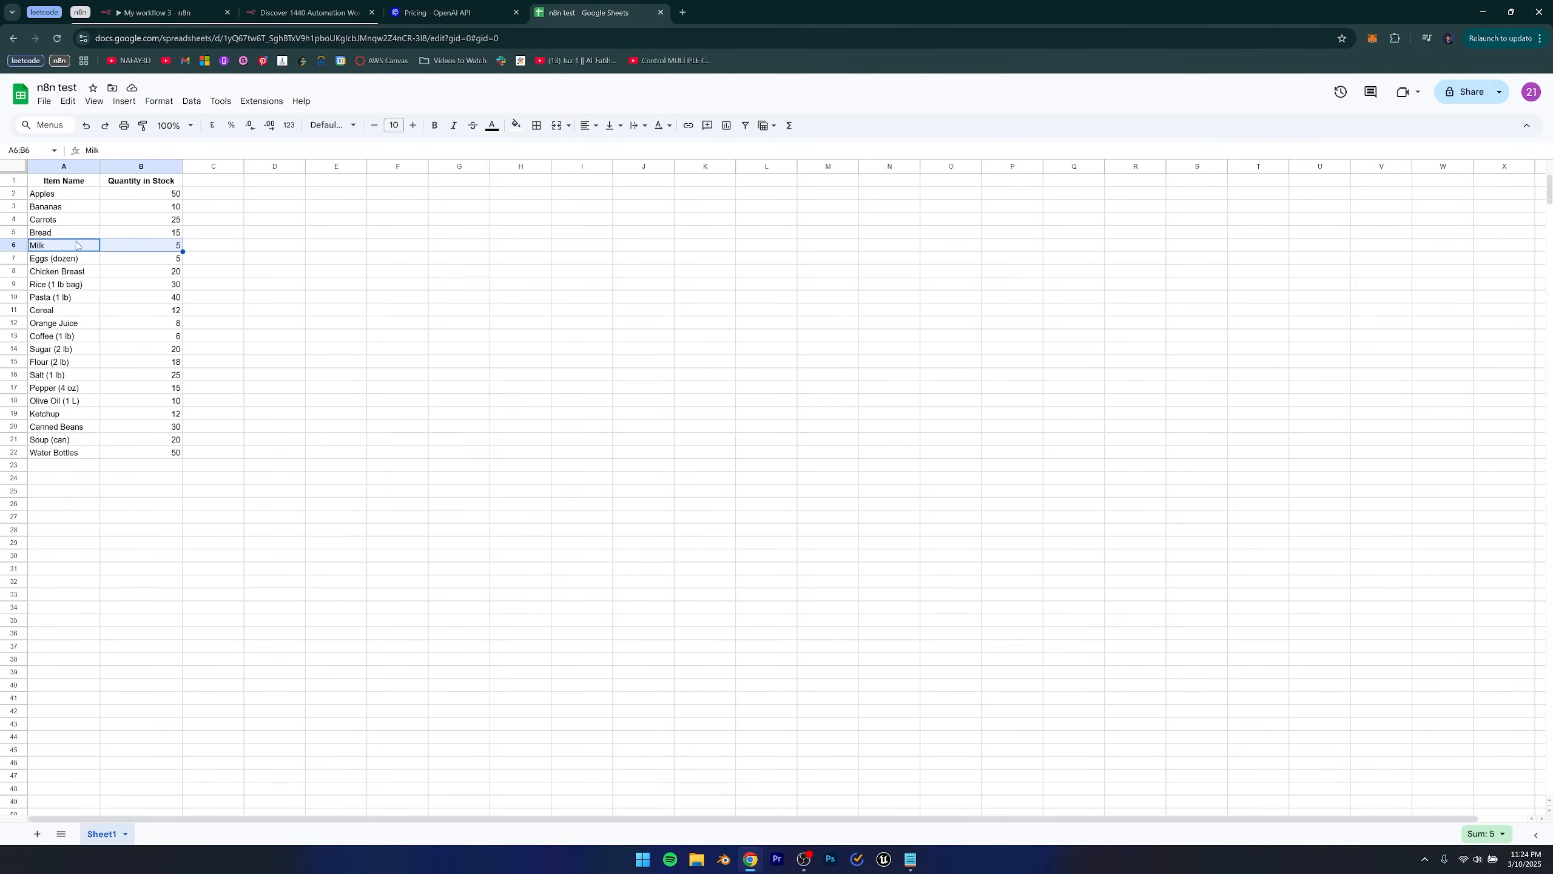
left_click(135, 245)
key("ctrl+Tab")
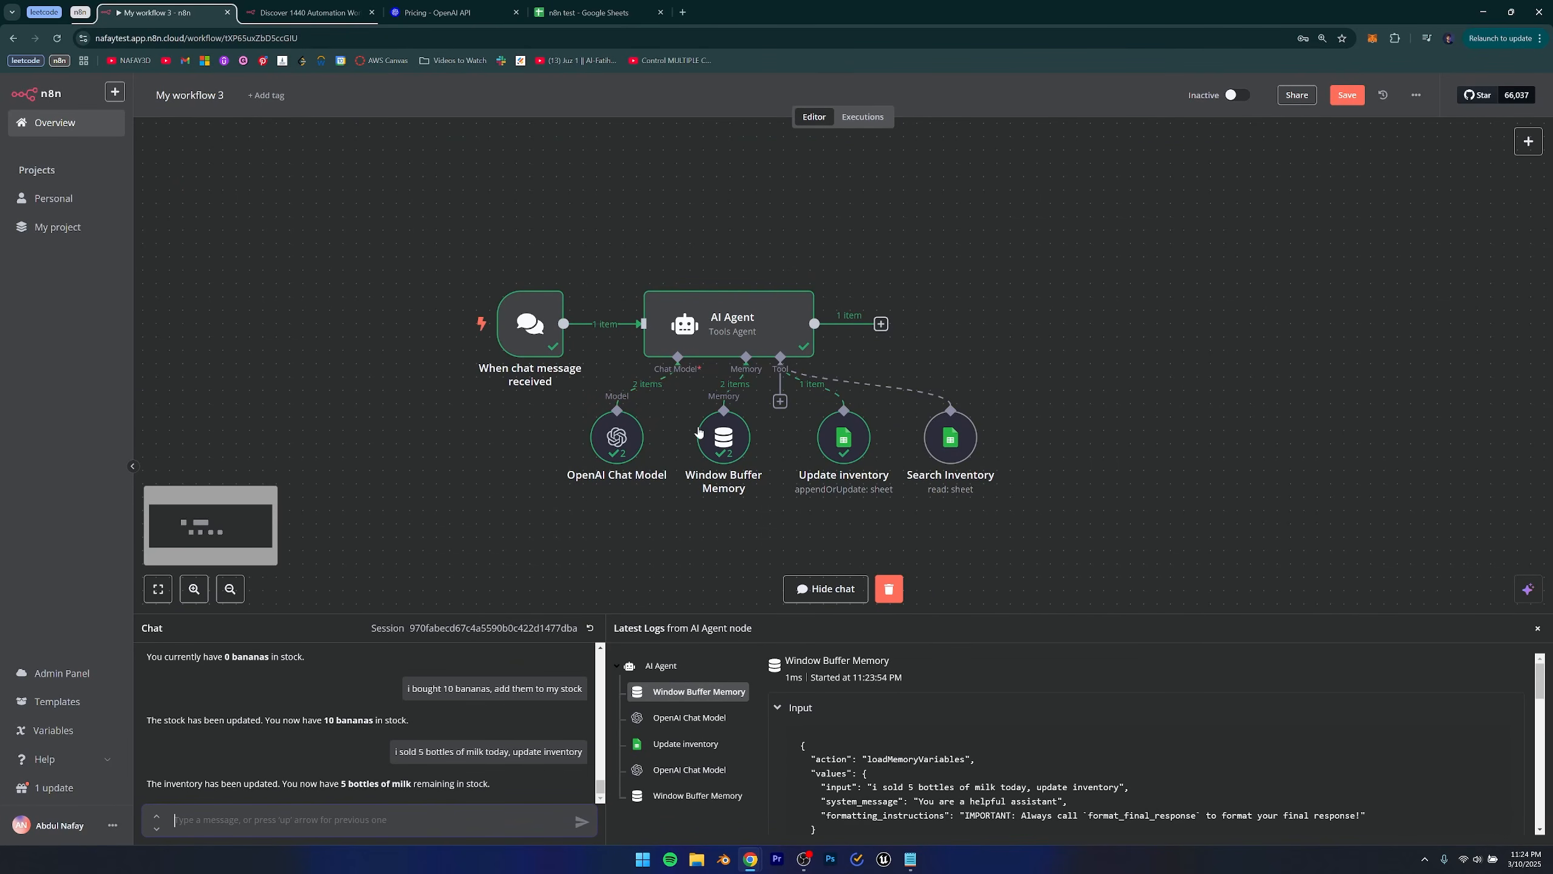
Review how the AI Agent, OpenAI Chat Model and the two inventory tools are involved in handling the milk request.
left_click(714, 336)
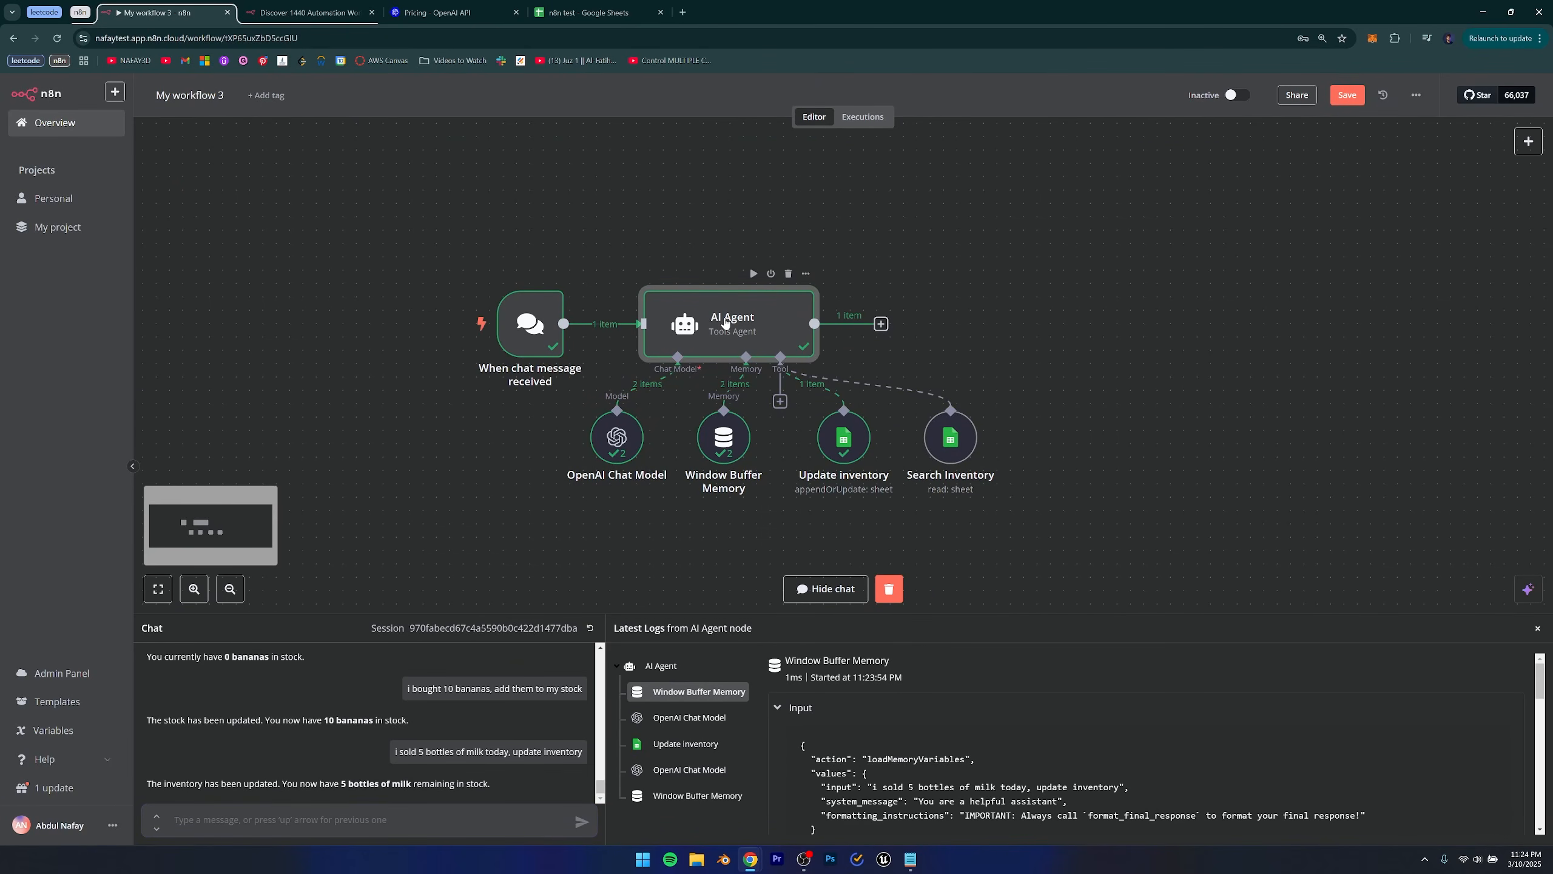
left_click(600, 484)
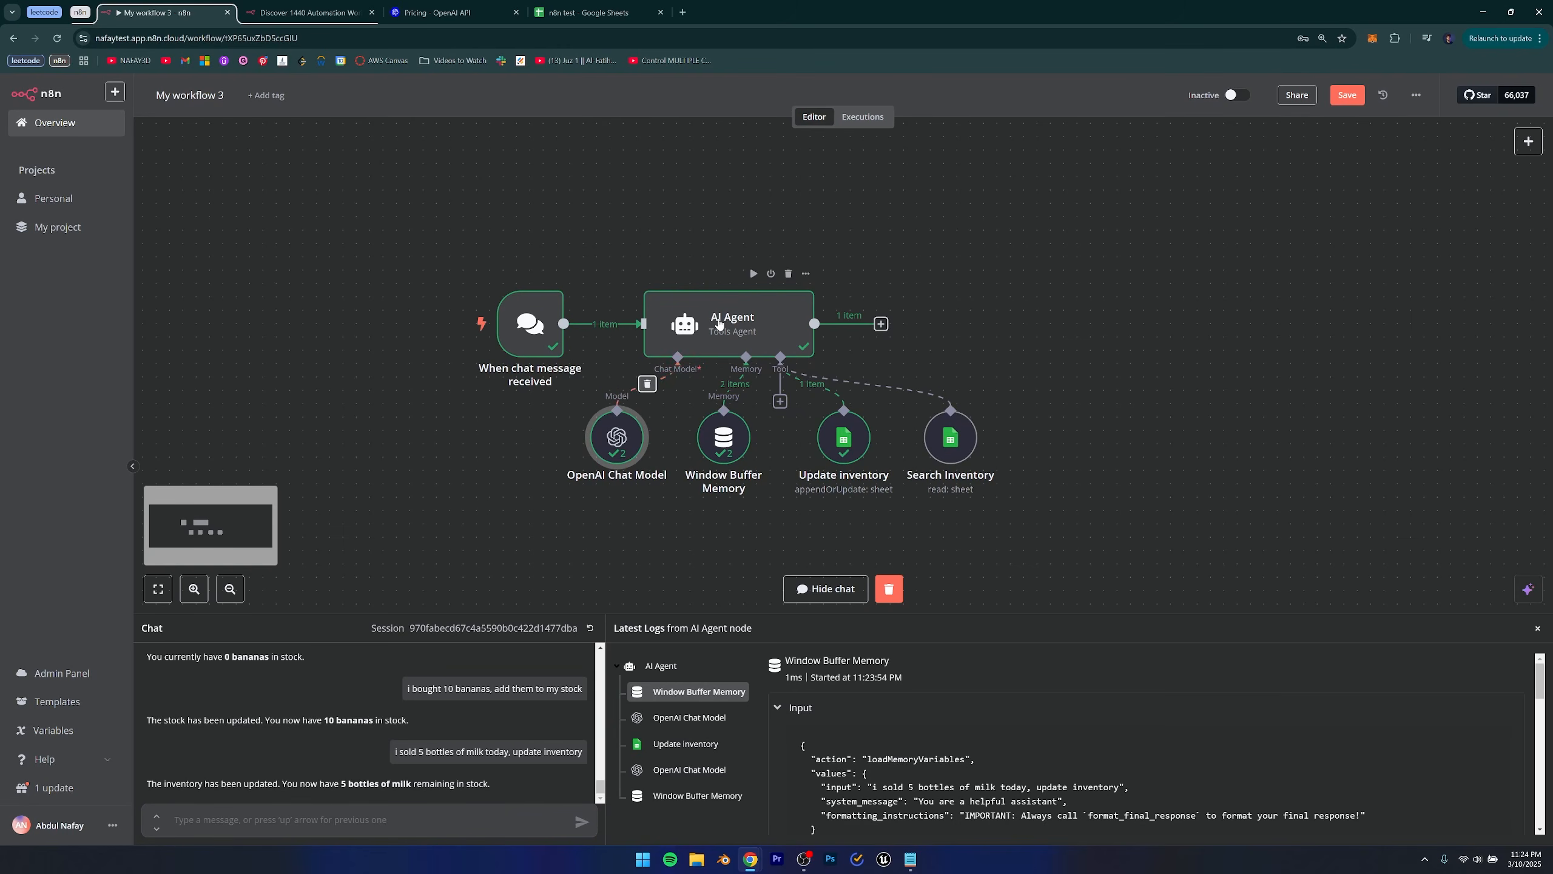
left_click(952, 442)
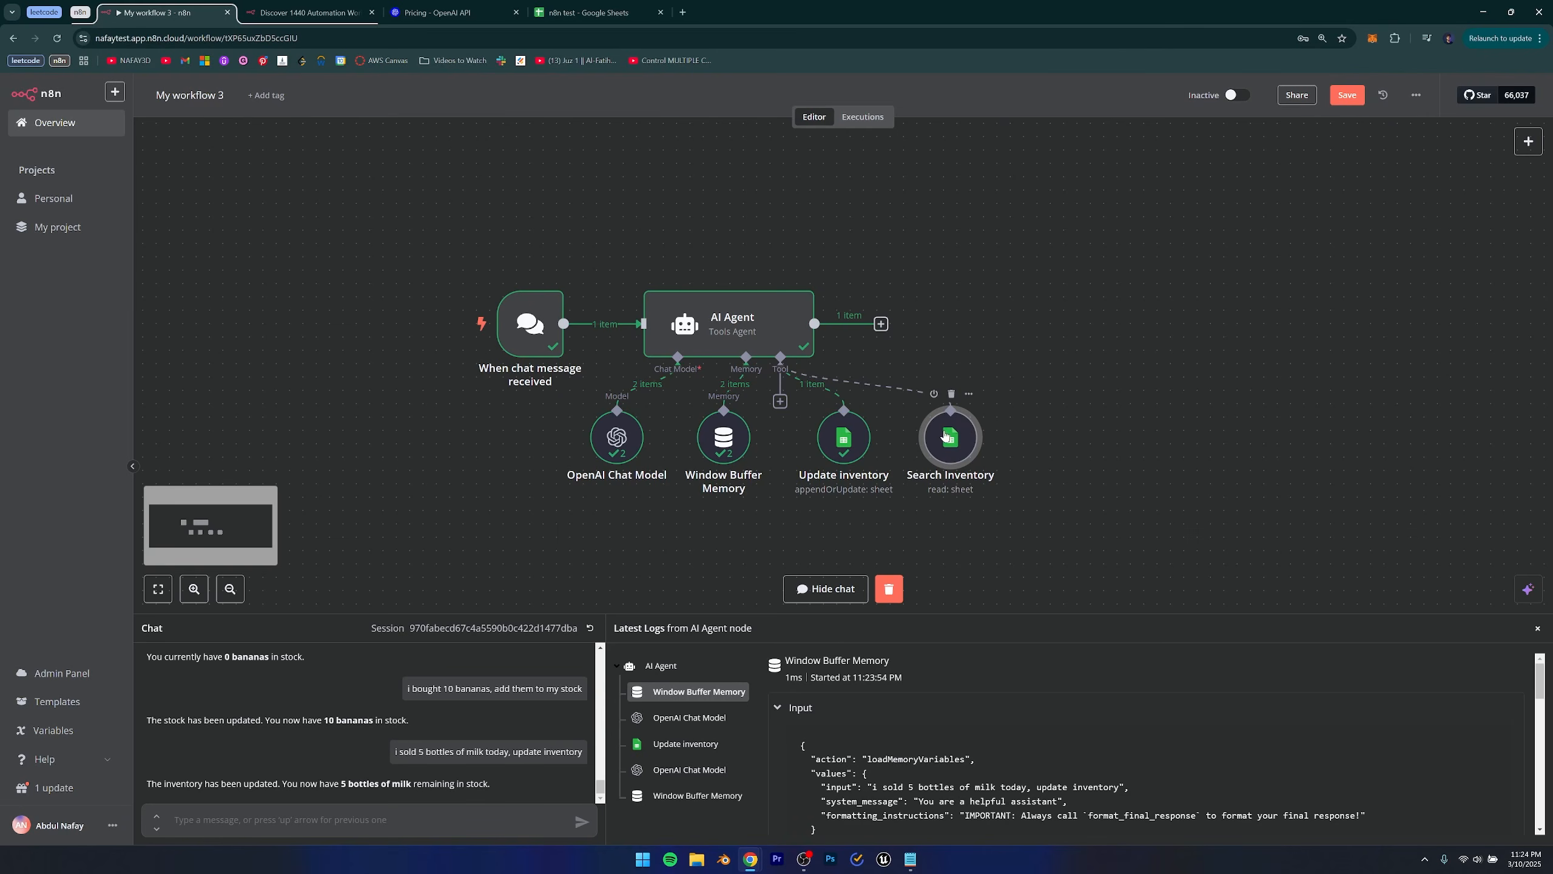
left_click(604, 443)
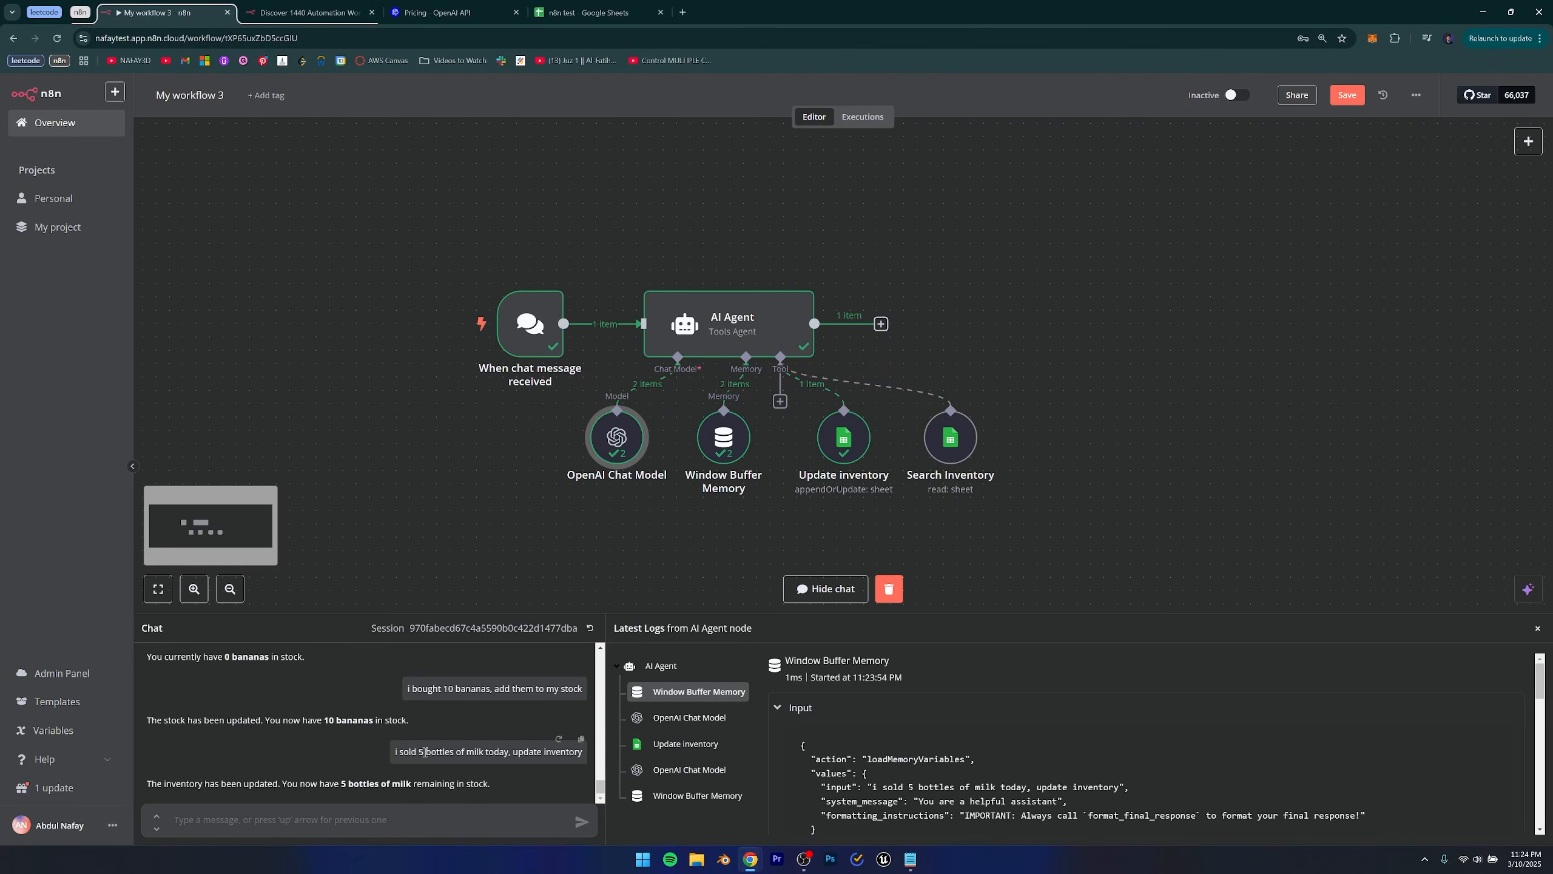
left_click_drag(449, 748, 453, 749)
left_click(539, 554)
left_click(613, 437)
left_click(673, 335)
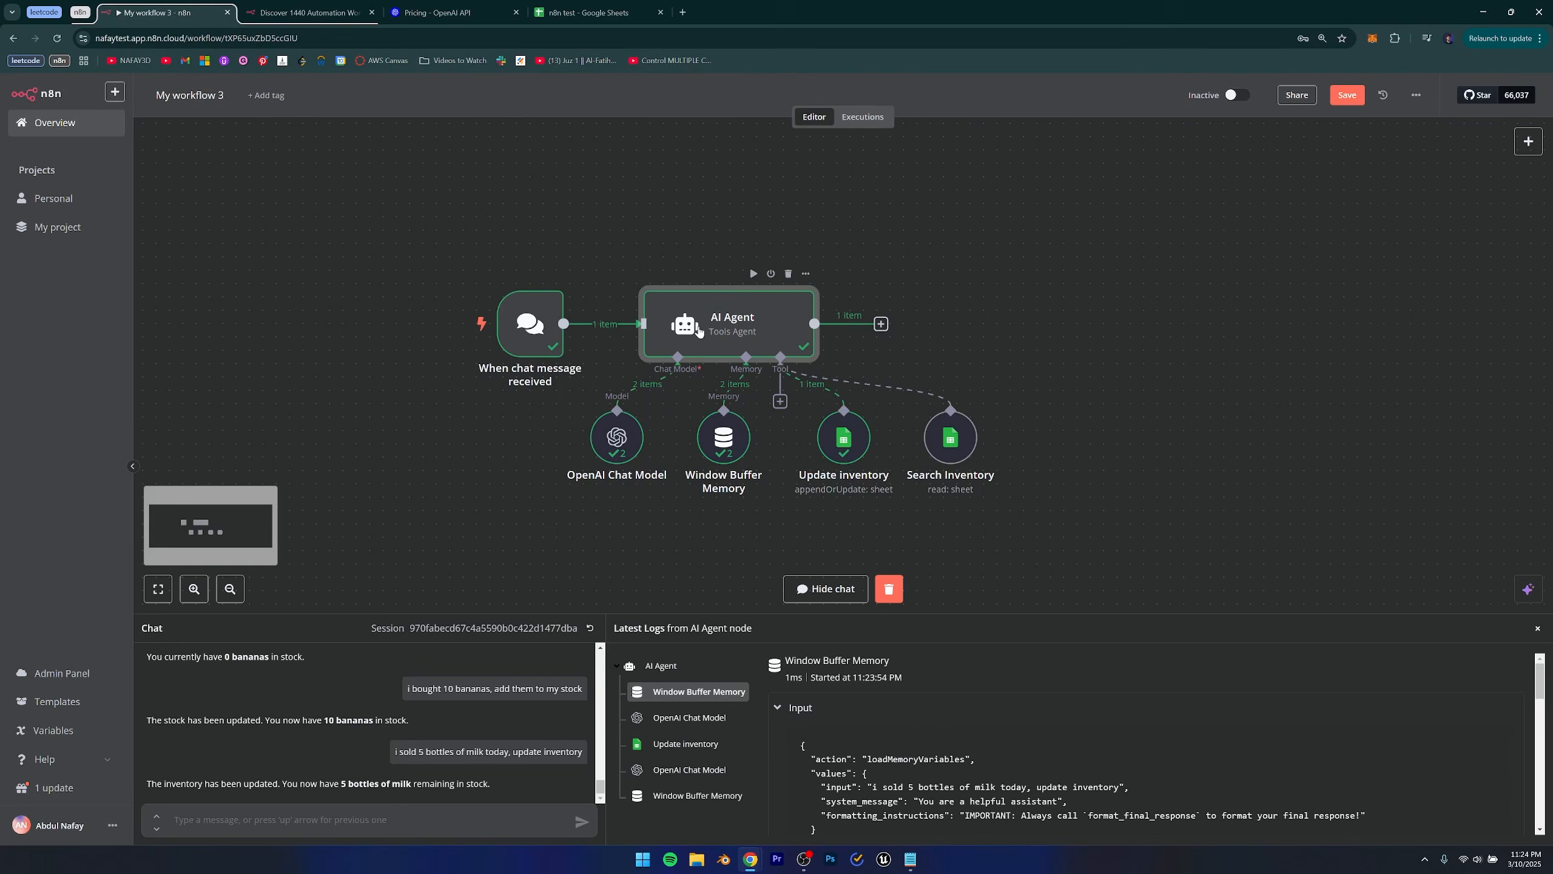
left_click(832, 449)
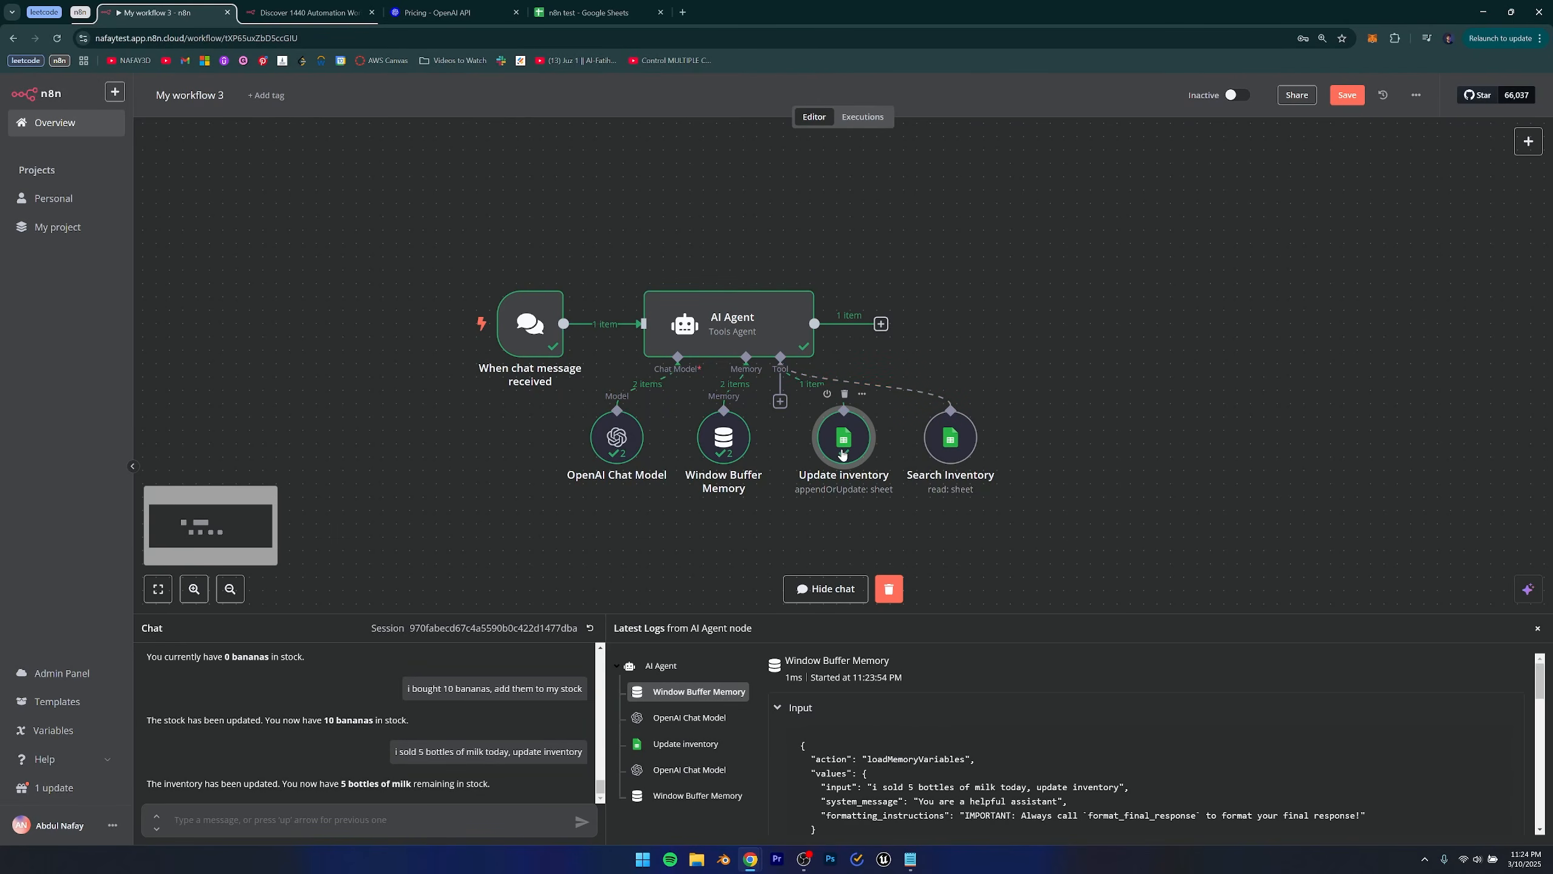
left_click(837, 509)
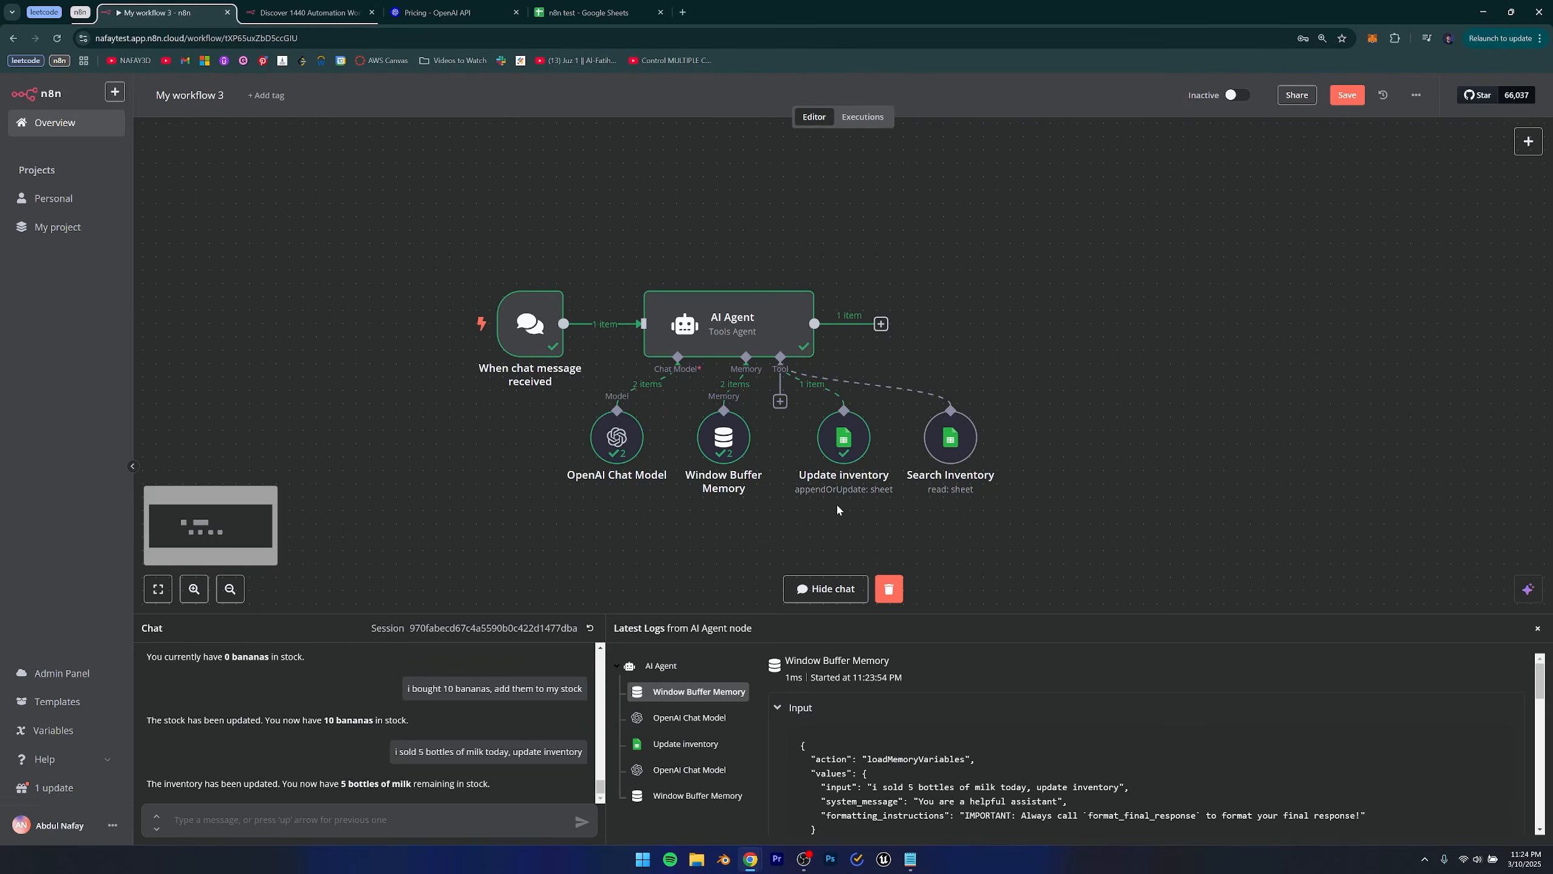
Examine the first empty row below Water Bottles in the n8n test spreadsheet and return to the workflow.
key("ctrl+shift+Tab")
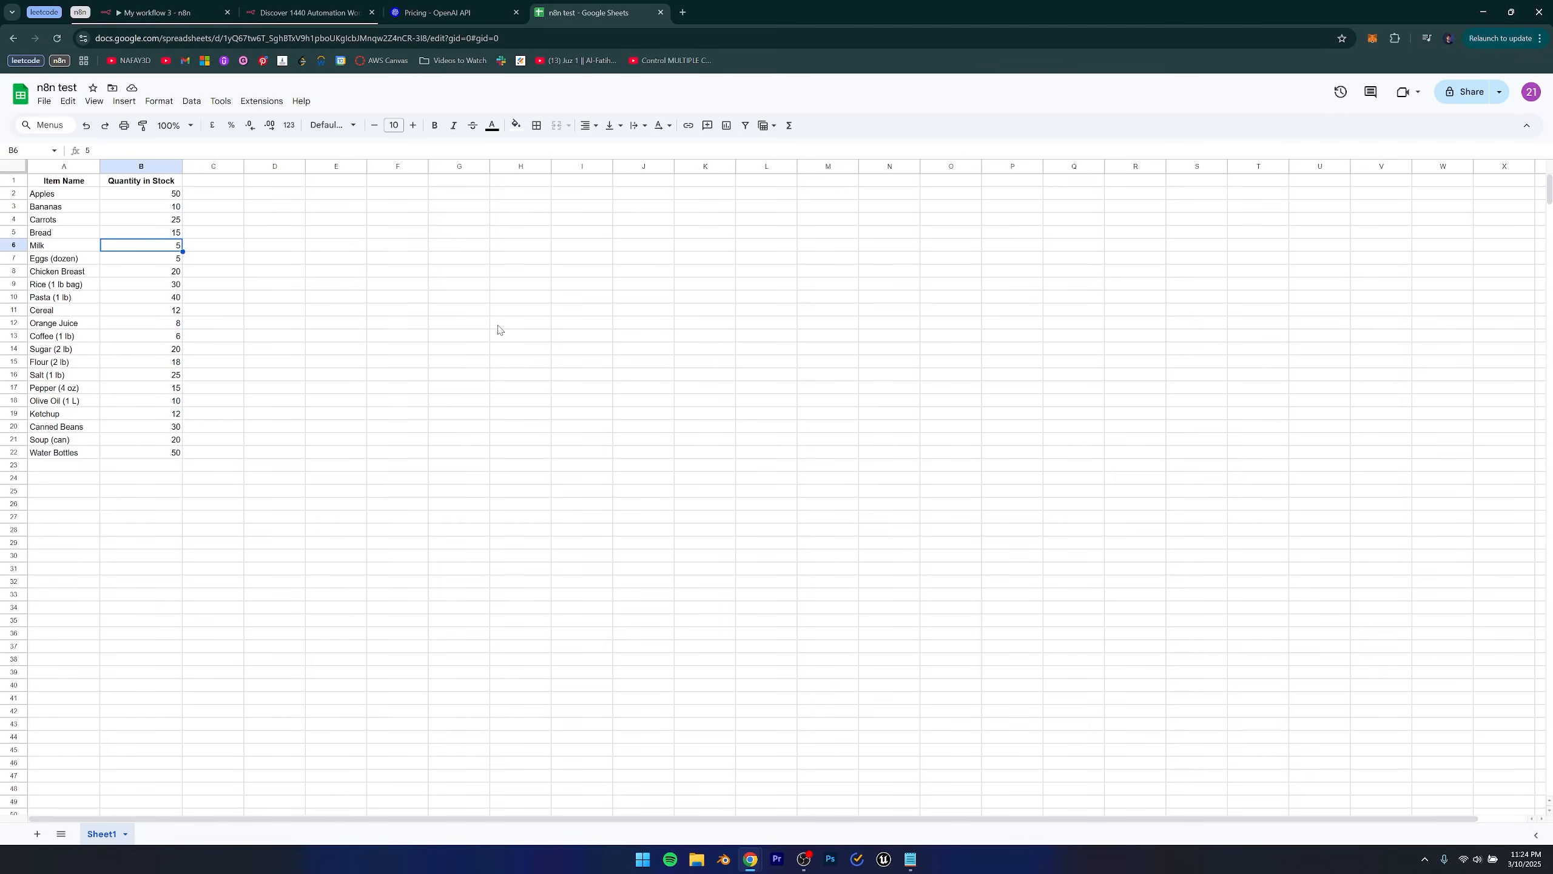
left_click(77, 466)
left_click(116, 466)
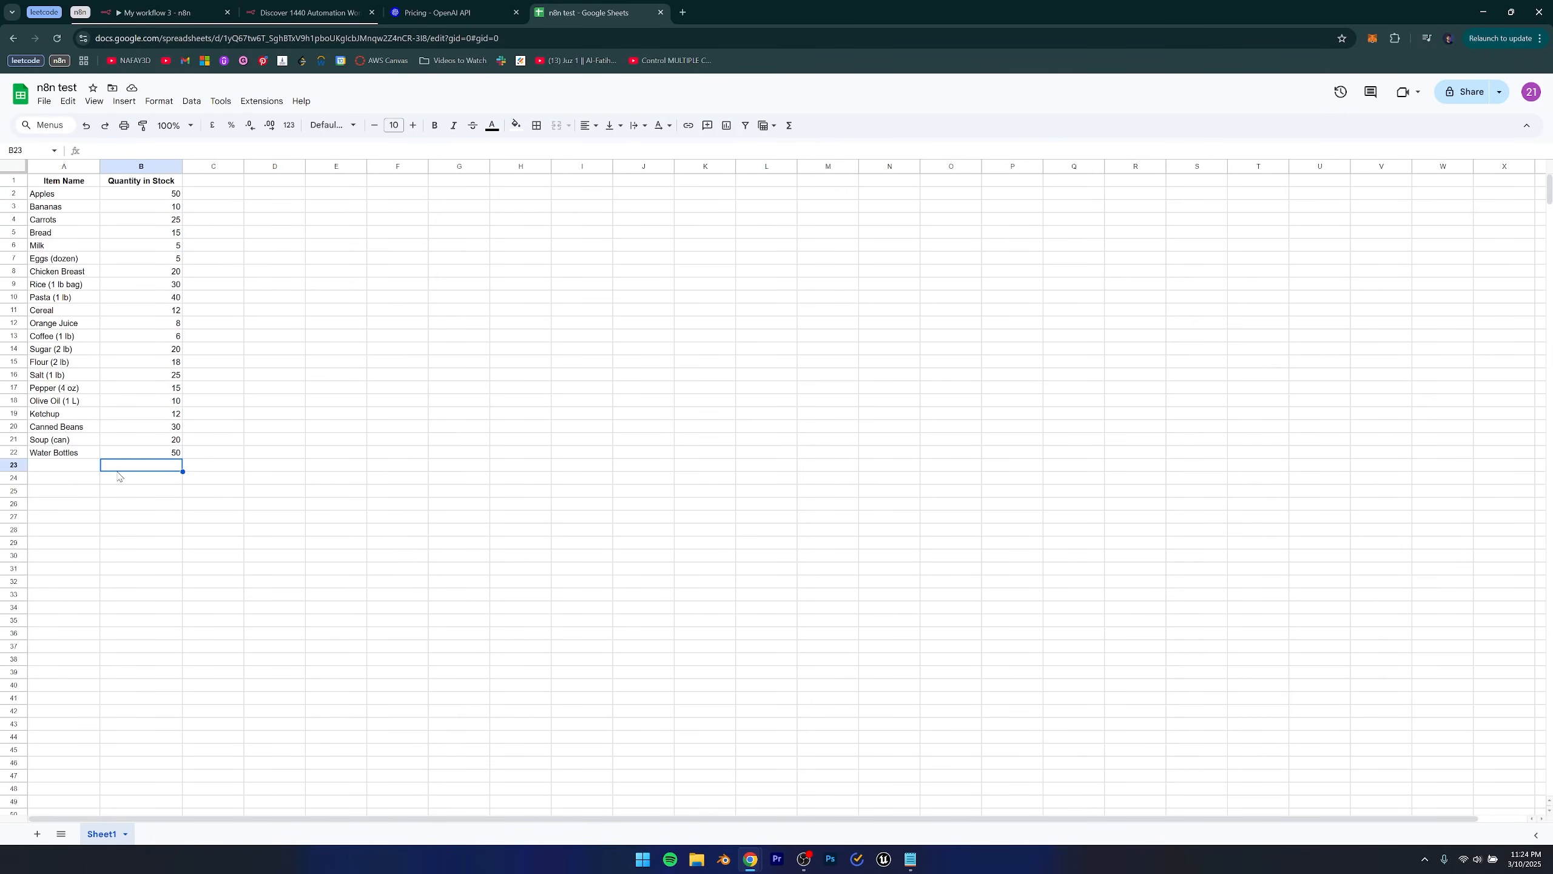
left_click(160, 557)
key("ctrl+Tab")
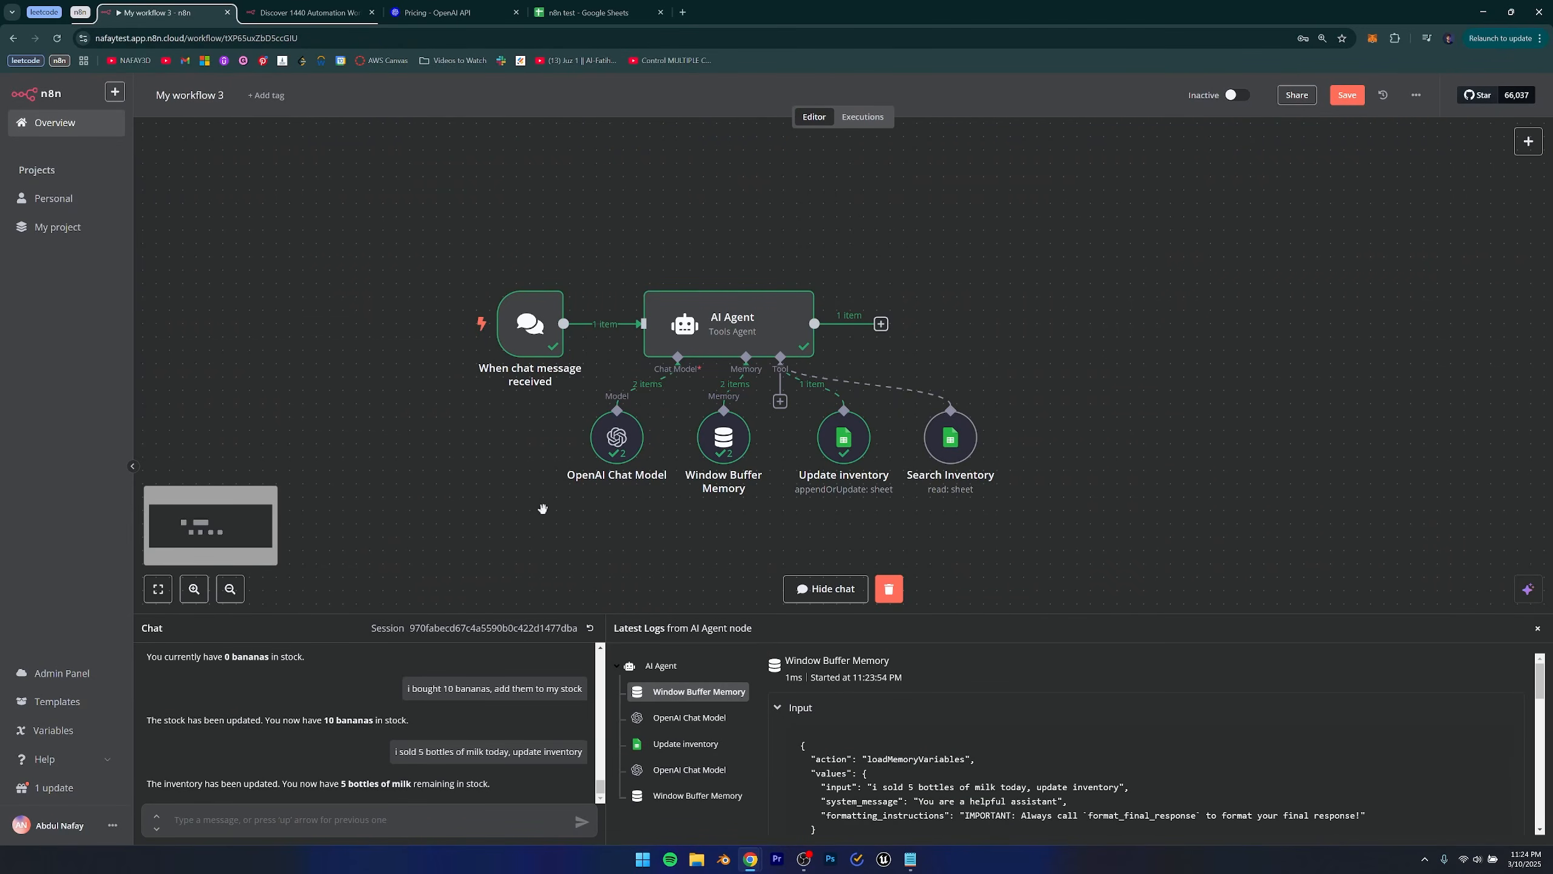
mouse_move(428, 224)
left_mouse_down()
mouse_move(415, 243)
mouse_move(403, 217)
mouse_move(410, 228)
left_mouse_up()
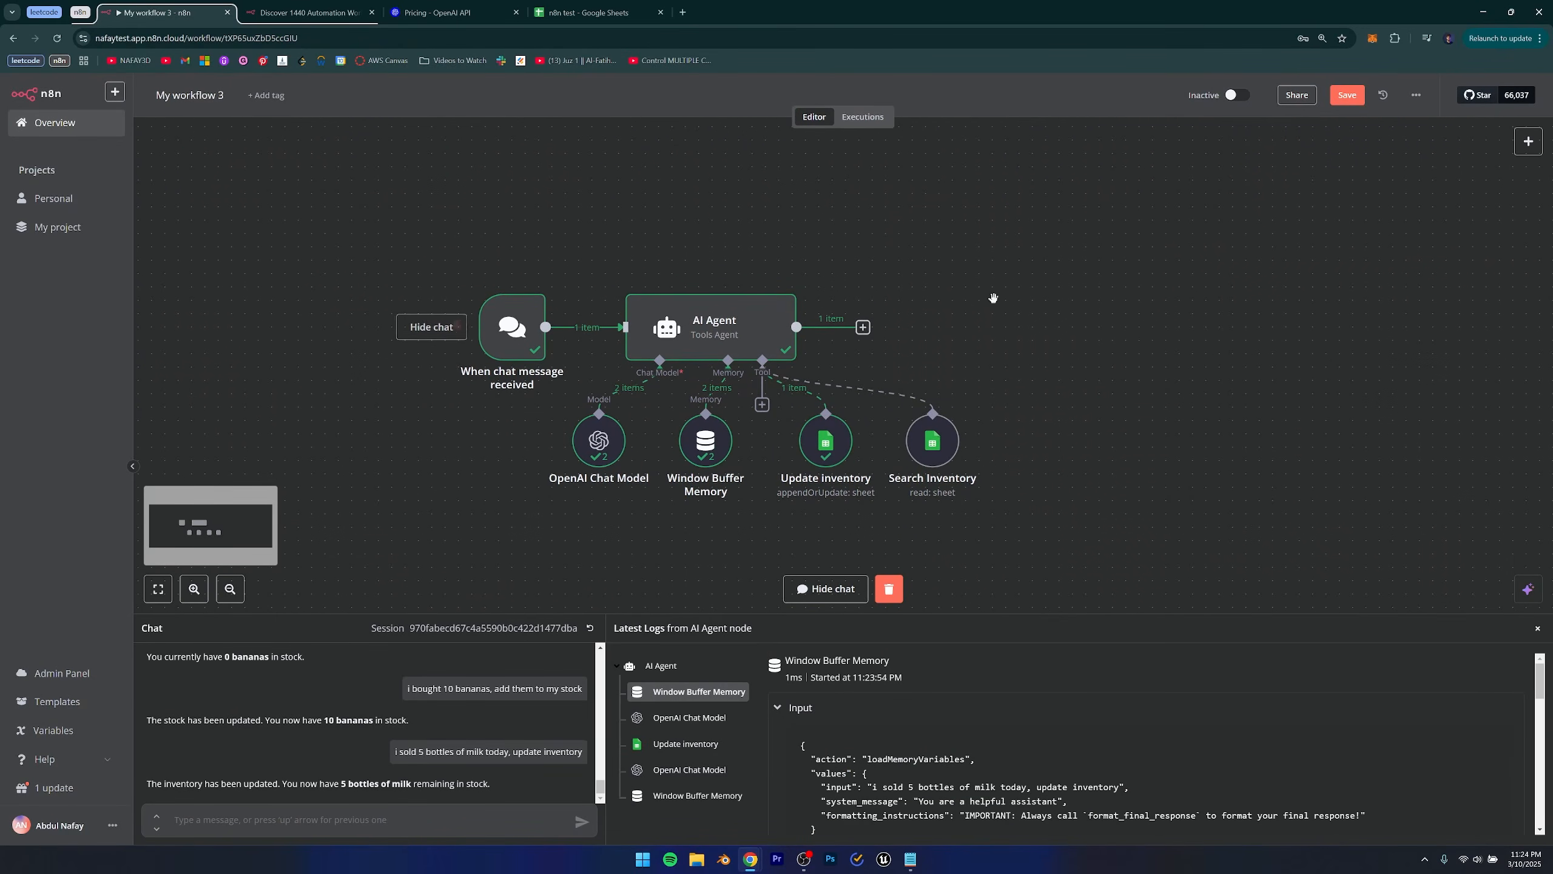
left_click_drag(1118, 389, 1105, 374)
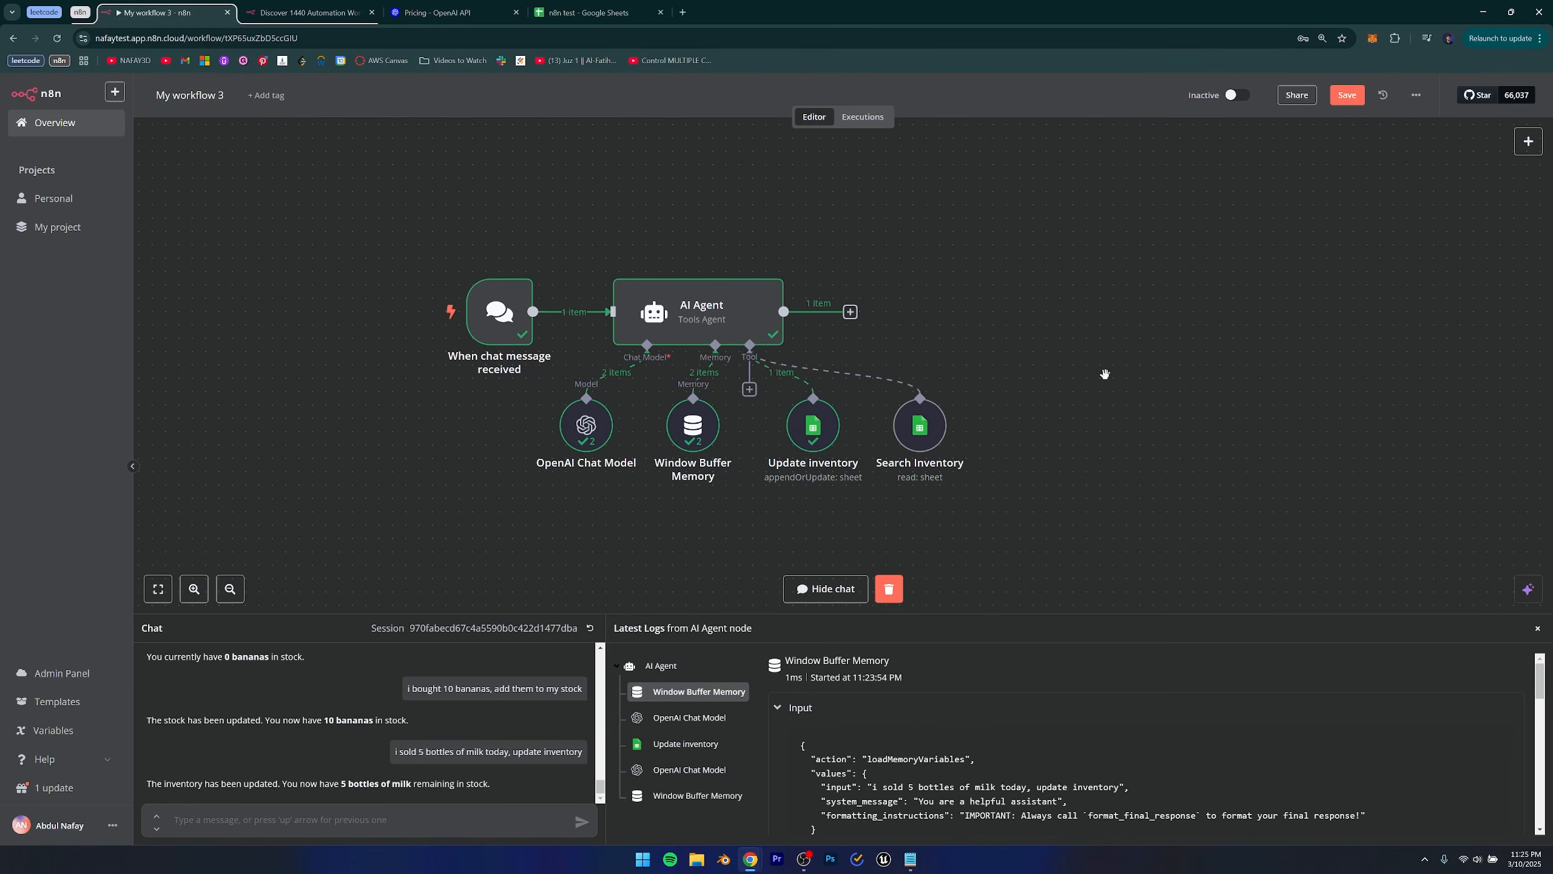
left_click(1105, 374)
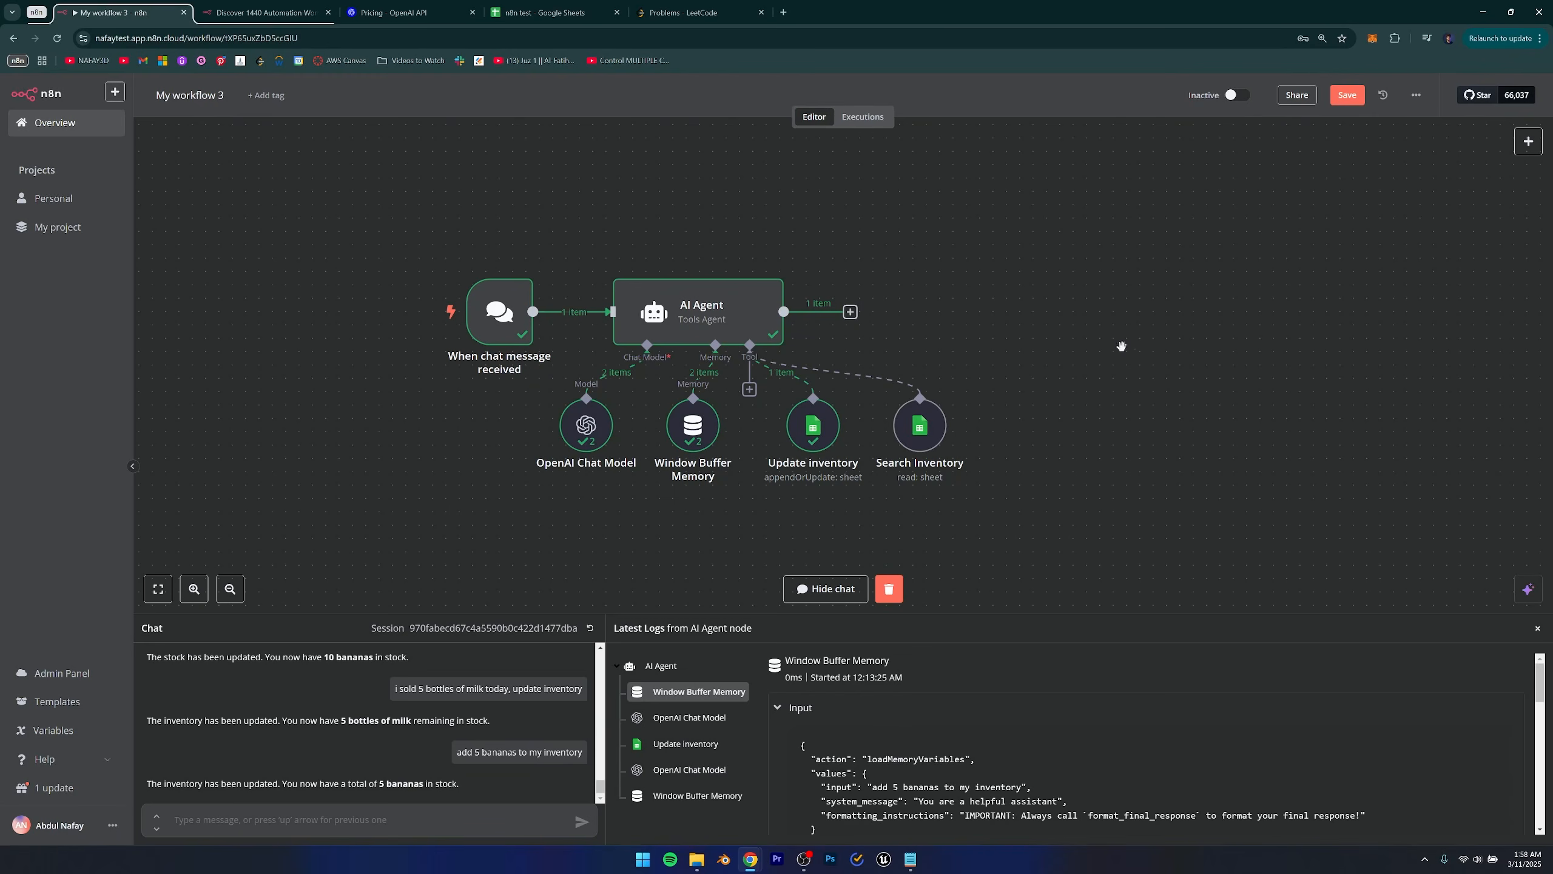
Save the workflow and make the chat publicly available in the When chat message received trigger.
left_click(1354, 98)
mouse_move(496, 313)
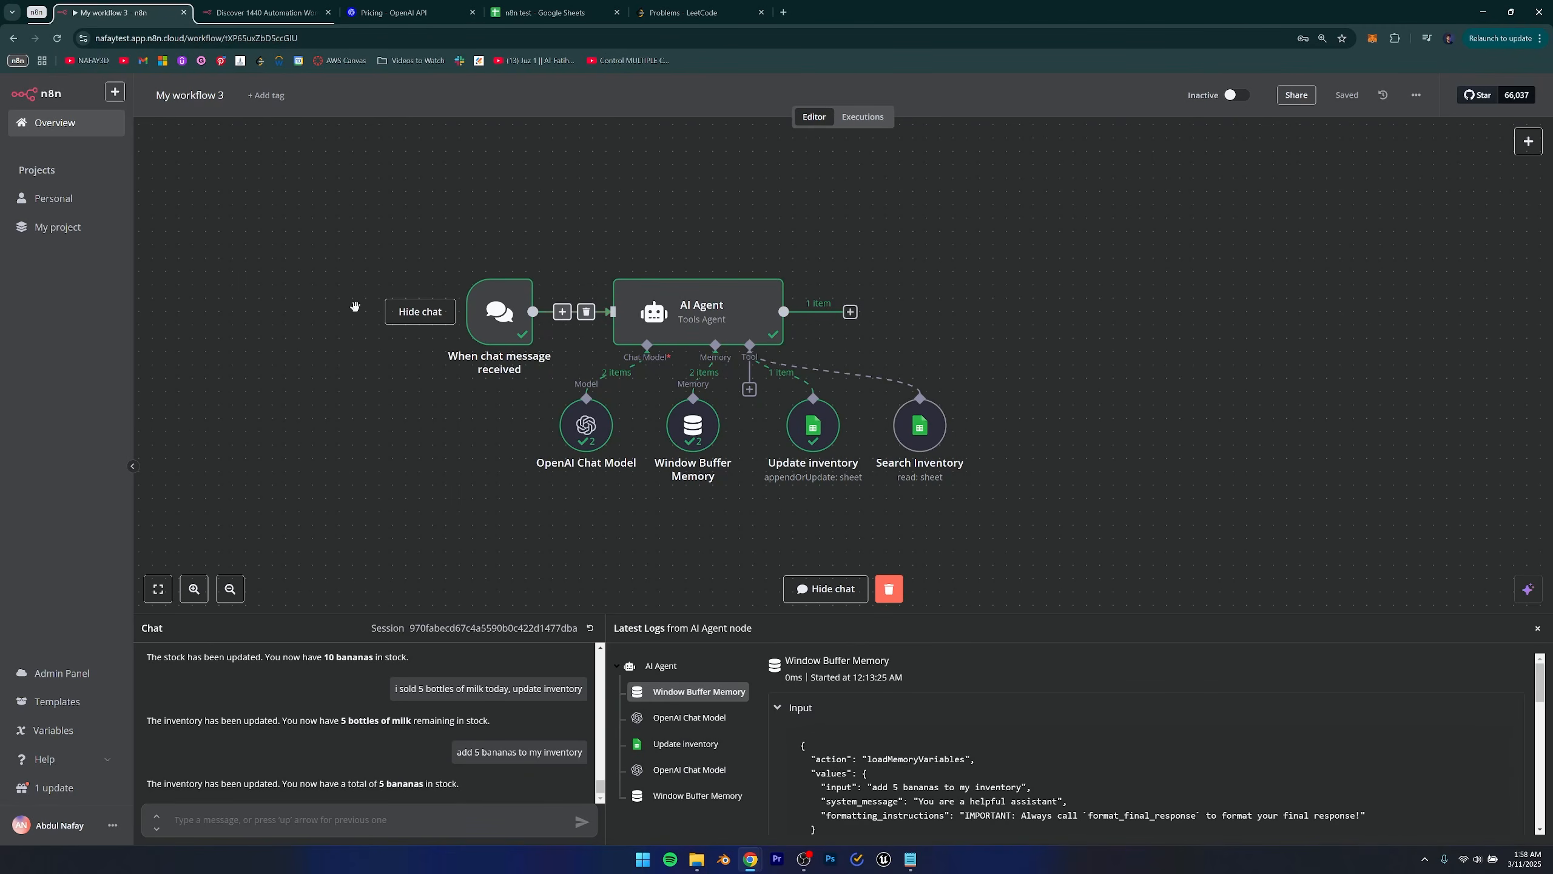
double_click(511, 326)
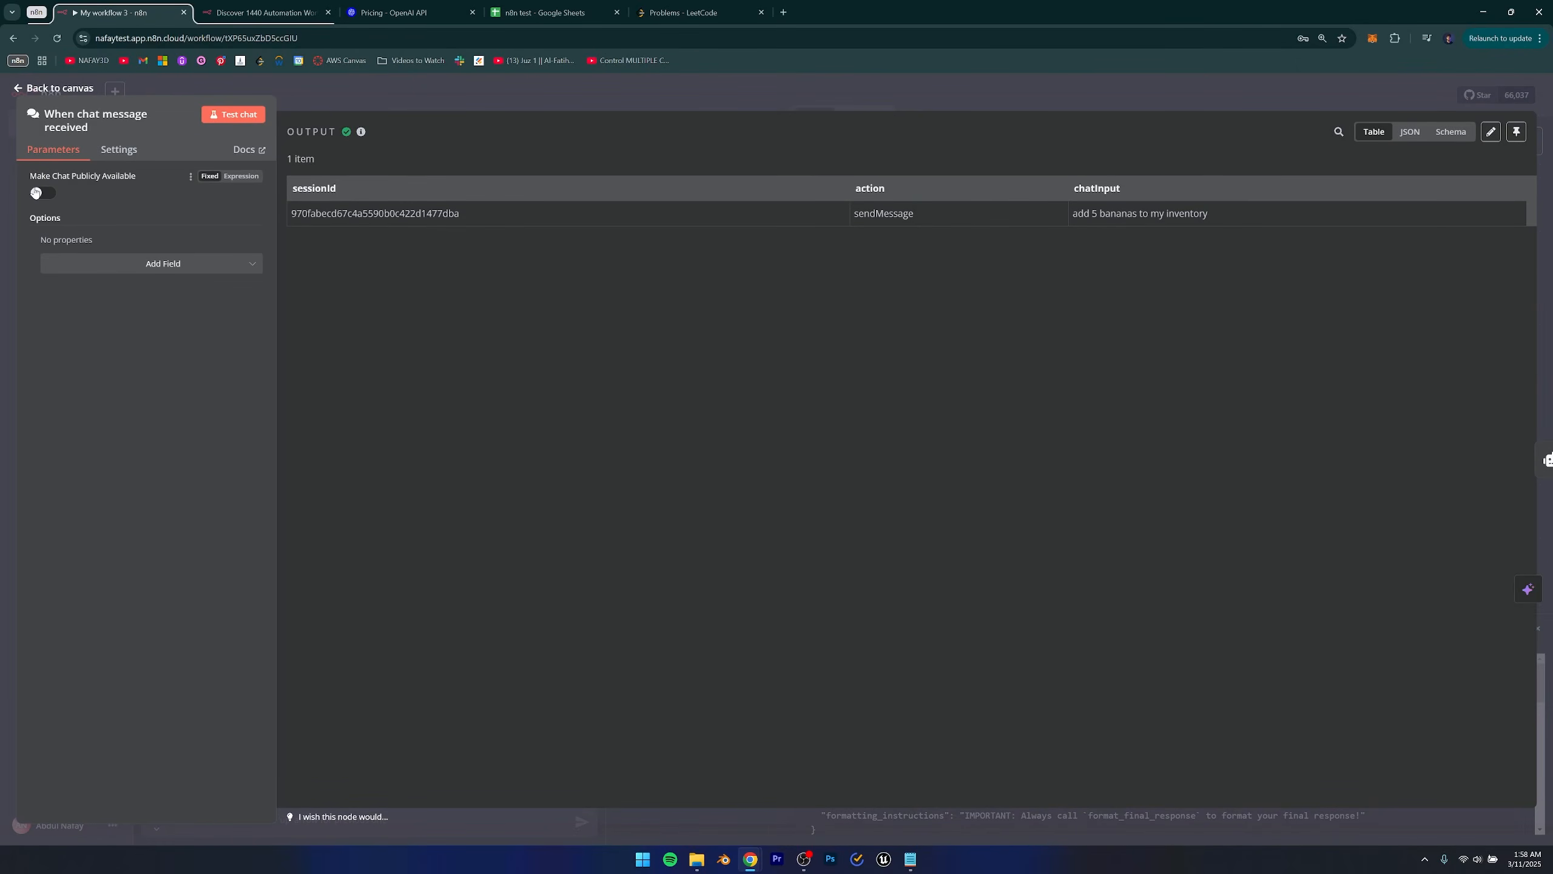
left_click(45, 194)
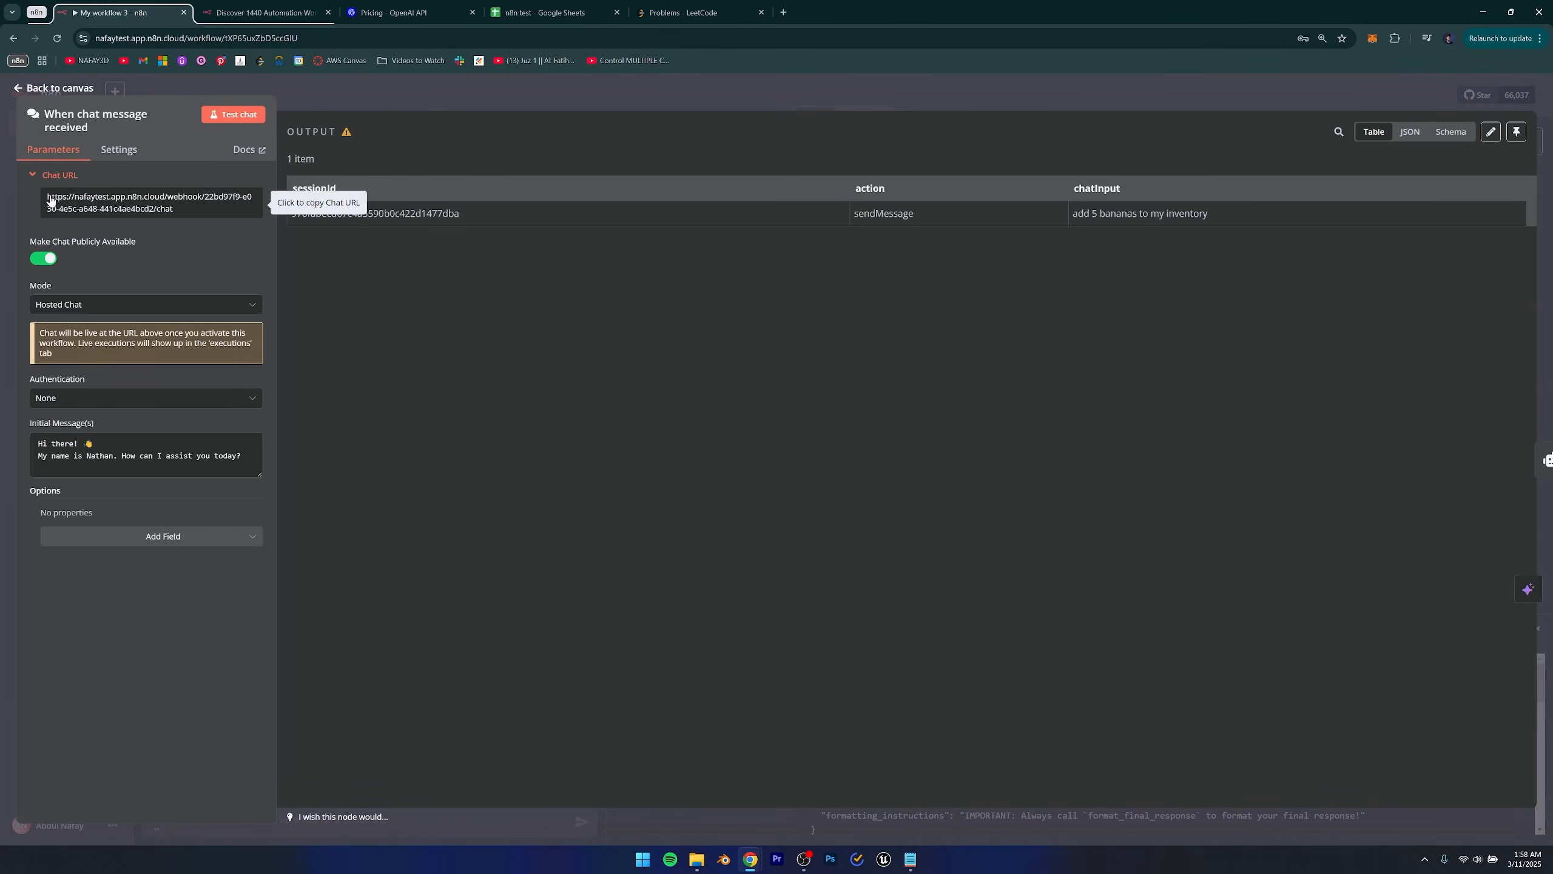
Copy the trigger's Chat URL, try to open it in a new browser tab, and return to the workflow.
left_click_drag(47, 198, 182, 219)
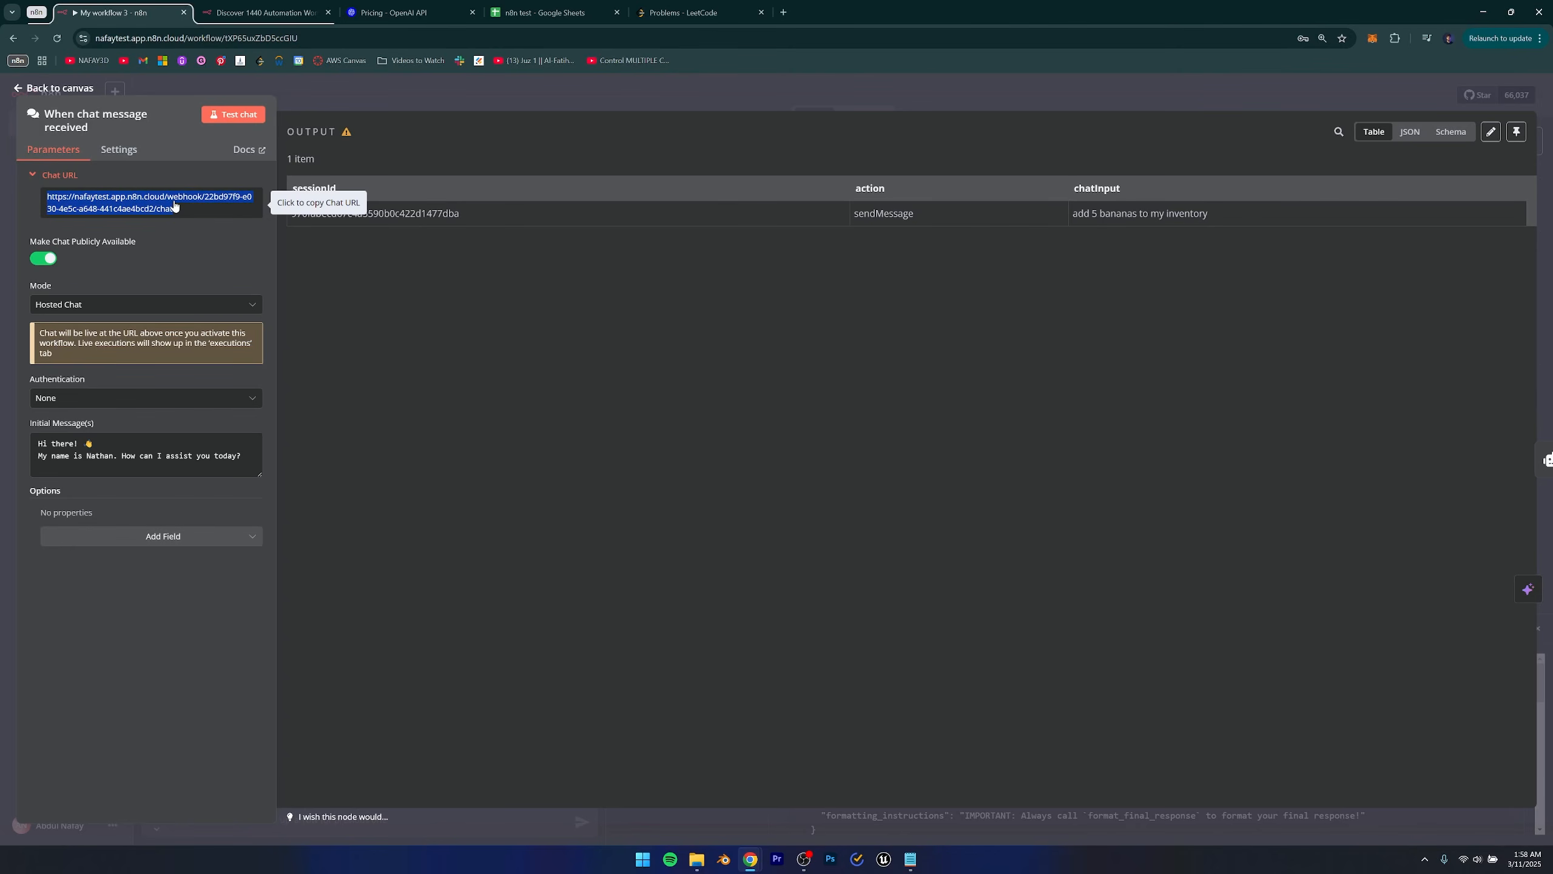
left_click(783, 12)
key("ctrl+v")
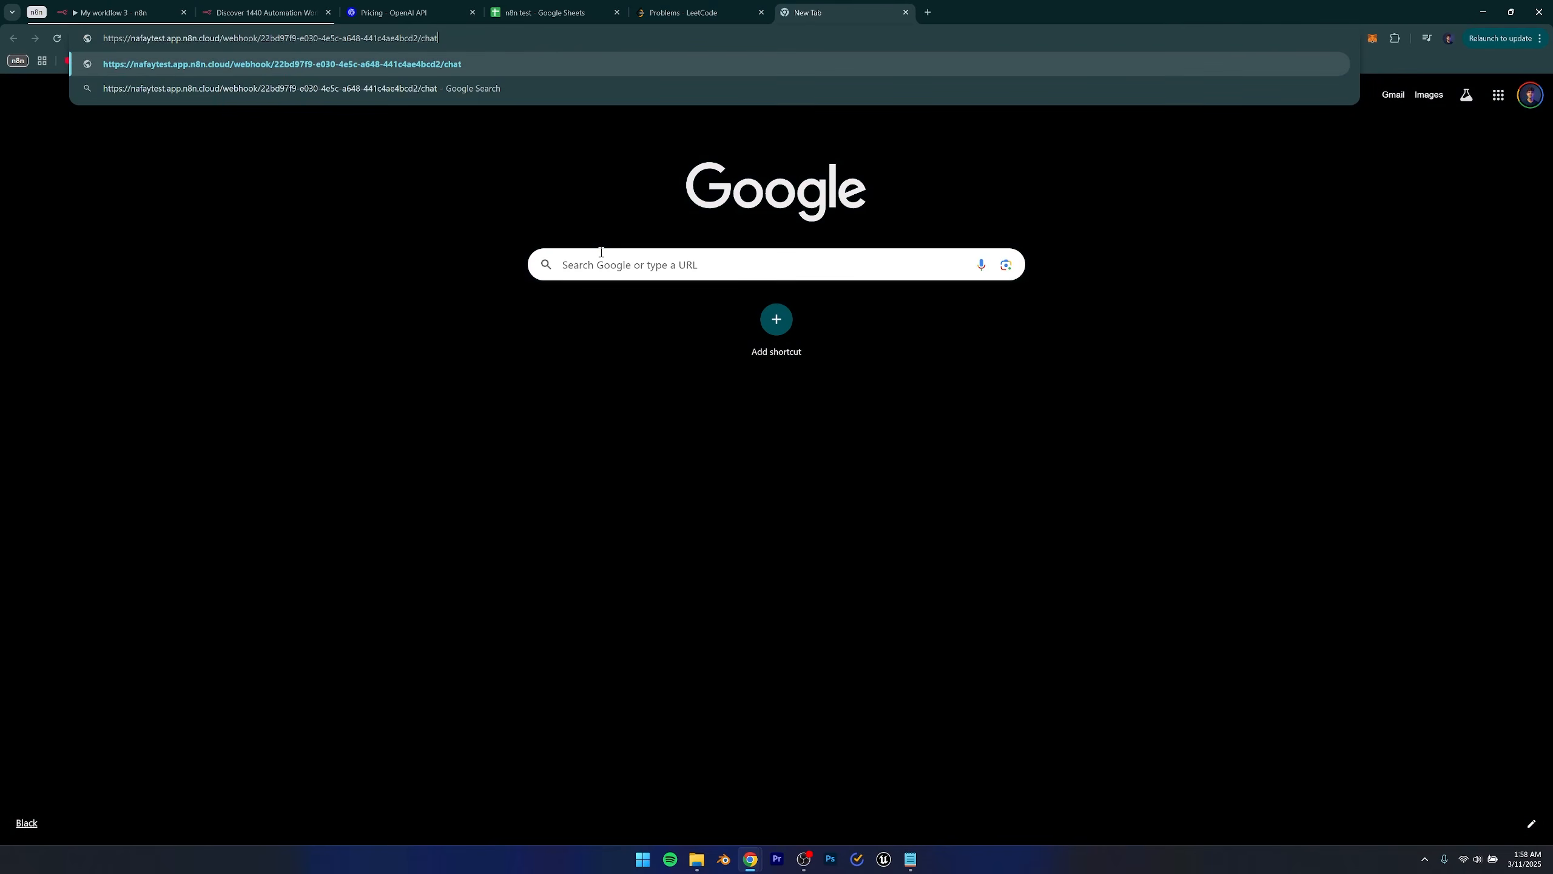
key("Return")
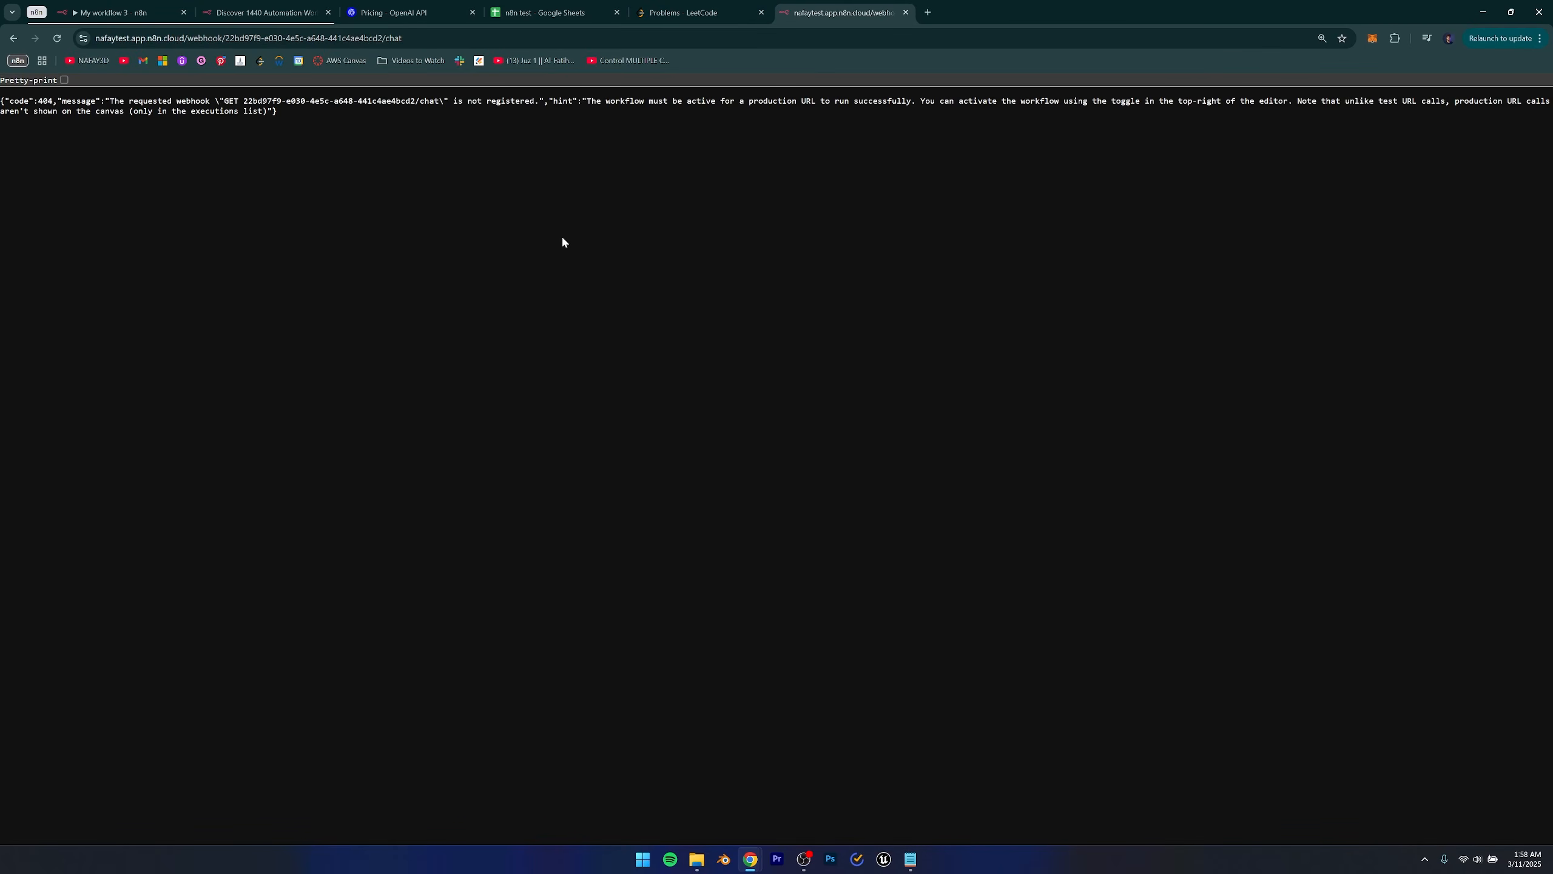
key("ctrl+1")
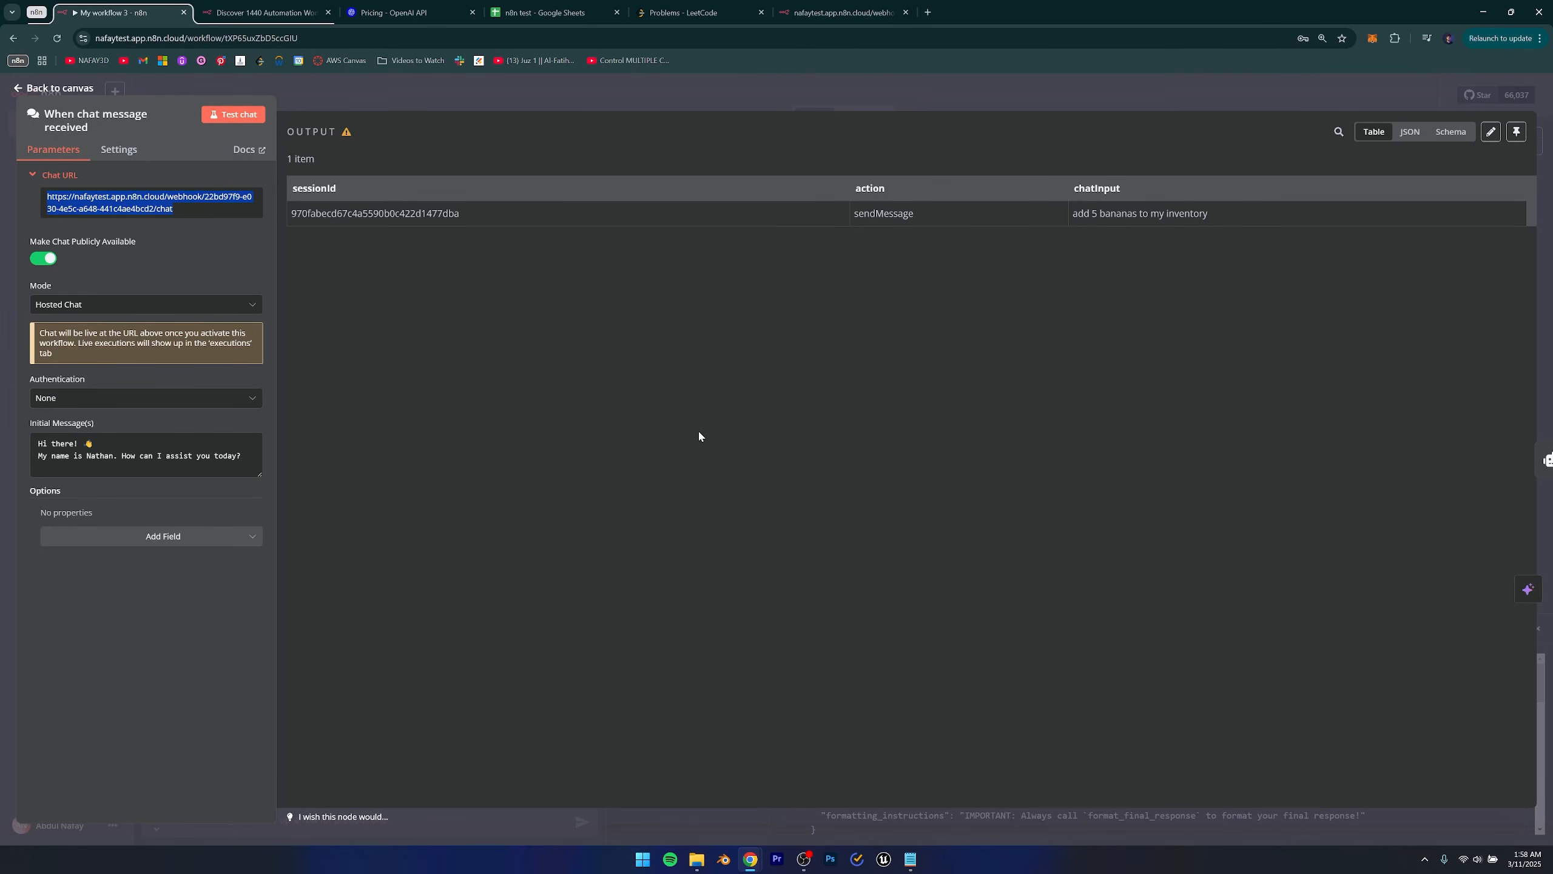
Return to the workflow canvas, activate the workflow and dismiss the activation notice.
left_click(19, 89)
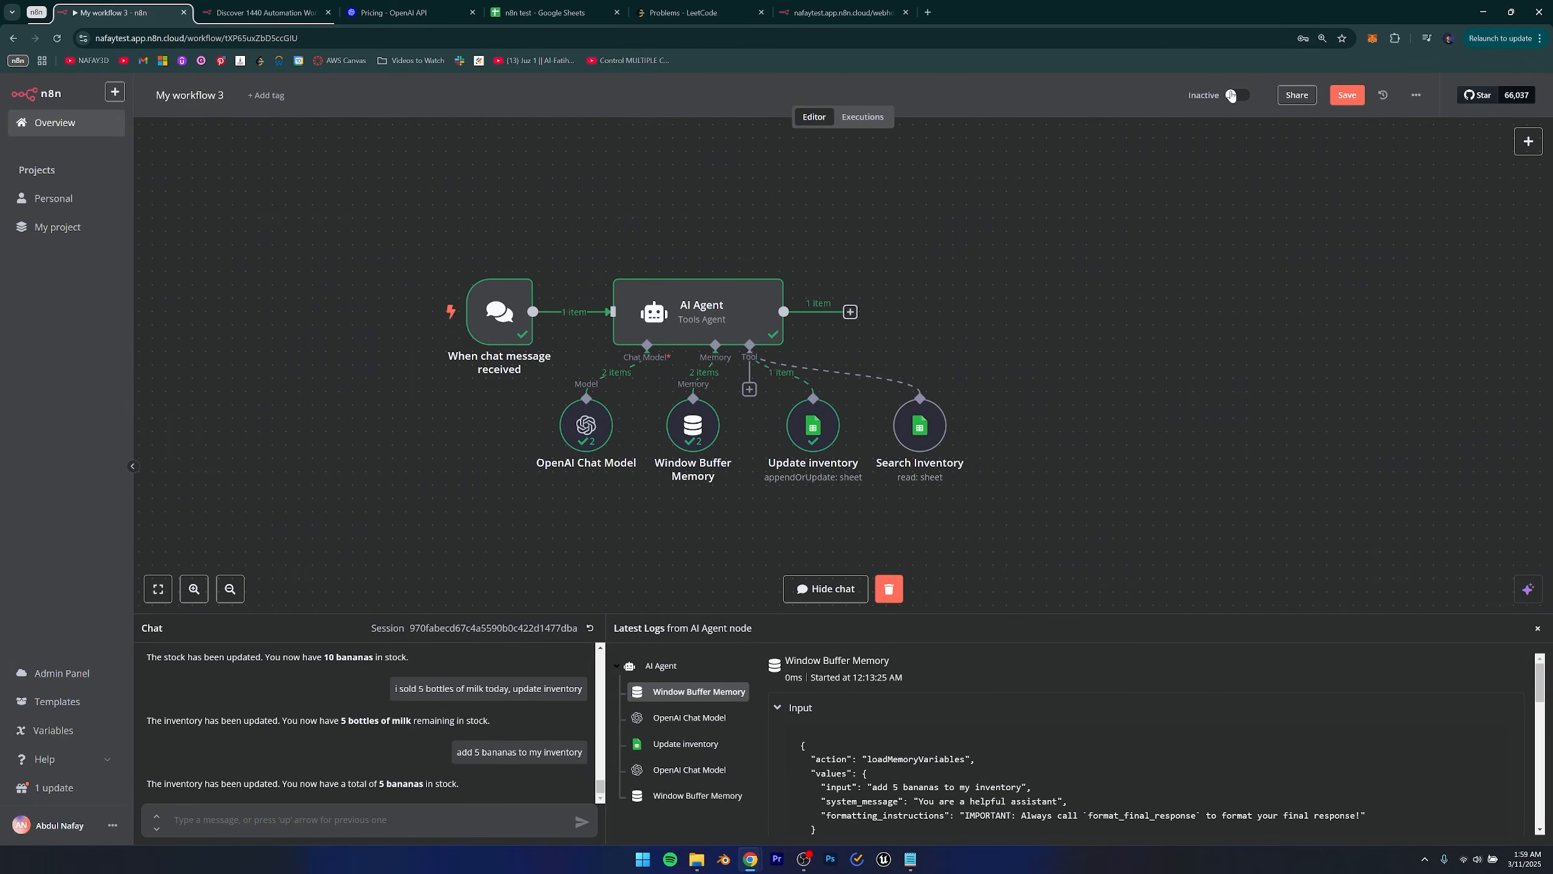
left_click(1242, 101)
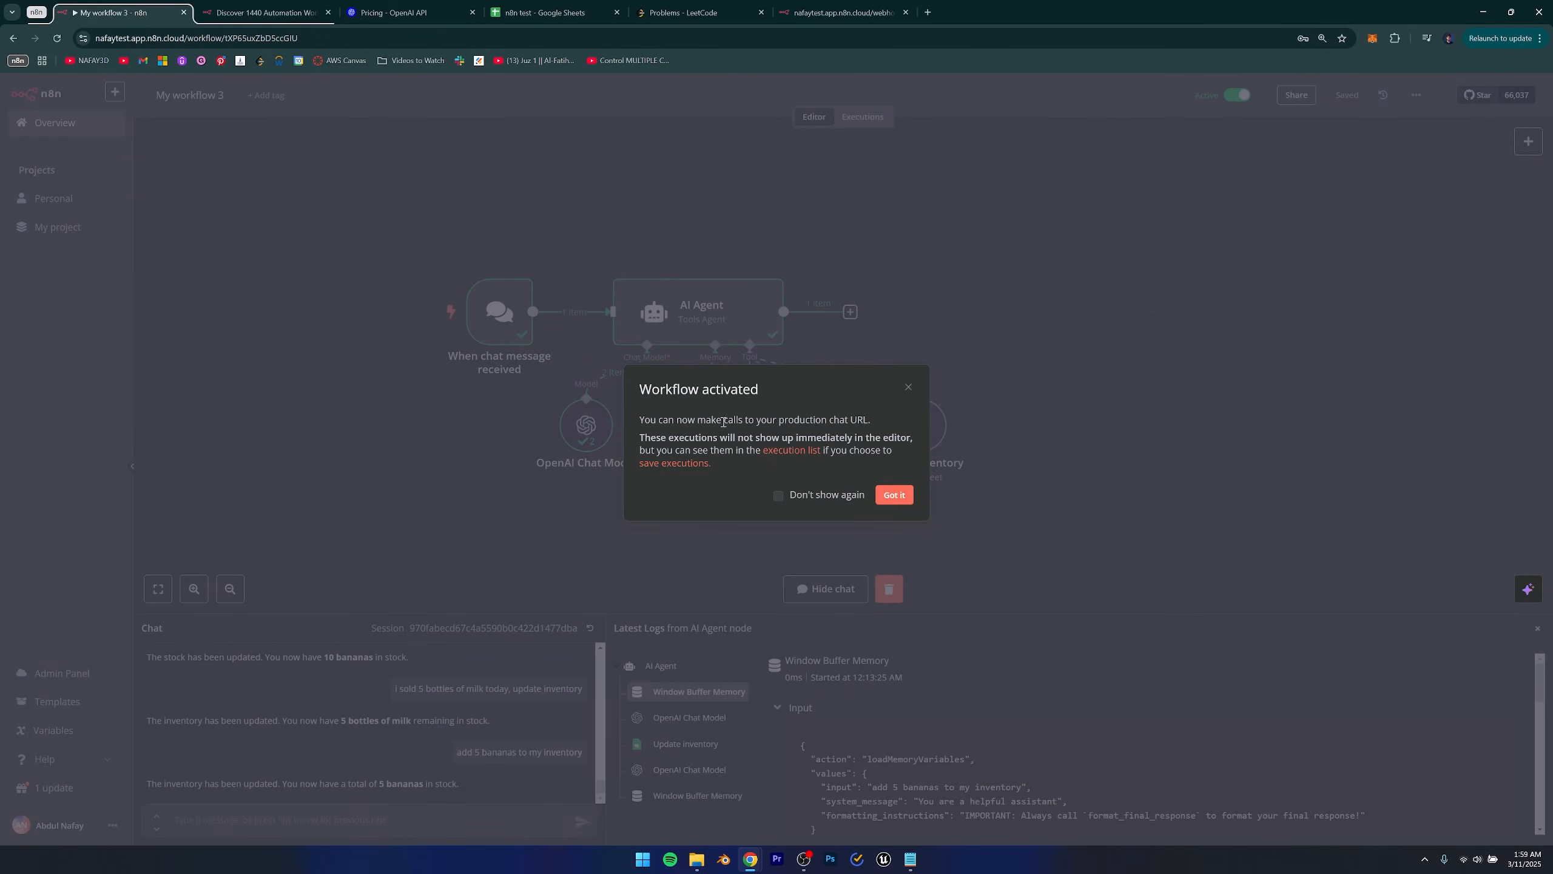
left_click(903, 494)
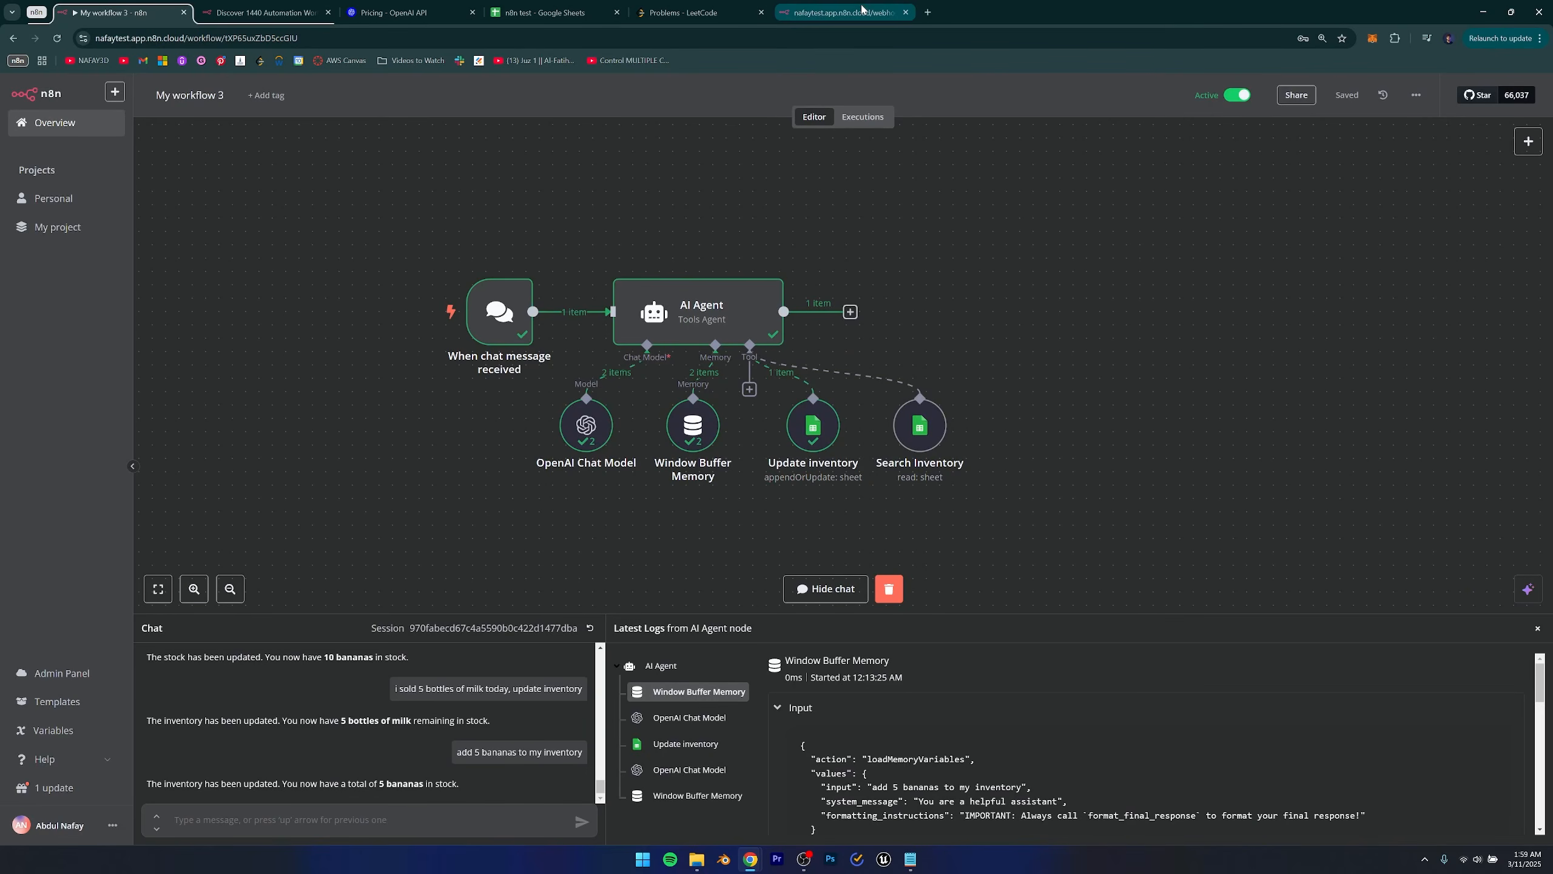
Load the hosted chat URL in its existing browser tab and examine the greeting messages.
left_click(841, 12)
left_click(133, 43)
key("Return")
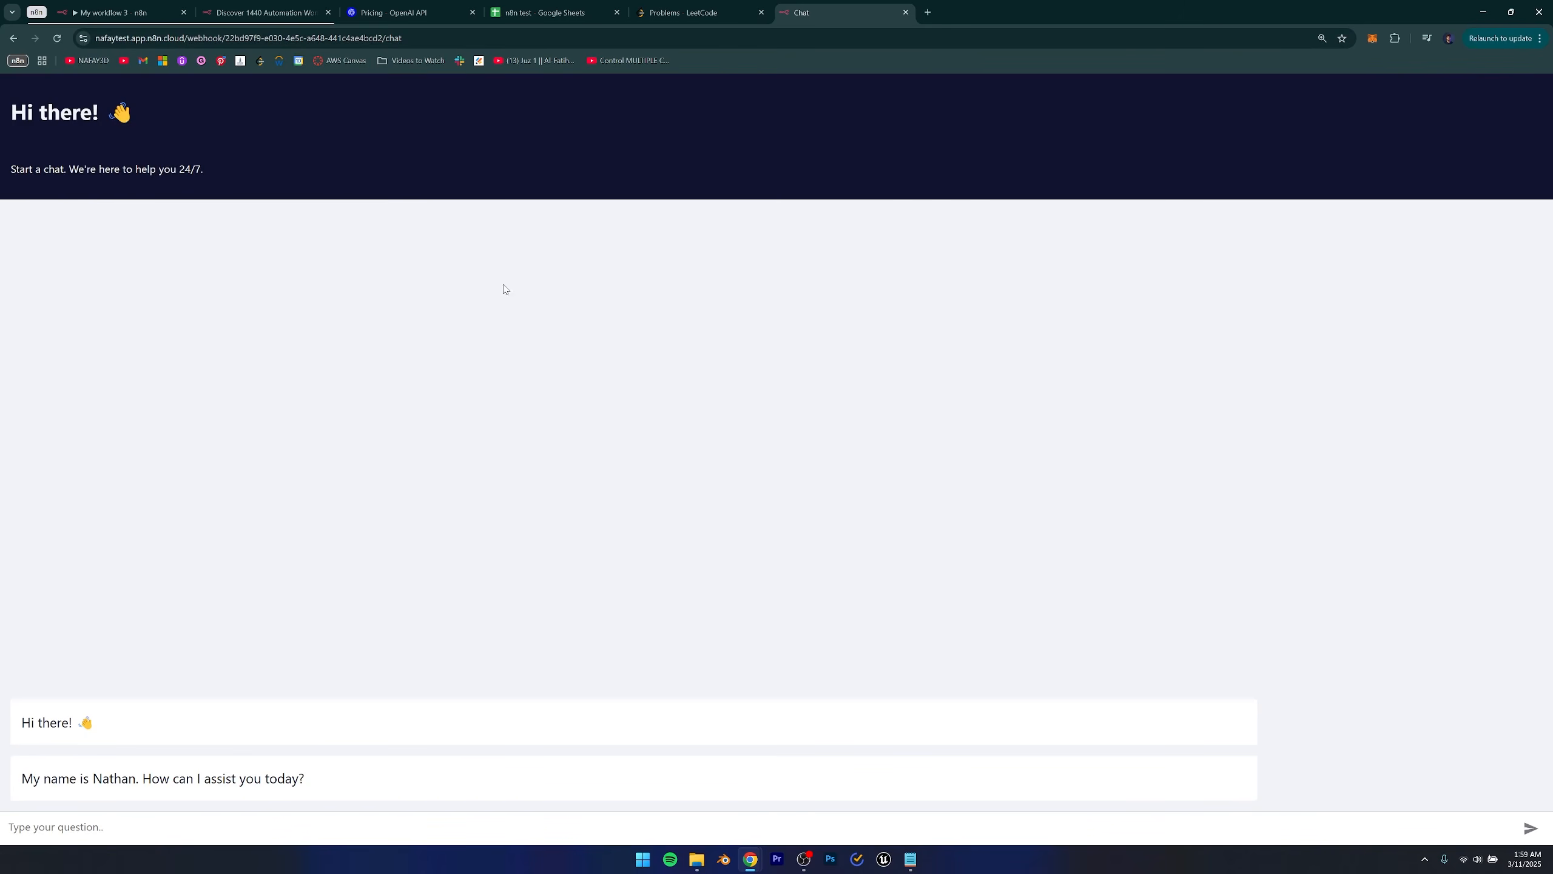
left_click(112, 823)
left_click_drag(22, 723, 327, 776)
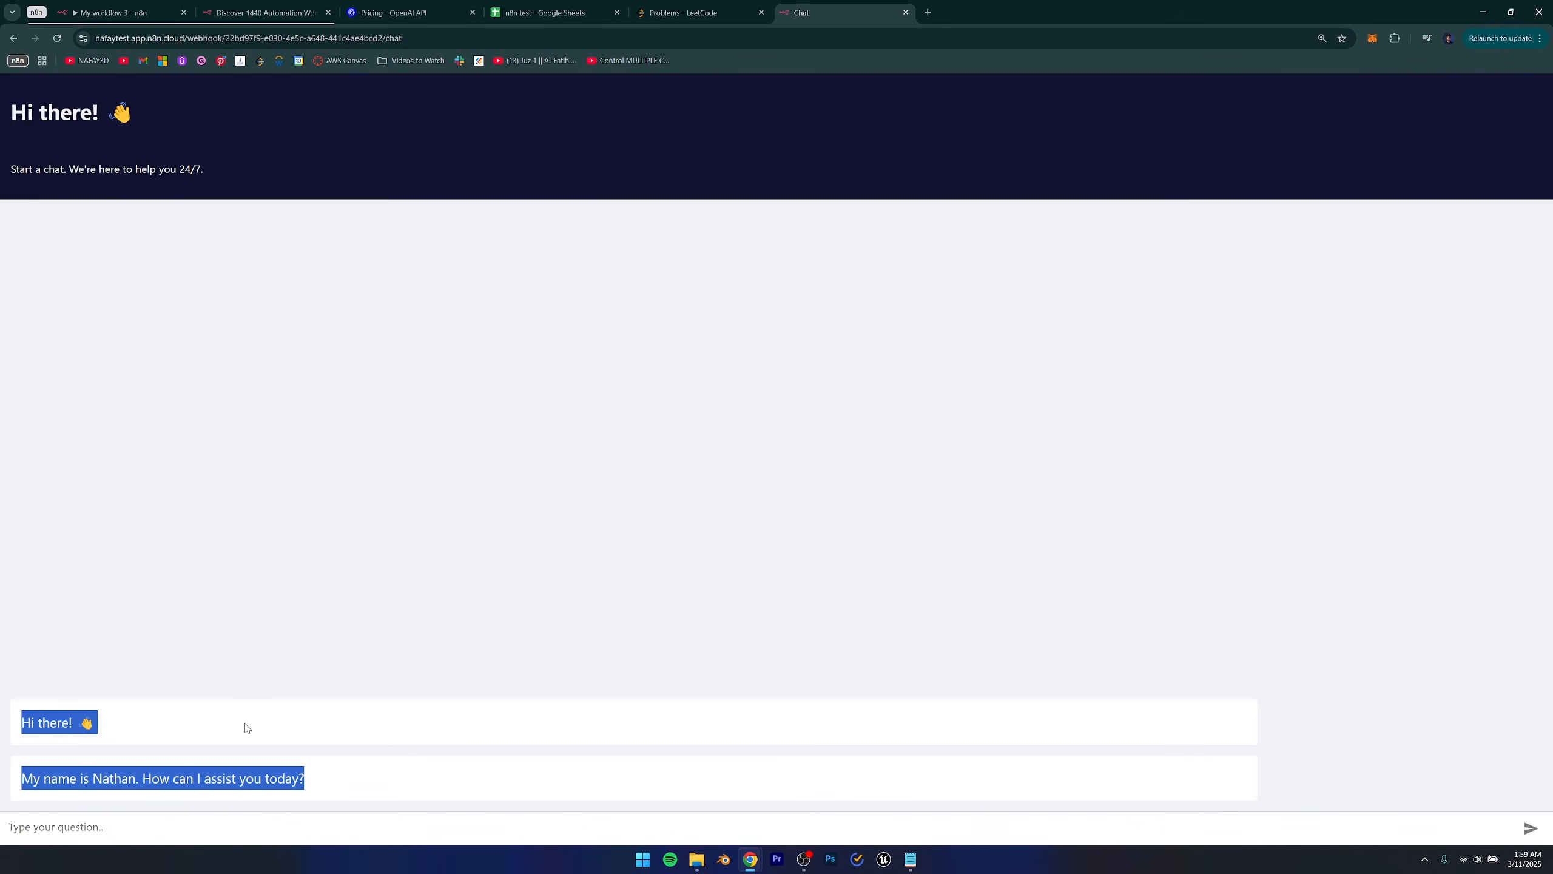
left_click(237, 754)
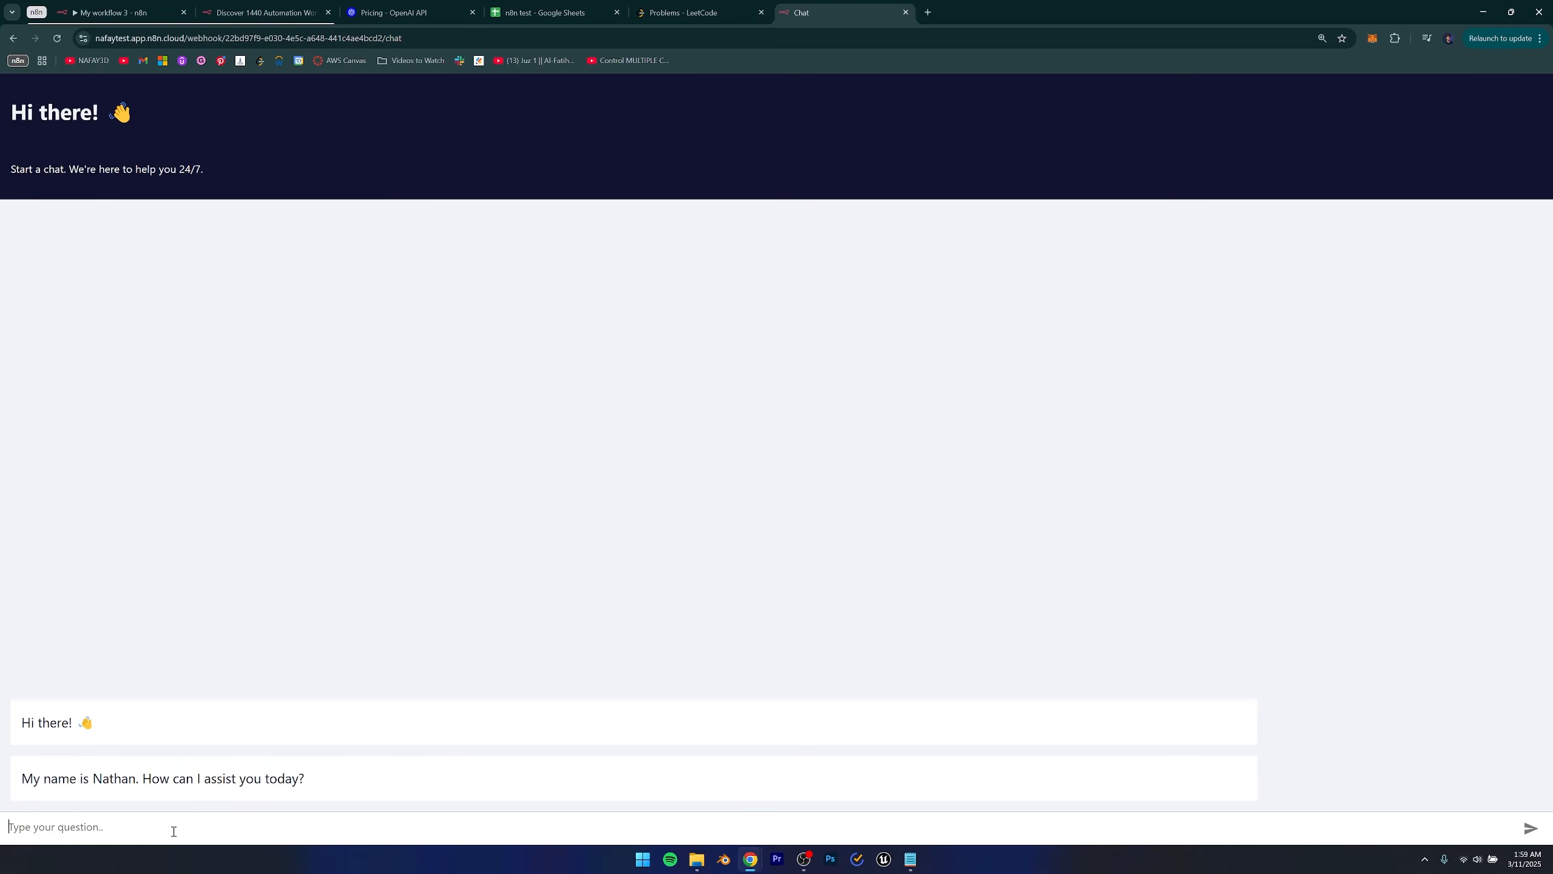
Check the Milk row in the n8n test spreadsheet and return to the public chat page.
left_click(568, 5)
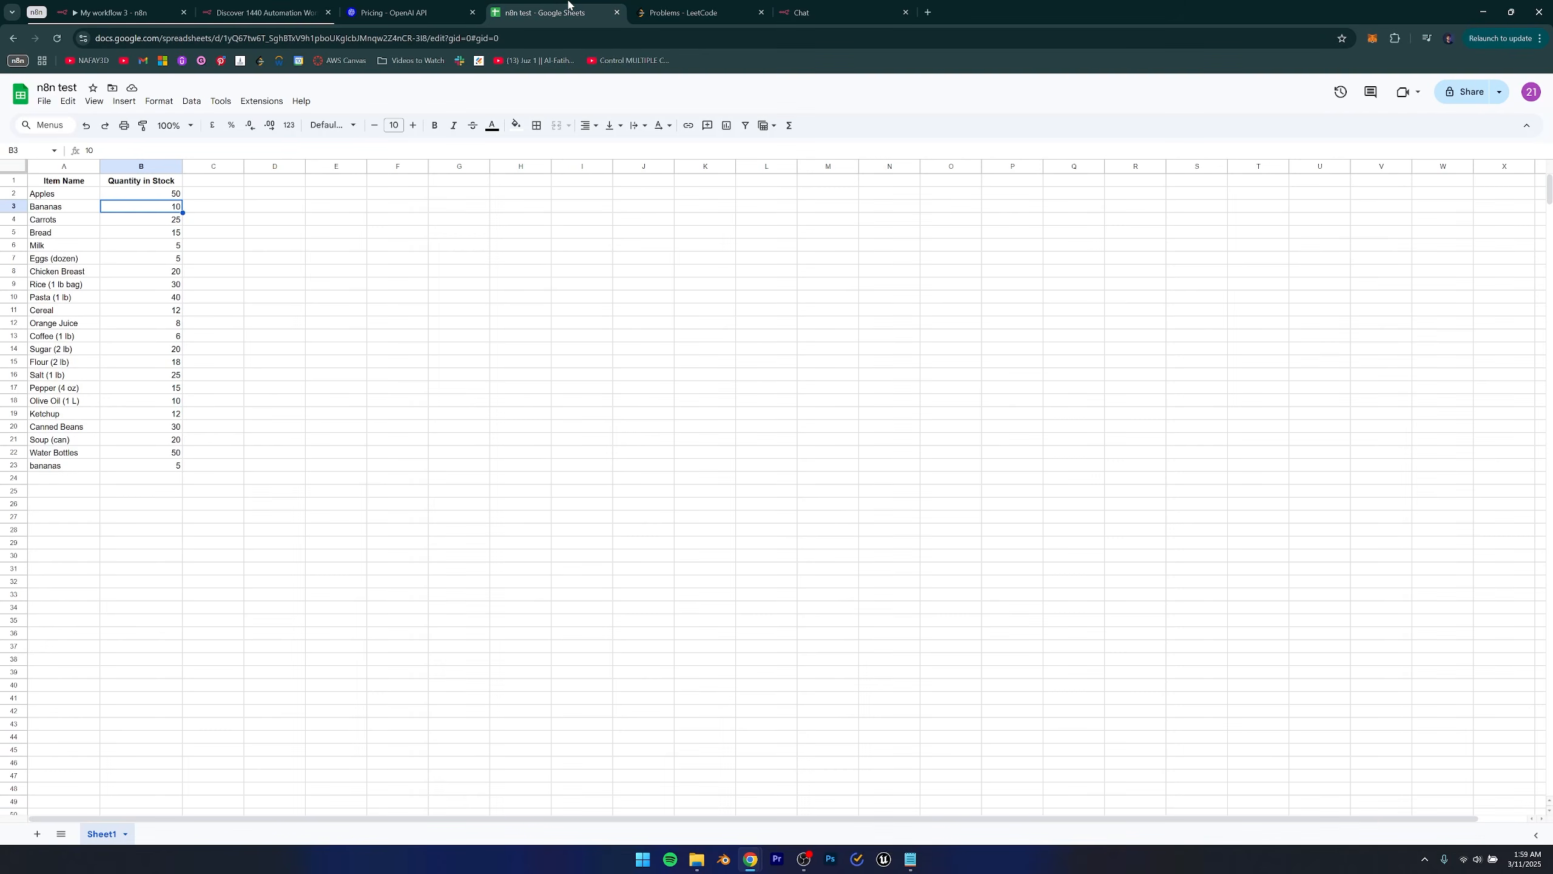
left_click_drag(72, 245, 165, 246)
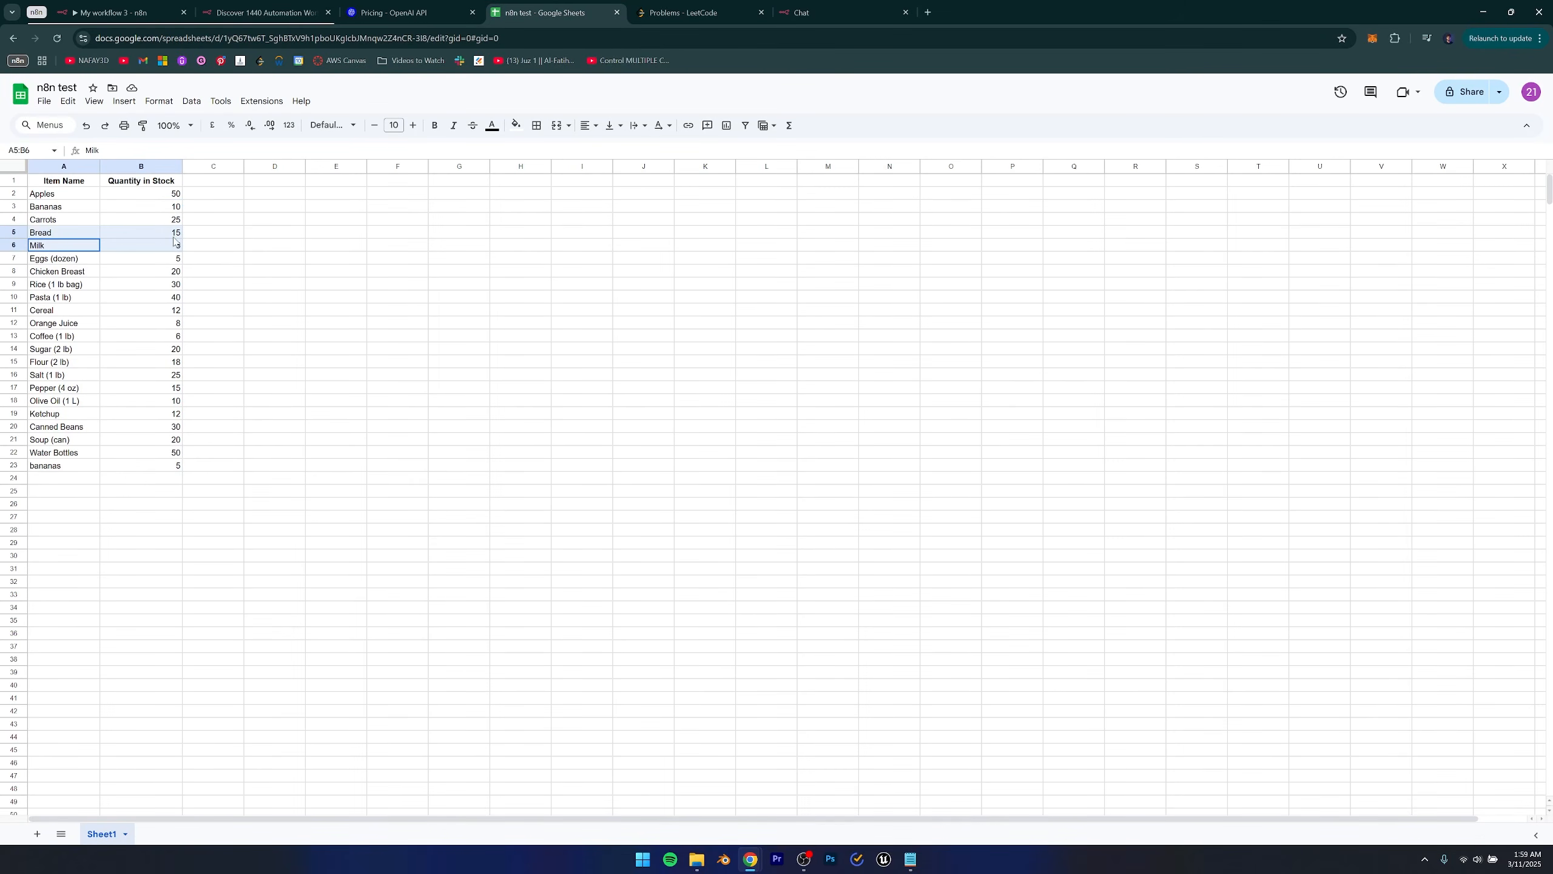
key("ctrl+Tab")
key("ctrl+Tab")
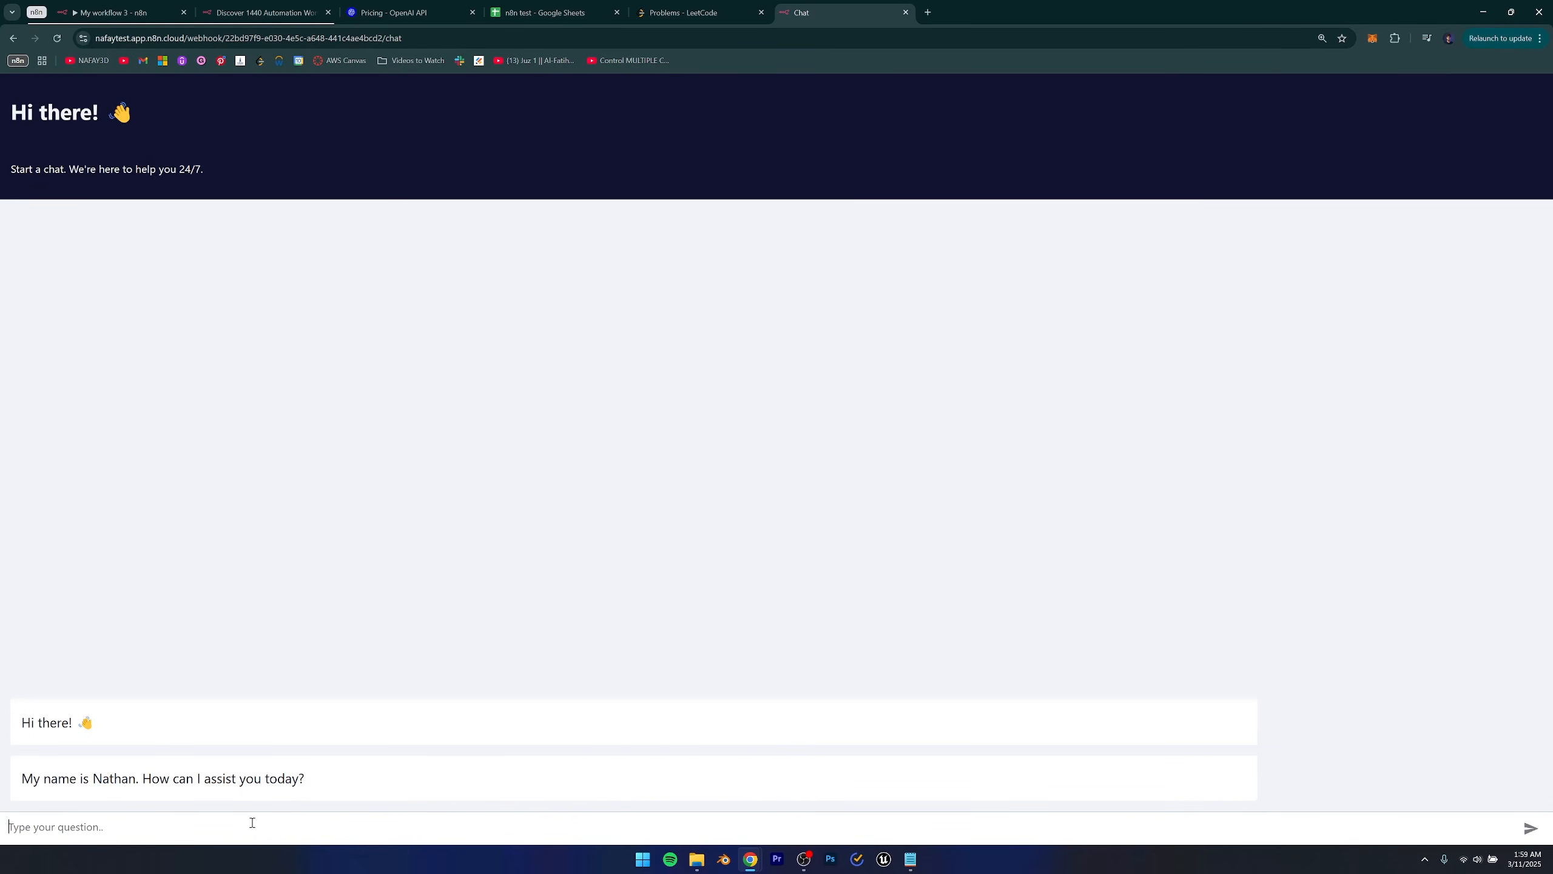
Ask the public chat "how much milk do we have in the inventory" and compare its reply with the spreadsheet's Milk row.
left_click(252, 823)
type("how much milk do we have in the inventory")
key("Return")
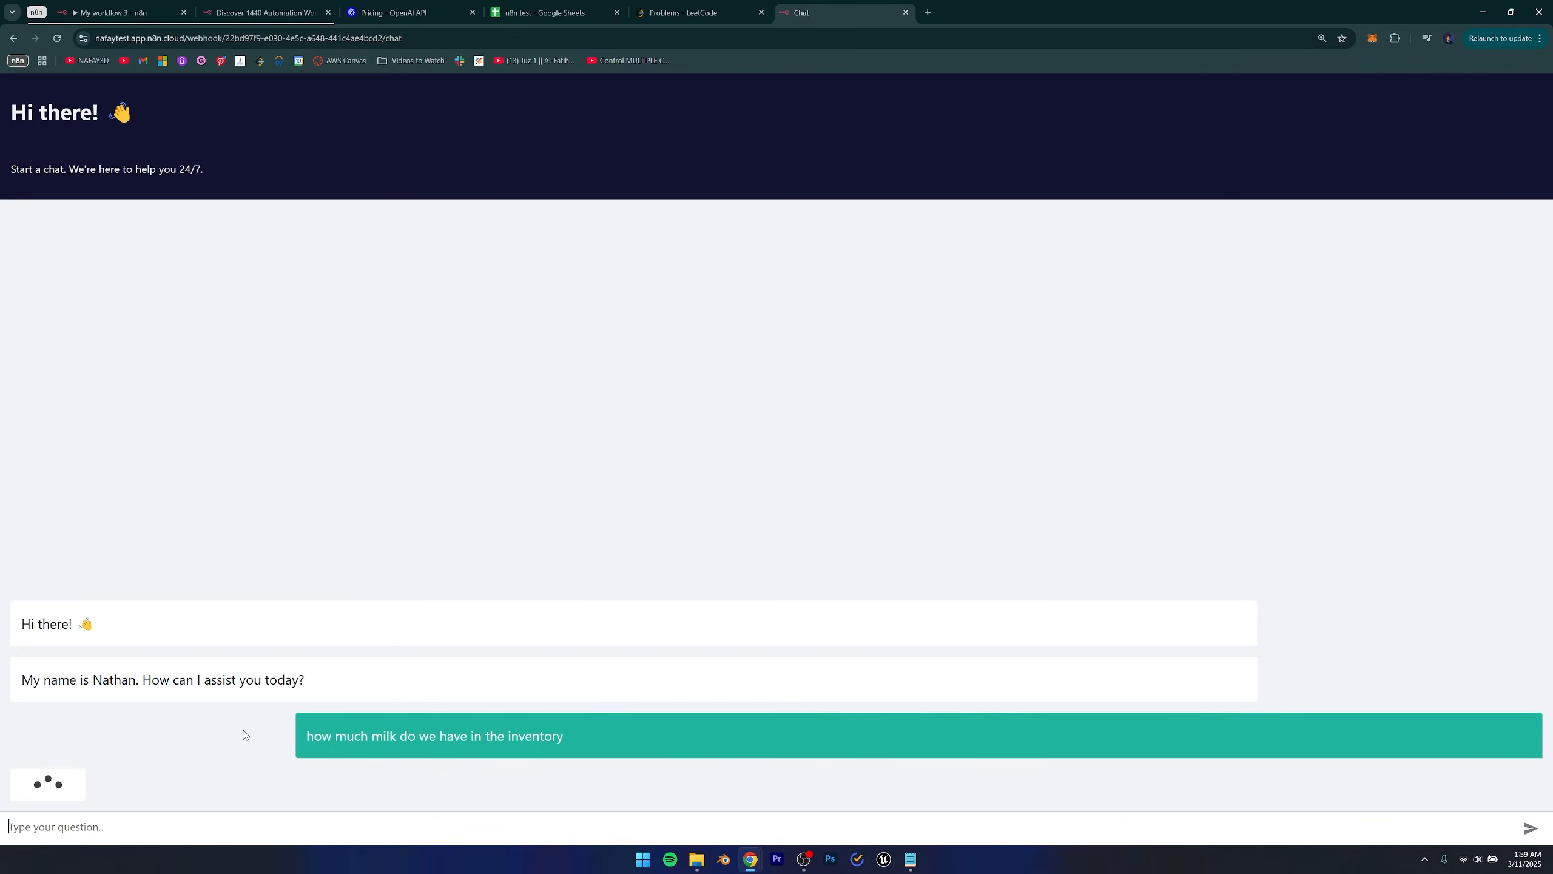
left_click_drag(106, 789, 275, 784)
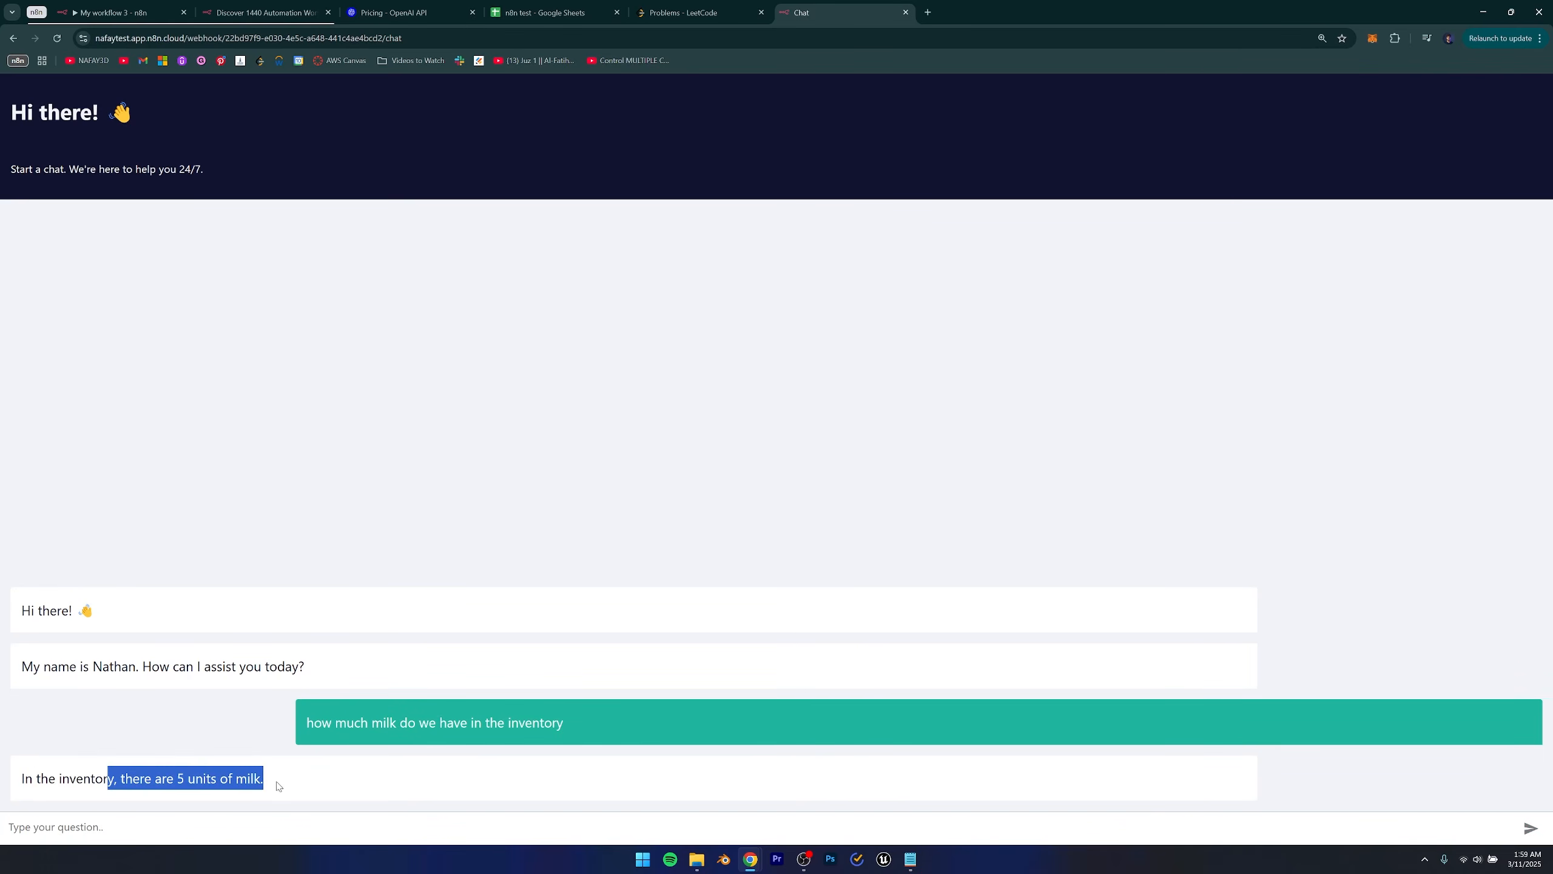
left_click(318, 643)
left_click(556, 5)
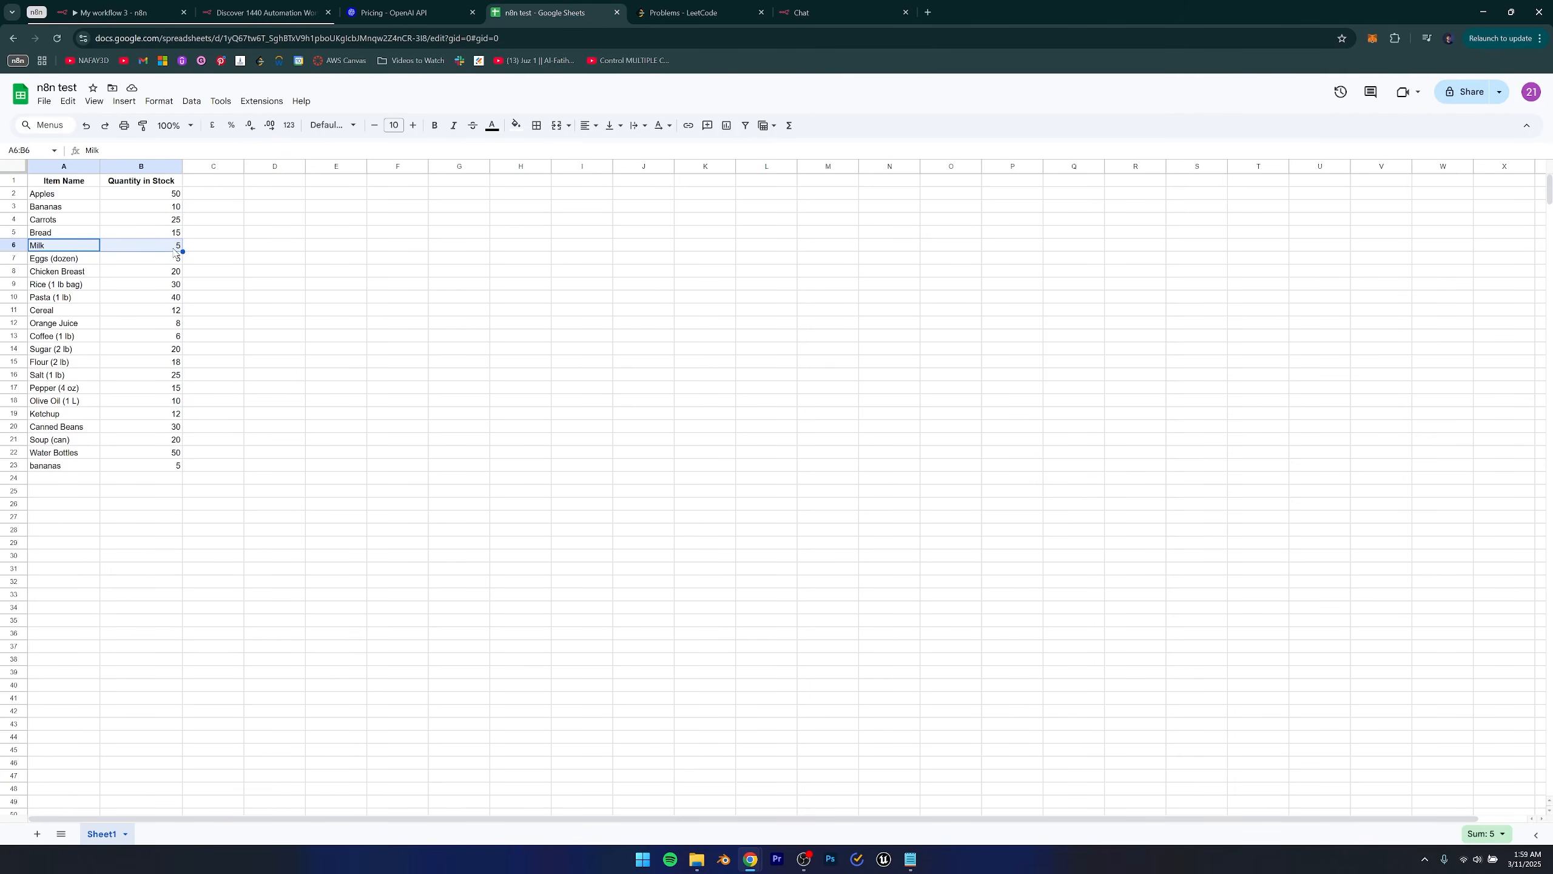
left_click(798, 11)
Change the second line of the chat trigger's initial message to "I am a Grocery AI Assistant. How can I assist you today?".
key("ctrl+1")
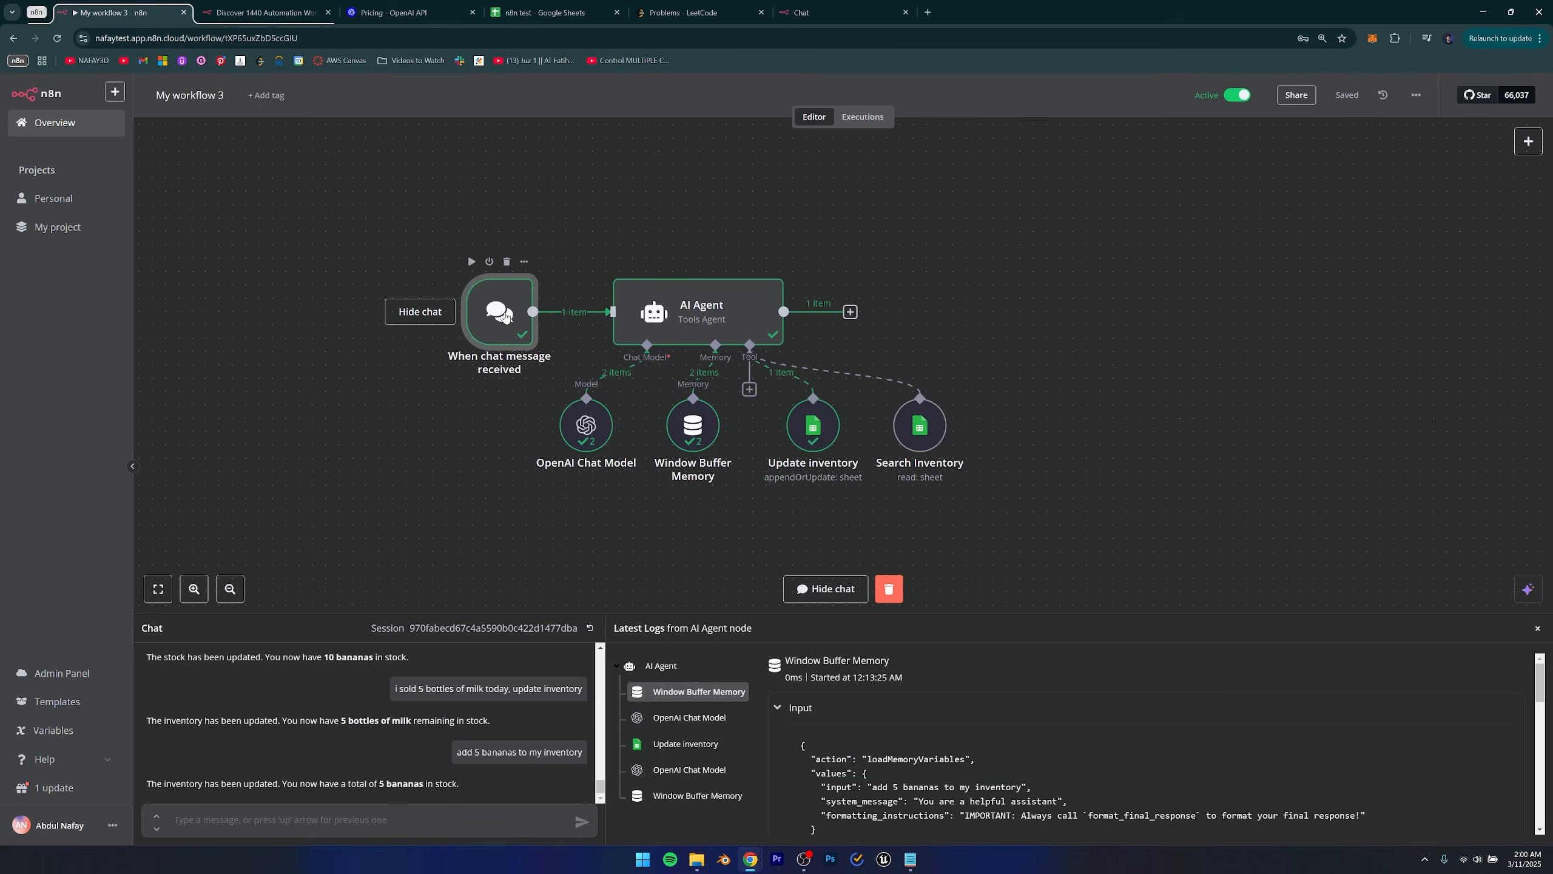
double_click(508, 310)
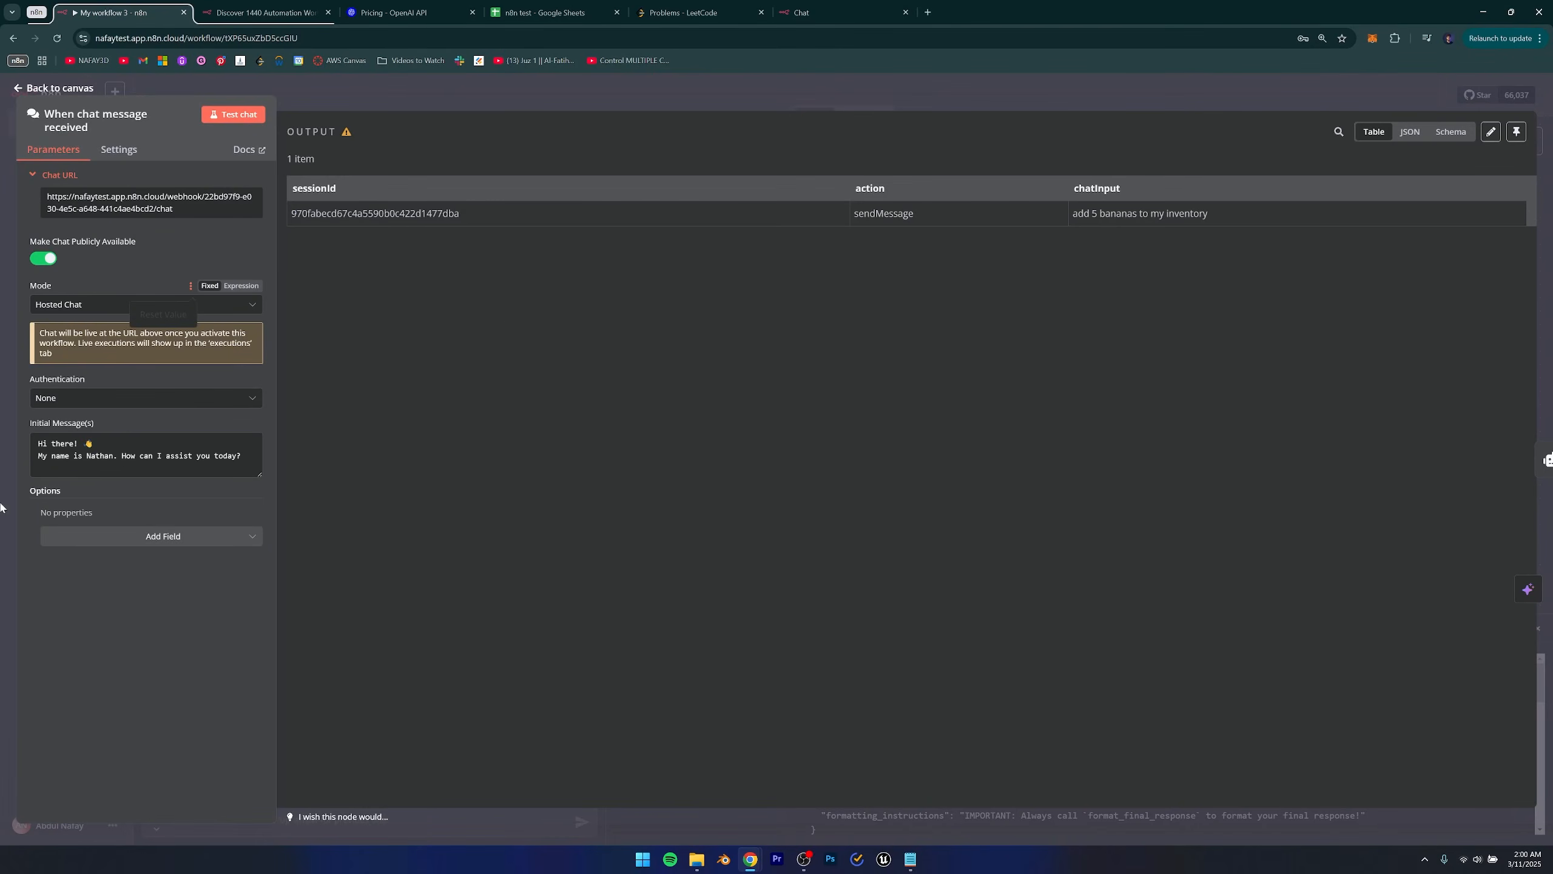
left_click_drag(37, 443, 250, 460)
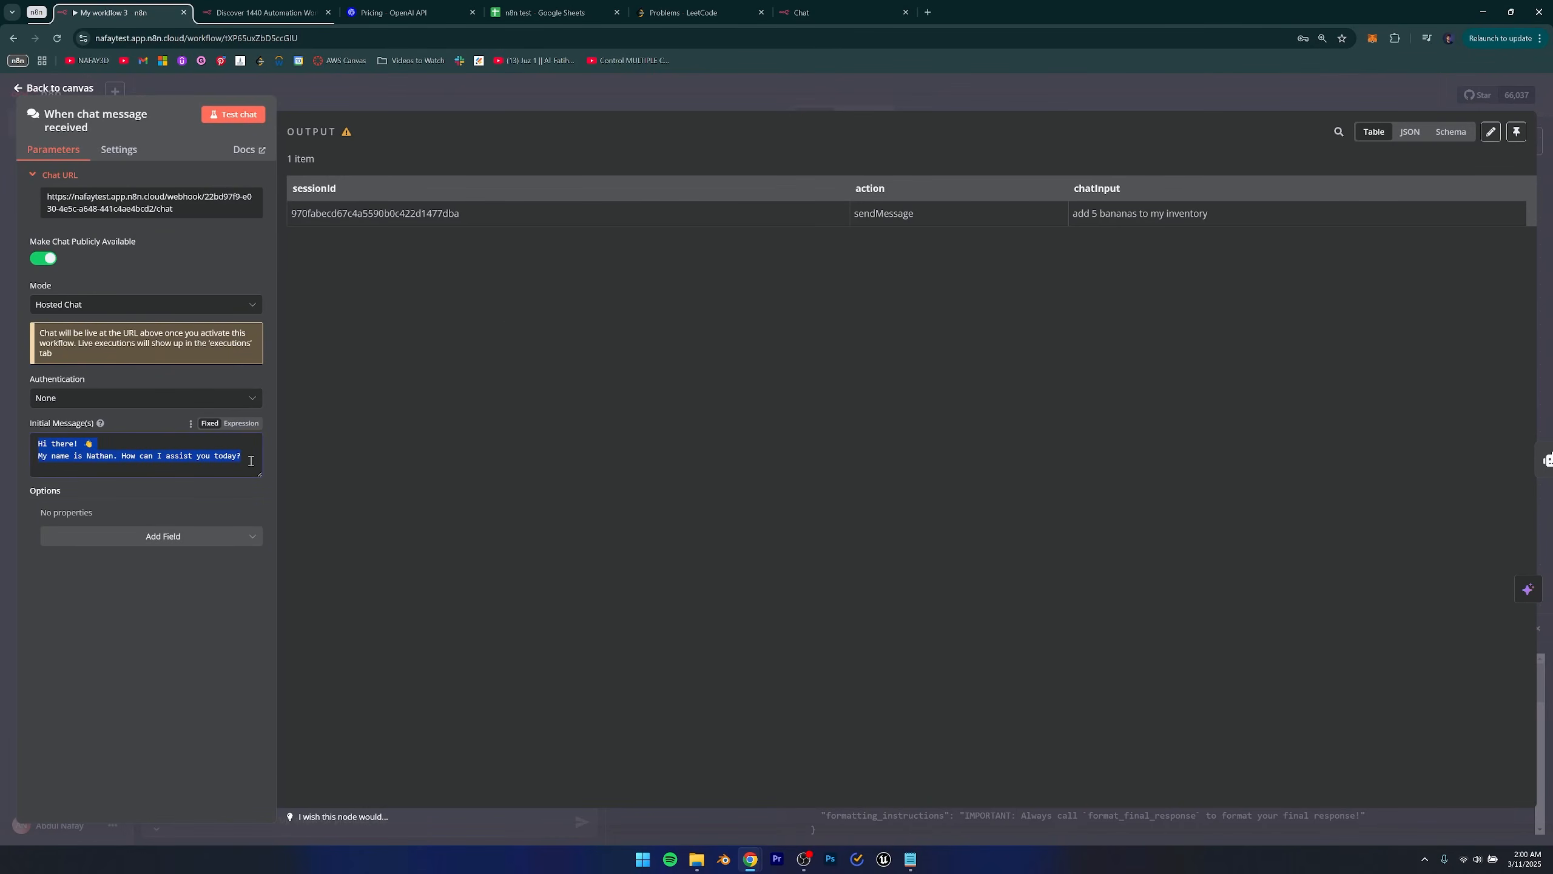
left_click(251, 458)
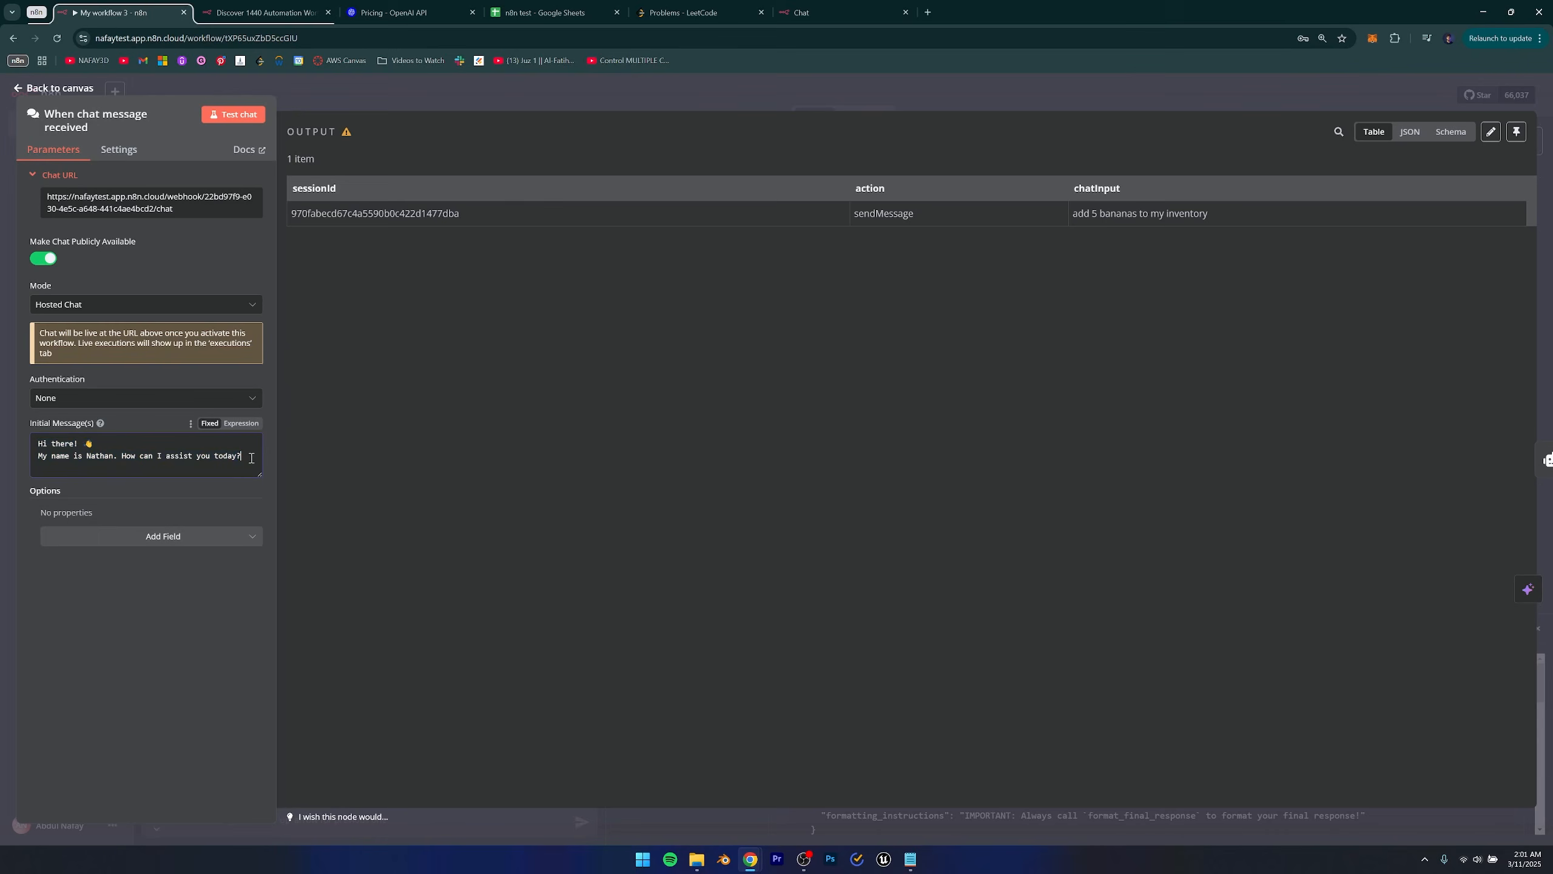
double_click(103, 457)
type("Grocery AI Assit")
key("BackSpace")
type("stant")
left_click_drag(83, 457, 2, 460)
type("I am a")
left_click(218, 471)
Review the available authentication and mode options of the chat trigger without changing them.
left_click(138, 398)
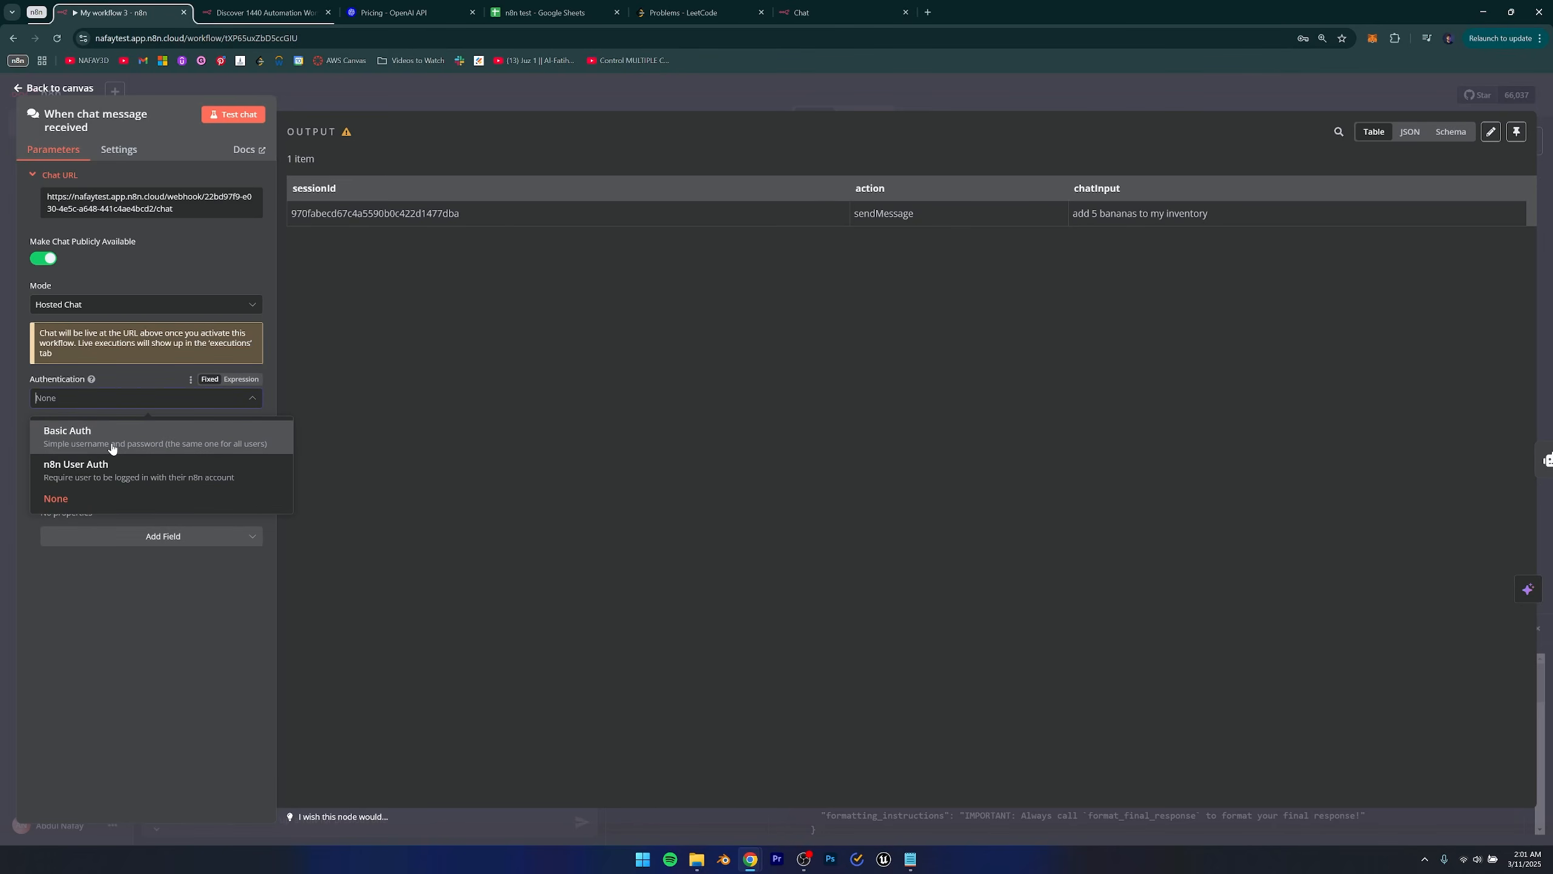
left_click(140, 385)
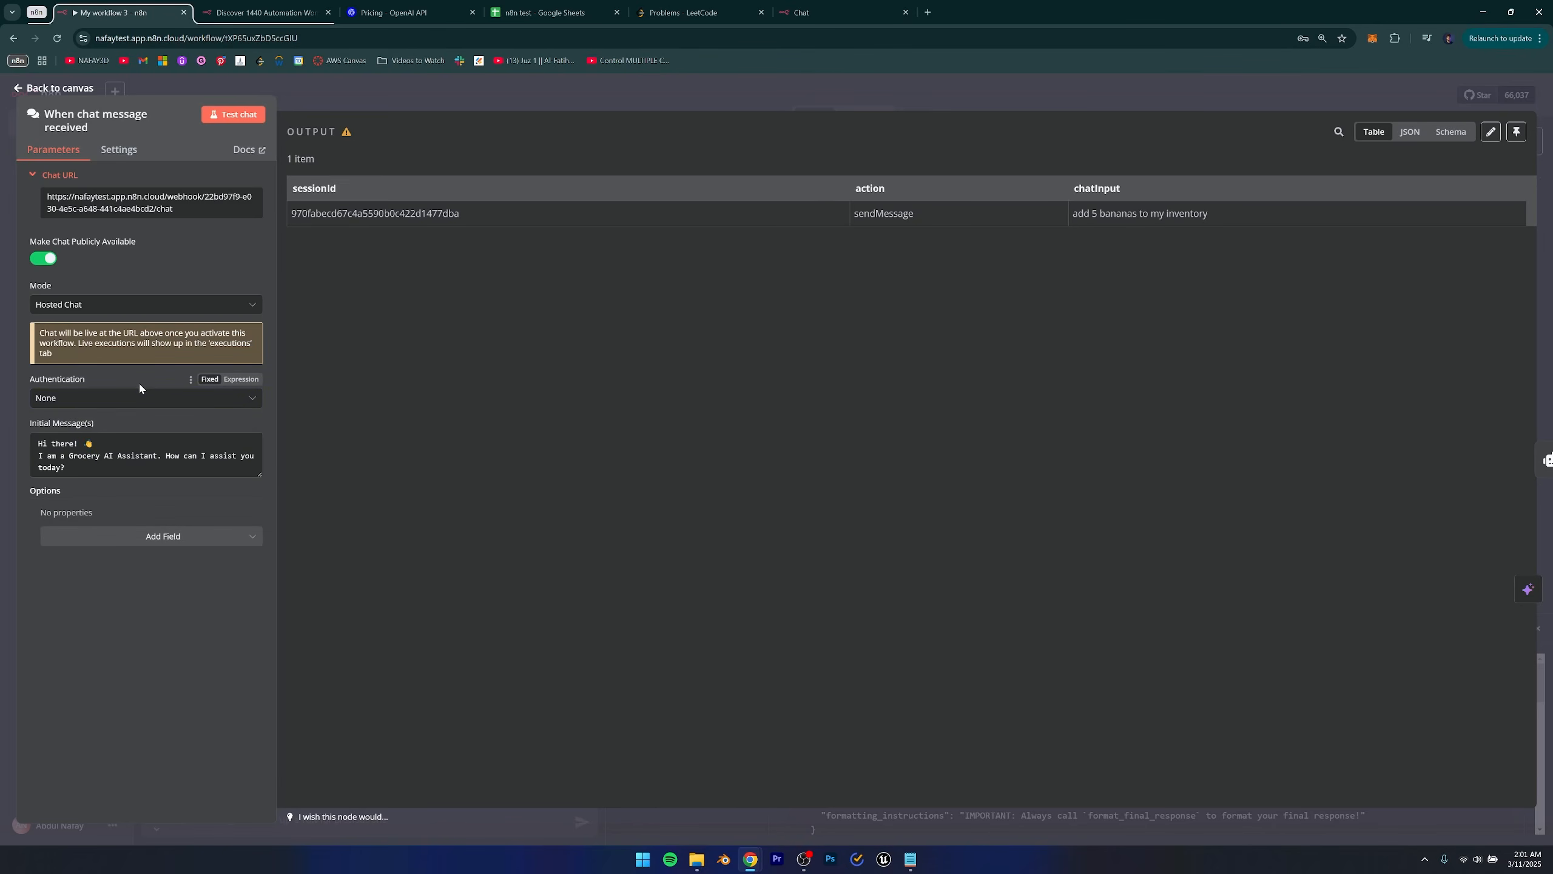
left_click(127, 305)
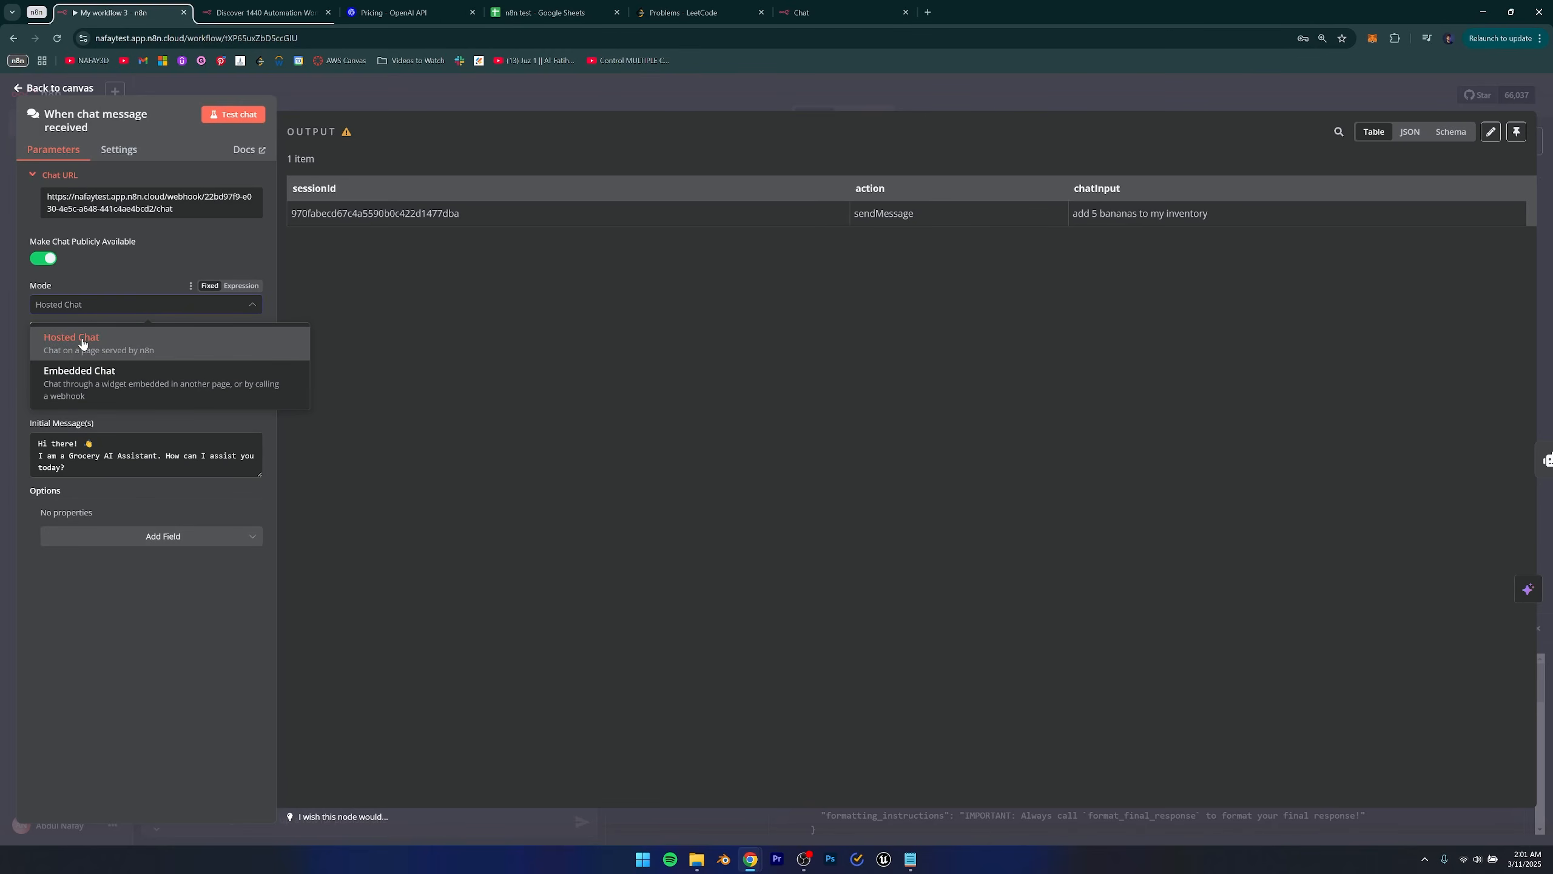
left_click(99, 288)
Reload the public chat page to check its greeting, and return to the trigger settings.
left_click(843, 12)
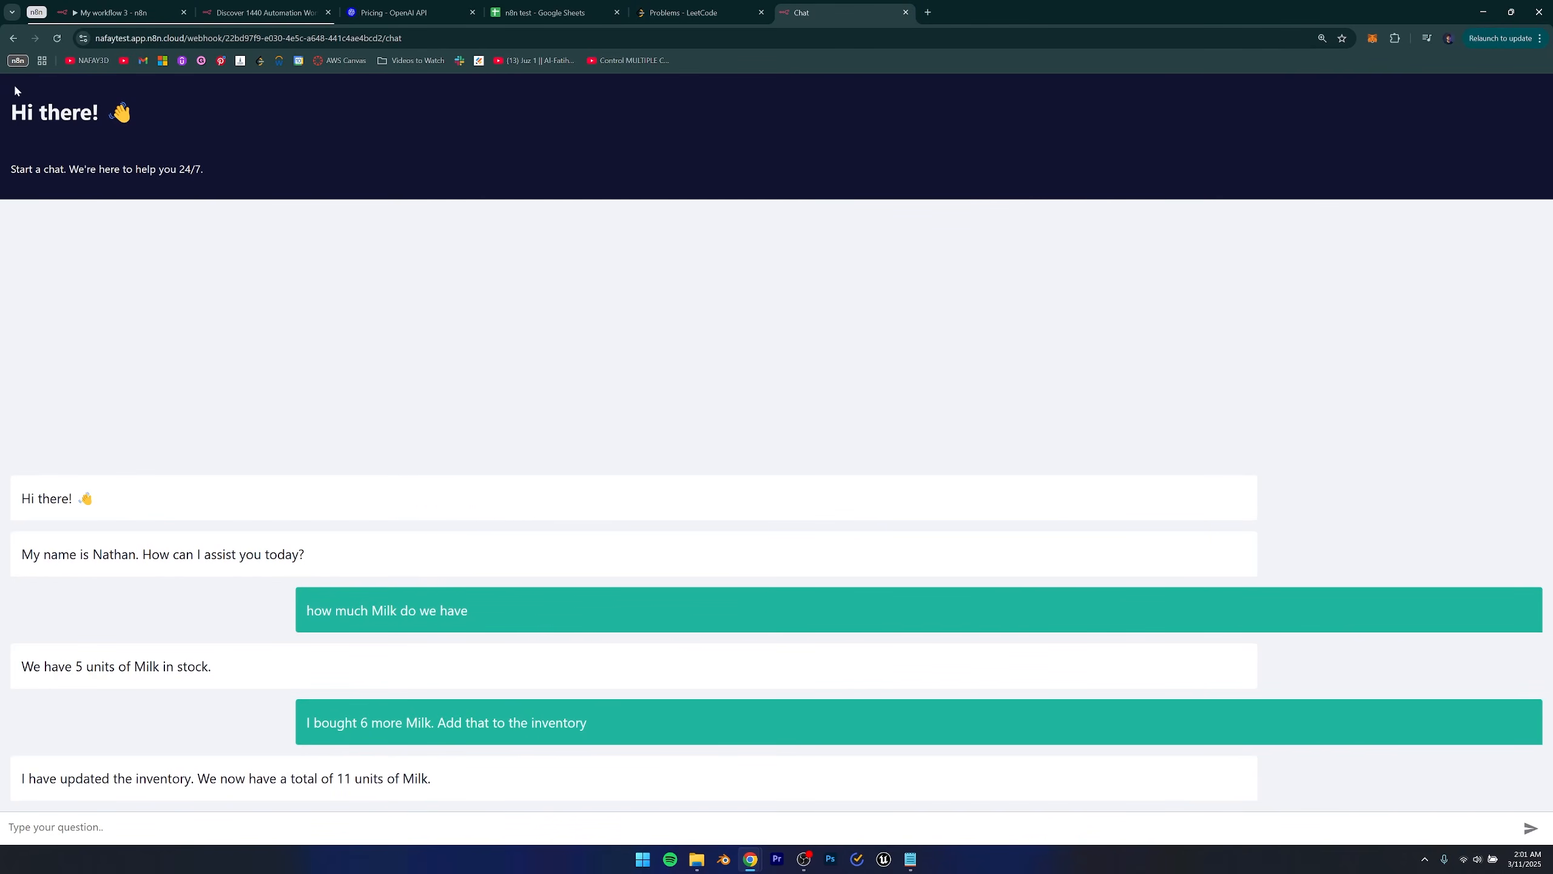
left_click(58, 38)
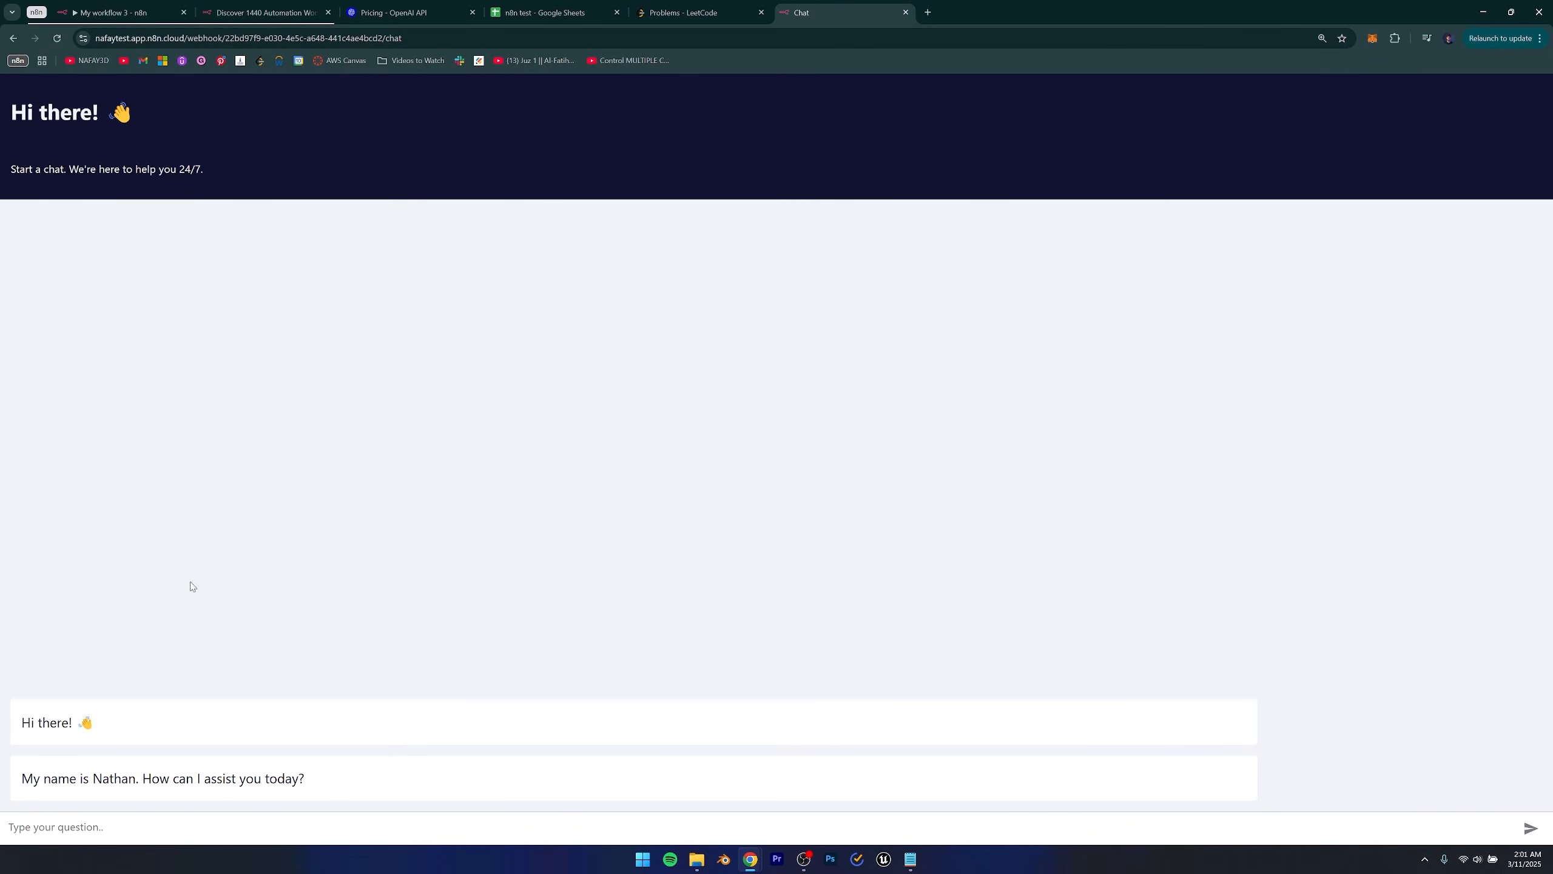
left_click(112, 7)
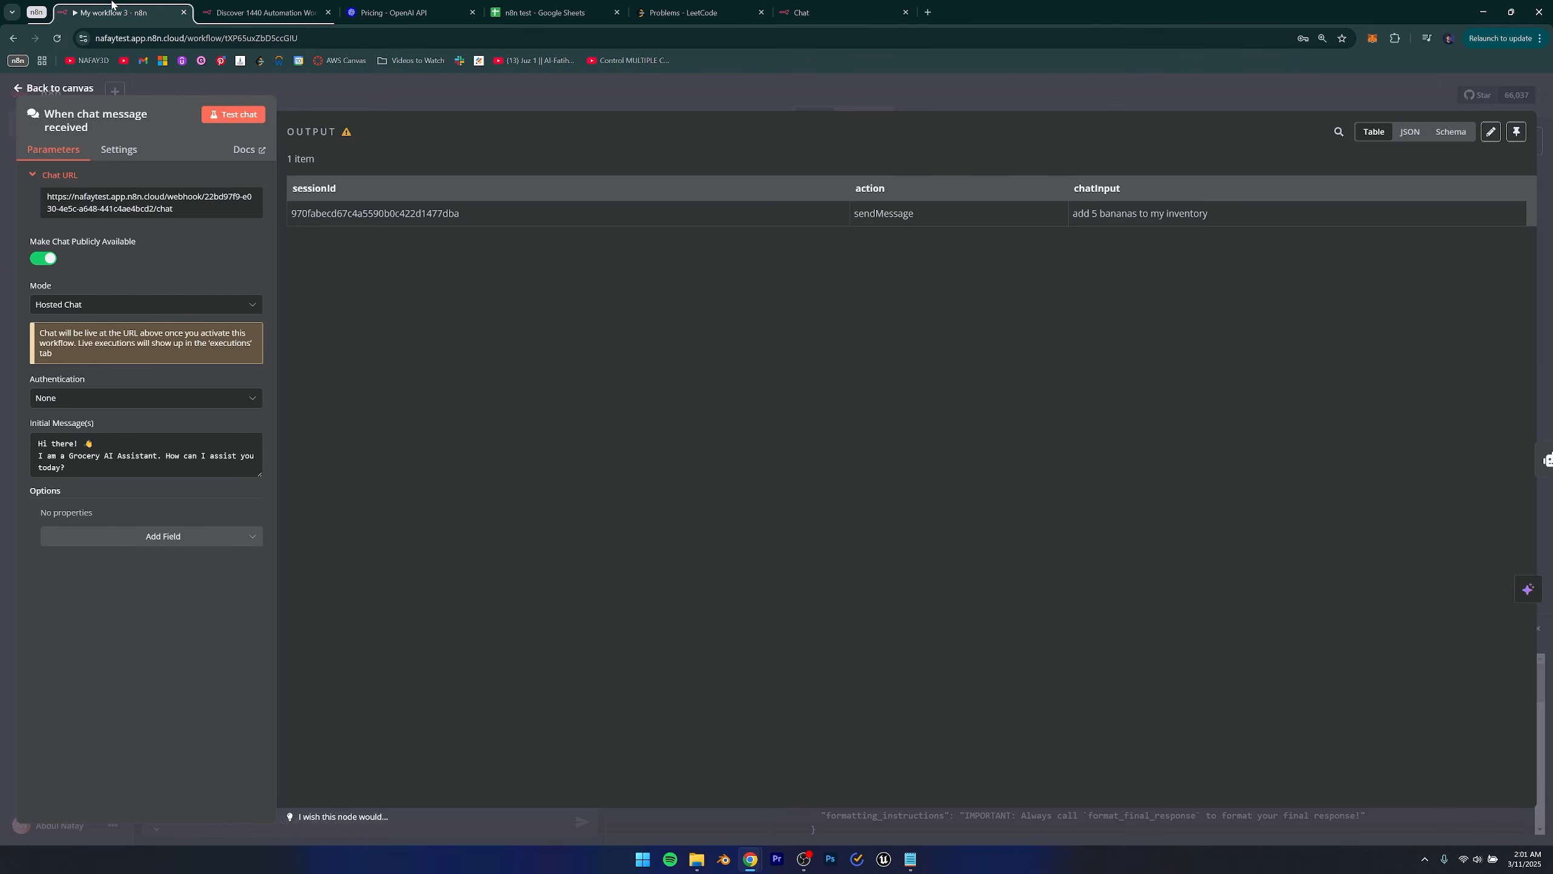
Set the chat trigger's mode to Embedded Chat and open the linked embedding instructions.
left_click(72, 304)
left_click(93, 384)
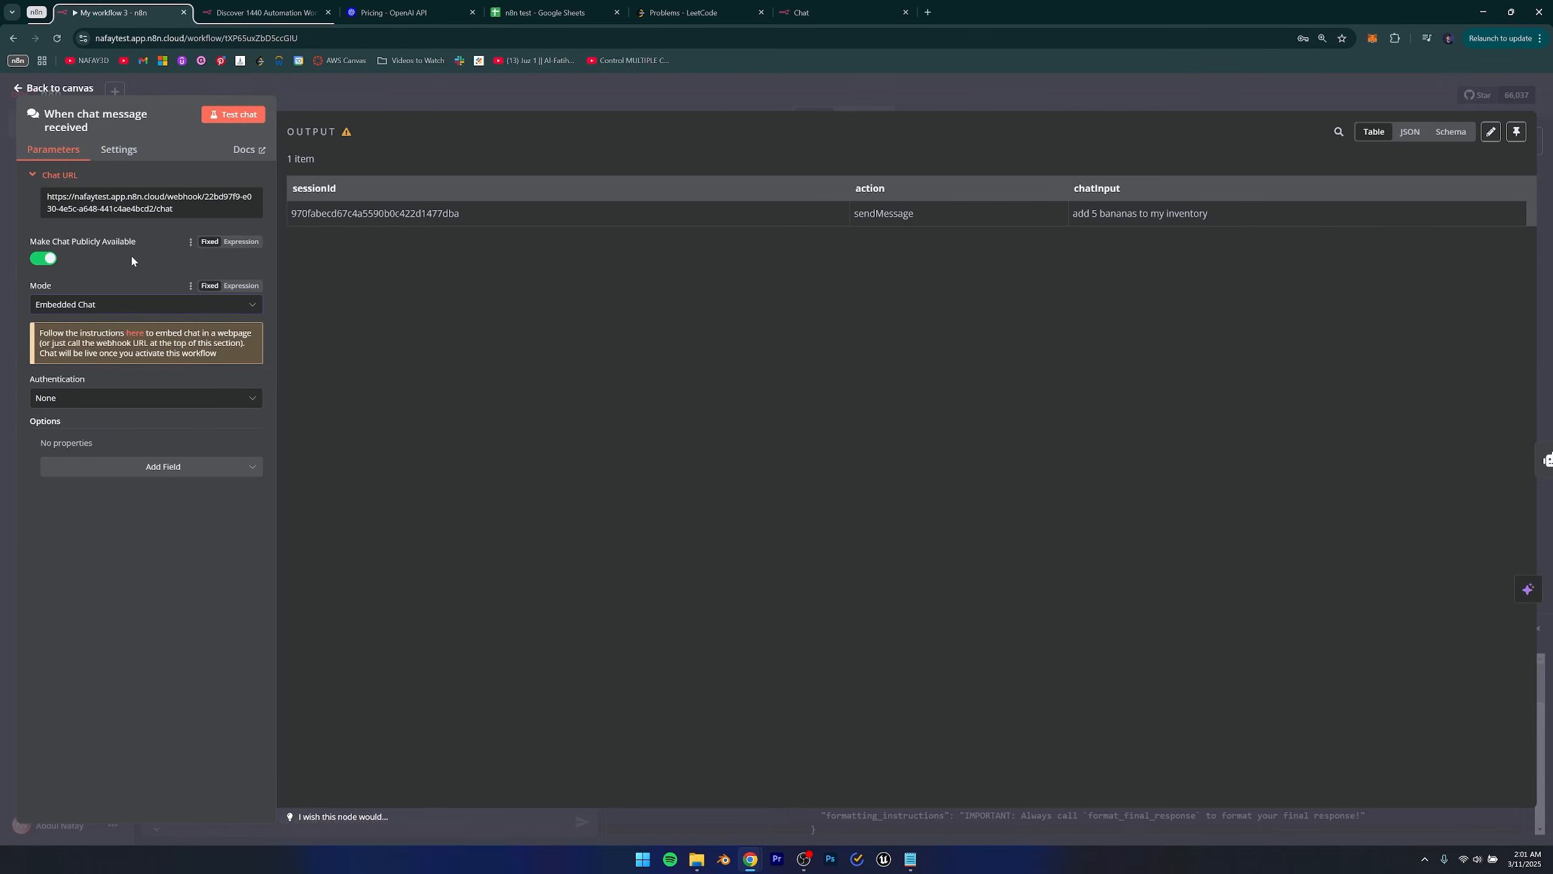
left_click(135, 334)
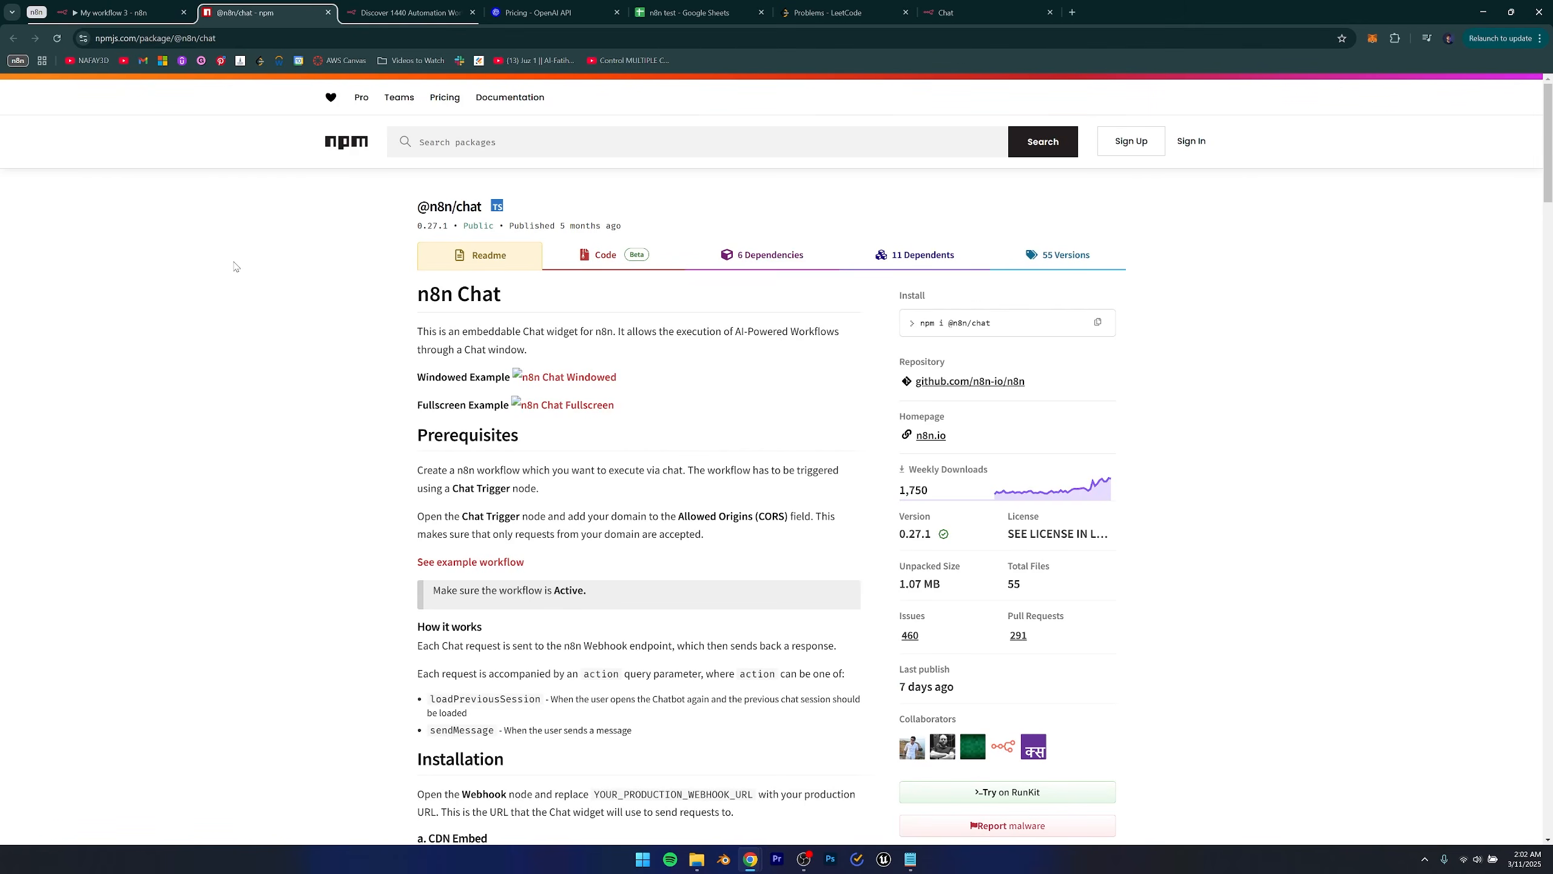
Review the n8n Chat package's prerequisites and its CDN, import and Vue.js embed code, and return to the workflow.
scroll(306, 392, "down", 3)
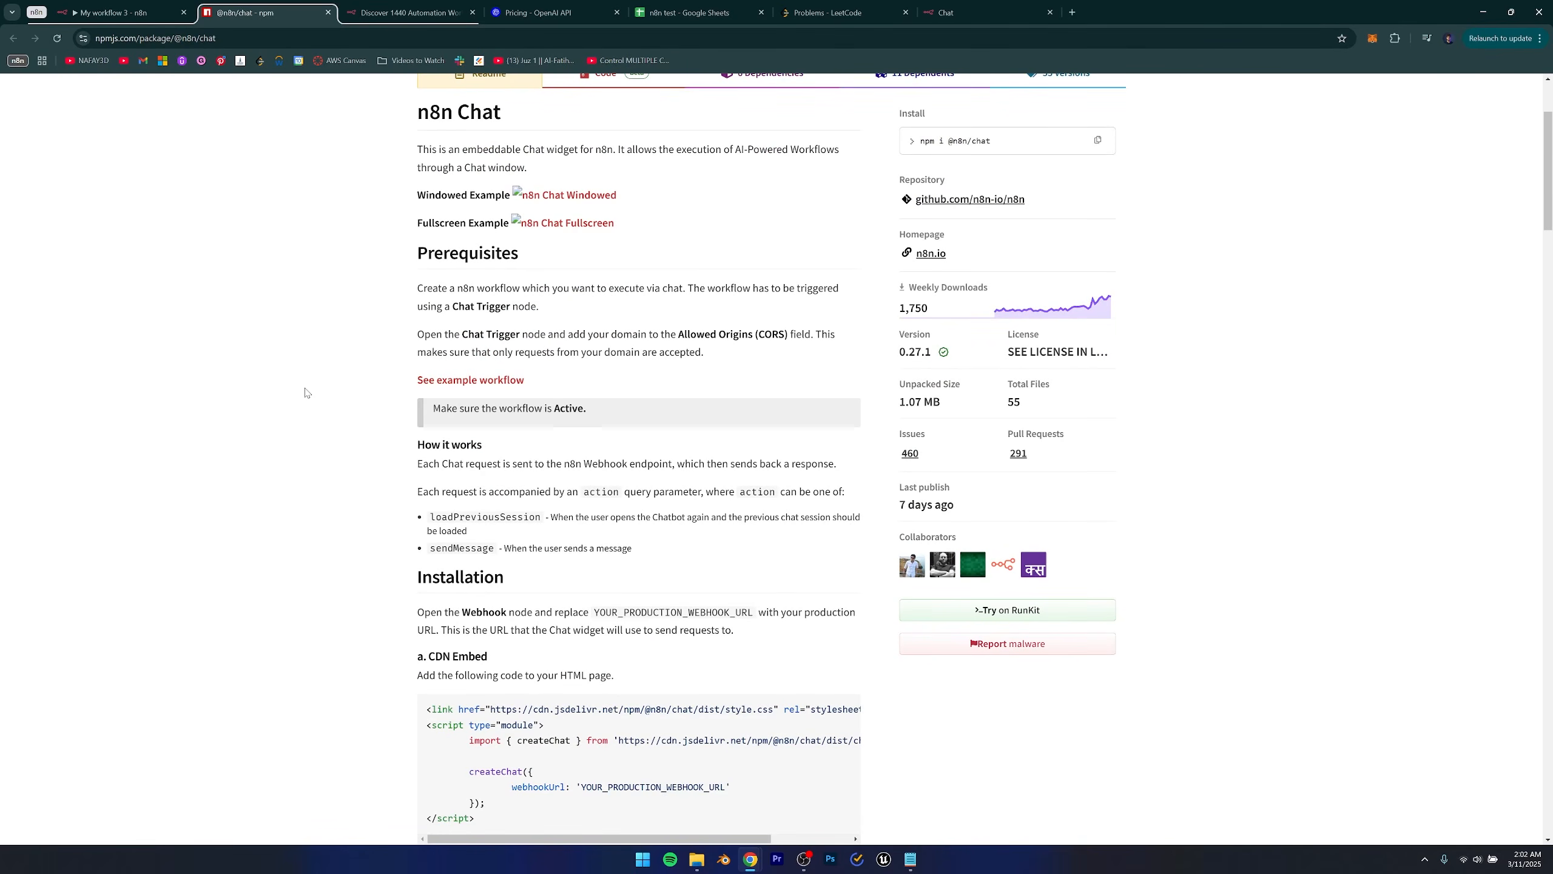
scroll(306, 392, "down", 3)
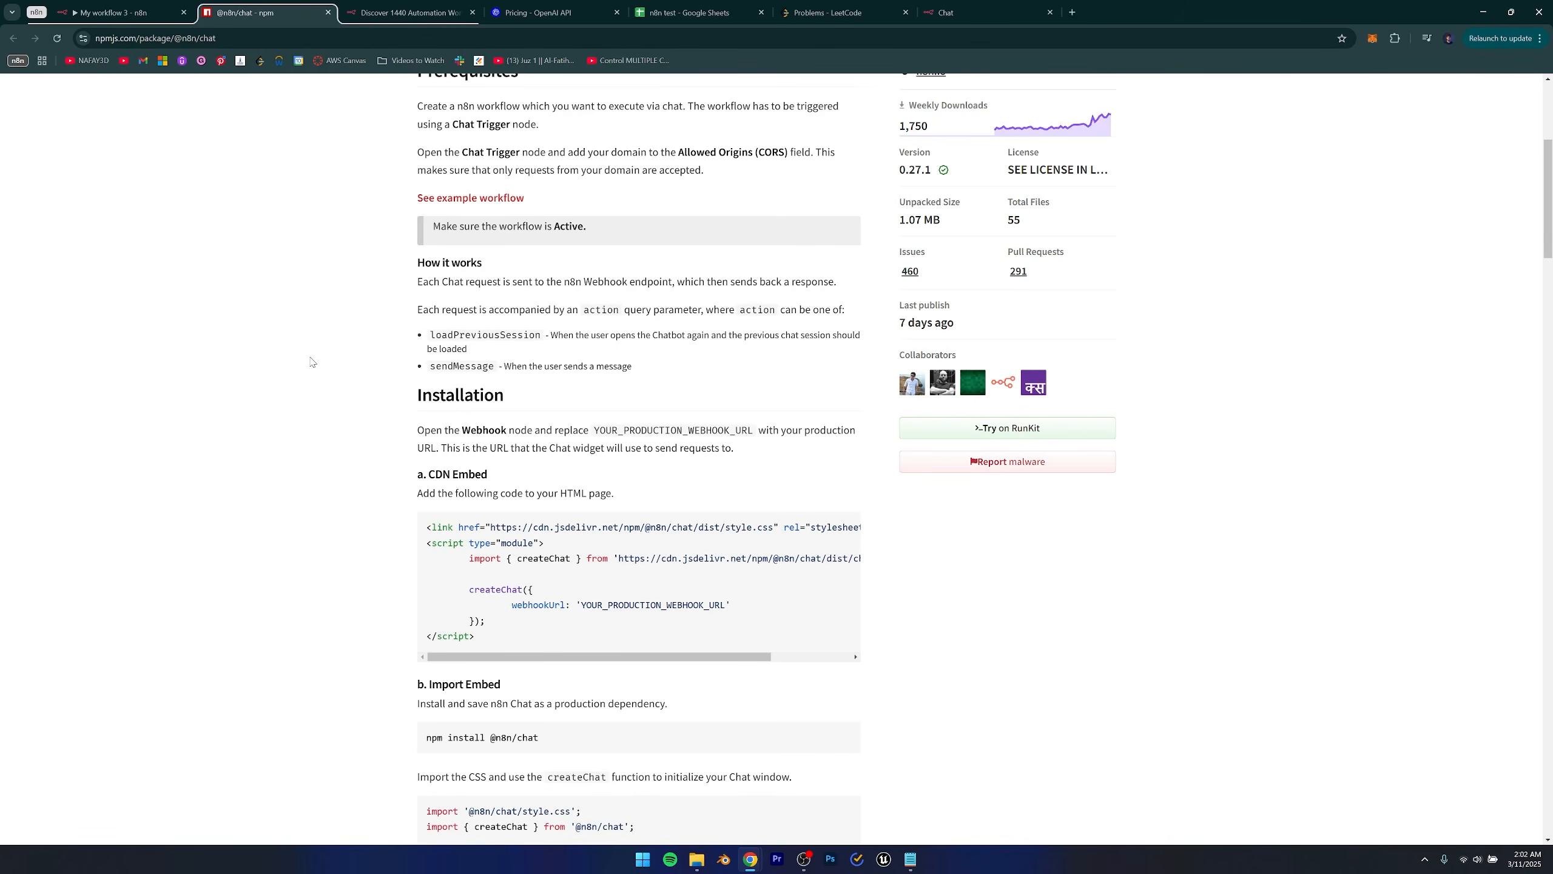
scroll(311, 362, "up", 5)
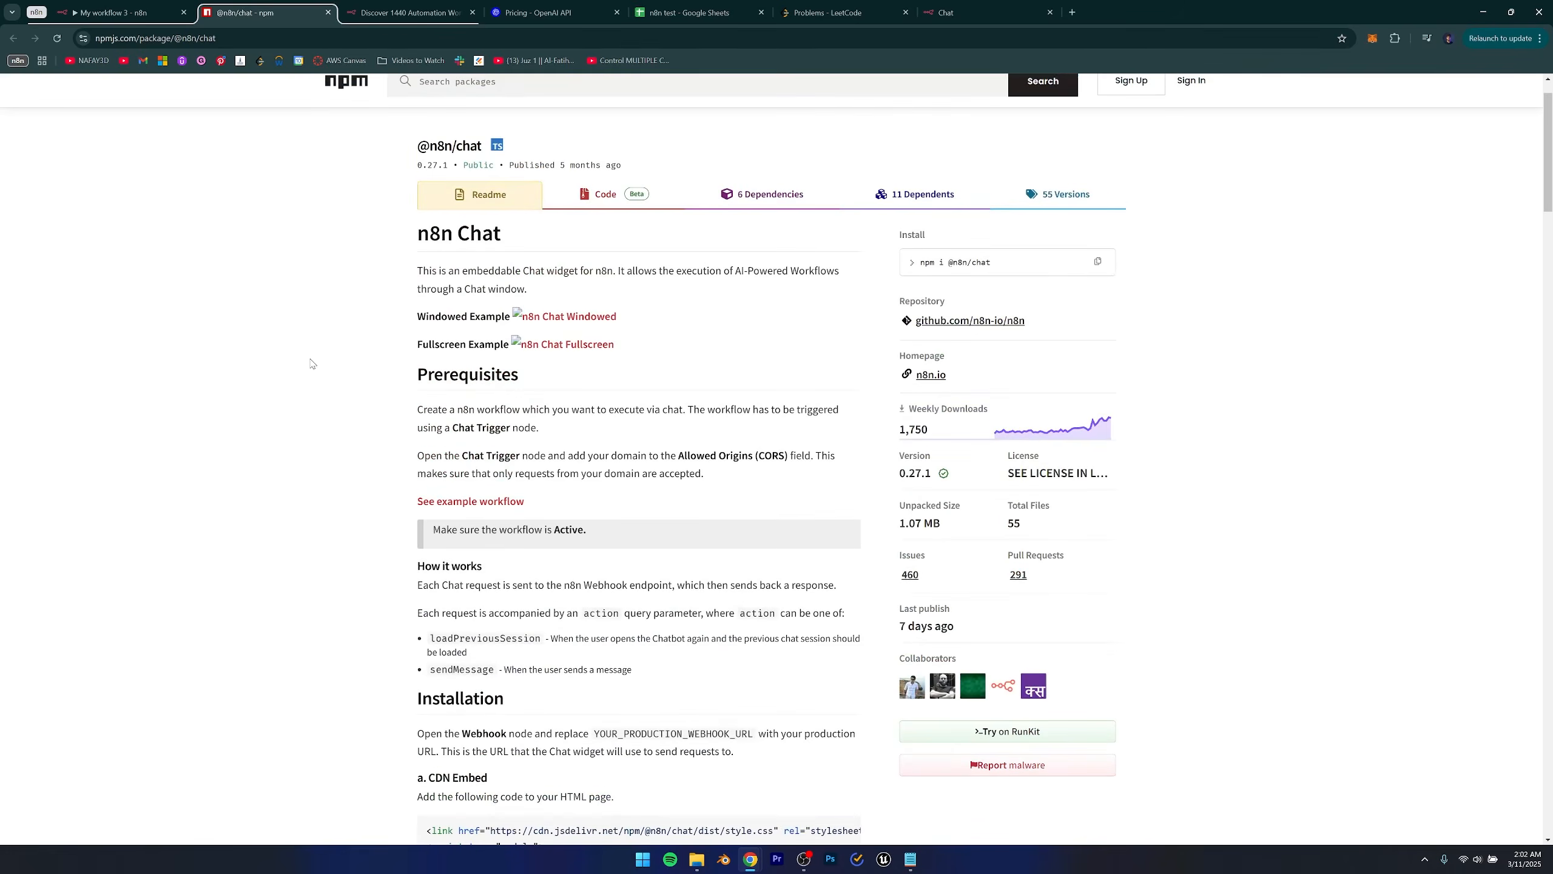
scroll(310, 363, "down", 18)
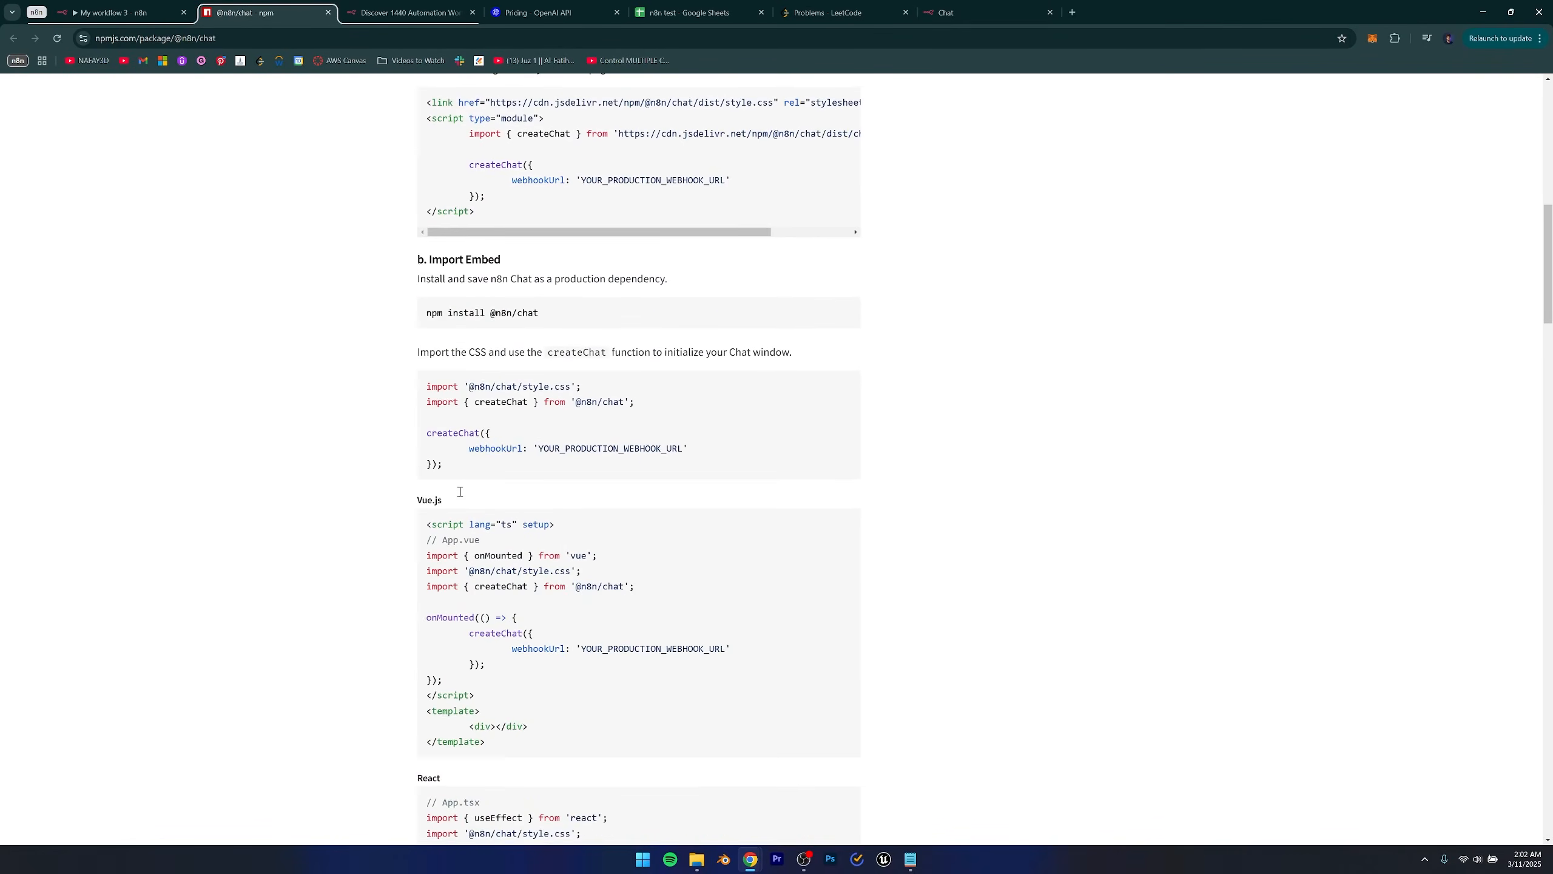
key("ctrl+shift+Tab")
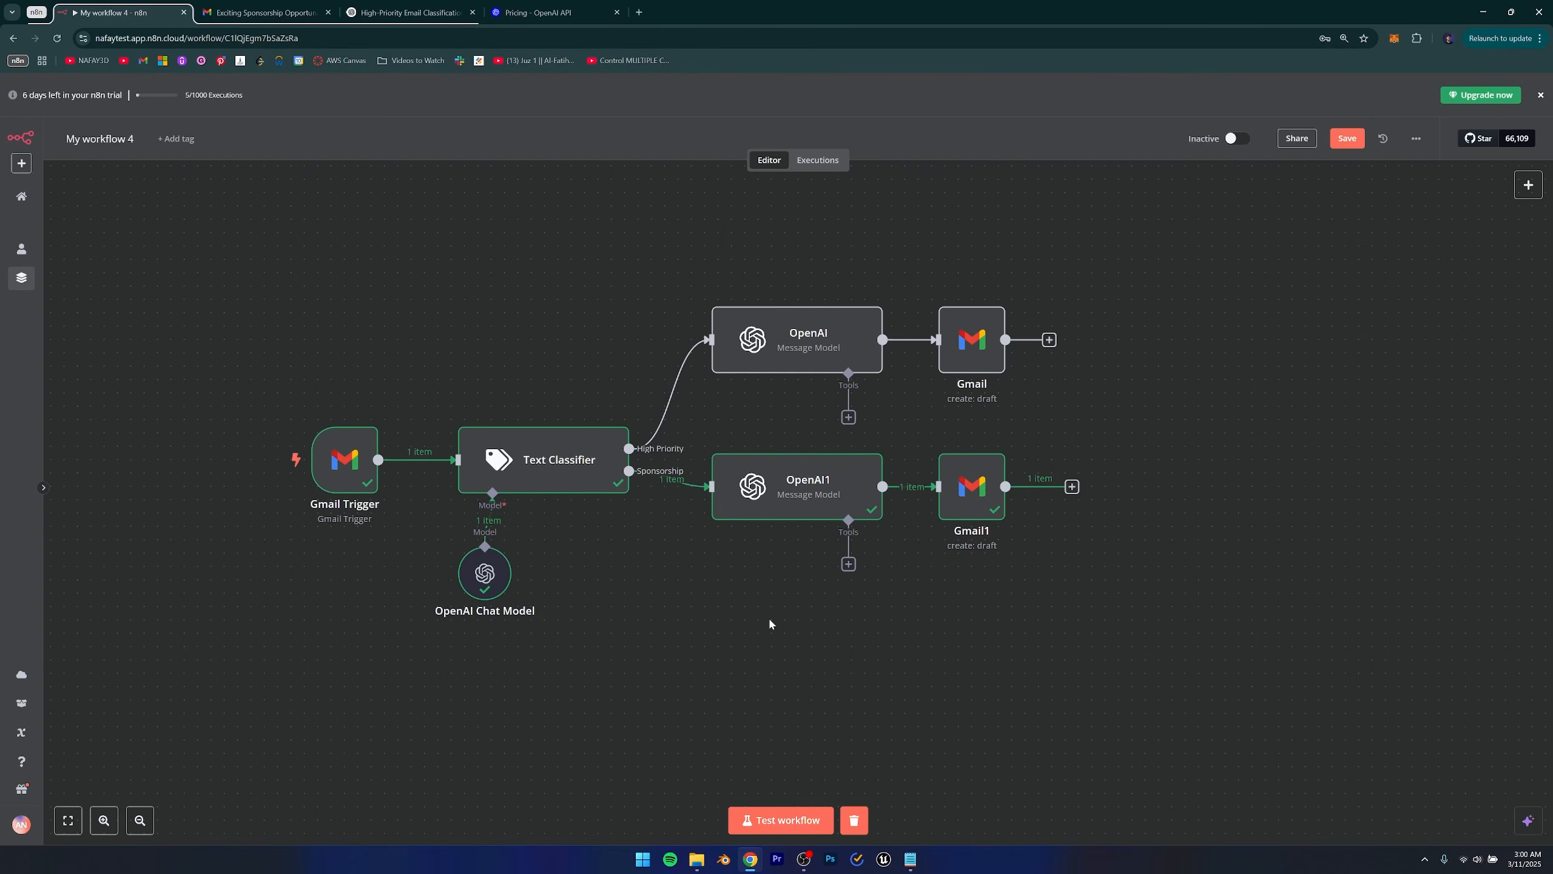
Read the TechGear Innovations sponsorship email in Gmail and return to the email classification workflow.
left_click(257, 9)
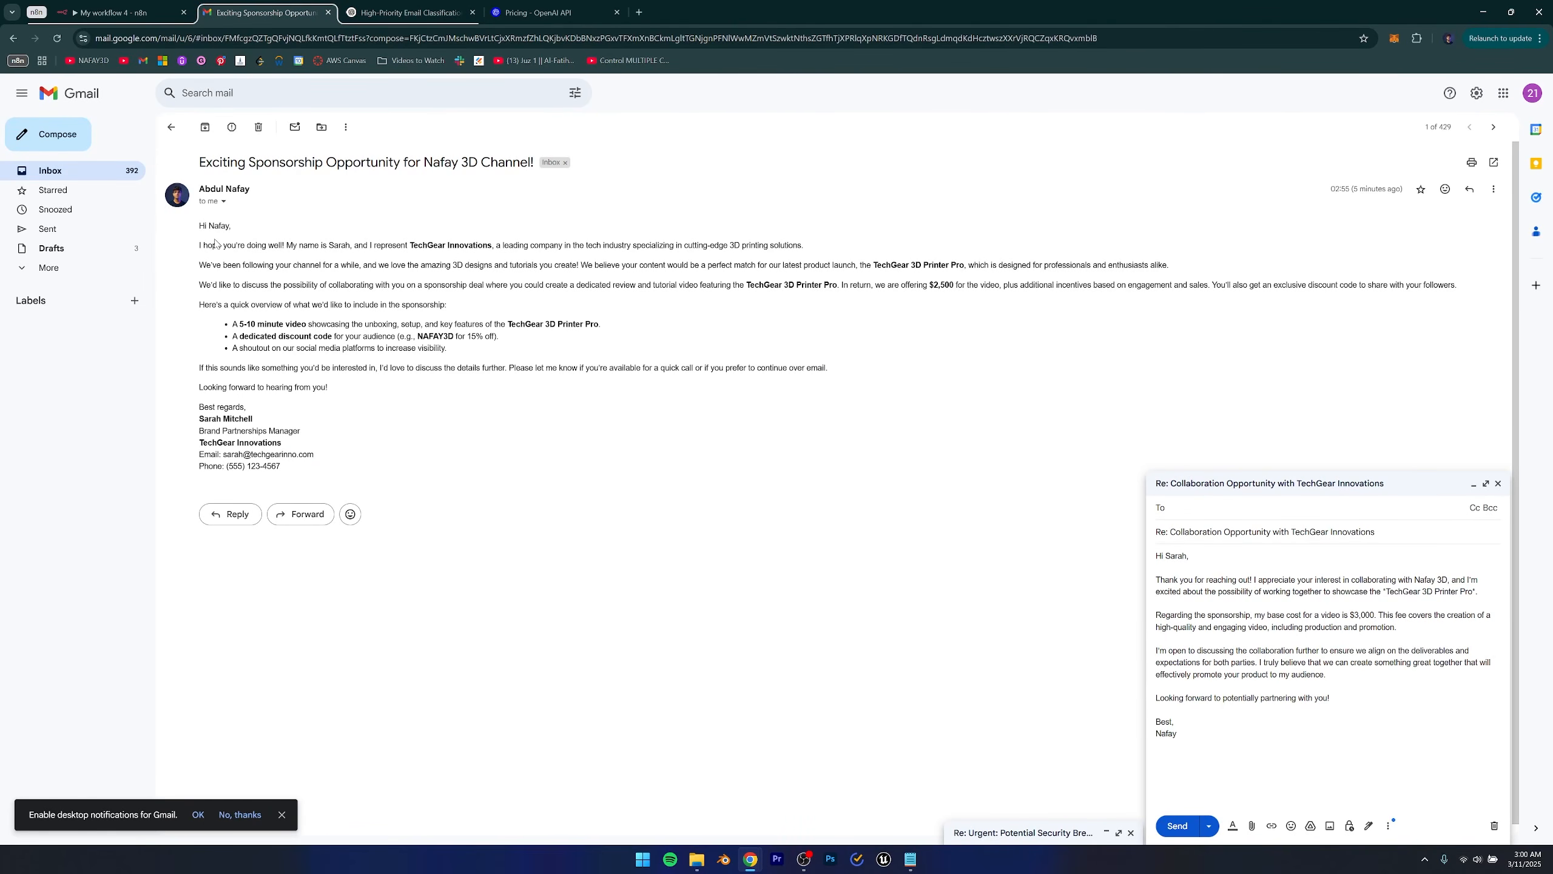
left_click_drag(200, 226, 377, 450)
left_click(376, 451)
mouse_move(299, 245)
left_mouse_down()
mouse_move(599, 347)
mouse_move(543, 466)
left_mouse_up()
left_click(546, 479)
key("ctrl+shift+Tab")
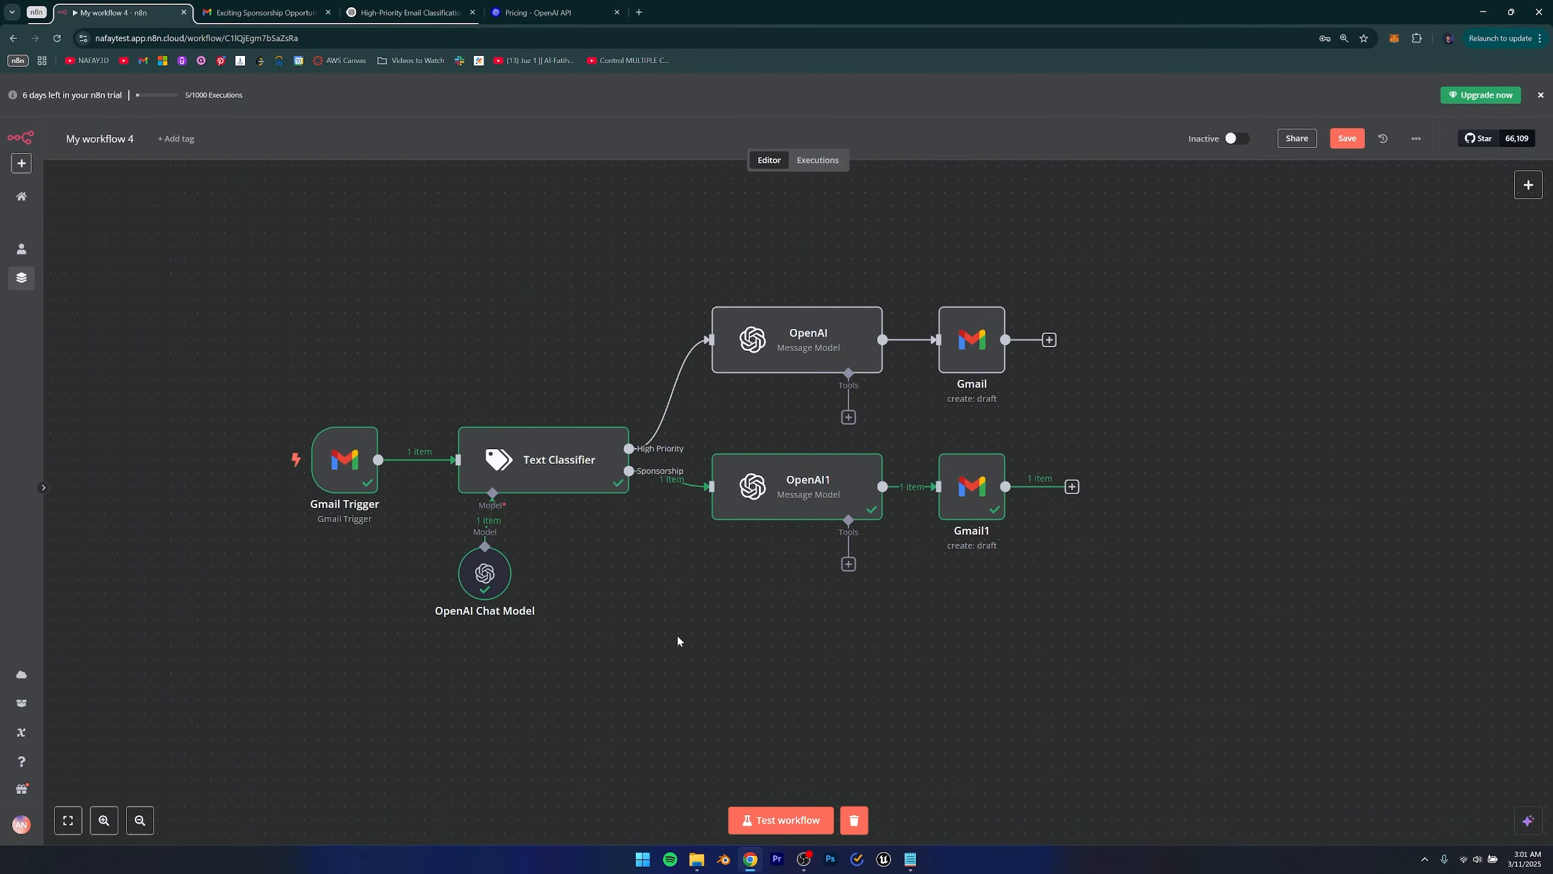
Examine the greeting and opening paragraph of the draft reply to the sponsorship email.
key("ctrl+Tab")
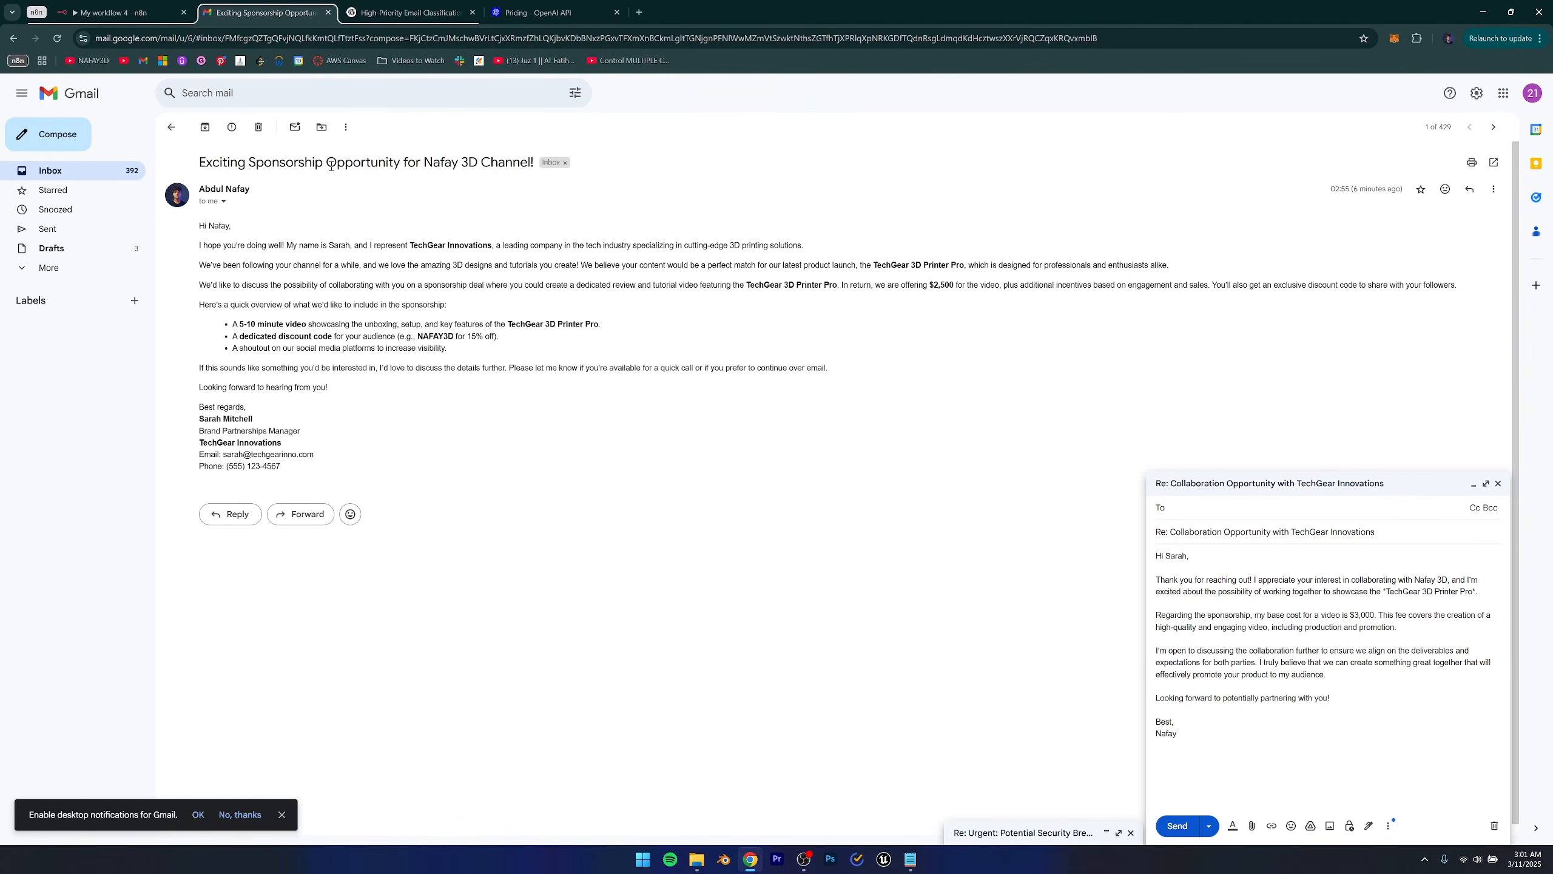
key("ctrl+shift+Tab")
key("ctrl+Tab")
left_click_drag(1209, 755, 1330, 578)
left_click(1186, 569)
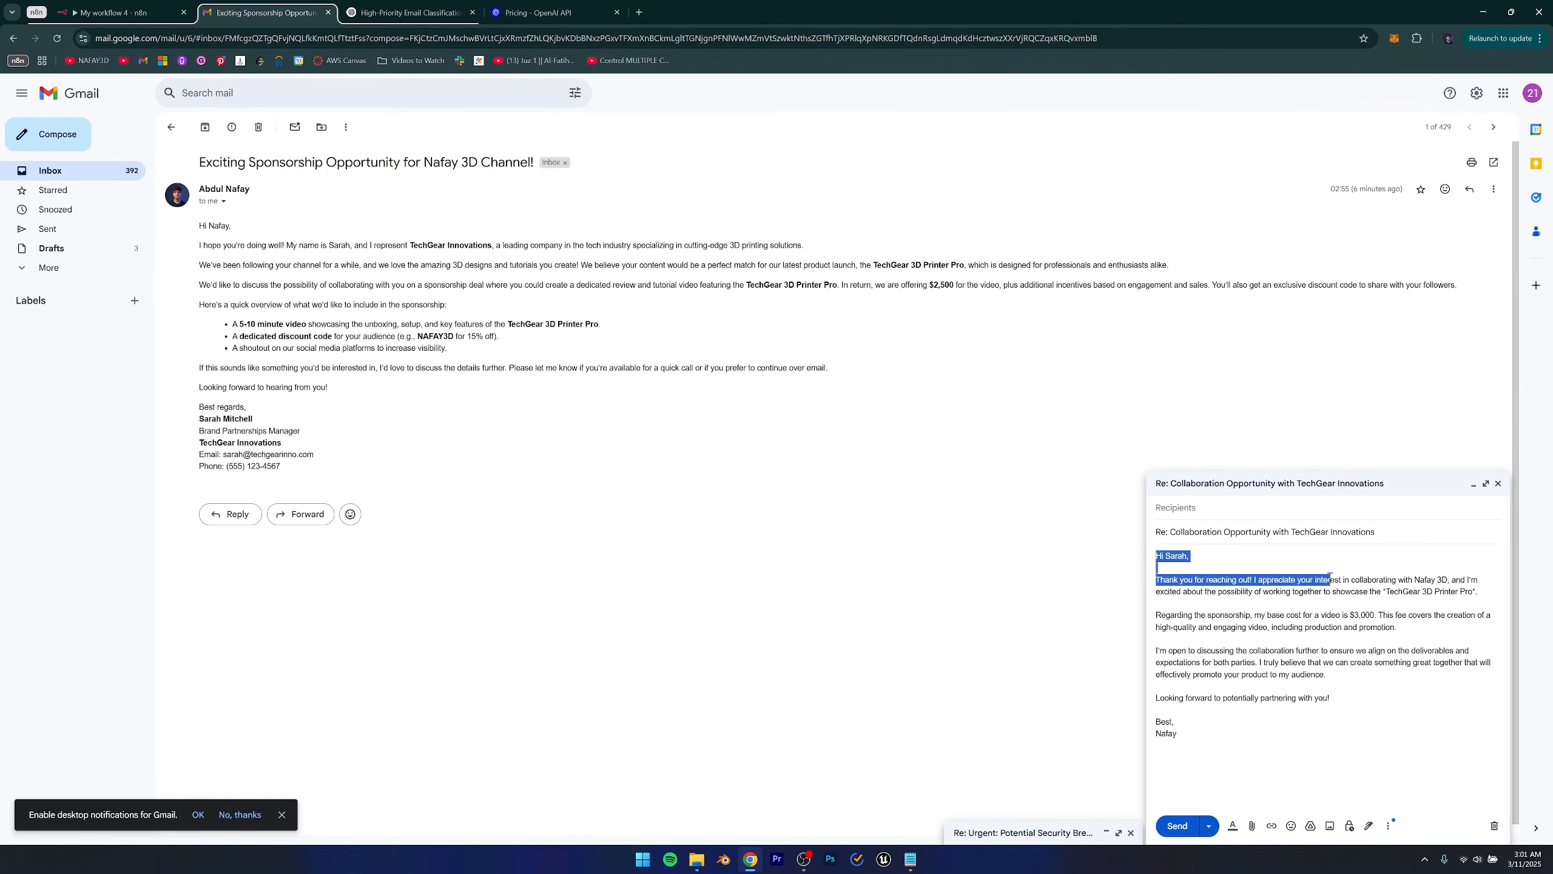
left_click(1324, 593)
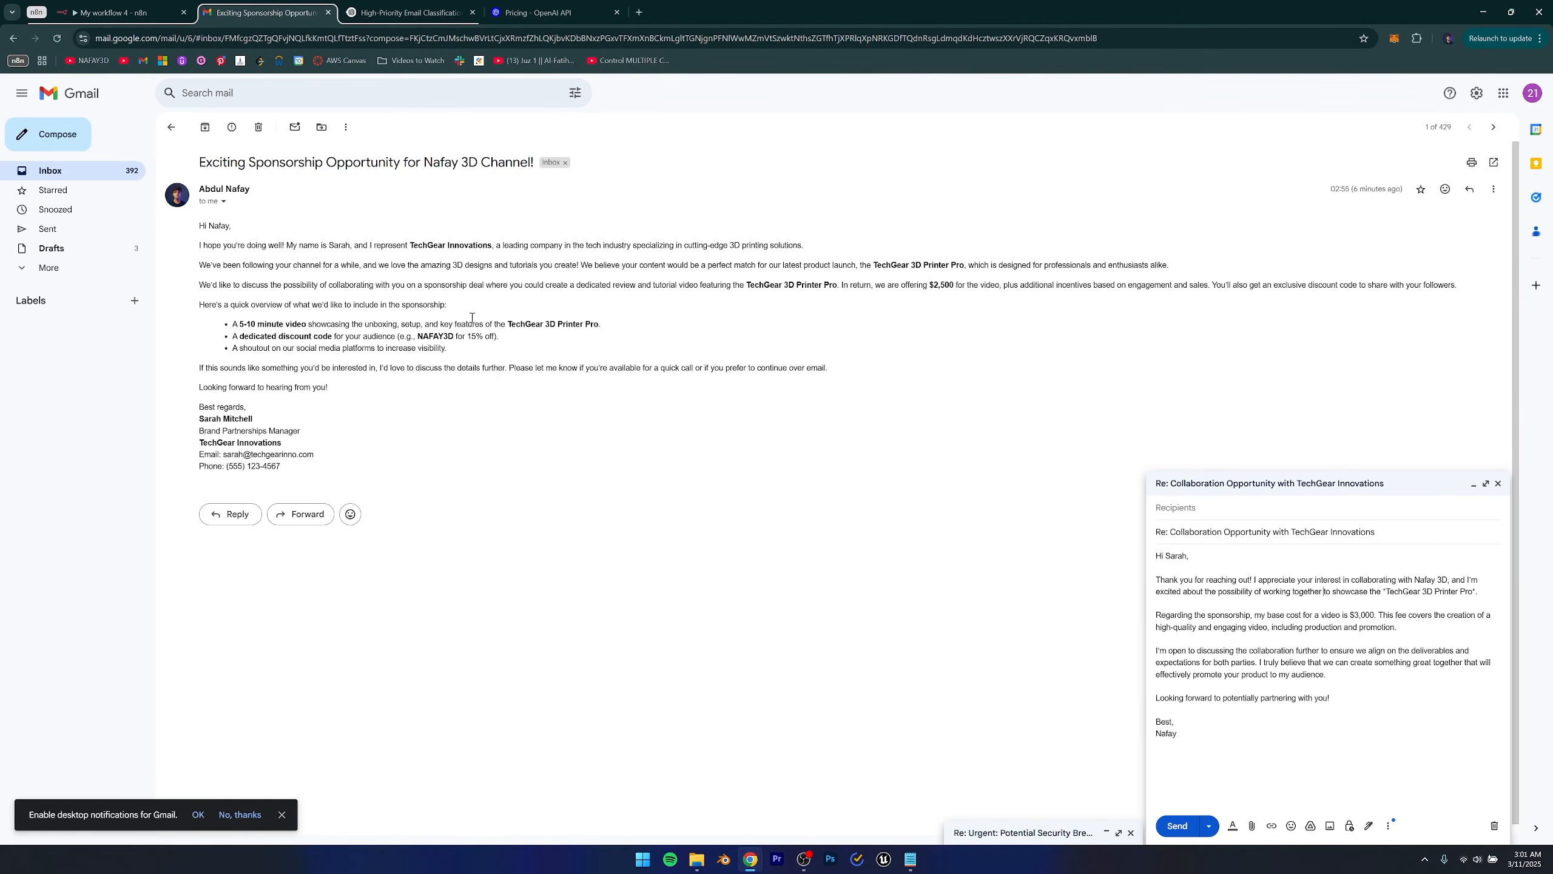
Compare the payment offered in the sponsorship email with the draft's base video cost, read the draft through, and return to the workflow.
left_click_drag(920, 285, 958, 286)
left_click_drag(1344, 617, 1384, 616)
left_click_drag(1192, 616, 1340, 676)
left_click(1342, 679)
left_click_drag(1193, 558, 1273, 733)
left_click(1274, 754)
key("ctrl+shift+Tab")
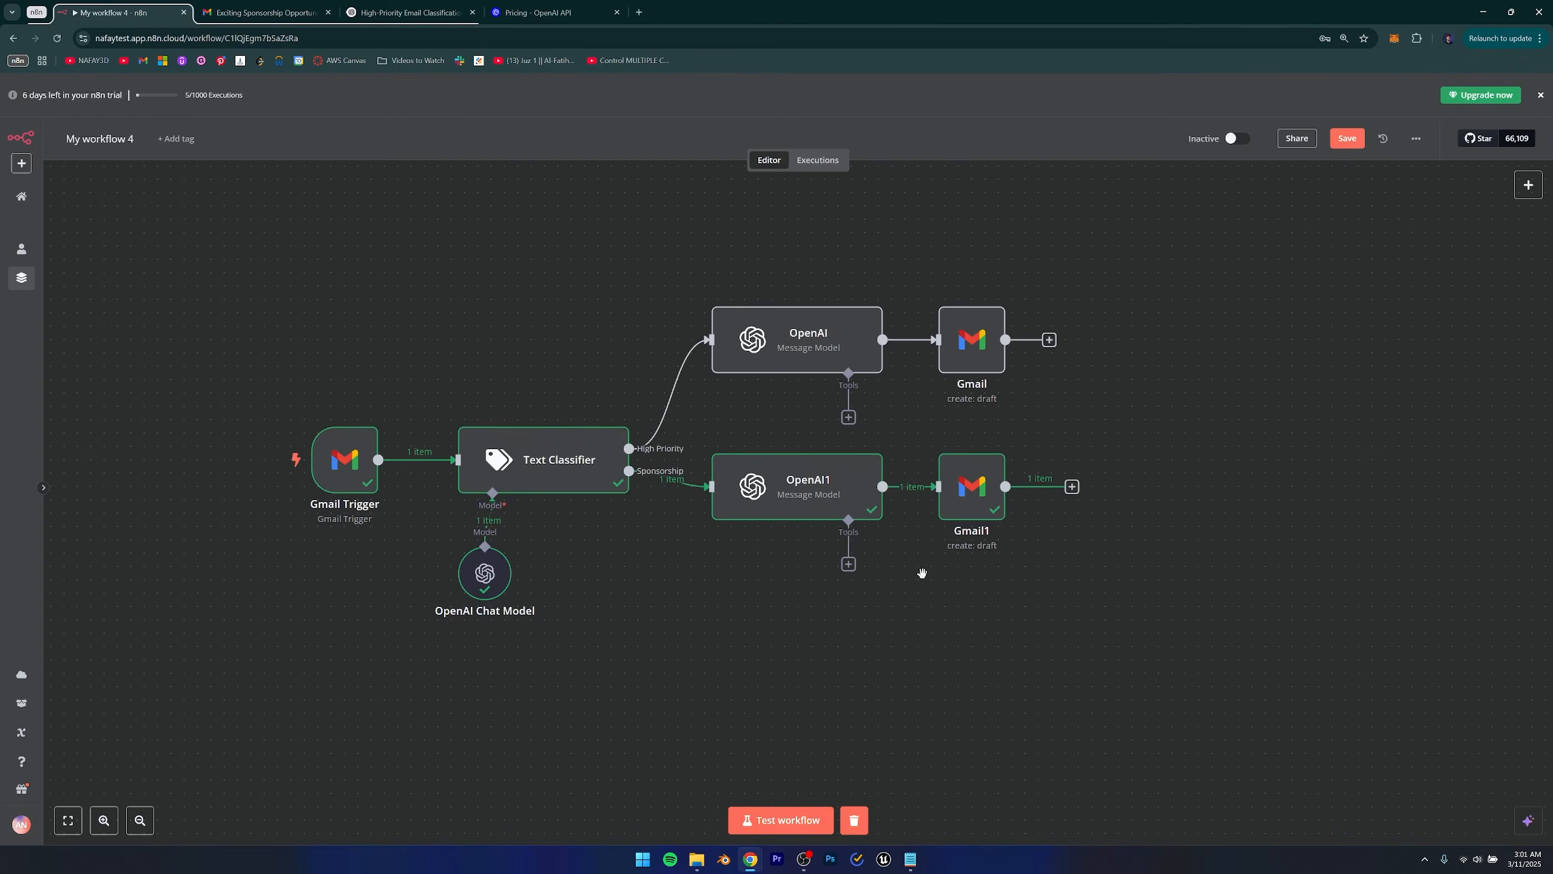
Collapse the open draft reply to the sponsorship email in Gmail and return to the email classification workflow.
key("ctrl+Tab")
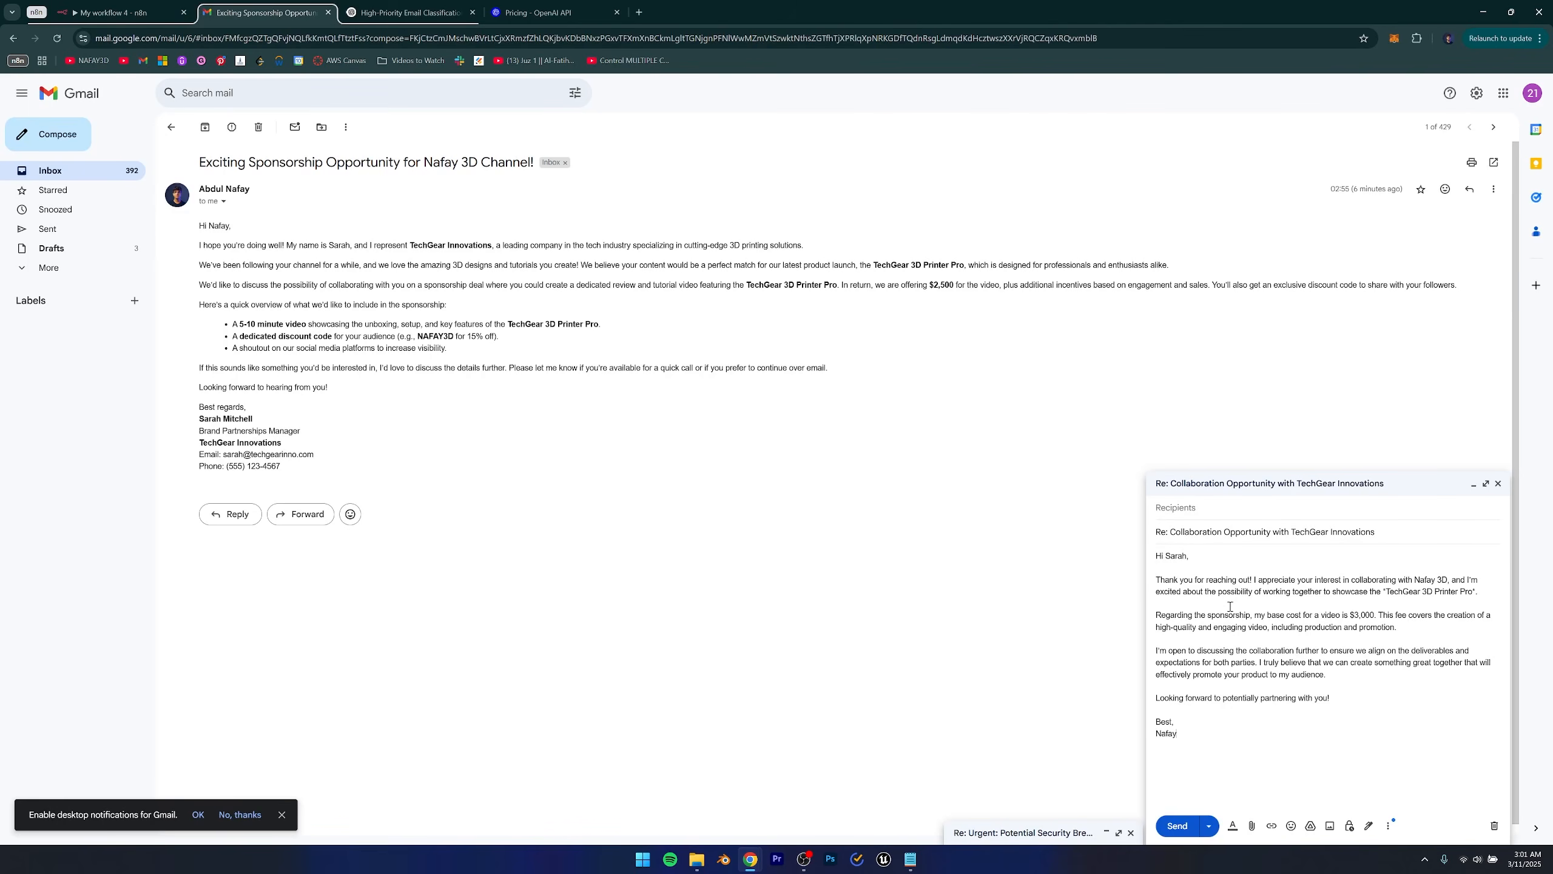
left_click(1168, 487)
left_click(1386, 830)
left_click(1315, 487)
key("ctrl+Page_Up")
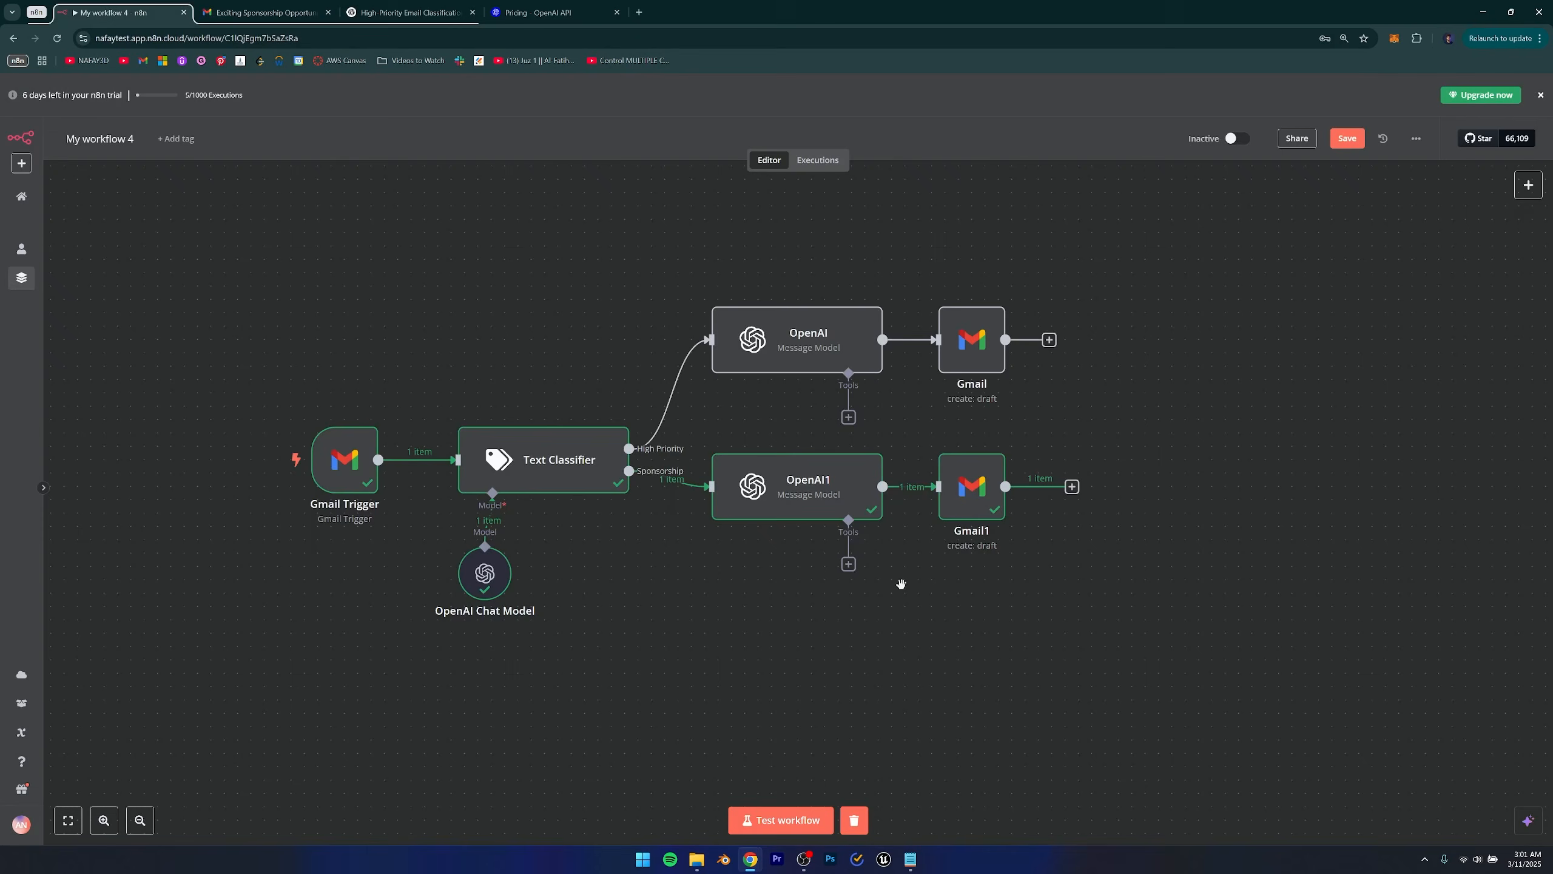
Create a new workflow in My project, saving the changes to the email classification workflow.
left_click(625, 673)
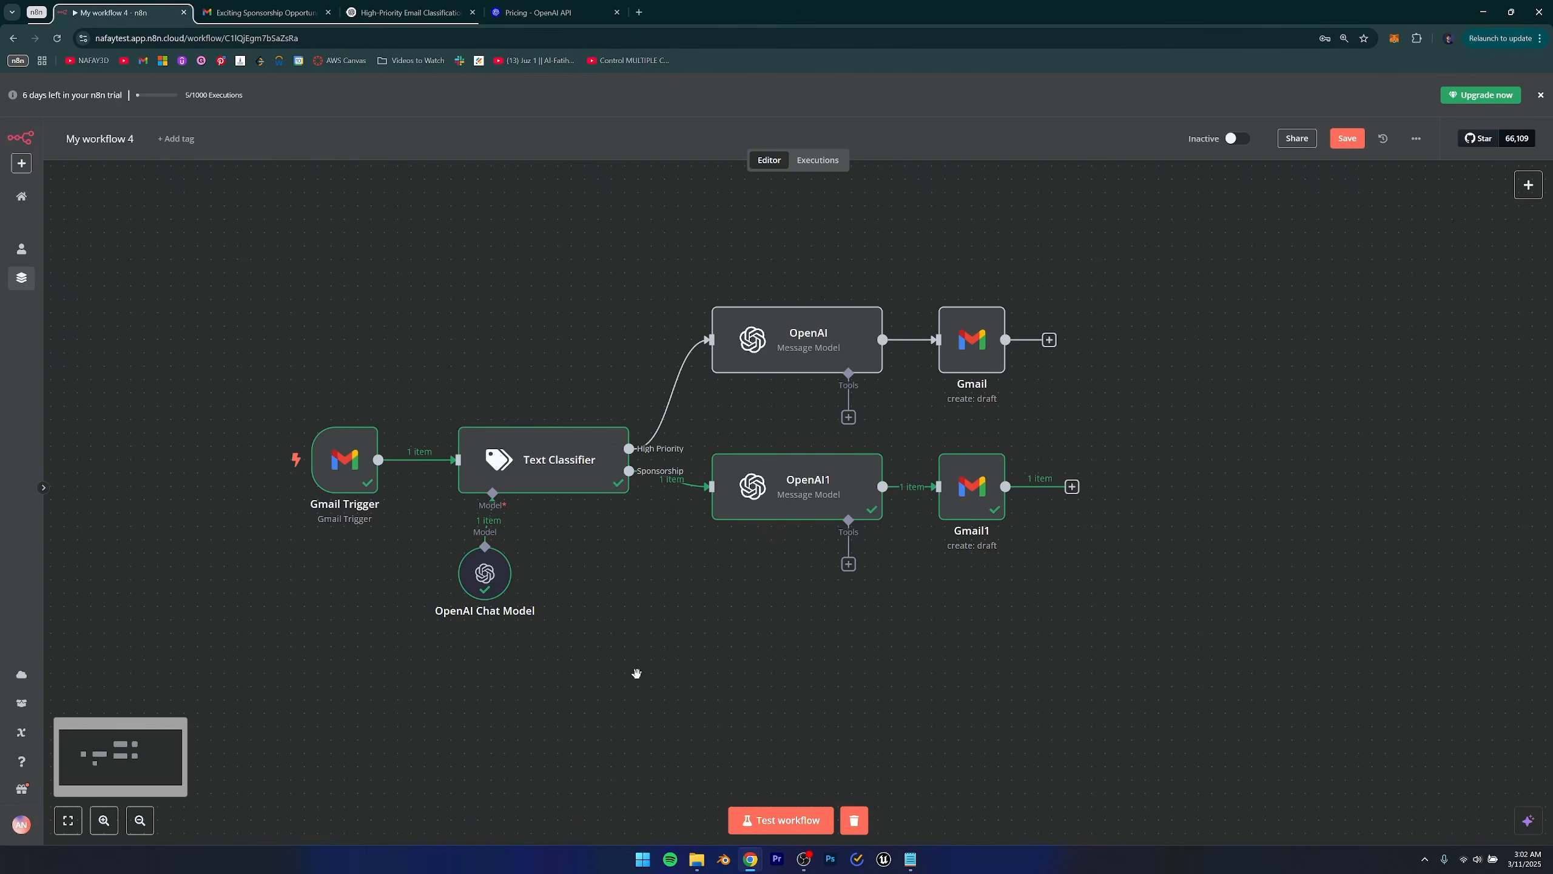
left_click_drag(682, 631, 732, 610)
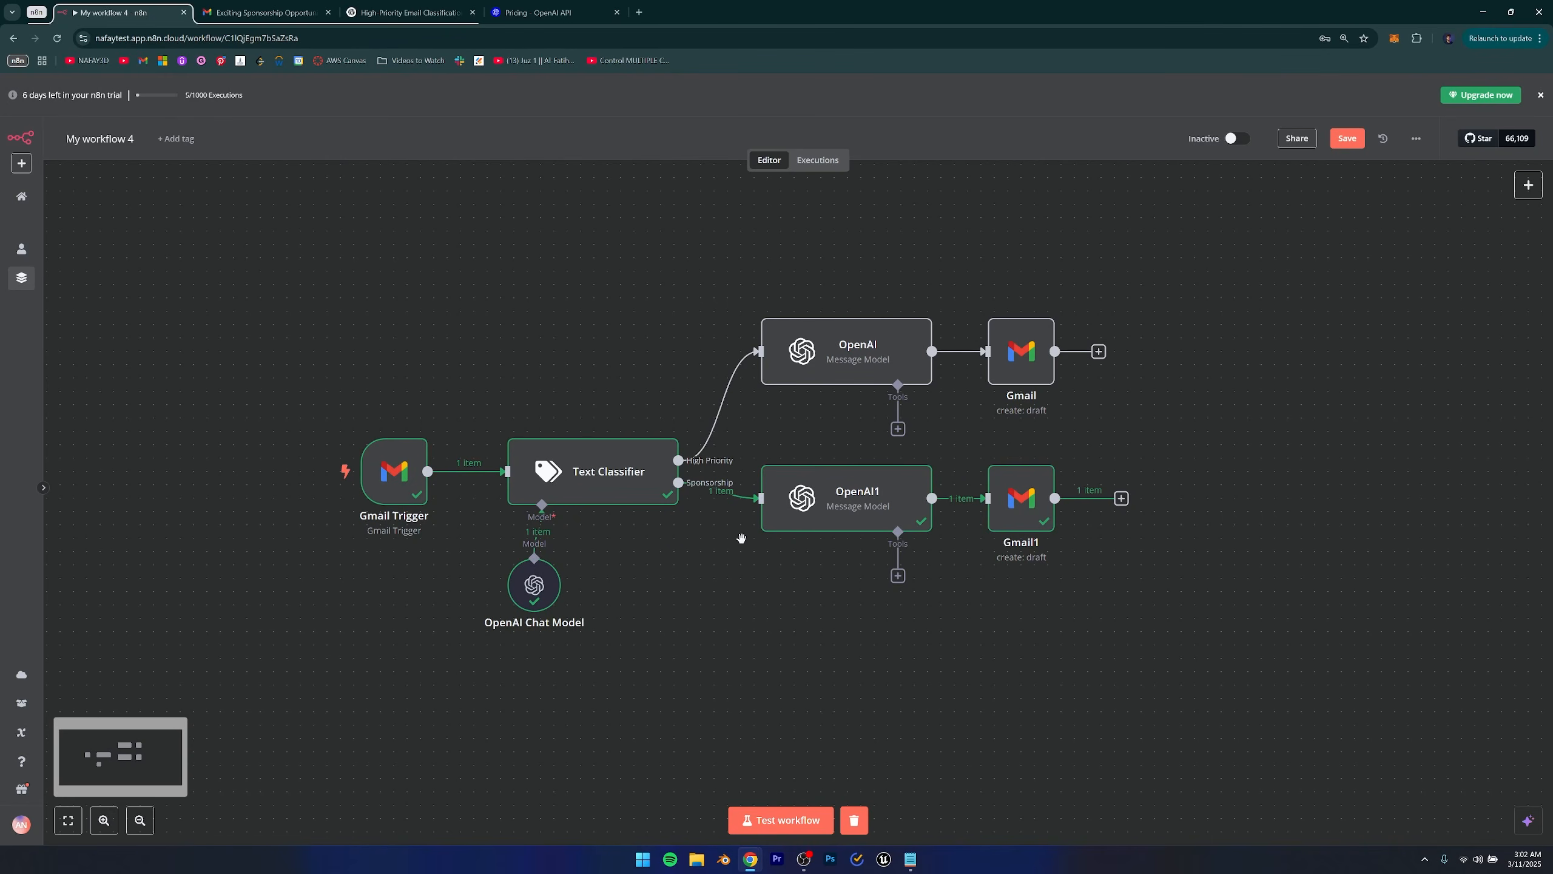
mouse_move(409, 516)
left_click(20, 165)
mouse_move(40, 192)
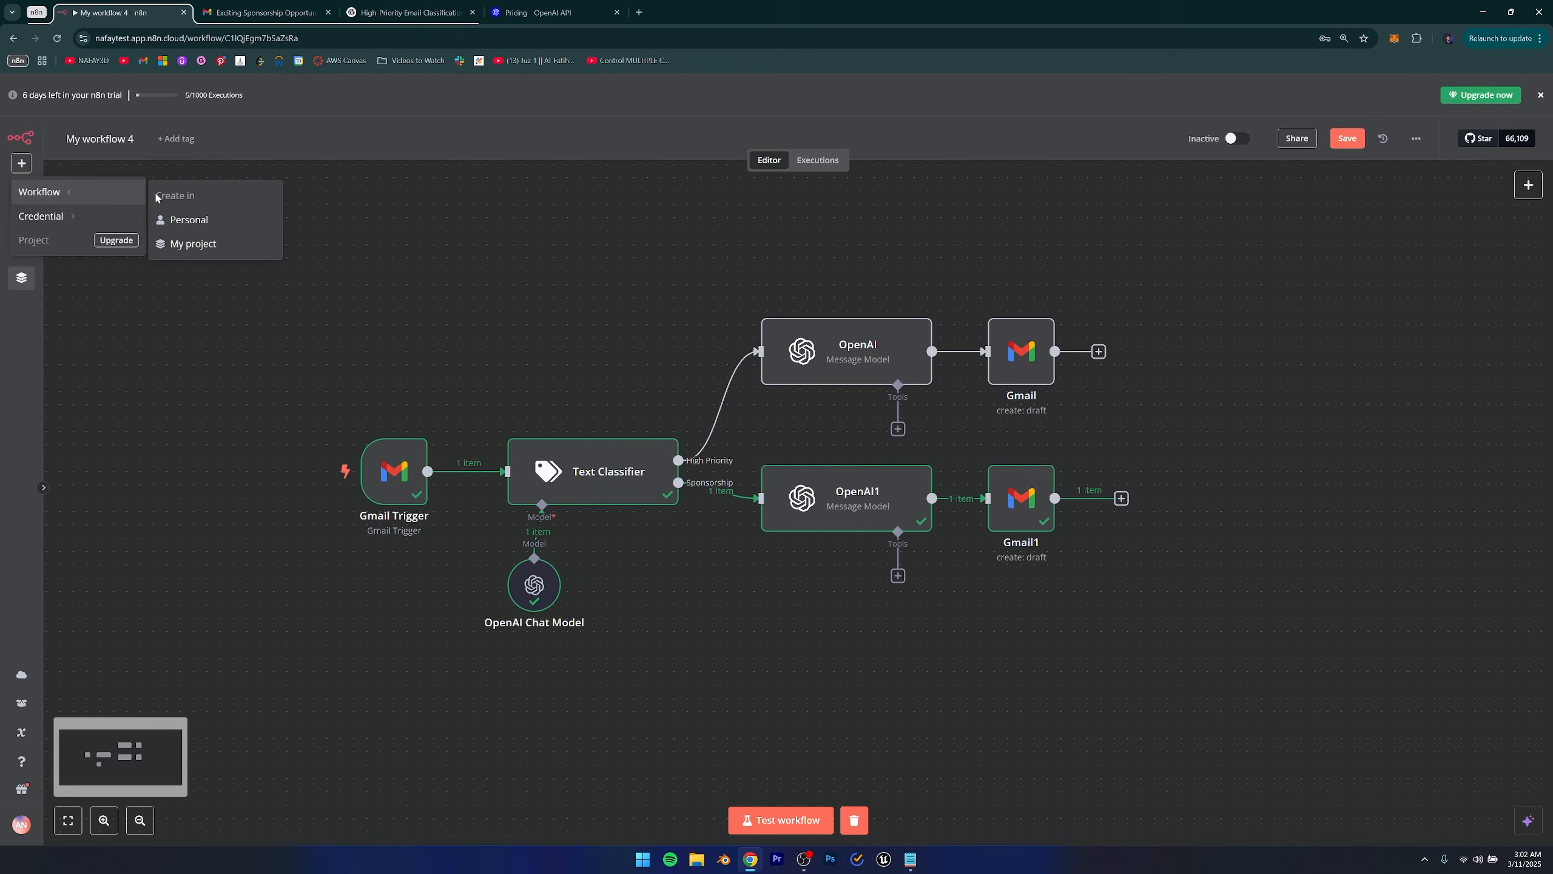
left_click(192, 244)
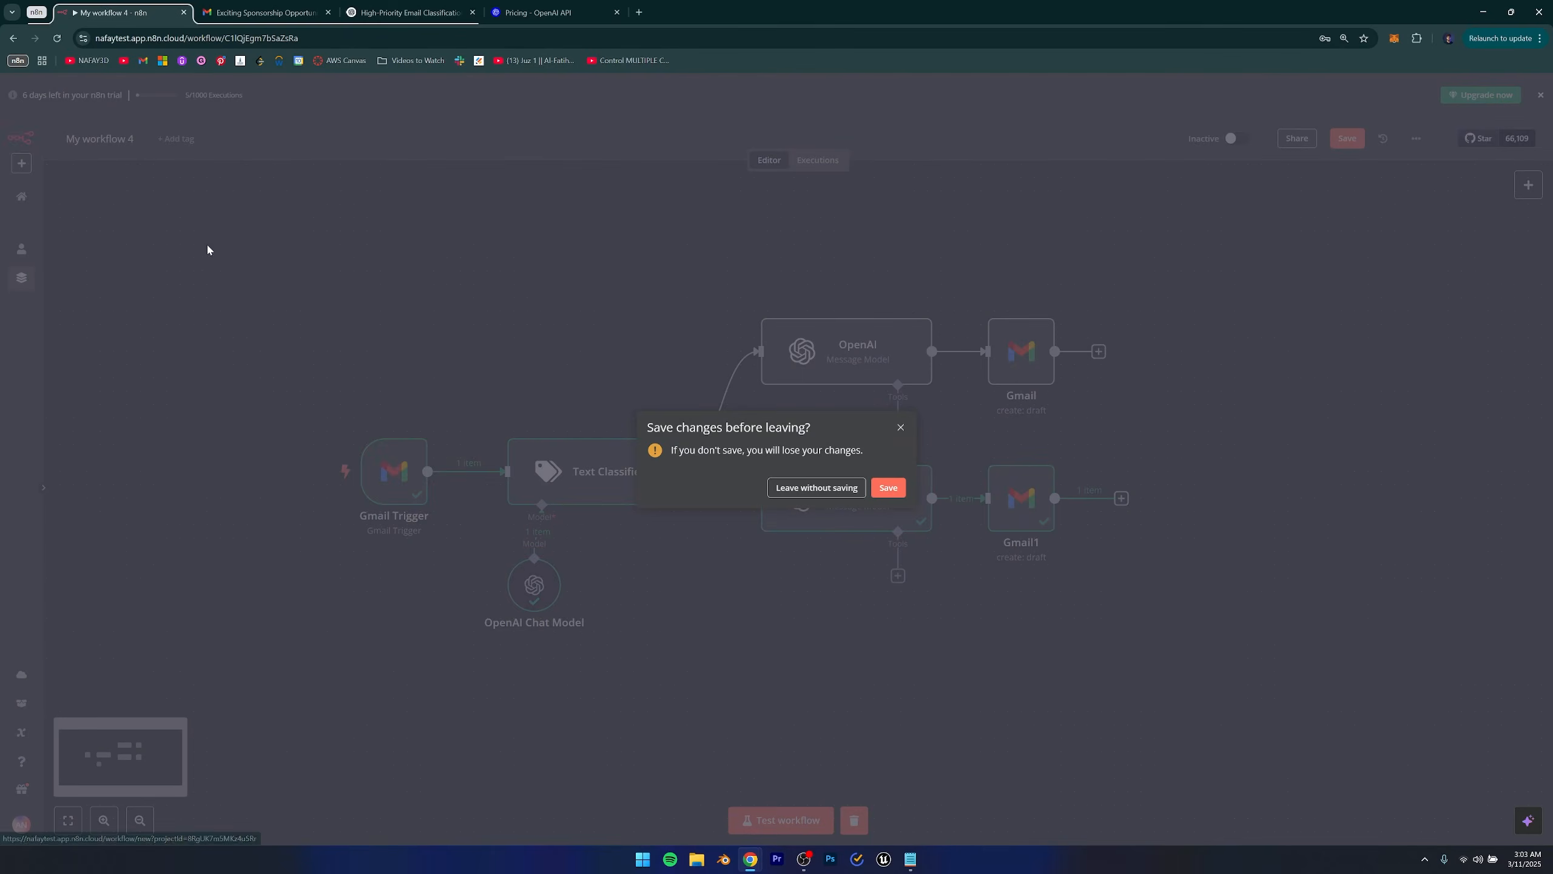
left_click(893, 493)
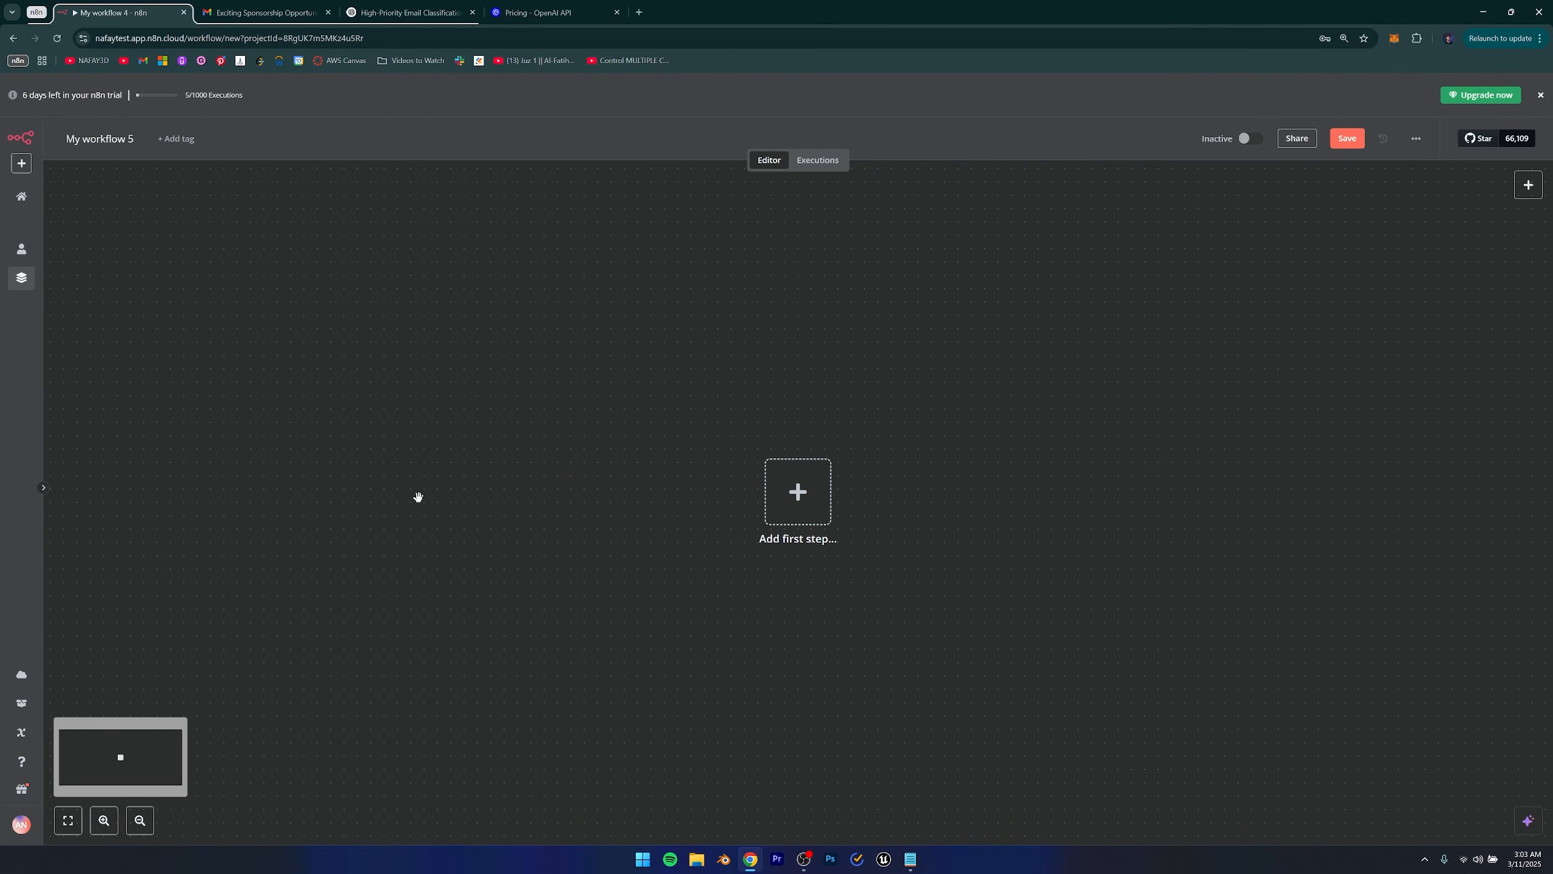
Add the Gmail "On message received" trigger as the first step of the new workflow.
left_click_drag(980, 511, 669, 517)
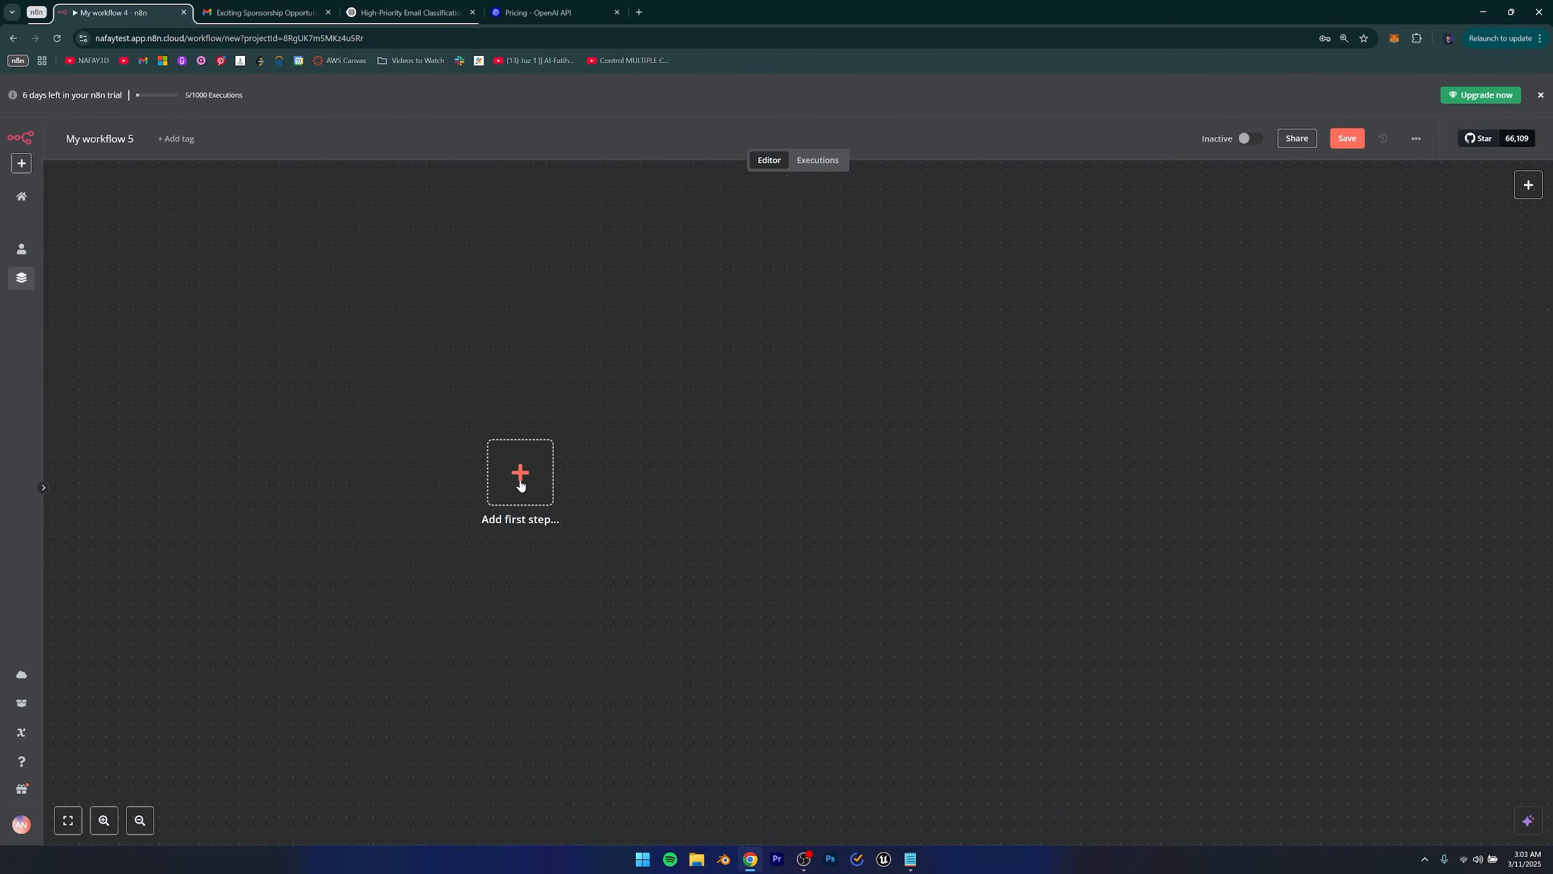
key("ctrl+Tab")
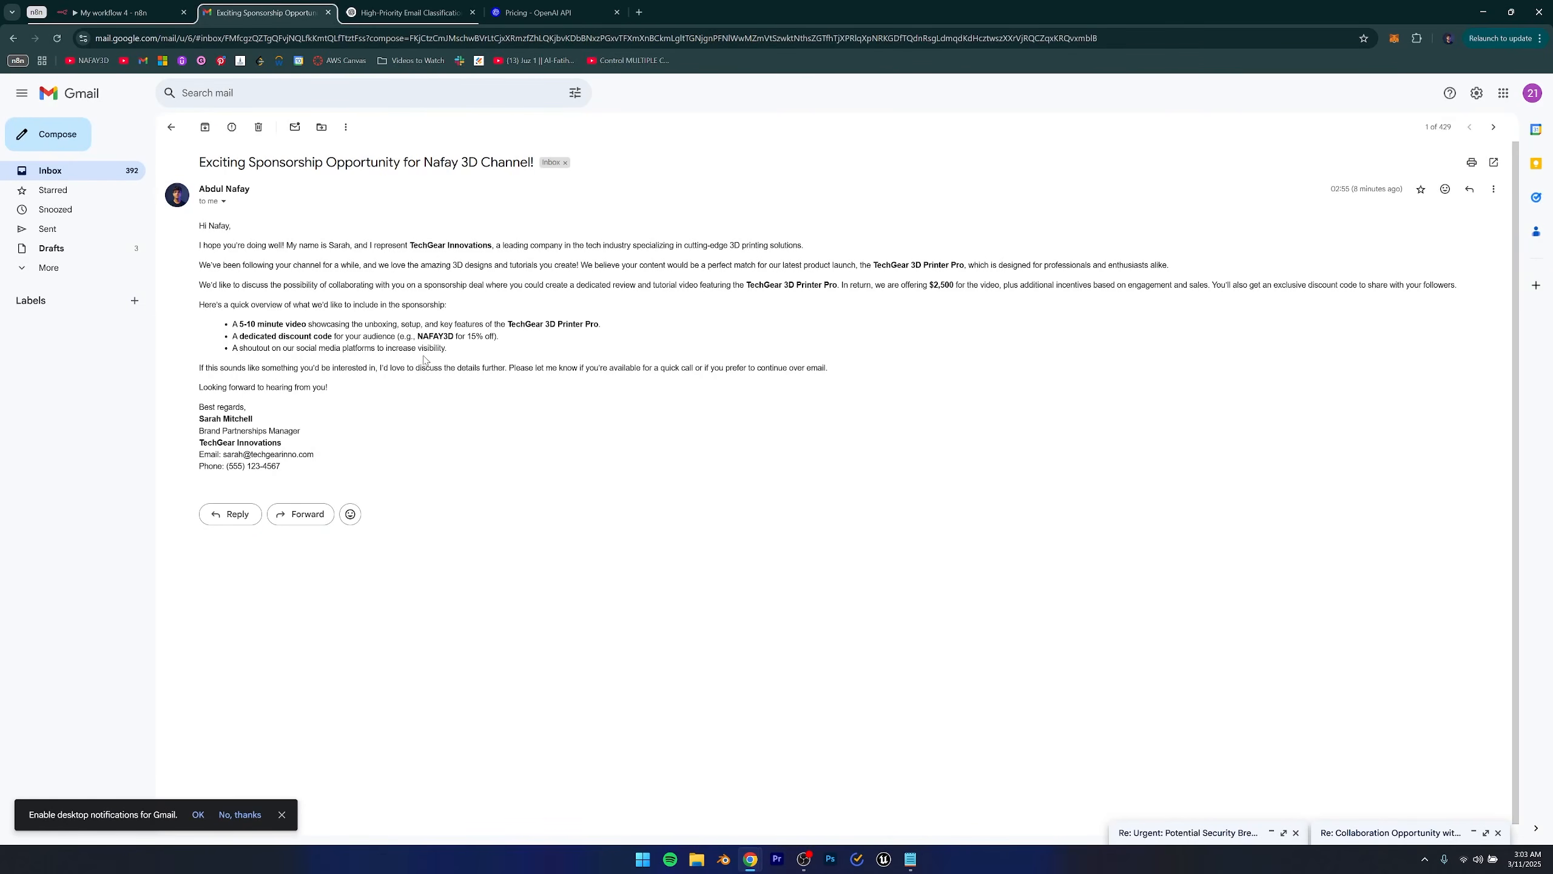
key("ctrl+shift+Tab")
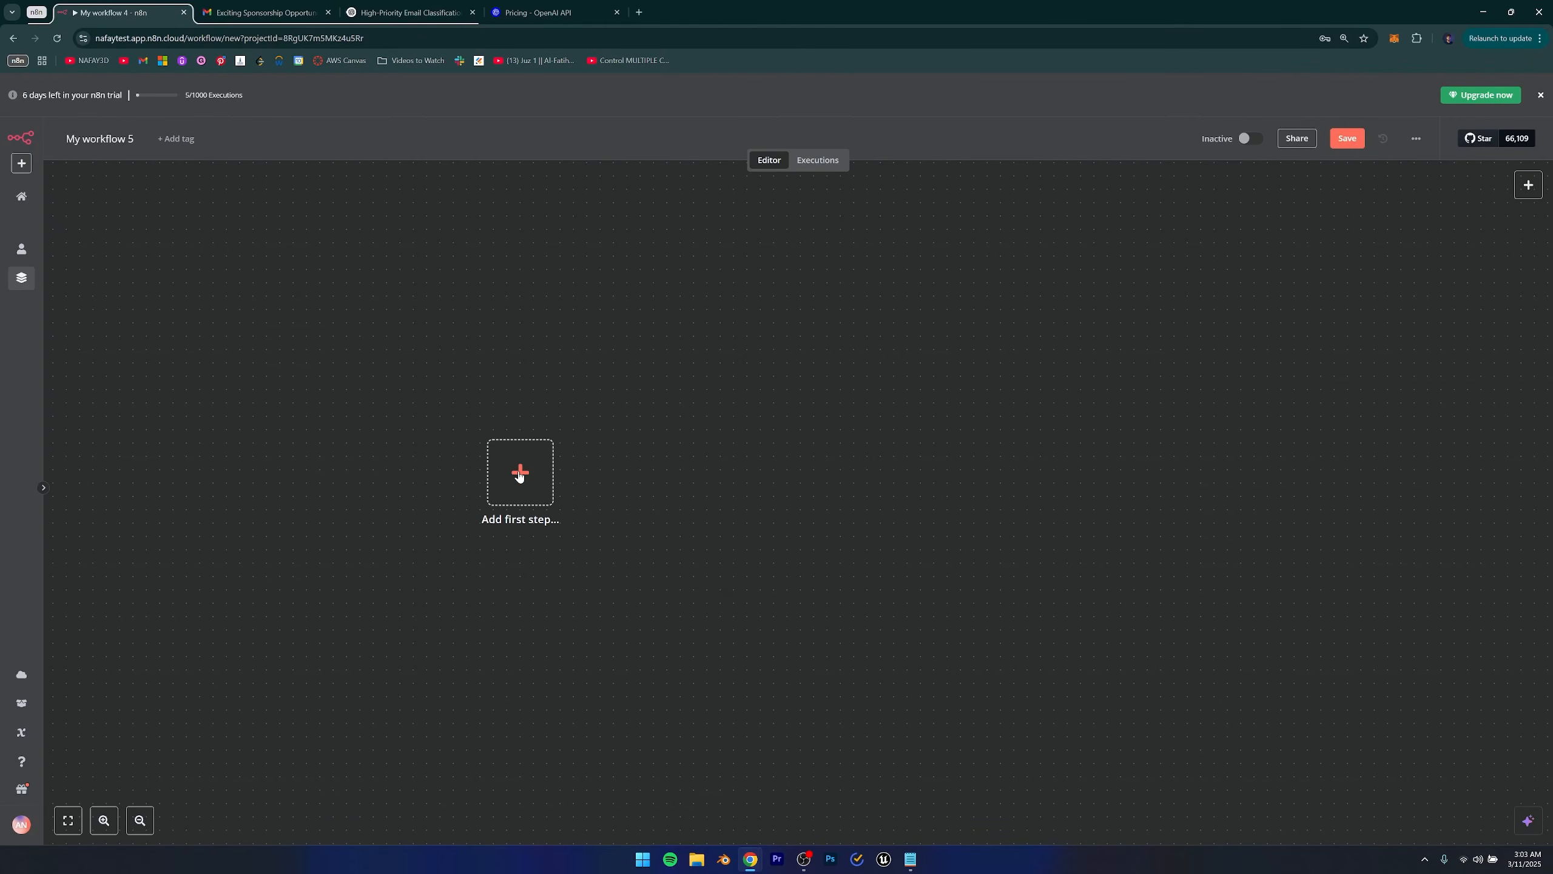
left_click(521, 477)
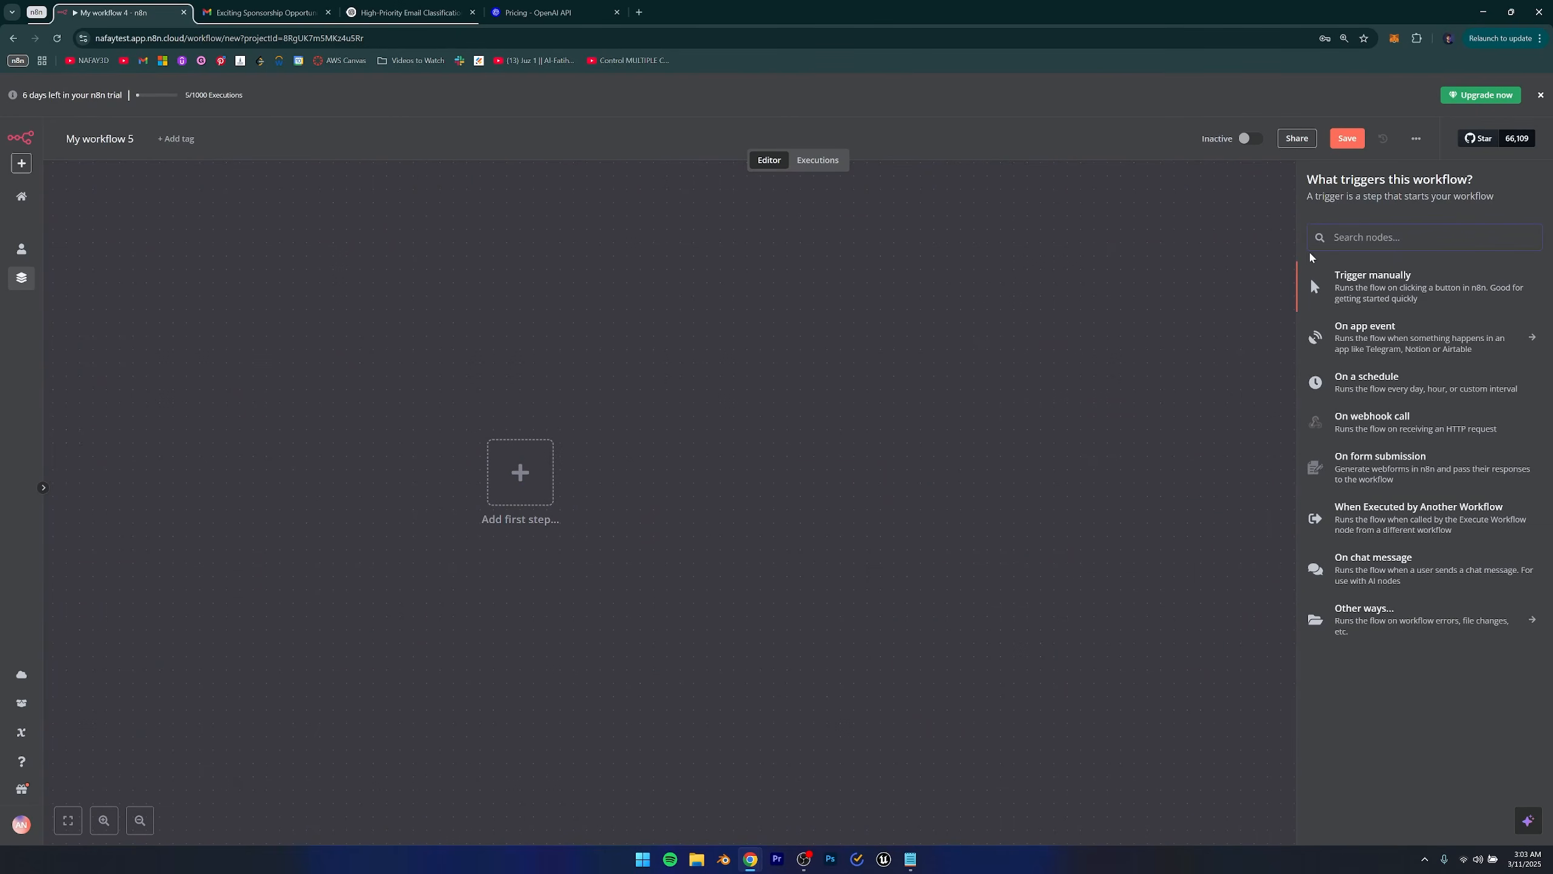
type("gmail")
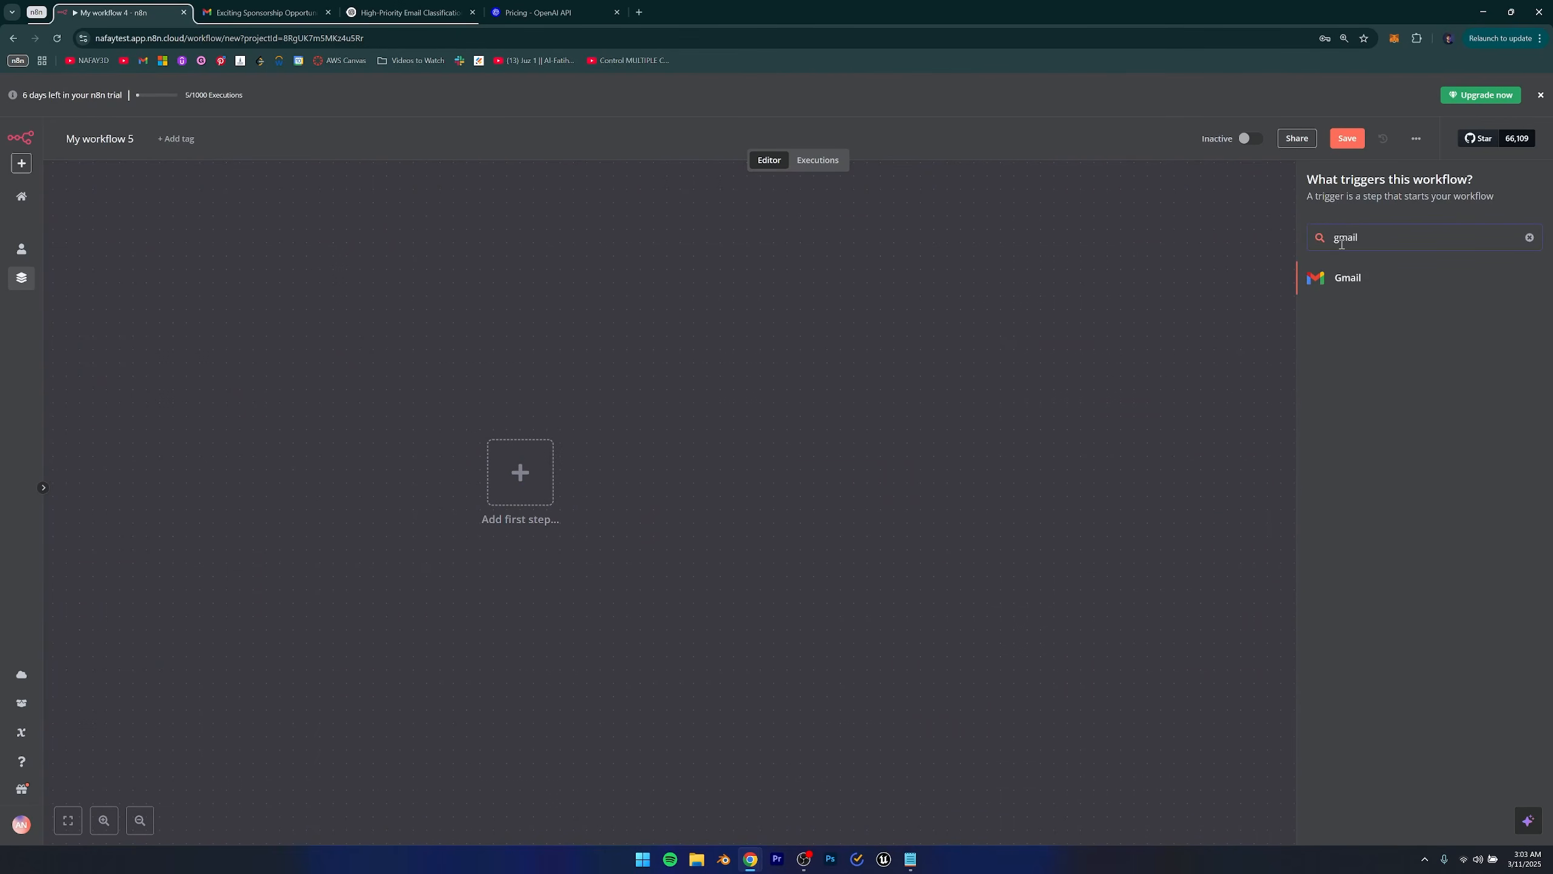
left_click(1345, 280)
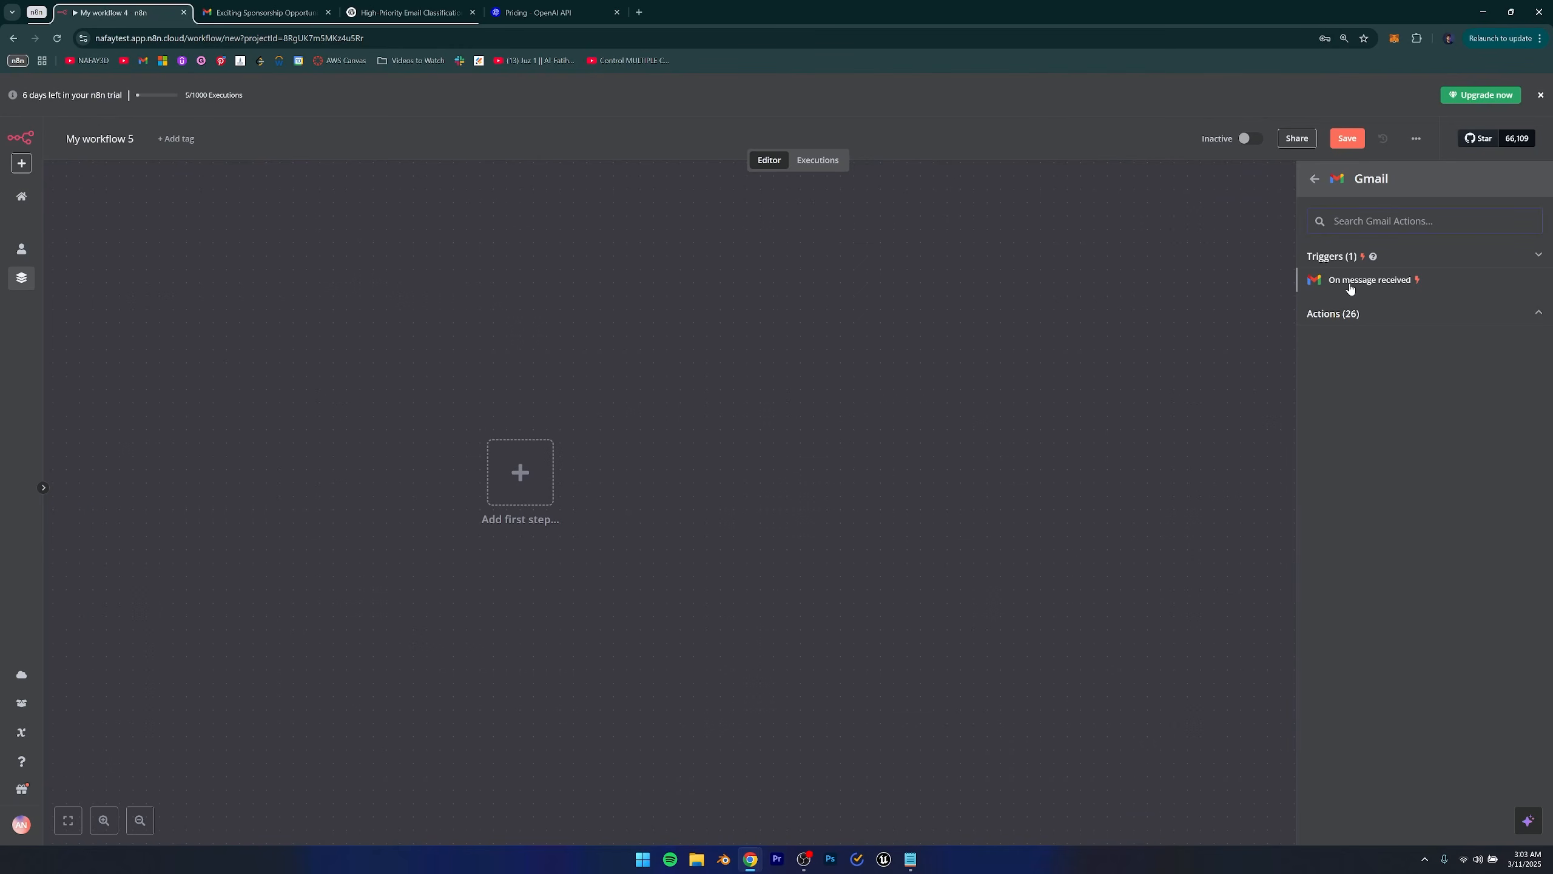
left_click(1351, 282)
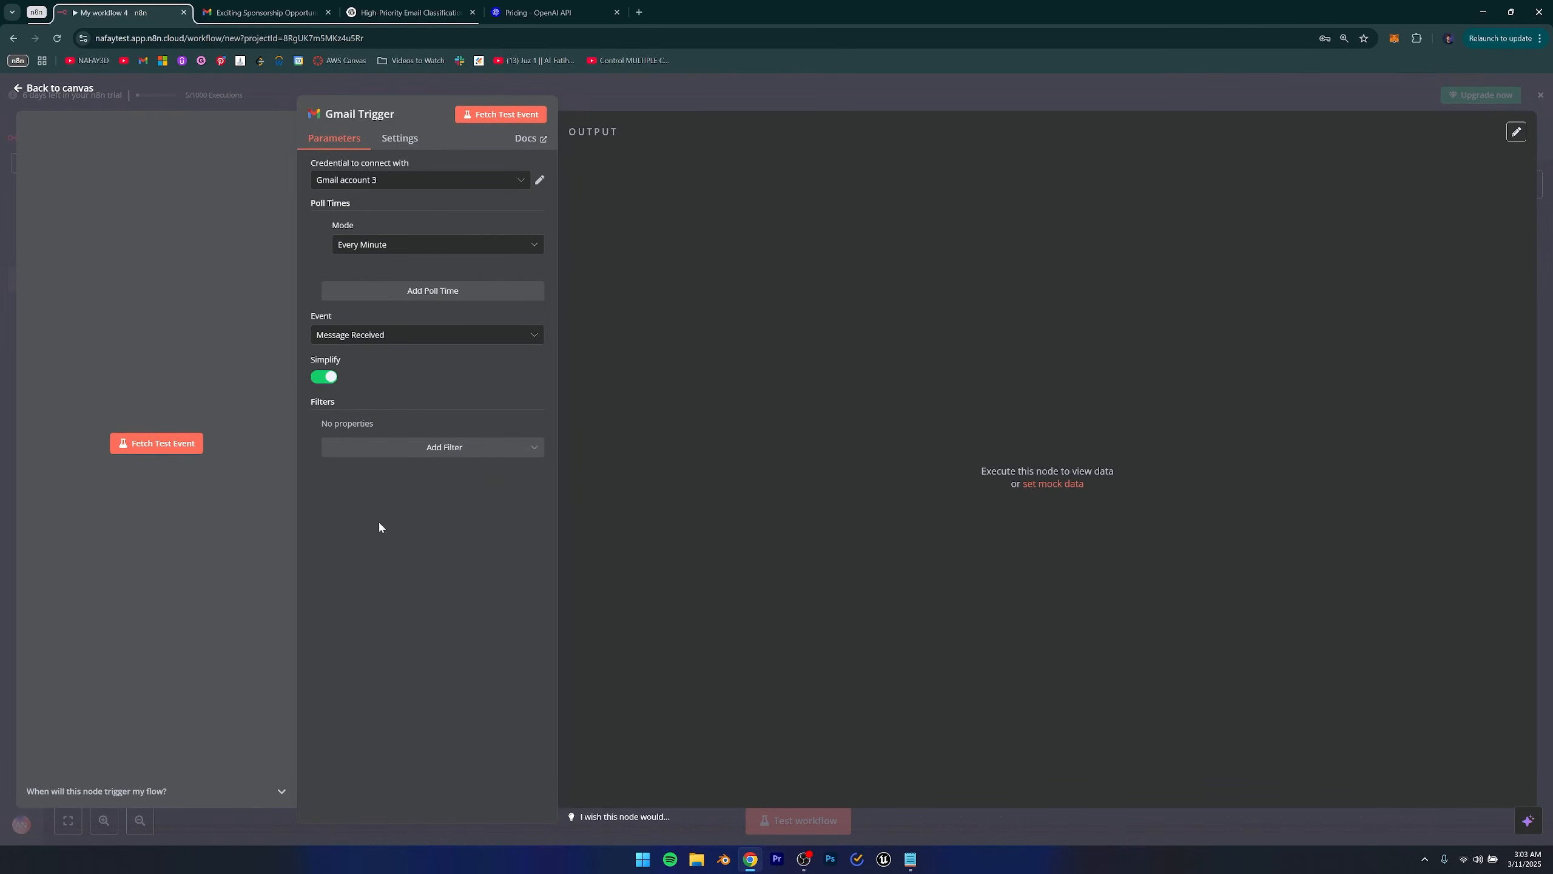
Examine the connection options for a new Gmail credential and close them without connecting, leaving Gmail account 3 selected.
left_click(370, 180)
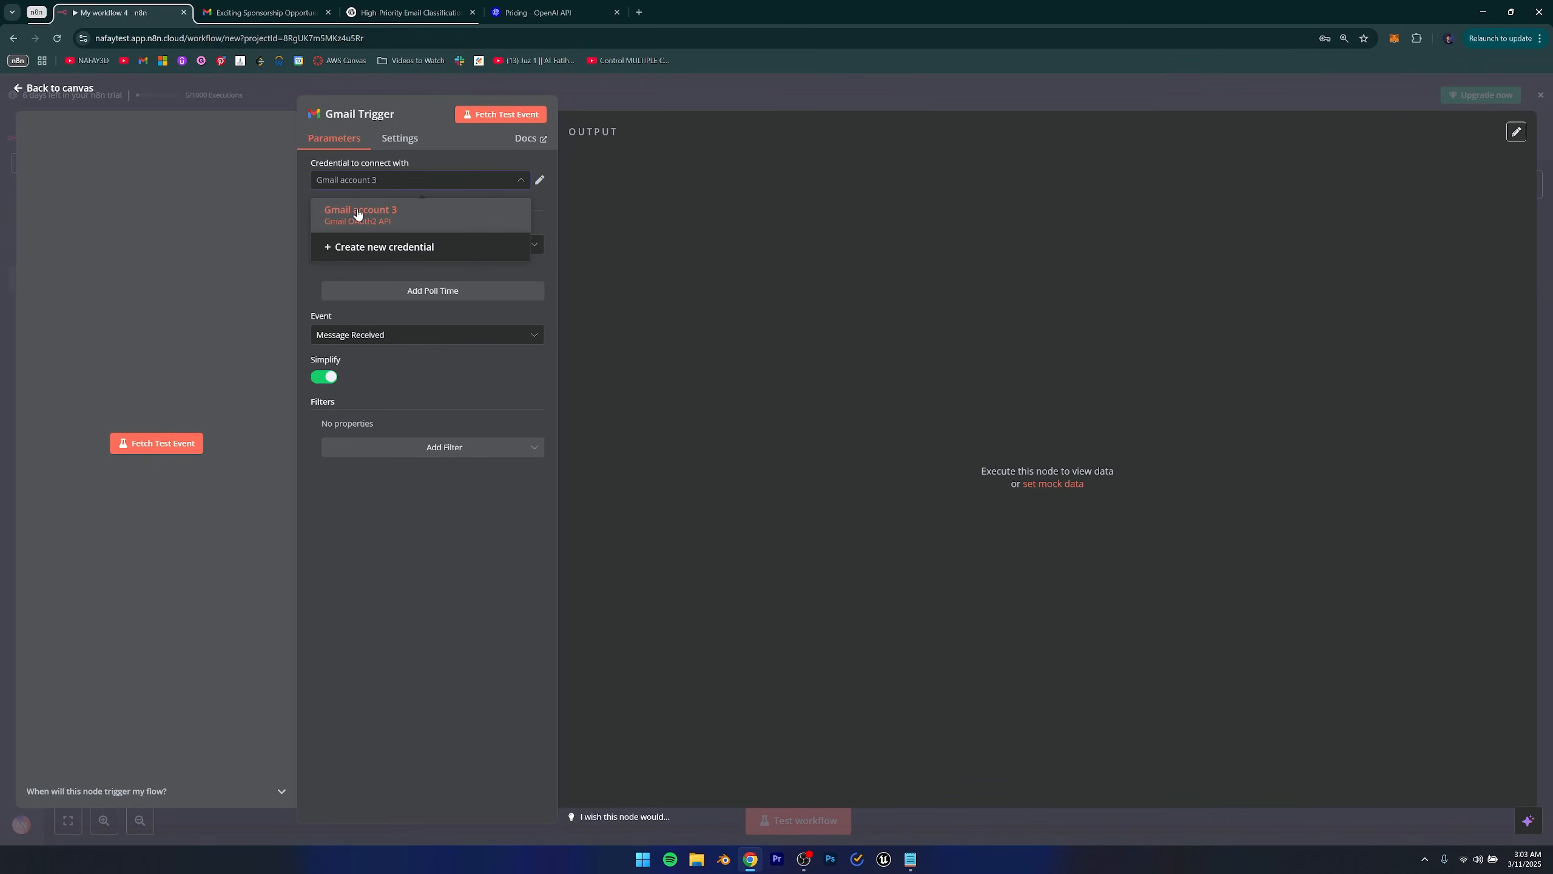
left_click(375, 253)
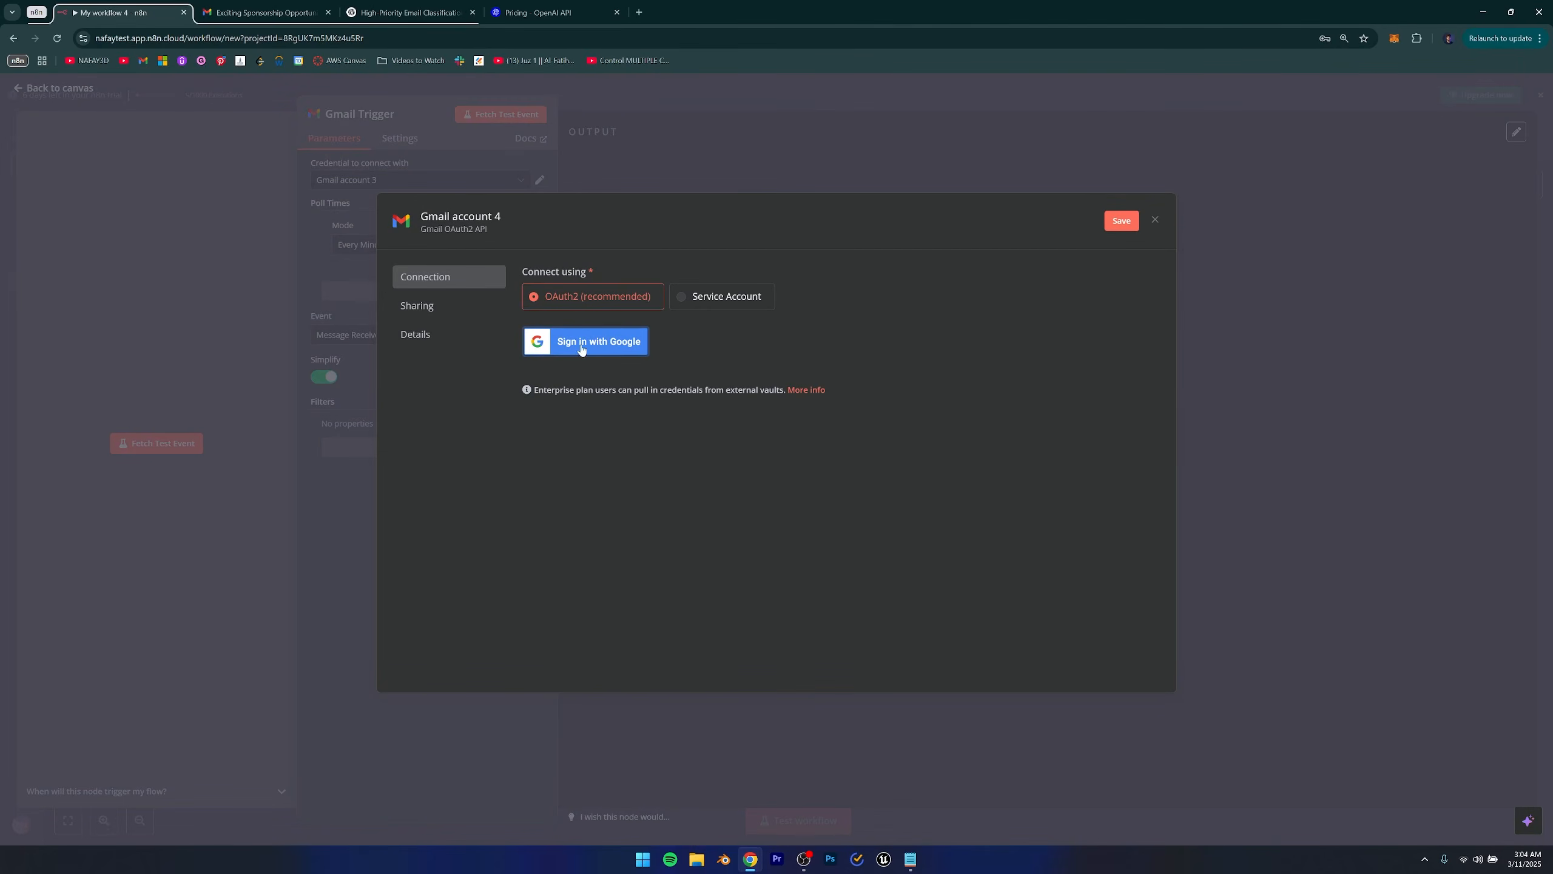
left_click(1156, 222)
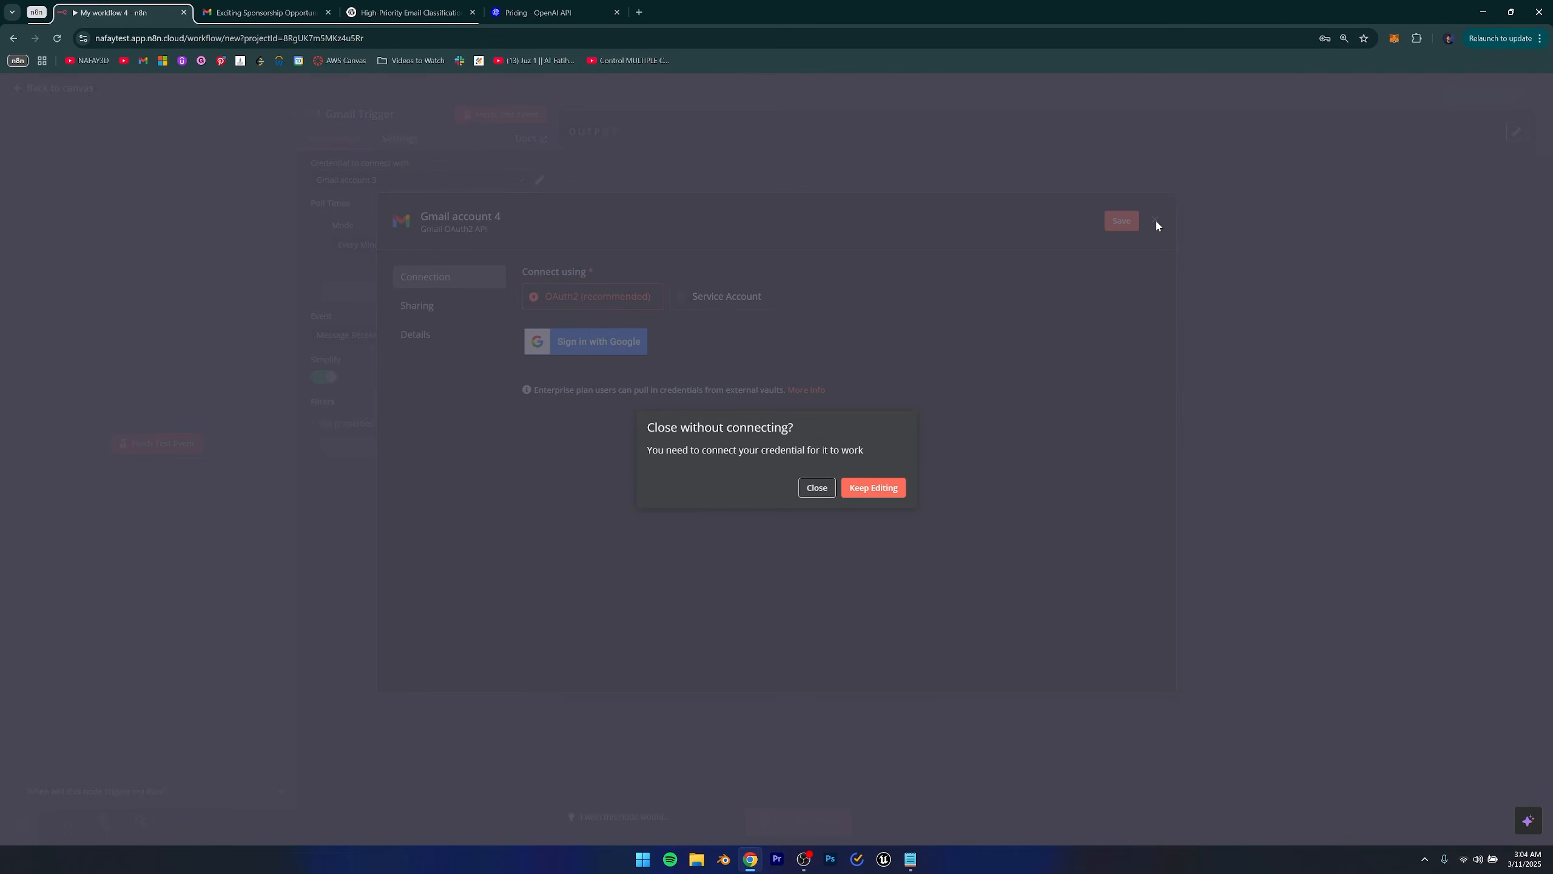
left_click(817, 488)
left_click(346, 181)
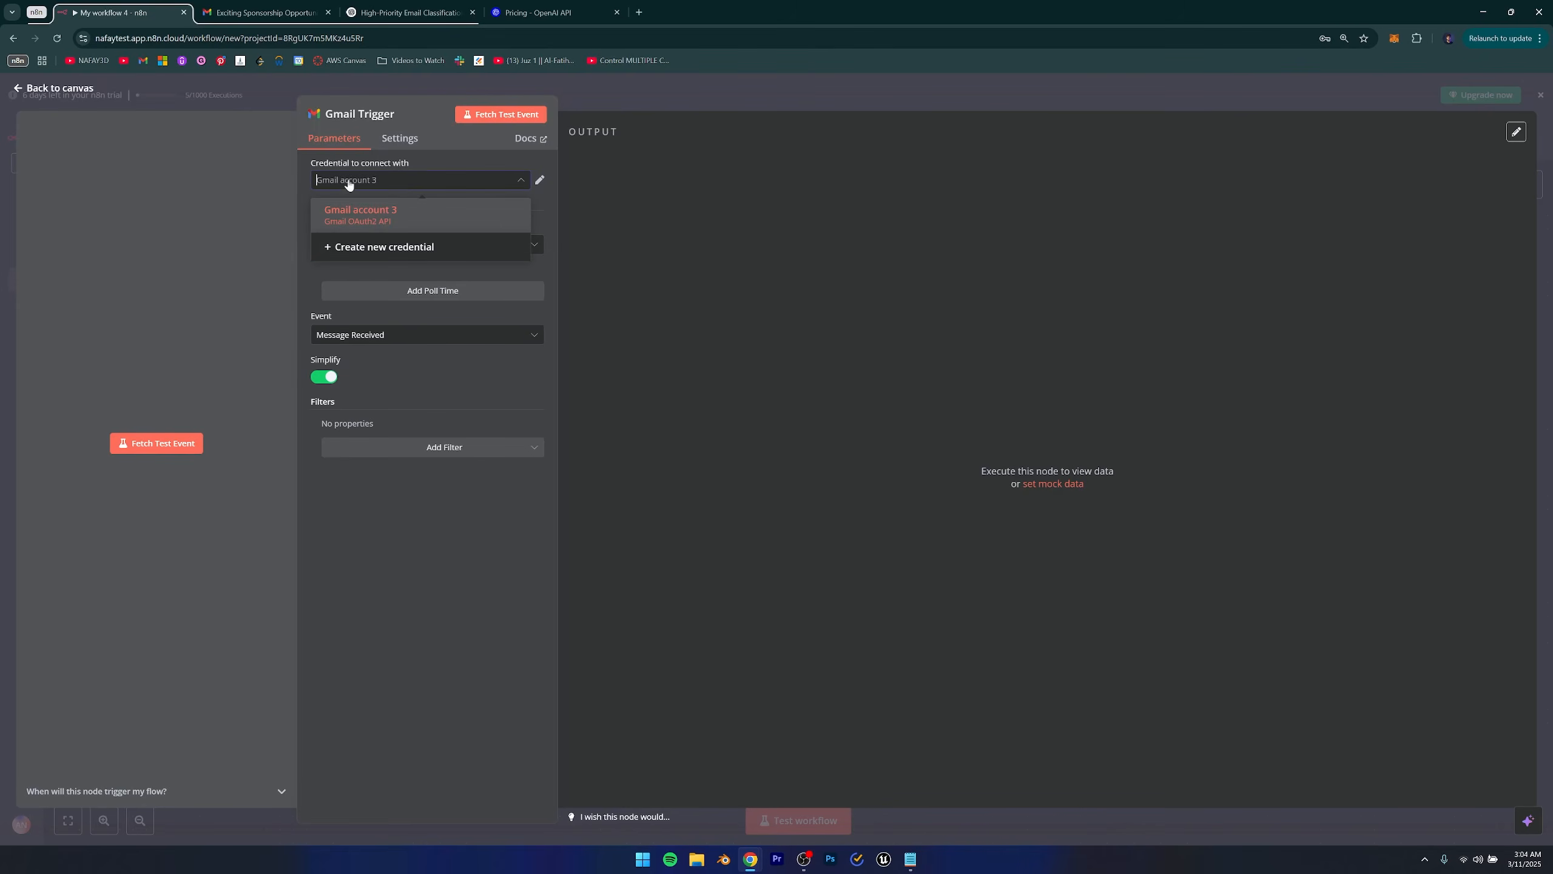
left_click(470, 514)
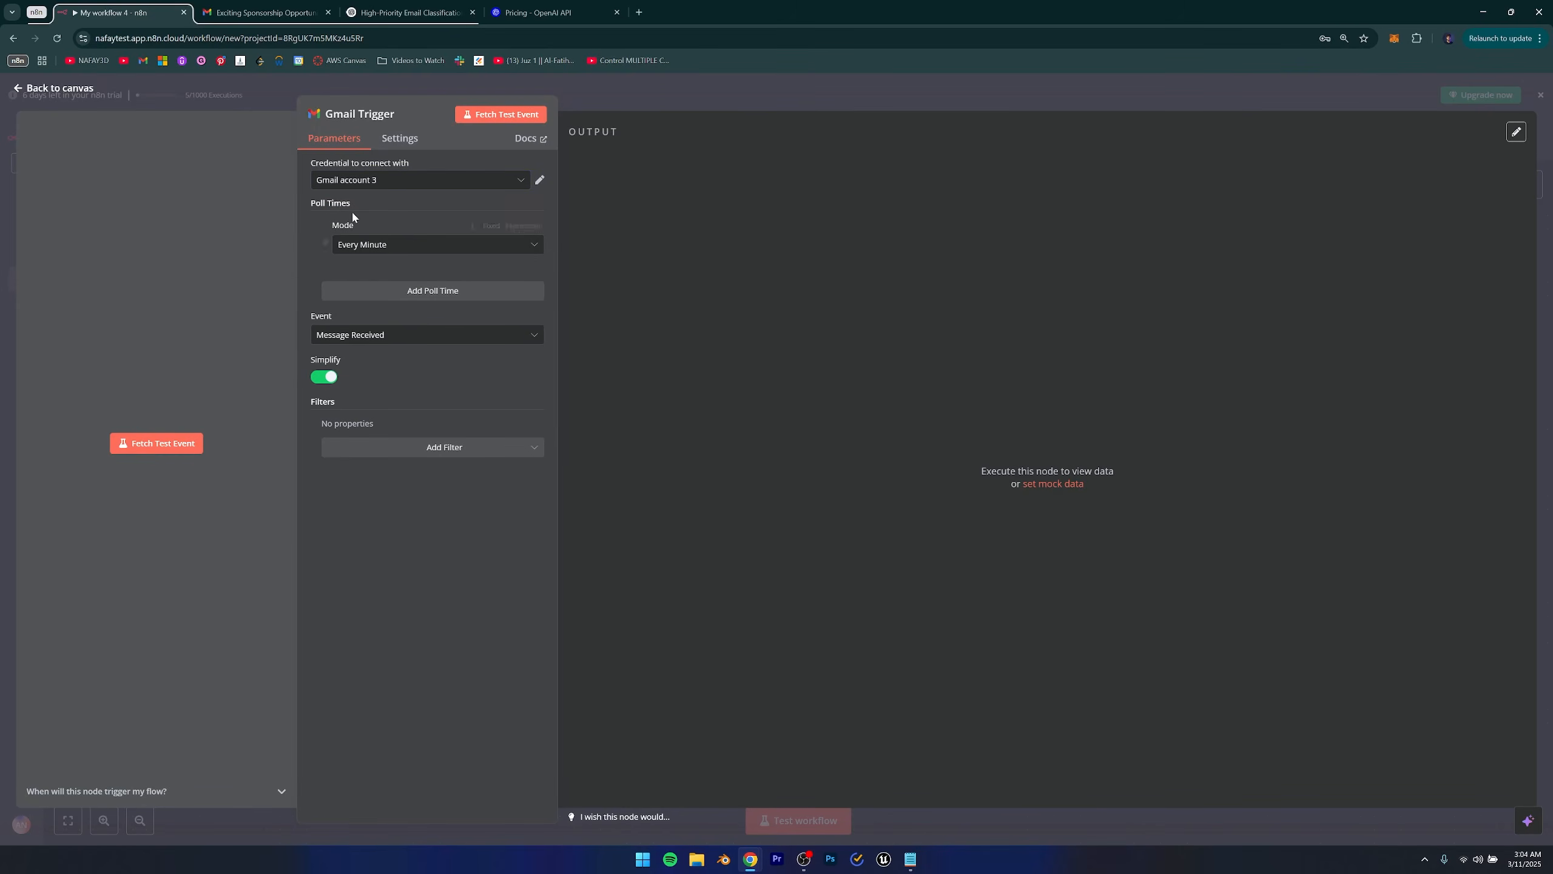
Set the Gmail trigger to poll Every Hour on Message Received and turn off Simplify.
left_click(389, 248)
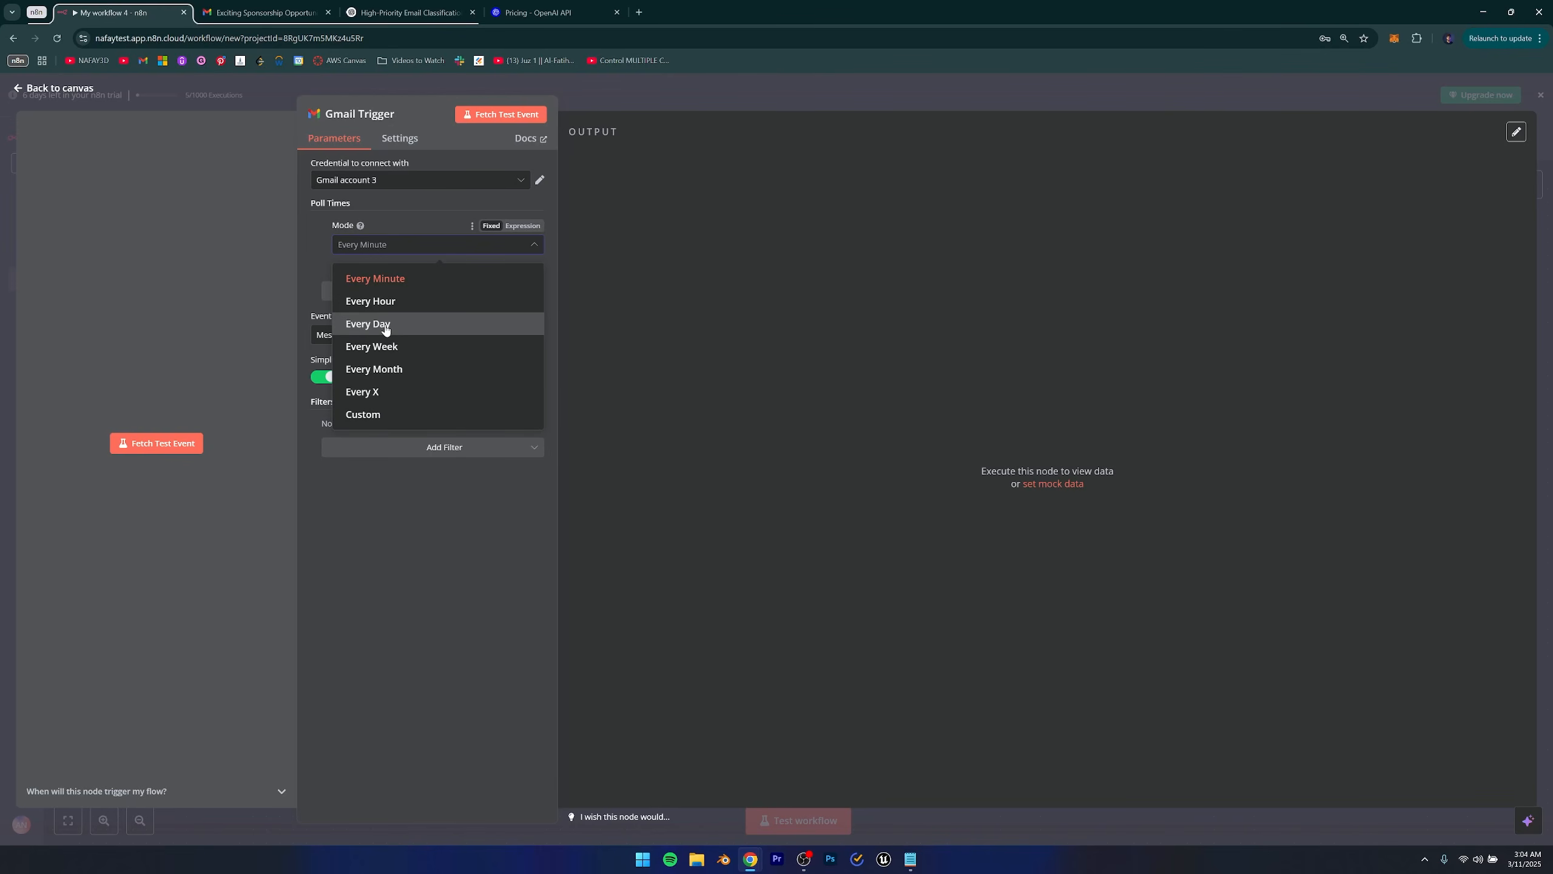
left_click(388, 300)
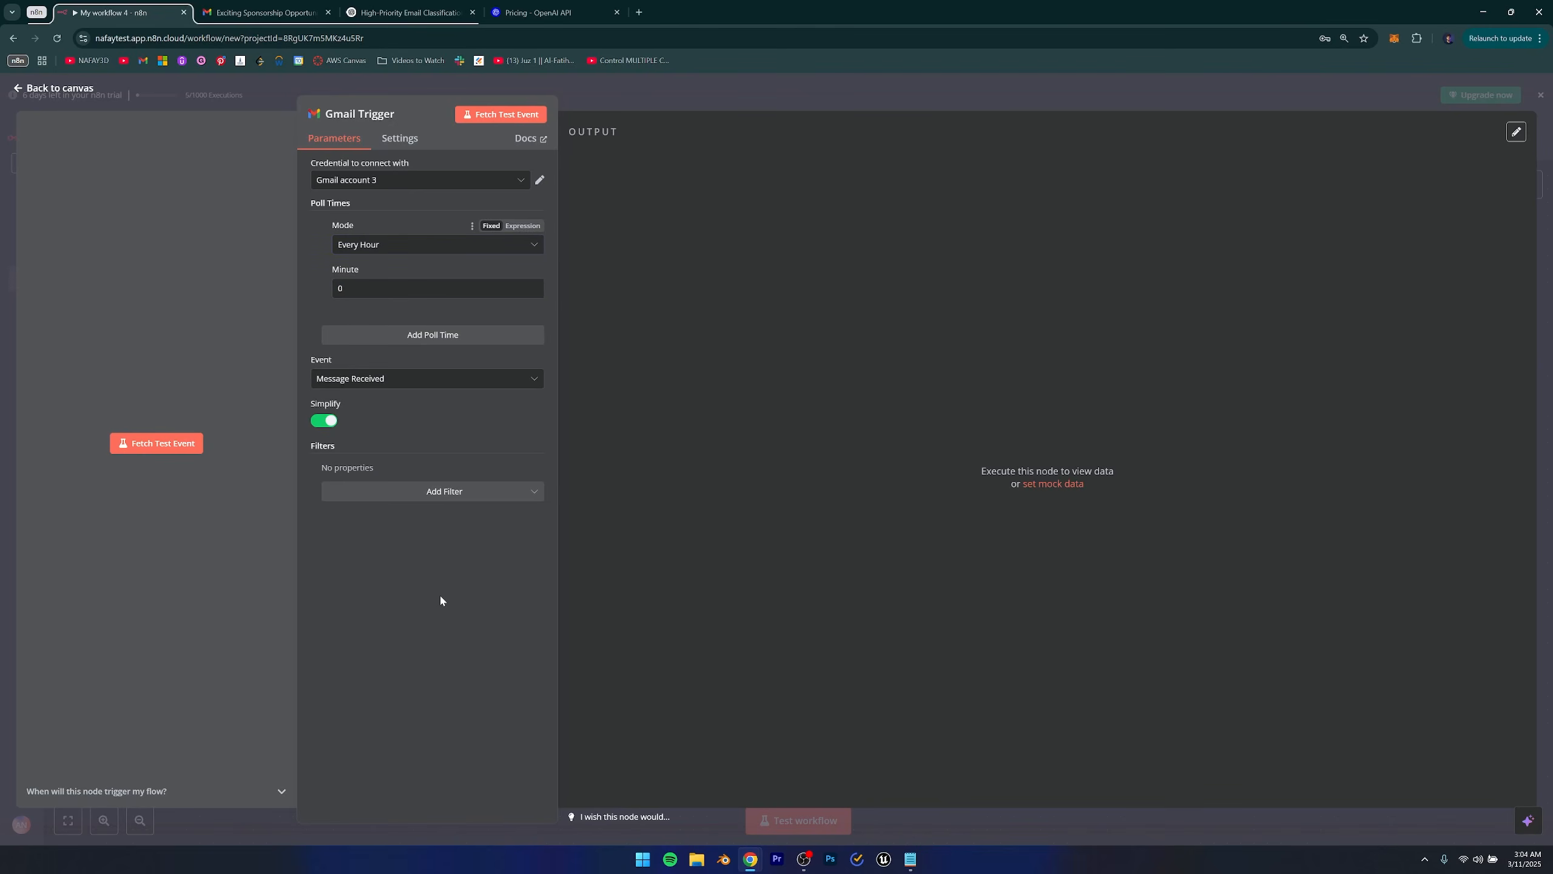
left_click(357, 380)
left_click(354, 383)
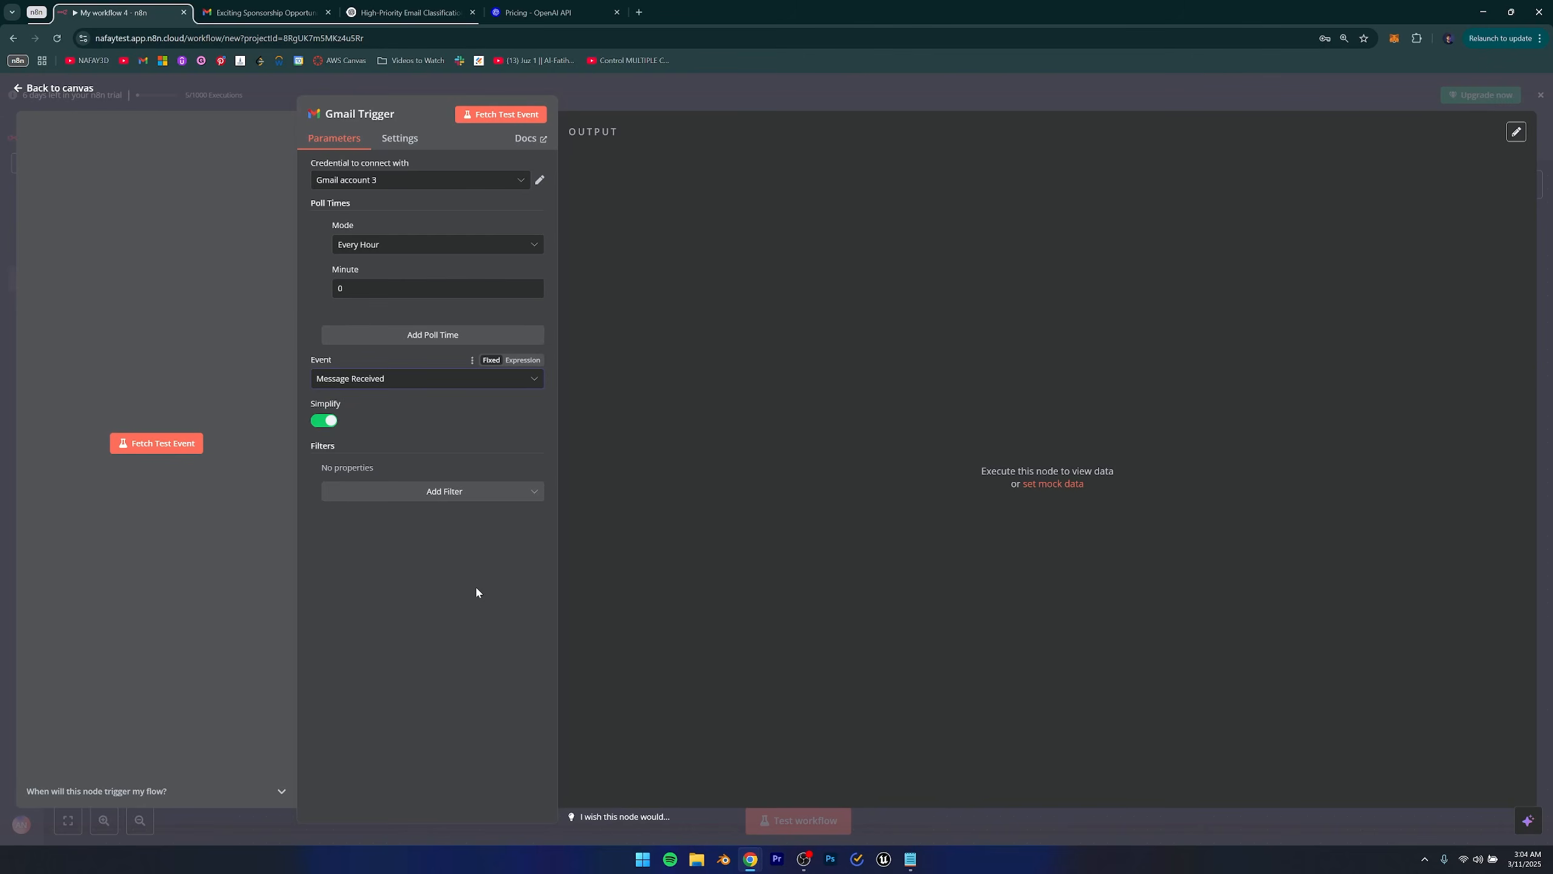
left_click(323, 422)
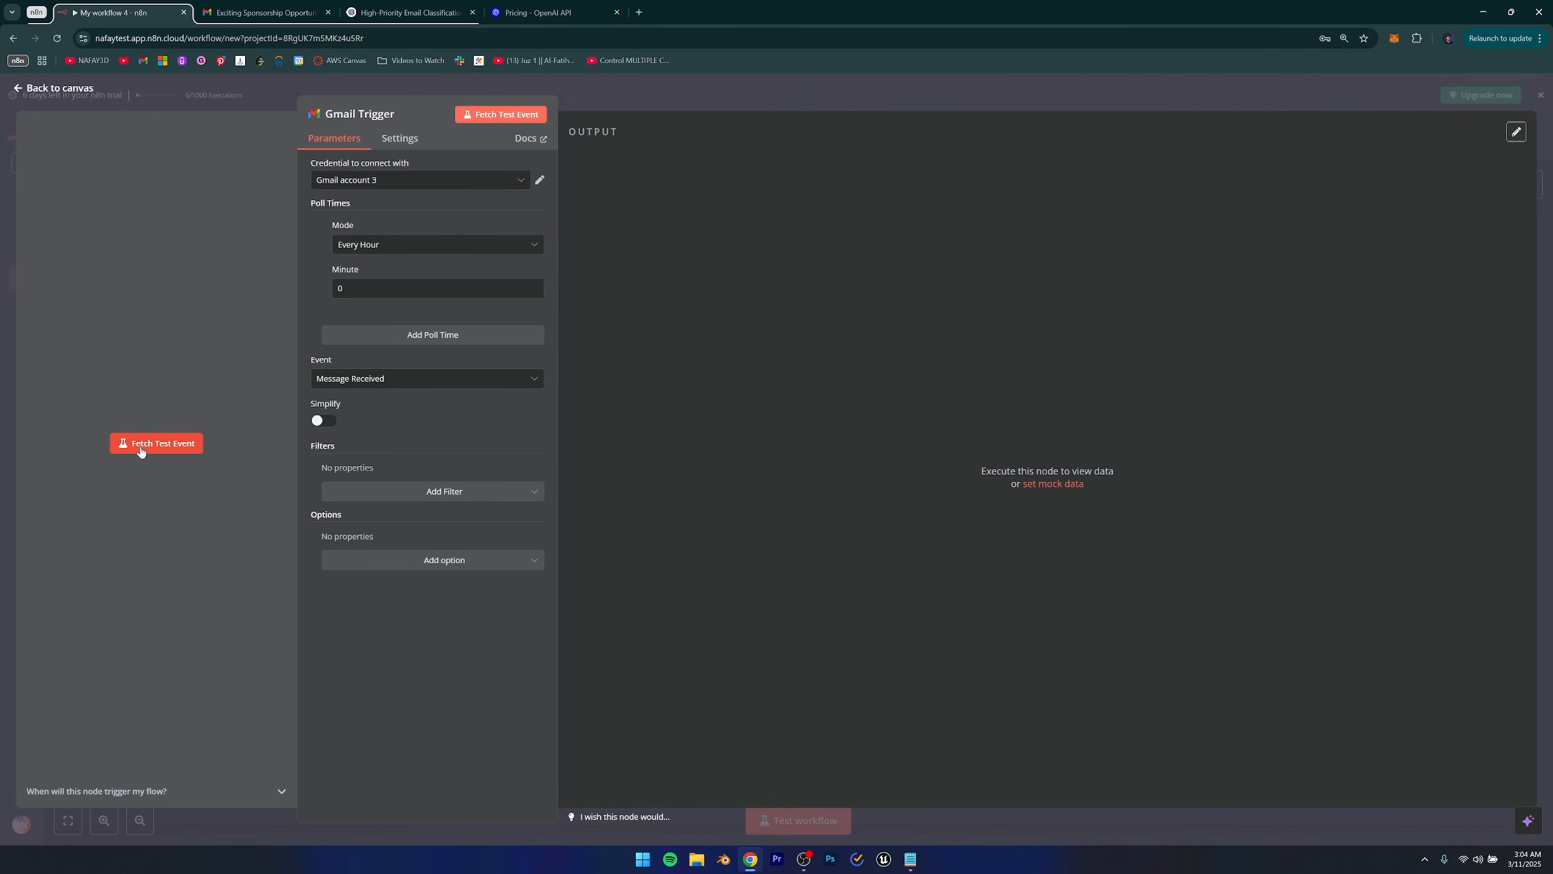
Try to fetch a test event for the Gmail trigger and read the resulting notice.
left_click(140, 450)
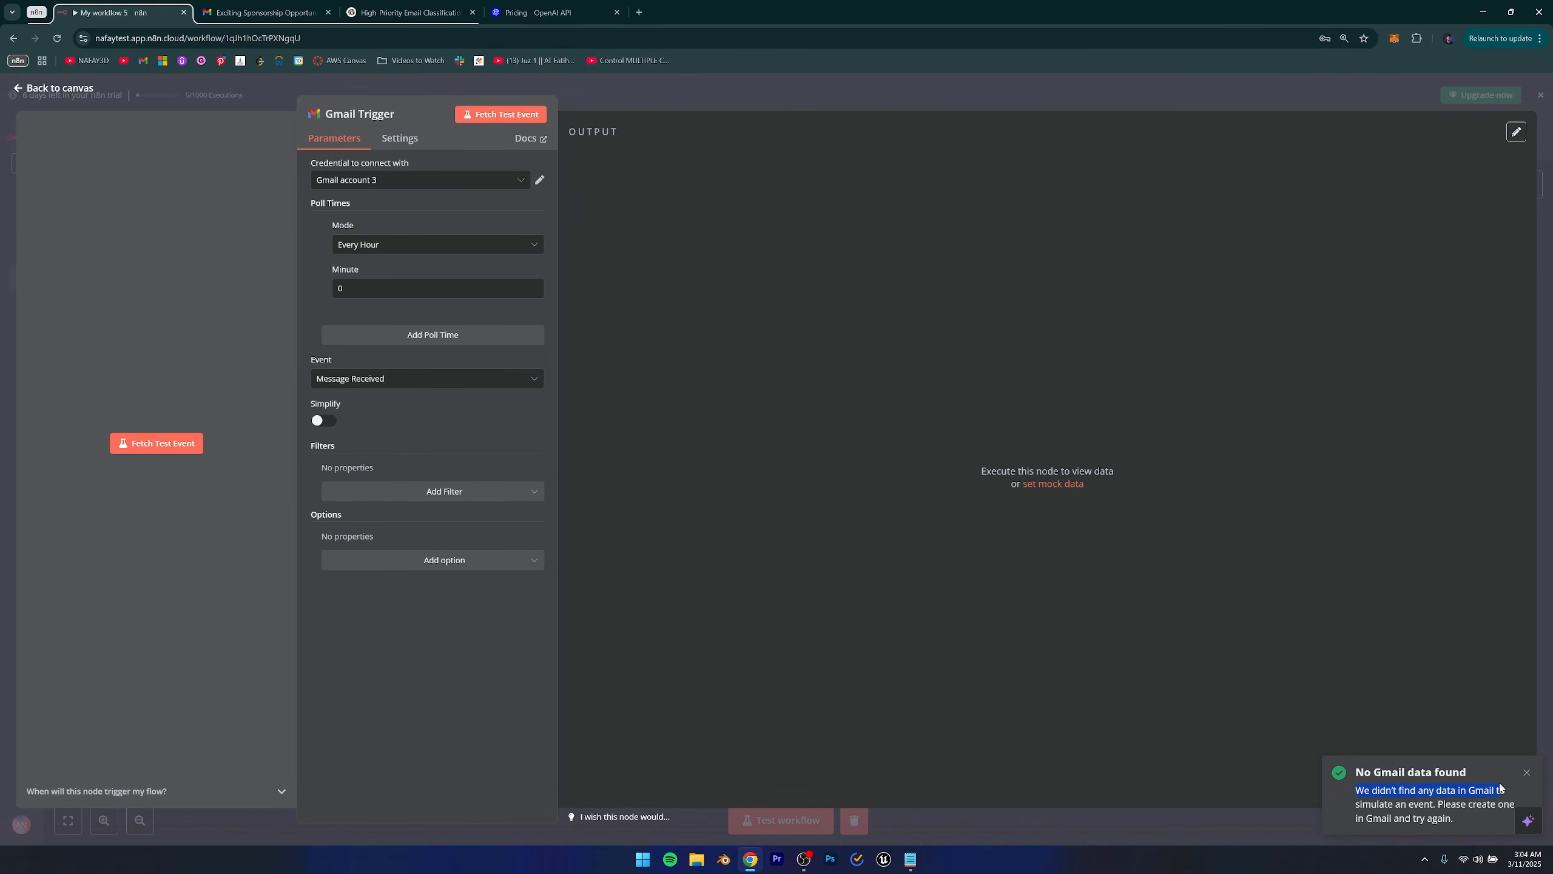
left_click_drag(1502, 788, 1467, 802)
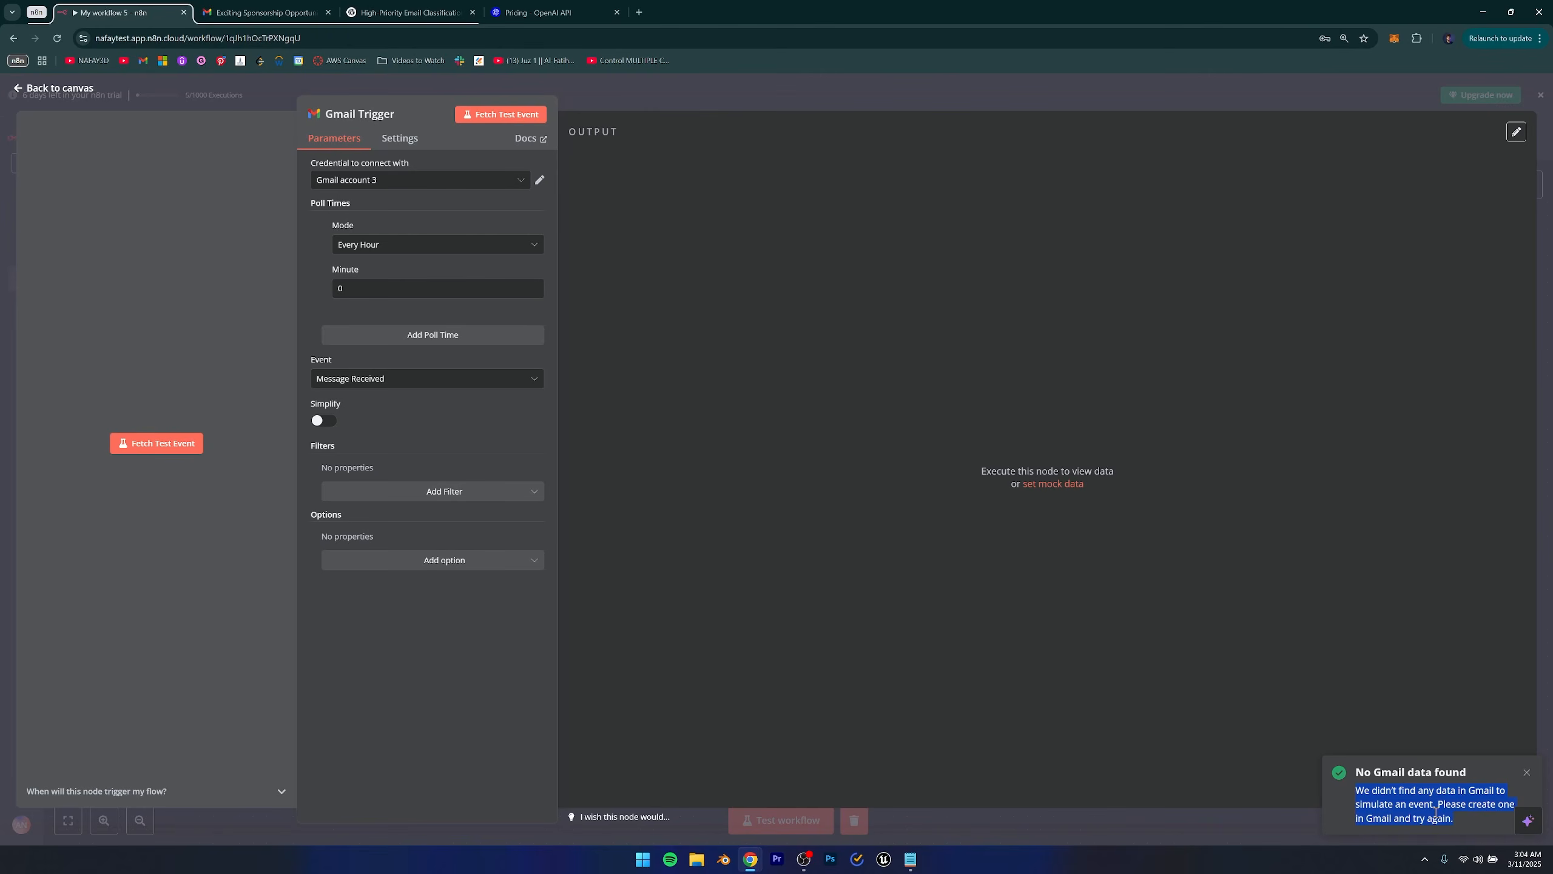
left_click(844, 500)
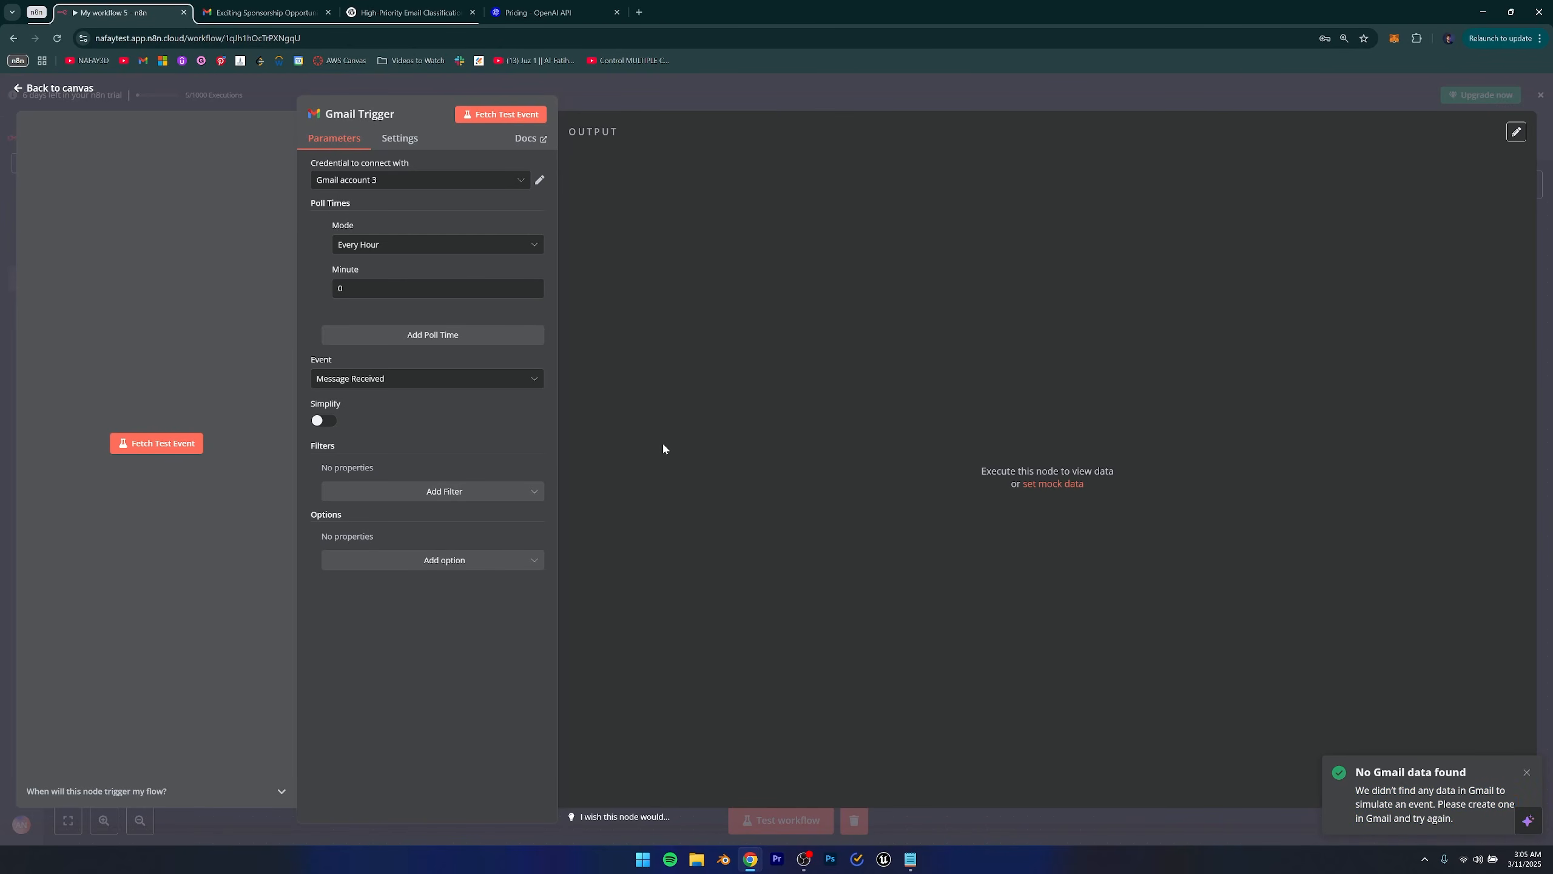
Highlight the sponsorship email's text in Gmail, check the inbox for a new unread copy, and return to the Gmail trigger.
key("ctrl+Tab")
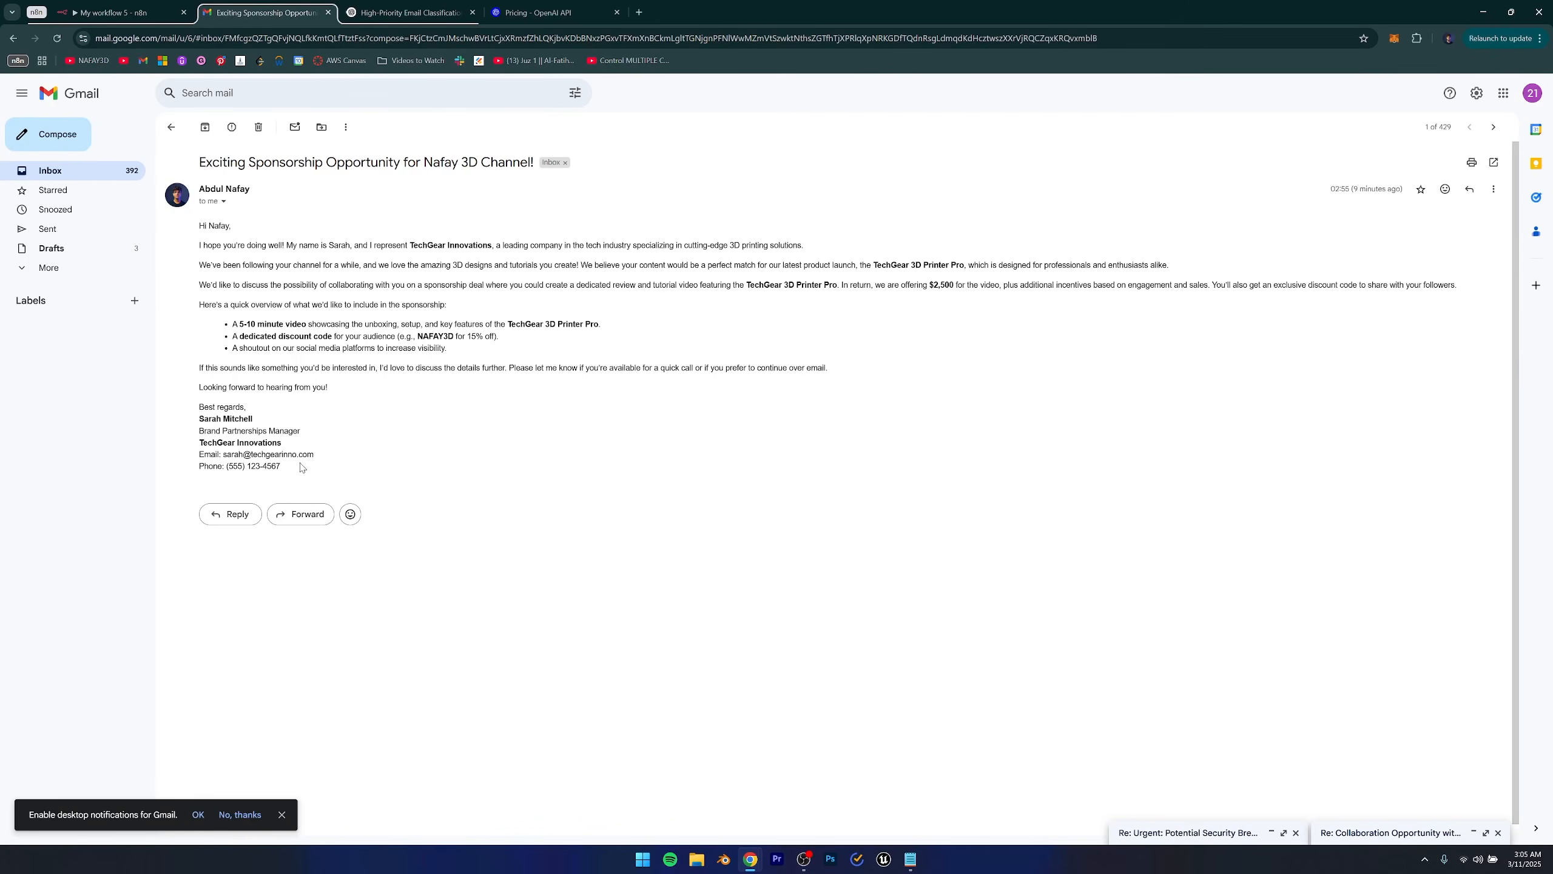
mouse_move(301, 467)
left_mouse_down()
mouse_move(236, 385)
mouse_move(183, 193)
mouse_move(190, 225)
left_mouse_up()
left_click(385, 422)
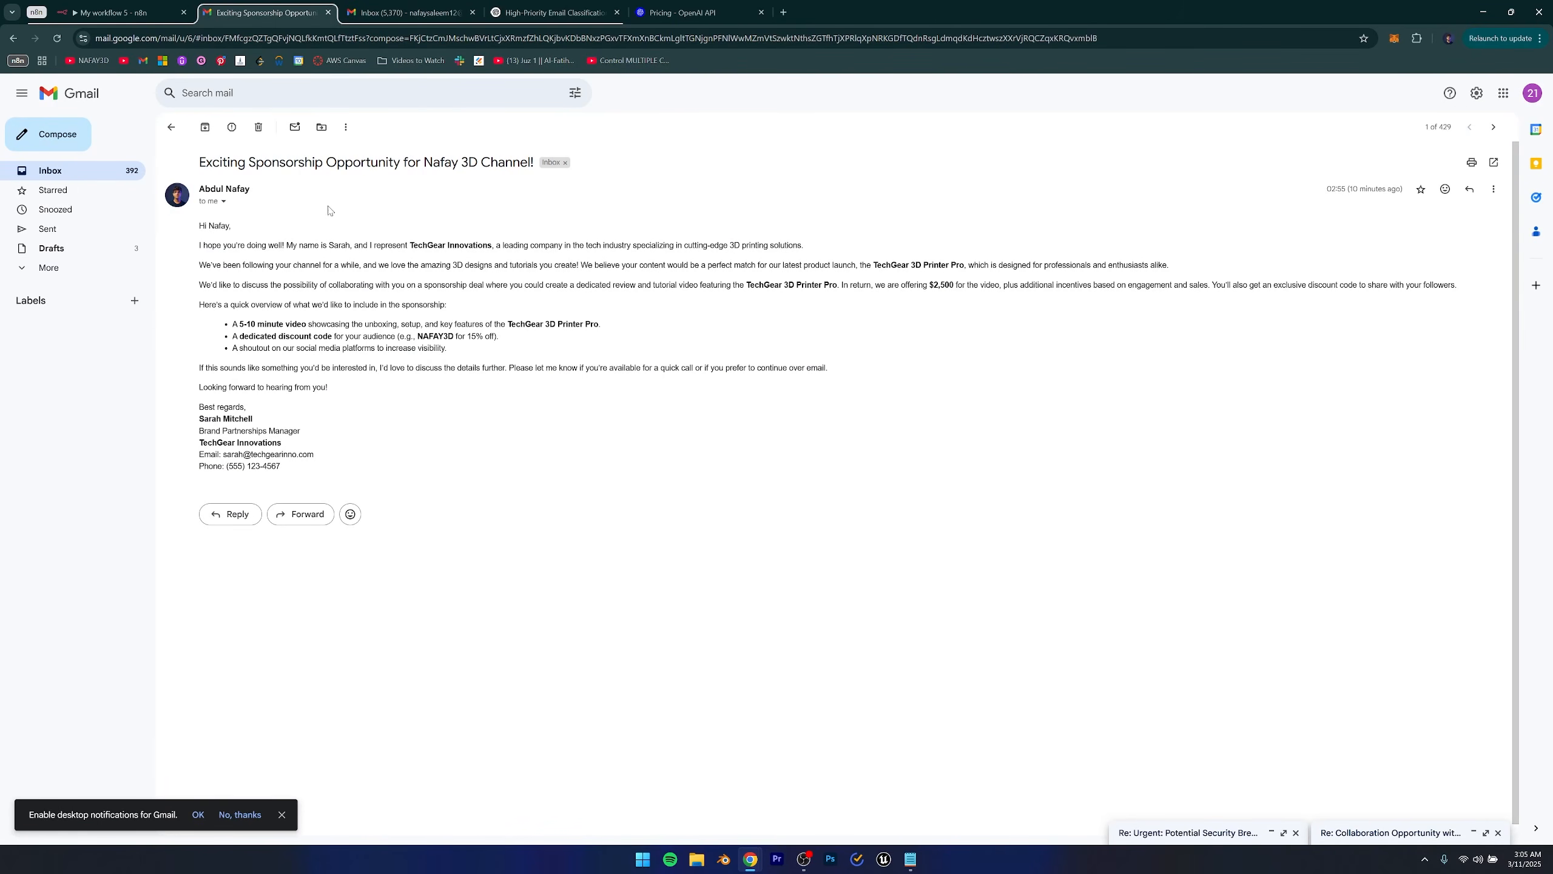
left_click(74, 172)
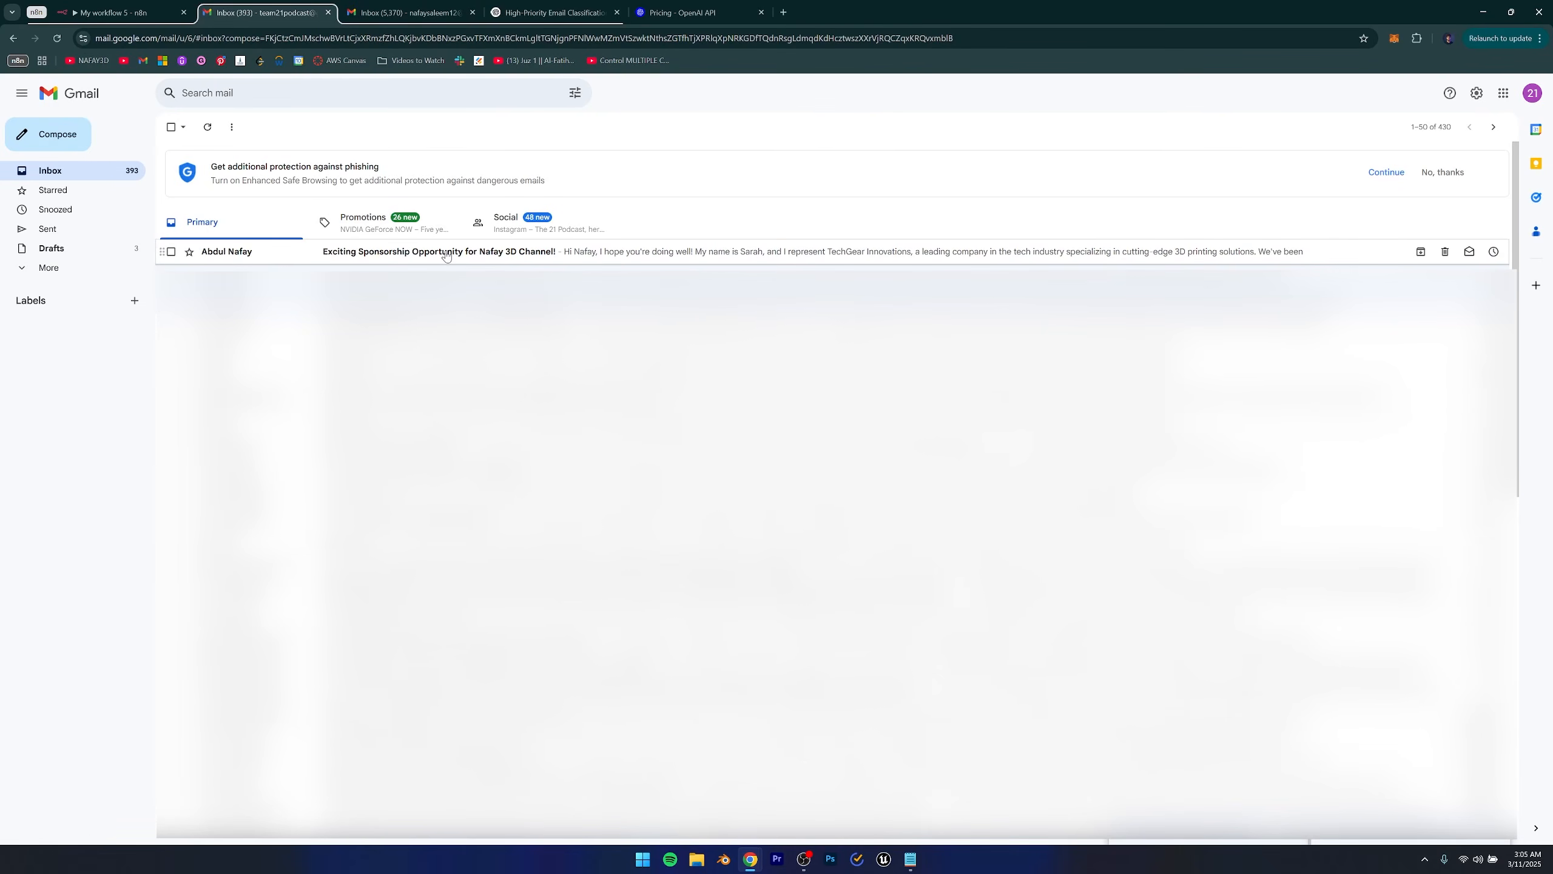
key("ctrl+shift+Tab")
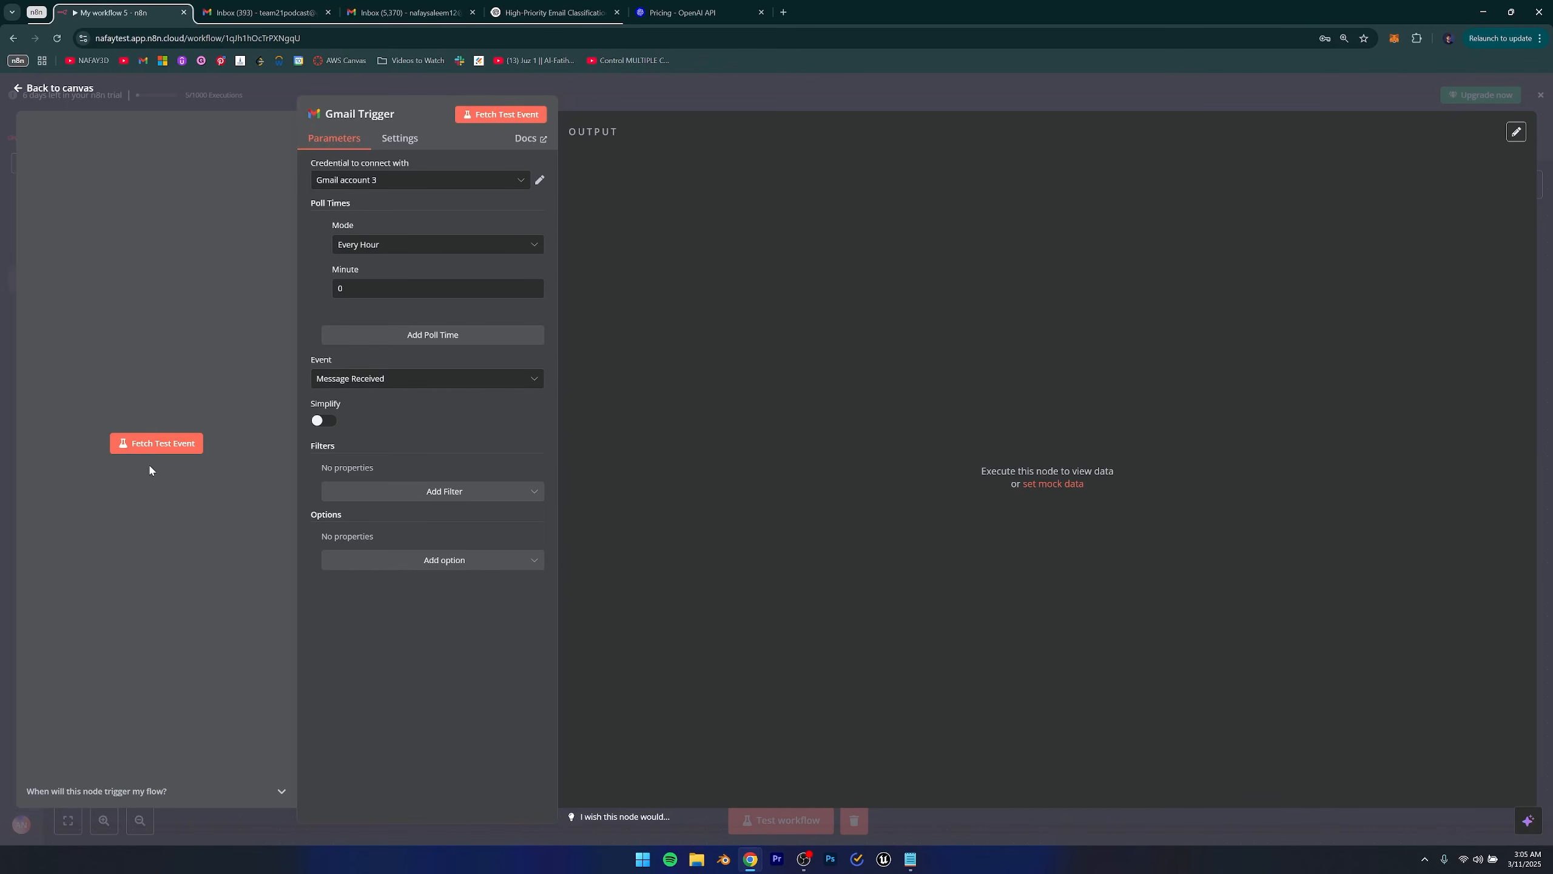
Fetch a test event for the Gmail trigger and look across the columns of its output table.
left_click(151, 446)
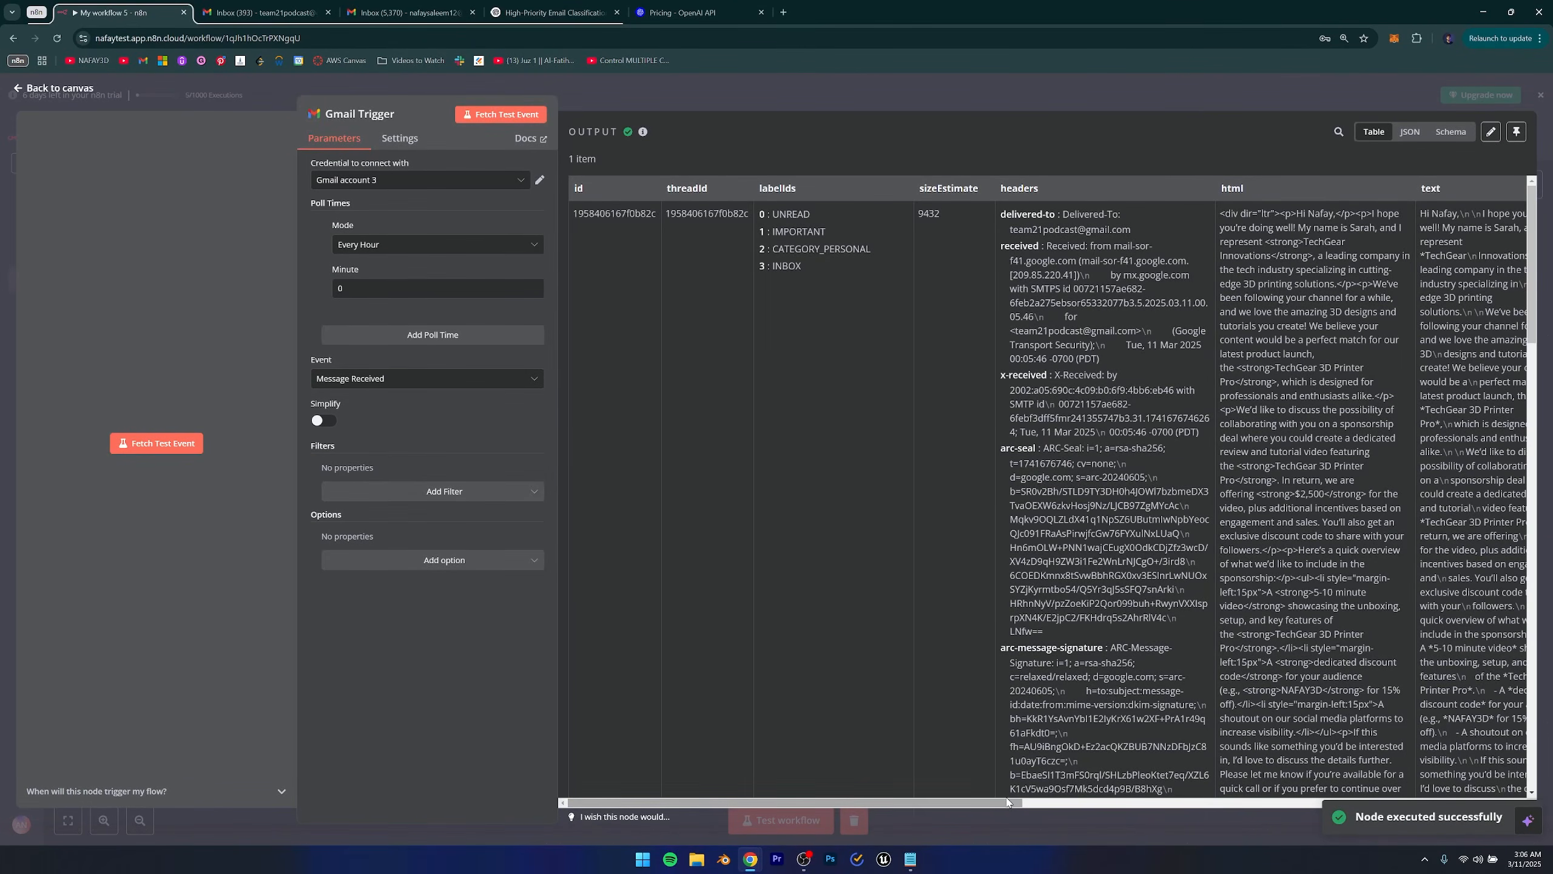
left_click_drag(1018, 803, 1521, 797)
left_click_drag(1141, 805, 985, 805)
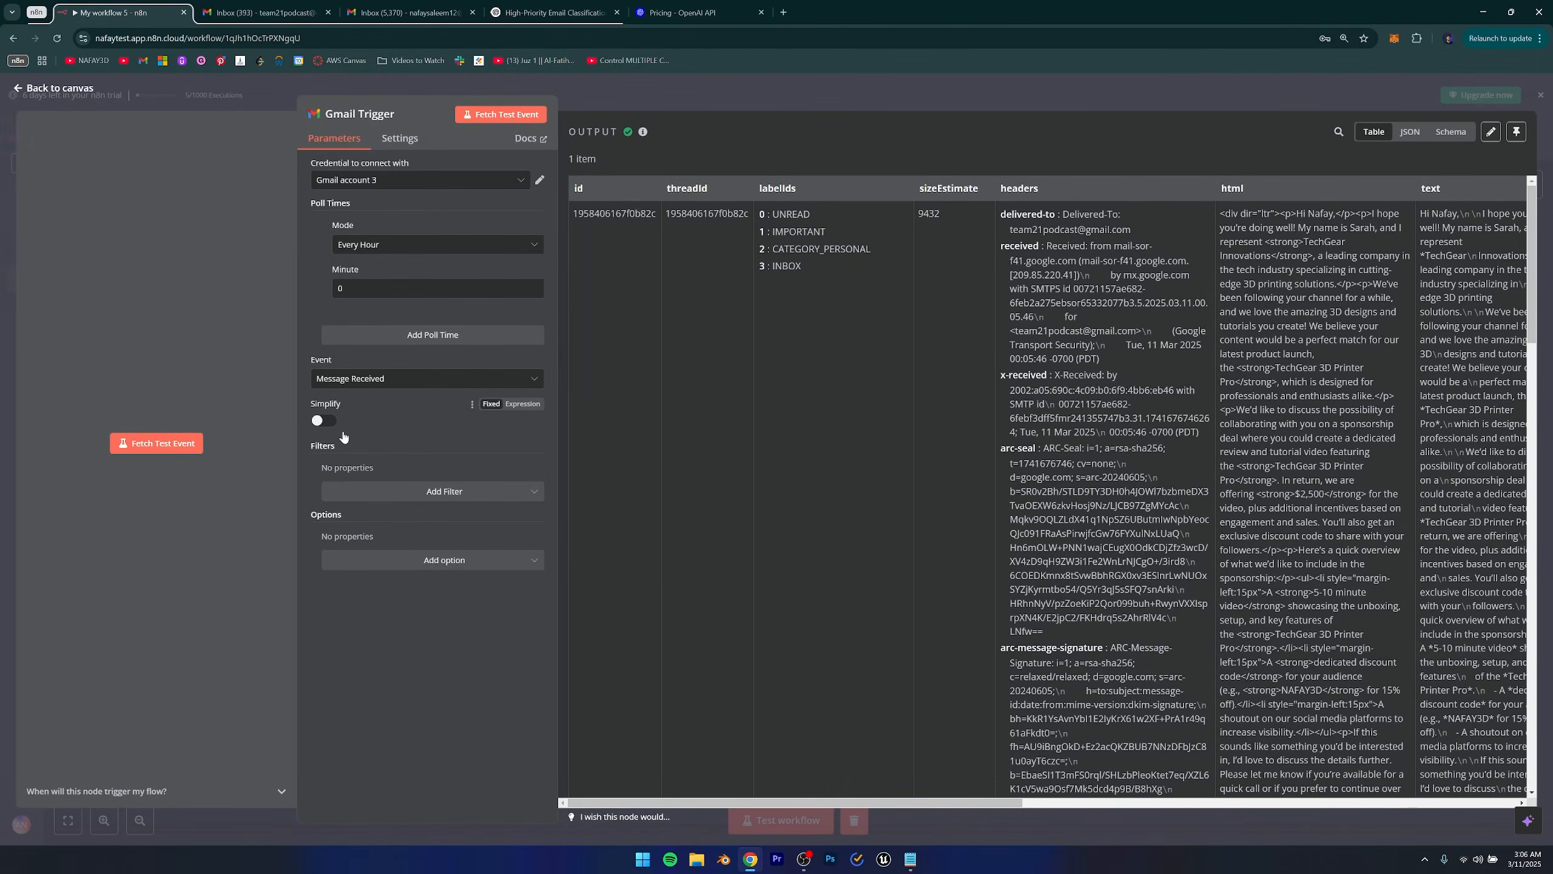
Read the full email body in the text column of the Gmail trigger's output.
left_click_drag(844, 804, 1115, 801)
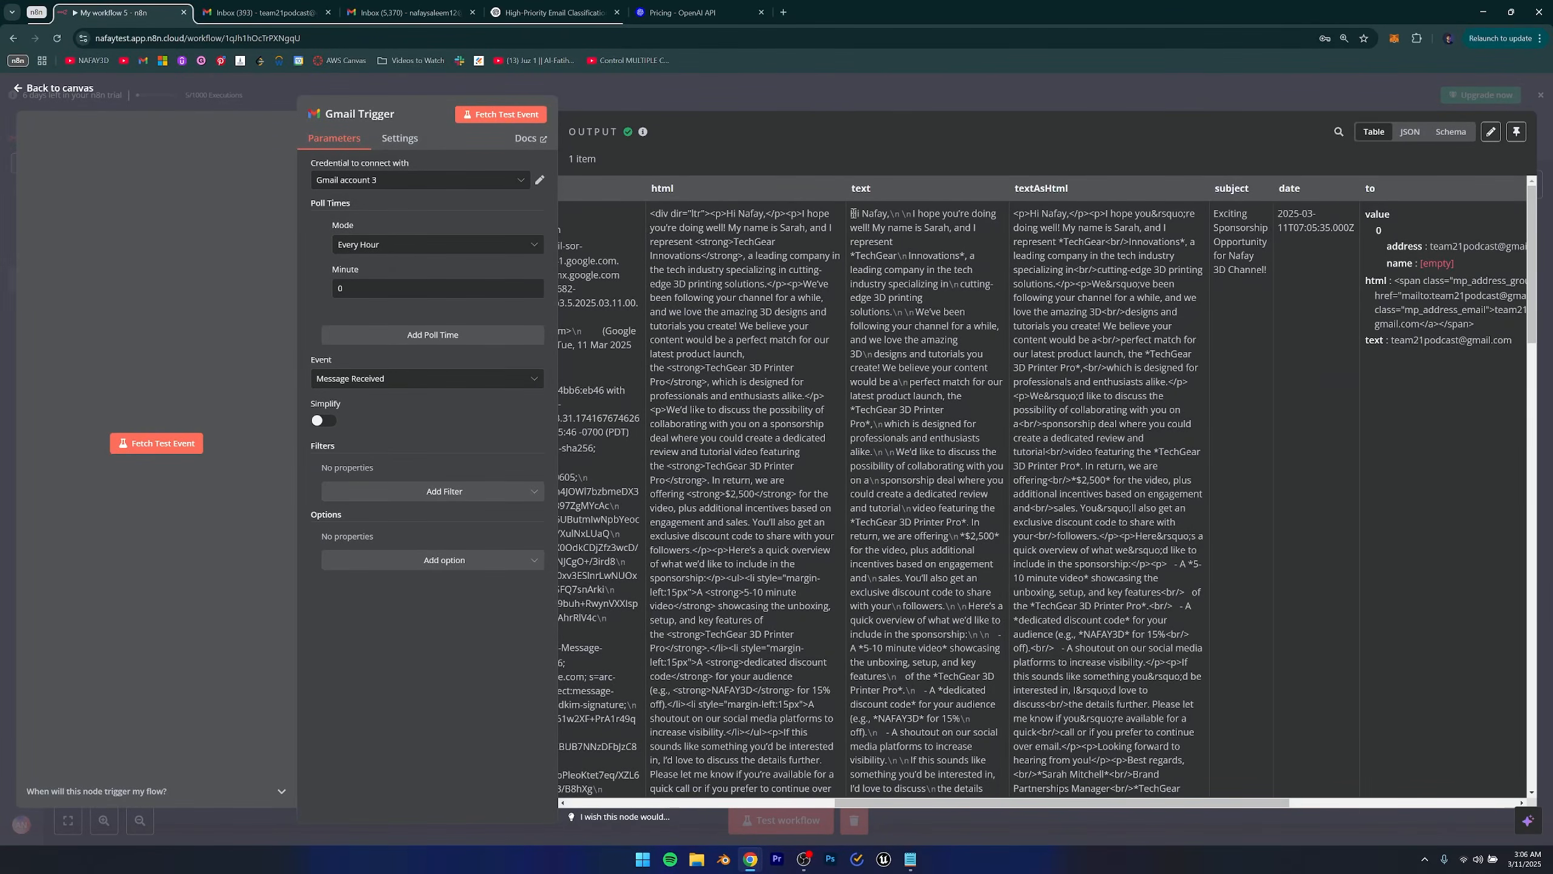
left_click_drag(853, 213, 939, 463)
scroll(939, 463, "down", 1)
scroll(939, 463, "down", 4)
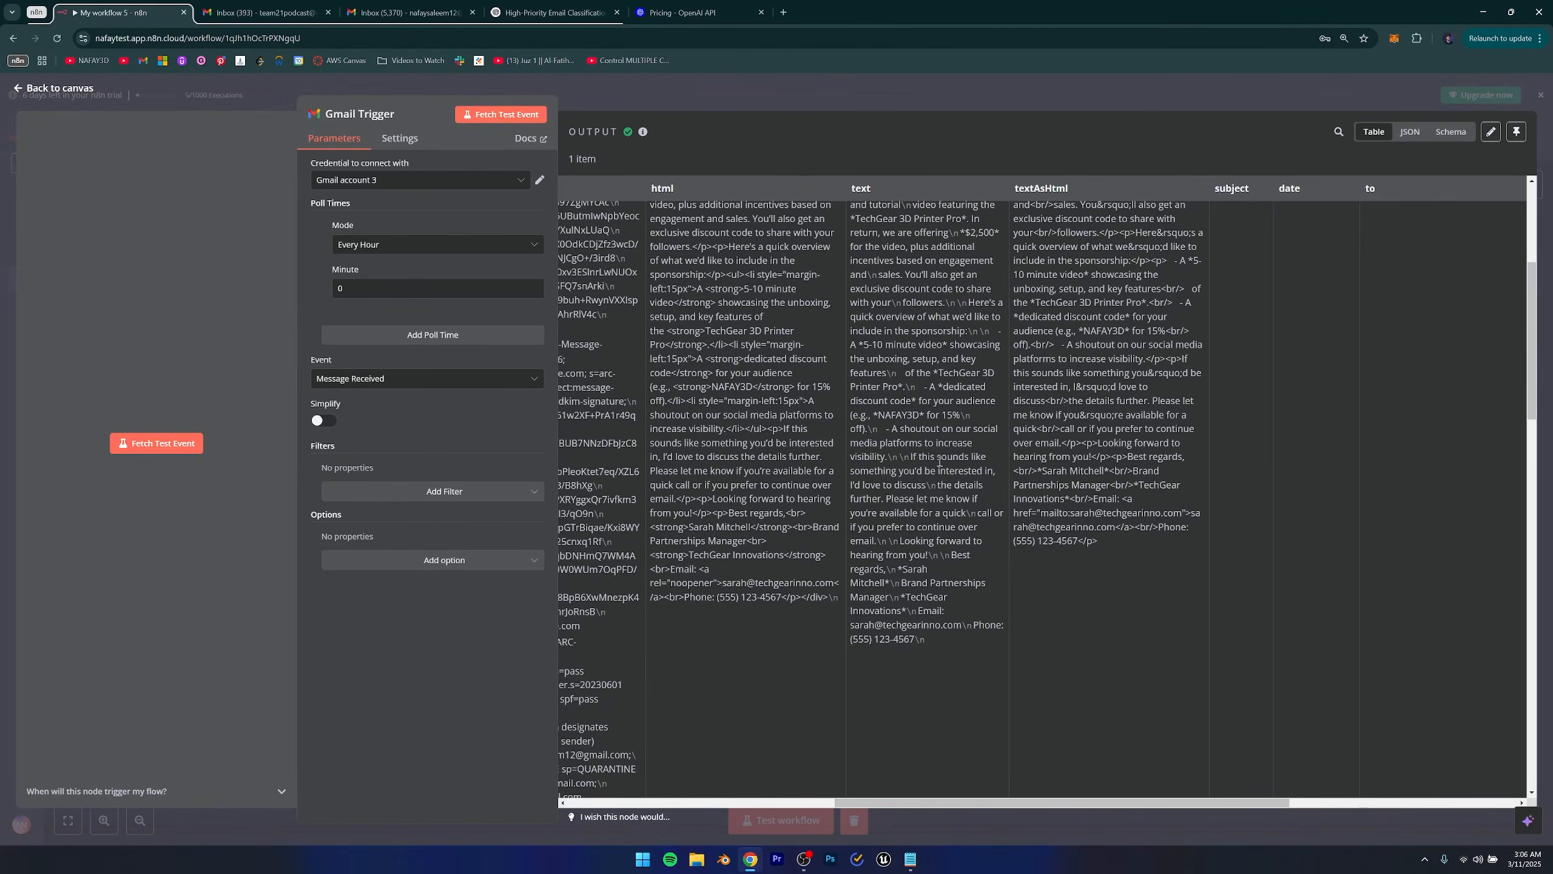
scroll(939, 463, "up", 5)
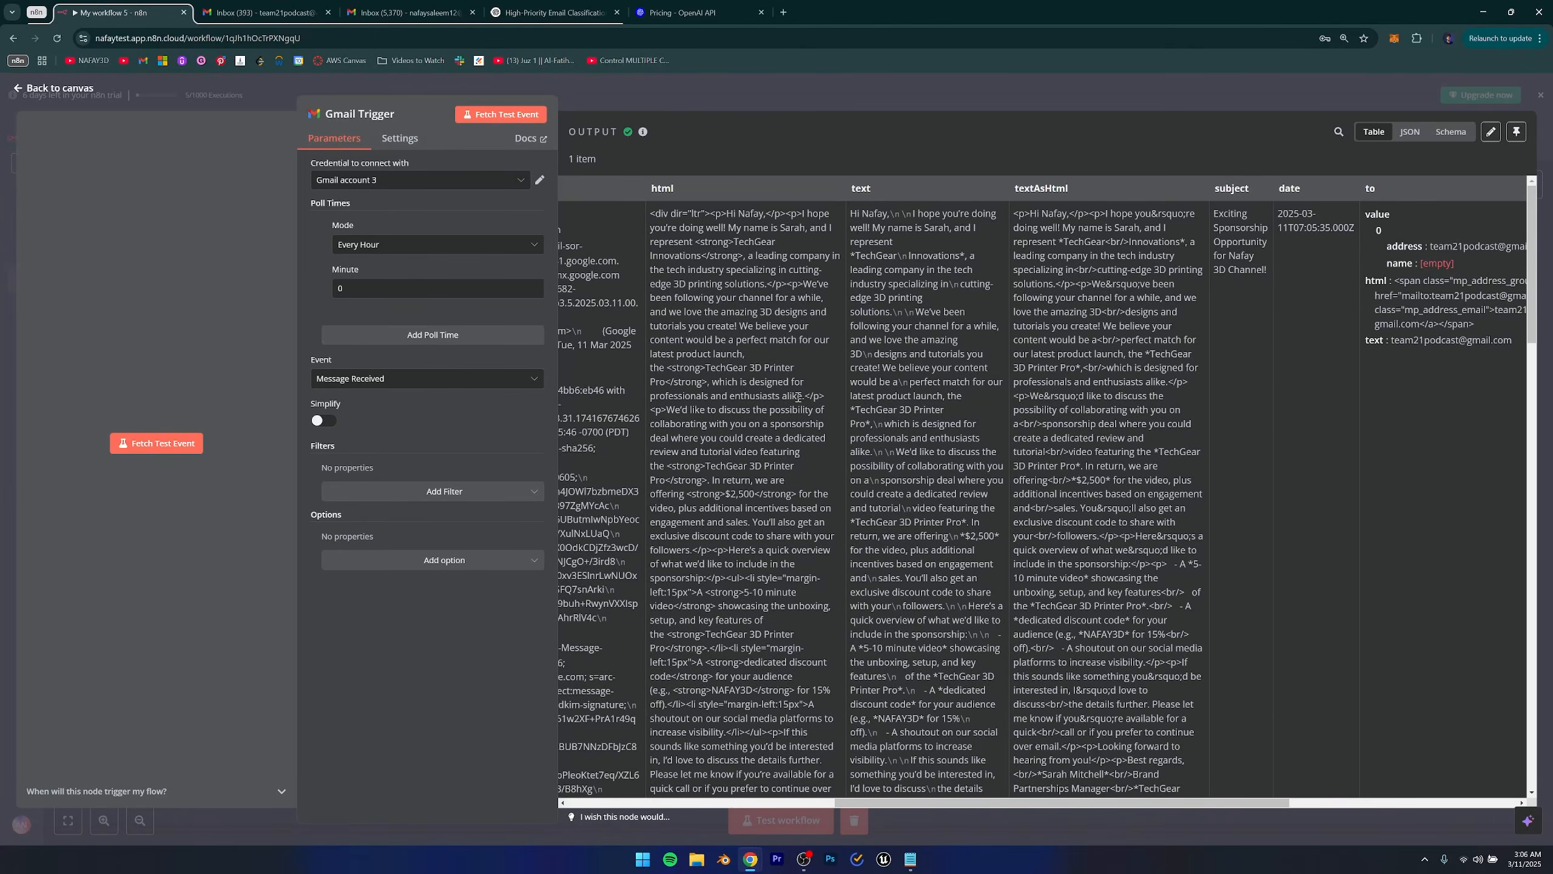
Turn on Simplify for the Gmail trigger, fetch a test event and look across the simplified output columns.
left_click(325, 424)
left_click(163, 447)
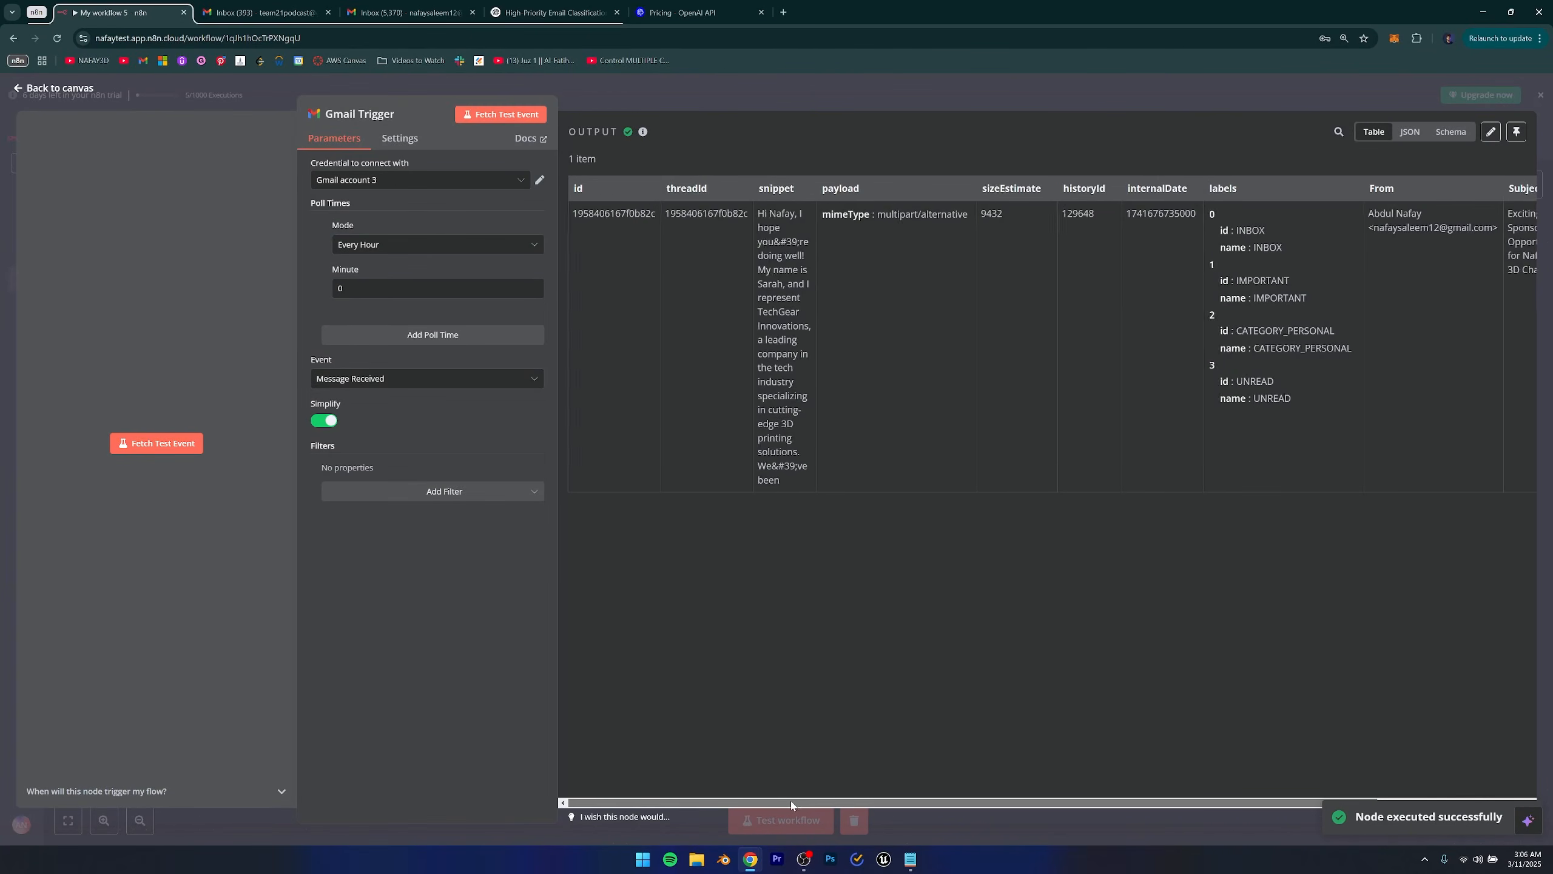
left_click_drag(850, 803, 1127, 807)
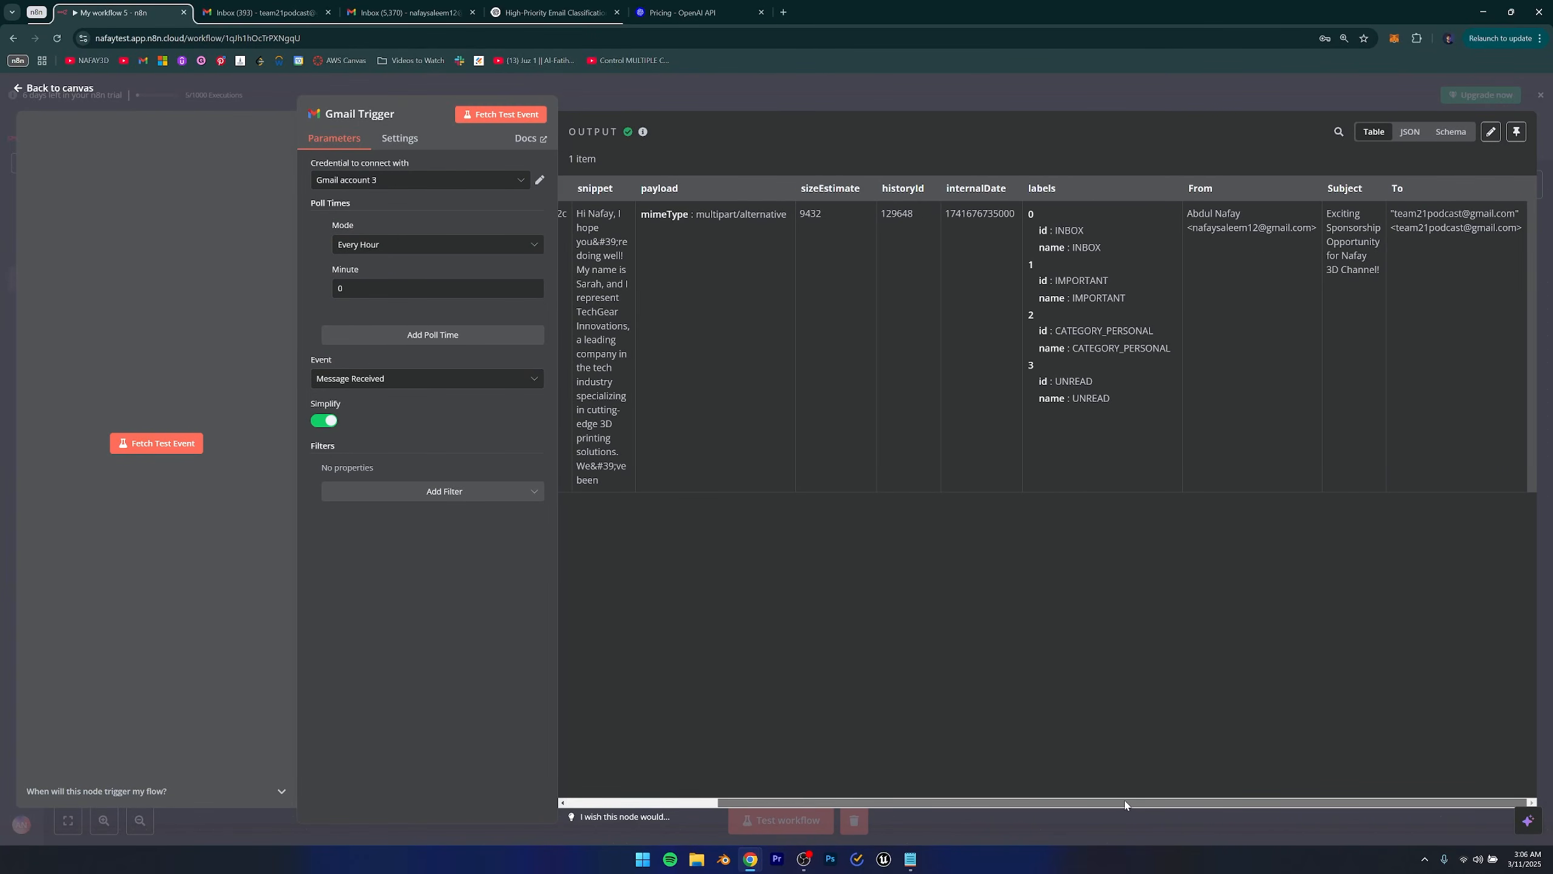
left_click_drag(1032, 807, 881, 806)
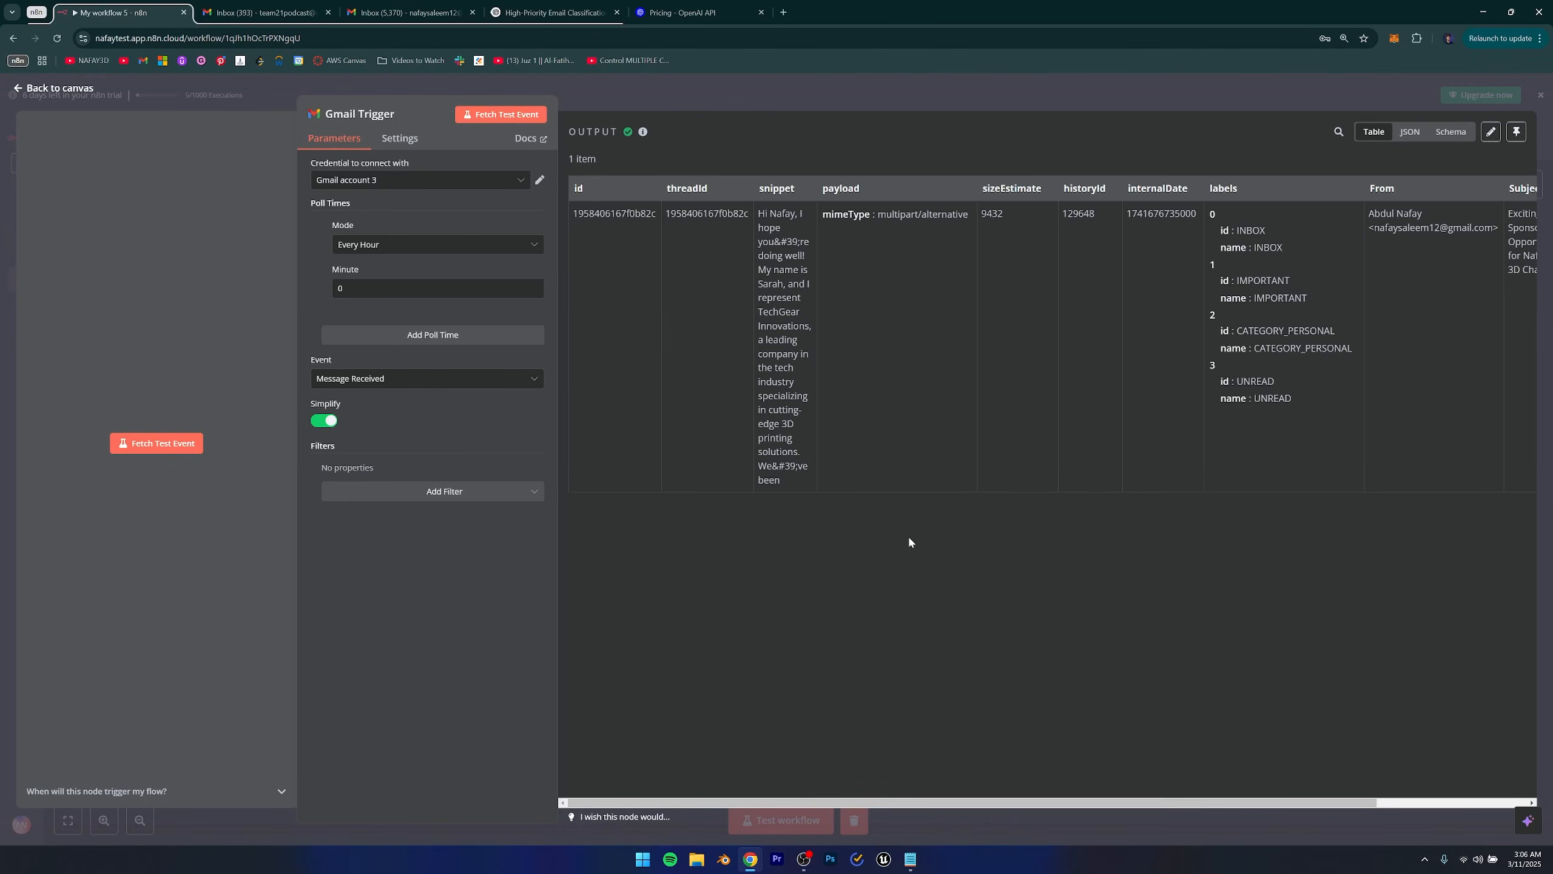
Turn Simplify off, fetch the test event again, look across the full output columns, and return to the canvas.
left_click(323, 420)
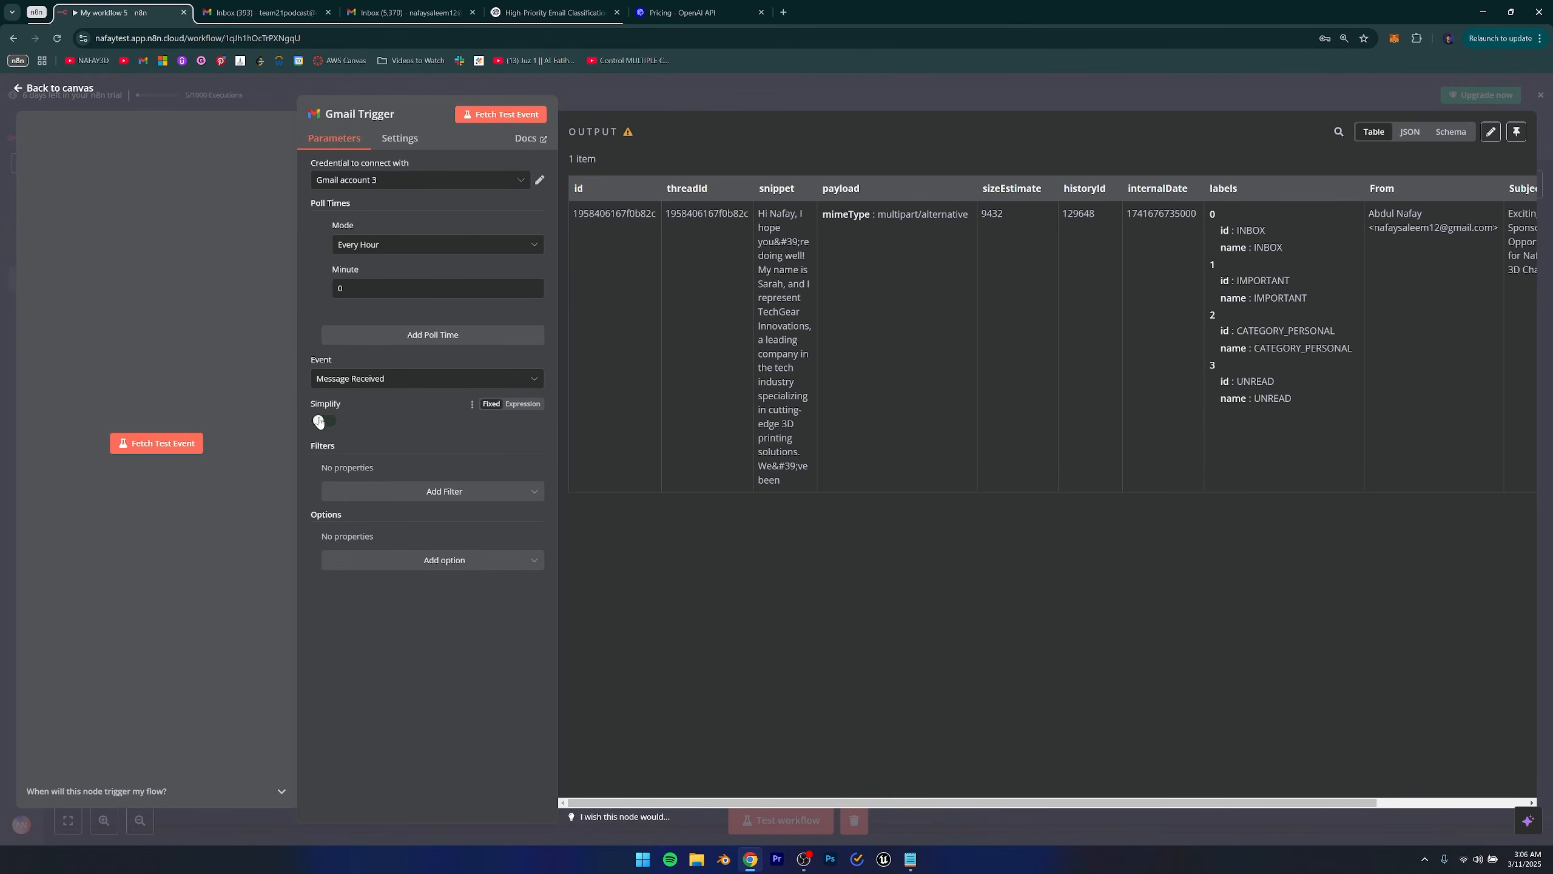
left_click(155, 448)
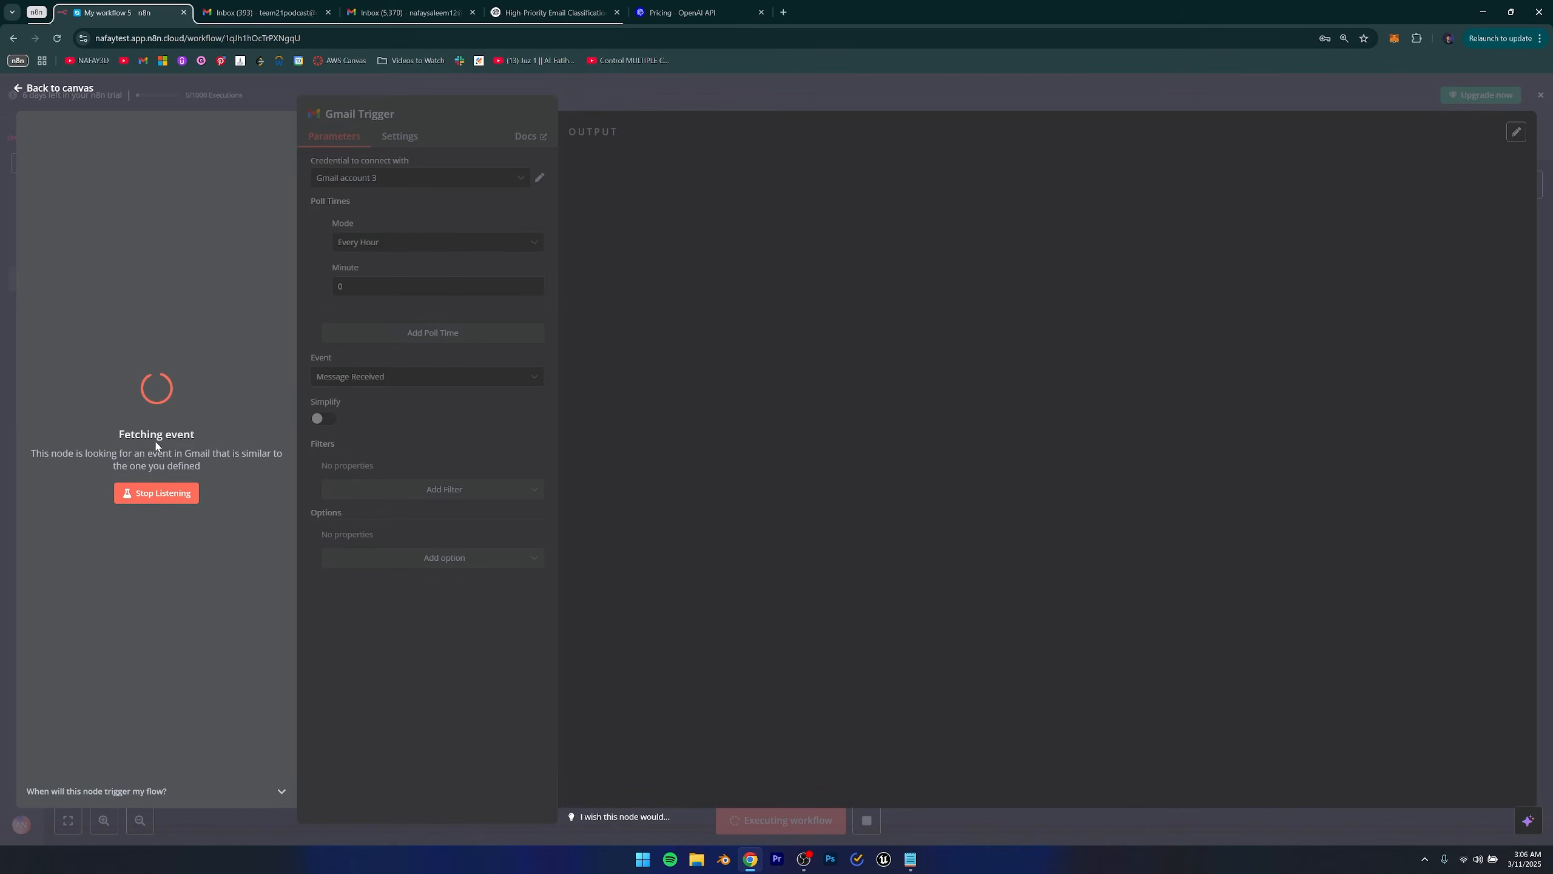
left_click_drag(1254, 340, 1552, 346)
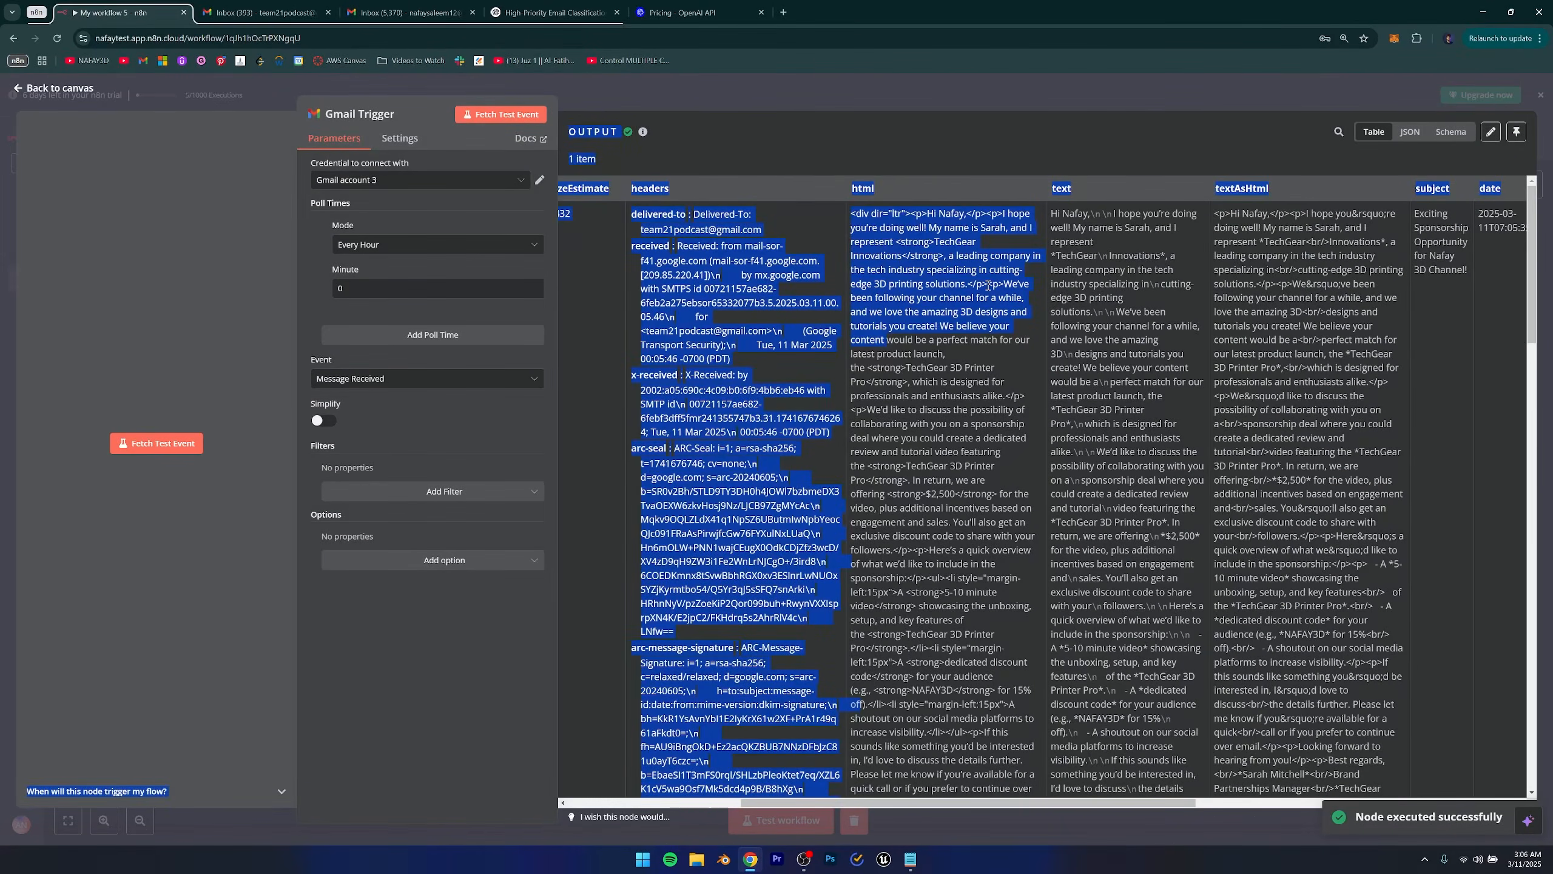
left_click(1086, 340)
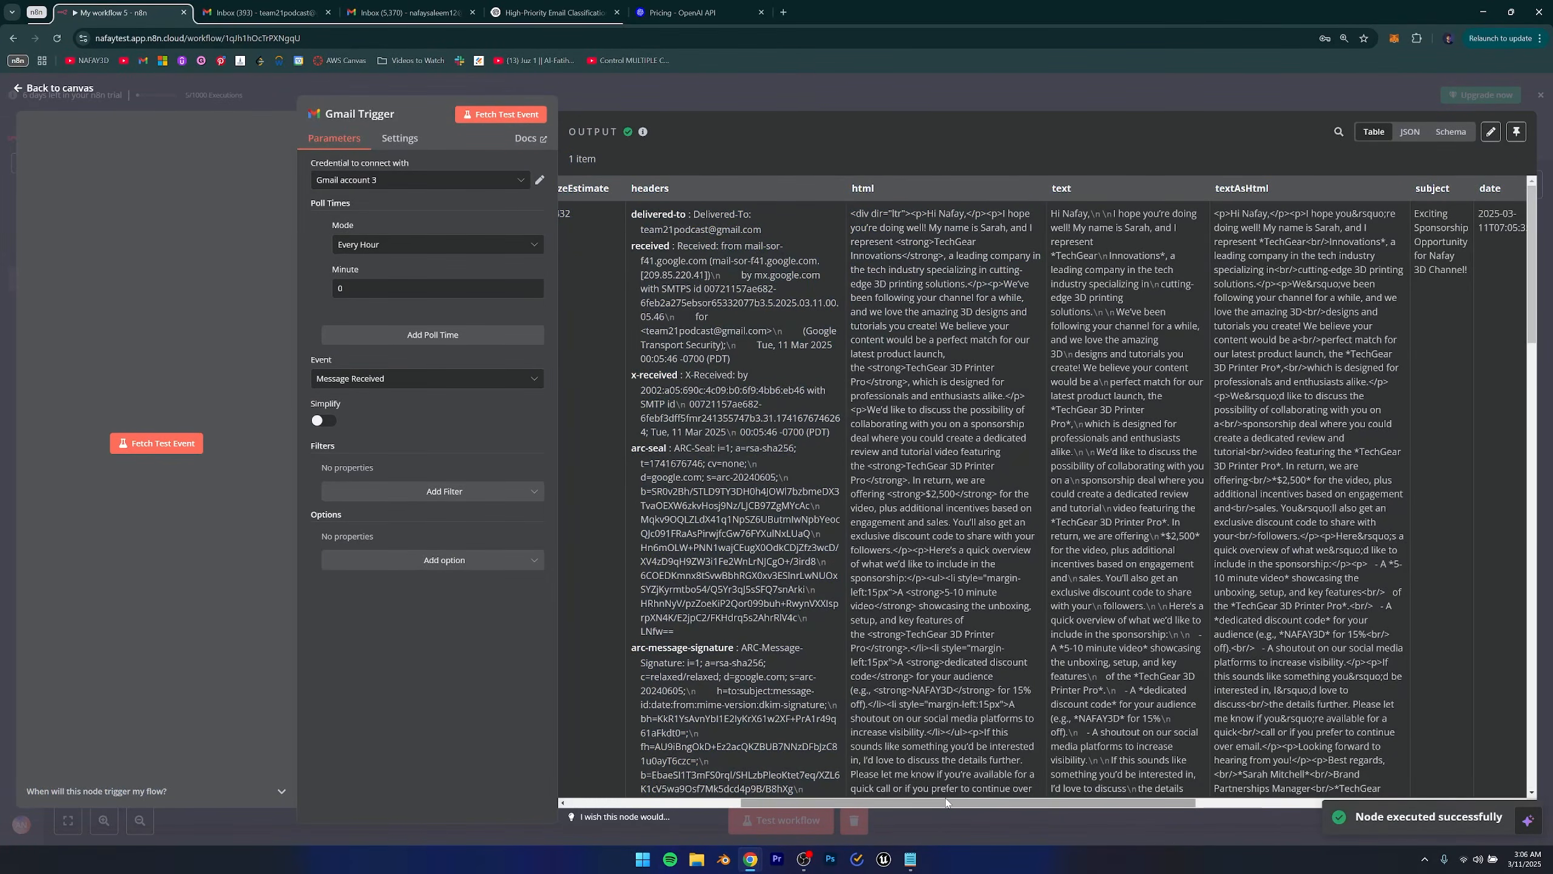
left_click_drag(960, 803, 1107, 802)
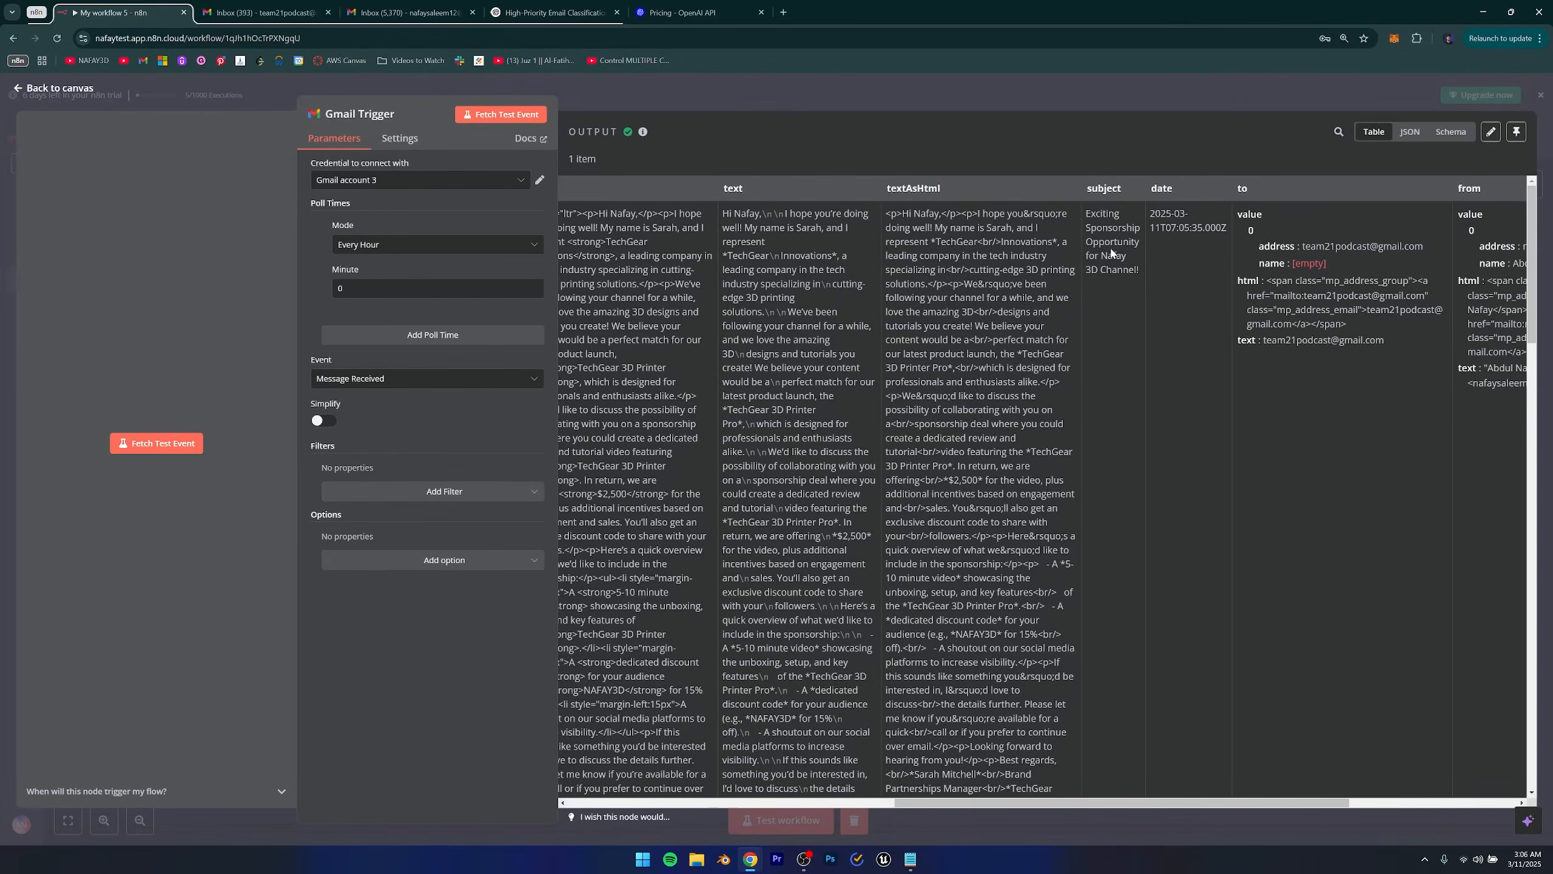
left_click(56, 87)
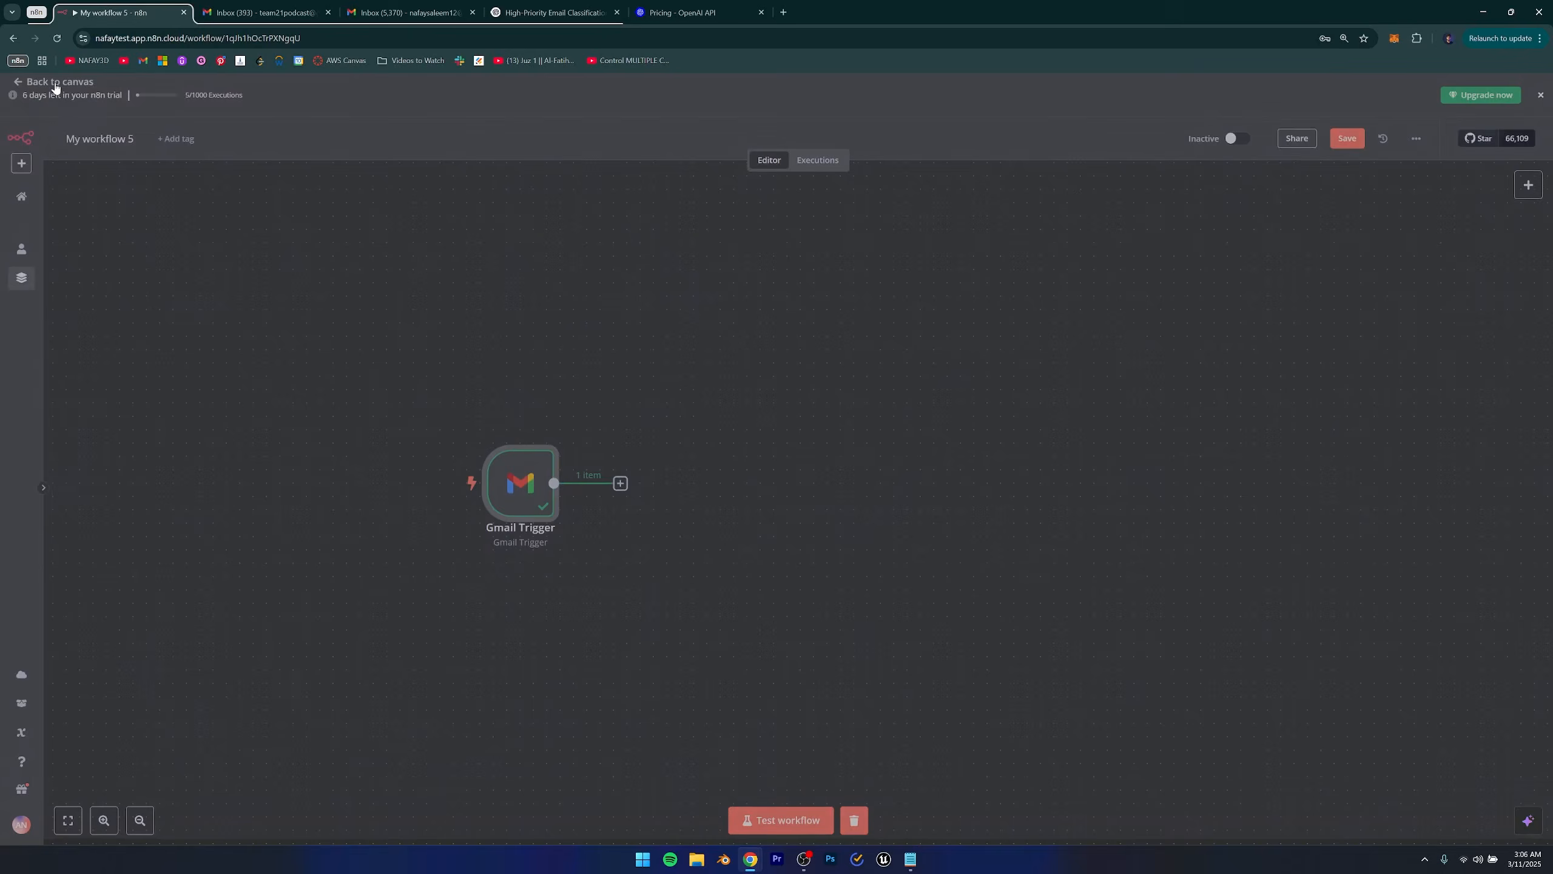
Add a Text Classifier node after the Gmail trigger and return to the canvas.
left_click(588, 436)
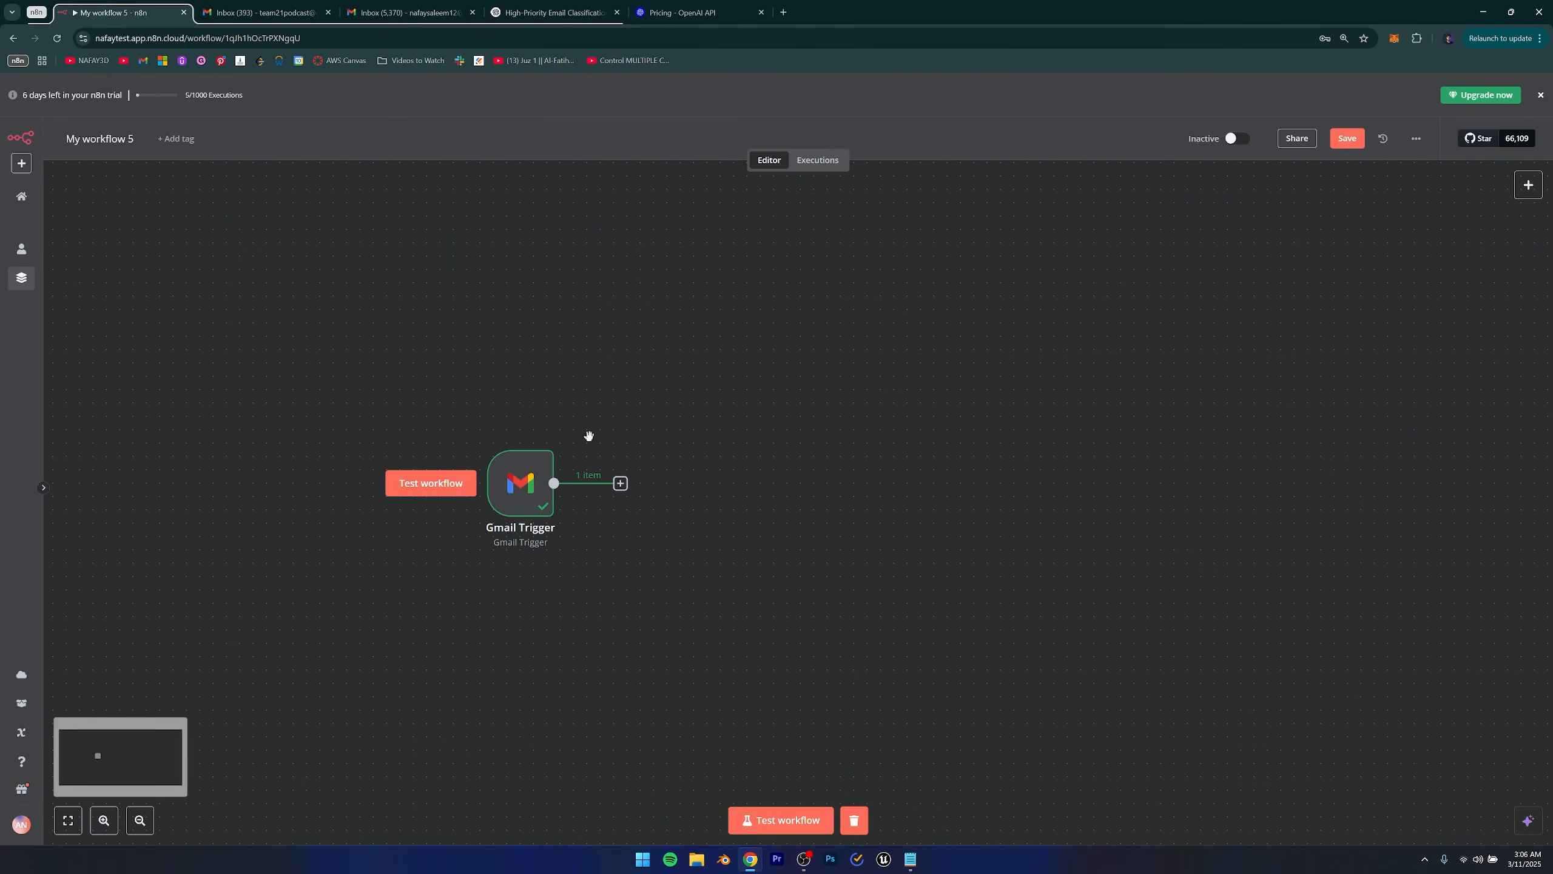
mouse_move(581, 543)
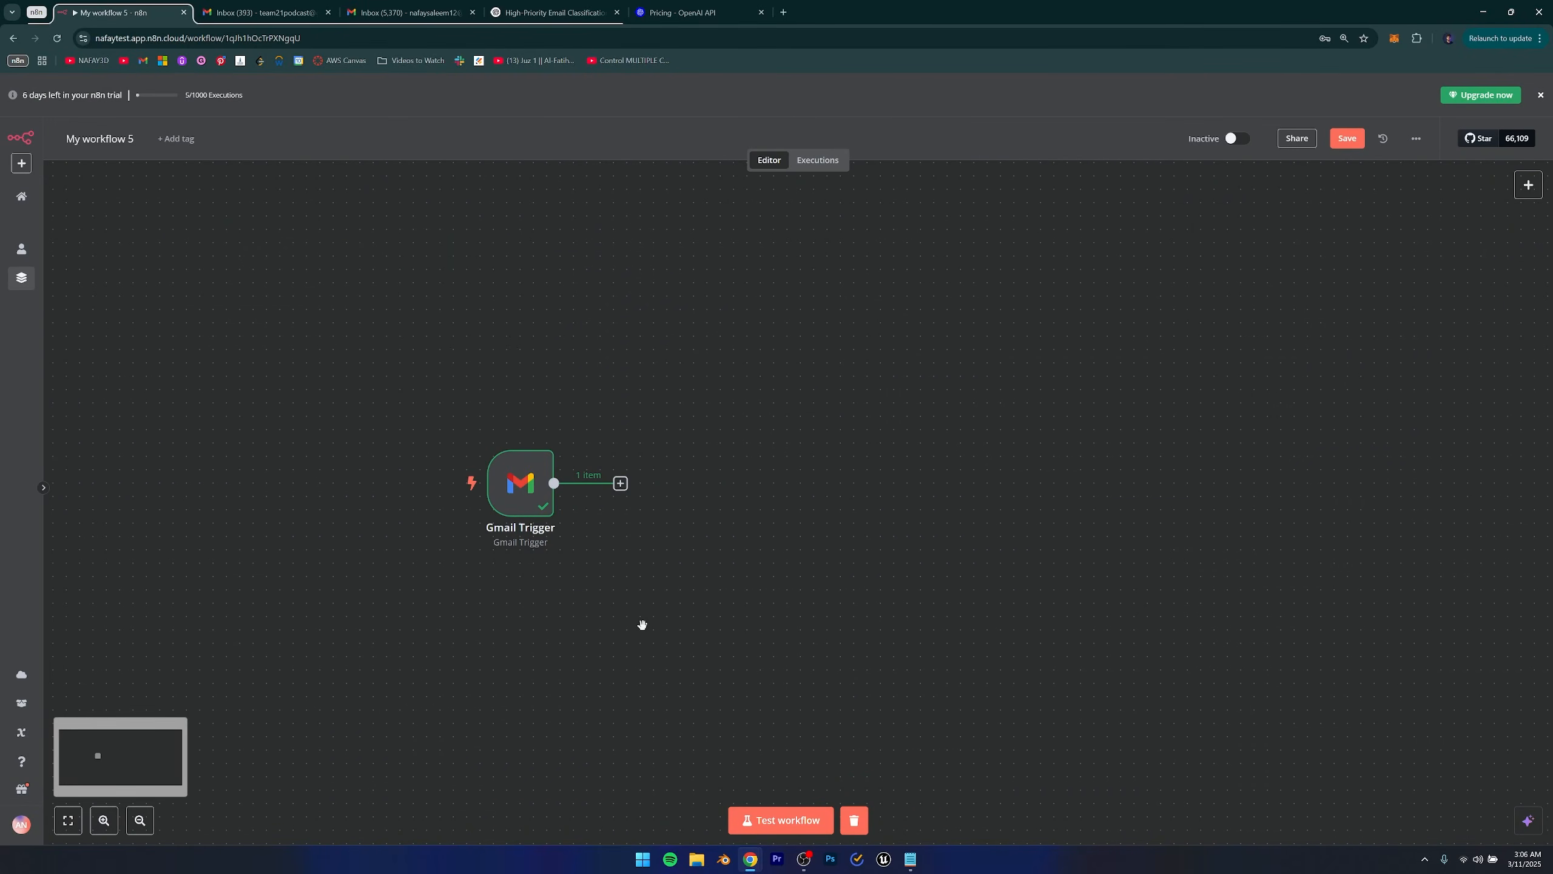
scroll(636, 623, "right", 2)
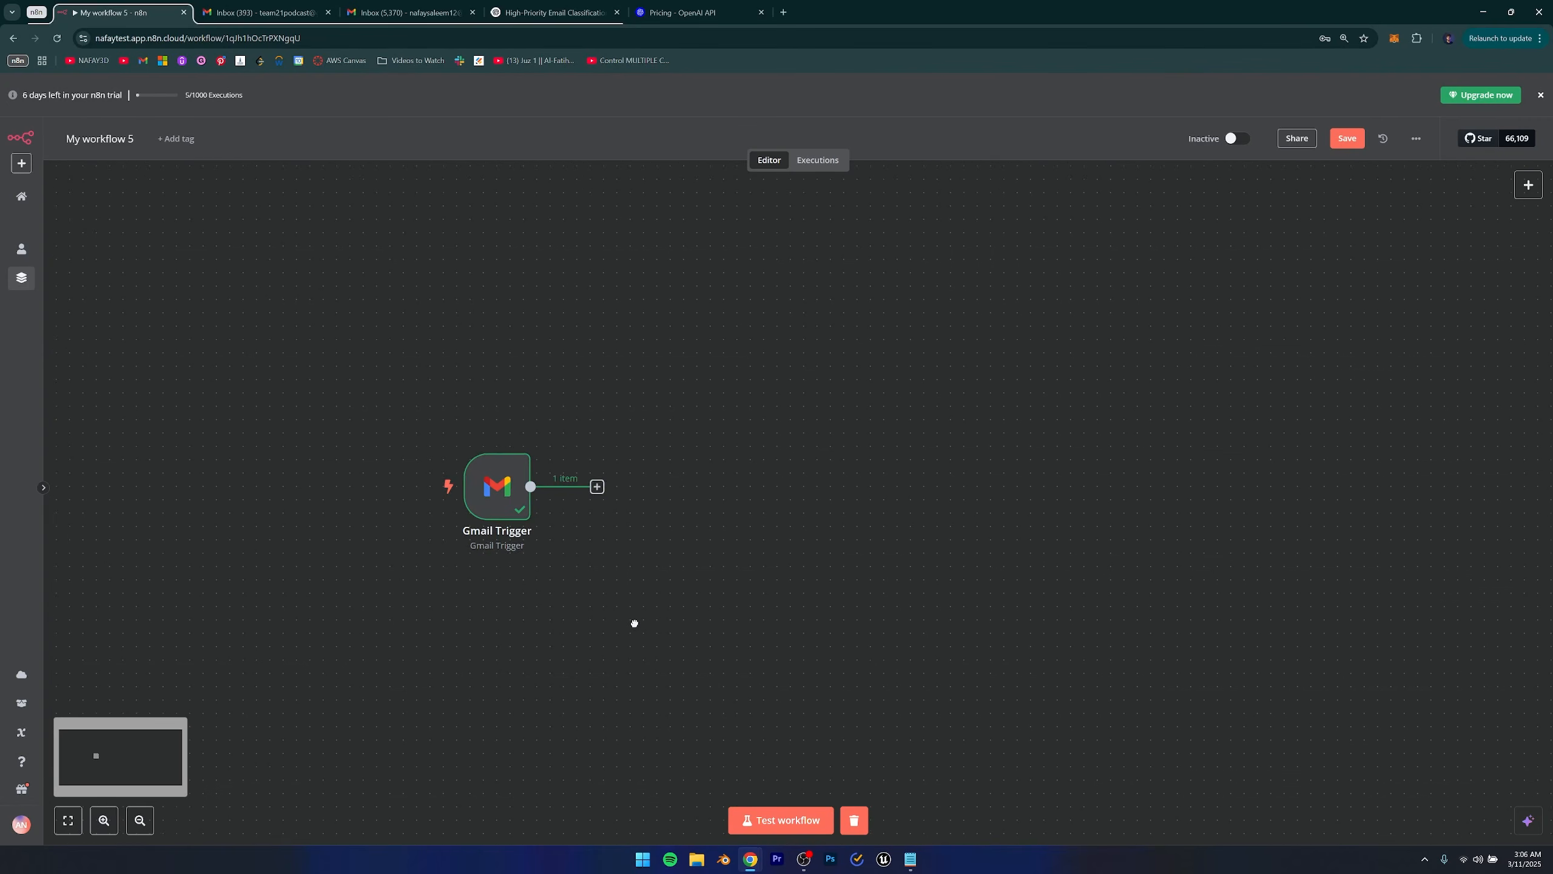
left_click(594, 489)
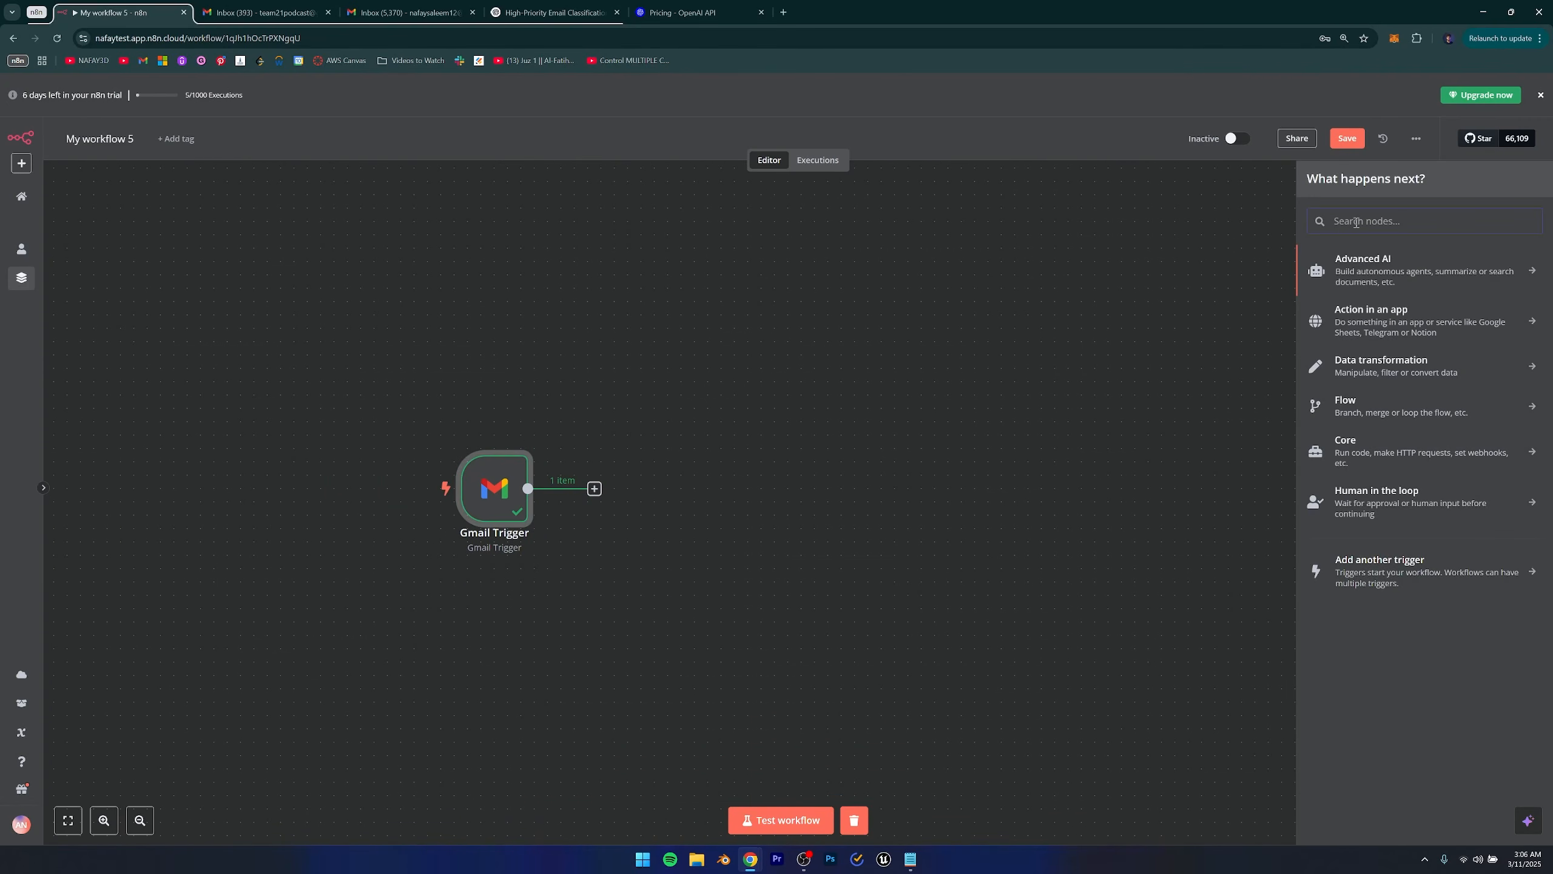
type("text cl")
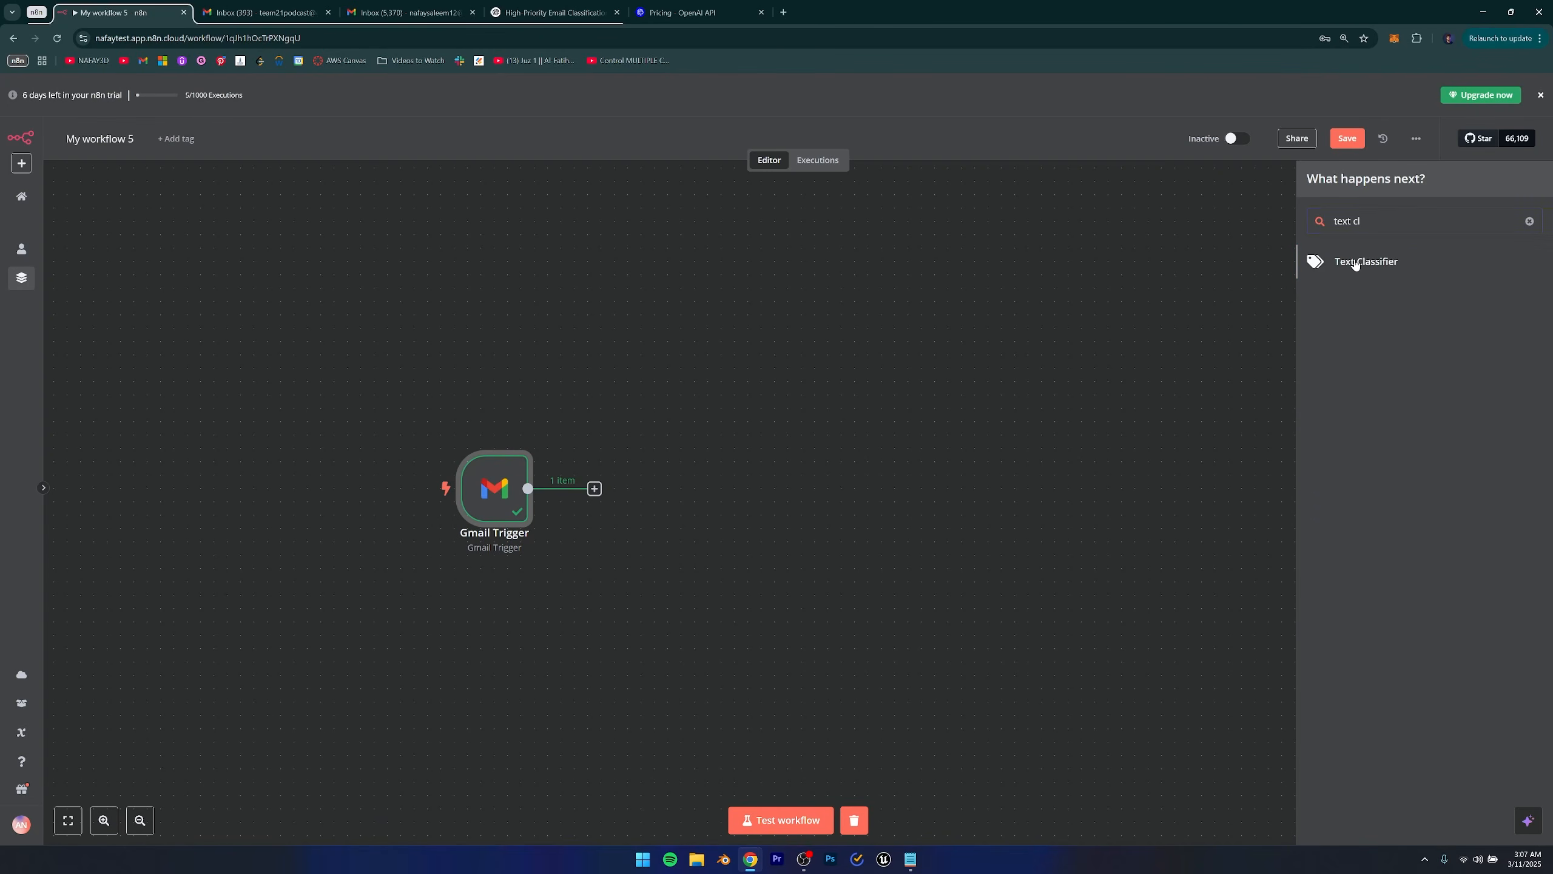
left_click(1335, 270)
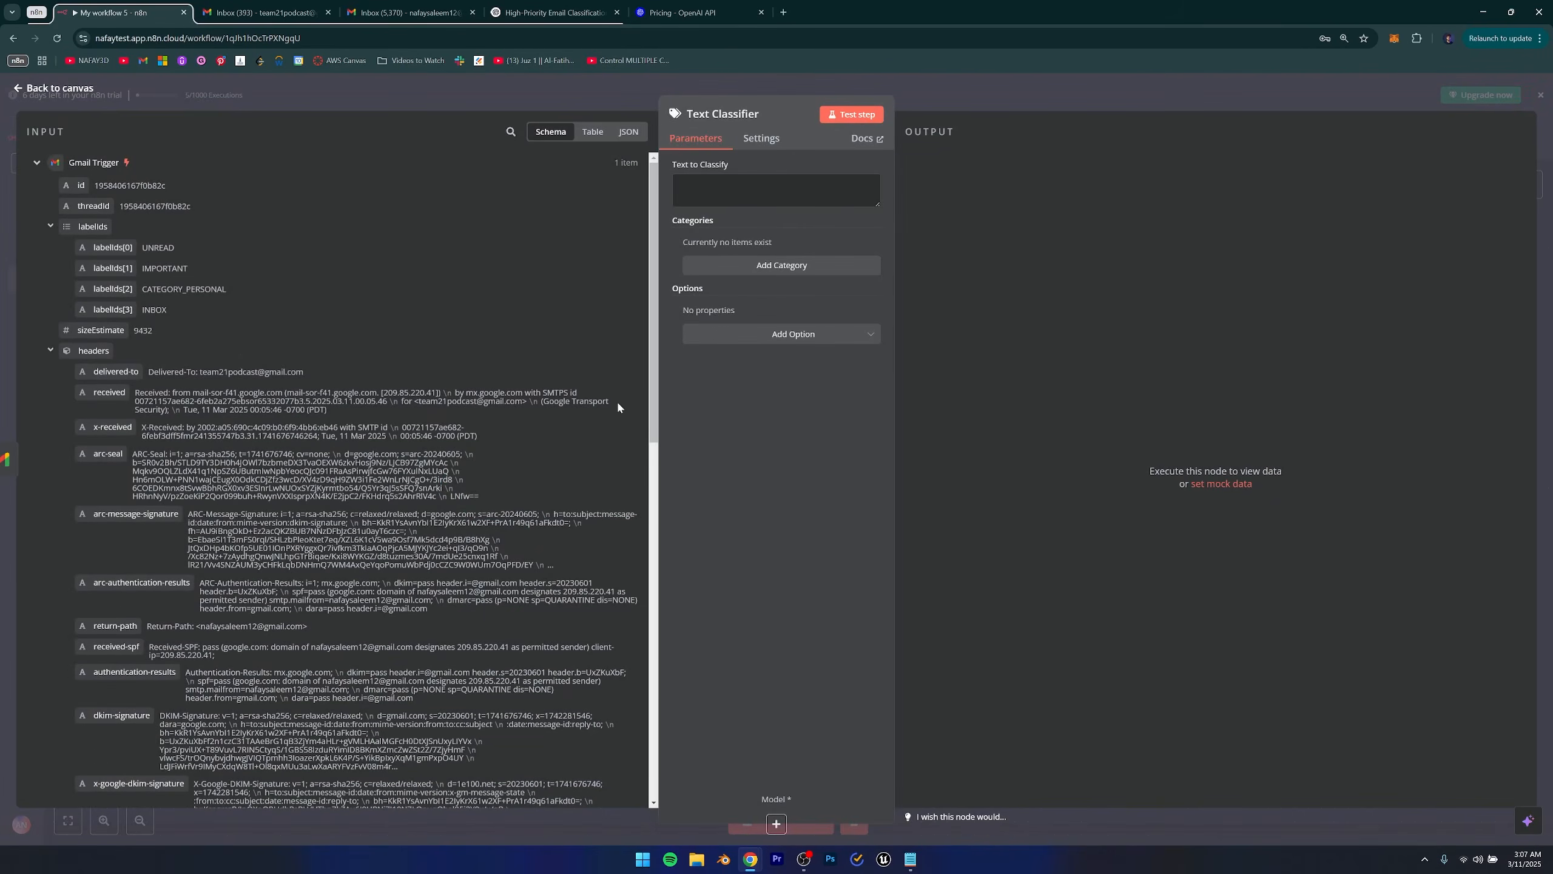
left_click(35, 97)
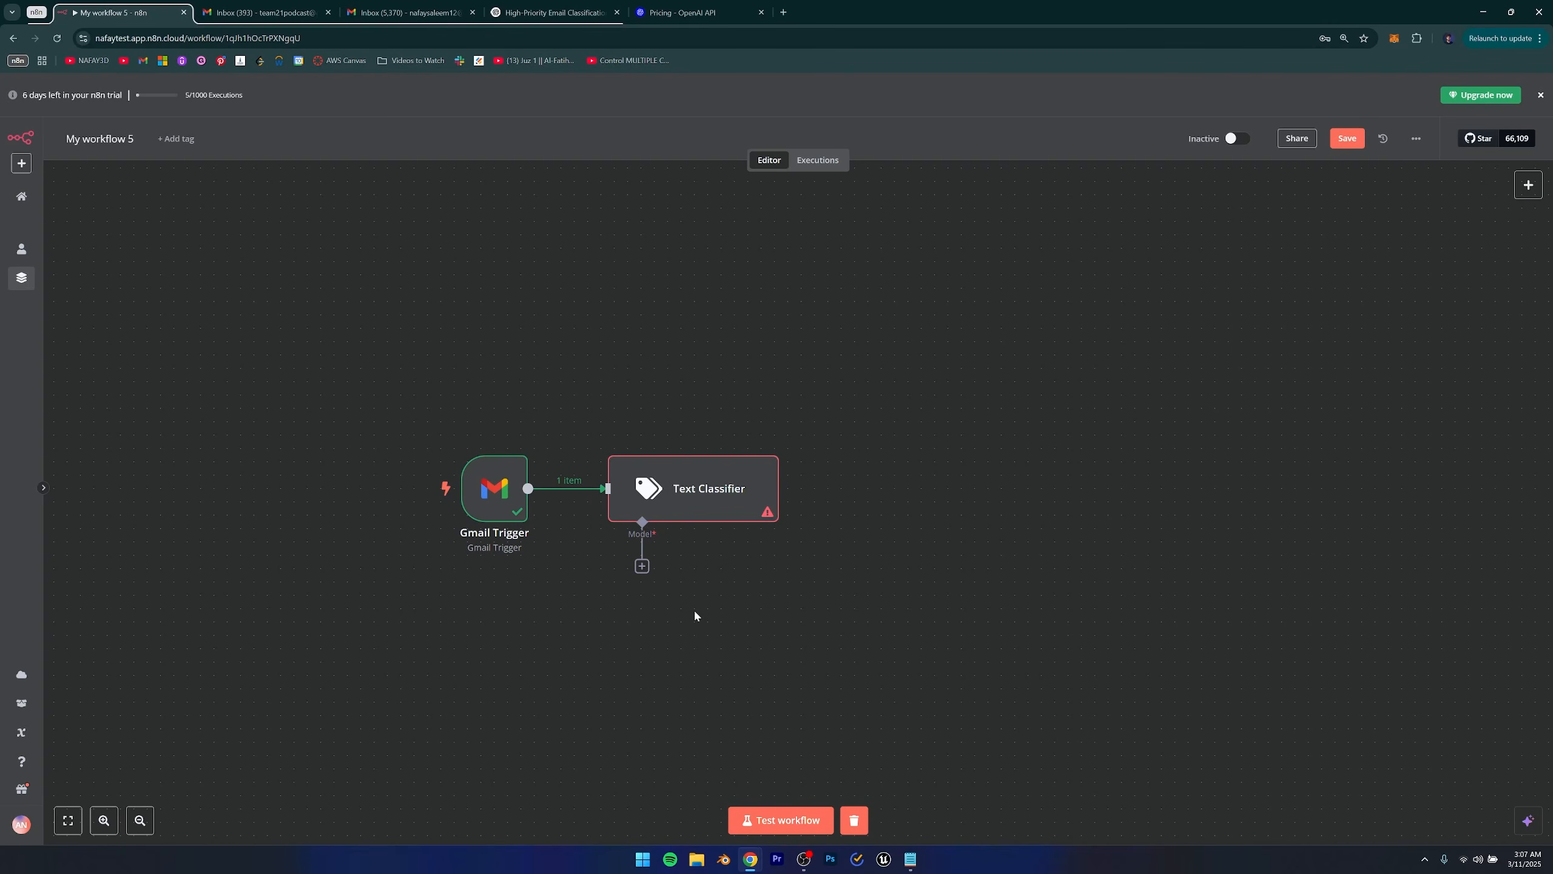
Review the sponsorship email in Gmail, highlighting the sponsorship wording in its subject and body, and return to the n8n workflow.
key("ctrl+Tab")
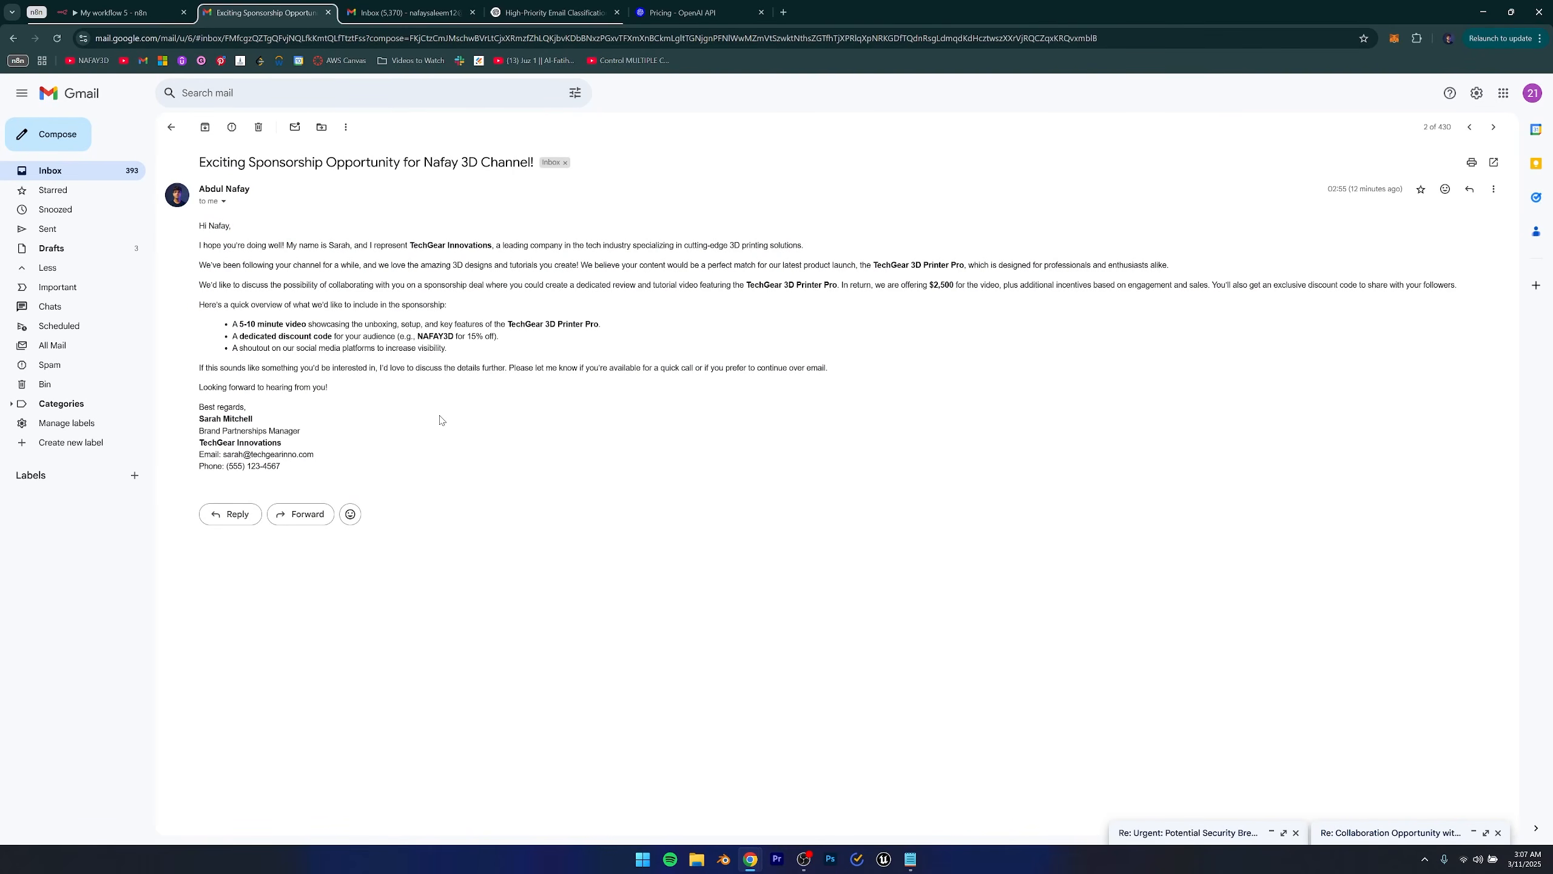
double_click(265, 157)
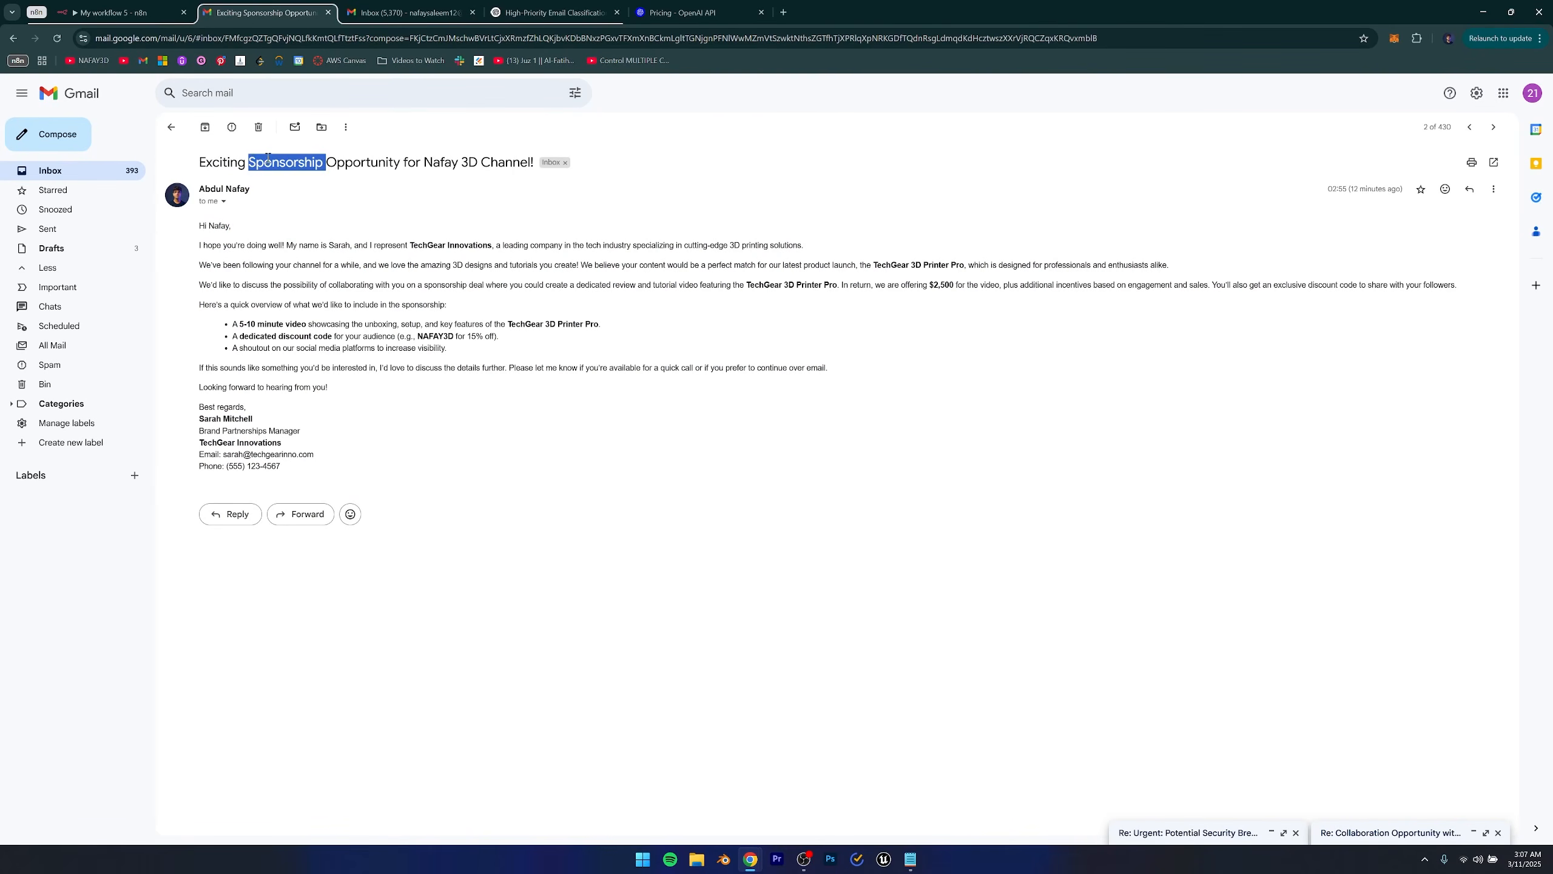
left_click(356, 249)
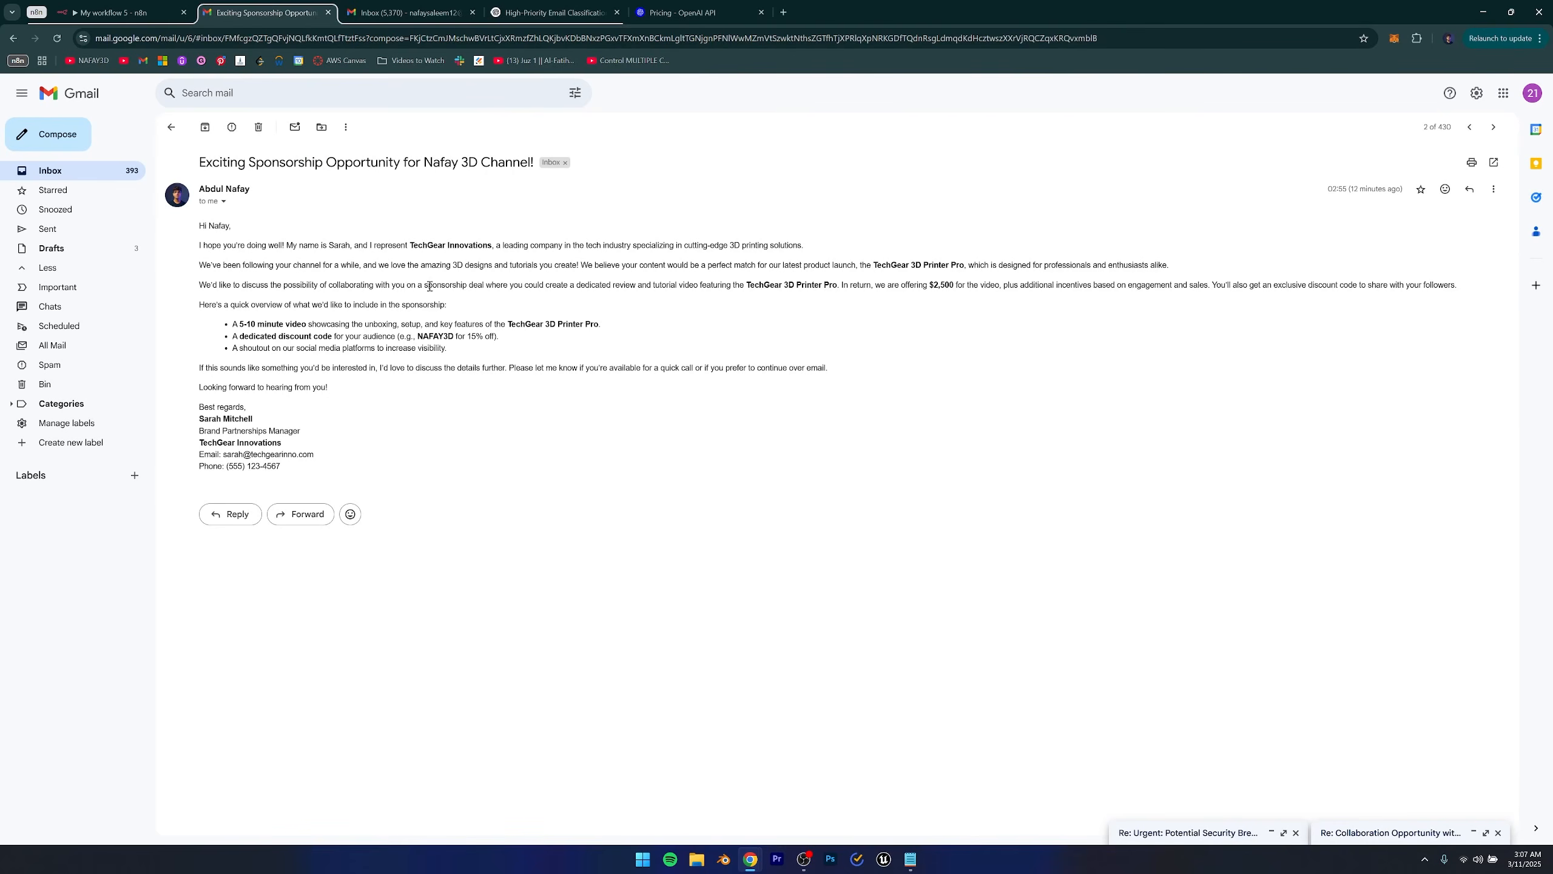
left_click_drag(426, 286, 486, 286)
left_click(502, 391)
key("ctrl+1")
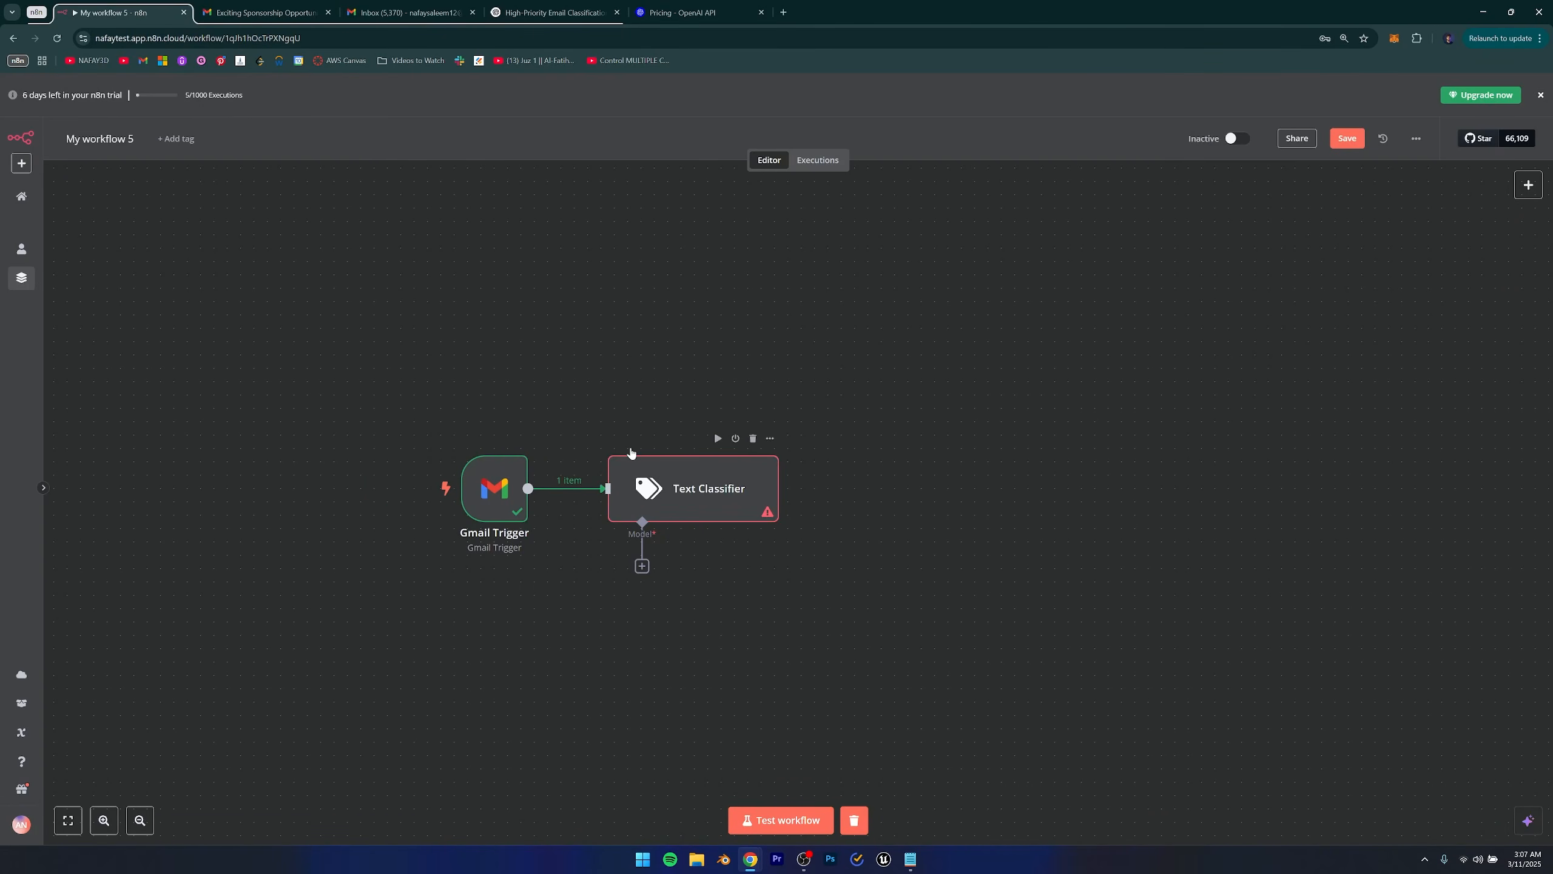
key("ctrl+2")
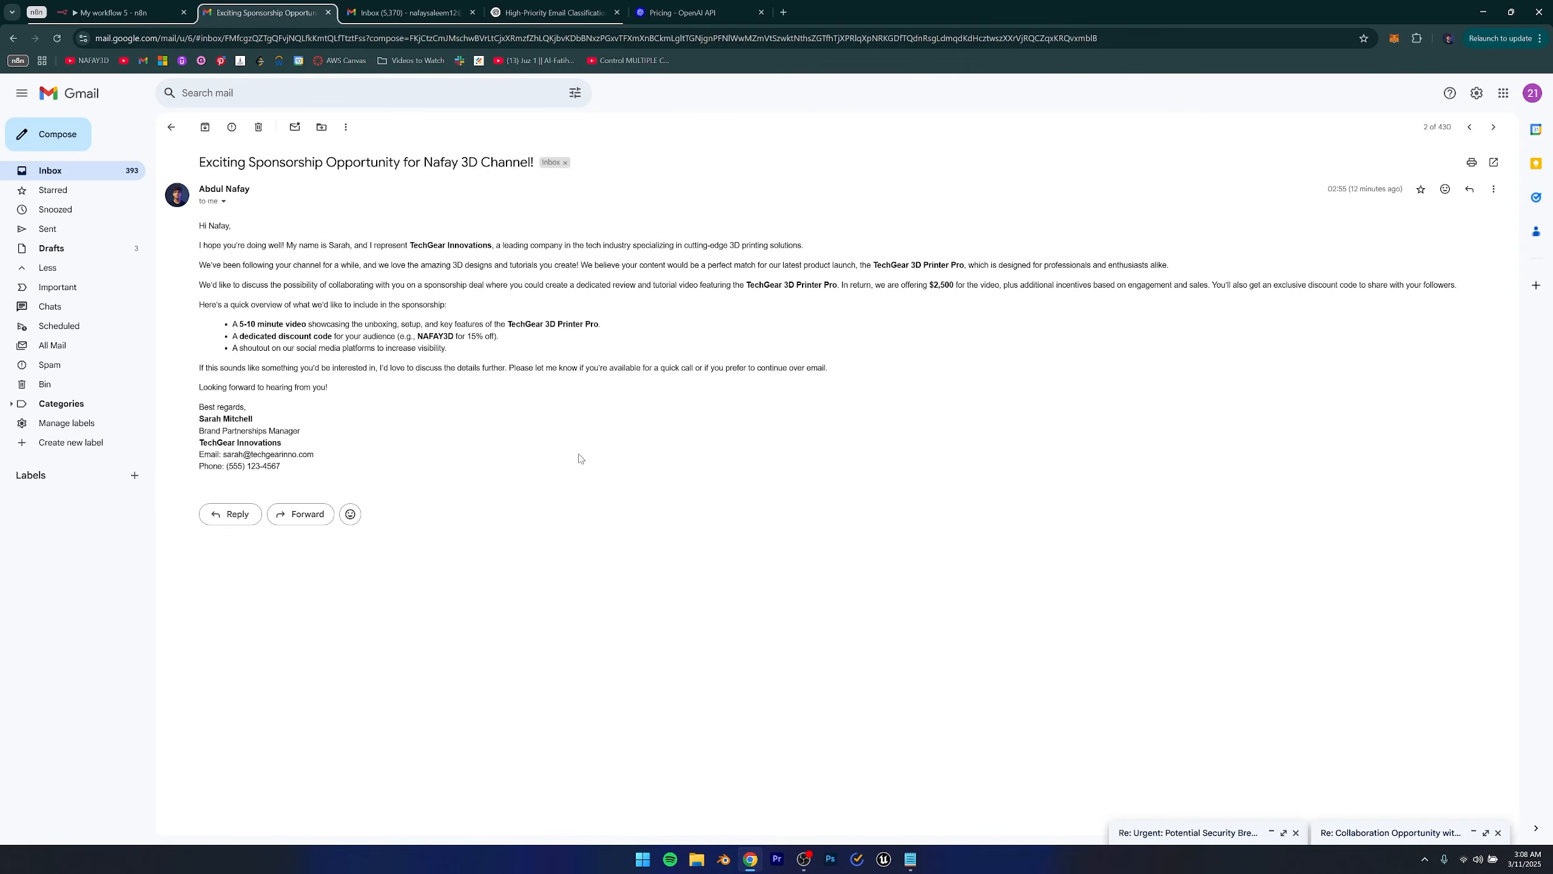
key("ctrl+1")
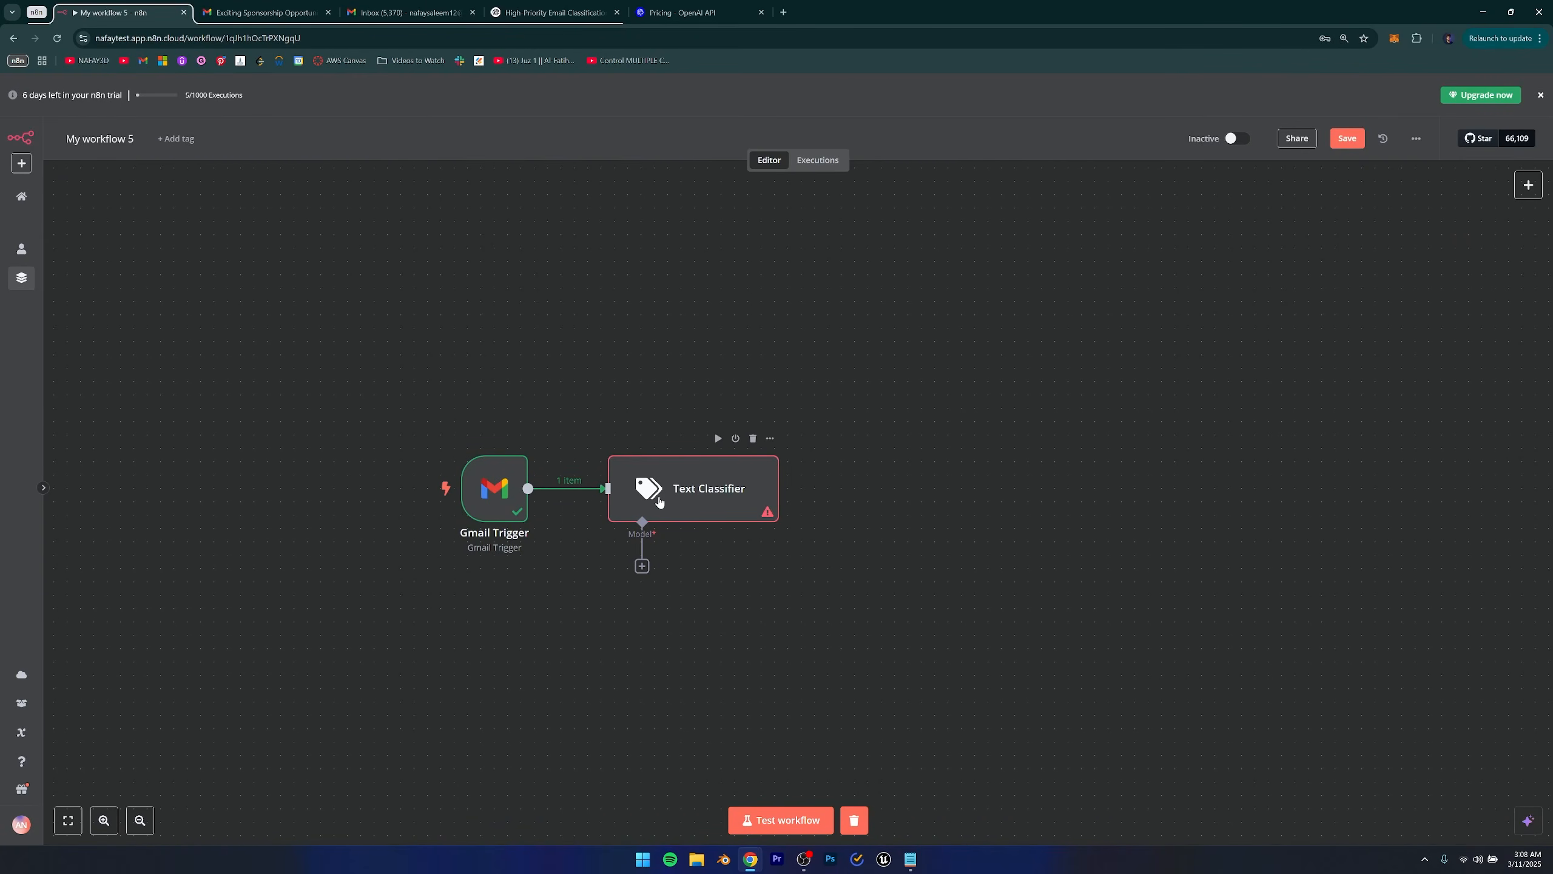
Attach an OpenAI Chat Model to the Text Classifier, keeping the OpenAI account credential and the gpt-4o-mini model.
left_click(642, 567)
scroll(1416, 609, "down", 1)
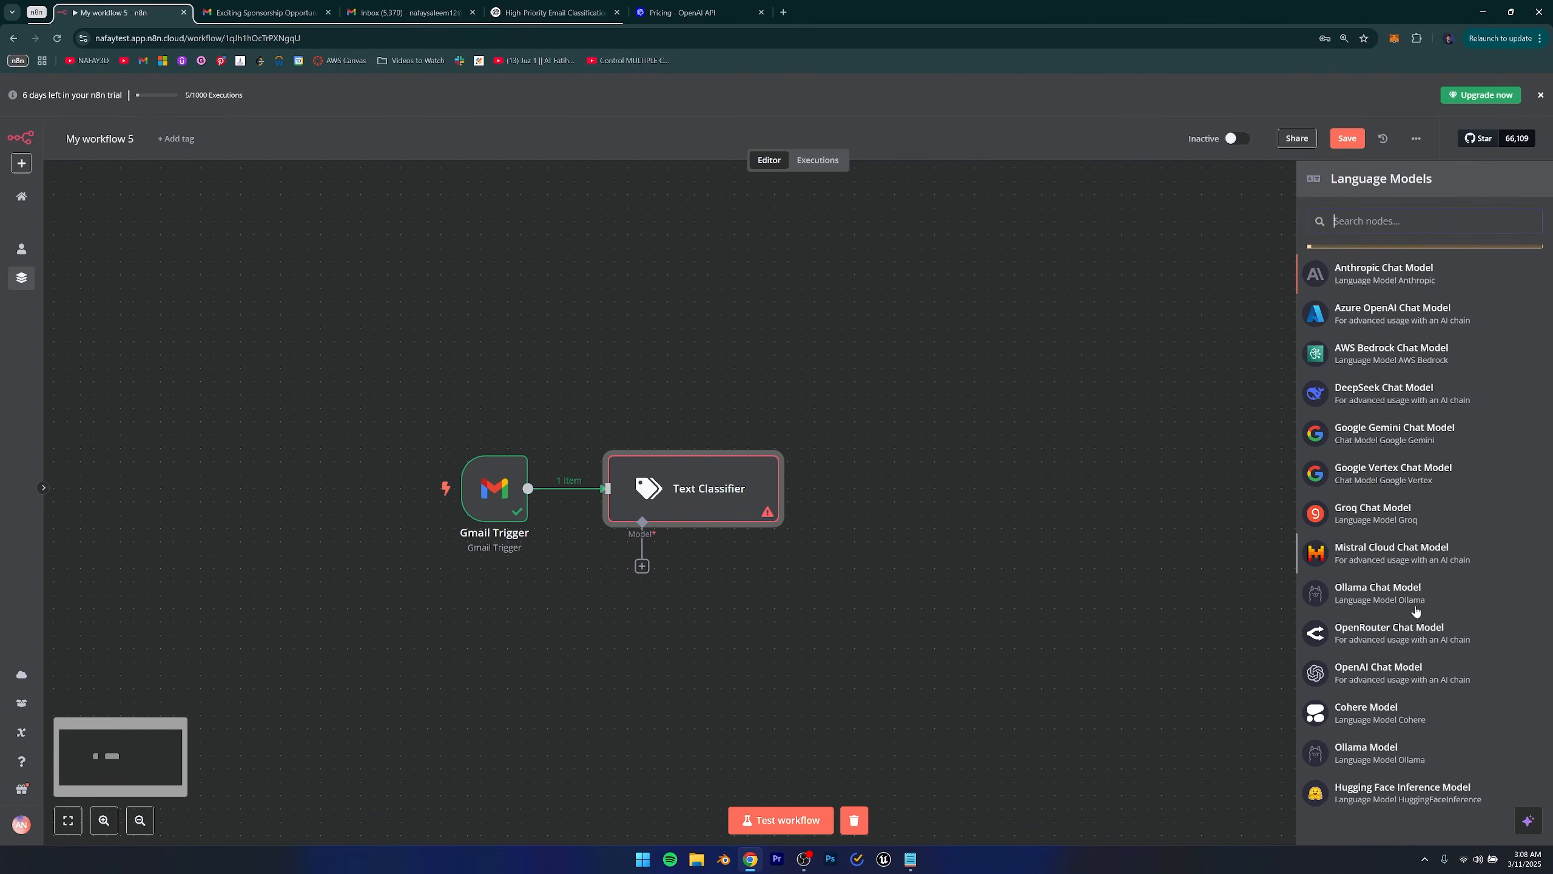
left_click(1376, 671)
left_click(766, 223)
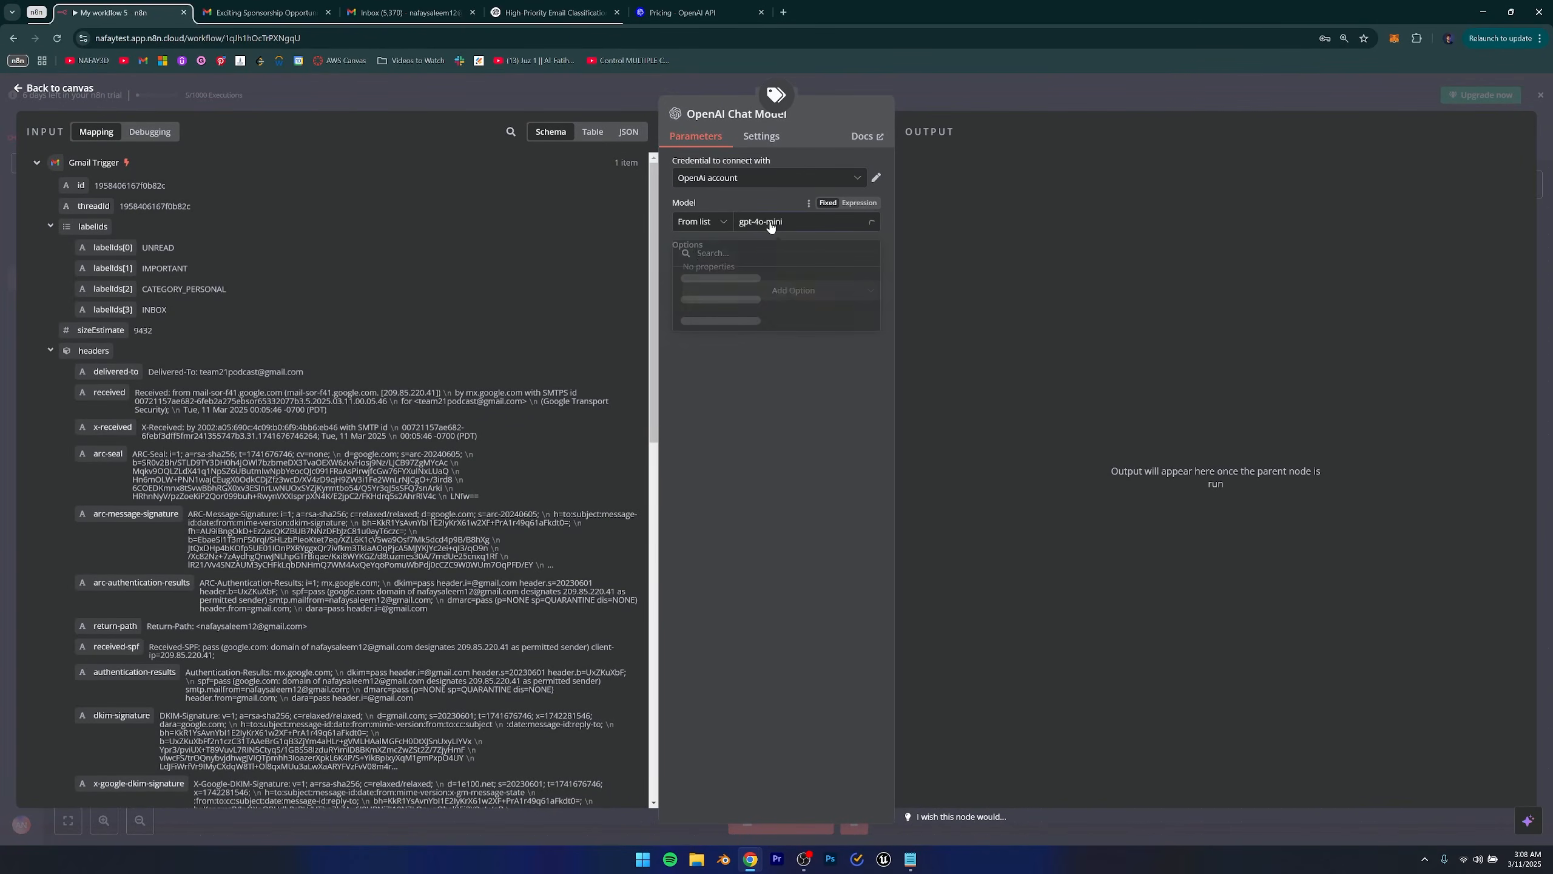
left_click(763, 195)
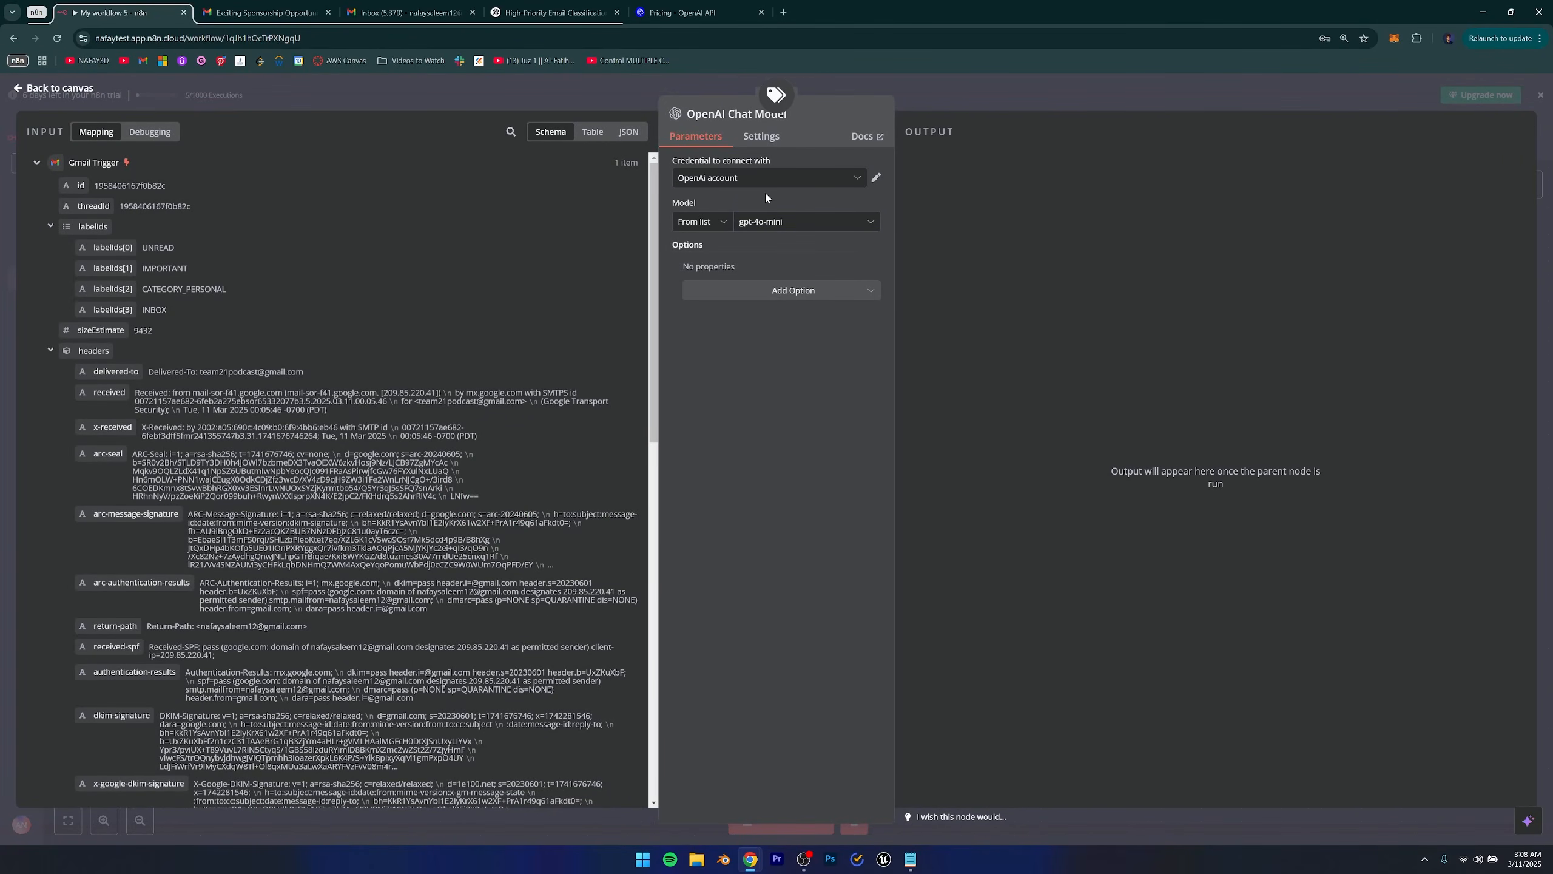
left_click(764, 184)
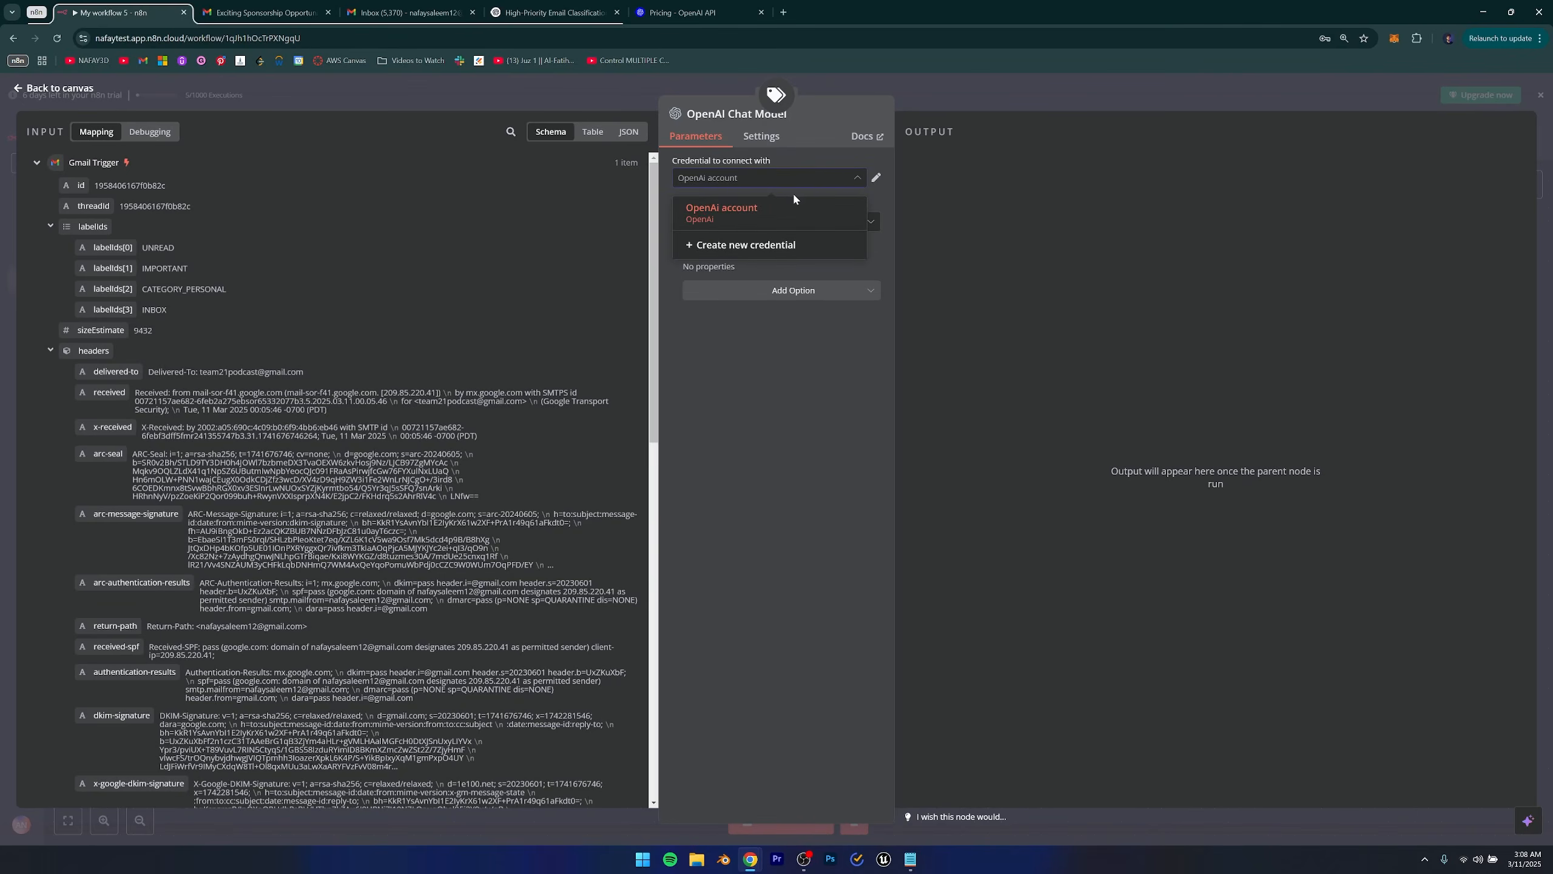
left_click(821, 181)
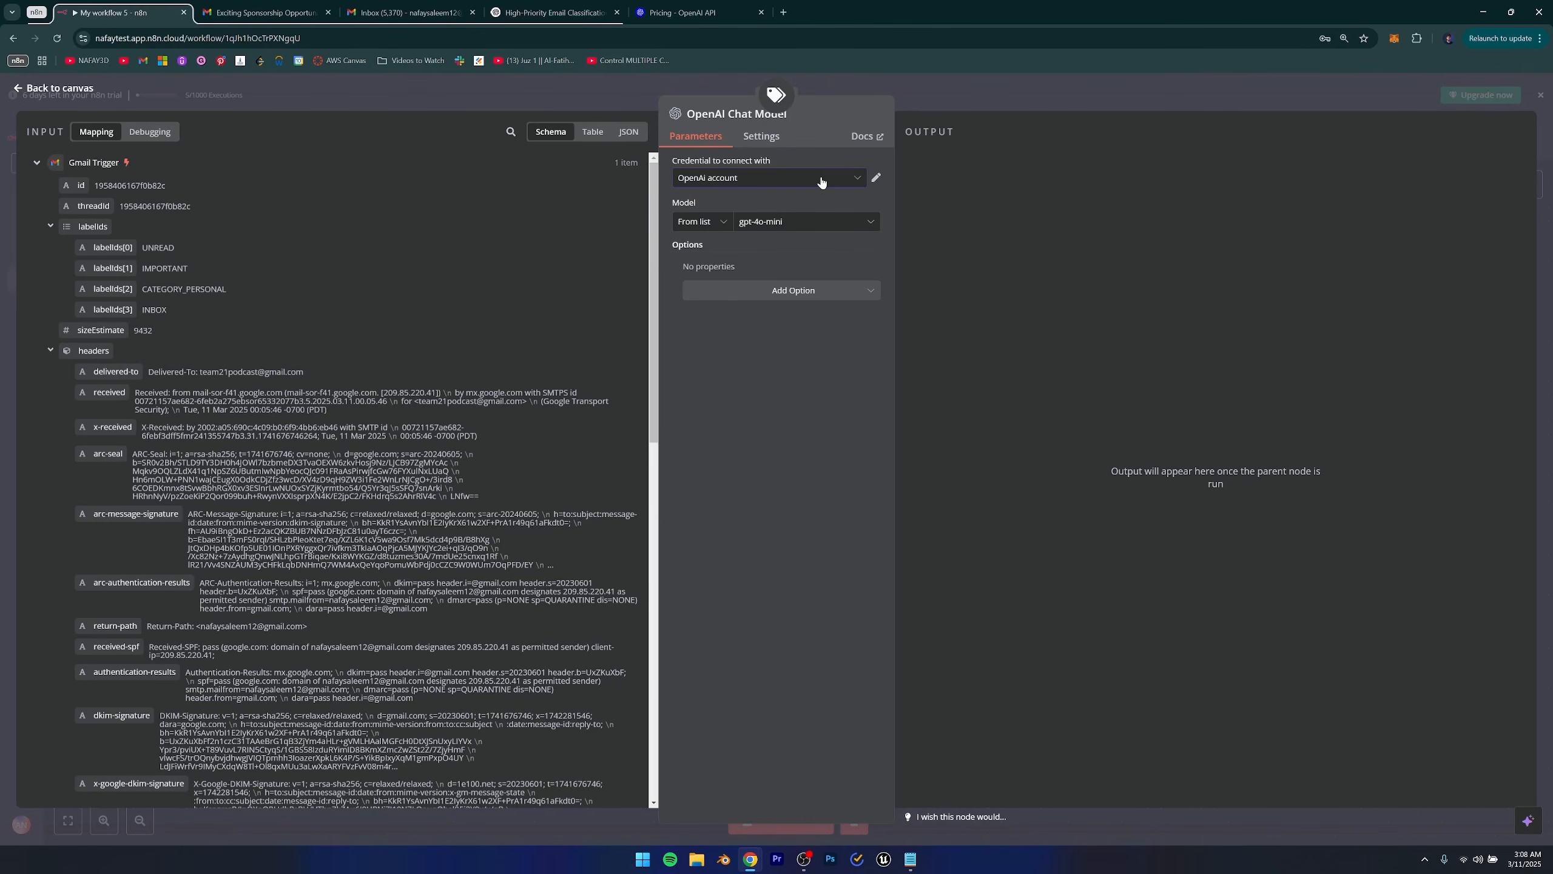
Place the OpenAI Chat Model node directly beneath the Text Classifier's model connector and recheck its settings.
left_click(34, 89)
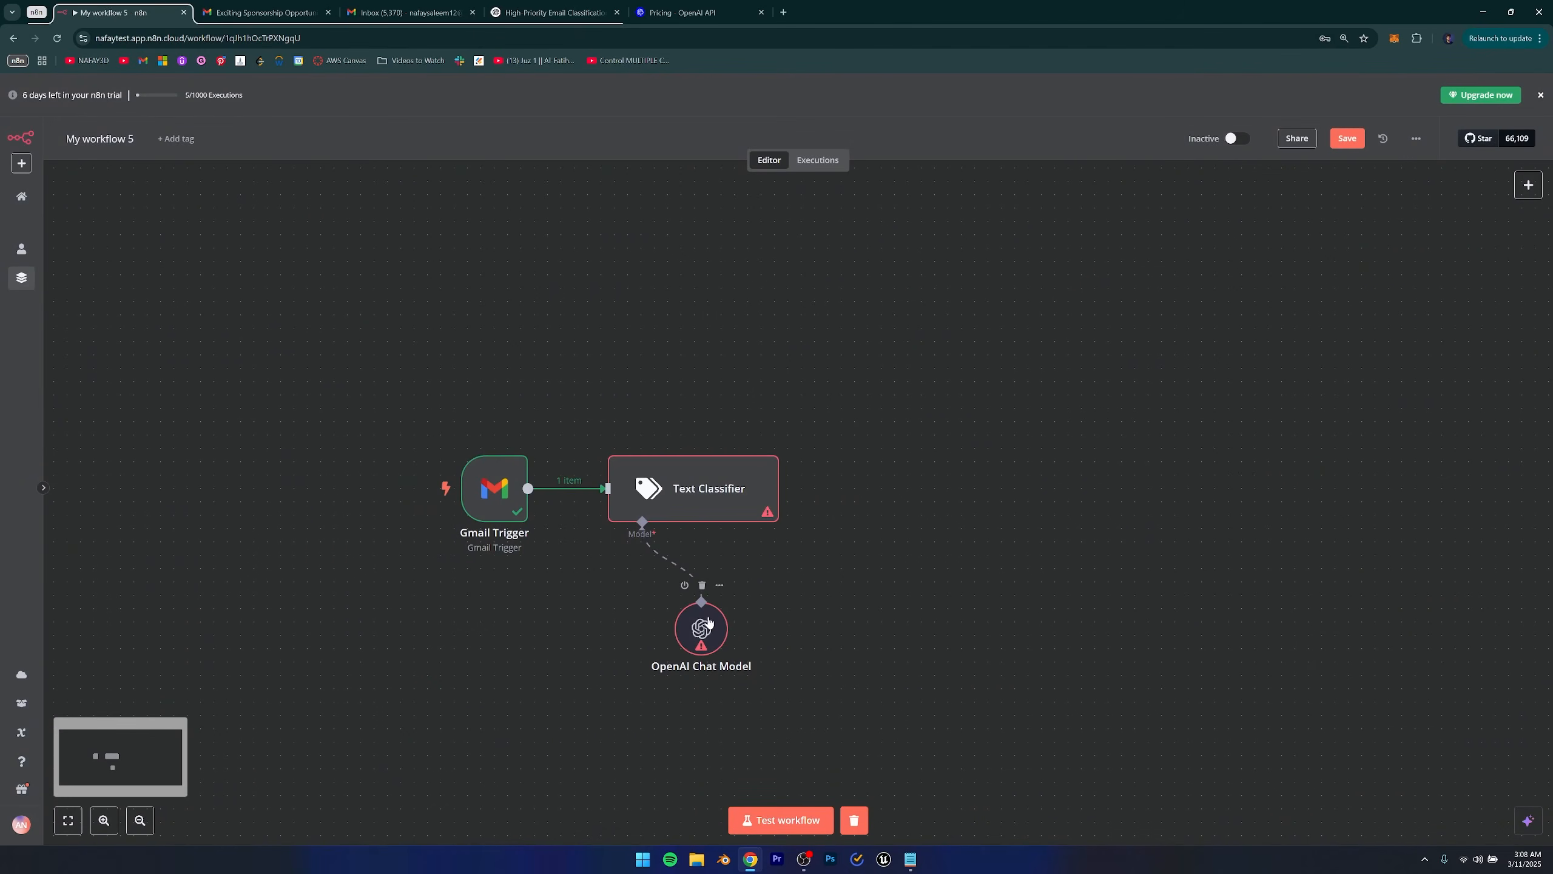
double_click(635, 627)
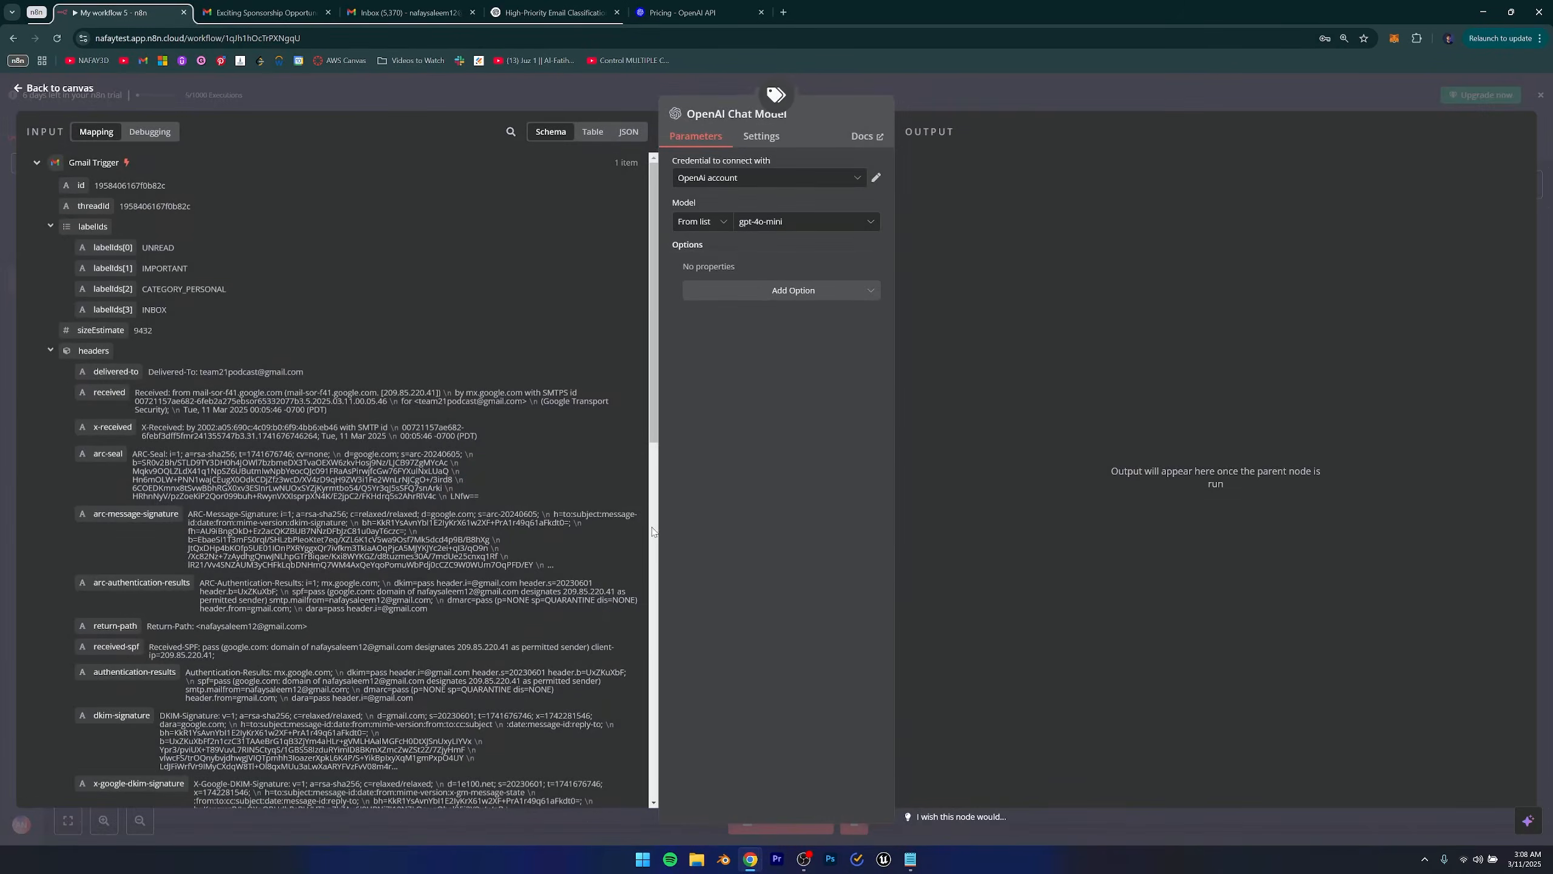
left_click(22, 110)
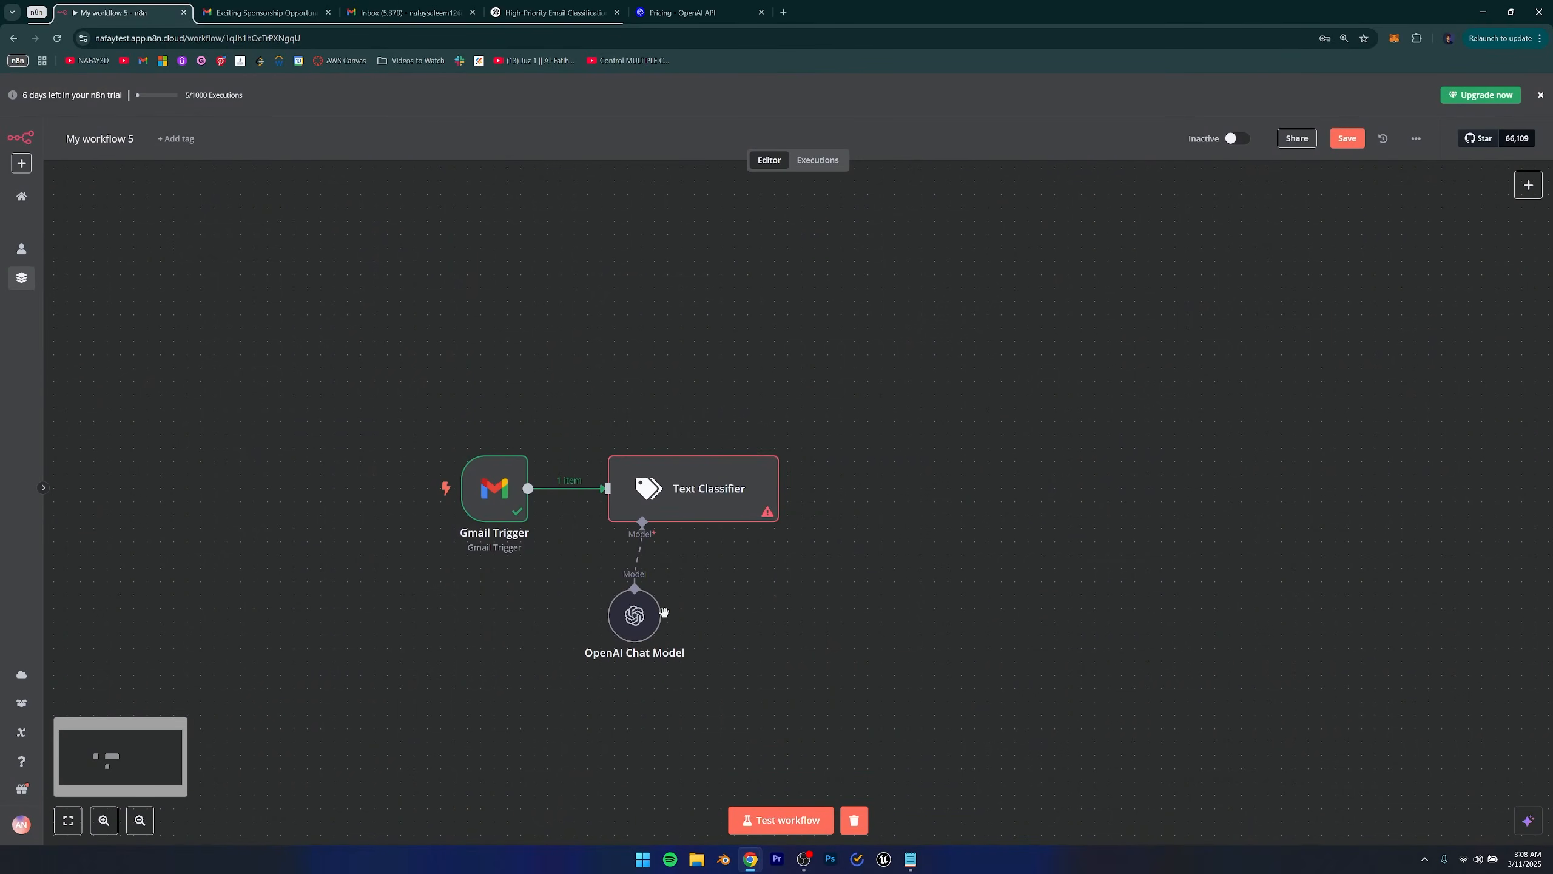
Open the Text Classifier settings and add a category named Sponsorship.
double_click(698, 512)
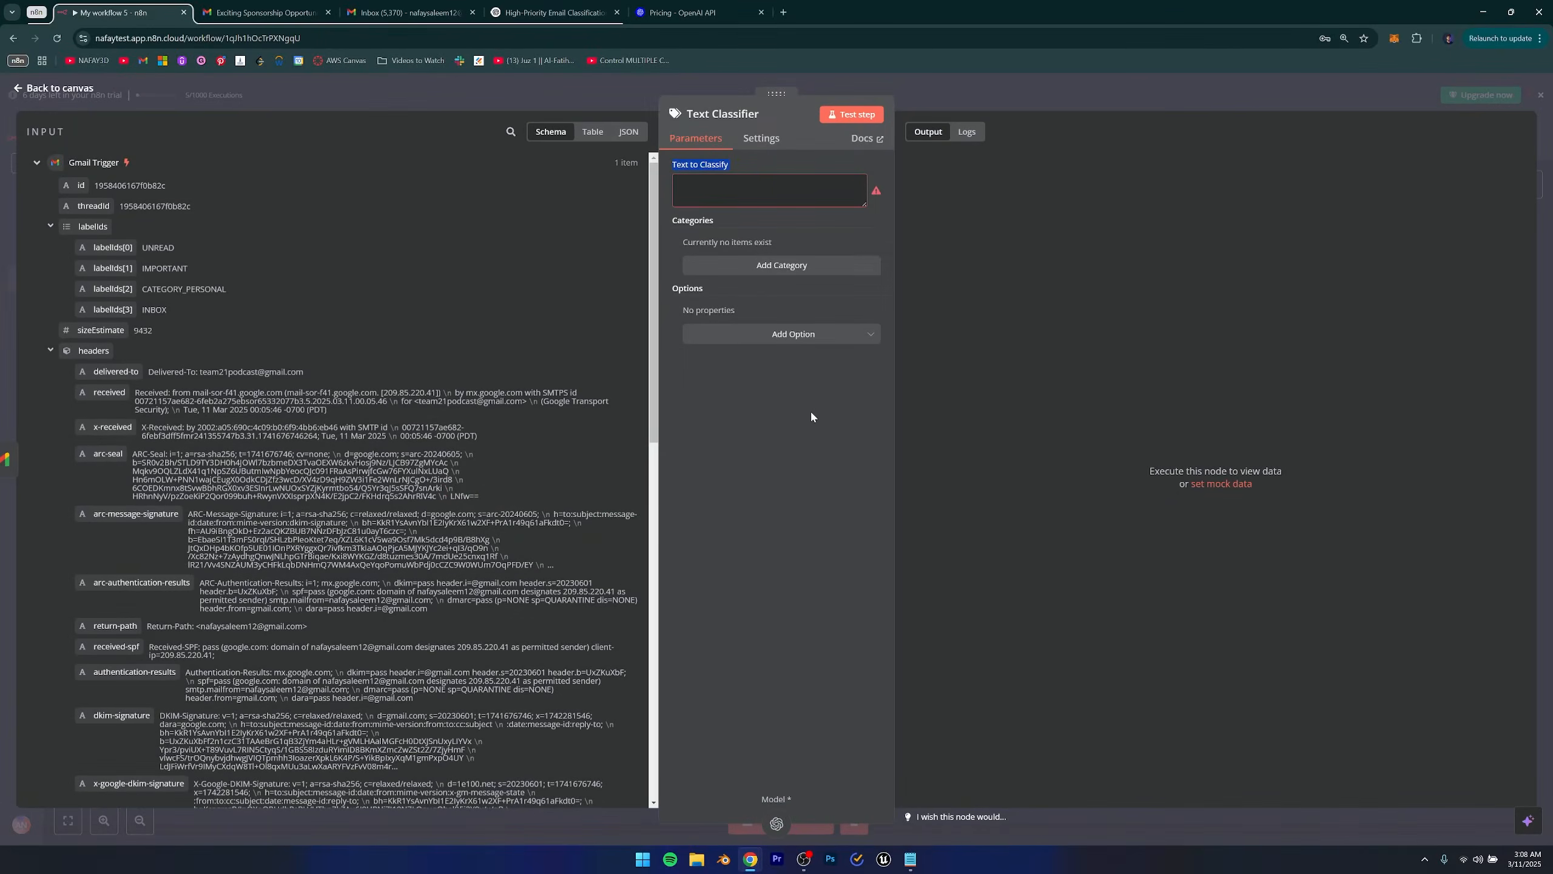
left_click(676, 168)
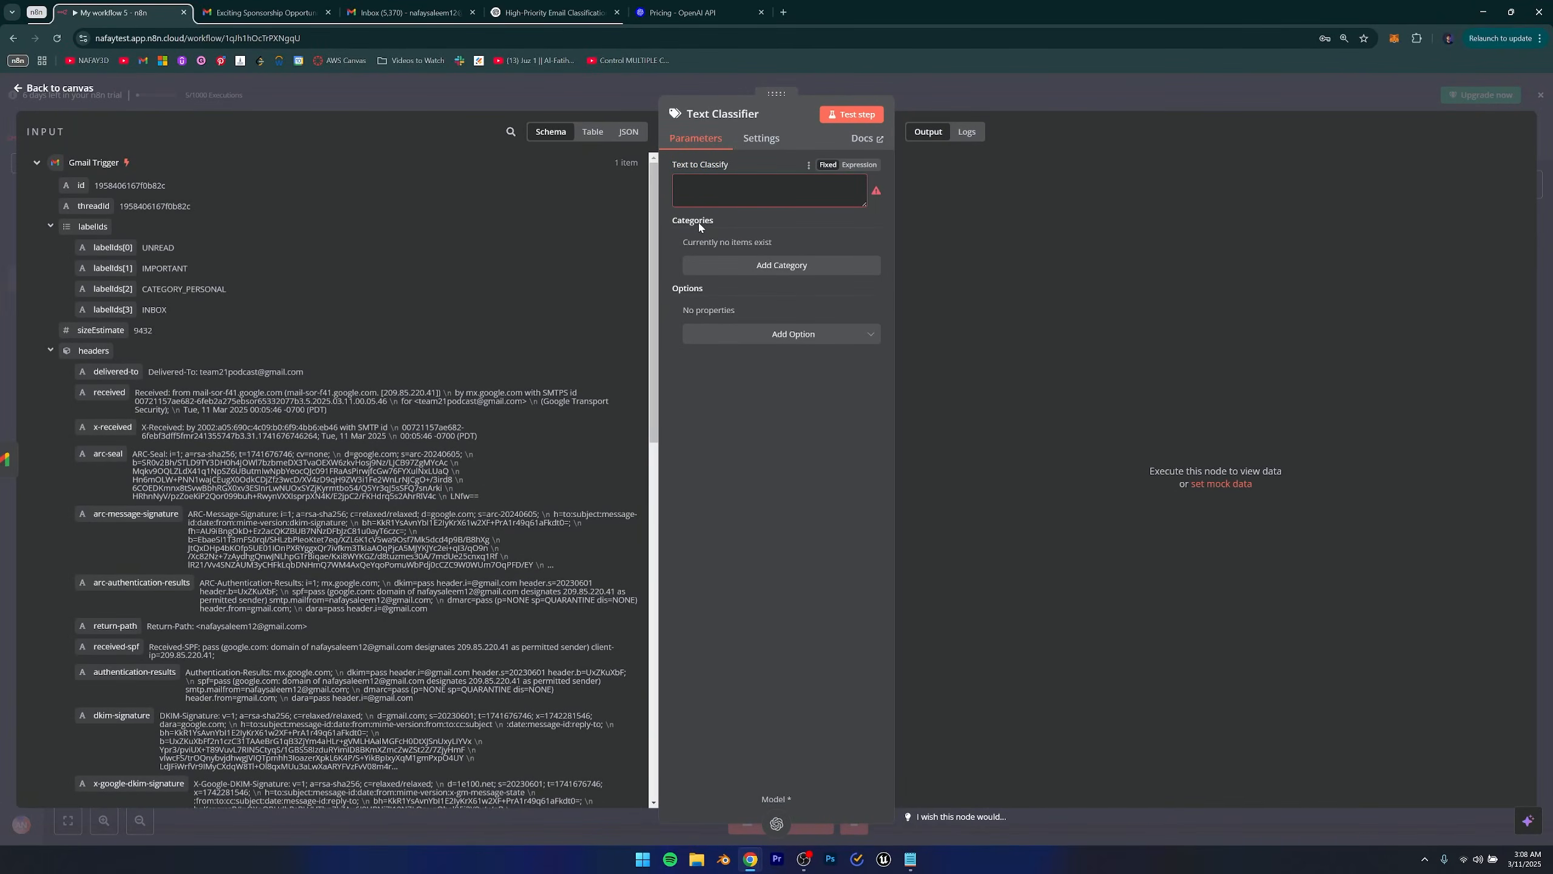
left_click_drag(710, 226, 714, 227)
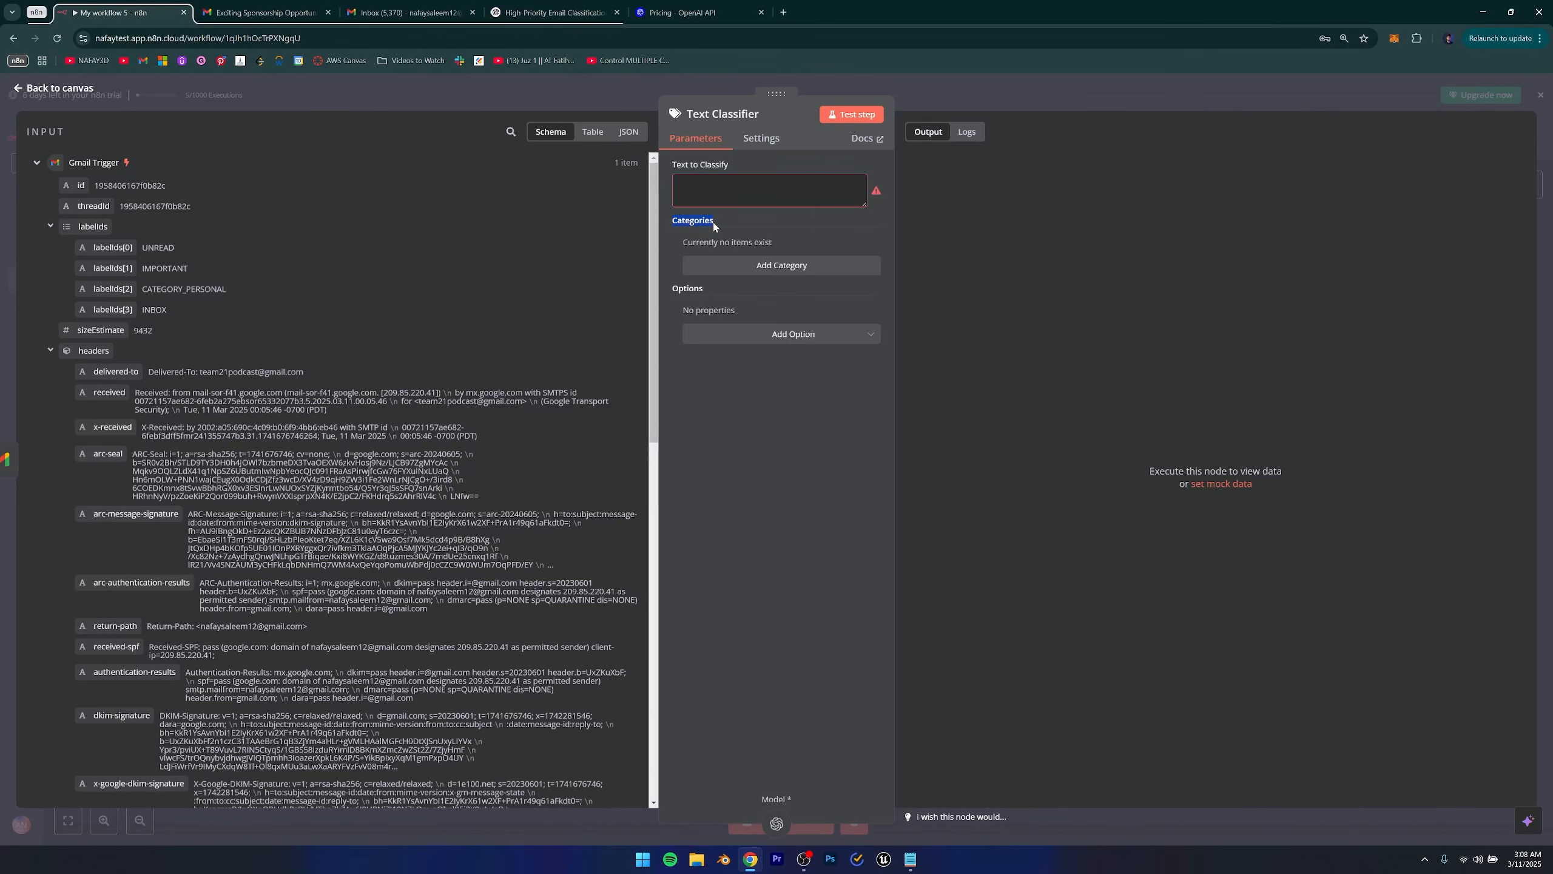
left_click(723, 241)
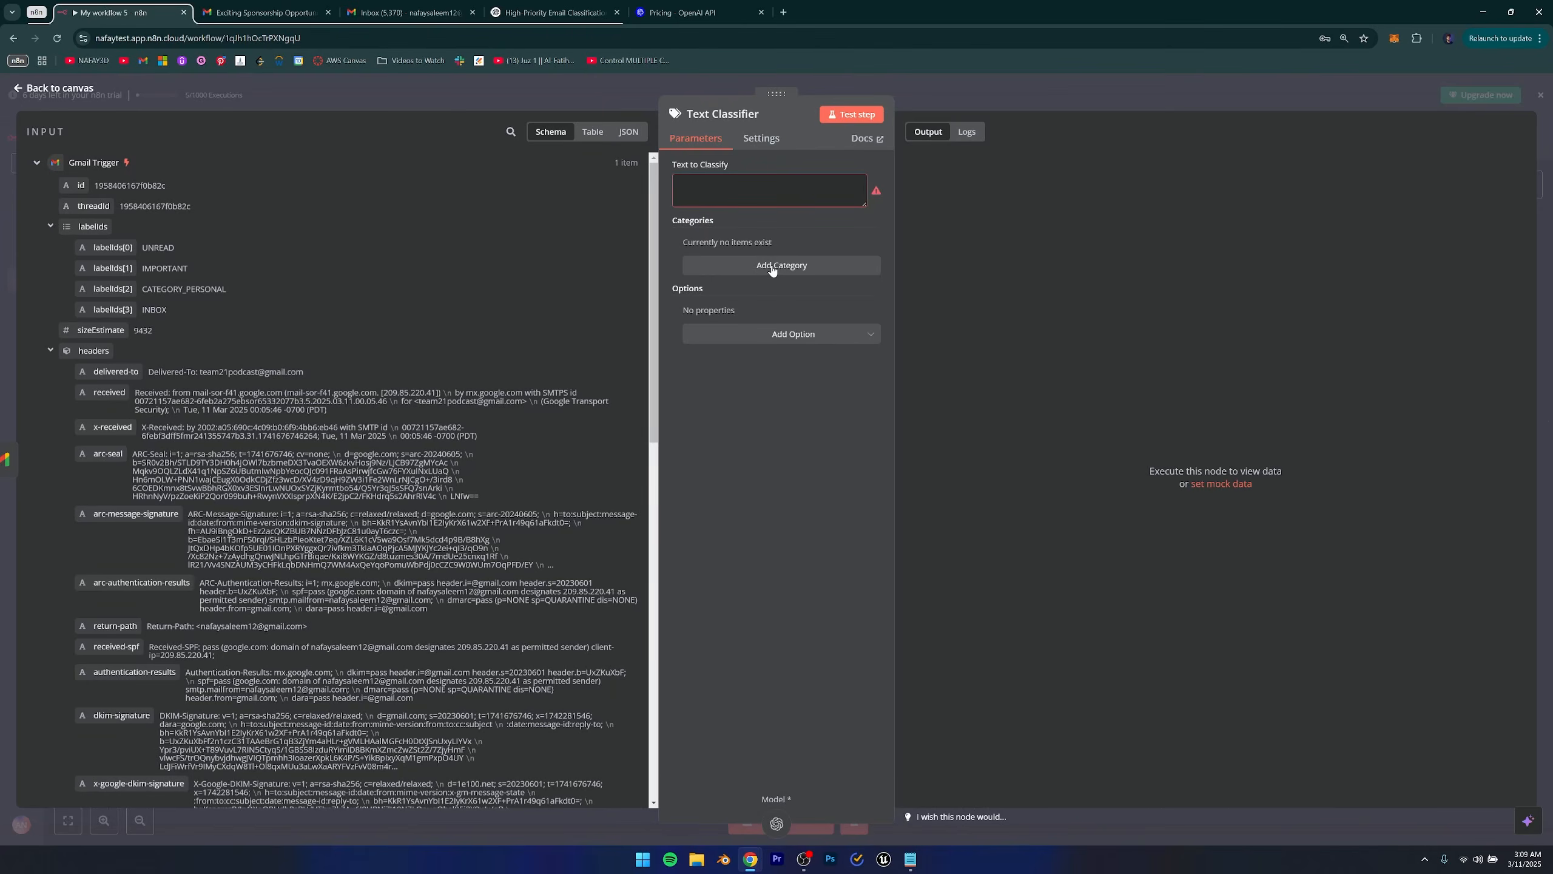
left_click(762, 265)
left_click(756, 262)
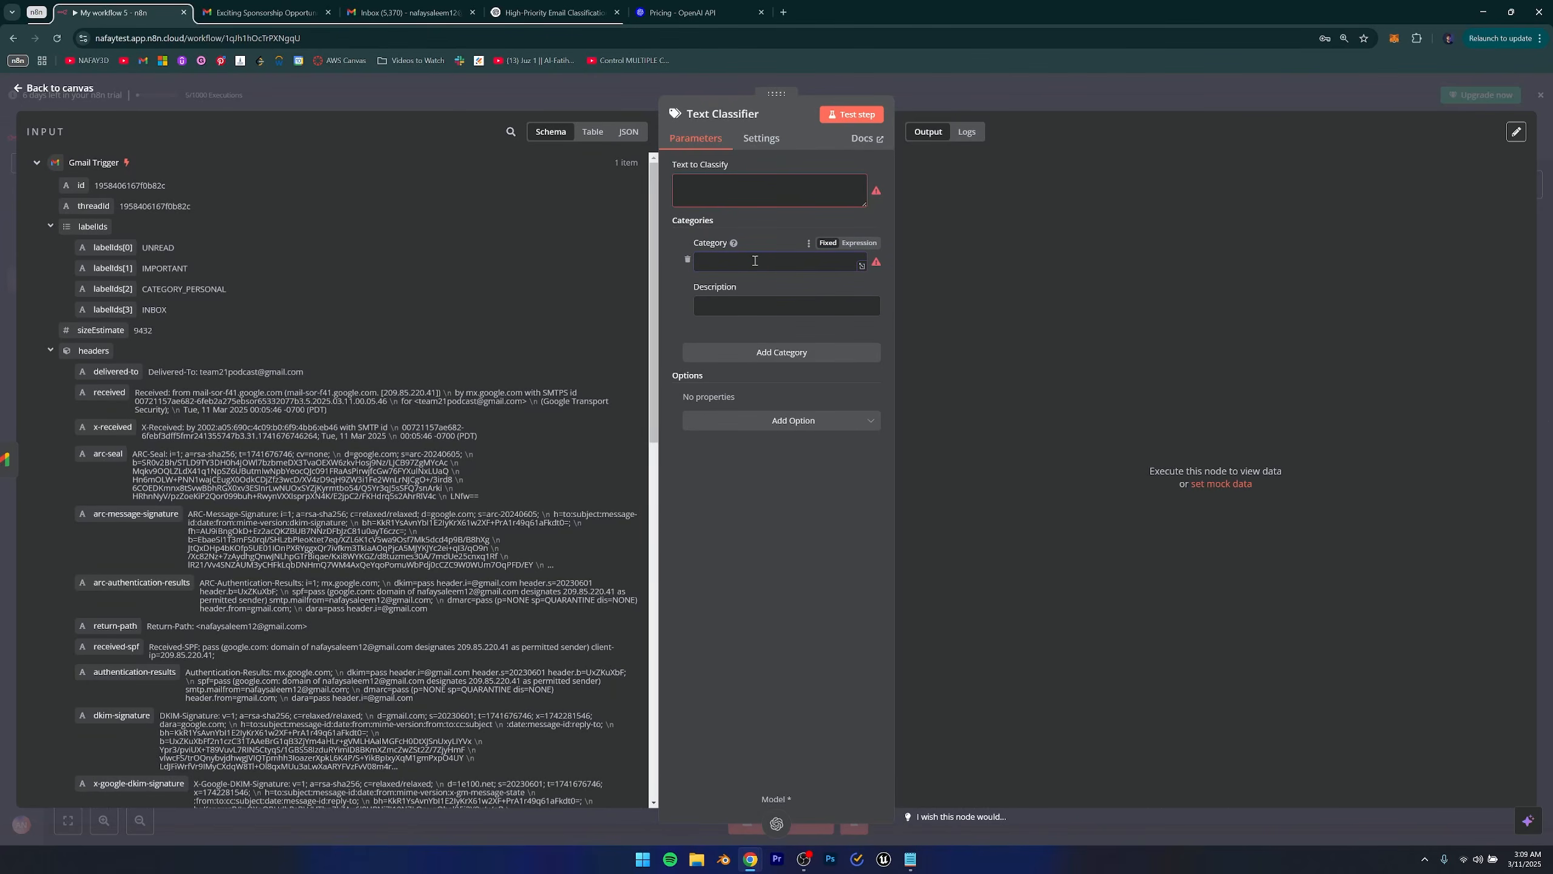
type("Sponsorship")
Paste the prepared description of YouTube sponsorship emails as the Sponsorship category's description and read through it.
left_click(809, 302)
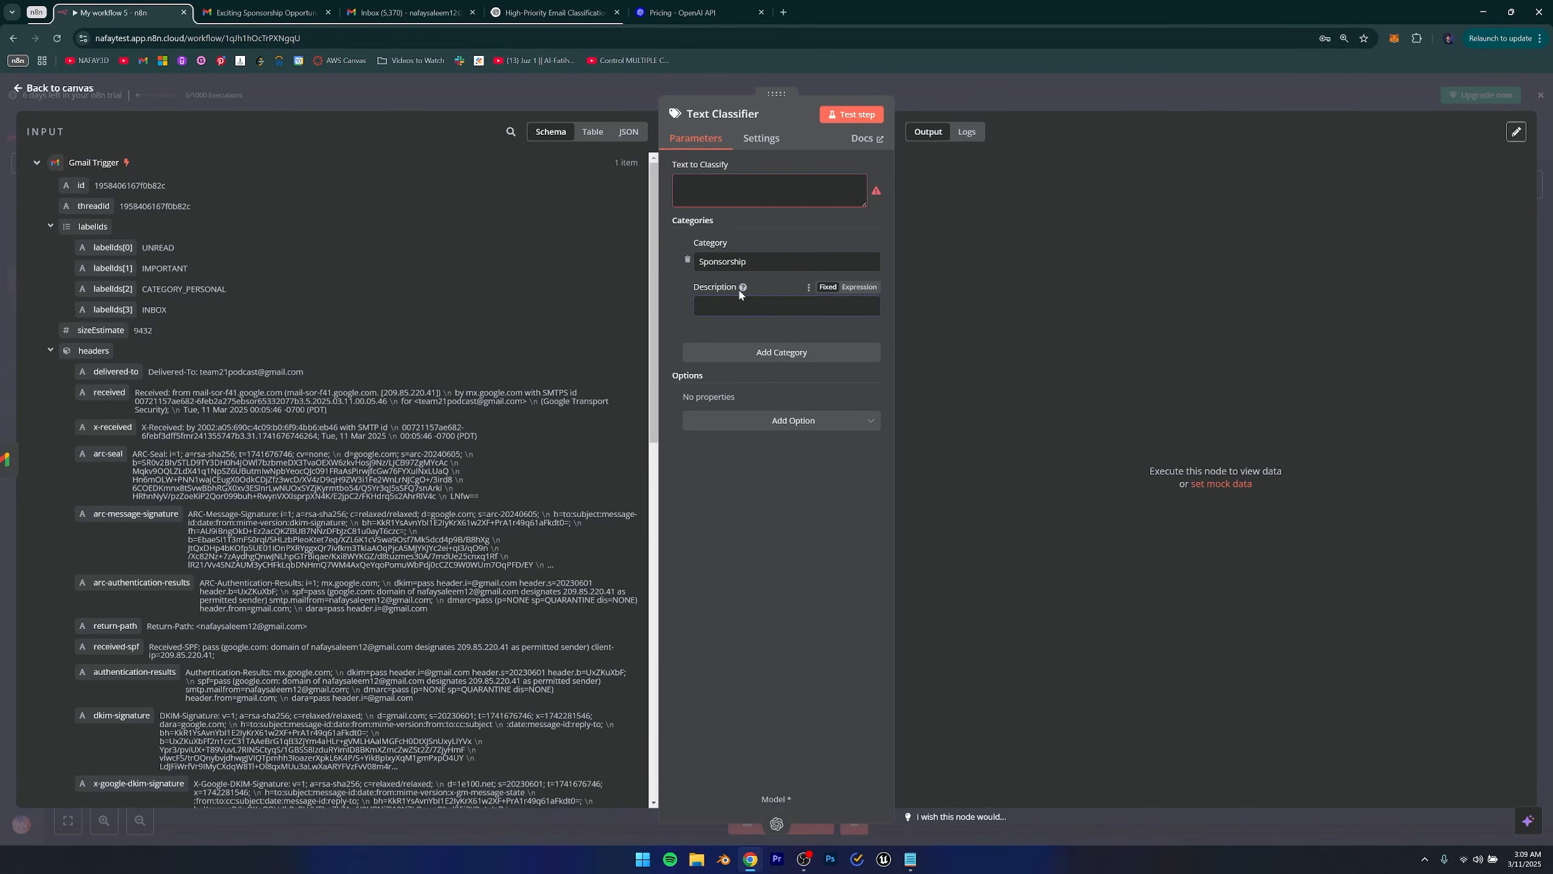
mouse_move(742, 287)
key("ctrl+v")
left_click_drag(718, 307, 742, 311)
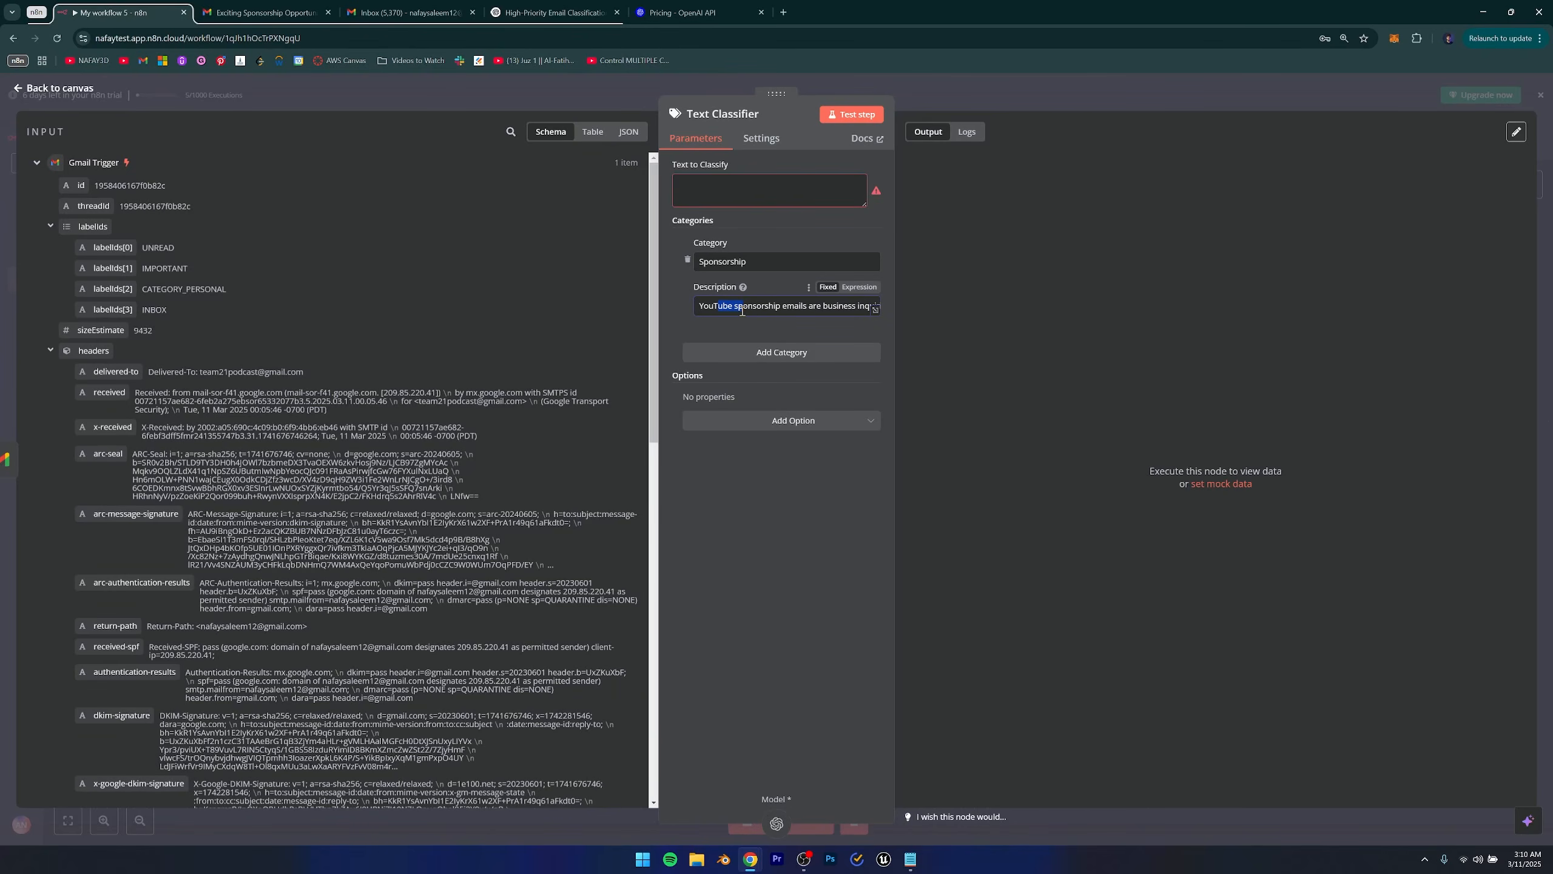
left_click(754, 310)
left_click_drag(698, 307, 774, 313)
left_click(784, 312)
left_click_drag(729, 307, 874, 316)
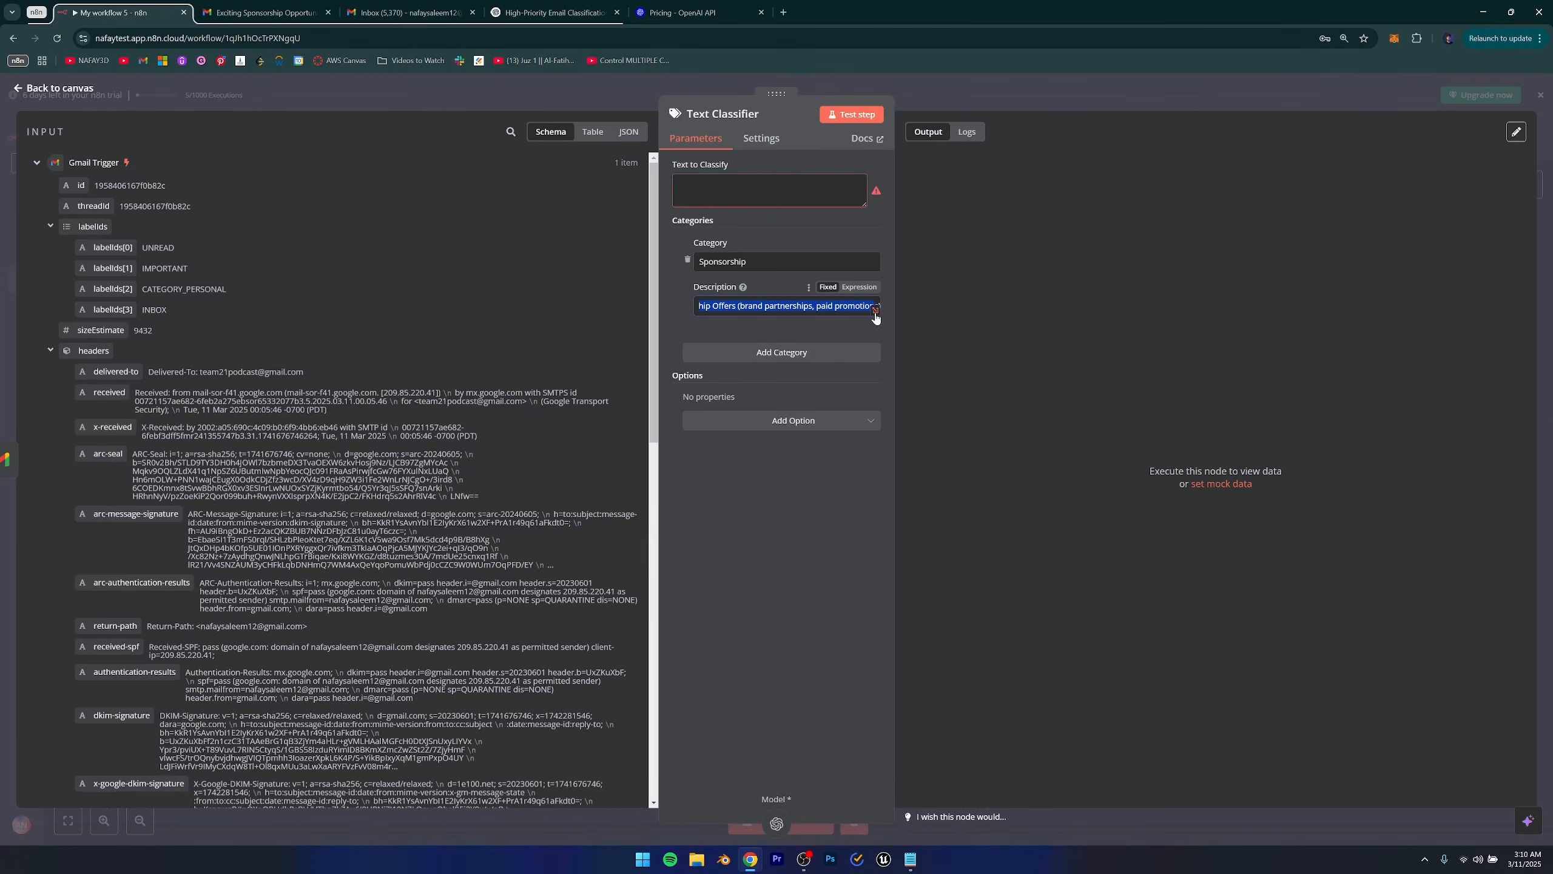
left_click(842, 331)
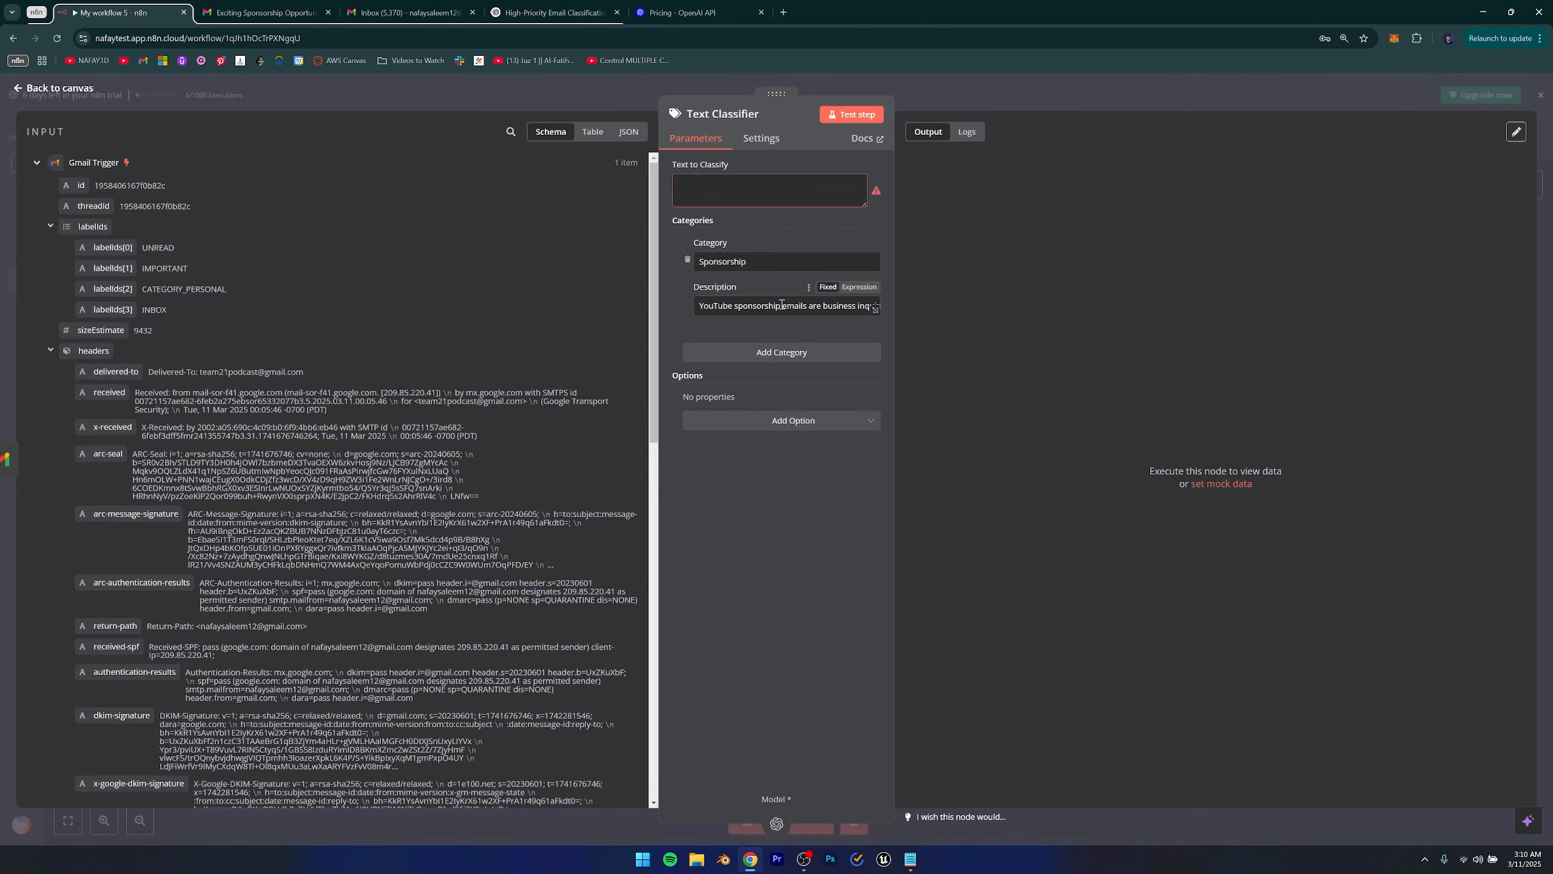
Add a High Priority category with the description "High Priority emails often include words like Urgent, time deadline or similar".
left_click(767, 374)
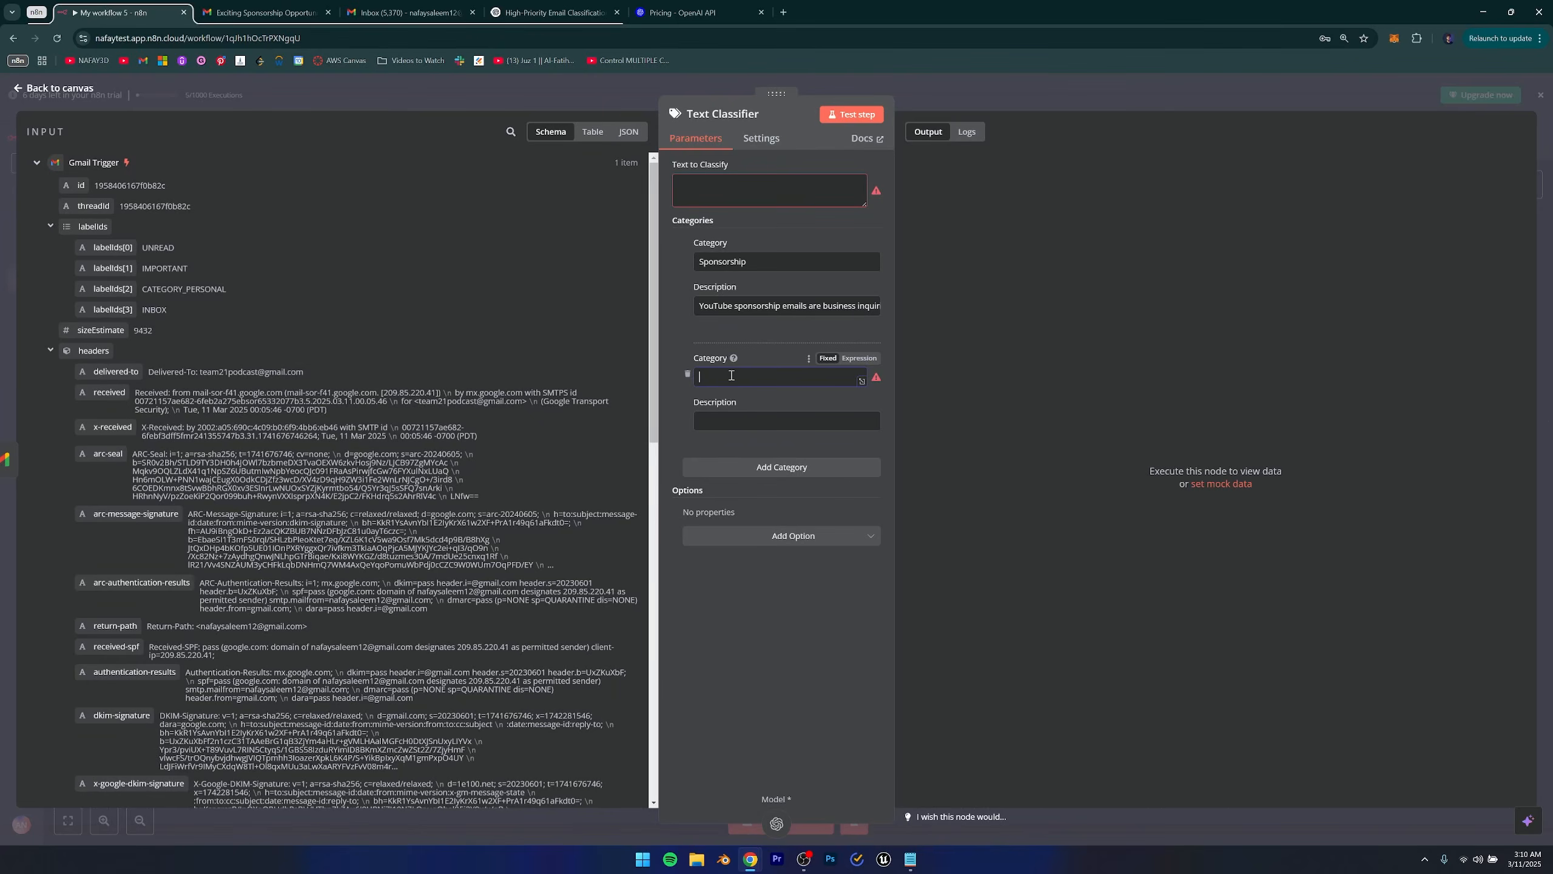
type("High Priority")
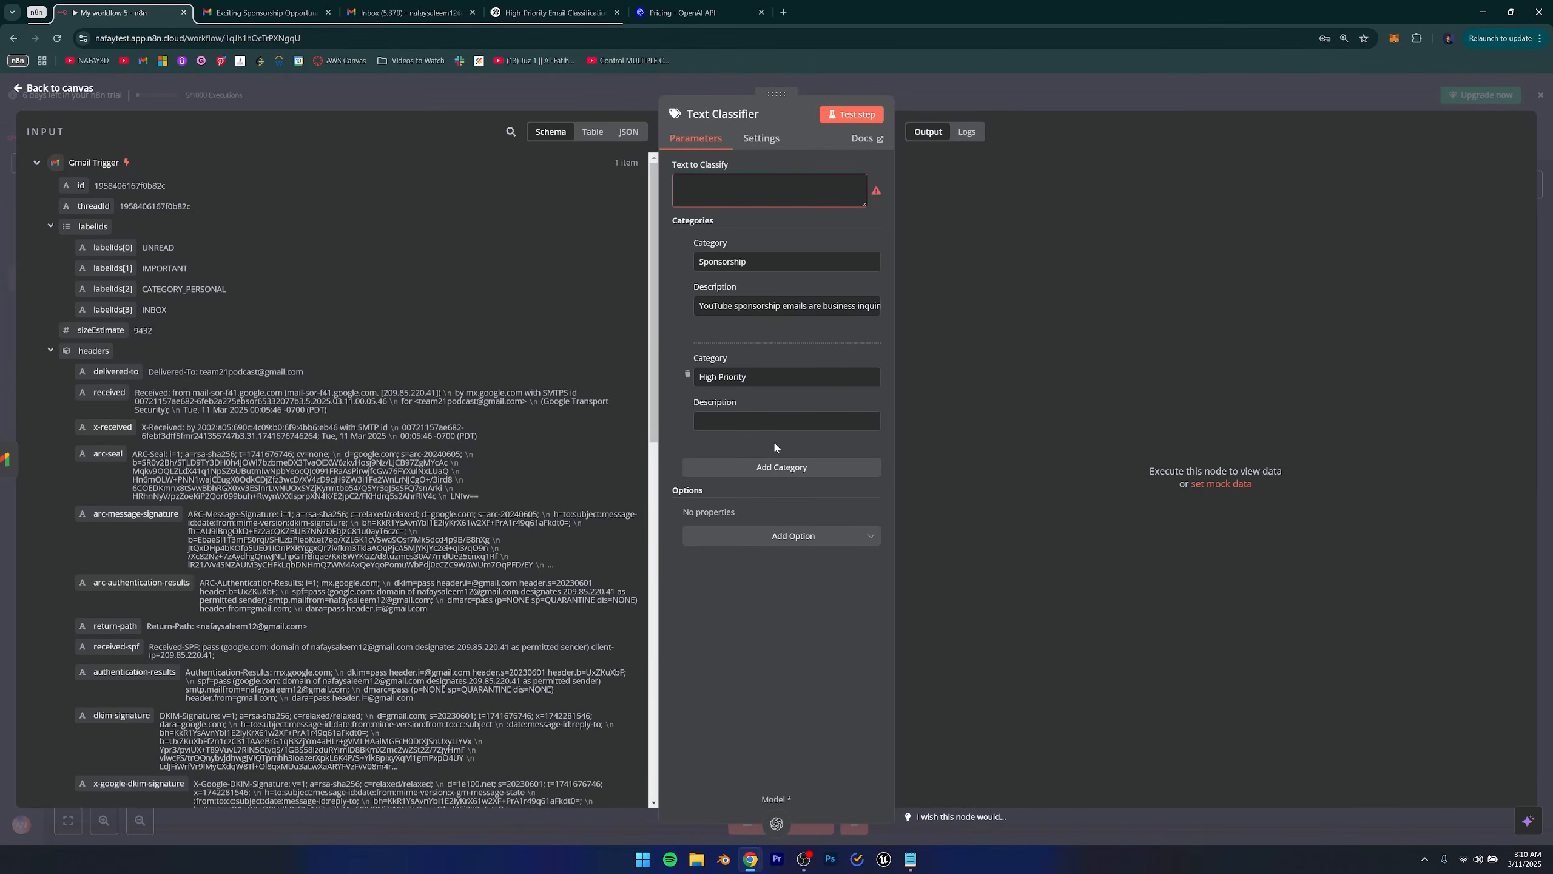
left_click(760, 423)
type("High Priority emails often include ")
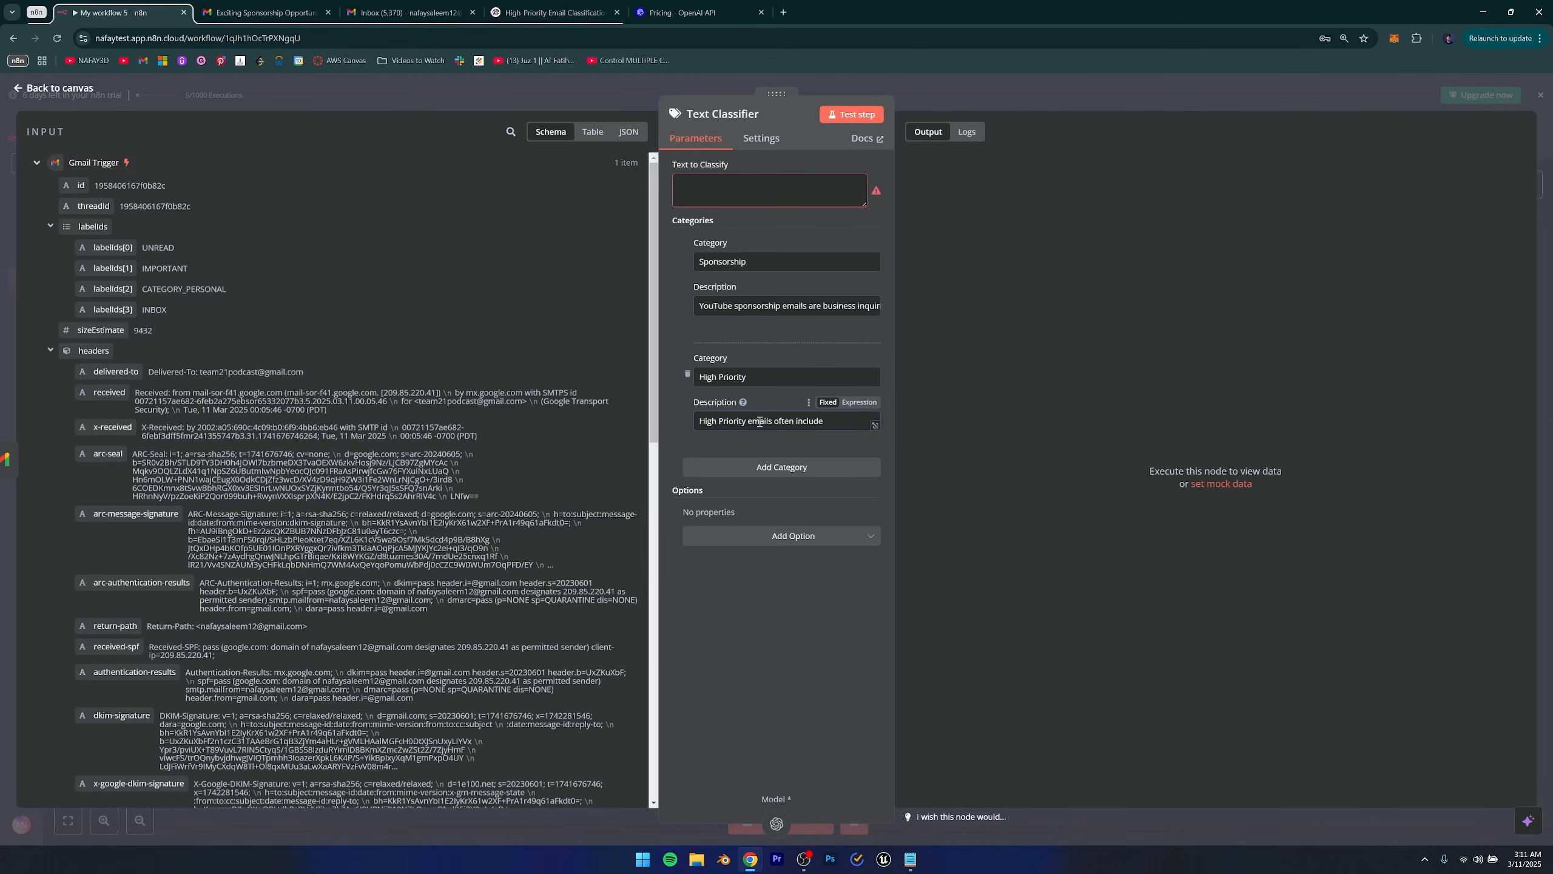
type("words like Urgent, time deadline c")
type("r smi")
right_click(861, 423)
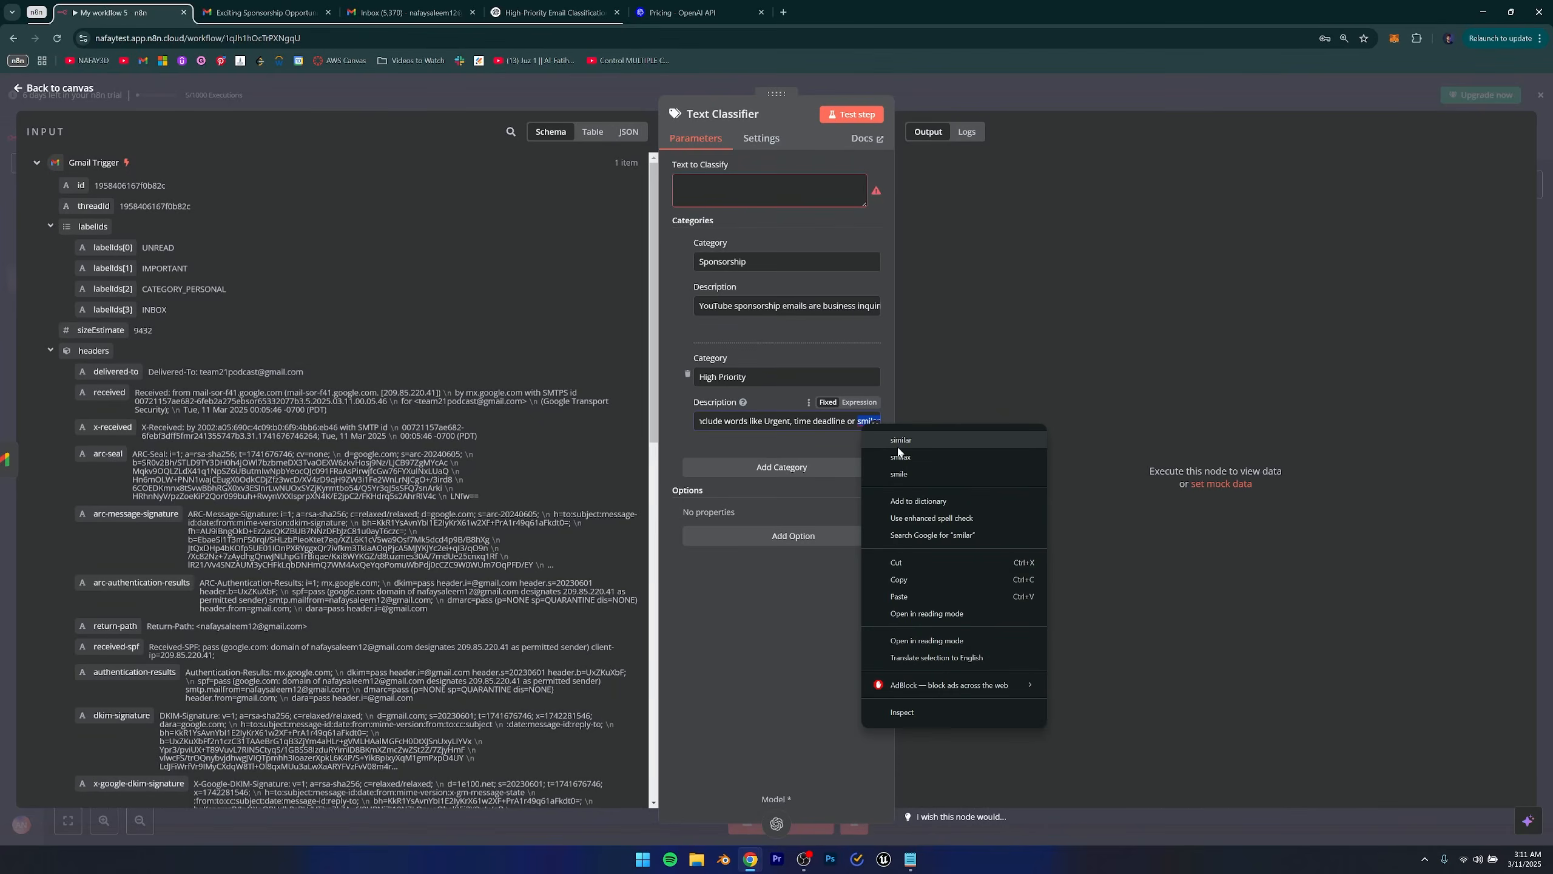
left_click(899, 443)
left_click_drag(838, 424, 695, 422)
left_click(813, 420)
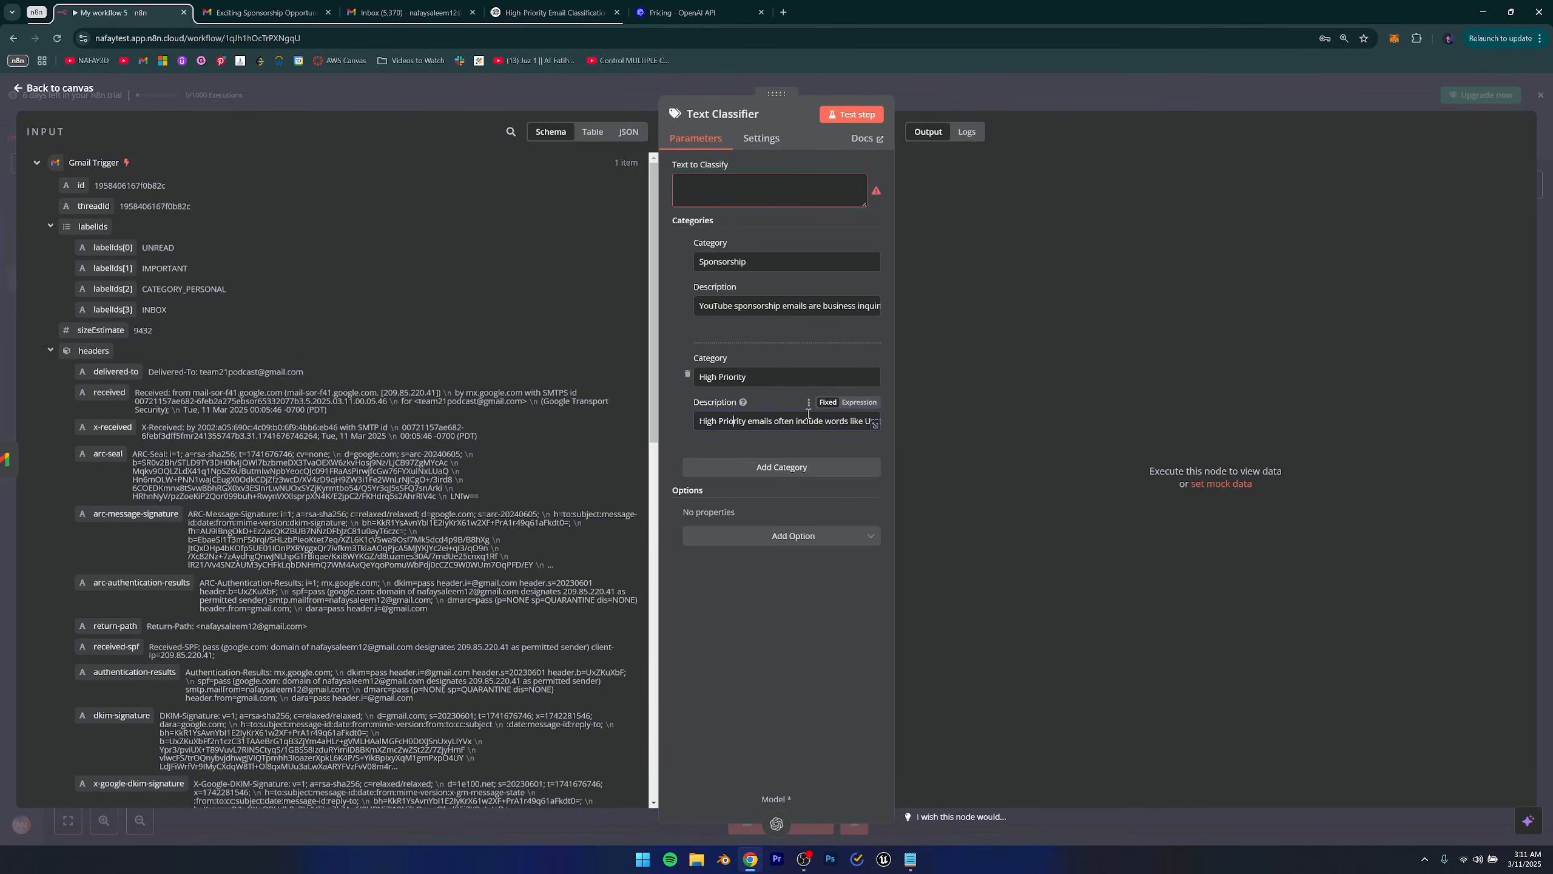
left_click_drag(819, 421, 888, 430)
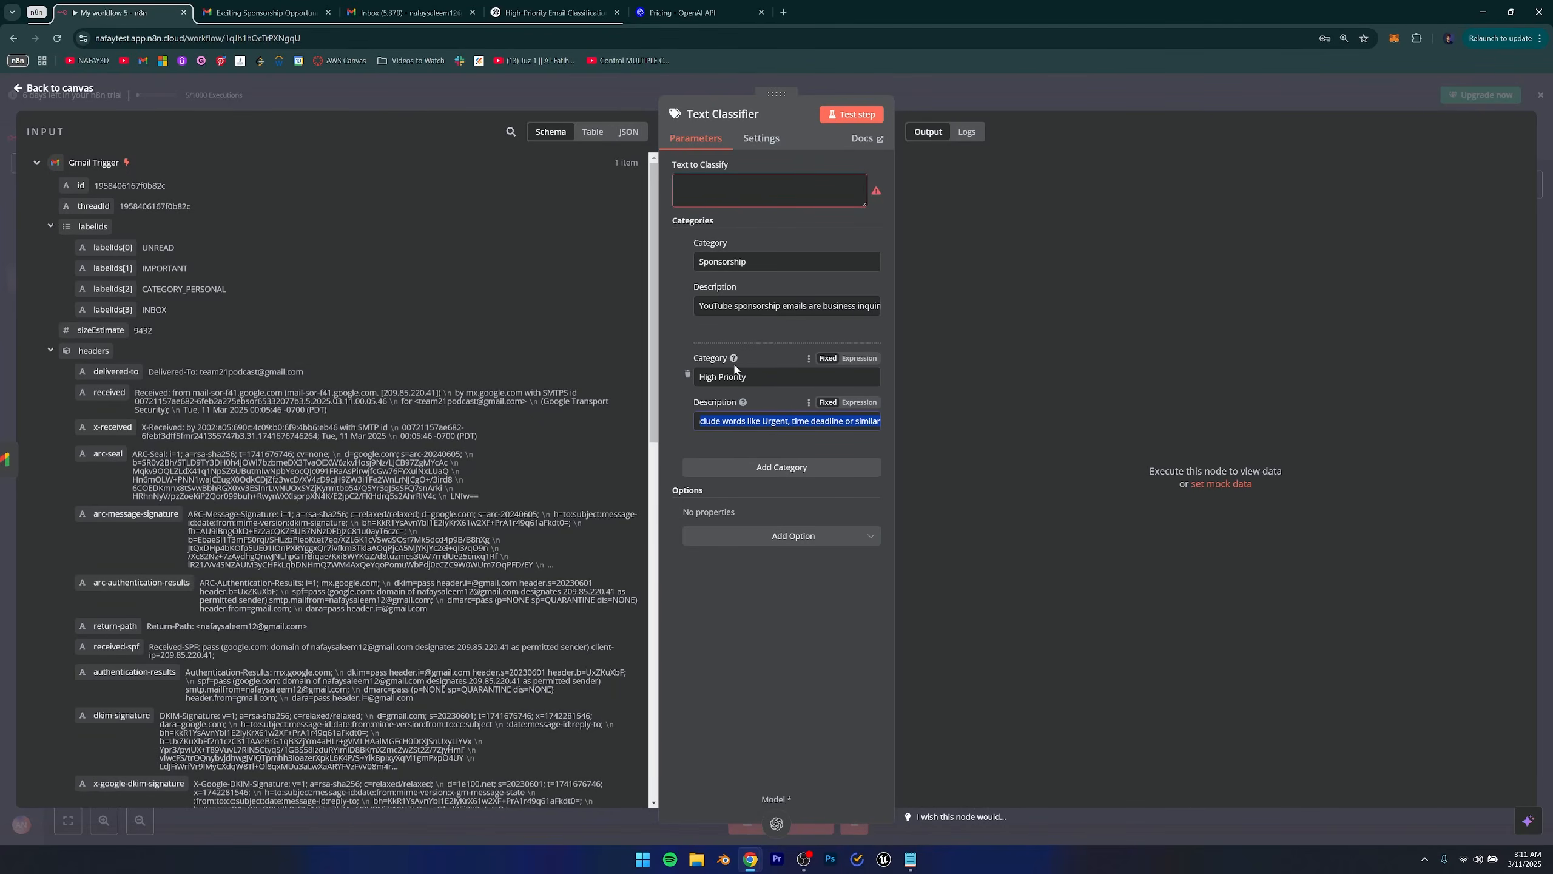
left_click(754, 390)
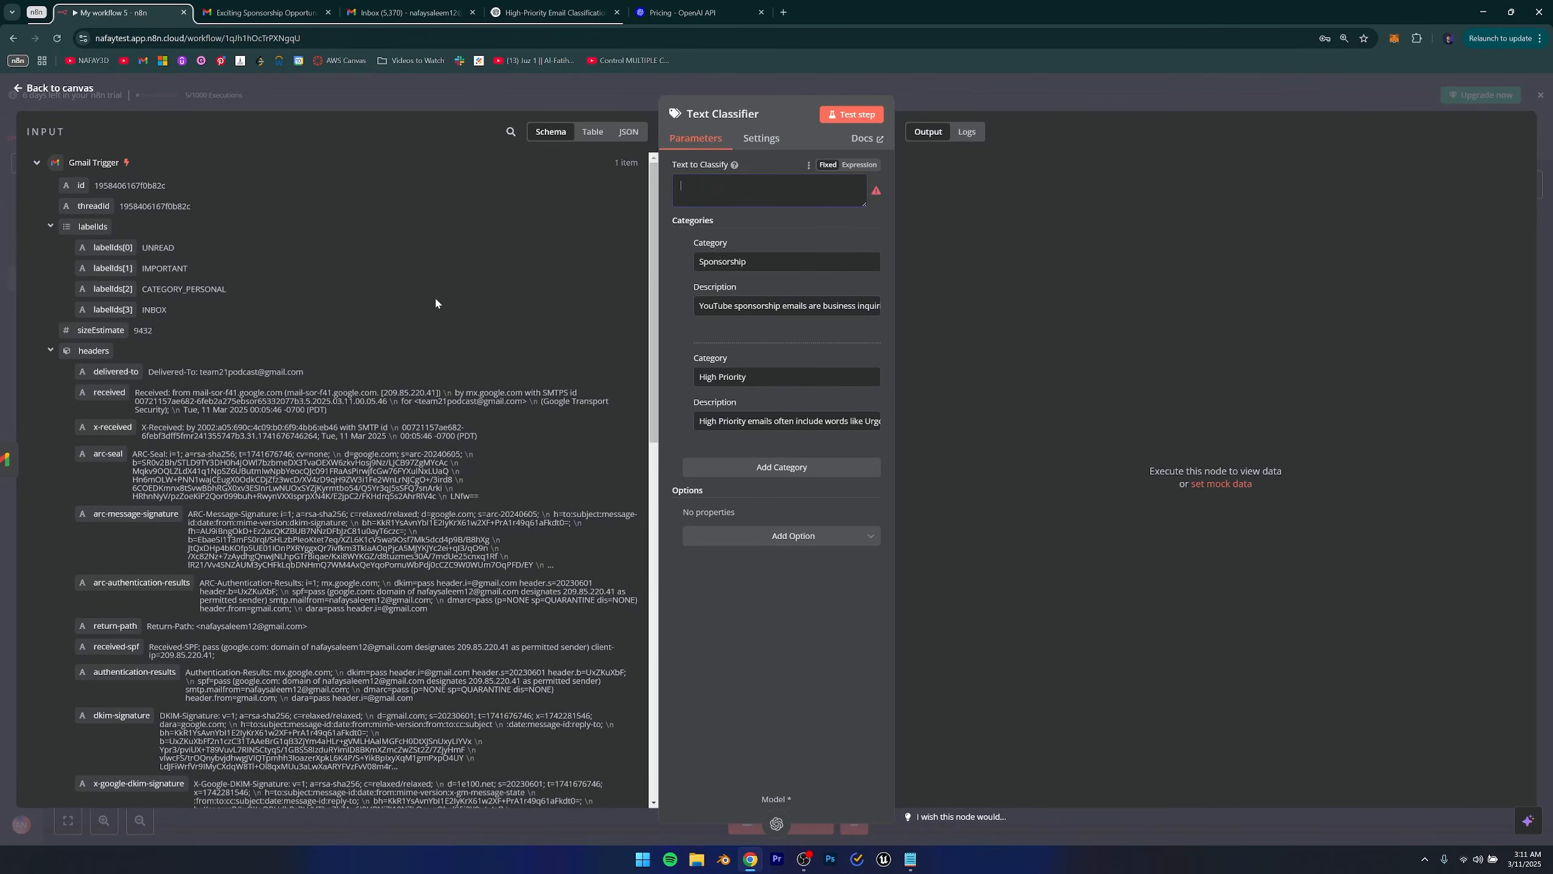
scroll(199, 331, "down", 3)
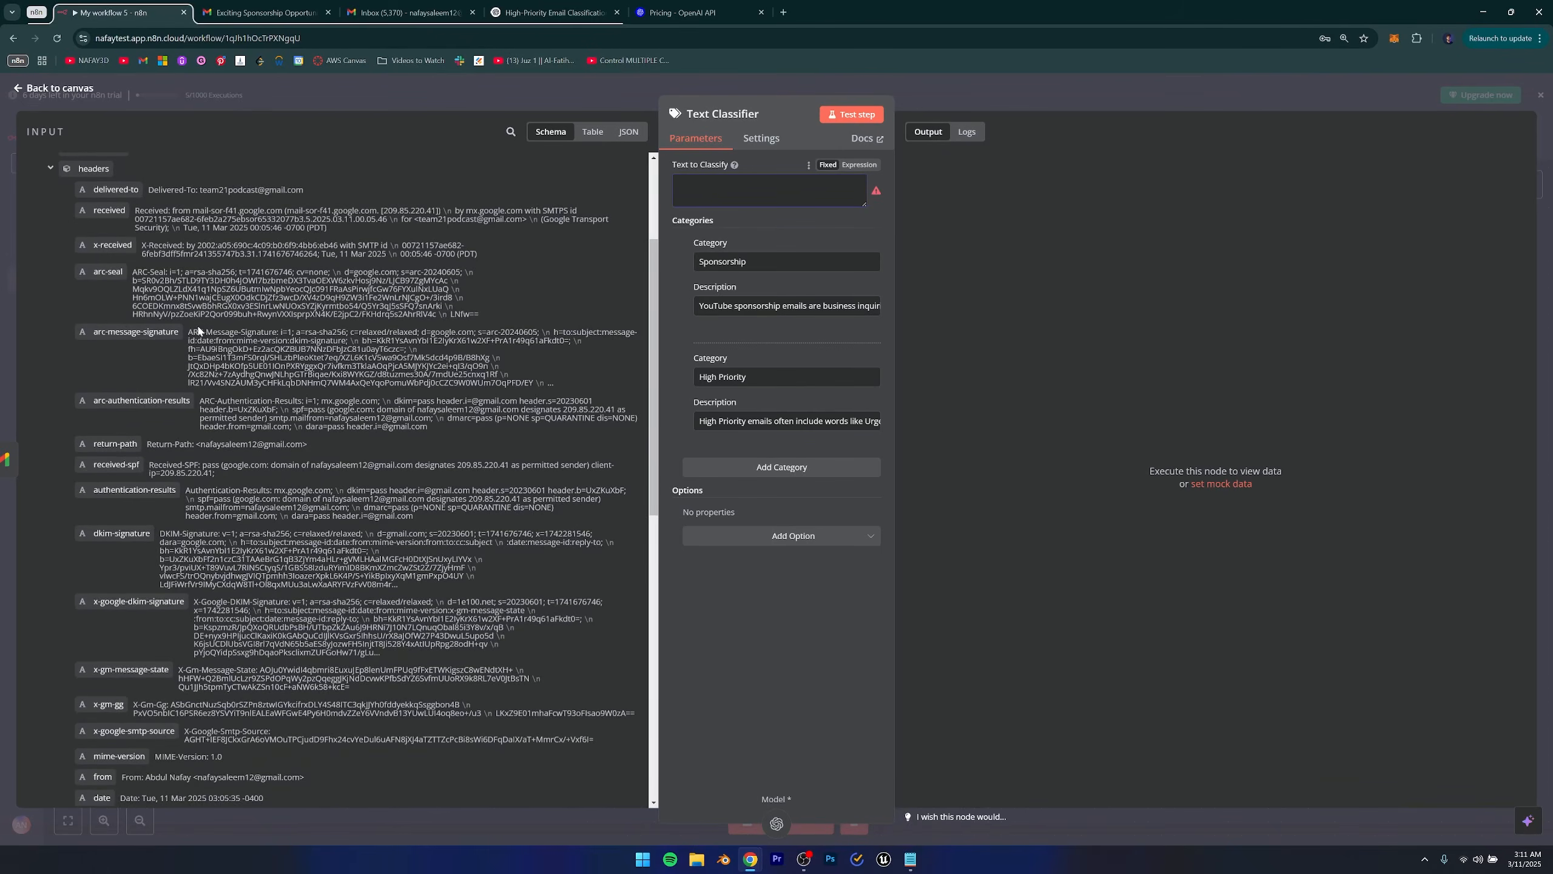
scroll(366, 506, "up", 3)
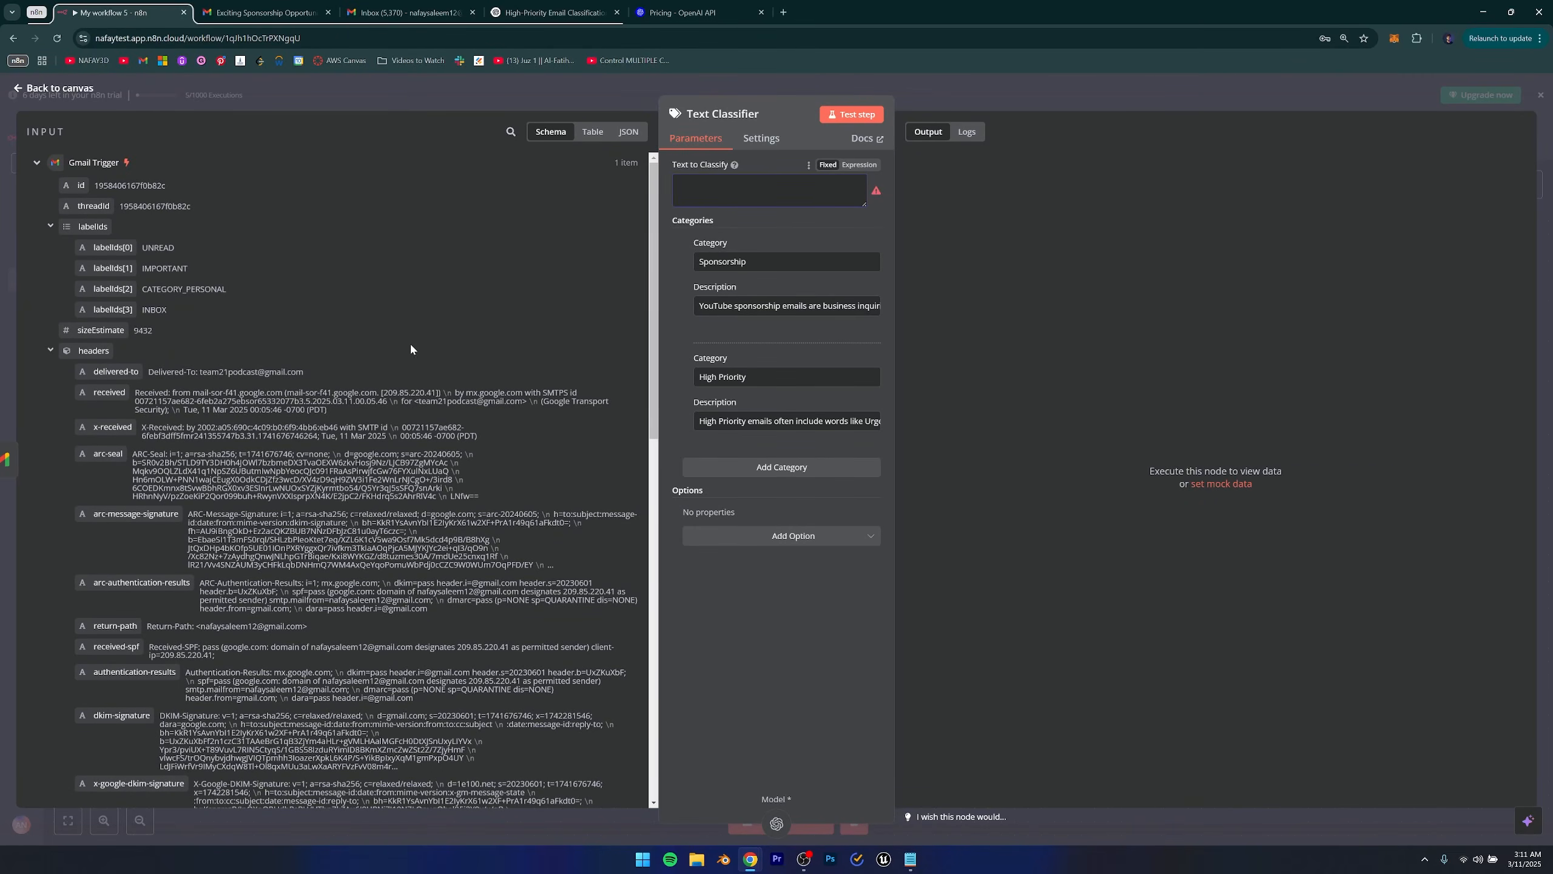
scroll(427, 363, "down", 20)
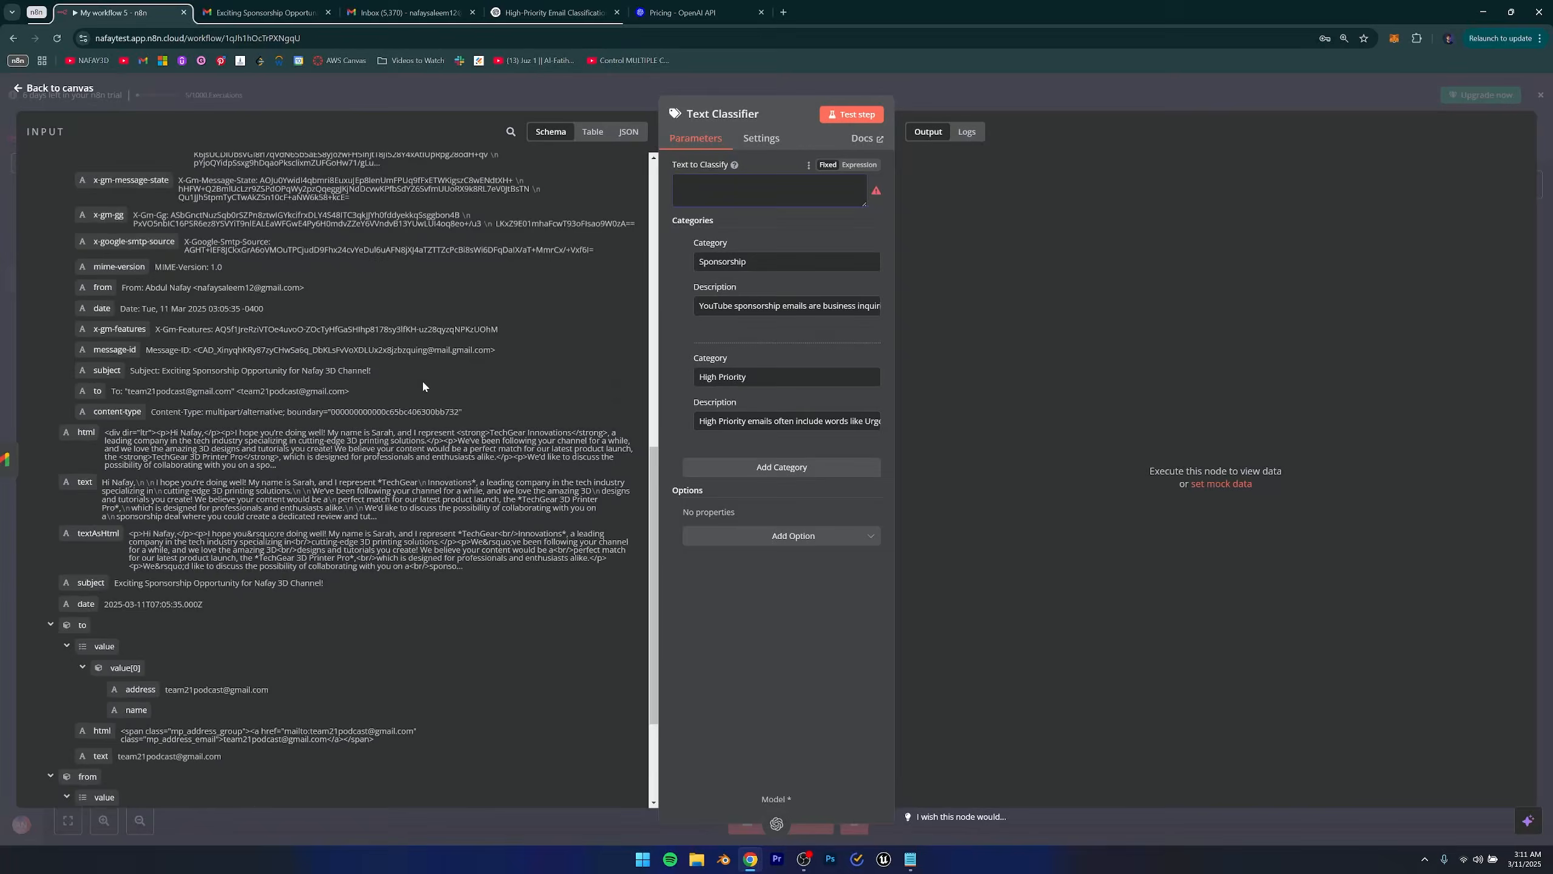
scroll(362, 356, "up", 15)
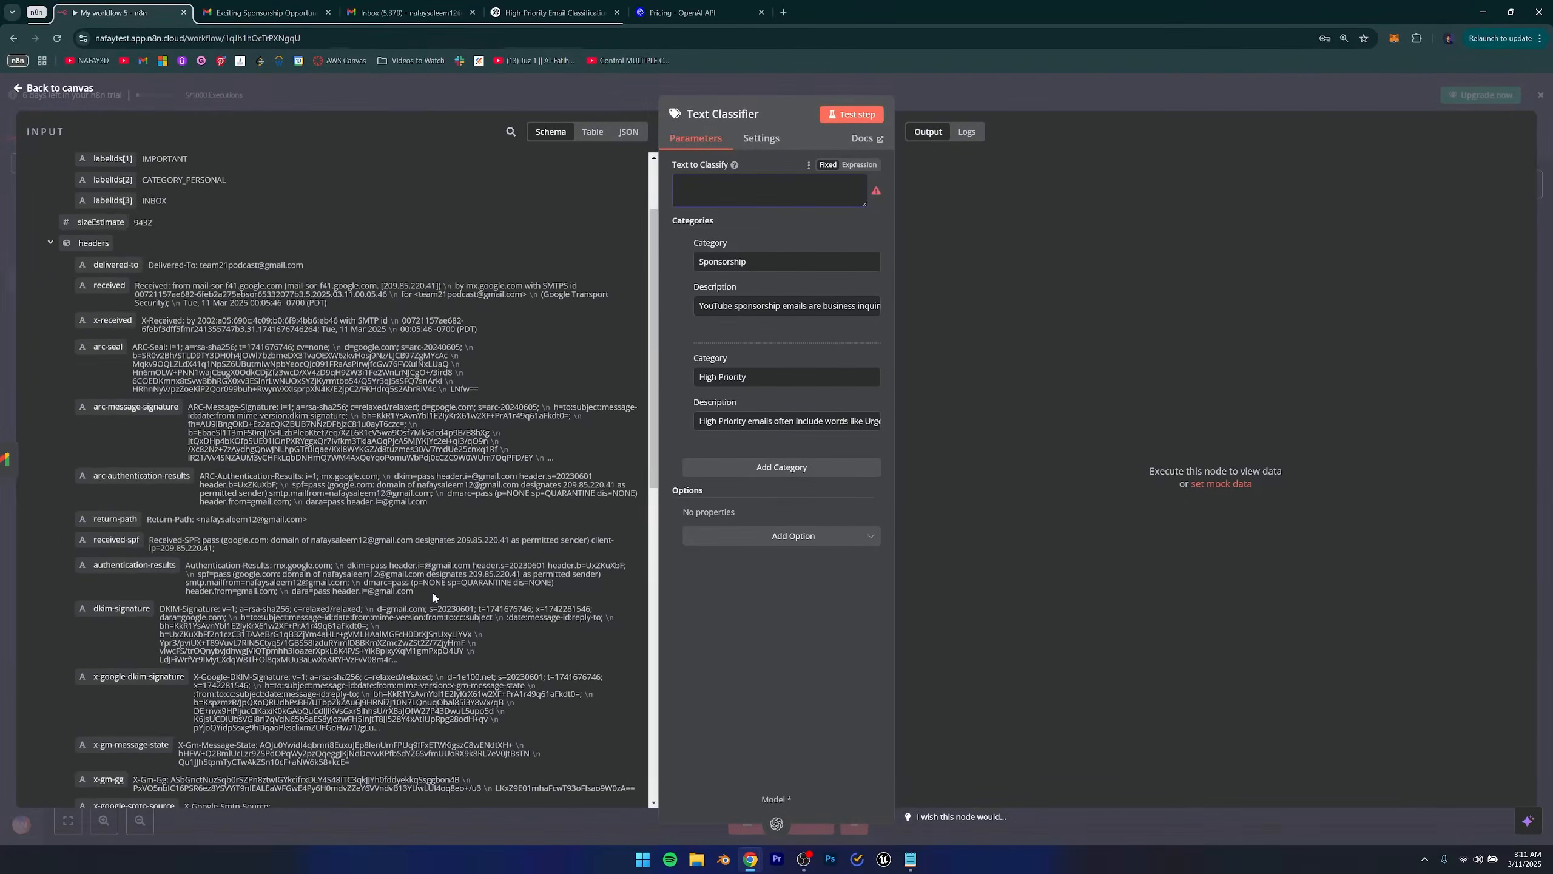
scroll(442, 406, "down", 6)
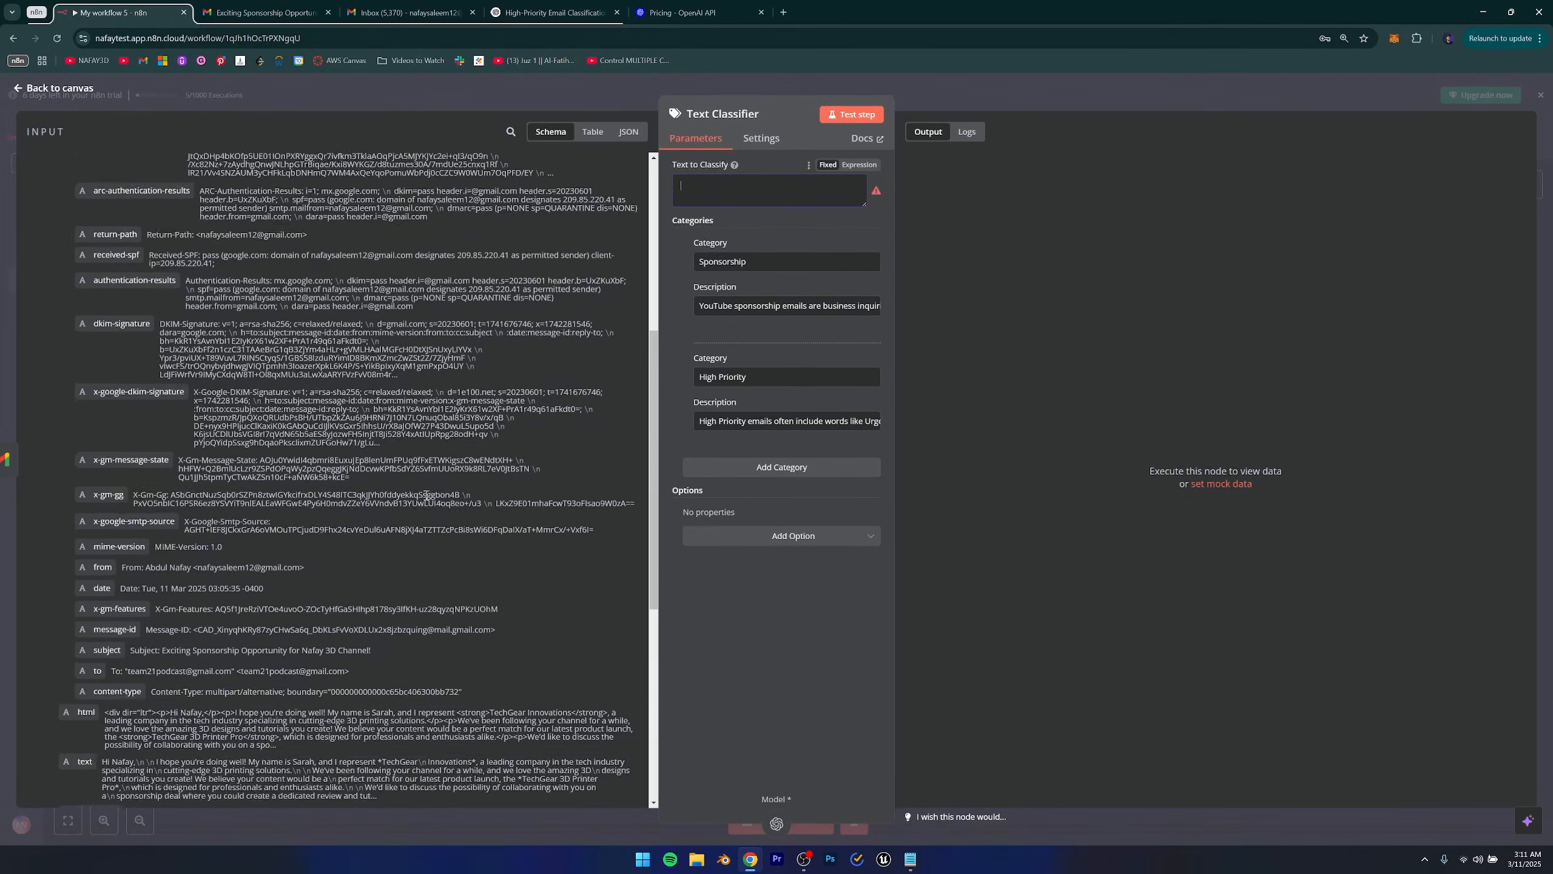
scroll(426, 499, "down", 2)
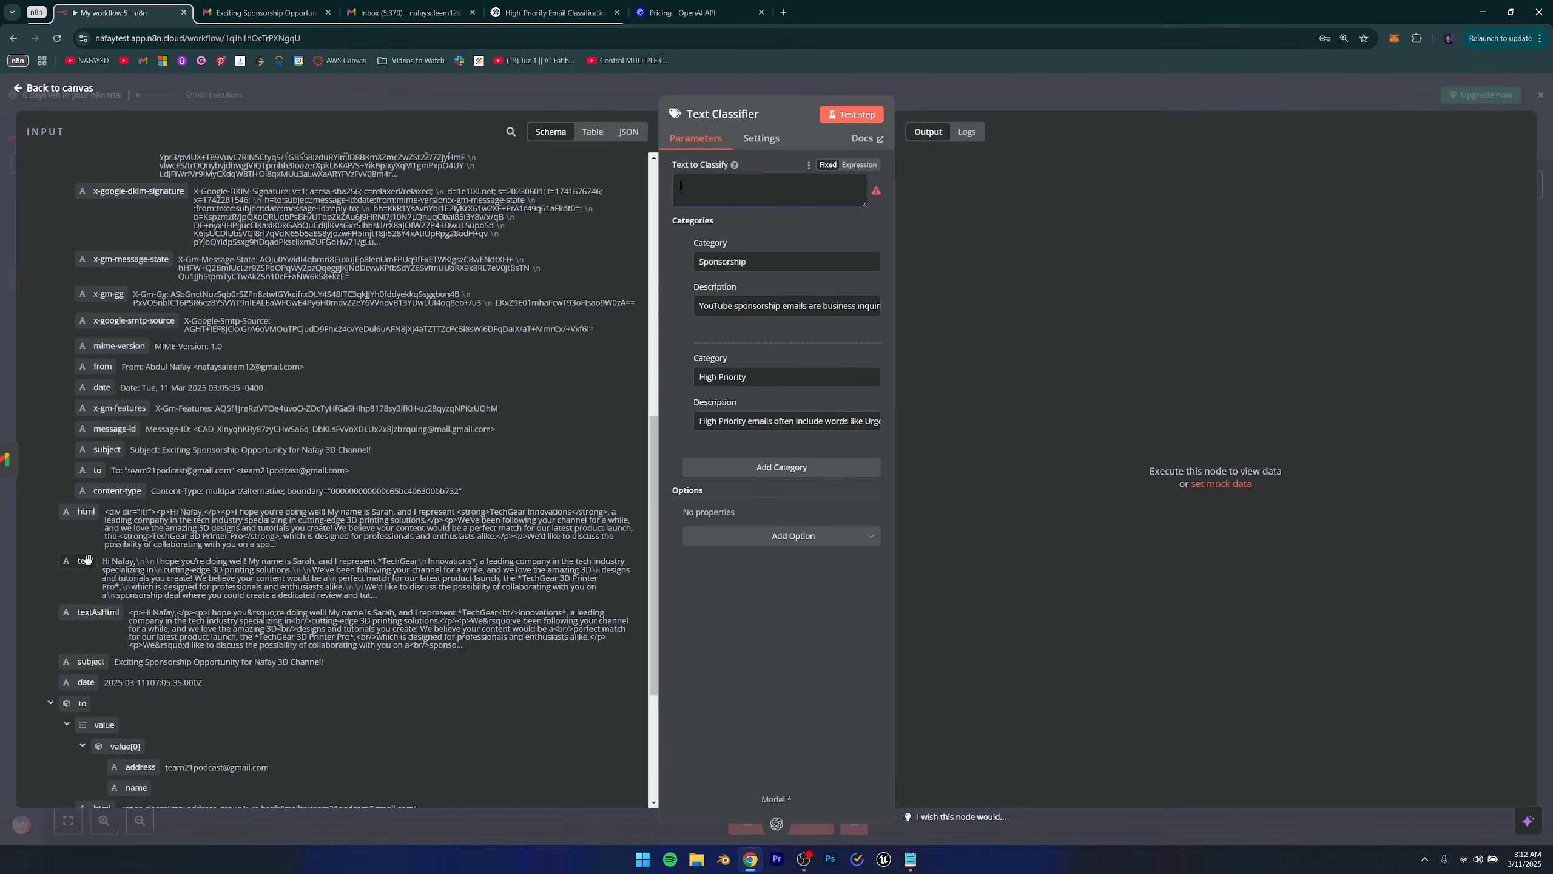
left_click_drag(86, 559, 700, 184)
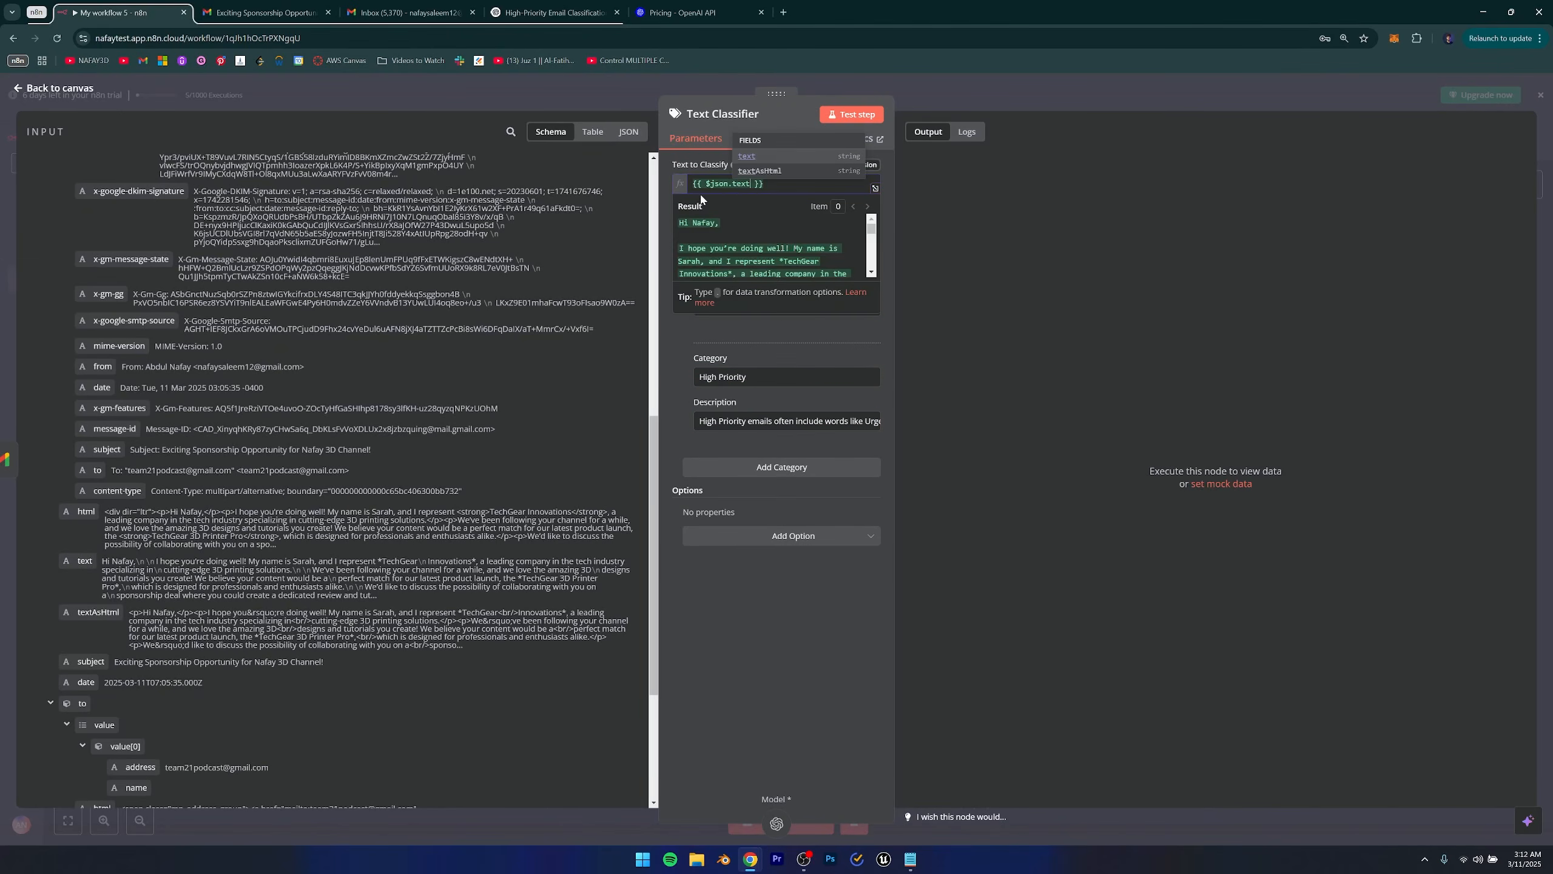
left_click(787, 603)
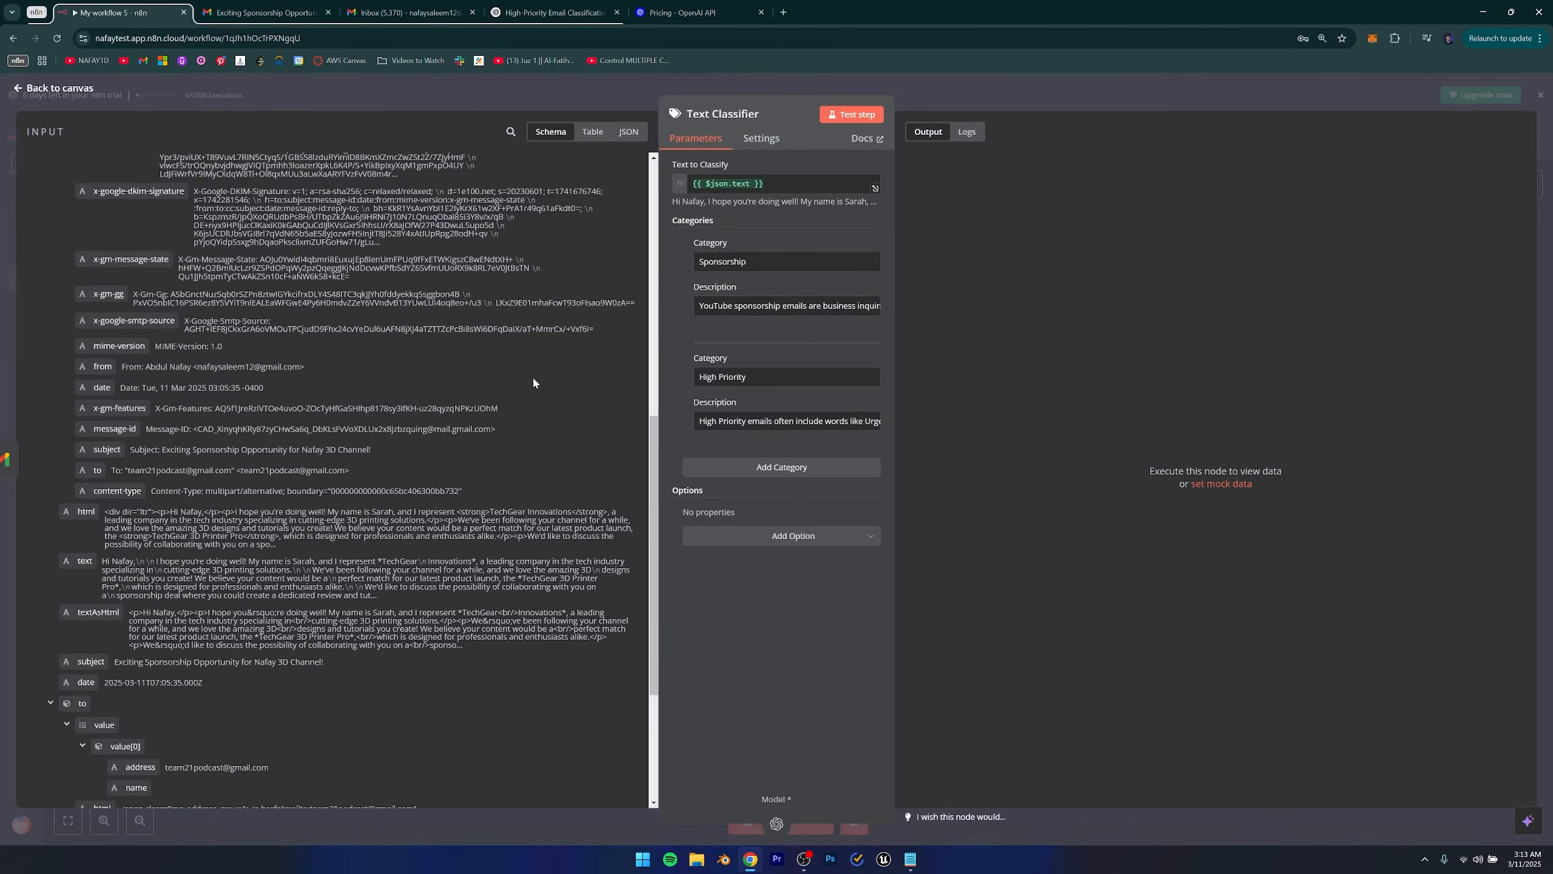
Review the Text Classifier's input text and both category definitions, and return to the canvas.
left_click_drag(674, 164, 752, 166)
left_click_drag(673, 216, 765, 455)
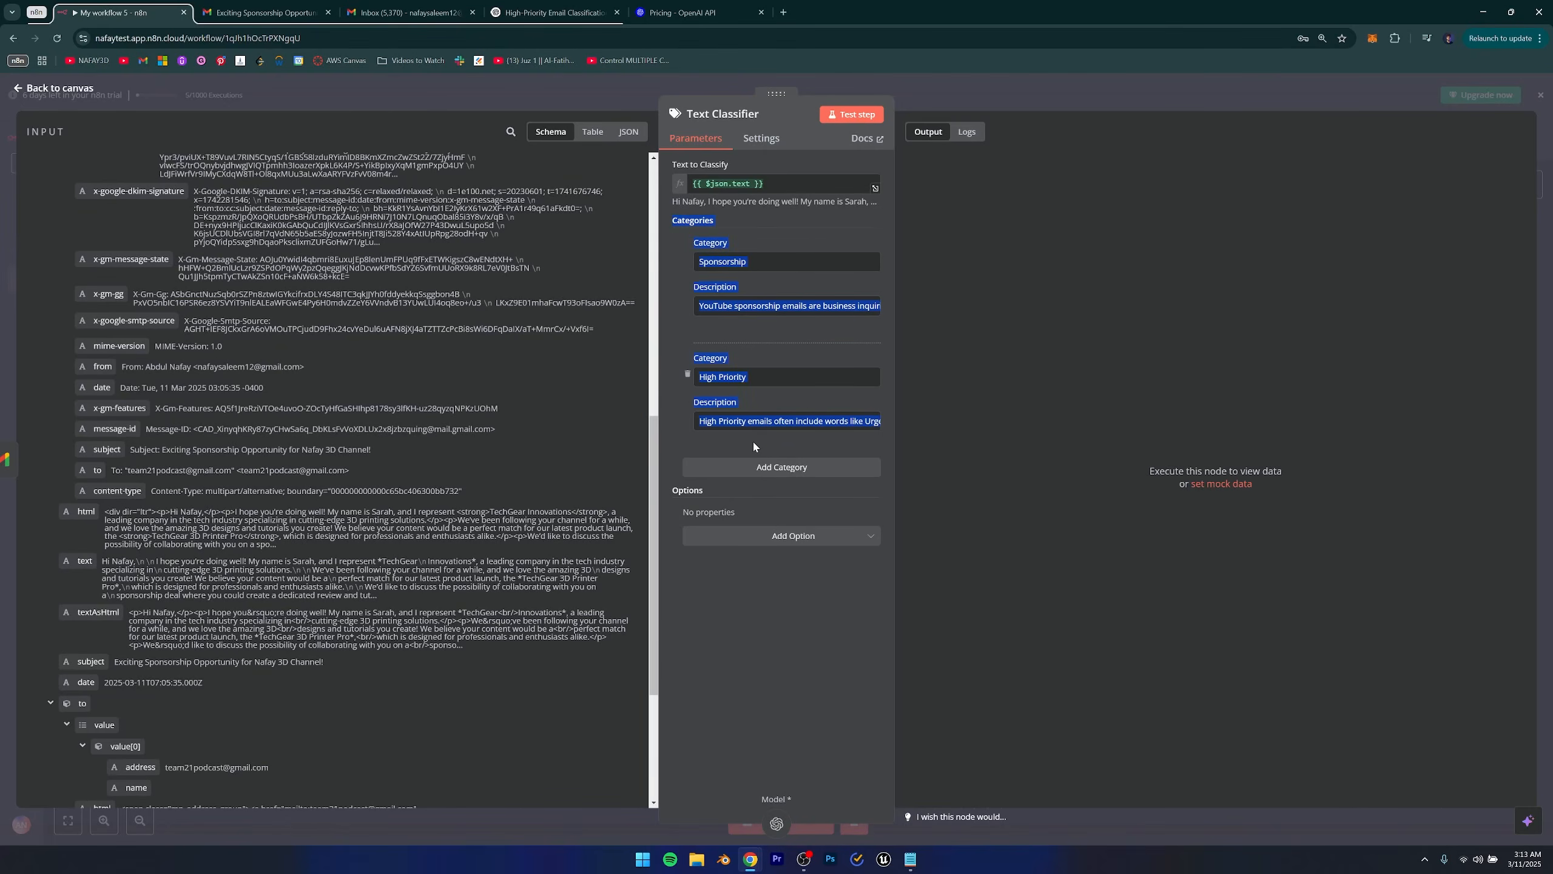
left_click(754, 446)
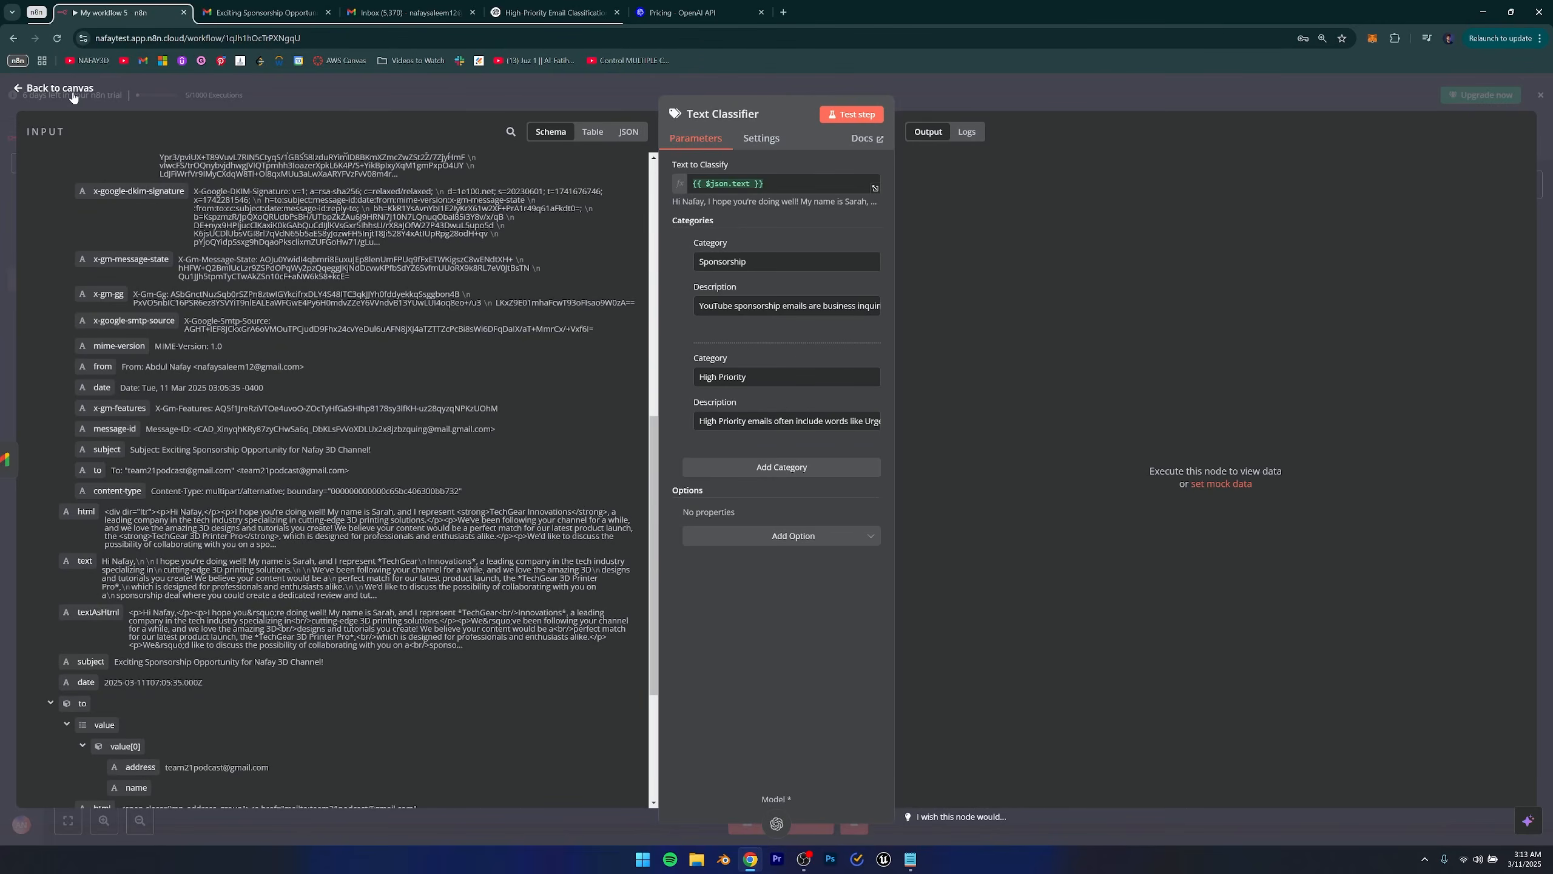
left_click(67, 89)
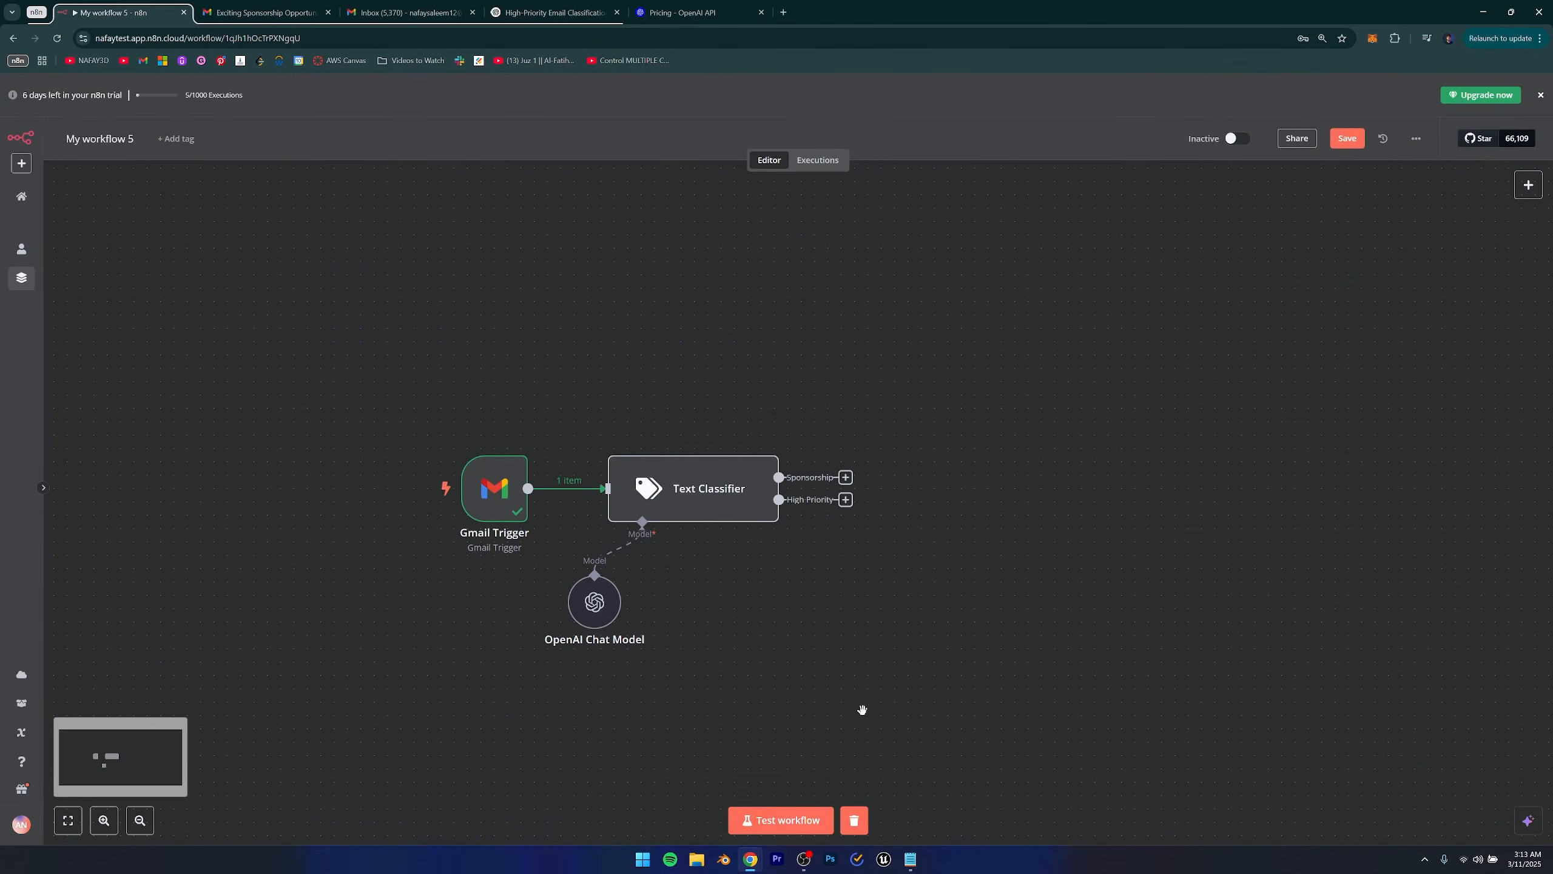
Reposition the OpenAI Chat Model node closer beneath the Text Classifier's model connector, leaving free canvas space beside the classifier outputs.
left_click_drag(767, 617, 662, 596)
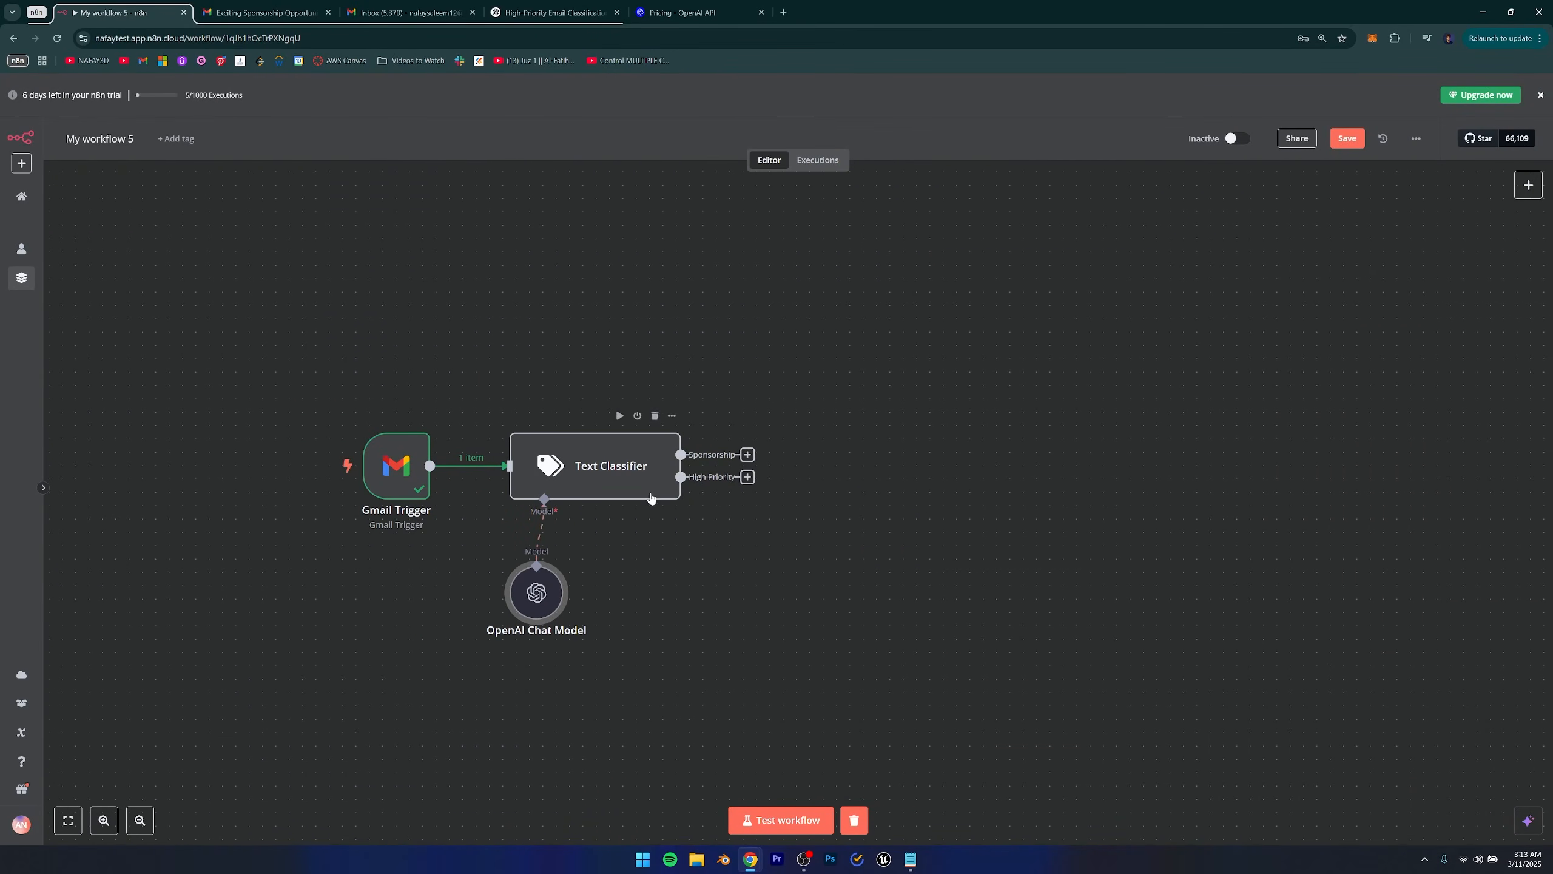
left_click_drag(731, 514, 346, 572)
left_click_drag(445, 573, 657, 533)
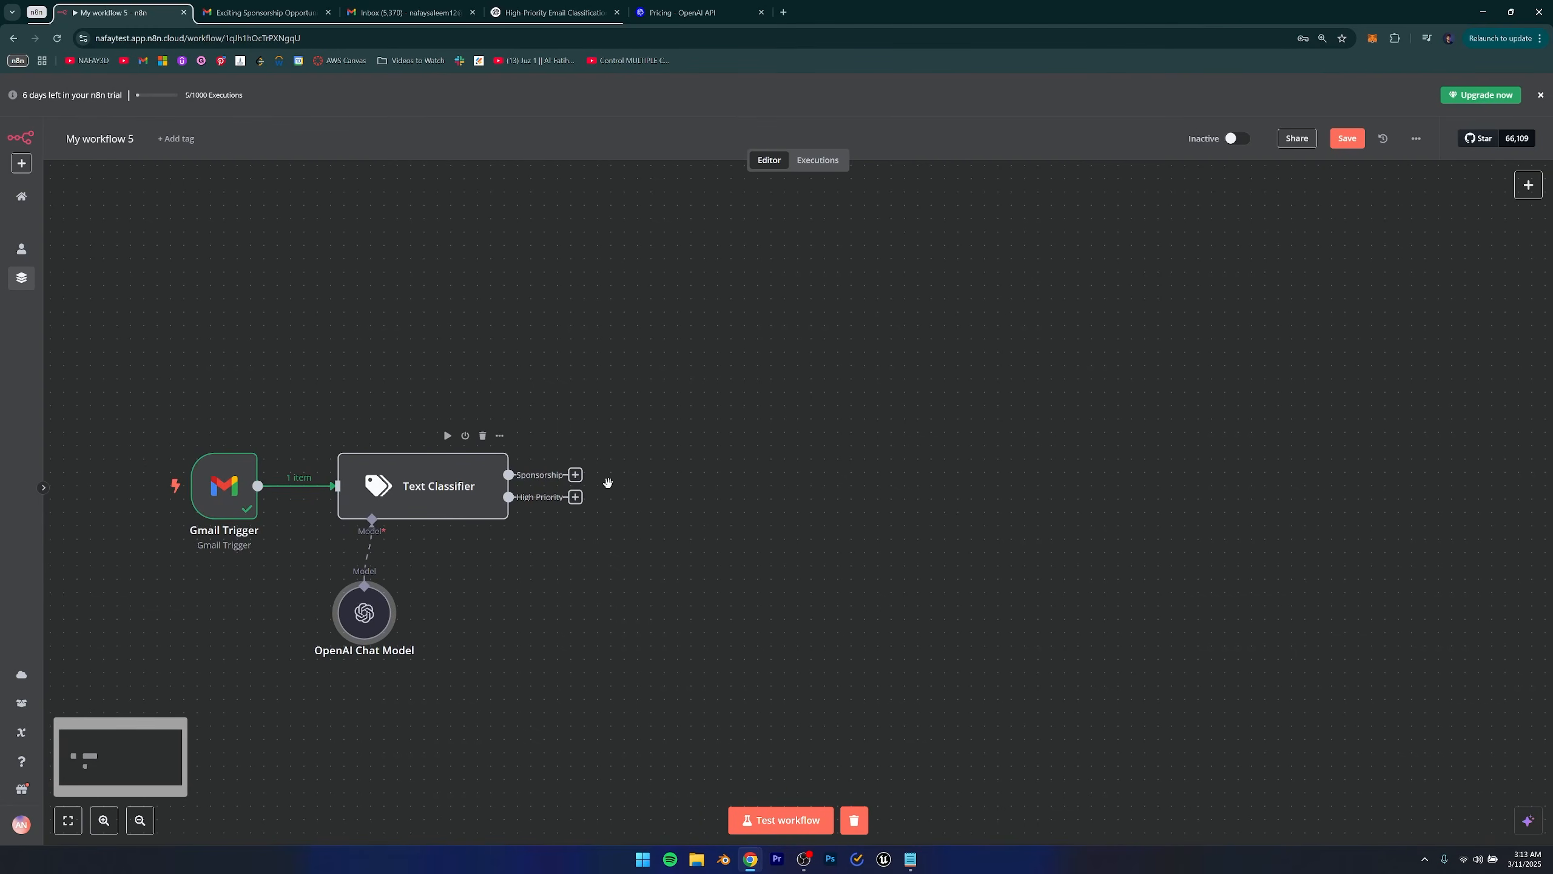
left_click_drag(574, 476, 704, 366)
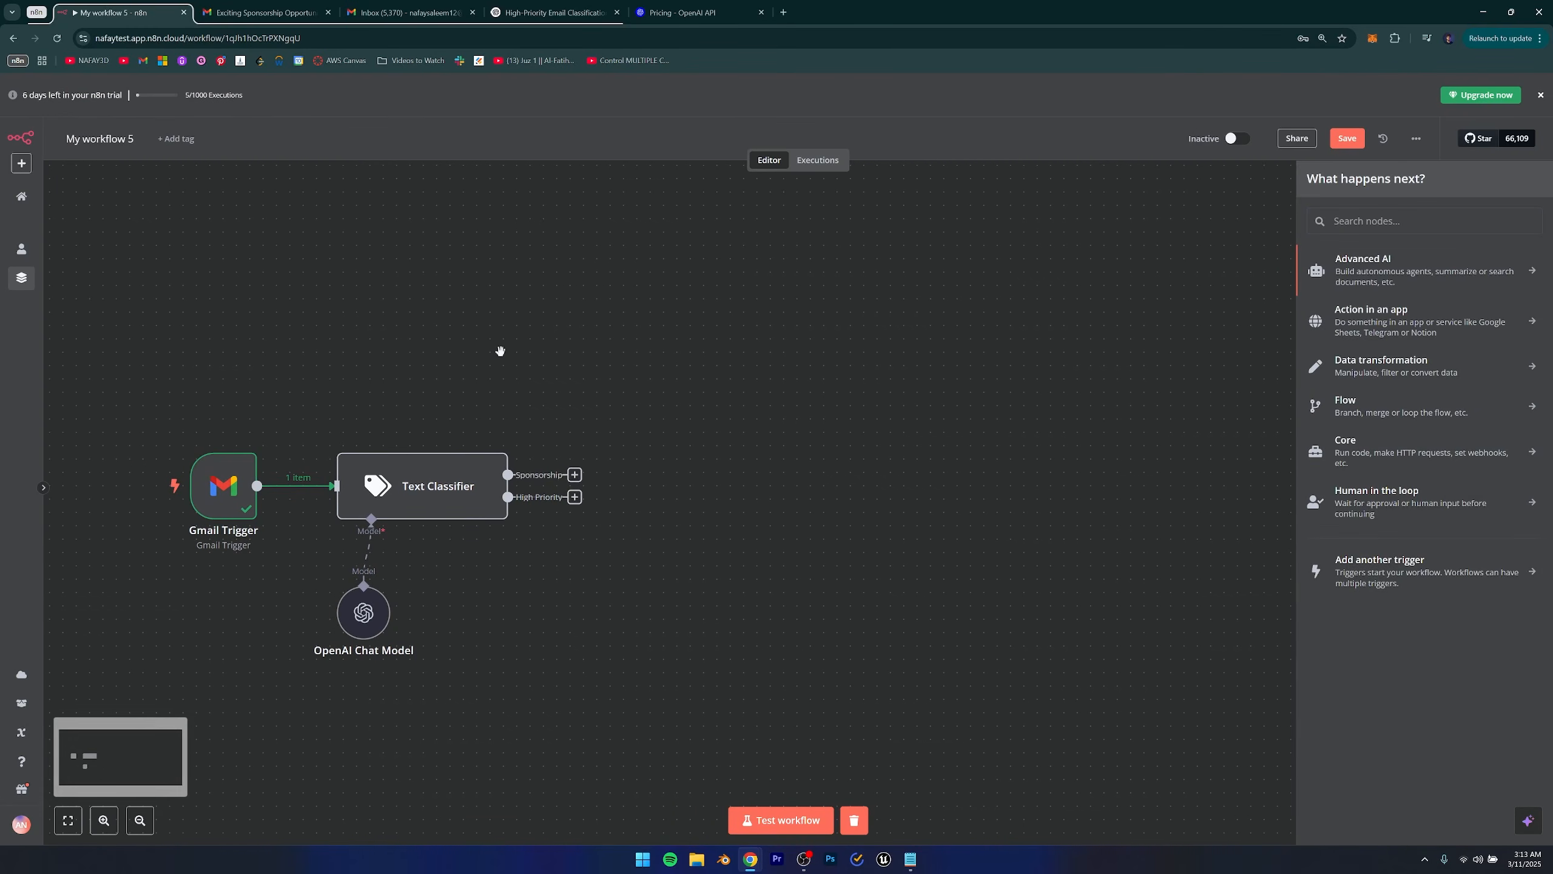
left_click(500, 351)
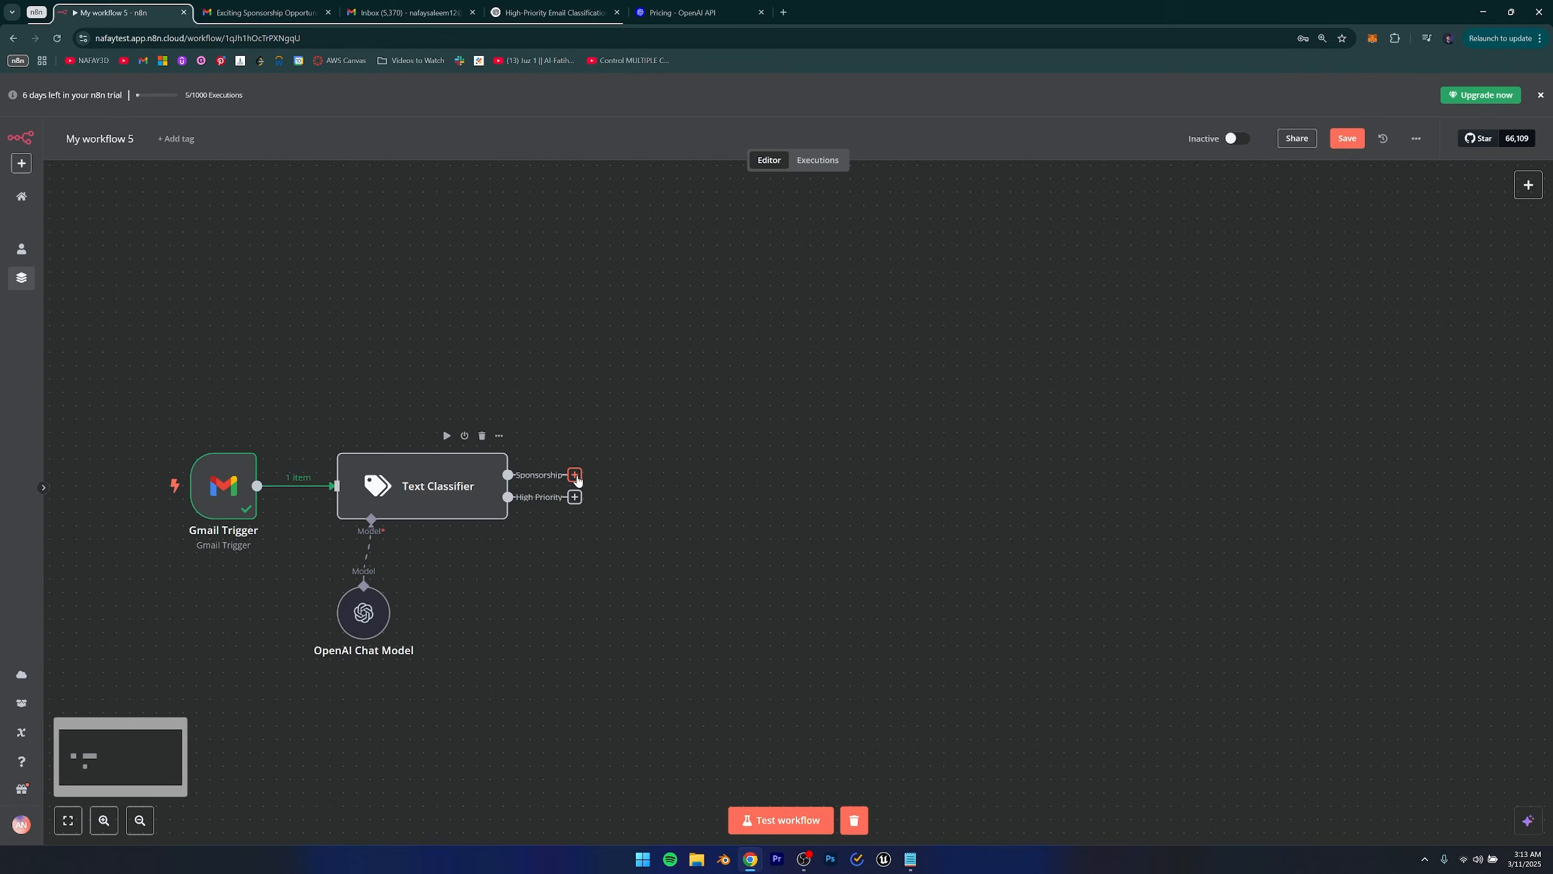
mouse_move(575, 476)
left_mouse_down()
mouse_move(647, 379)
mouse_move(575, 476)
left_mouse_up()
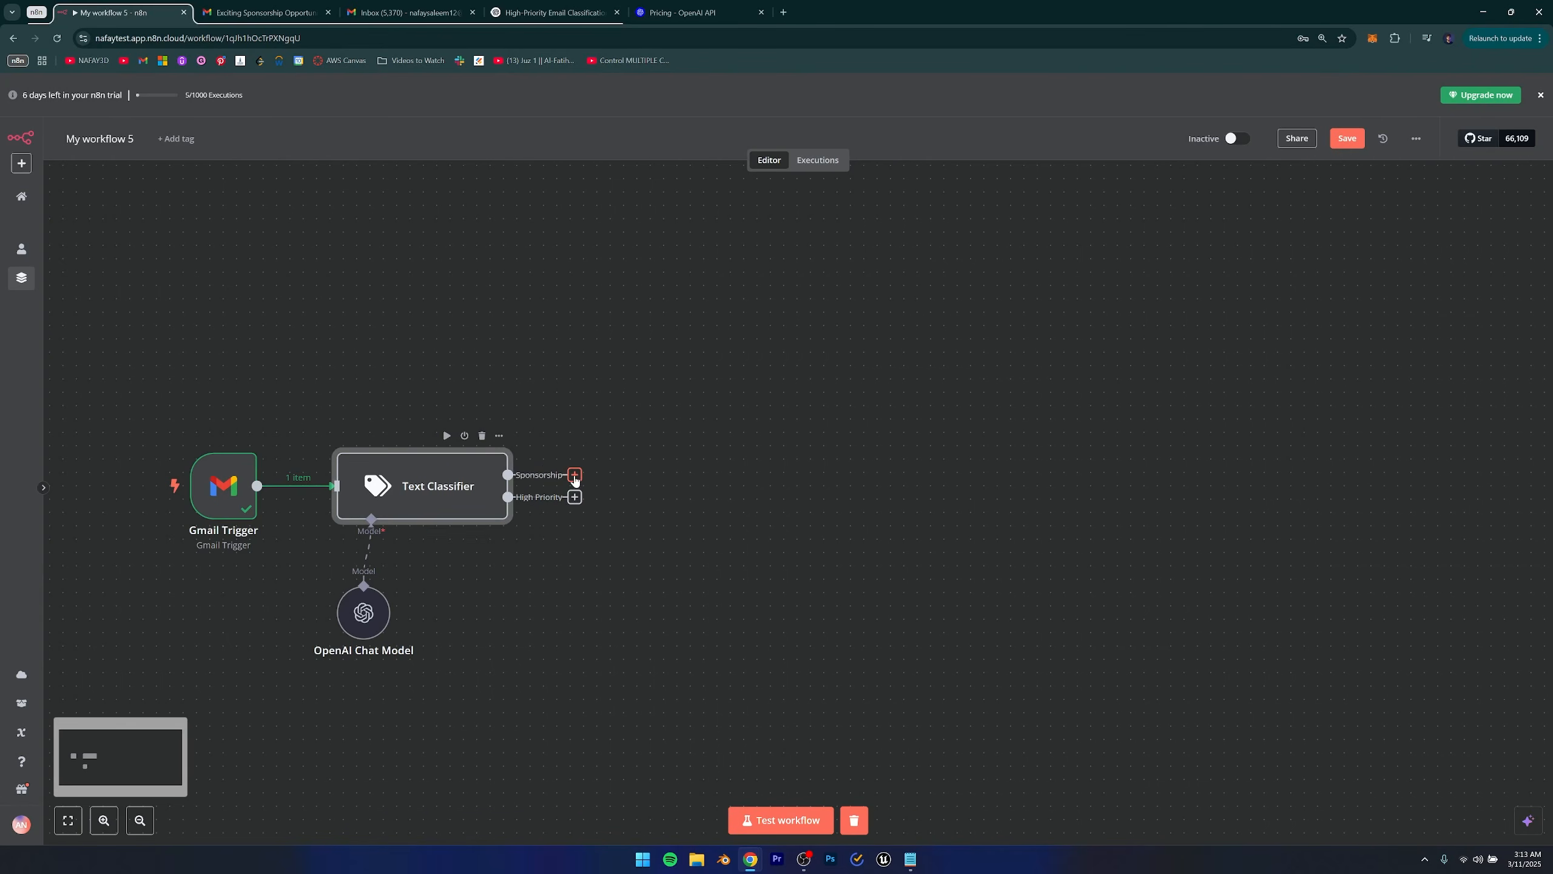
Add an OpenAI node with the Message a Model action to the Text Classifier's Sponsorship output.
left_click(575, 476)
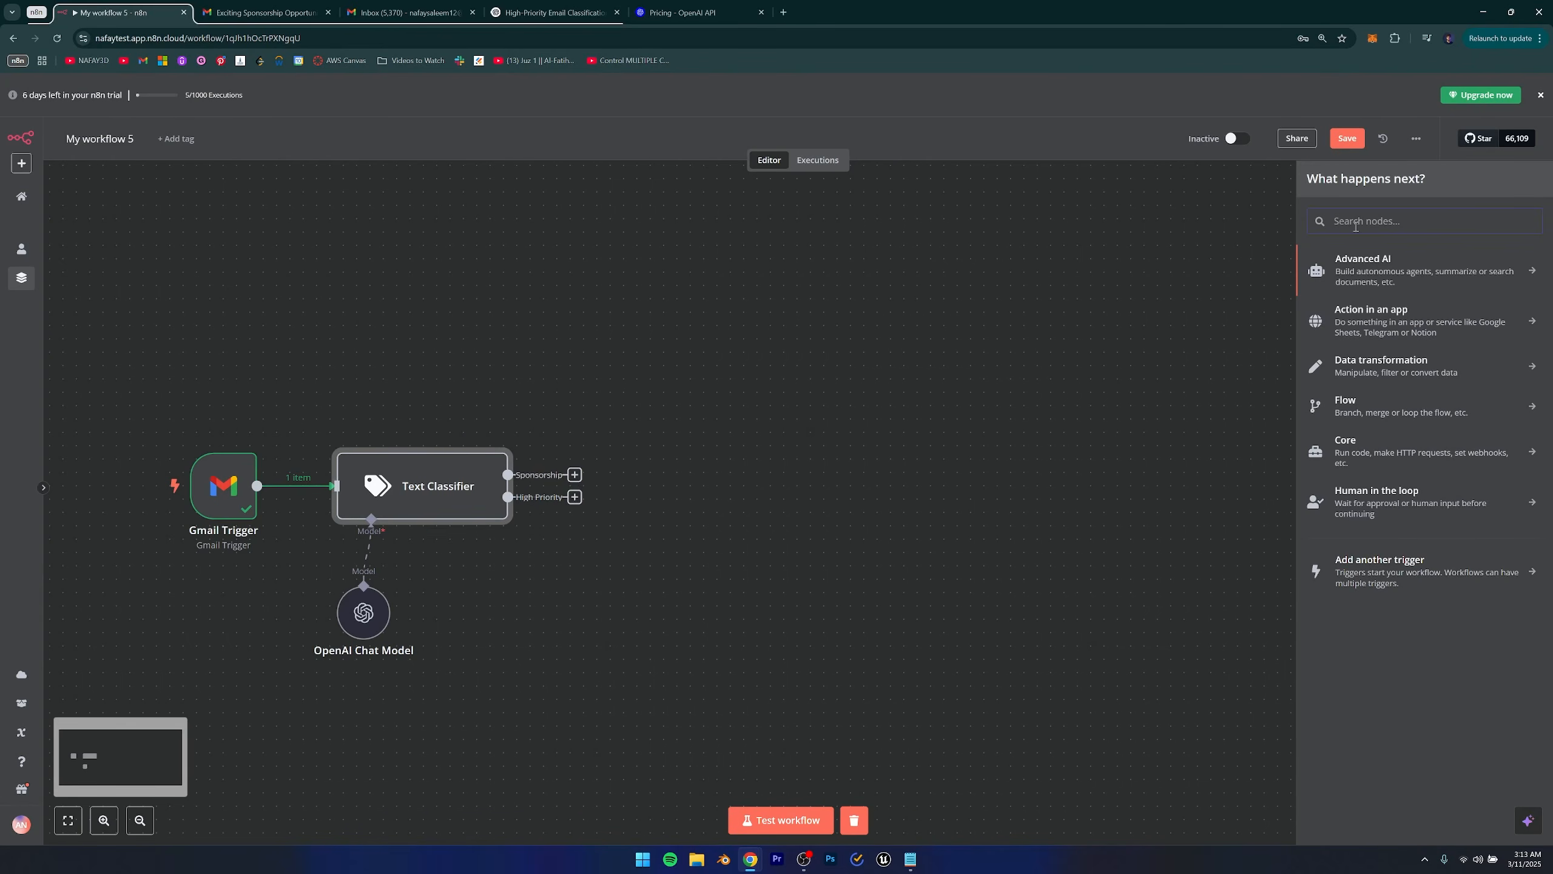
type("open-ai")
key("BackSpace")
key("BackSpace")
key("BackSpace")
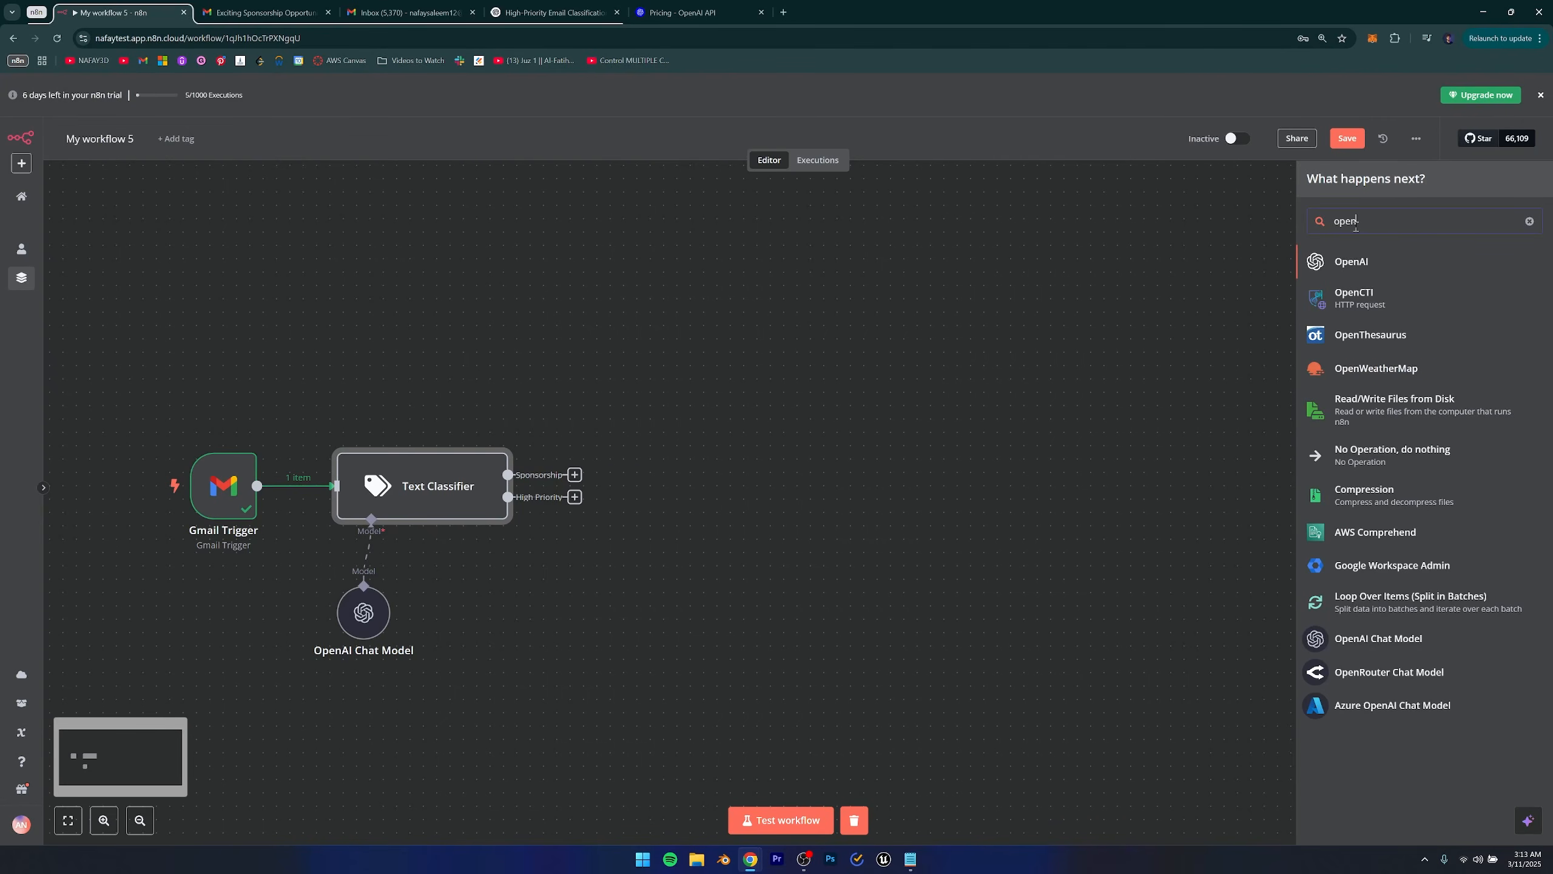
left_click(1351, 262)
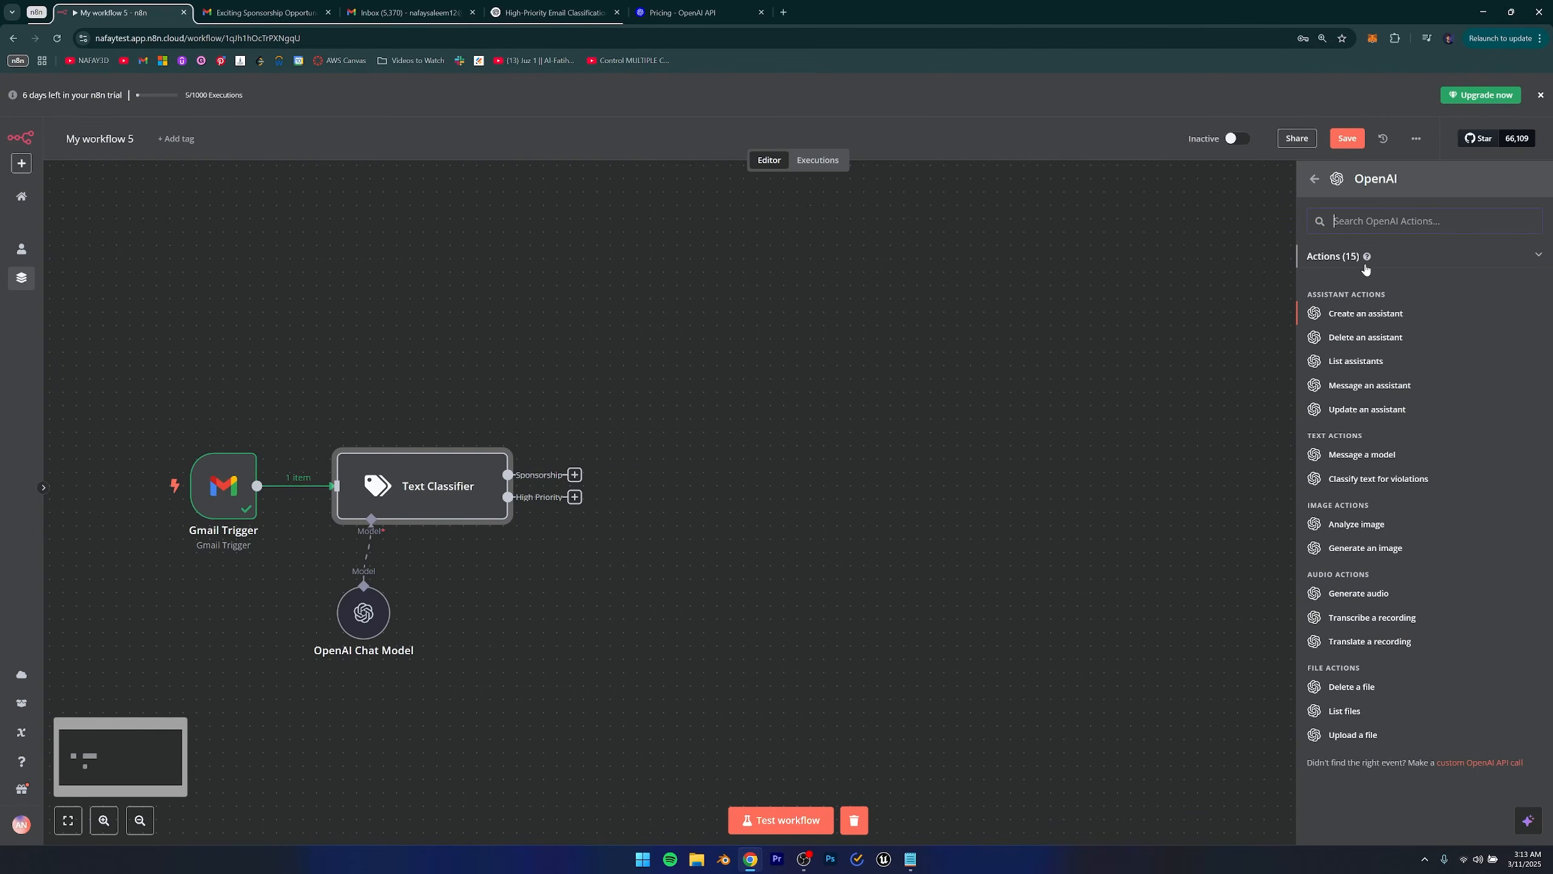
left_click(1353, 454)
mouse_move(716, 364)
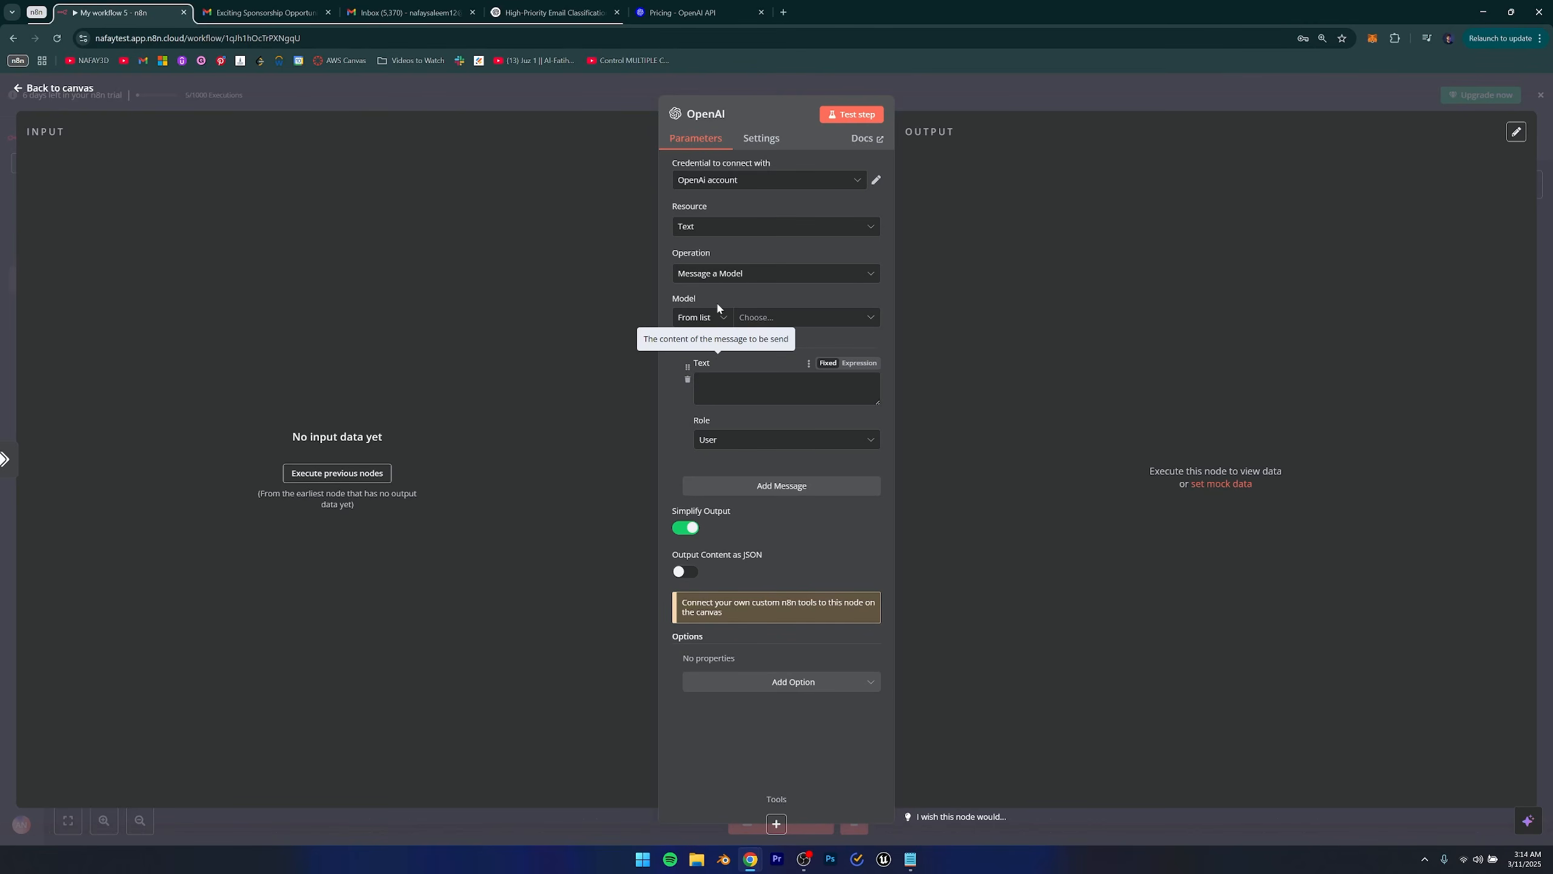
Select the existing OpenAi account credential for the OpenAI node and choose GPT-4O-MINI as its model.
left_click(730, 180)
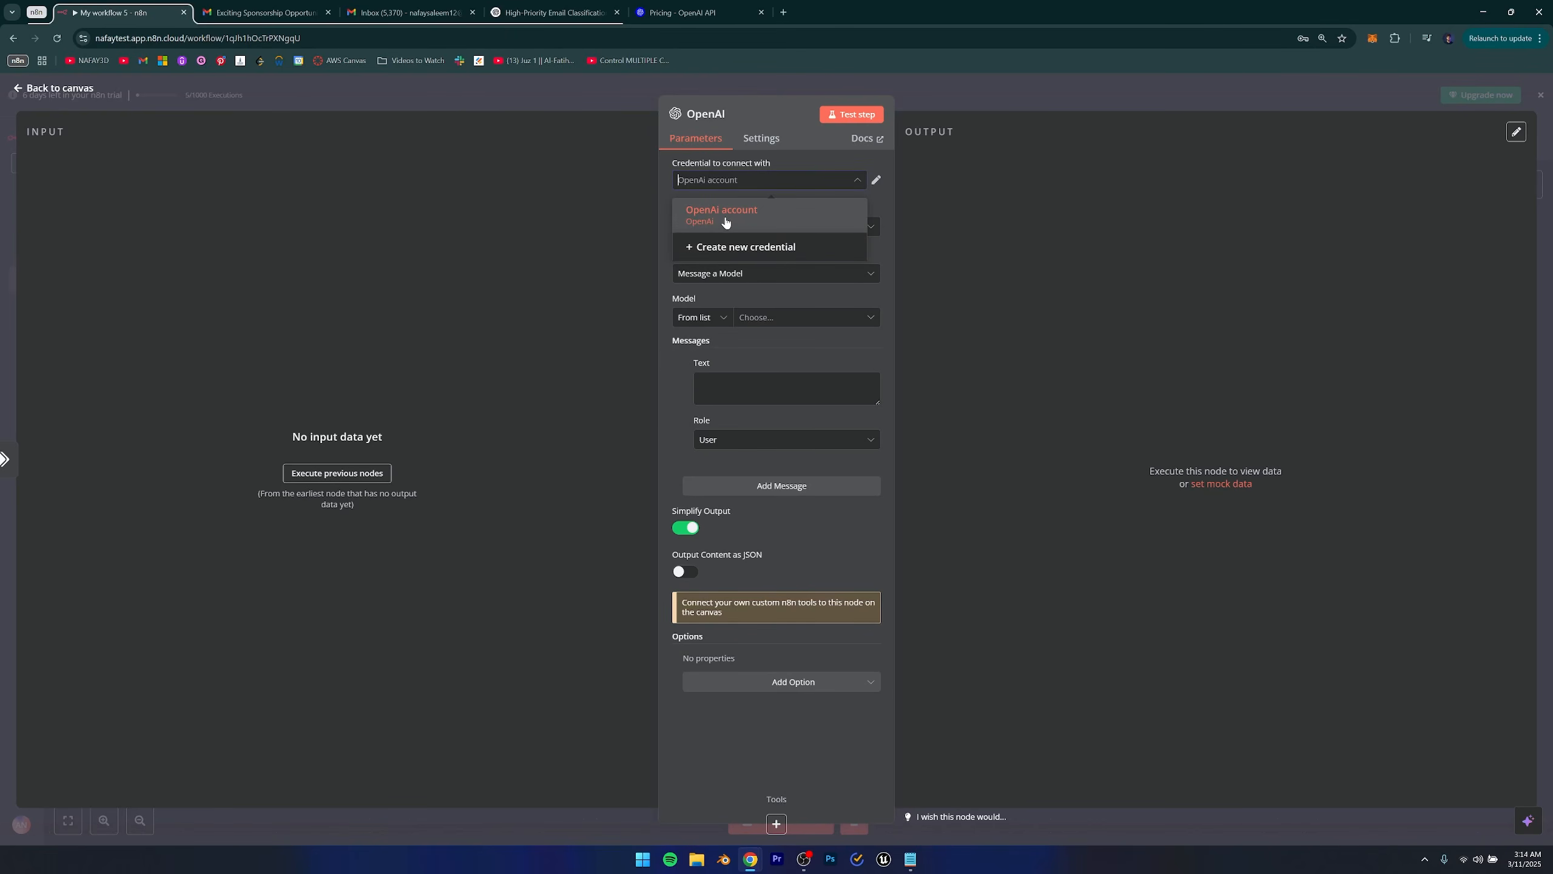
left_click(727, 219)
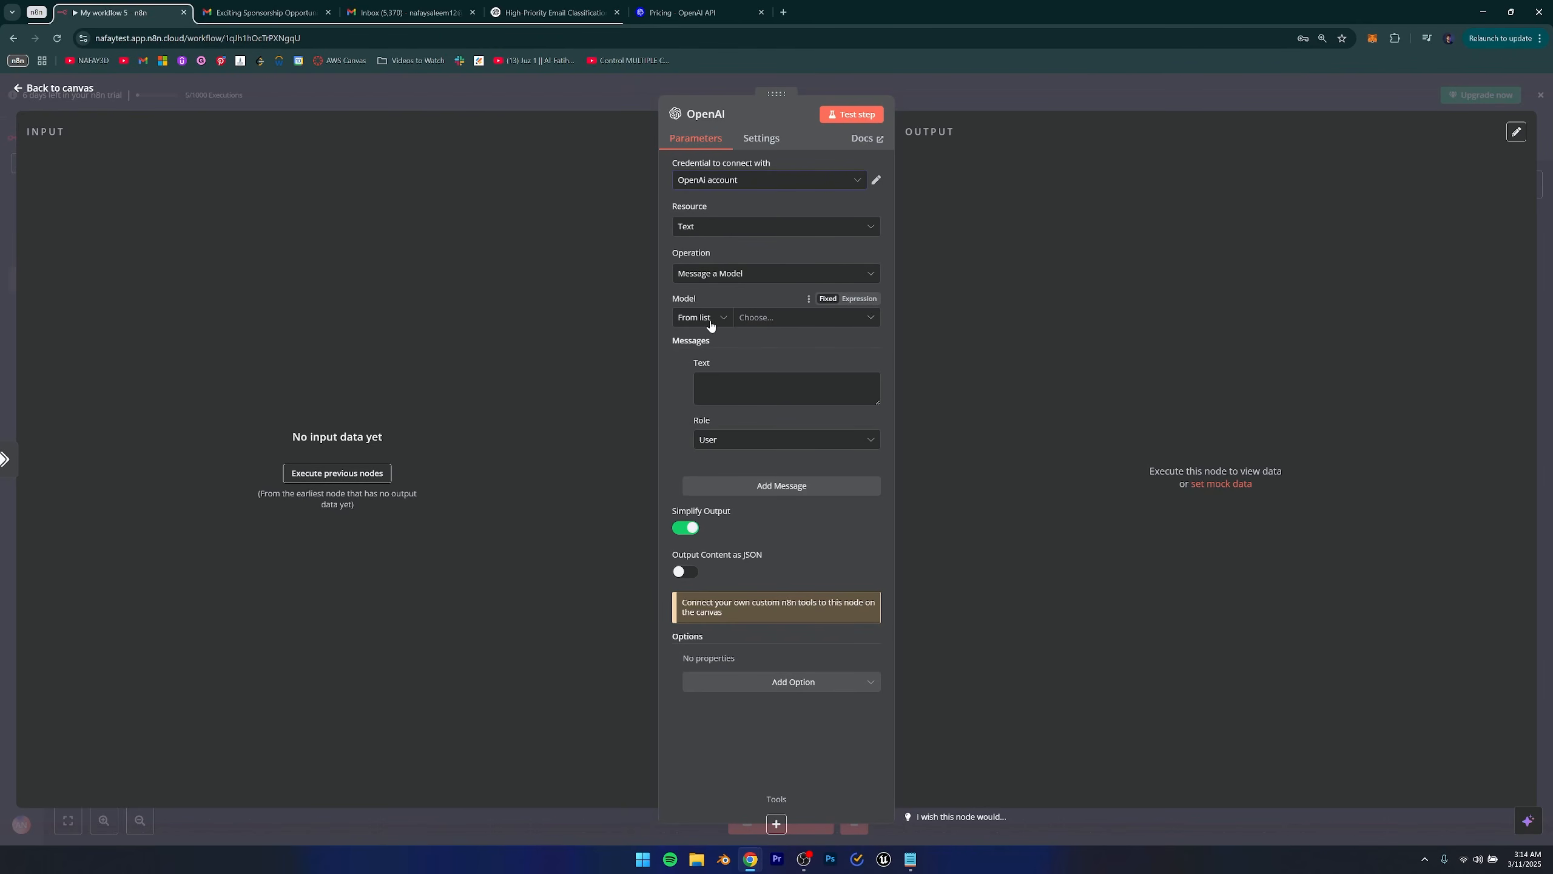
left_click(764, 320)
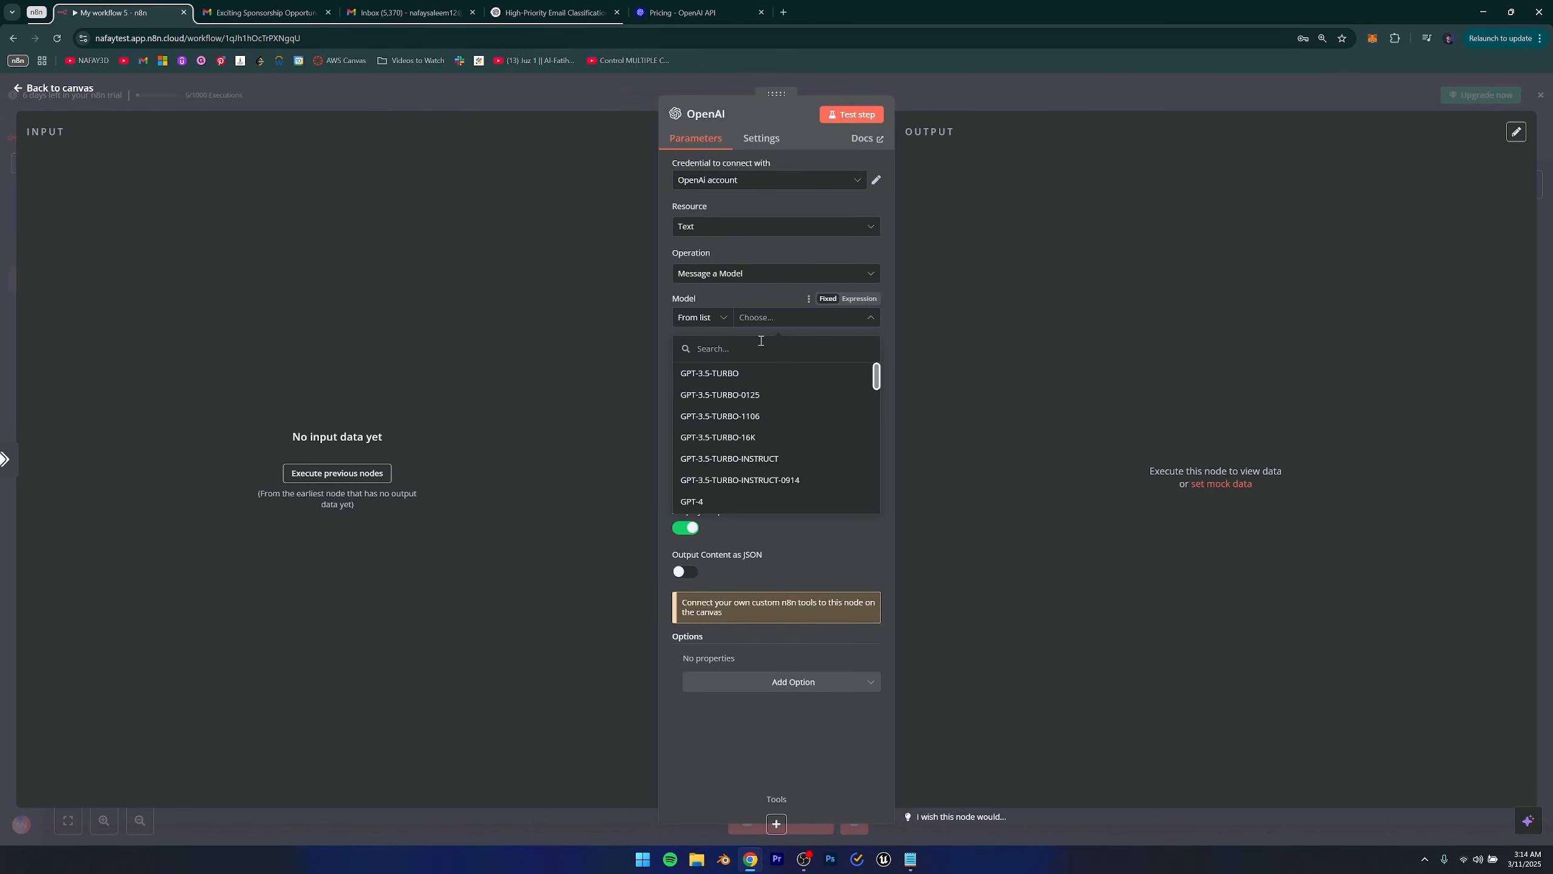
type("gpt")
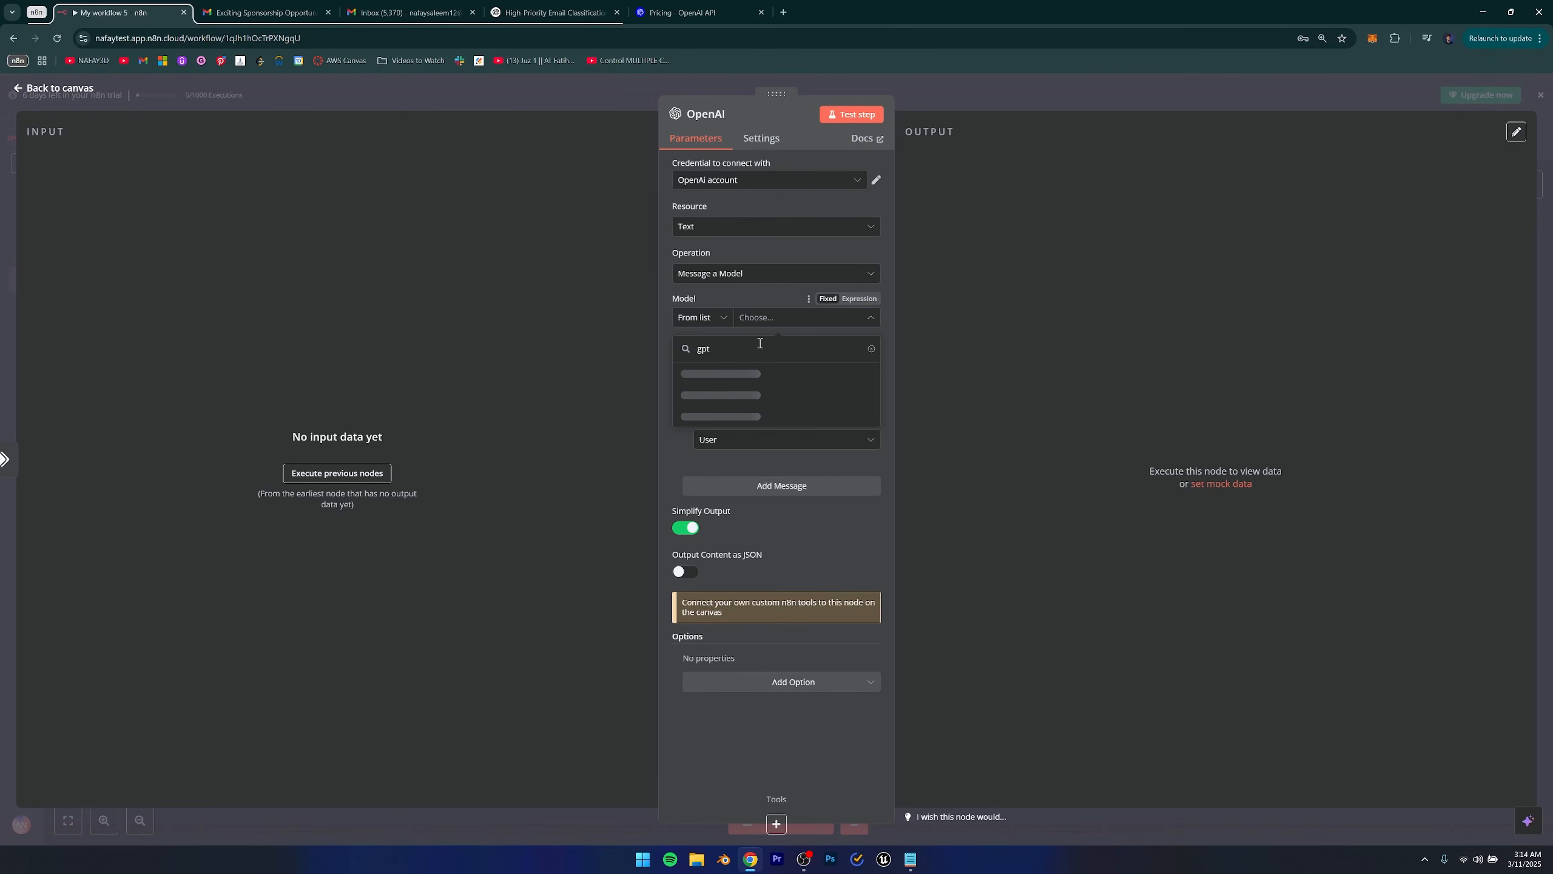
scroll(743, 420, "down", 5)
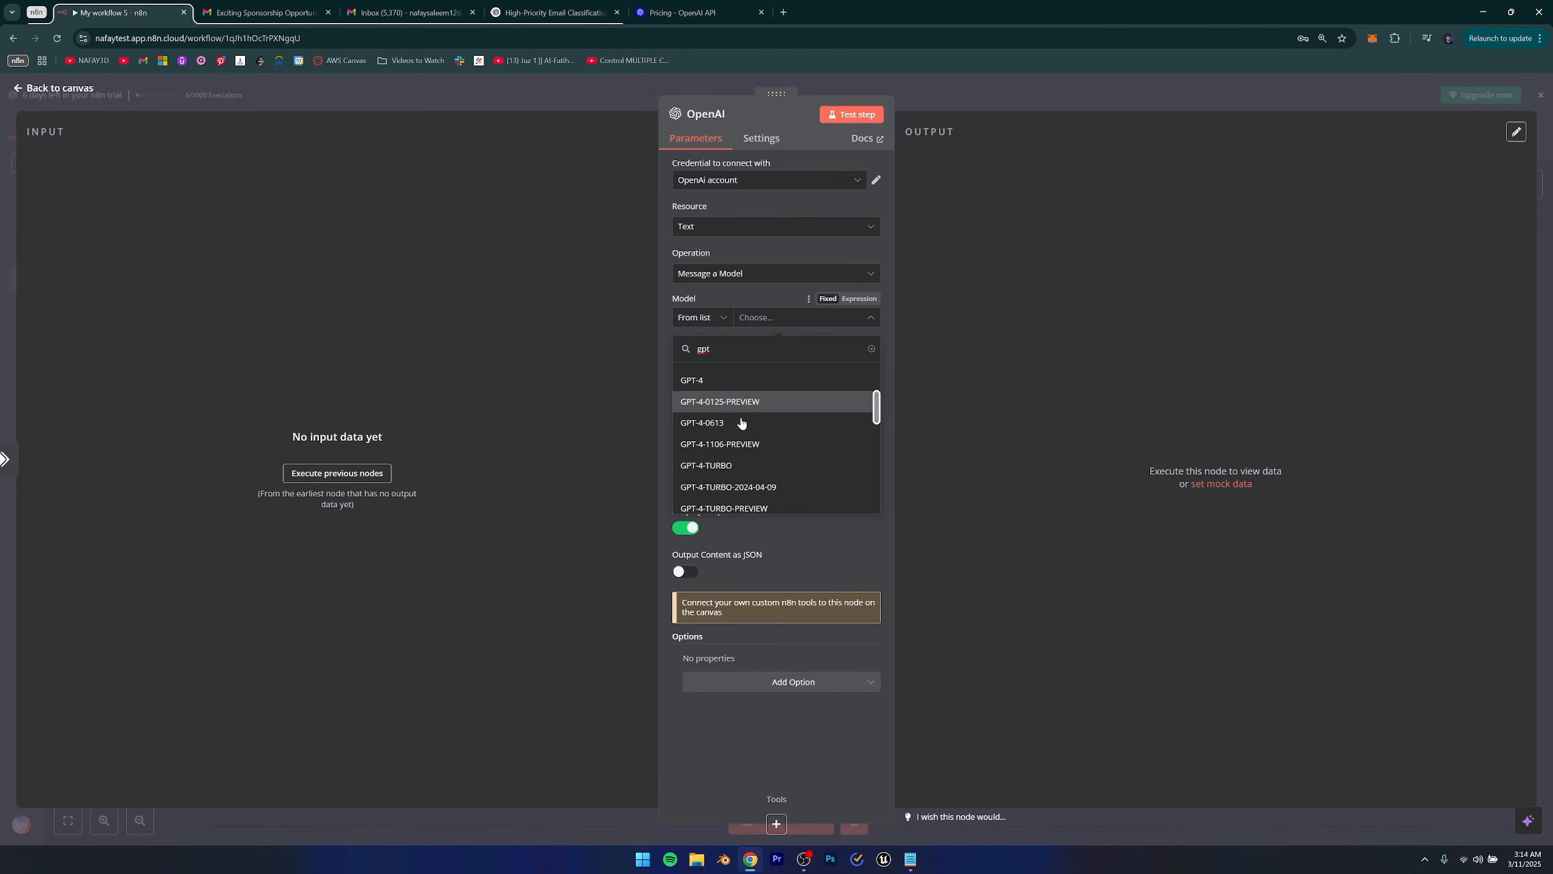
scroll(744, 420, "down", 5)
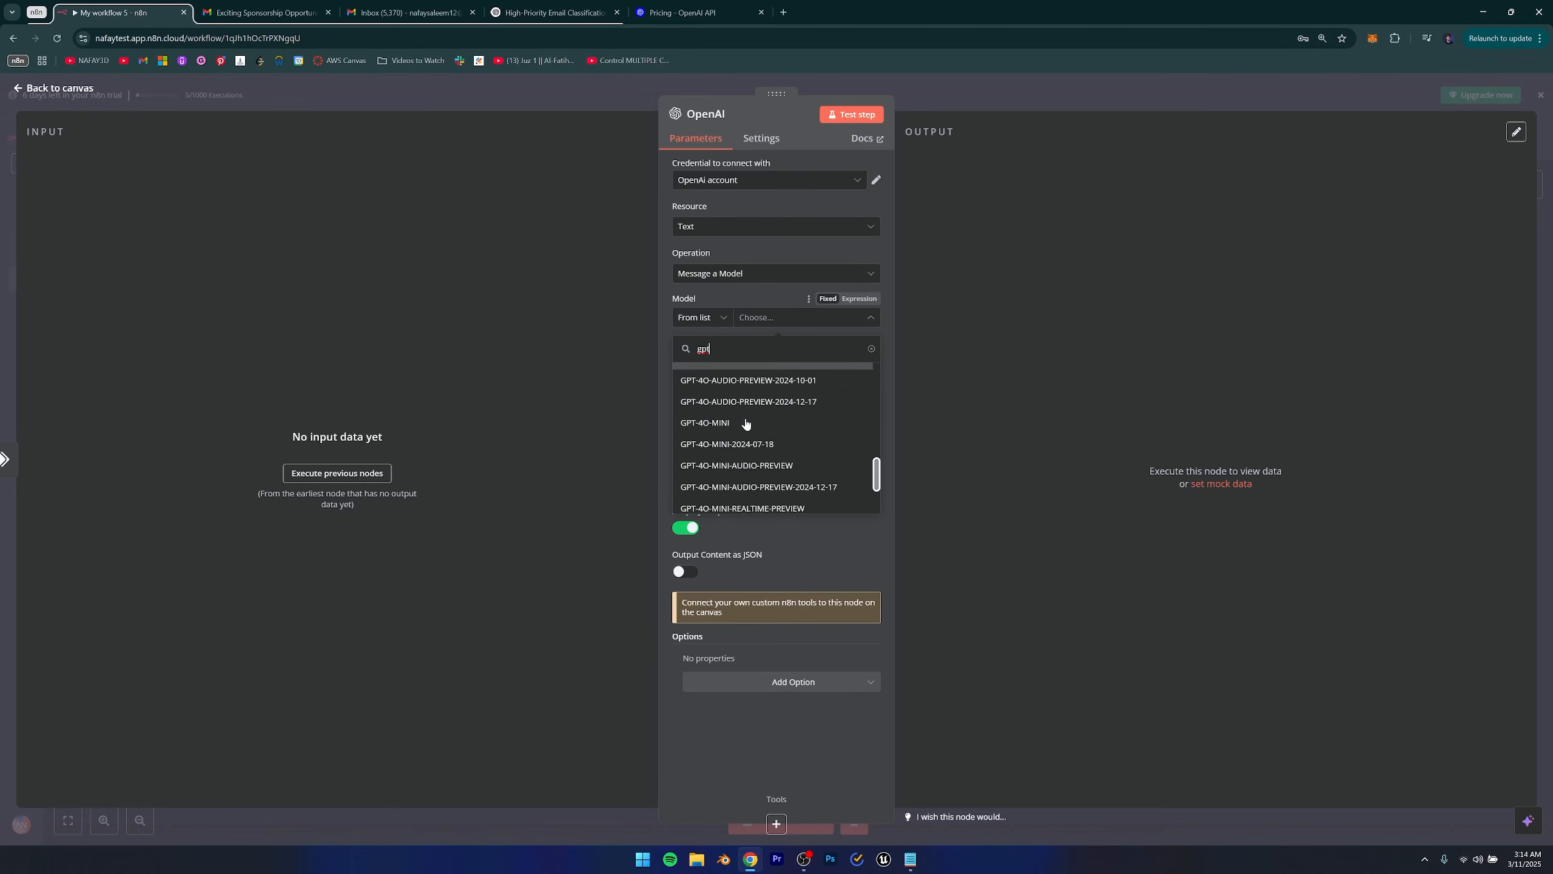
left_click(726, 418)
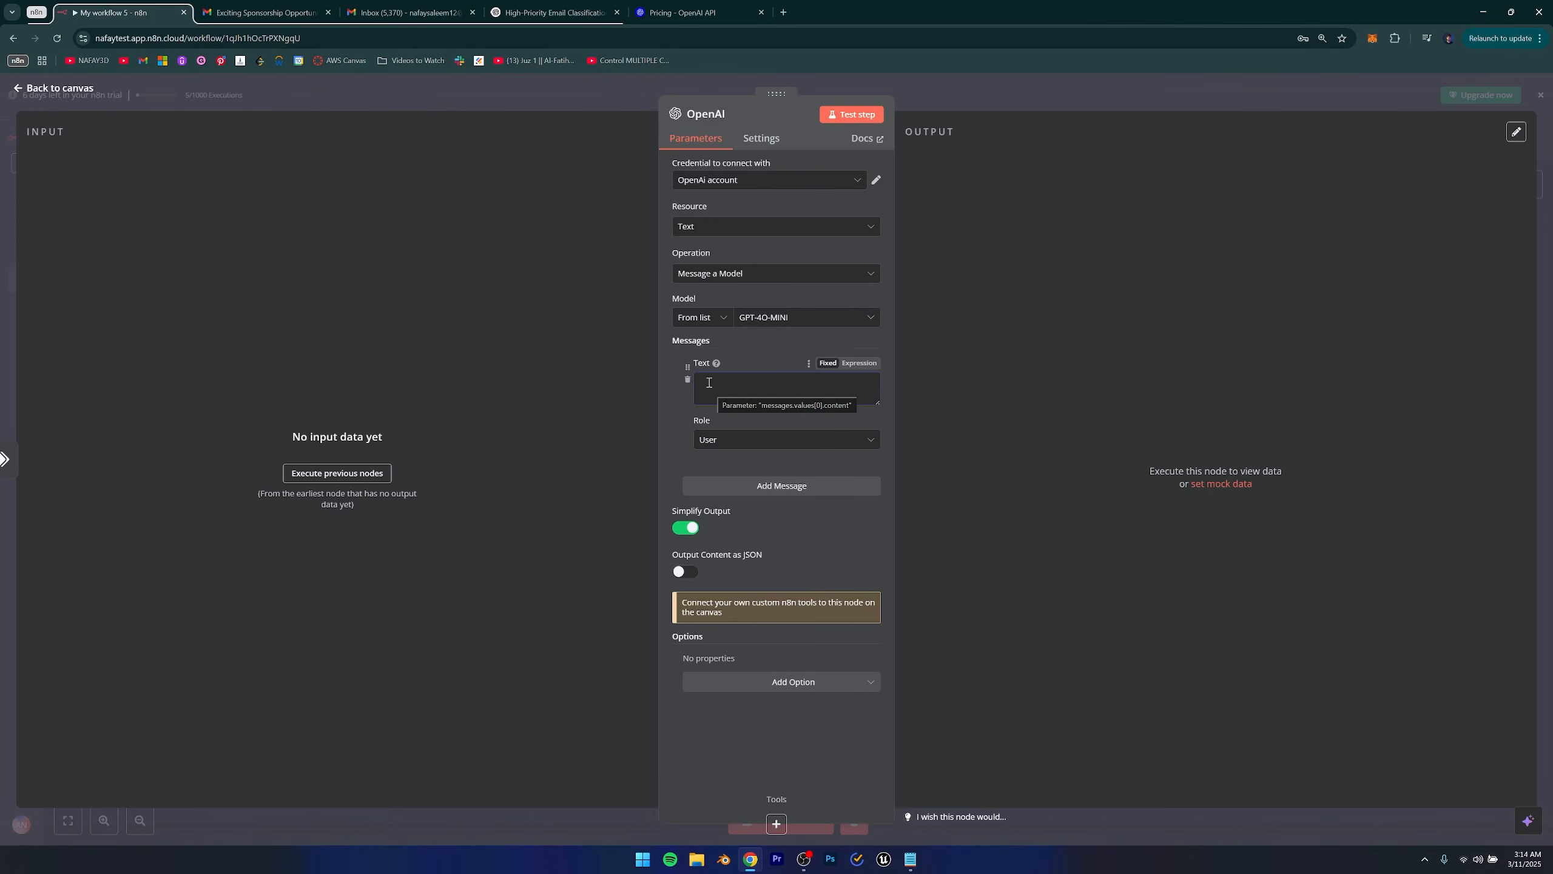
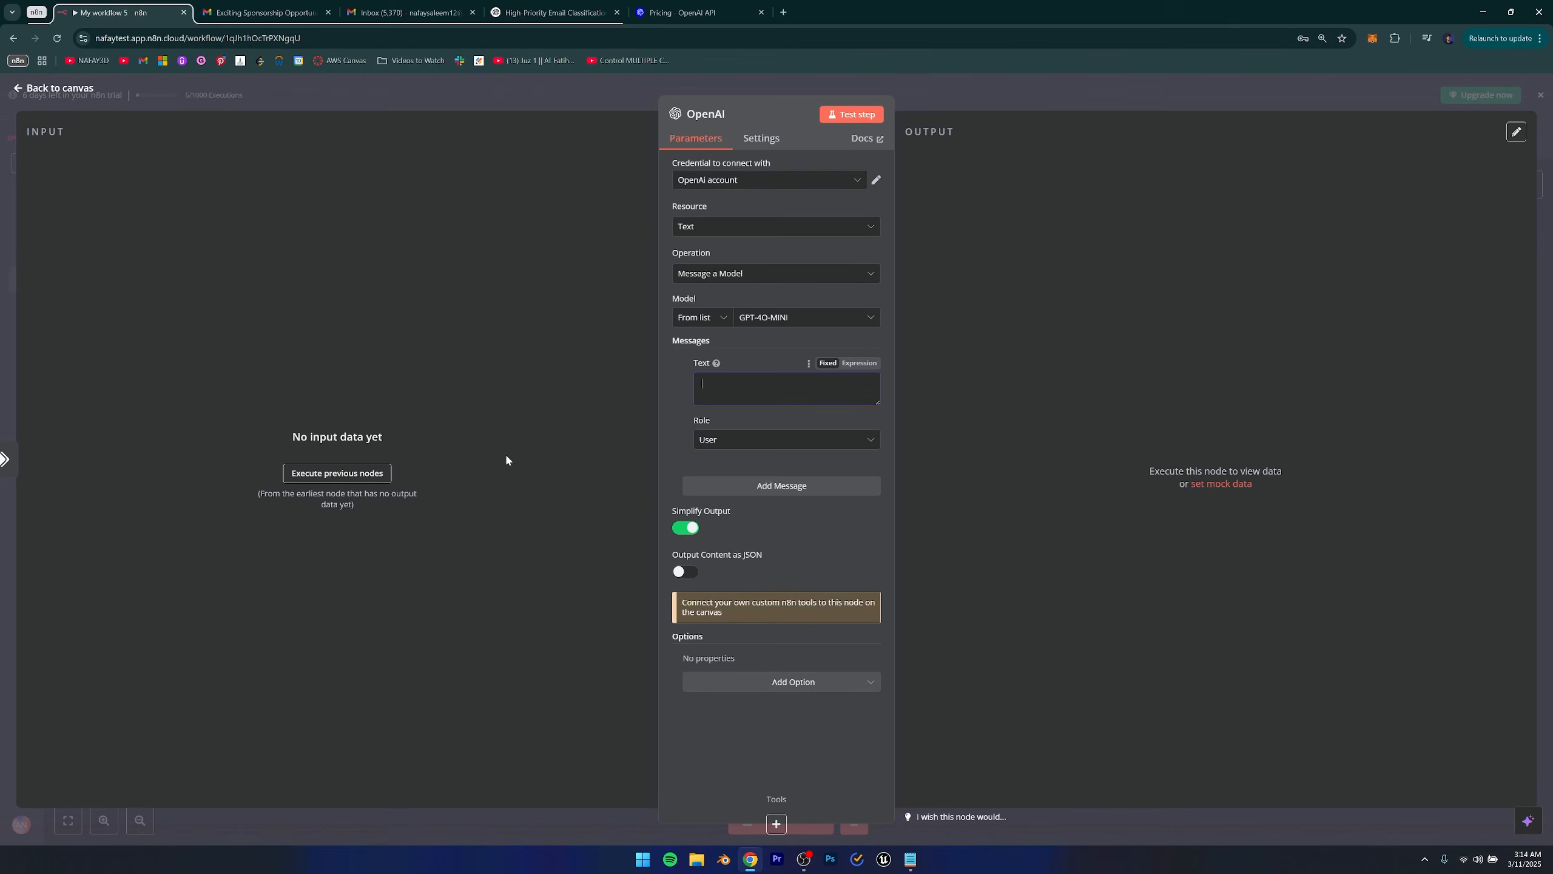
Execute the nodes preceding the OpenAI node to load its input data, and look through the classified email's fields.
left_click(340, 479)
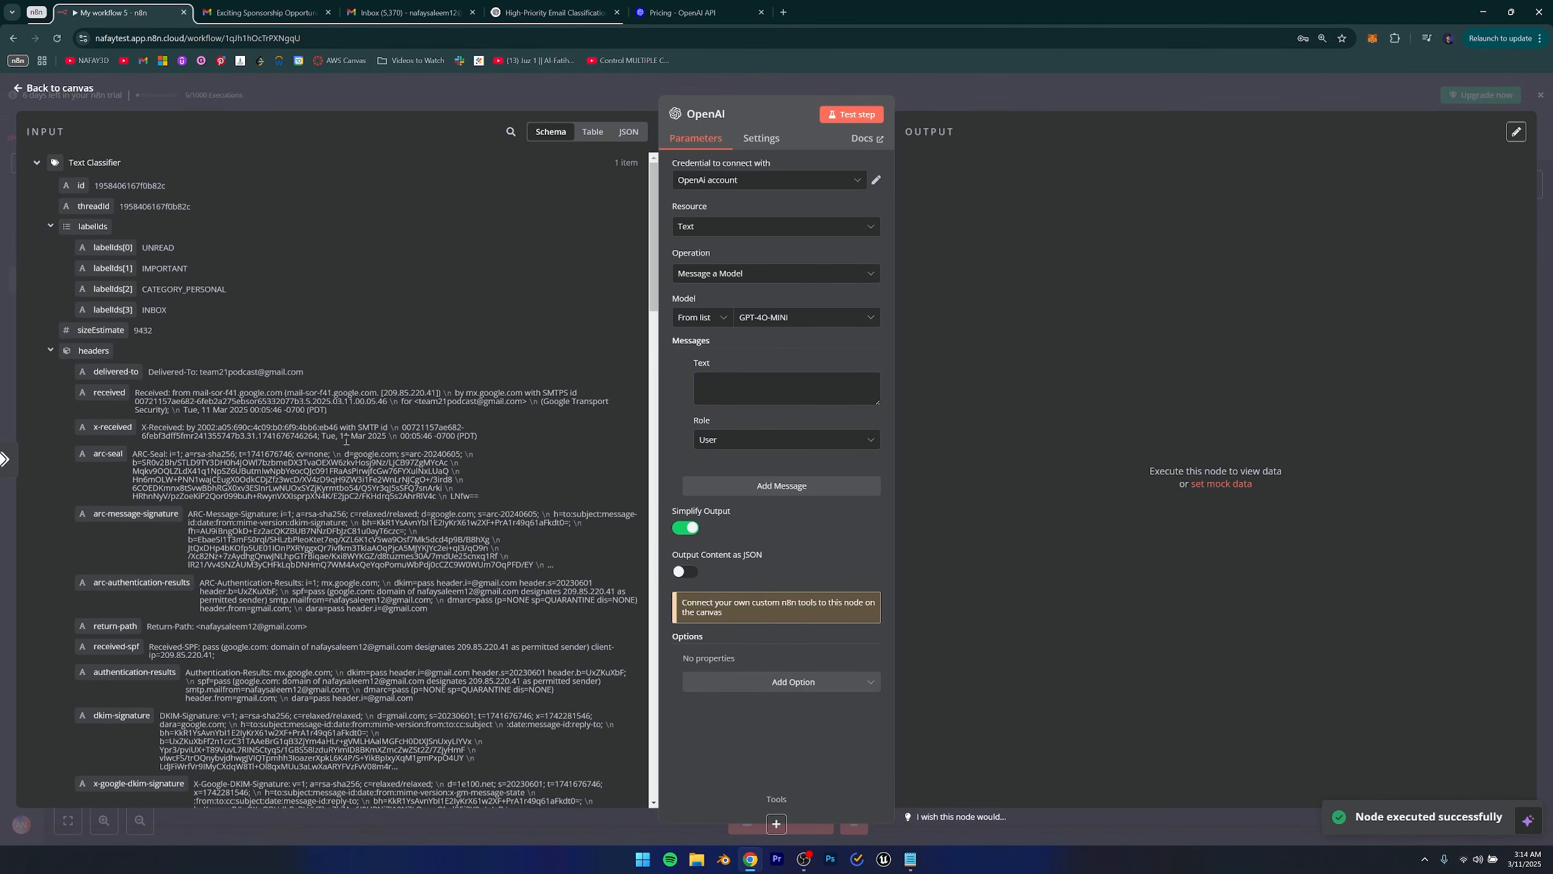
scroll(346, 441, "down", 9)
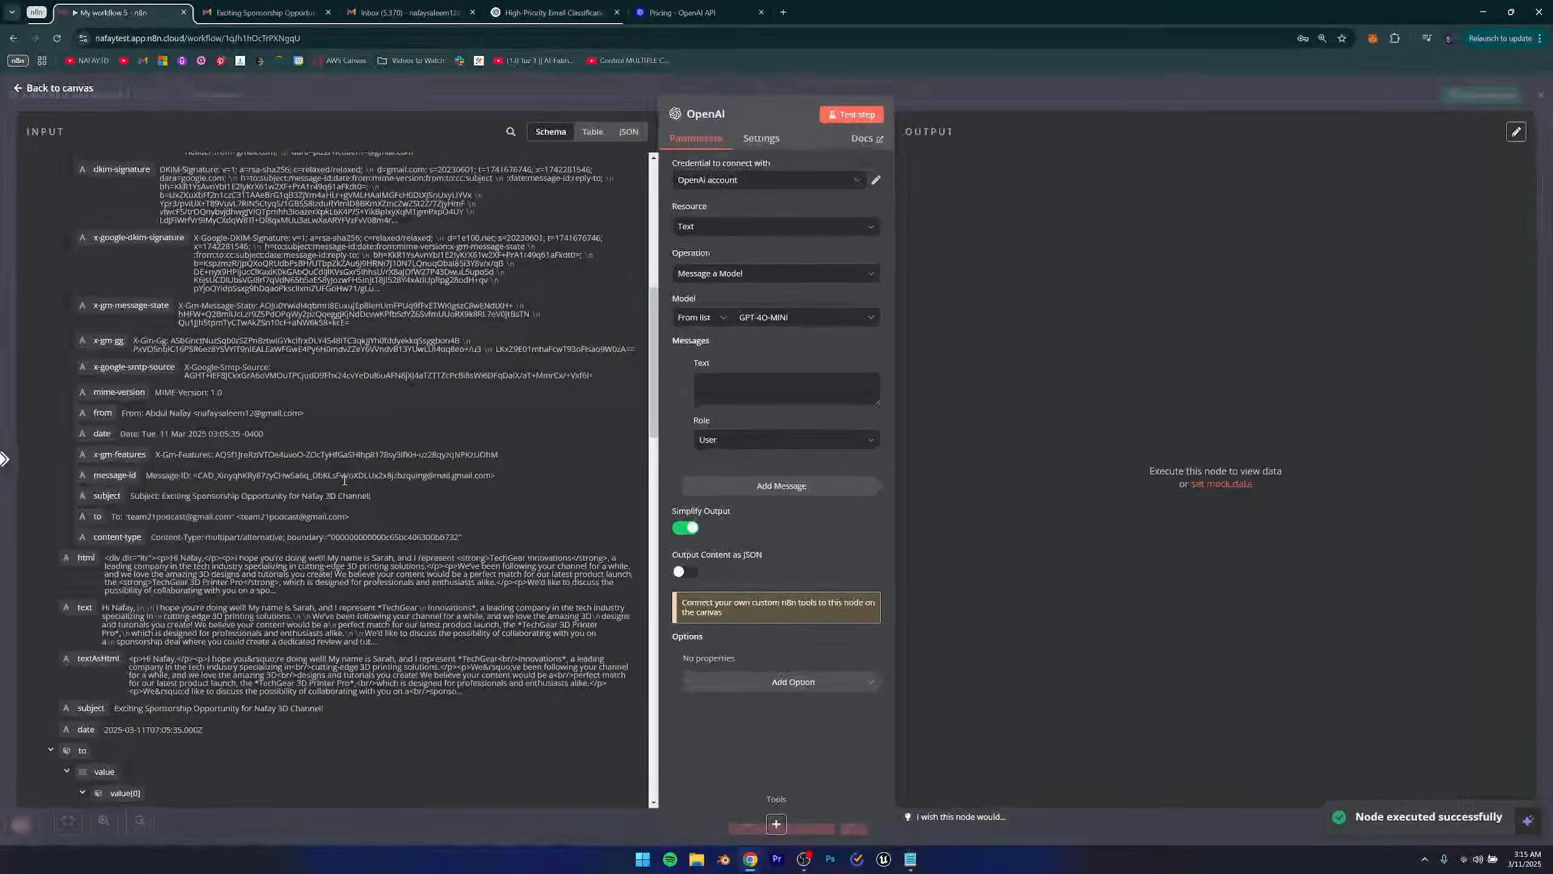
scroll(344, 481, "up", 10)
scroll(255, 253, "down", 5)
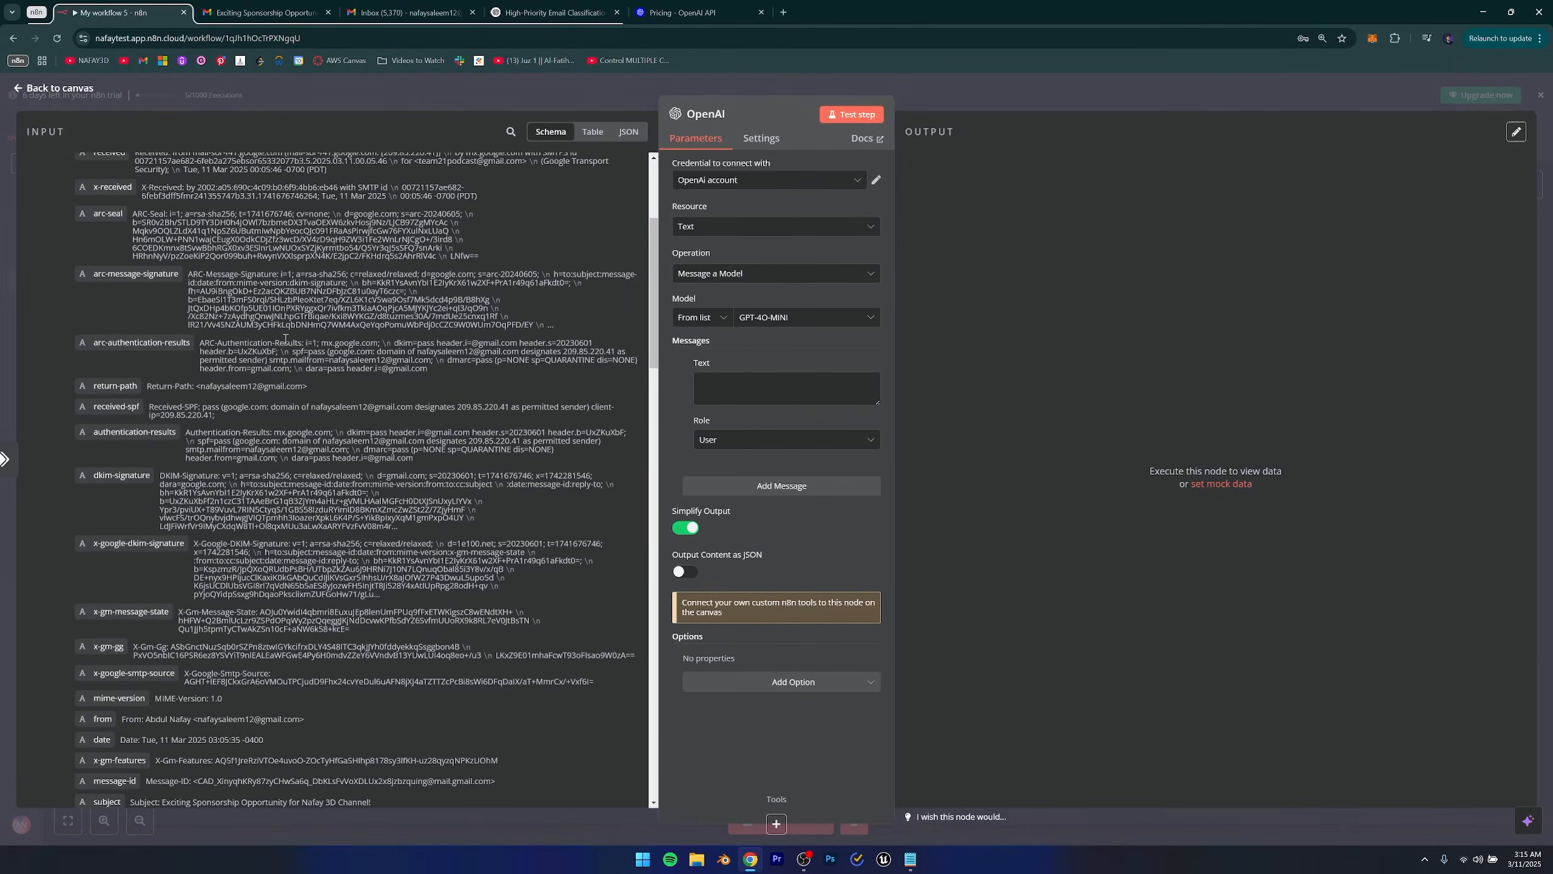
scroll(286, 355, "down", 1)
scroll(303, 463, "up", 5)
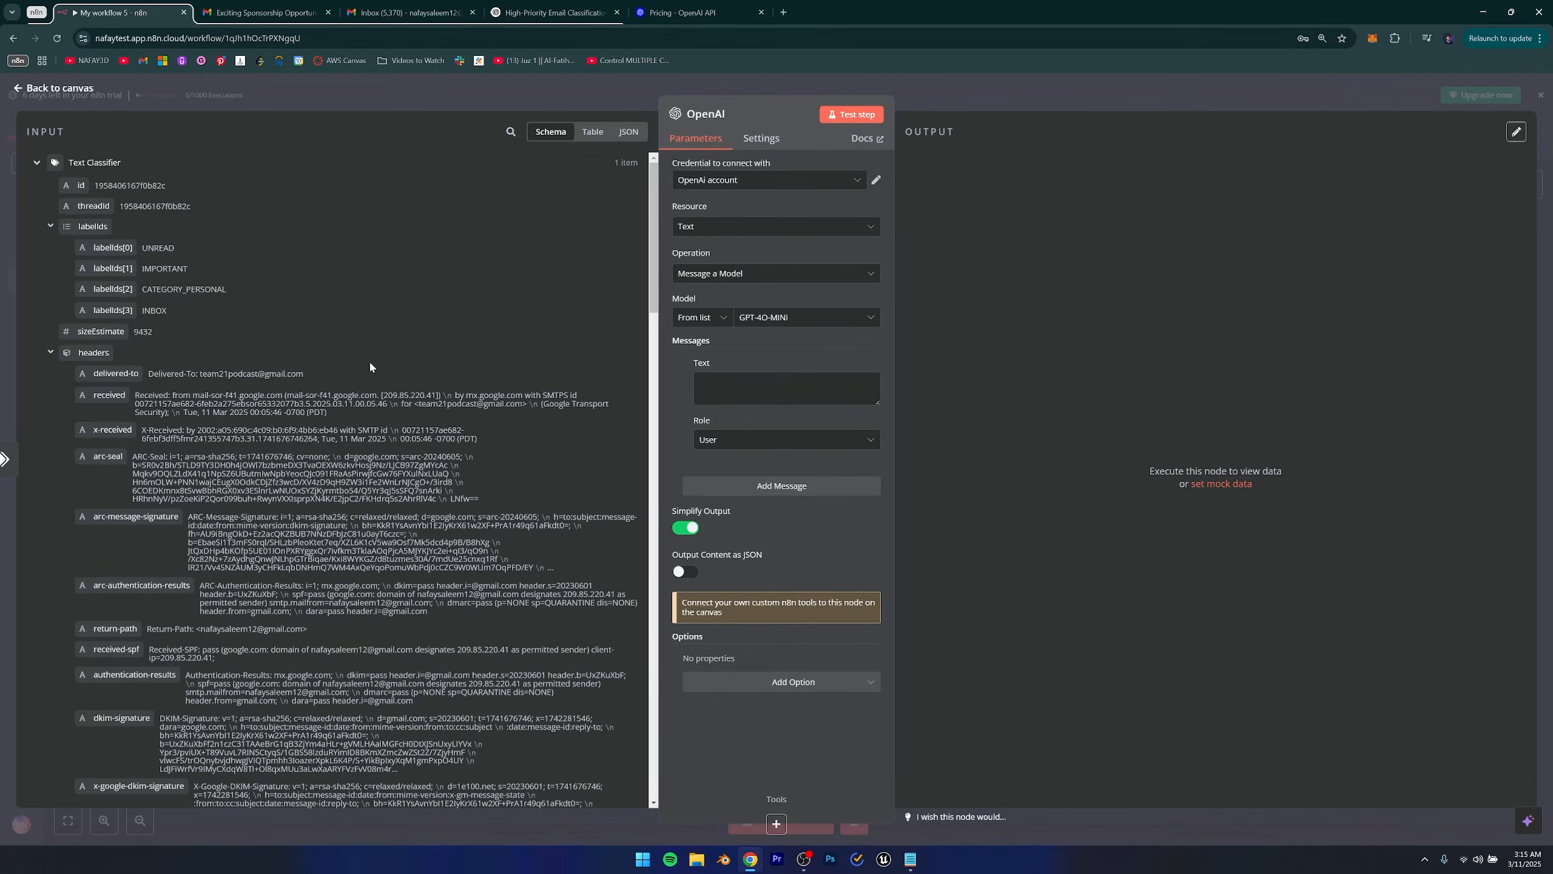
Enlarge the OpenAI node's message text box and enter "You are an assistant of a YouTuber named Nafay 3D.".
scroll(370, 366, "down", 10)
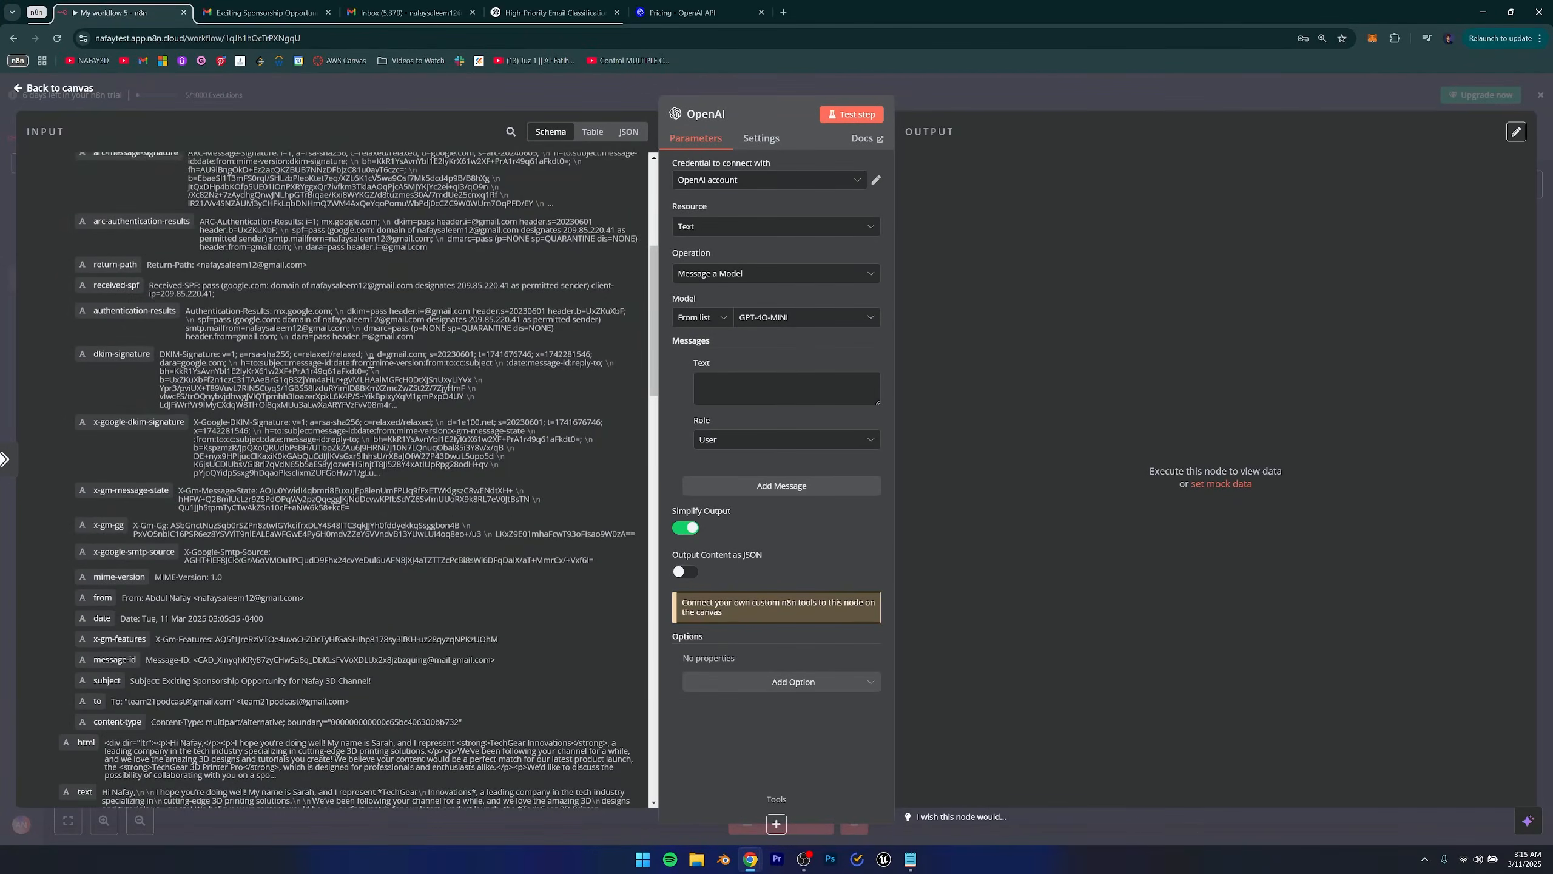
scroll(367, 365, "down", 2)
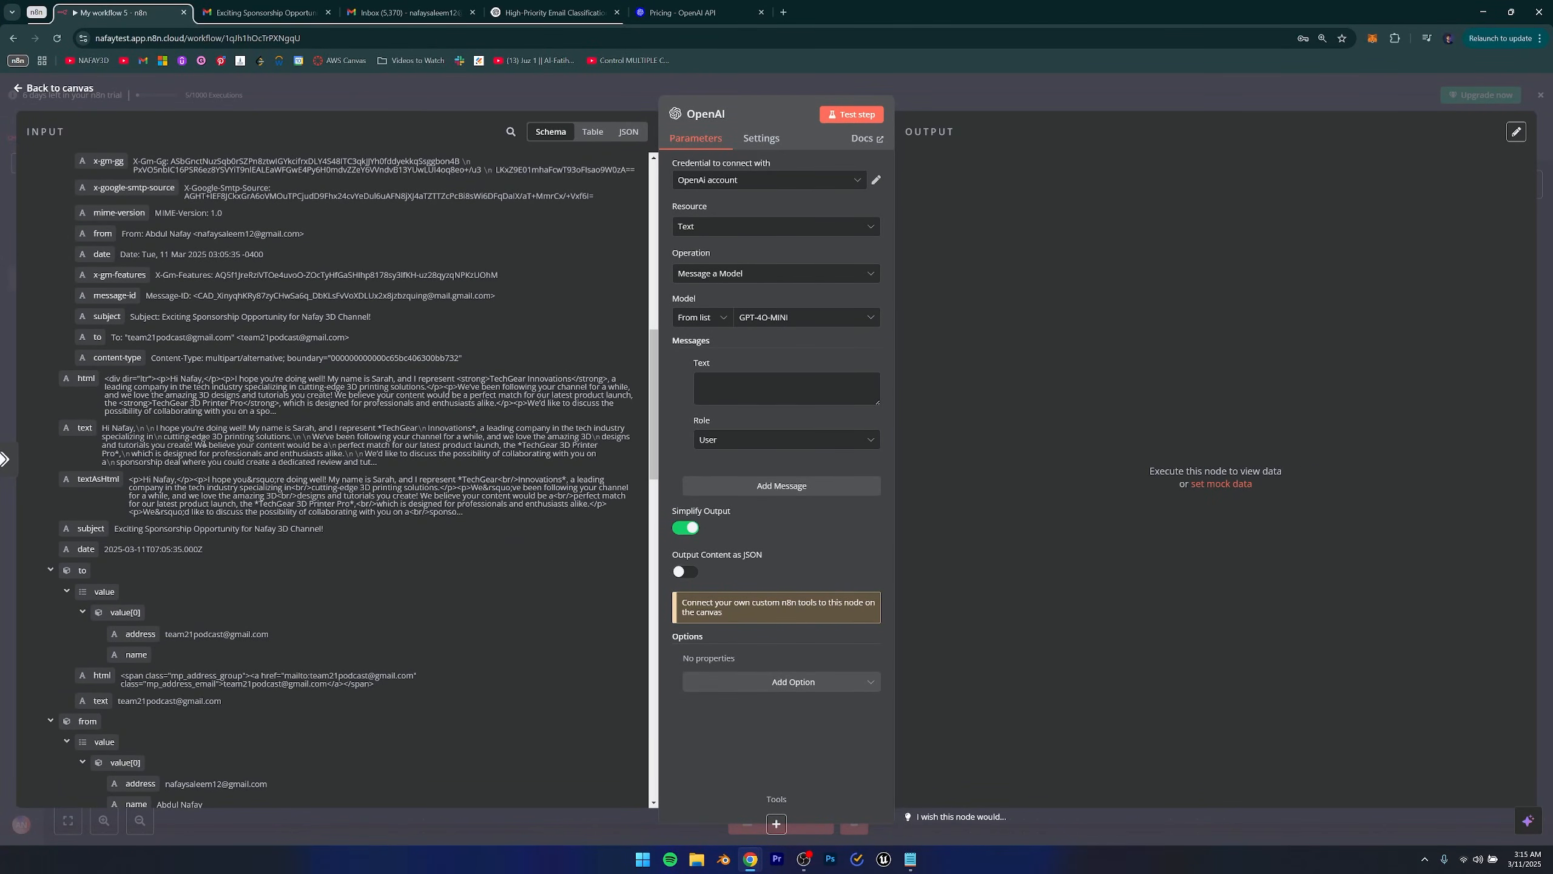
left_click(747, 378)
left_click_drag(877, 402, 868, 536)
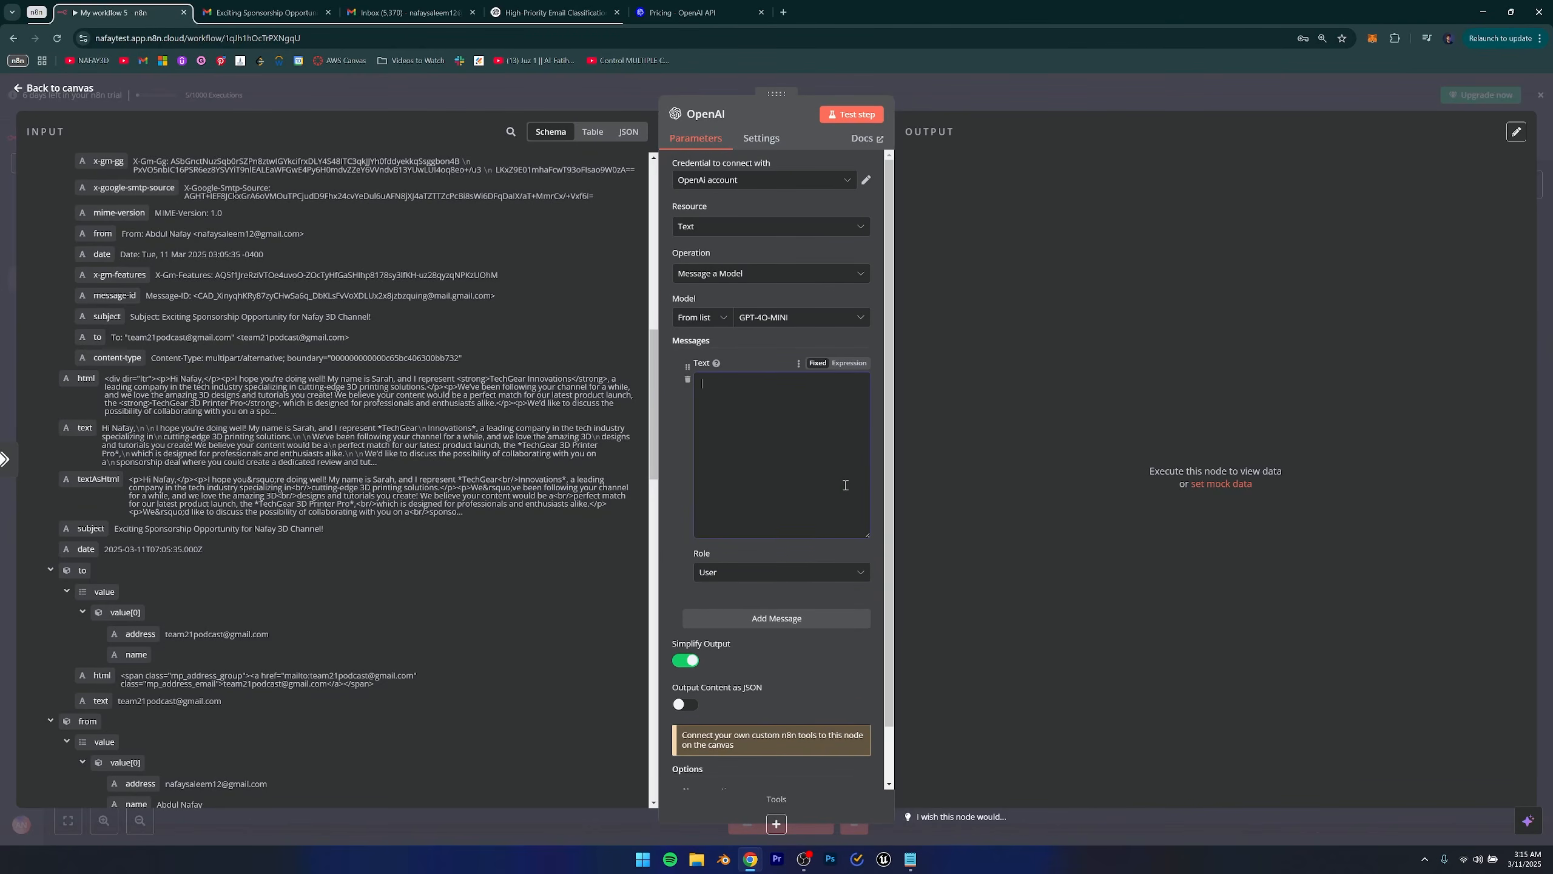
type("You are an assistant of a YouTuve")
key("BackSpace")
type("ber named Nafay 3D")
type(".")
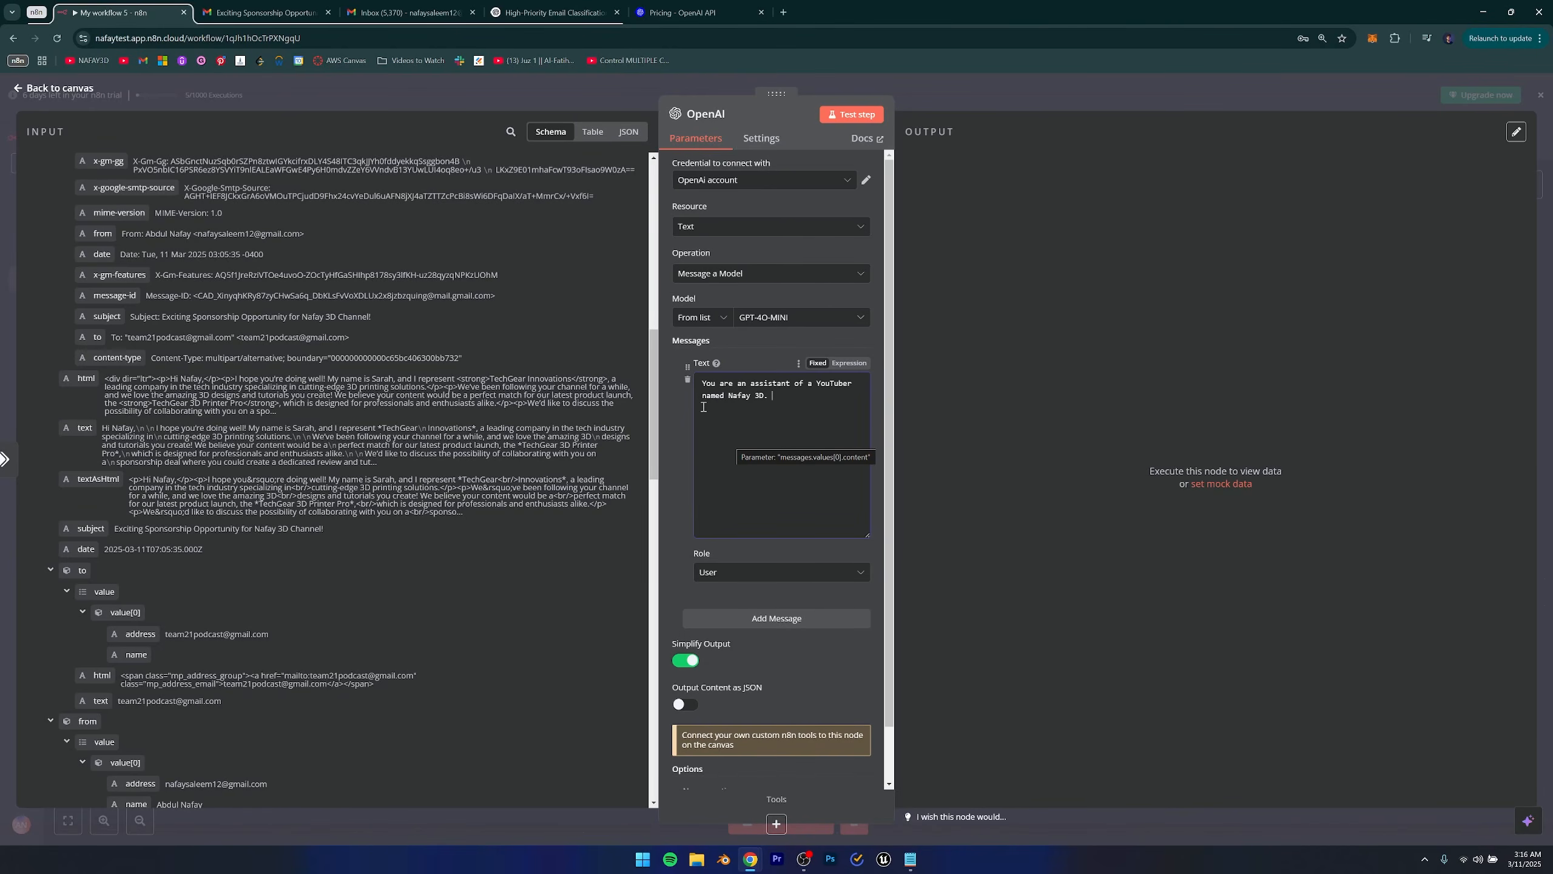
In ChatGPT, keep the first response and select its first four LLM instructions for copying, from Acknowledge the Email through Reaffirm Interest in the Partnership.
left_click(550, 12)
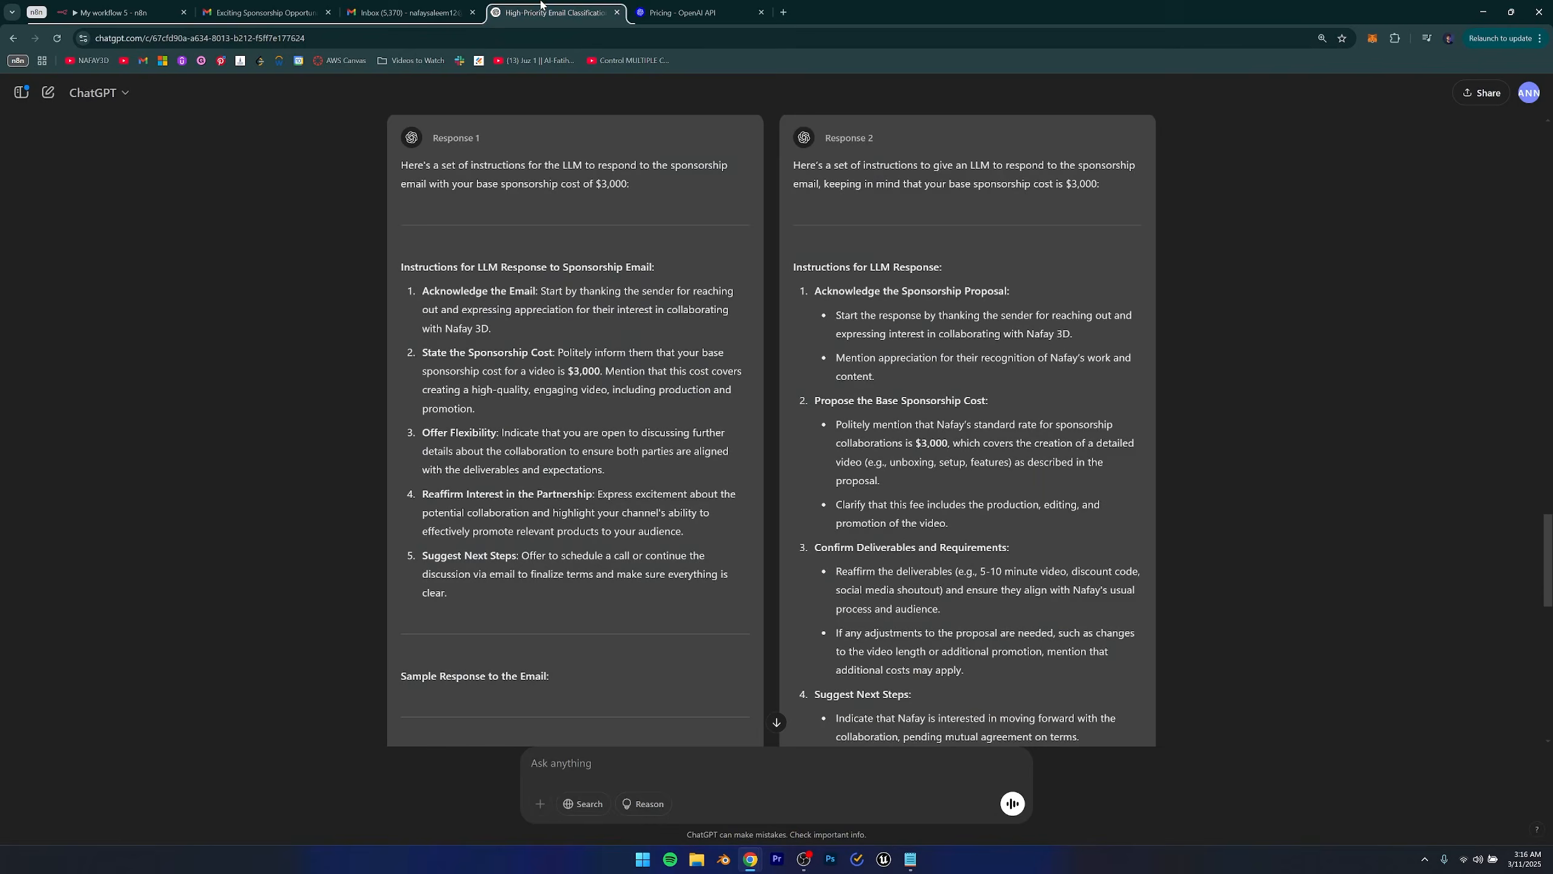
scroll(901, 456, "down", 10)
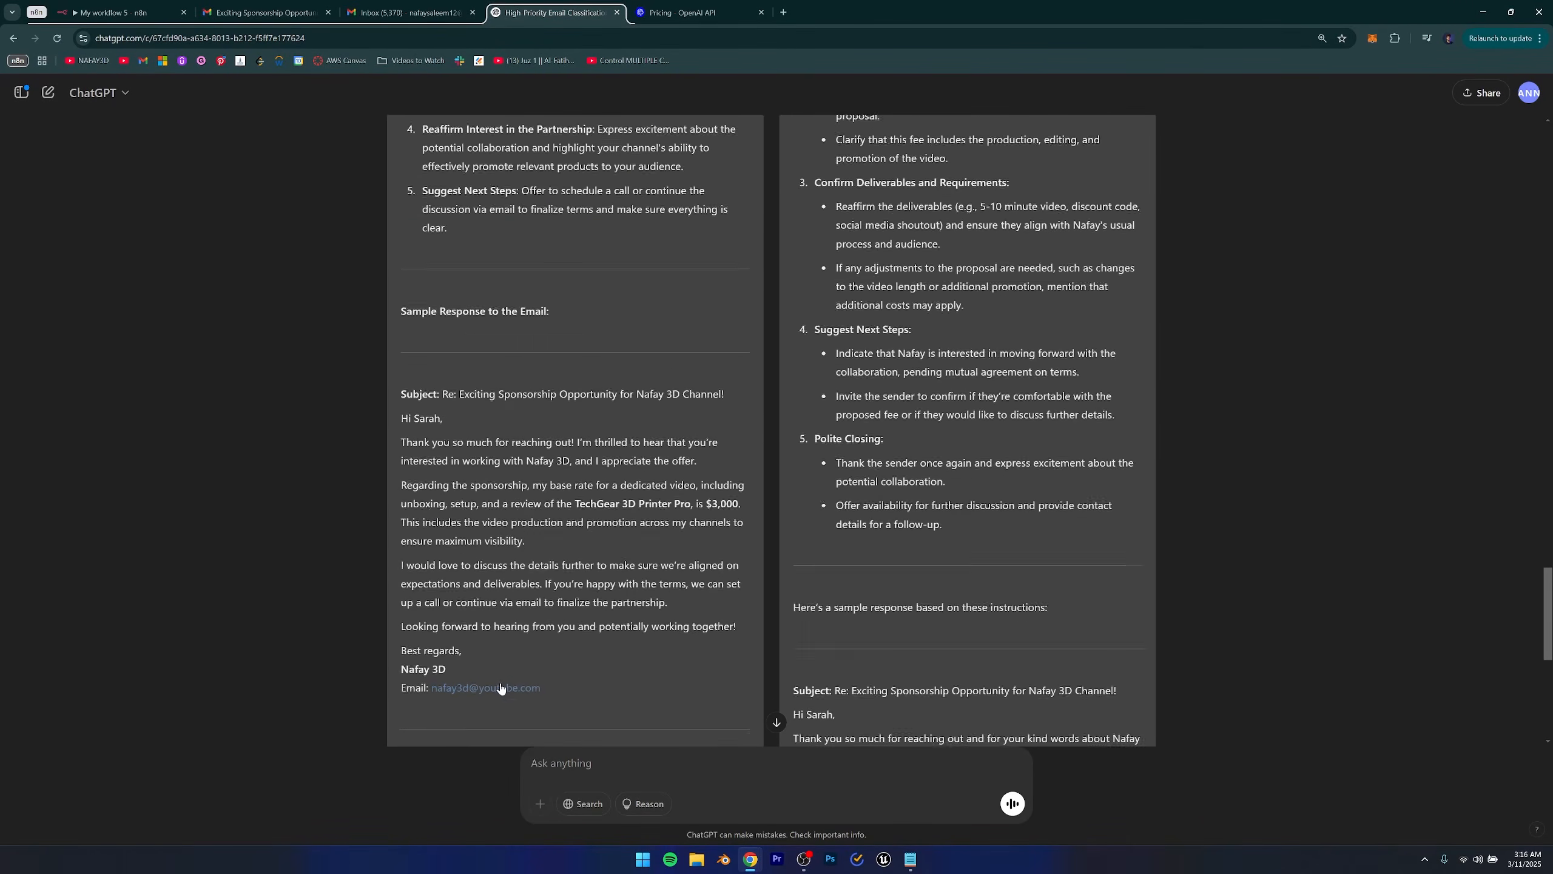
left_click(474, 529)
scroll(777, 551, "up", 10)
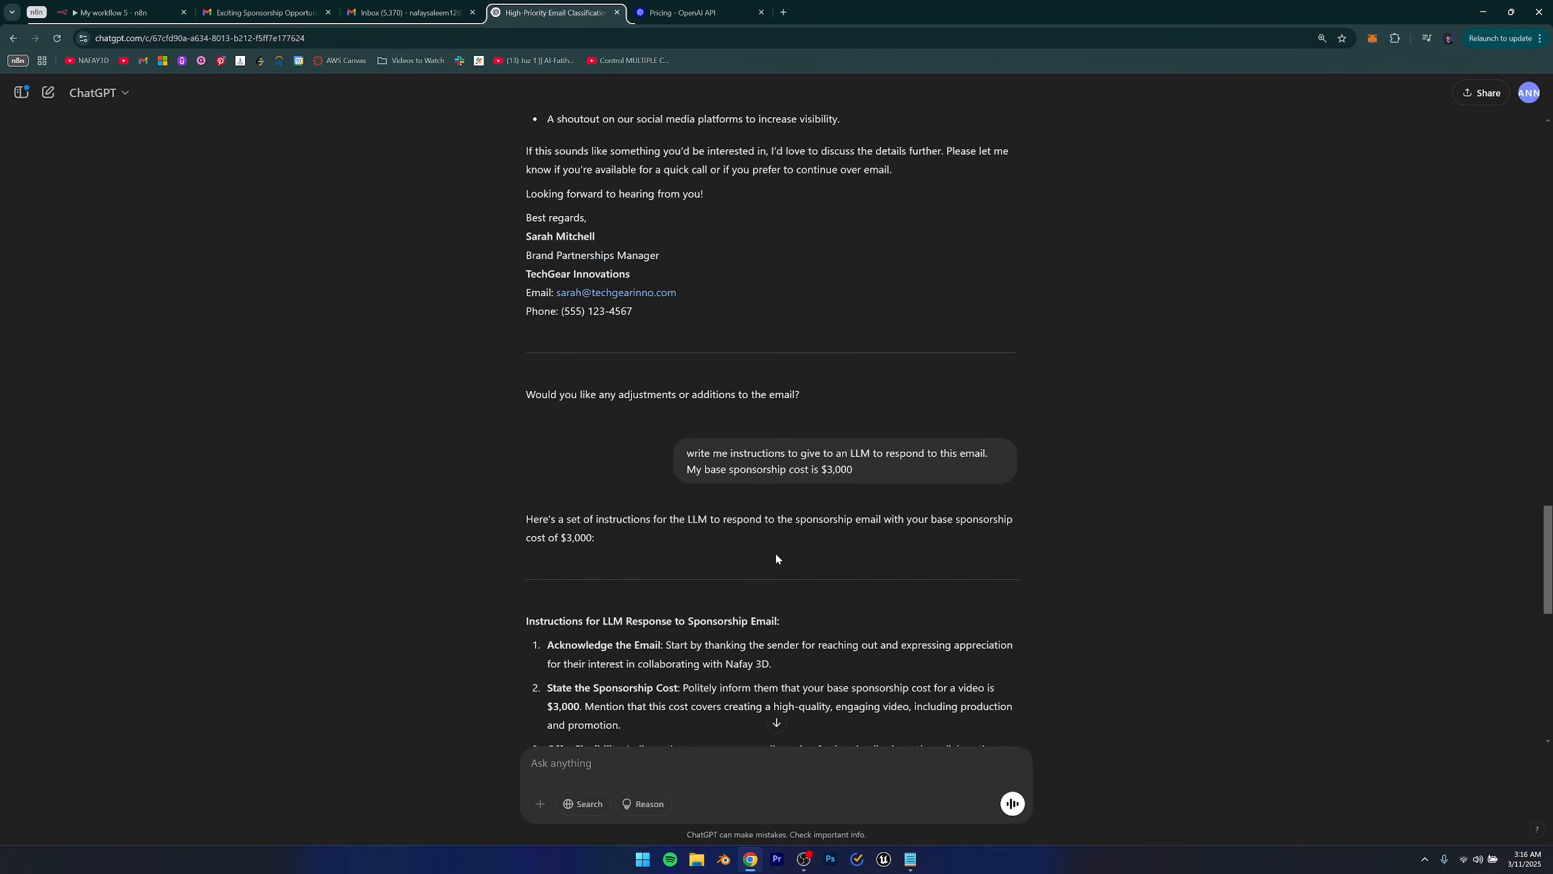
scroll(775, 552, "down", 3)
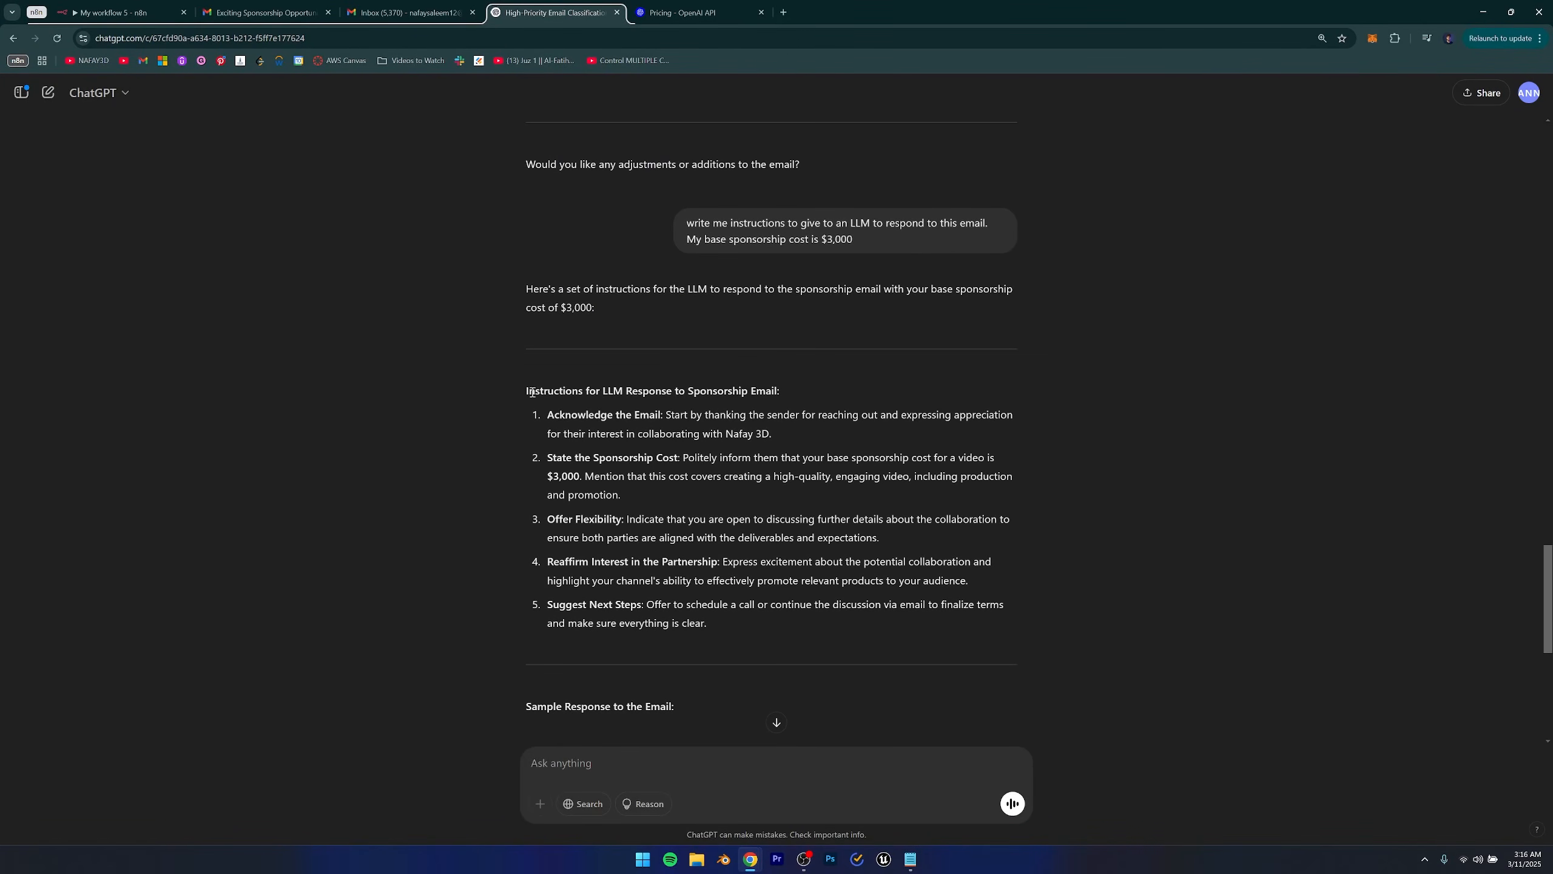
scroll(545, 405, "down", 1)
left_click_drag(546, 354, 981, 520)
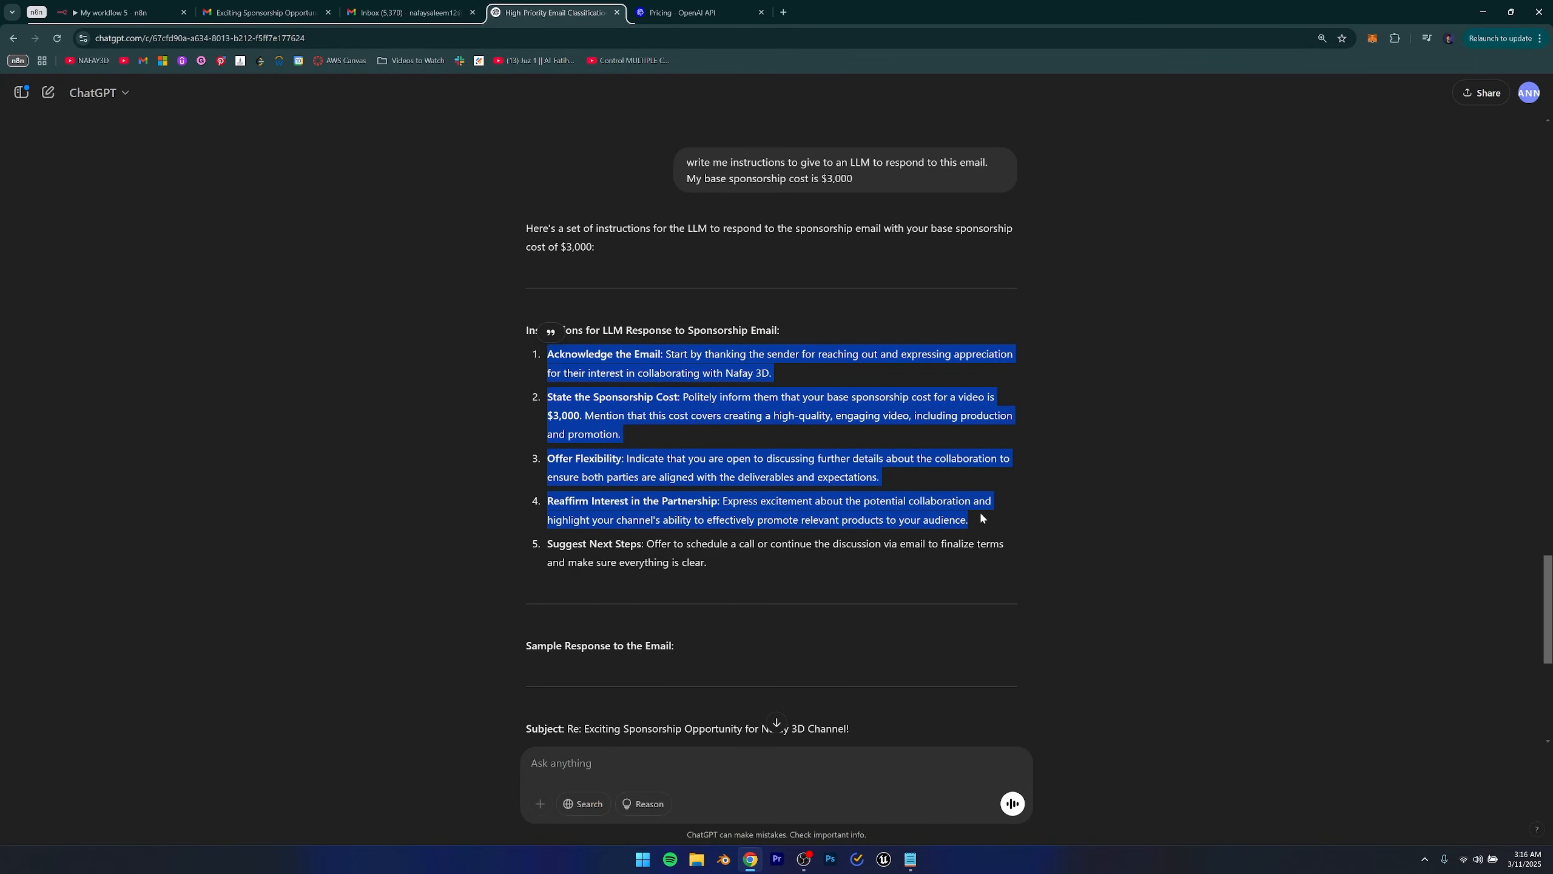
Return to the n8n workflow and paste the copied instructions after the opening sentence of the OpenAI message.
key("ctrl+shift+Tab")
key("ctrl+shift+Tab")
key("ctrl+shift+Tab")
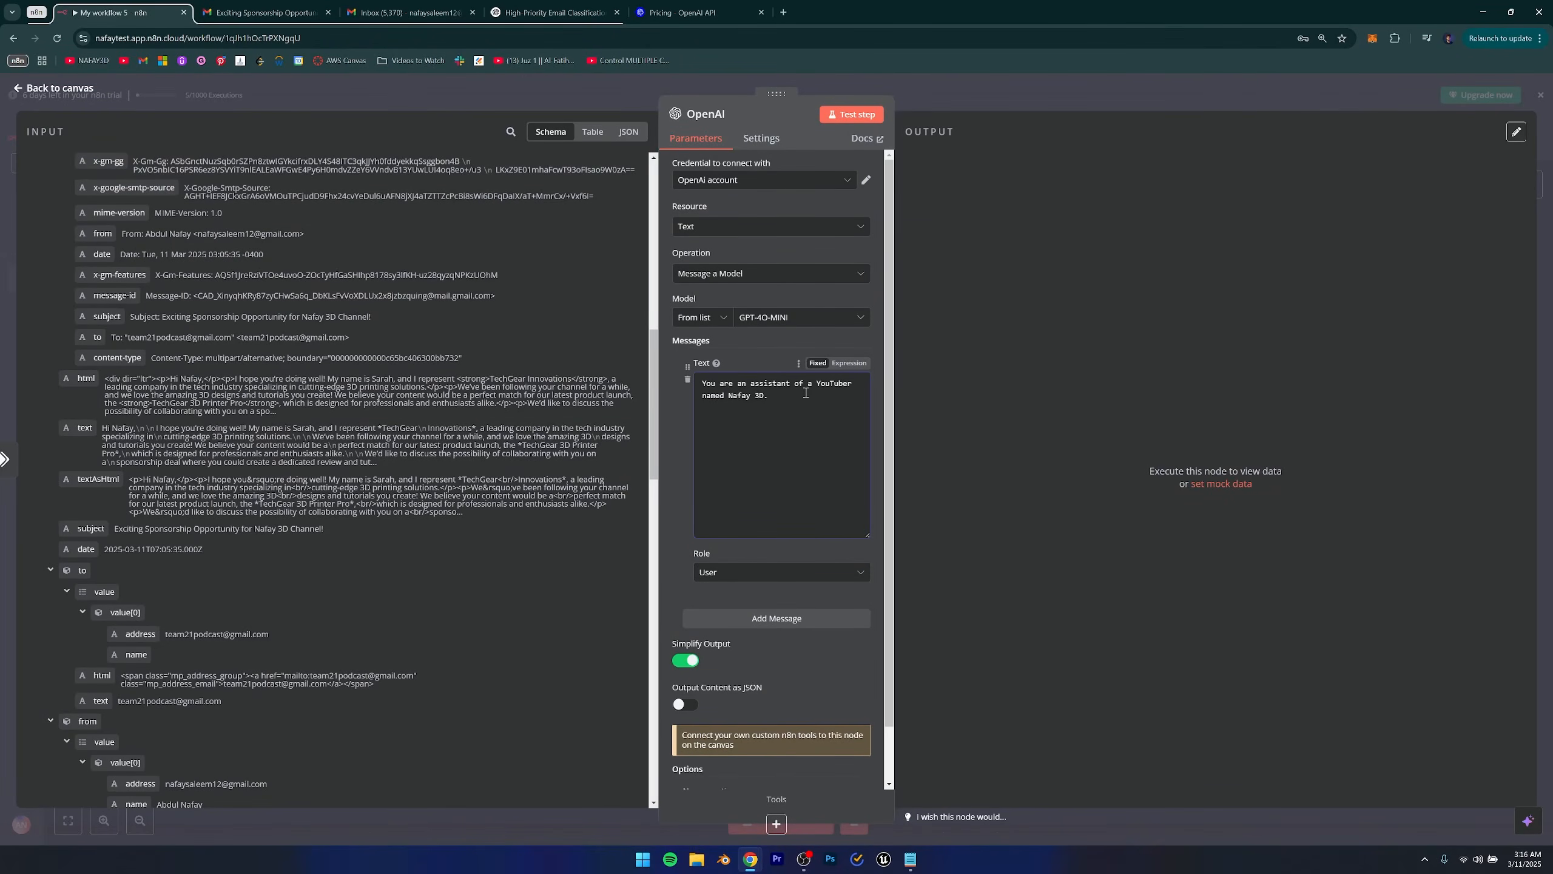
key("ctrl+v")
Insert "Your job is to respond to the email below." before the pasted instructions and begin the first instruction with "First,".
scroll(801, 425, "up", 5)
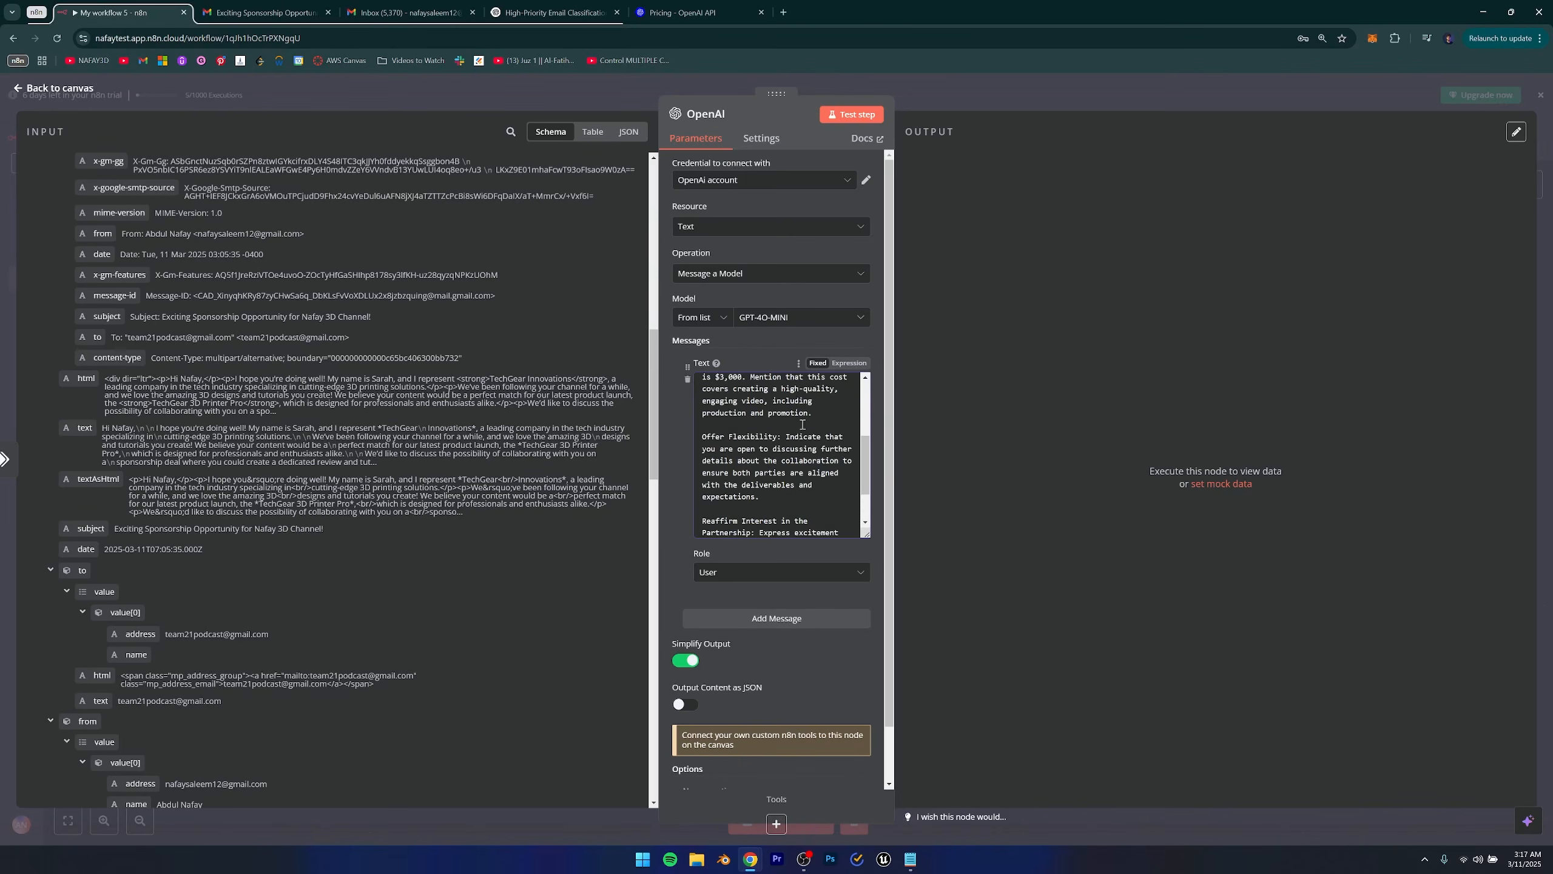
left_click(770, 406)
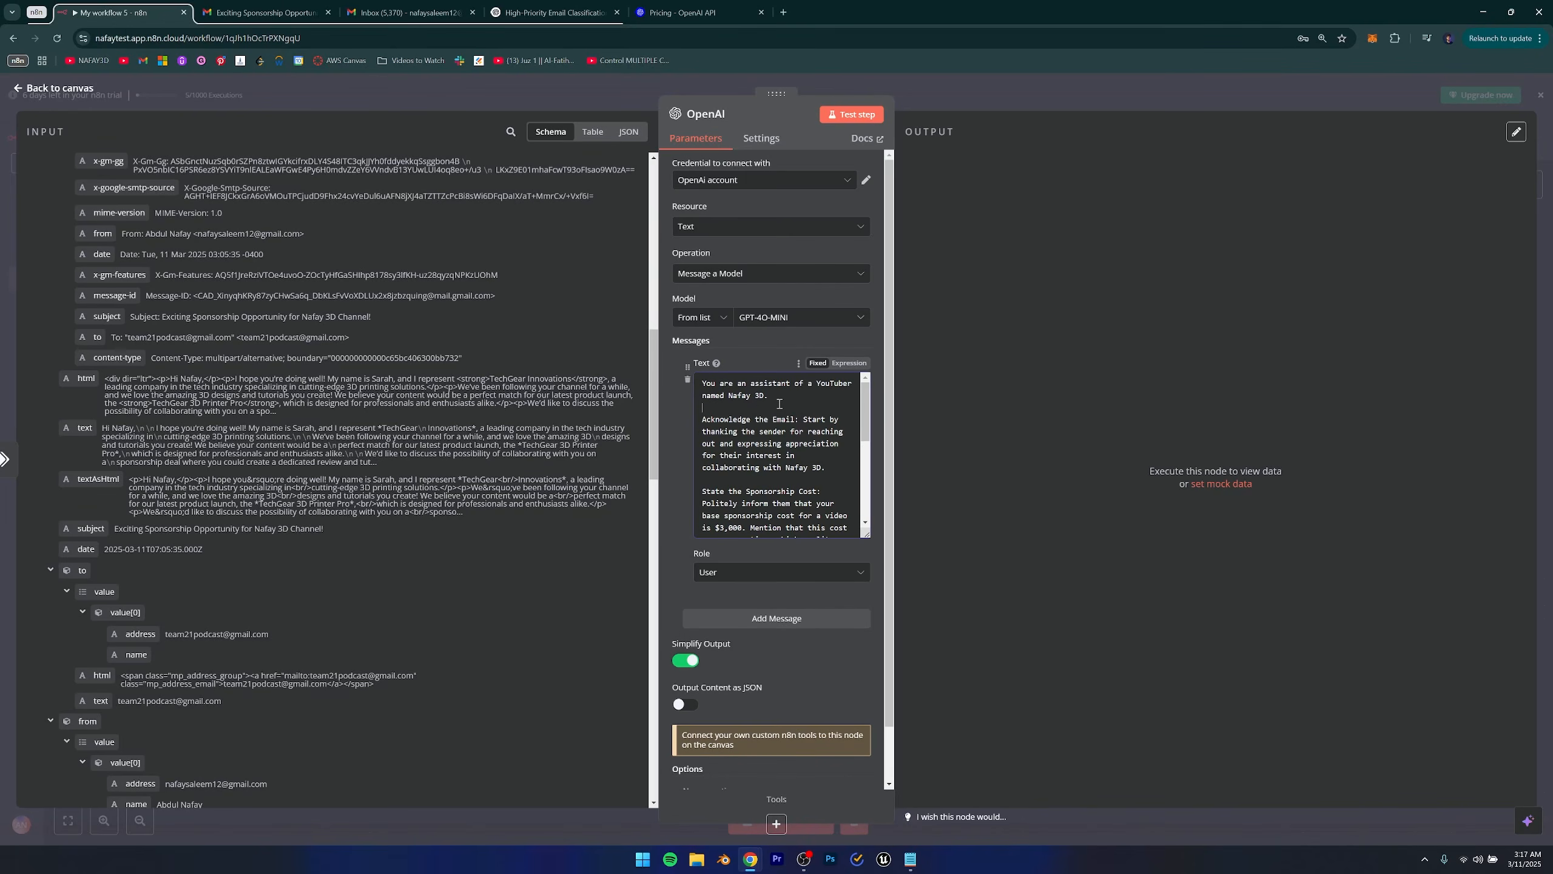
type("Your job is to respond to the email b")
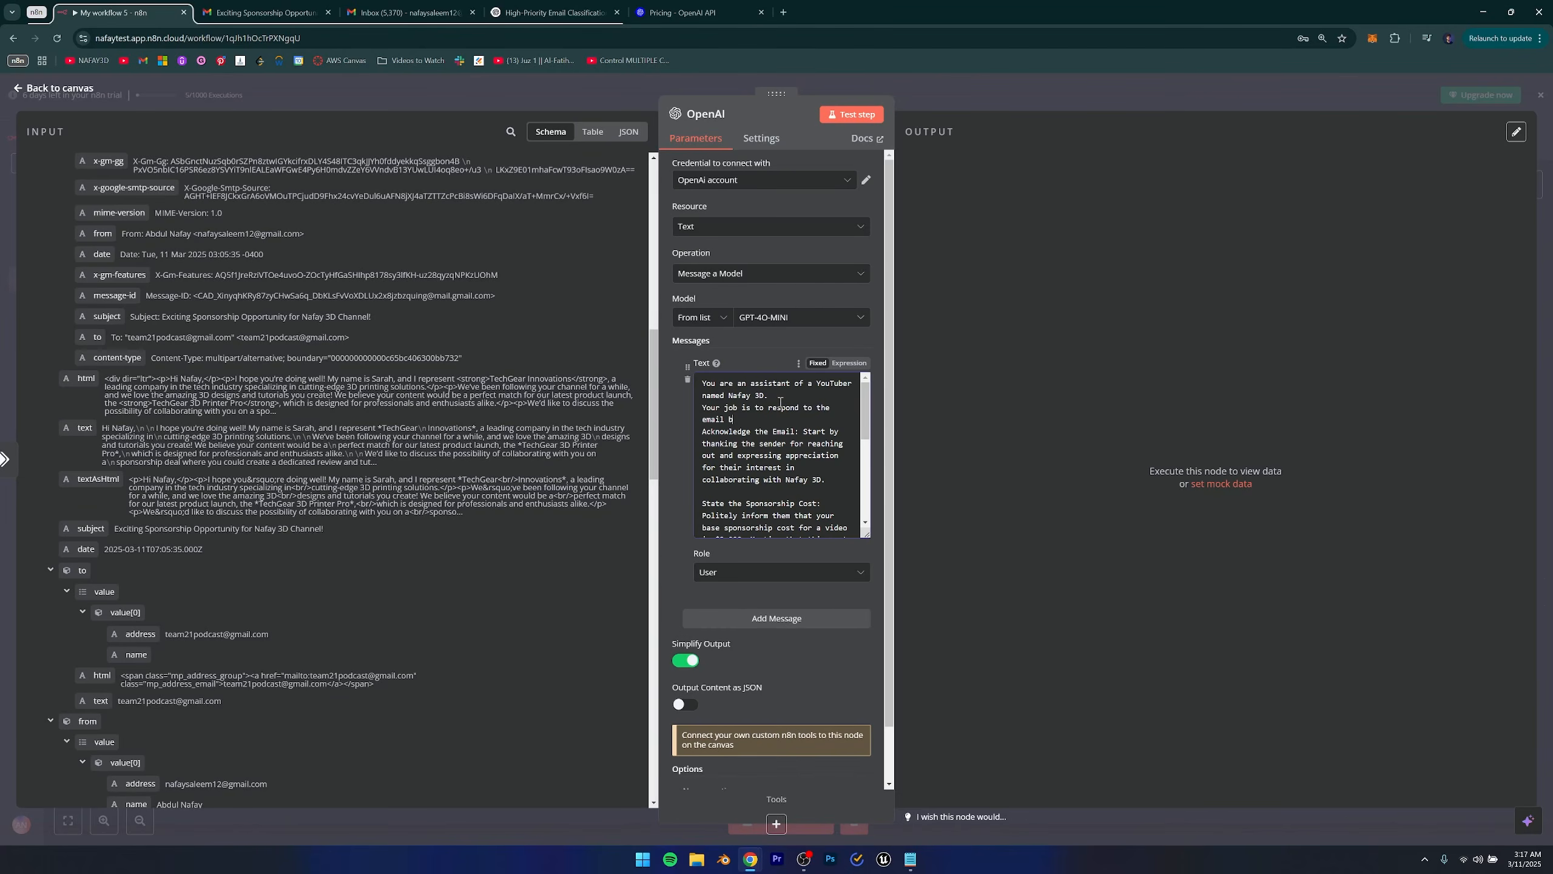
type("elow.")
key("Return")
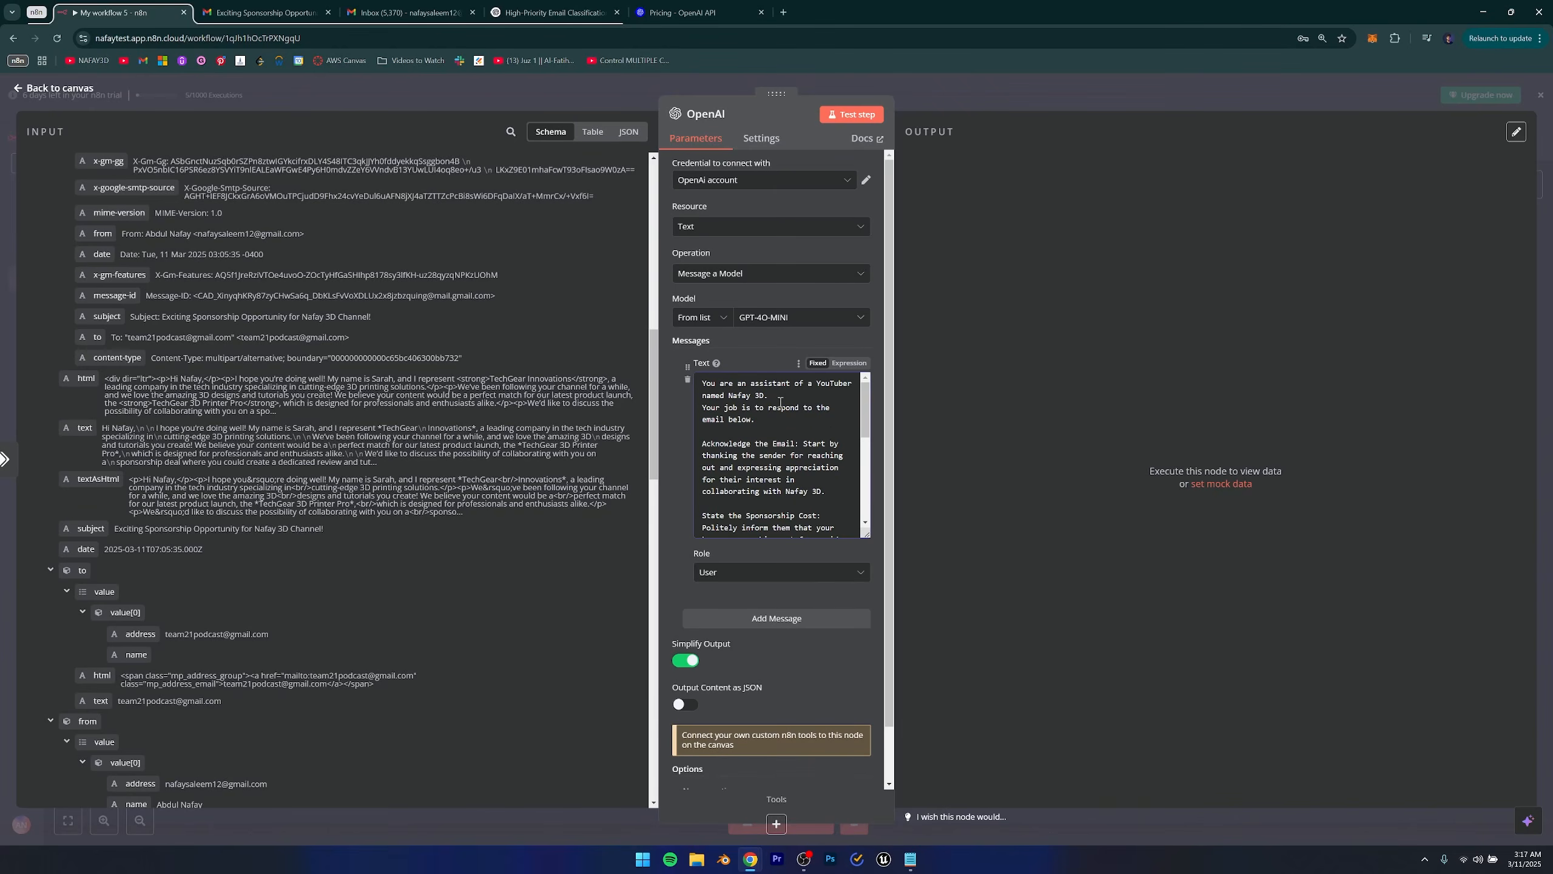
type("First")
key("BackSpace")
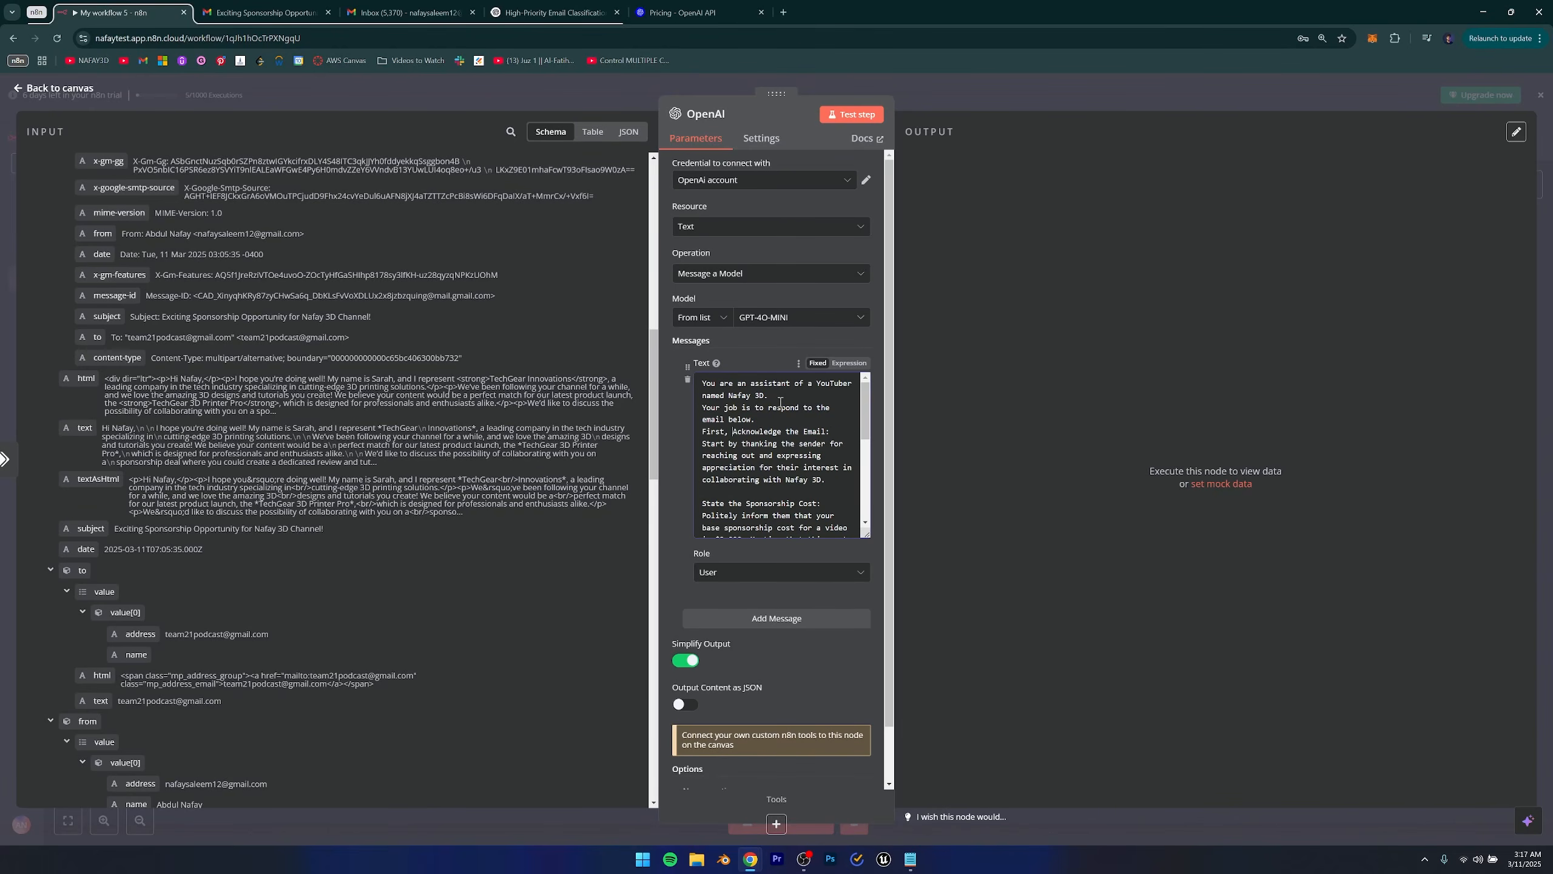
Review the whole prompt, from the assistant role sentence through the cost, flexibility and partnership instructions.
scroll(766, 490, "down", 1)
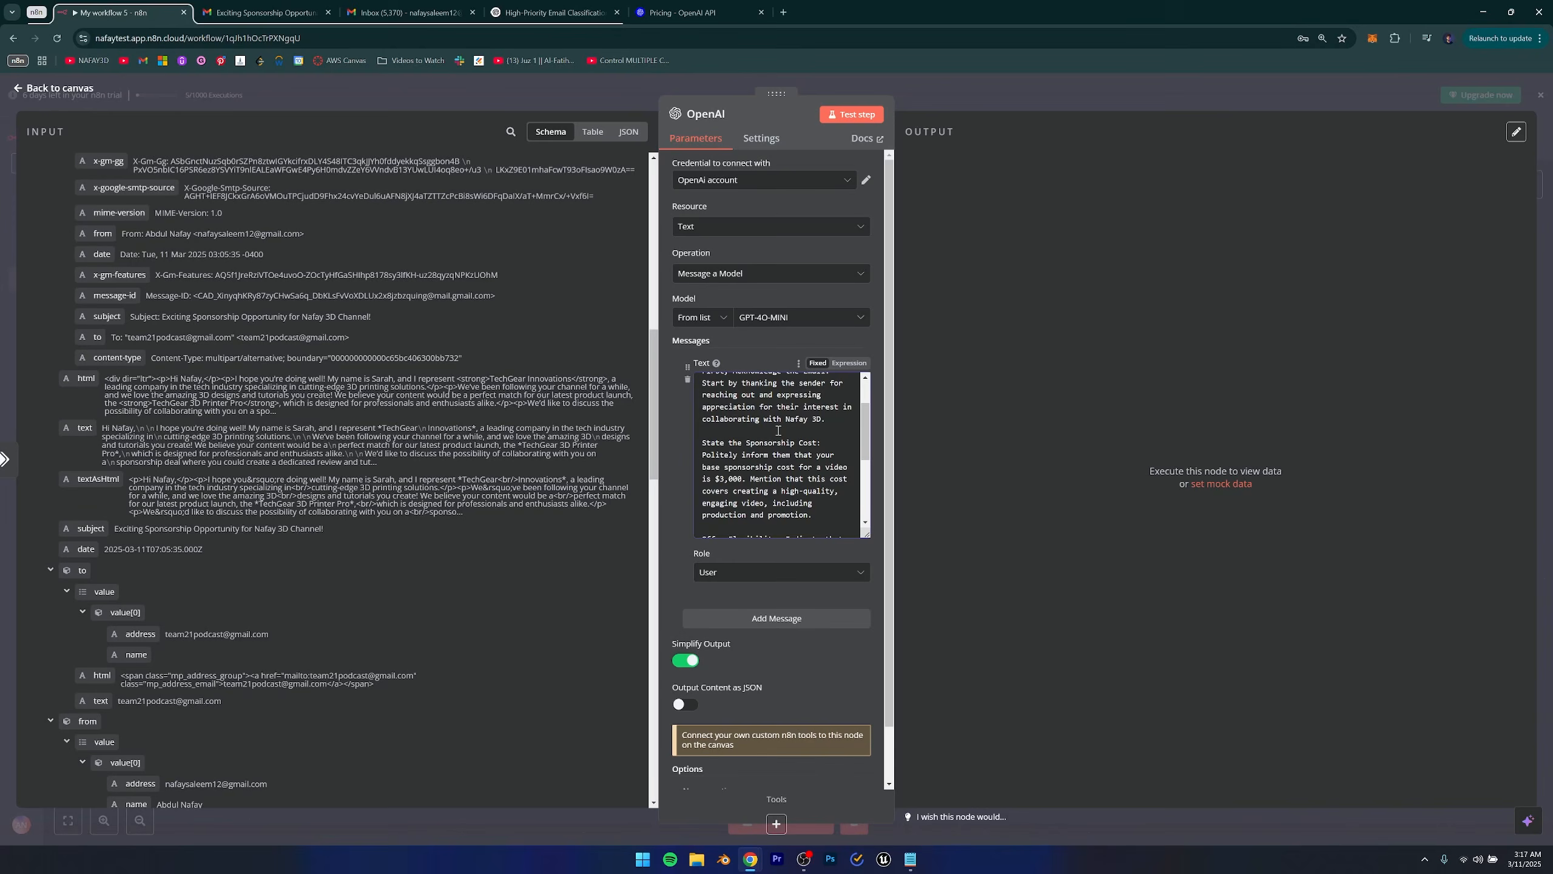
scroll(778, 430, "up", 1)
left_click(742, 396)
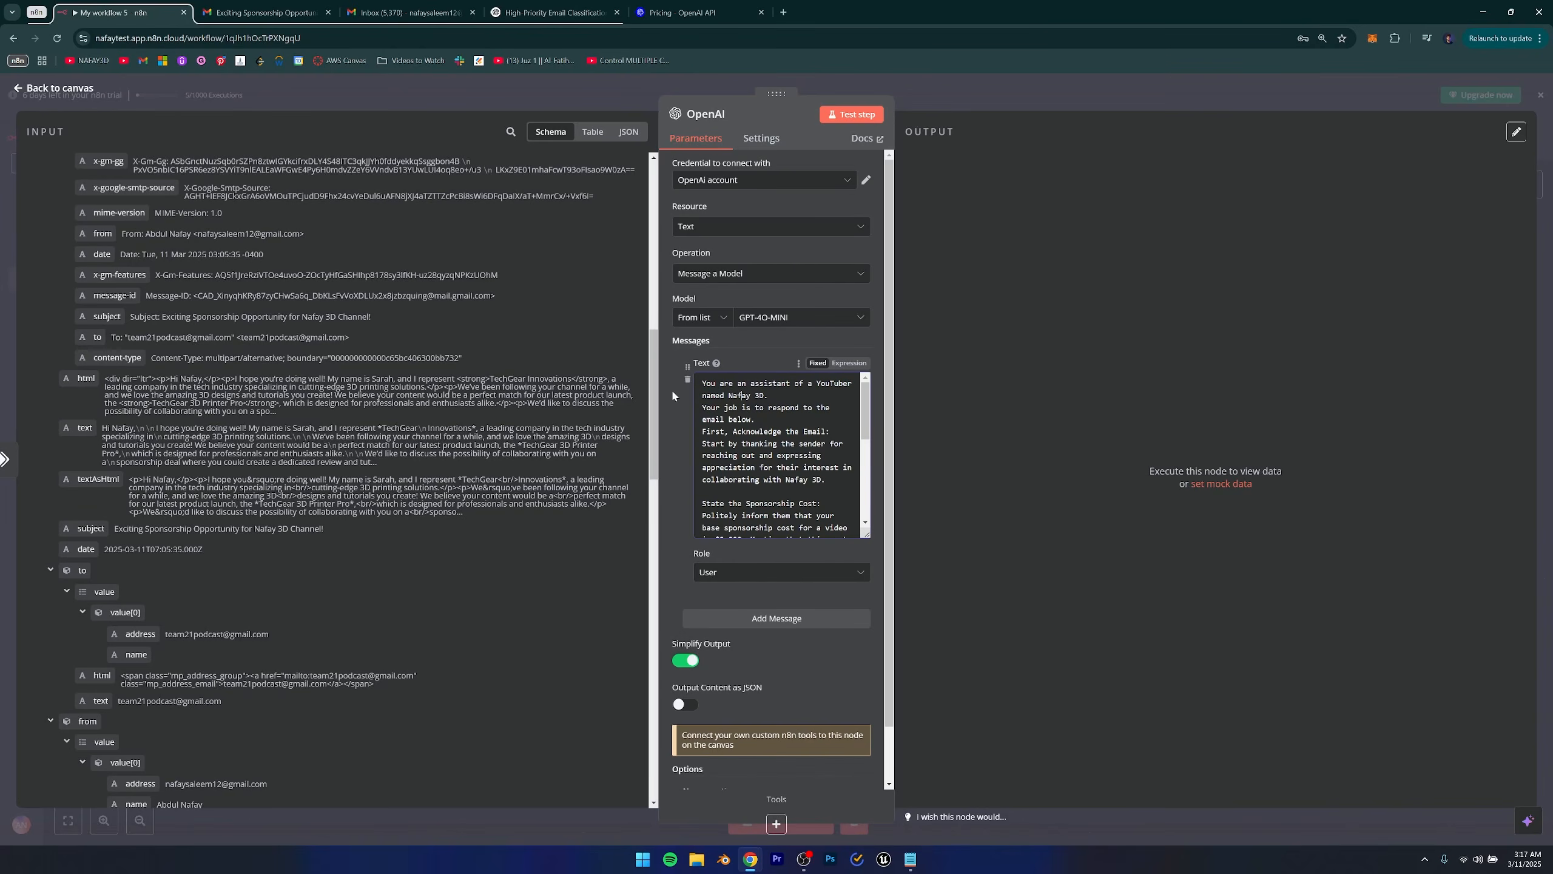
left_click_drag(702, 380, 854, 397)
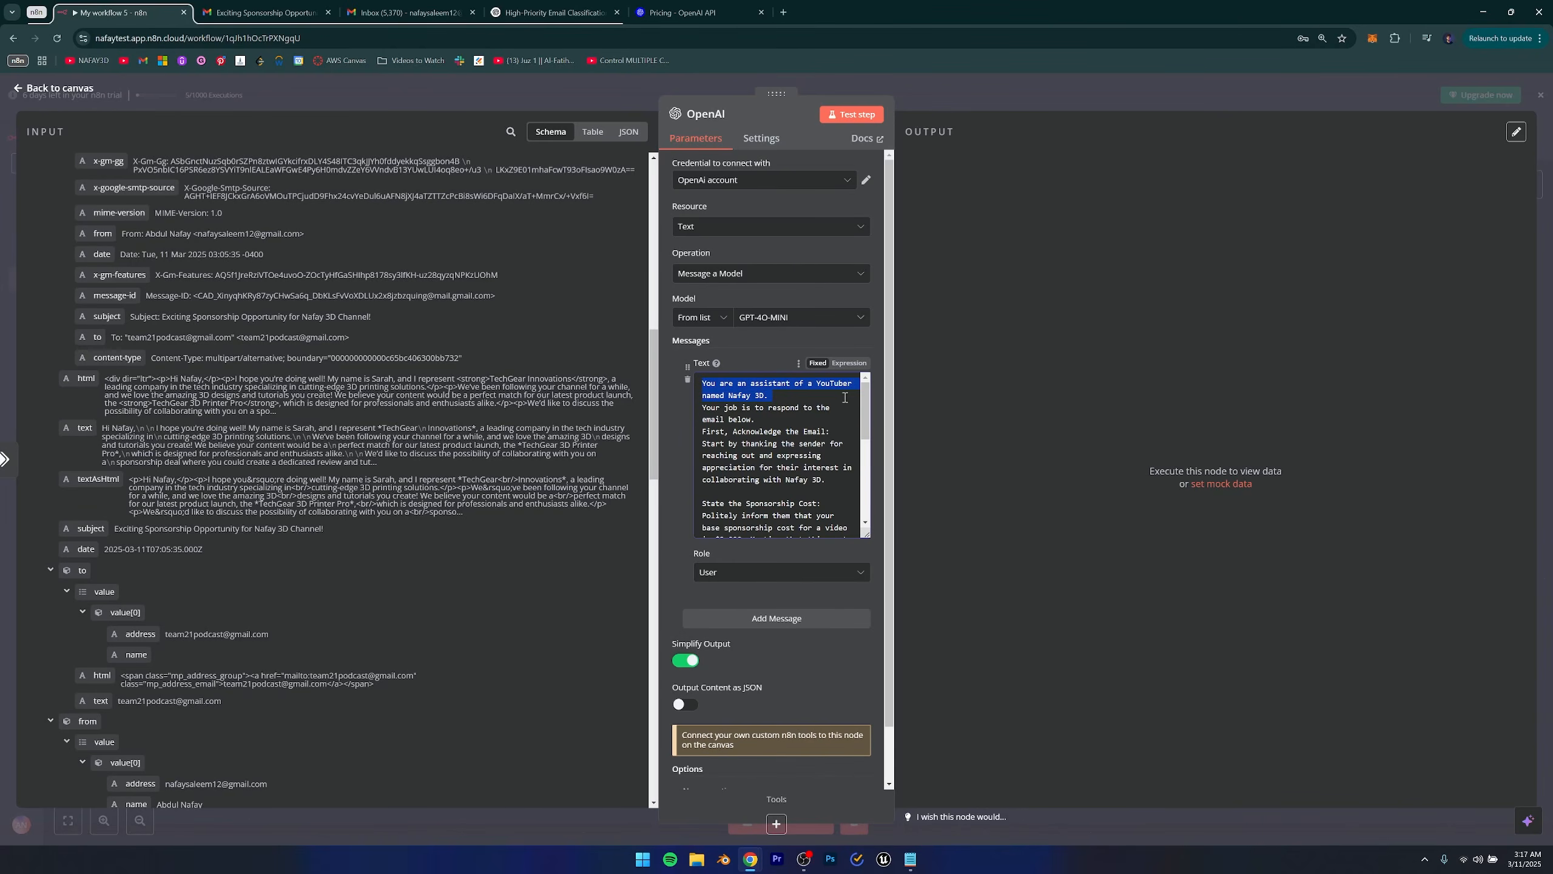
left_click(846, 397)
left_click_drag(701, 408, 812, 503)
left_click(767, 420)
scroll(795, 472, "down", 1)
scroll(795, 477, "down", 2)
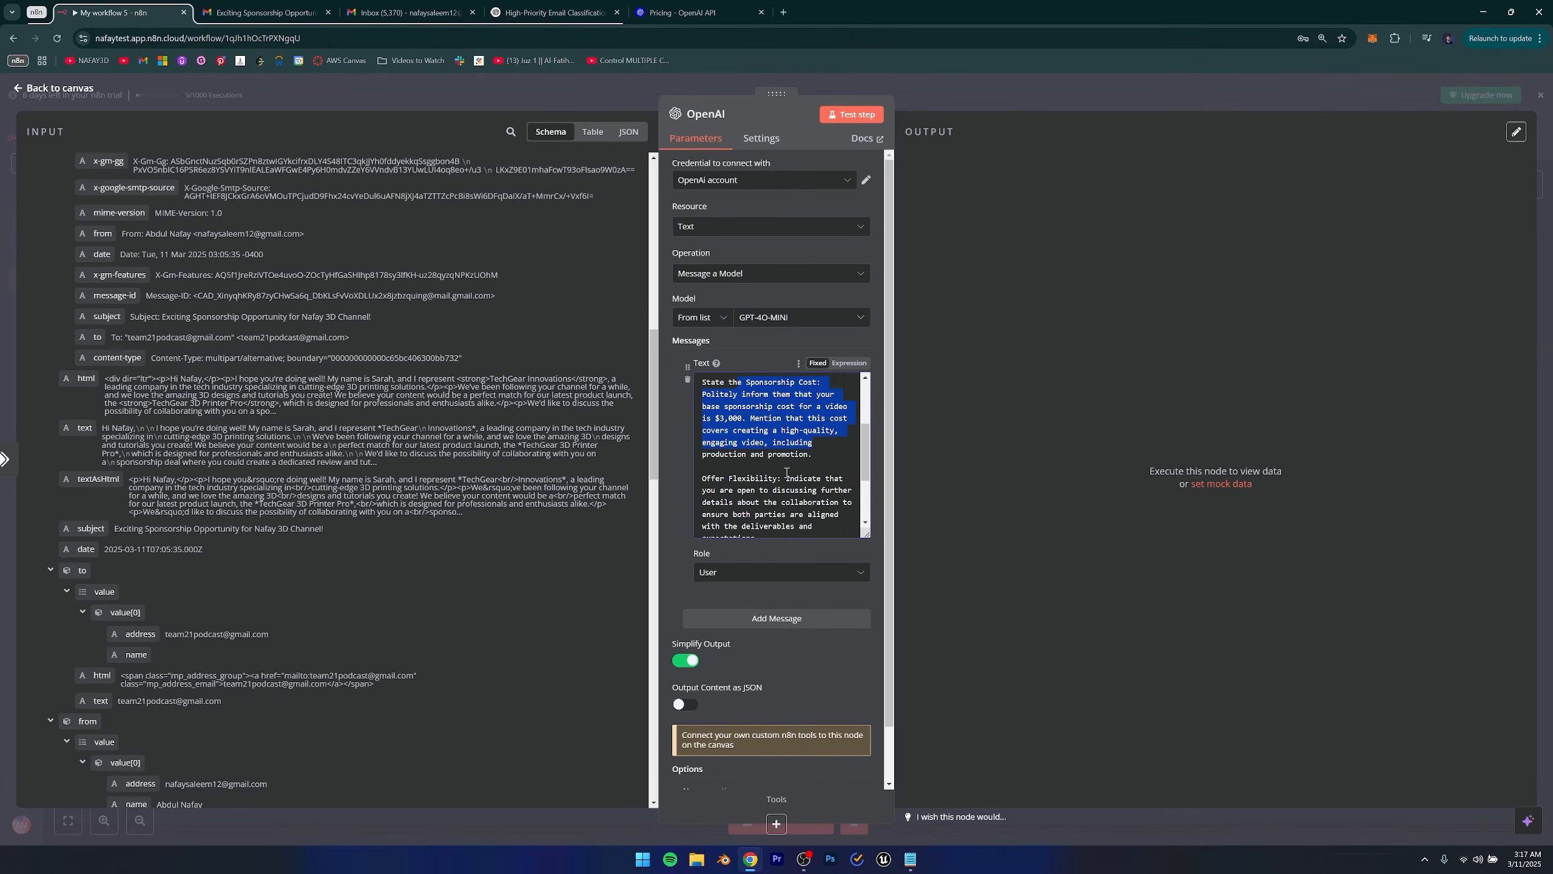
left_click_drag(756, 418, 799, 477)
scroll(795, 477, "down", 1)
scroll(770, 477, "up", 1)
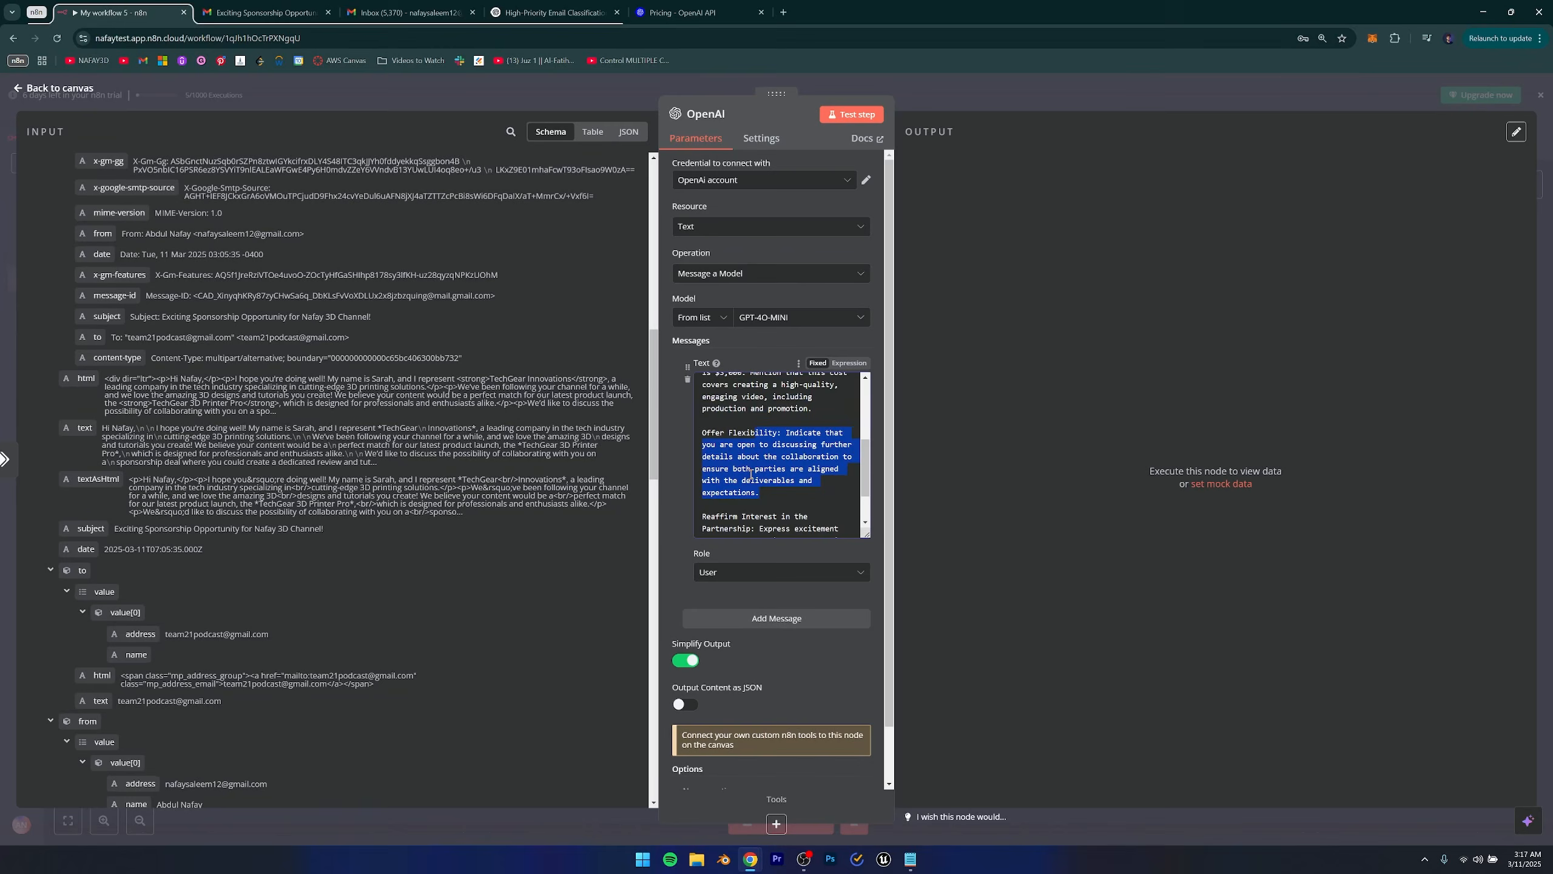
scroll(756, 479, "down", 1)
left_click(749, 465)
left_click(782, 531)
scroll(759, 465, "up", 6)
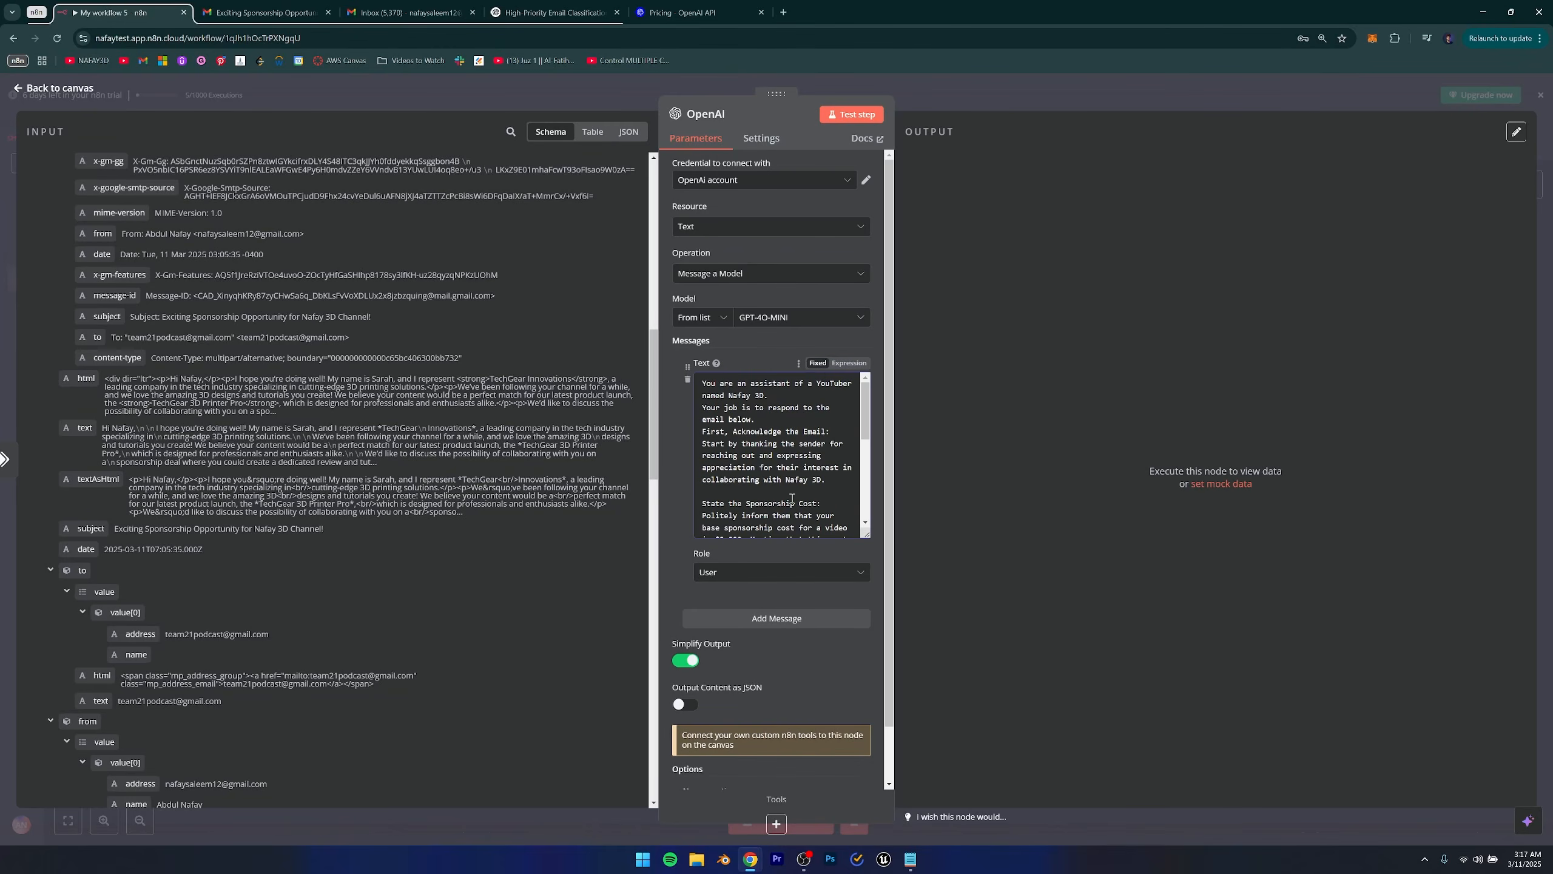
Add the line "The email to respond to is:" after a blank line at the end of the prompt.
scroll(791, 499, "down", 6)
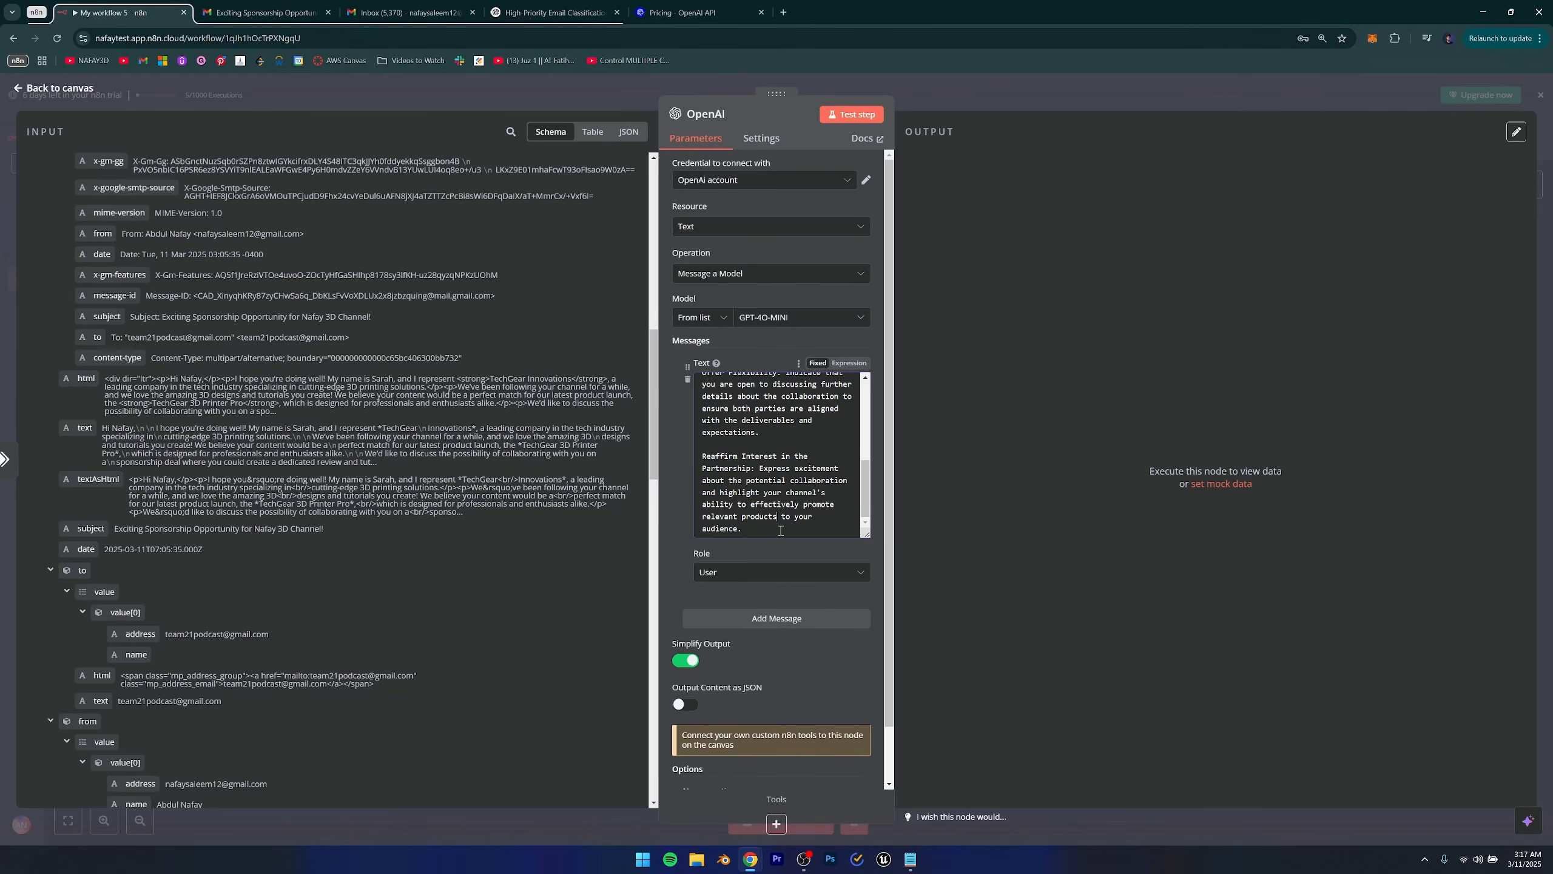
key("Return")
key("Return")
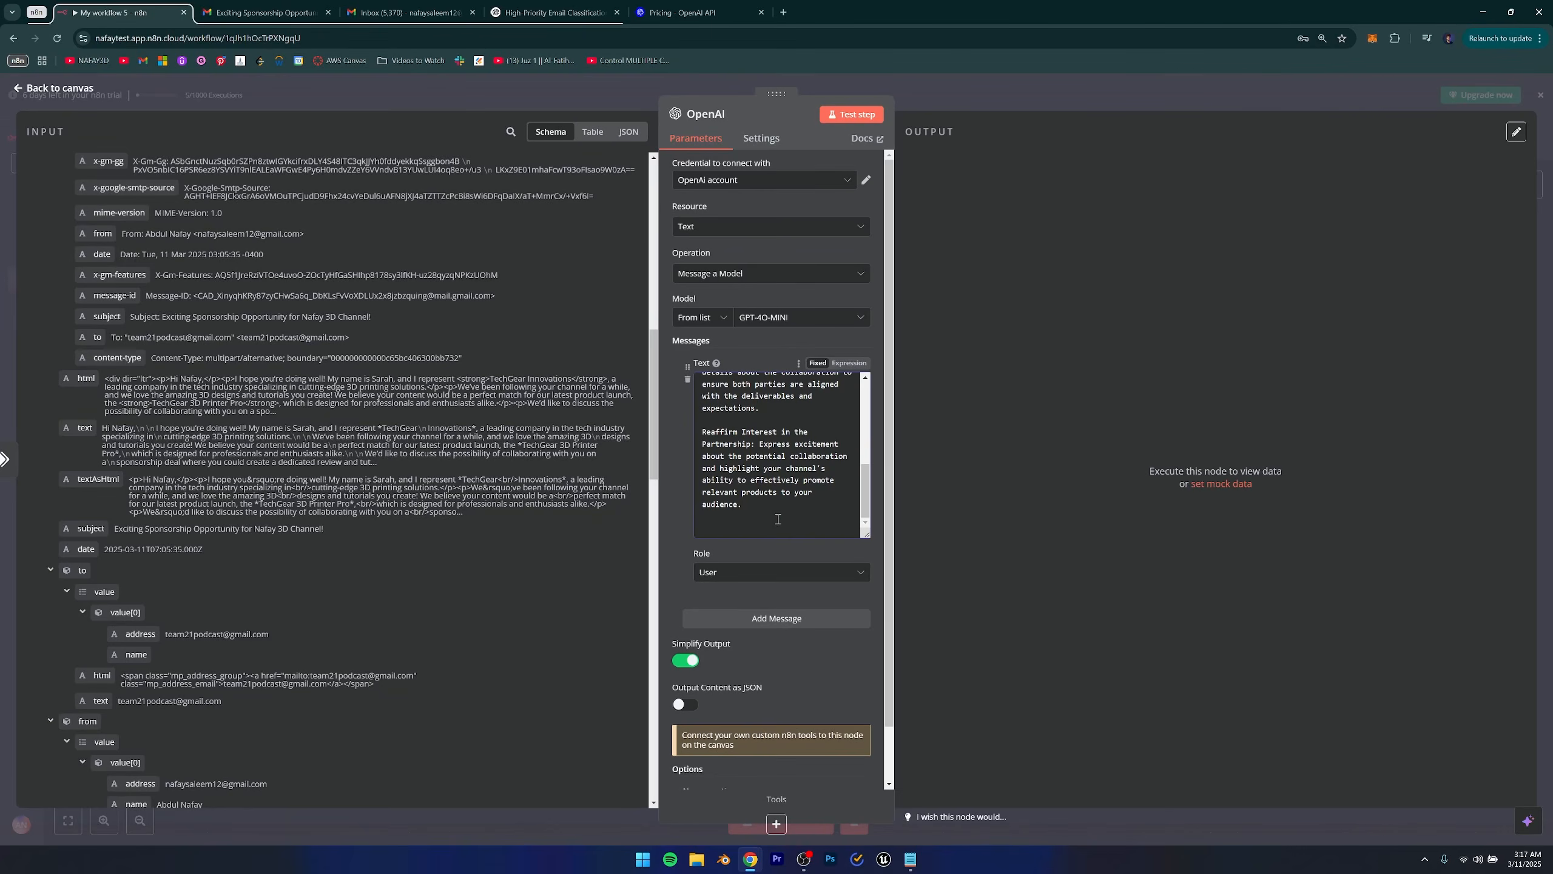
type("The f")
key("BackSpace")
type("email to respond to is:")
Insert the incoming email's text field, {{ $json.text }}, at the end of the prompt and check its placement.
left_click_drag(74, 428, 832, 526)
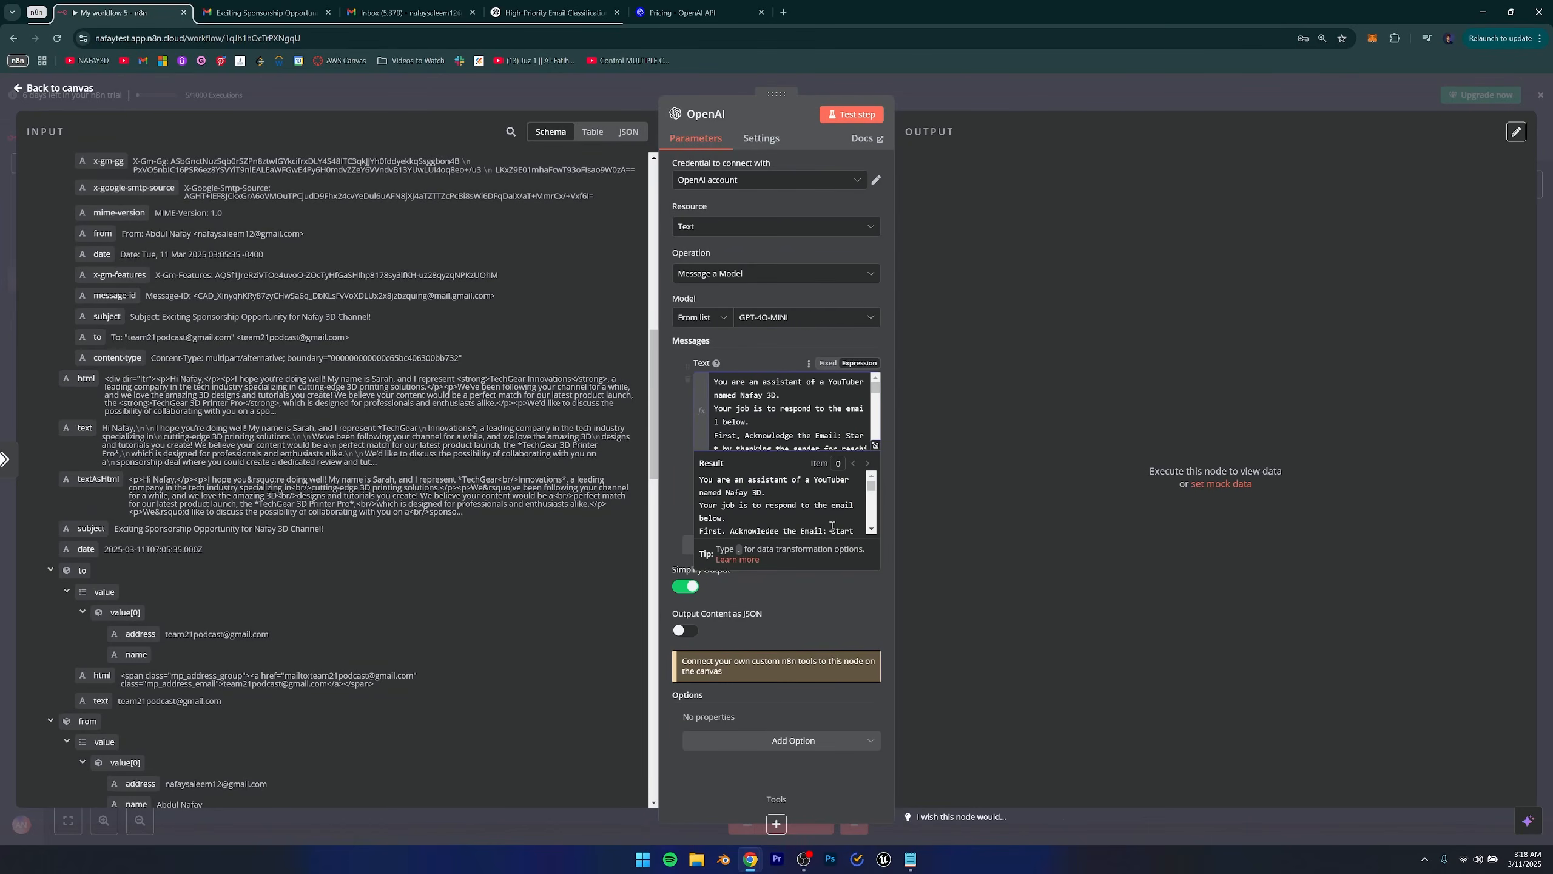
left_click(667, 448)
scroll(835, 424, "down", 3)
scroll(835, 424, "down", 5)
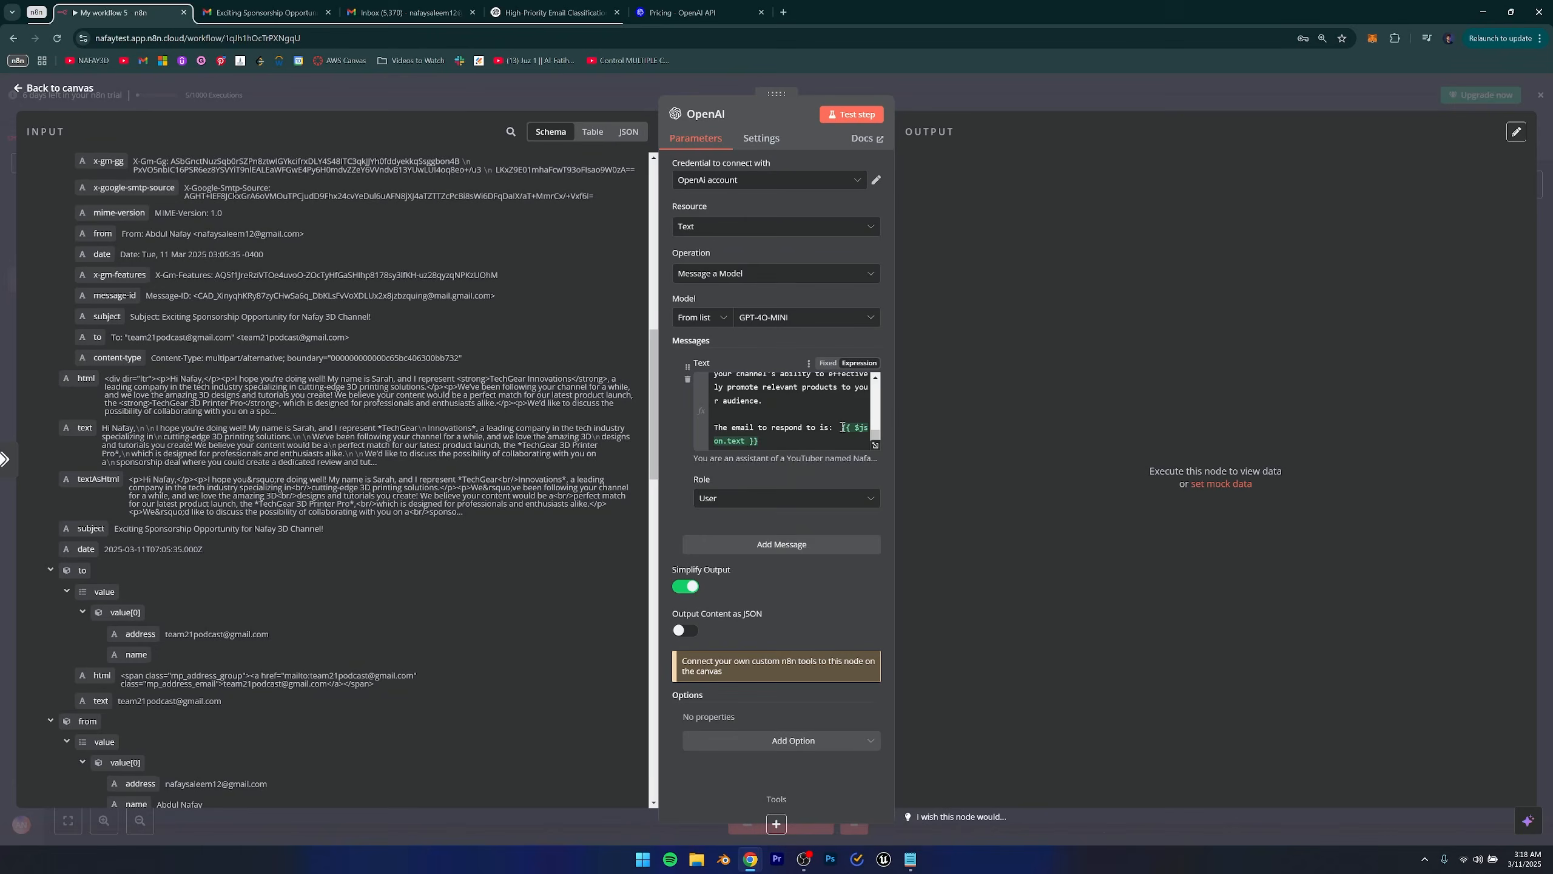
left_click_drag(842, 428, 797, 443)
left_click(770, 445)
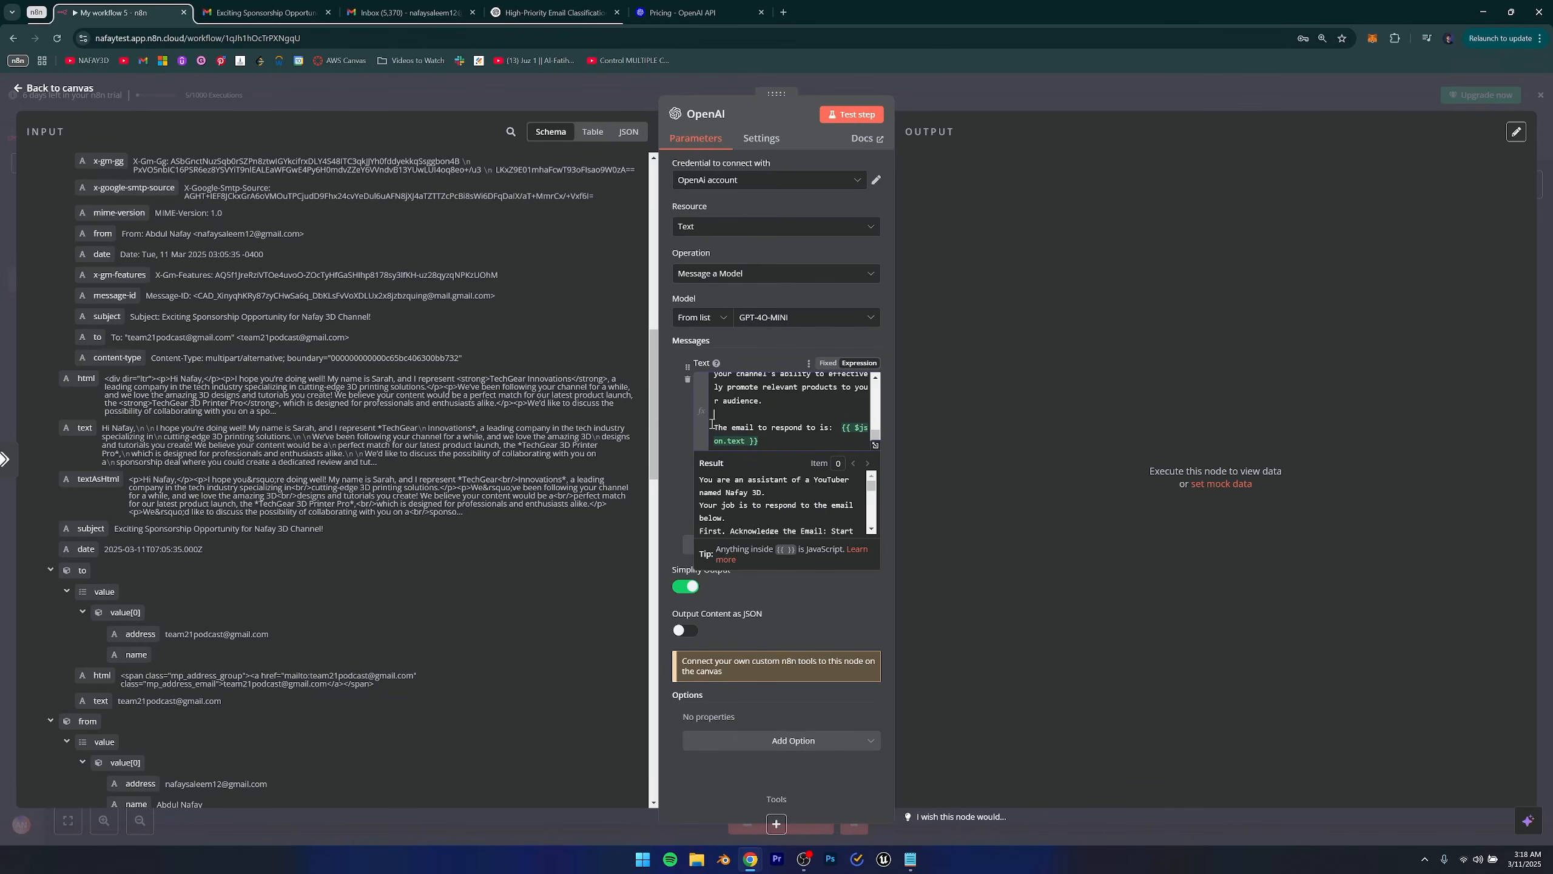
left_click(675, 421)
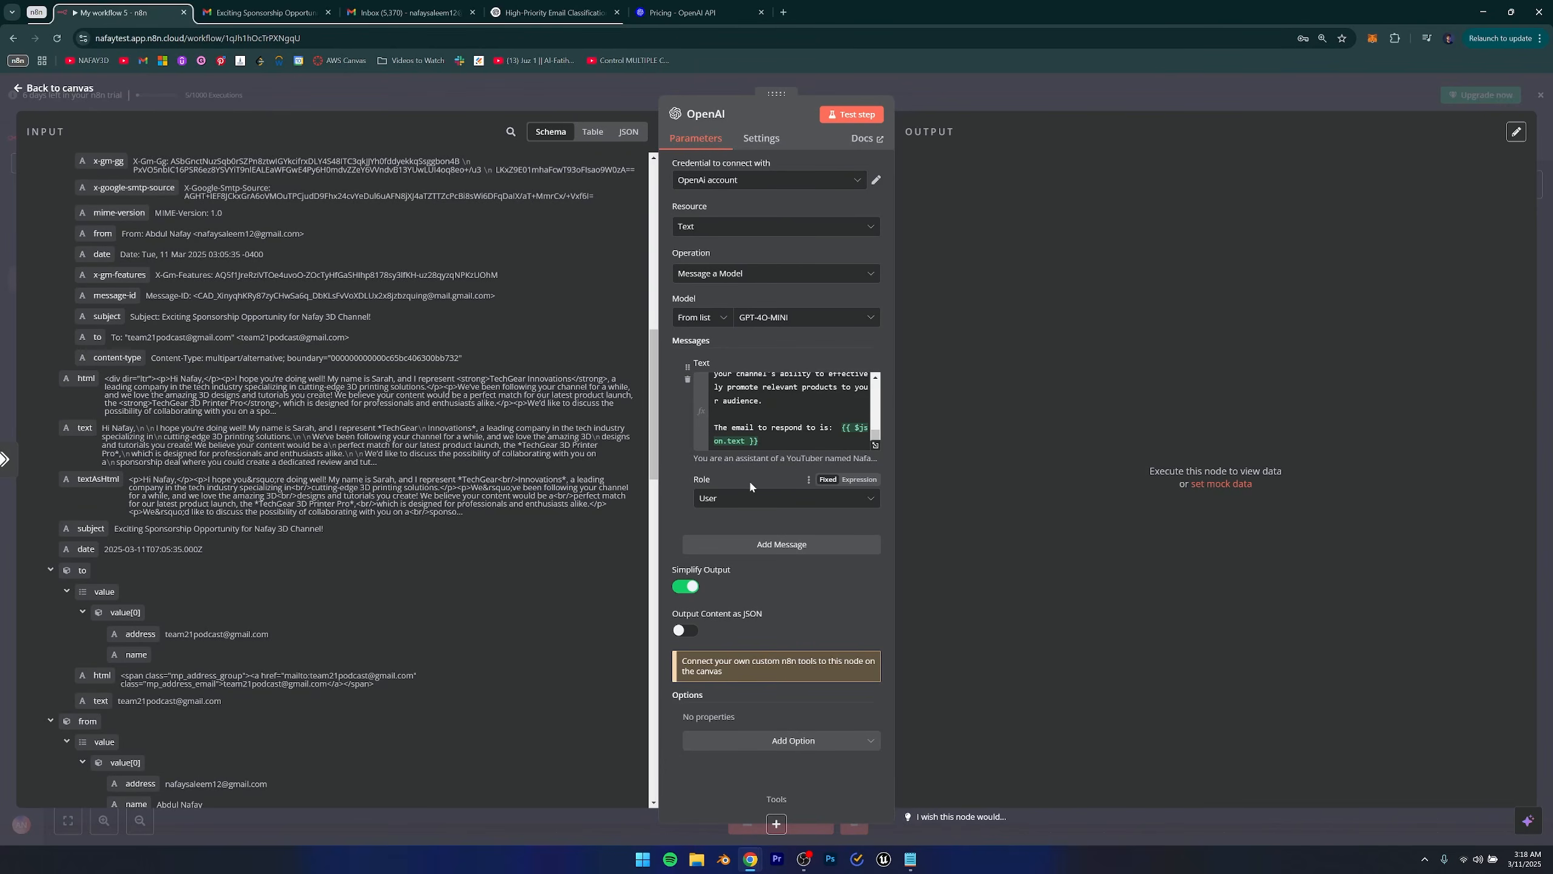
Set the message role to System and enable outputting the content as JSON.
left_click(737, 500)
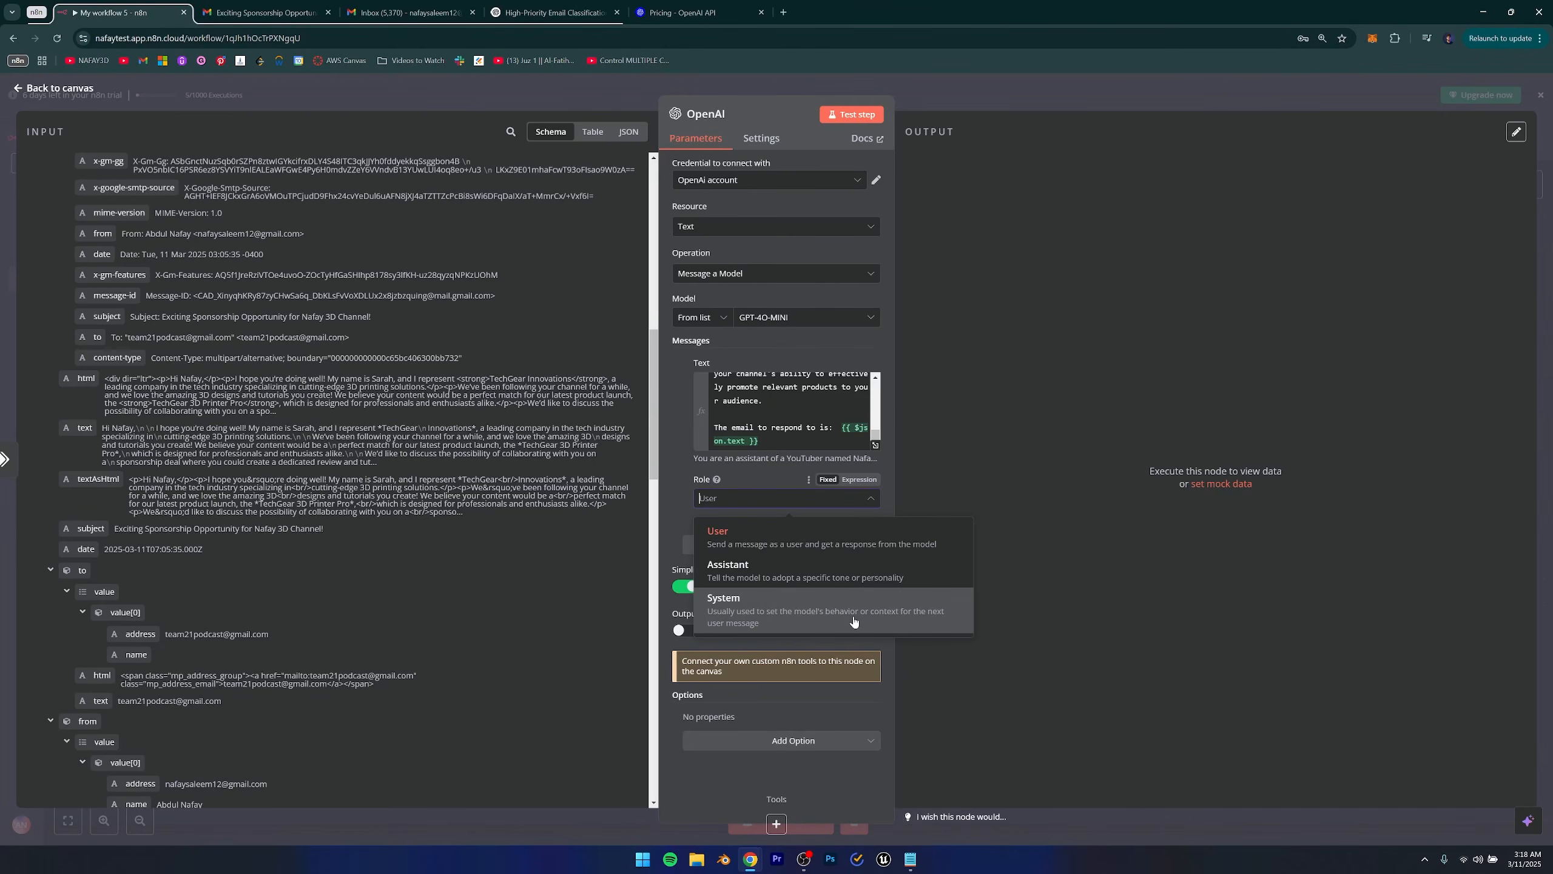
left_click(790, 613)
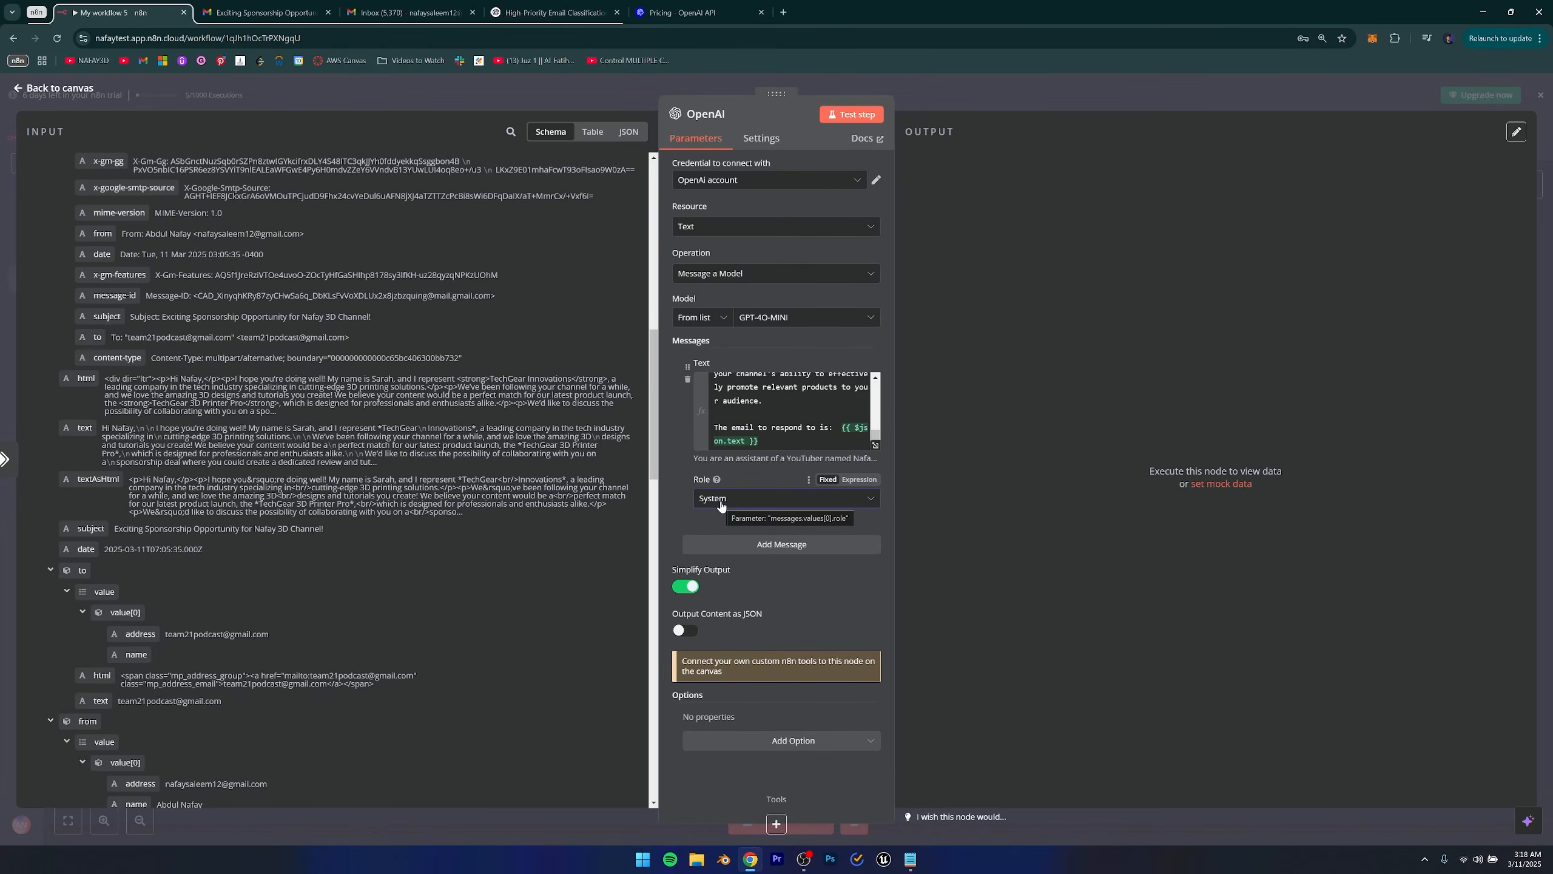
left_click(686, 631)
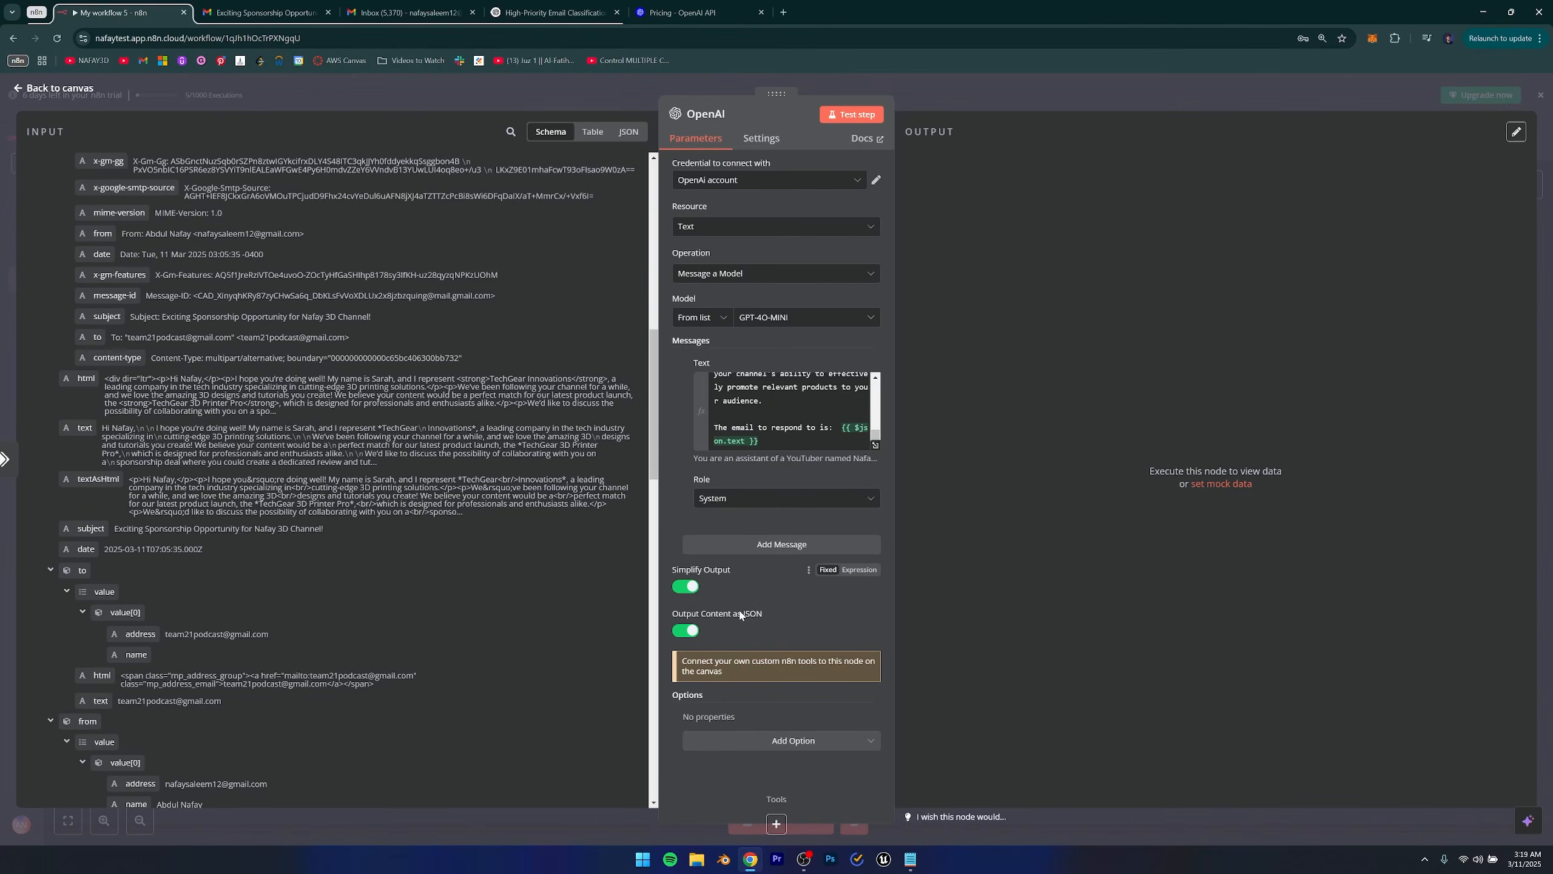
Test the OpenAI node and review the subject and body of the generated reply.
left_click(842, 119)
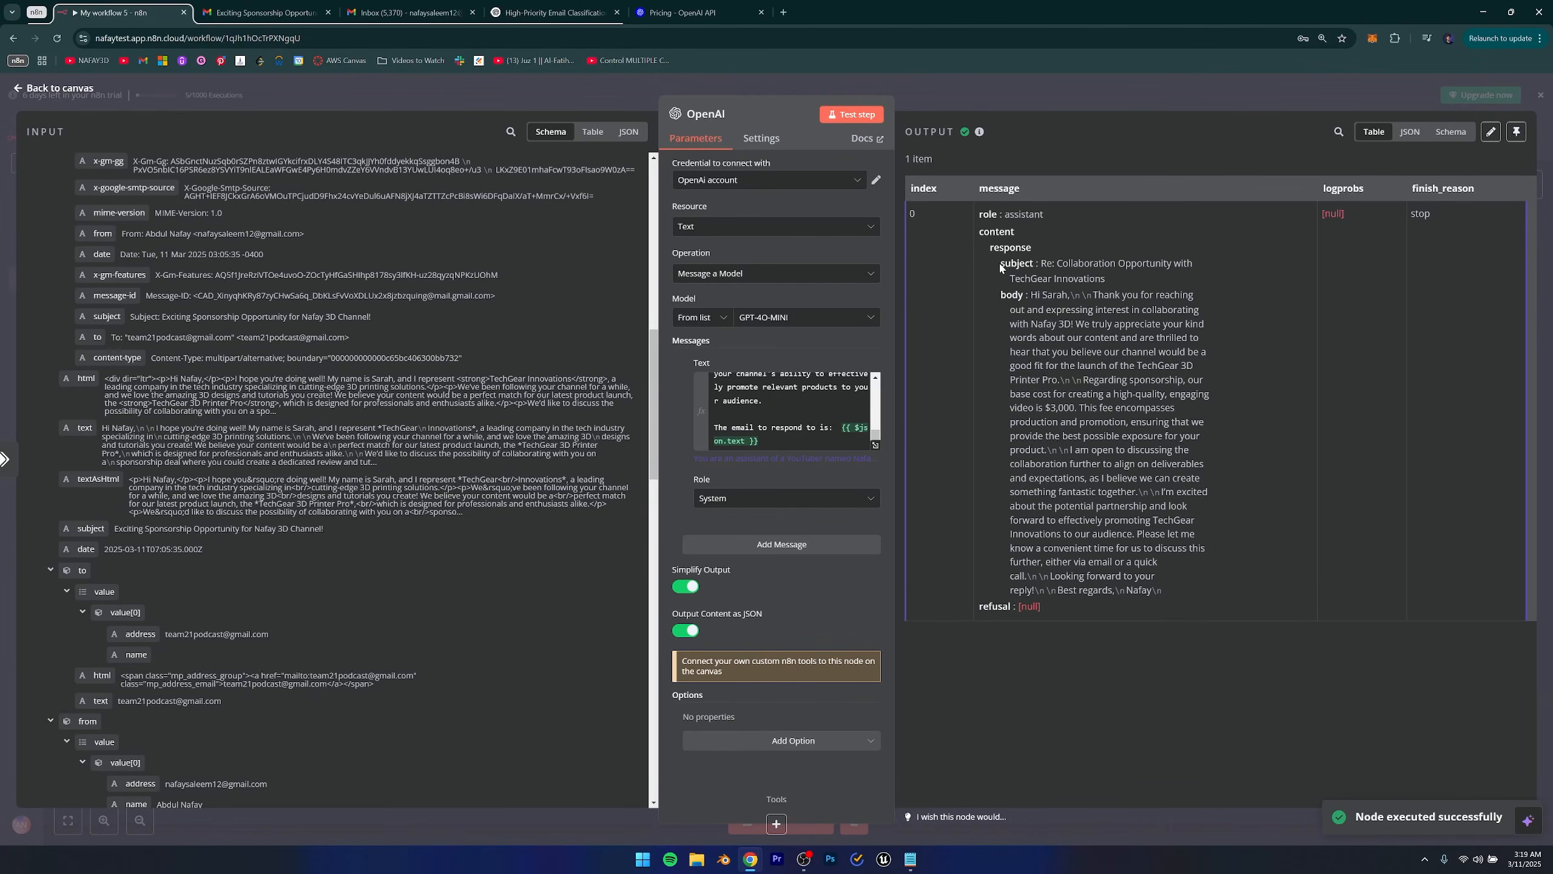
left_click_drag(1000, 264, 1190, 281)
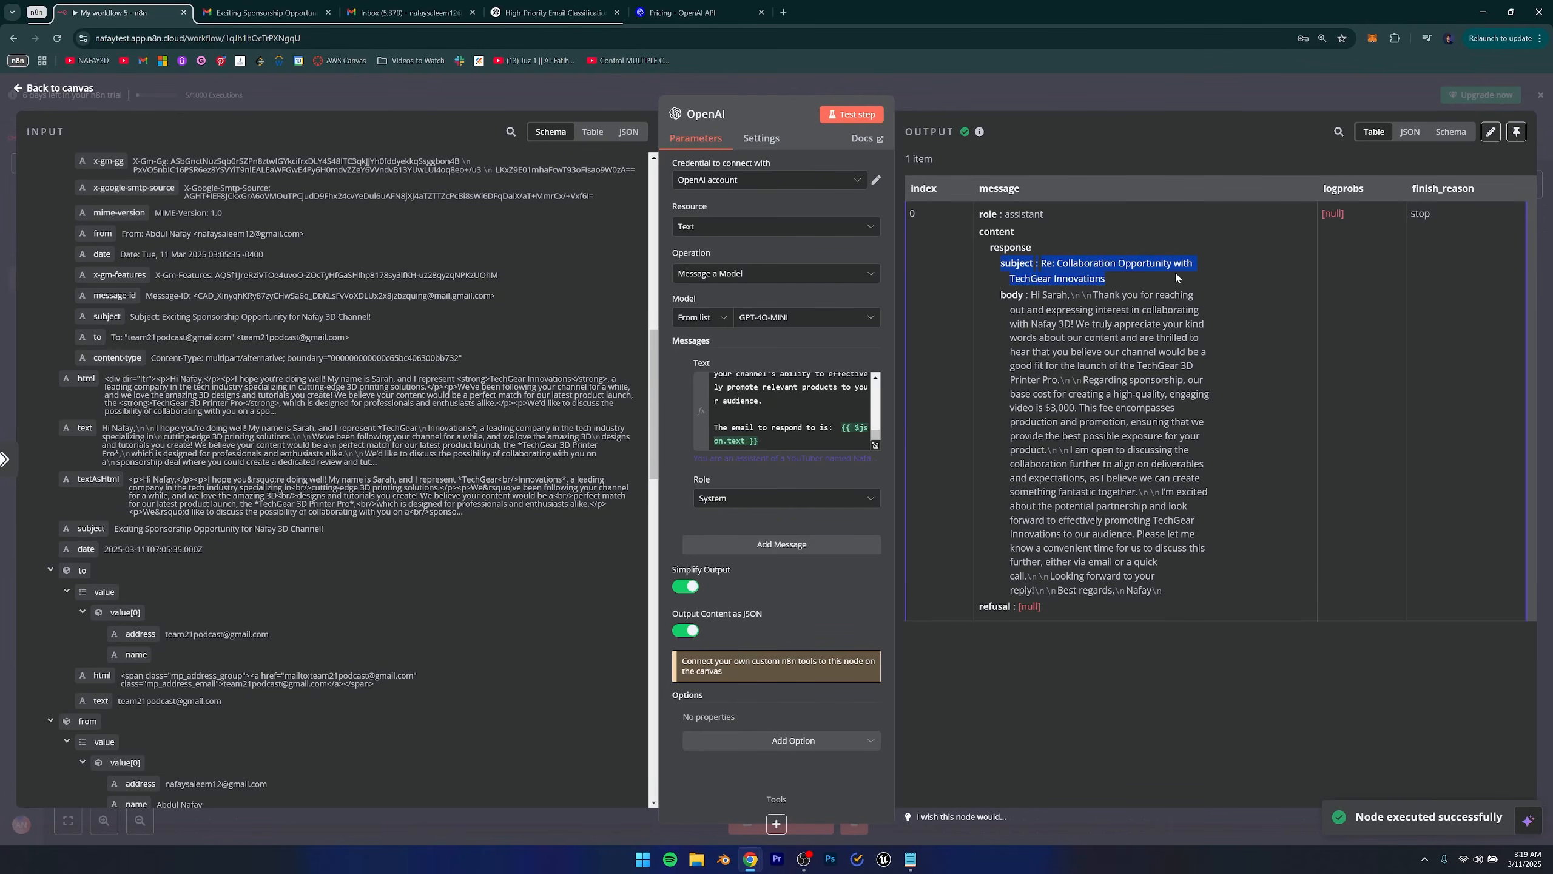
left_click(1176, 276)
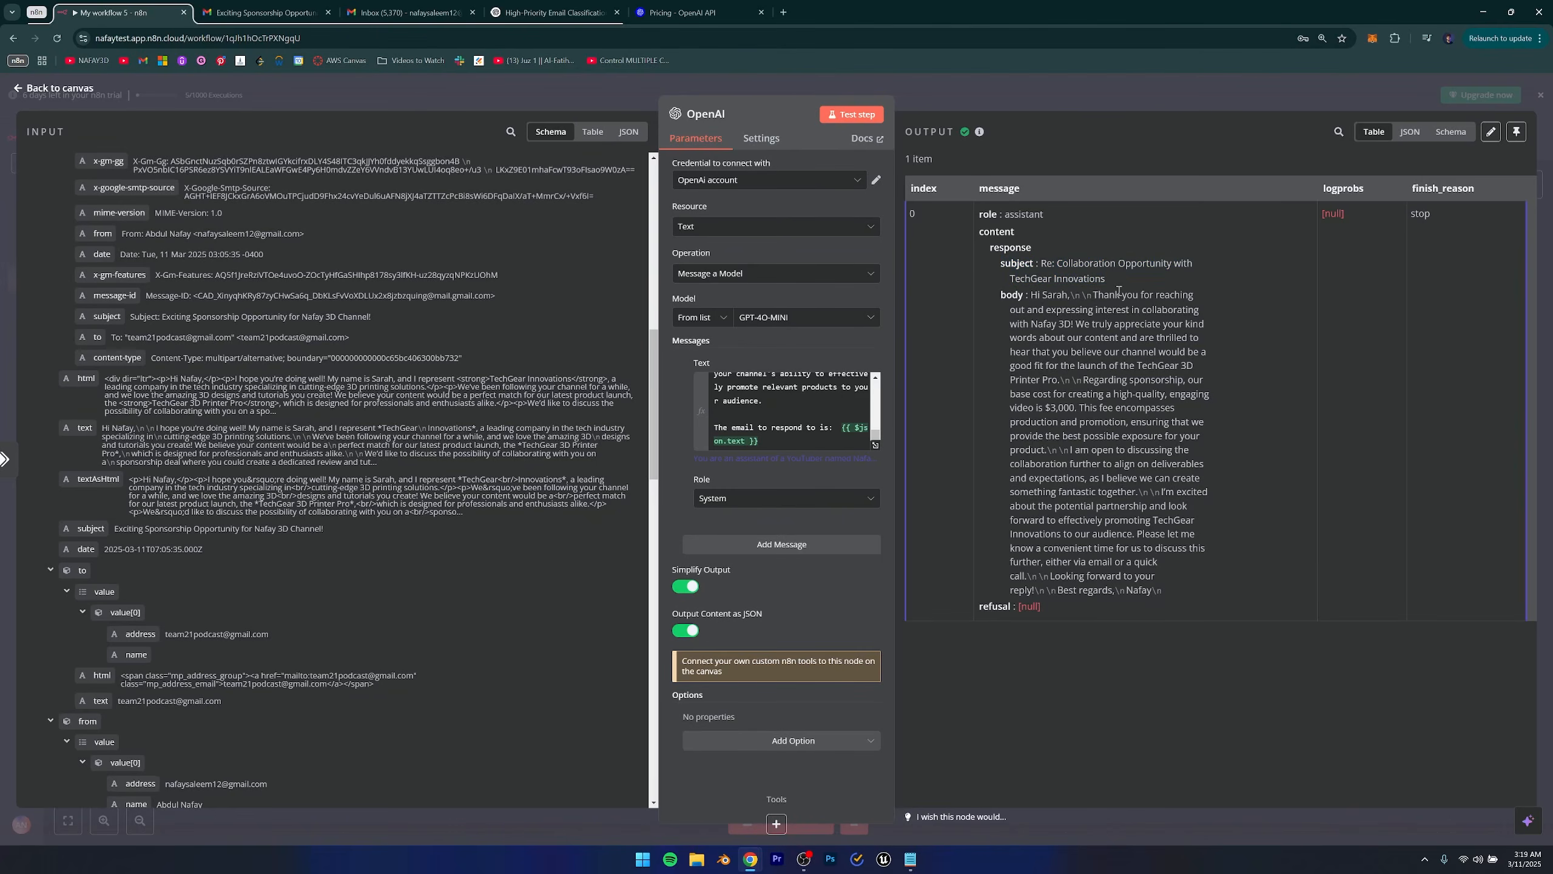
left_click_drag(999, 293, 1223, 597)
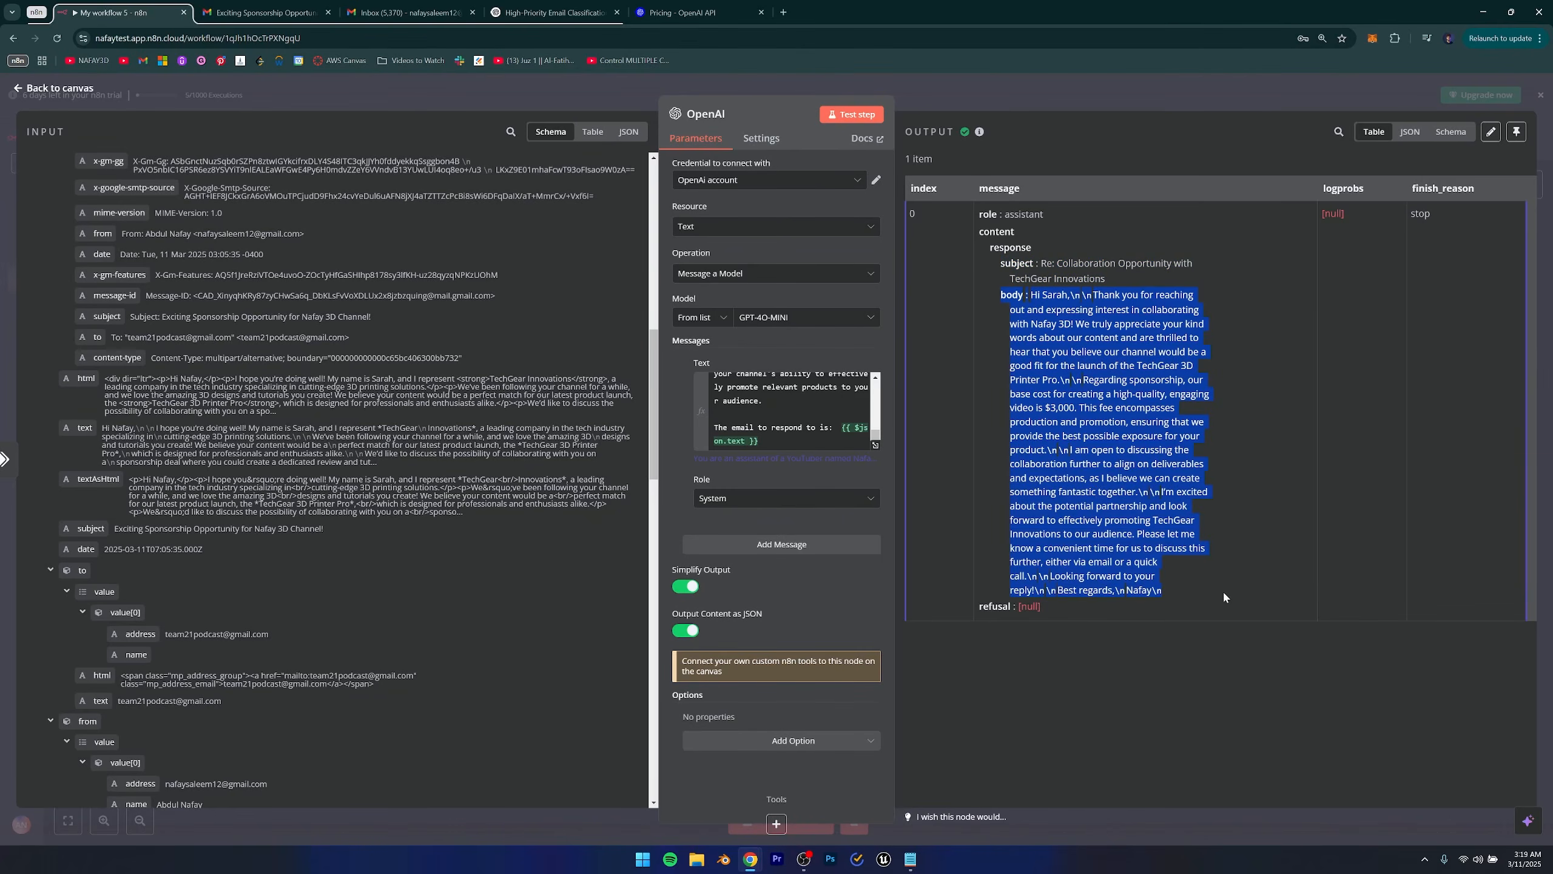
left_click(1182, 495)
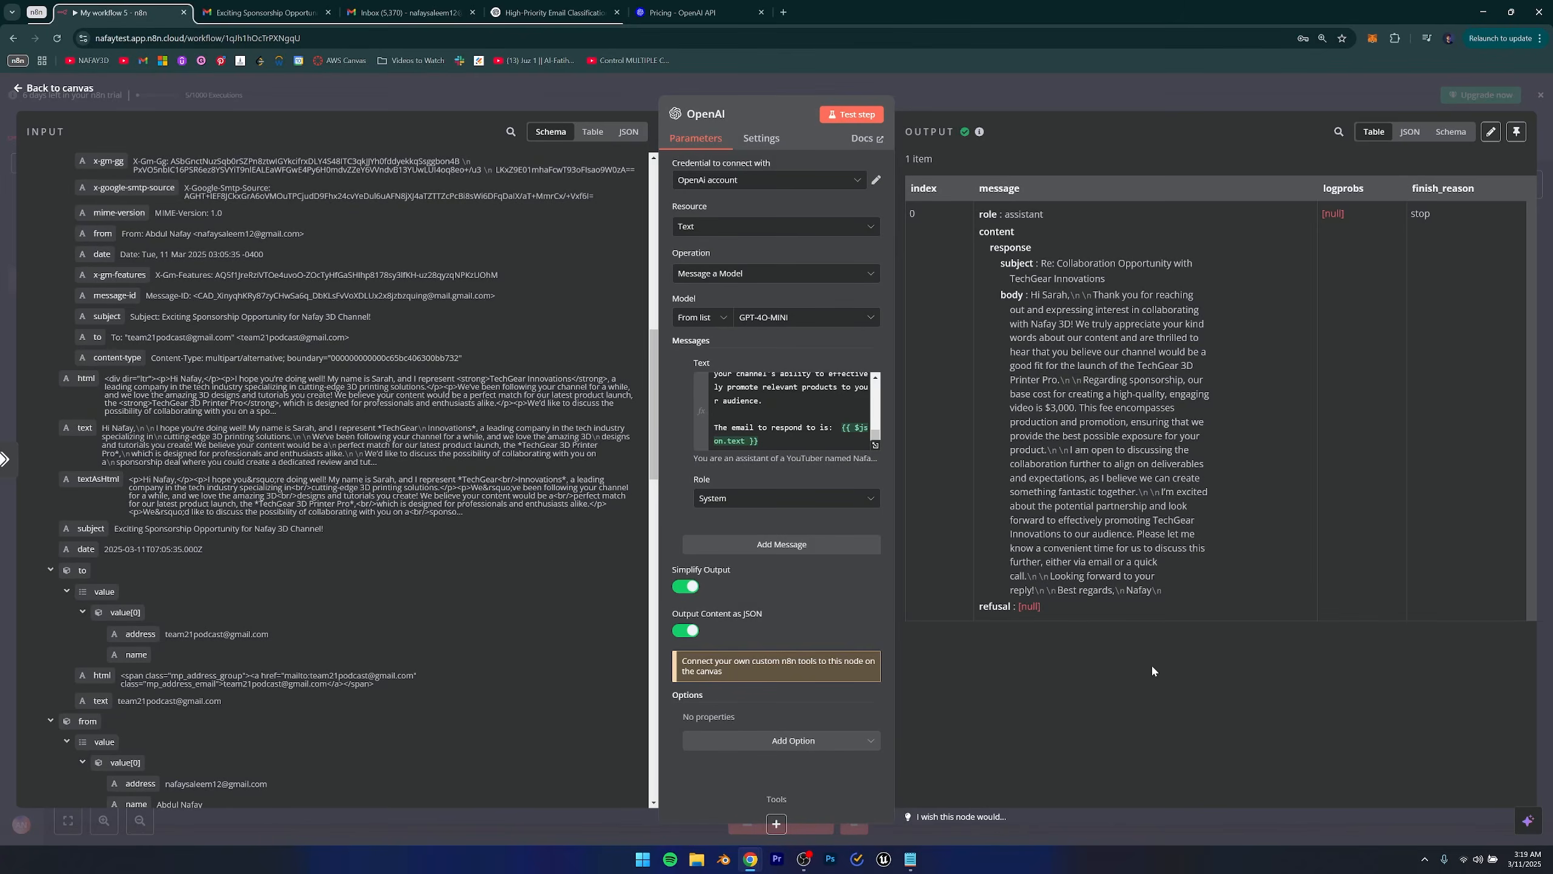
Return to the canvas and bring up the Gmail actions for a new node after the OpenAI node.
left_click(53, 90)
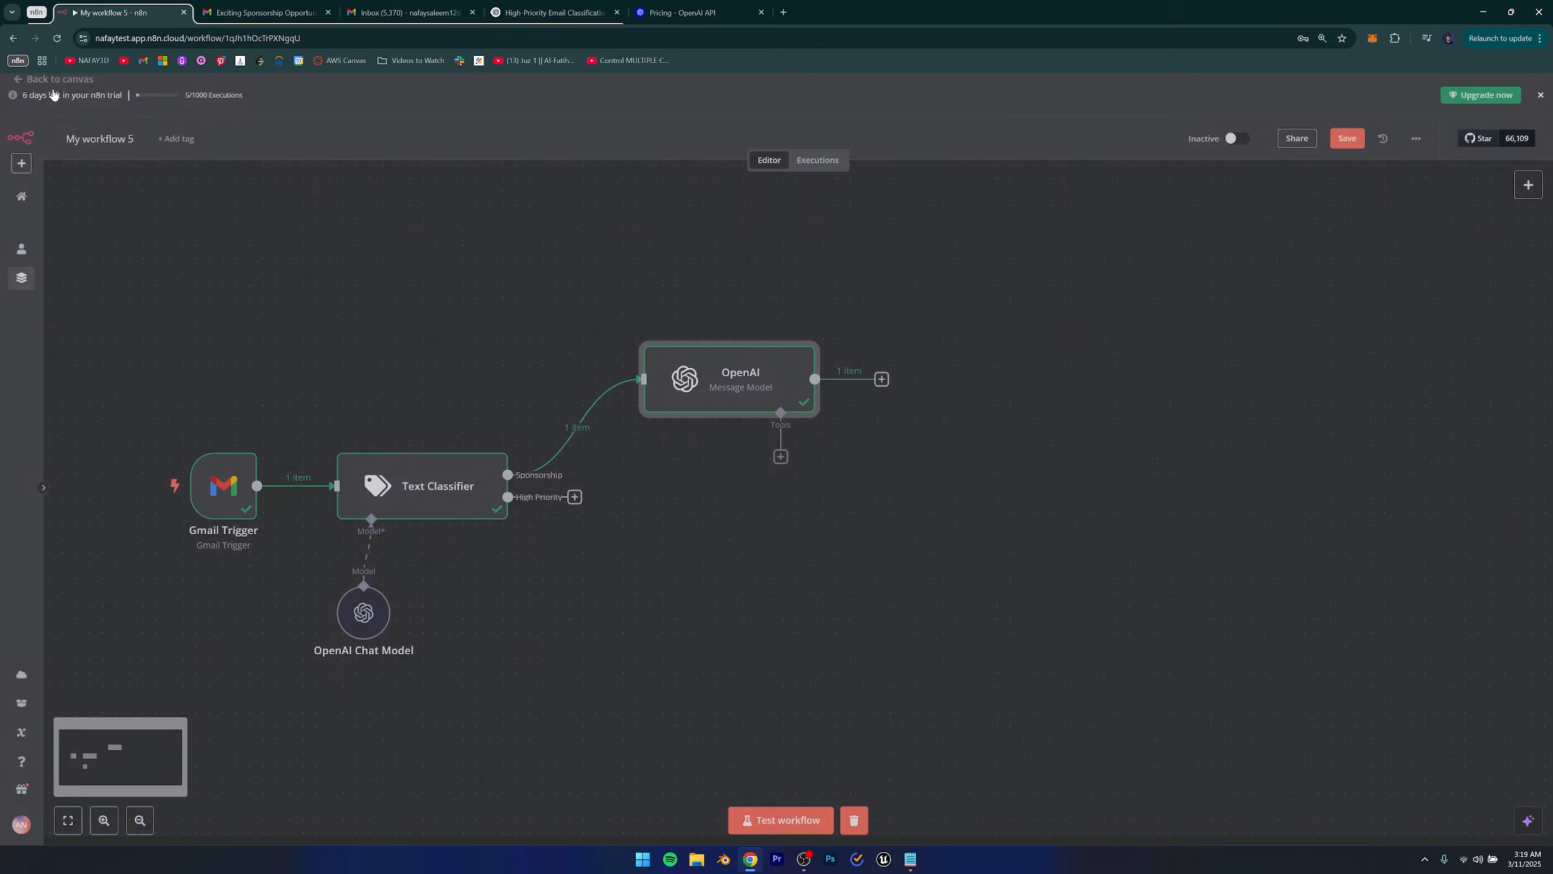
left_click_drag(876, 464, 658, 569)
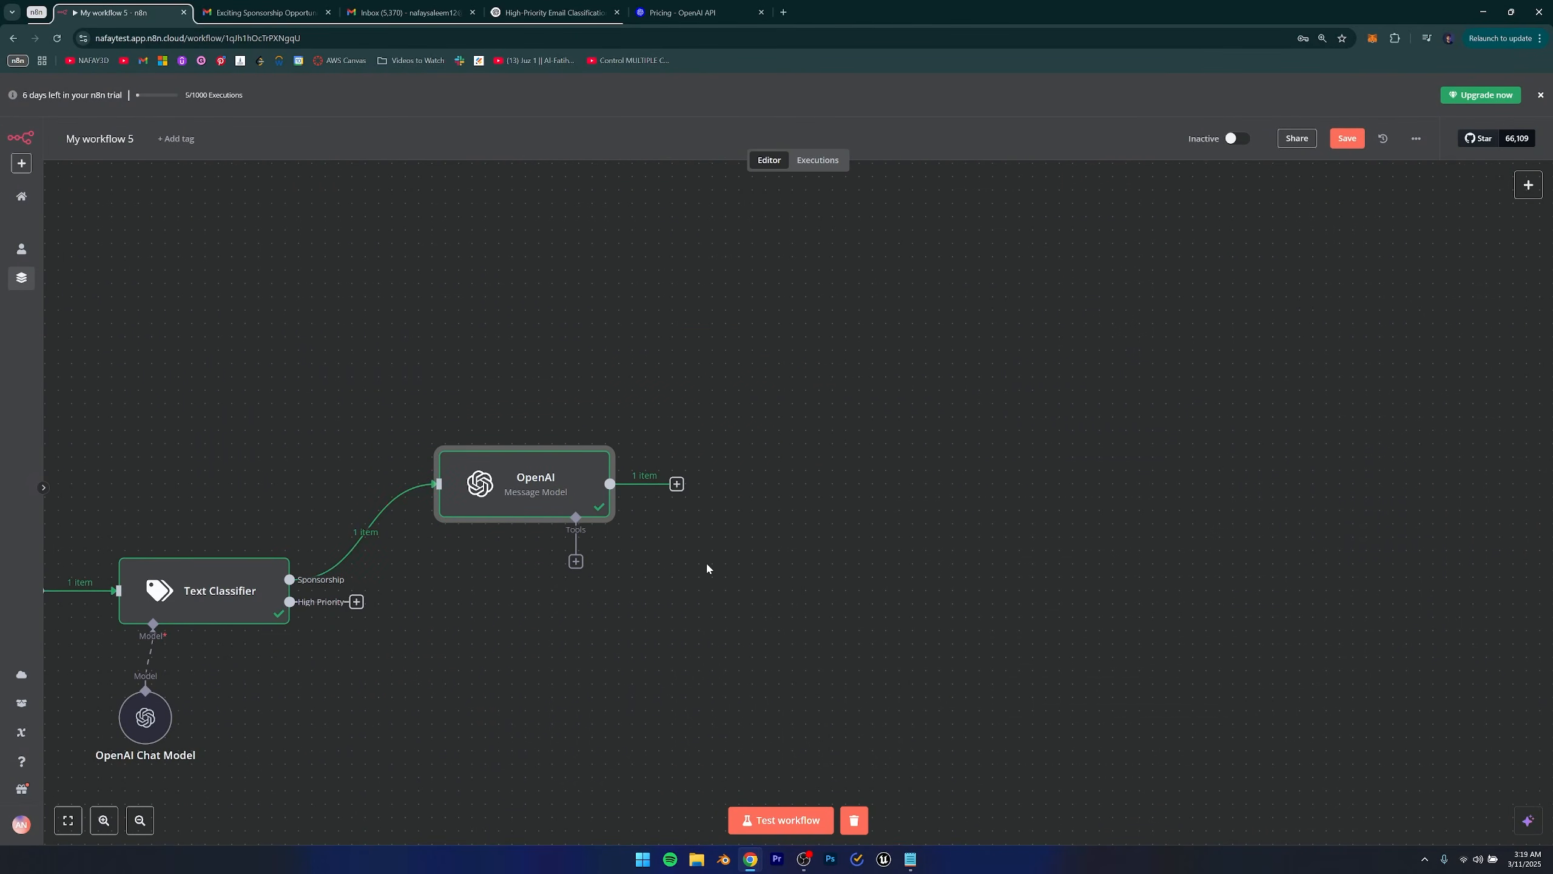
left_click_drag(706, 562, 641, 537)
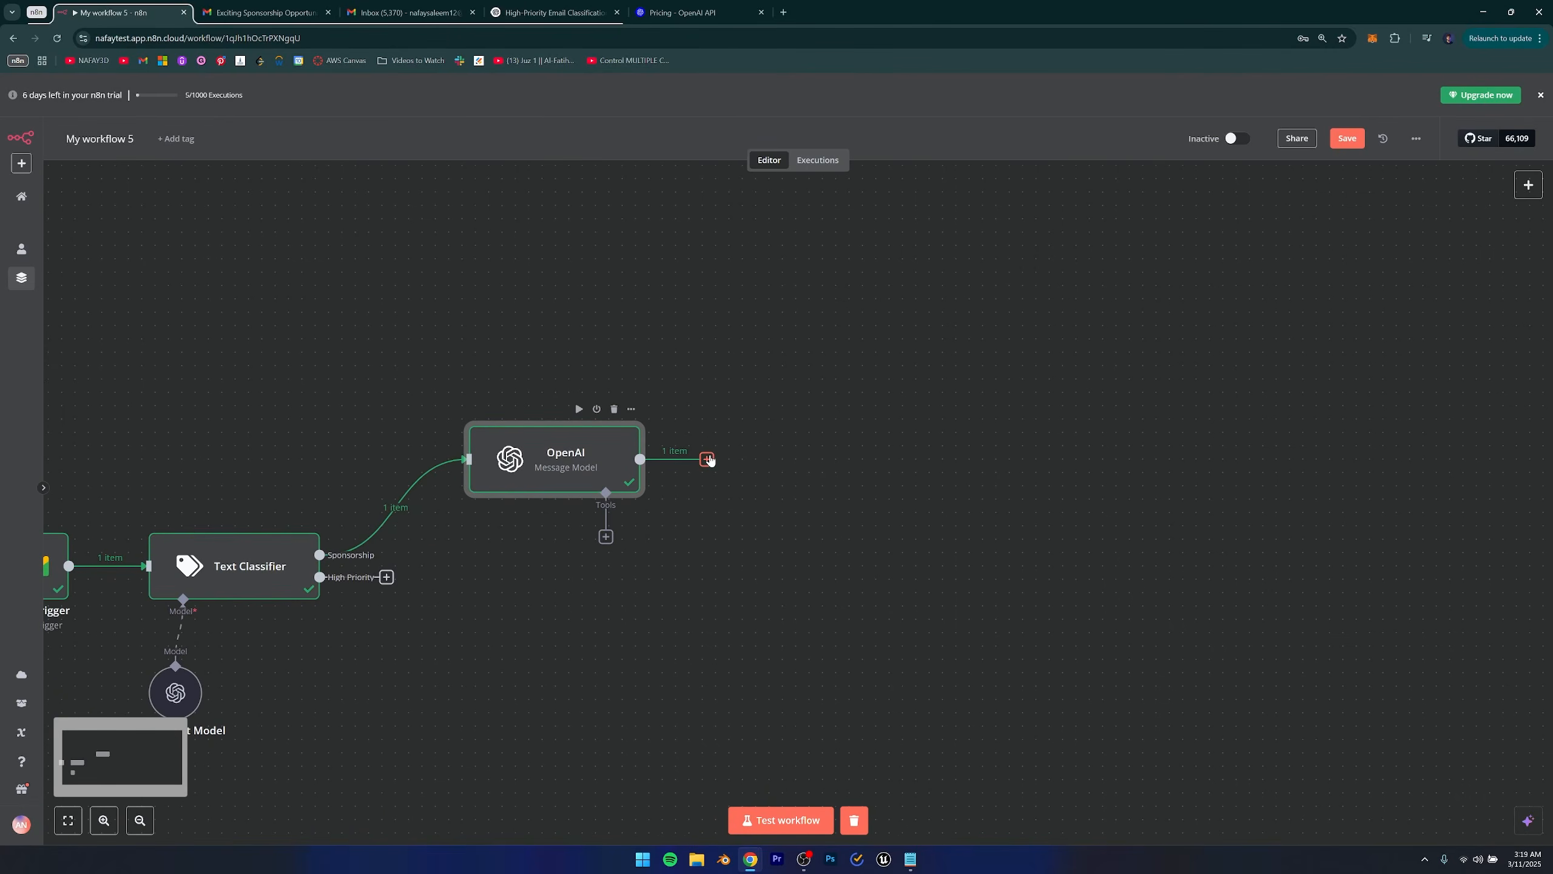
left_click(707, 458)
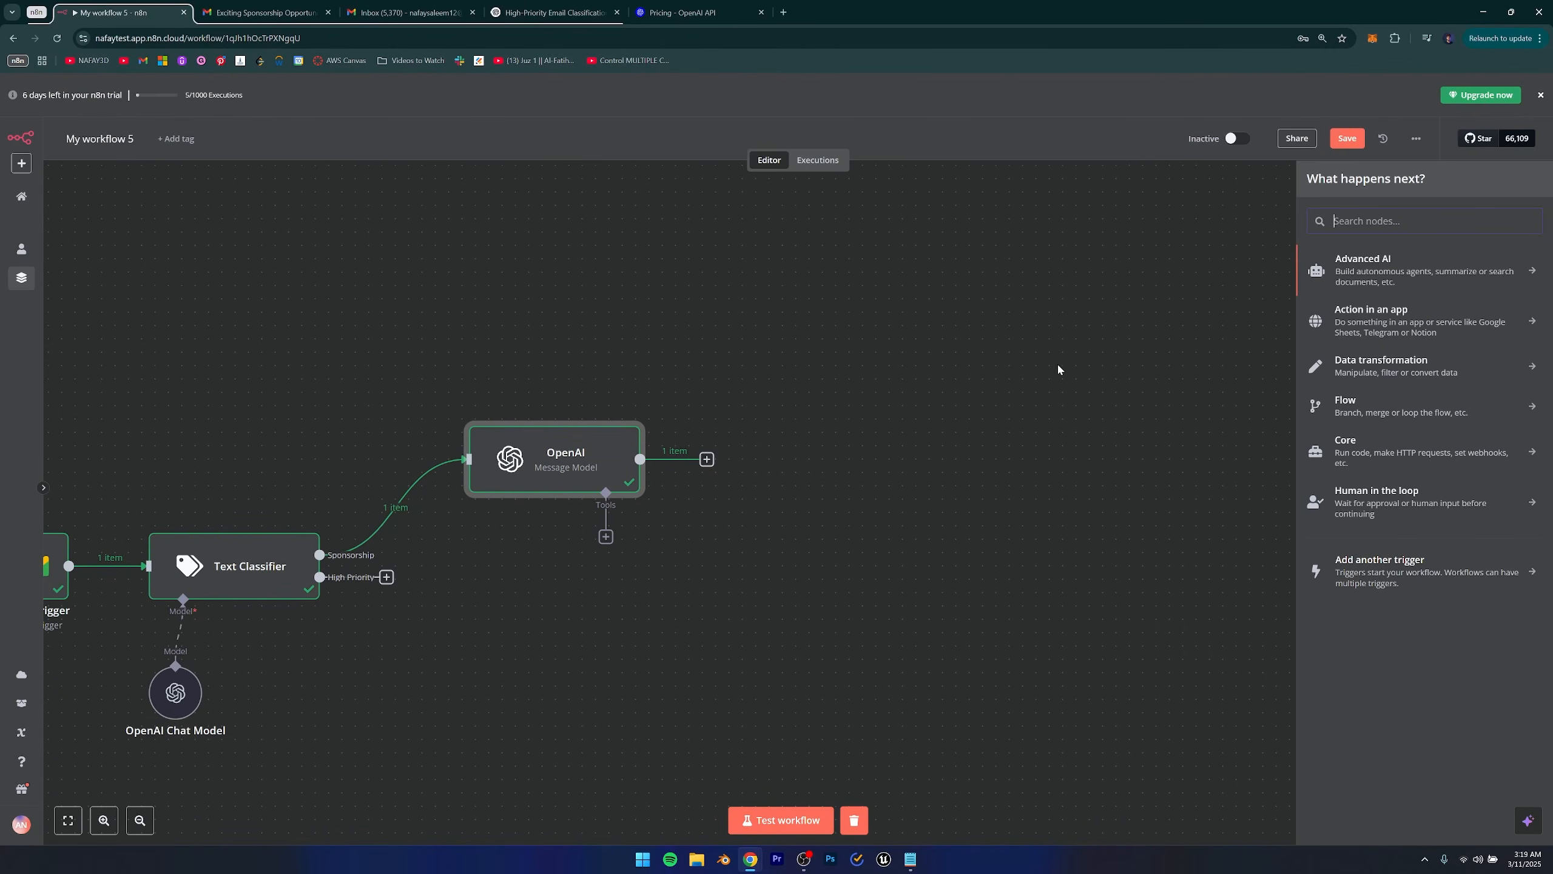
type("gmail")
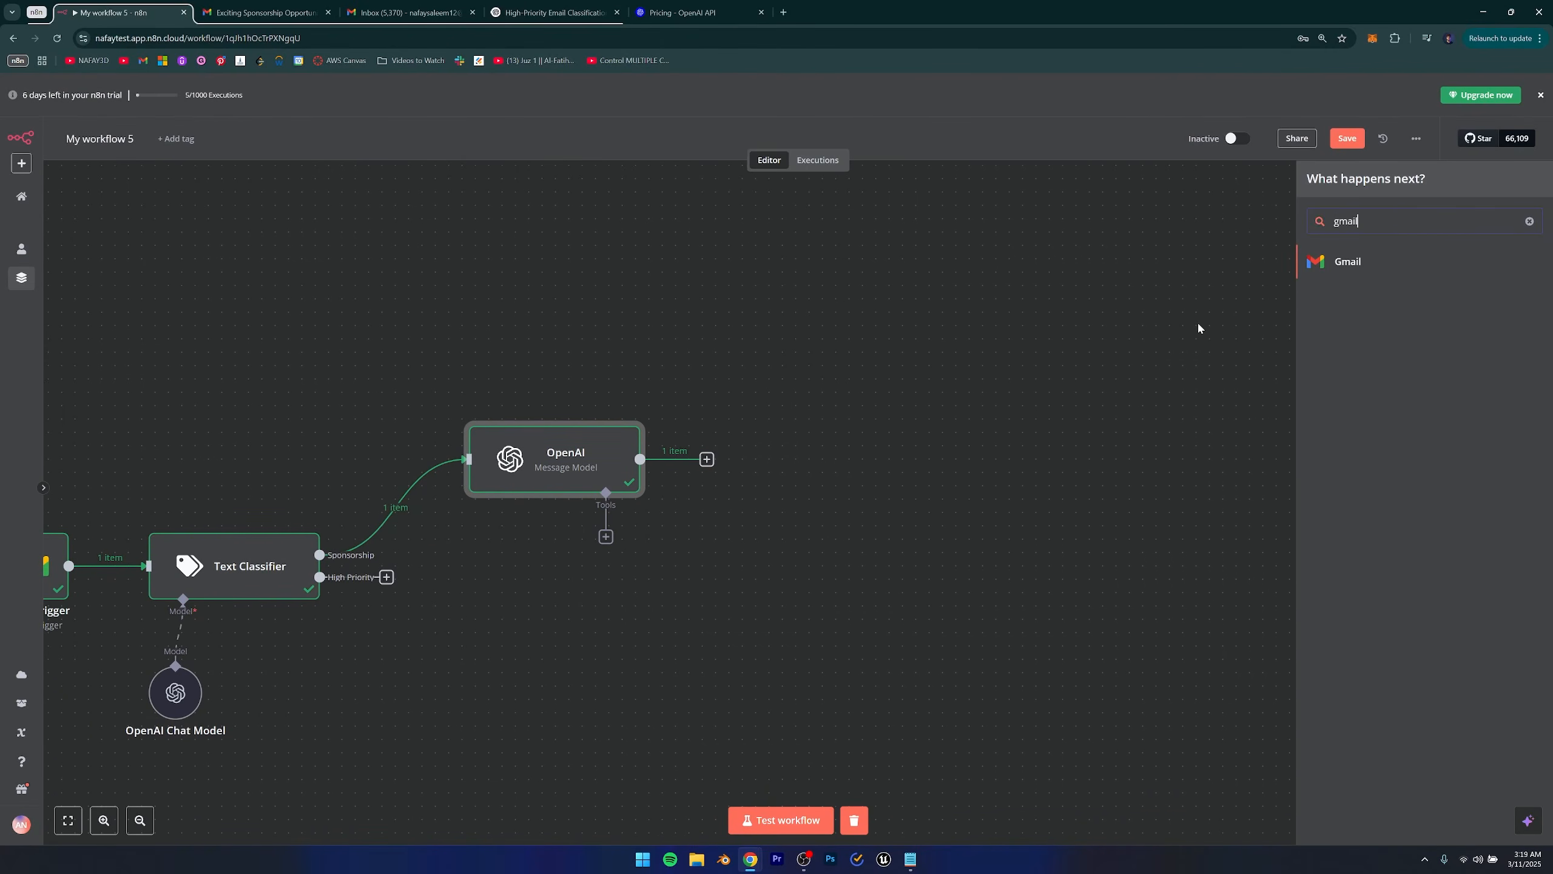
left_click(1348, 264)
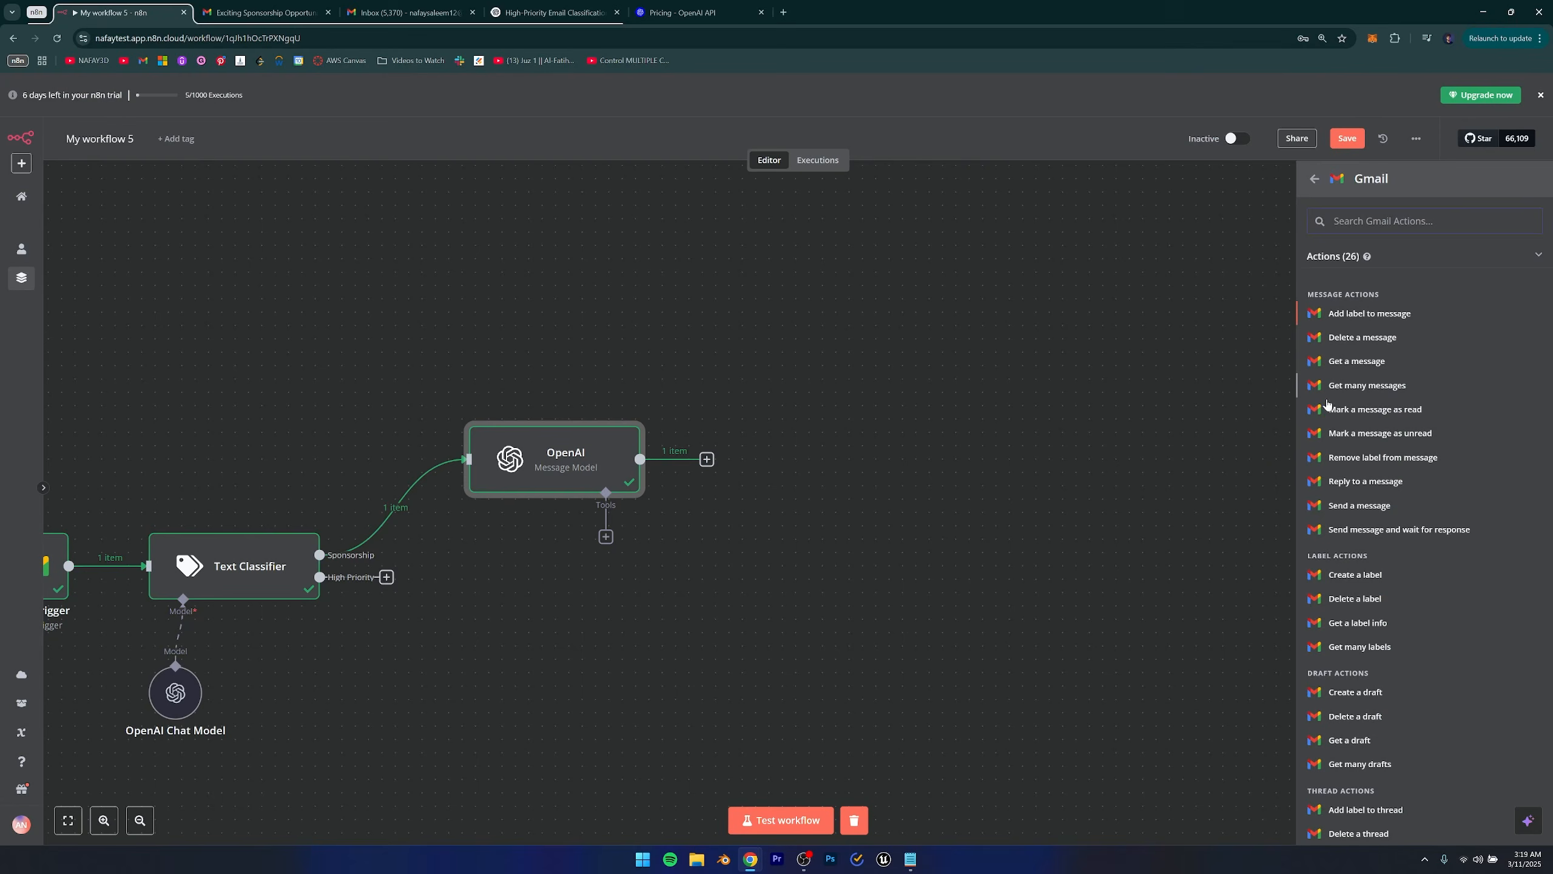
Examine the Gmail message, label, draft and thread actions alongside the workflow to decide how to handle the generated reply.
scroll(1344, 465, "down", 4)
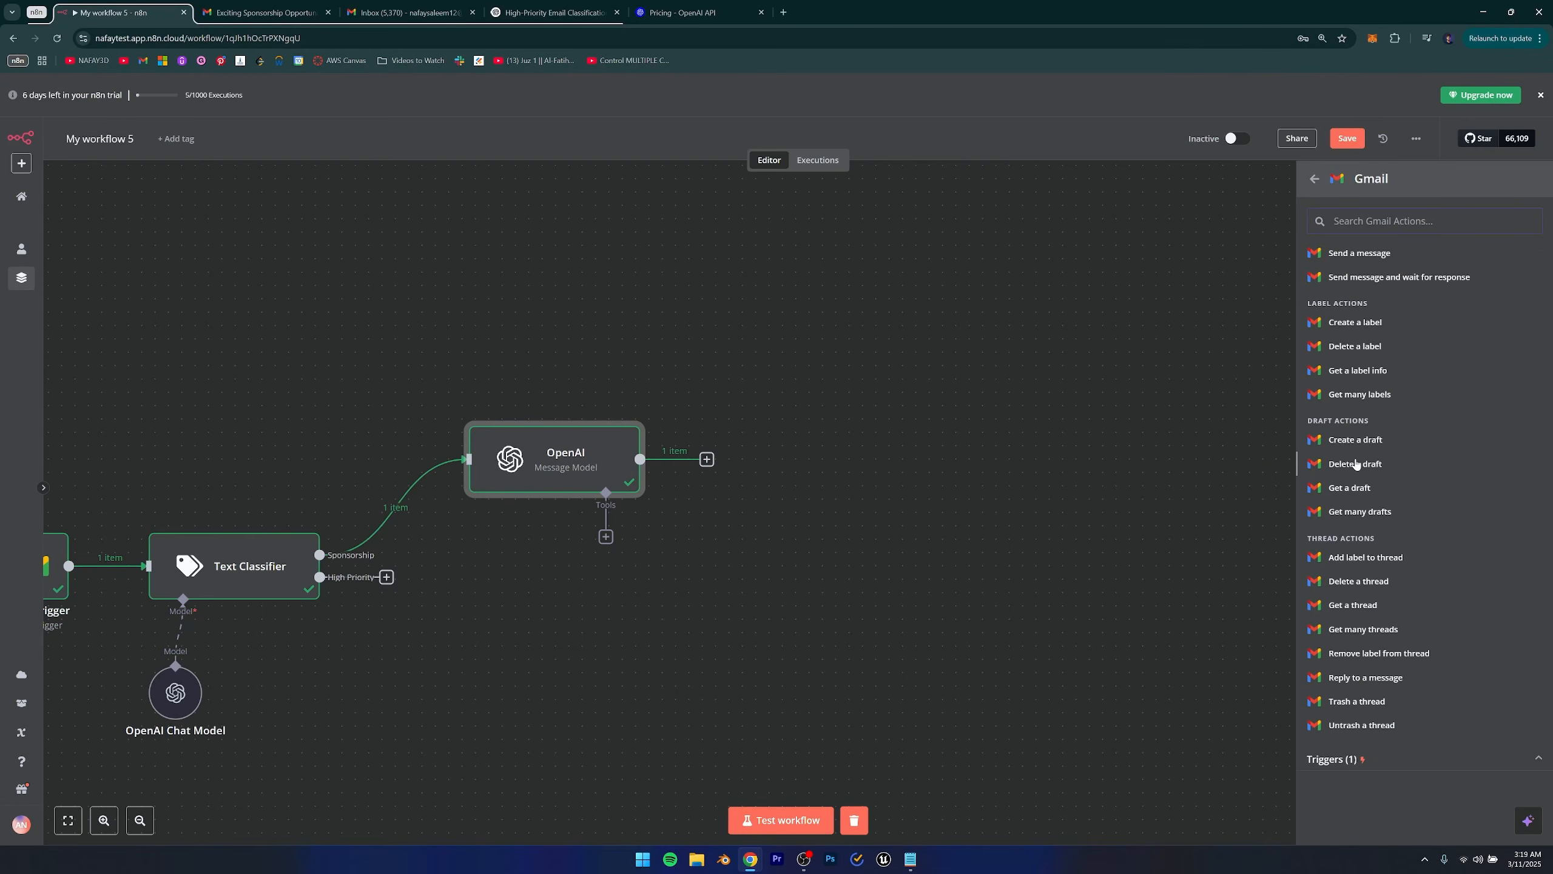
scroll(1344, 464, "up", 4)
left_click_drag(398, 643, 549, 663)
scroll(1416, 428, "down", 3)
scroll(1428, 517, "up", 3)
scroll(1427, 517, "down", 4)
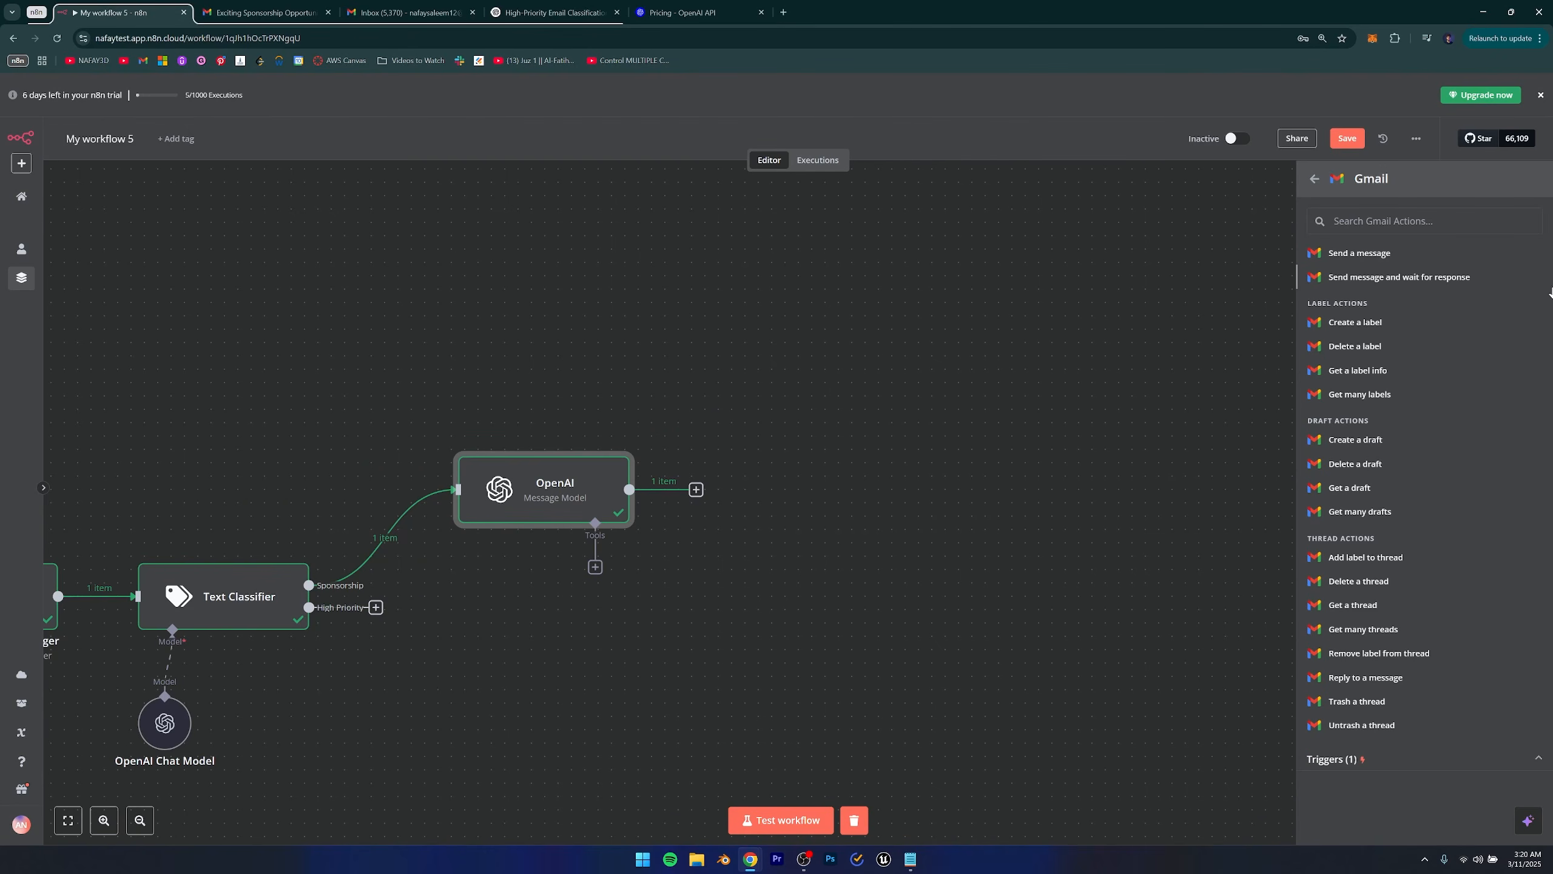
scroll(1551, 293, "up", 4)
scroll(1551, 293, "down", 4)
left_click_drag(423, 637, 1074, 511)
left_click_drag(664, 460, 634, 465)
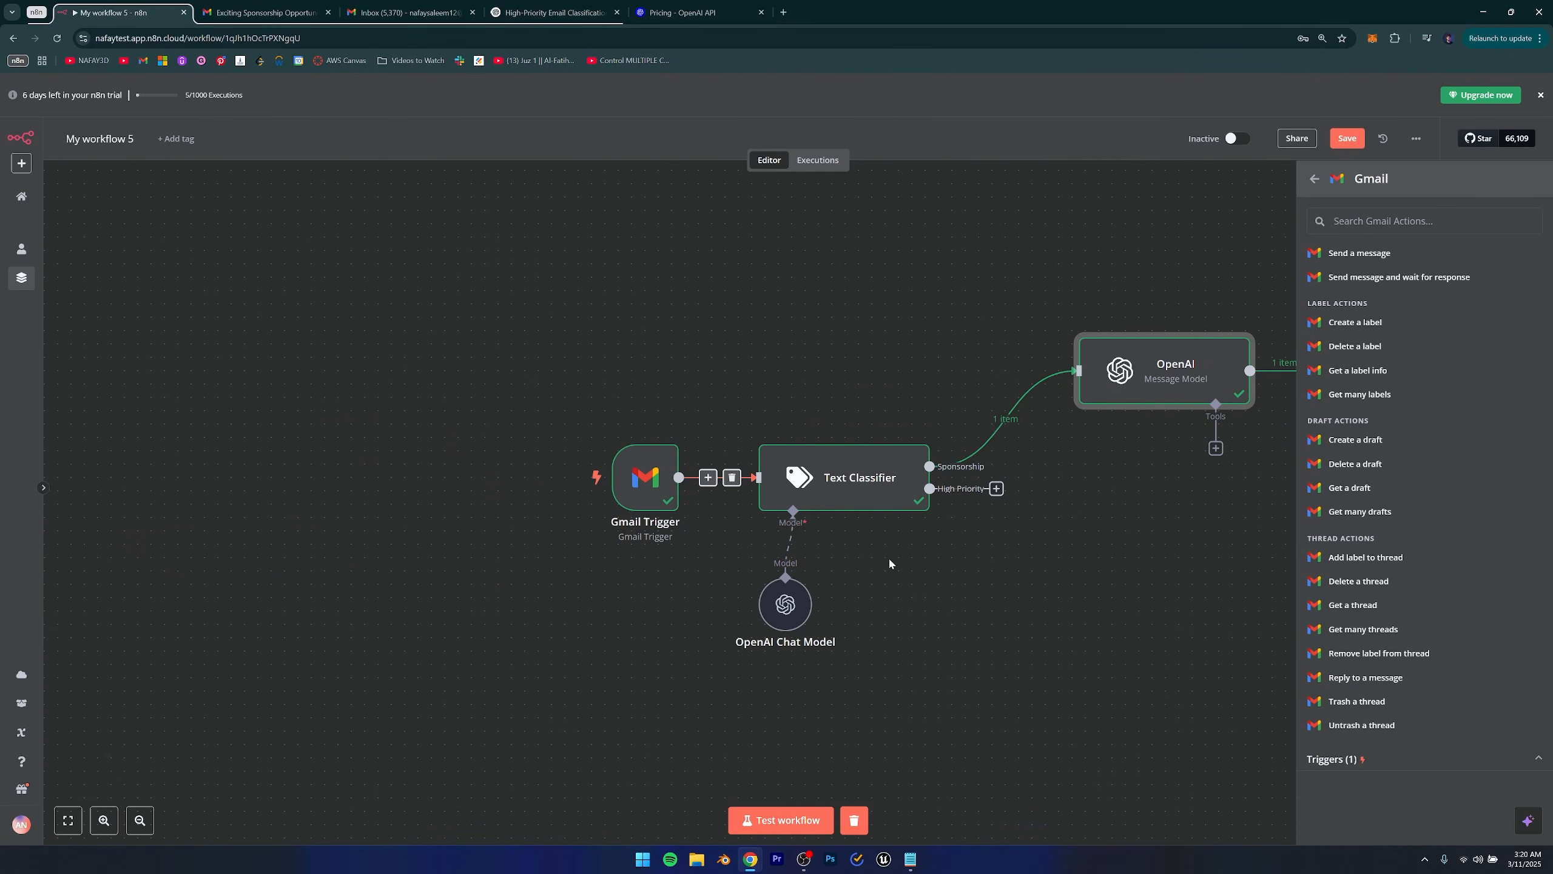
left_click_drag(889, 563, 675, 620)
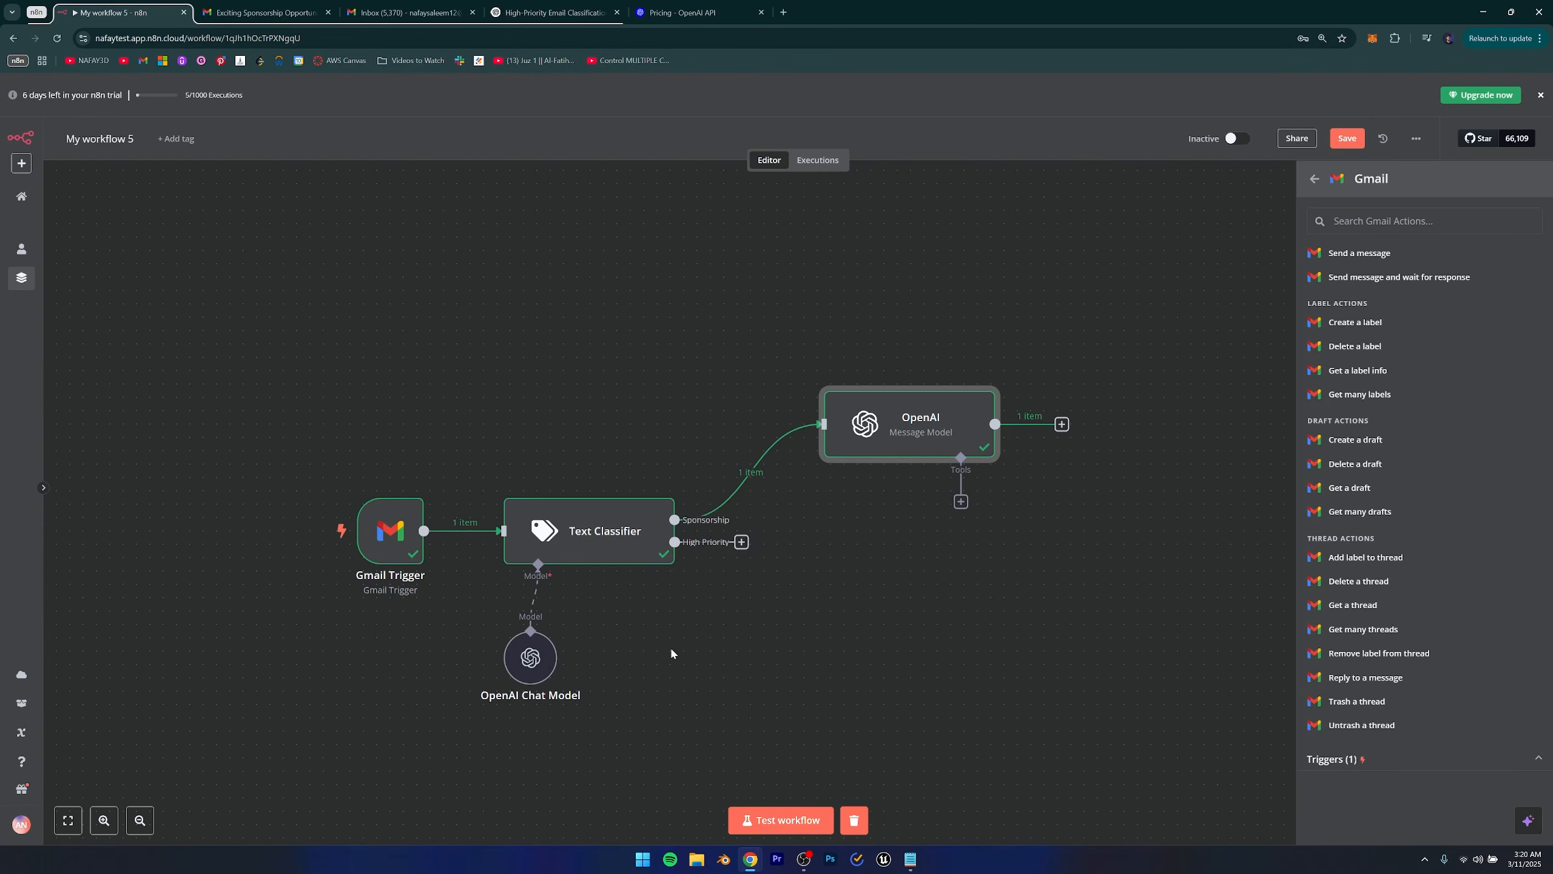
left_click_drag(936, 591, 874, 610)
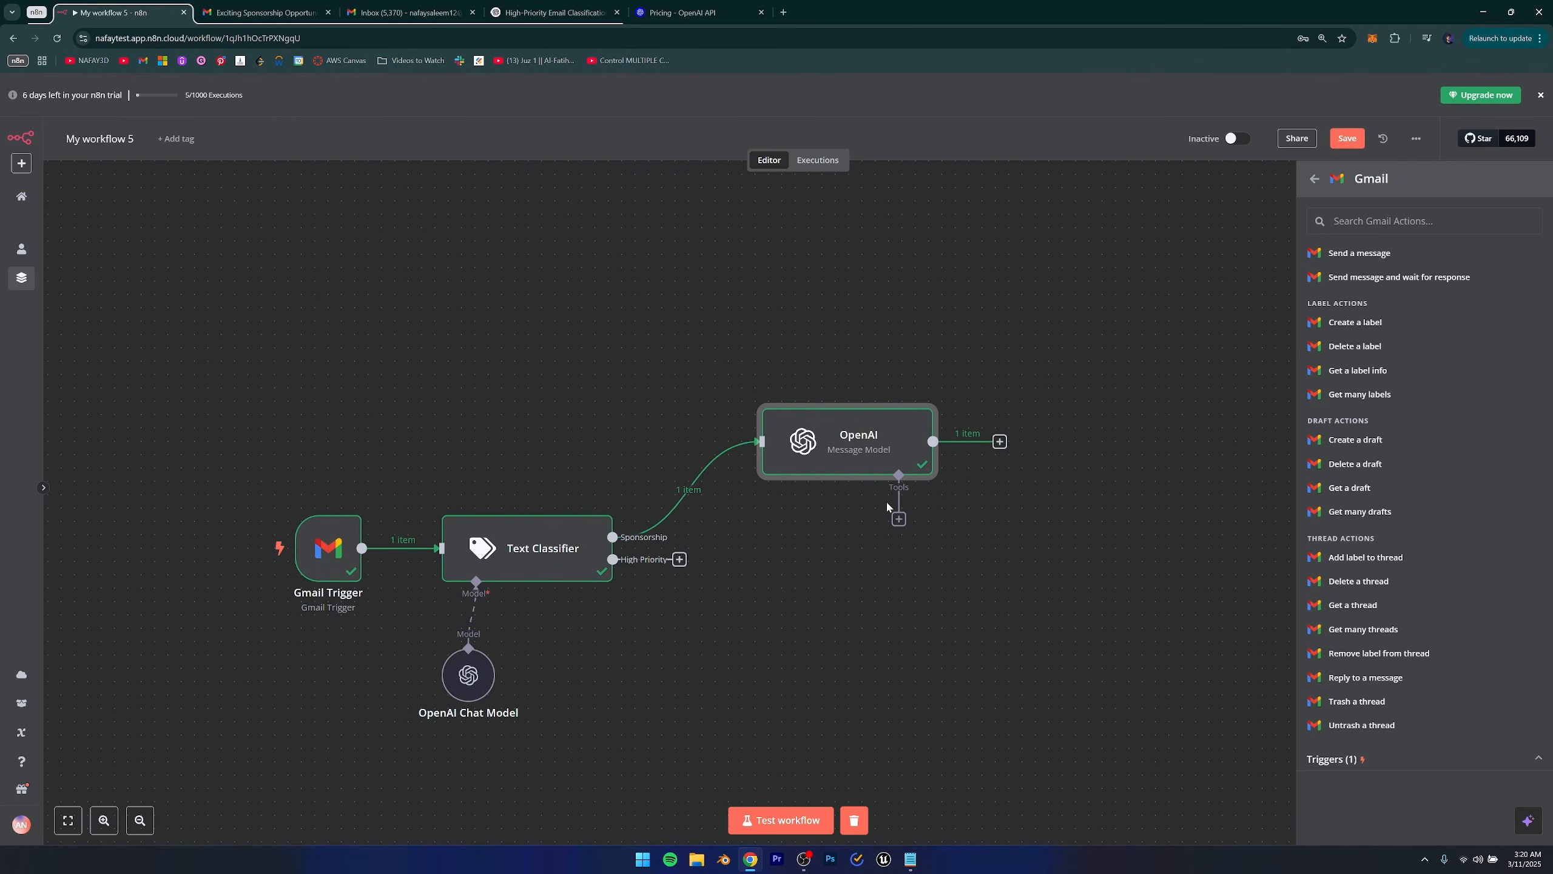
scroll(1392, 402, "up", 4)
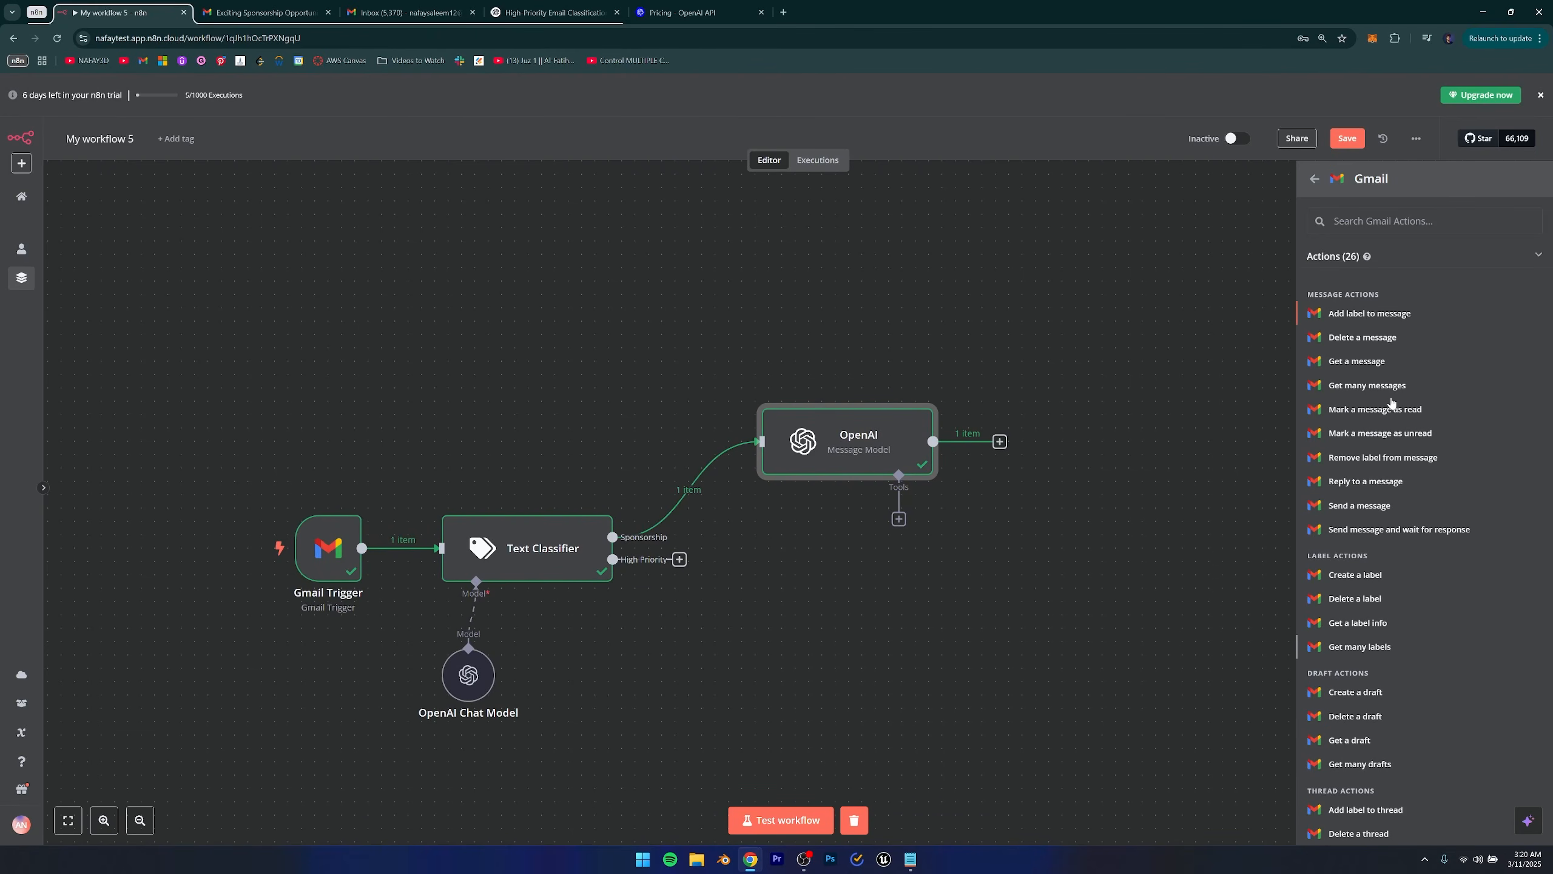
left_click_drag(971, 543, 884, 557)
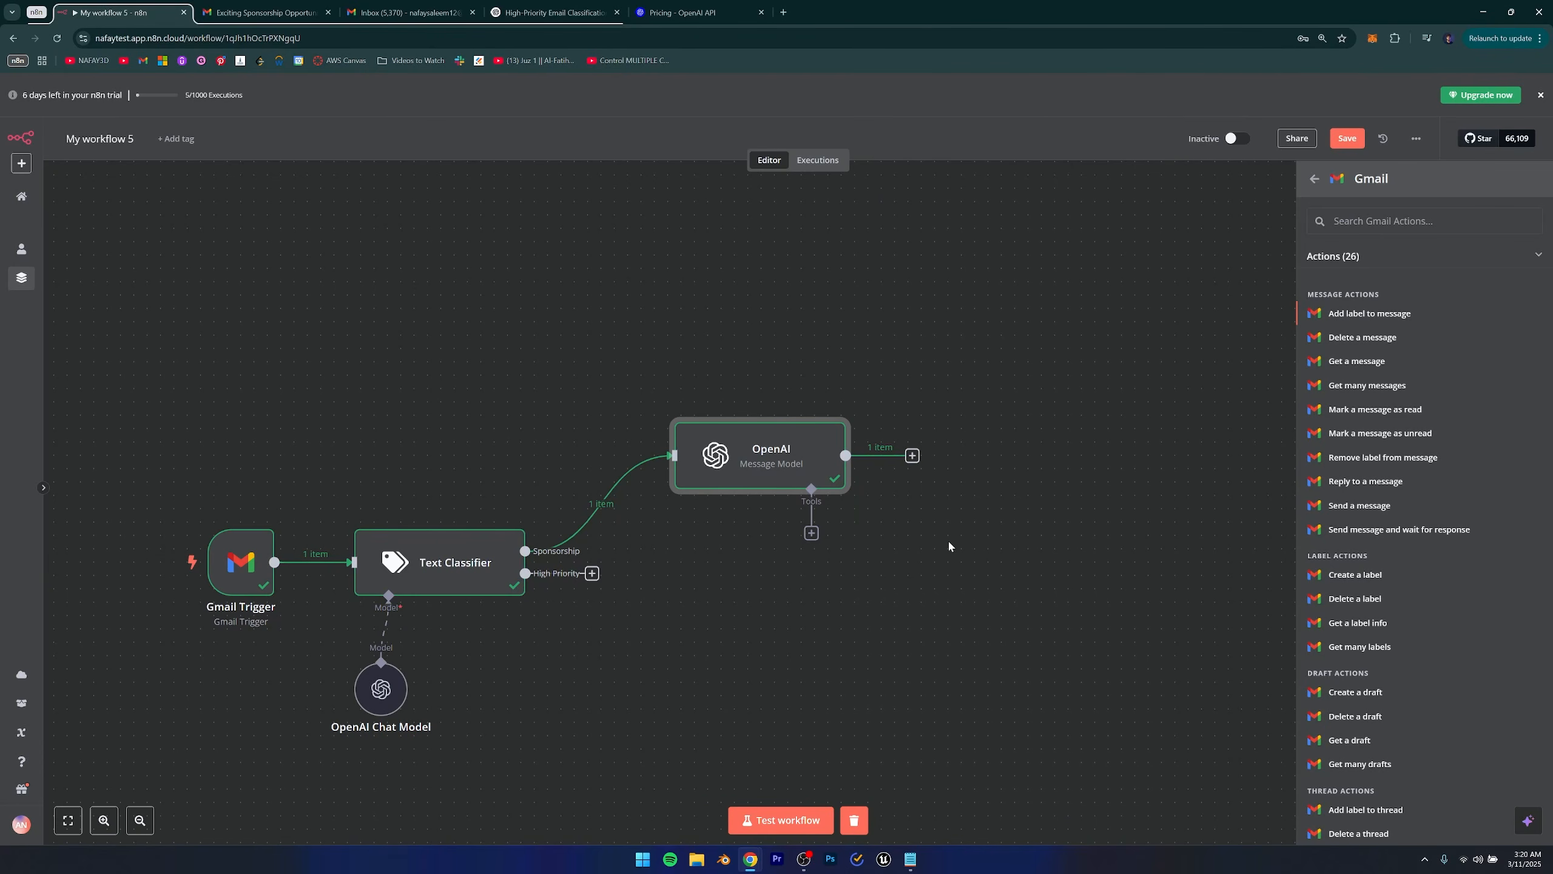
scroll(1387, 464, "down", 1)
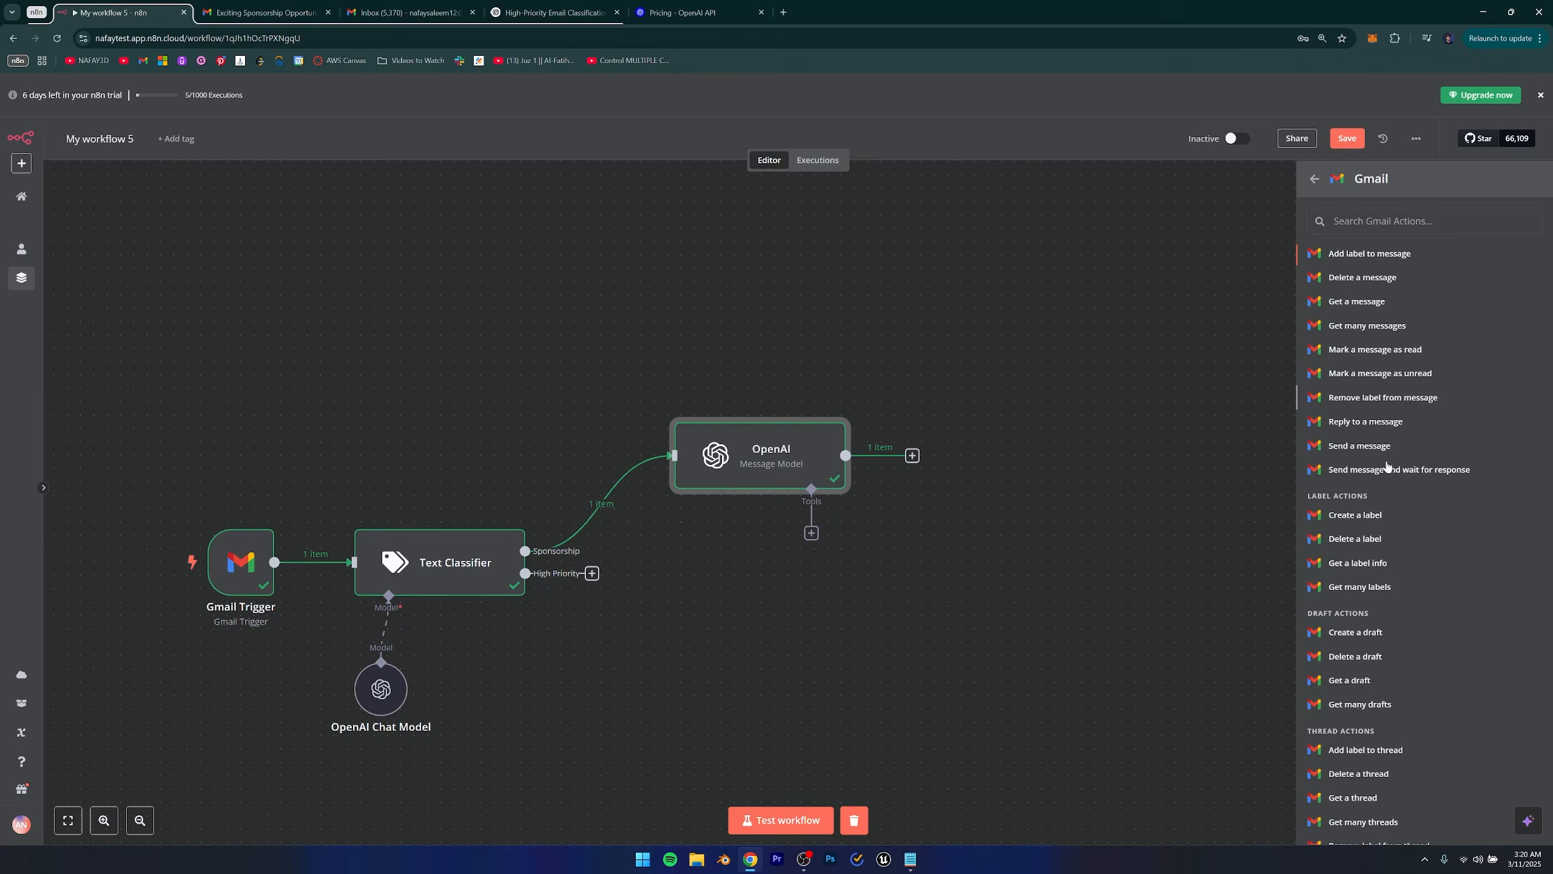
scroll(1387, 464, "up", 1)
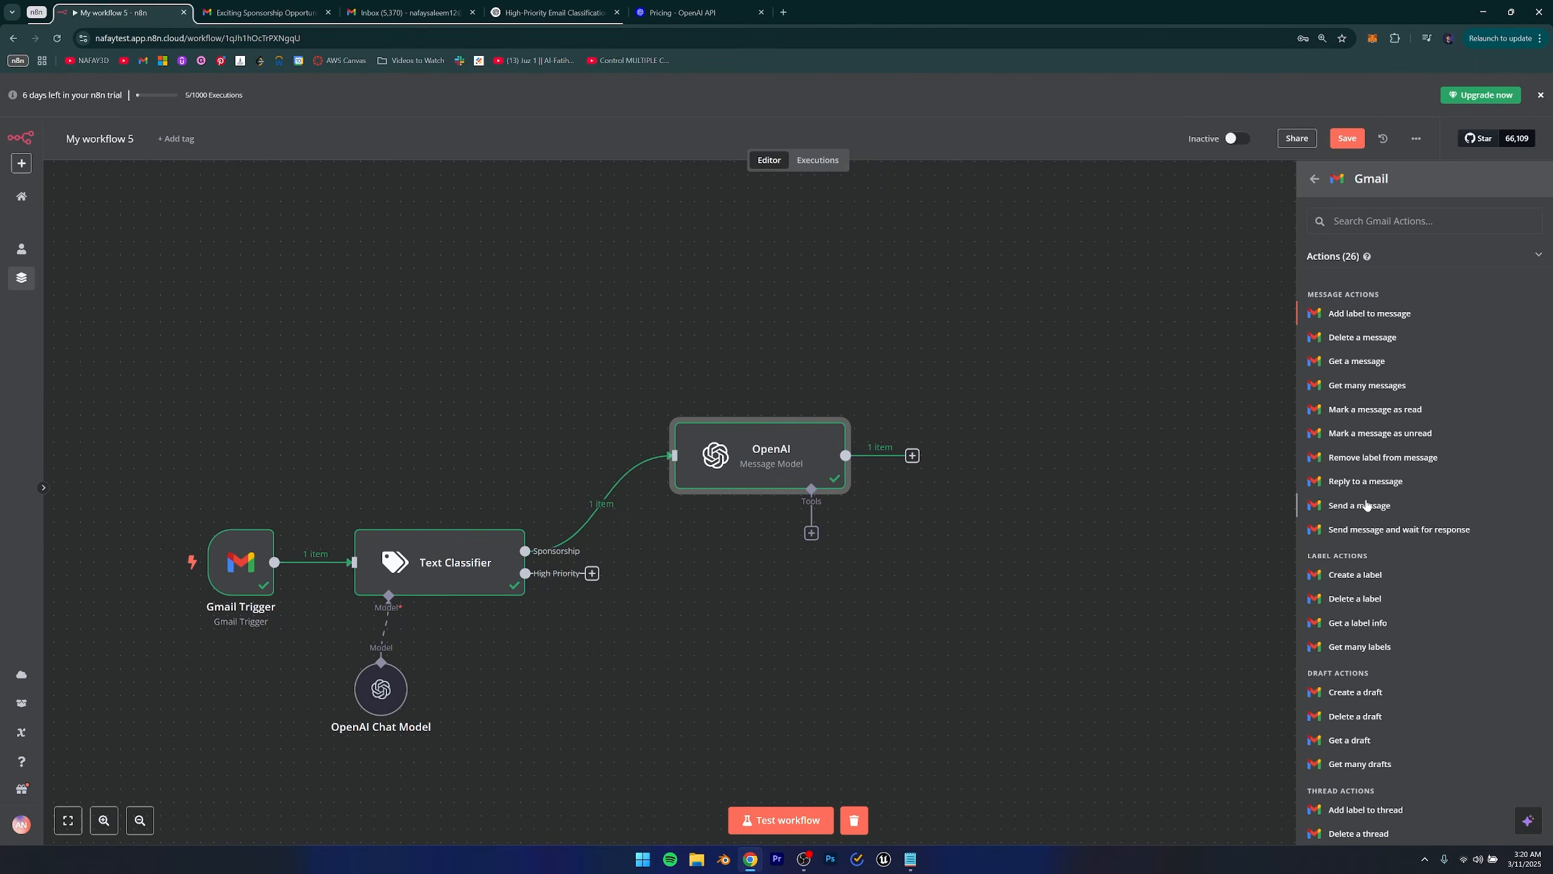
scroll(1376, 517, "down", 1)
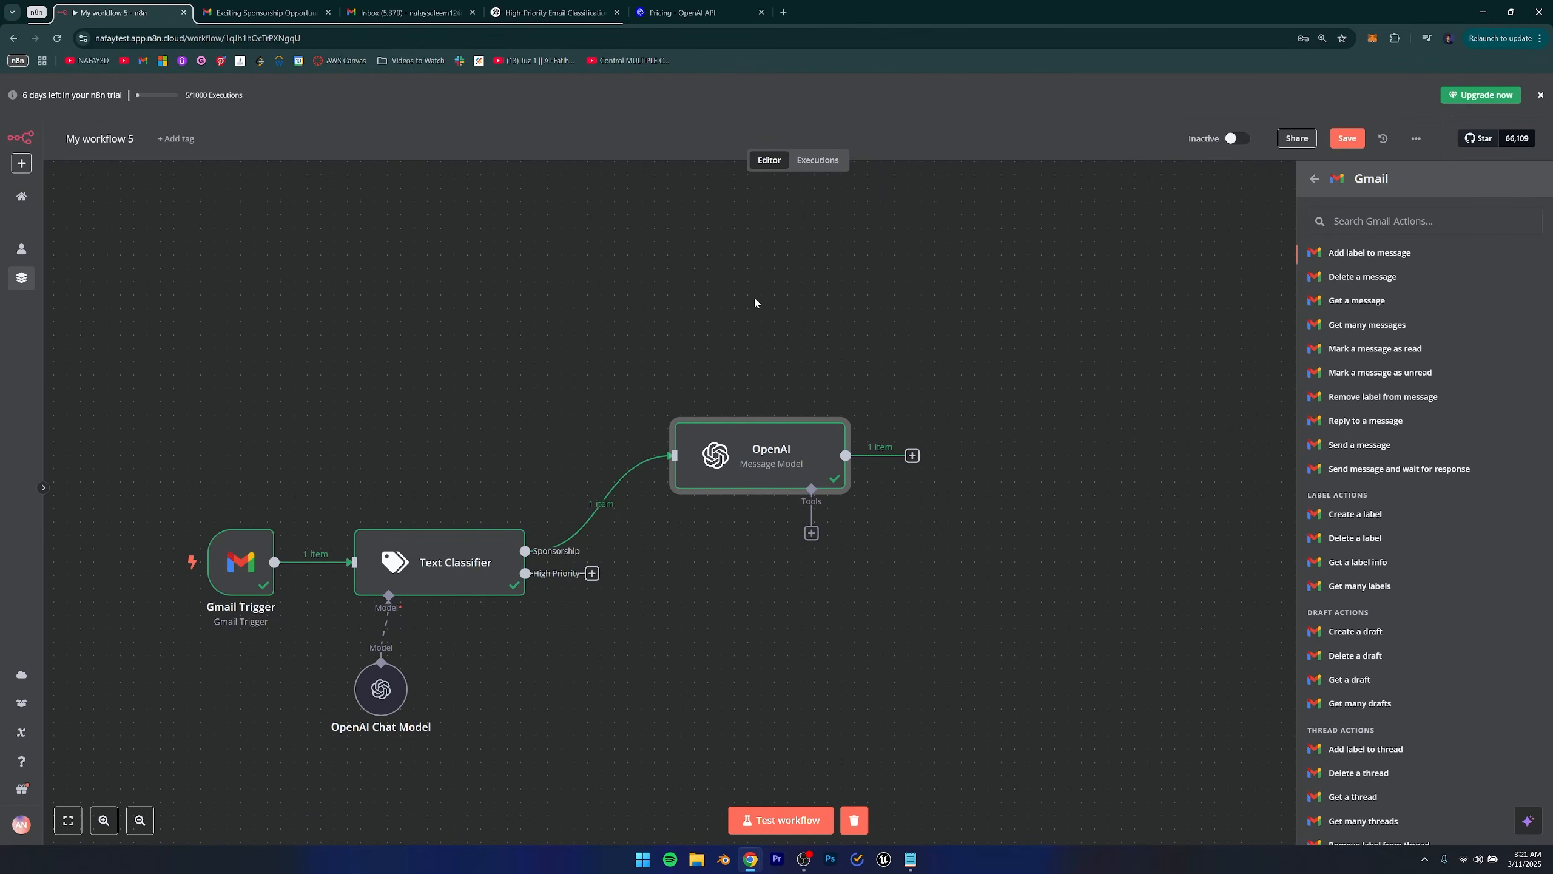
Add a Gmail Create a draft node after the OpenAI node and check its empty Subject and Message fields.
left_click(1353, 633)
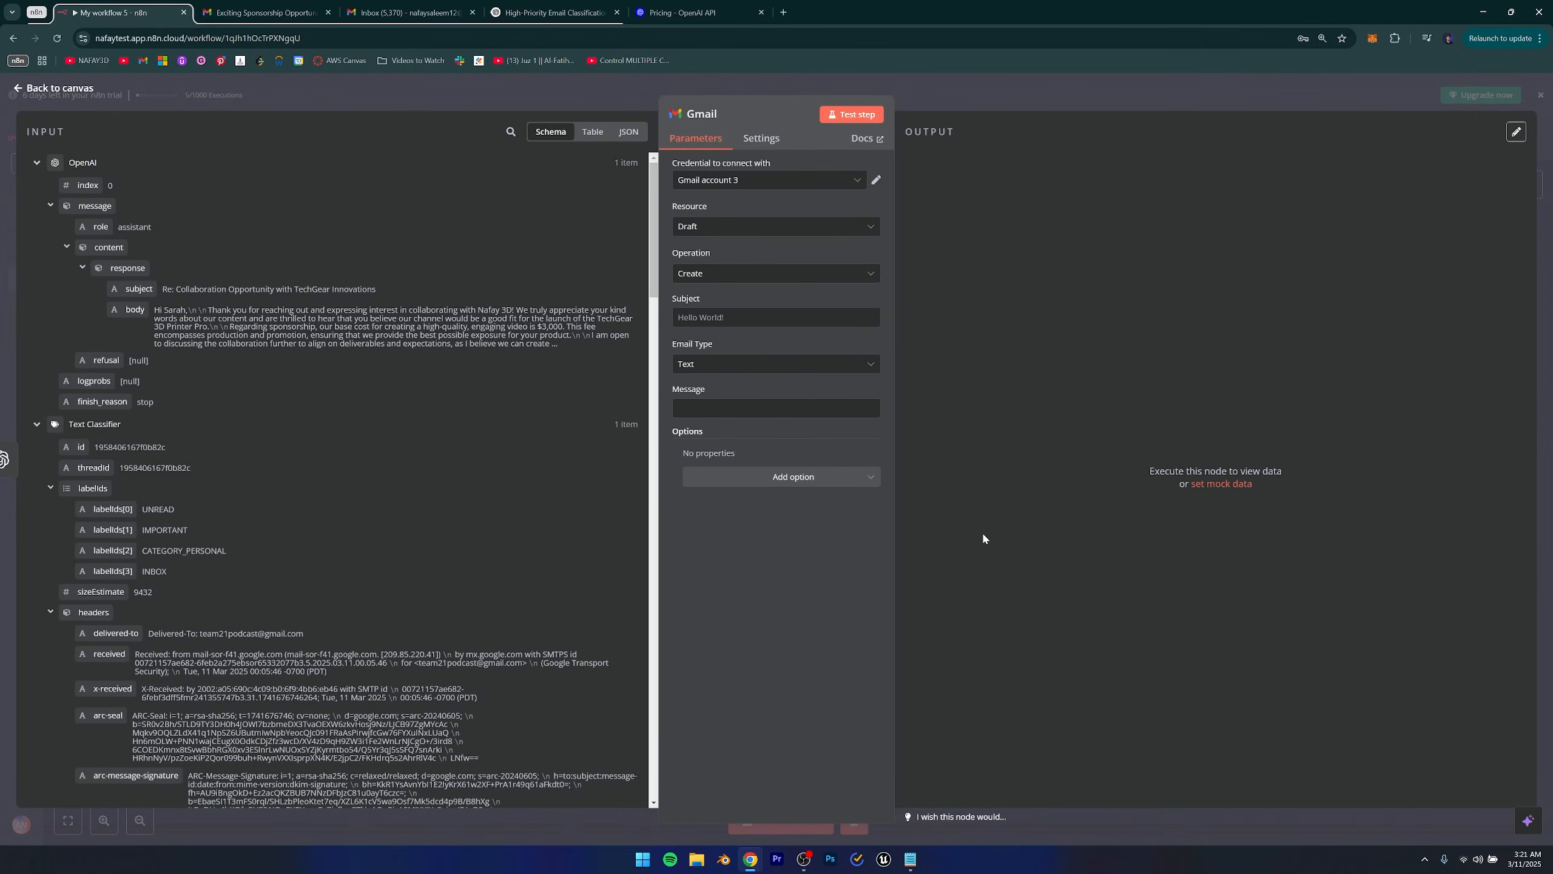
left_click(703, 315)
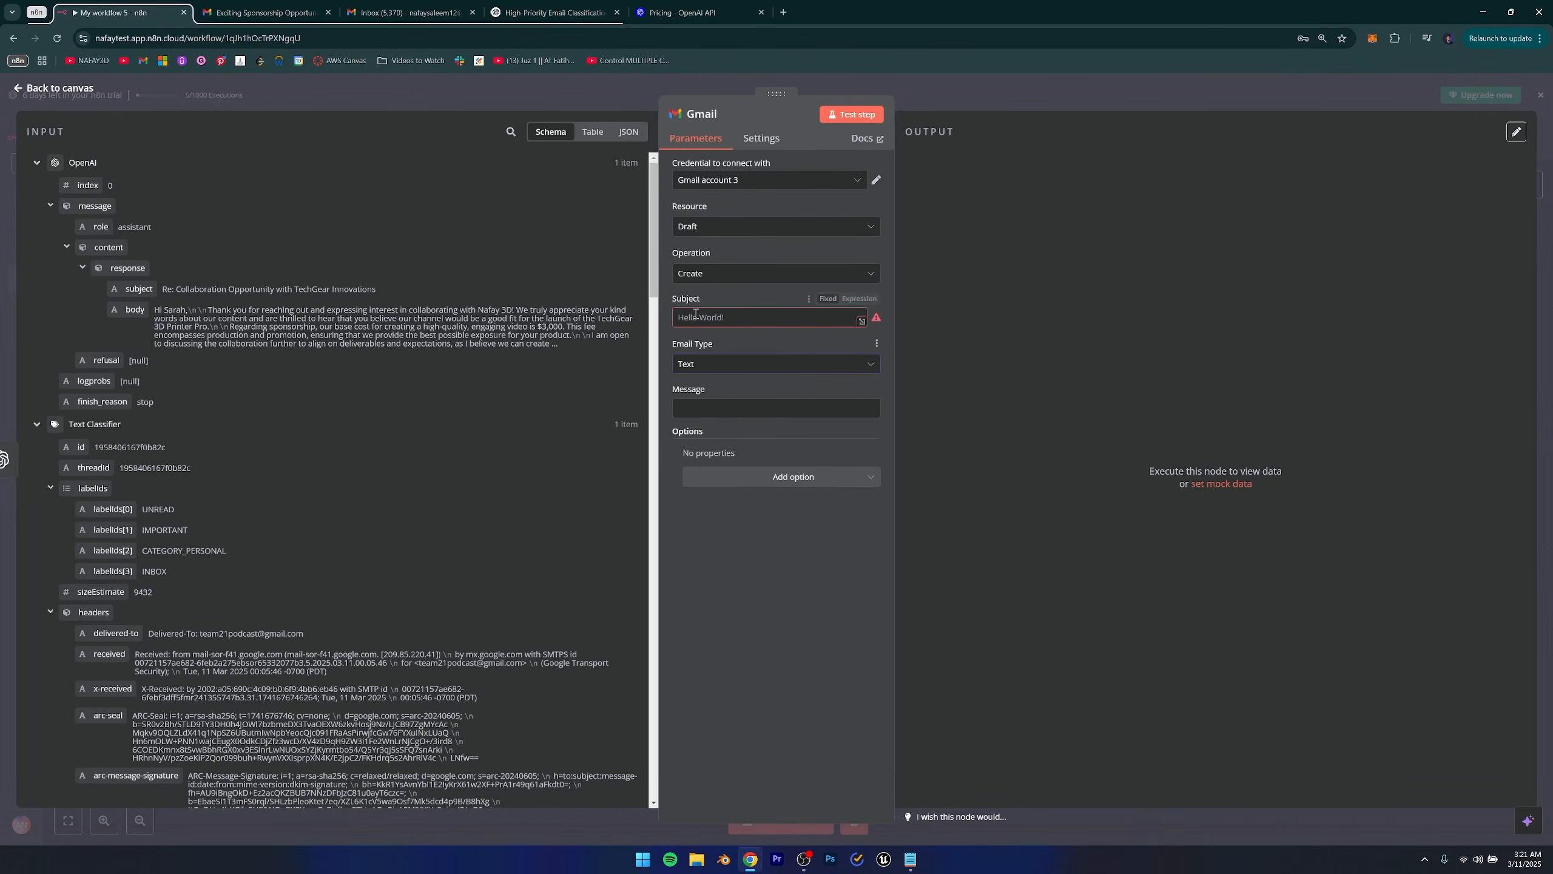
left_click(716, 407)
left_click(750, 533)
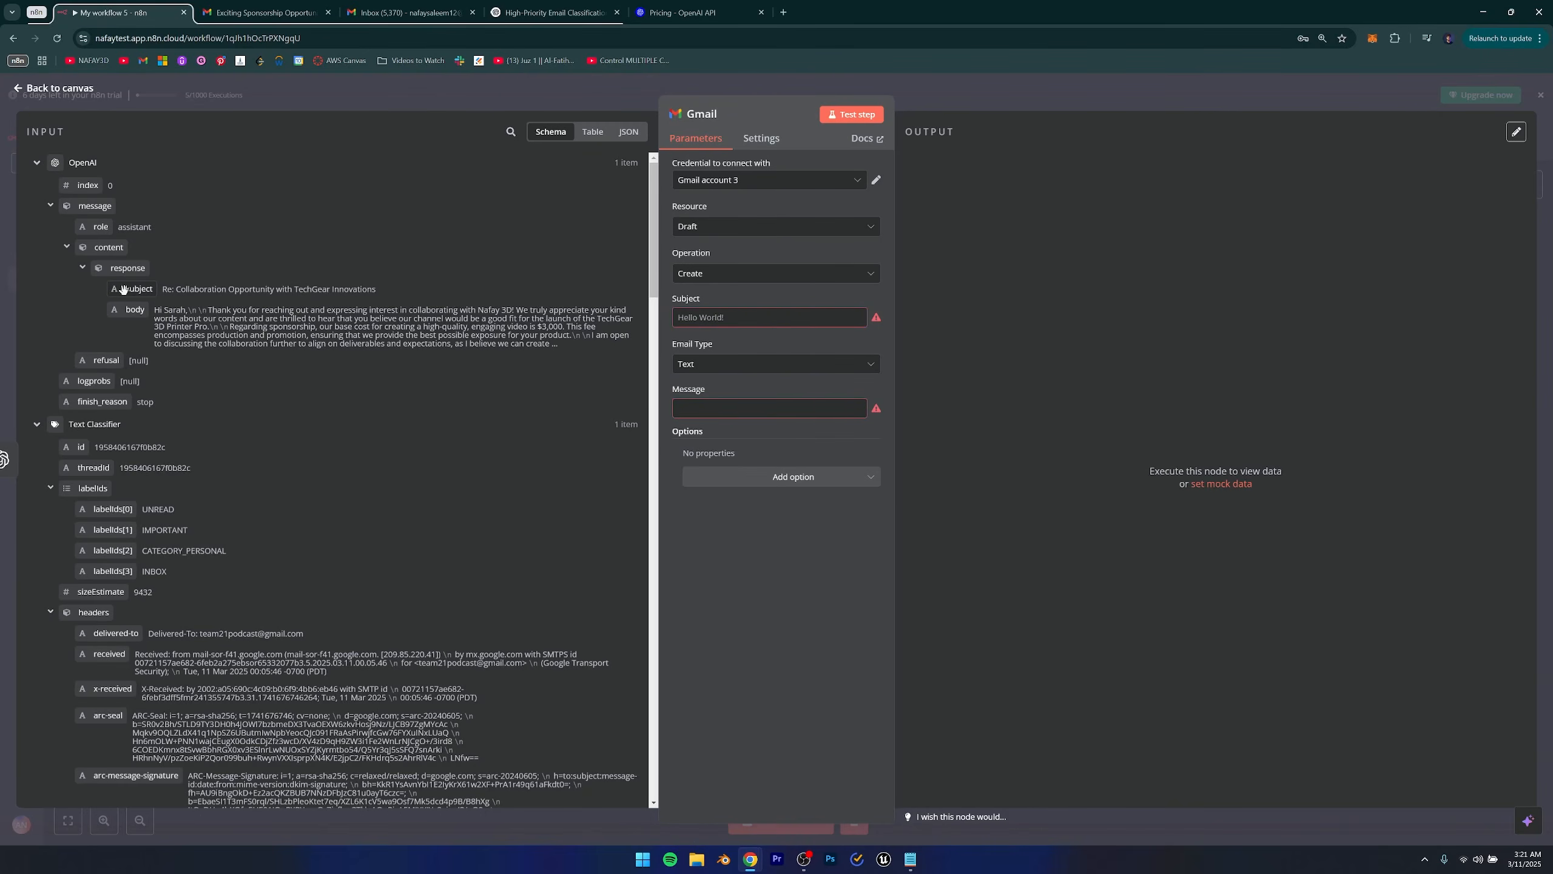
Map the draft's subject to the OpenAI response subject and its message to the response body, and return to the canvas.
left_click_drag(139, 288, 706, 324)
left_click_drag(122, 298, 707, 319)
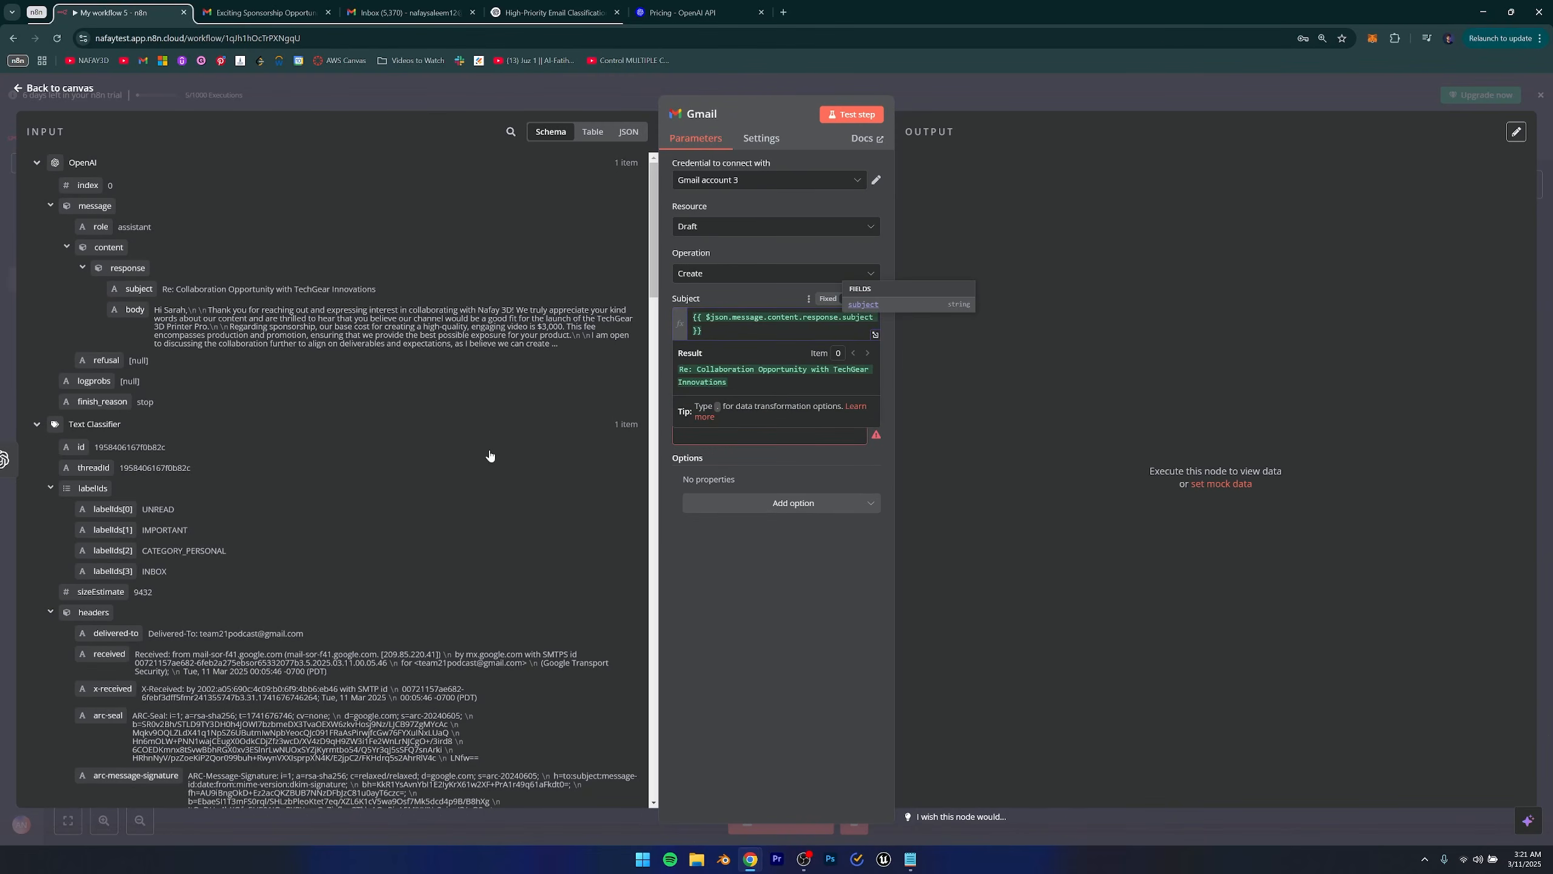
left_click(708, 514)
left_click_drag(124, 311, 704, 434)
left_click(862, 671)
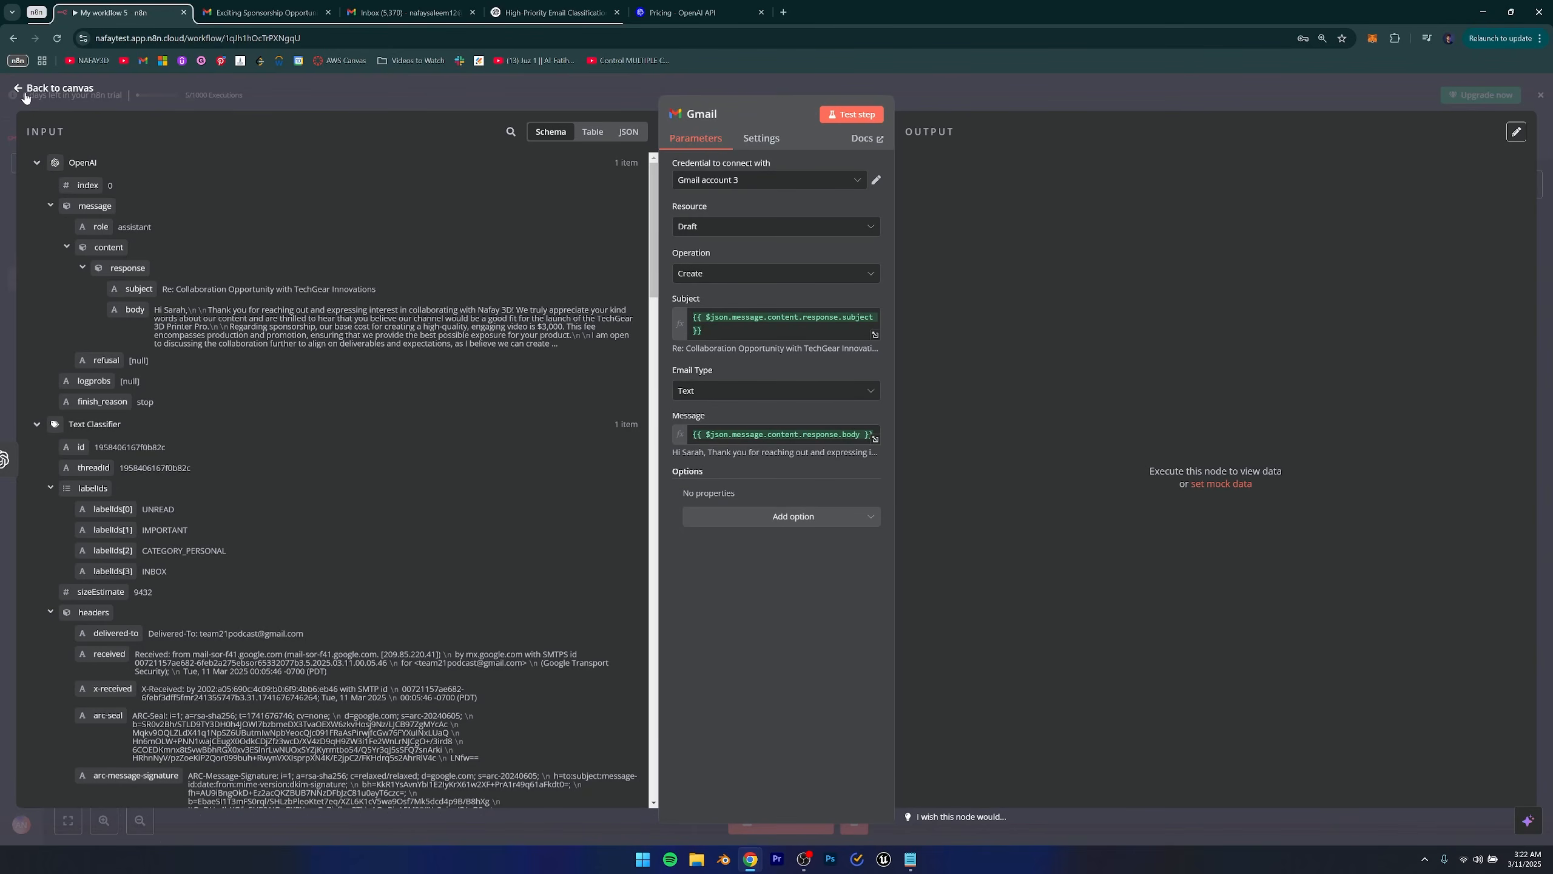
key("Escape")
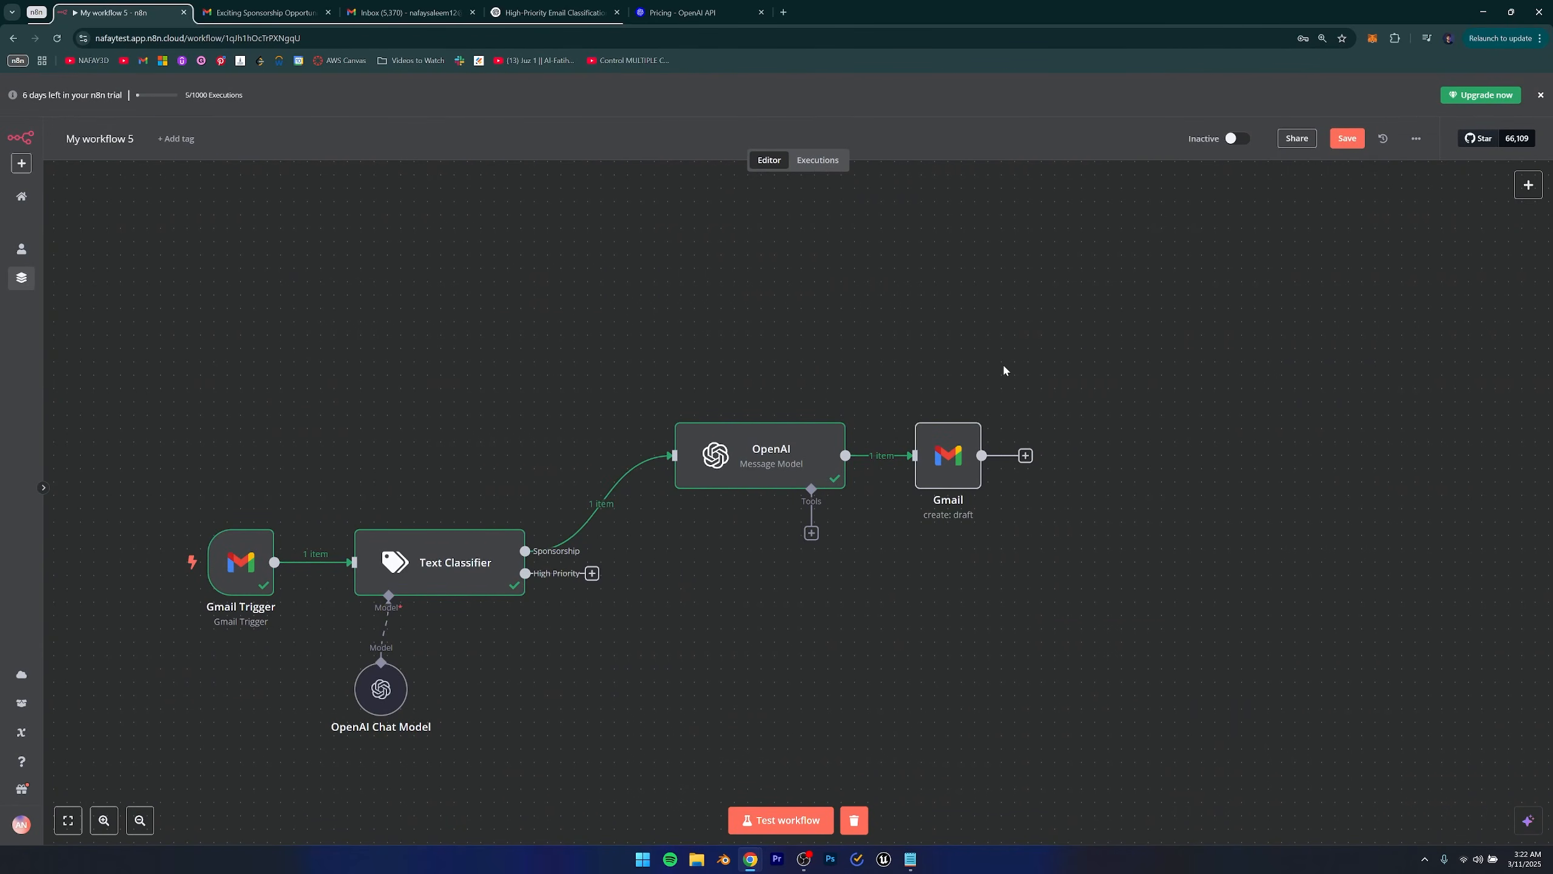
Attach an OpenAI Message a Model node to the Text Classifier's High Priority output and set its message role to System.
left_click_drag(750, 628, 841, 507)
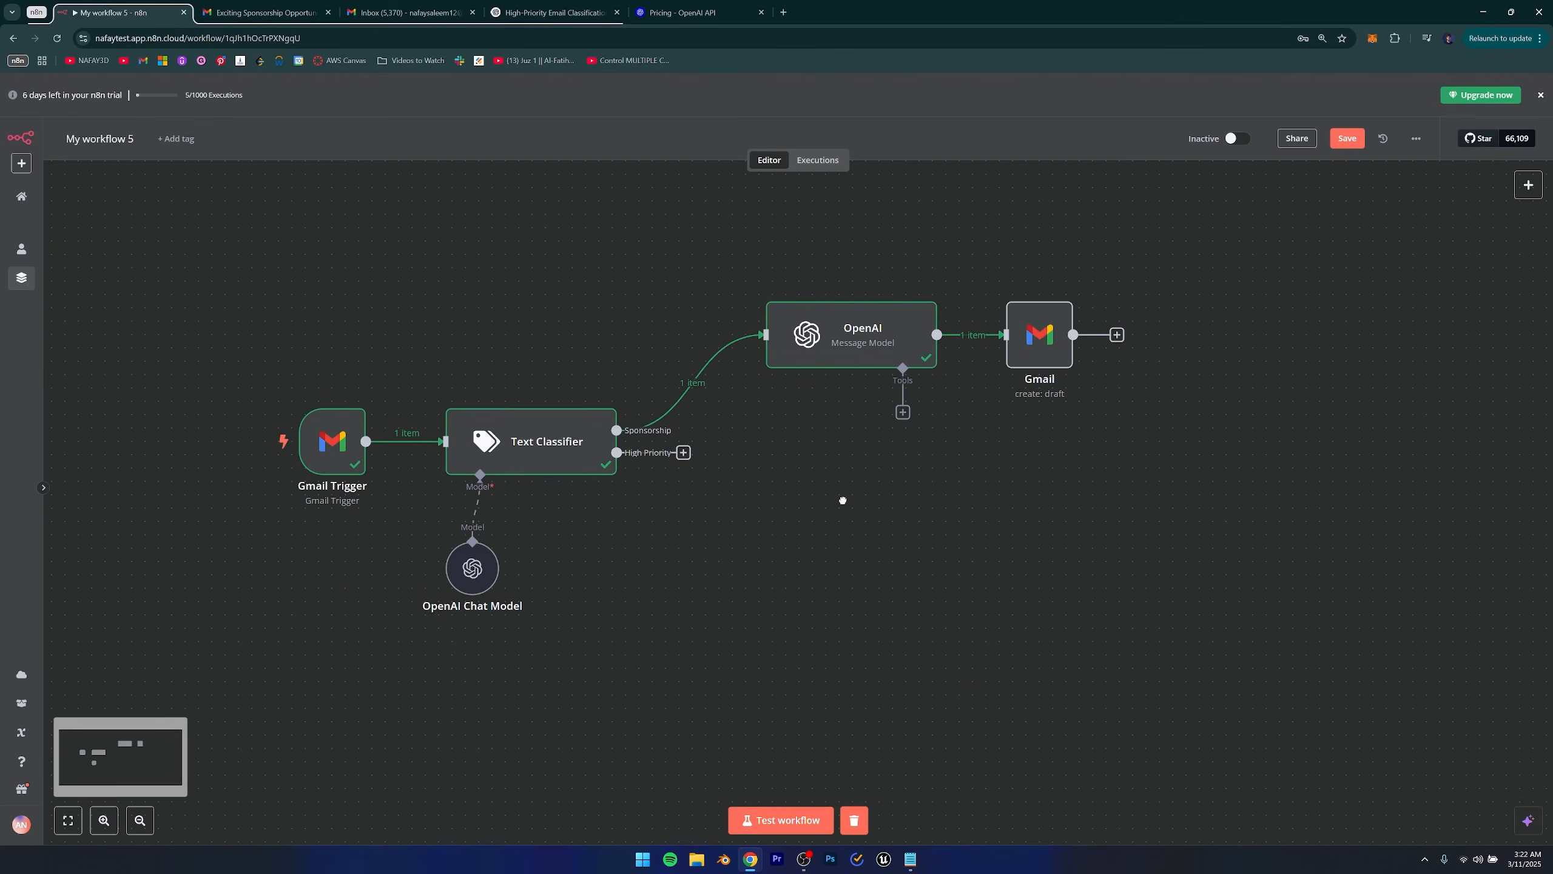
left_click(683, 457)
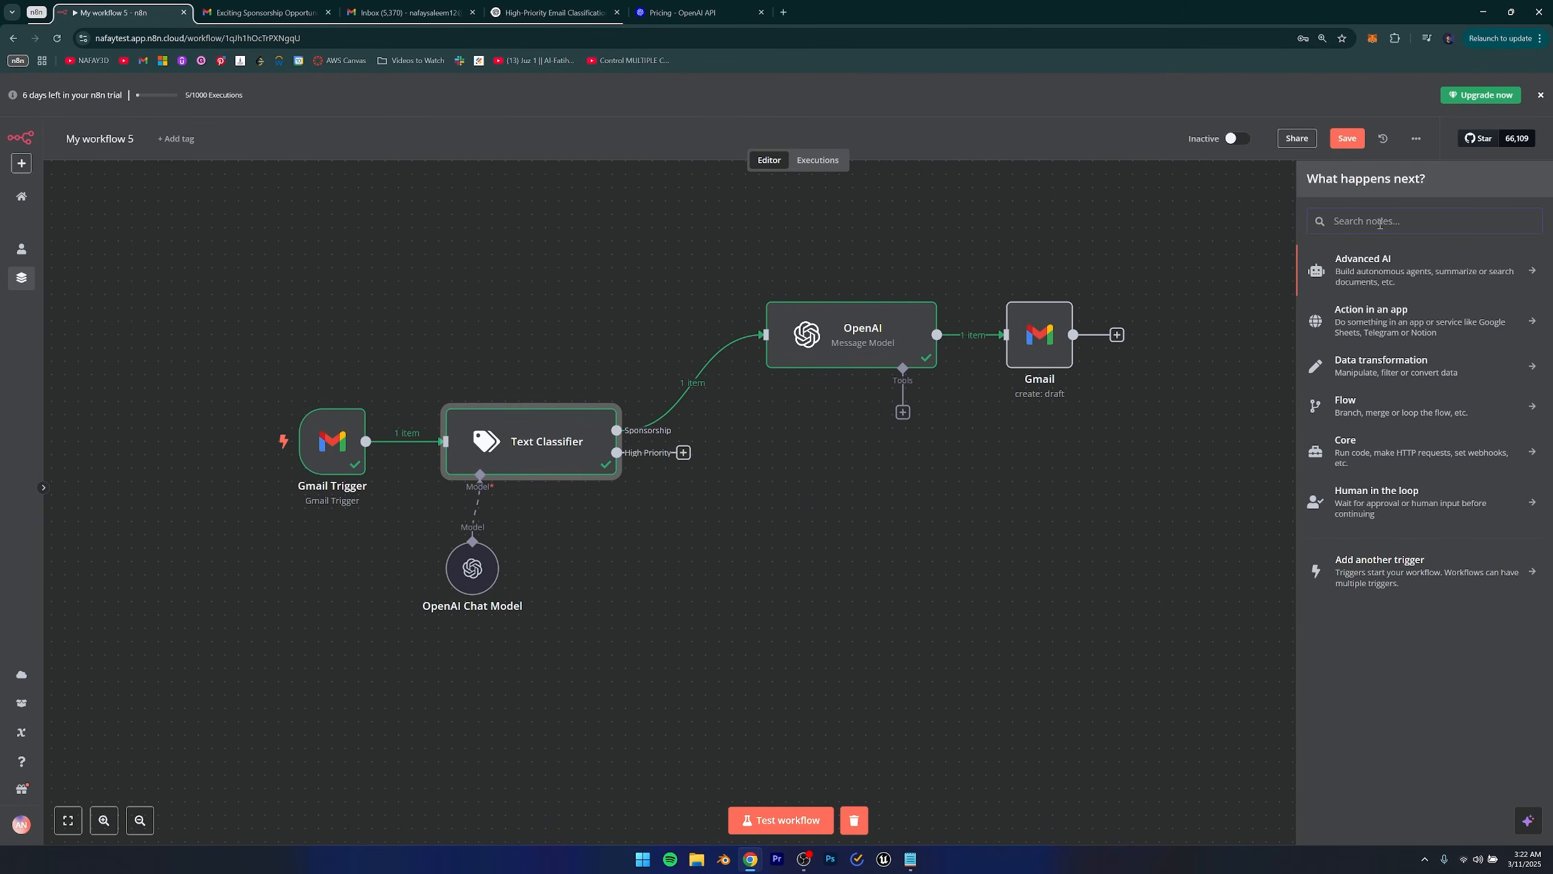
type("openai")
left_click(1352, 263)
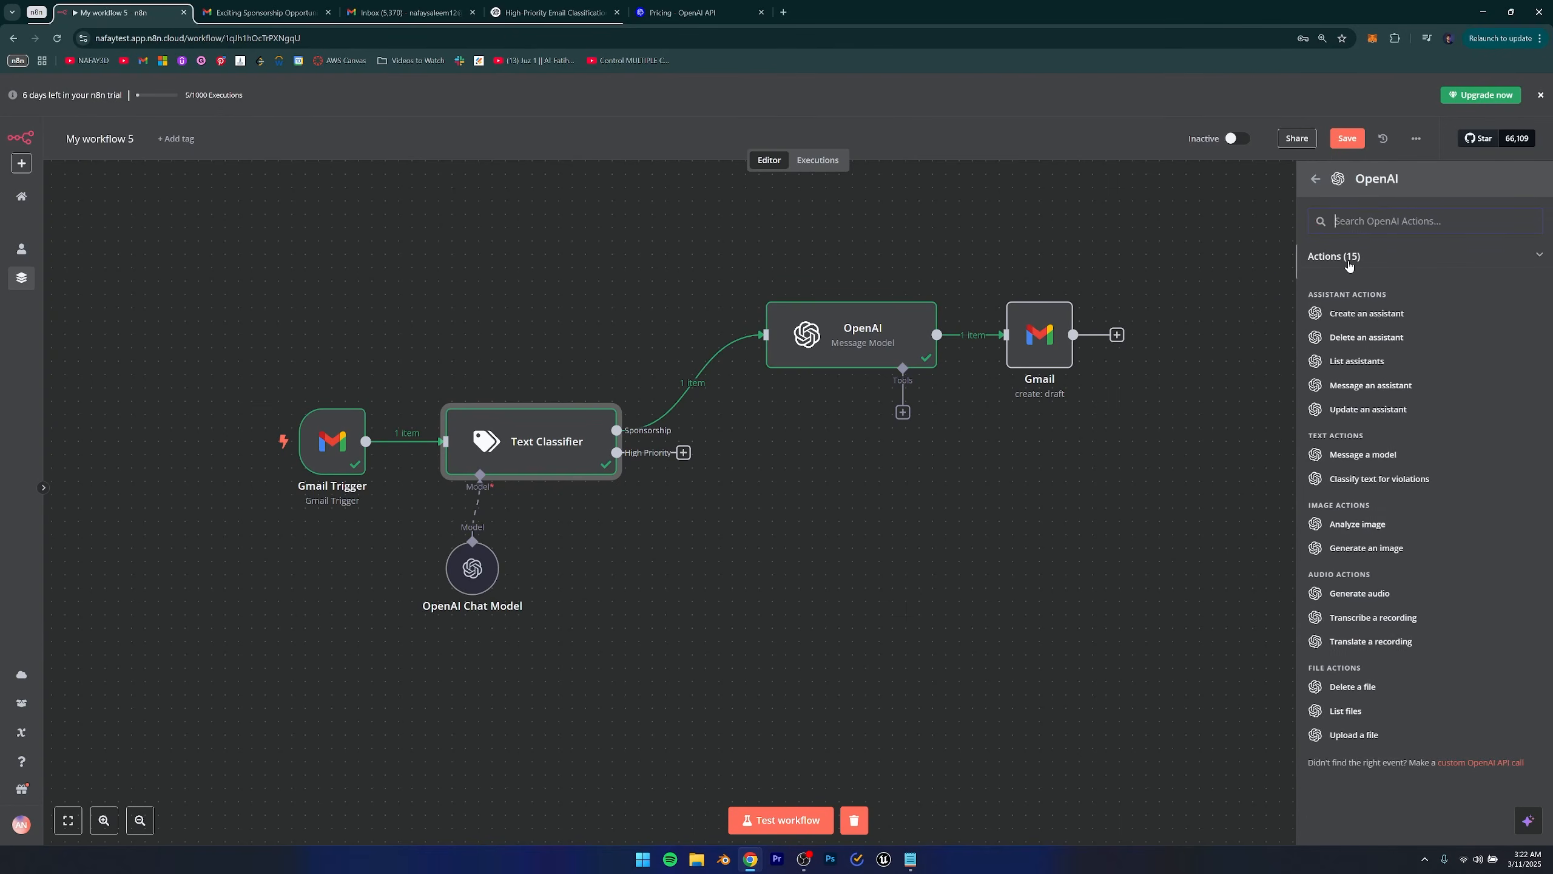
left_click(1362, 454)
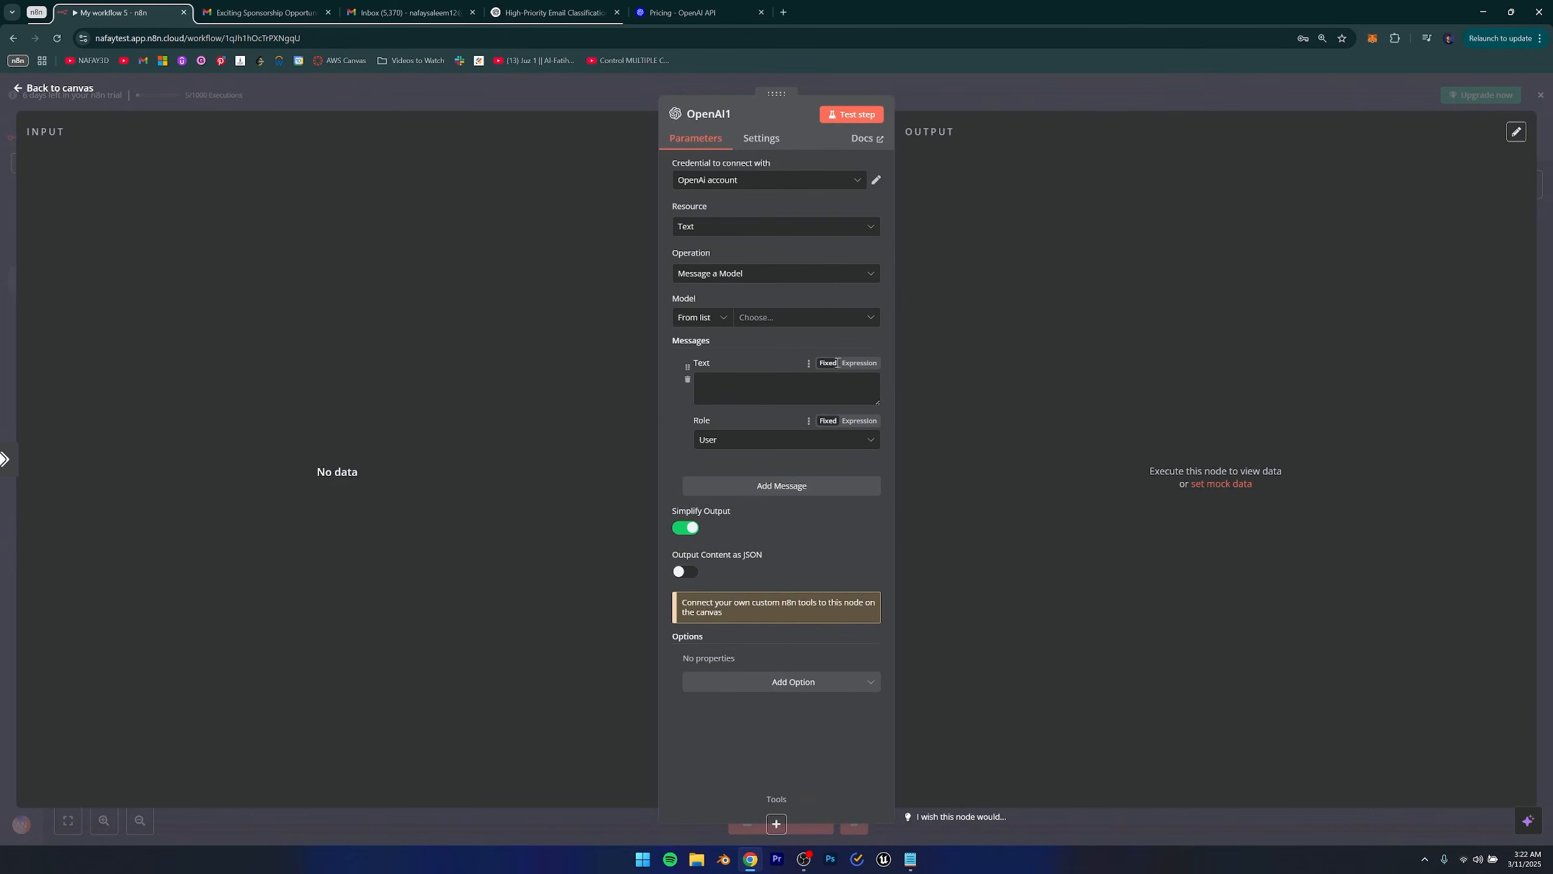
left_click(724, 449)
left_click(724, 543)
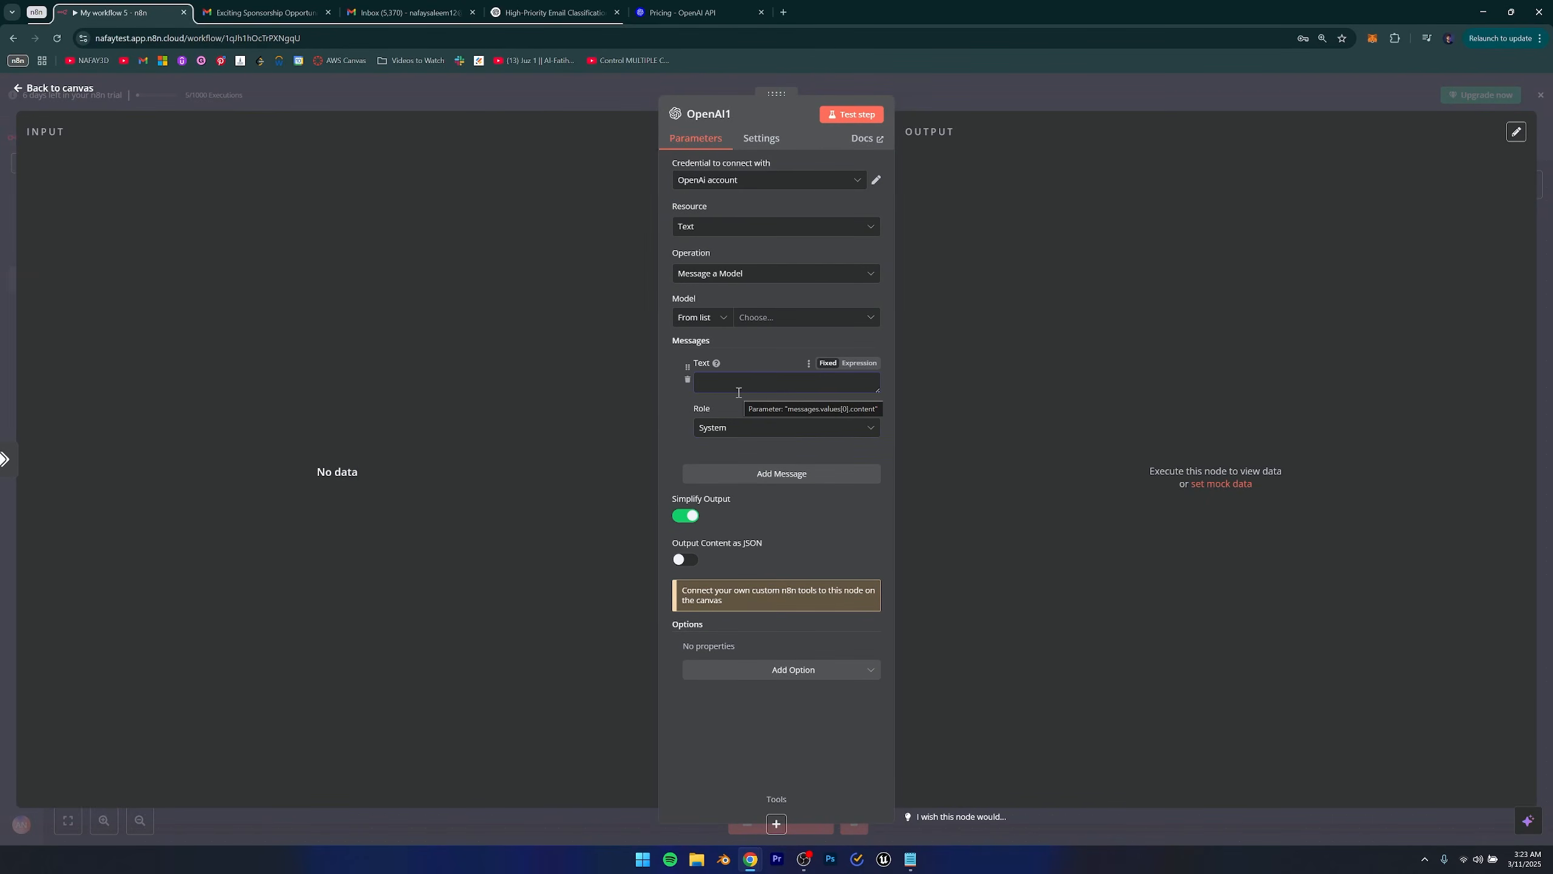
Write the message text "You are an assistant, your job is to respond to the following high priority email as good as you can.".
left_click(739, 392)
type("You are ")
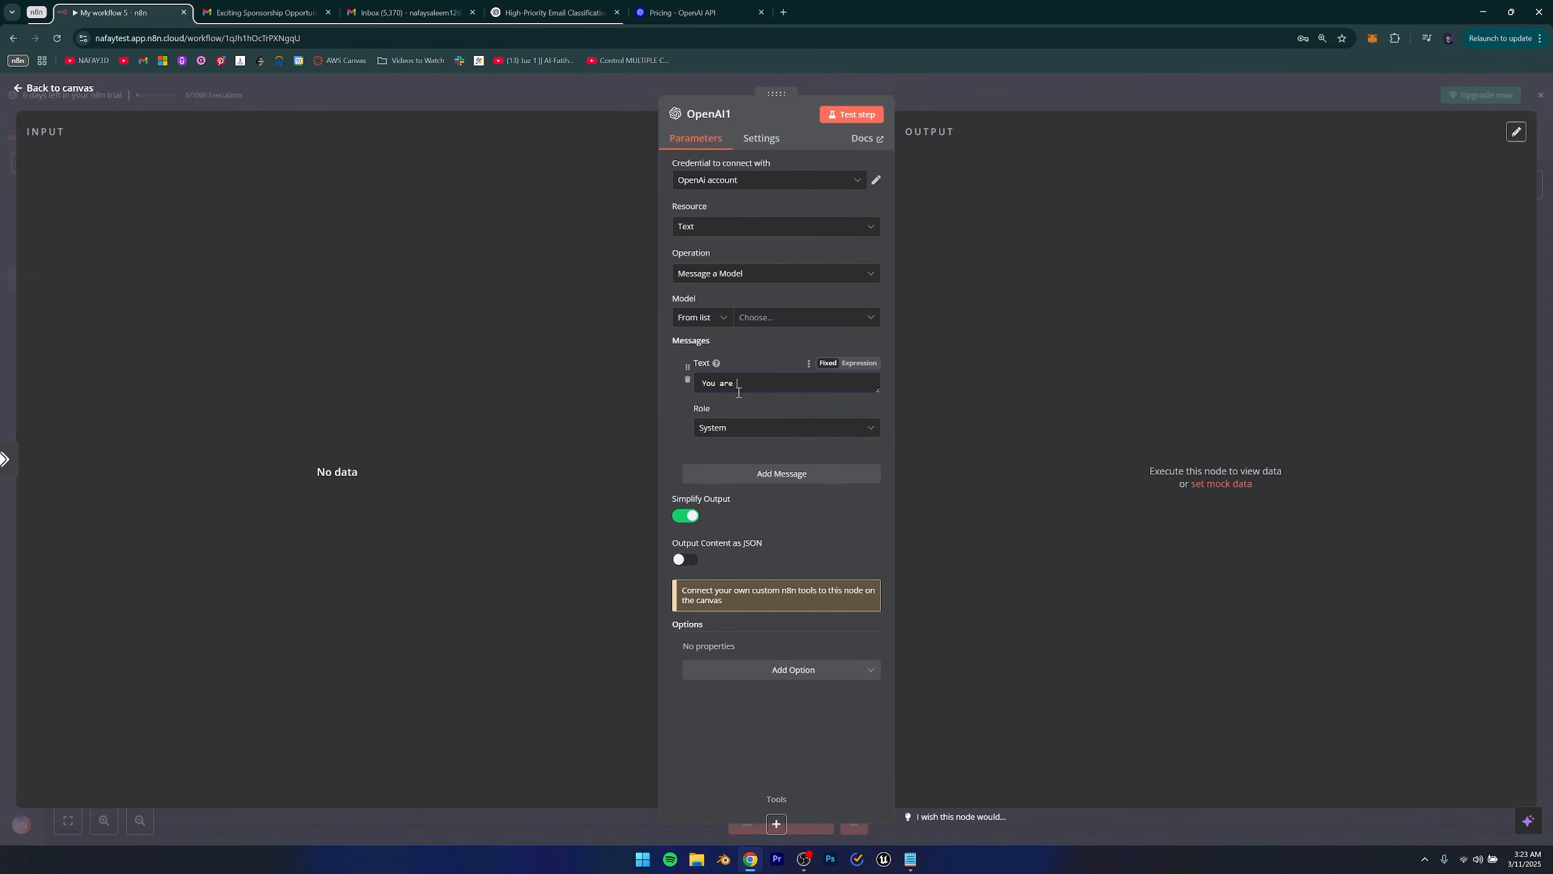
type("an assti")
type("ta")
type("nt, your jo")
type("b is th")
type(" resopn")
type("d to the folliwn")
type("owing high ")
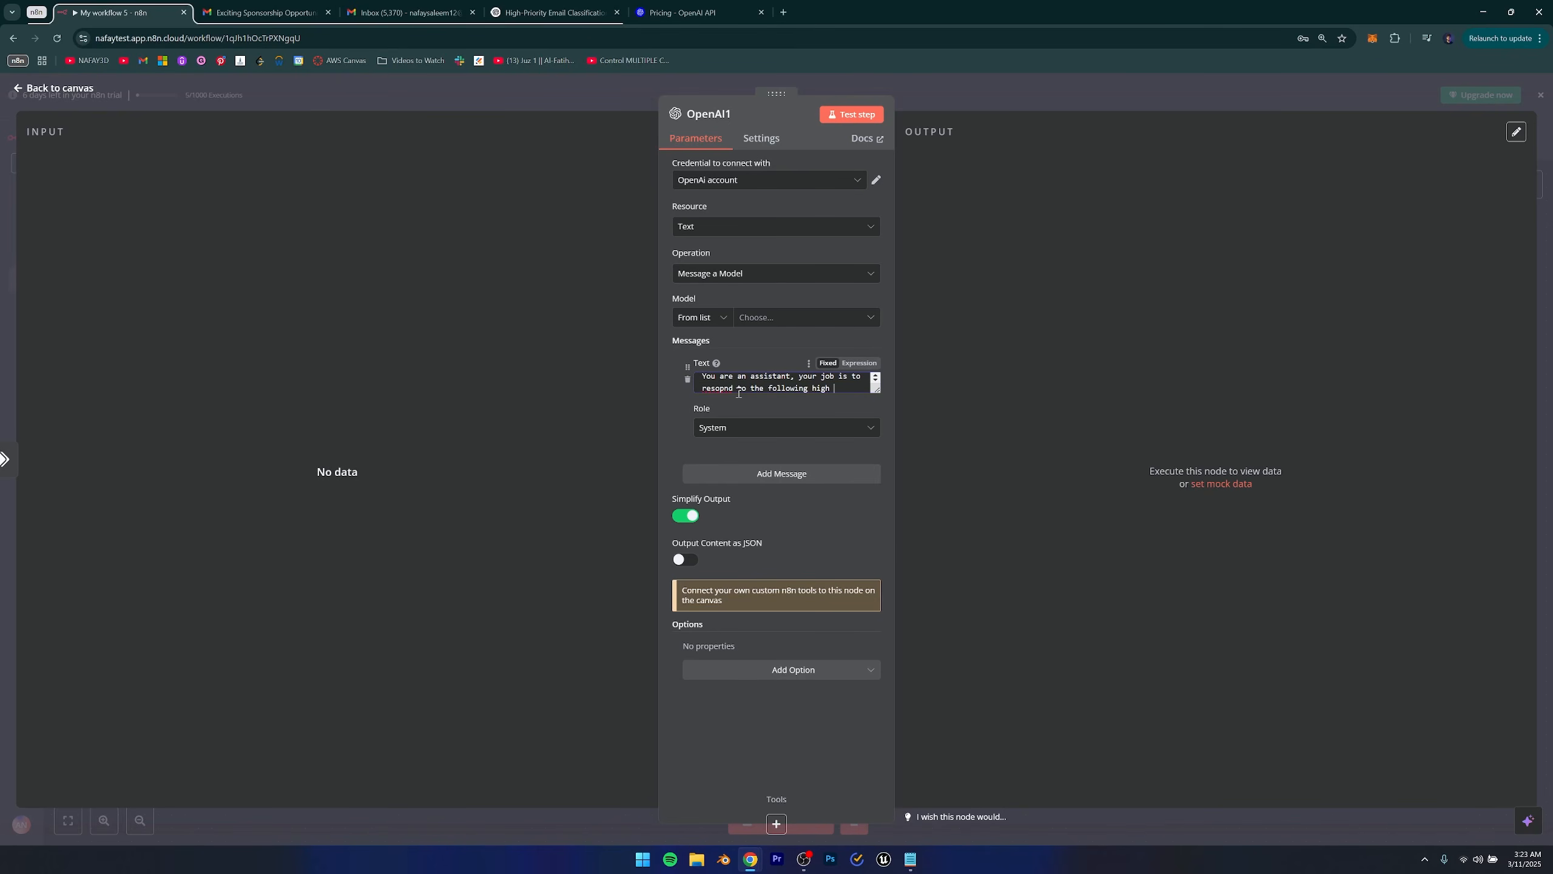
type("peiiority email as good as you can.")
Correct the misspelled word "respond" in the prompt and replace the final period with a colon.
right_click(715, 378)
left_click(758, 415)
left_click(861, 390)
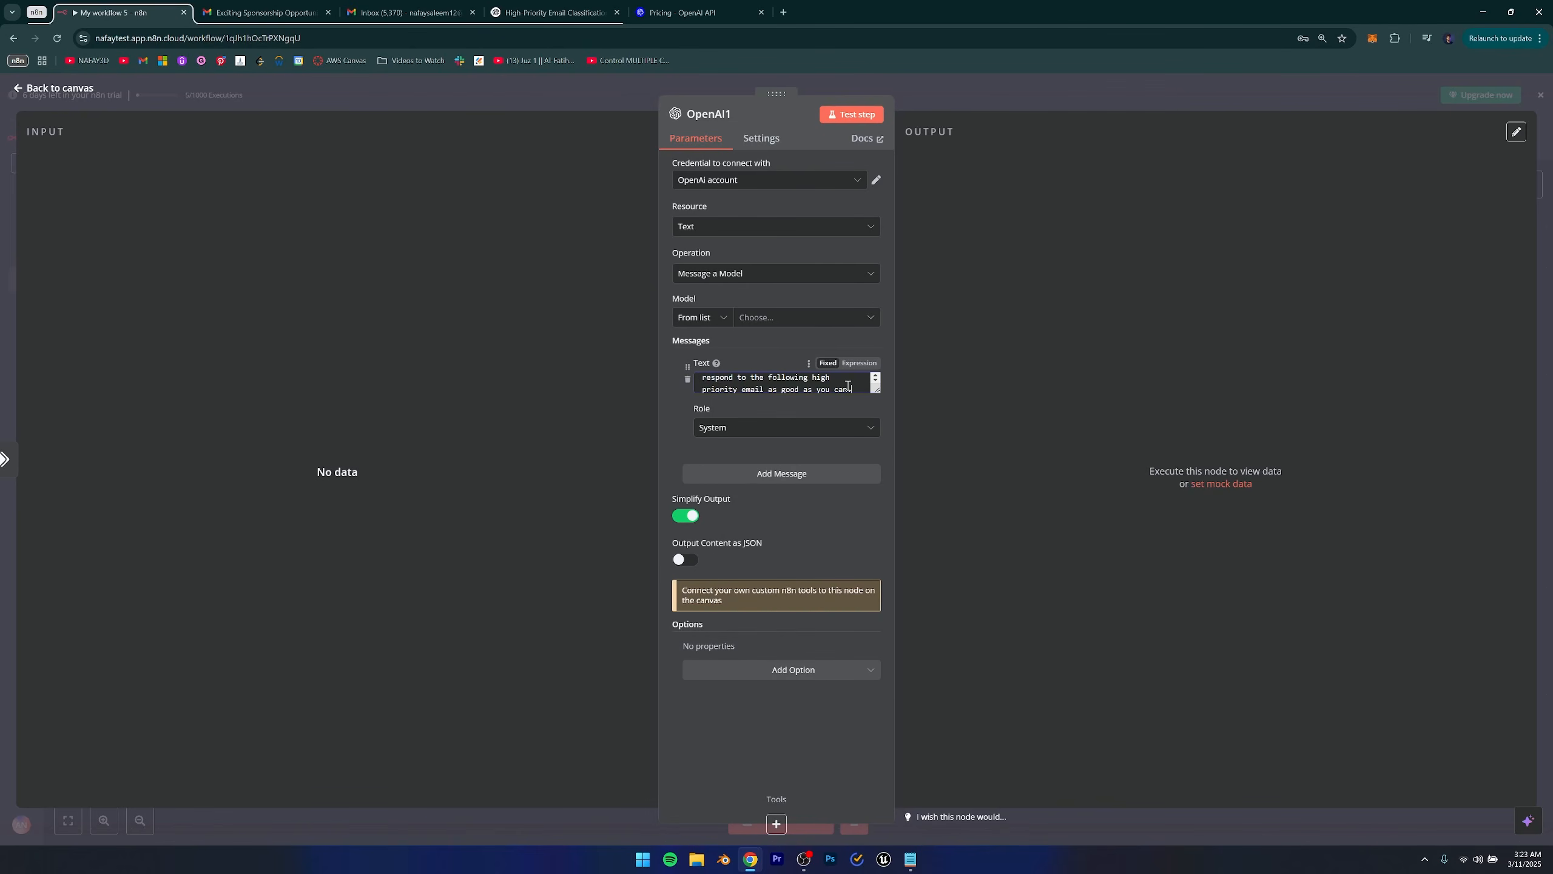
key("BackSpace")
type(":")
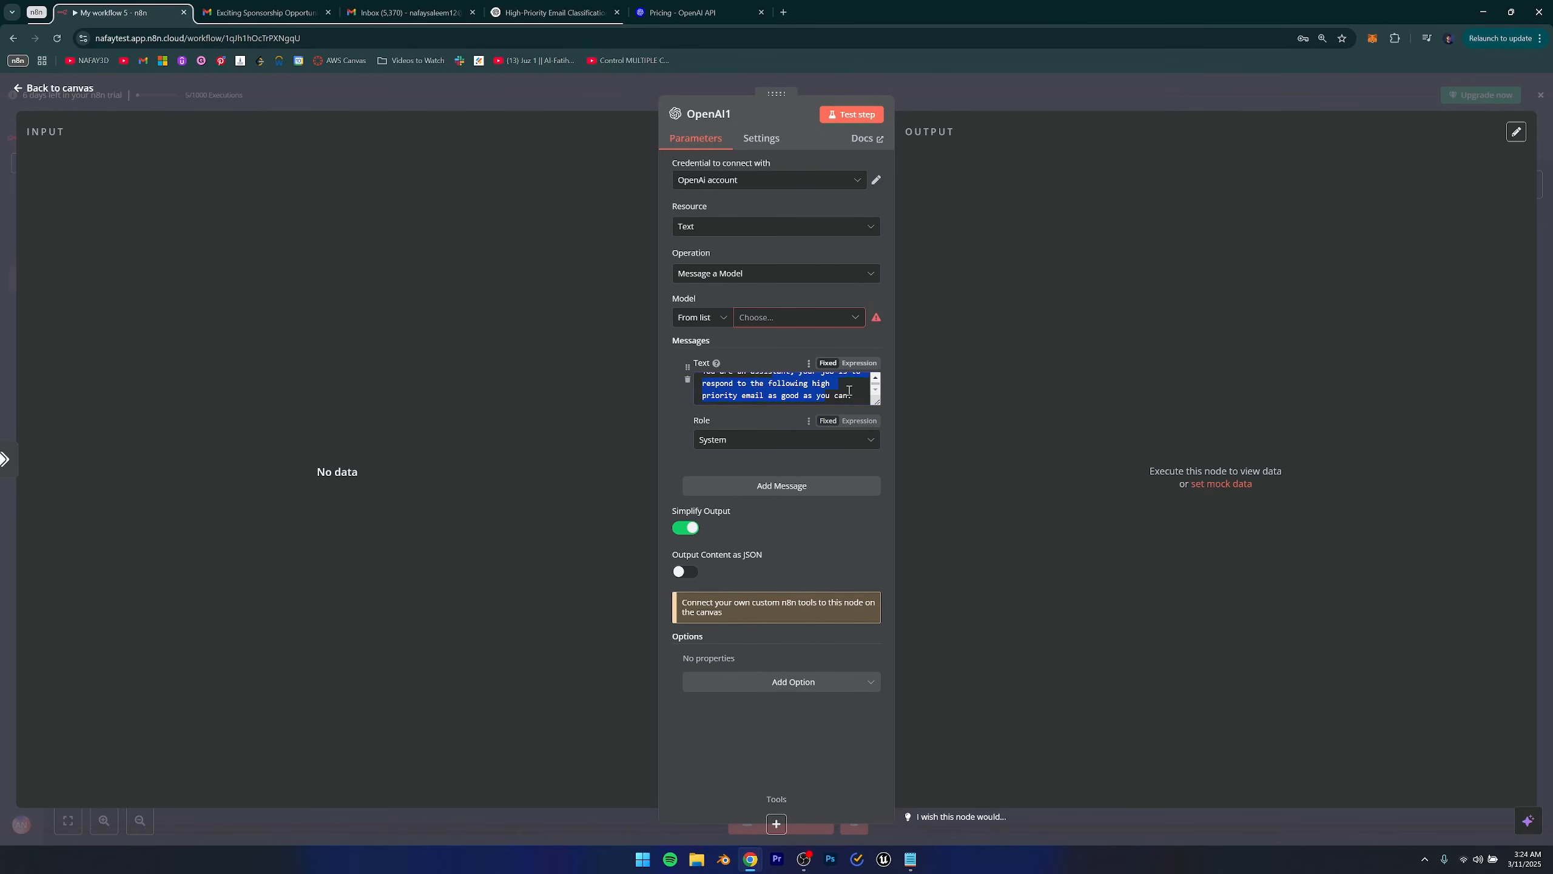
left_click(851, 392)
Choose GPT-4O-MINI as the model for the high priority OpenAI node and test the step.
left_click(765, 316)
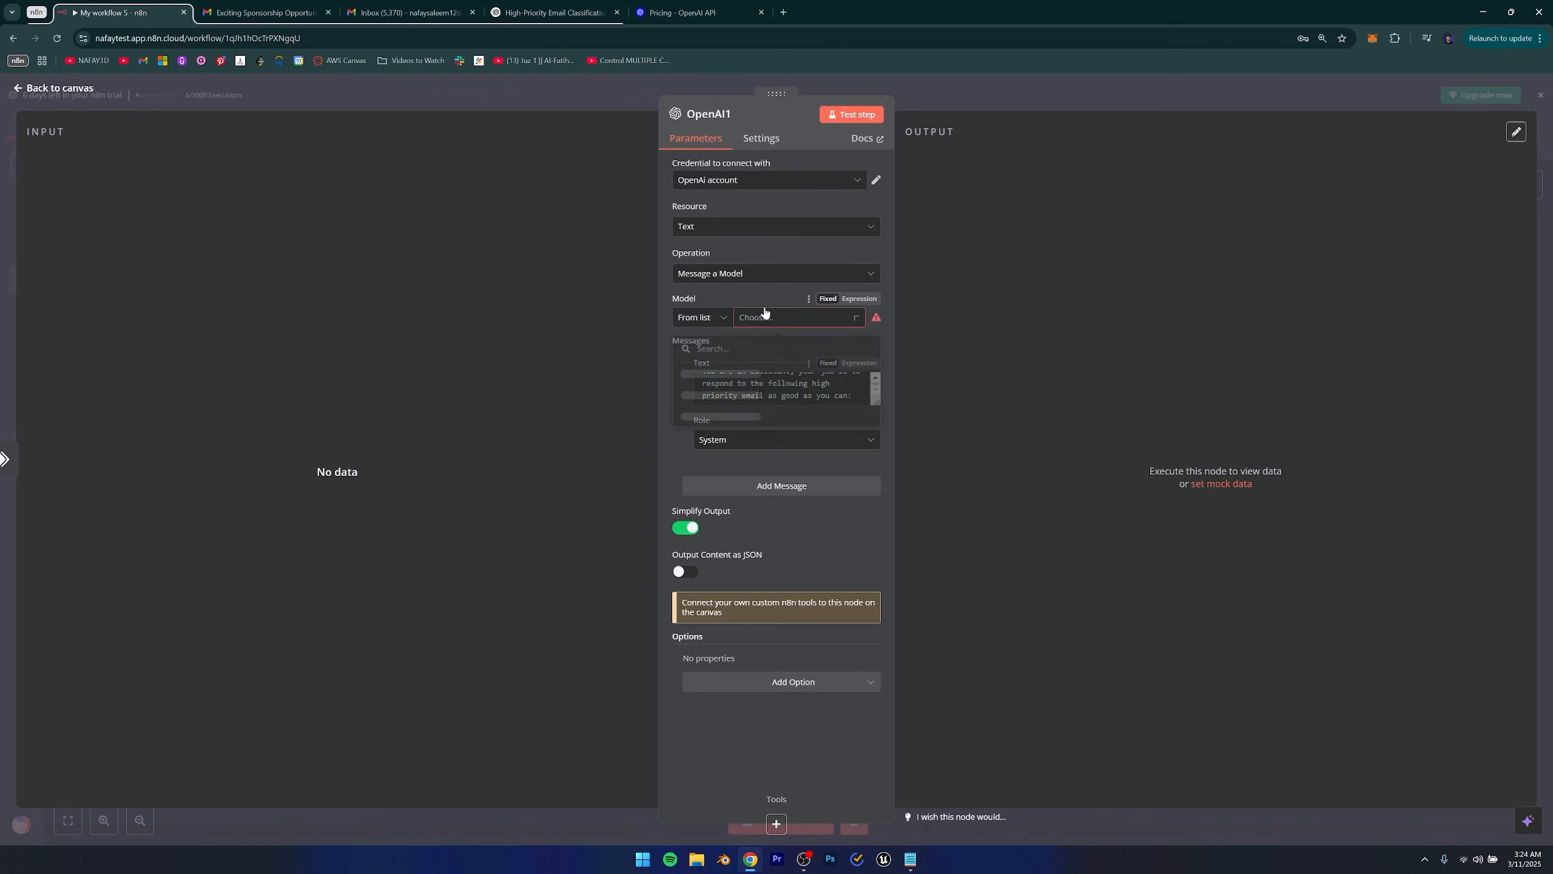
type("gpt 4")
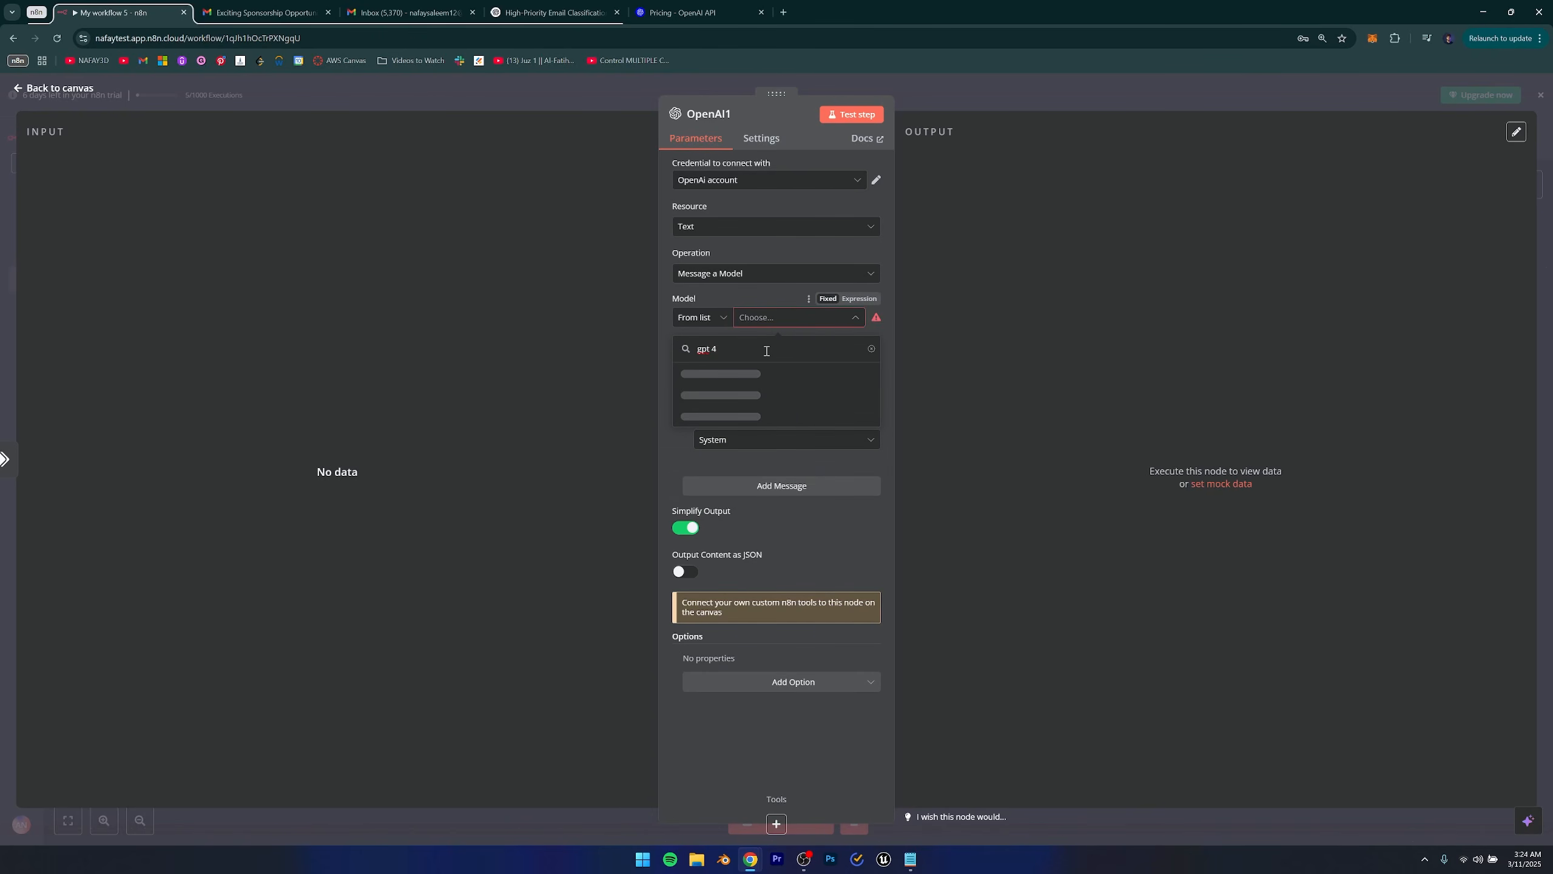
left_click(741, 477)
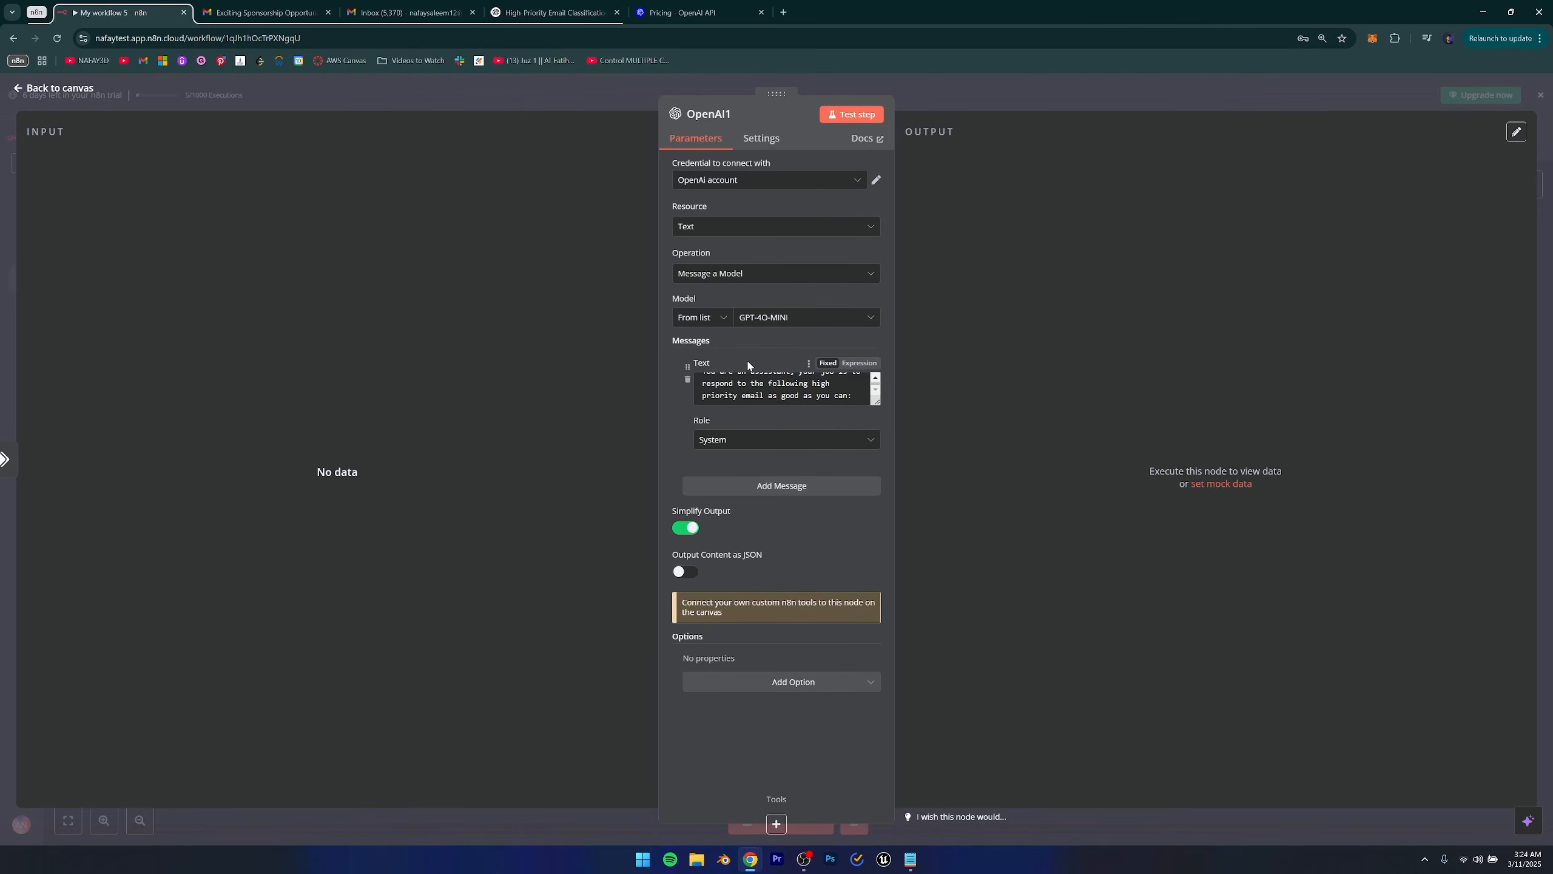
left_click(849, 116)
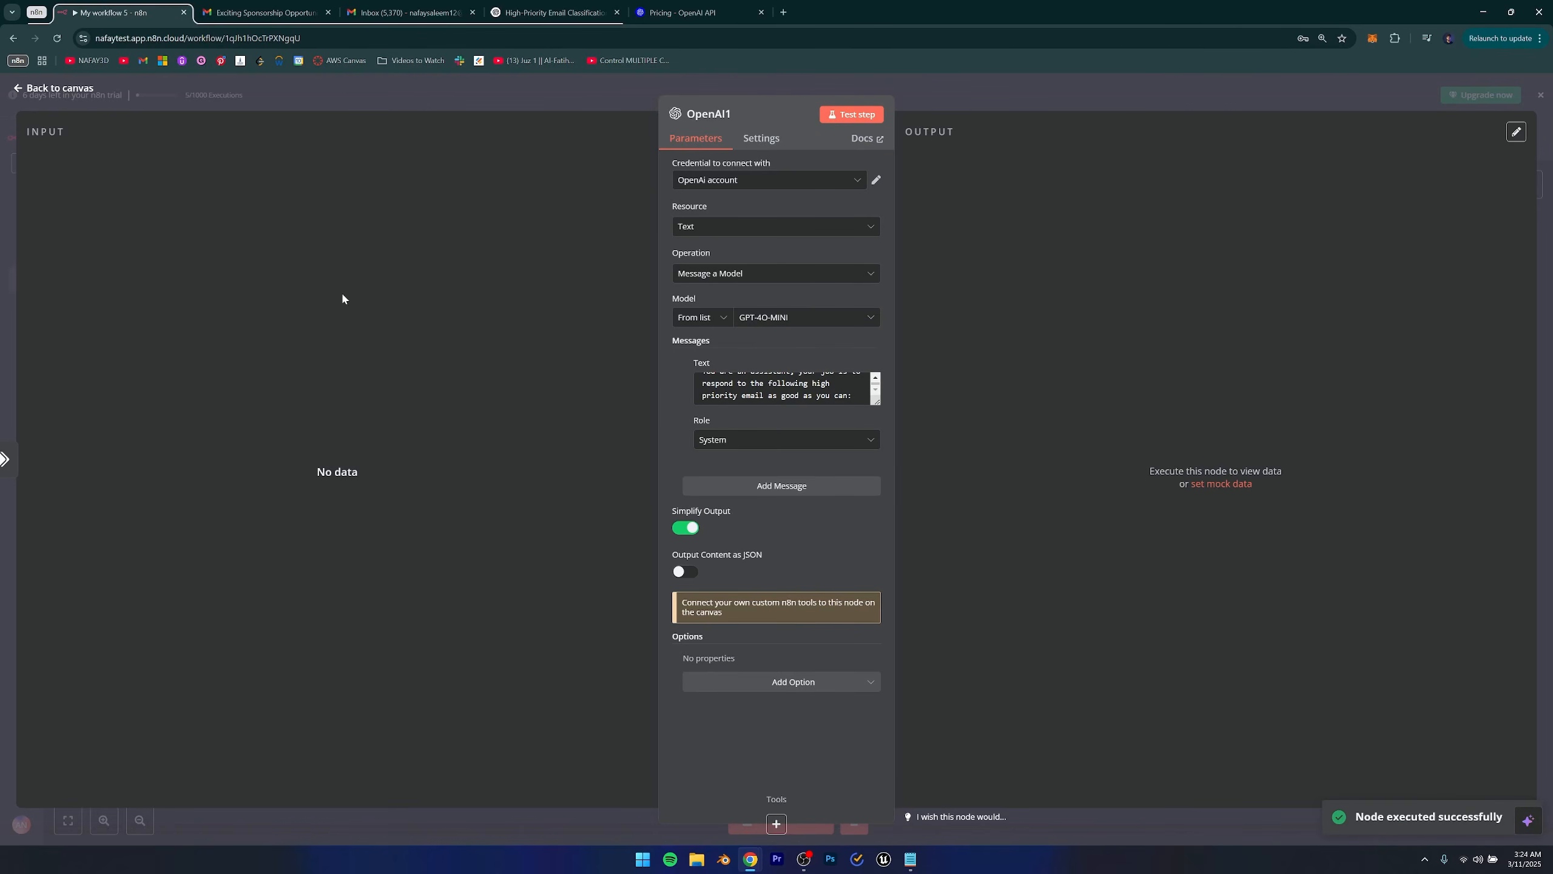
Check the Gmail inbox for the urgent security breach email, and test the n8n workflow from the Gmail Trigger.
key("Escape")
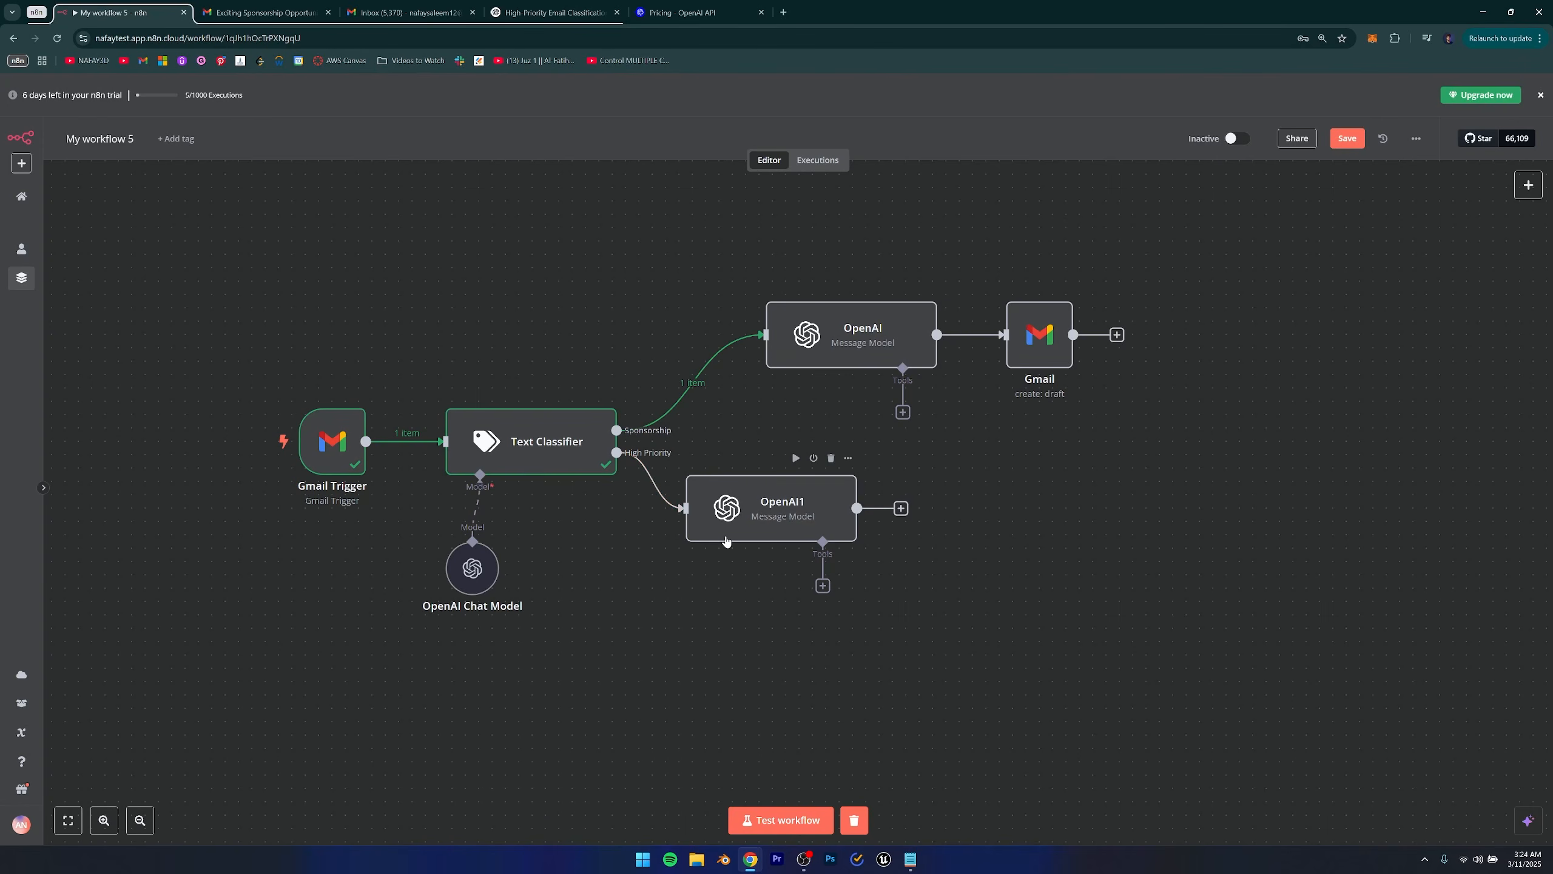
key("ctrl+Tab")
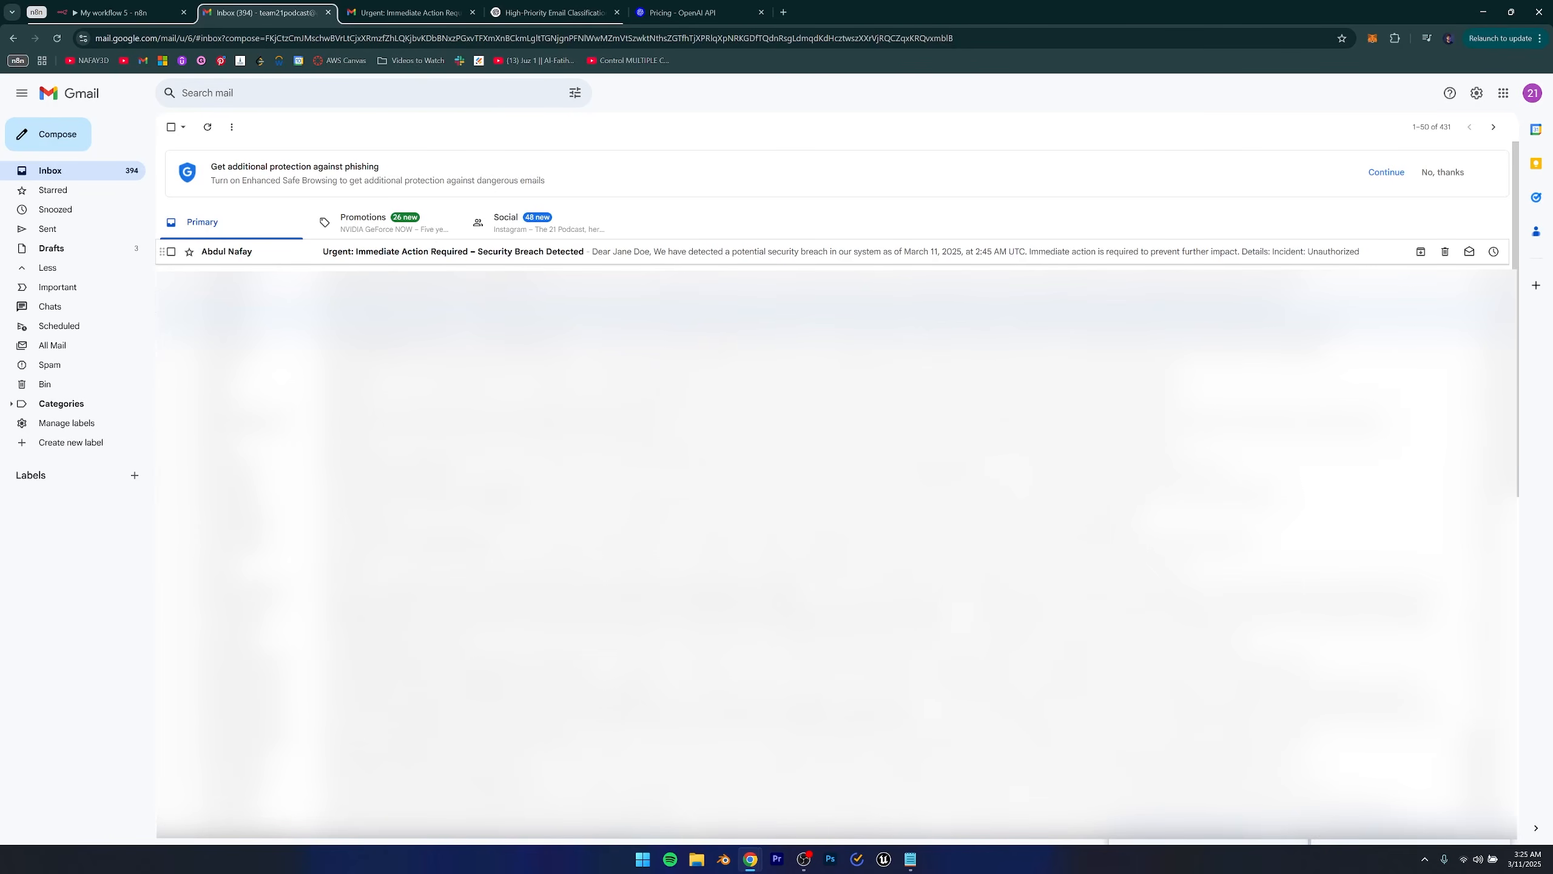
key("ctrl+shift+Tab")
mouse_move(332, 441)
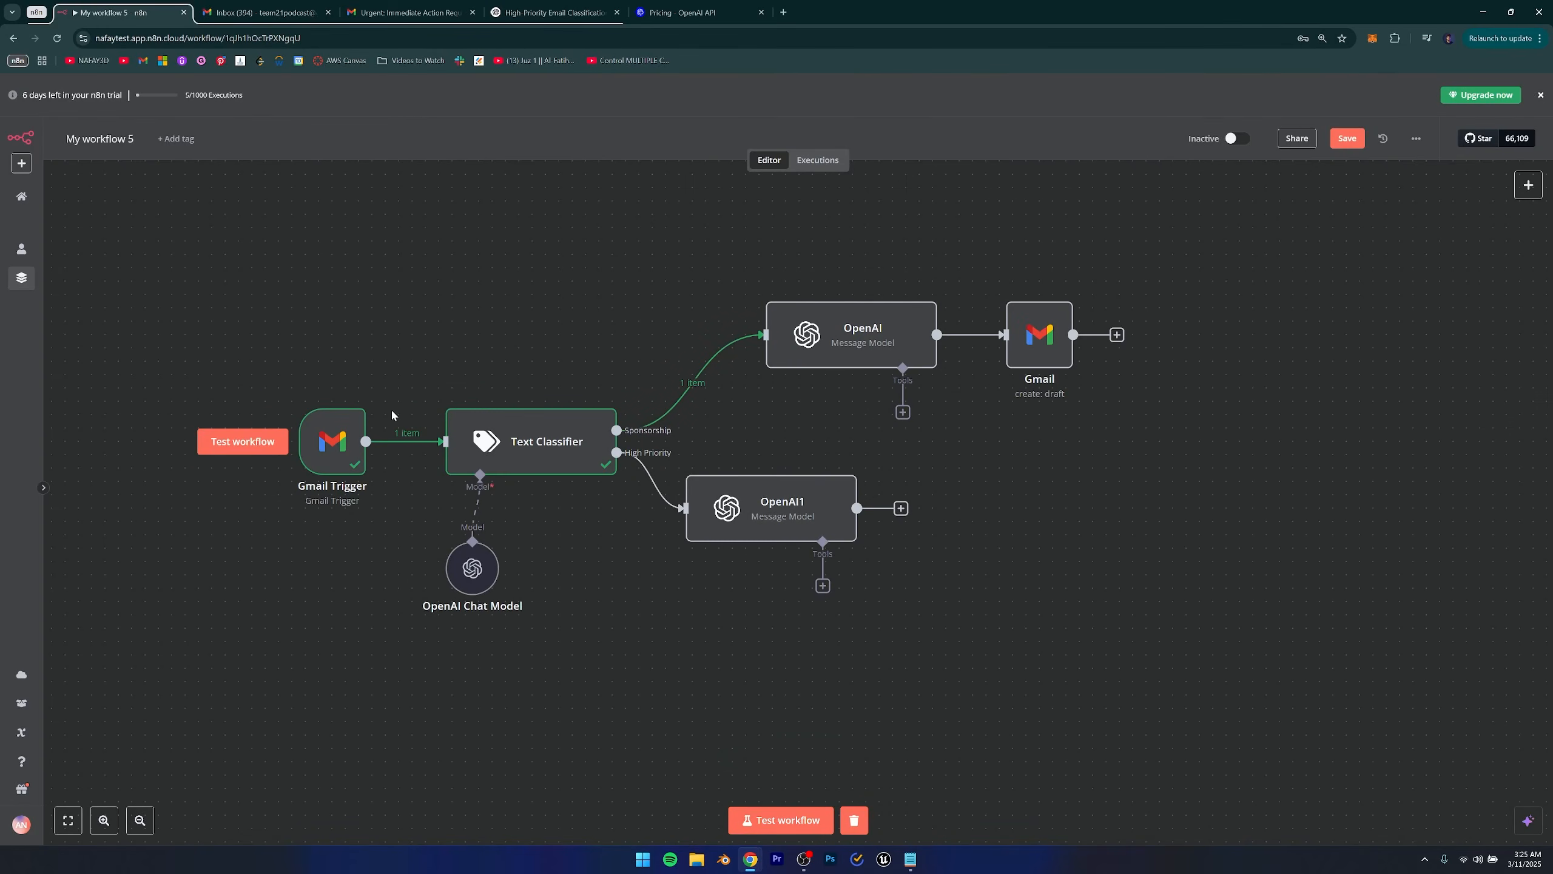
left_click(242, 442)
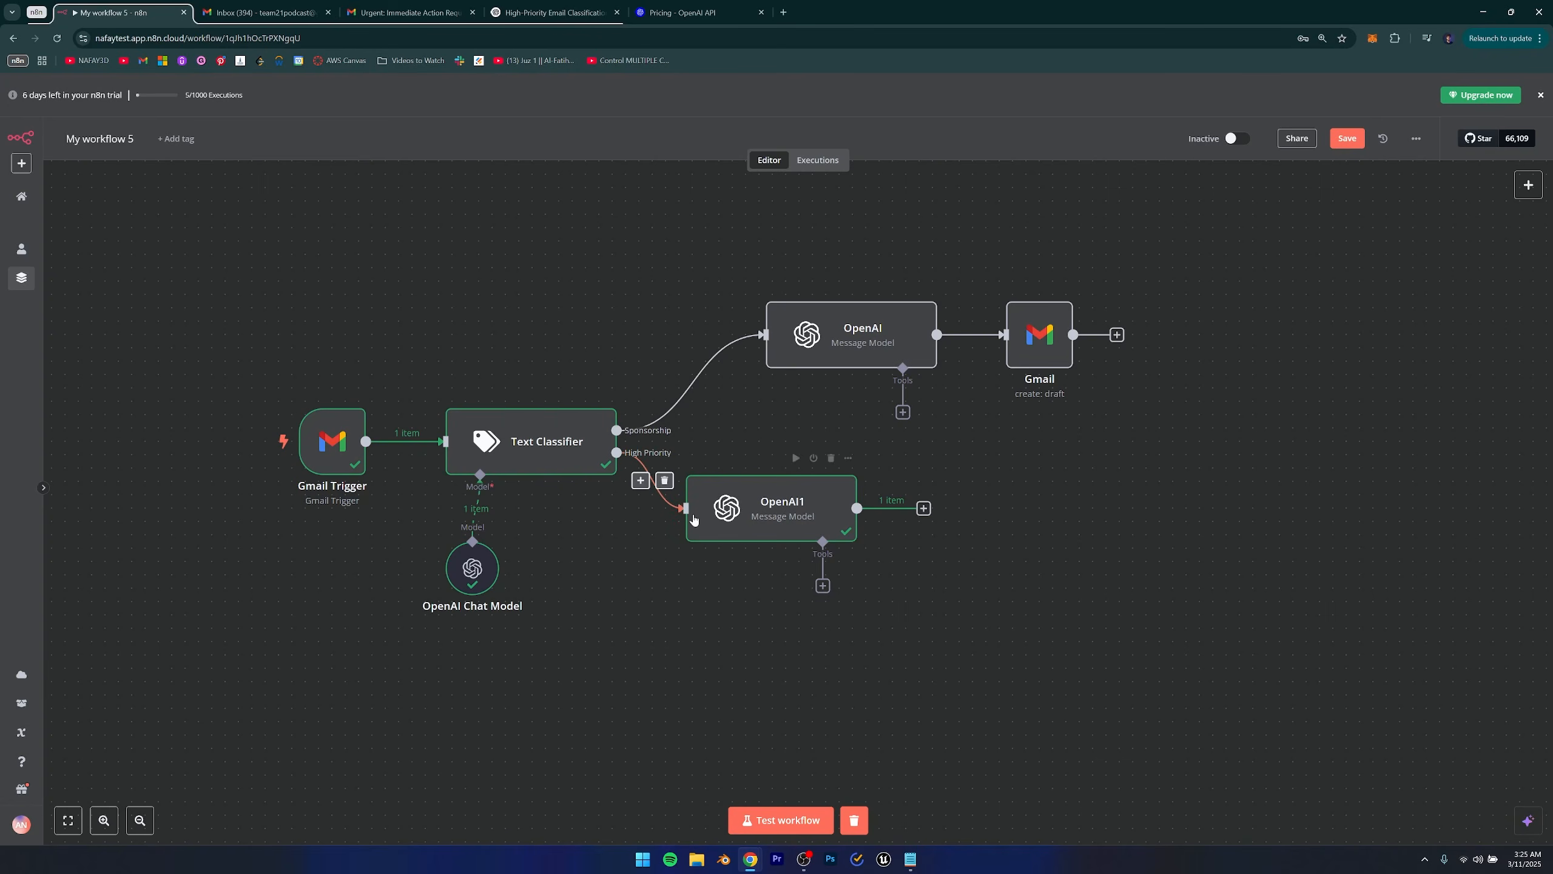
Open the high priority OpenAI node, look through its input data and enlarge the prompt text box.
double_click(777, 516)
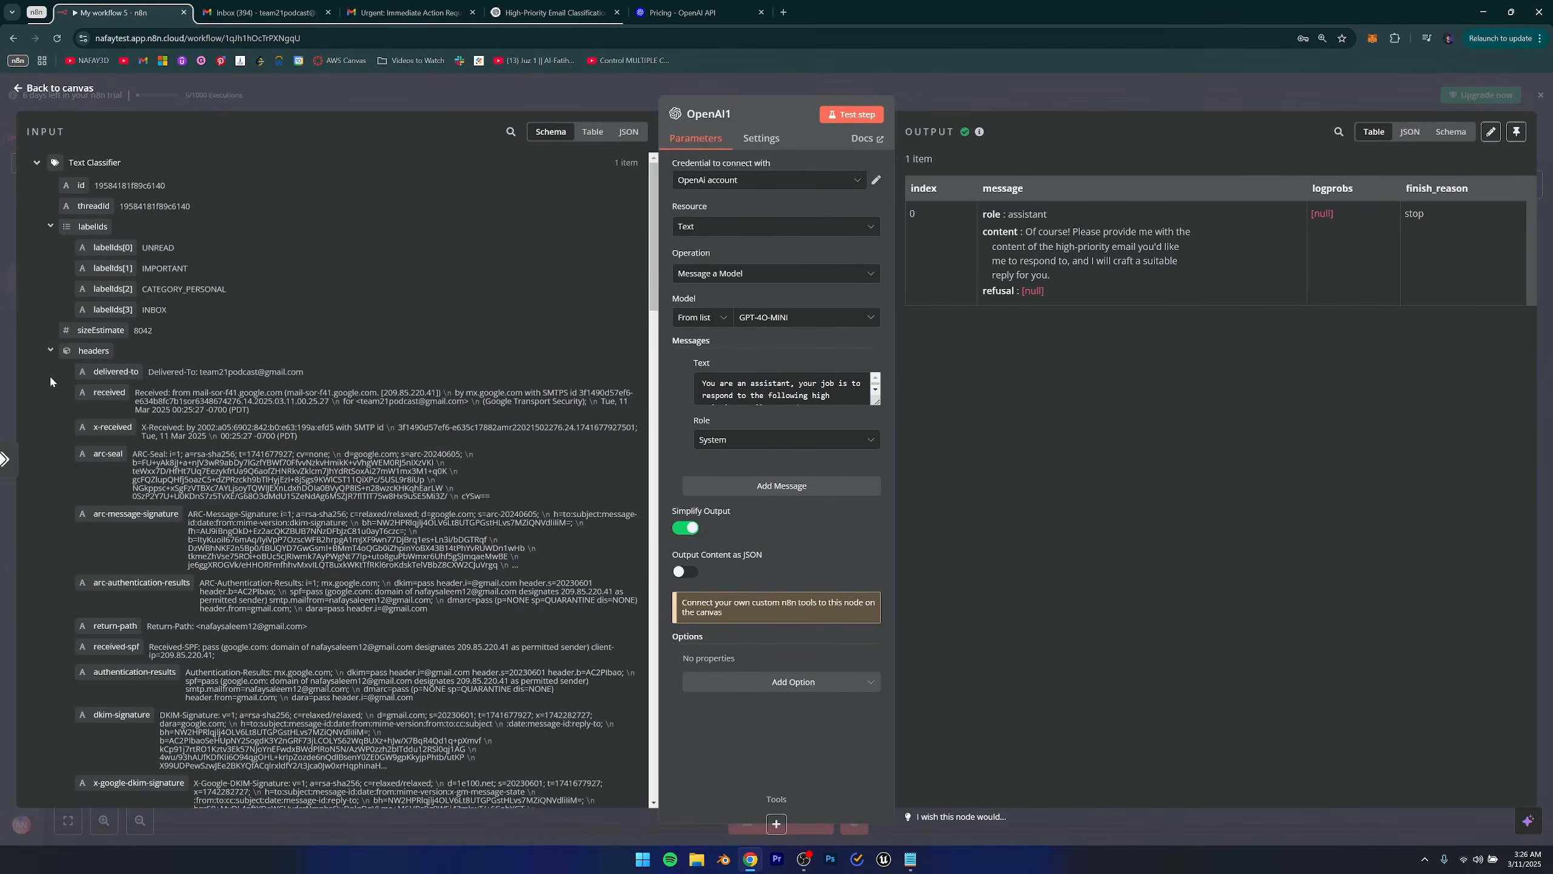
scroll(257, 385, "down", 5)
scroll(333, 524, "up", 5)
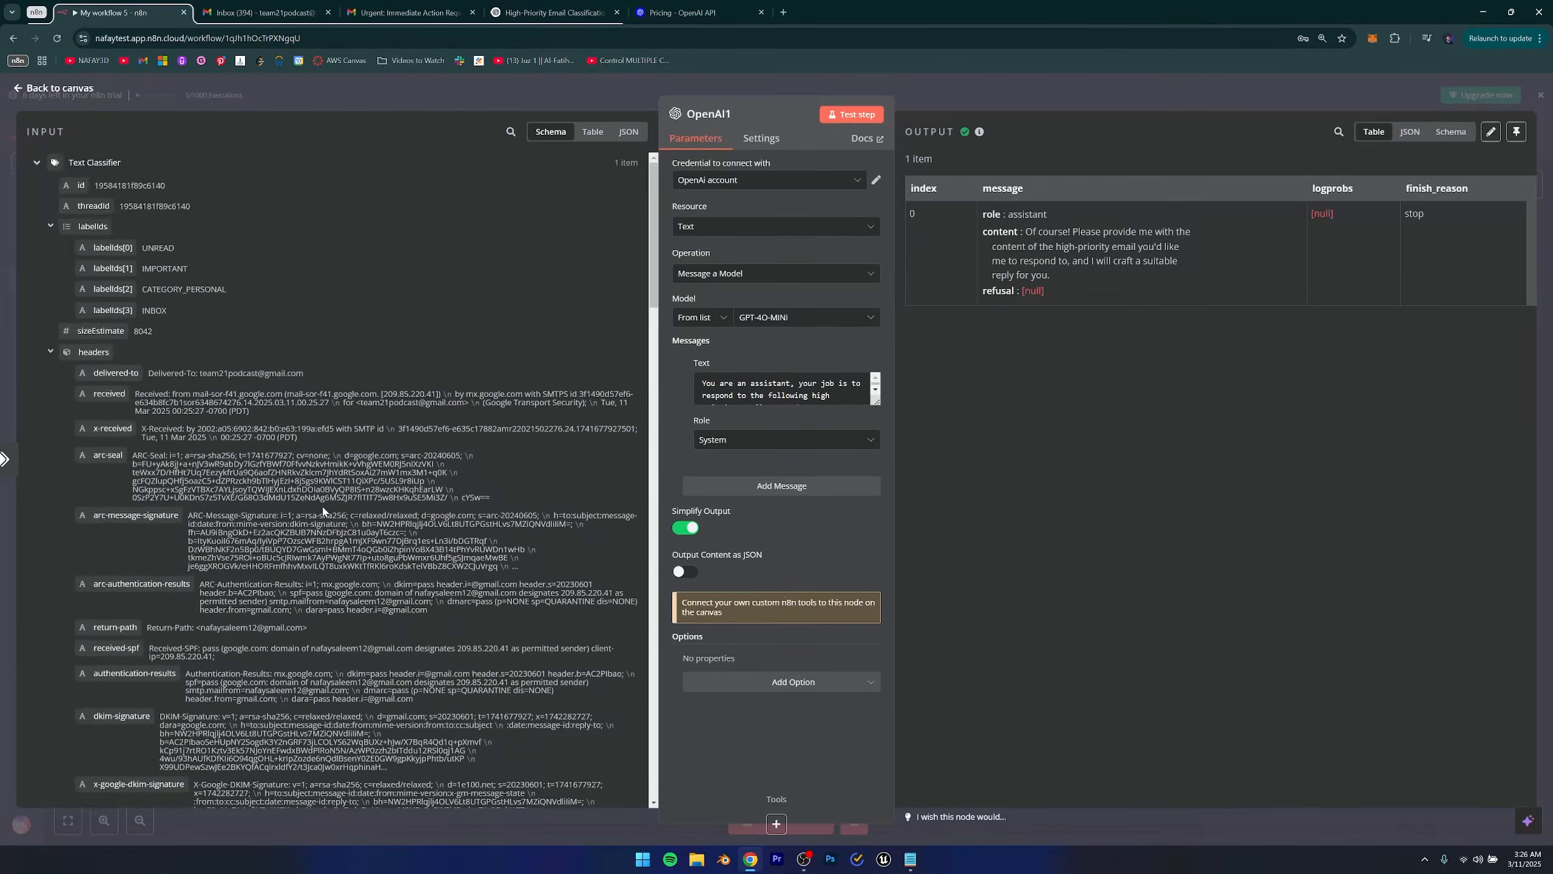
scroll(323, 509, "down", 8)
scroll(323, 510, "up", 6)
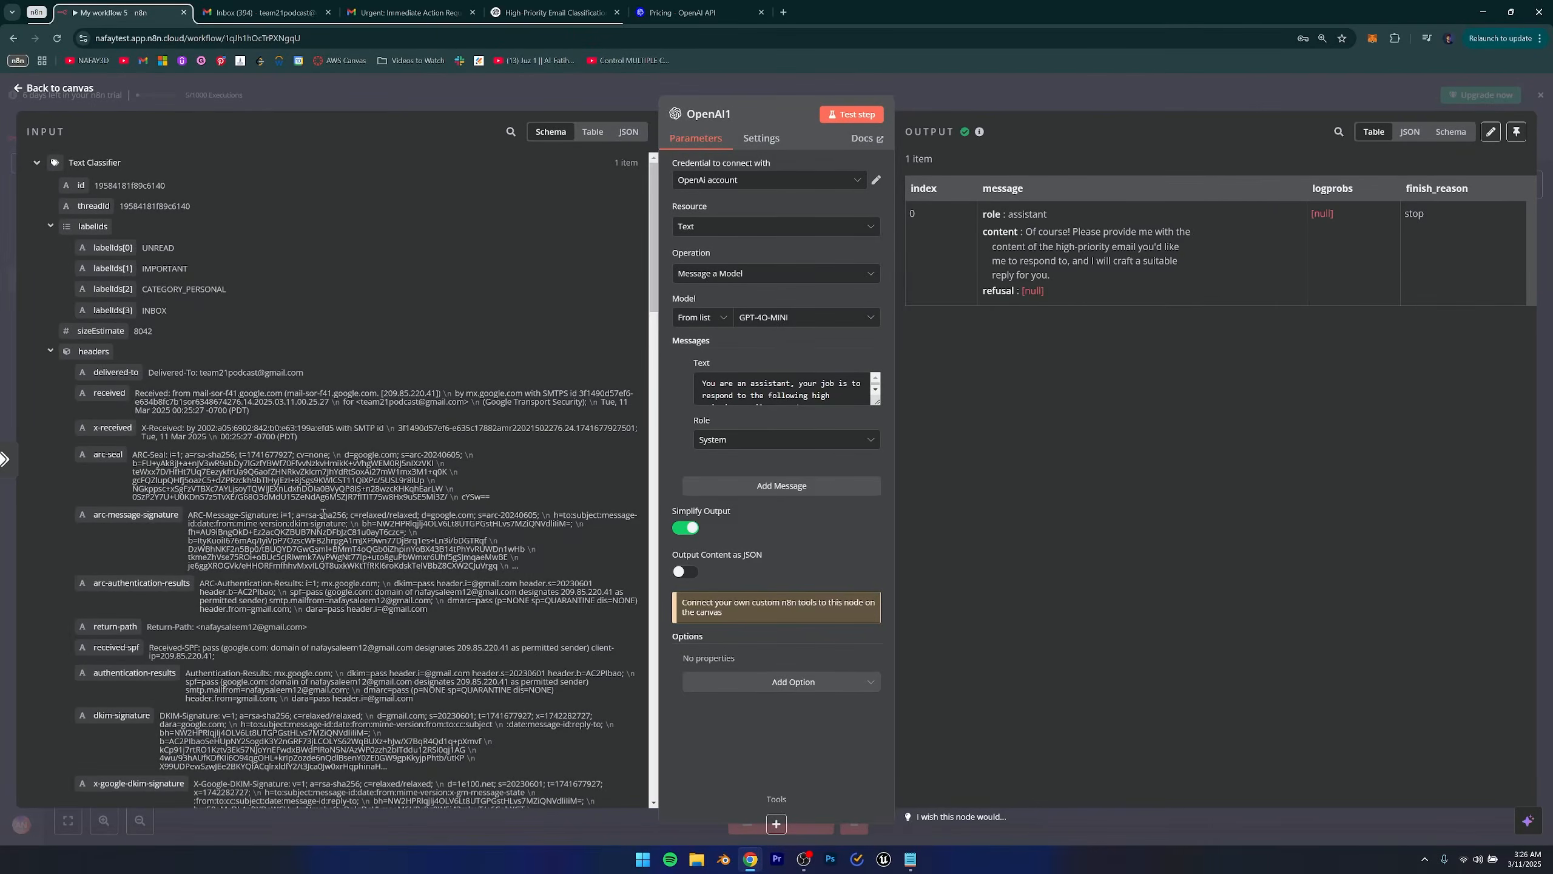
left_click_drag(877, 399, 868, 577)
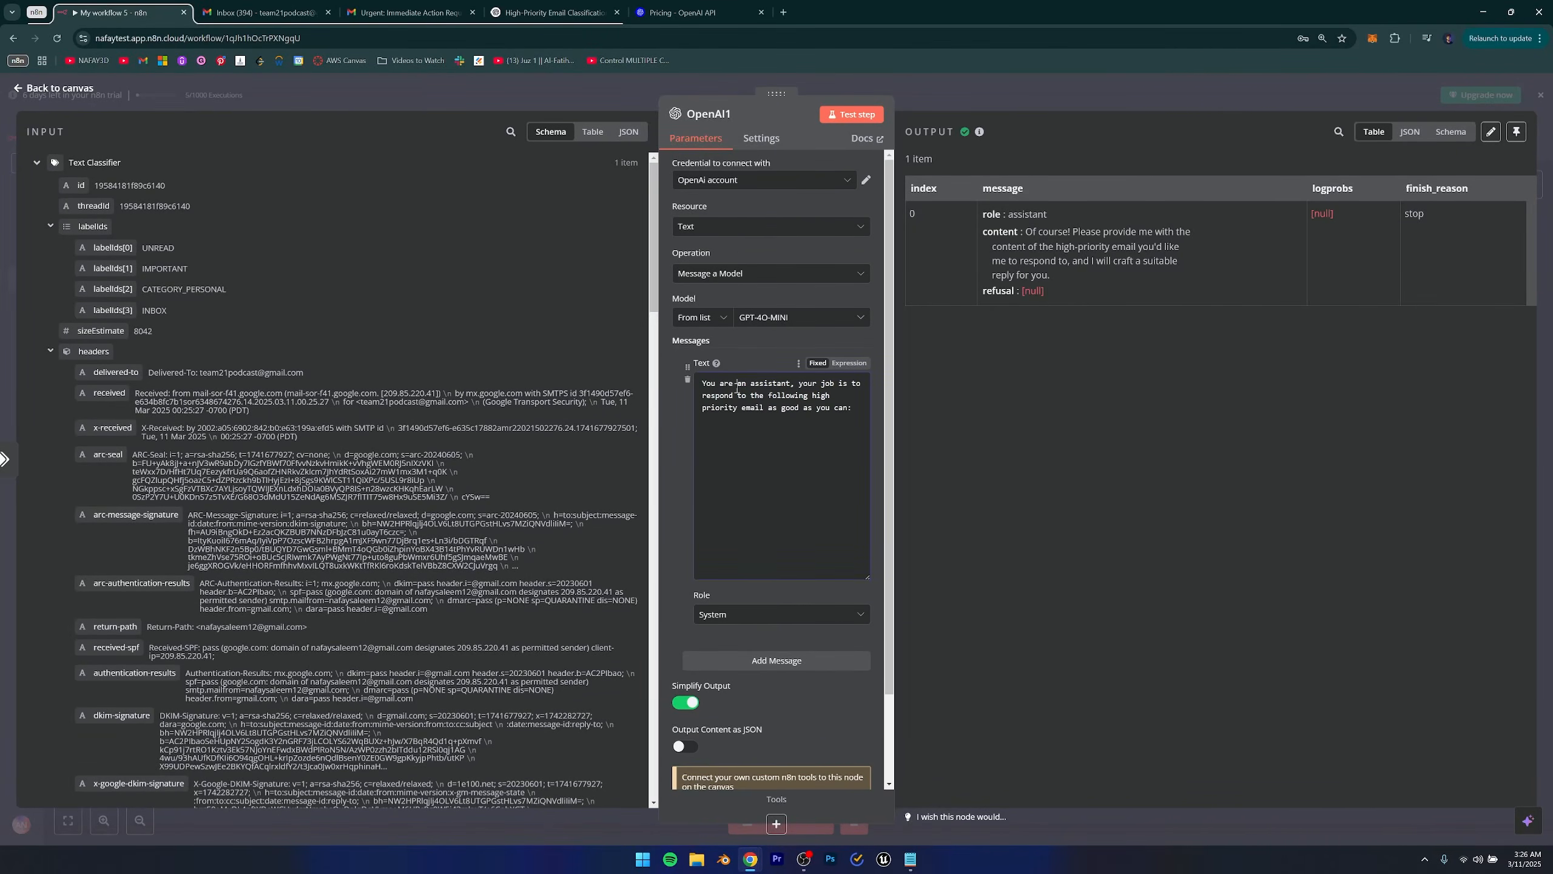
Append the incoming email's text field as {{ $json.text }} after the colon of the high priority prompt.
left_click_drag(724, 386, 860, 411)
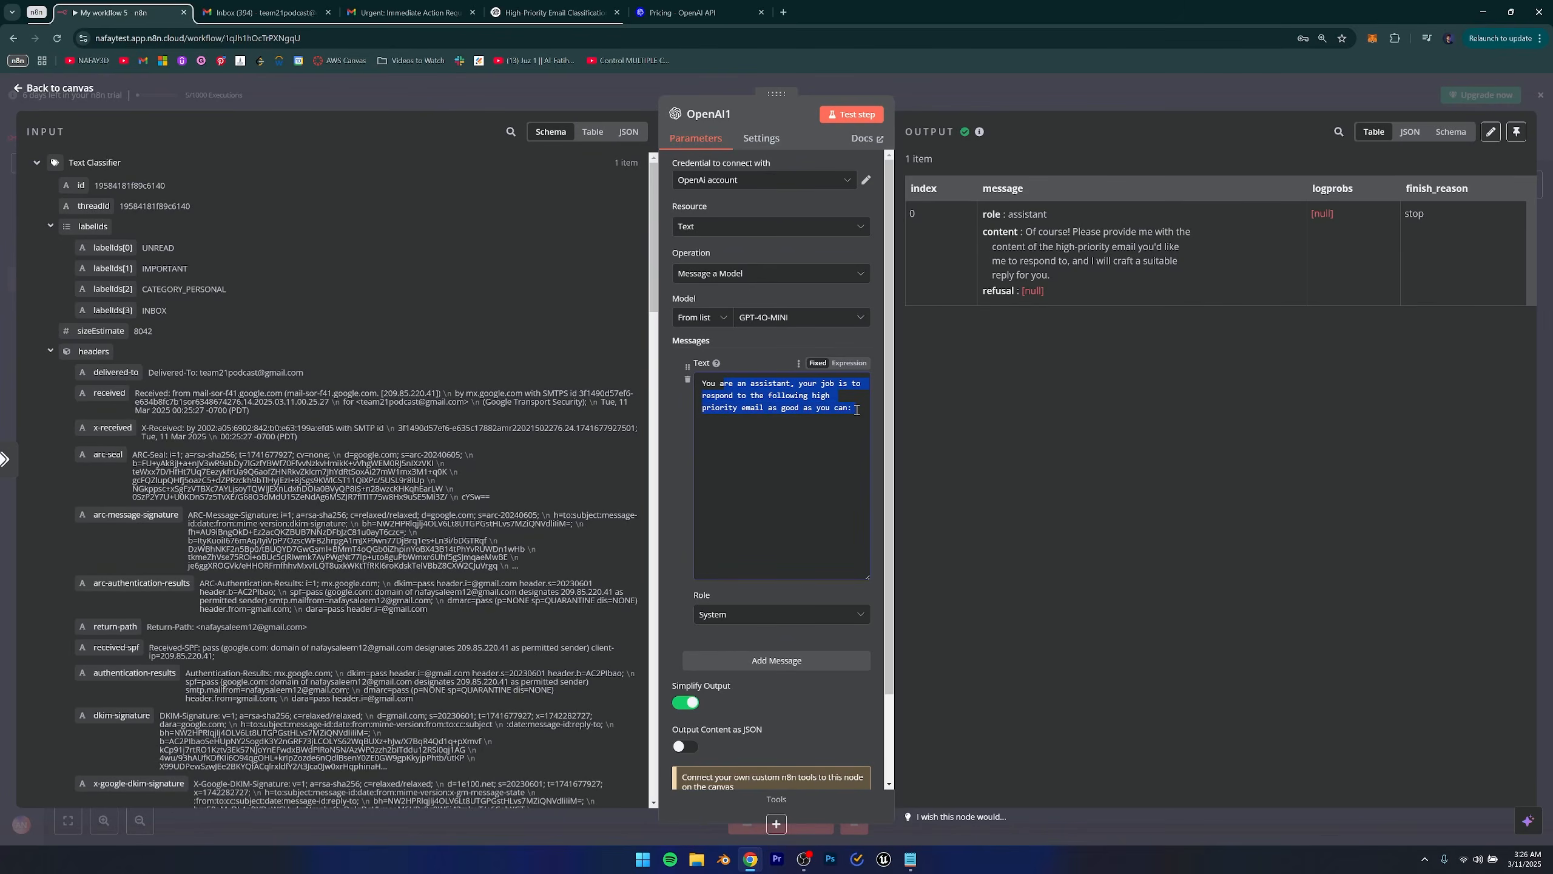
left_click(863, 414)
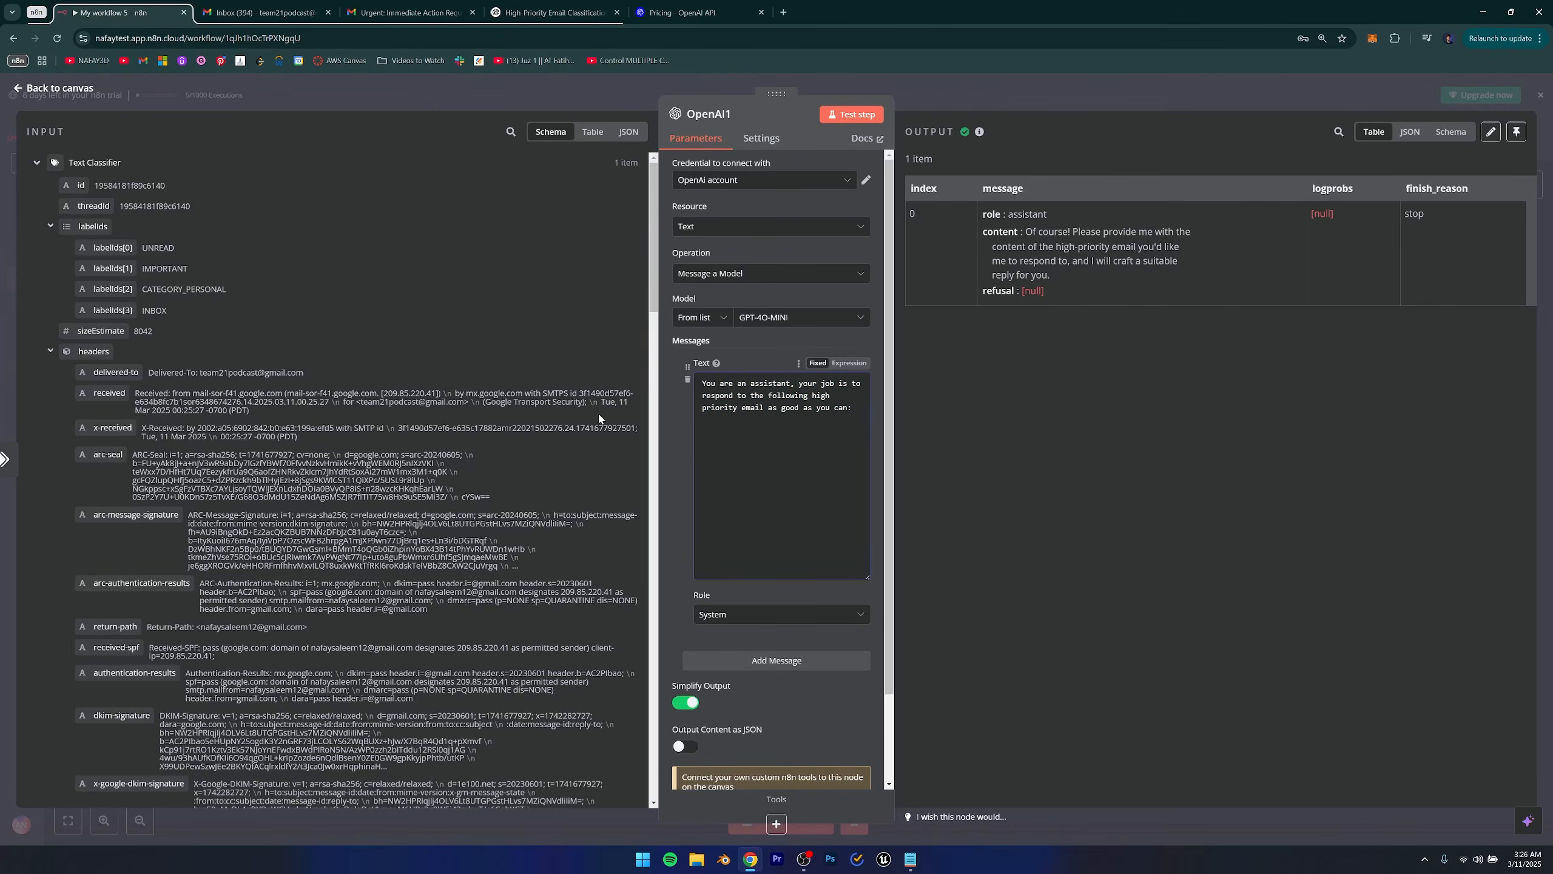
scroll(257, 343, "down", 10)
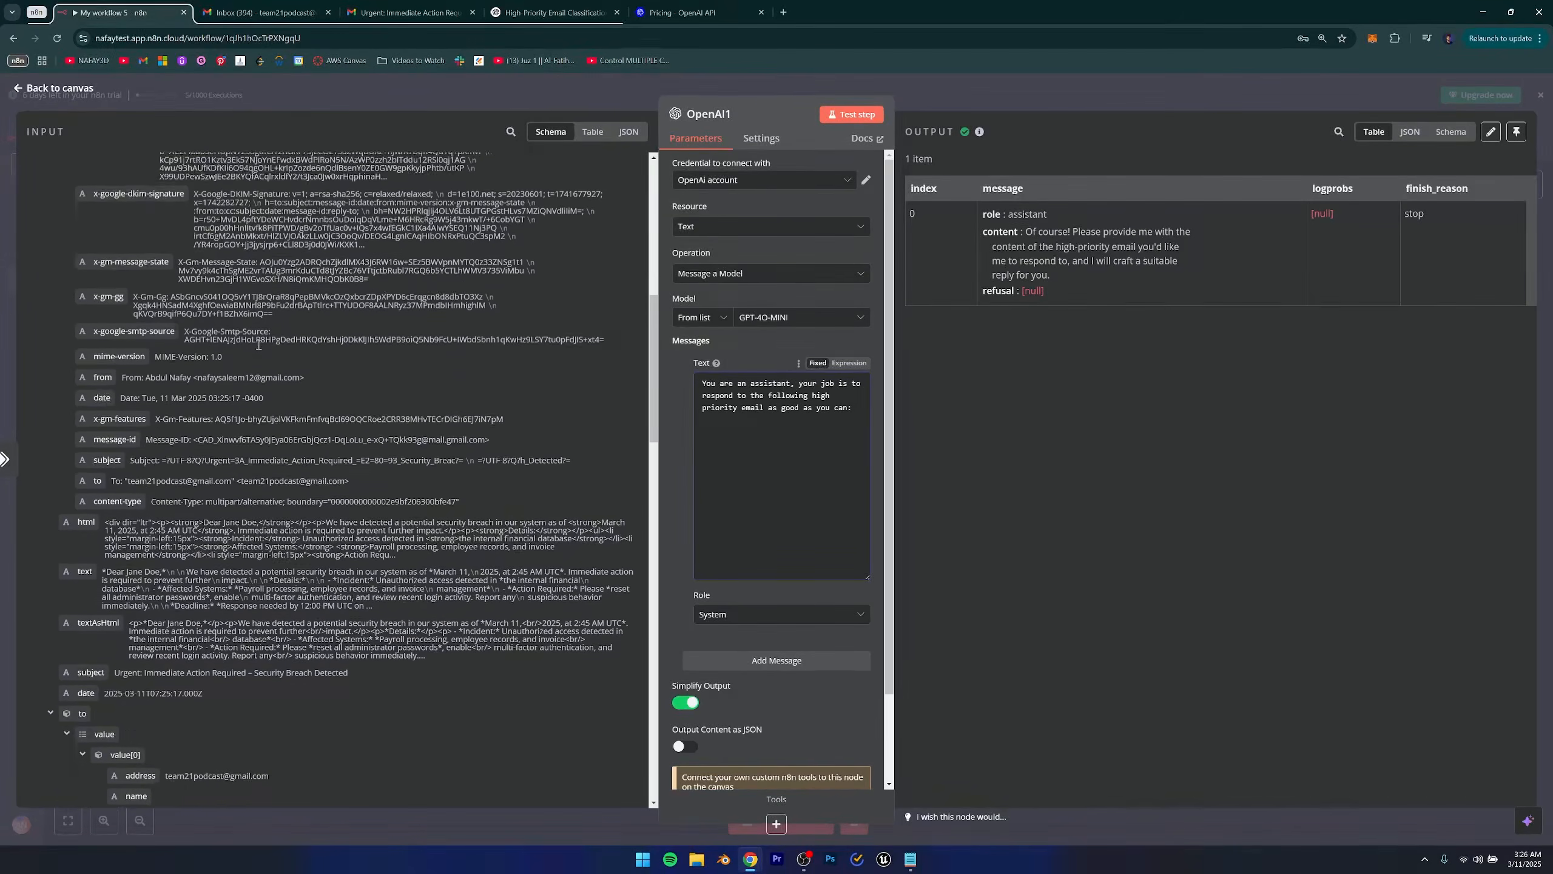
scroll(259, 345, "down", 2)
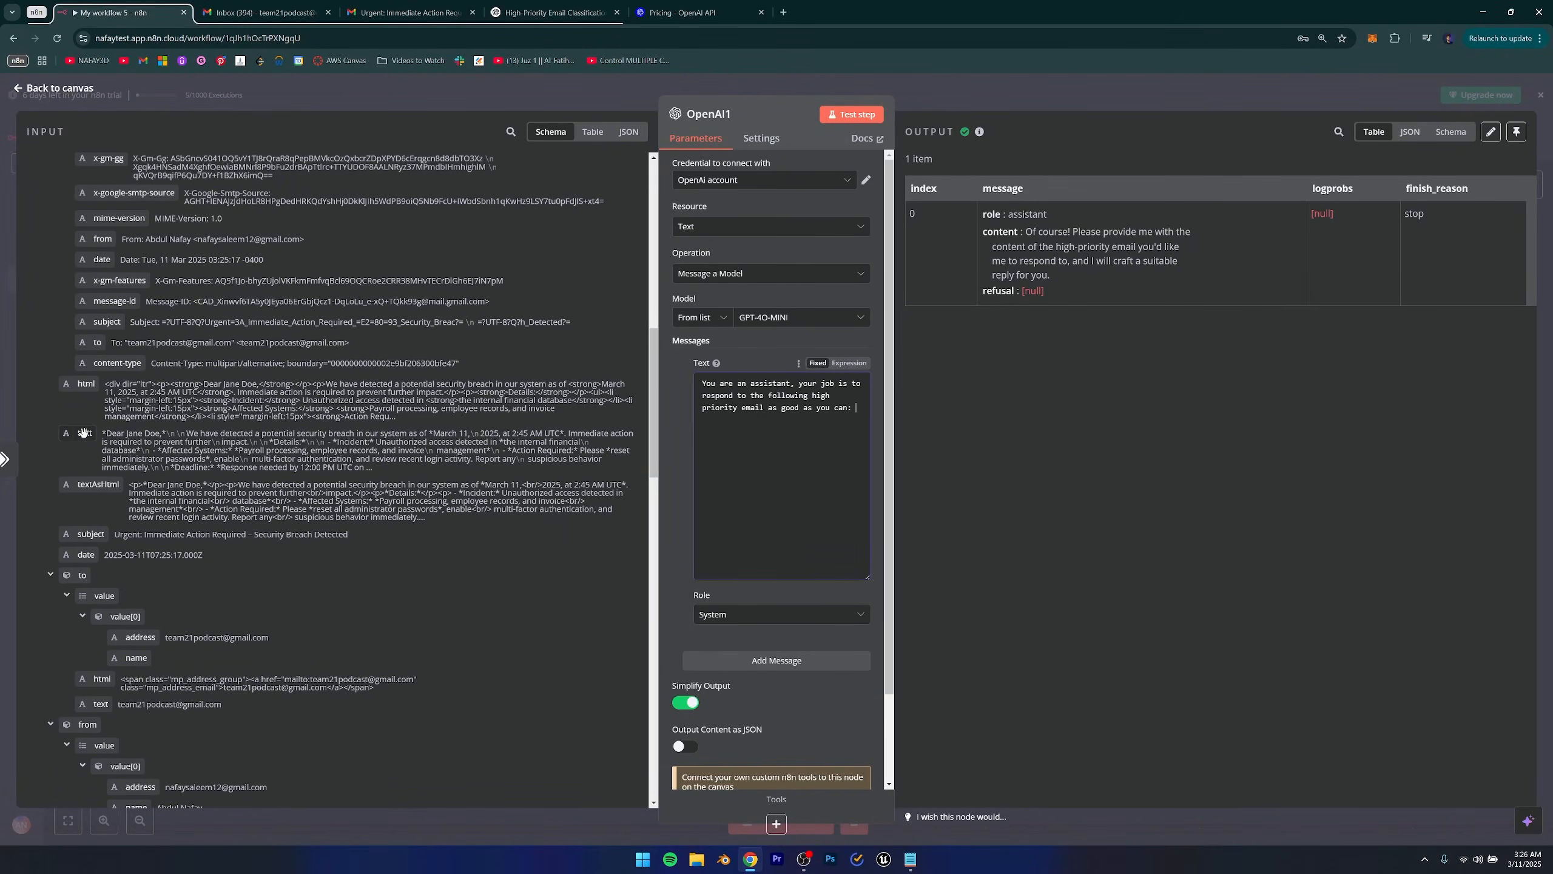
left_click_drag(76, 433, 709, 383)
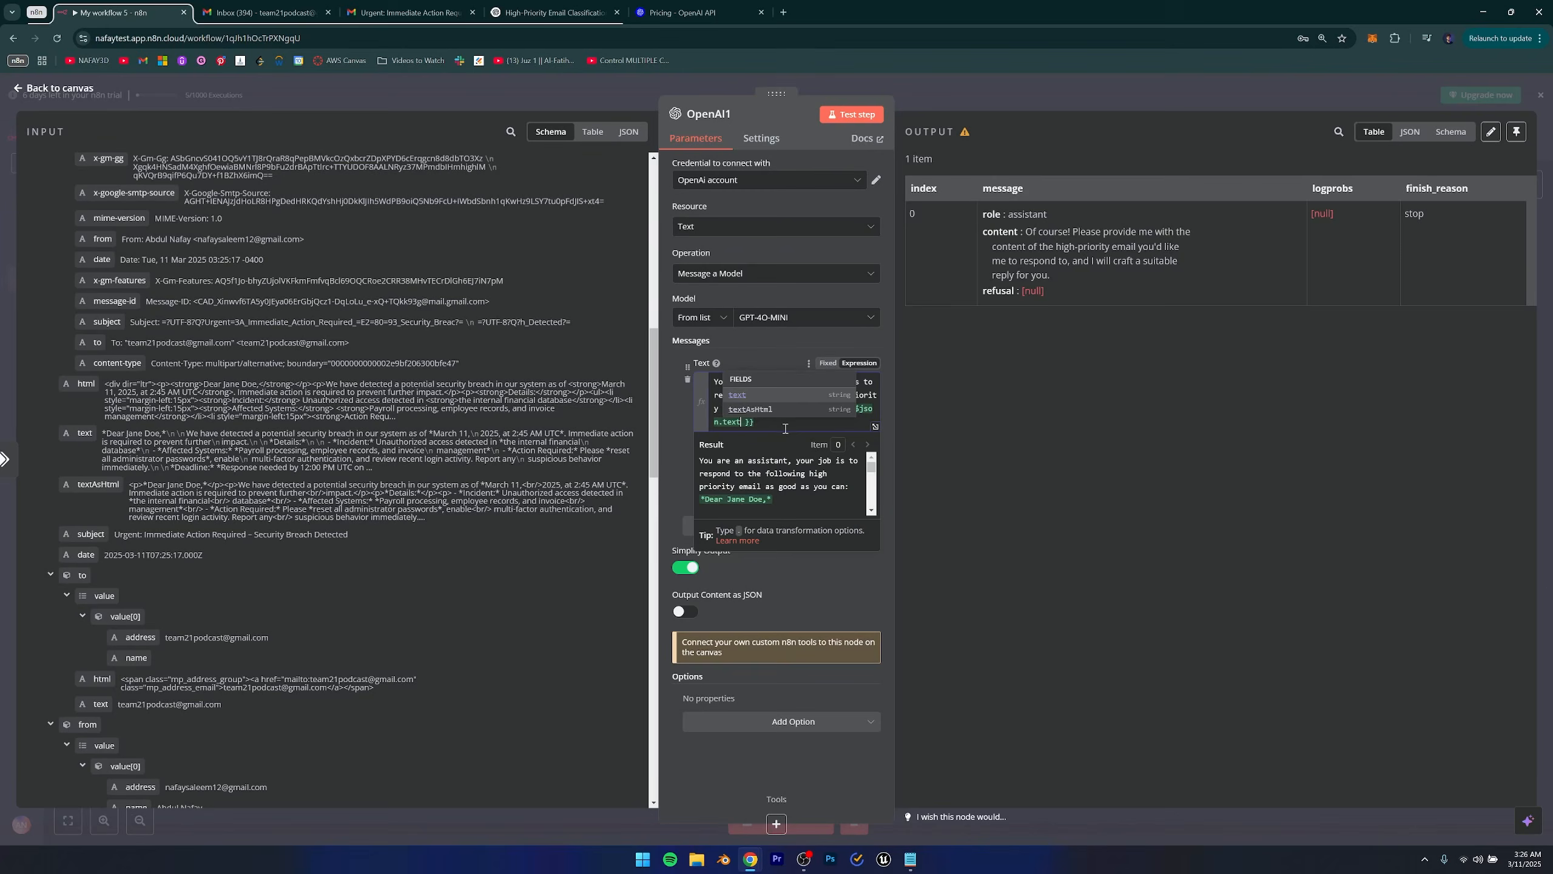
left_click(682, 423)
Enable Output Content as JSON for the high priority OpenAI node, test the step and review the generated reply body.
scroll(352, 460, "up", 5)
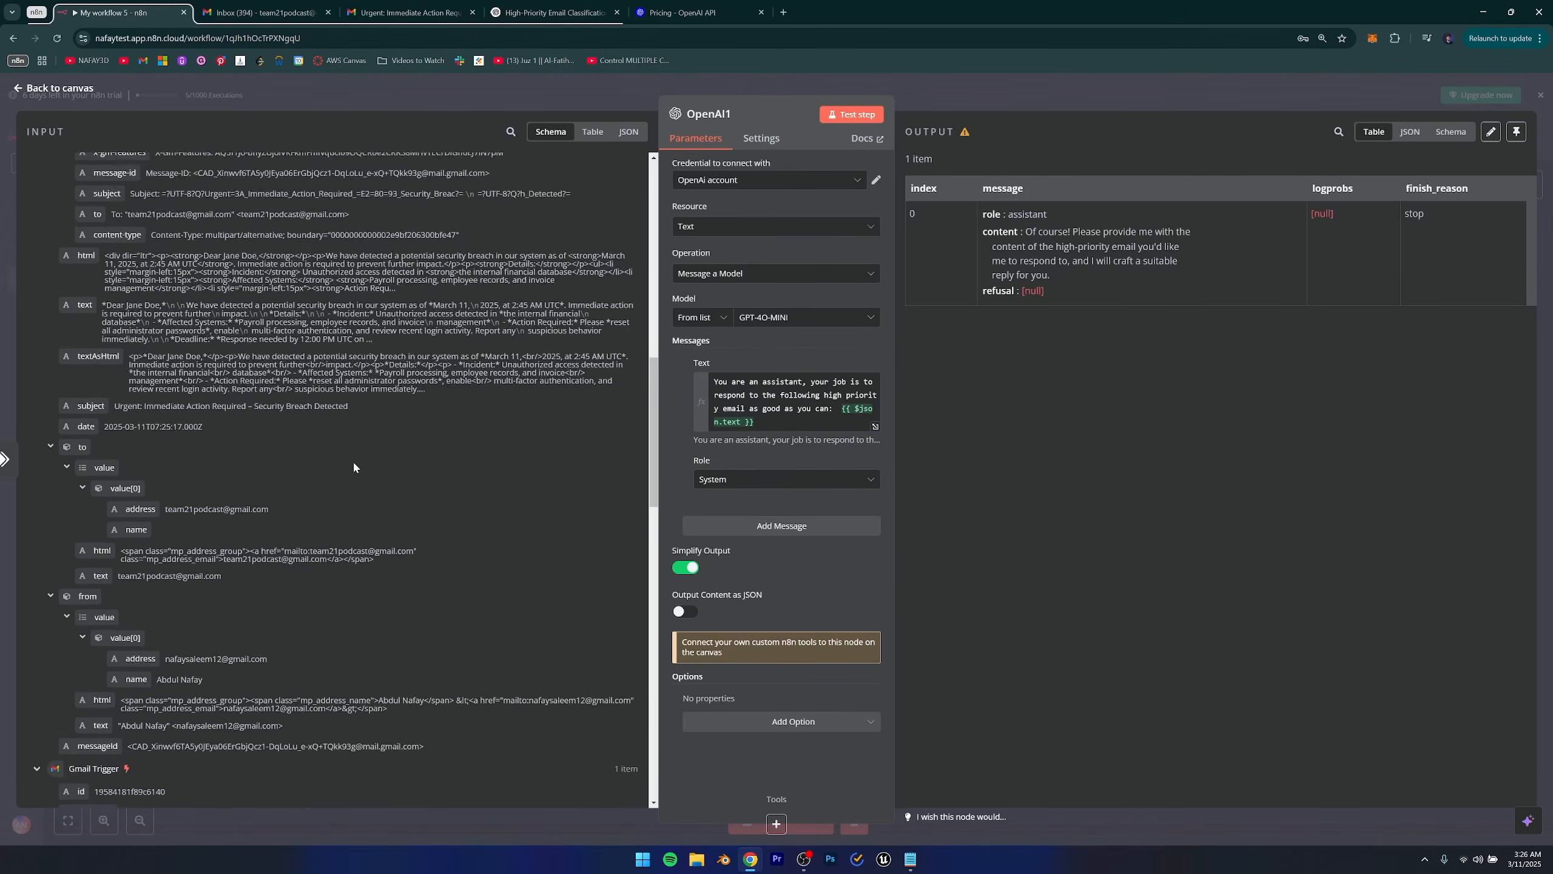
scroll(352, 460, "down", 6)
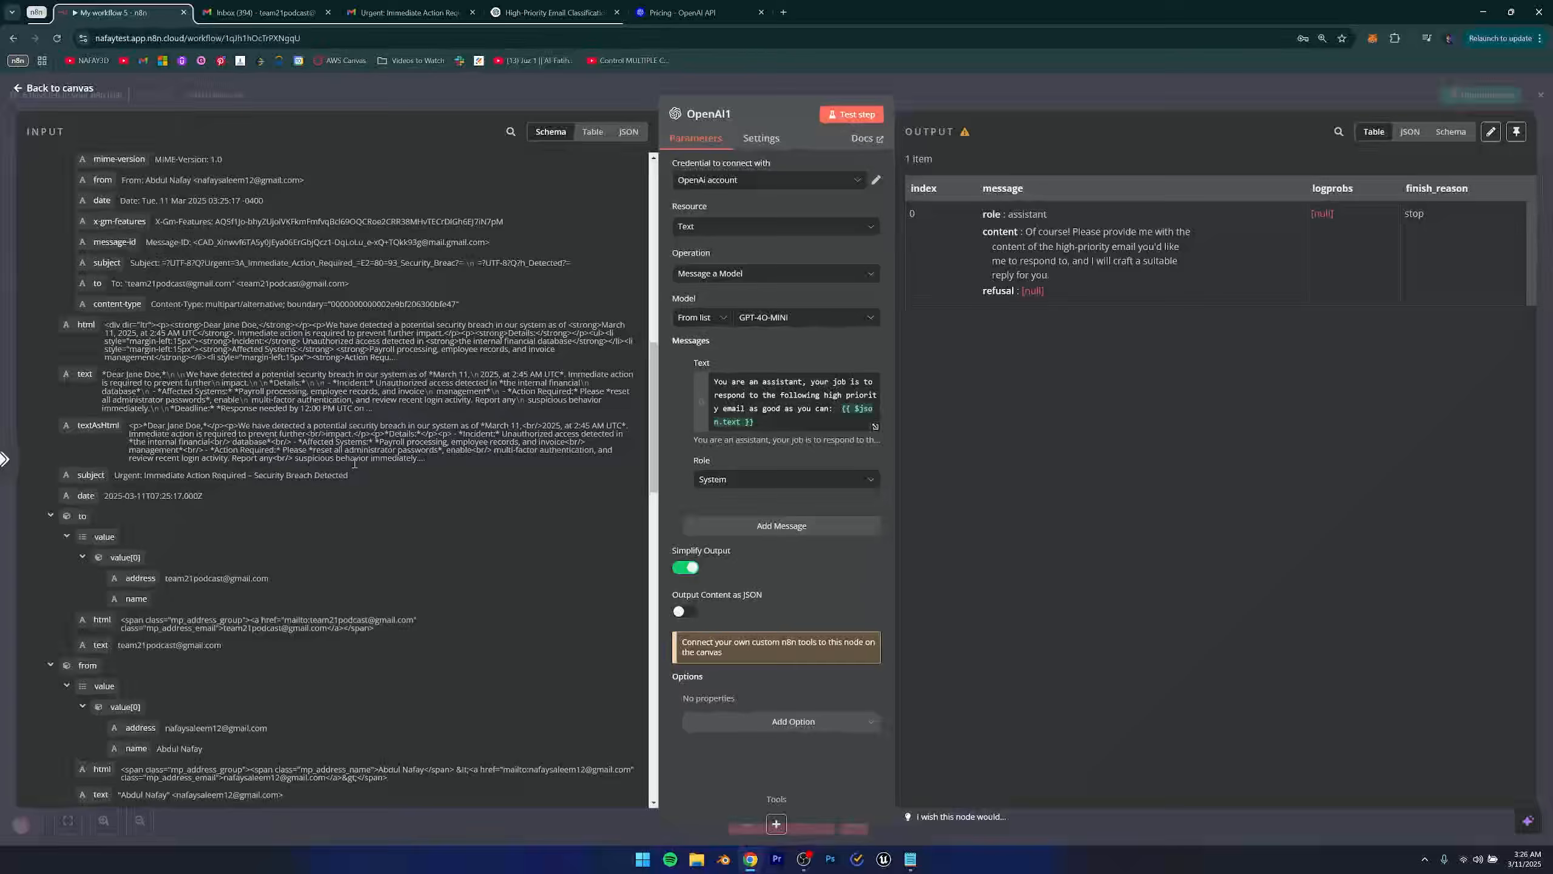
scroll(354, 465, "up", 3)
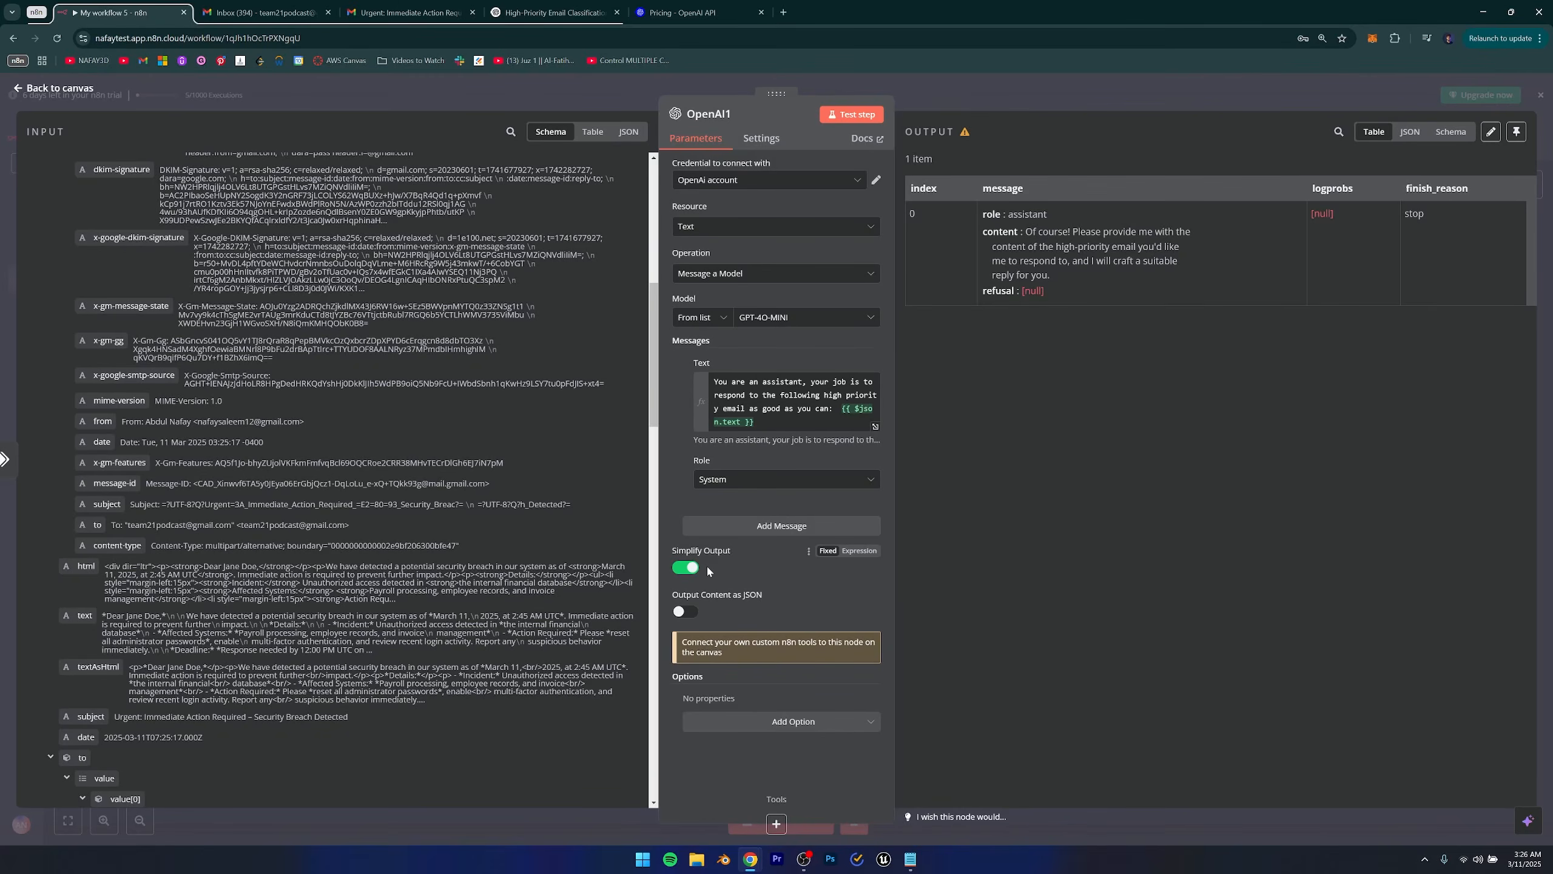
left_click(693, 613)
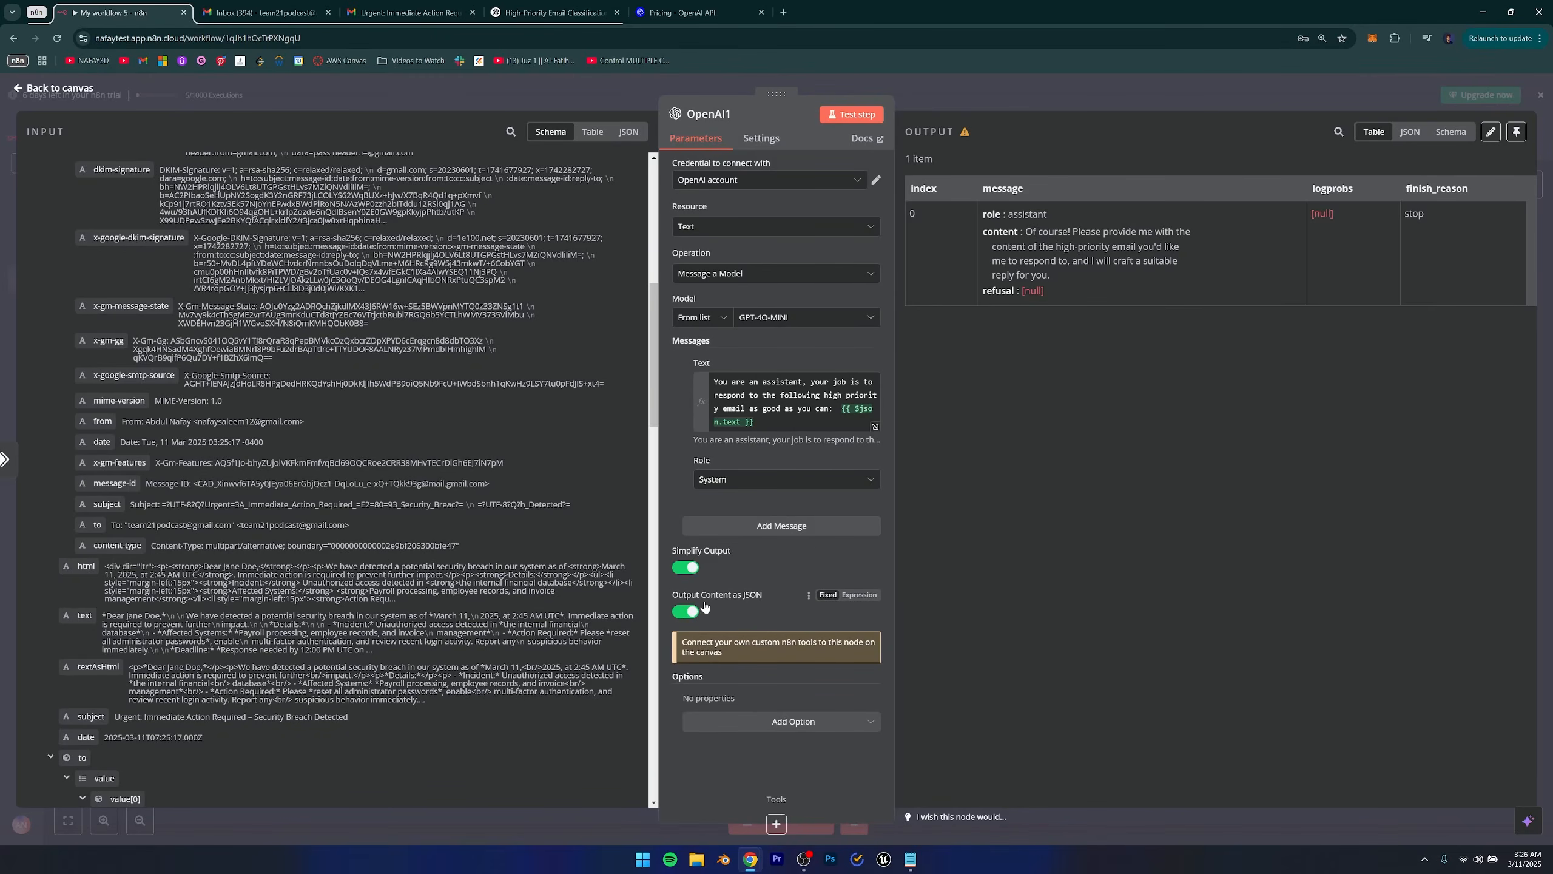
left_click(861, 122)
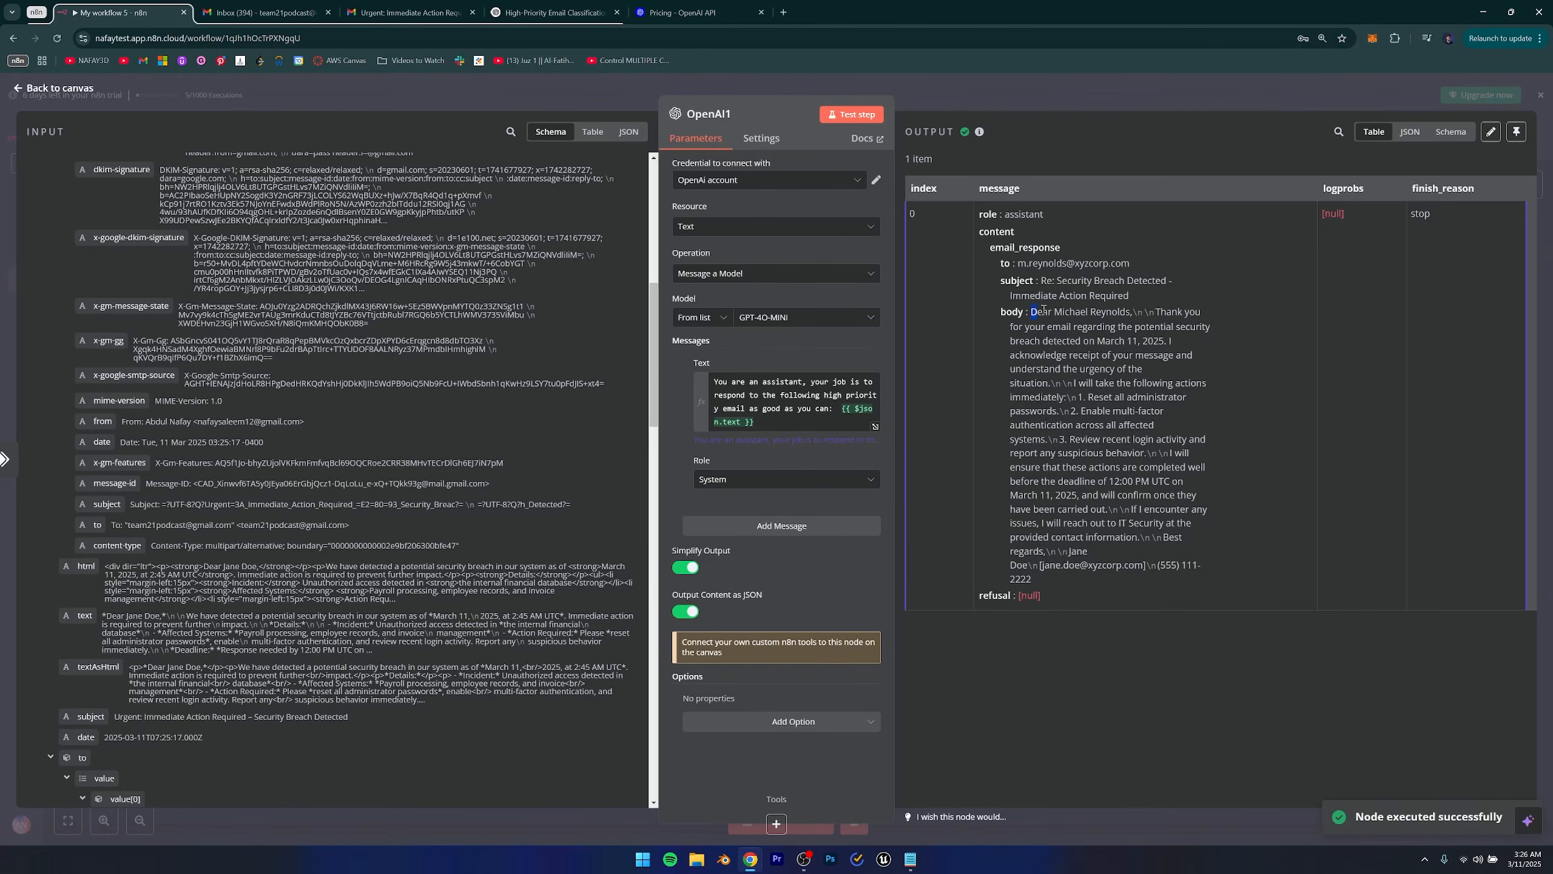
left_click_drag(1043, 310, 1240, 572)
left_click(1240, 573)
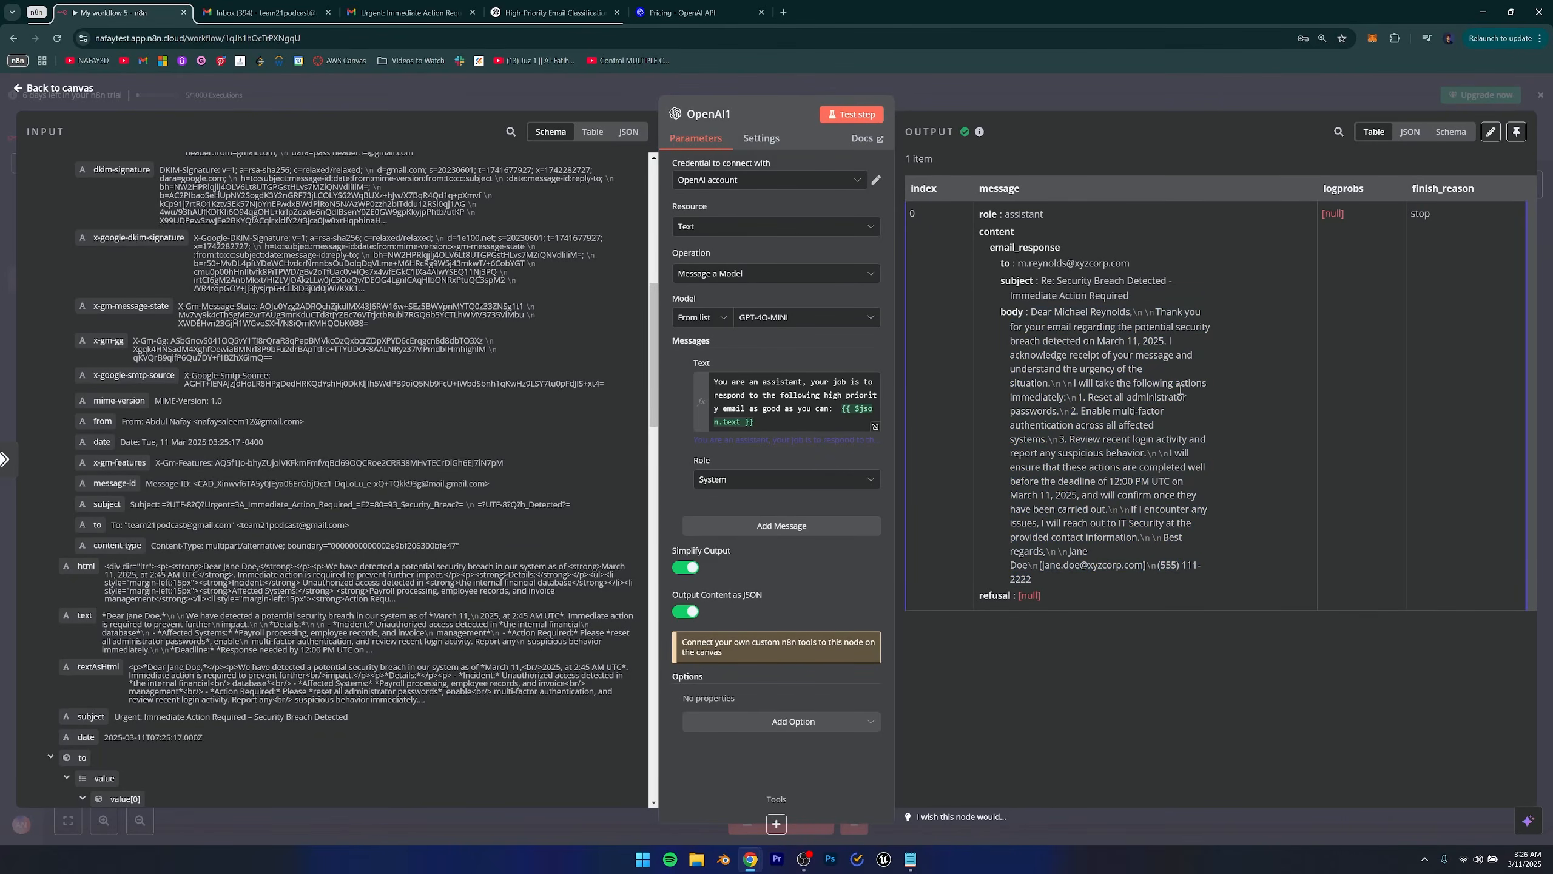
Add a Gmail Create a draft node after the high priority OpenAI node.
left_click(60, 88)
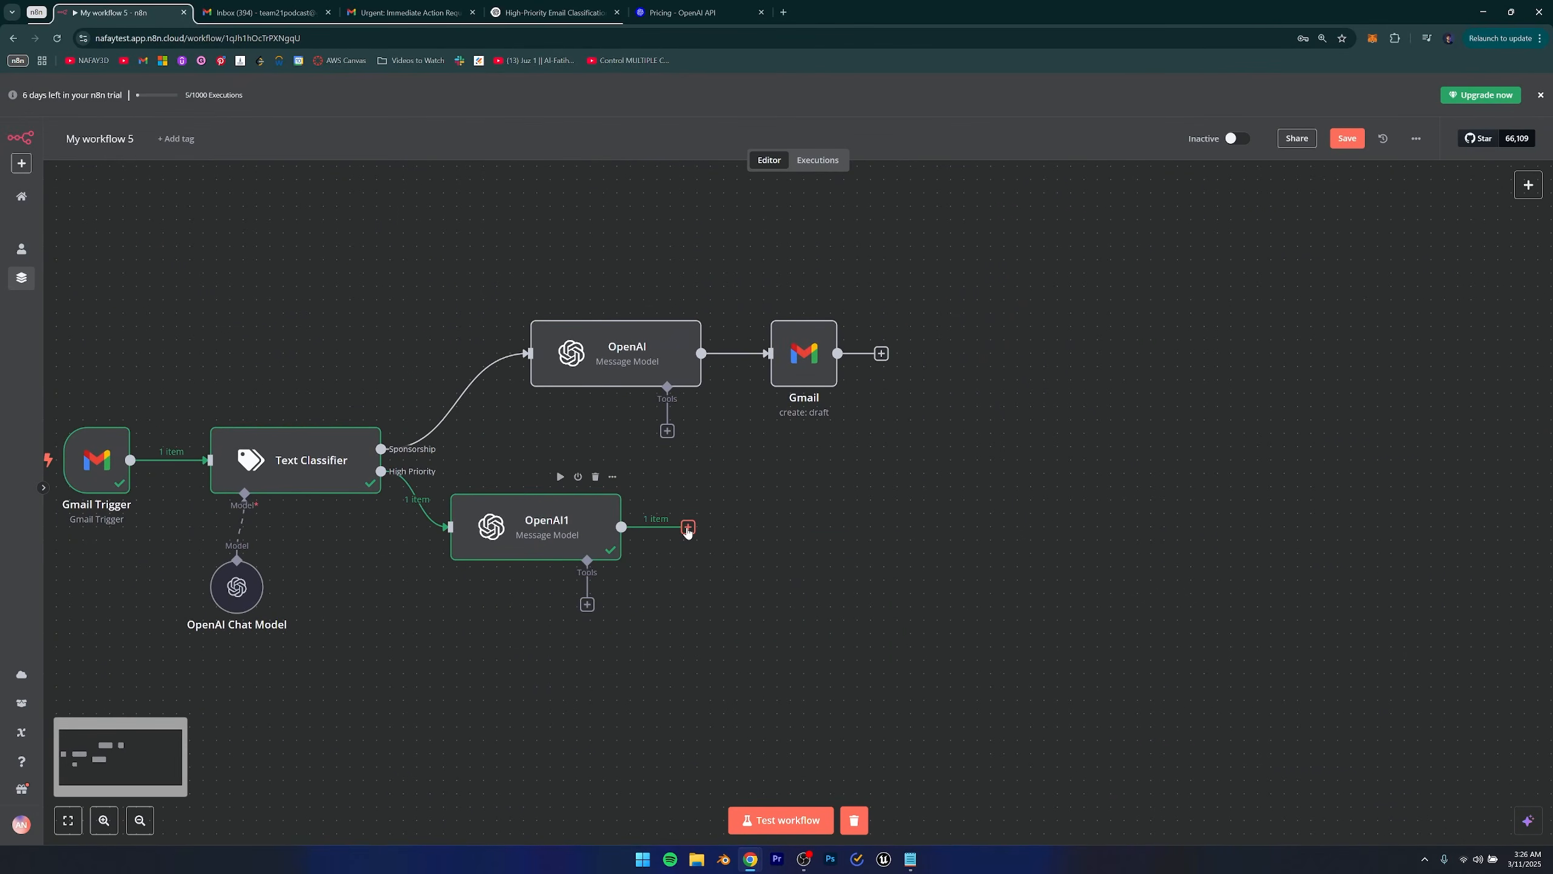
left_click(688, 528)
type("gmail")
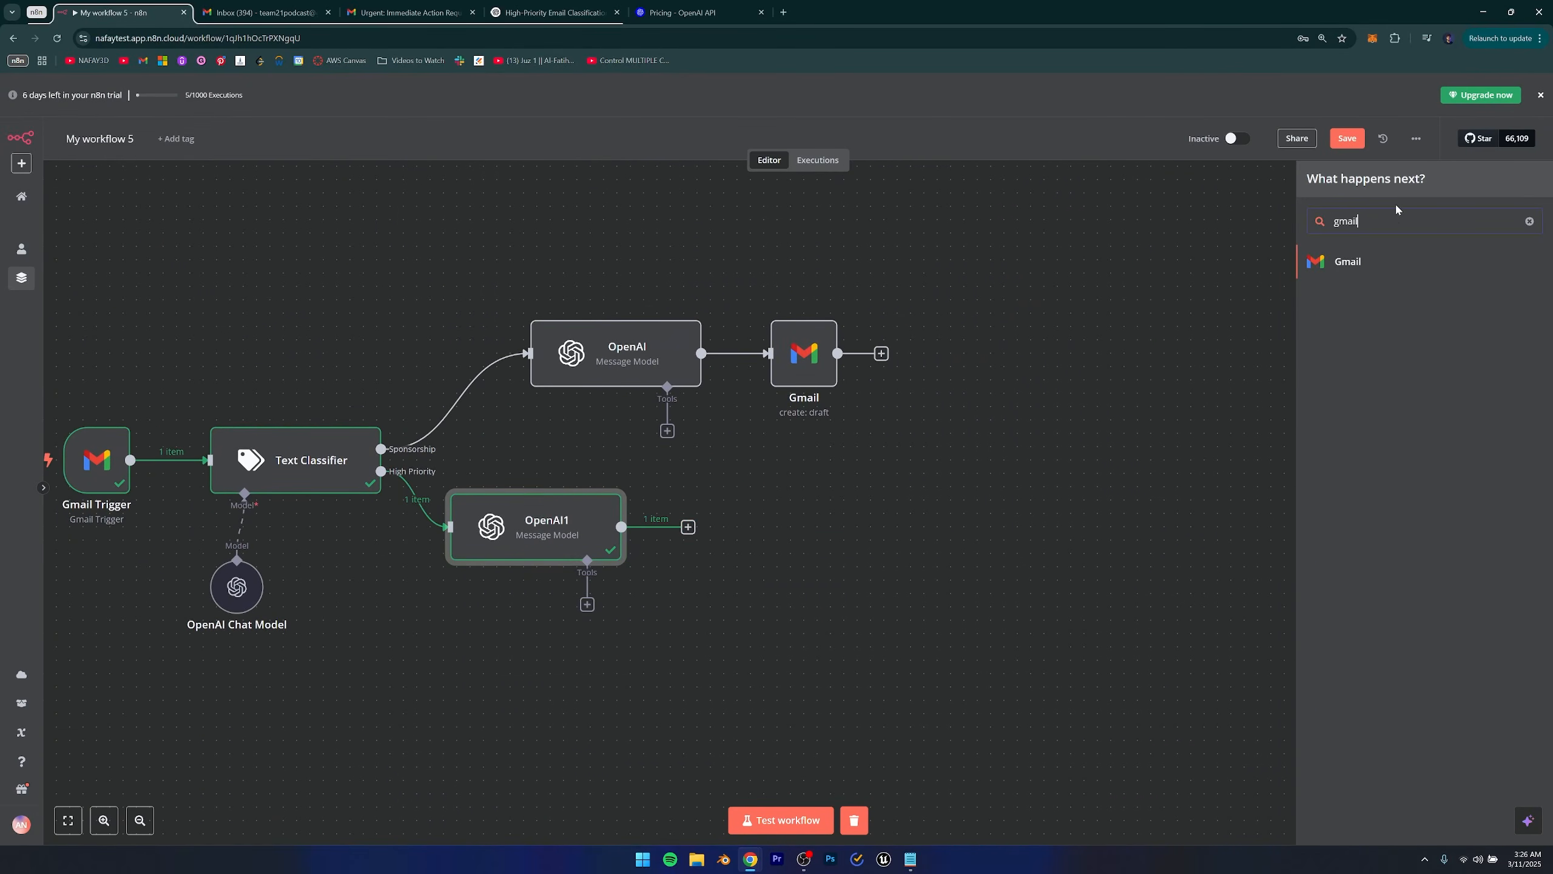
left_click(1352, 265)
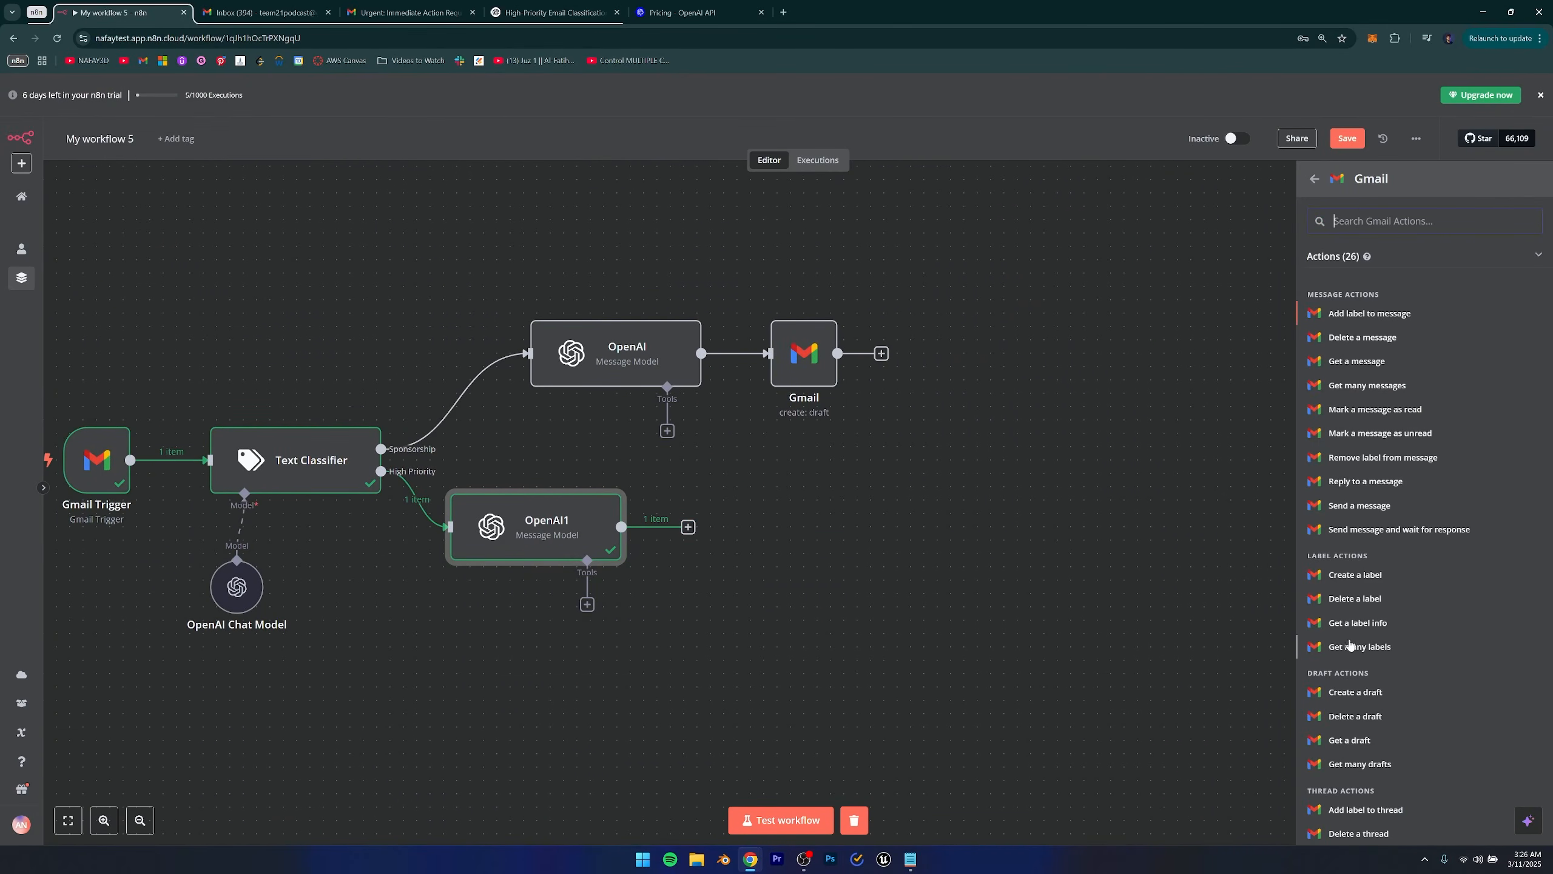
left_click(1353, 693)
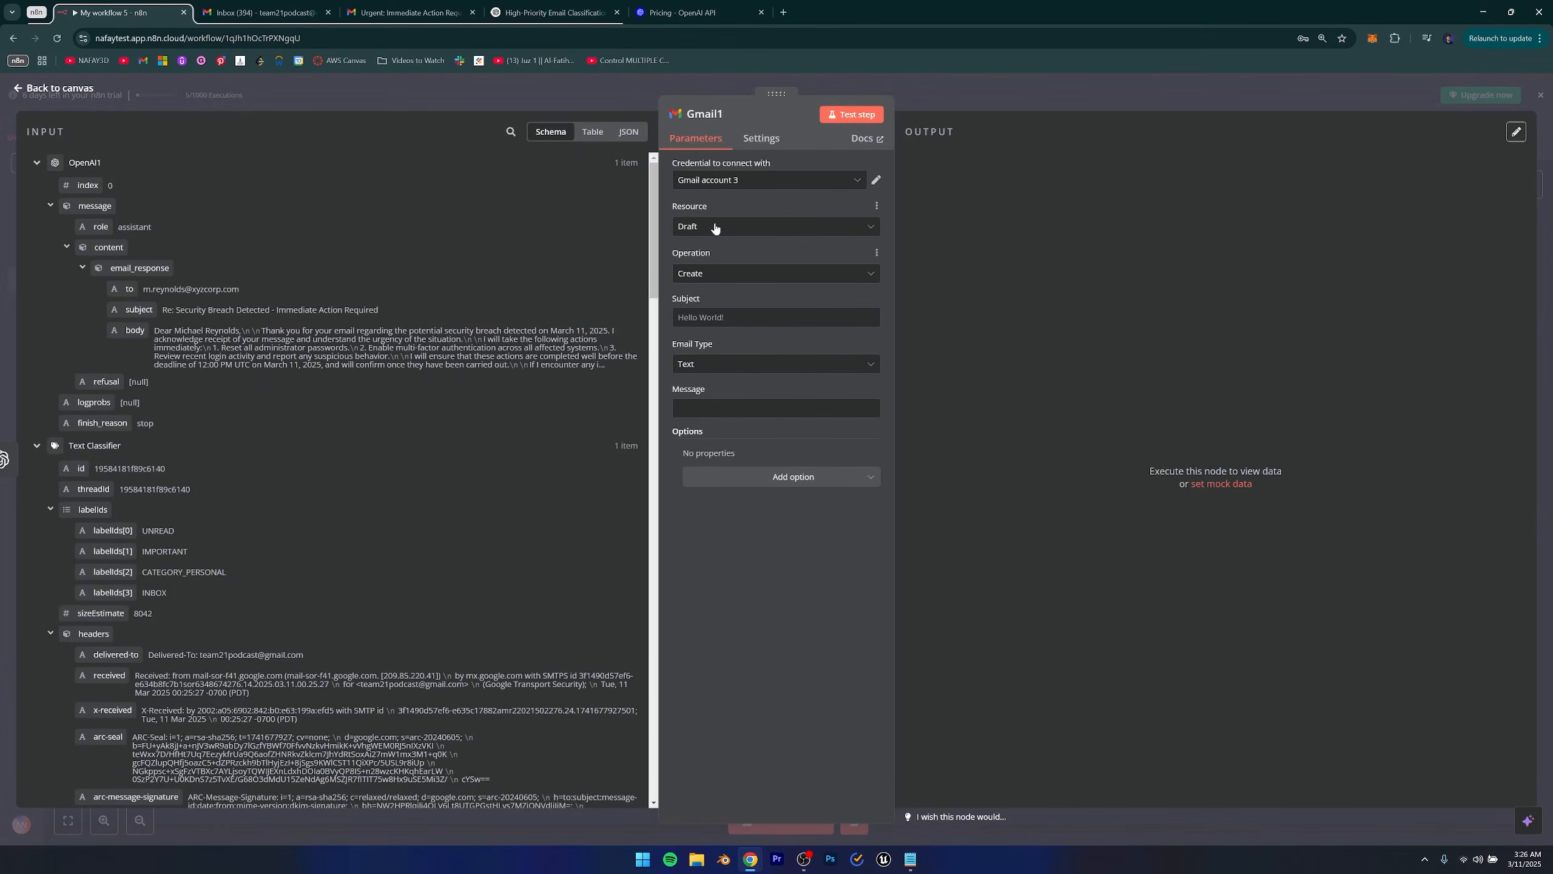
Map the email_response subject and body to the draft's Subject and Message, test the step and return to the canvas.
left_click(707, 318)
left_click_drag(126, 310, 728, 326)
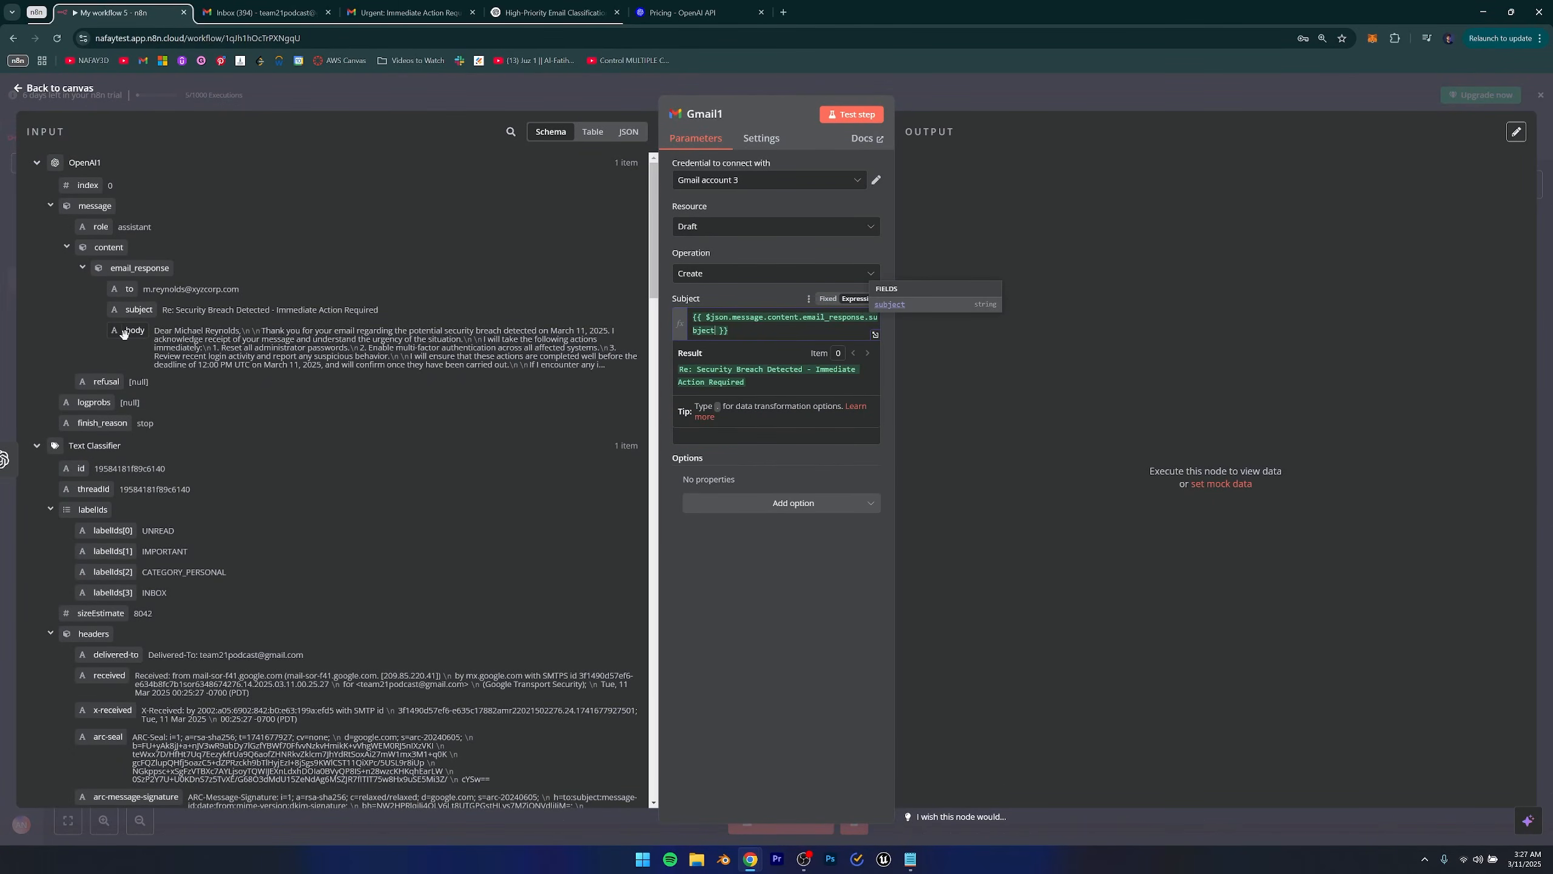
left_click(481, 413)
left_click_drag(125, 332, 748, 438)
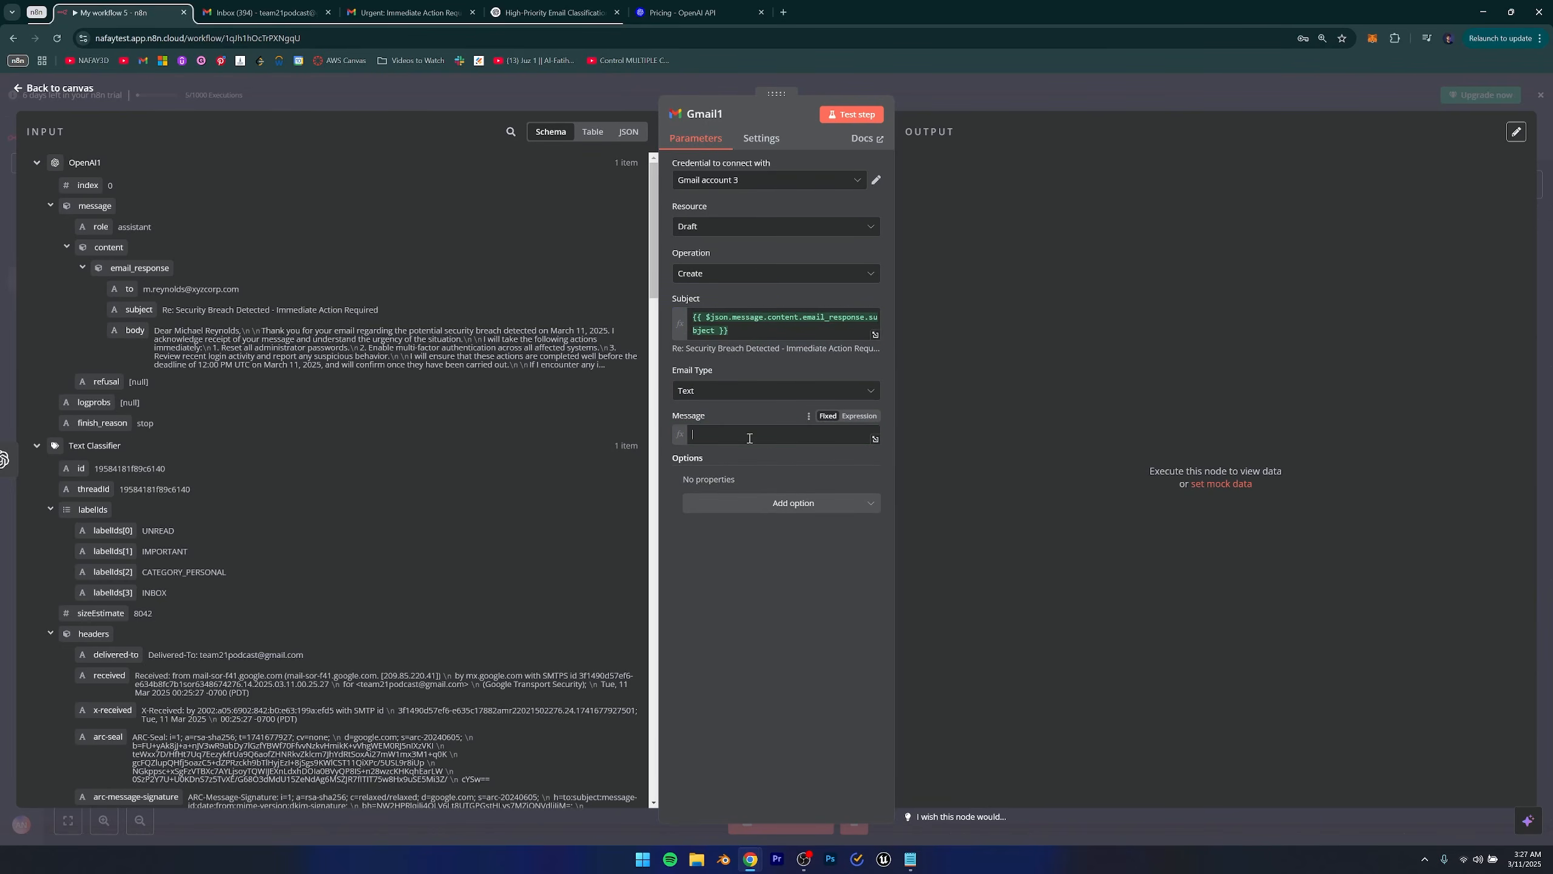
left_click(864, 704)
left_click(855, 116)
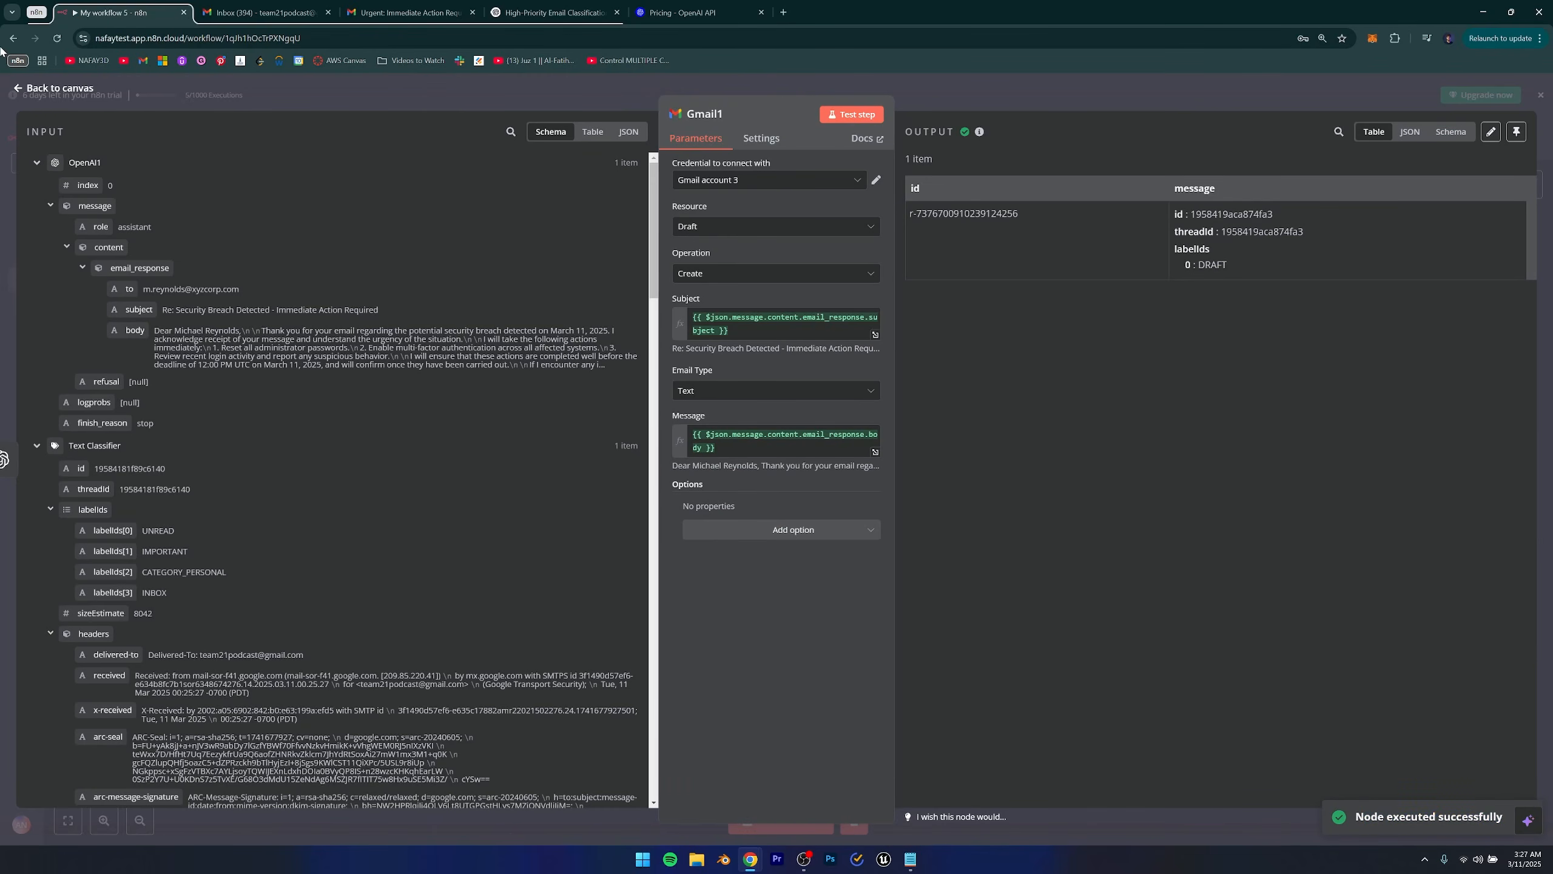
left_click(37, 88)
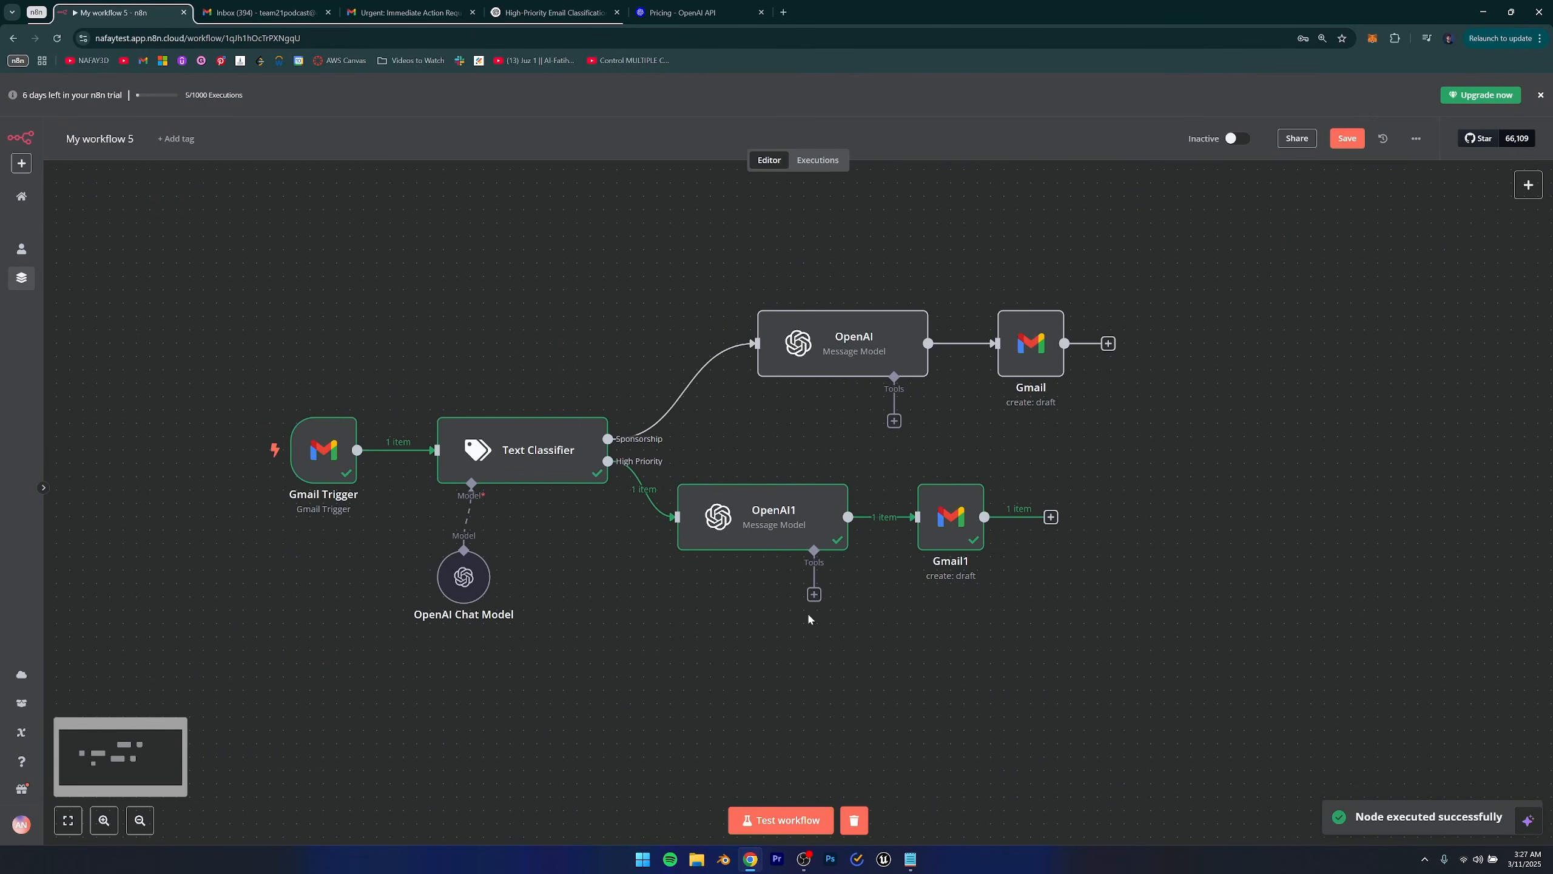
Rearrange the nodes so the two OpenAI nodes align vertically and the two Gmail draft nodes align vertically.
left_click_drag(666, 598, 630, 681)
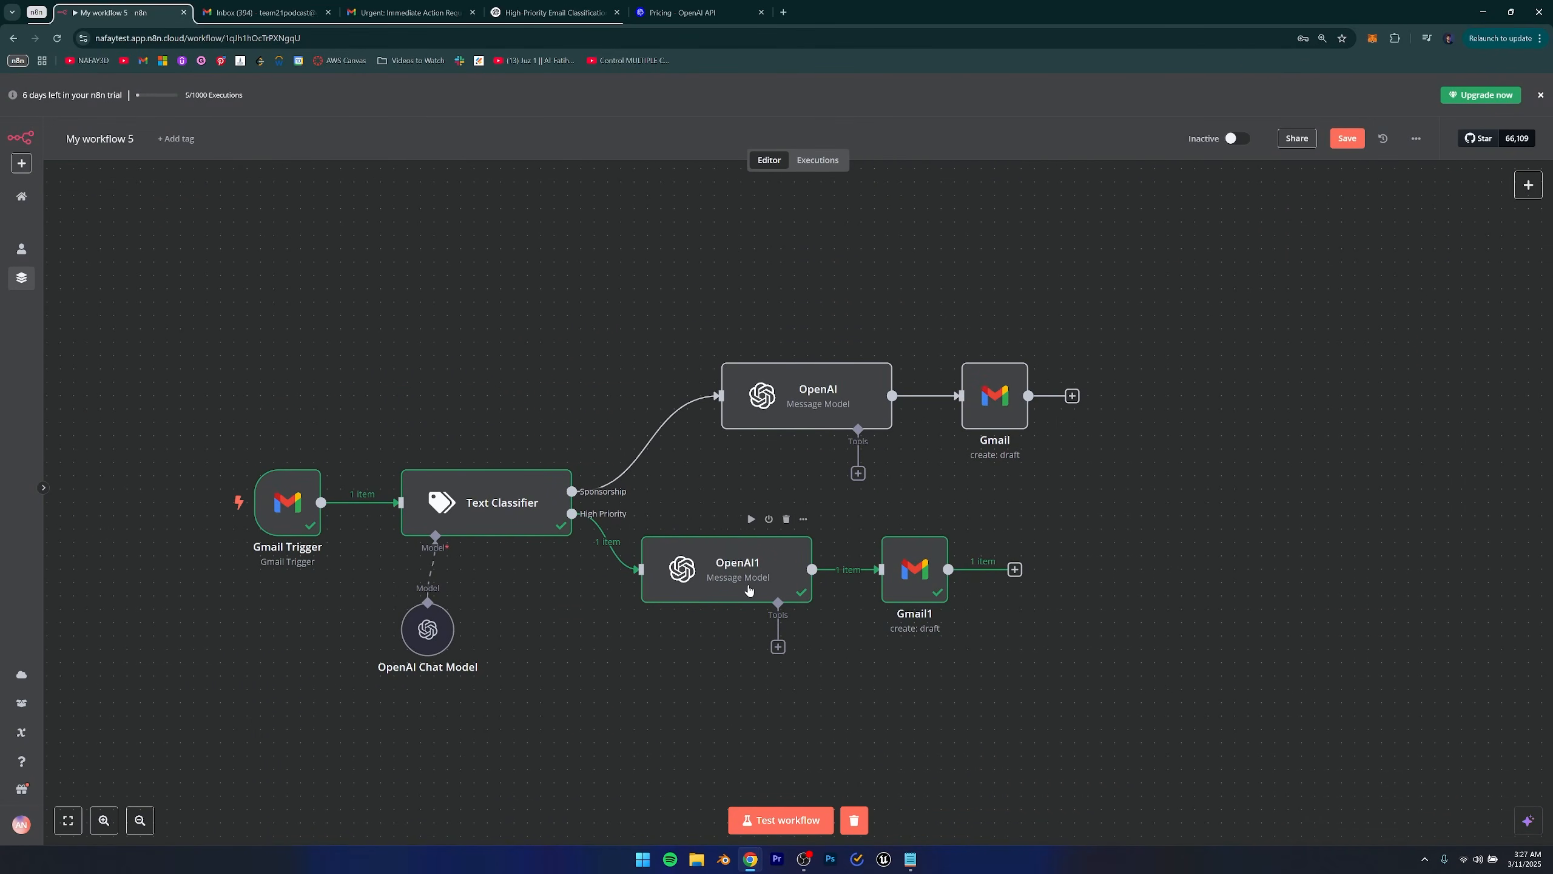
left_click_drag(749, 589, 788, 587)
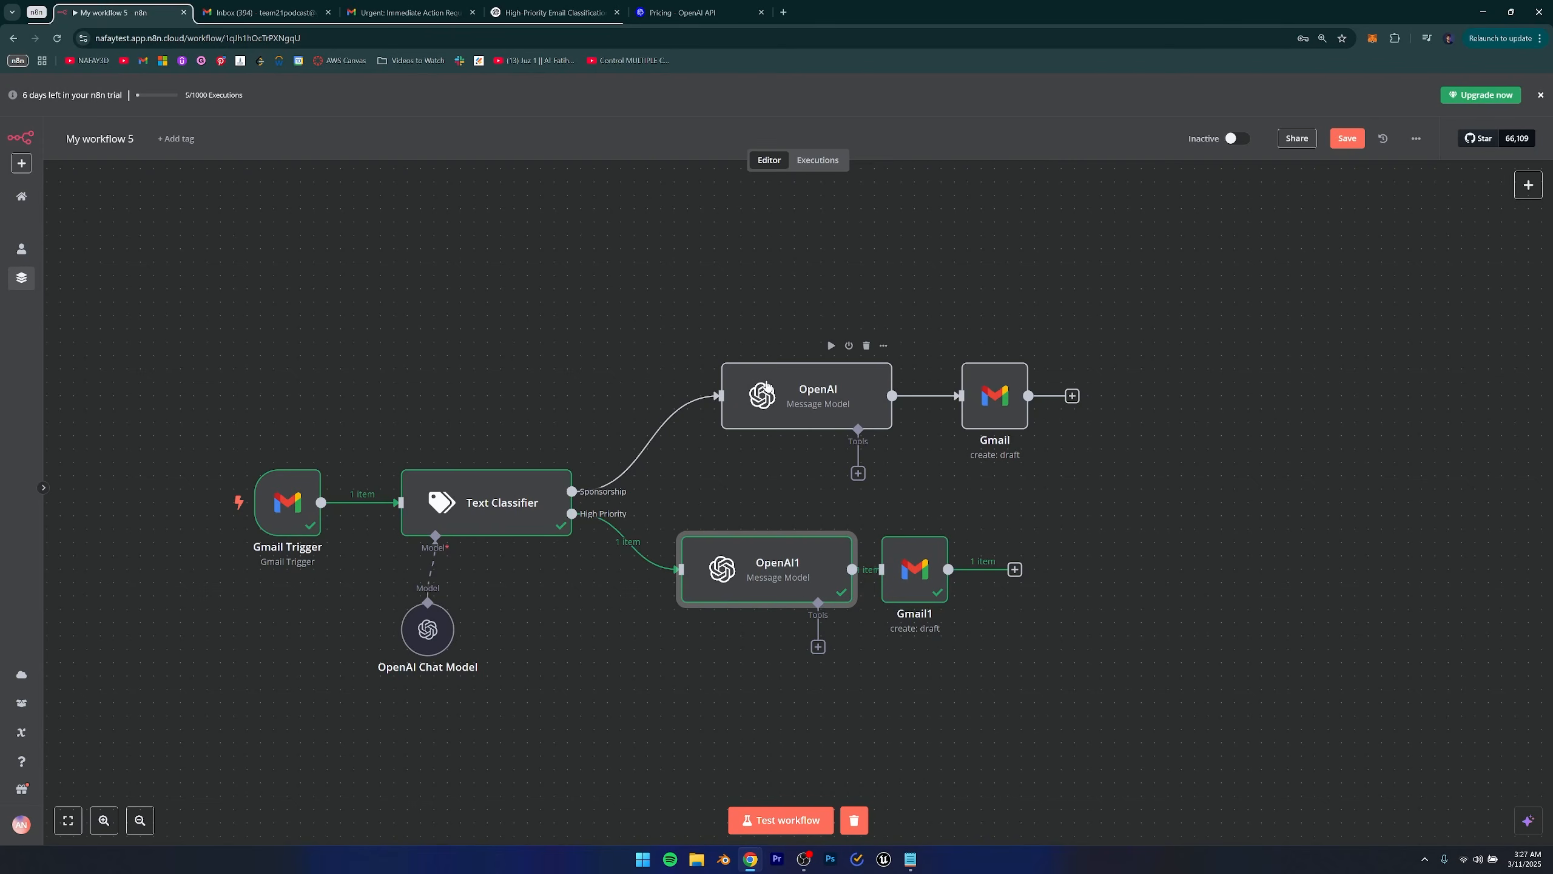
left_click_drag(768, 387, 727, 386)
left_click_drag(940, 578, 1020, 578)
scroll(801, 662, "down", 2)
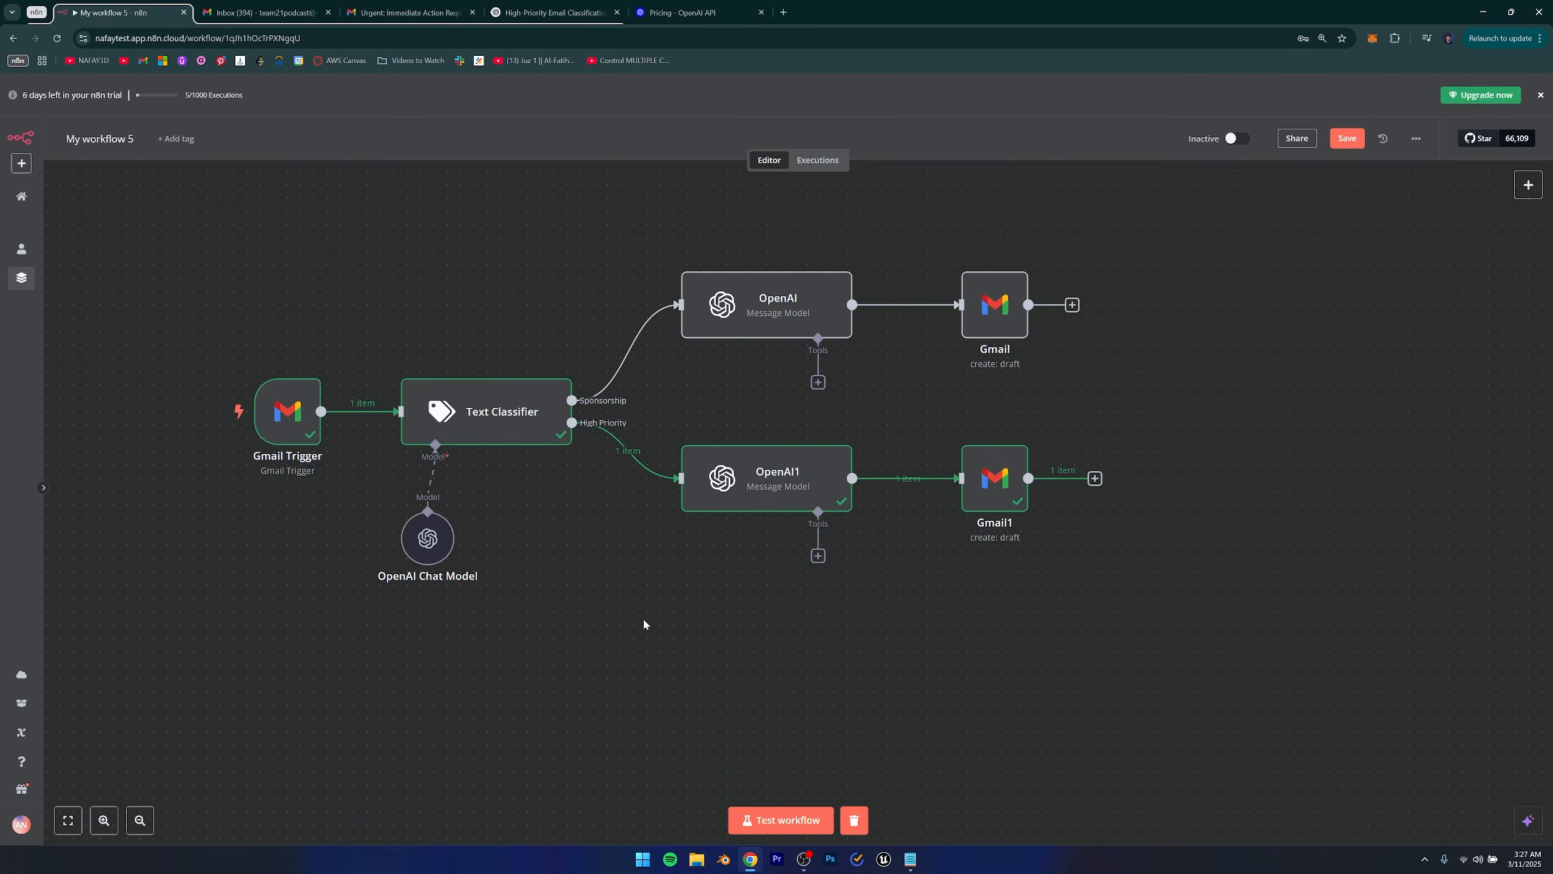
scroll(645, 622, "up", 2)
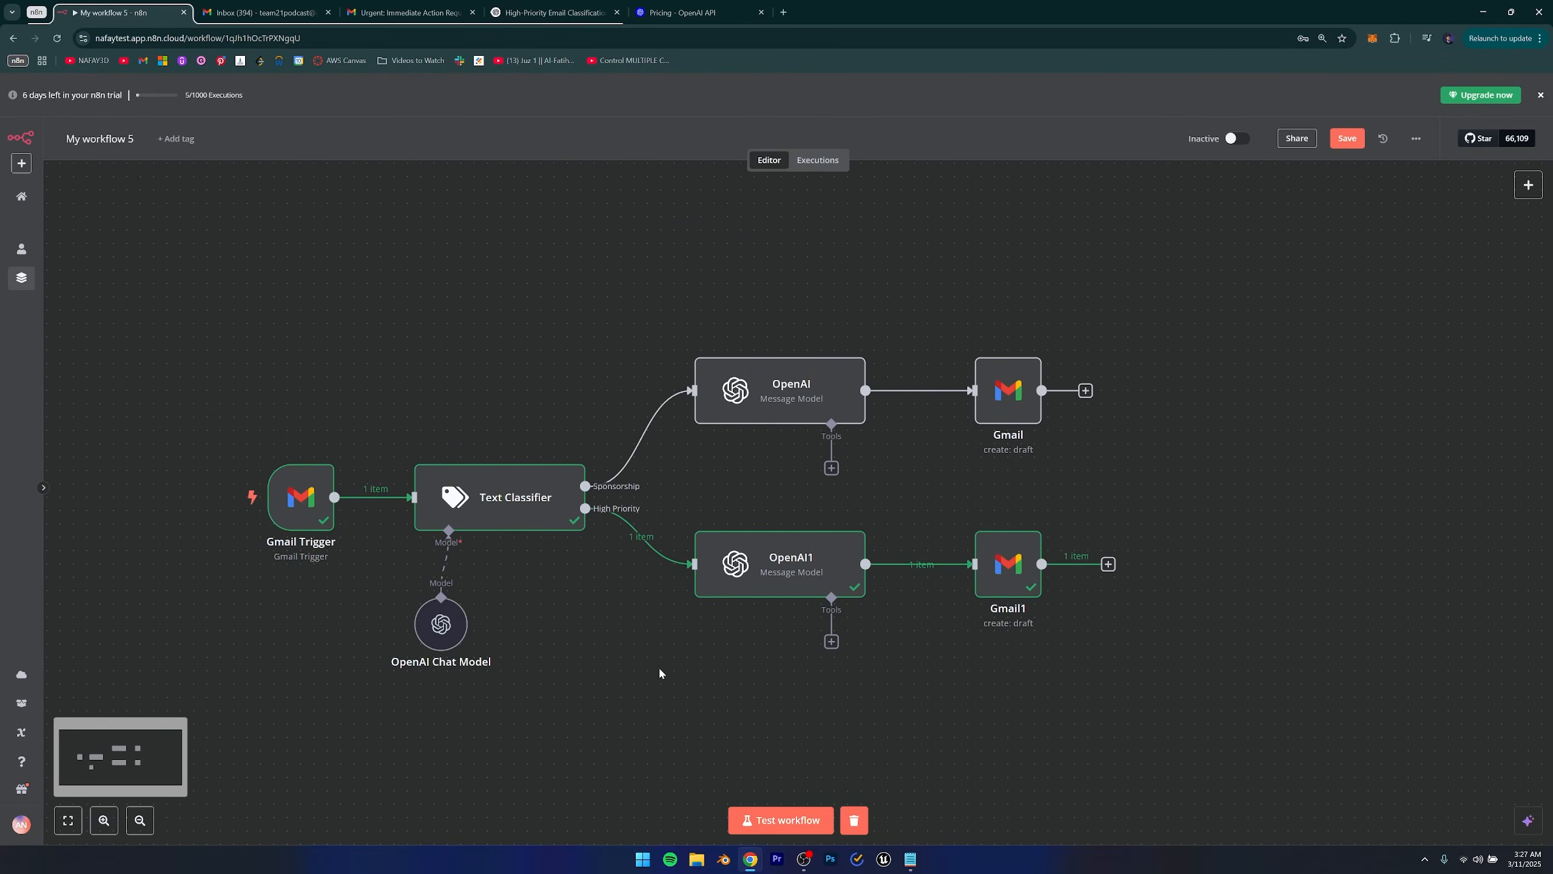
Switch to Gmail, open the sponsorship opportunity email in the inbox and examine its message text.
left_click(262, 13)
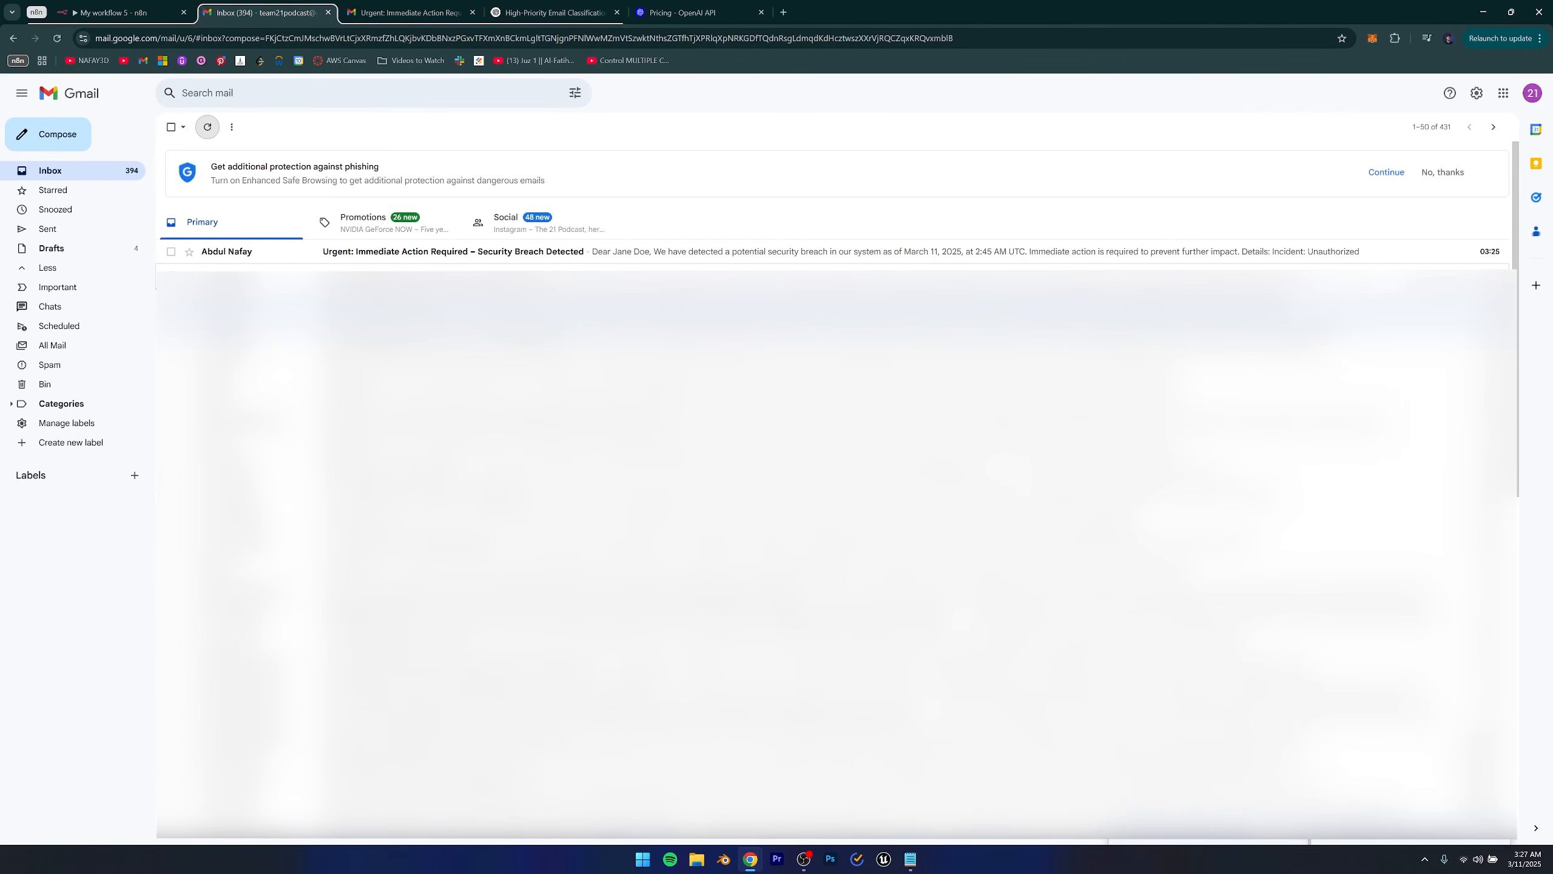
left_click(374, 279)
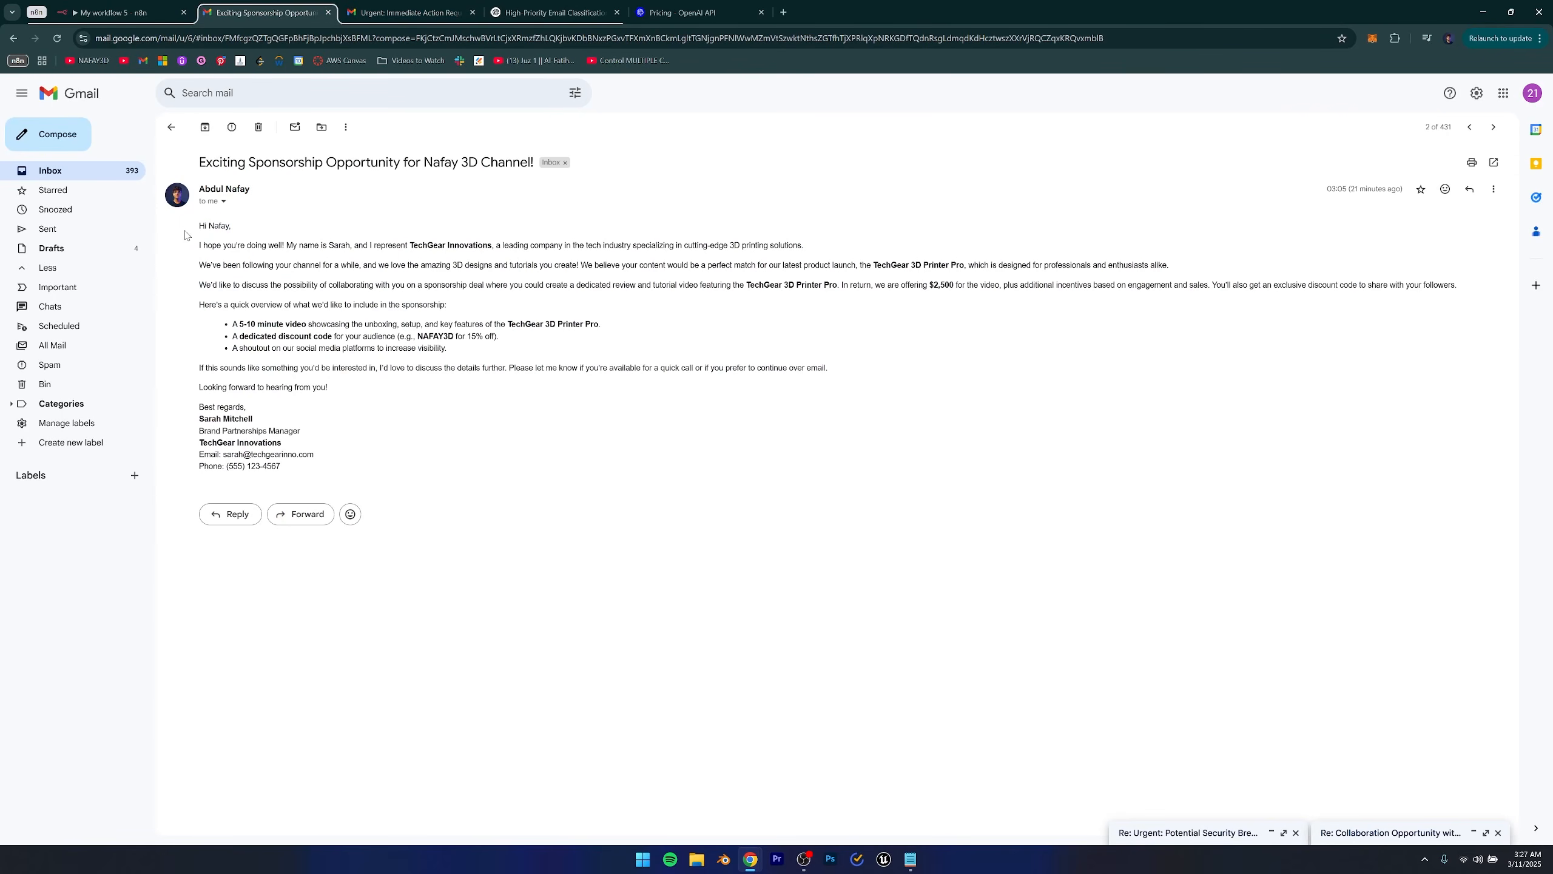
left_click_drag(195, 224, 359, 475)
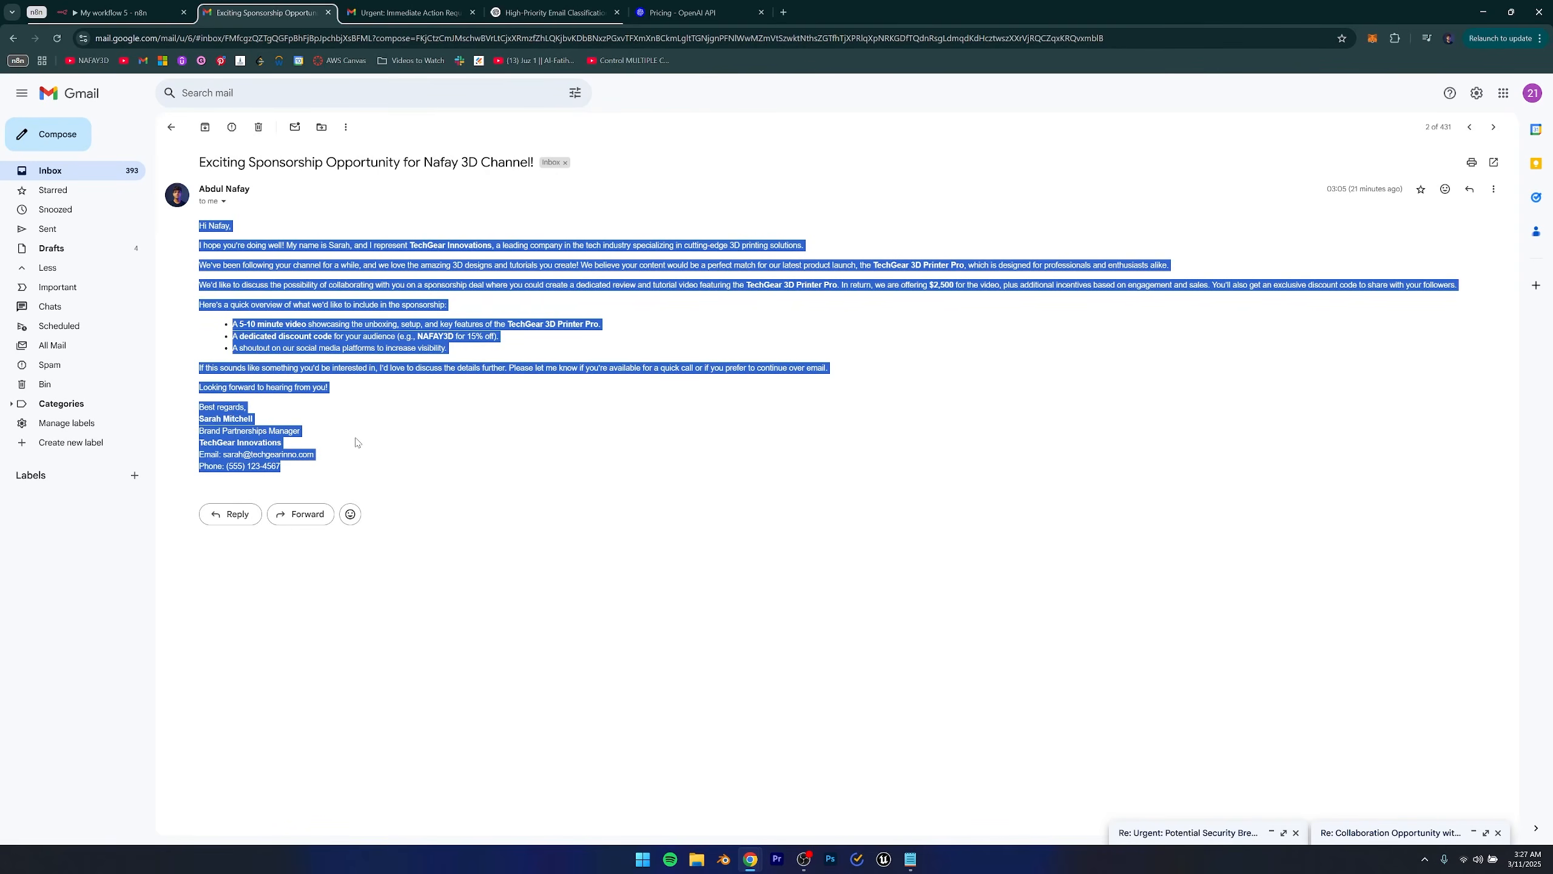
left_click(419, 414)
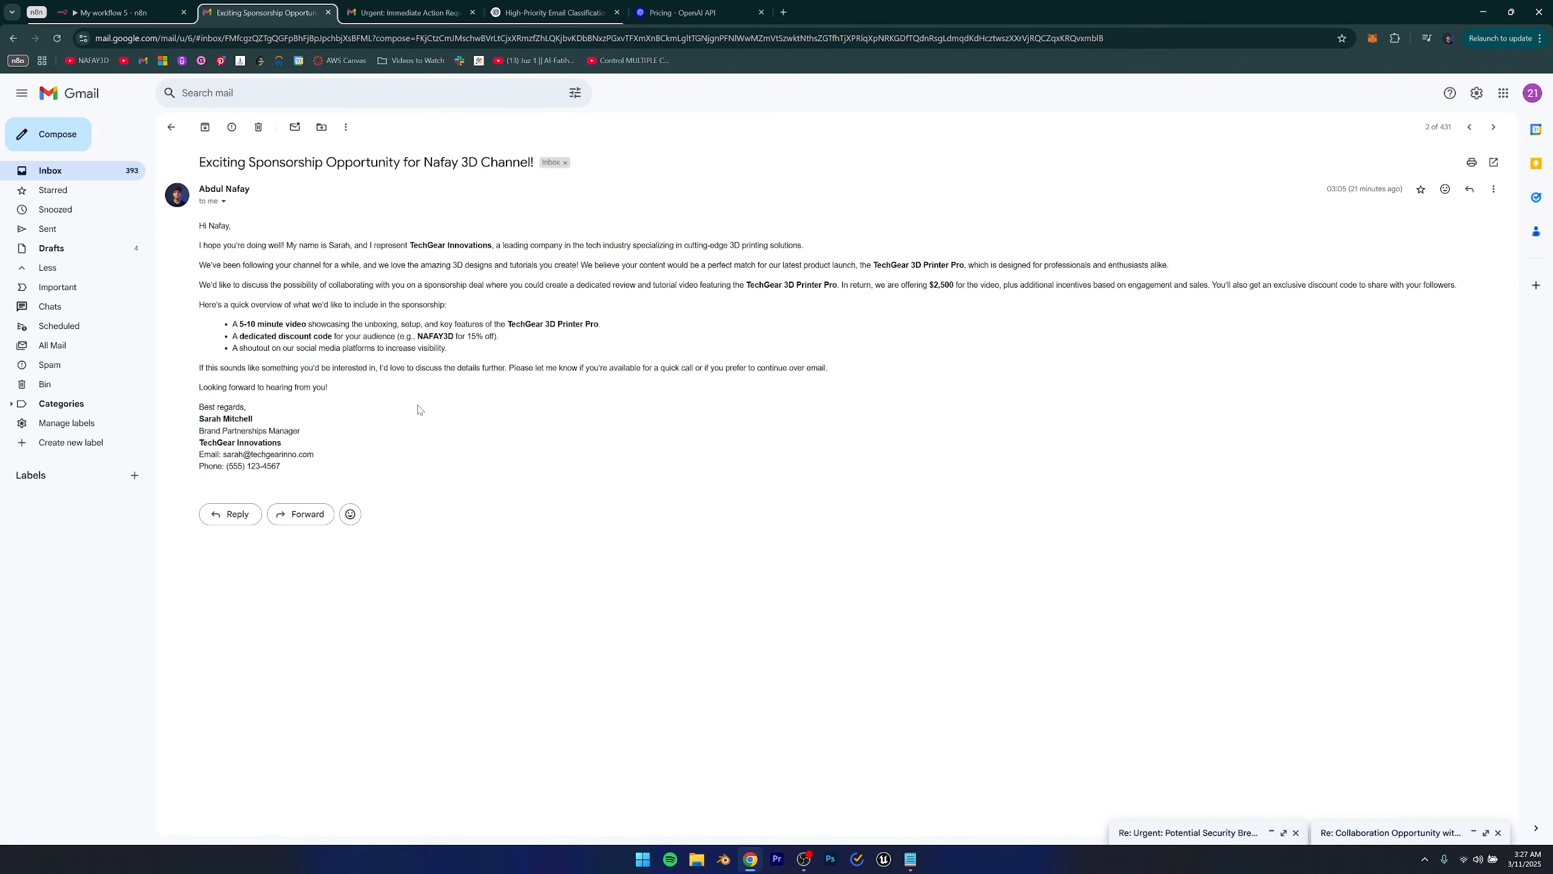
Copy the received sponsorship email's subject into the subject of the unsent sponsorship message in the other Gmail account.
left_click(443, 3)
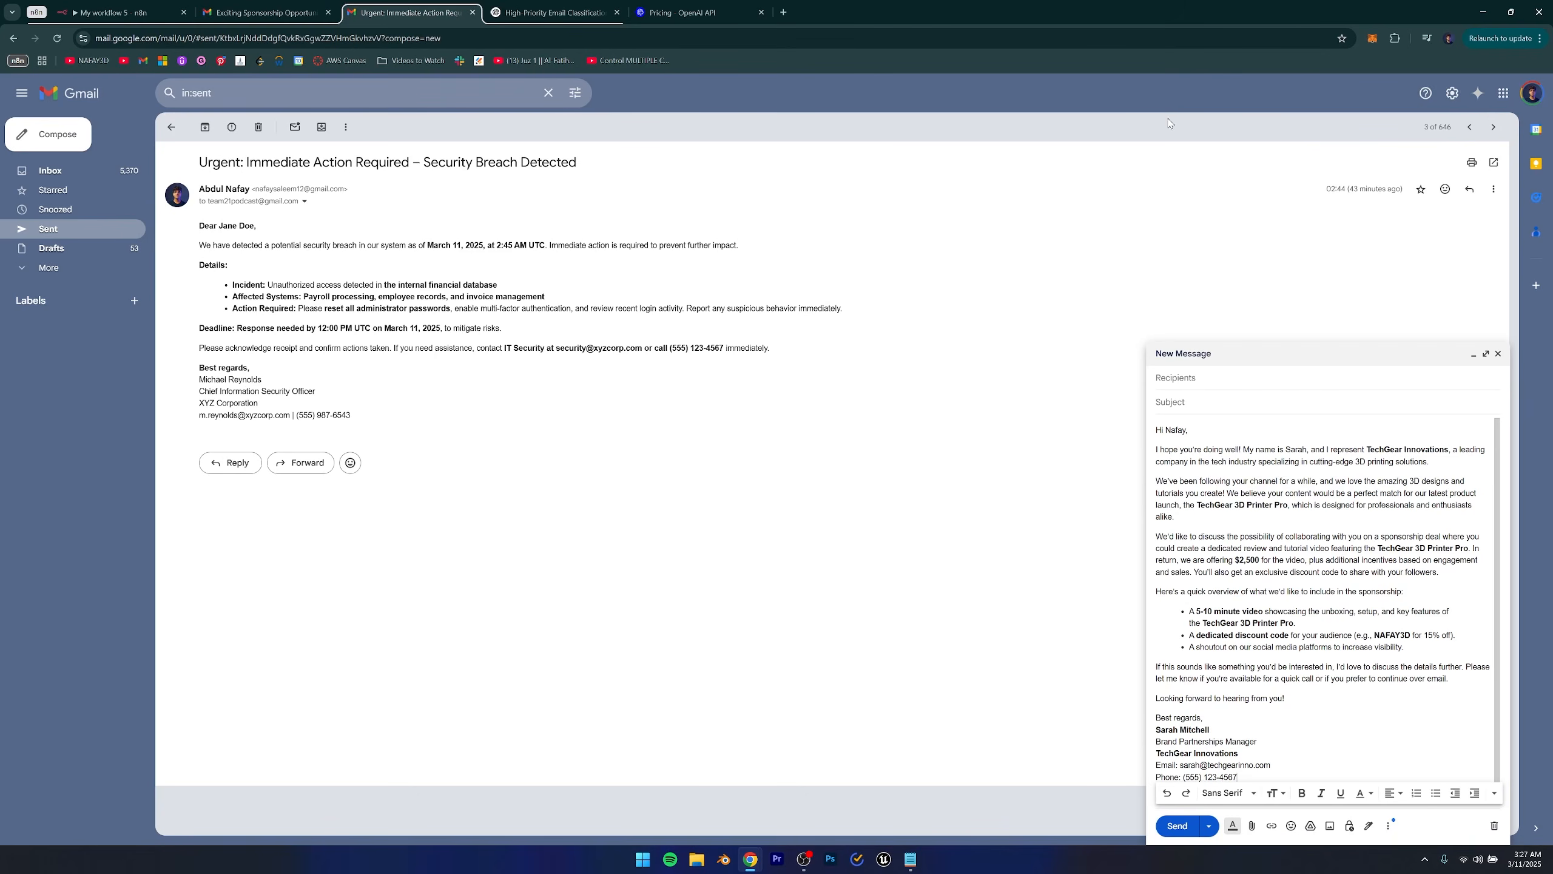
key("ctrl+shift+Tab")
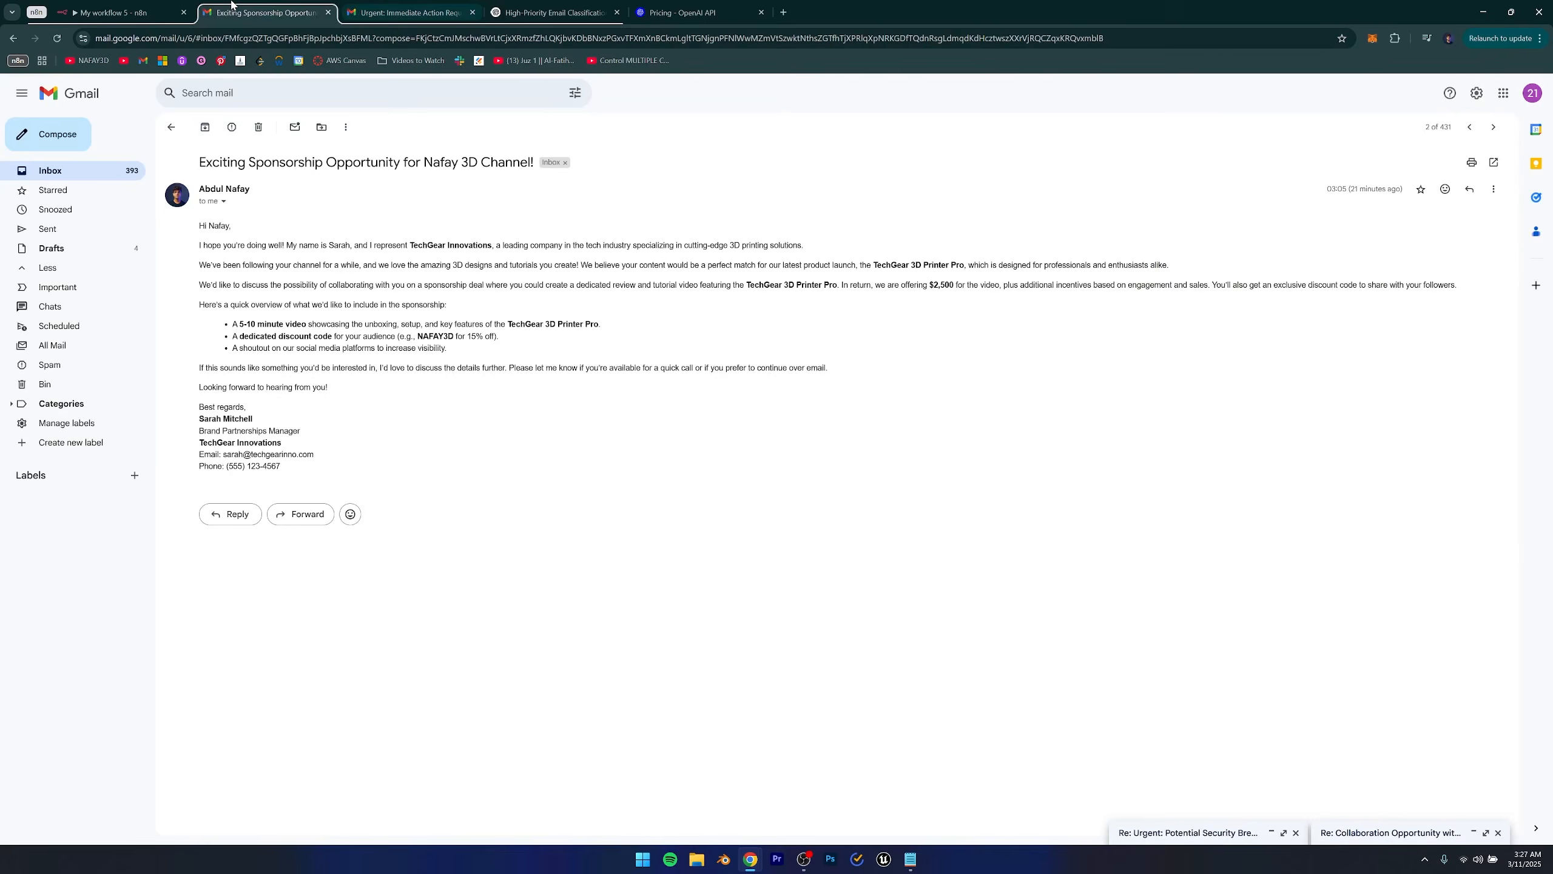
left_click_drag(192, 165, 537, 159)
key("ctrl+c")
key("ctrl+Tab")
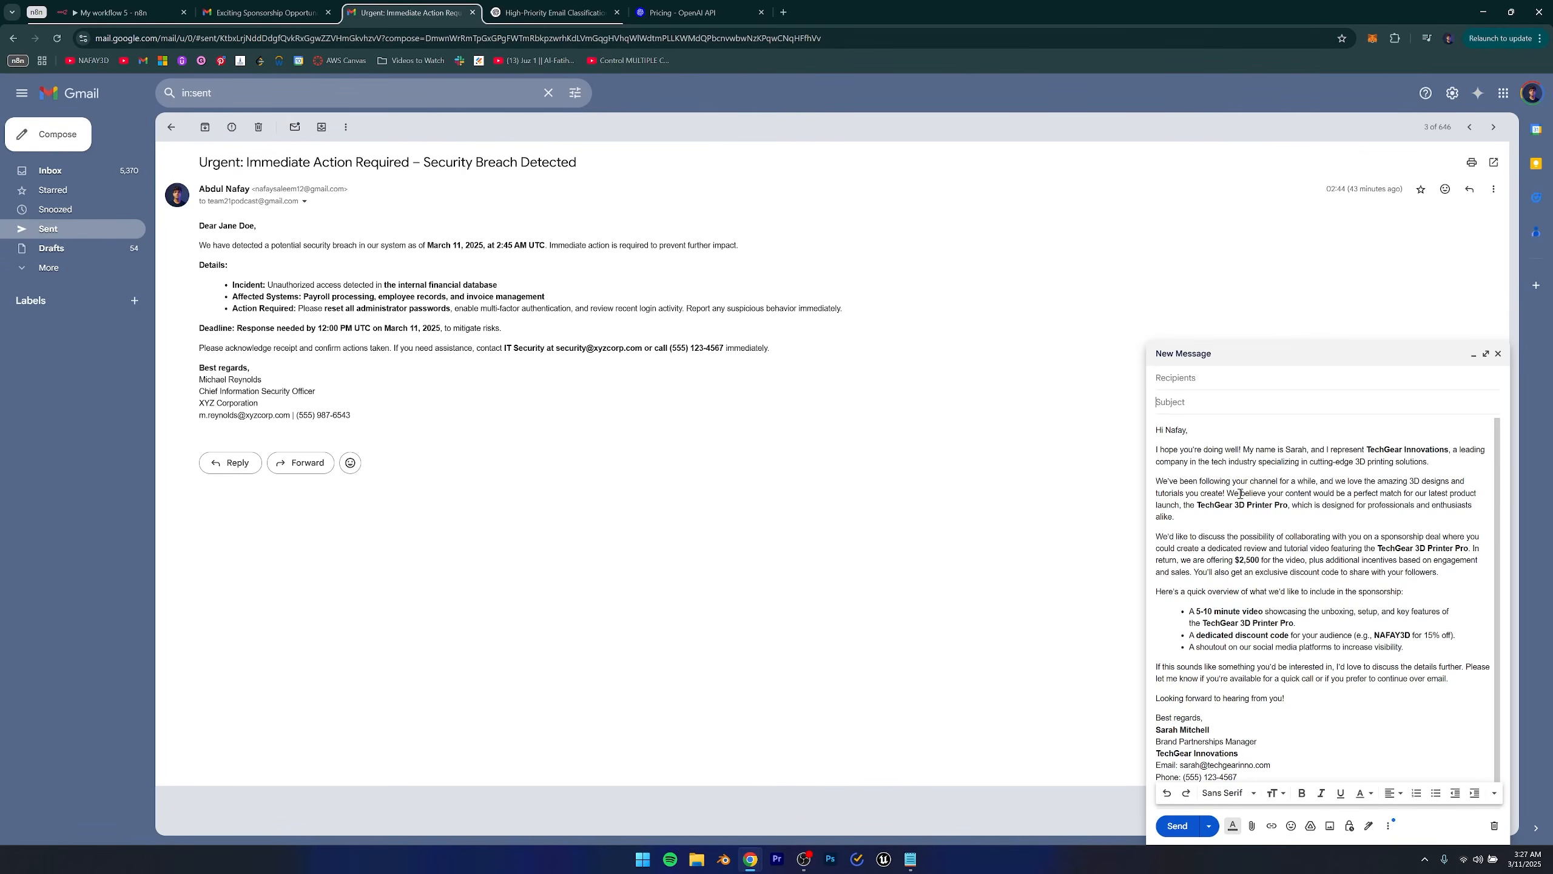
left_click(1217, 411)
key("ctrl+v")
Fill in the test inbox's e-mail address as the recipient and send the sponsorship message.
left_click(1198, 378)
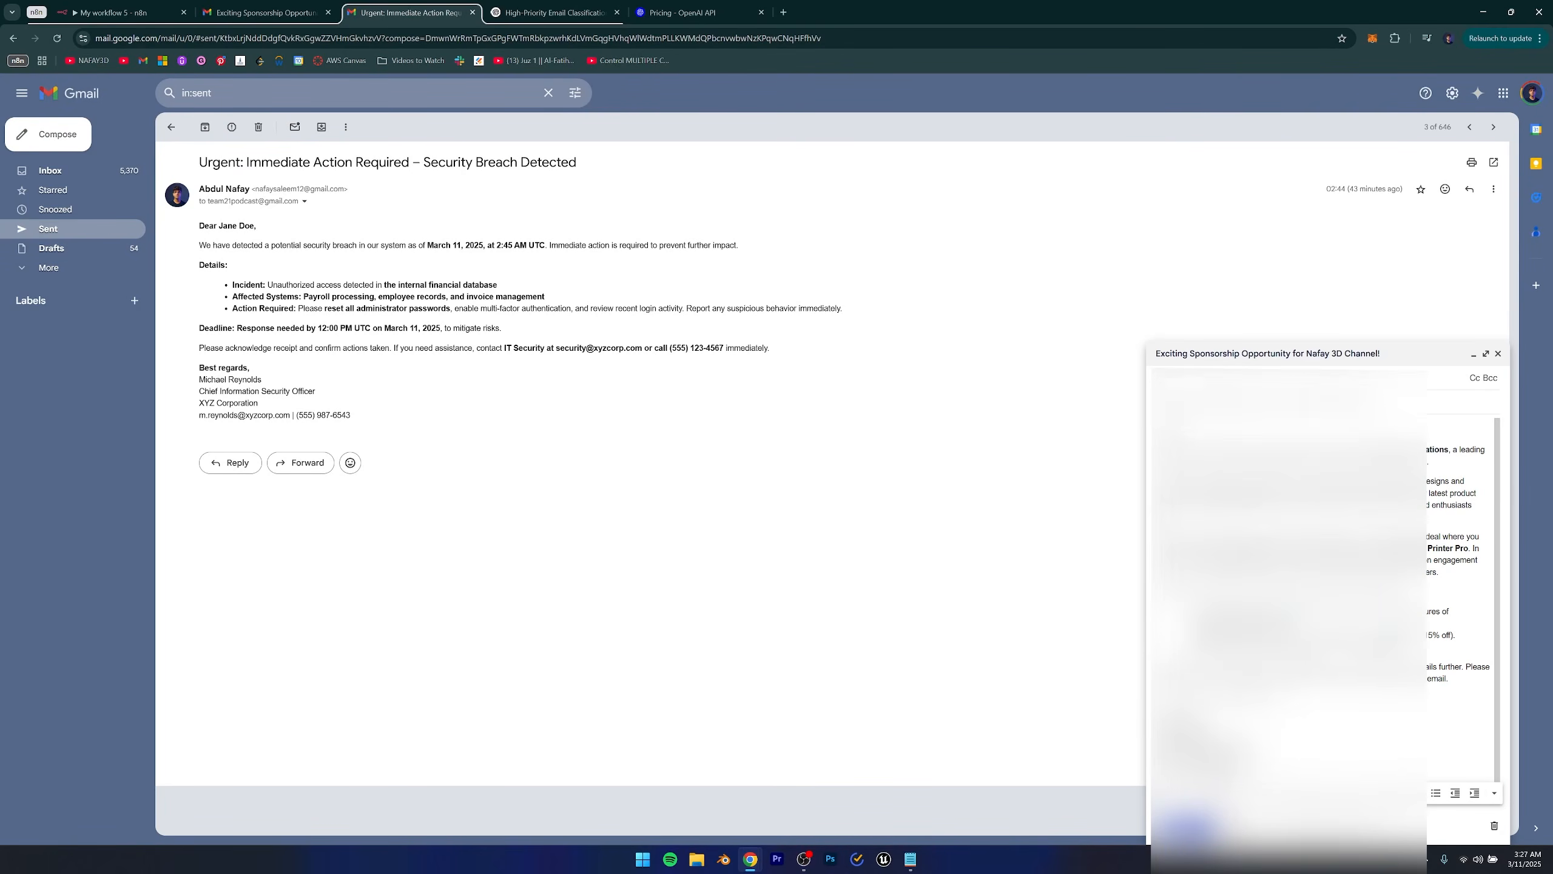
left_click(1242, 409)
scroll(1284, 551, "down", 1)
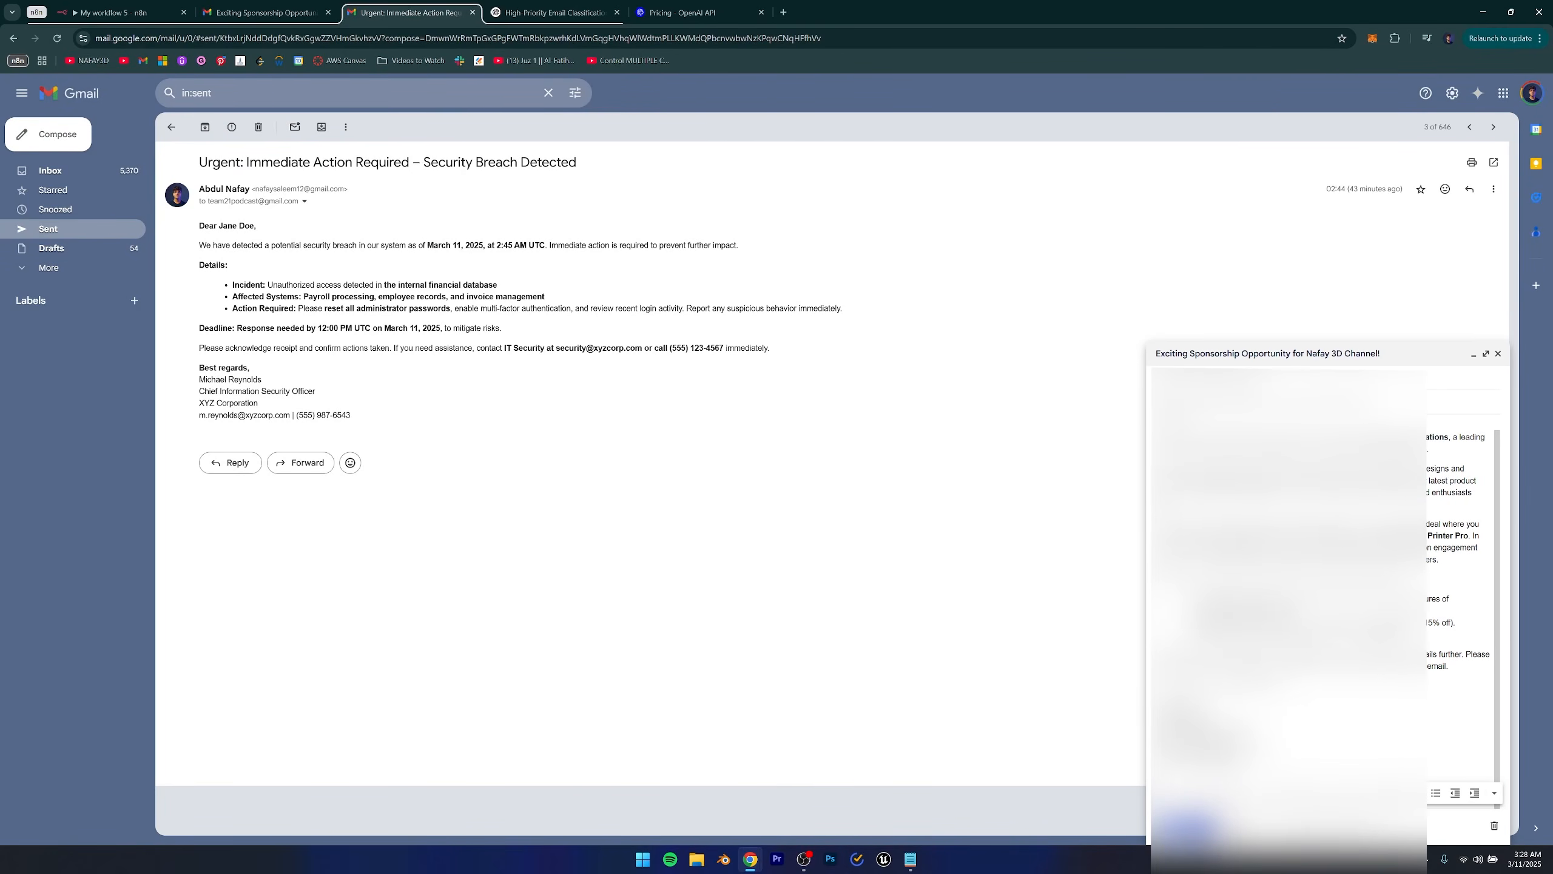
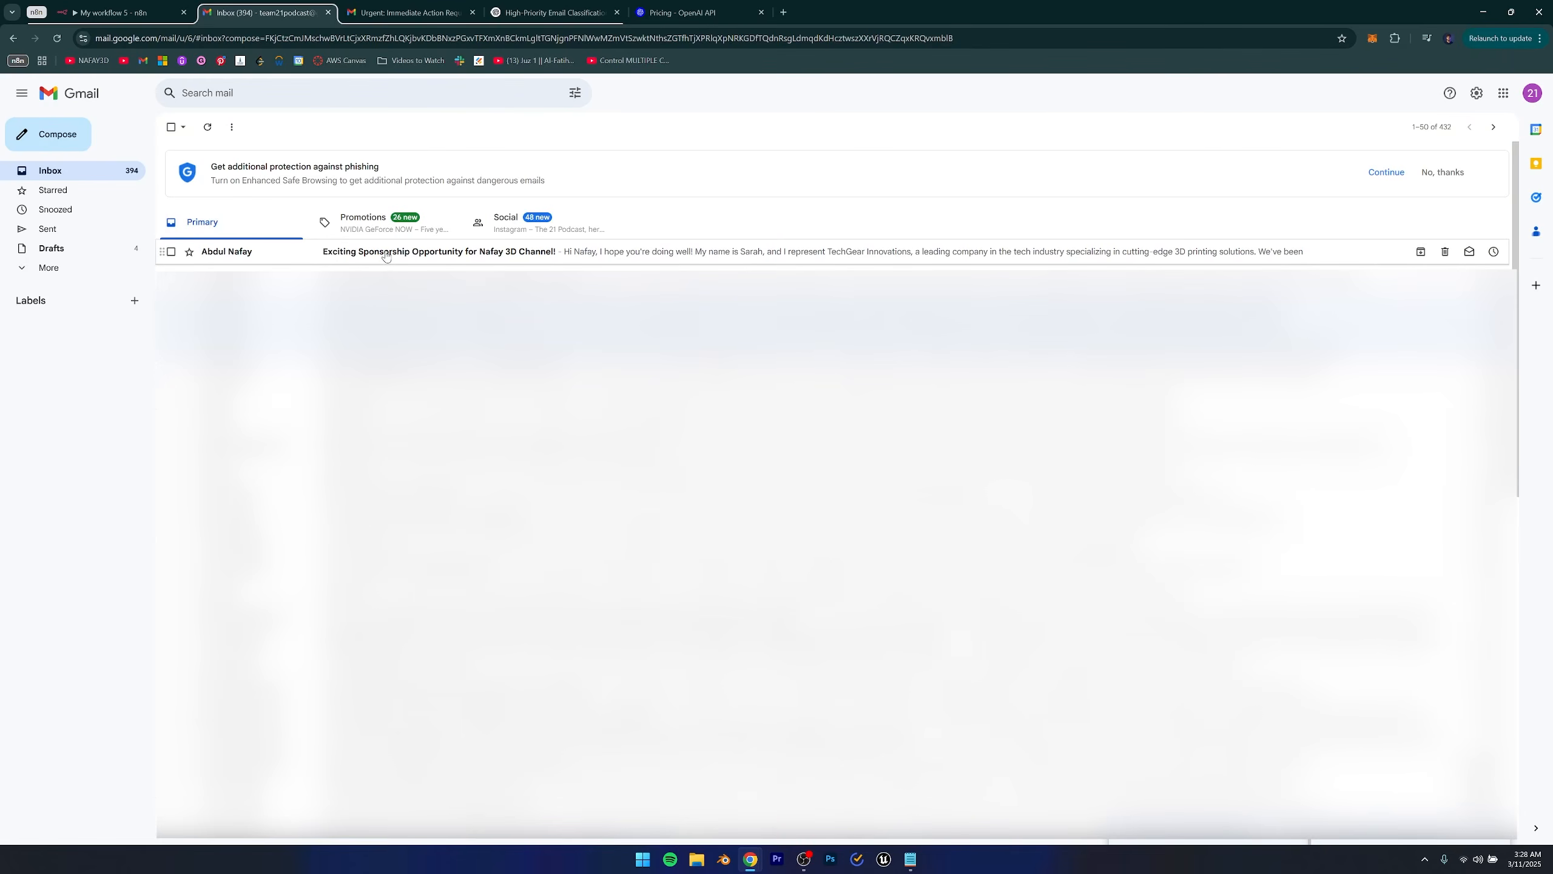
Switch to n8n, test the workflow with the new email, and inspect the sponsorship Gmail draft node's input and output.
key("ctrl+shift+Tab")
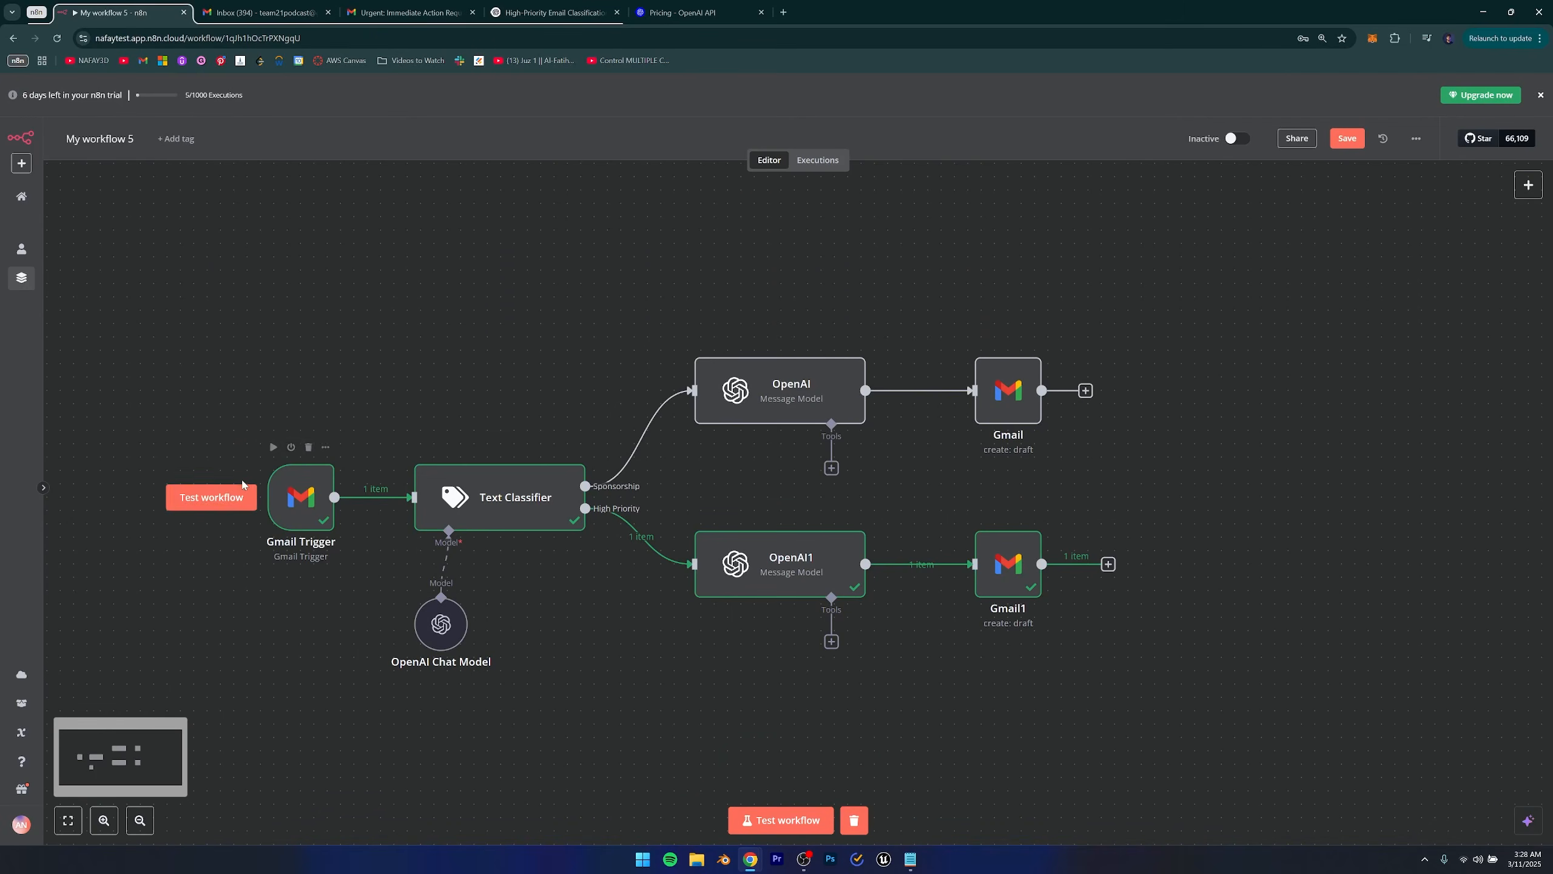
left_click(211, 497)
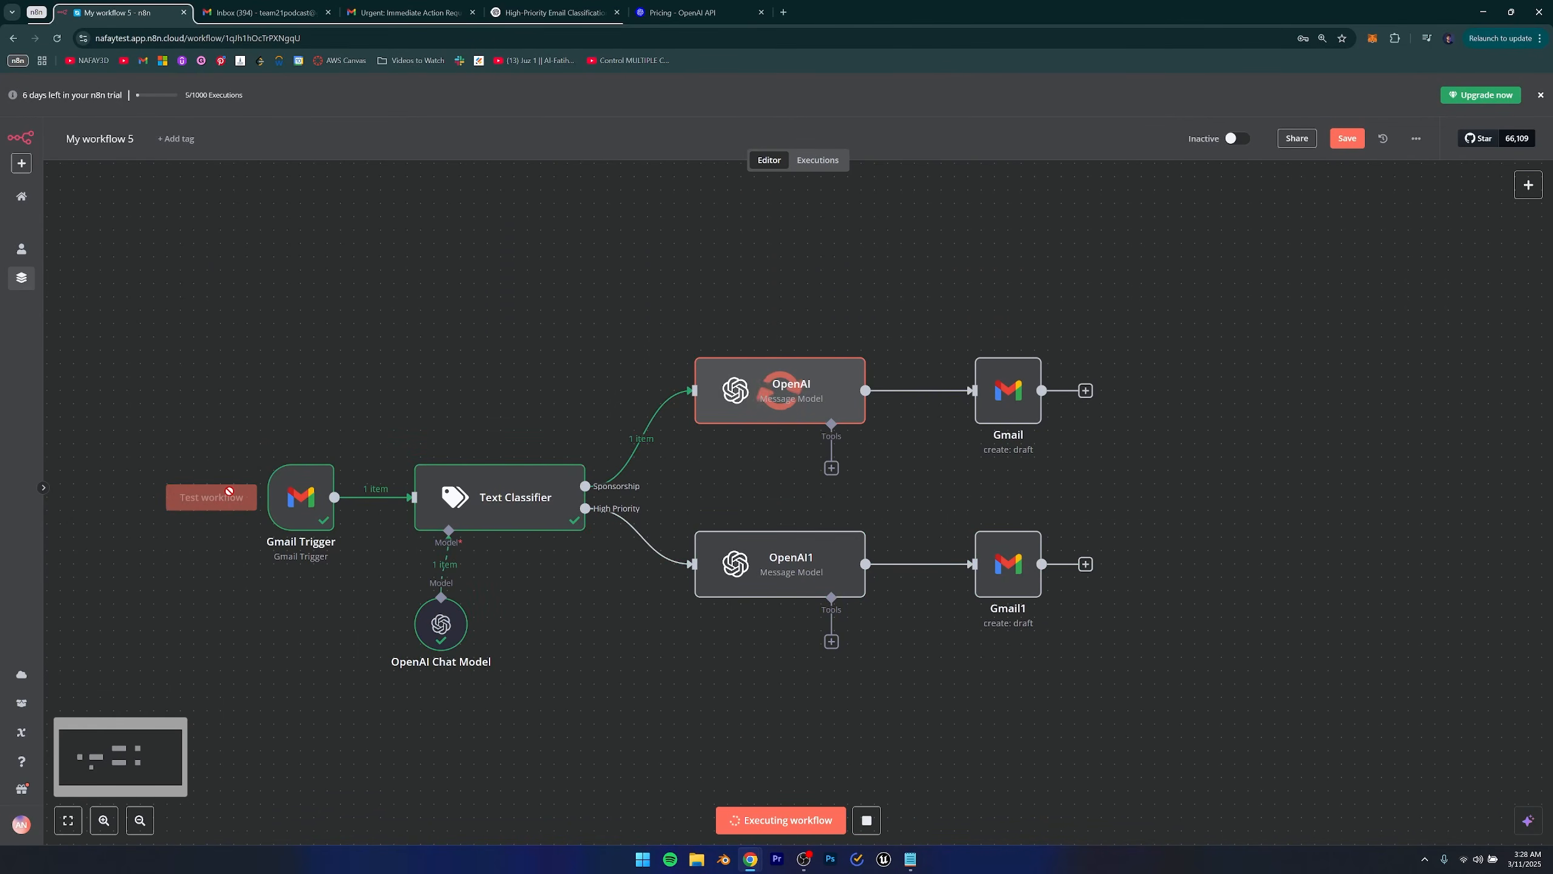
double_click(1008, 391)
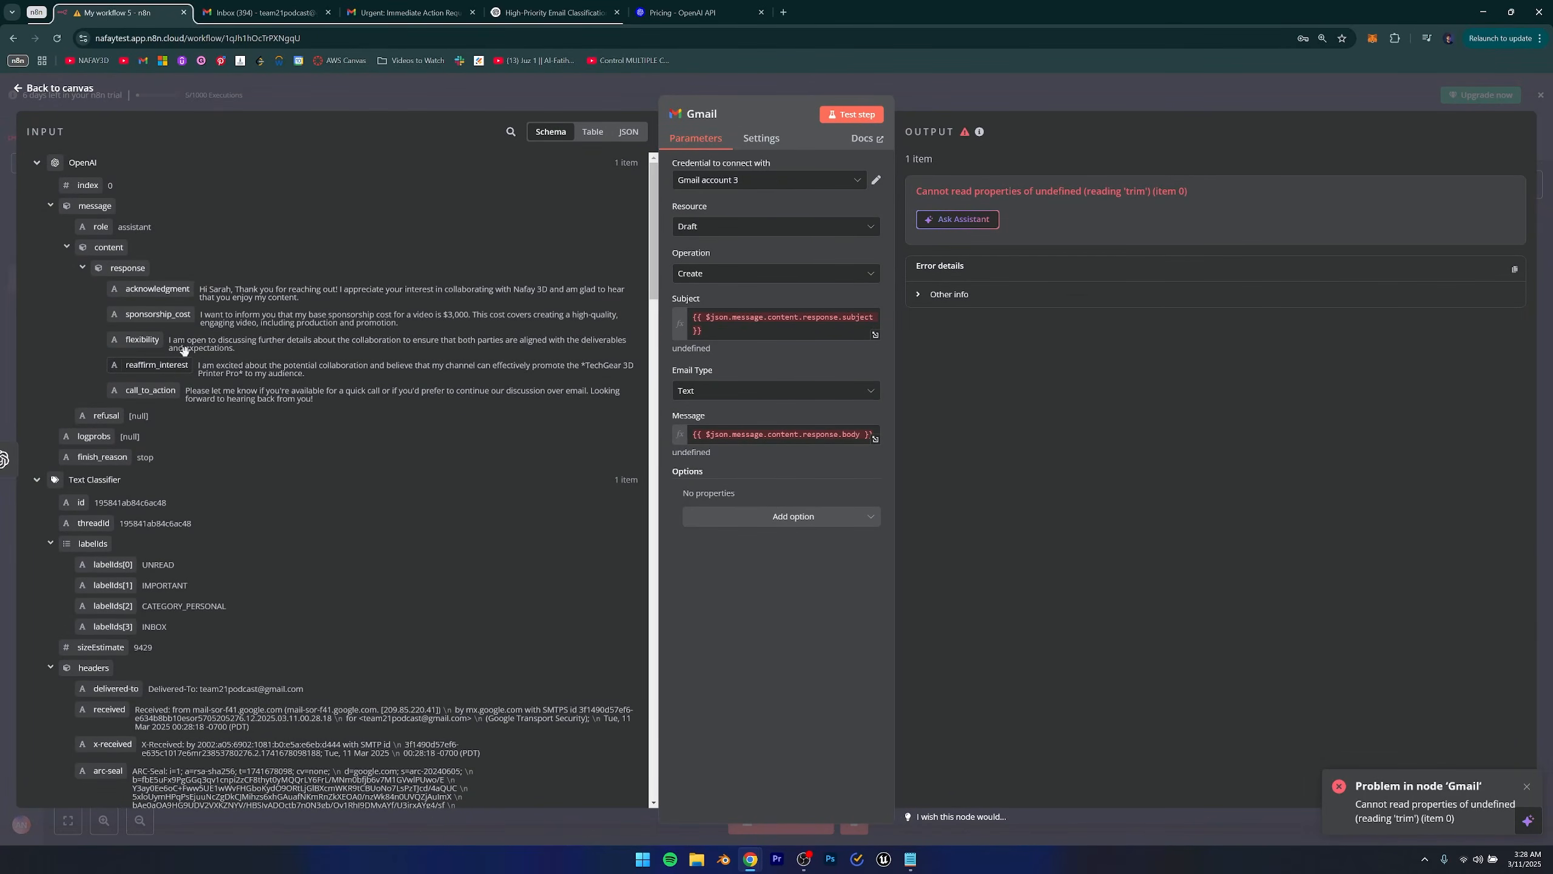
left_click(37, 89)
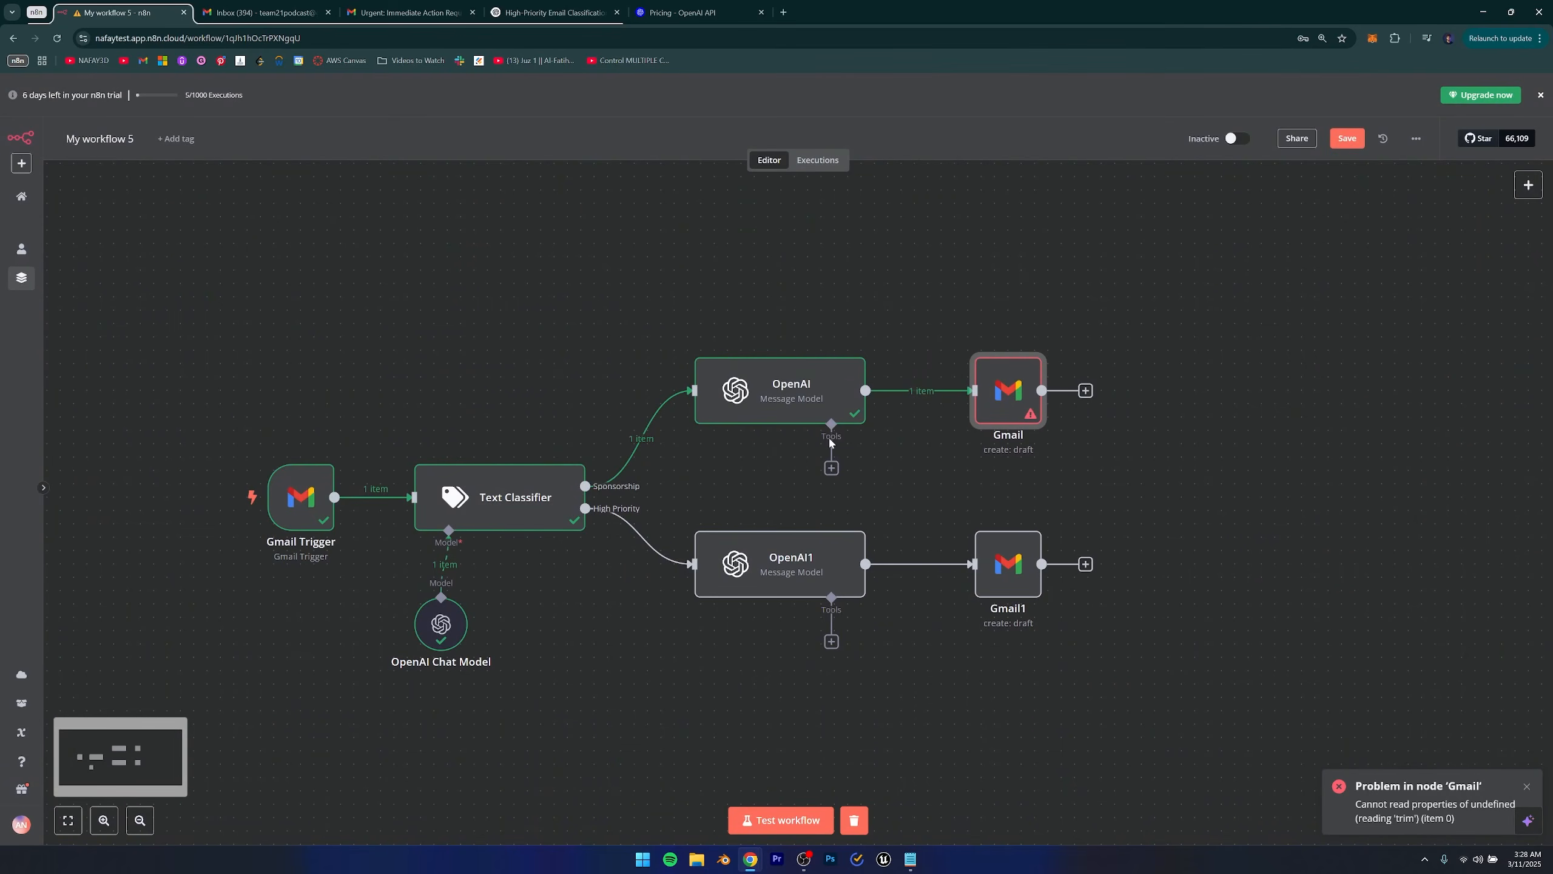
Add "I want you to respond in two parts, email subject and email body" above the email reference in the sponsorship OpenAI prompt and test the step.
double_click(789, 397)
scroll(802, 423, "down", 10)
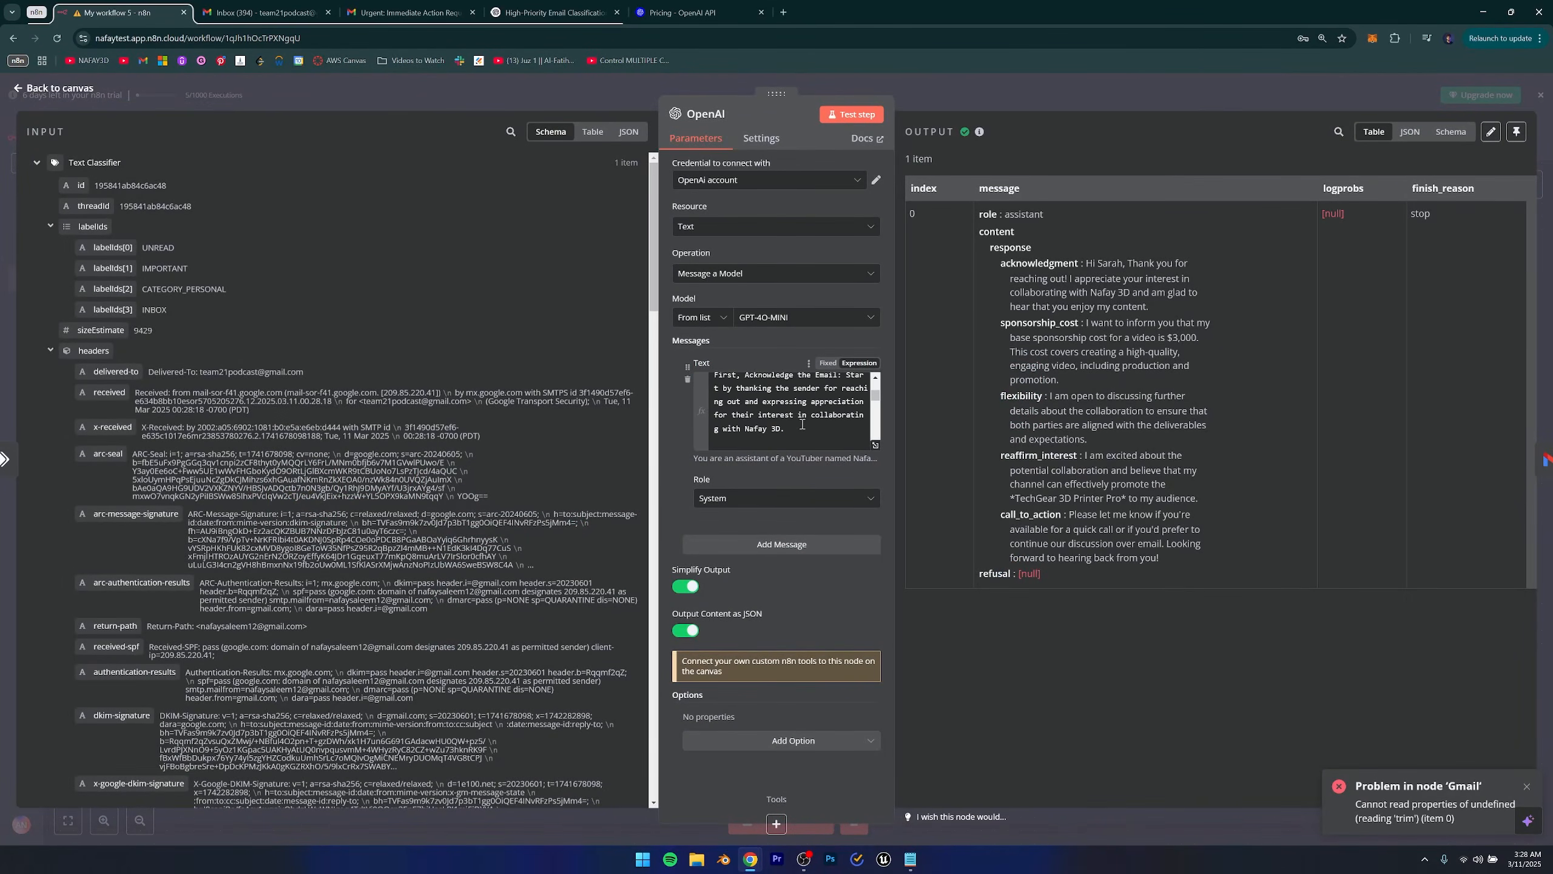
scroll(798, 419, "down", 3)
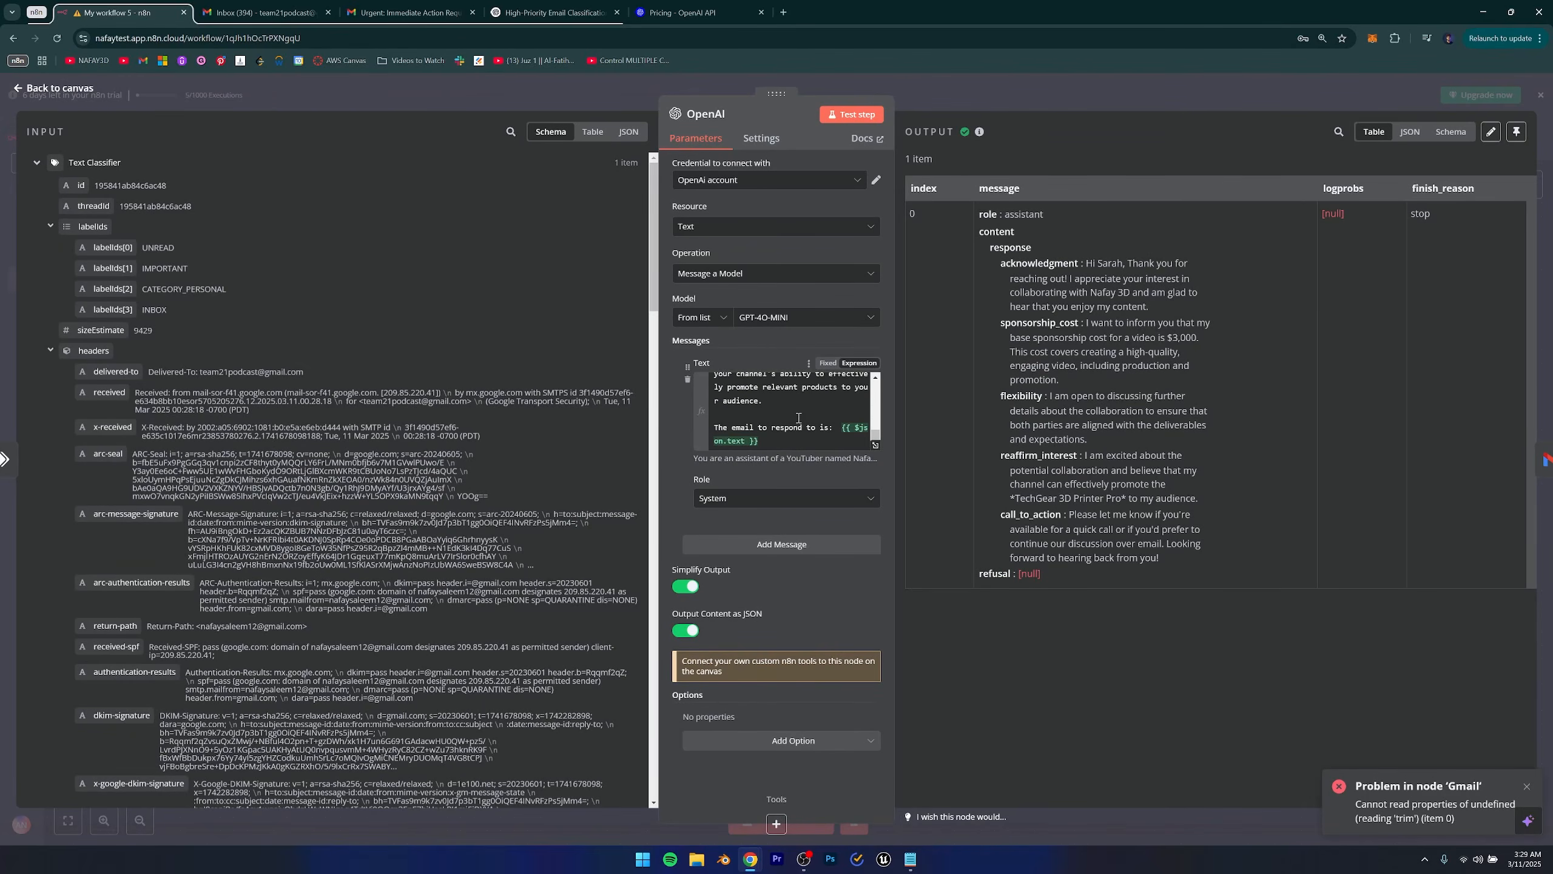
left_click(788, 415)
key("BackSpace")
key("BackSpace")
key("BackSpace")
key("BackSpace")
key("BackSpace")
key("BackSpace")
key("BackSpace")
key("BackSpace")
key("BackSpace")
key("BackSpace")
key("BackSpace")
key("BackSpace")
key("BackSpace")
key("BackSpace")
key("BackSpace")
key("BackSpace")
key("BackSpace")
key("BackSpace")
key("BackSpace")
key("BackSpace")
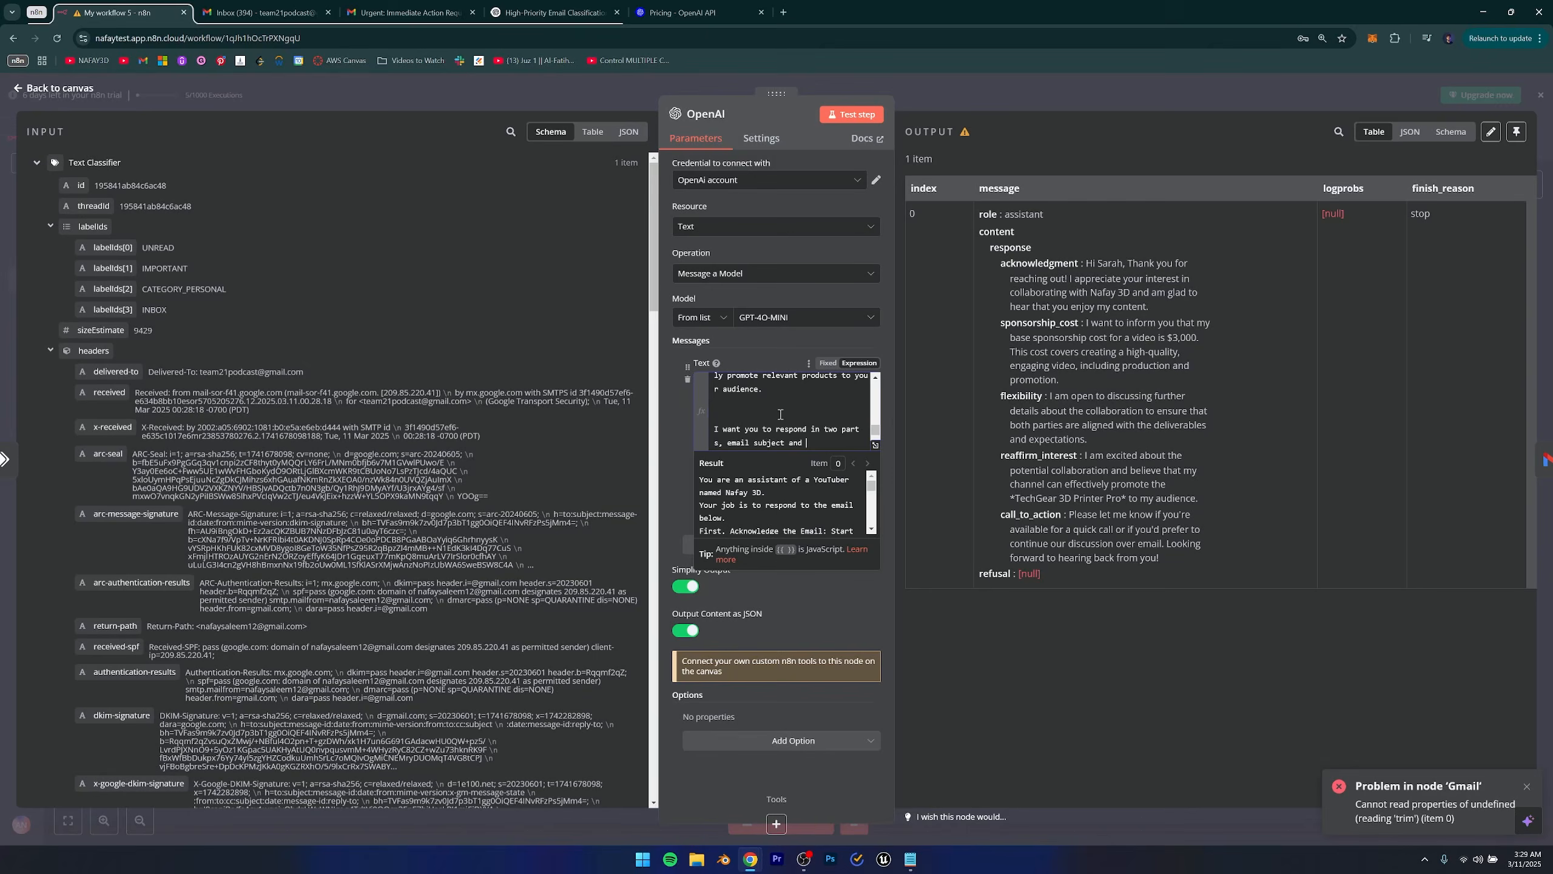
type("The email to respond to is:  {{ $json.text }}")
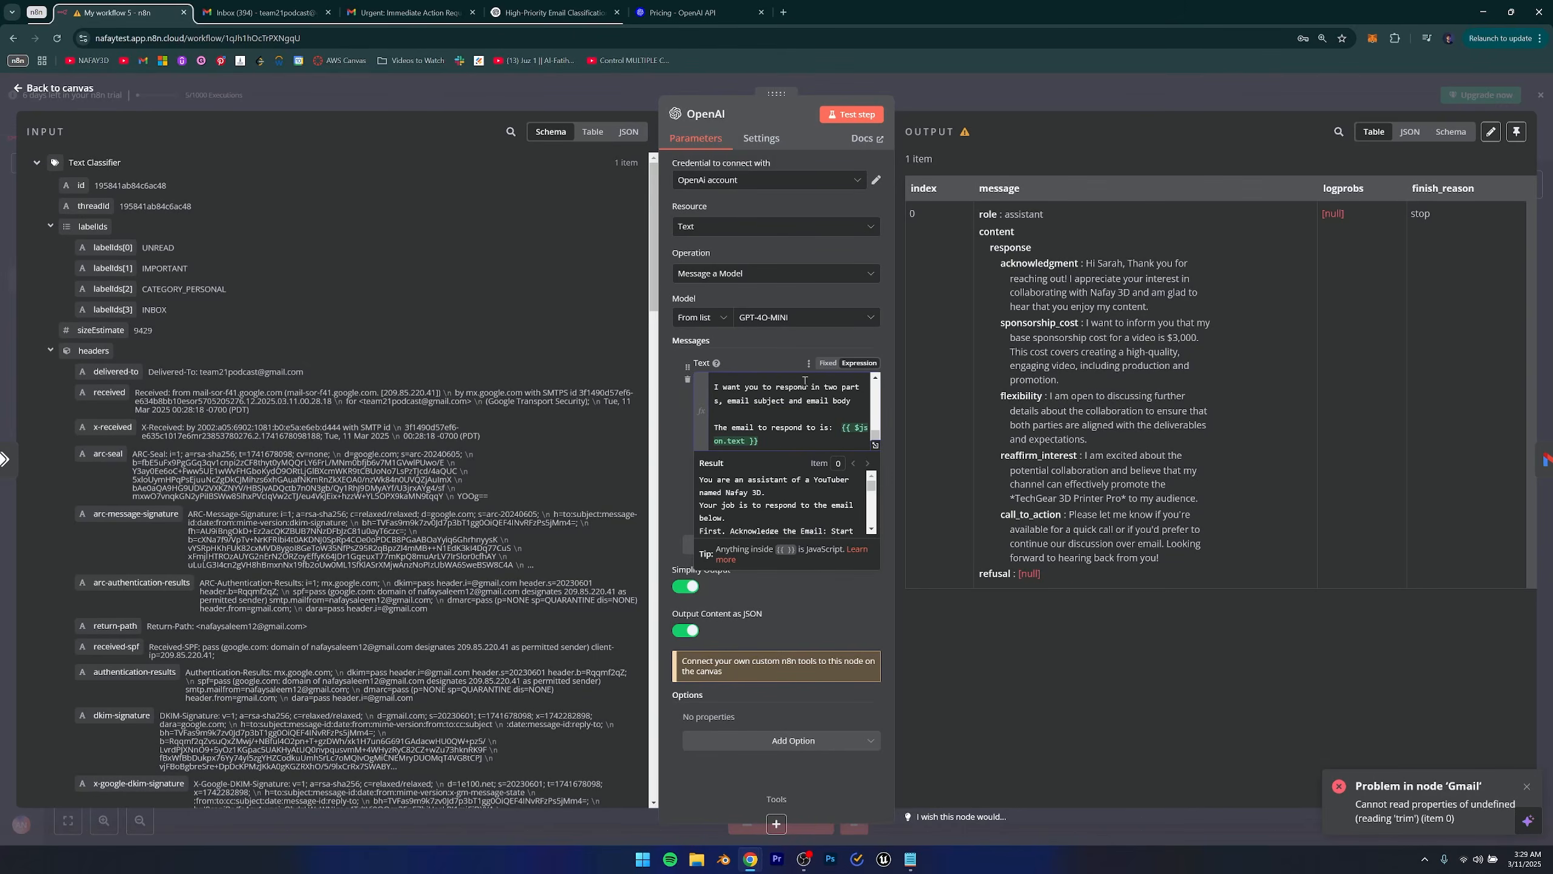
left_click(851, 116)
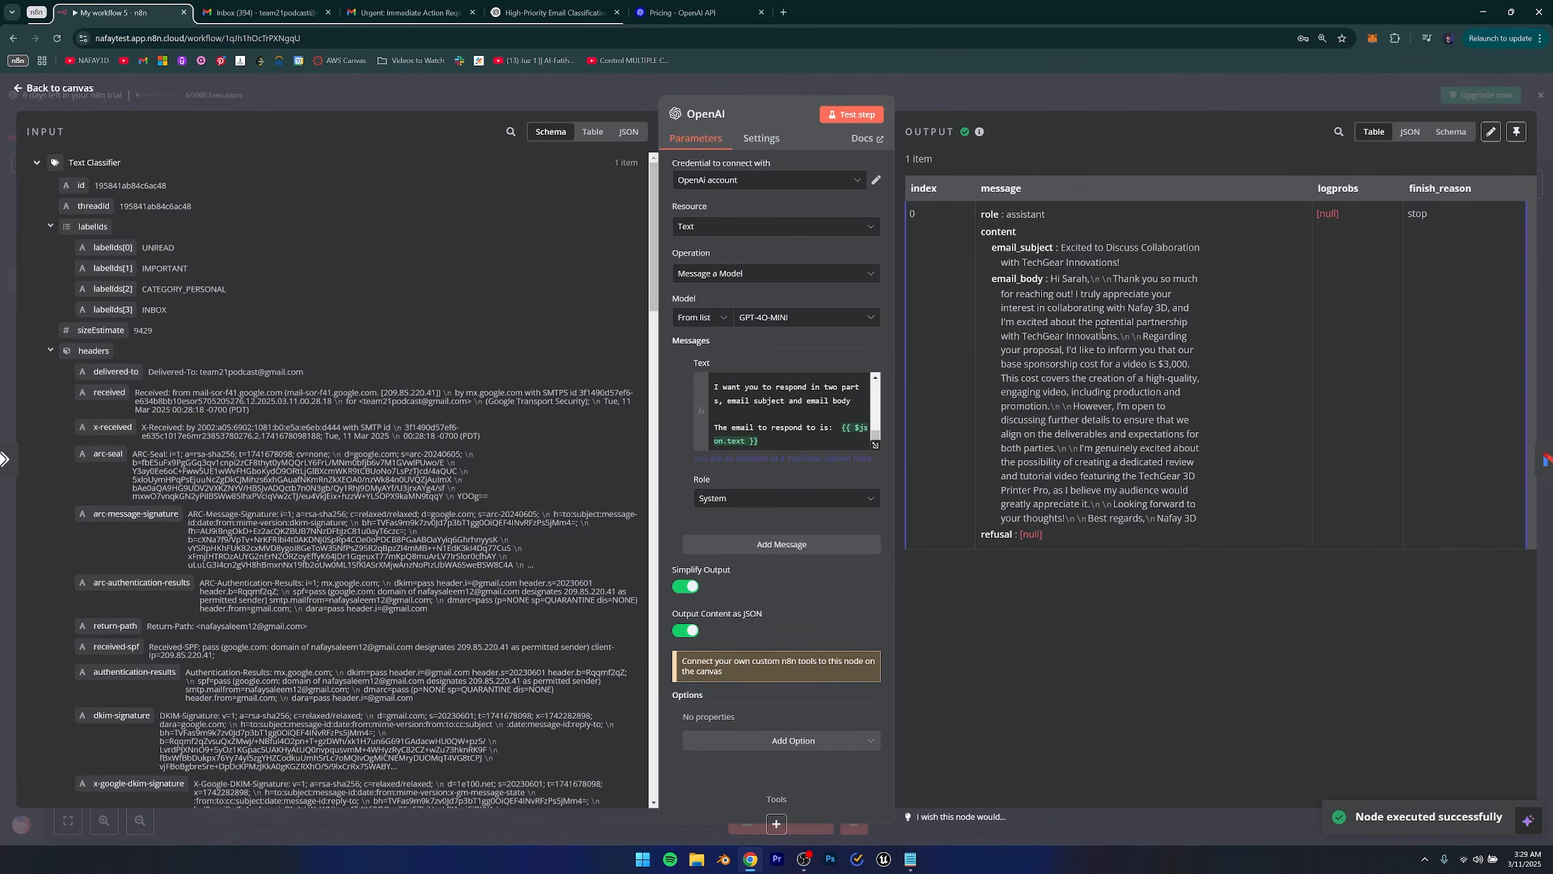
left_click(59, 89)
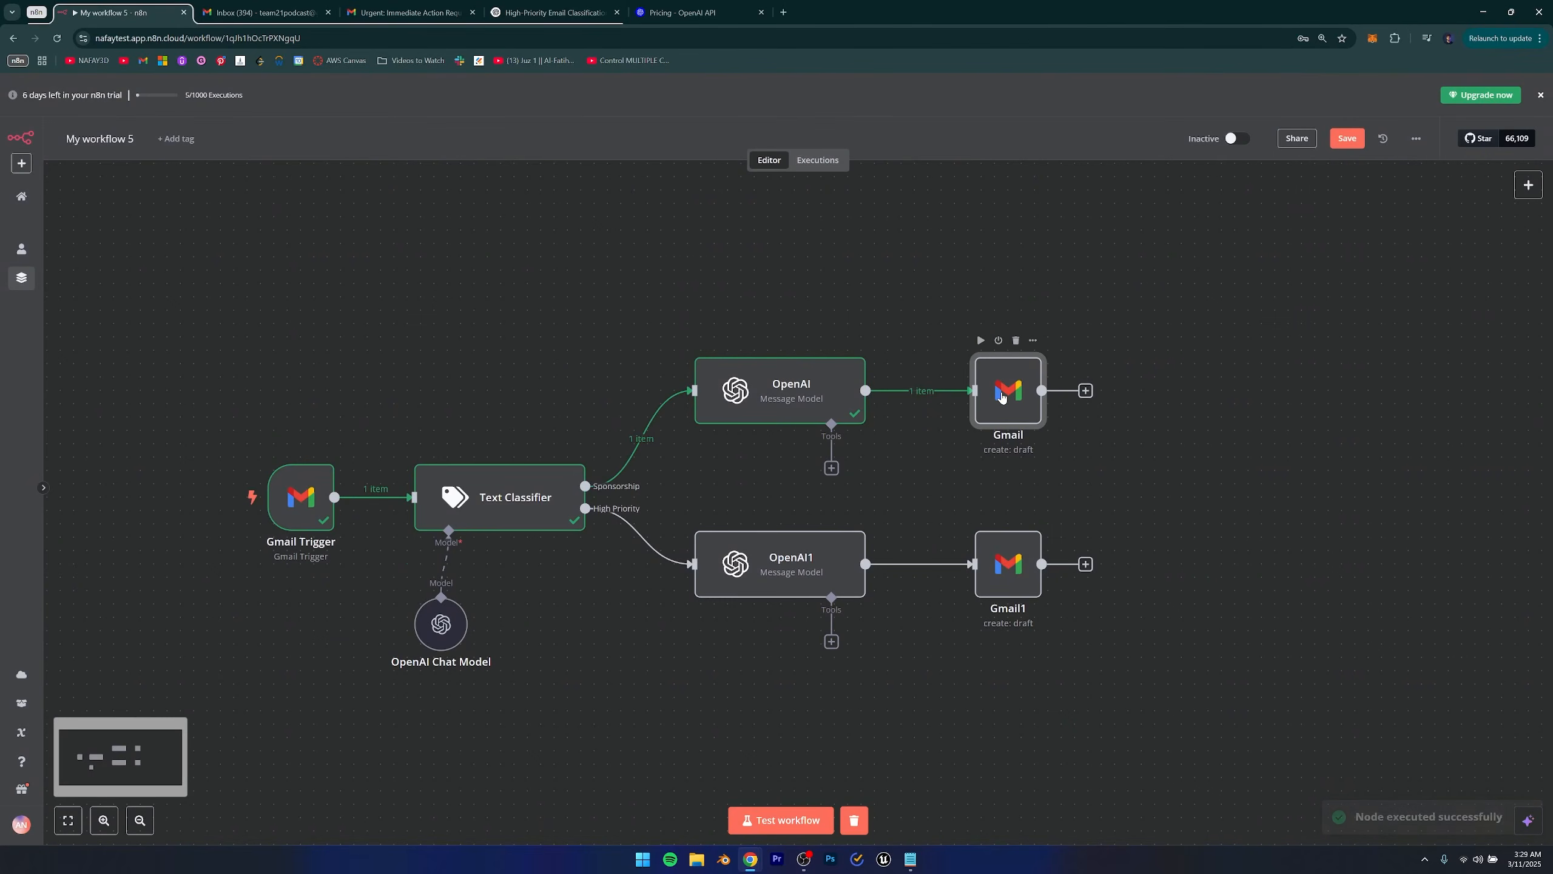
Replace the sponsorship Gmail draft's Subject and Message expressions with OpenAI's email_subject and email_body, and return to the canvas.
double_click(1001, 396)
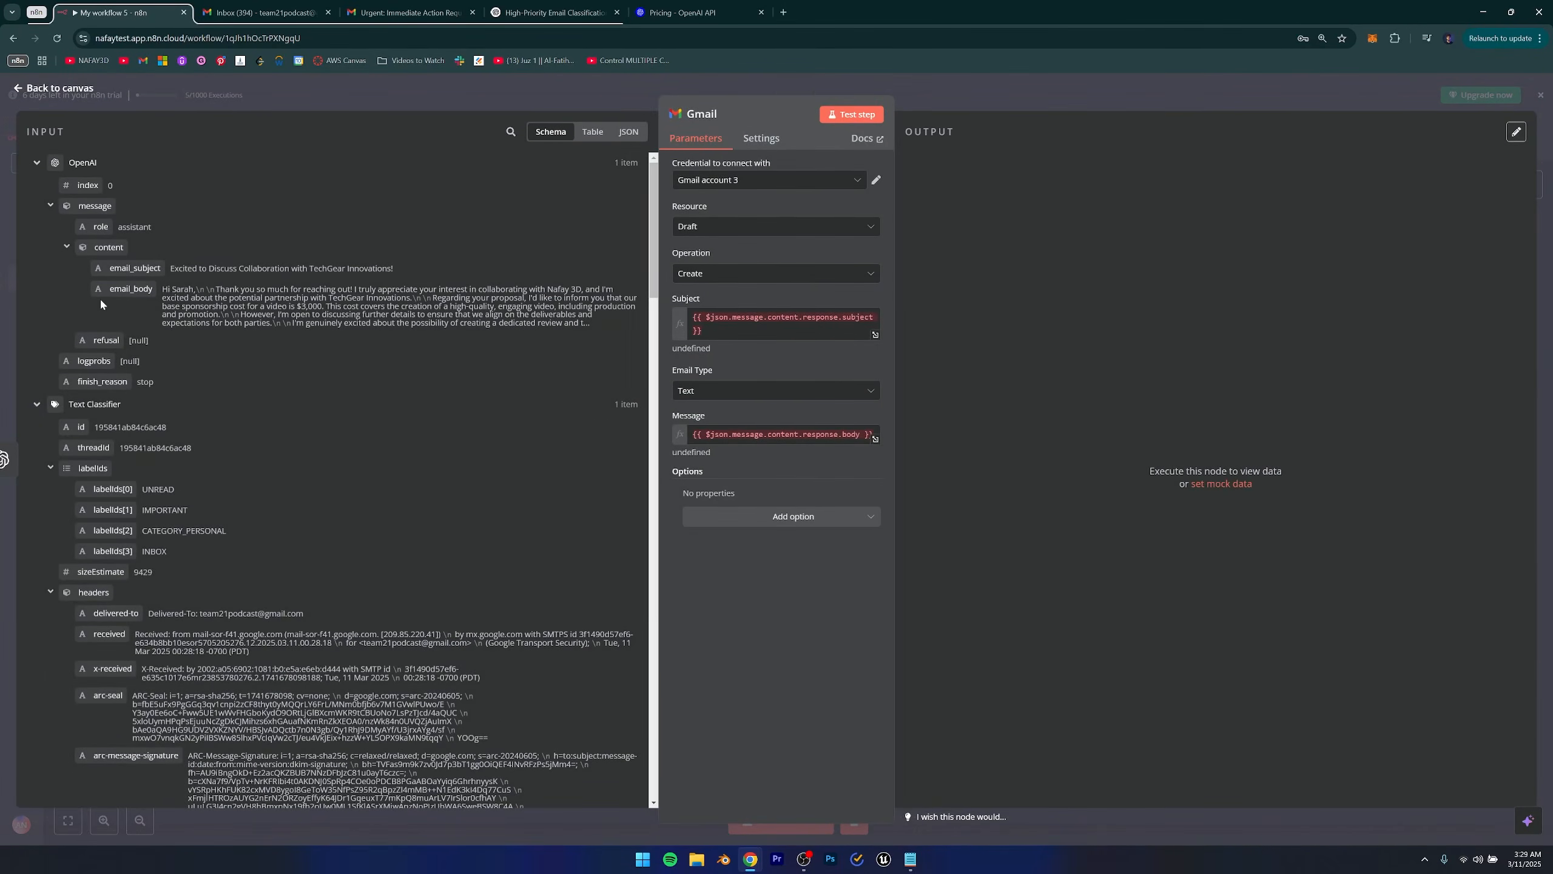
left_click_drag(723, 329, 692, 314)
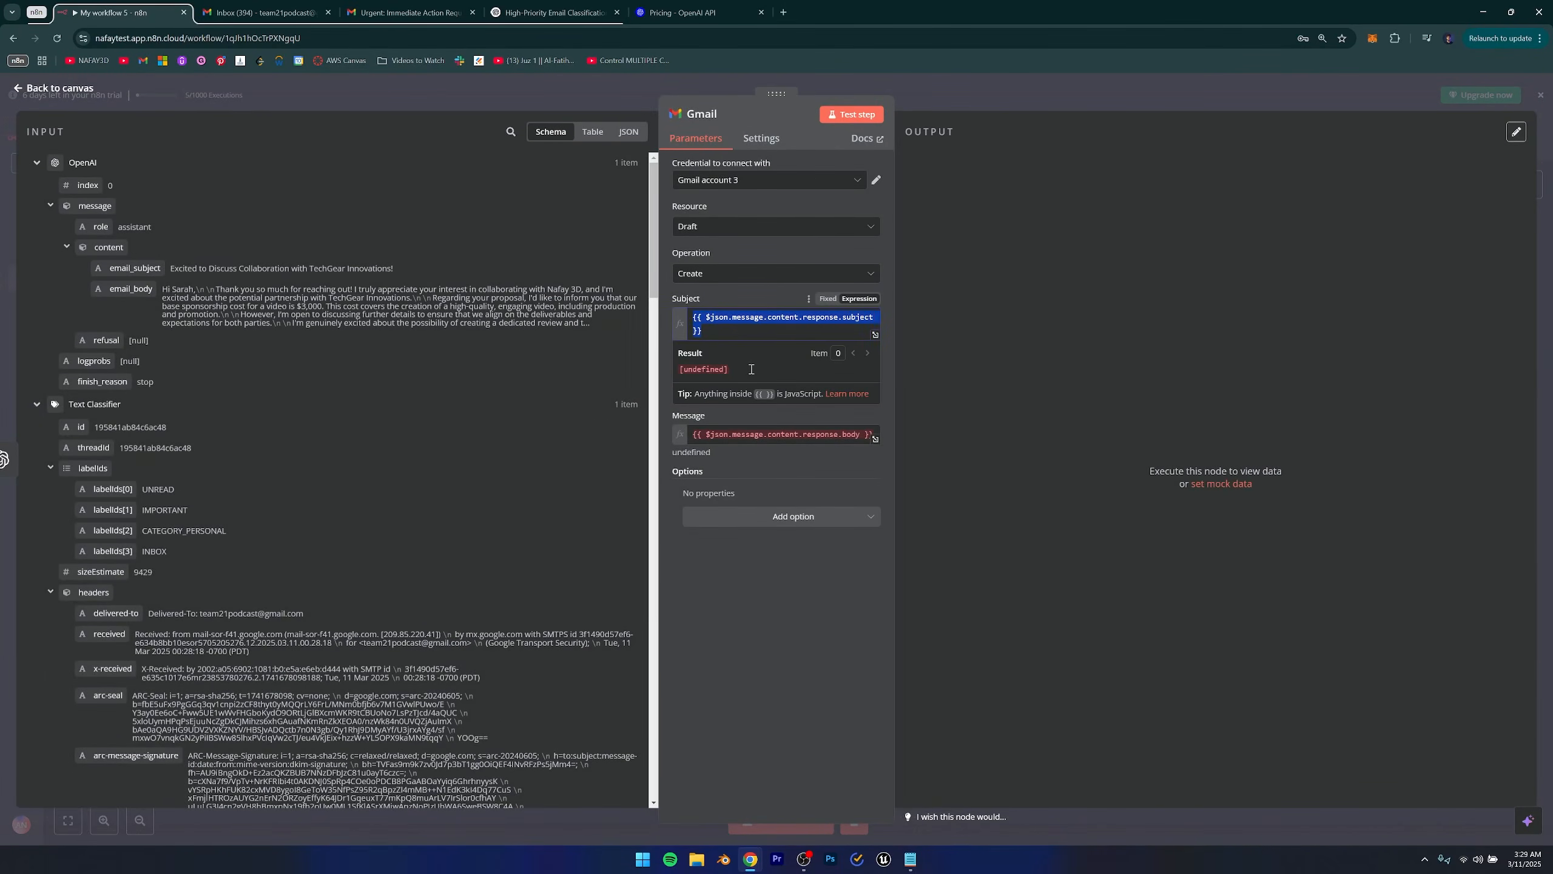
key("BackSpace")
left_click(730, 426)
key("ctrl+a")
key("BackSpace")
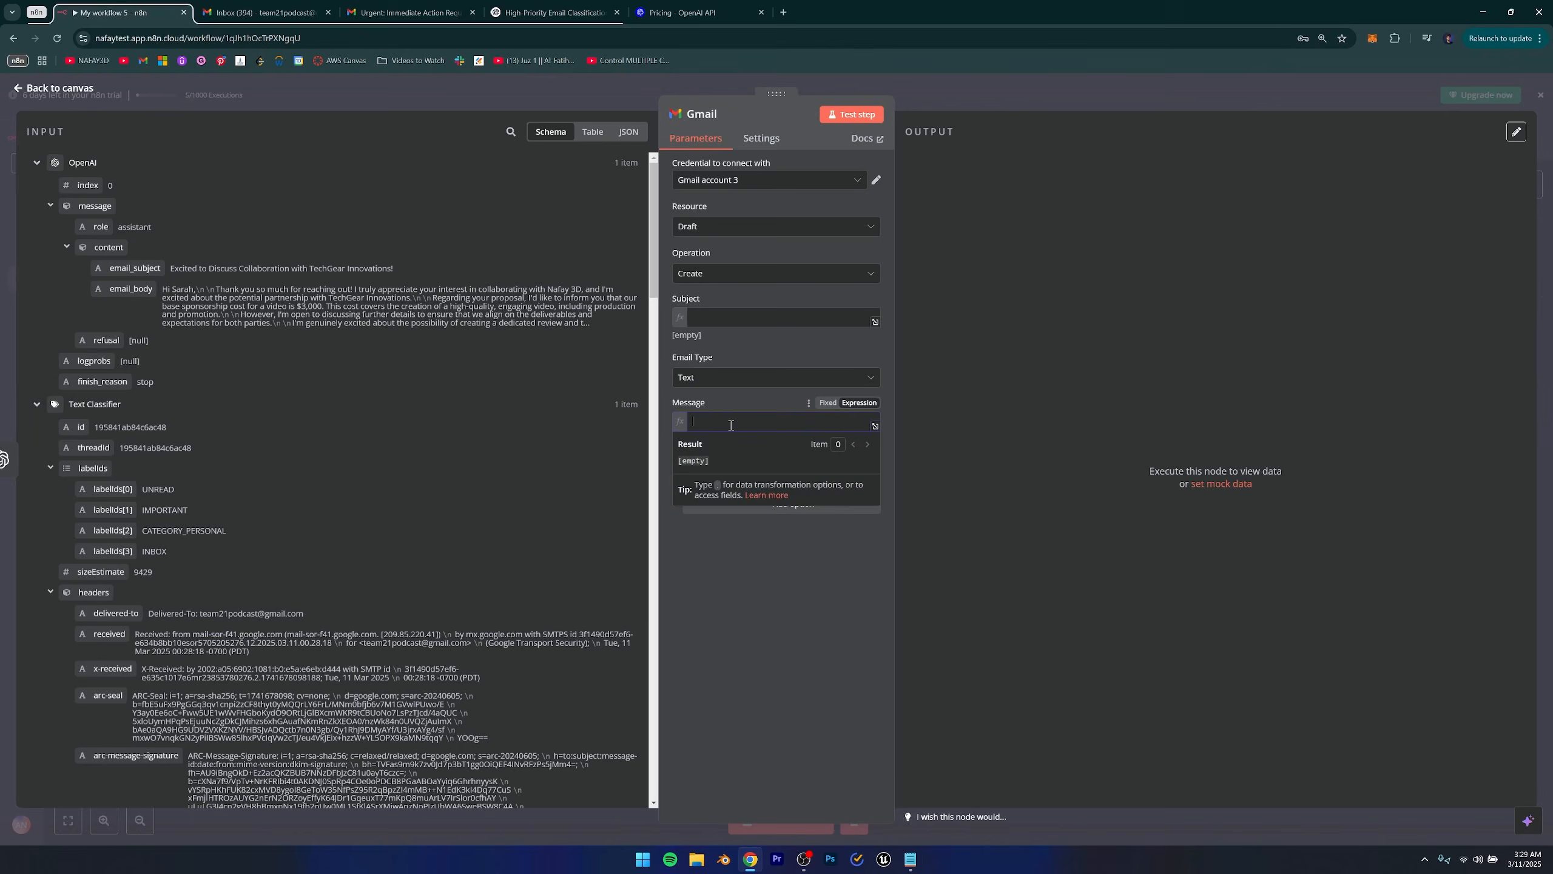
left_click_drag(166, 270, 398, 292)
left_click(183, 251)
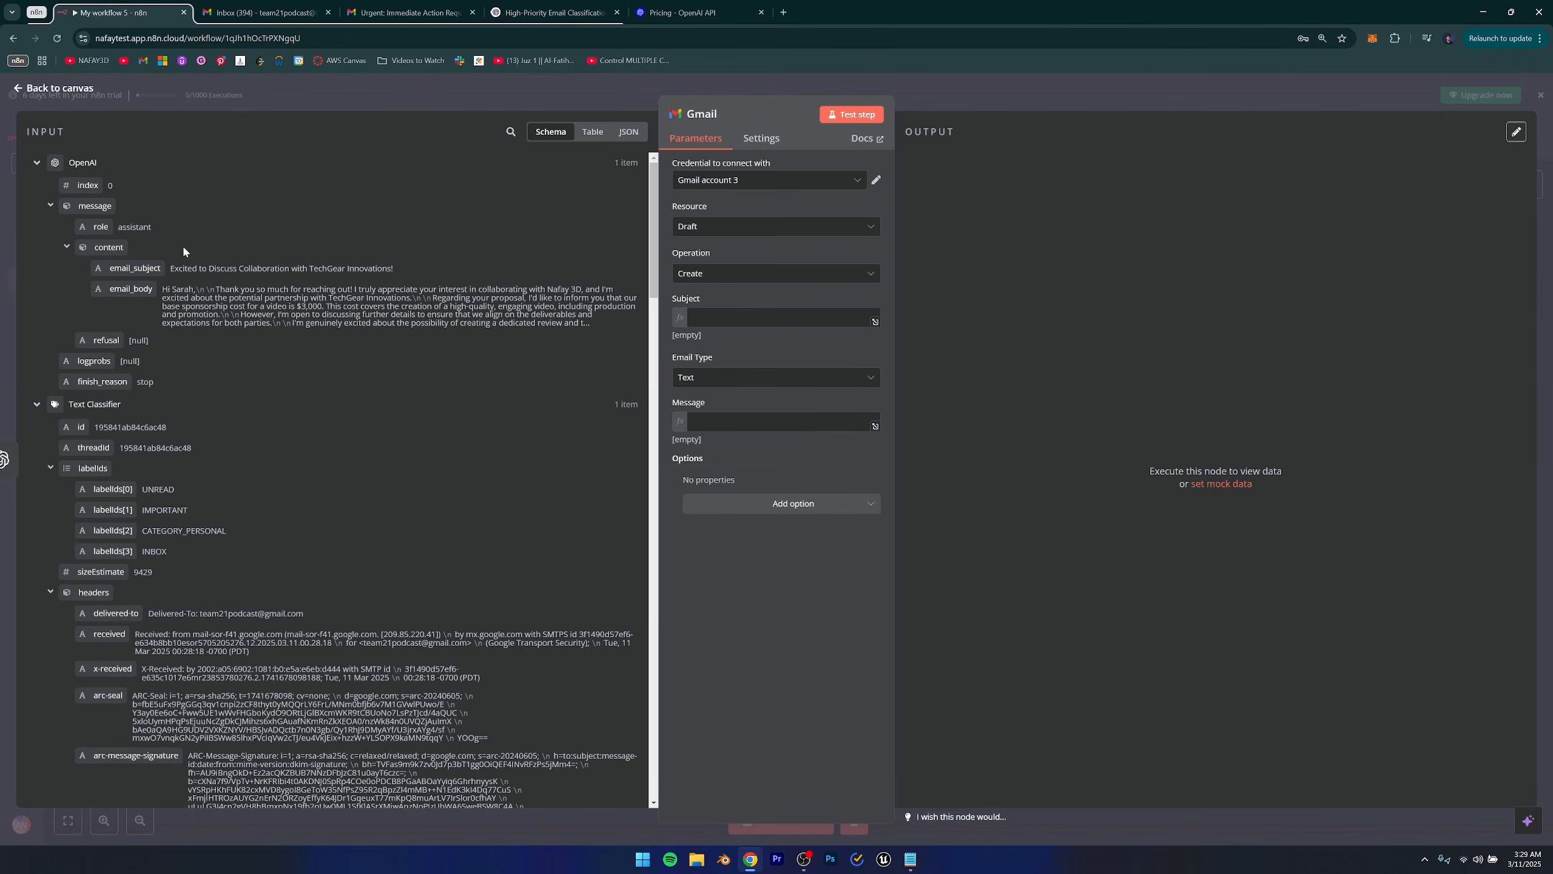
left_click_drag(135, 268, 777, 317)
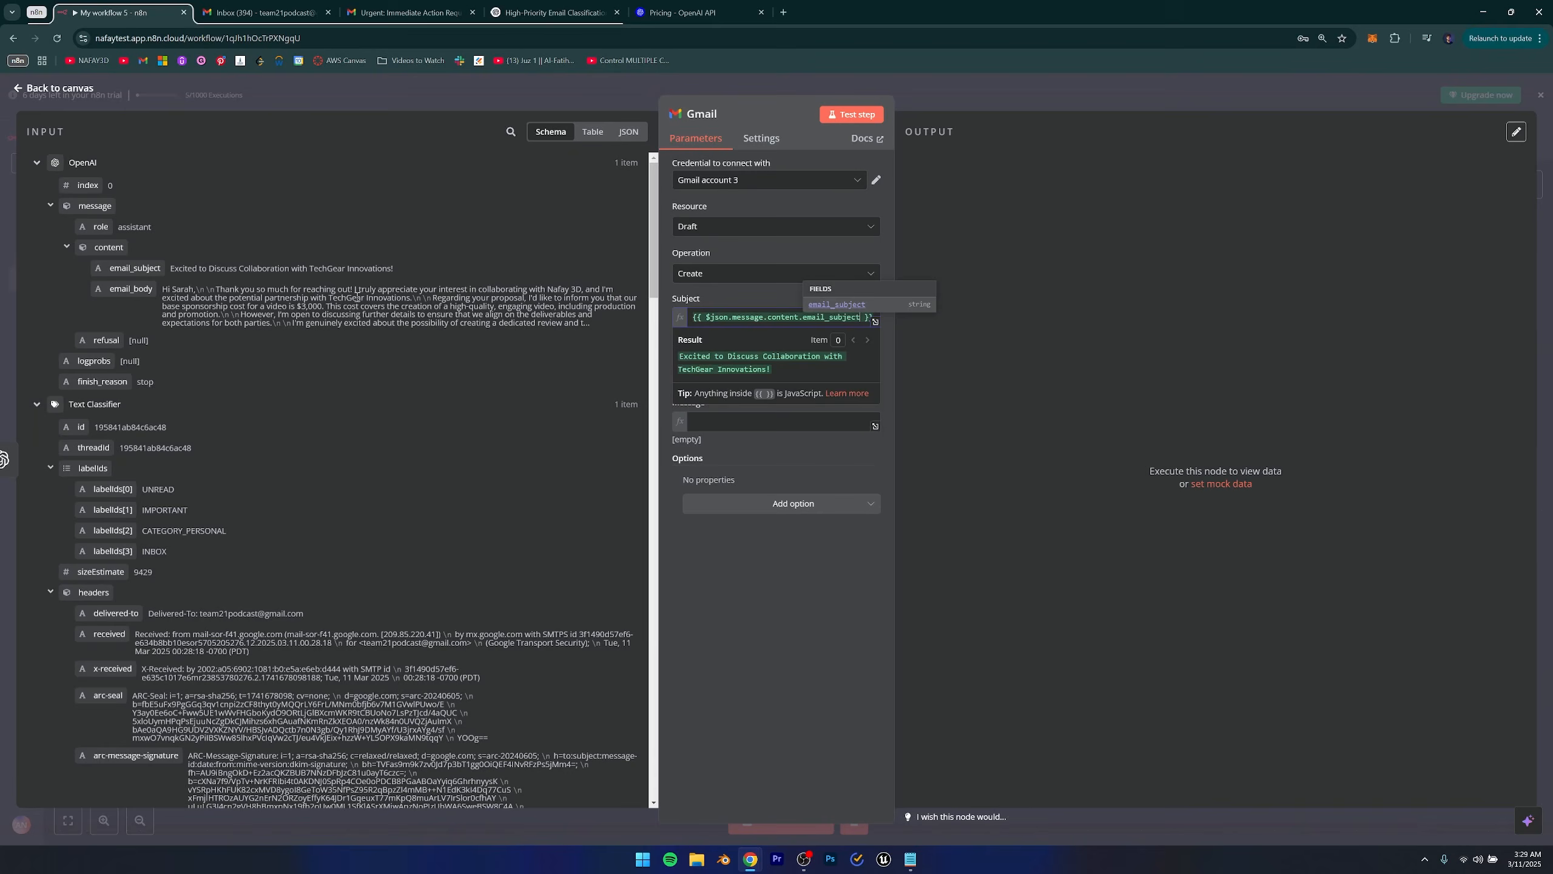
left_click_drag(123, 288, 733, 422)
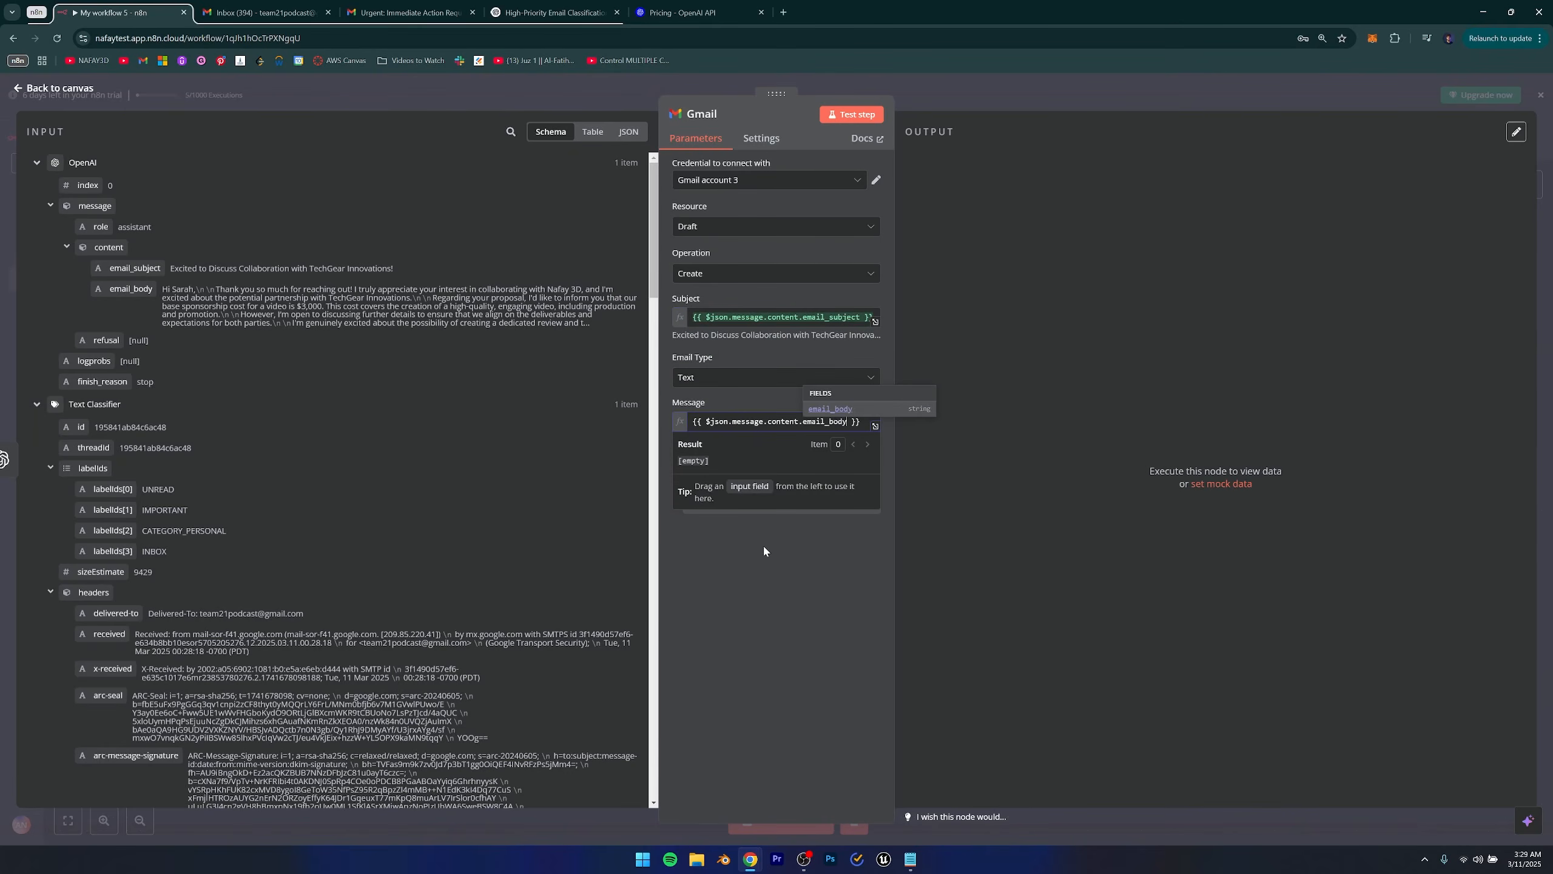
left_click(47, 91)
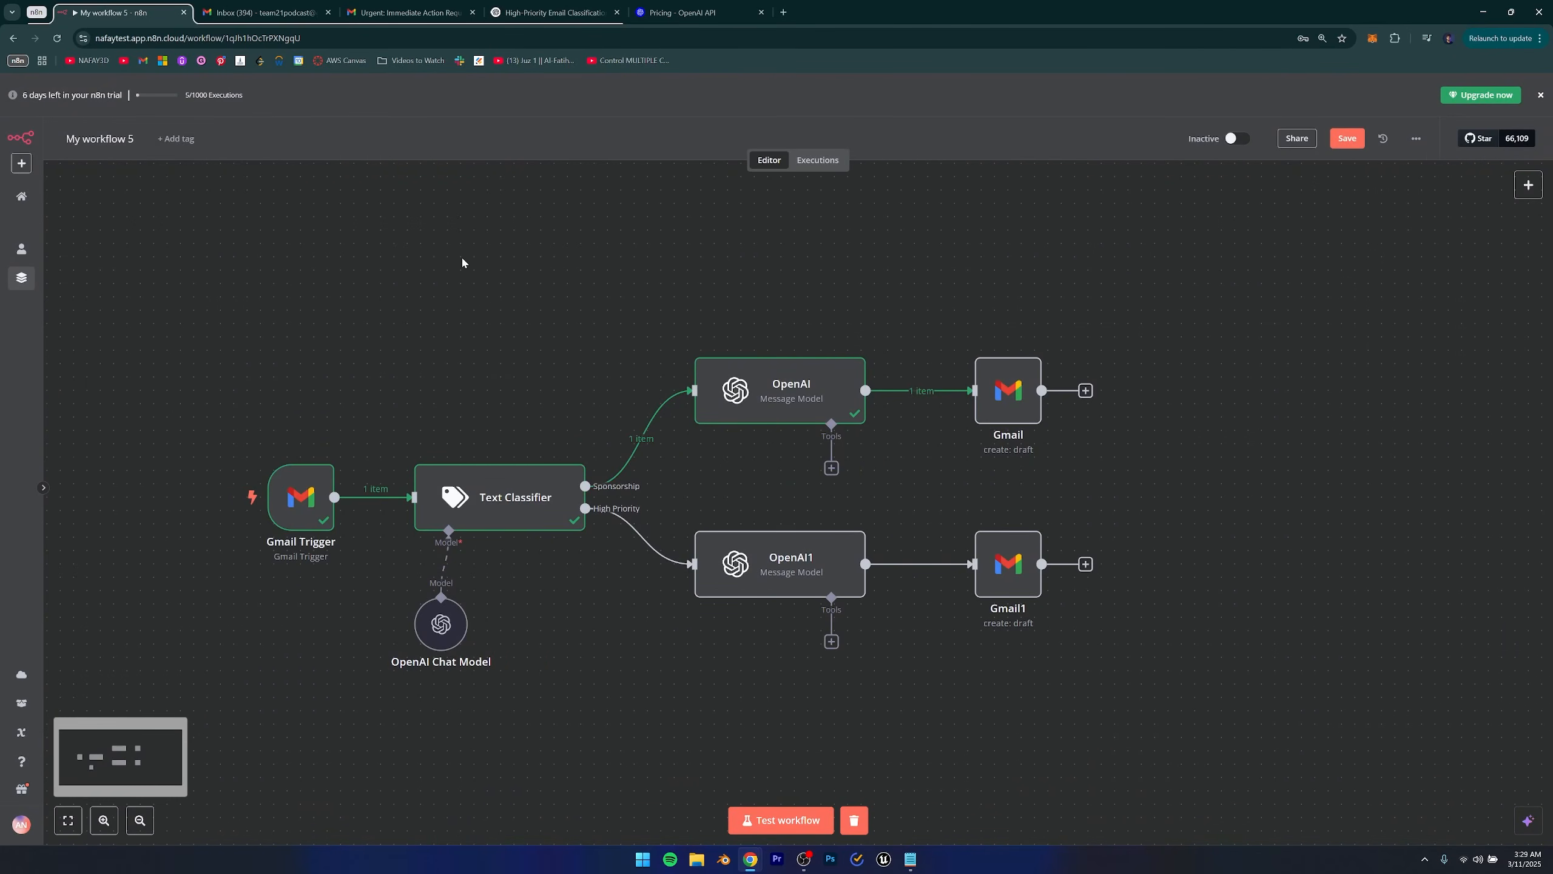
Test the workflow, switch to Gmail, open the newest collaboration draft and examine its recipient and reply text.
left_click(213, 497)
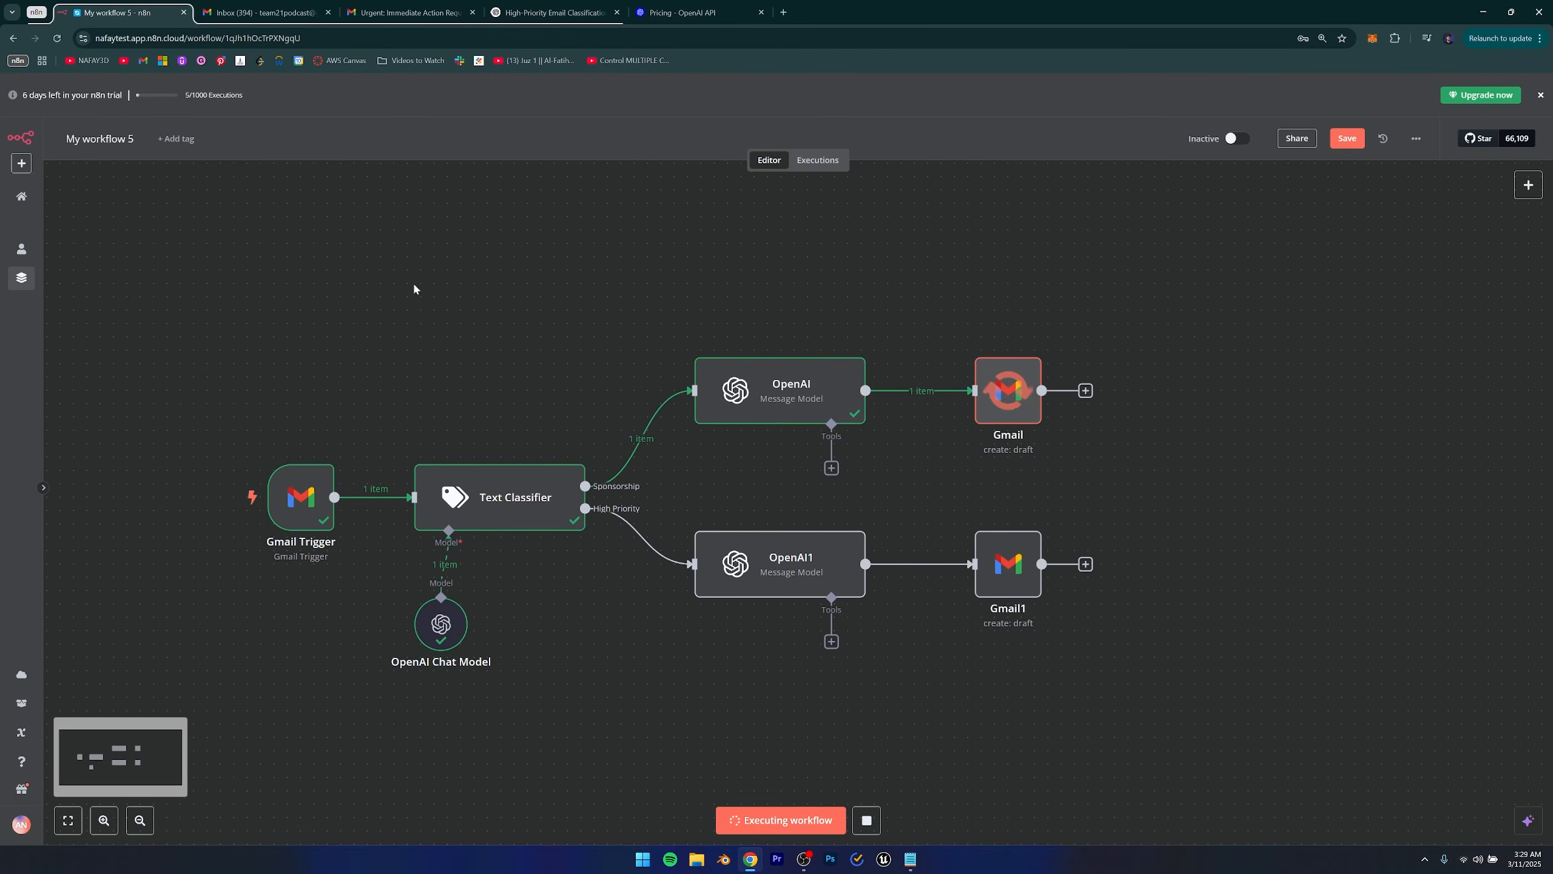
key("ctrl+Tab")
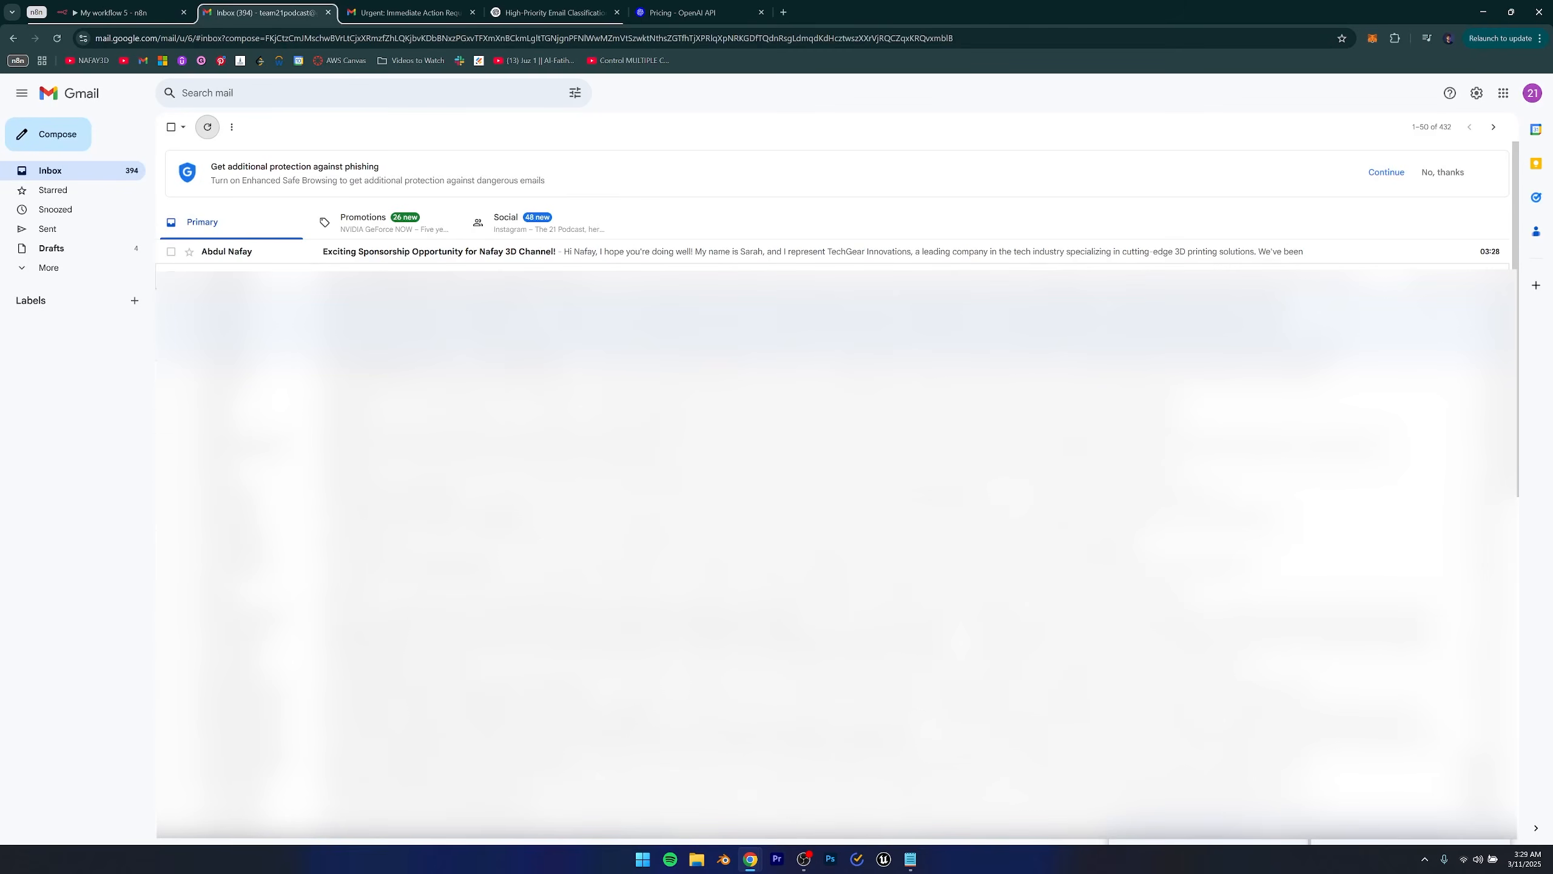
left_click(58, 250)
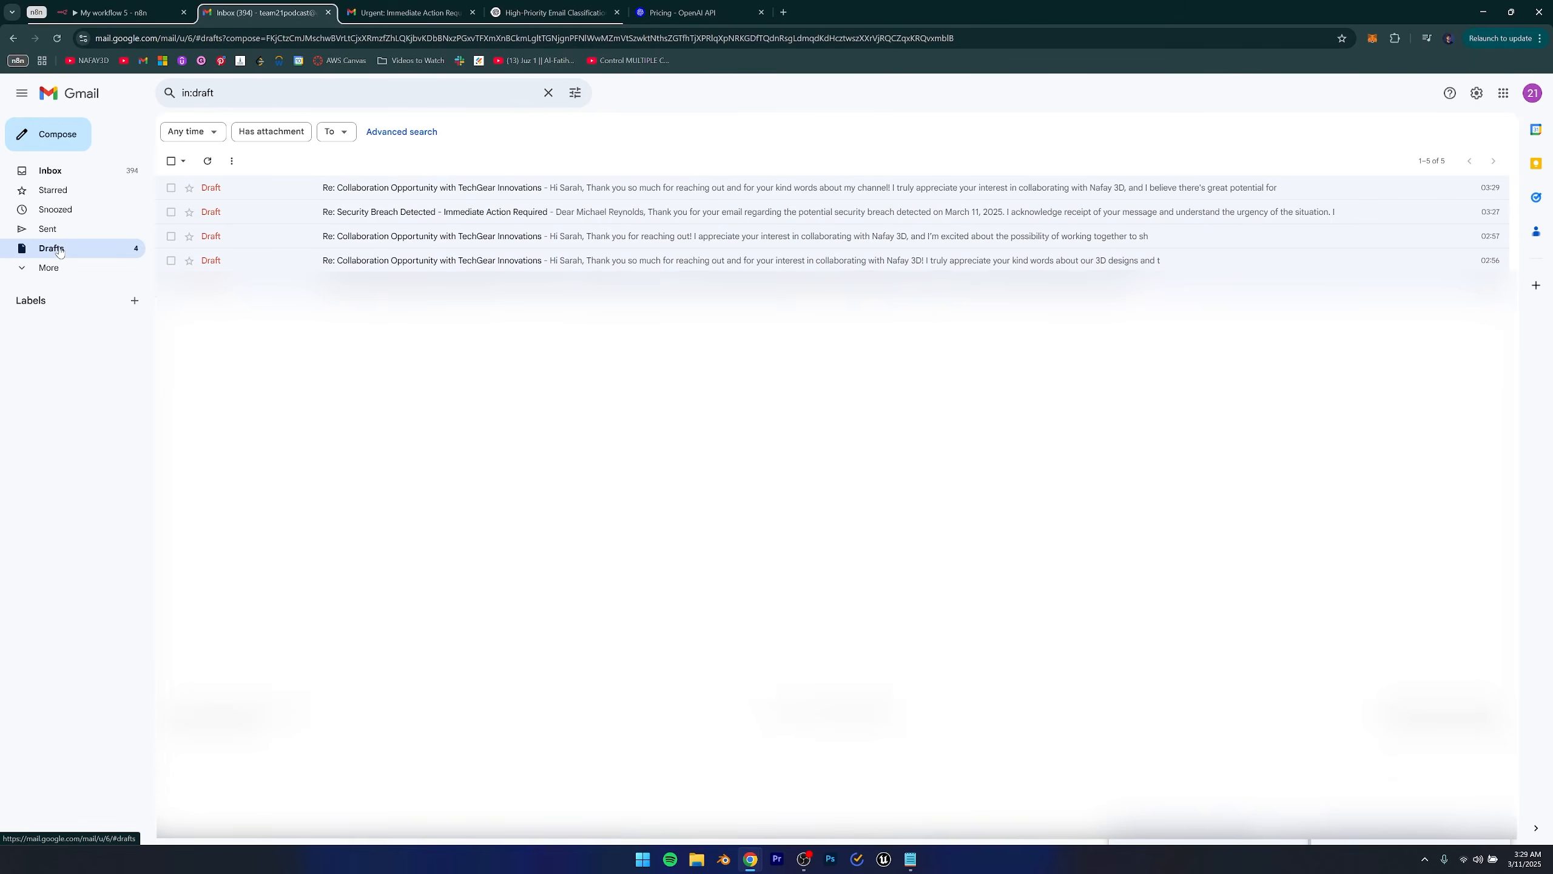
left_click(361, 190)
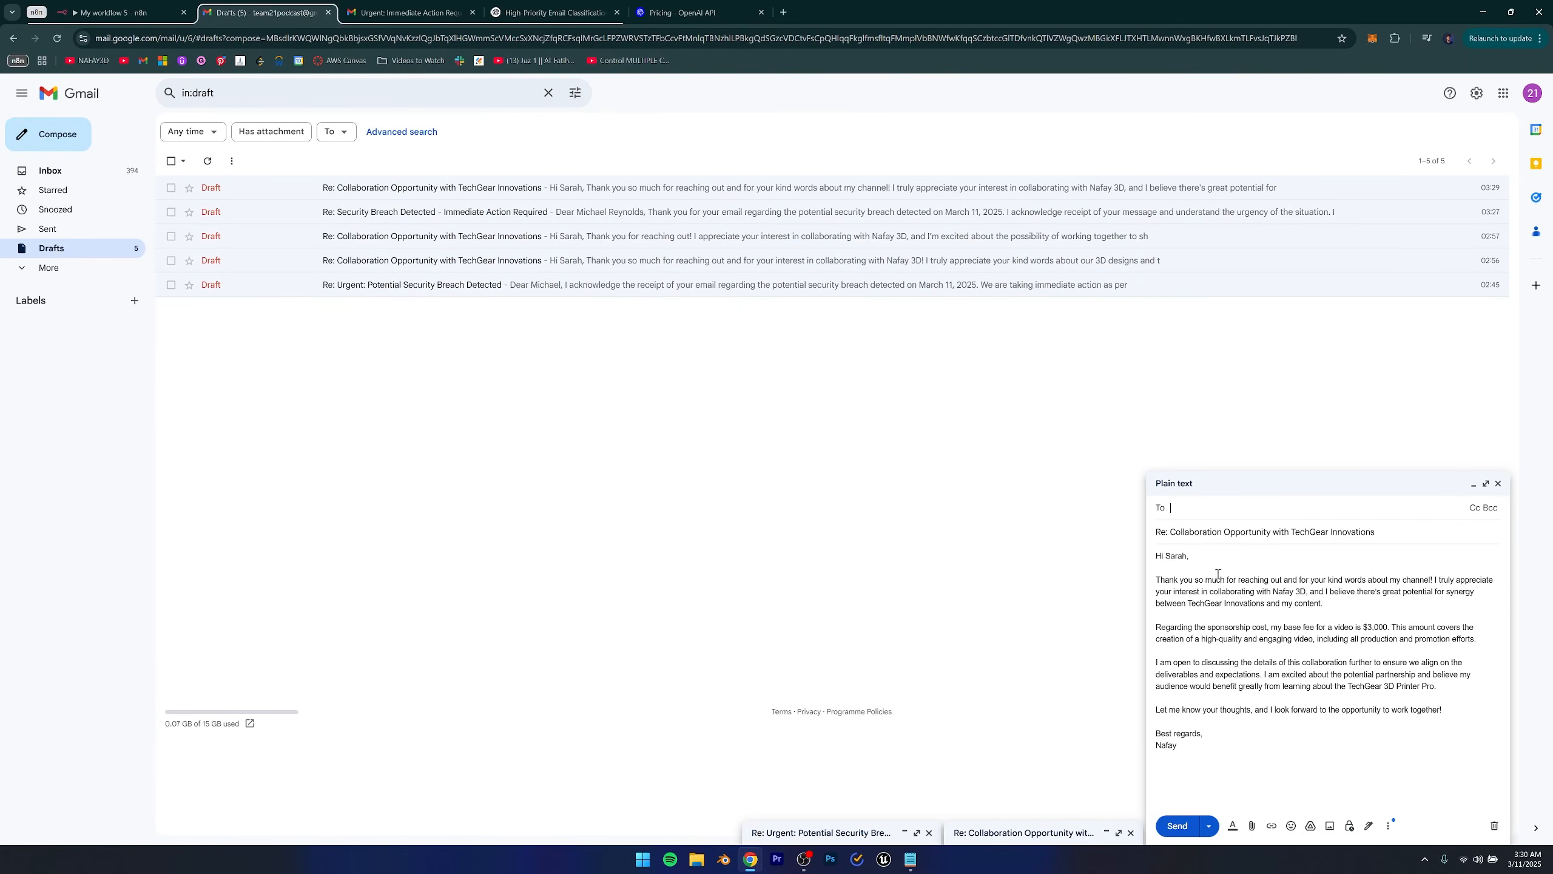
left_click_drag(1155, 562, 1330, 752)
left_click(1315, 763)
left_click(1187, 515)
left_click(1272, 604)
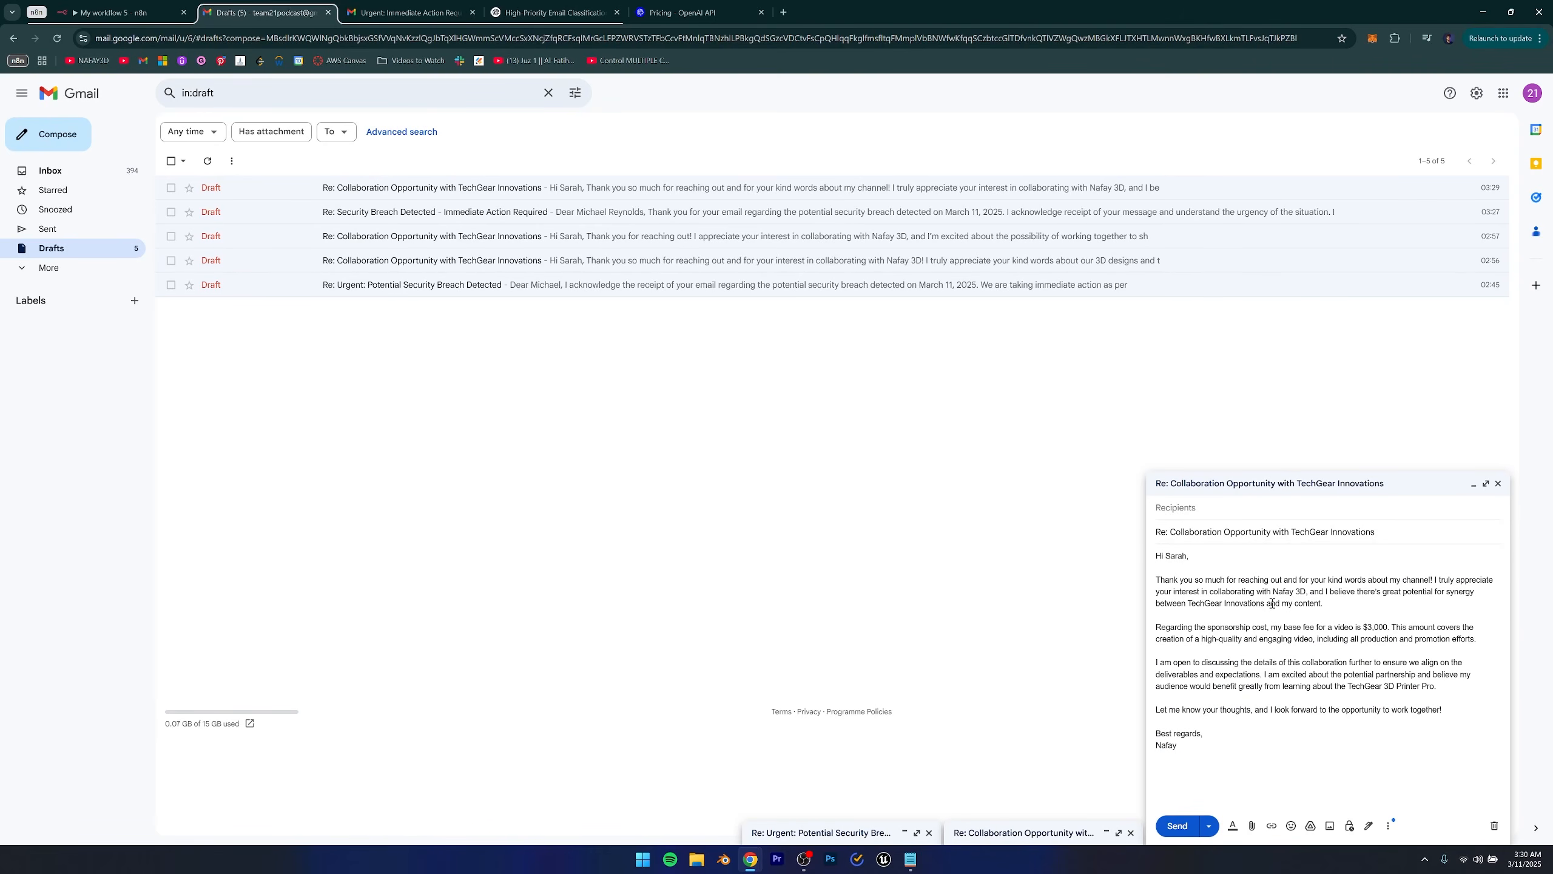
Switch back to n8n, activate the workflow, acknowledge the activation notice and deactivate the workflow again.
key("ctrl+shift+Tab")
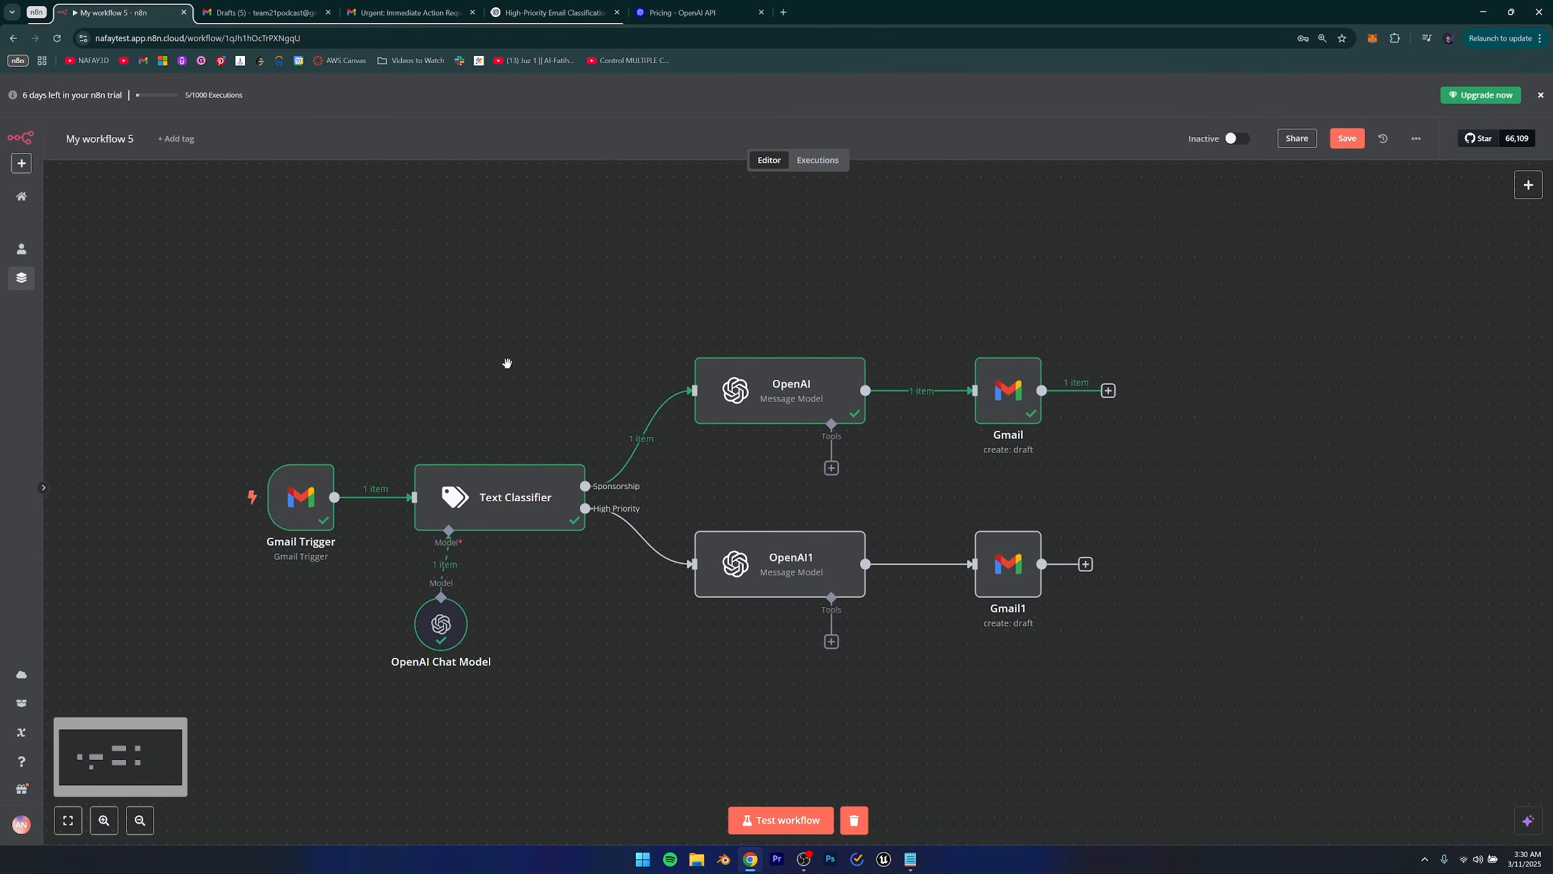
left_click_drag(507, 363, 592, 333)
left_click_drag(647, 413, 663, 428)
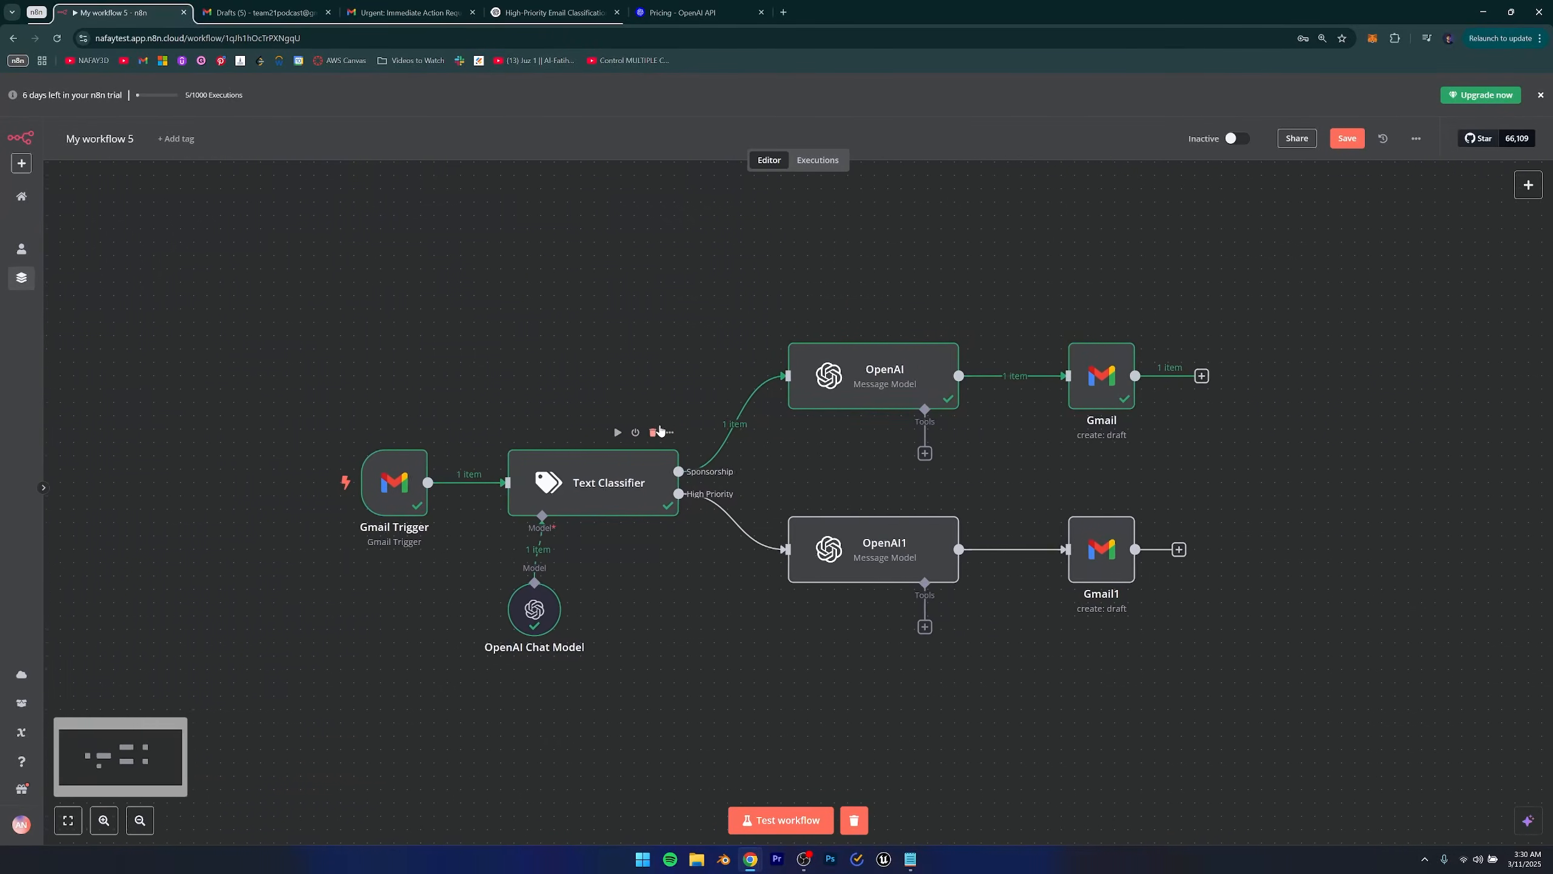
right_click(663, 428)
left_click(646, 395)
left_click_drag(681, 626, 687, 626)
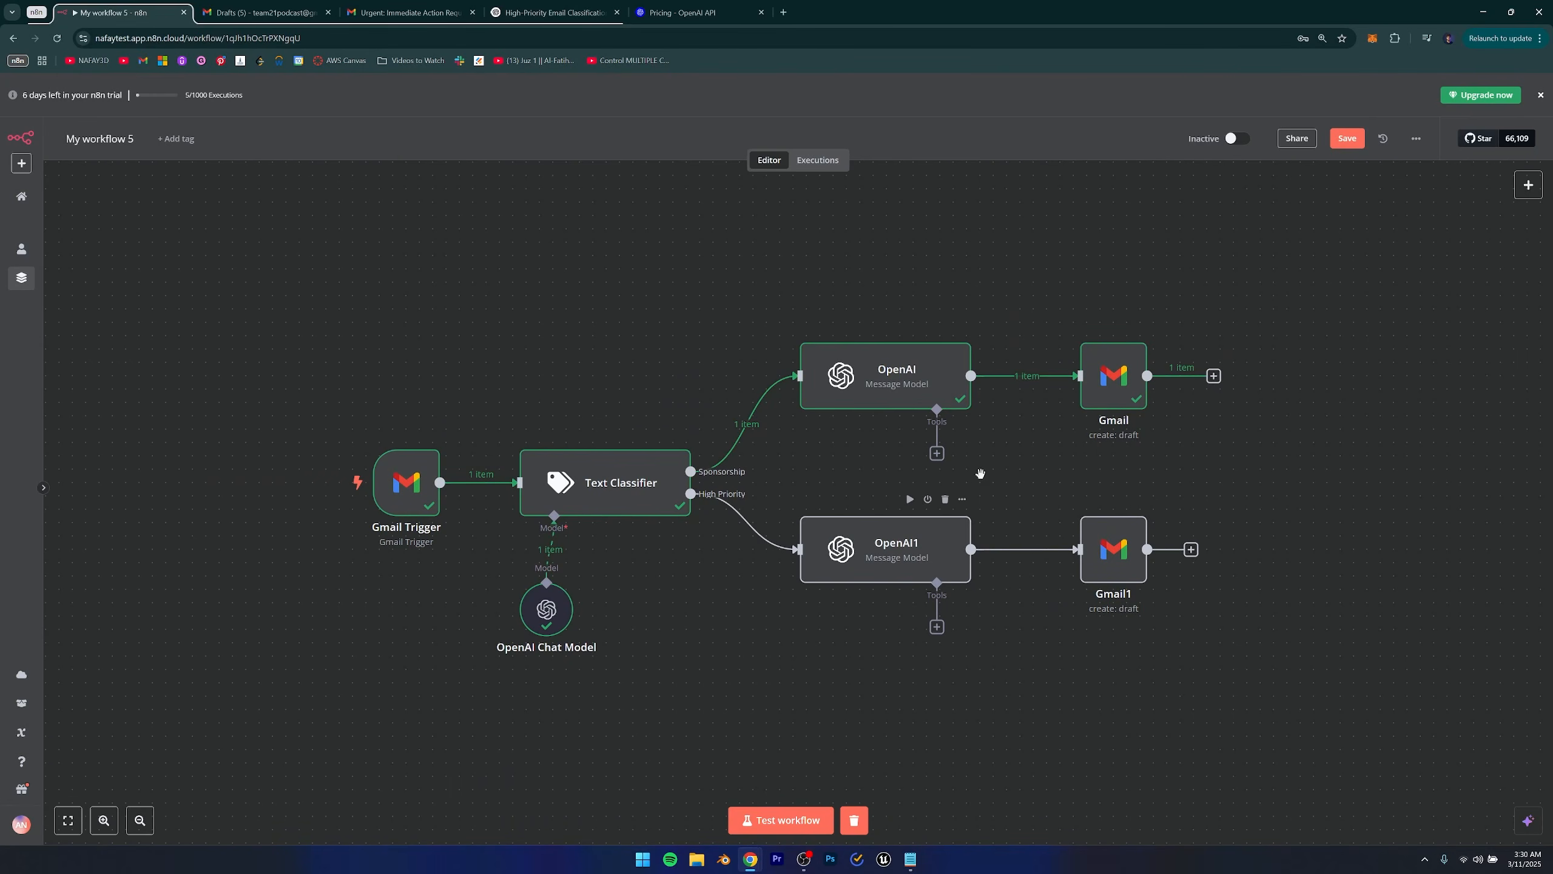
left_click(1235, 143)
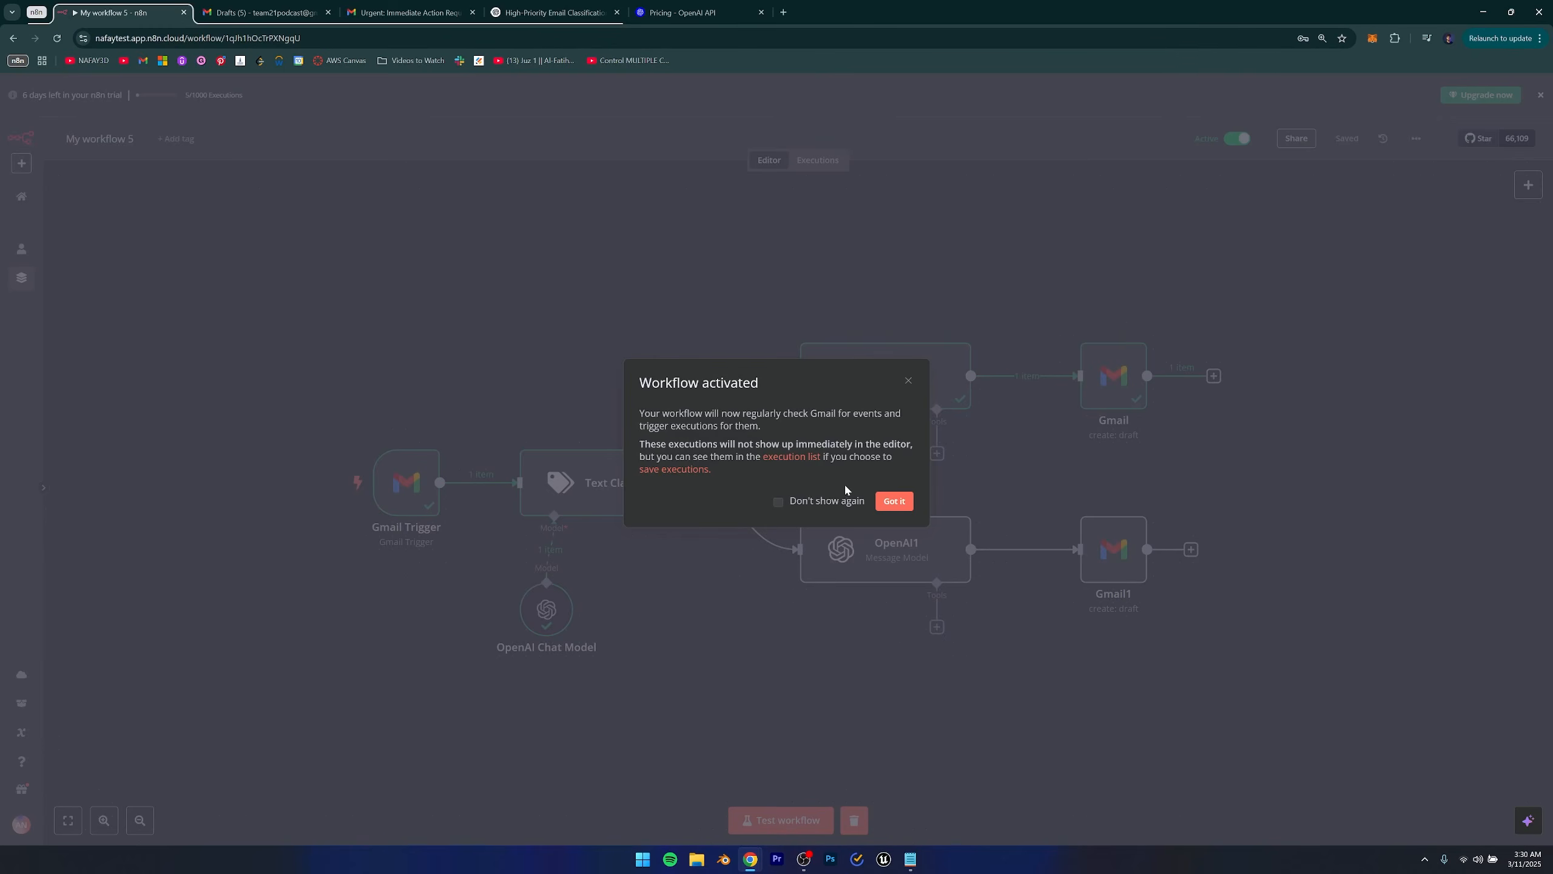
left_click(883, 502)
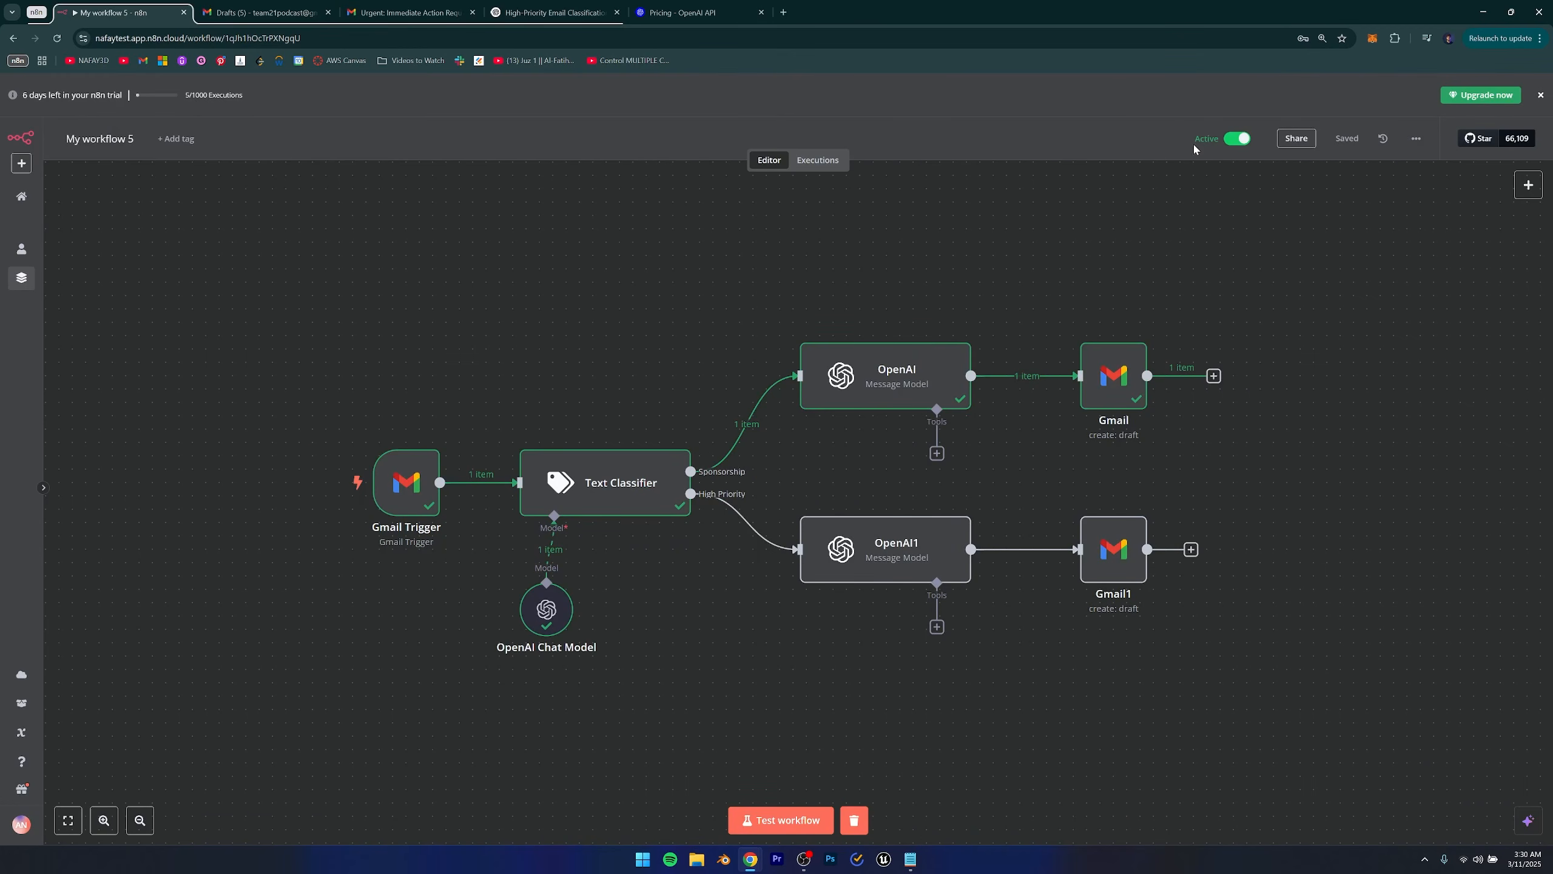
left_click(1235, 139)
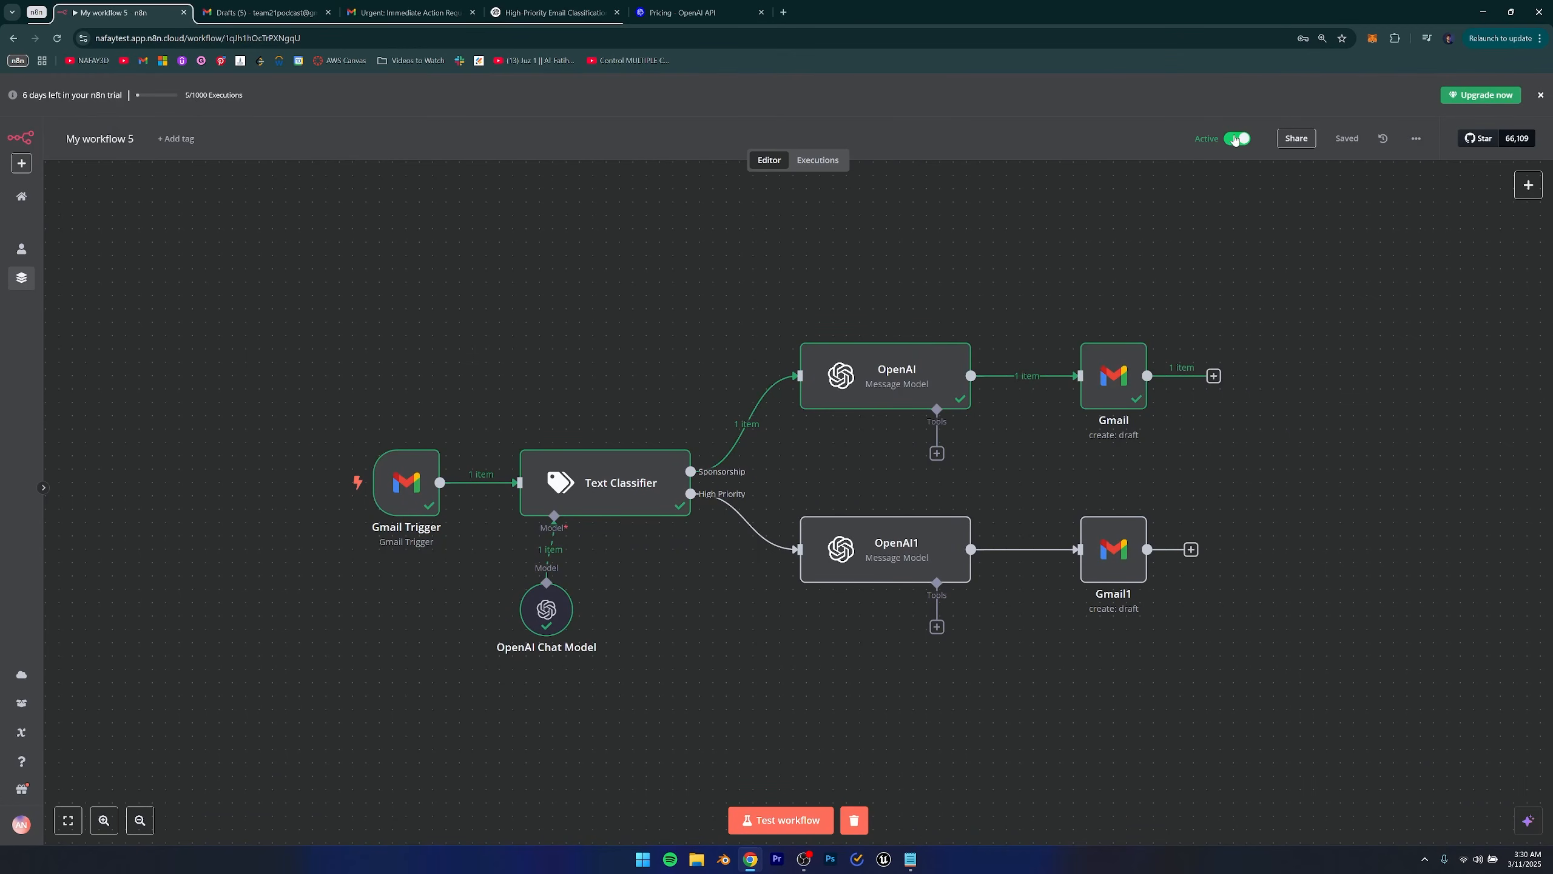
left_click(1023, 257)
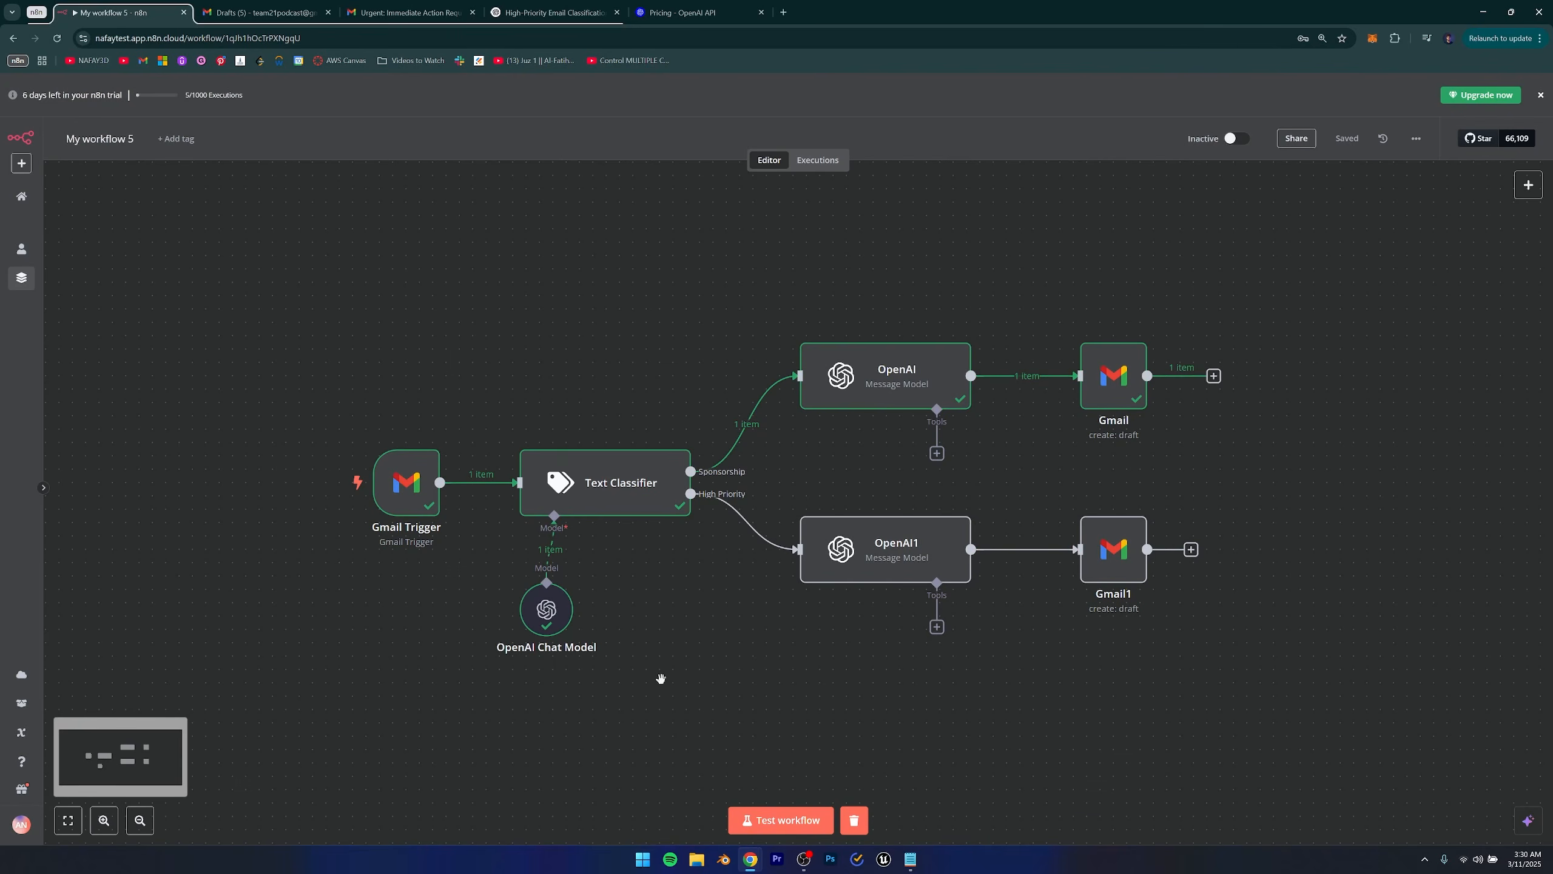
Switch to OneDrive and examine Apple's FY23 Q4 consolidated financial statements PDF.
left_click(679, 12)
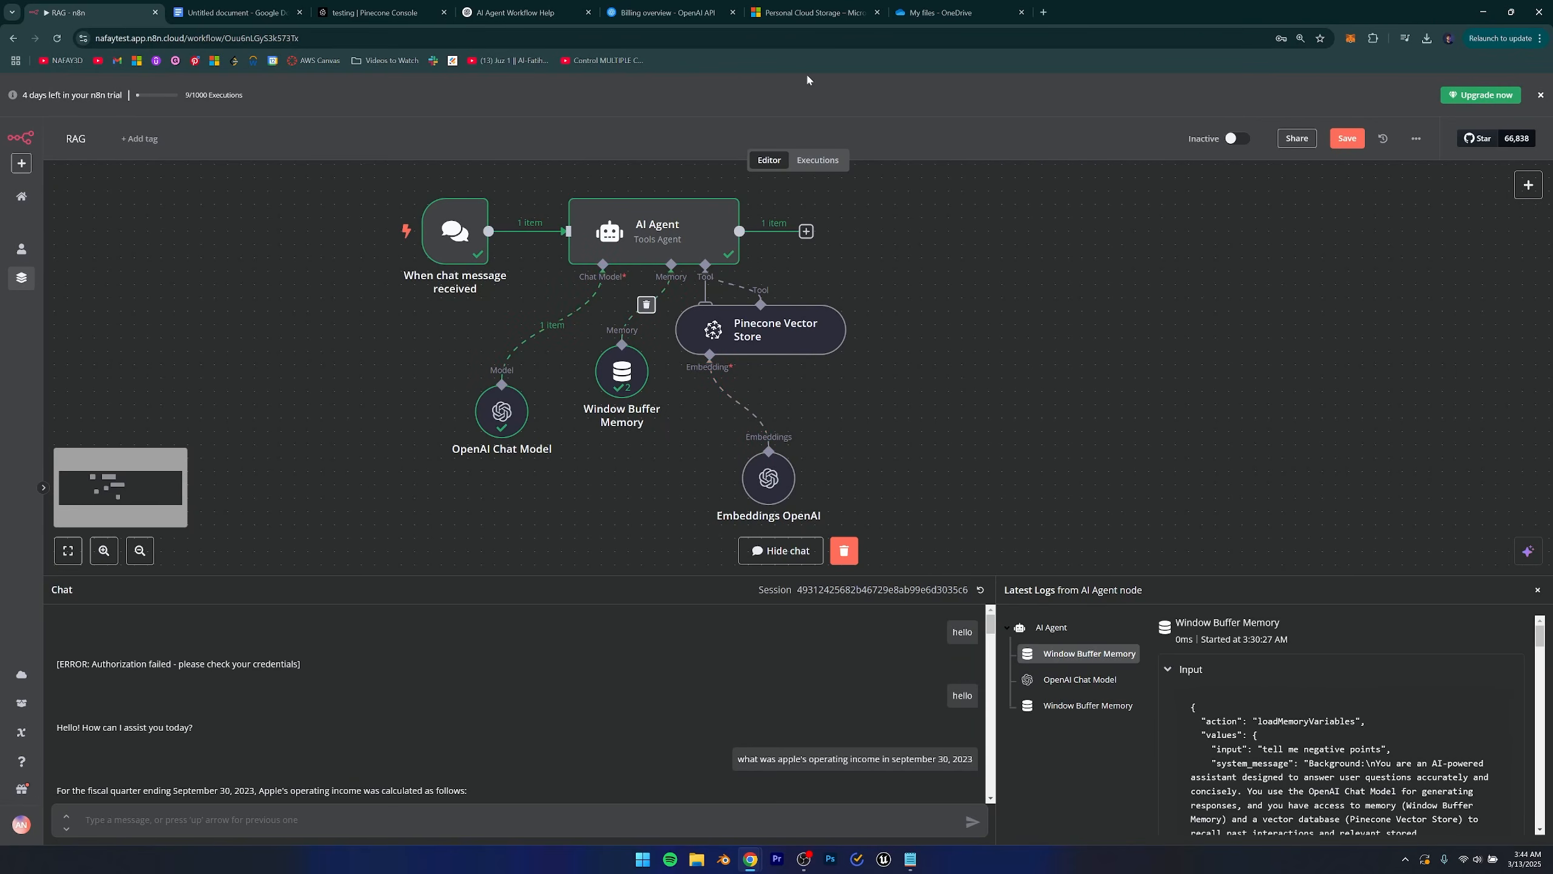
left_click(917, 12)
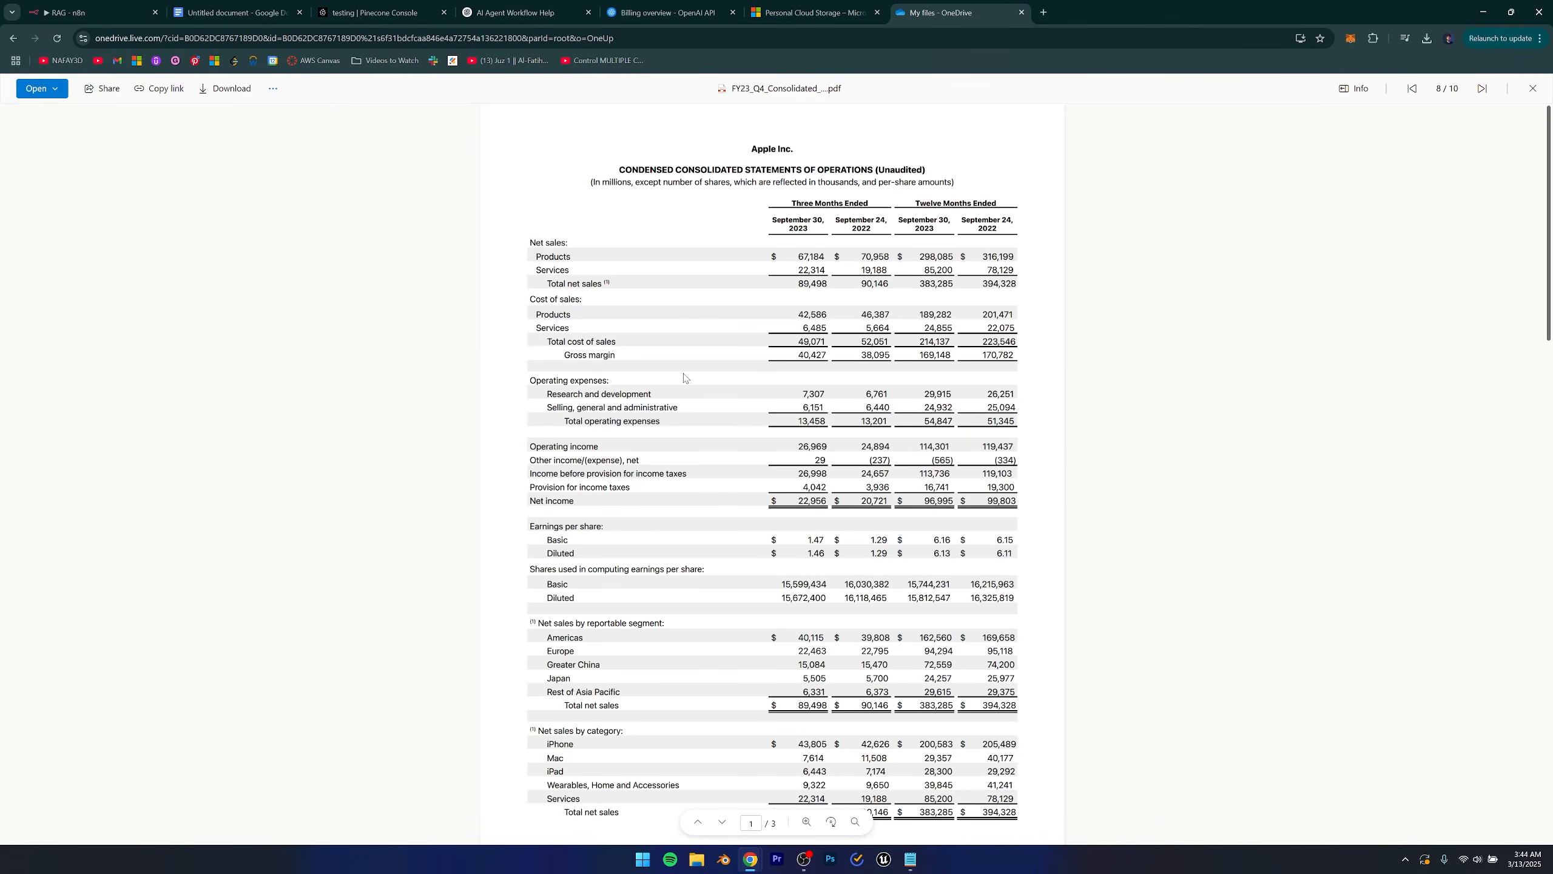
scroll(685, 422, "down", 4)
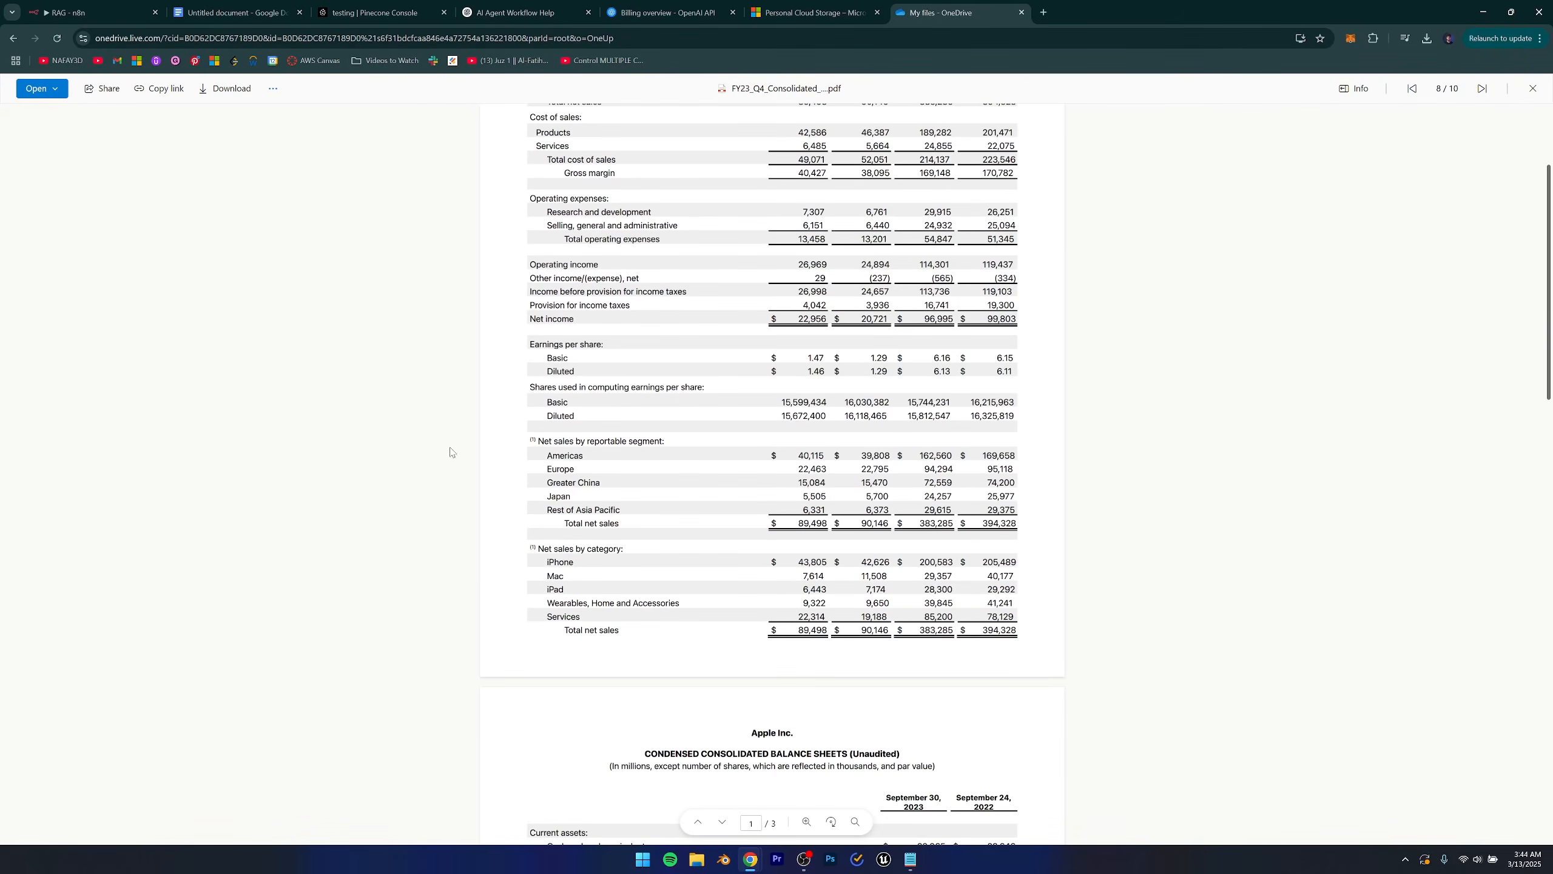
scroll(624, 470, "down", 8)
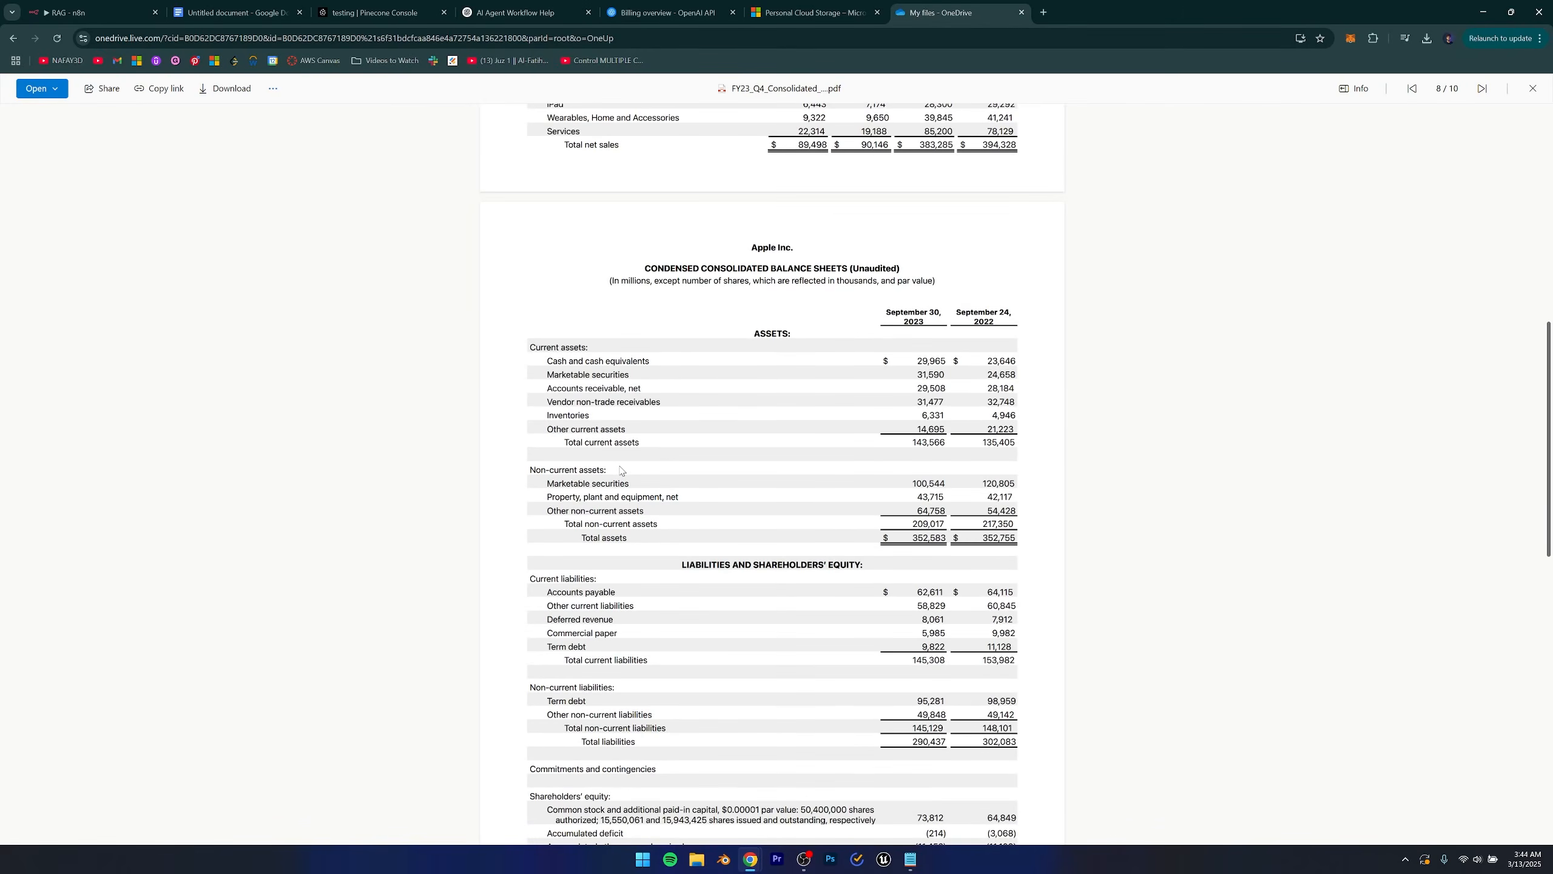
Return to the RAG workflow in n8n, read the chat's answer on Apple's September 30, 2023 operating income and check the source PDF.
key("ctrl+1")
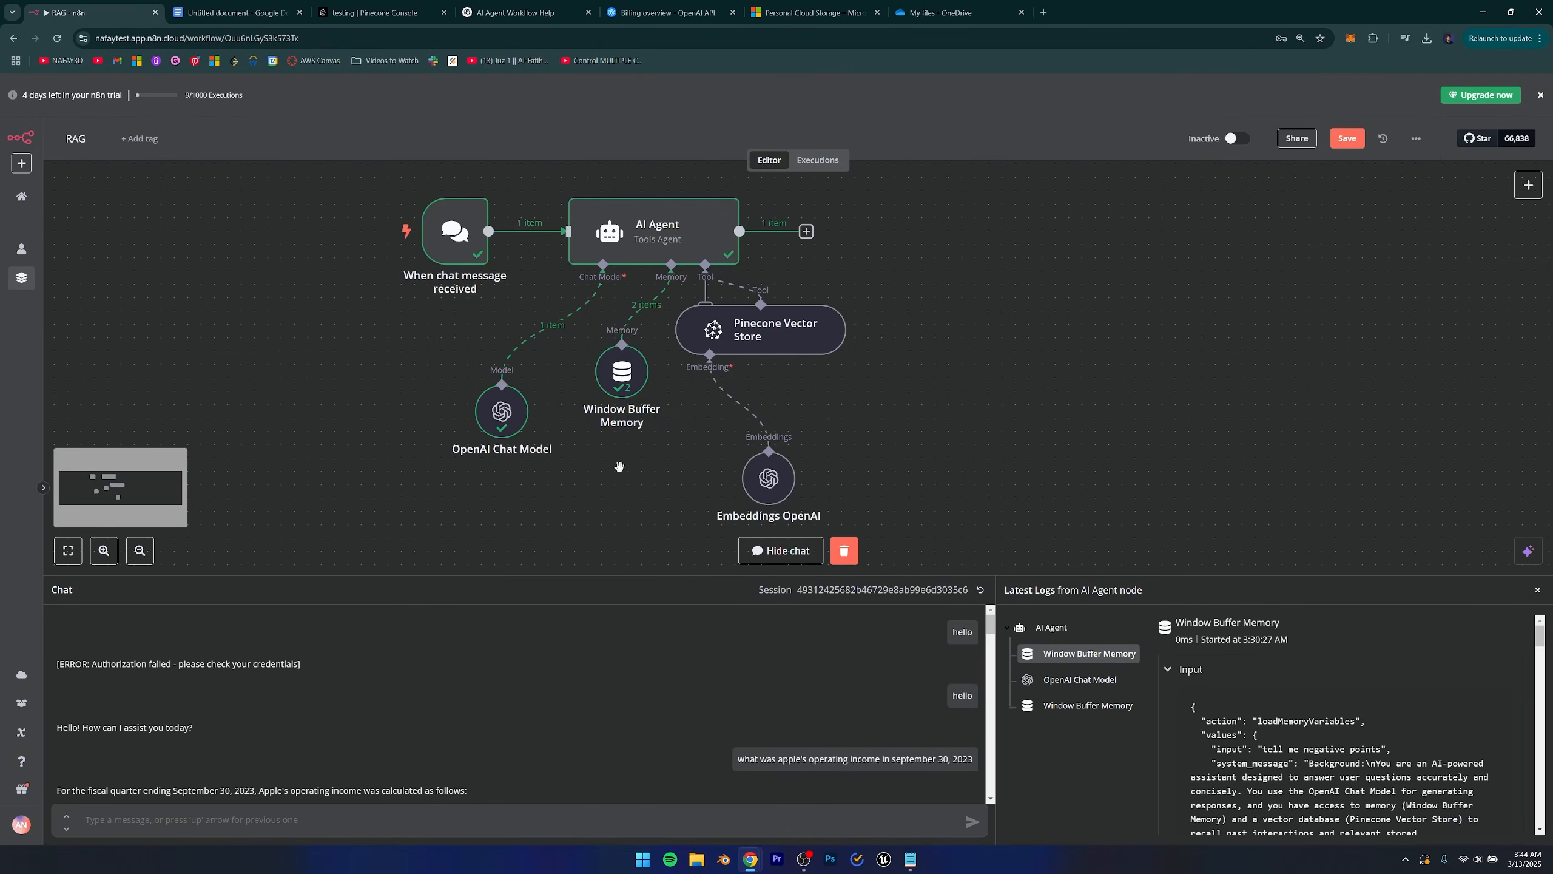
scroll(620, 729, "down", 1)
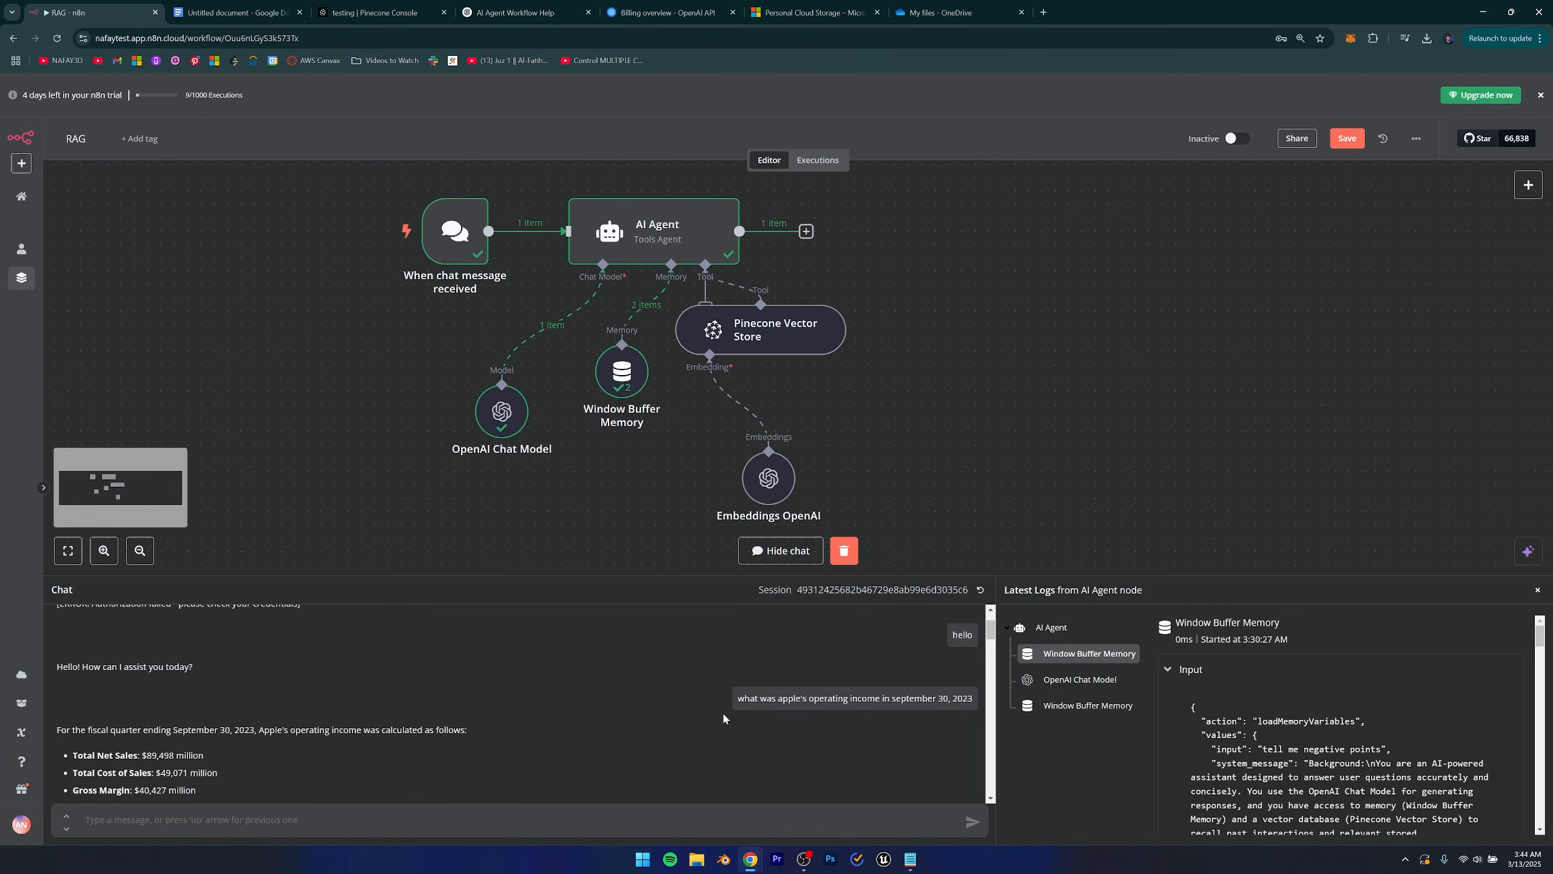
left_click_drag(735, 699, 860, 698)
scroll(946, 703, "down", 2)
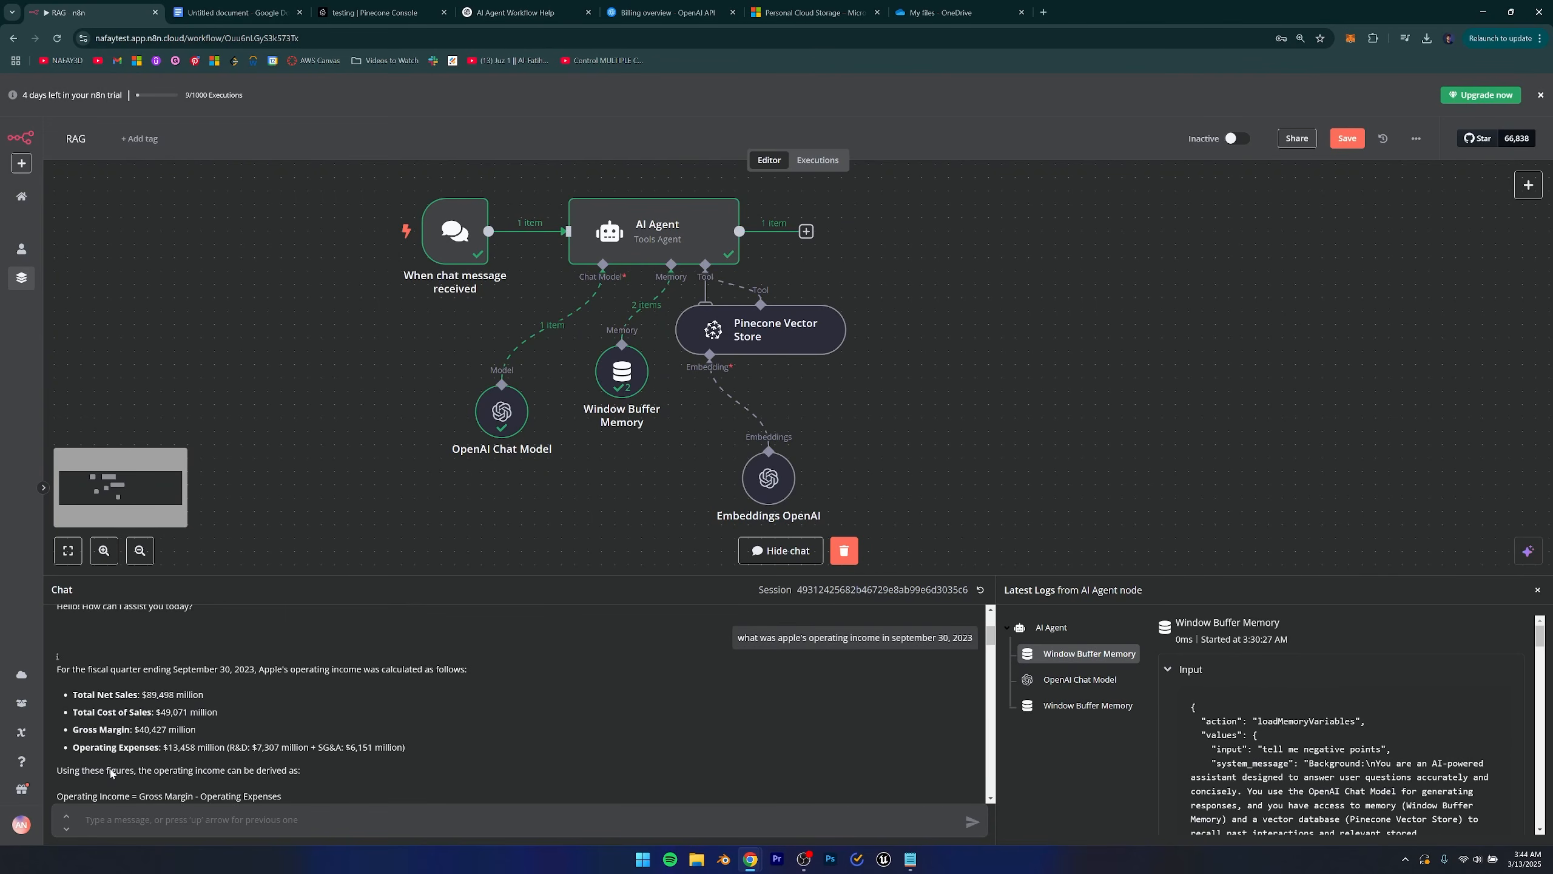
scroll(301, 707, "down", 2)
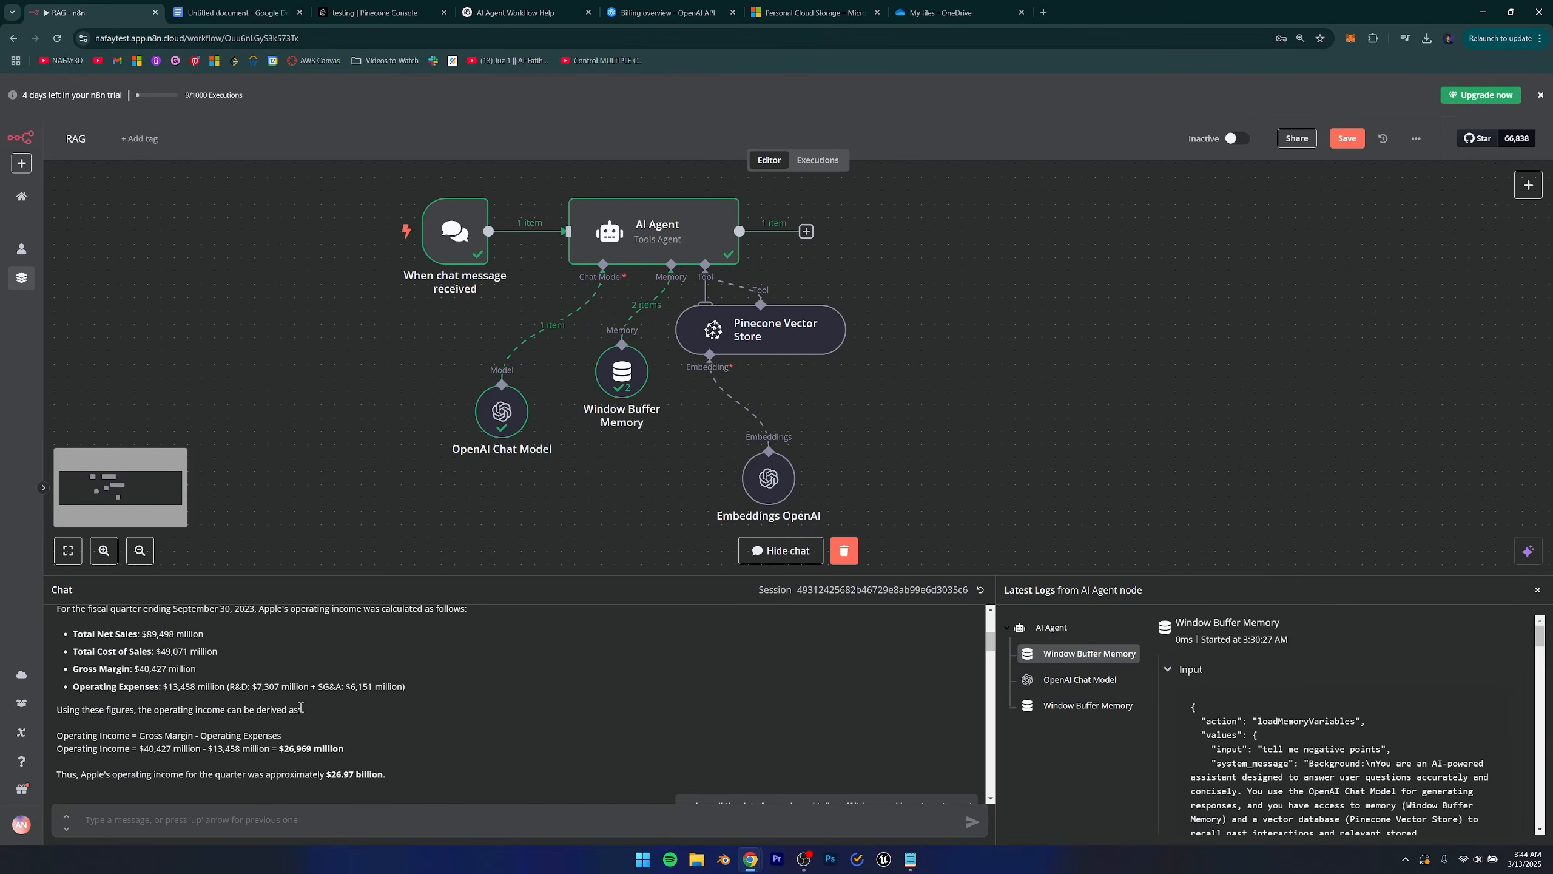
scroll(300, 707, "down", 1)
scroll(301, 707, "up", 1)
left_click_drag(131, 651, 400, 753)
left_click(404, 756)
left_click(942, 12)
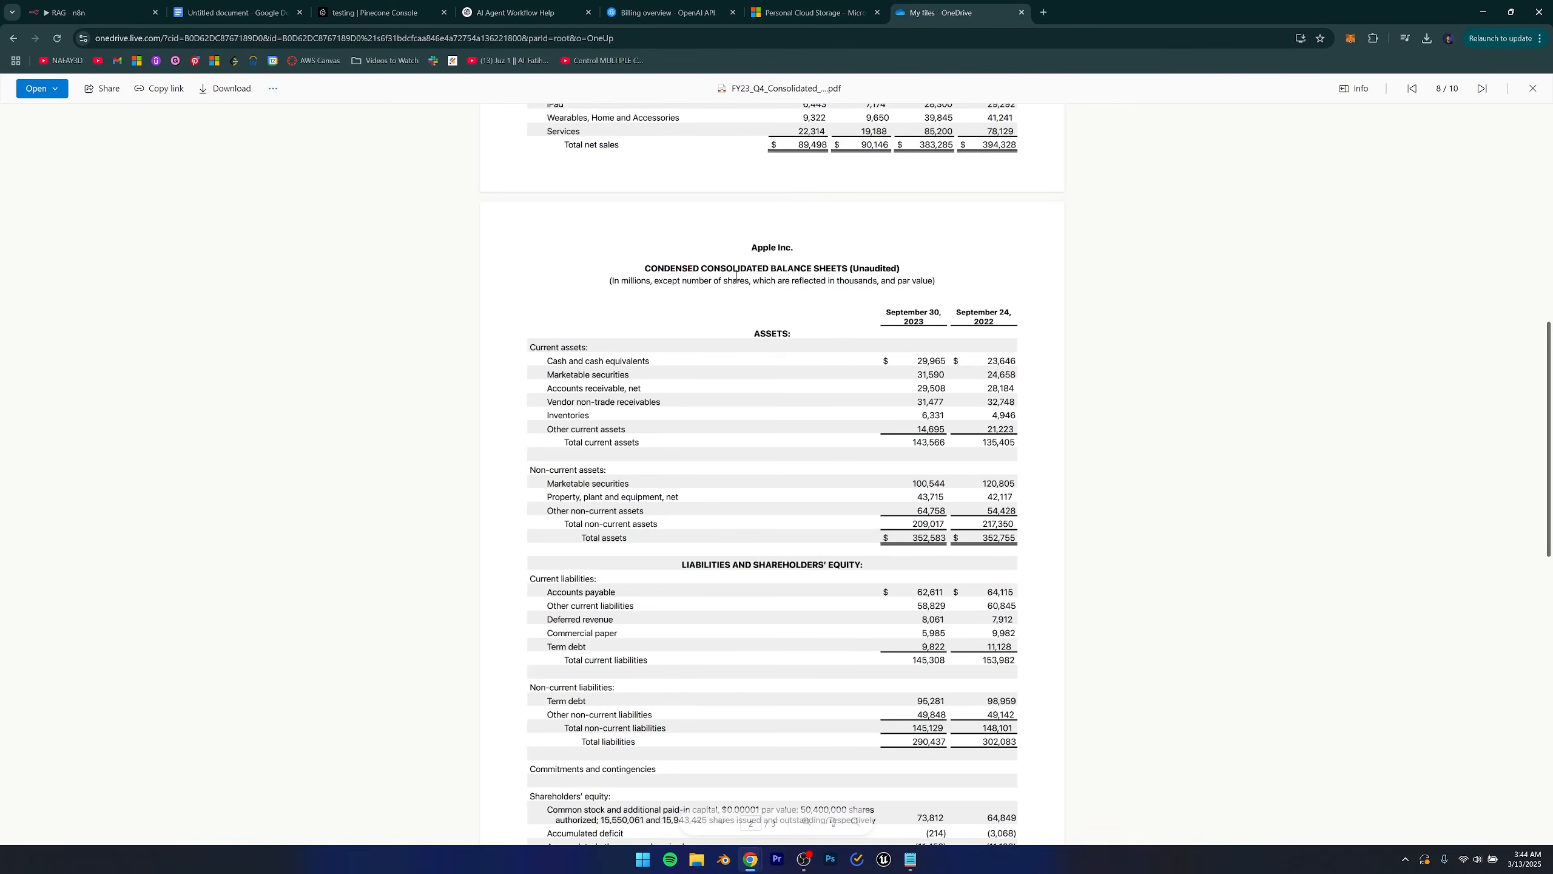
scroll(646, 612, "down", 1)
scroll(645, 612, "up", 2)
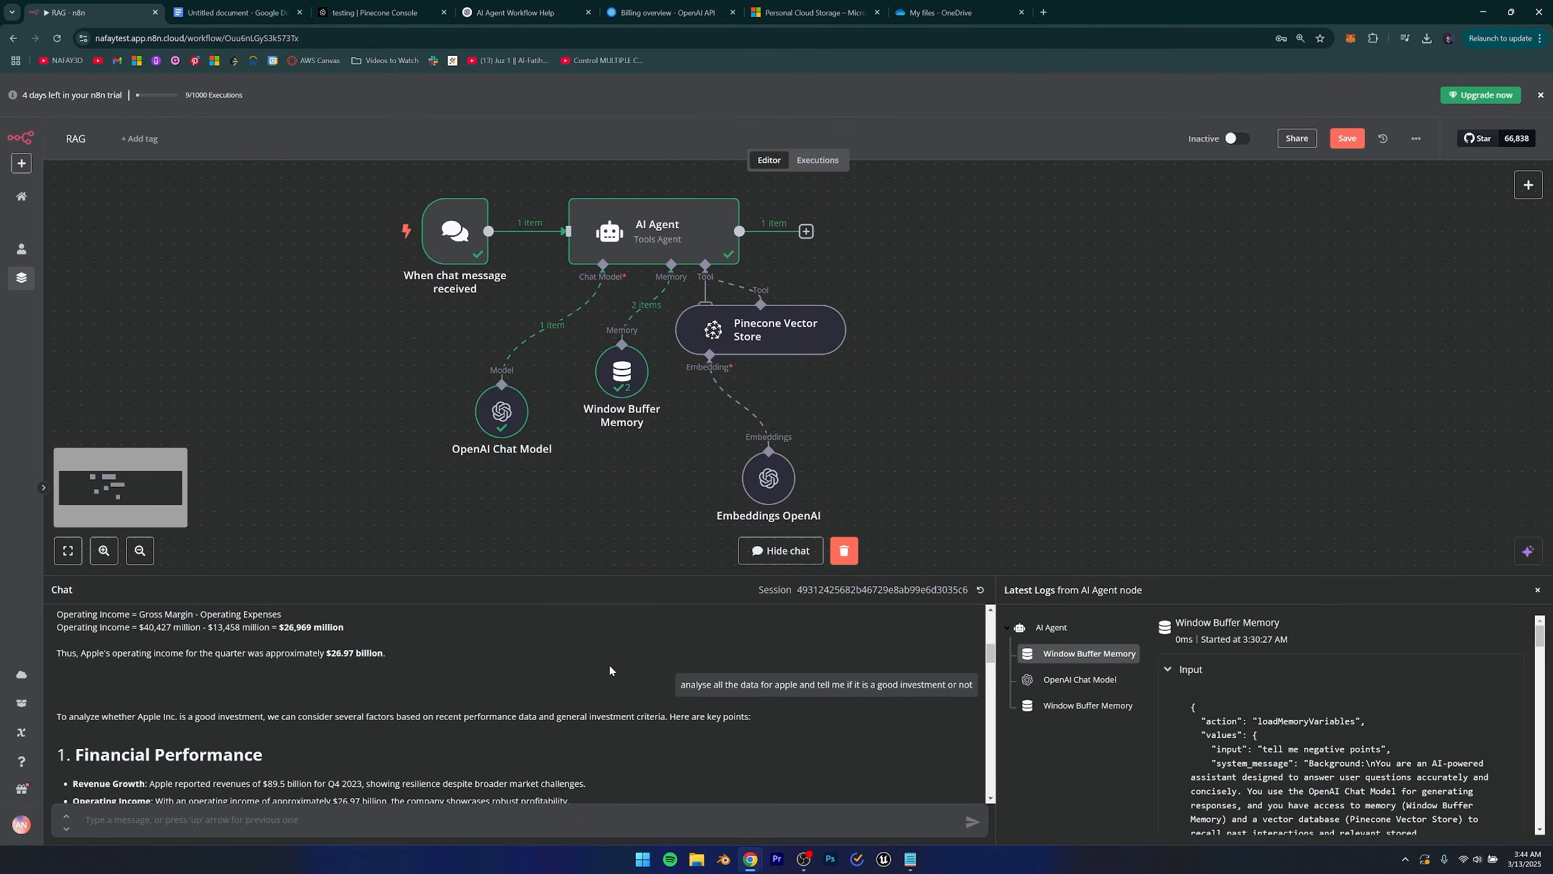
Review the chat's question on whether Apple is a good investment, then look through all pages of the OneDrive PDF.
scroll(610, 669, "down", 1)
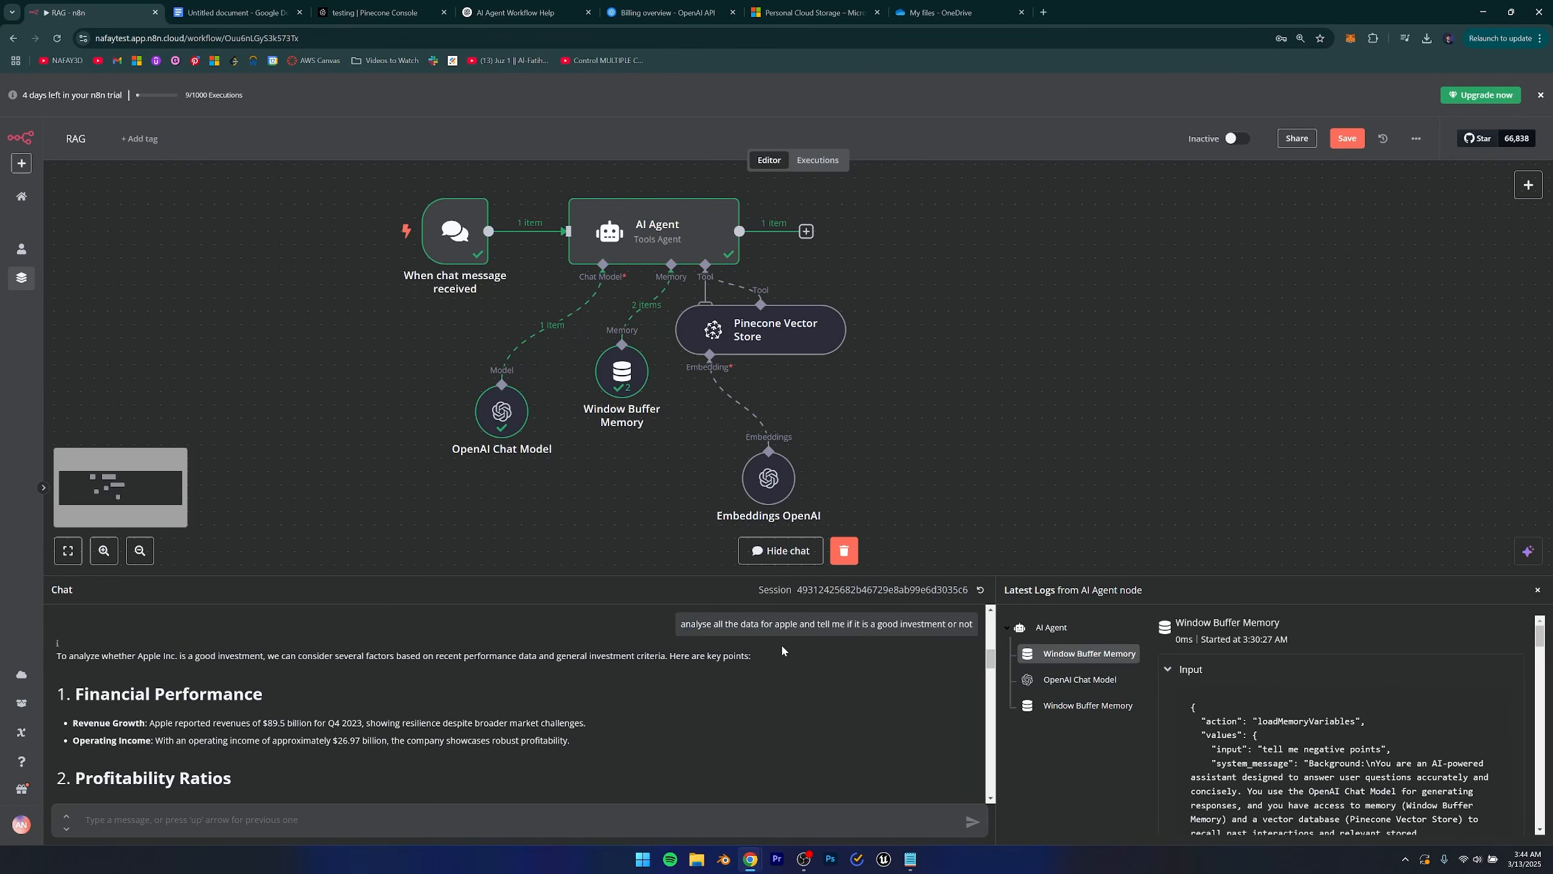
left_click_drag(848, 622, 914, 628)
scroll(895, 655, "down", 3)
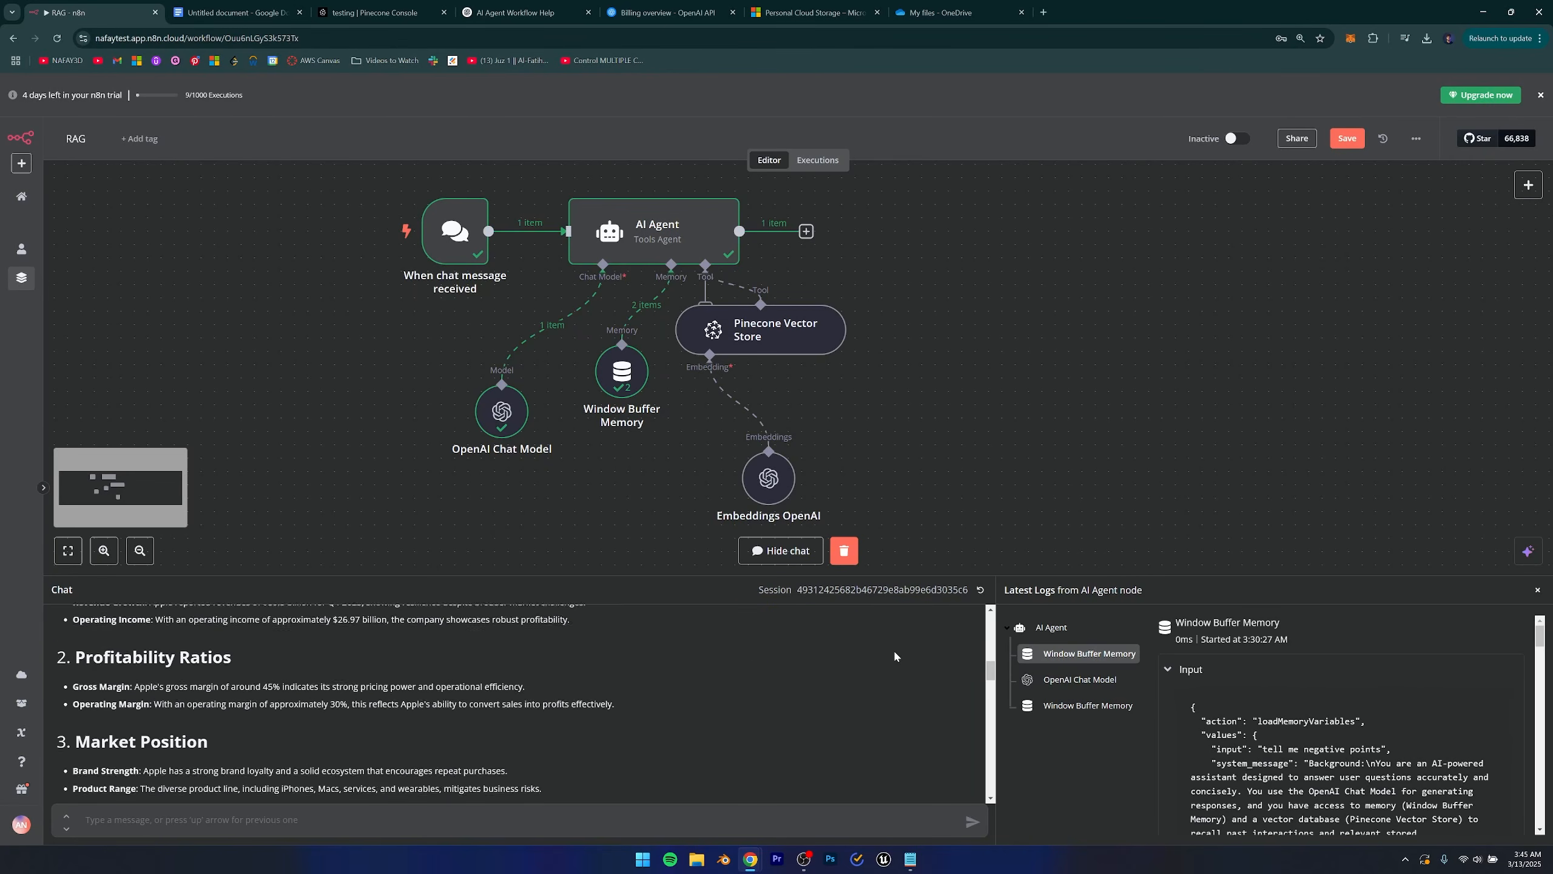
left_click(942, 12)
scroll(815, 324, "up", 10)
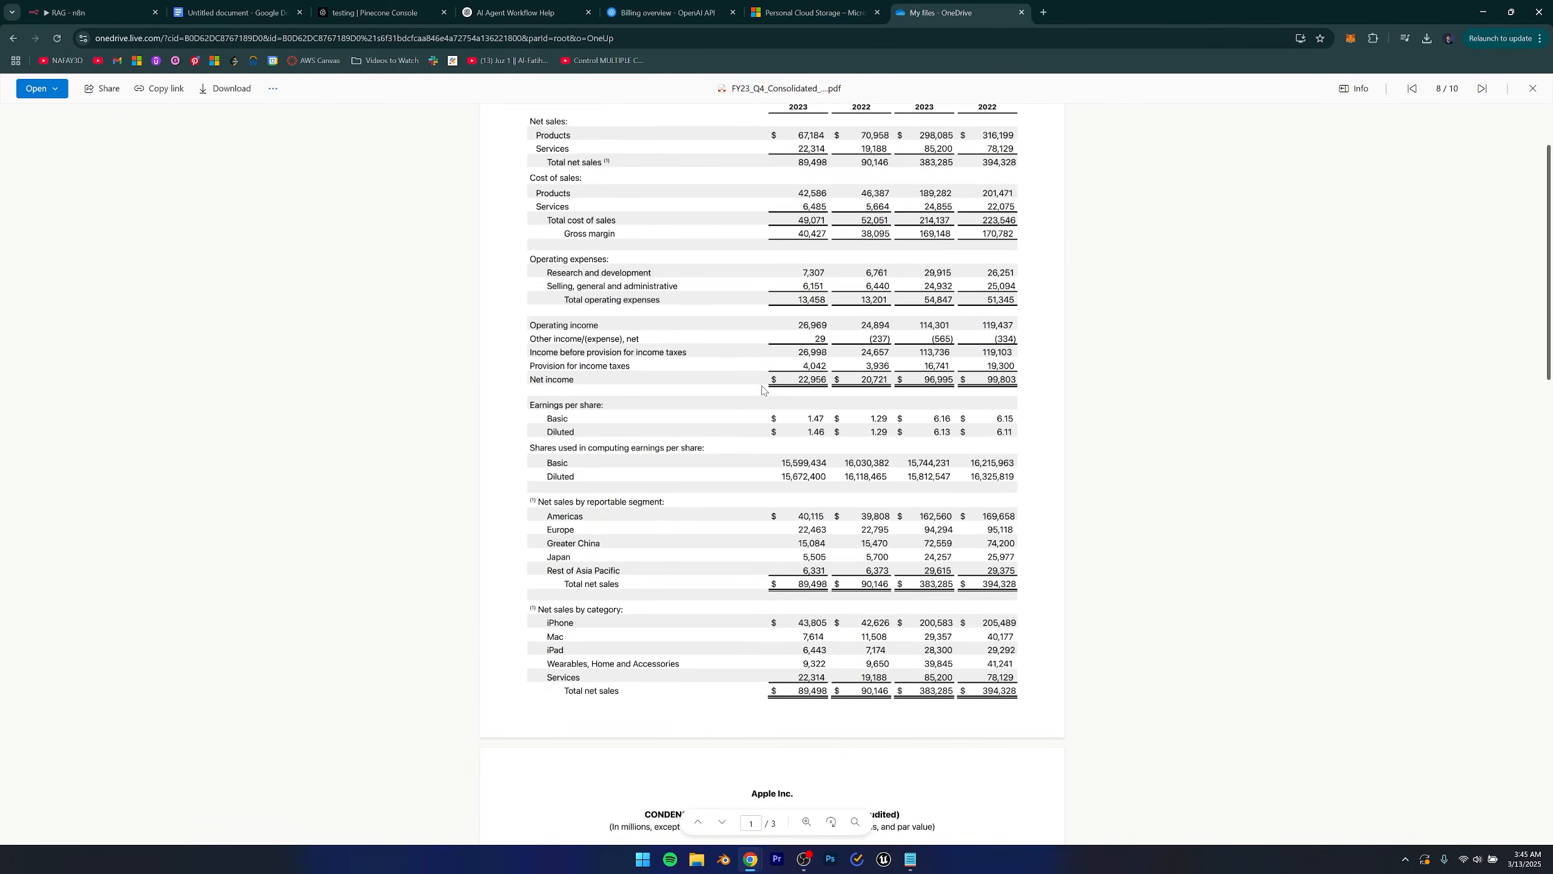
scroll(1129, 367, "down", 10)
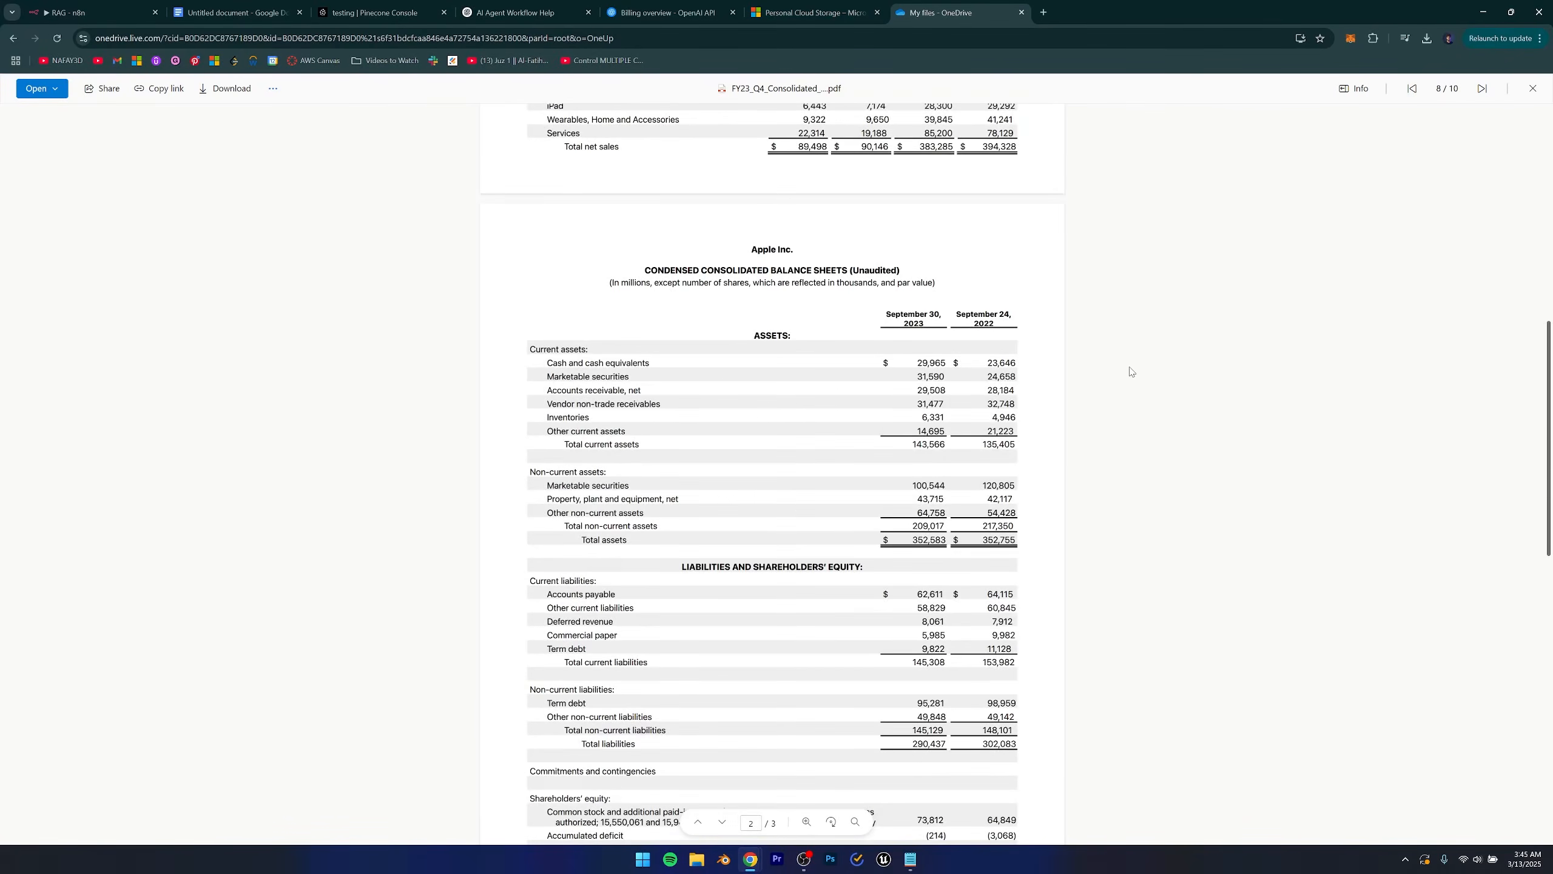
scroll(1129, 365, "down", 8)
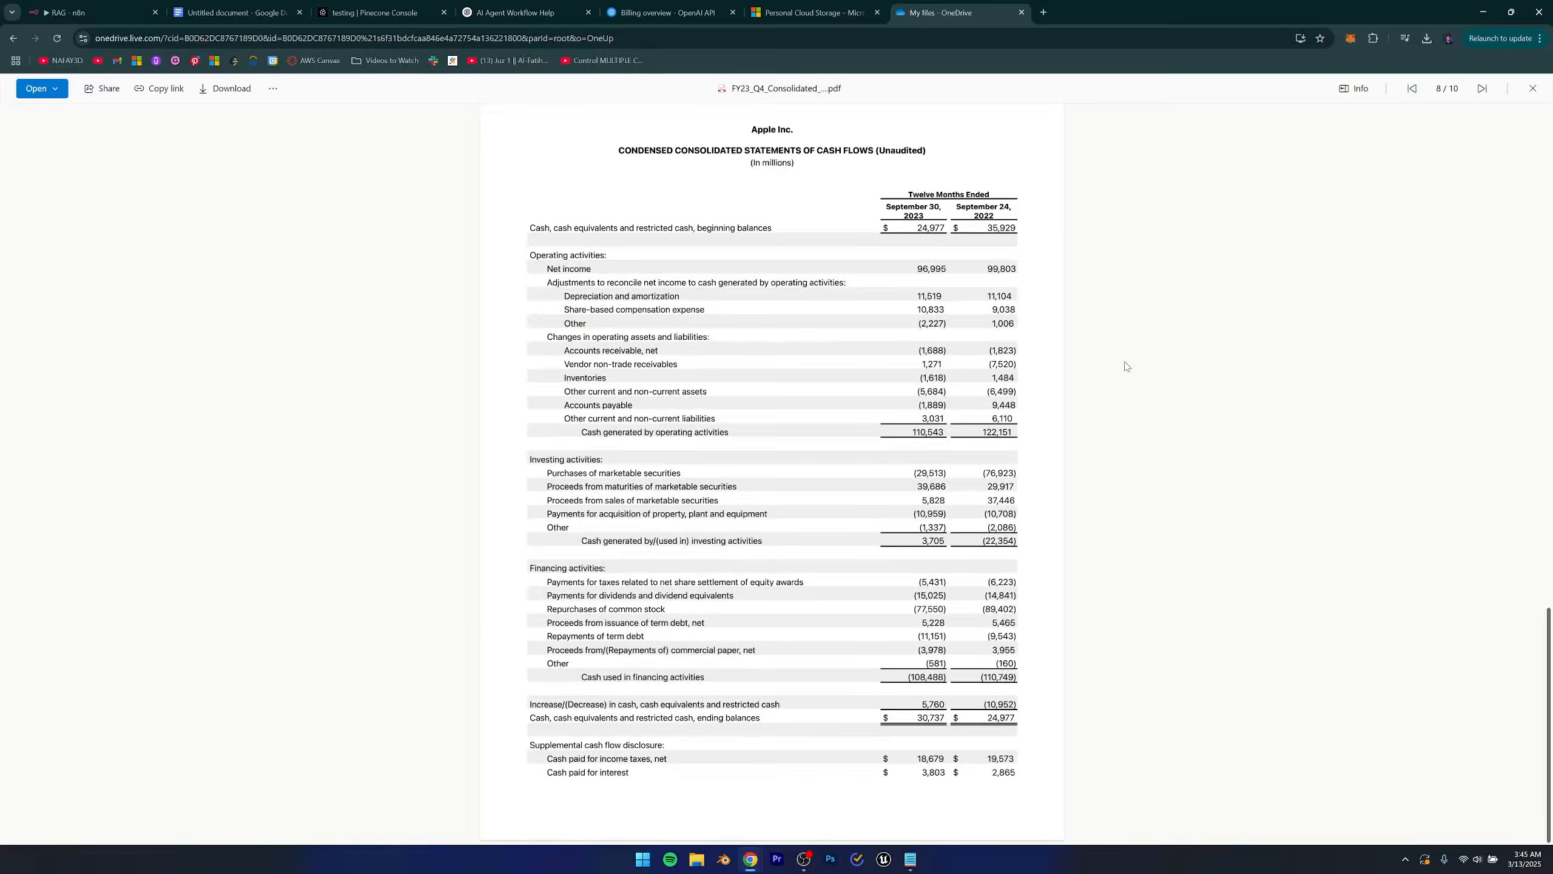
Read the rest of the Apple investment analysis and the "tell me negative points" answer in the n8n chat.
key("ctrl+1")
scroll(528, 721, "down", 3)
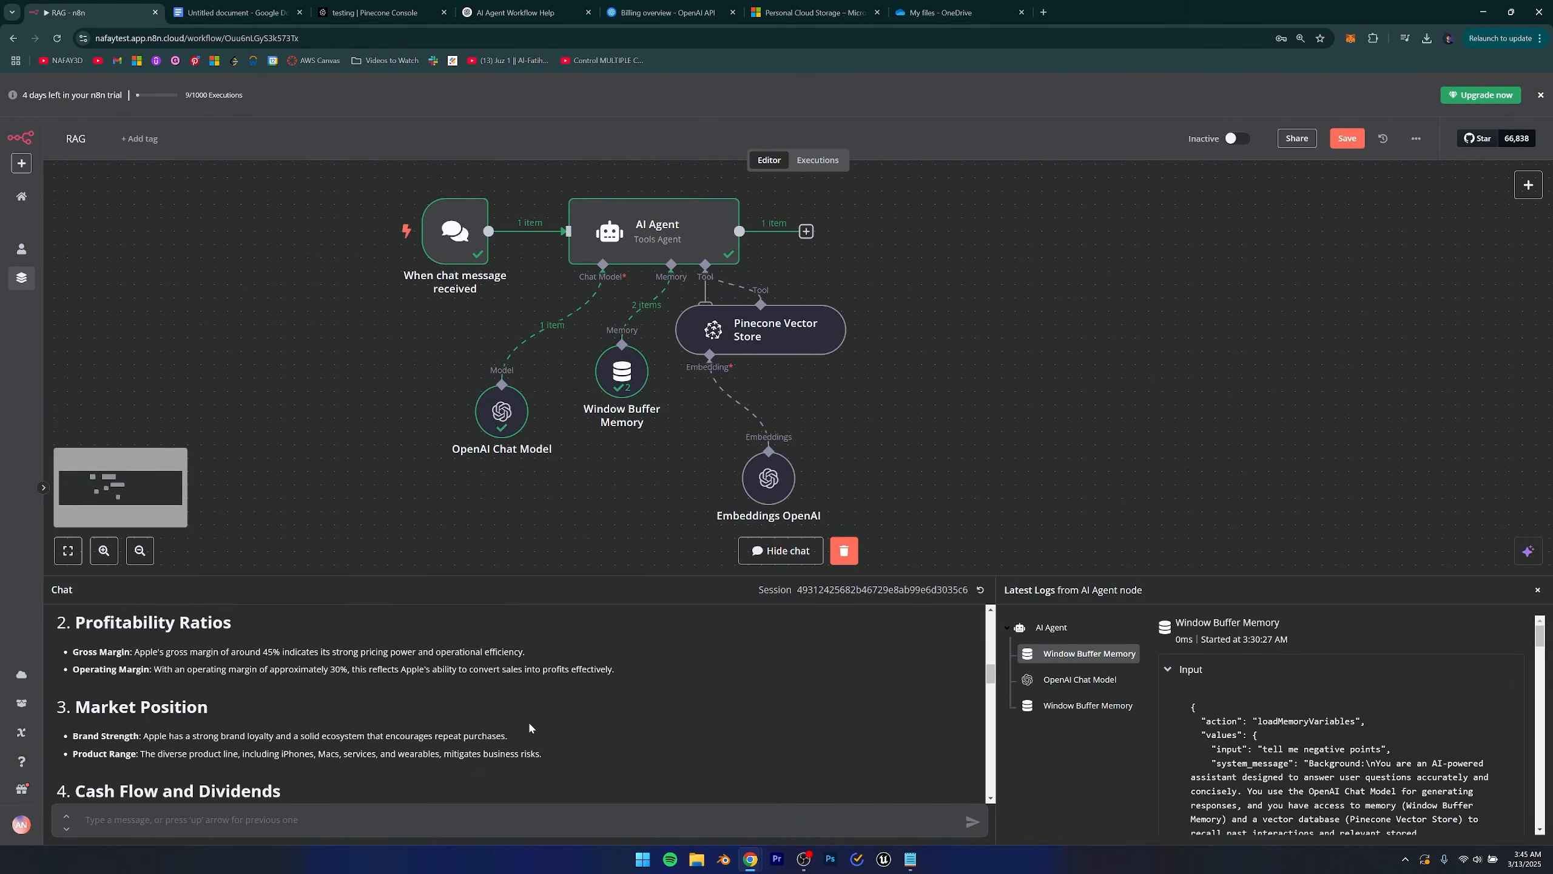
scroll(468, 744, "down", 10)
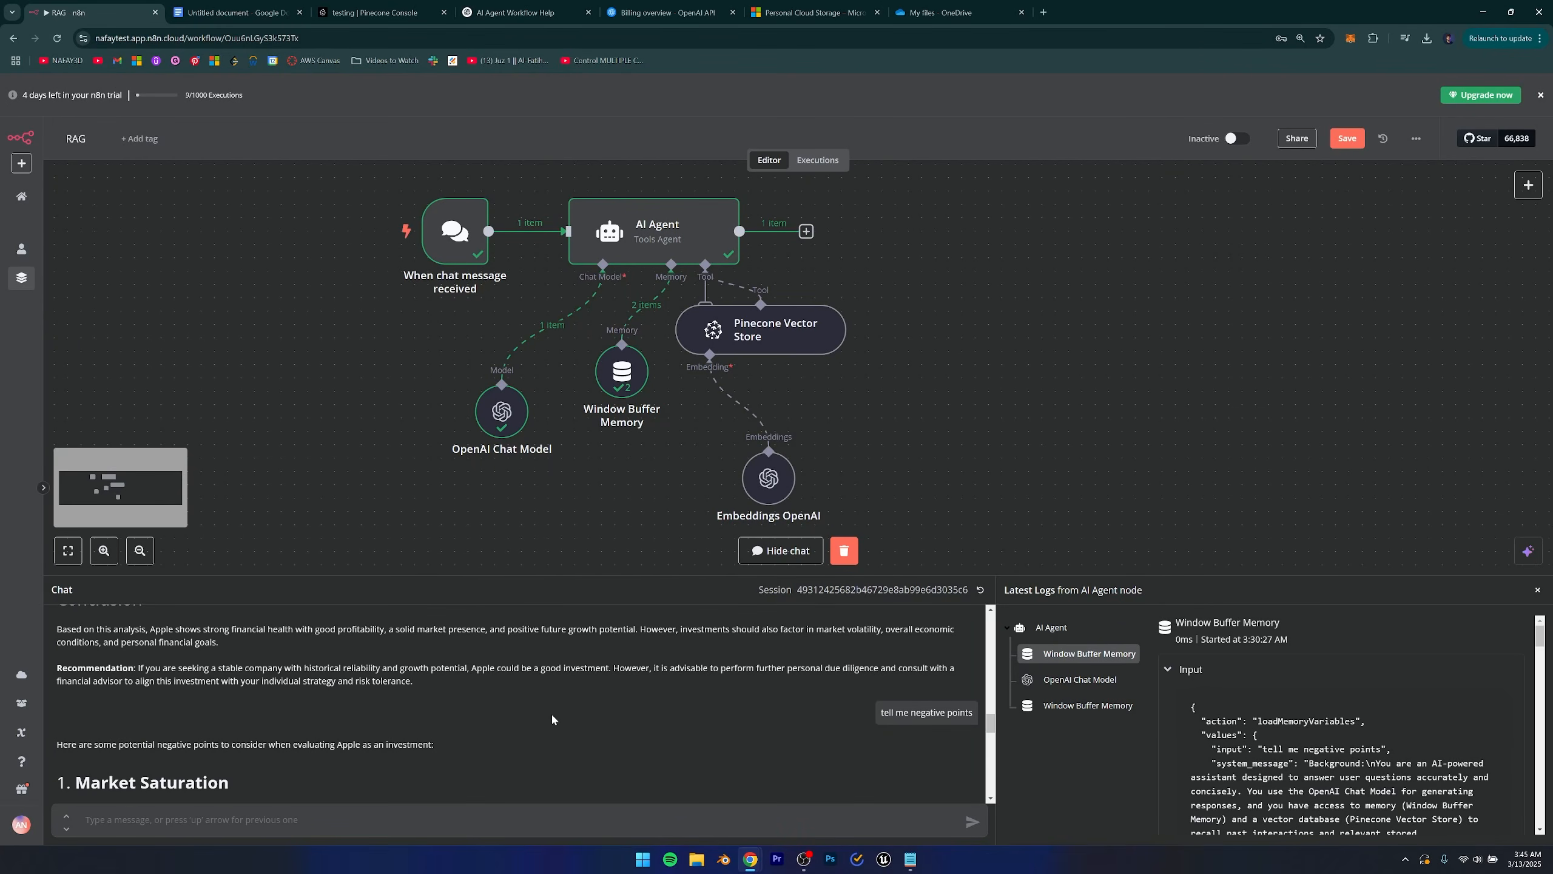
scroll(552, 720, "down", 2)
scroll(552, 719, "up", 1)
scroll(556, 719, "down", 2)
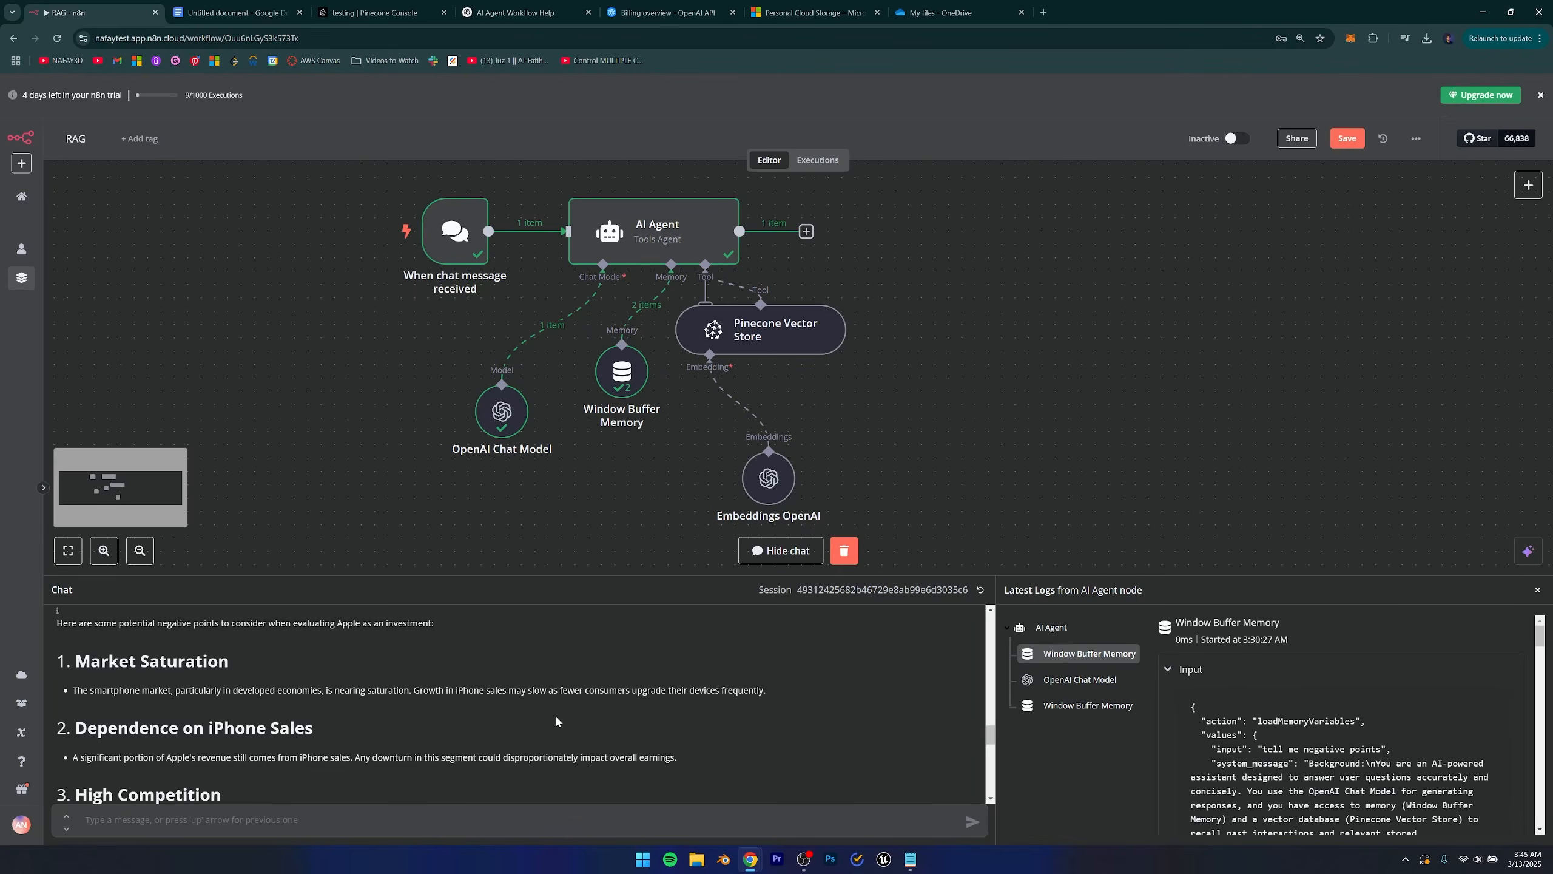
scroll(556, 721, "down", 3)
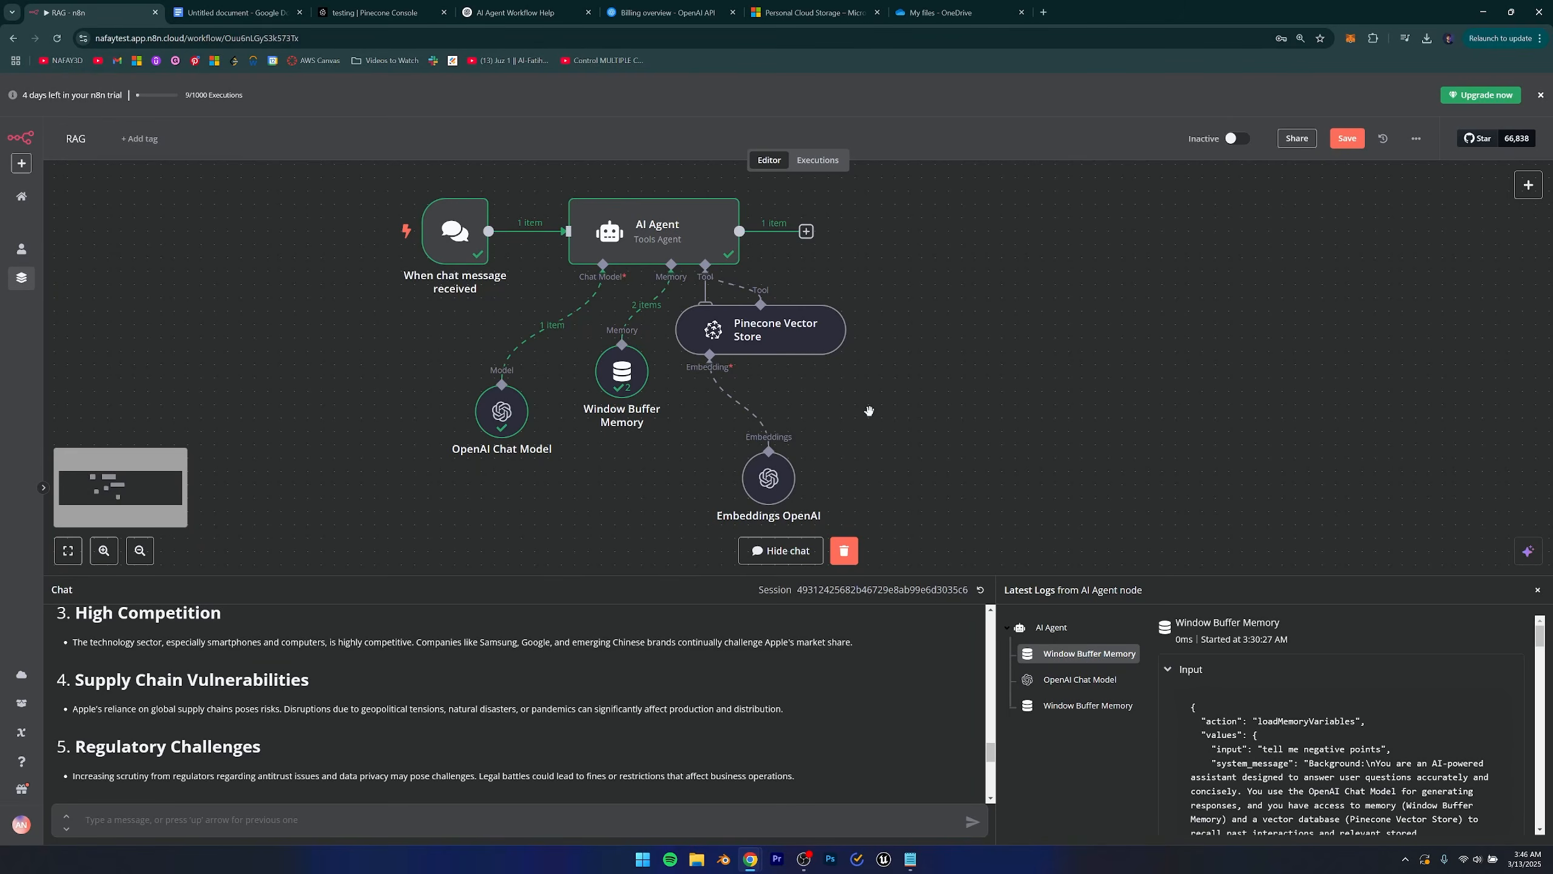
left_click_drag(676, 576, 675, 670)
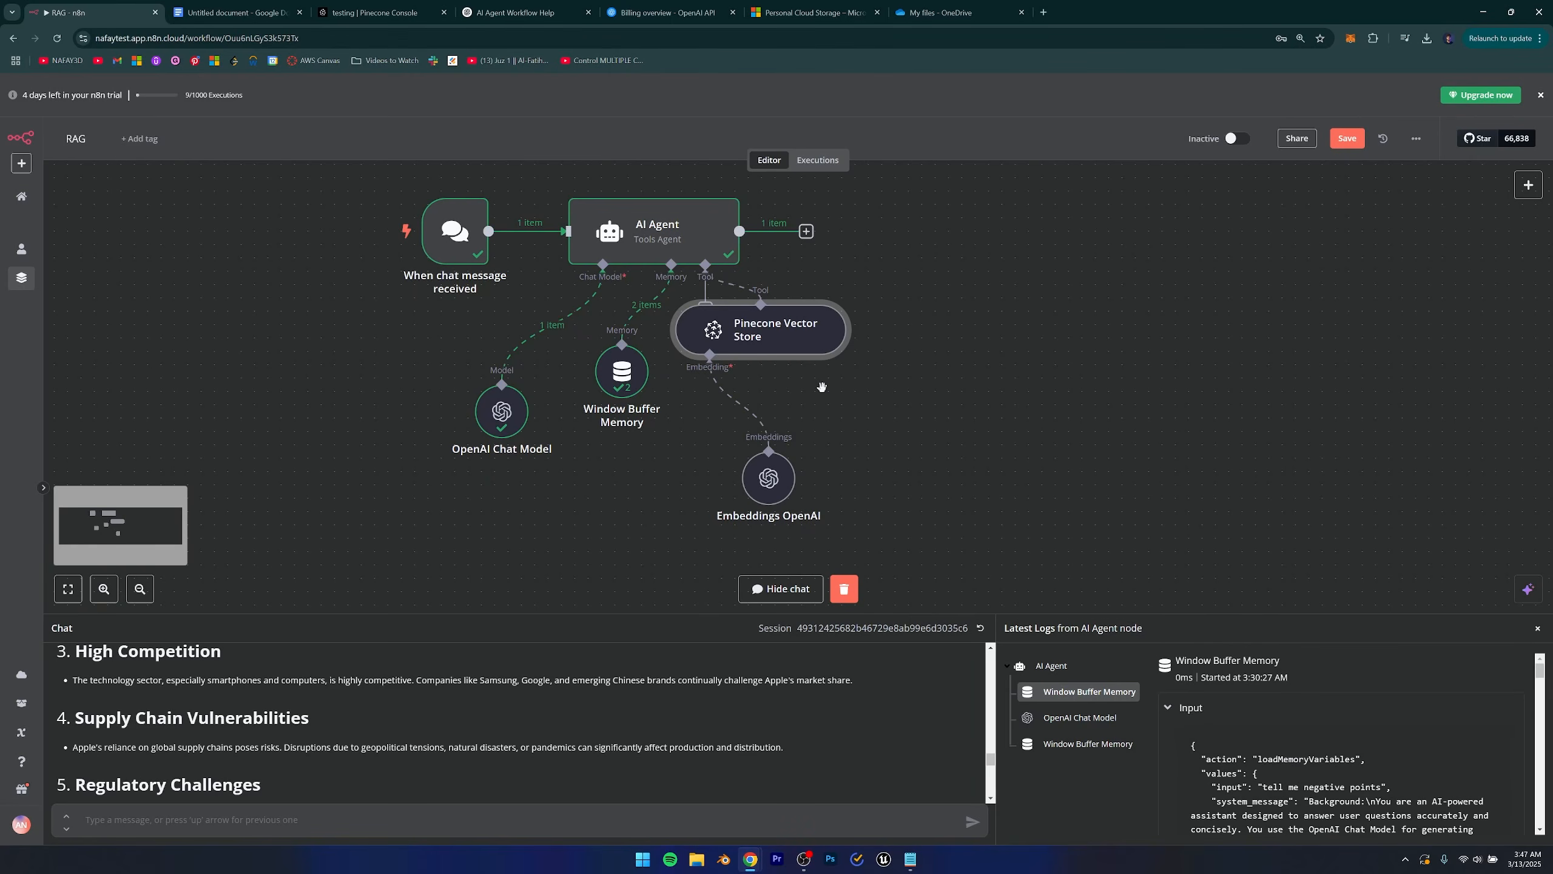
left_click(824, 393)
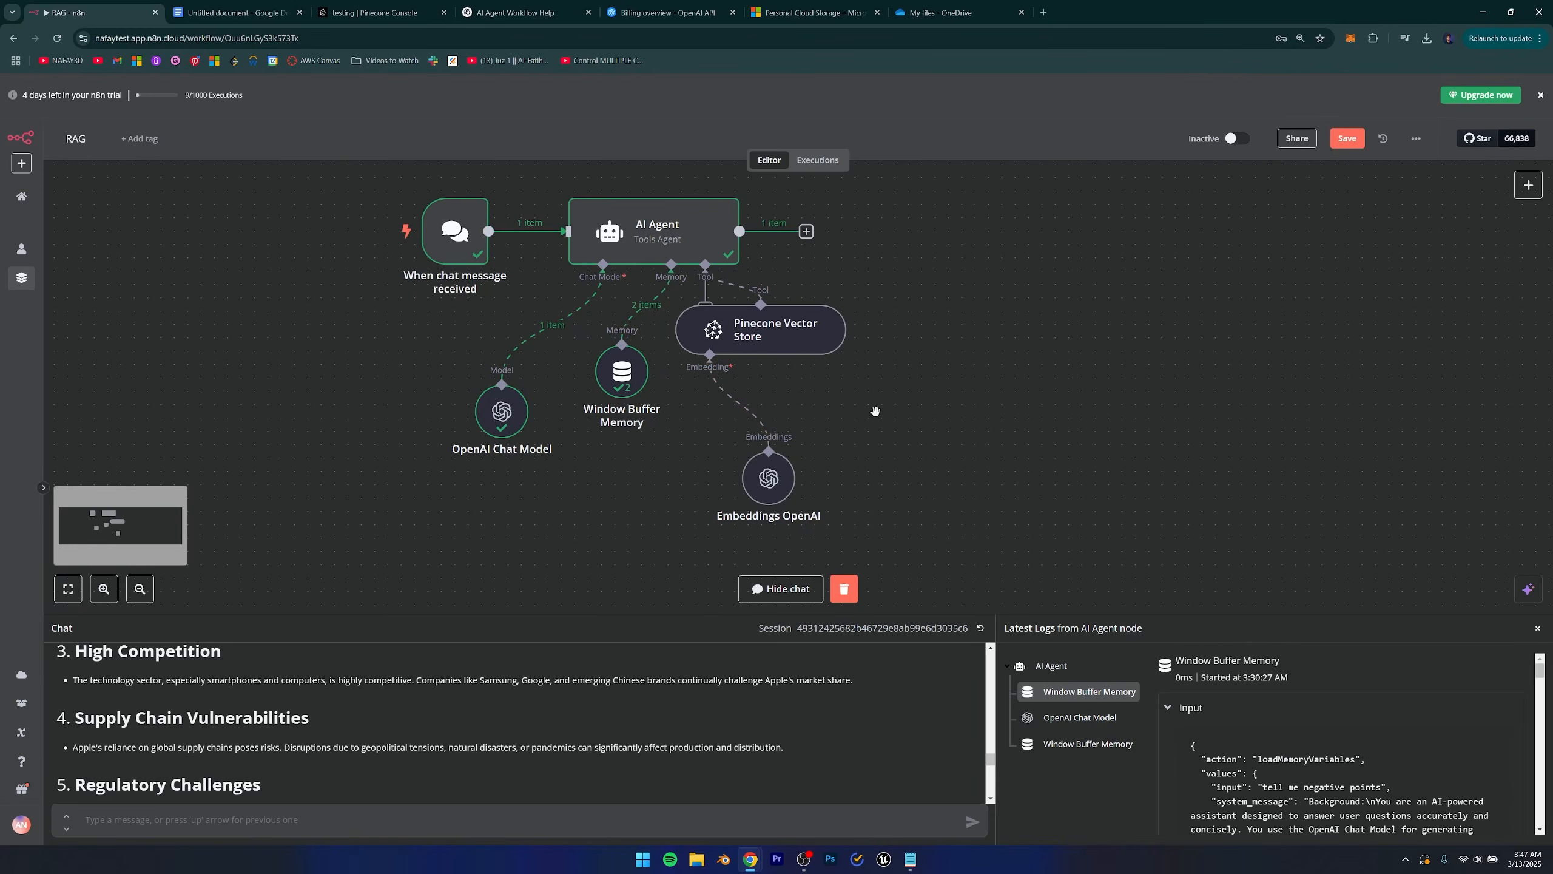
mouse_move(862, 366)
left_mouse_down()
mouse_move(865, 410)
mouse_move(876, 390)
left_mouse_up()
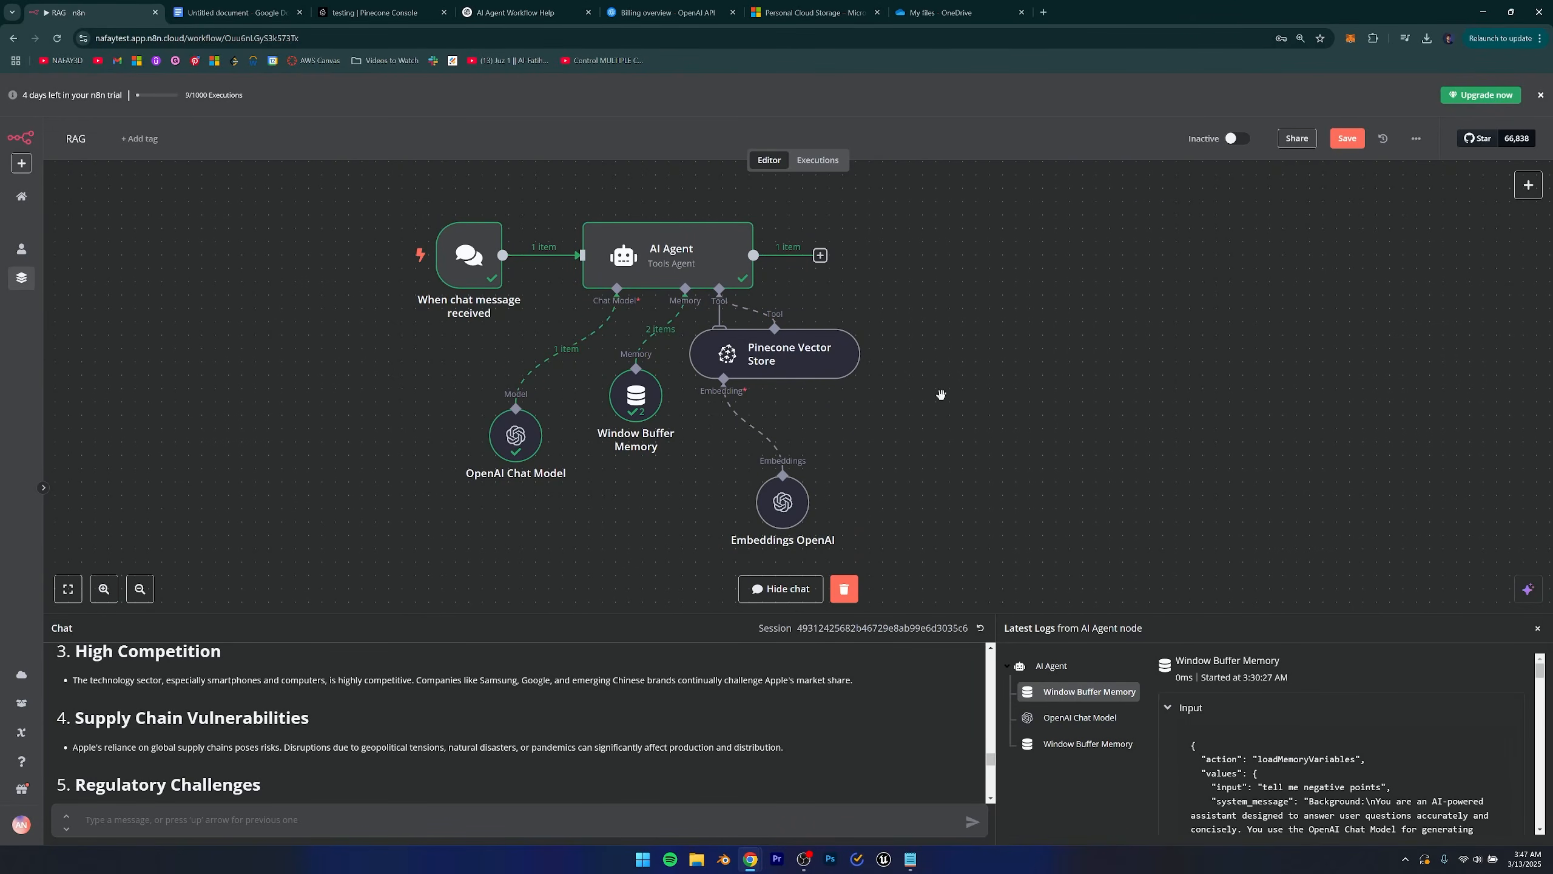
Create a new workflow in My project, saving the RAG workflow's changes first, and save the new empty workflow.
left_click(21, 165)
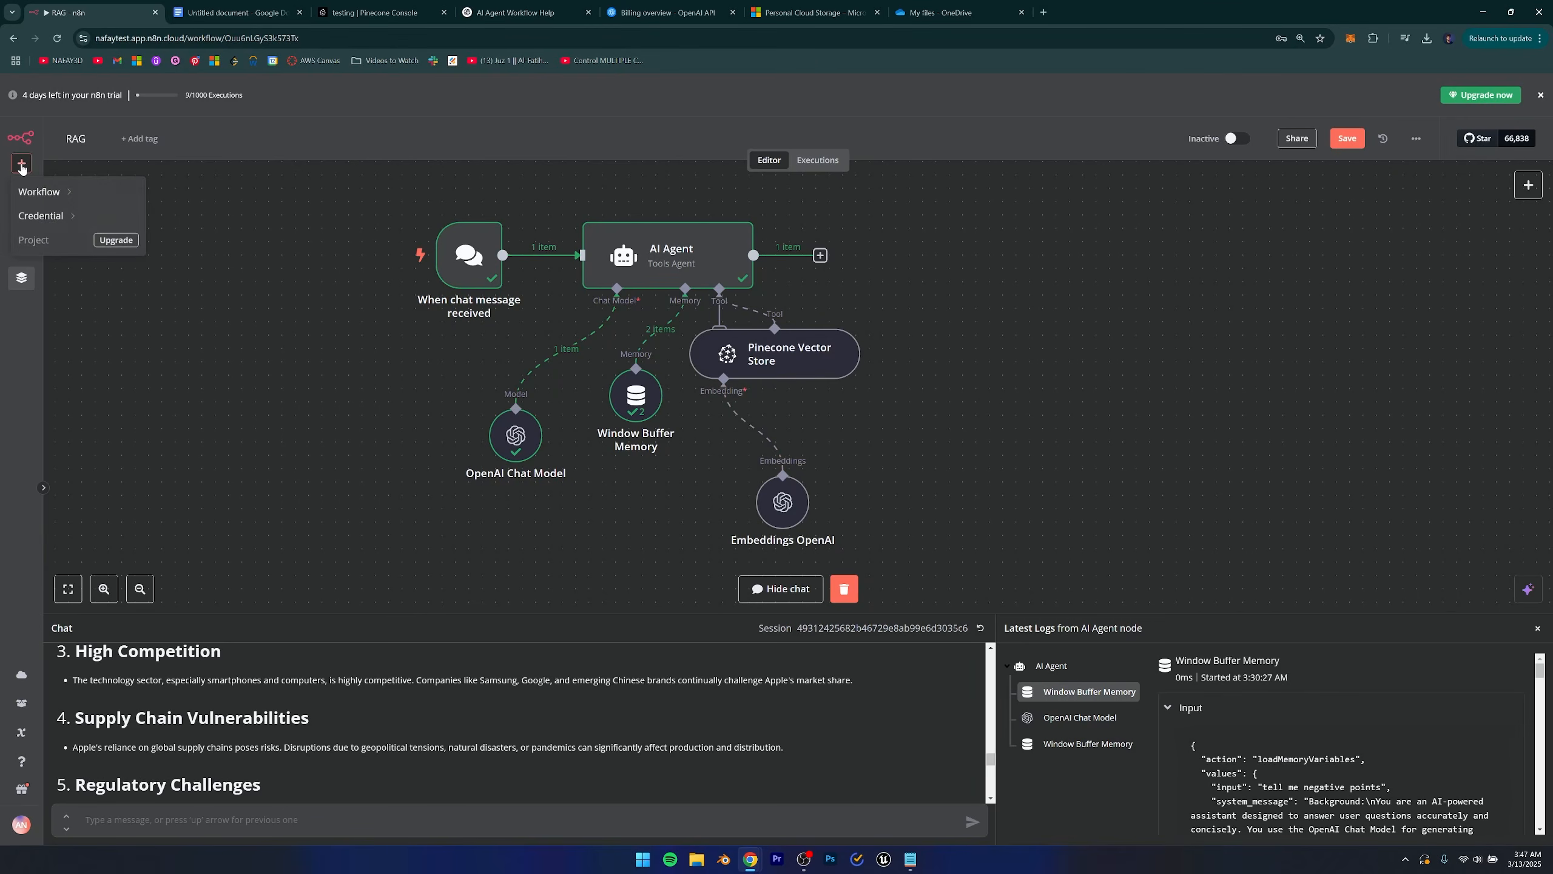
mouse_move(42, 194)
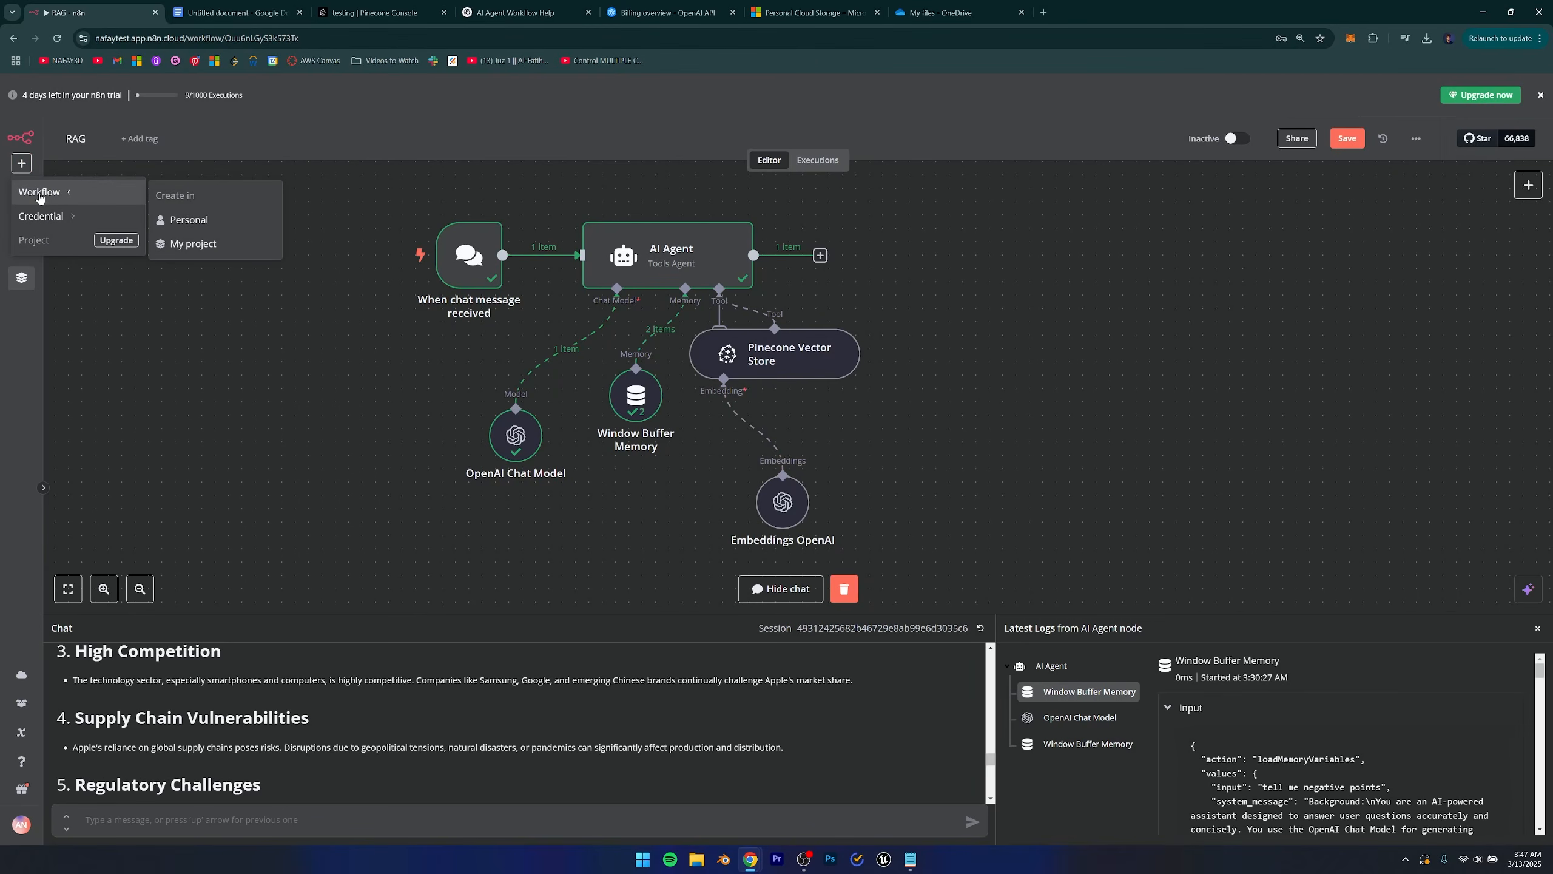
left_click(183, 242)
left_click(888, 487)
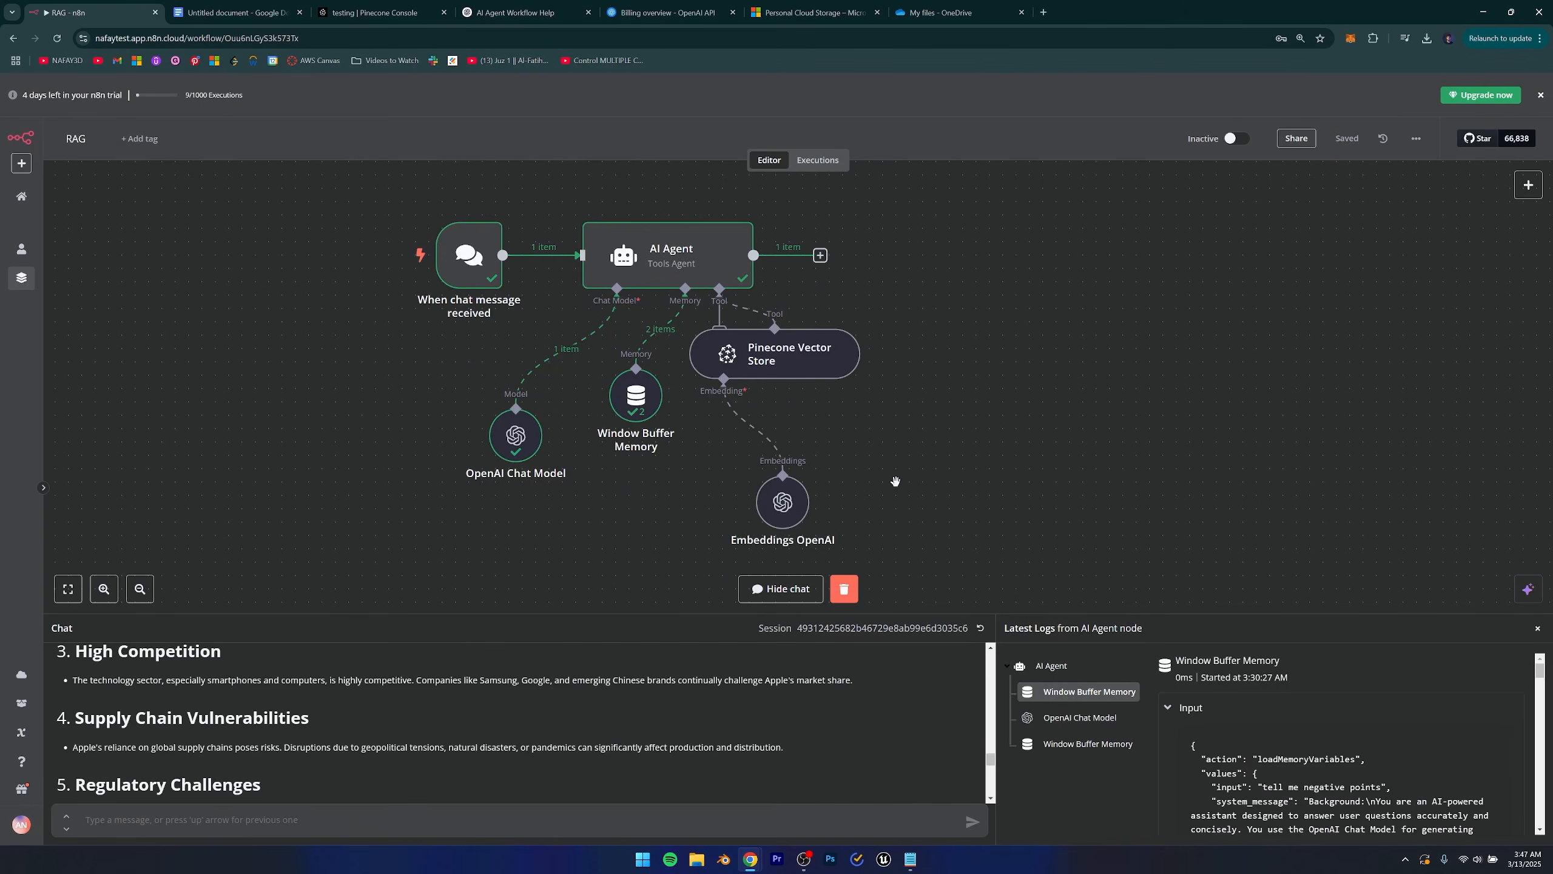
left_click(1347, 139)
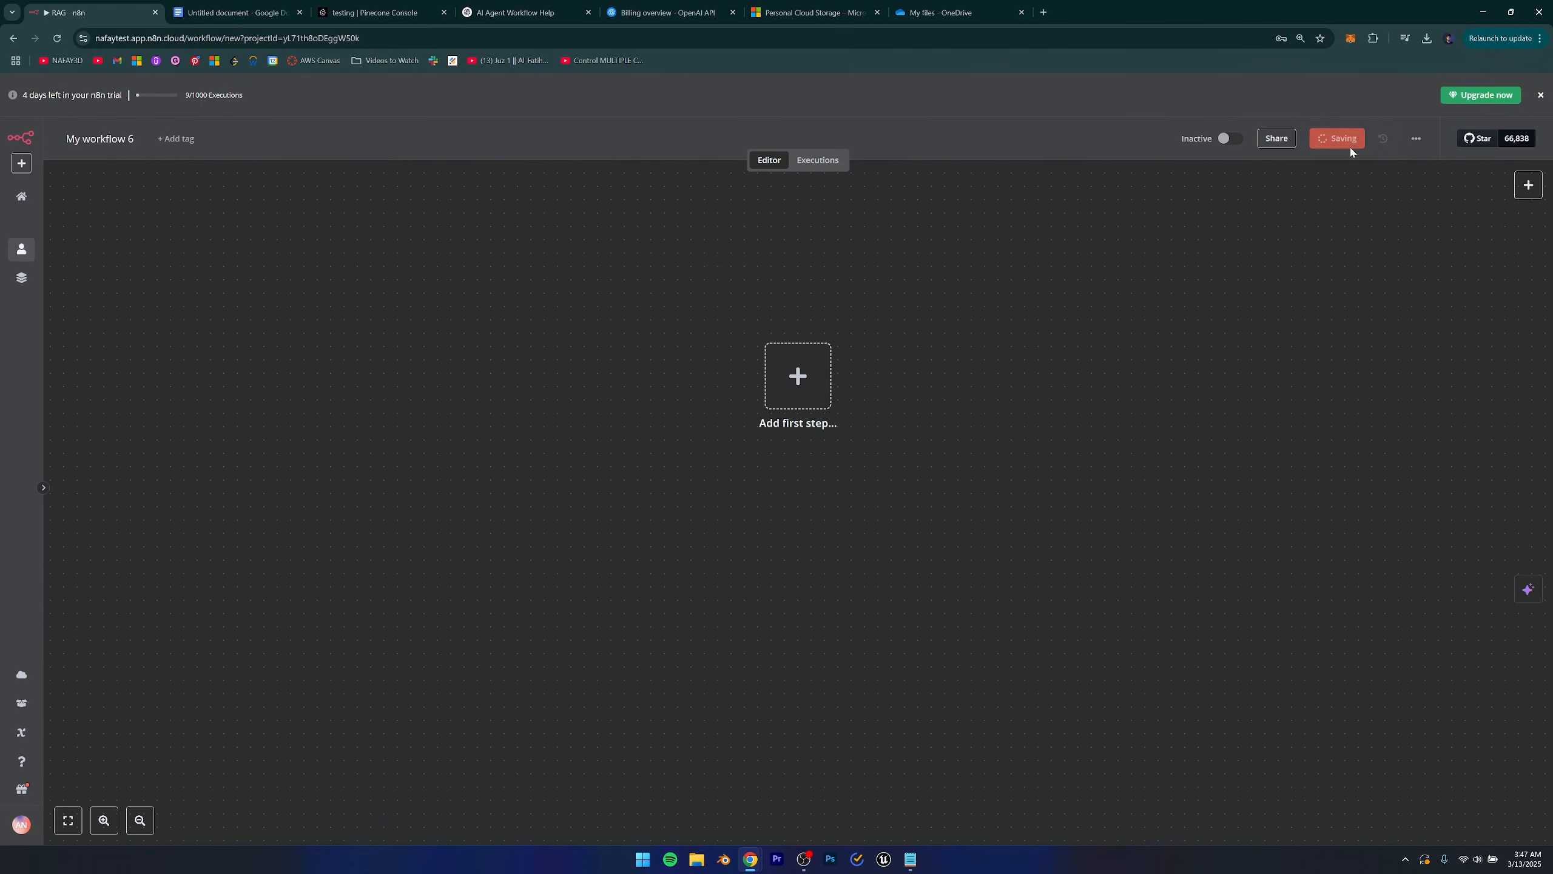
Add a manual trigger as the new workflow's first step.
left_click_drag(977, 355, 837, 446)
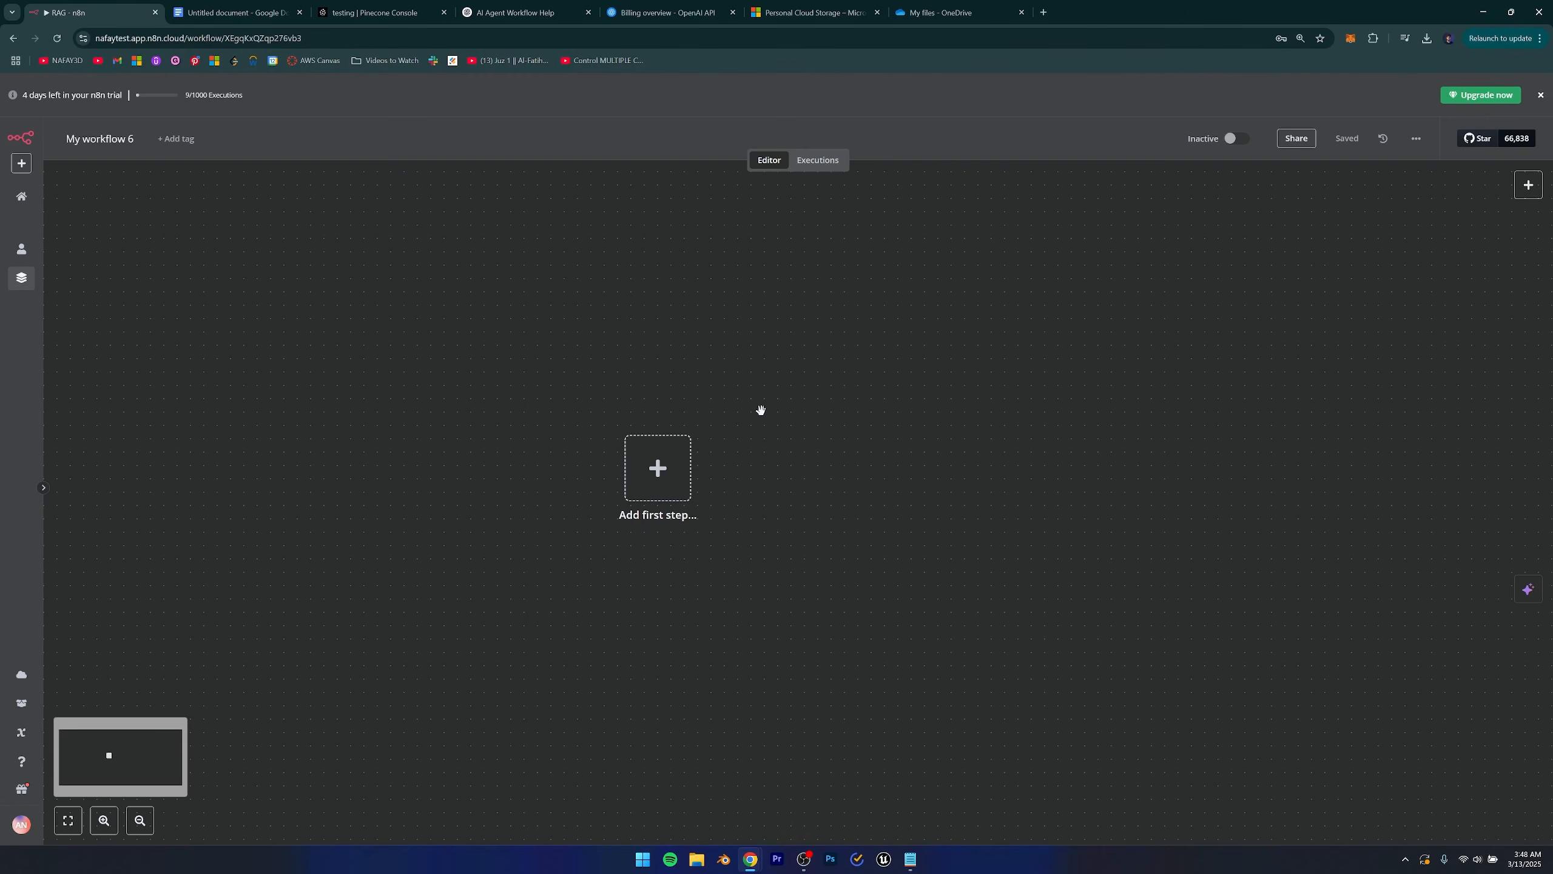
left_click(650, 479)
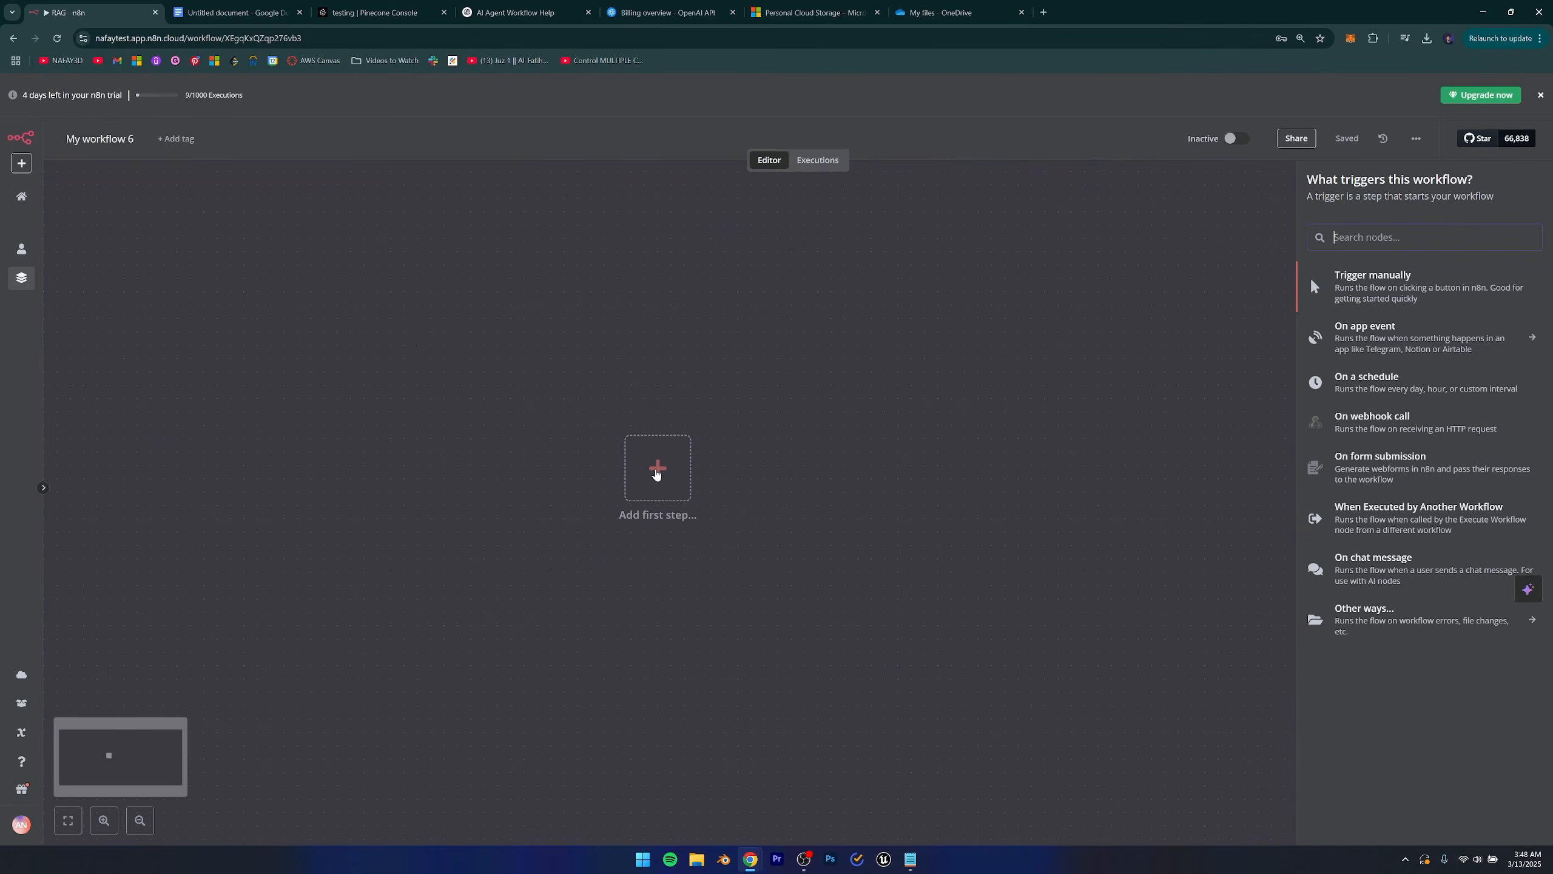
left_click(1405, 298)
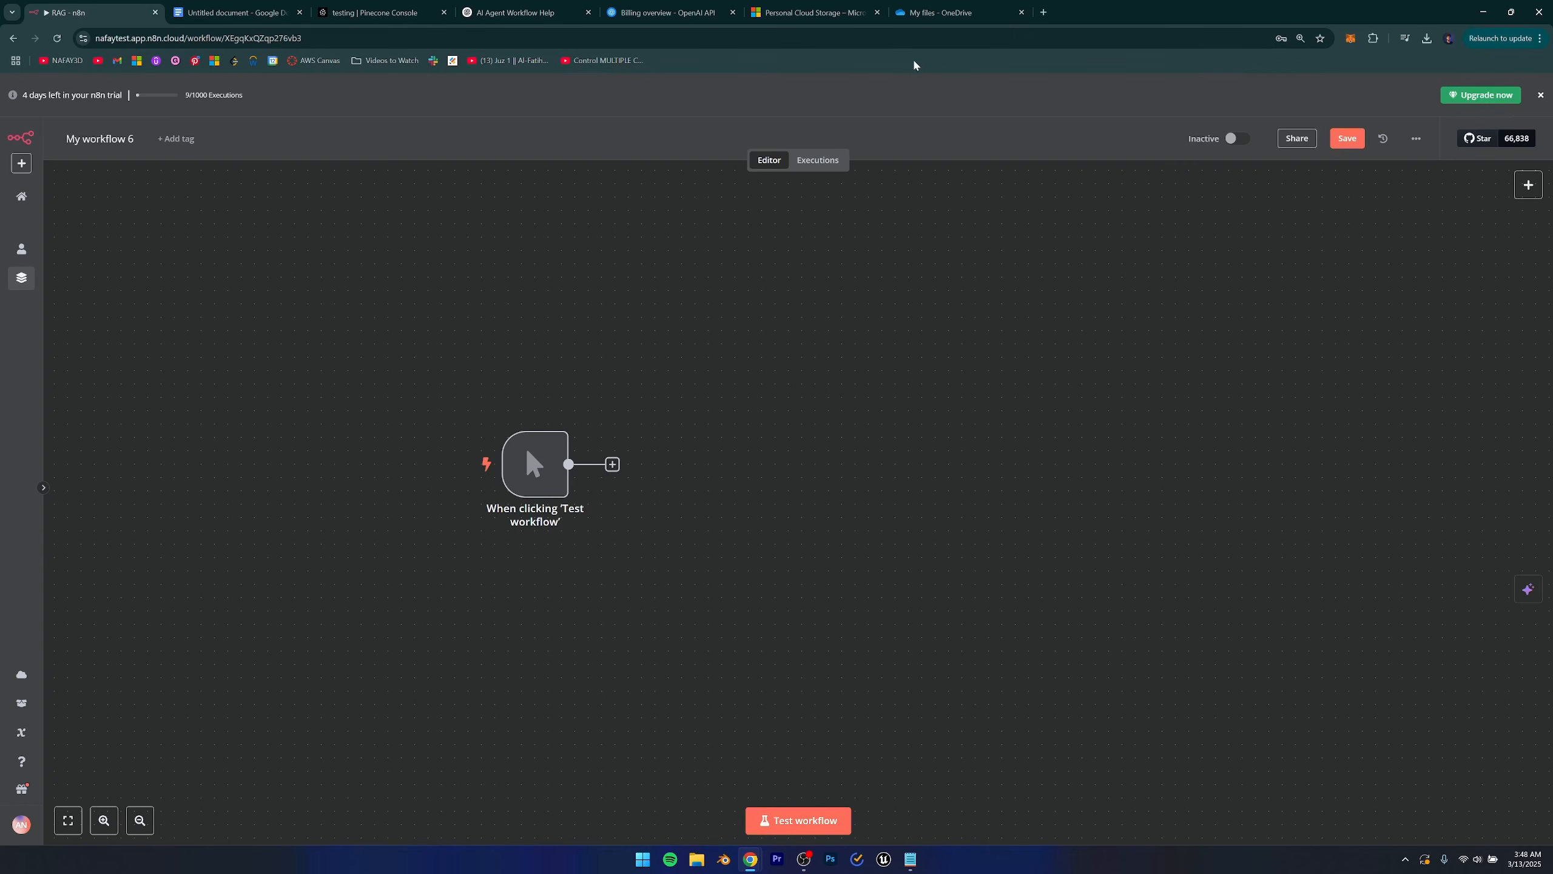
Search the web for "apple stock data pdf", examine Apple's FY23 Q4 consolidated financial statements PDF and return to the OneDrive copy.
left_click(1044, 12)
type("apple")
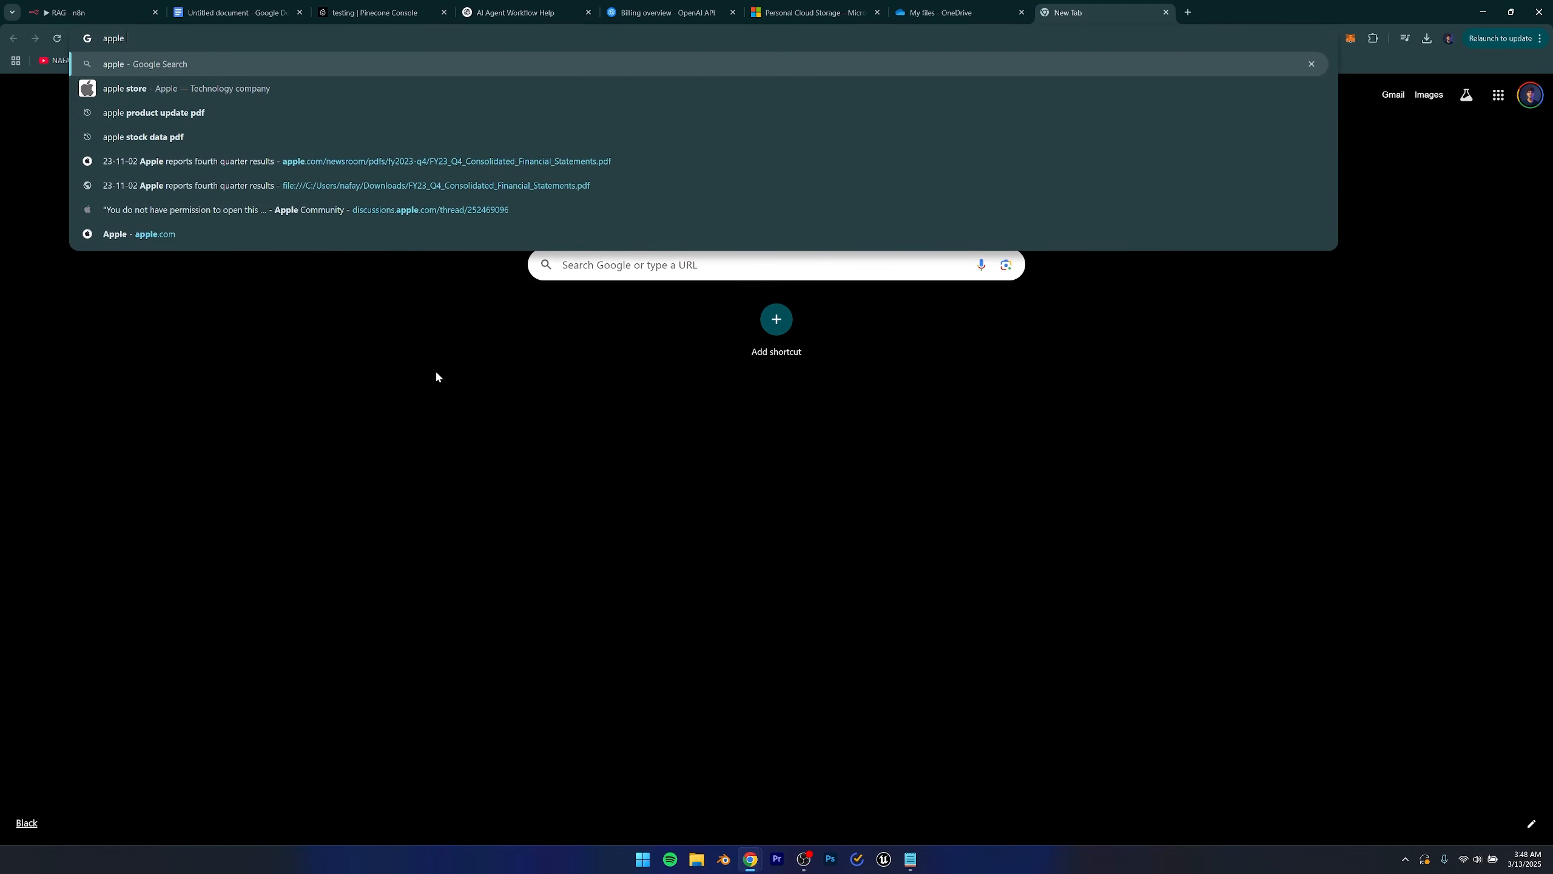
left_click(220, 137)
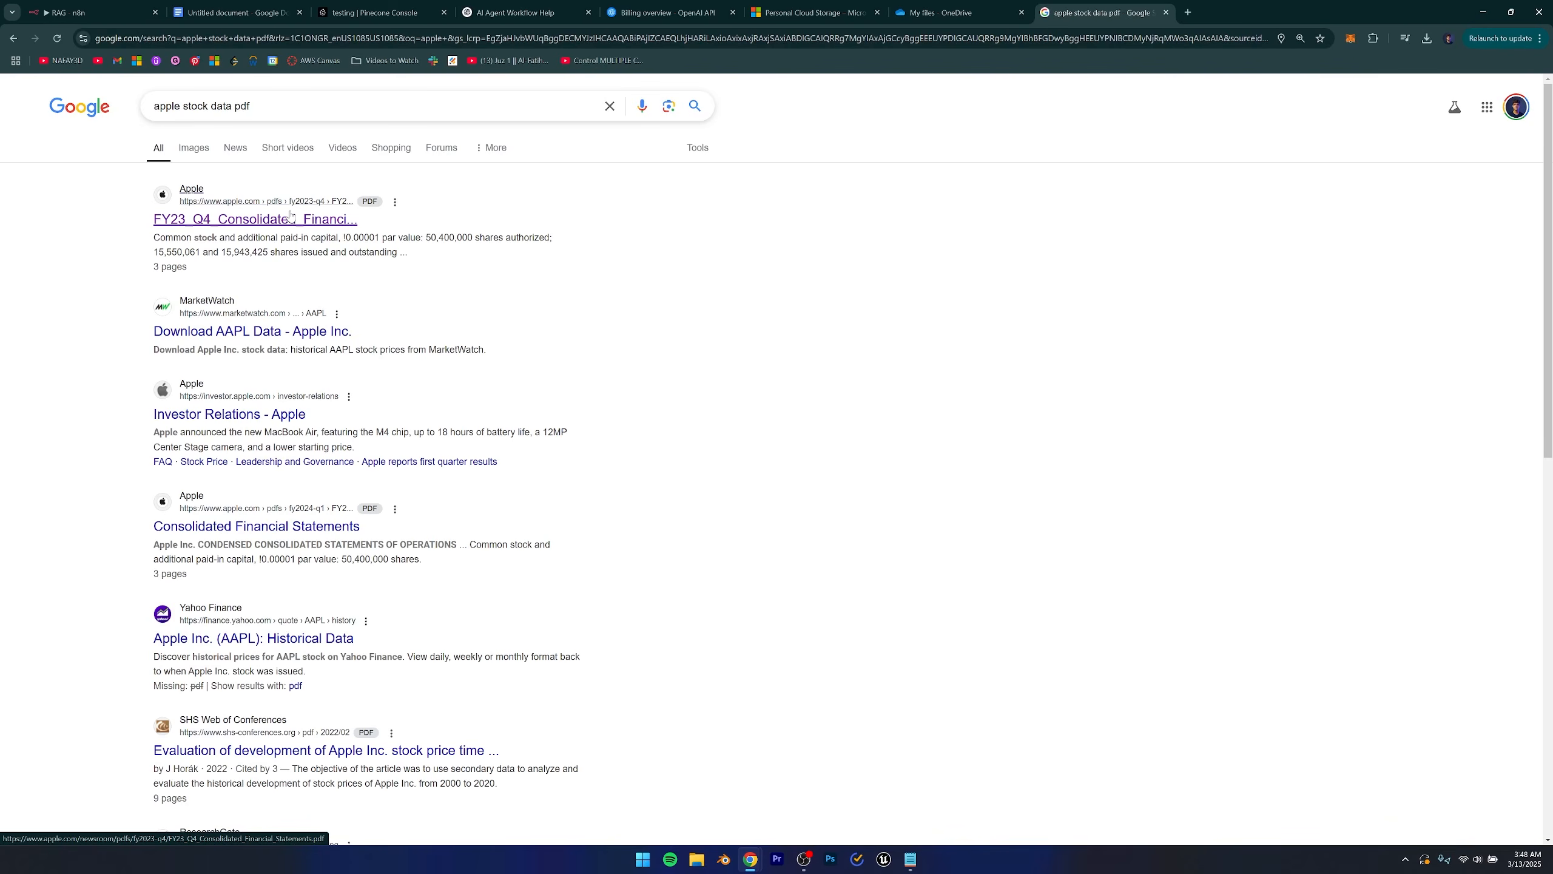
left_click(287, 219)
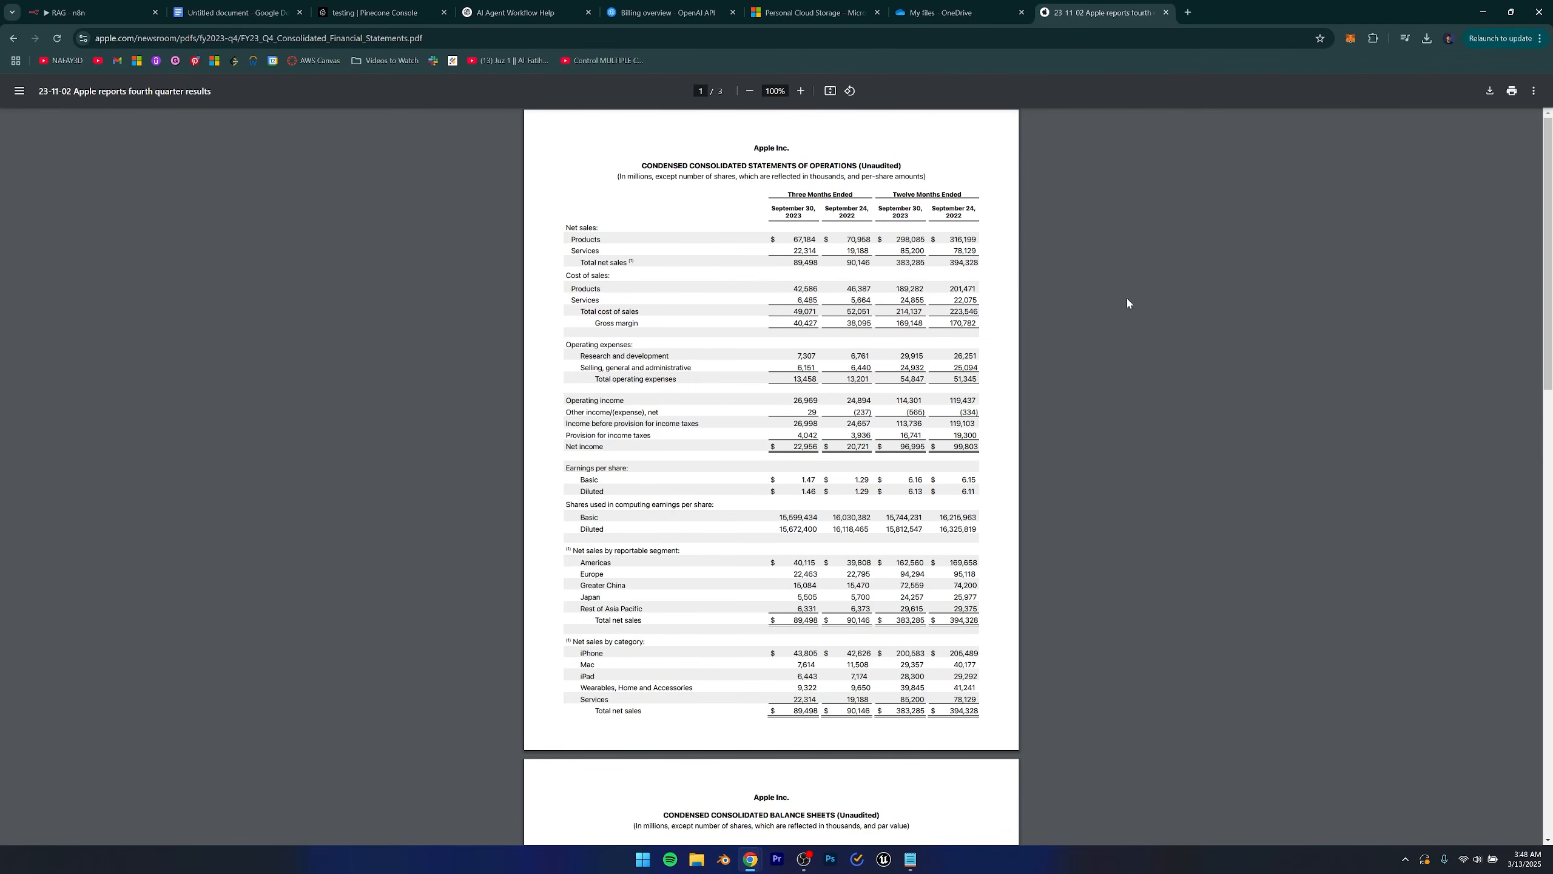
scroll(1076, 258, "down", 15)
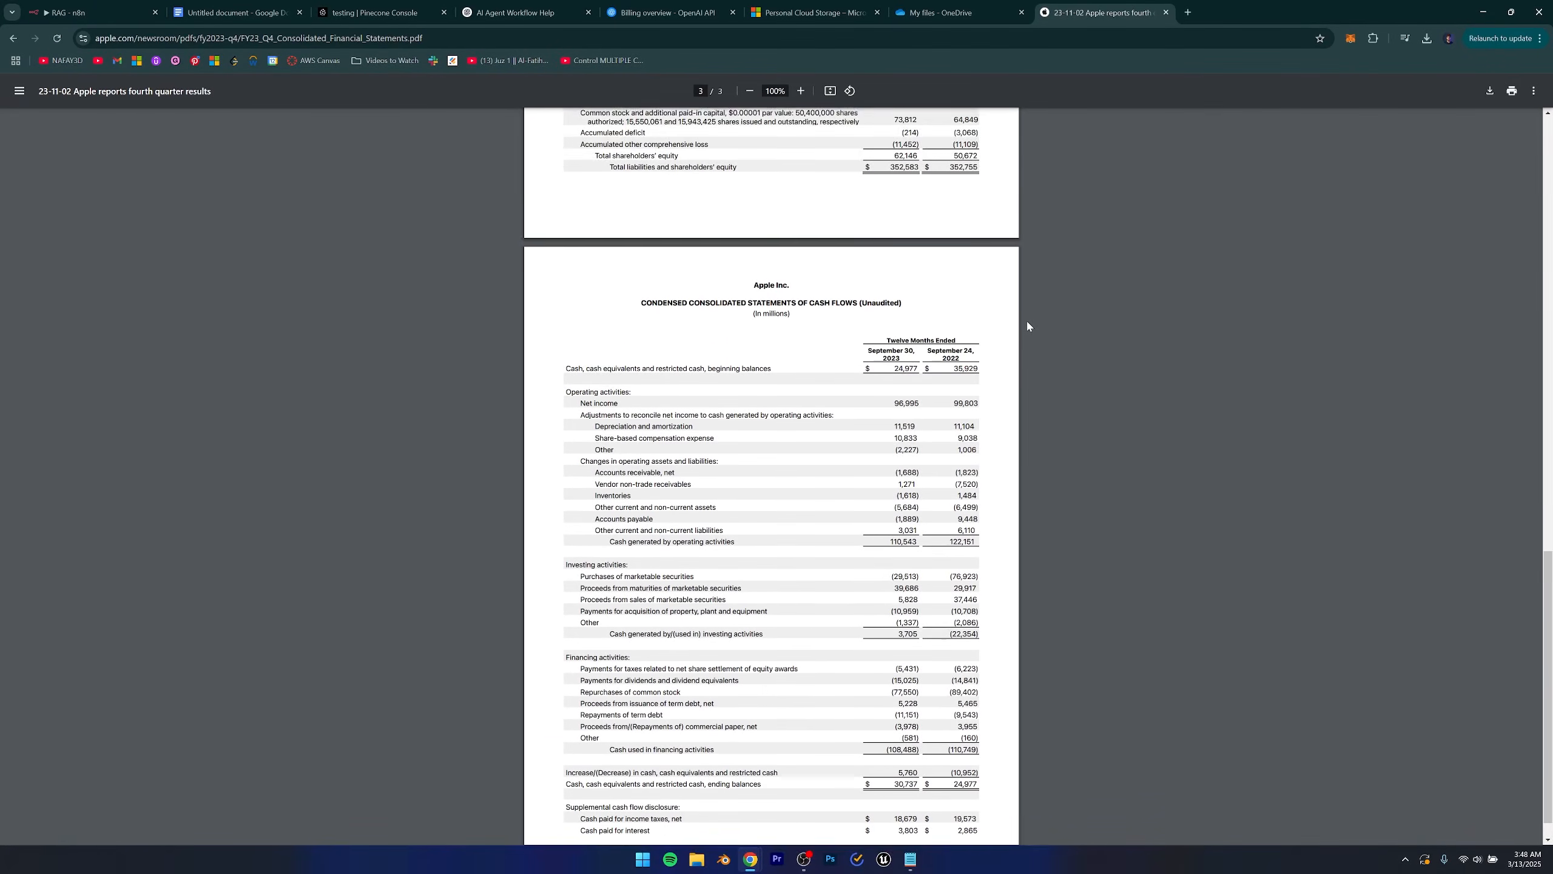
scroll(1027, 324, "down", 1)
scroll(1023, 327, "up", 20)
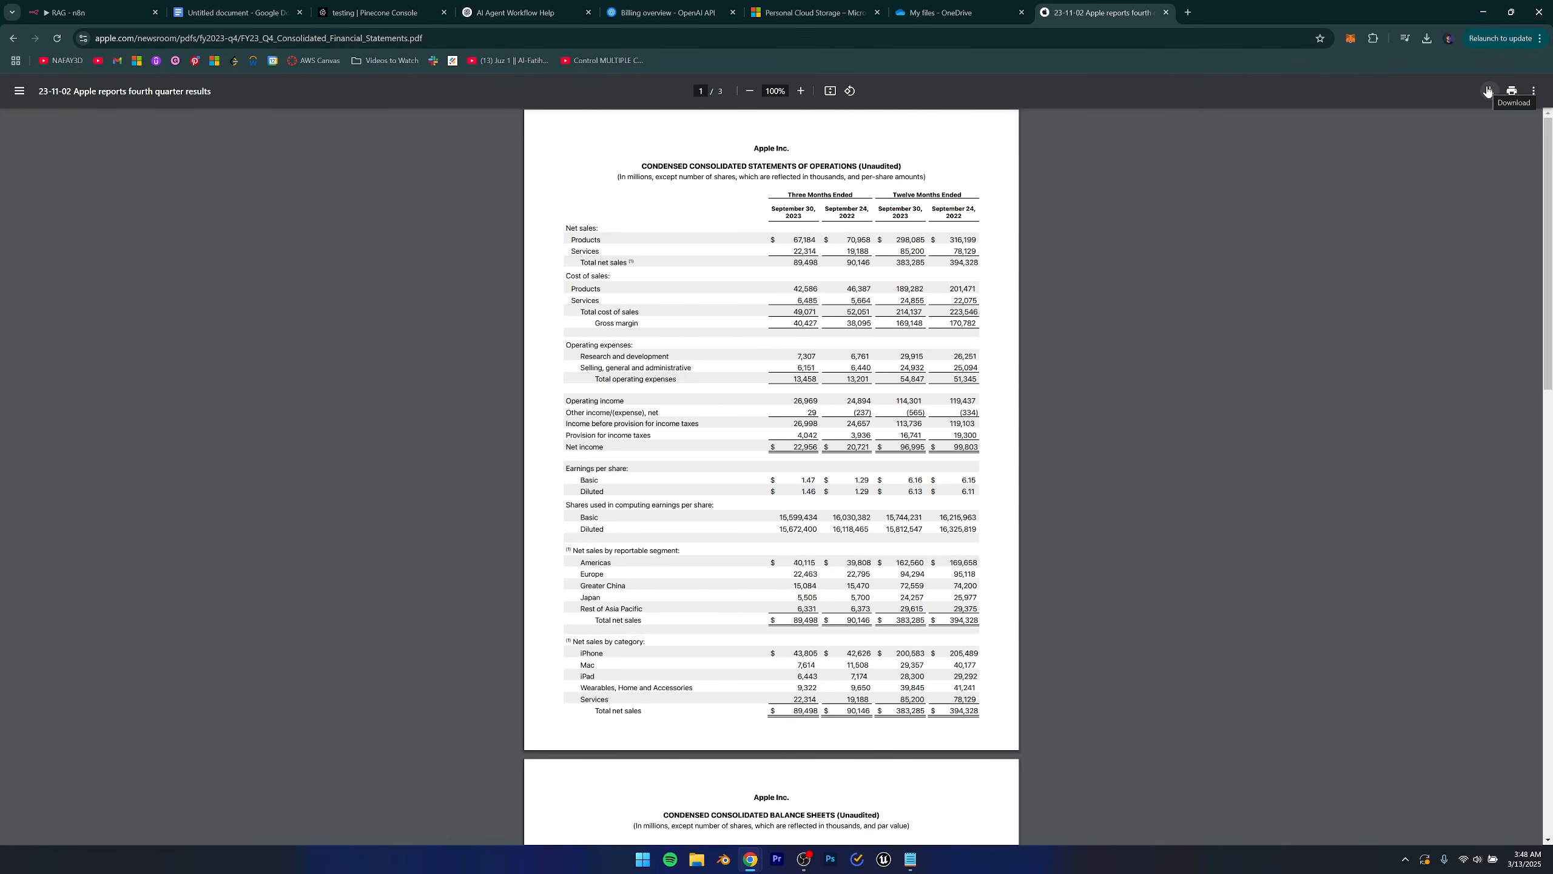
key("ctrl+shift+Tab")
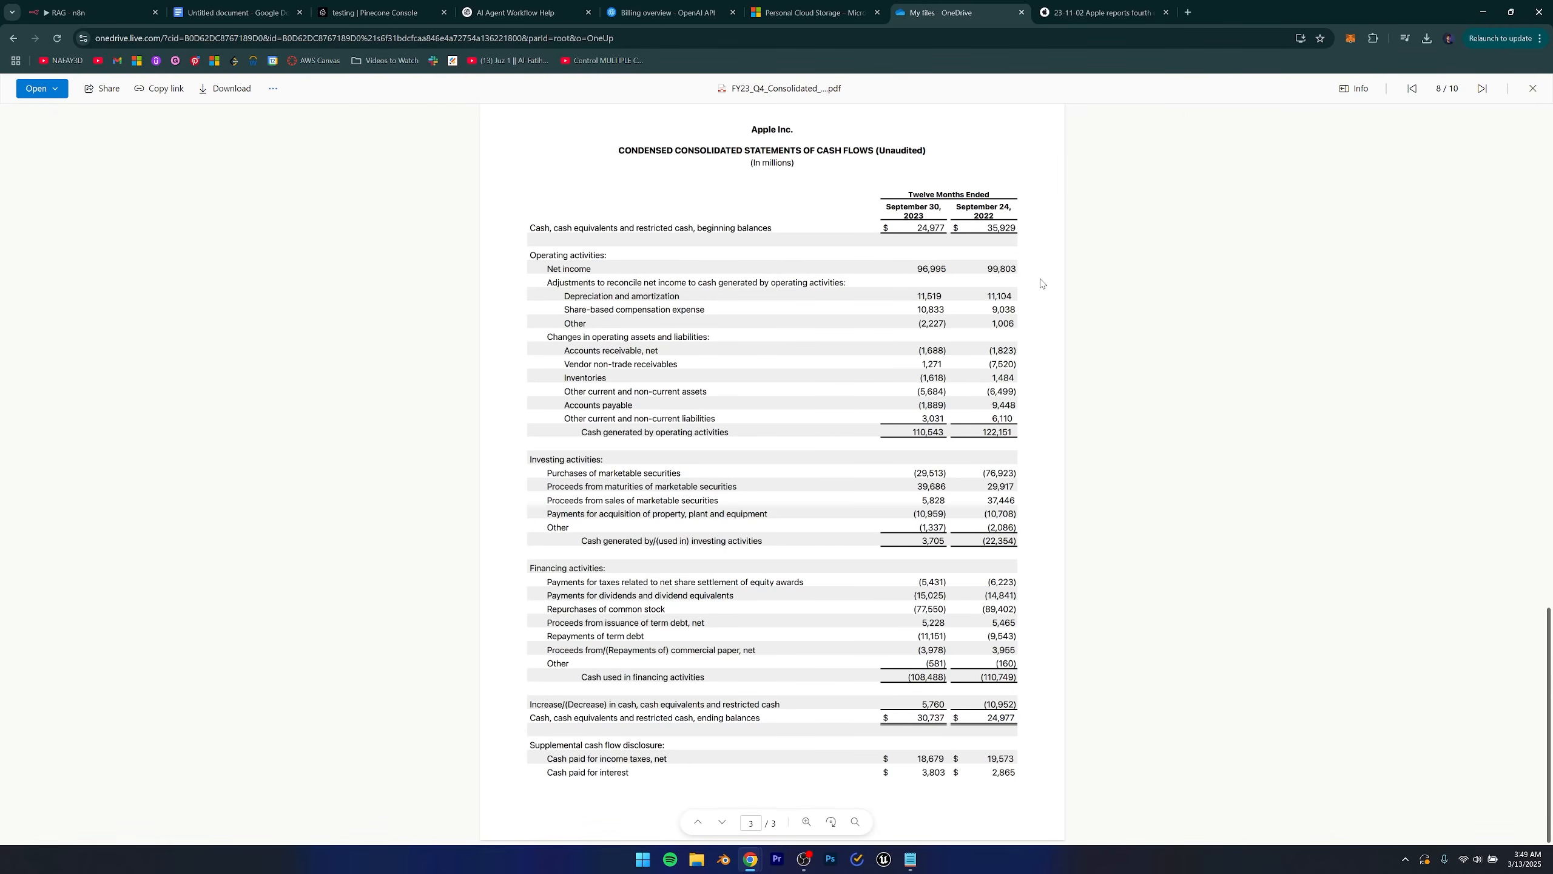
Reopen the FY23 Q4 Consolidated Financial Statements PDF from the OneDrive files and look through its pages.
left_click(1532, 89)
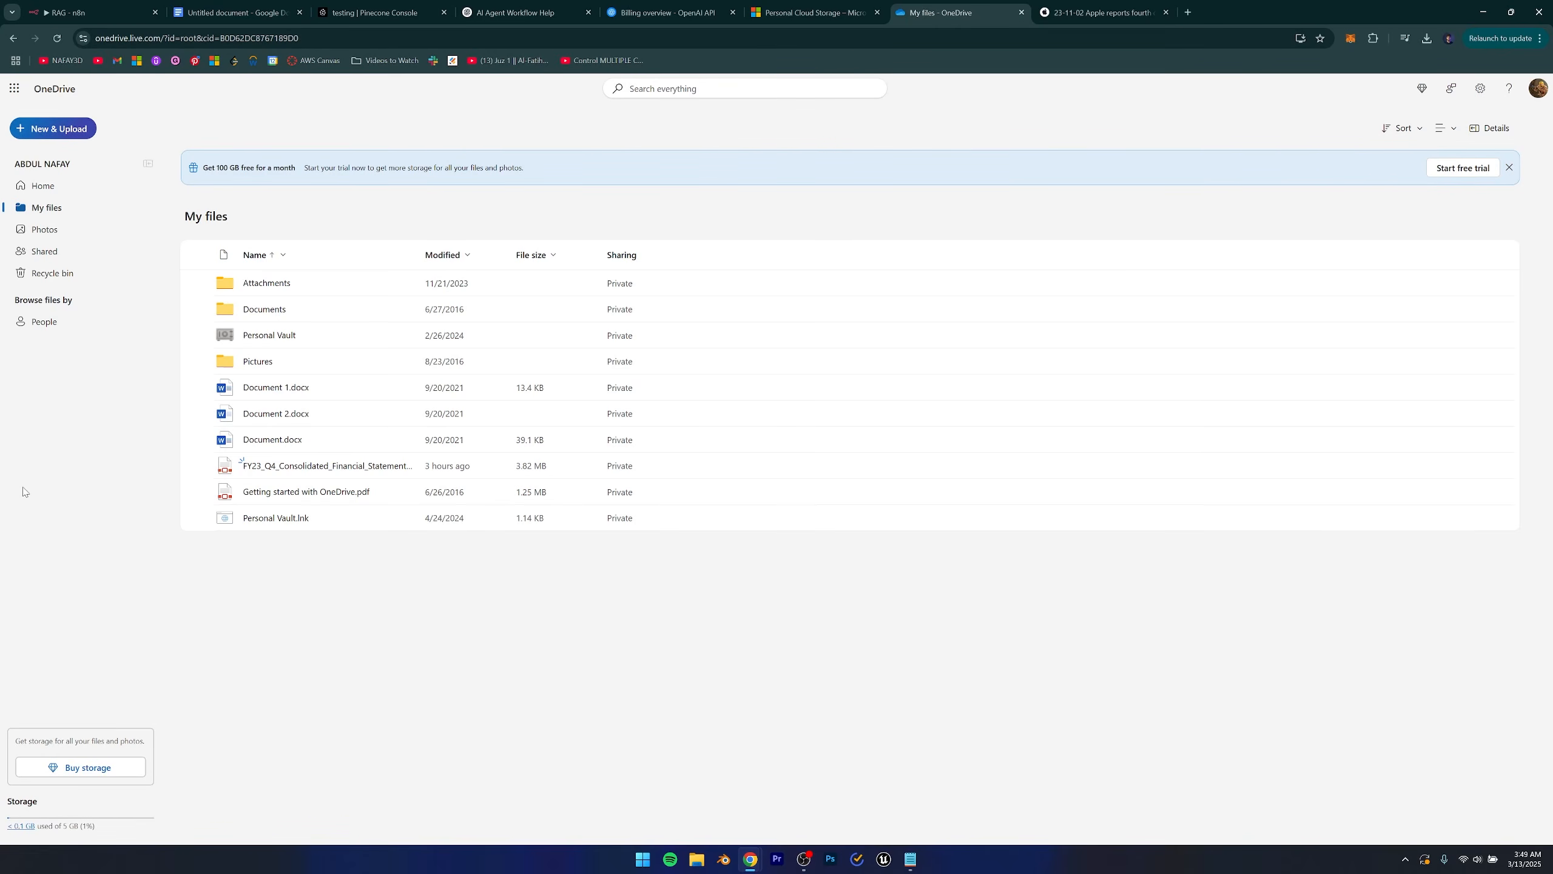
left_click(284, 469)
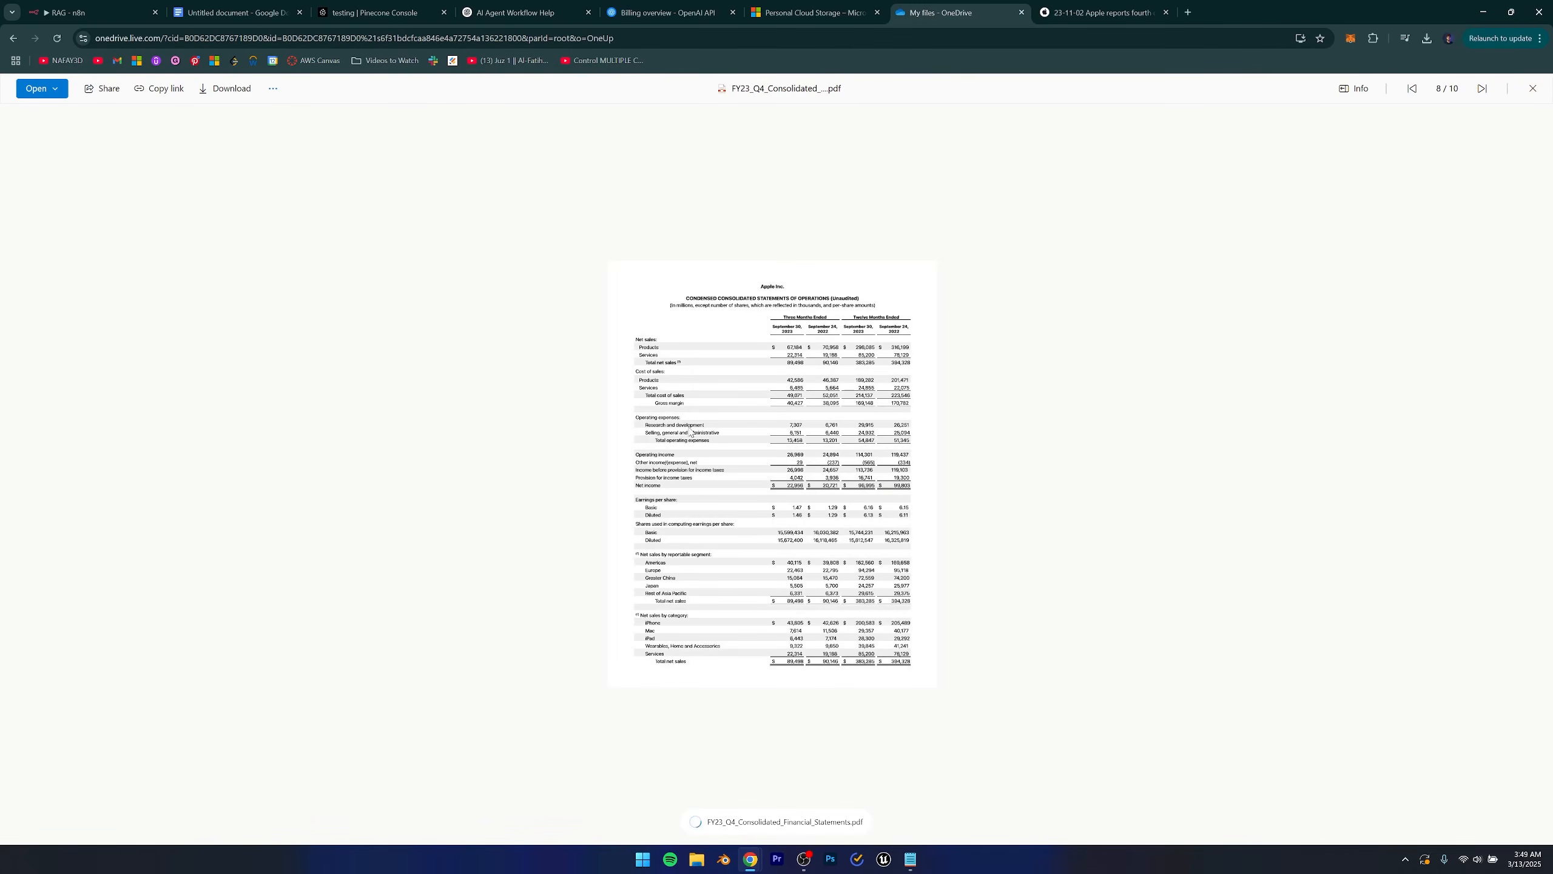
scroll(927, 337, "down", 20)
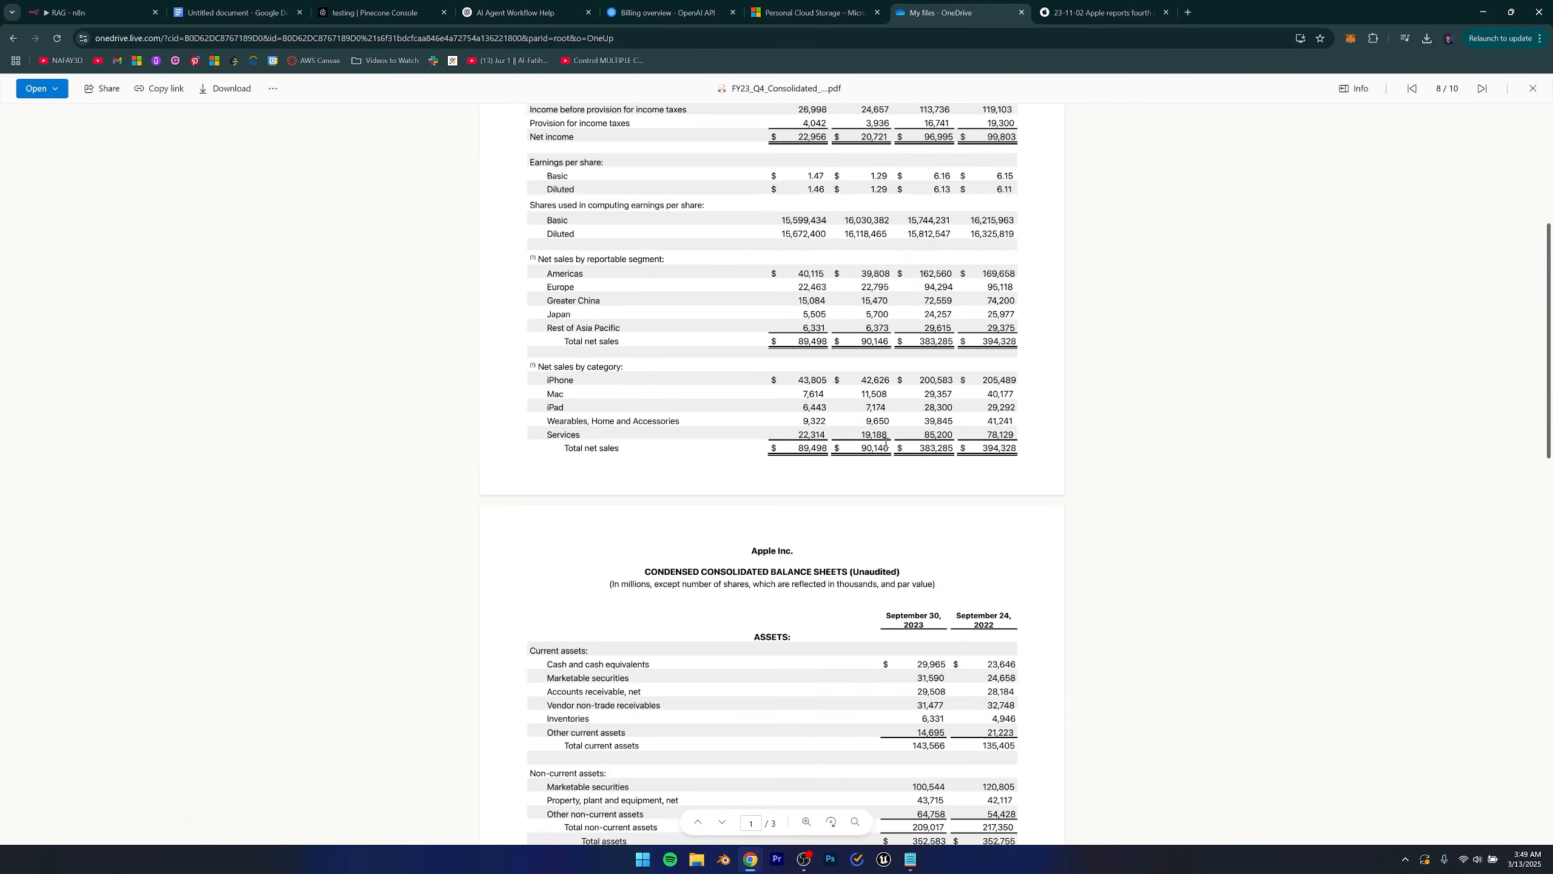
scroll(886, 453, "up", 20)
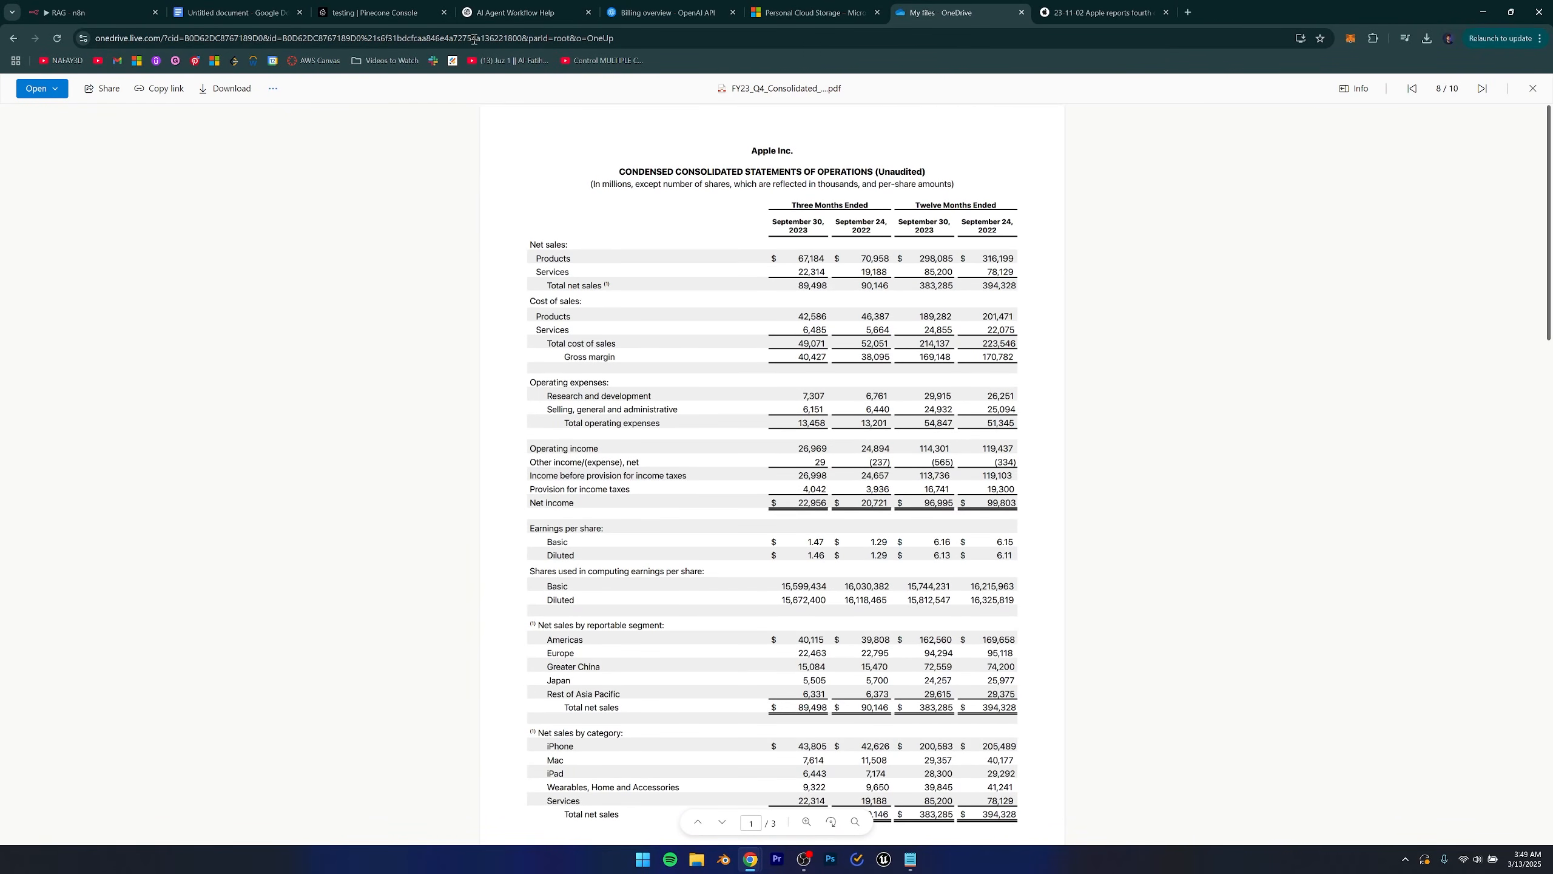
Switch to the Pinecone tab, search the web for "pinecone", open the official site and enter its console's index list.
left_click(391, 13)
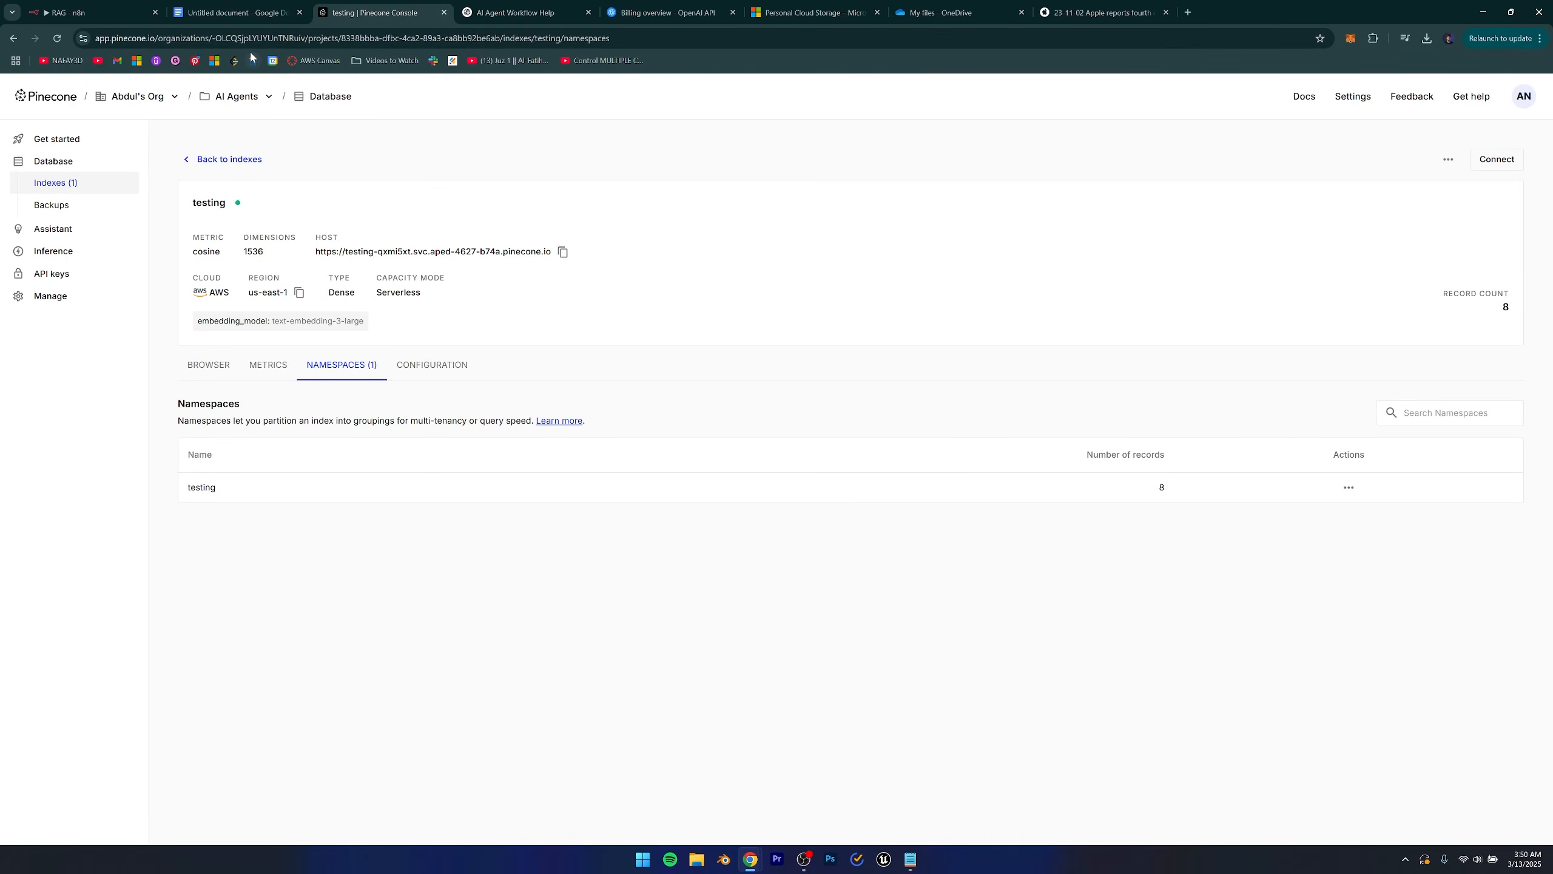
left_click(238, 38)
type("poinecone")
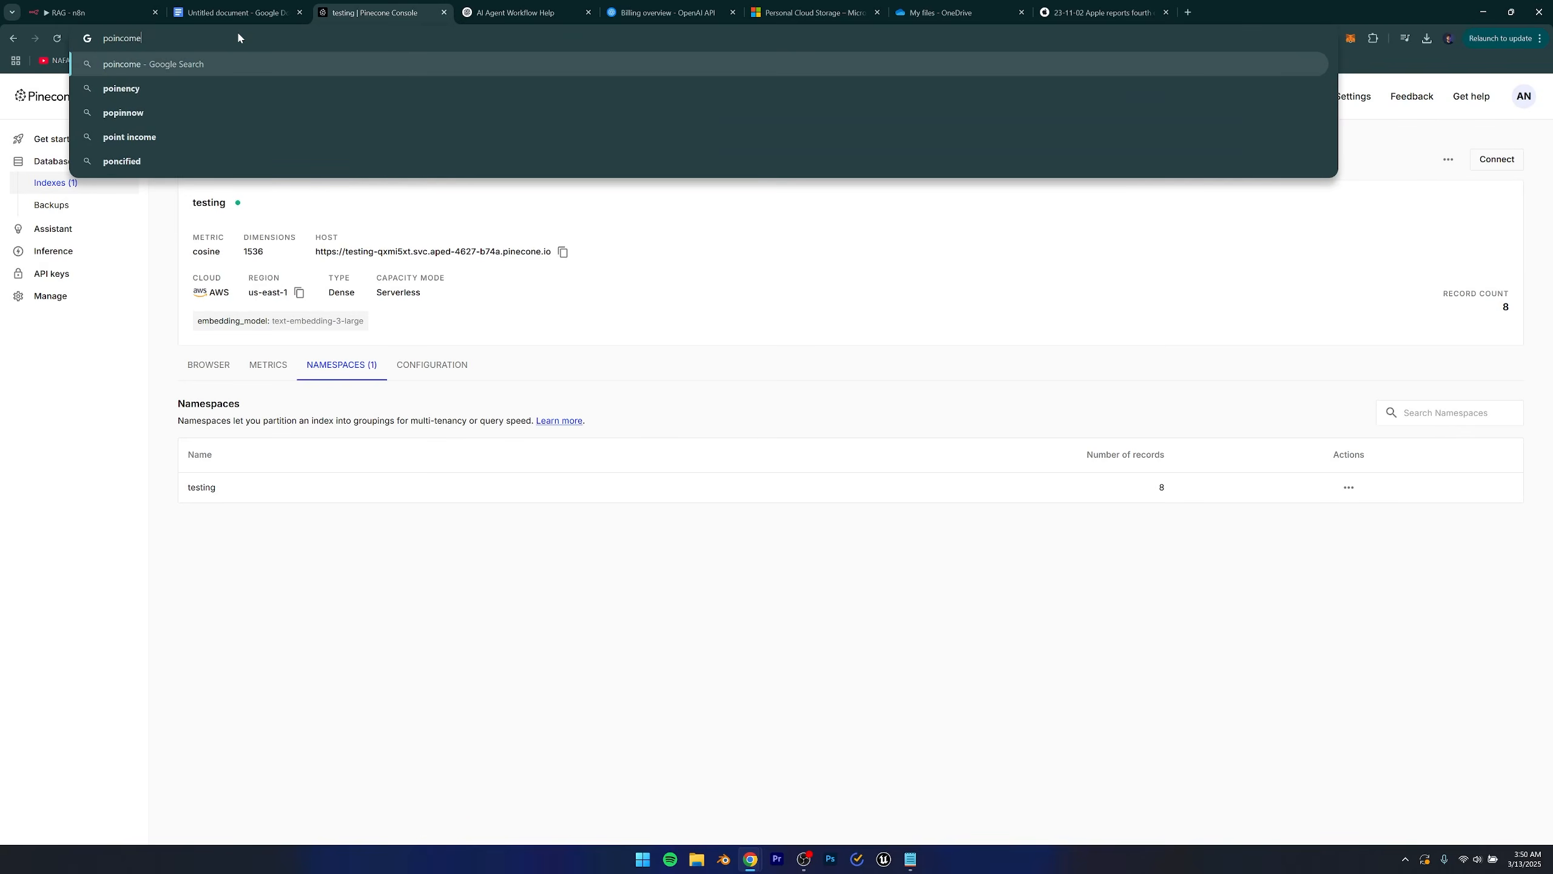
key("BackSpace")
key("BackSpace")
key("BackSpace")
key("BackSpace")
key("BackSpace")
key("BackSpace")
key("BackSpace")
key("BackSpace")
key("BackSpace")
type("pinecome")
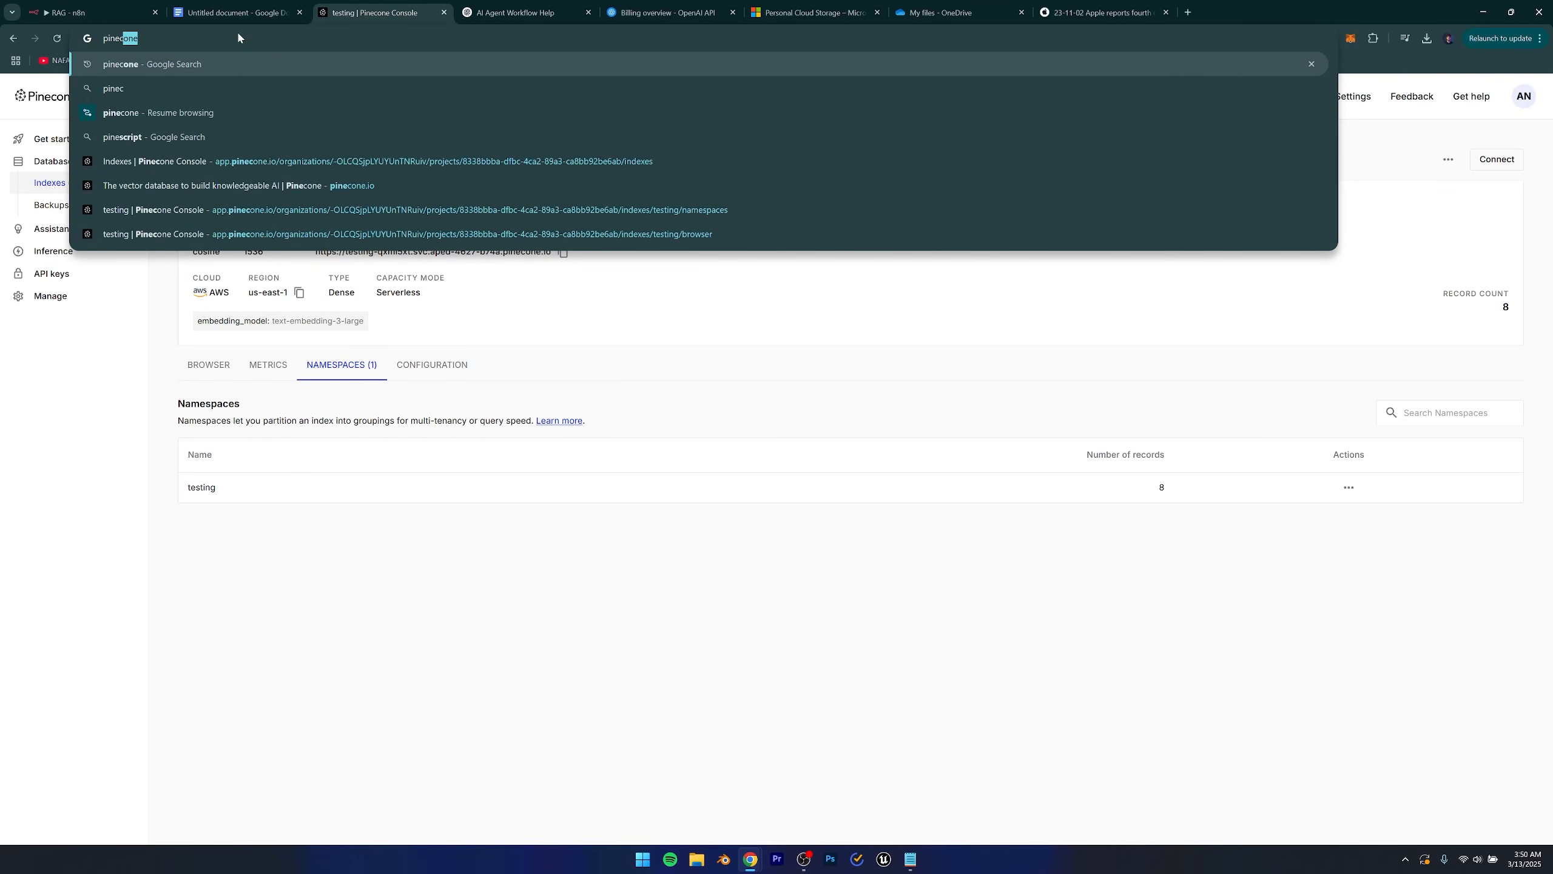
key("Return")
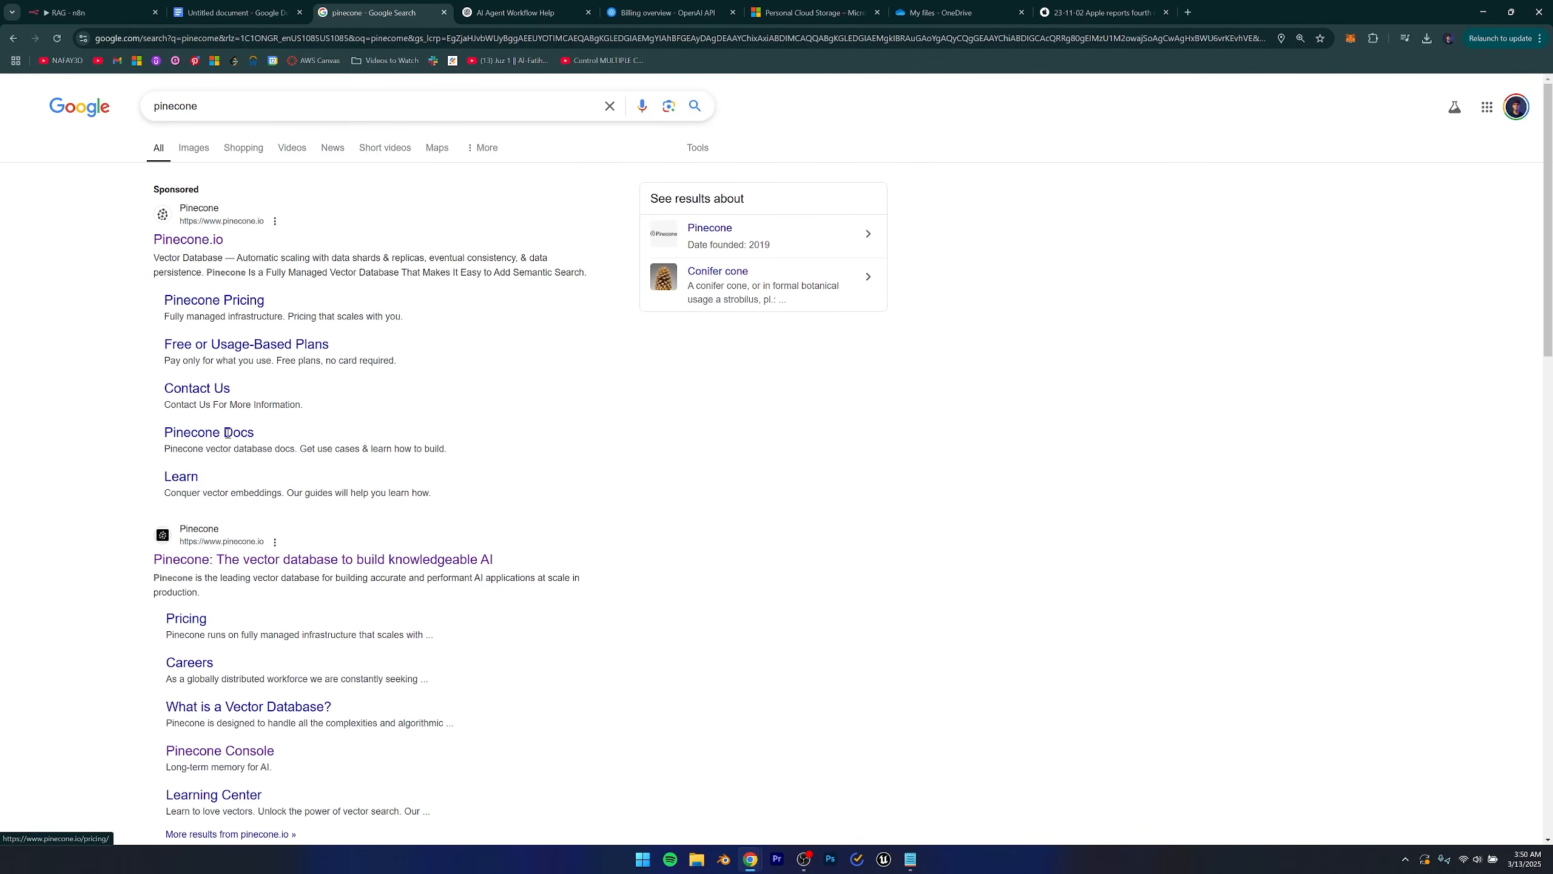
left_click(214, 560)
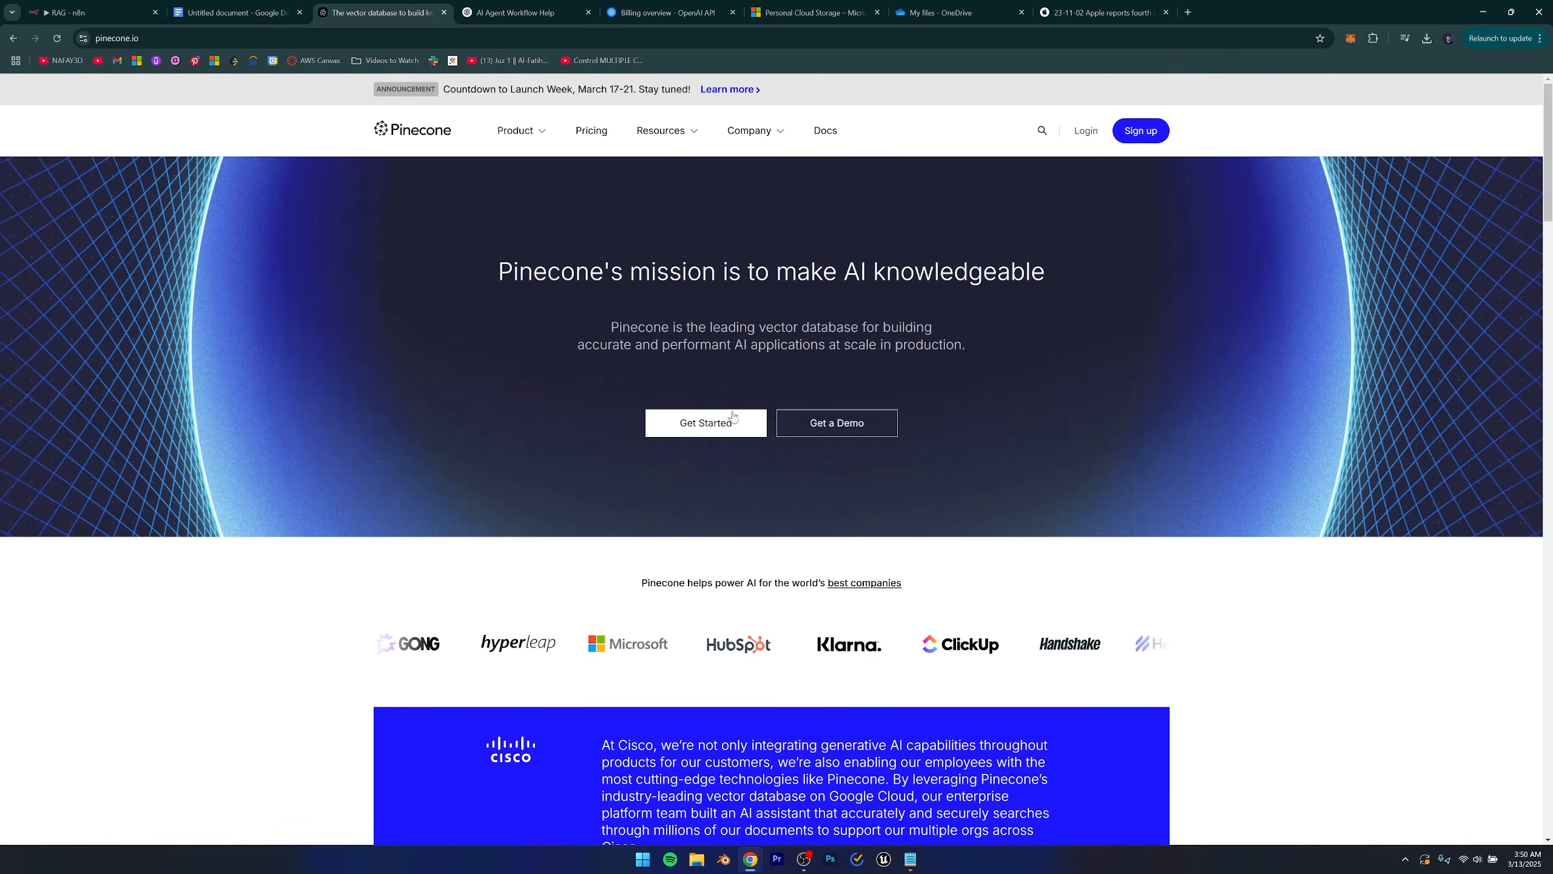
left_click(721, 433)
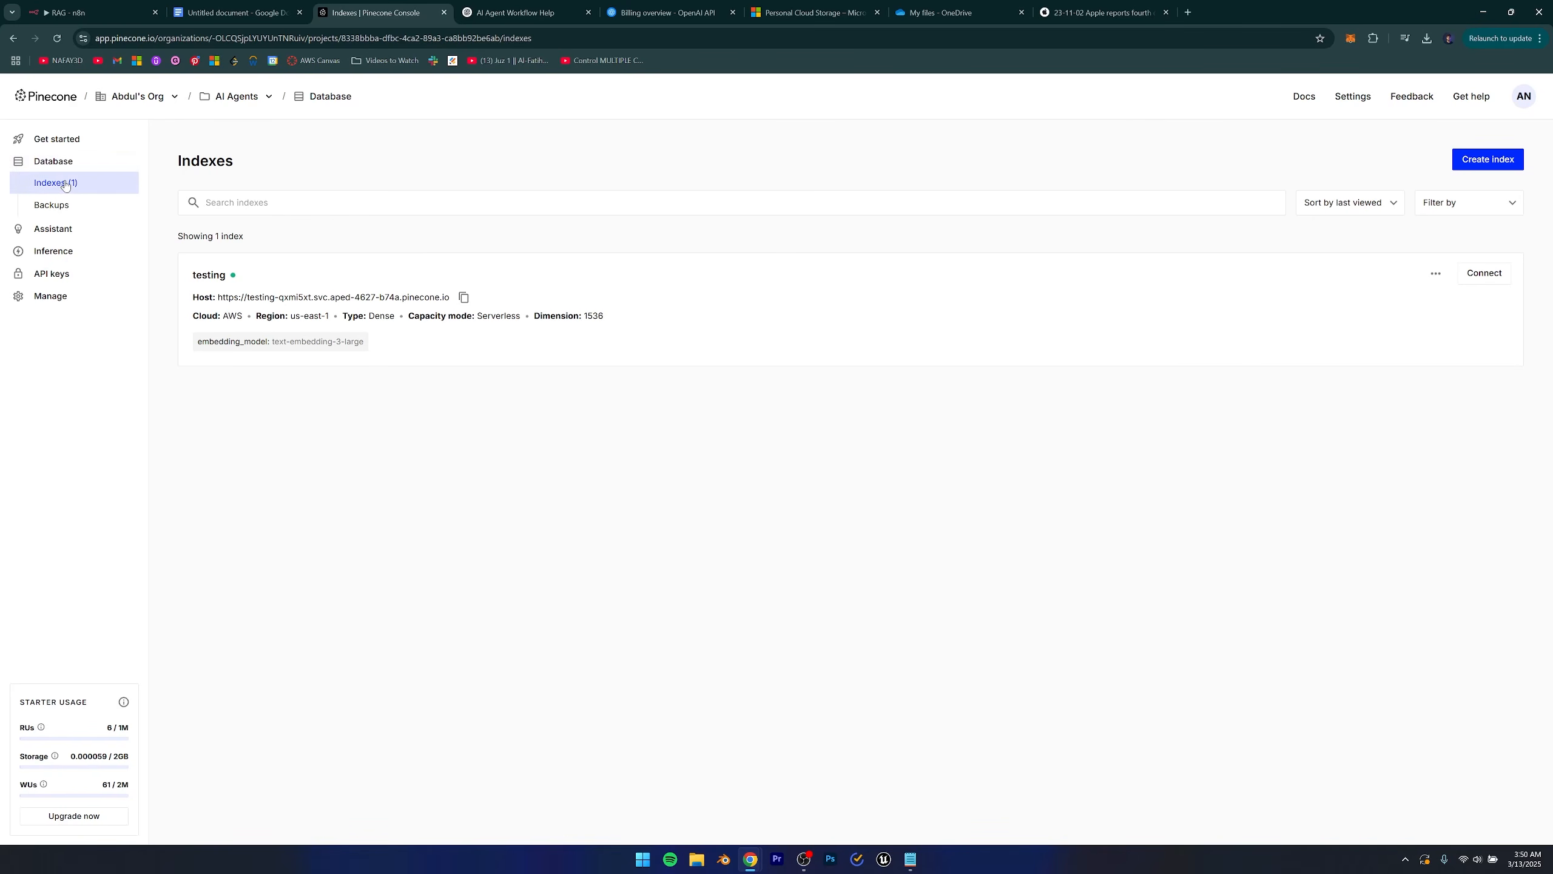
Start a new Pinecone index in the AI Agents project and name it ai-agents-course.
left_click(1492, 161)
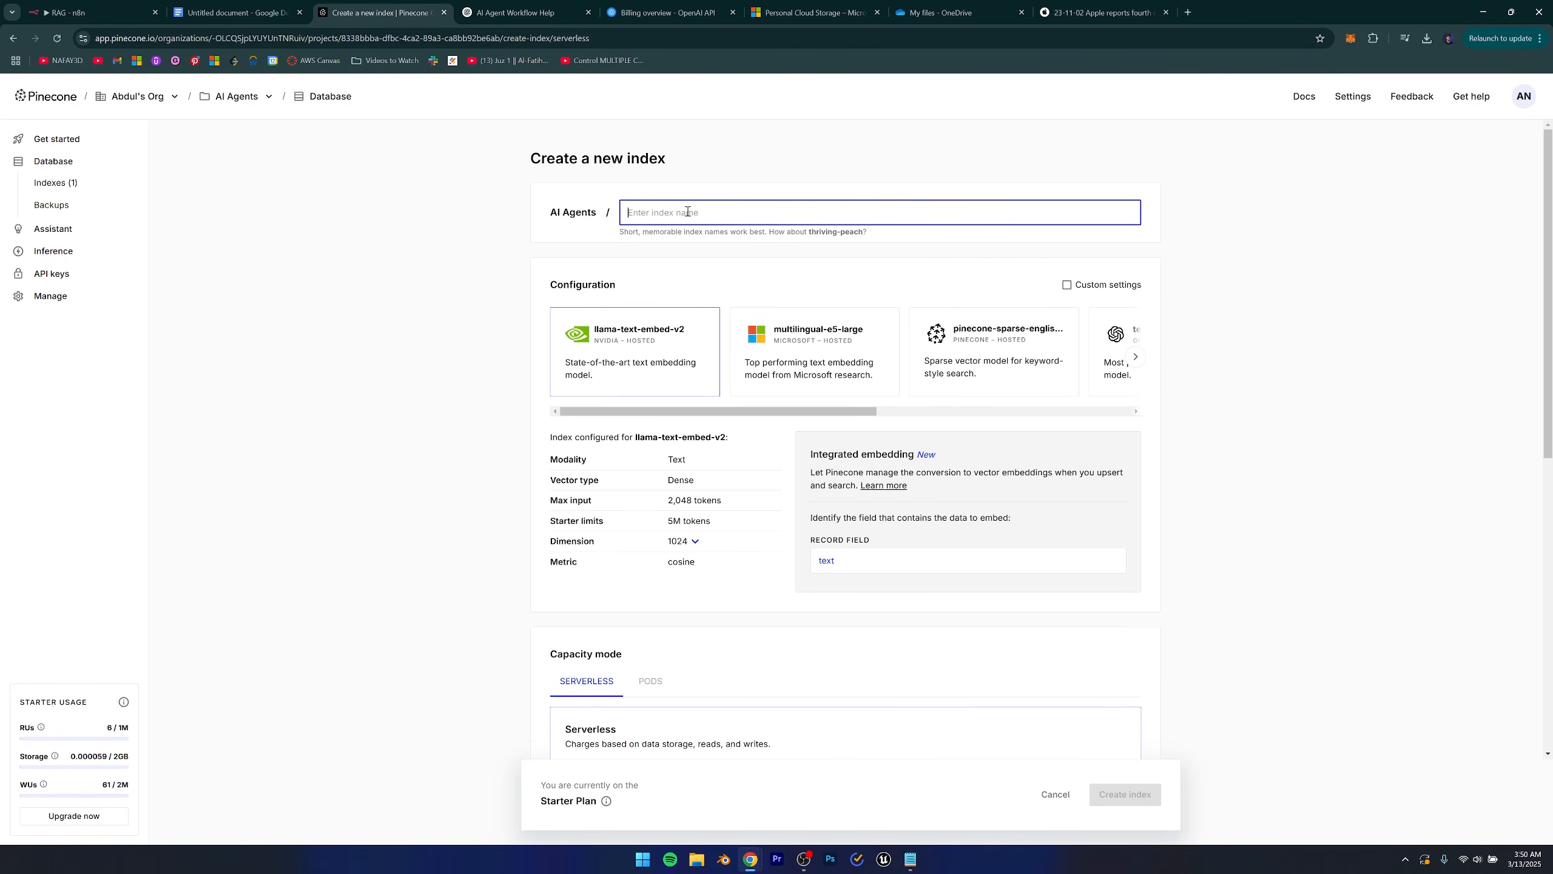
type("ai_")
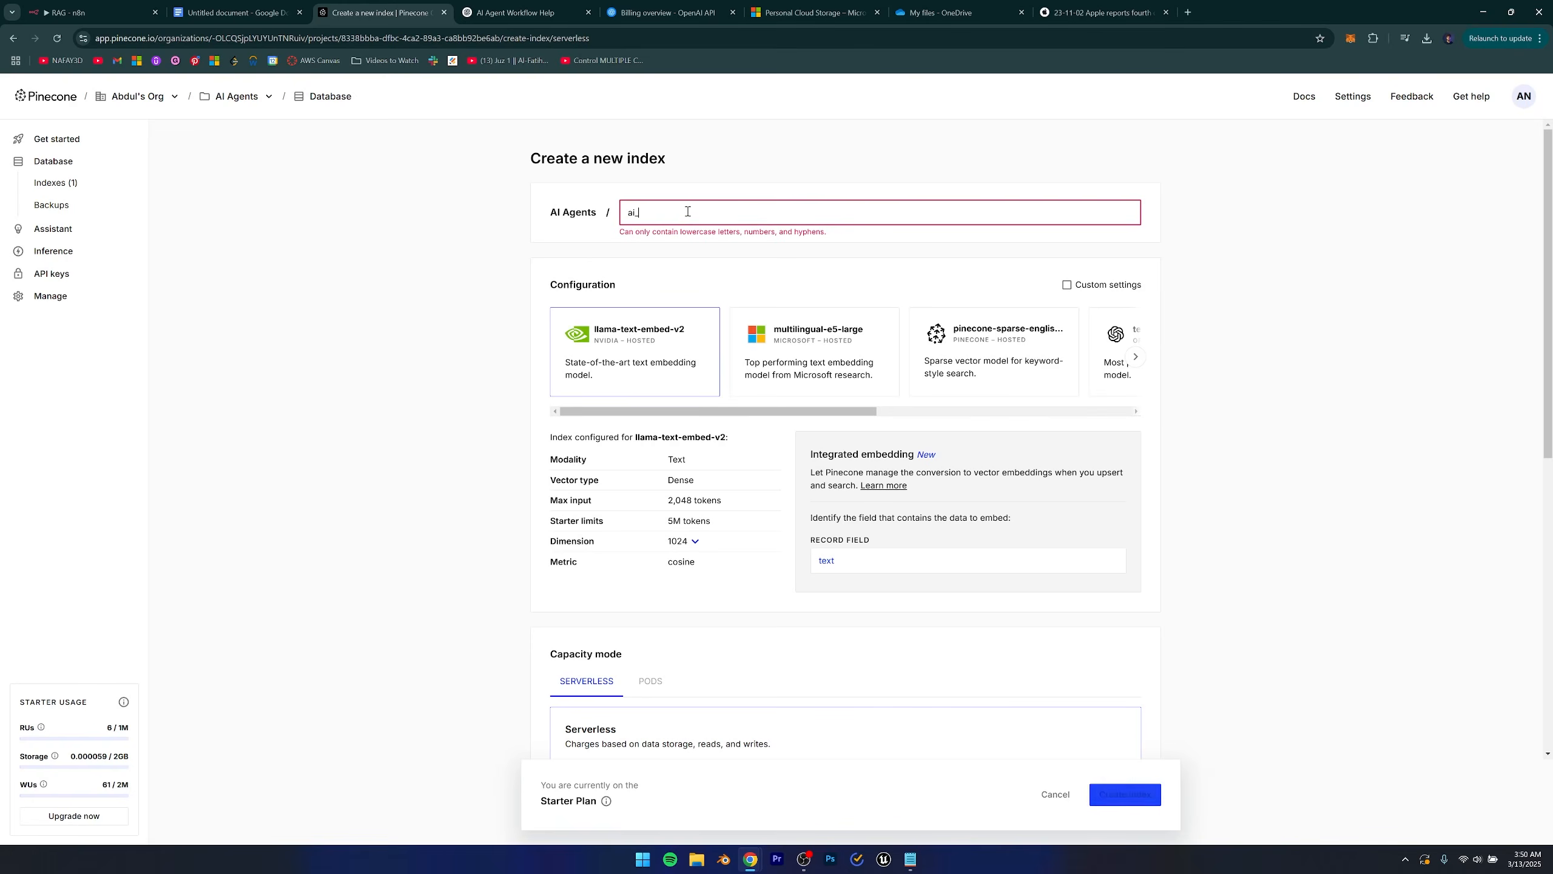
type("agent")
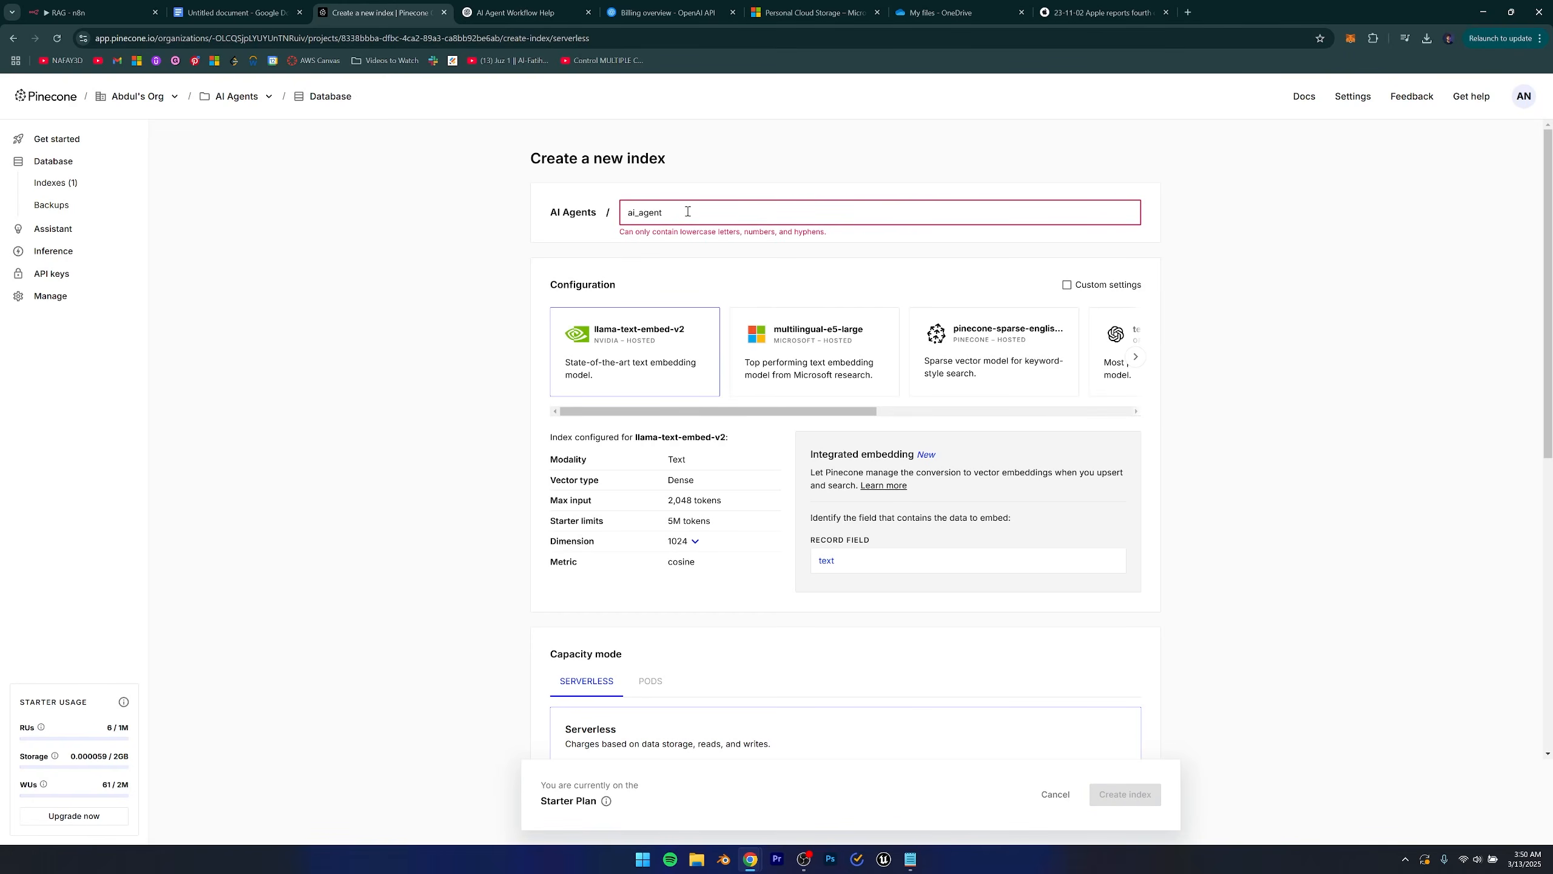
type("s_course")
left_click(669, 213)
key("BackSpace")
left_click(640, 212)
key("BackSpace")
type("-")
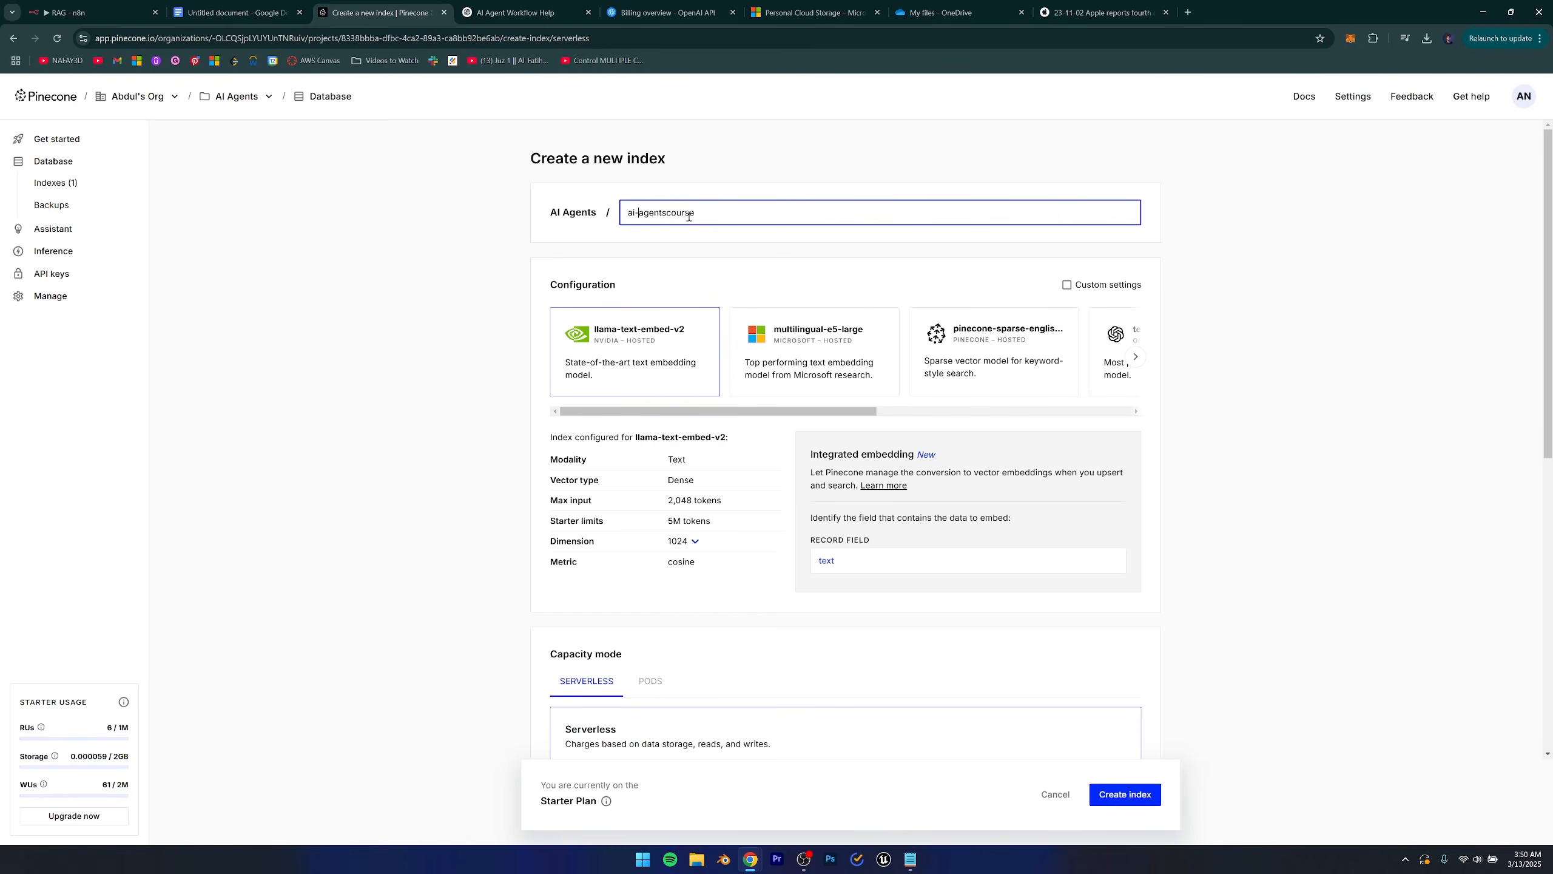
type("-")
left_click(728, 190)
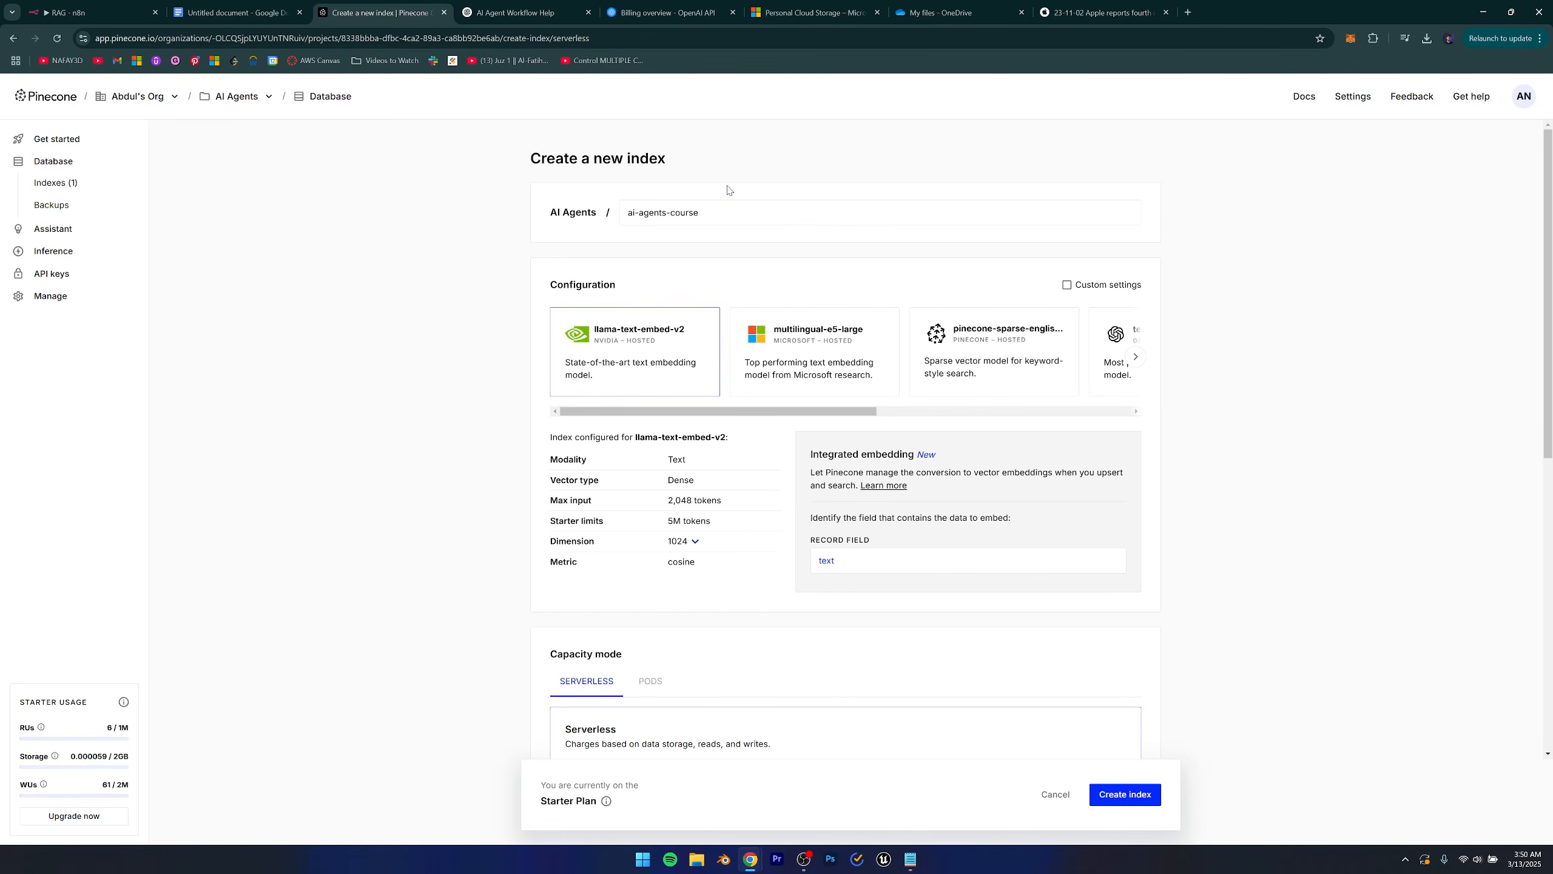
left_click(676, 214)
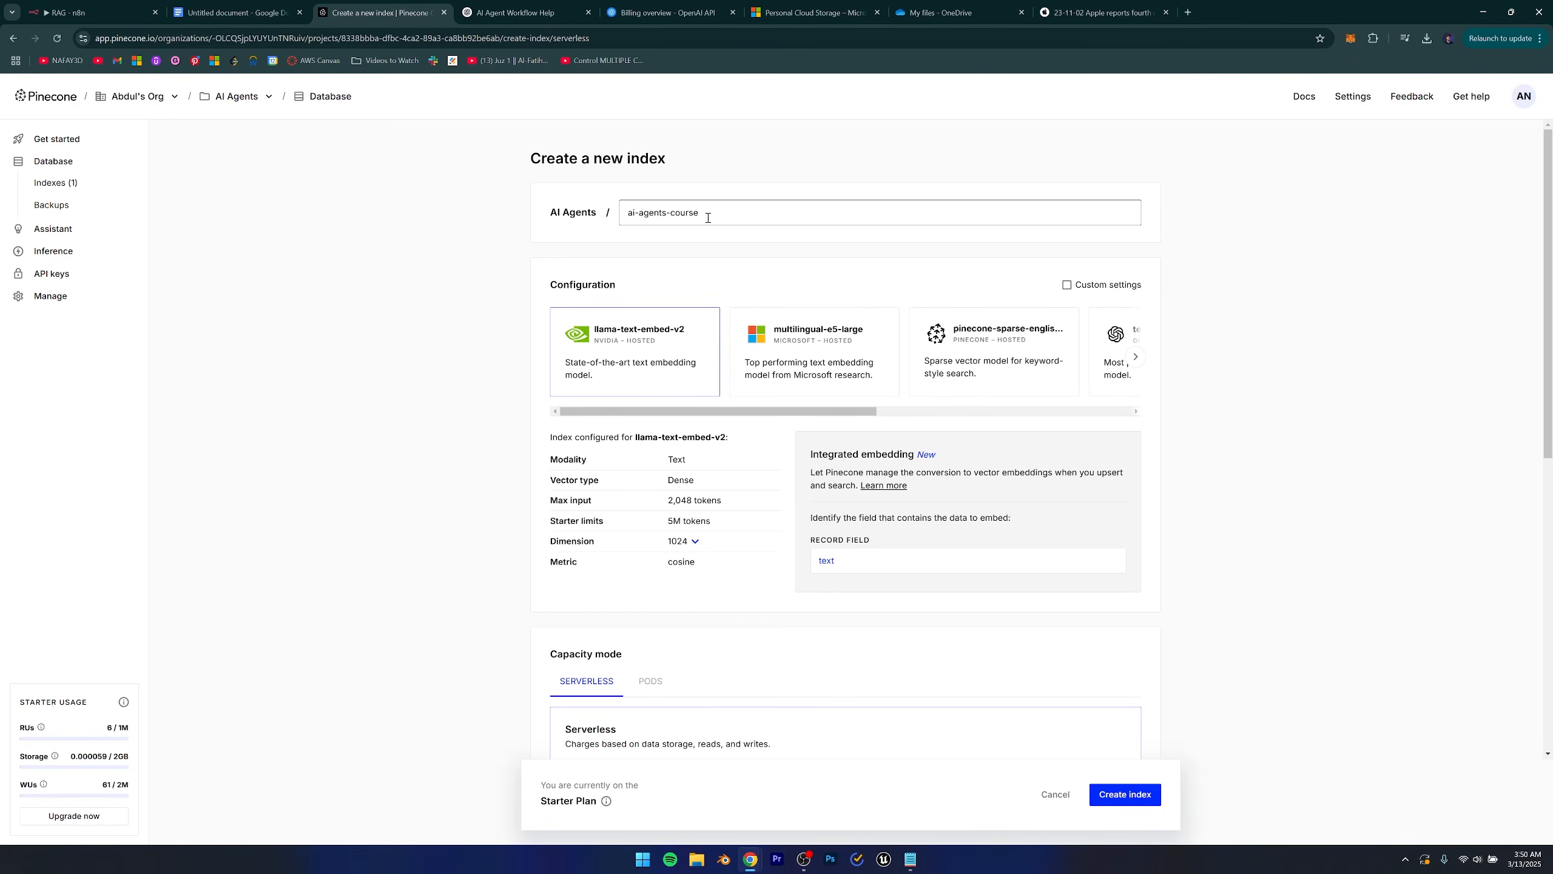
Configure the index for OpenAI's text-embedding-3-small model and create it with the preselected serverless AWS Virginia settings.
left_click_drag(703, 409, 1007, 407)
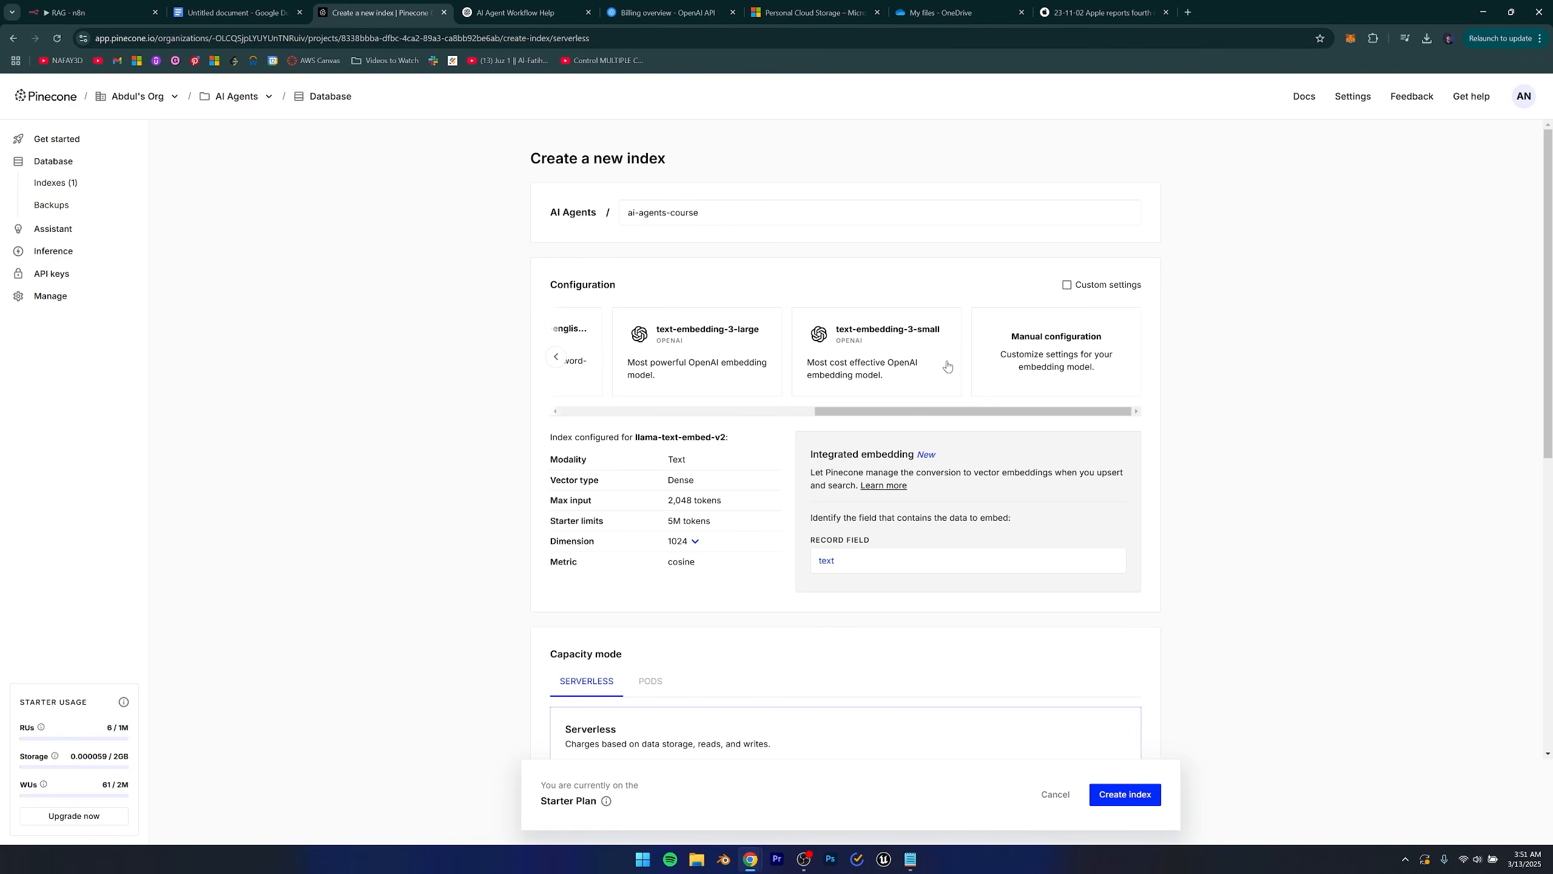
left_click(903, 347)
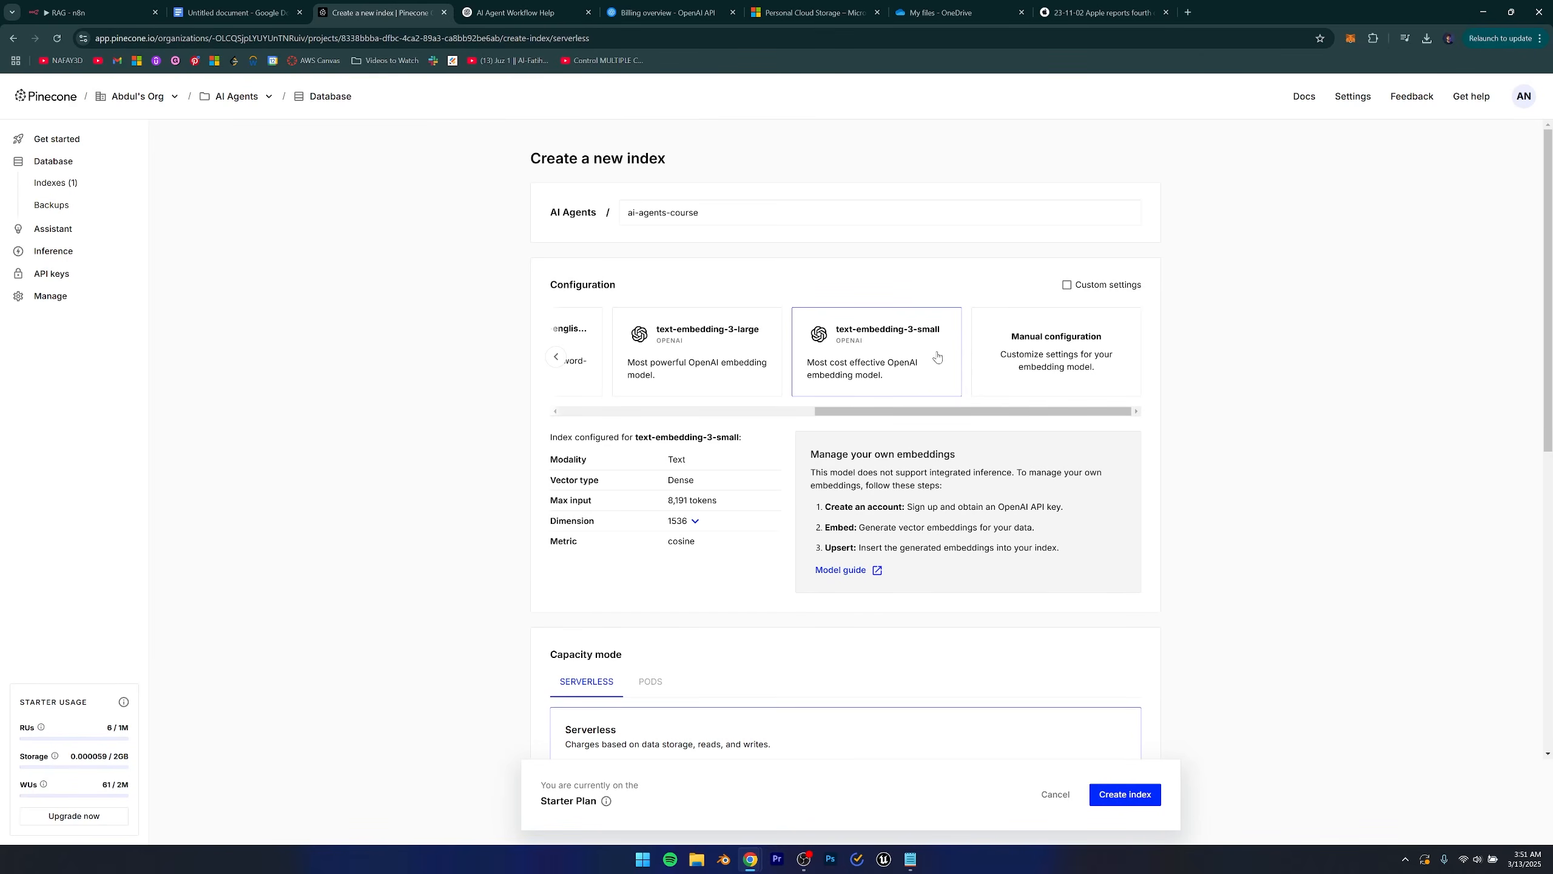
left_click_drag(891, 413, 605, 432)
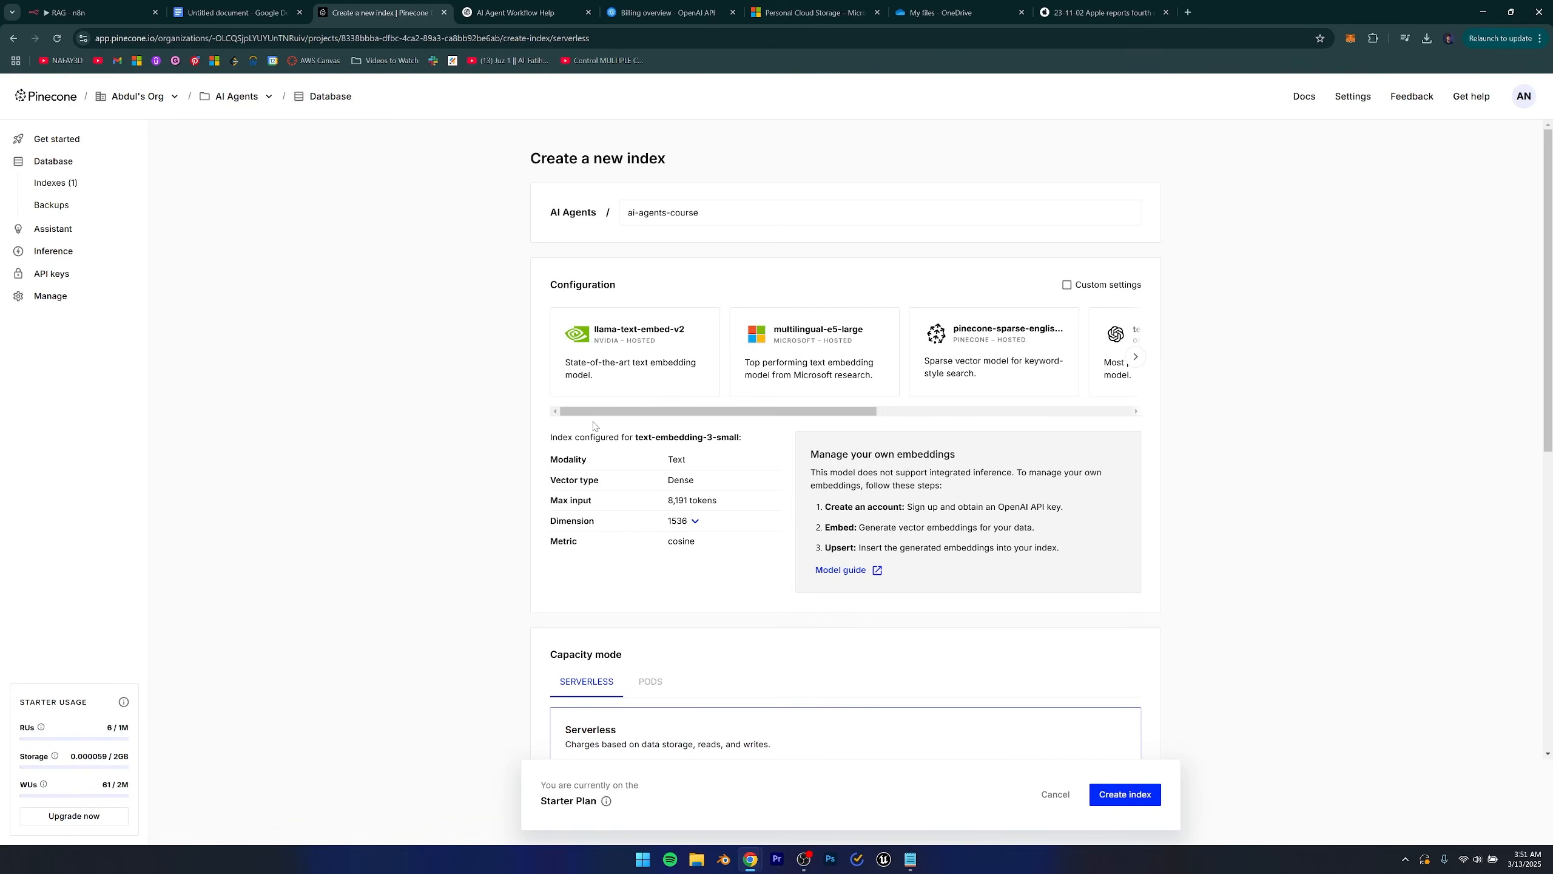
left_click_drag(597, 412, 846, 401)
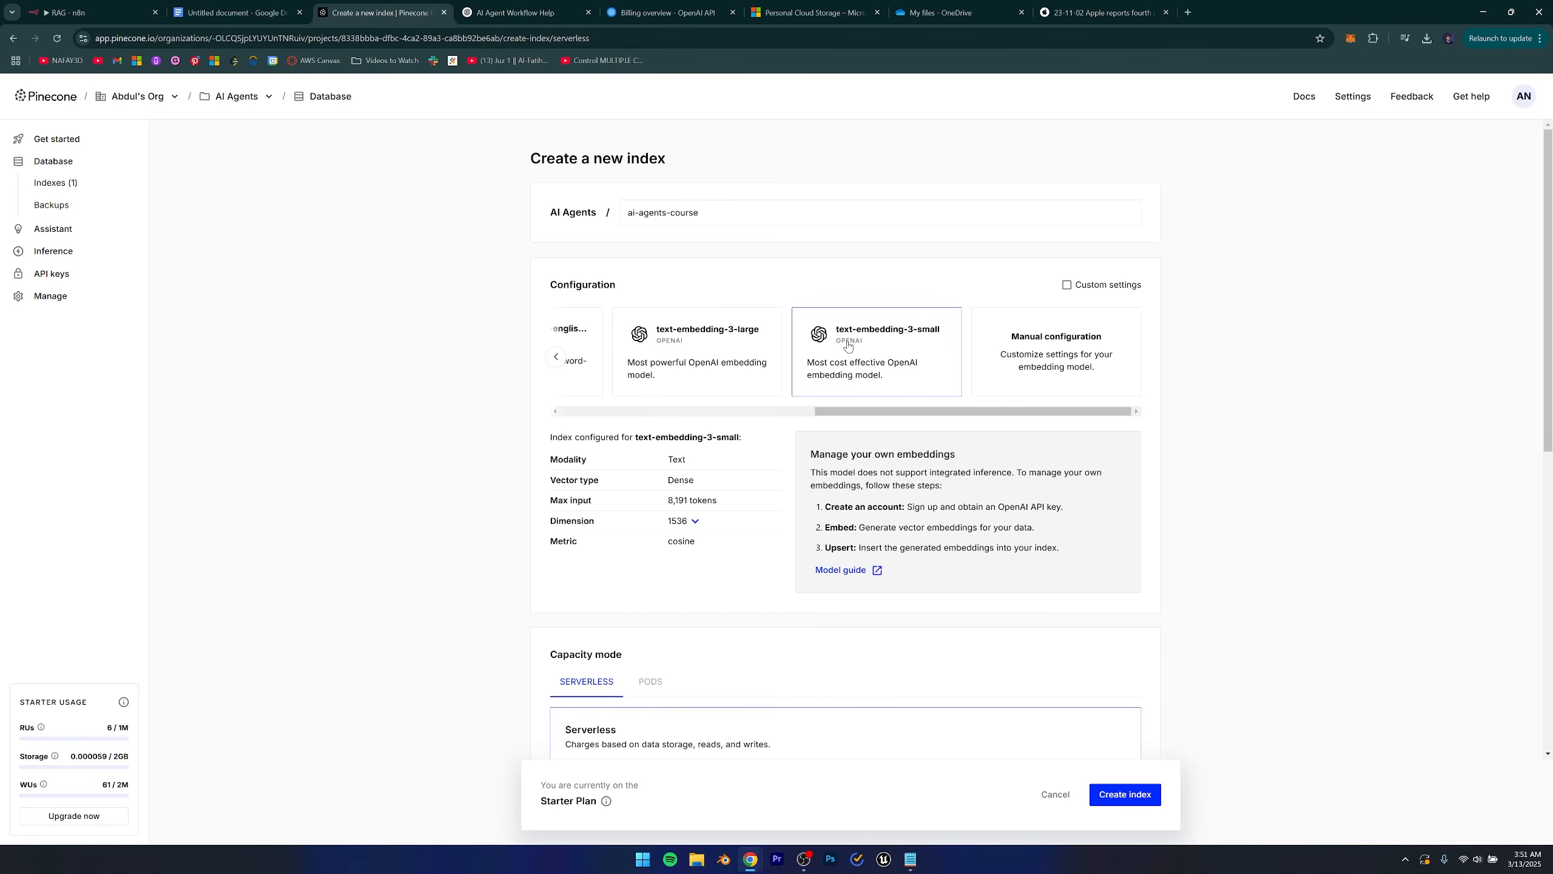
scroll(925, 516, "down", 2)
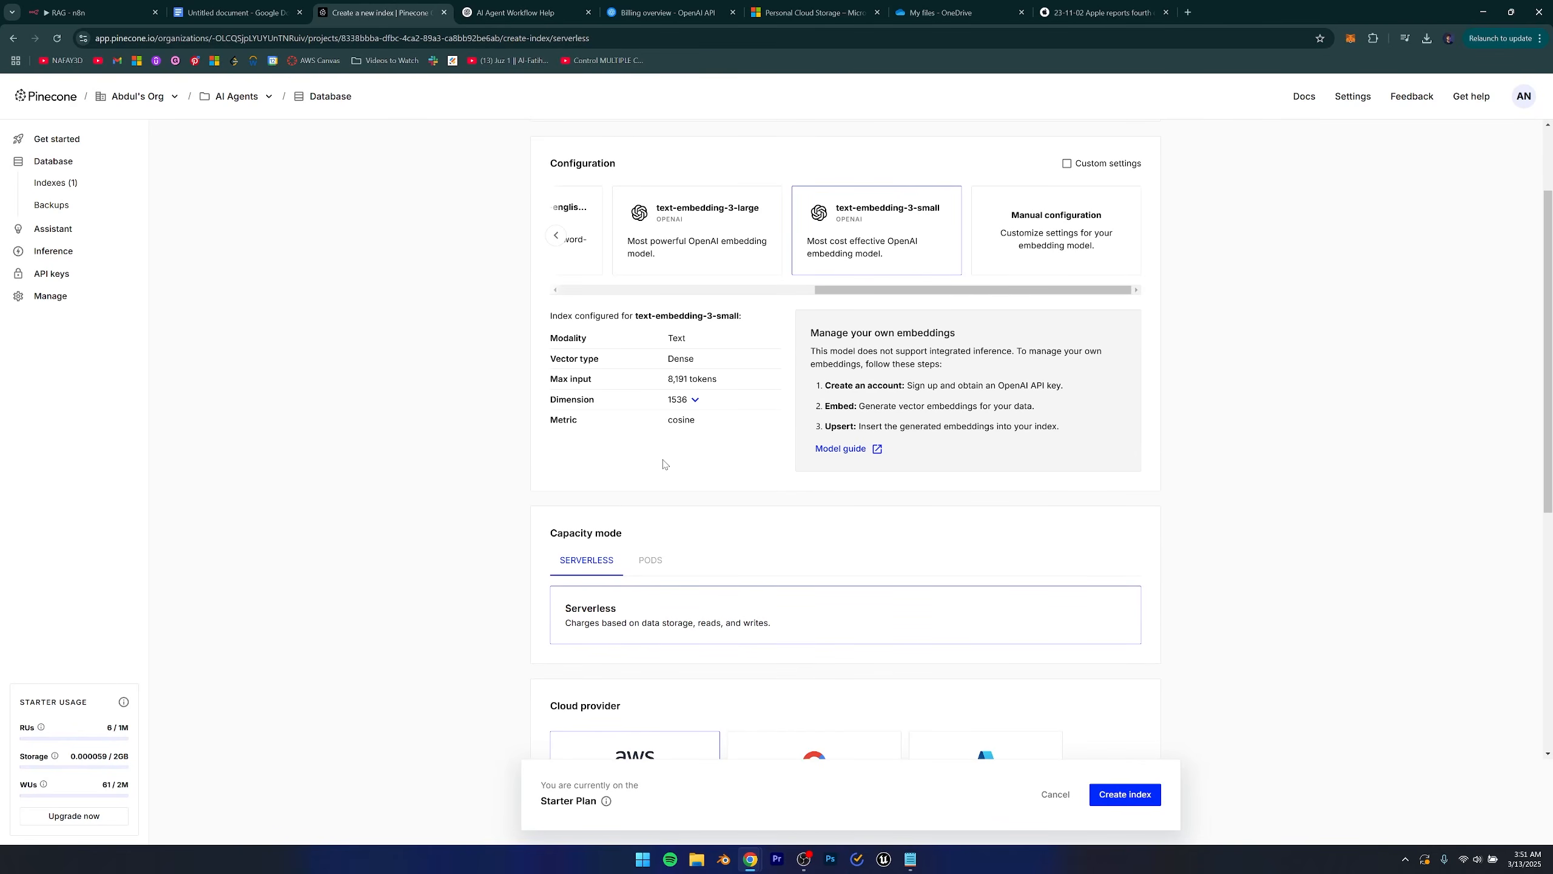
scroll(664, 463, "down", 8)
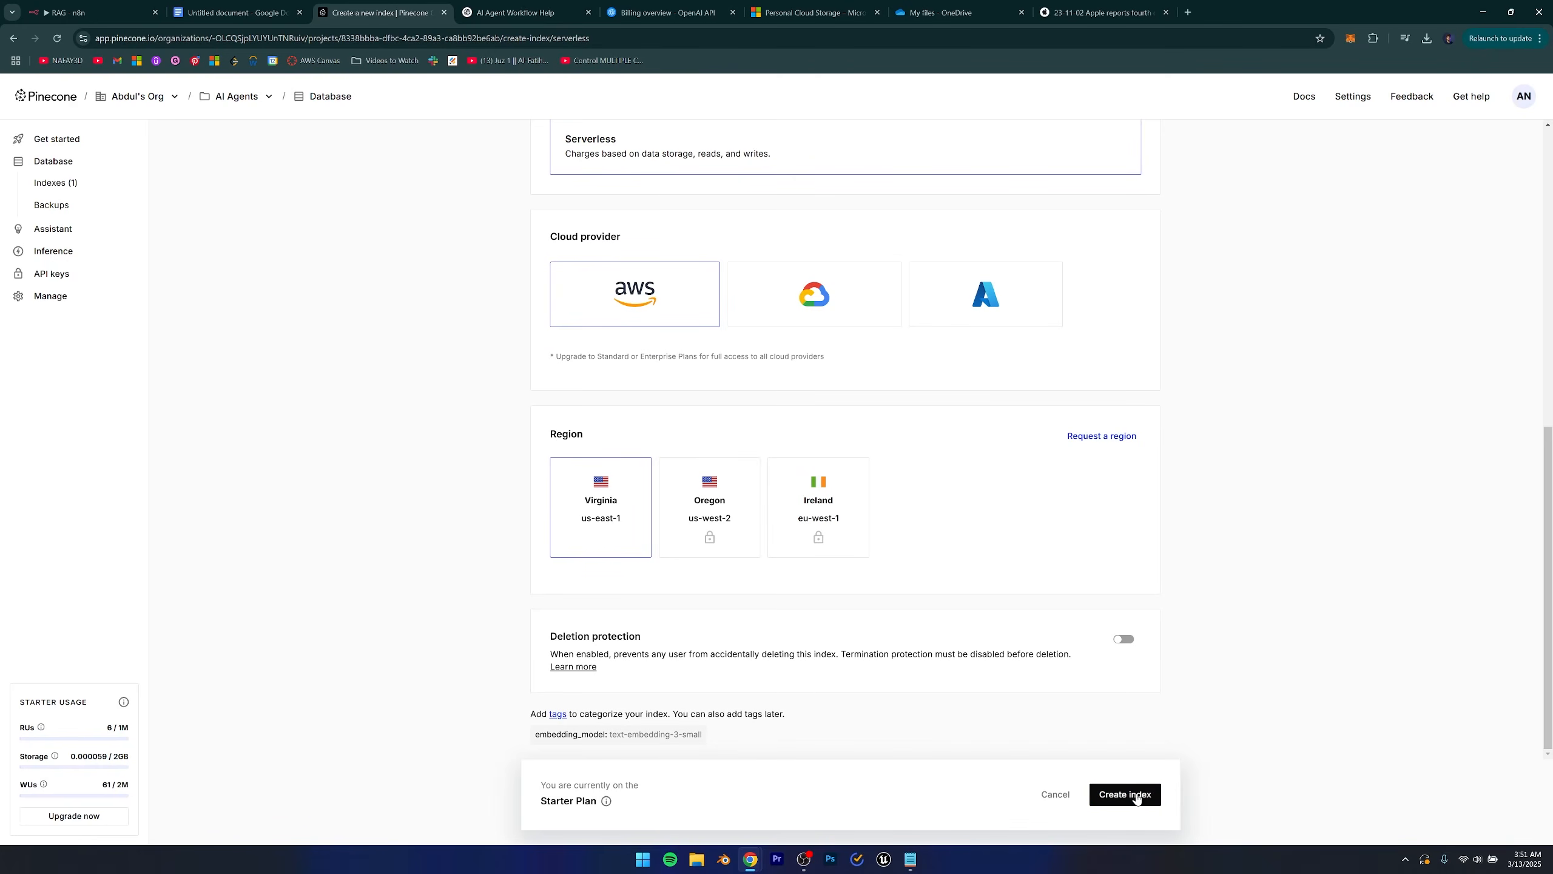
left_click(1137, 796)
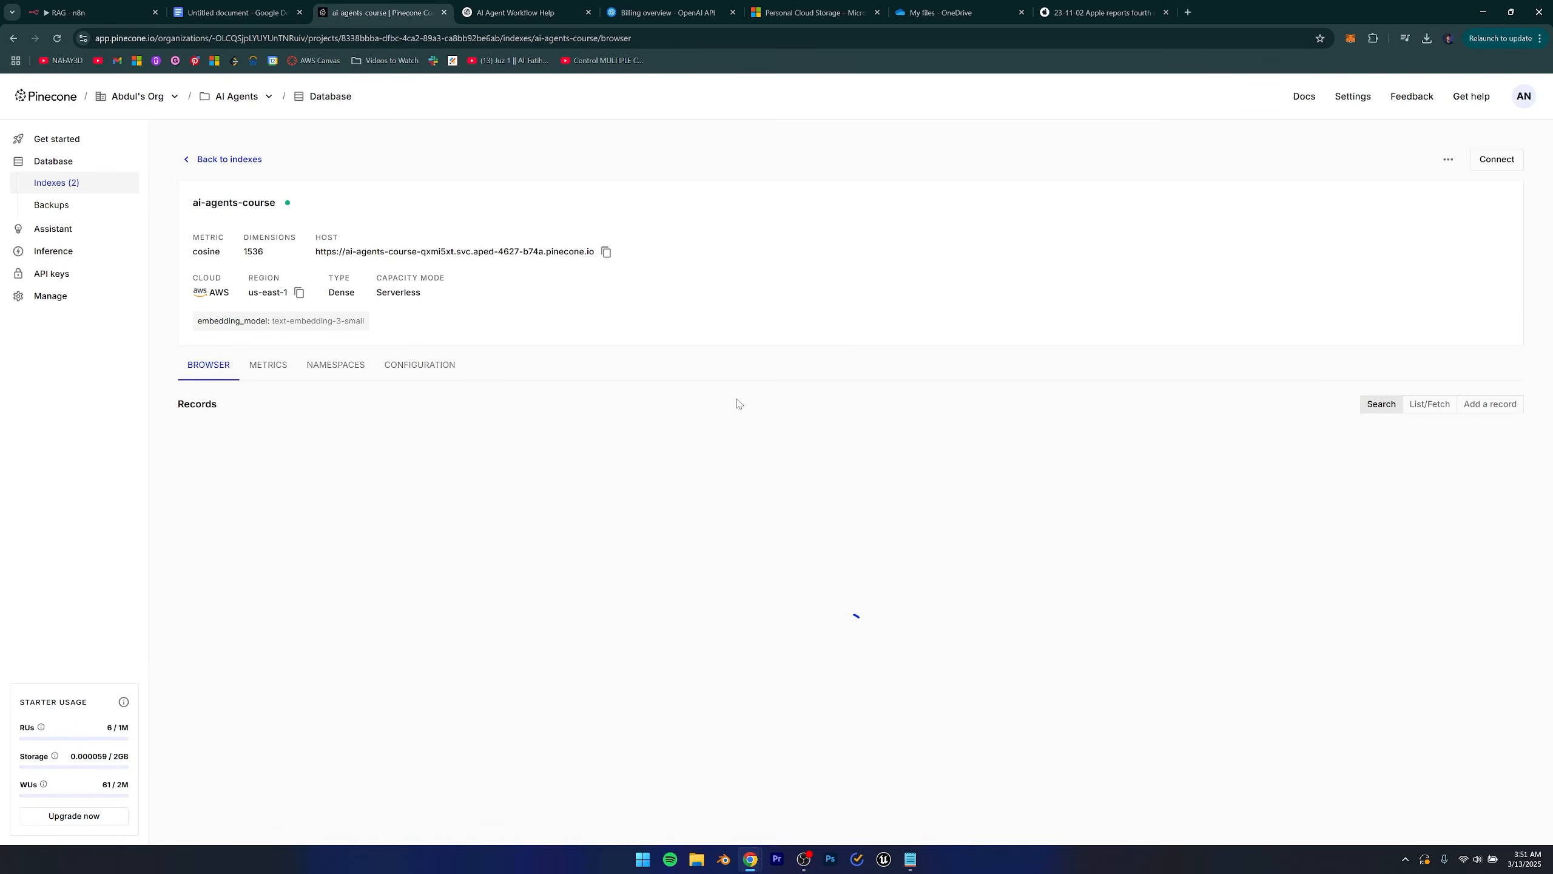
Open the ai-agents-course index from the index list and examine its records and namespaces.
left_click(77, 190)
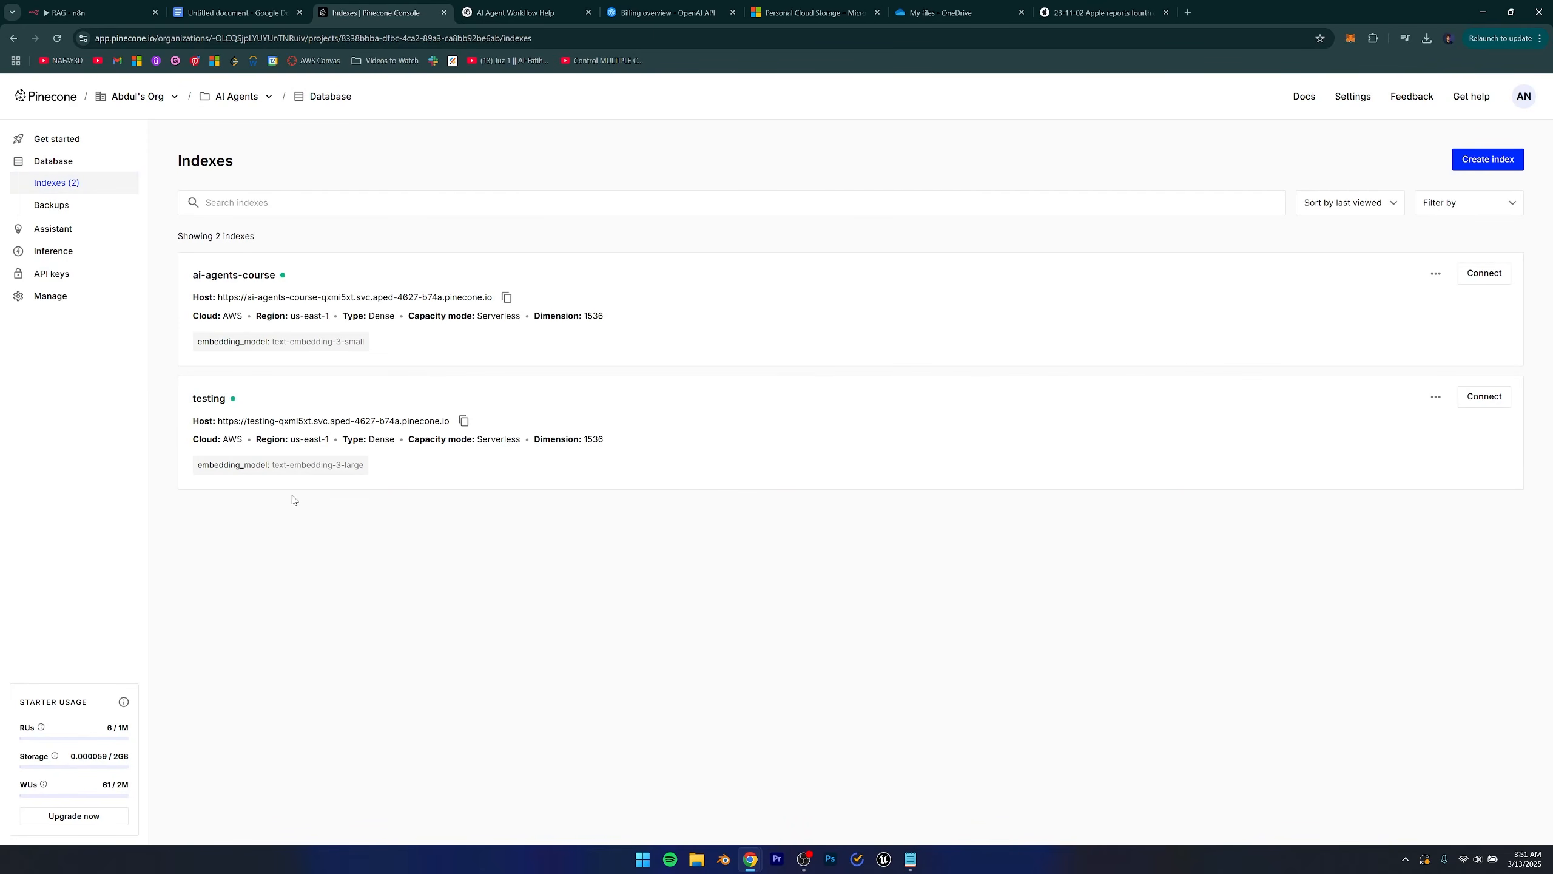
left_click(251, 292)
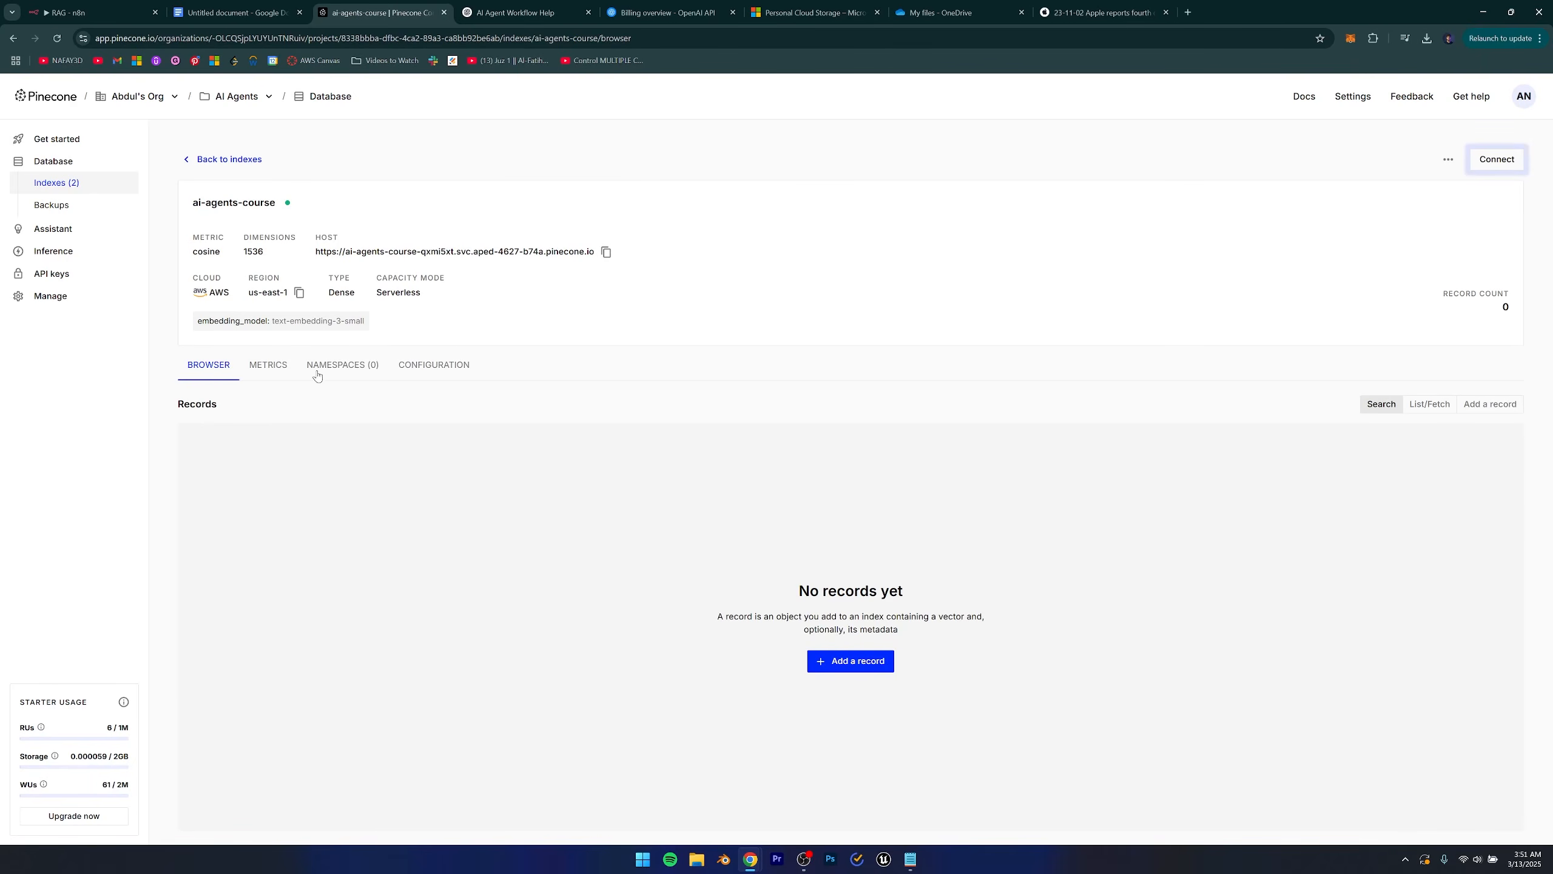
left_click(341, 365)
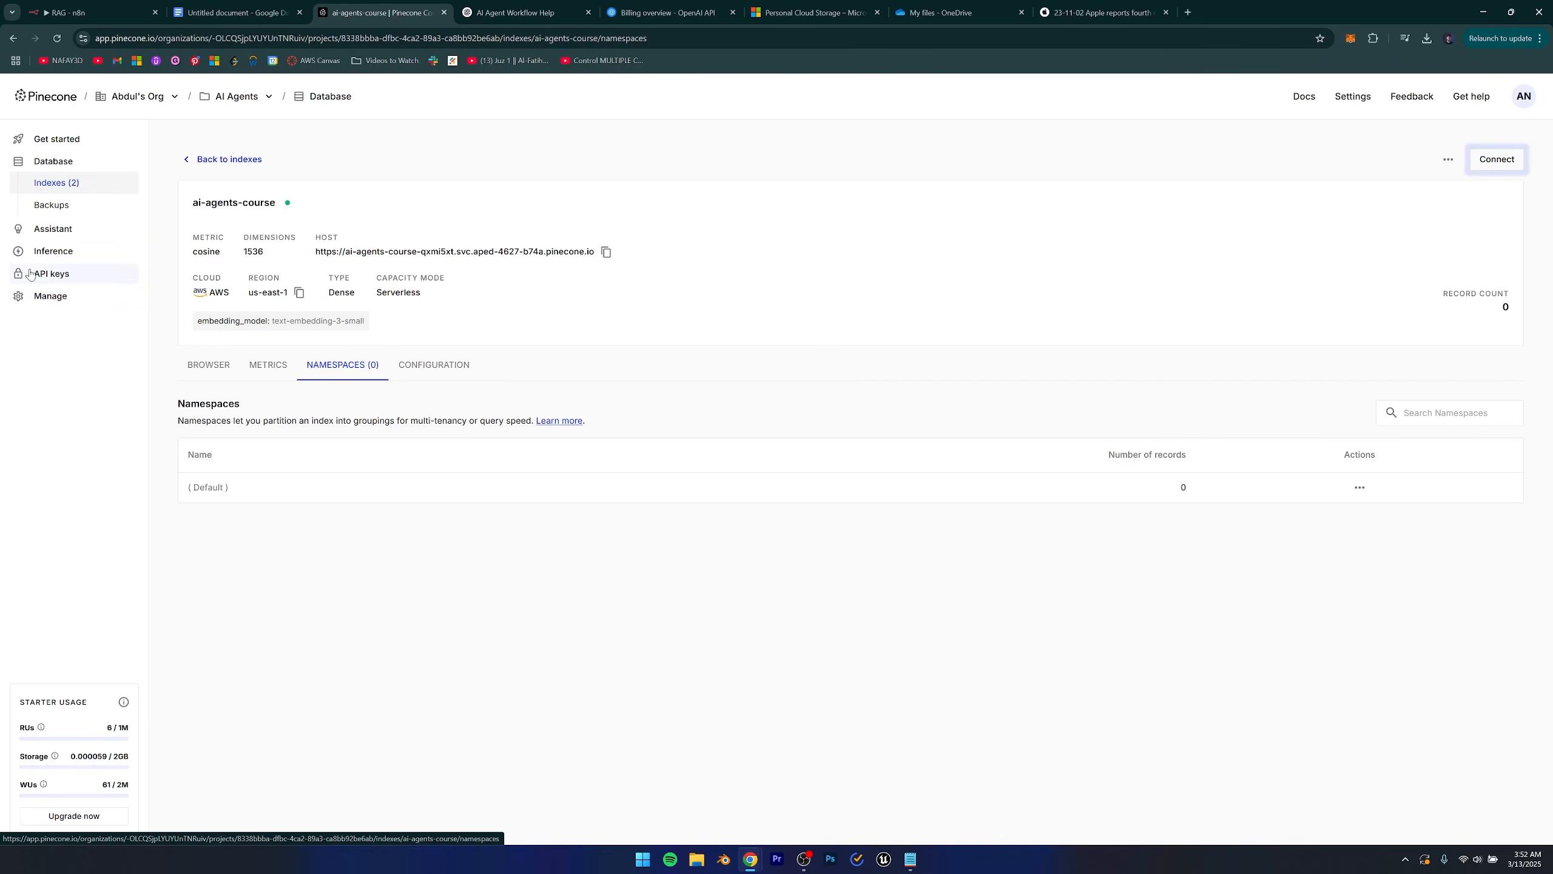
Examine the project's API keys and the form for generating a new key, leaving it without creating one.
left_click(70, 280)
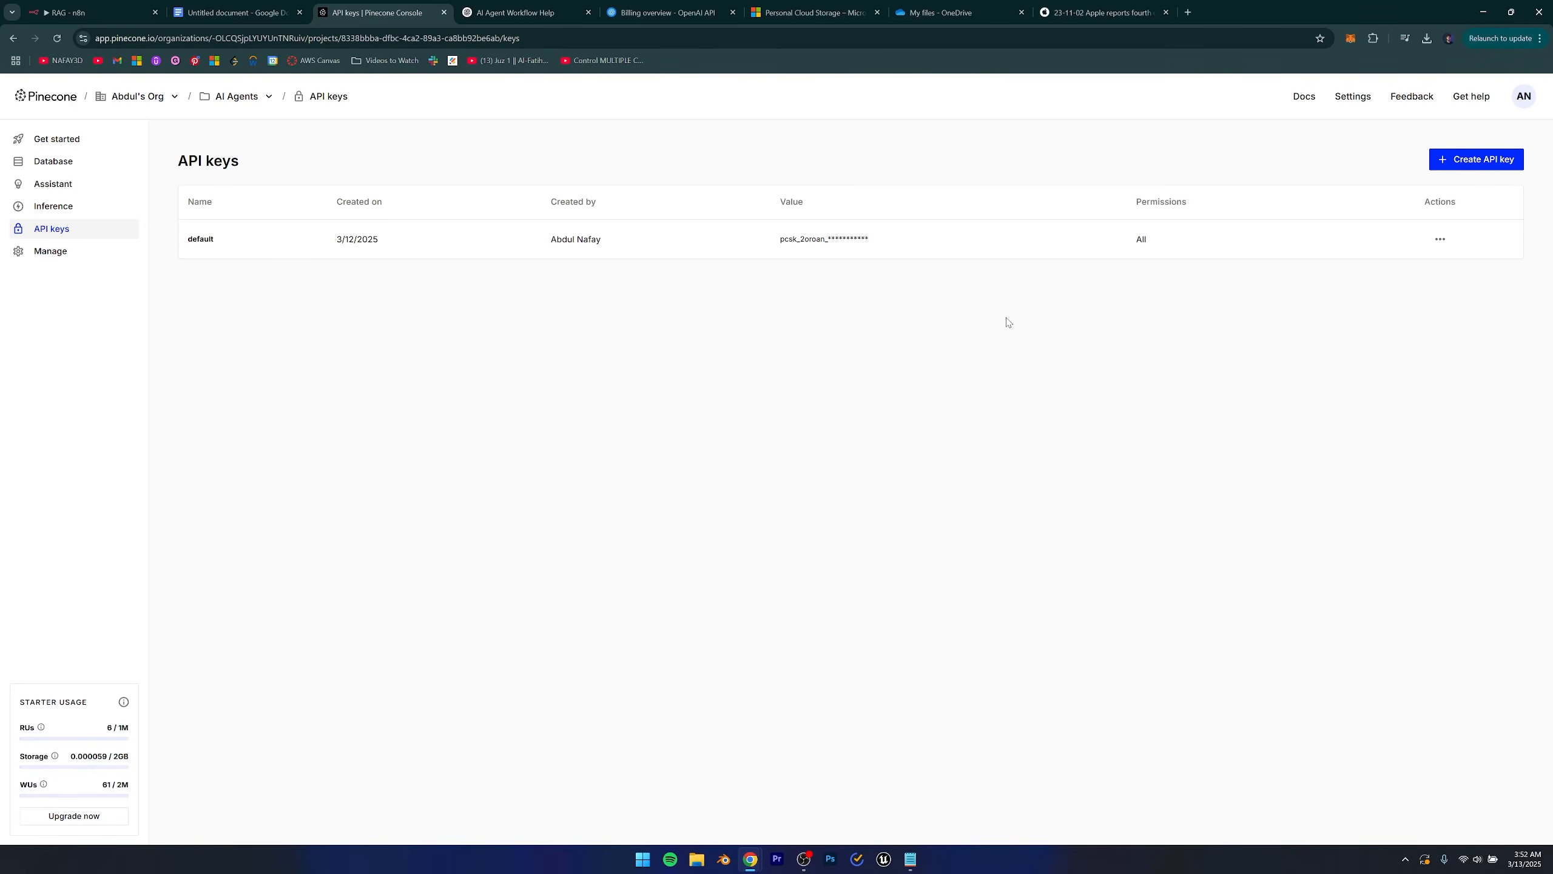
left_click(1475, 159)
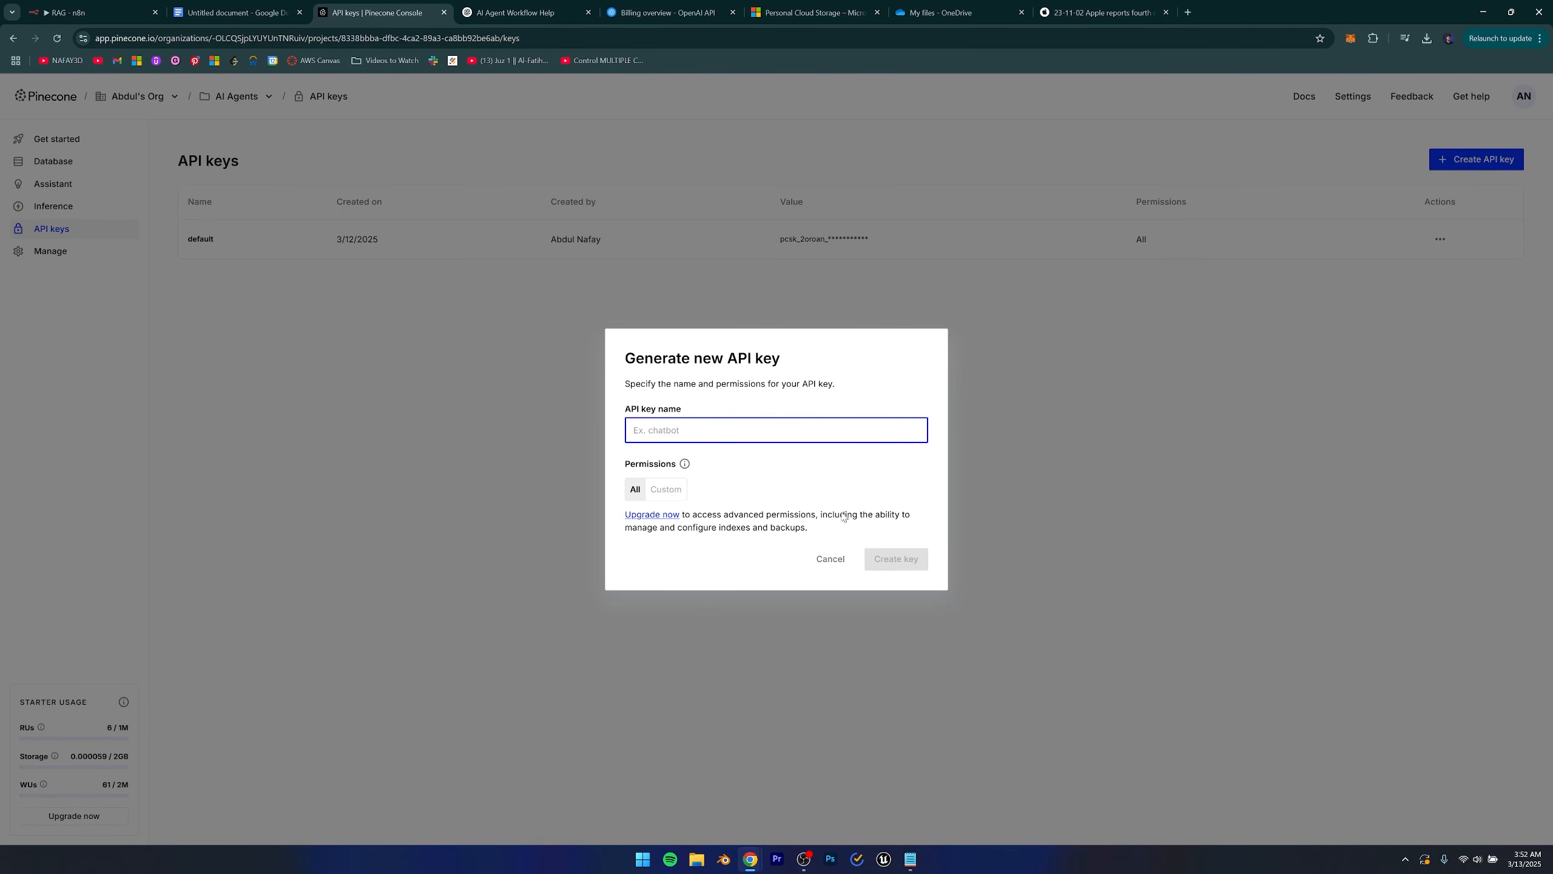
left_click(825, 560)
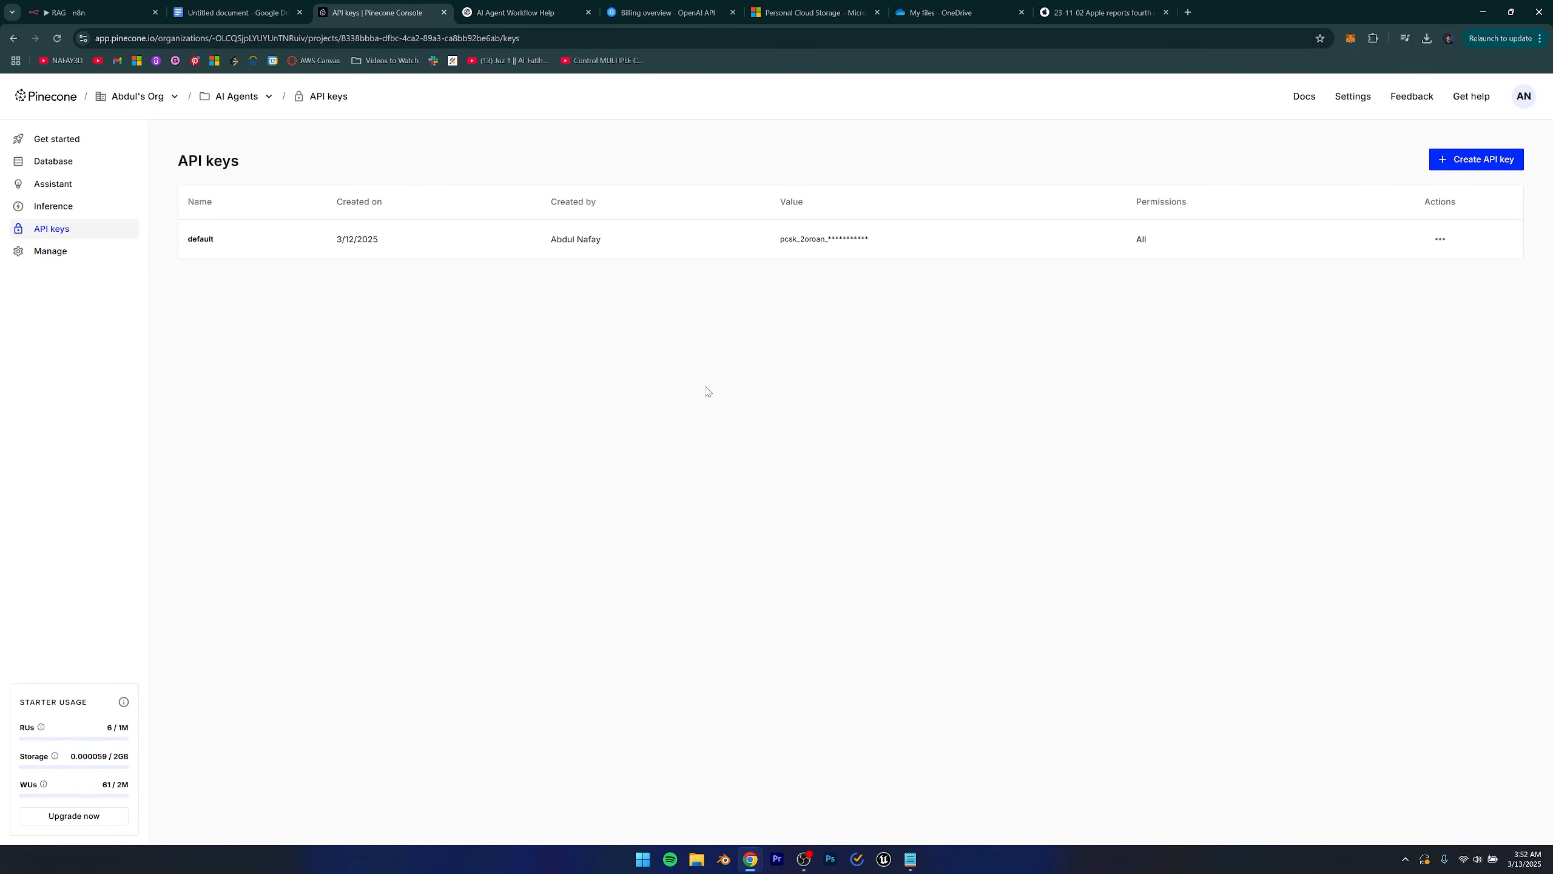
Switch to the n8n workflow and add a Microsoft OneDrive node that downloads a file after the manual trigger.
left_click(54, 5)
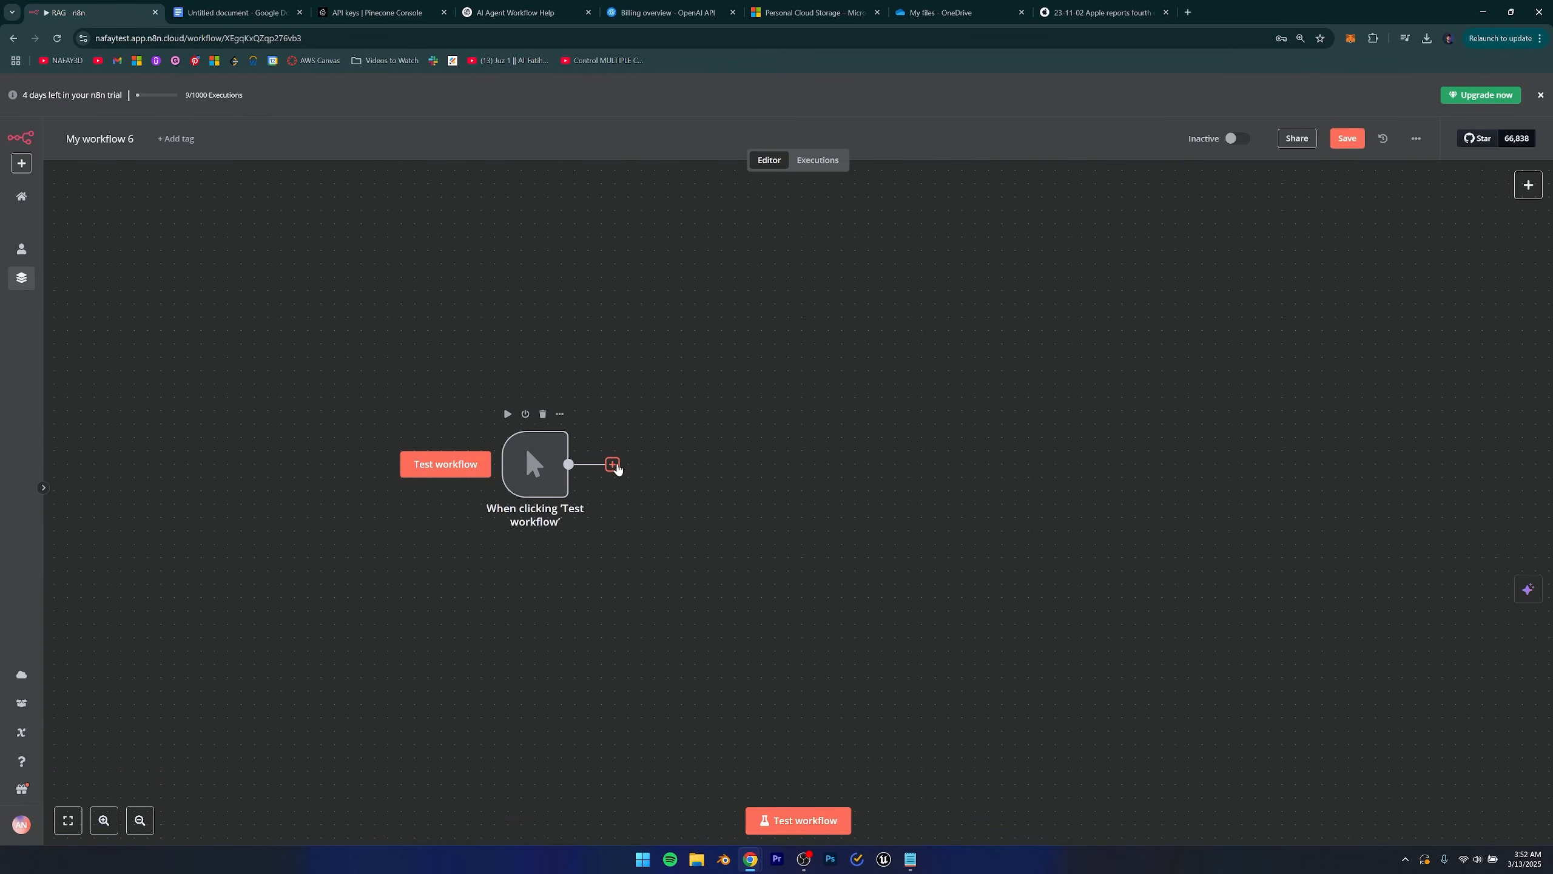
left_click(941, 12)
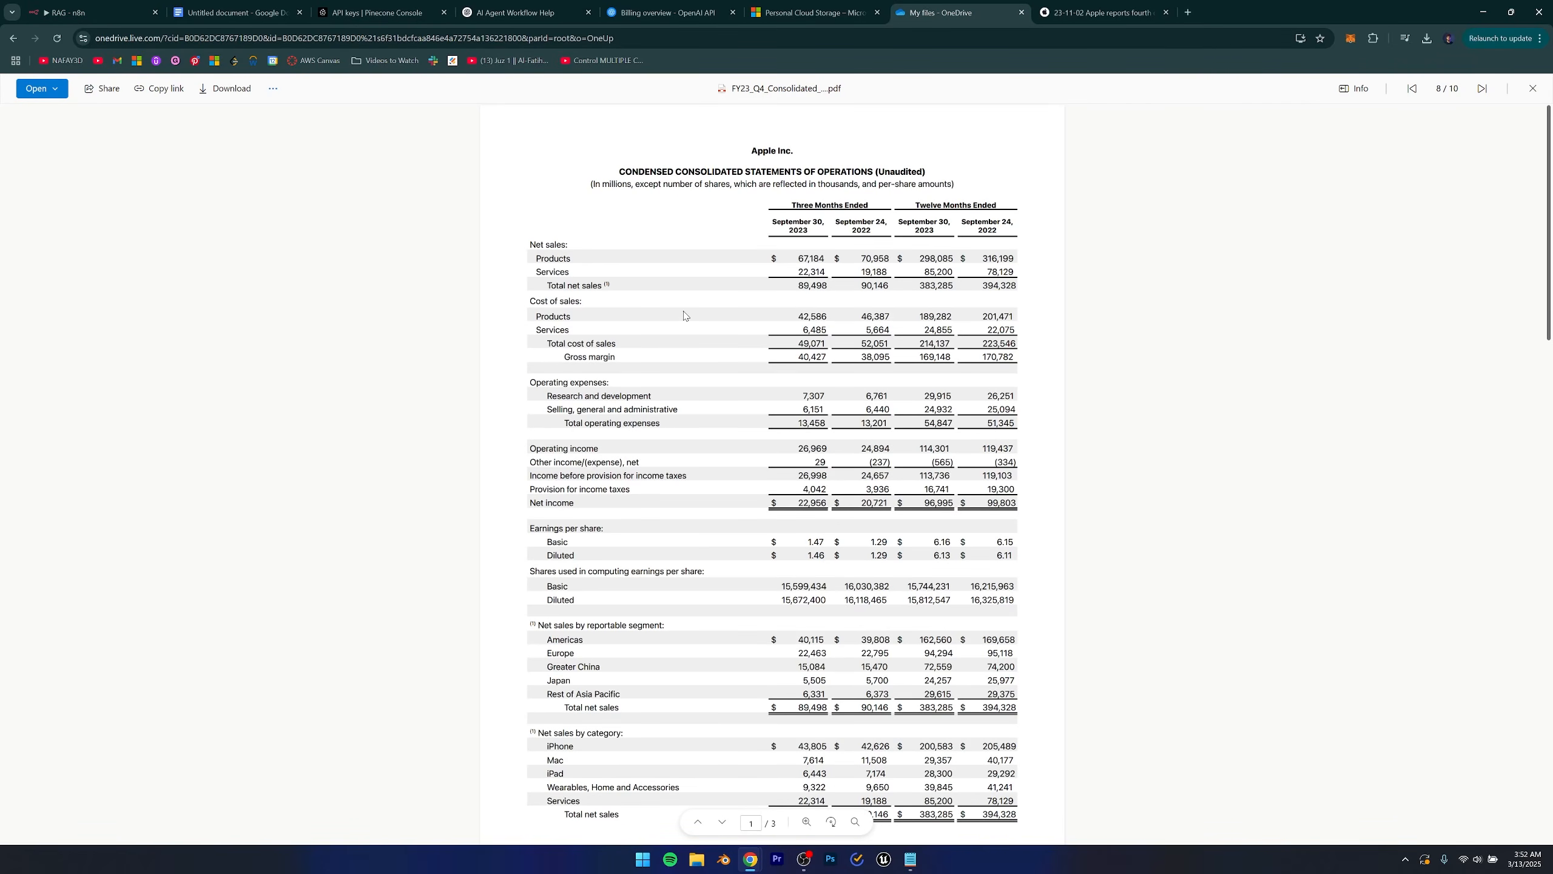
left_click(67, 12)
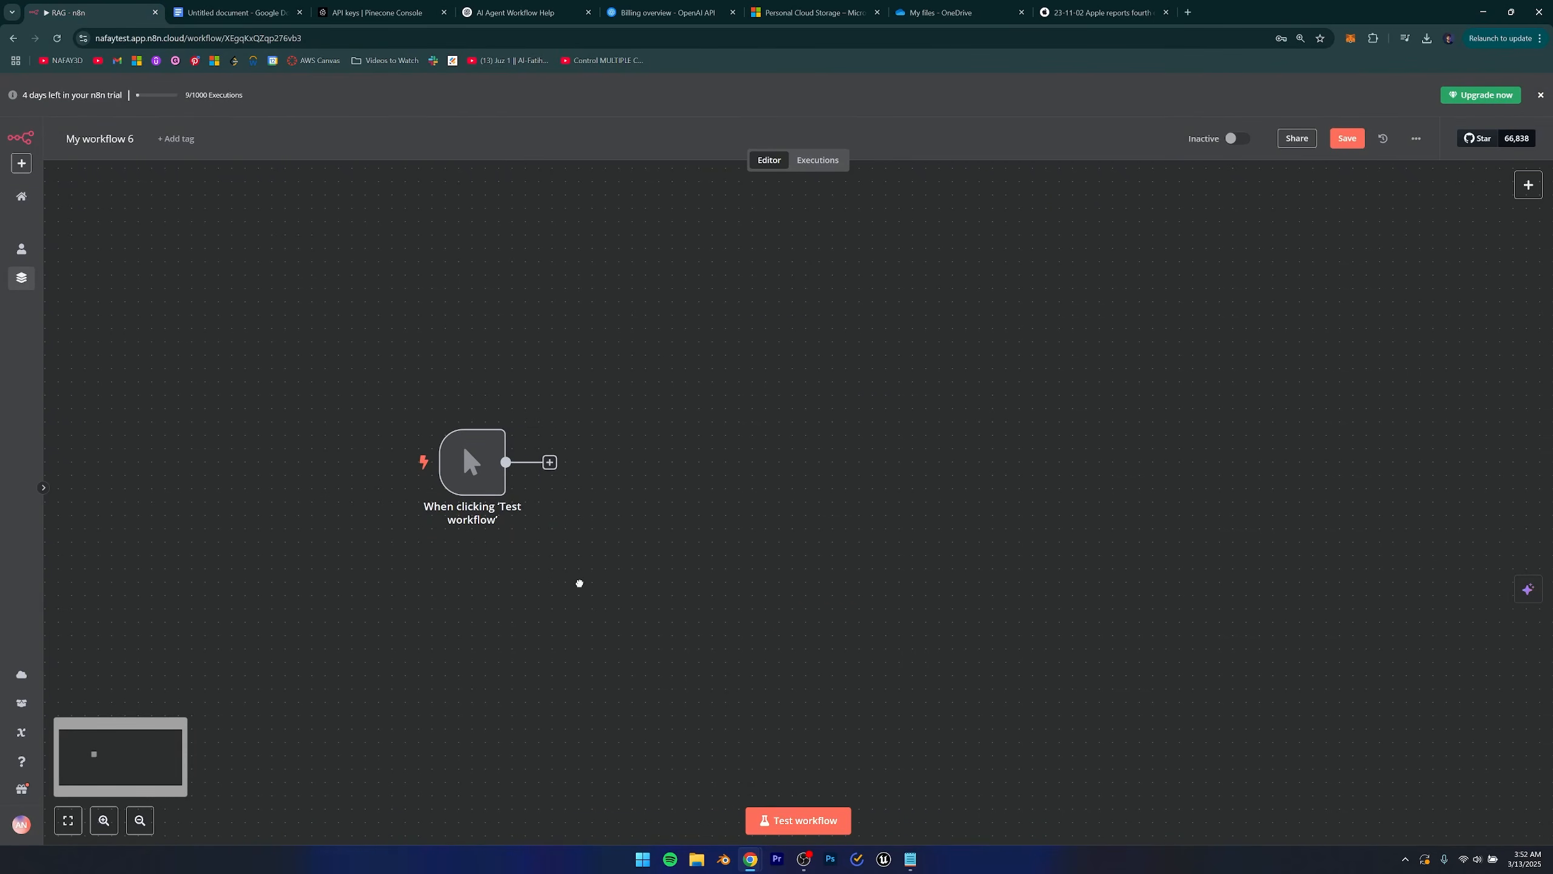
left_click(549, 462)
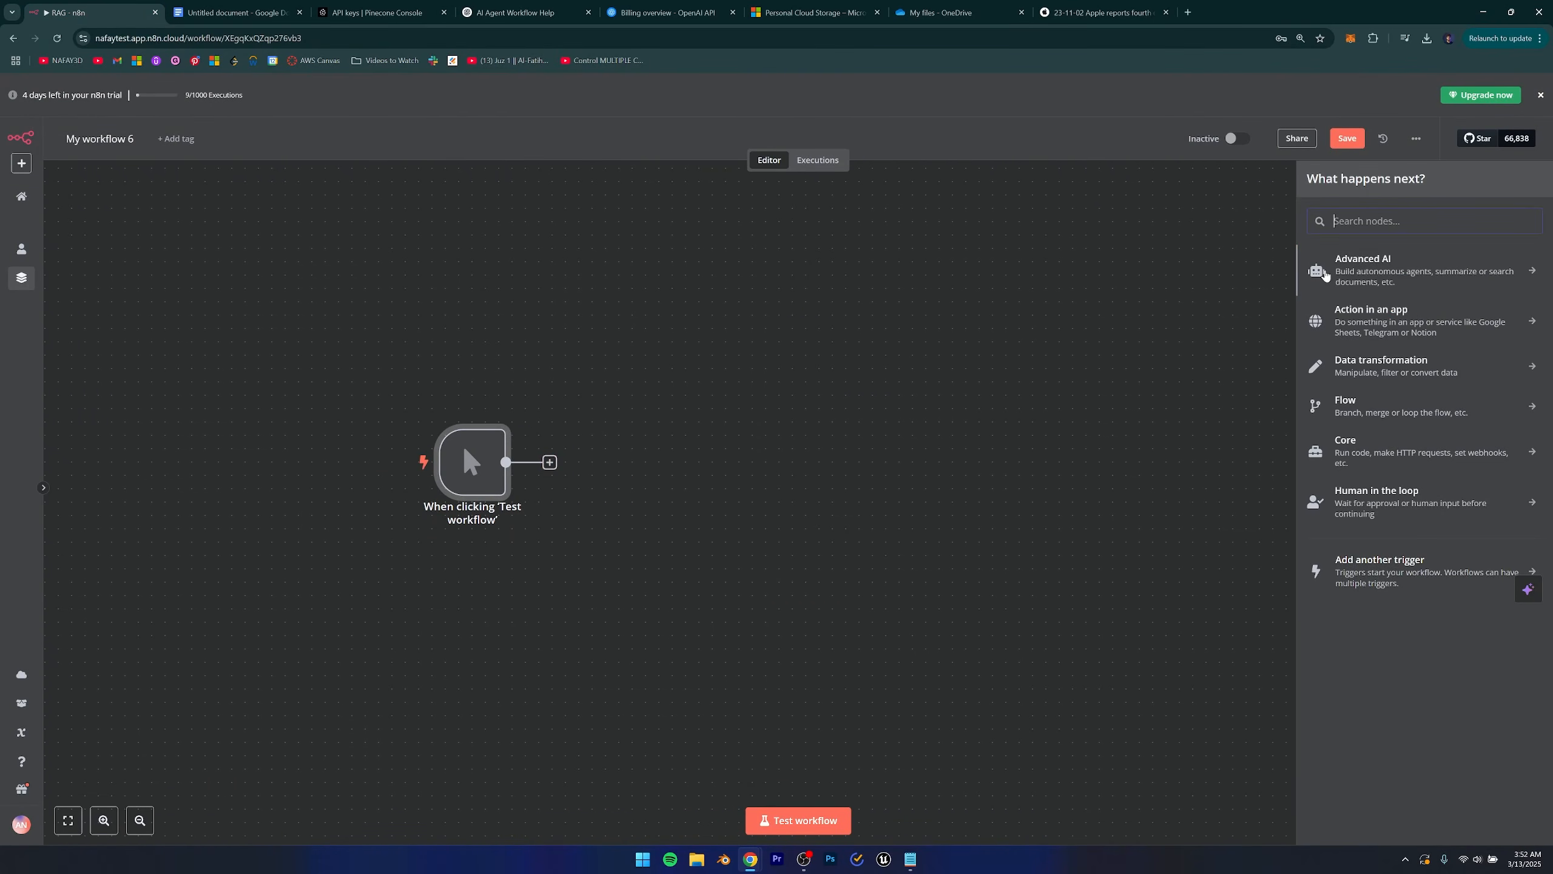
type("onedrive")
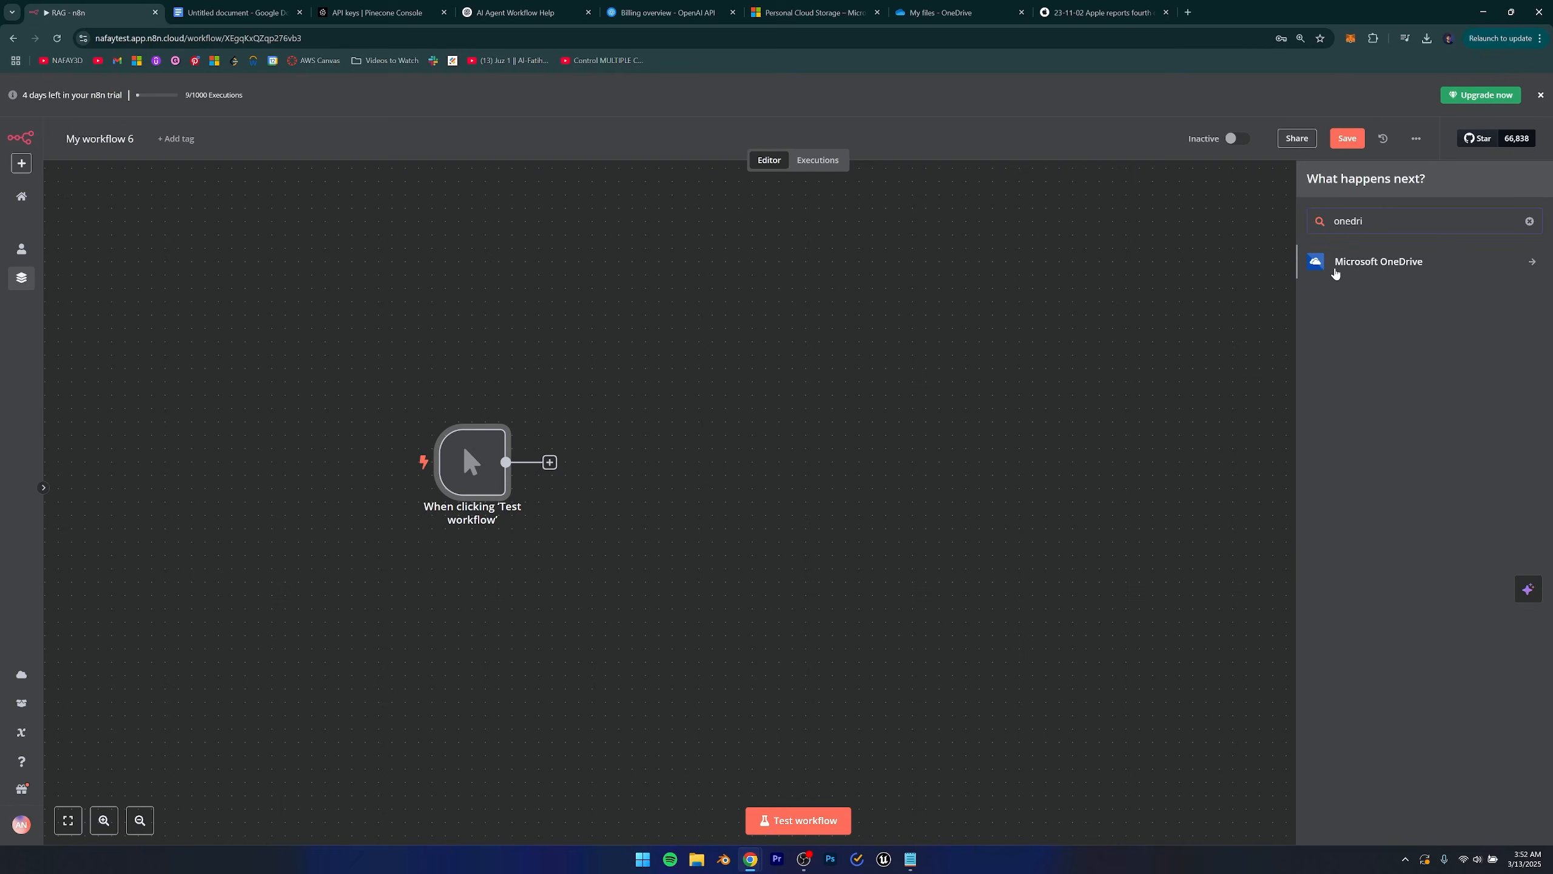
left_click(1351, 261)
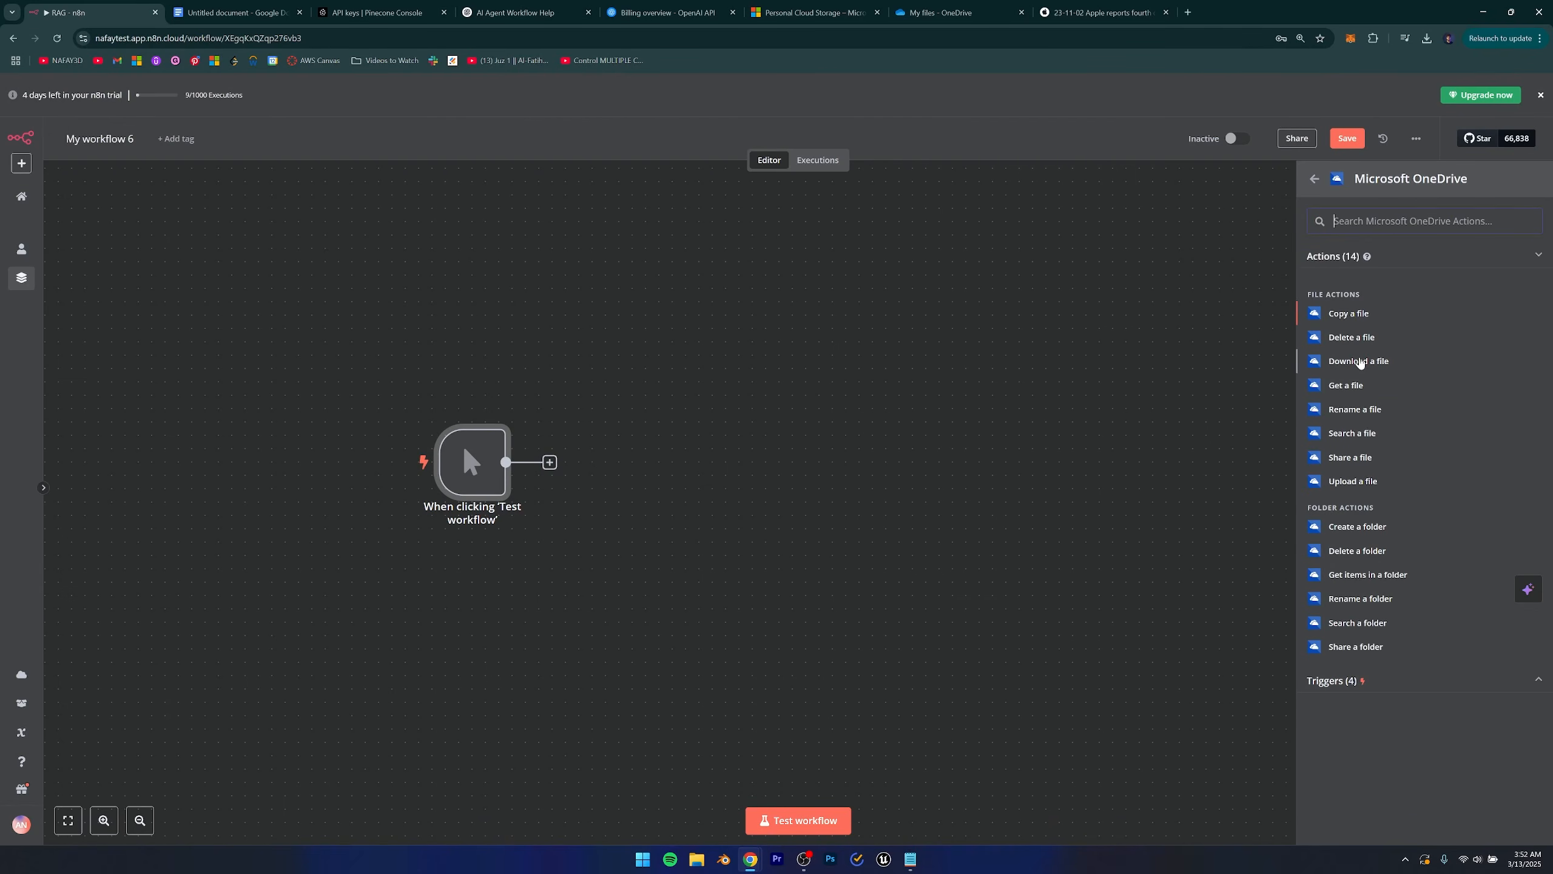
left_click(1350, 363)
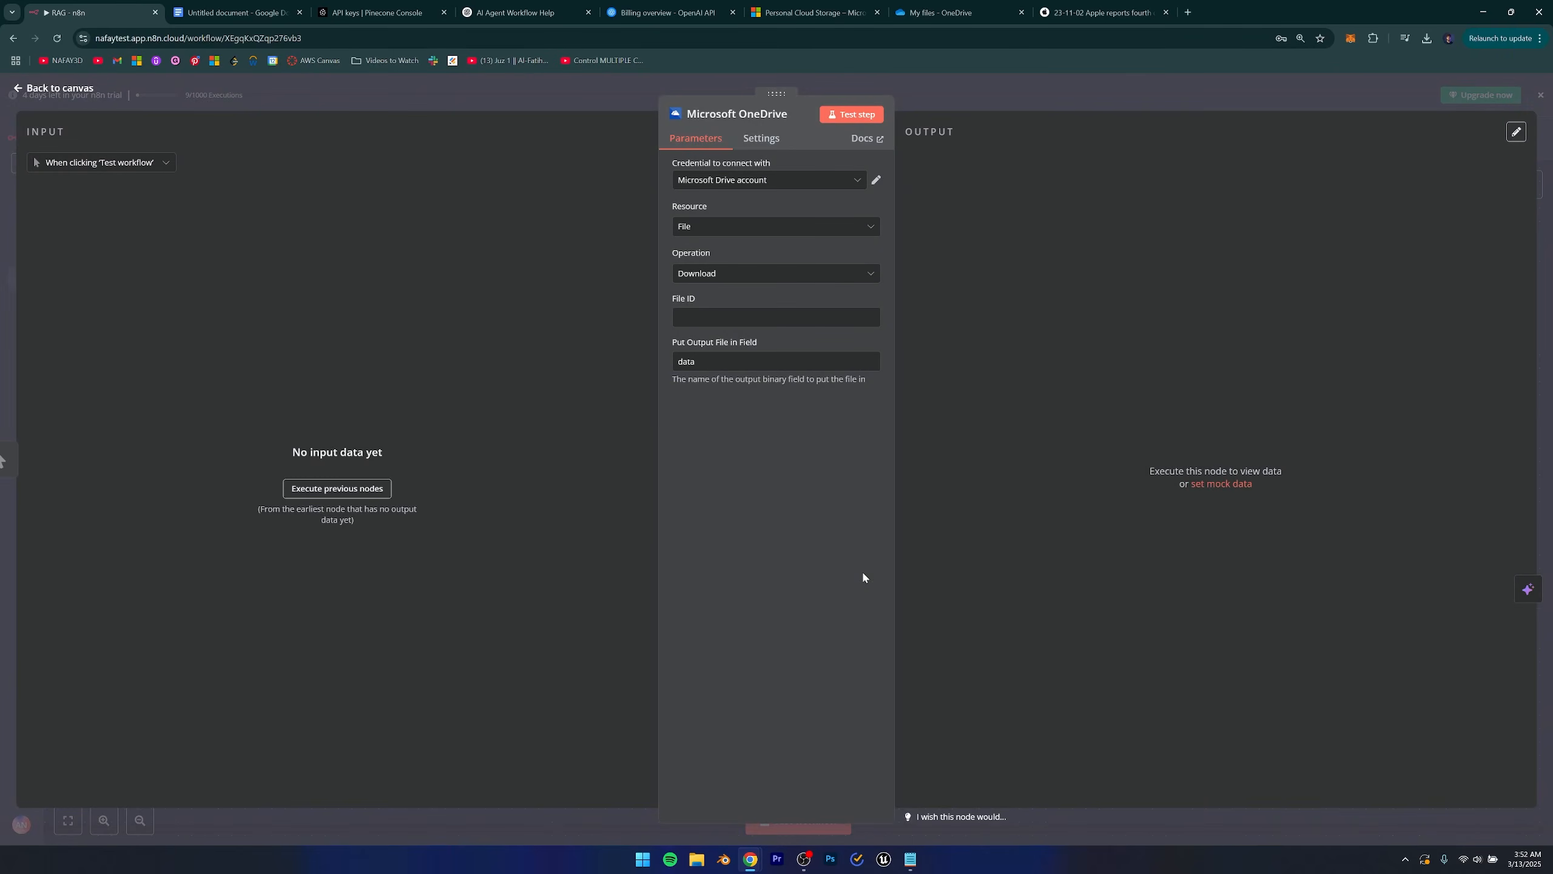
Create a second Microsoft Drive credential, close it without connecting, and select Microsoft Drive account 2 for the OneDrive node.
left_click(723, 184)
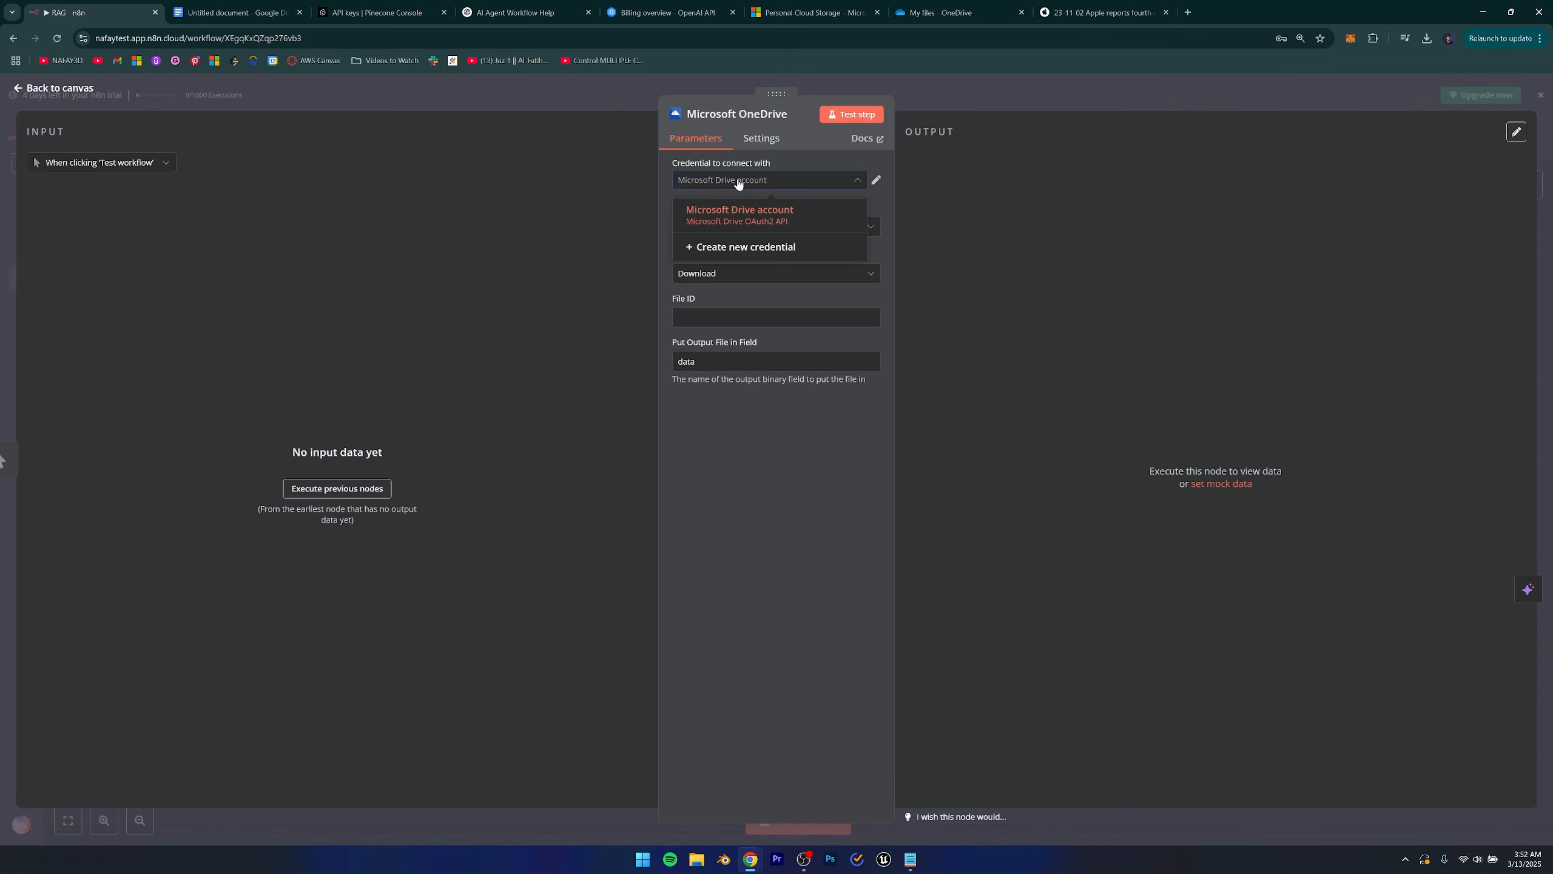
left_click(725, 252)
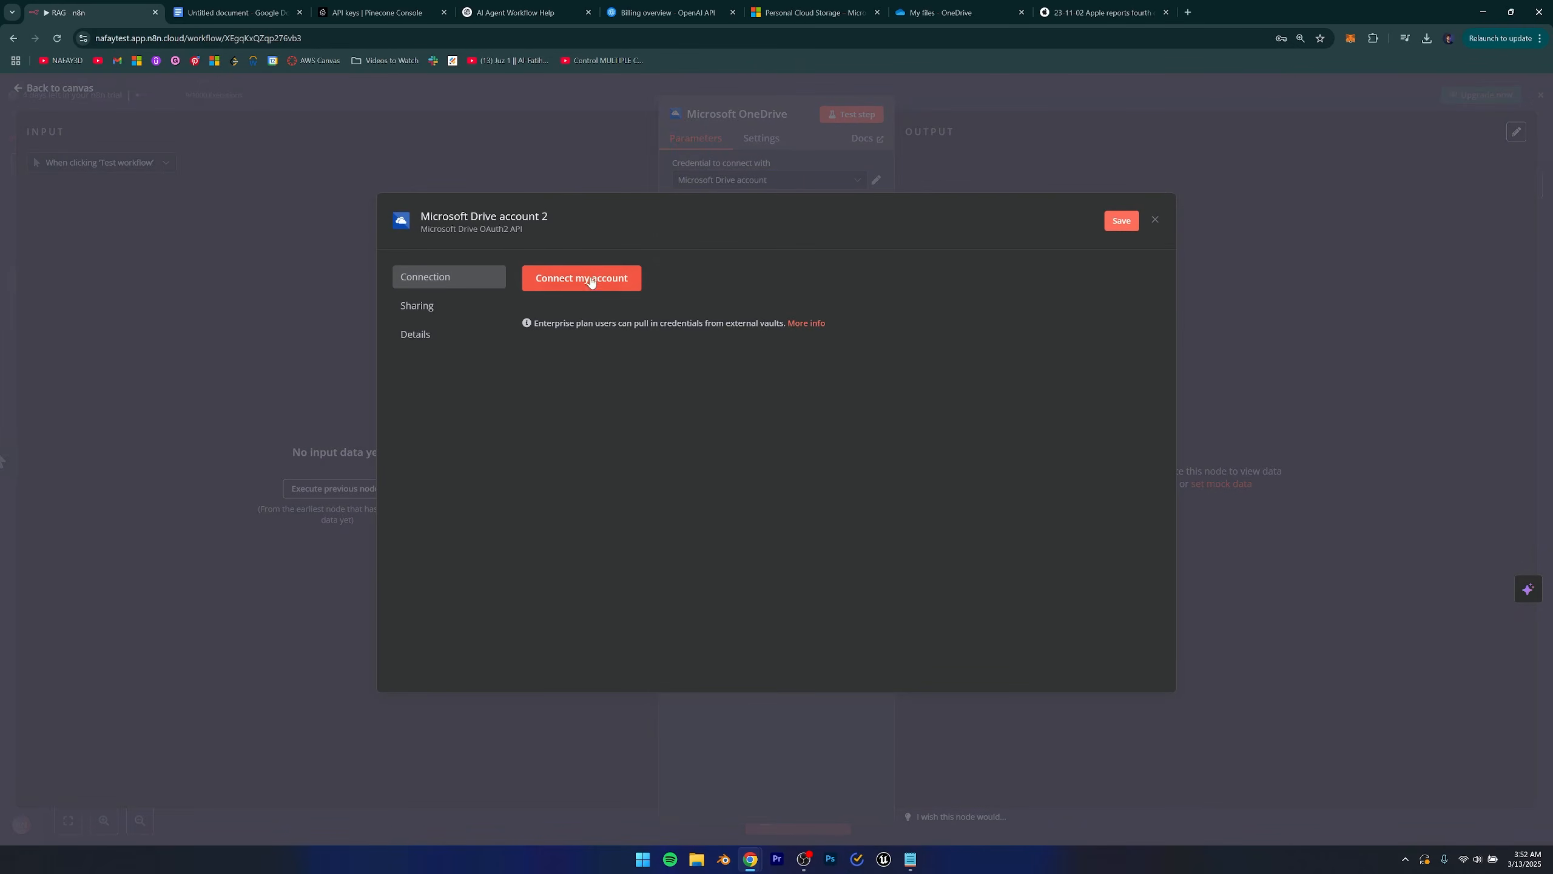
left_click(584, 279)
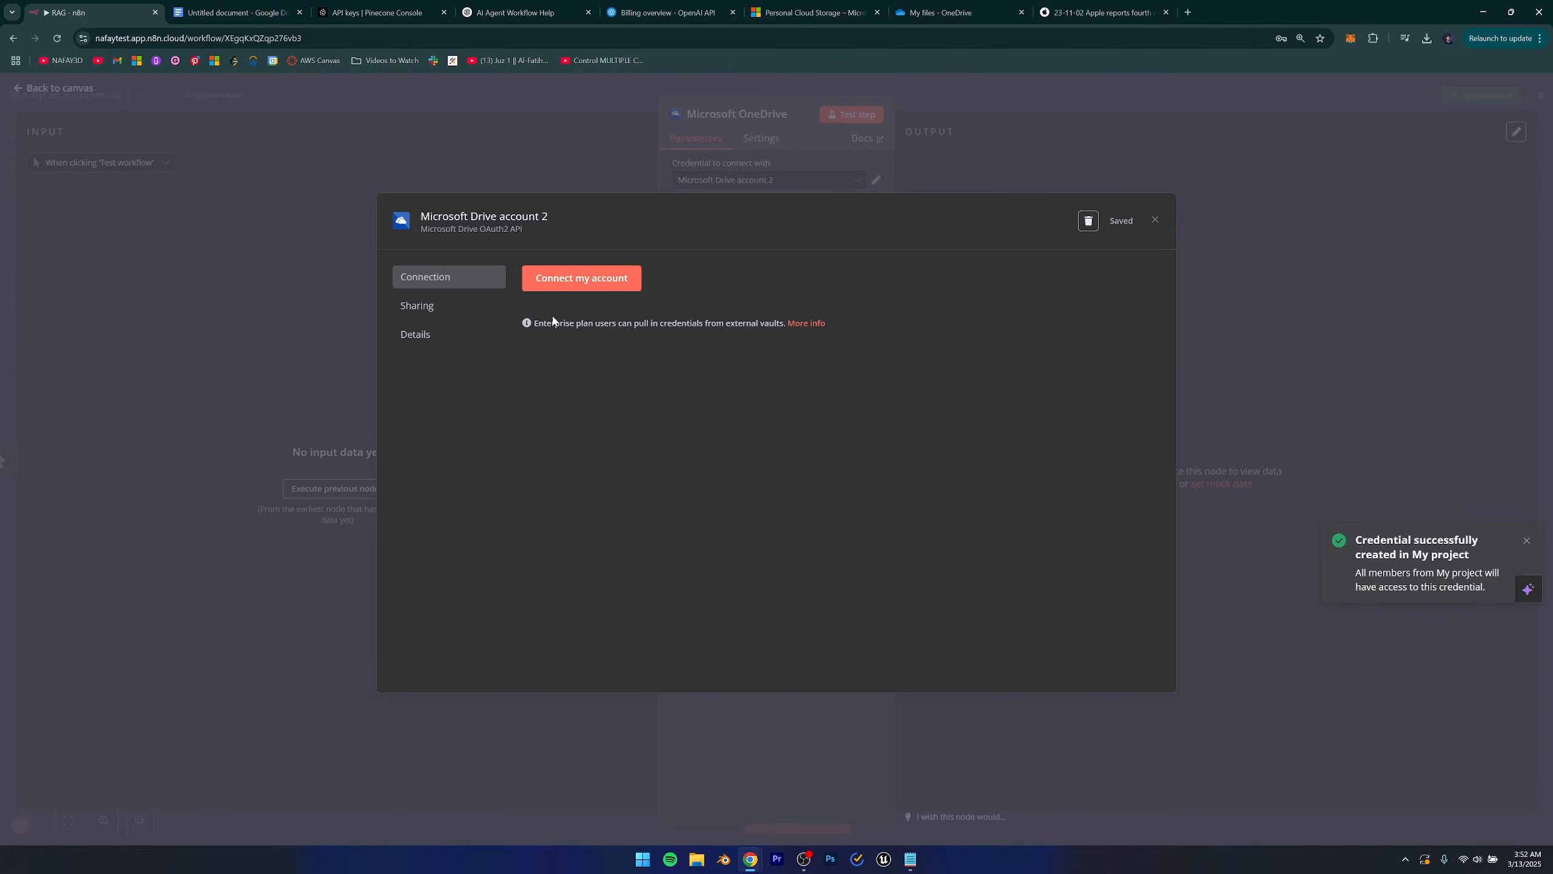
left_click(1156, 220)
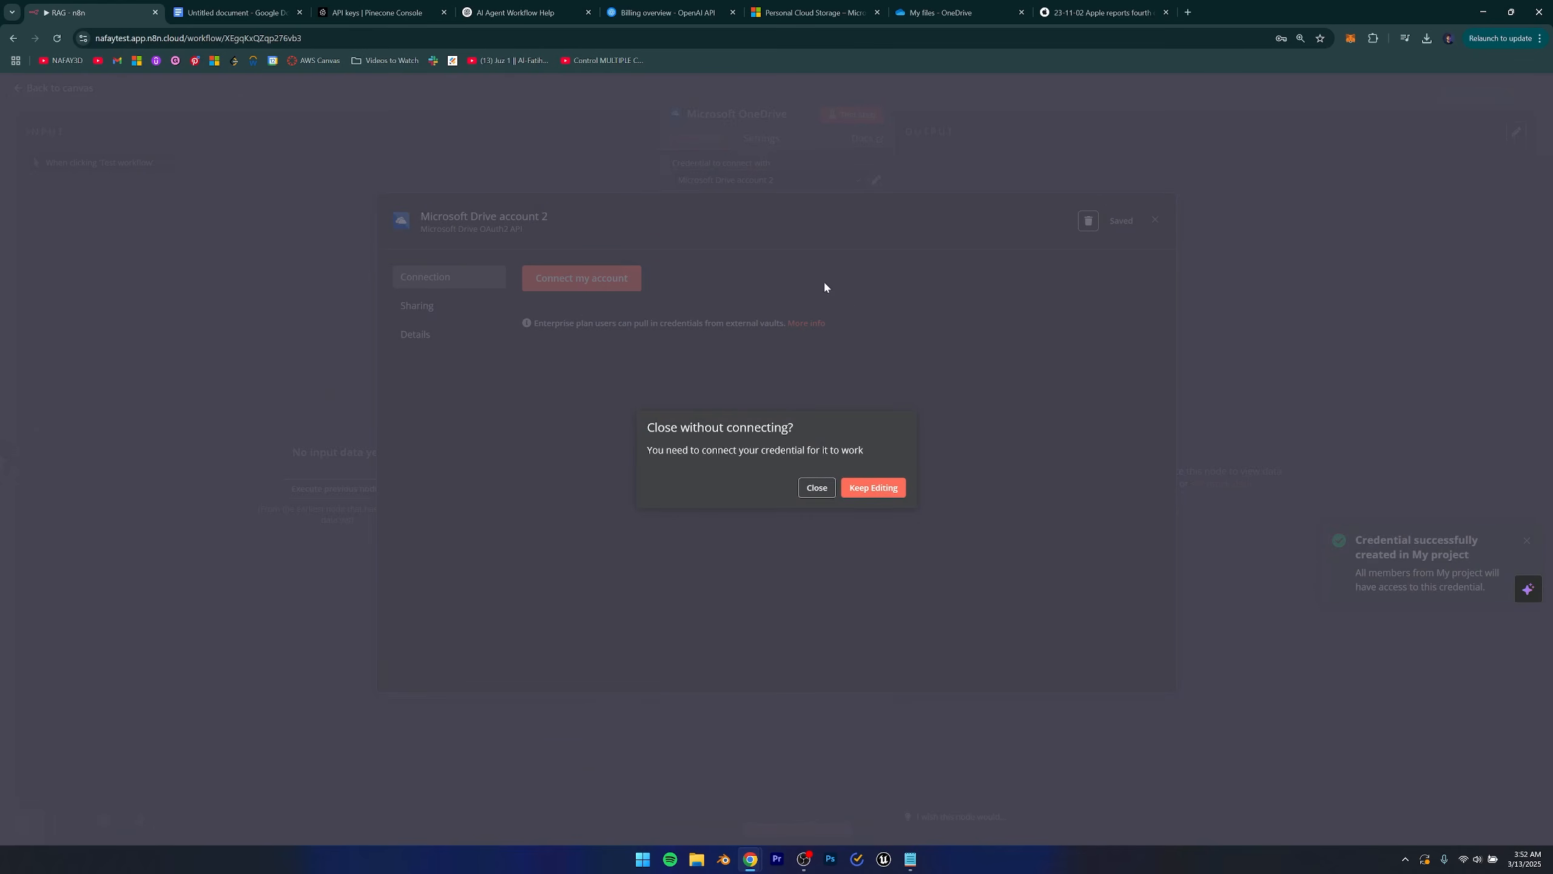
left_click(817, 489)
left_click(783, 185)
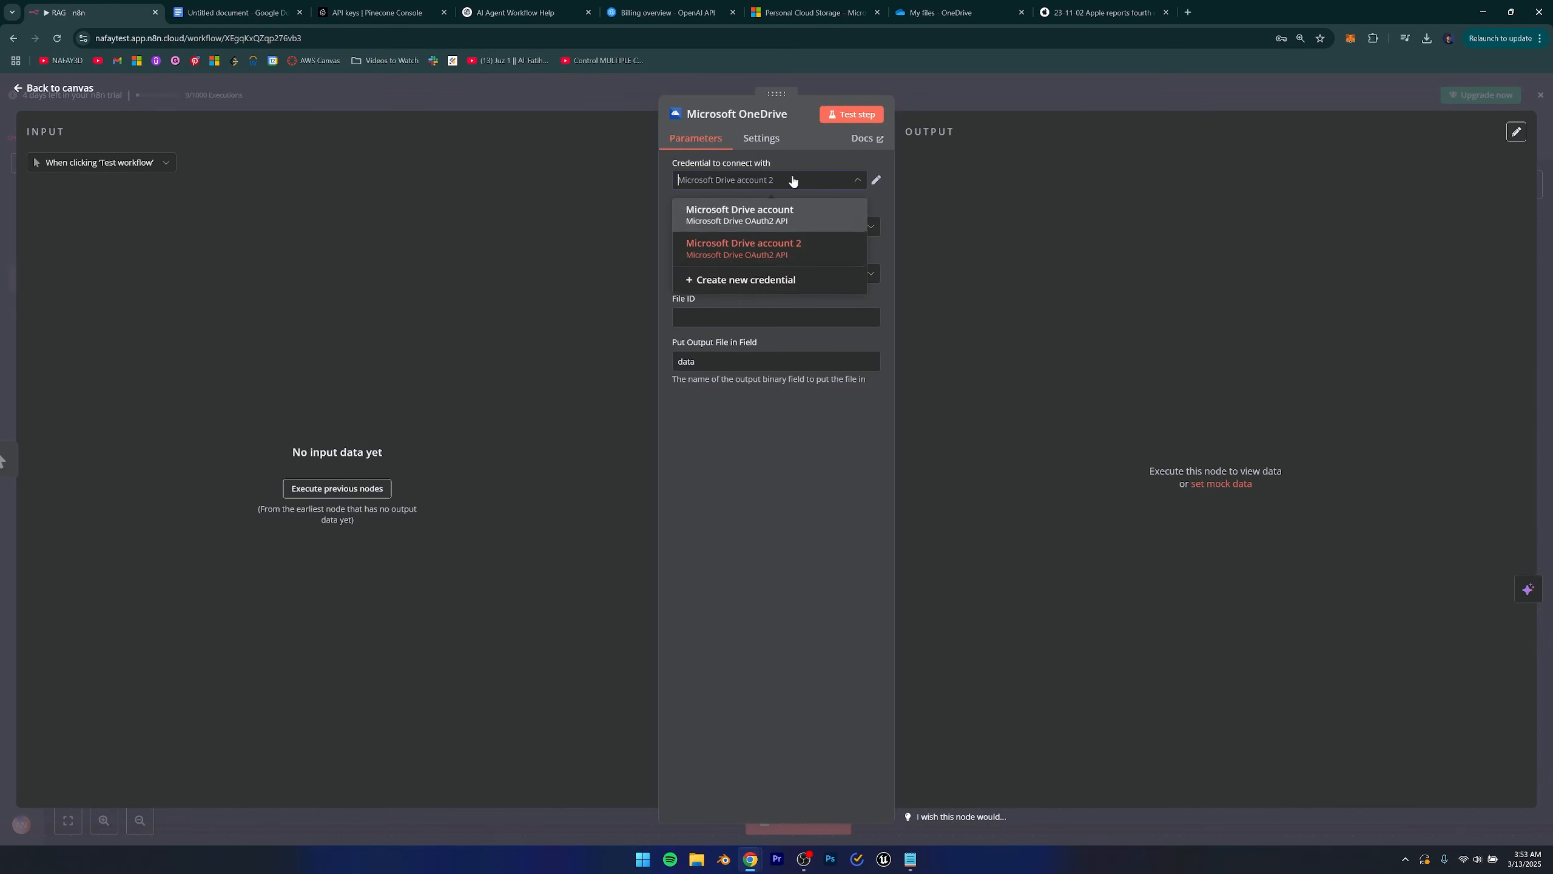
left_click(780, 246)
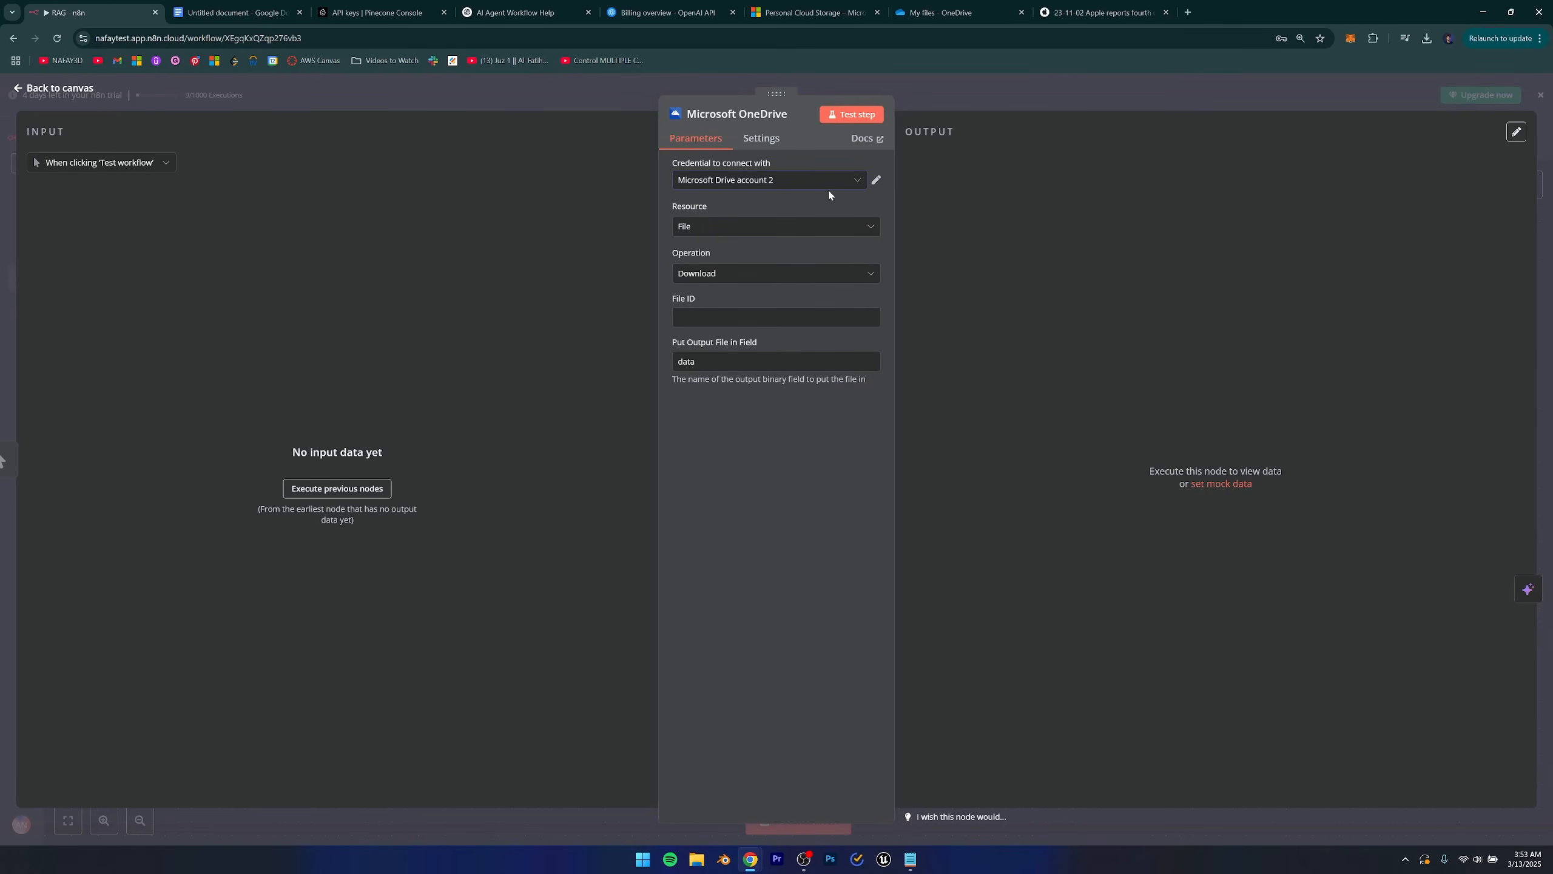
Check the OneDrive node's available resource and operation choices, keeping File and Download.
left_click(713, 231)
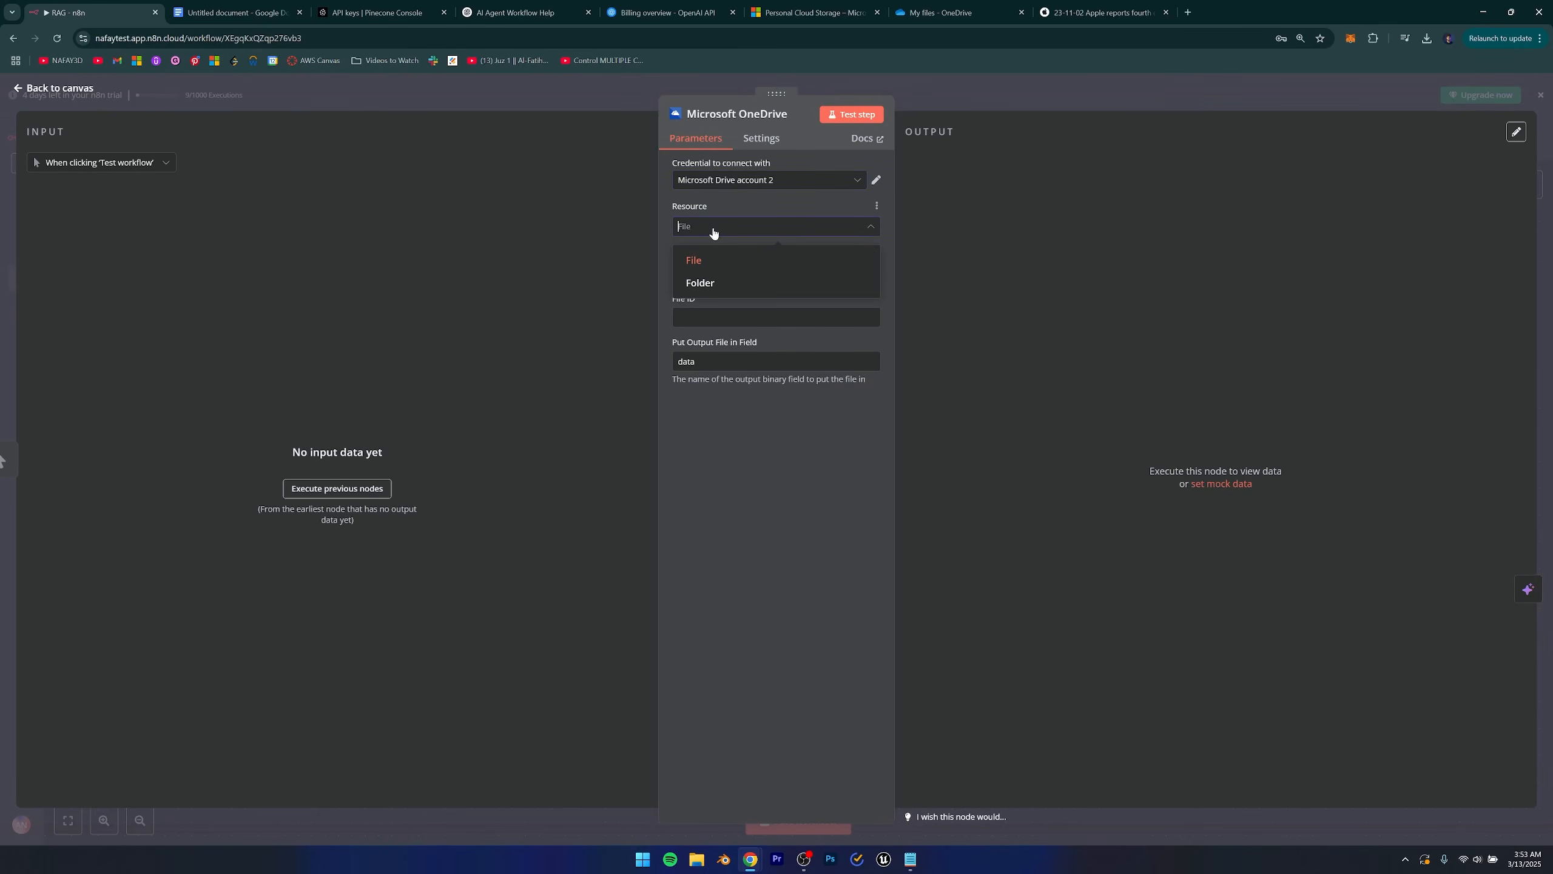
left_click(713, 231)
left_click(723, 276)
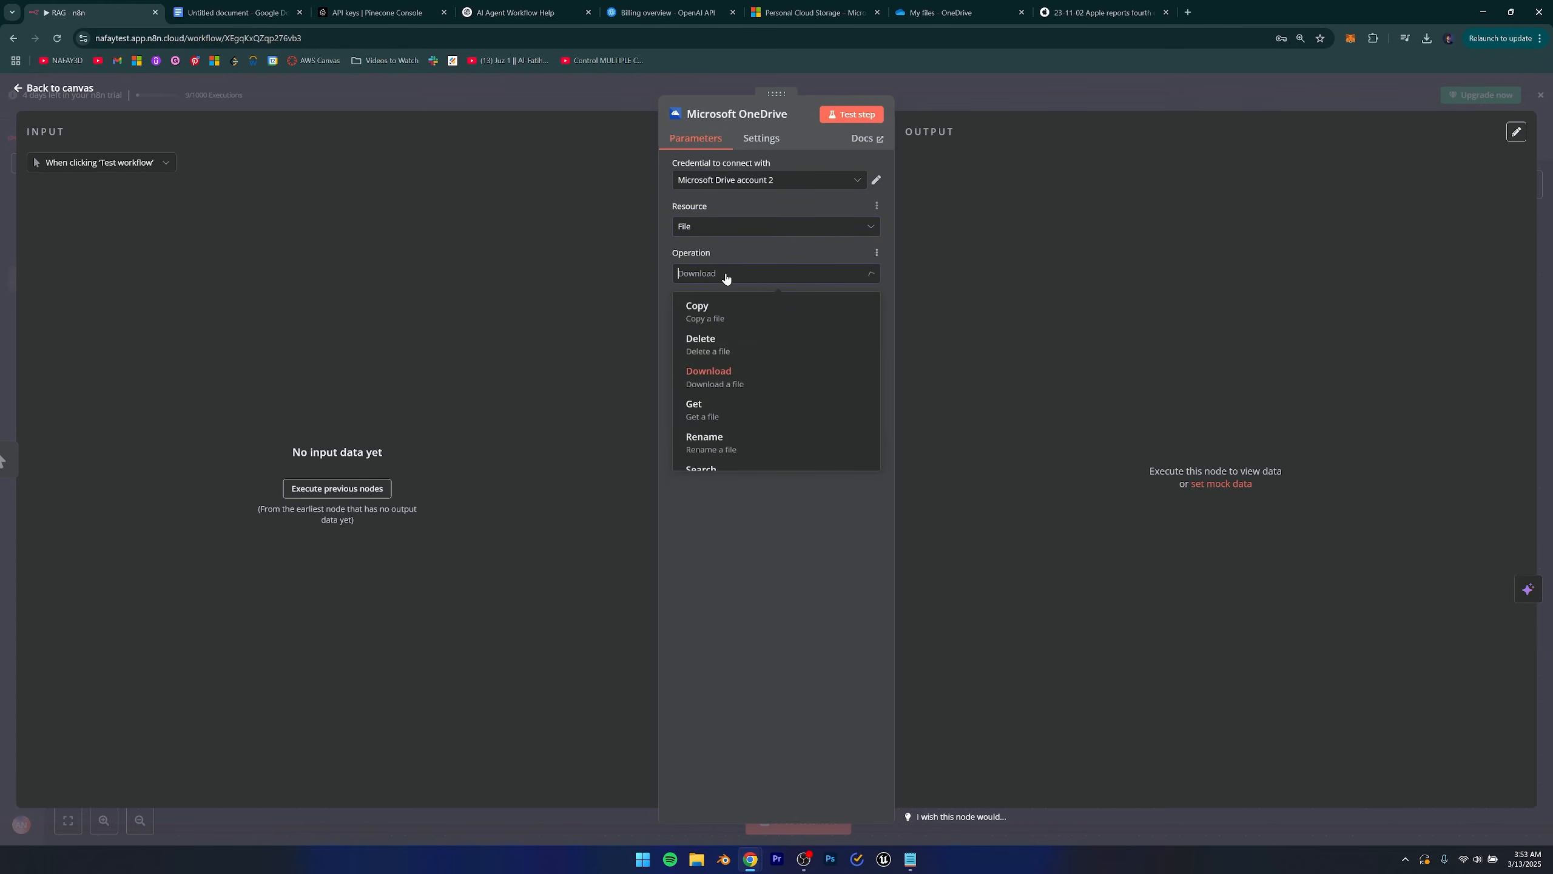
left_click(723, 276)
Switch to OneDrive, reopen the FY23_Q4_Consolidated_Financial_Statements PDF and copy its file ID, the value after id= in the page address.
left_click(741, 316)
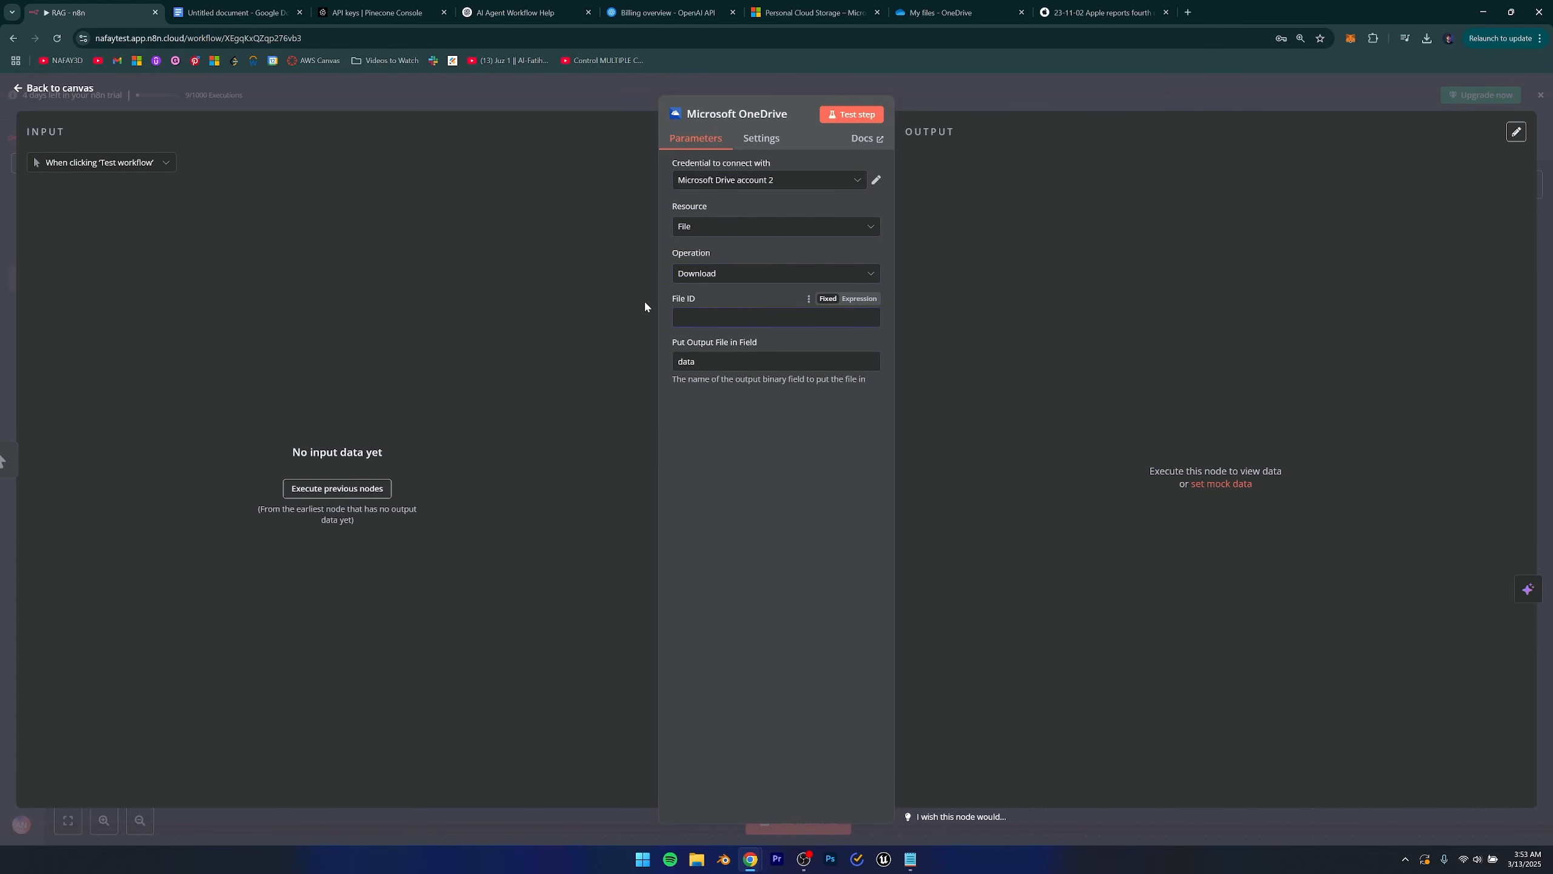
left_click(936, 12)
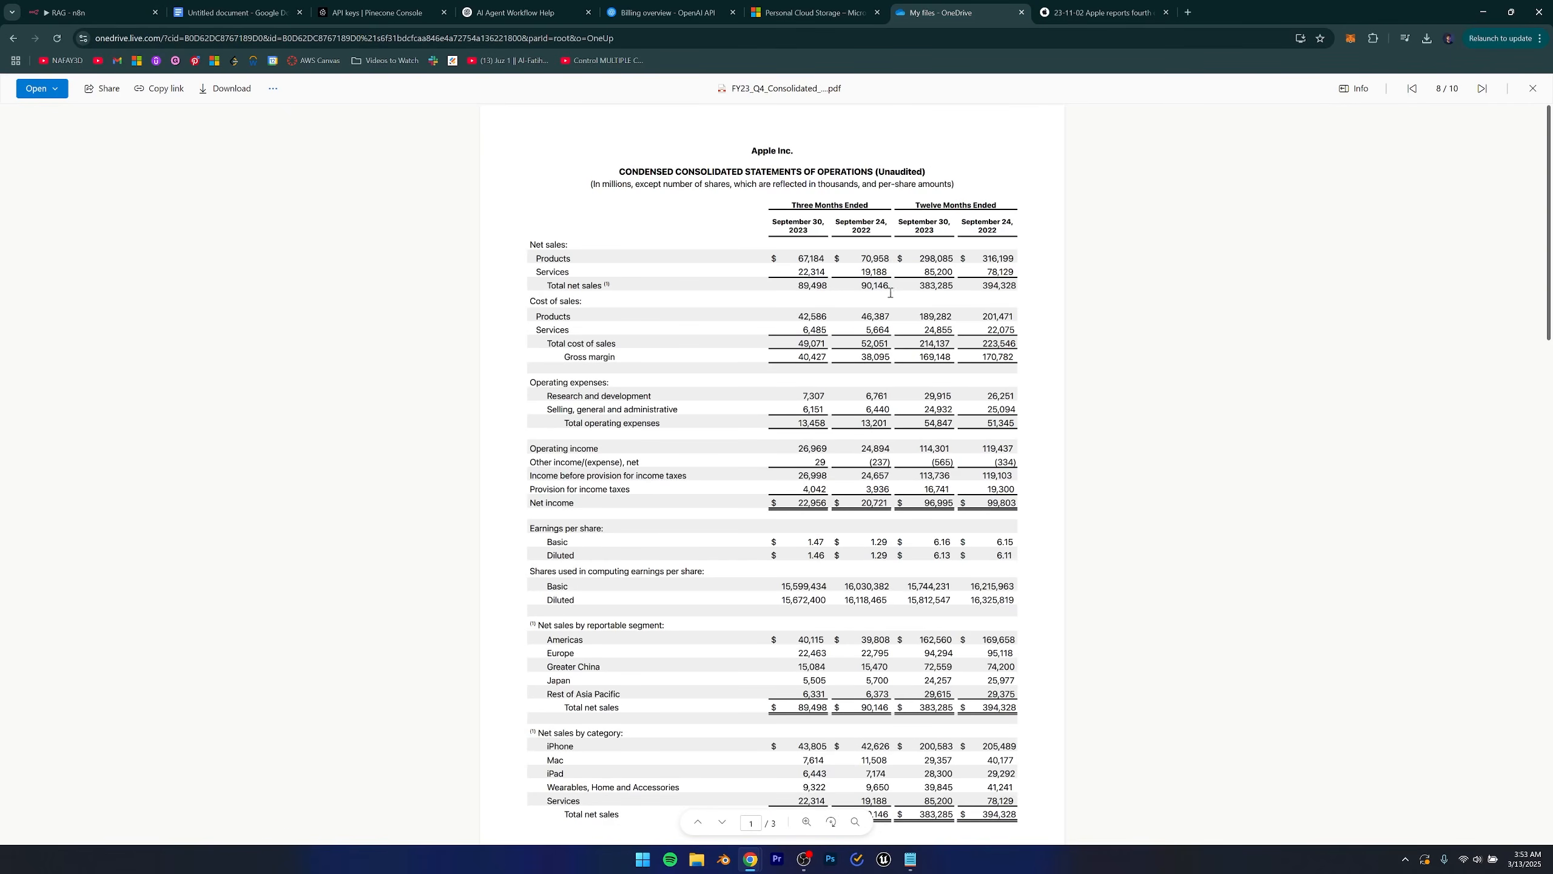
left_click(1533, 89)
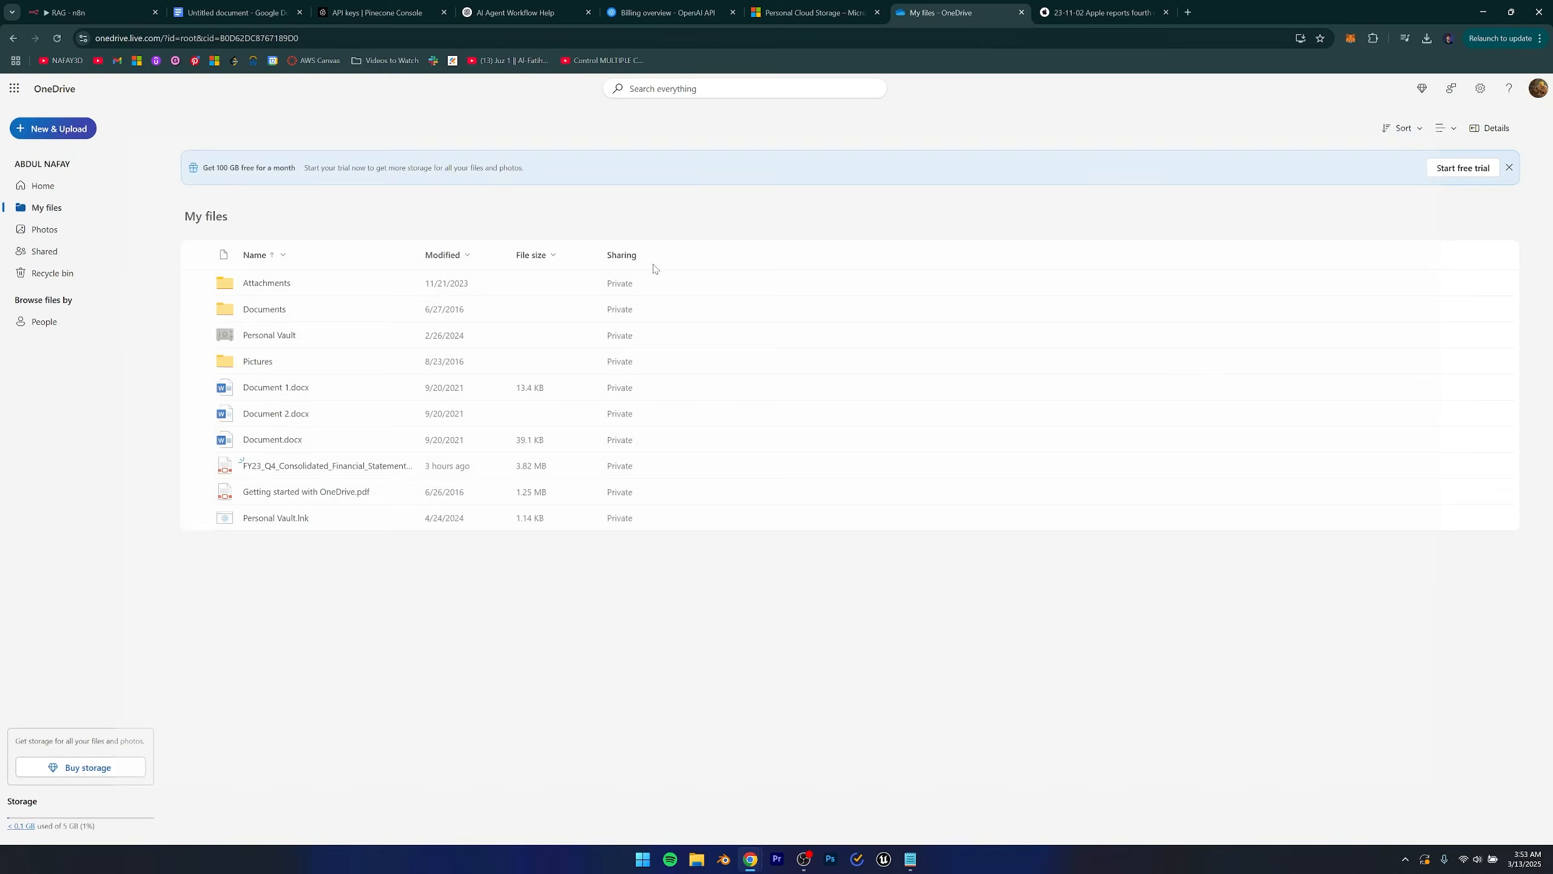
left_click(355, 466)
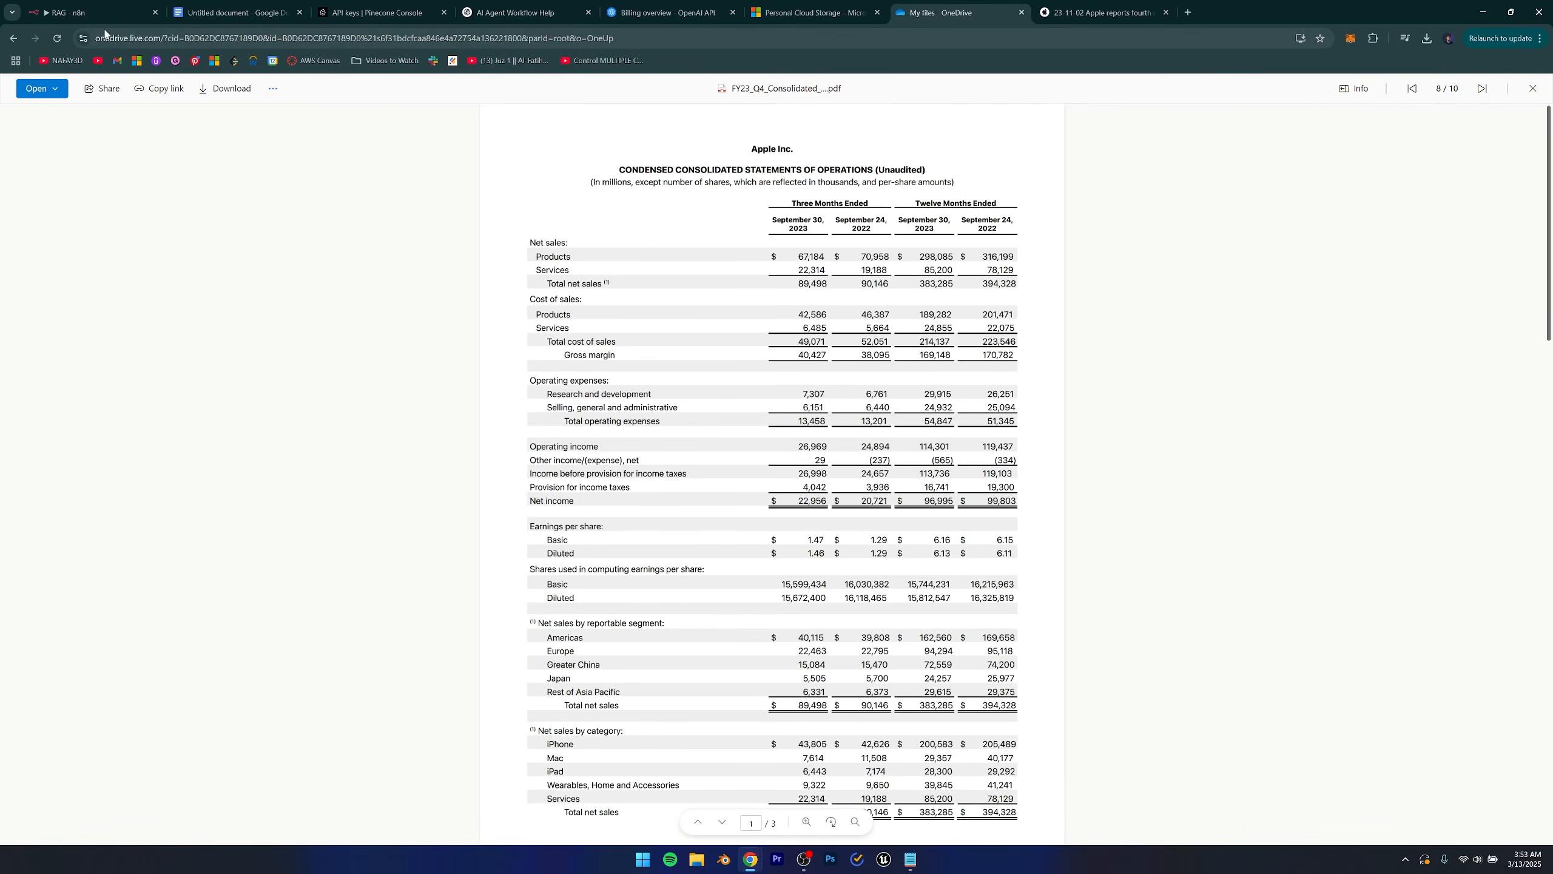
left_click_drag(96, 37, 666, 38)
left_click(307, 41)
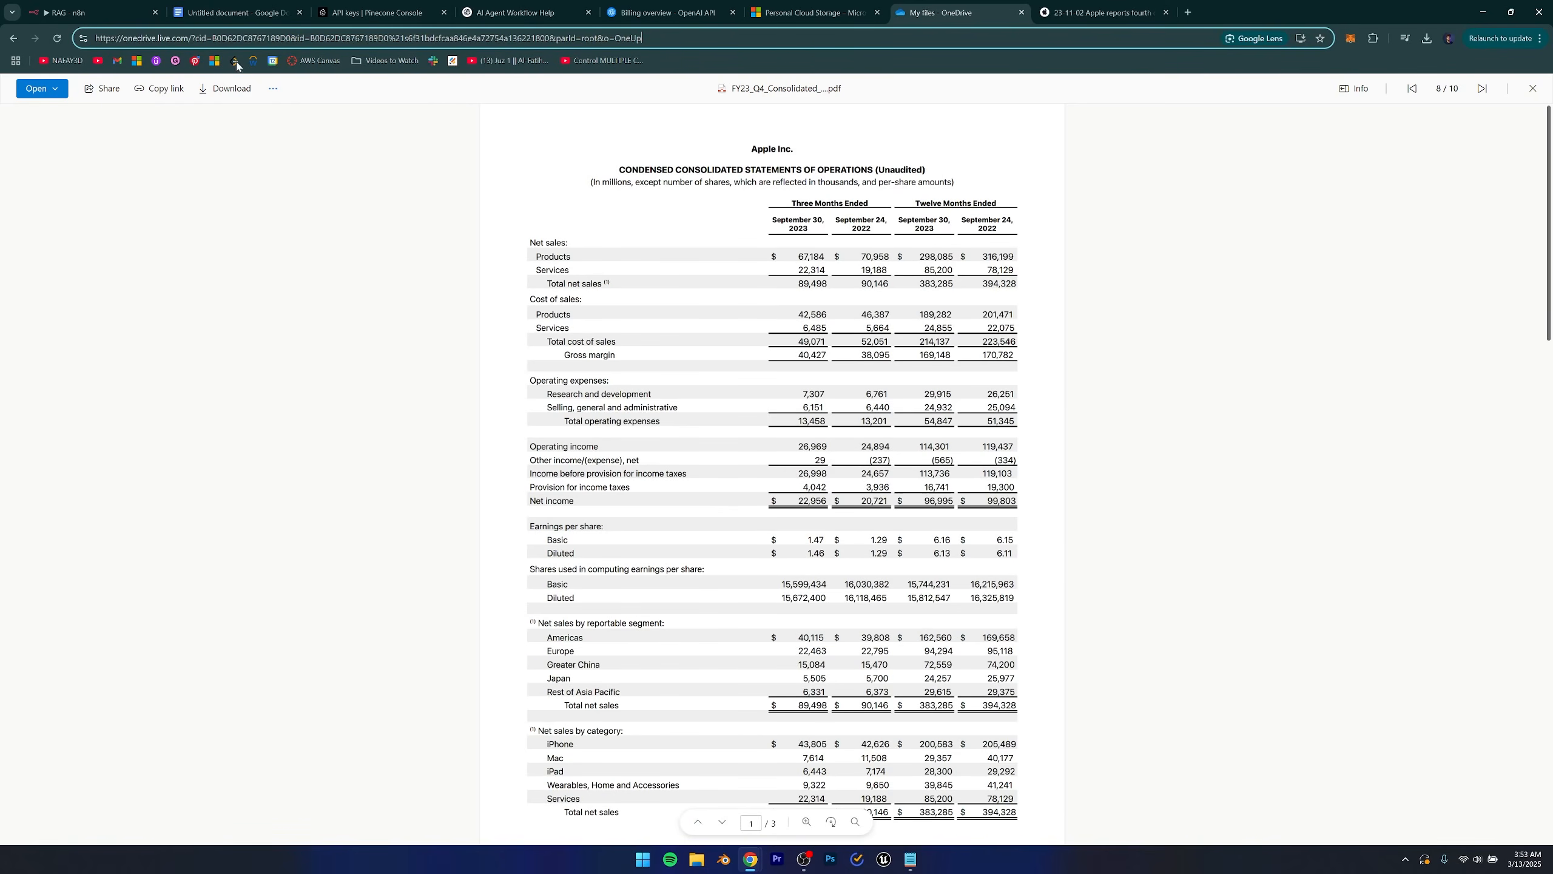
left_click_drag(298, 38, 514, 37)
key("ctrl+c")
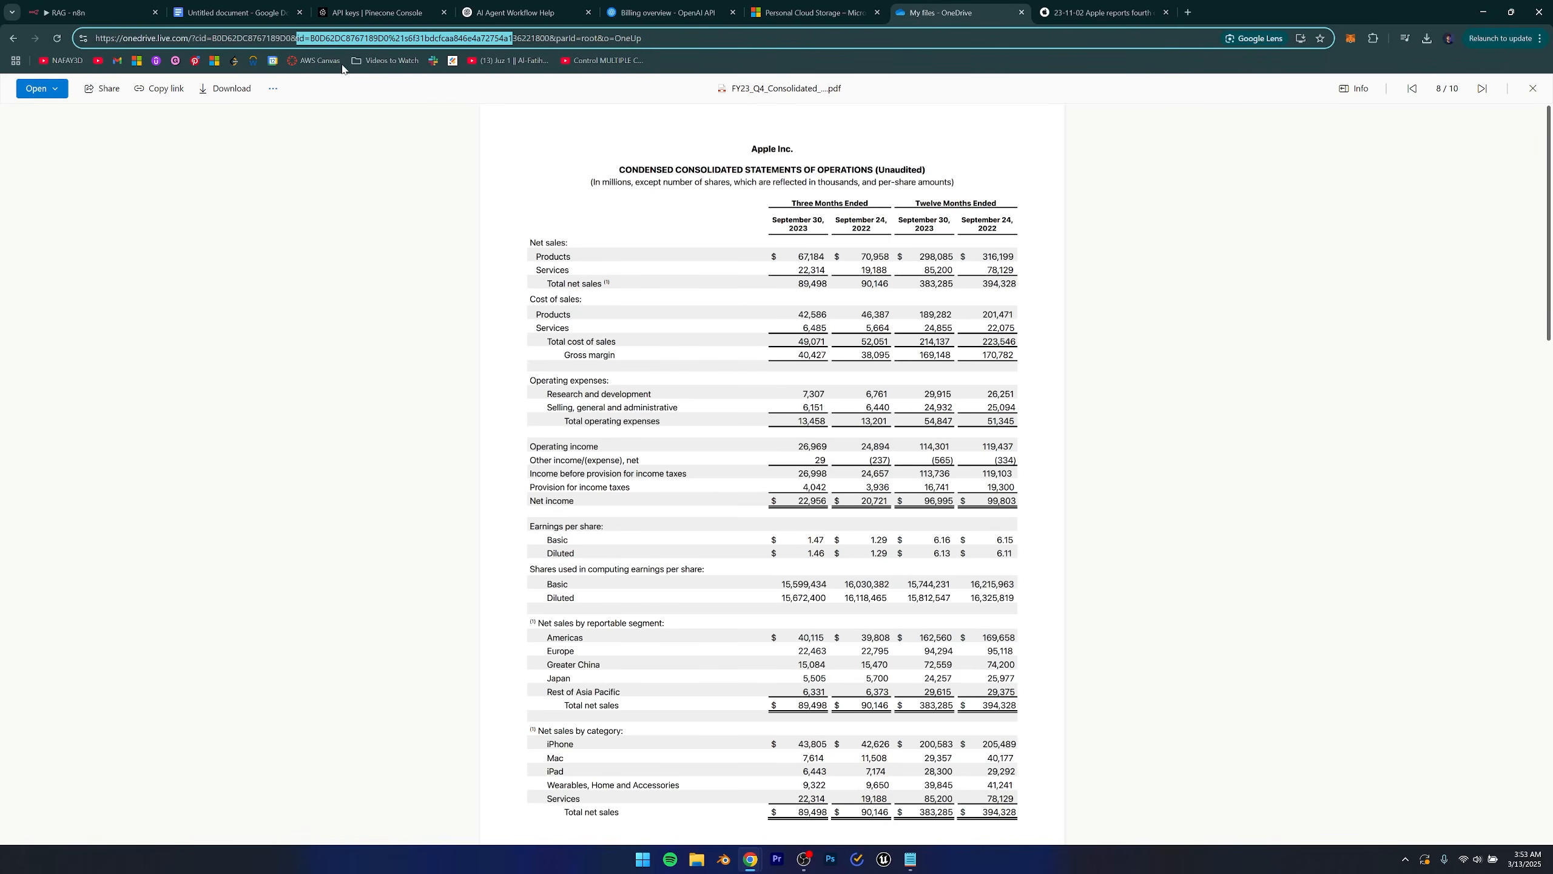
left_click(296, 39)
mouse_move(299, 38)
left_mouse_down()
mouse_move(560, 43)
mouse_move(314, 40)
left_mouse_up()
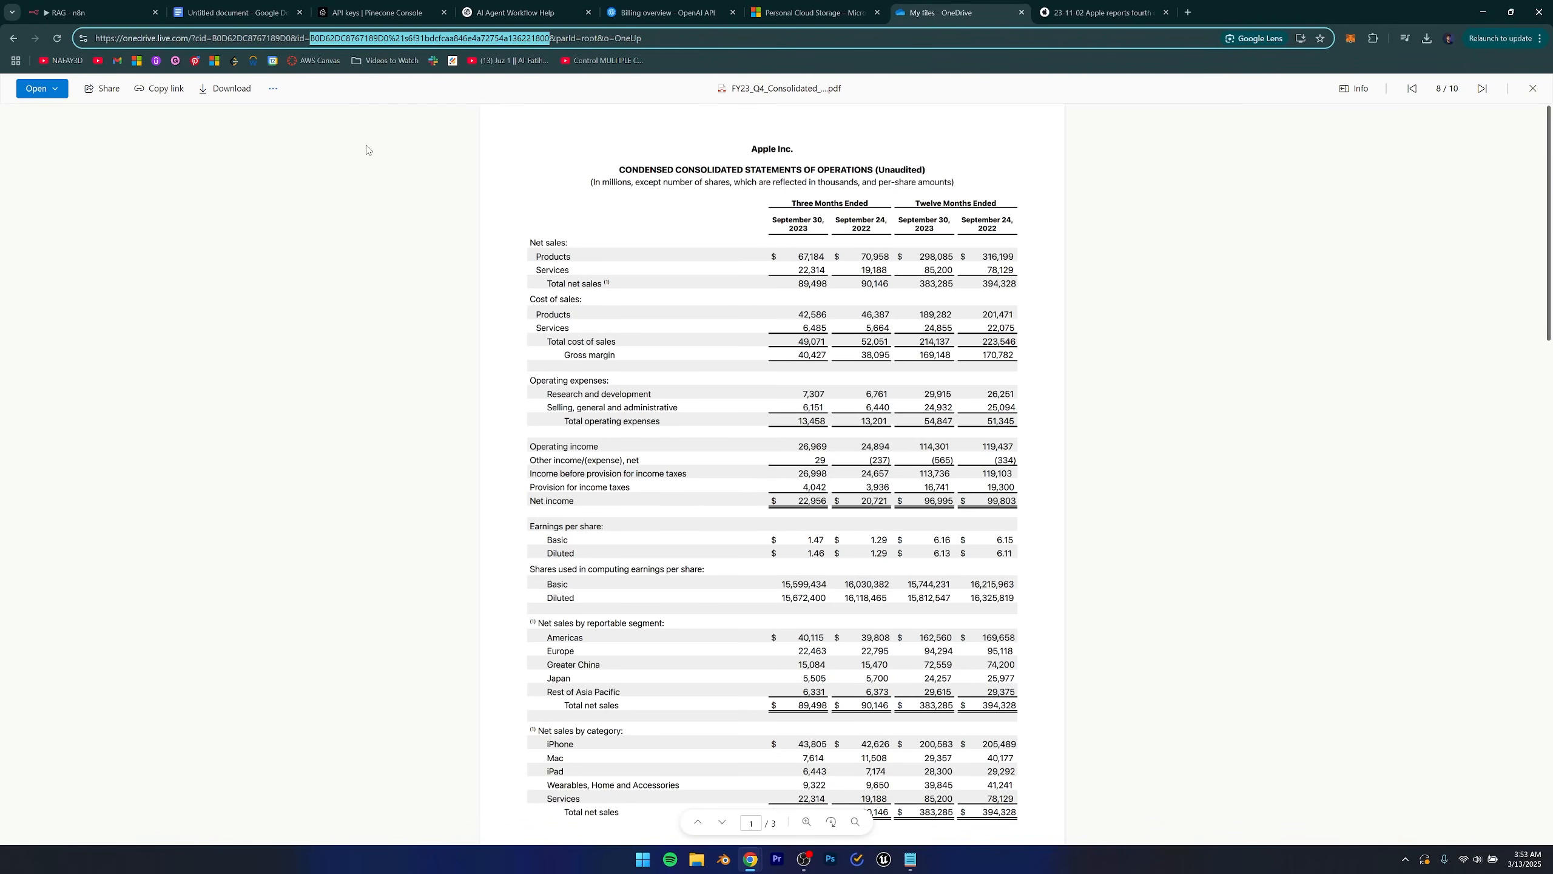
left_click(410, 247)
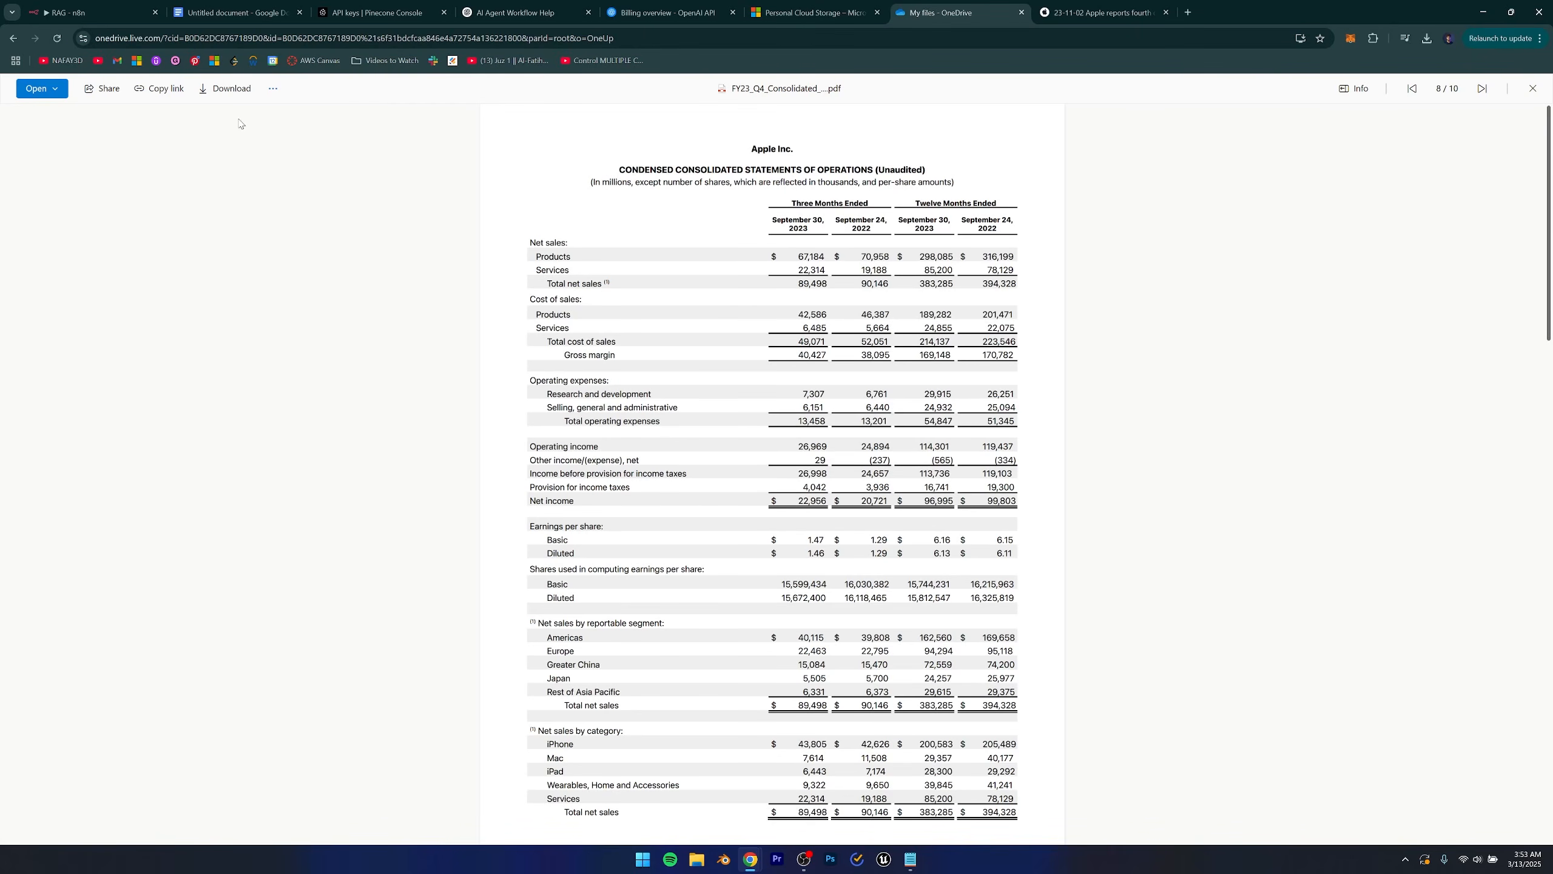
Back in n8n, paste the copied ID as the OneDrive node's File ID and test the step.
left_click(91, 12)
key("ctrl+v")
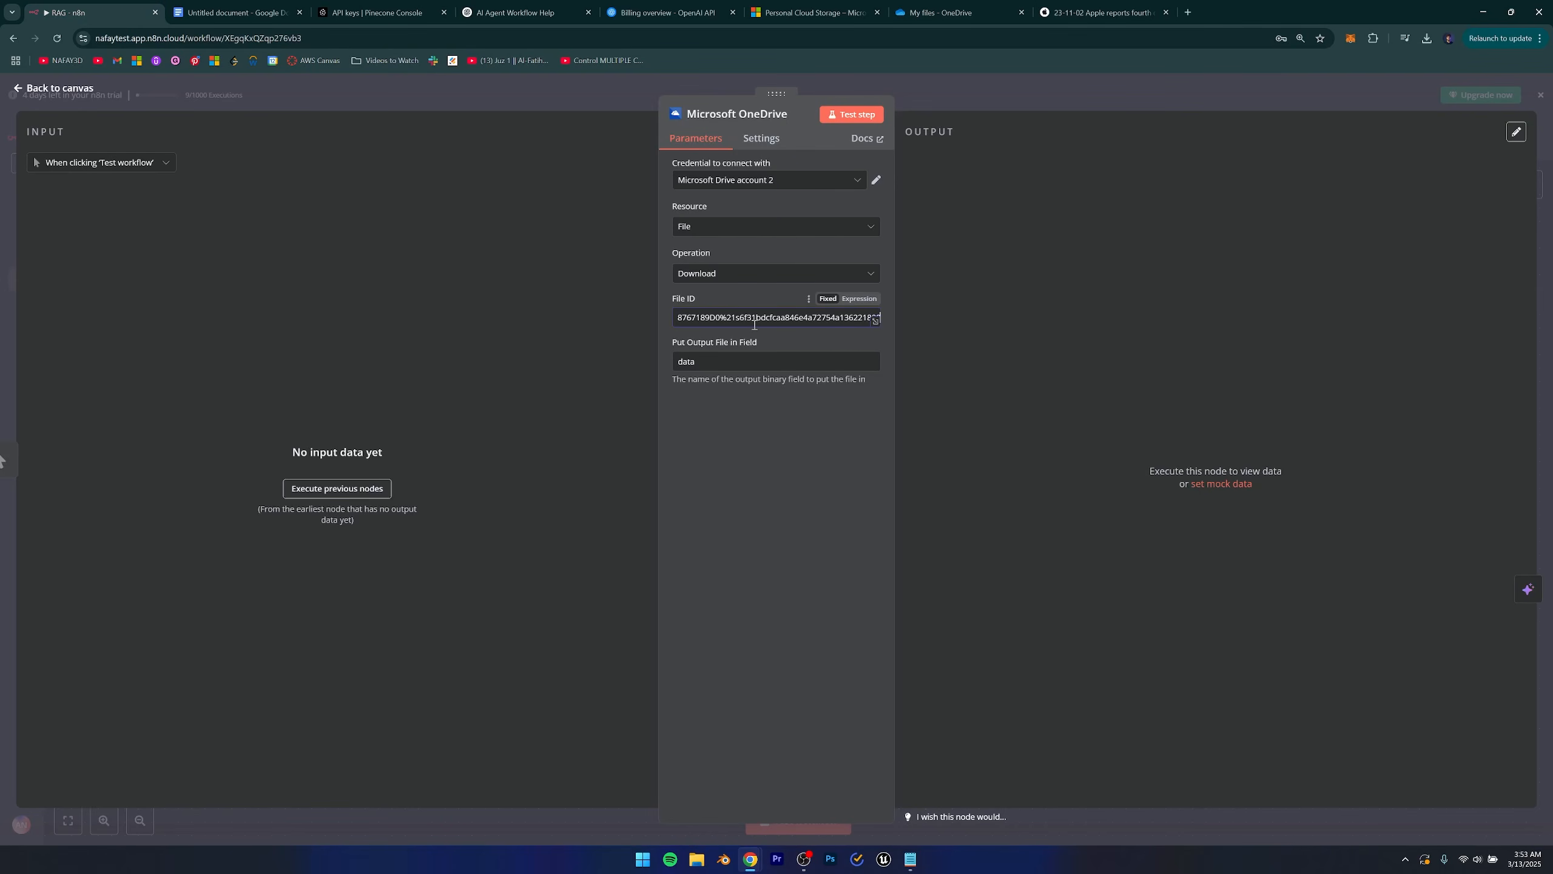
left_click(776, 437)
left_click(855, 122)
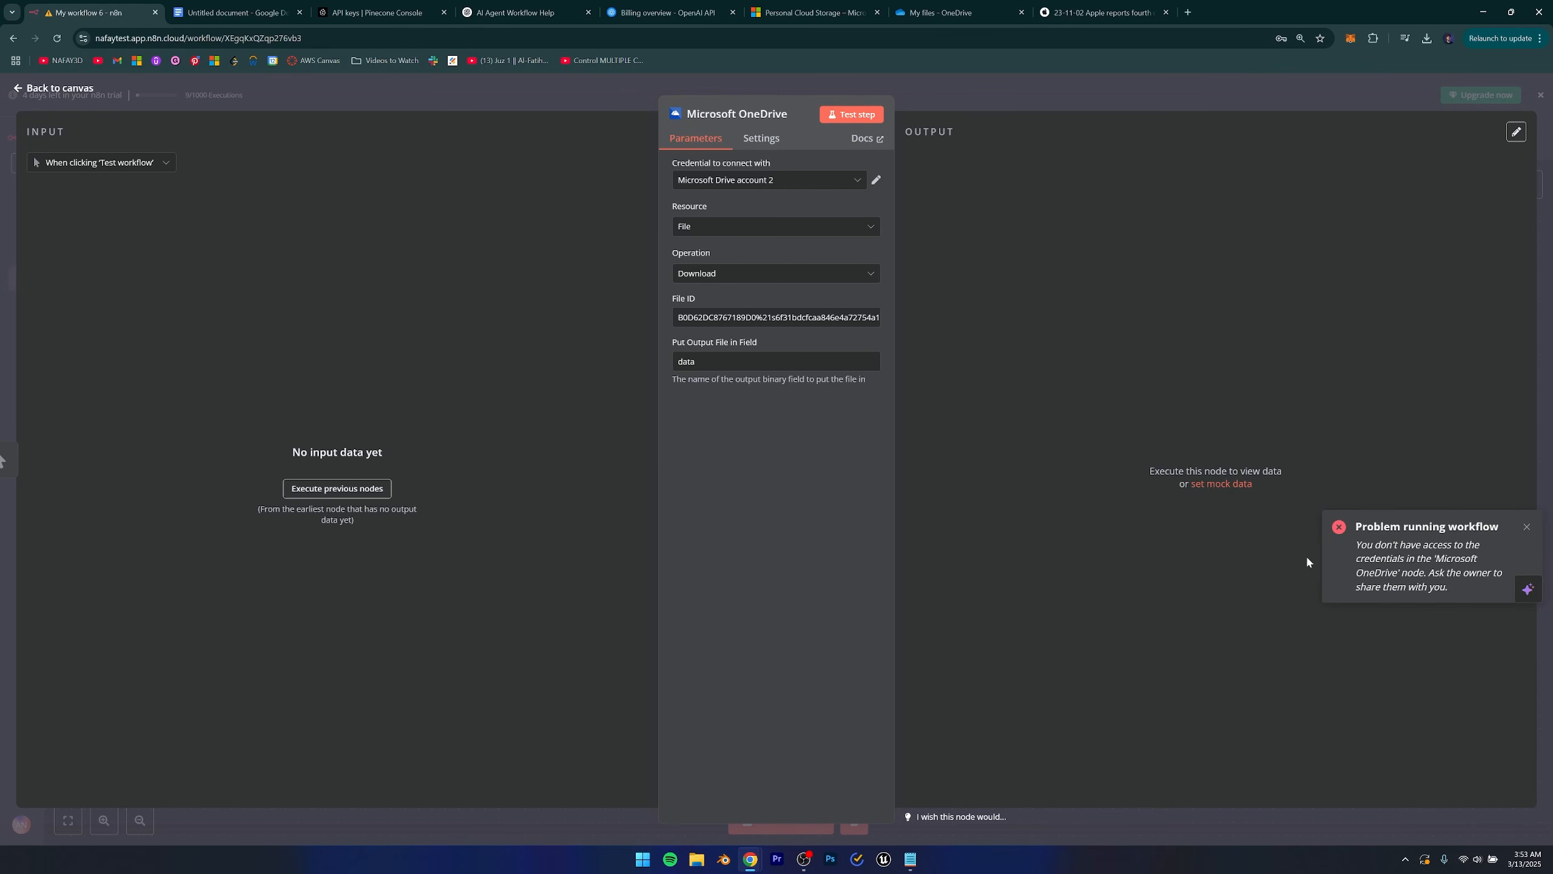
Set the OneDrive node's credential to Microsoft Drive account and run the step test again.
left_click(820, 179)
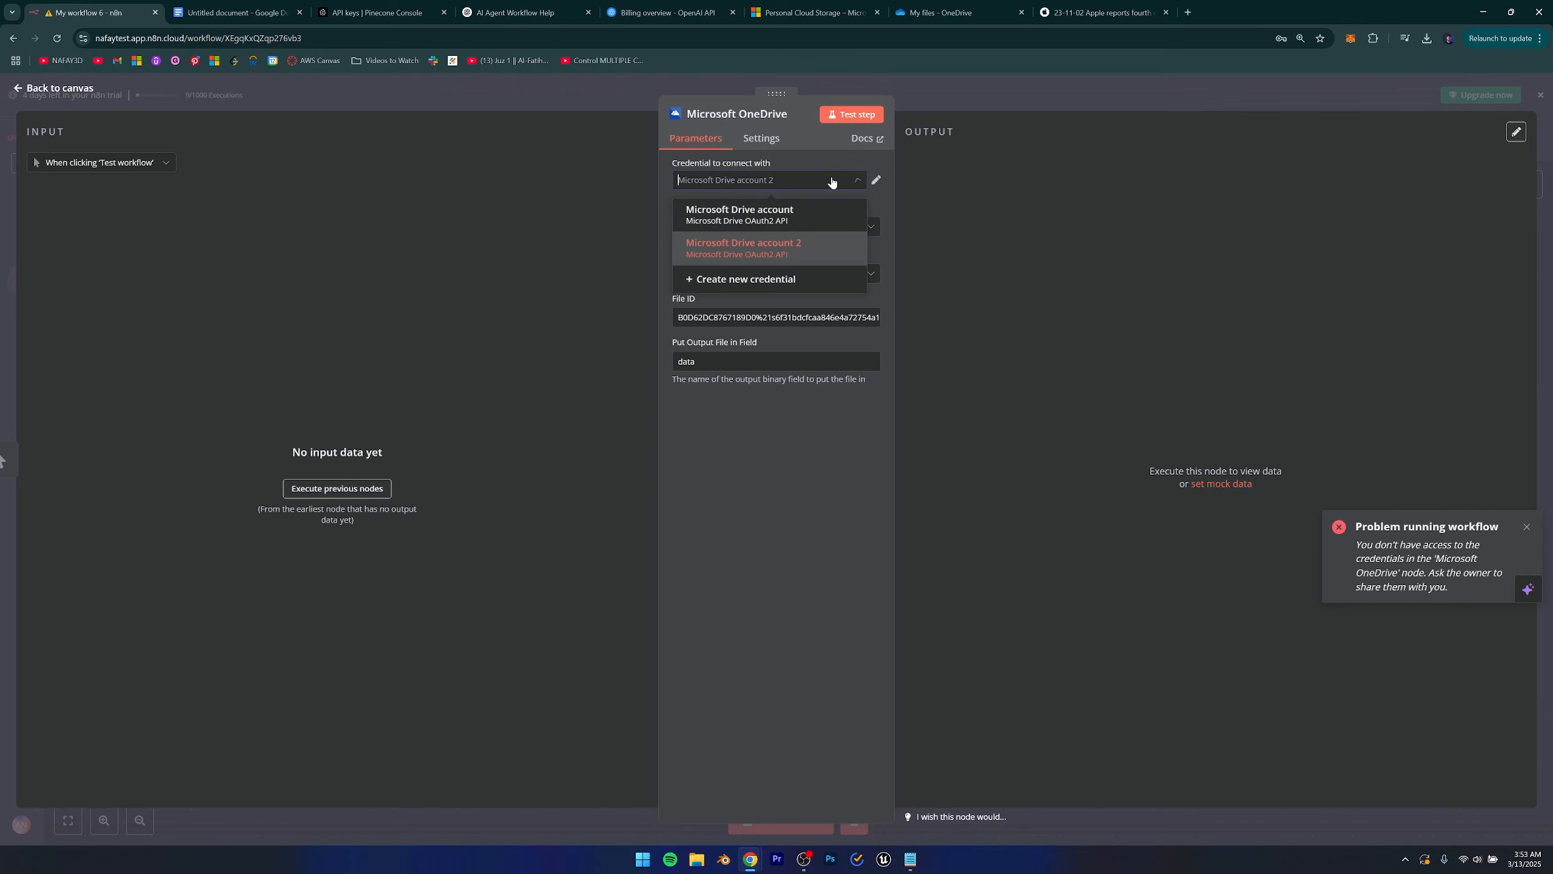
left_click(776, 227)
left_click(853, 116)
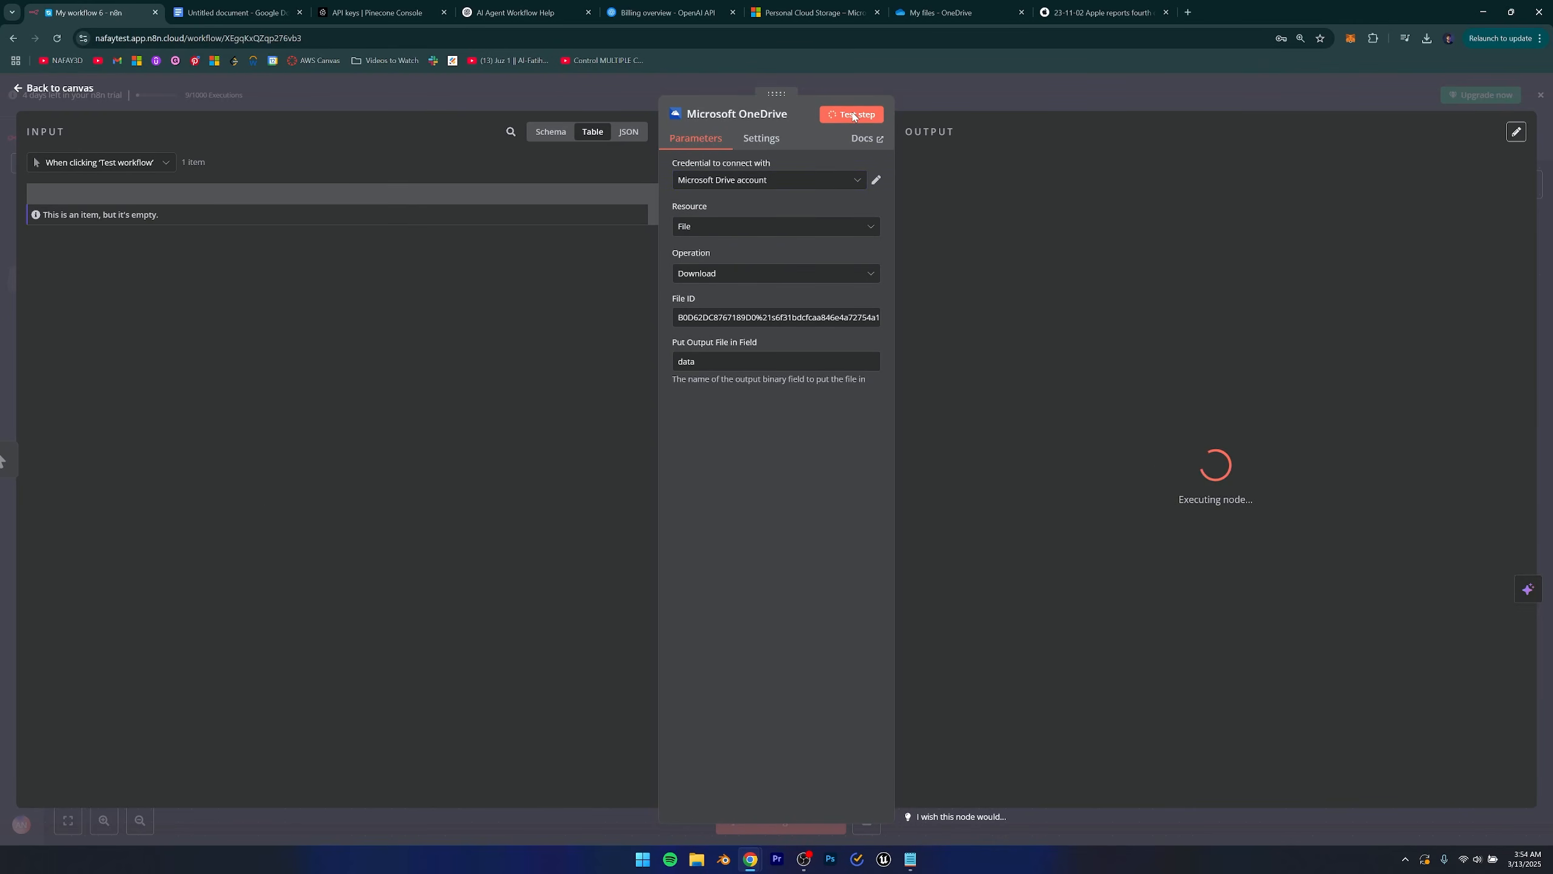
left_click(760, 186)
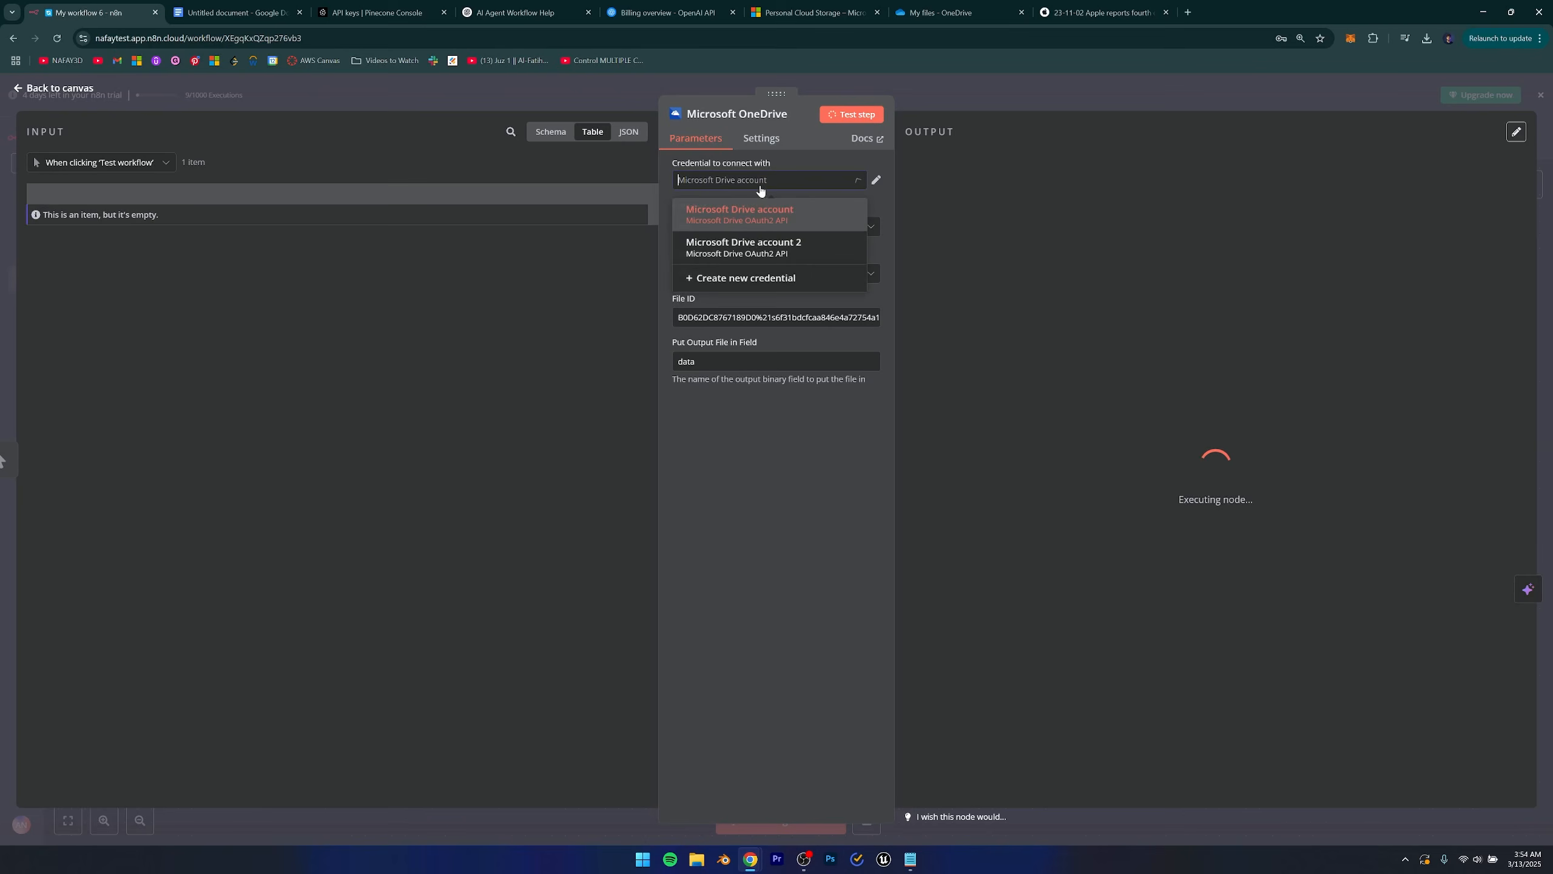
left_click(734, 499)
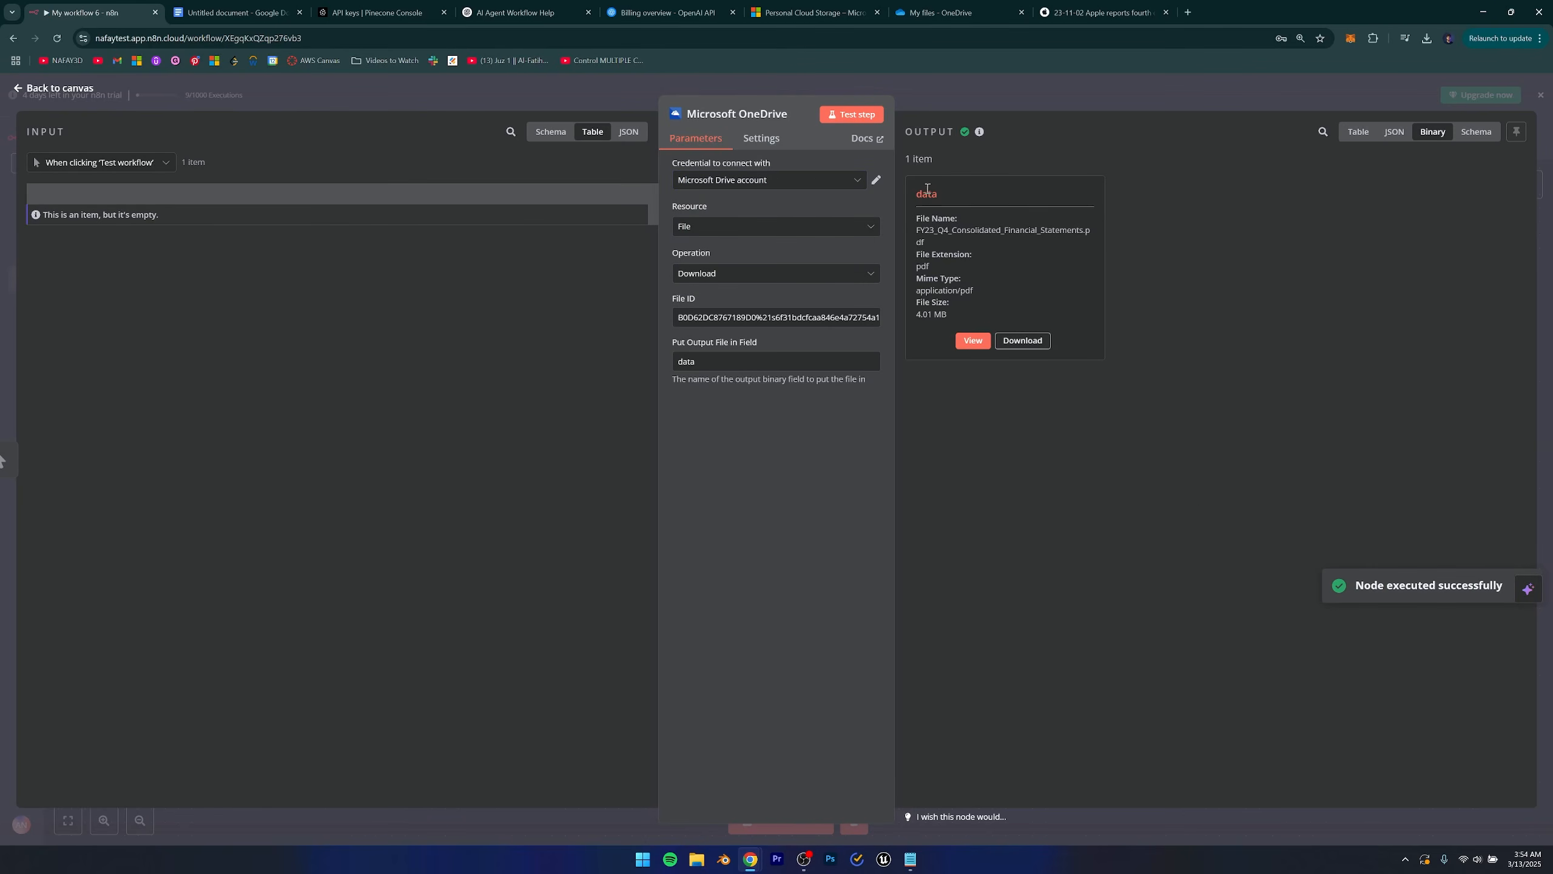
Examine the downloaded file's details and preview the PDF in the node's binary output, then return to the canvas.
left_click_drag(927, 188, 1104, 335)
left_click(1104, 336)
left_click(973, 339)
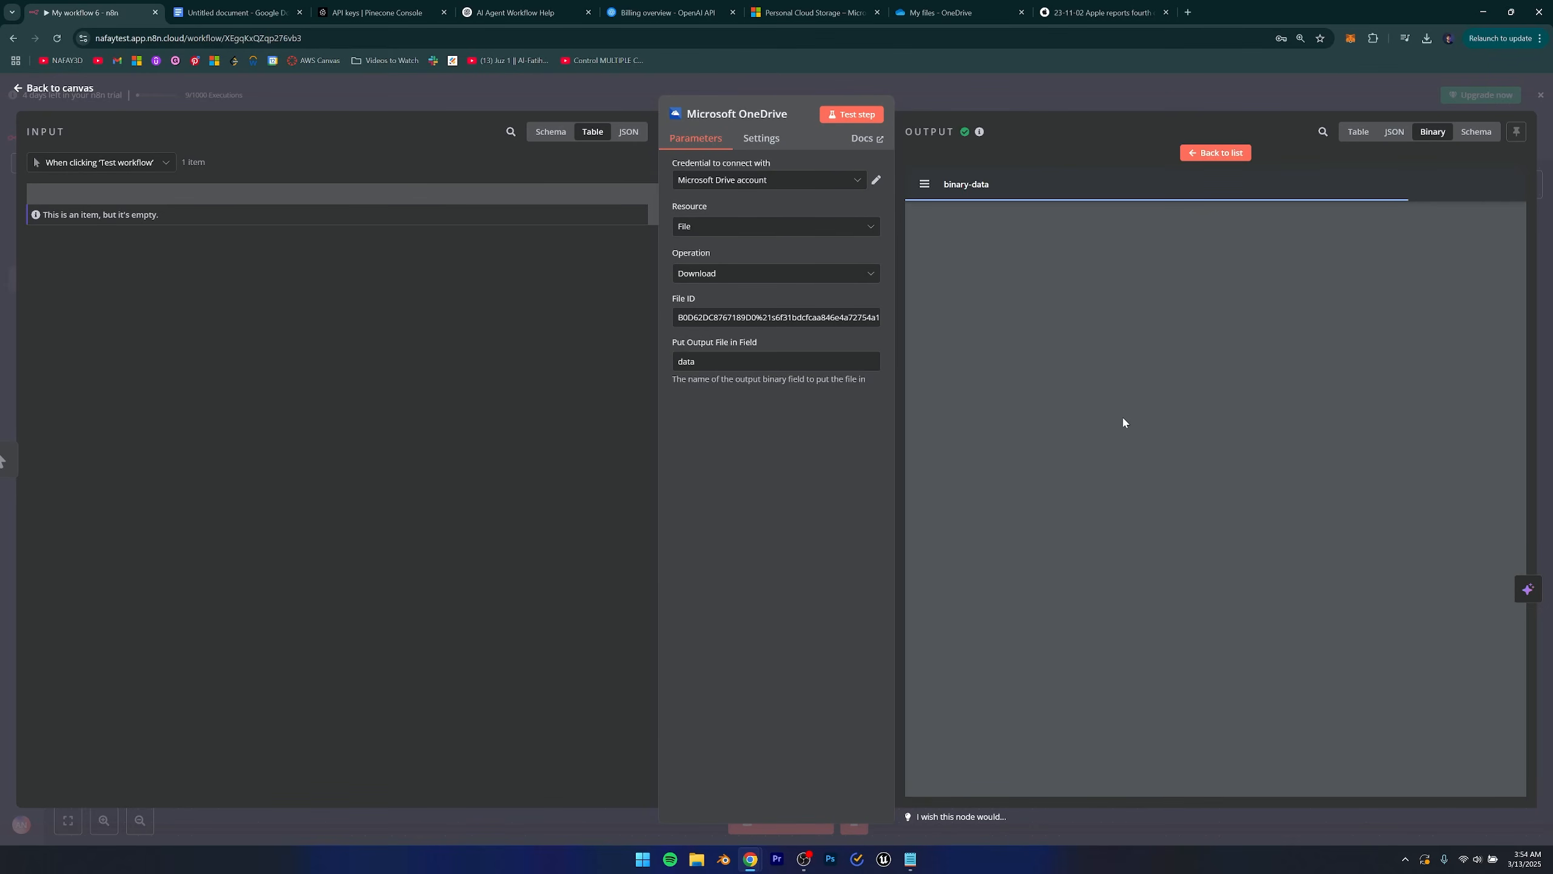
scroll(1143, 456, "down", 15)
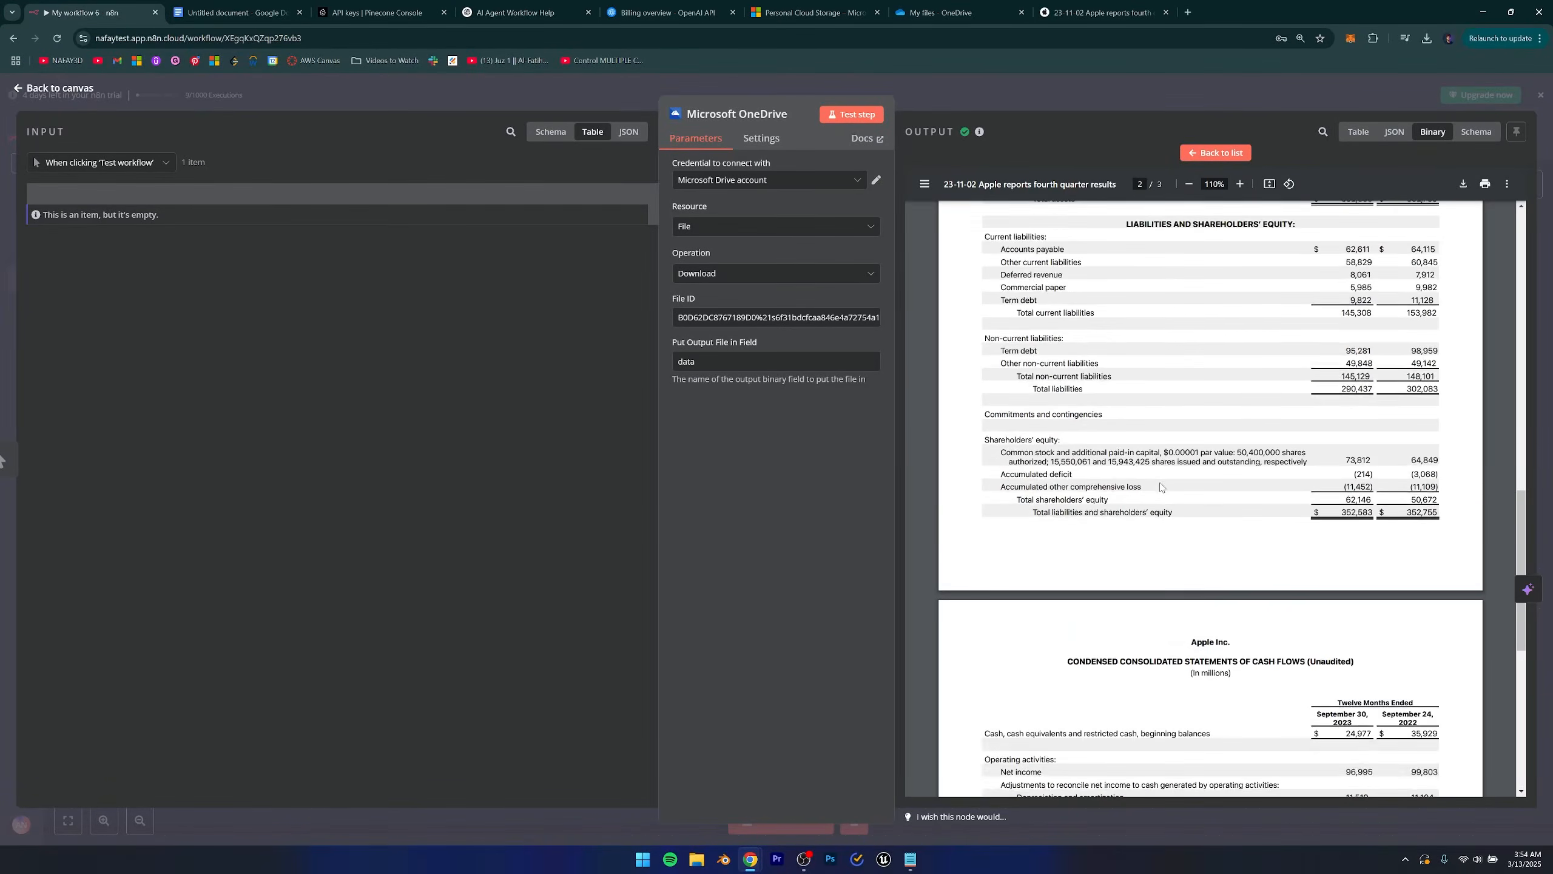
scroll(1160, 487, "up", 15)
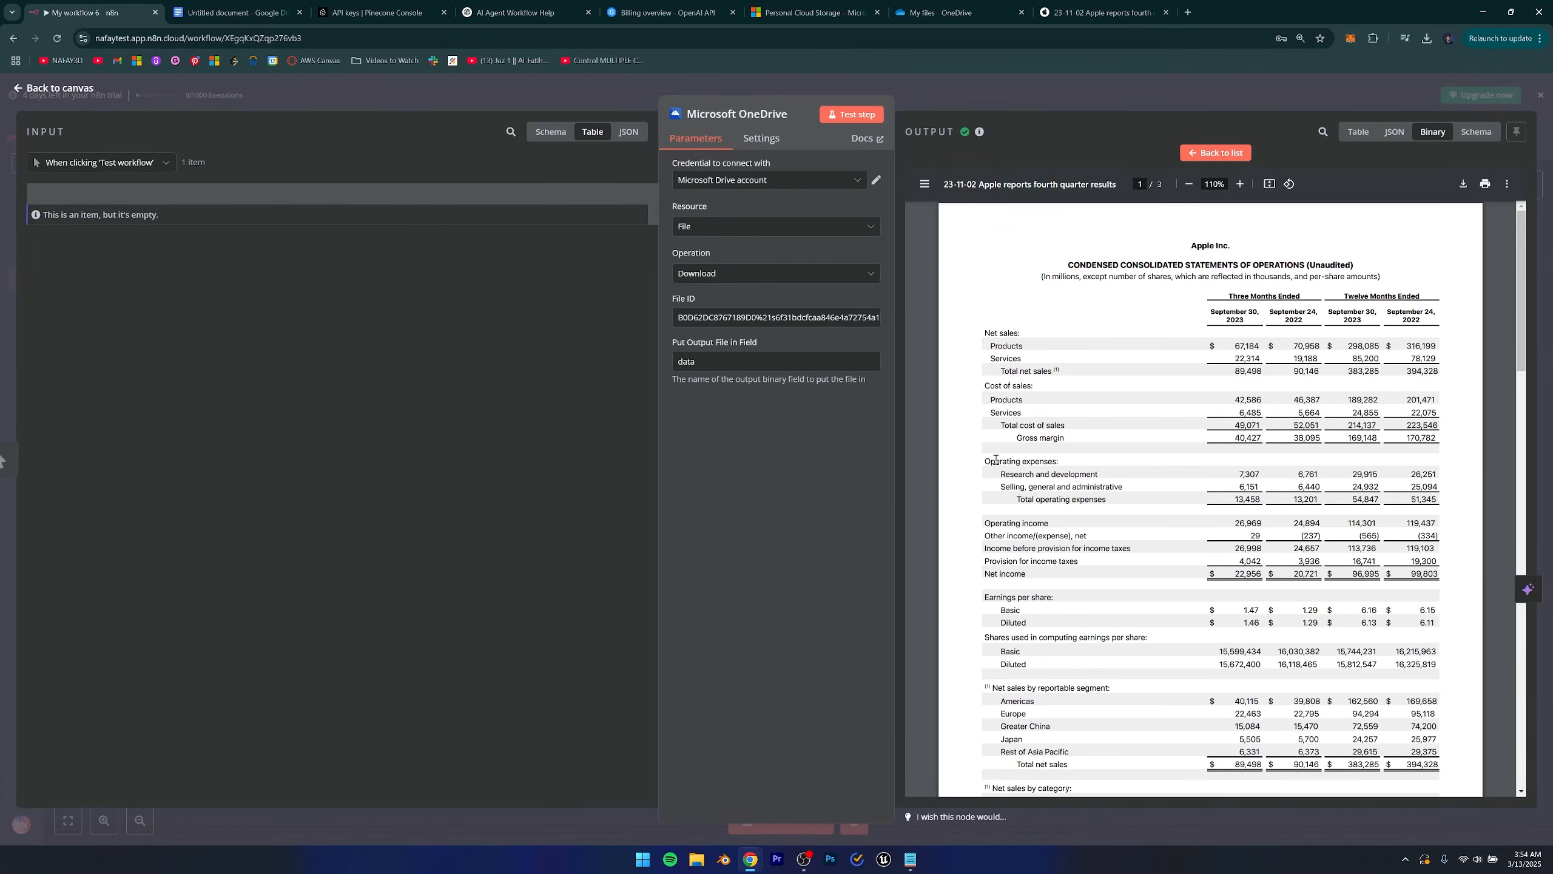
left_click(1436, 139)
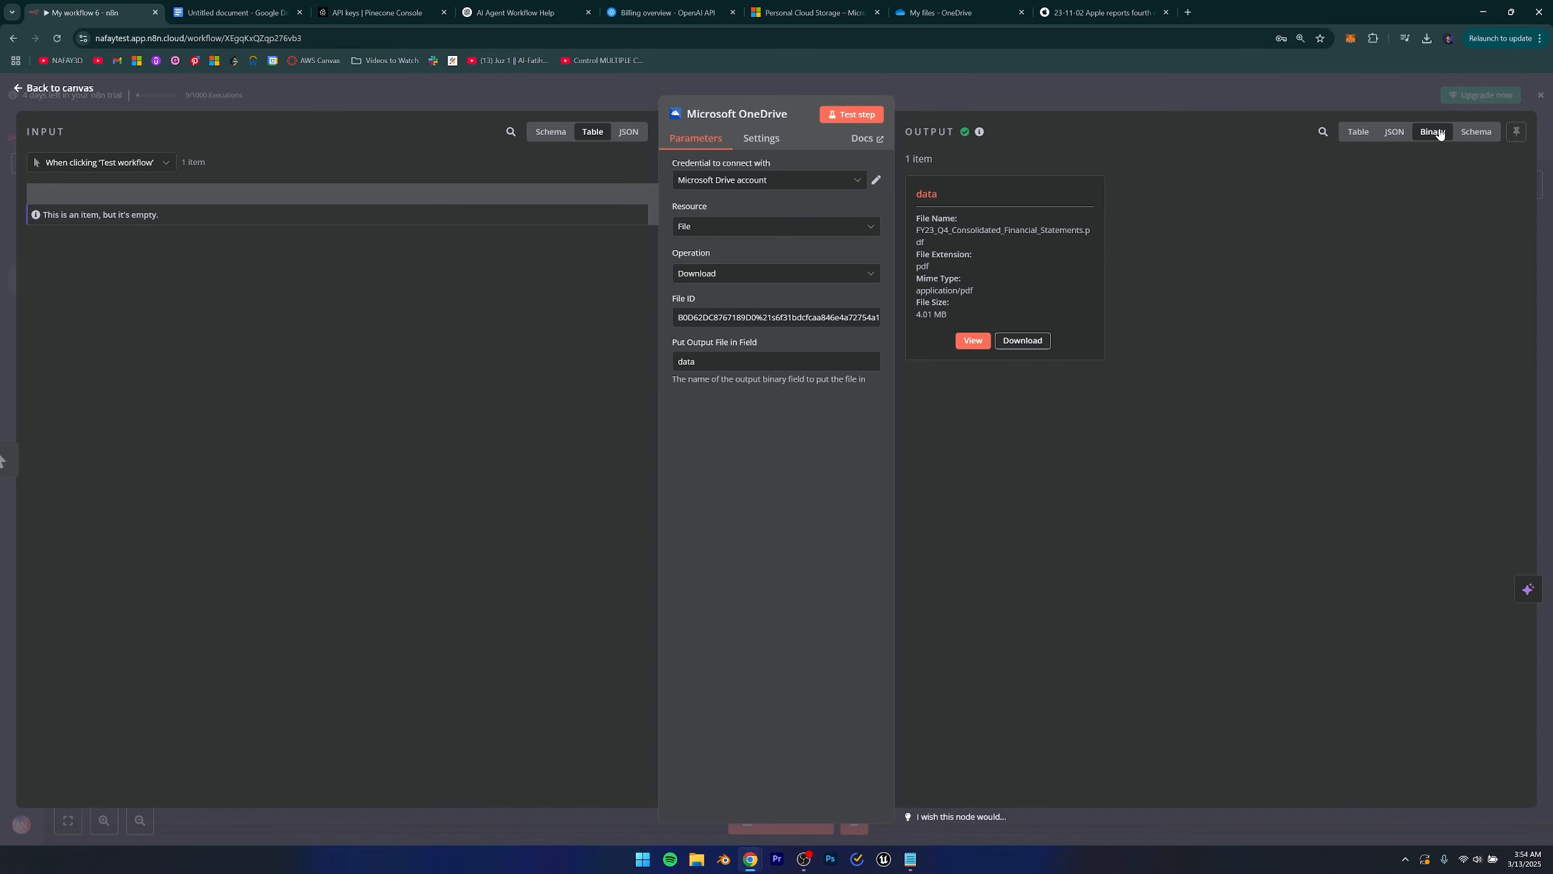
left_click(49, 89)
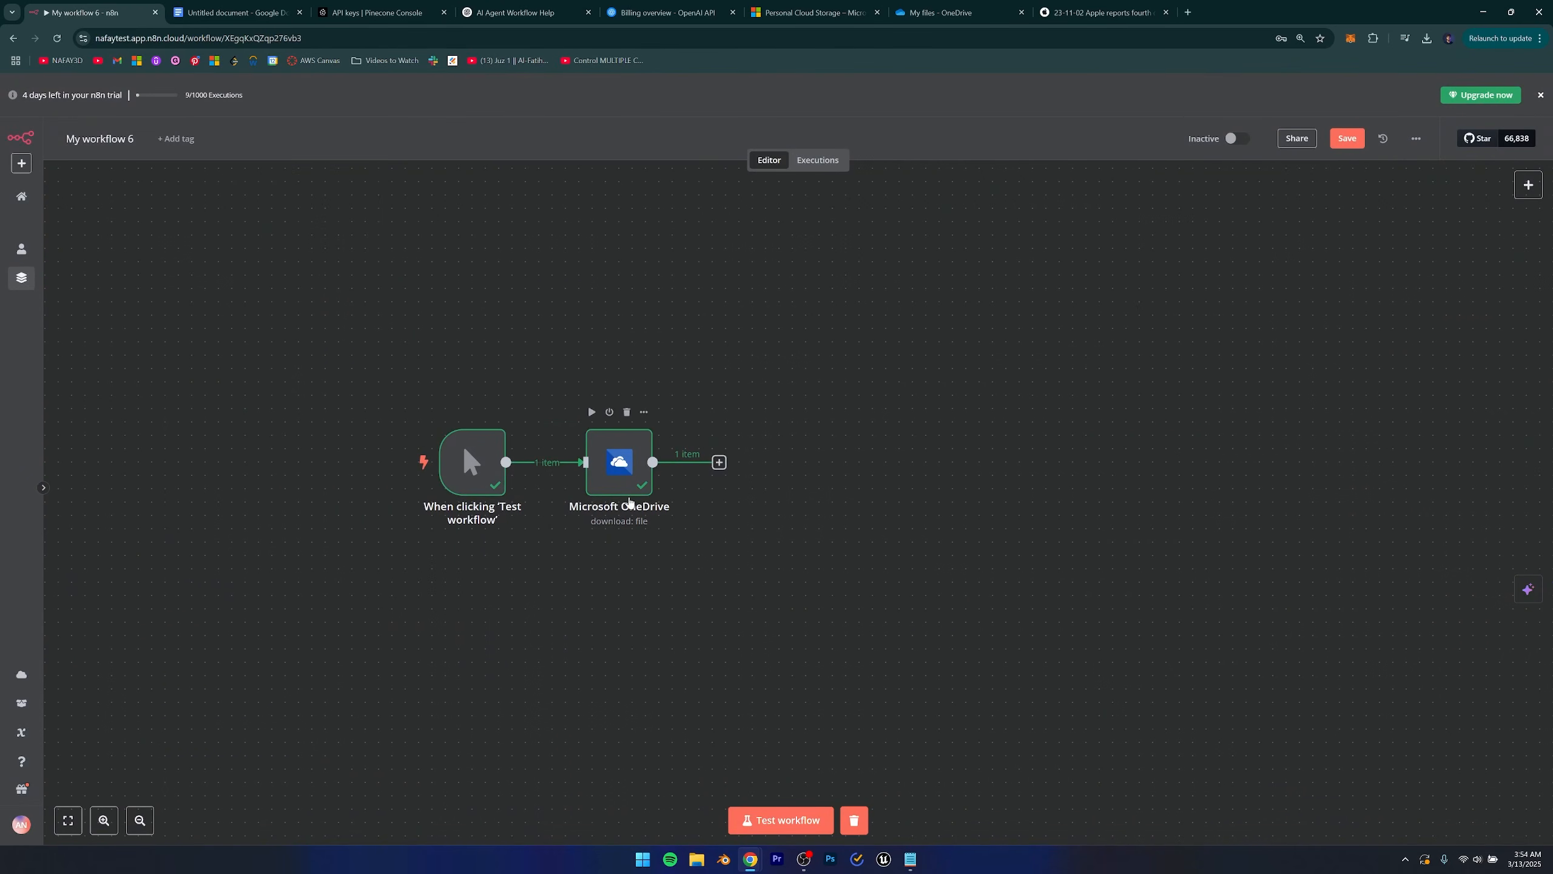
Add a Pinecone Vector Store node after Microsoft OneDrive, using the Add documents to vector store action.
left_click_drag(783, 531, 683, 540)
left_click(619, 473)
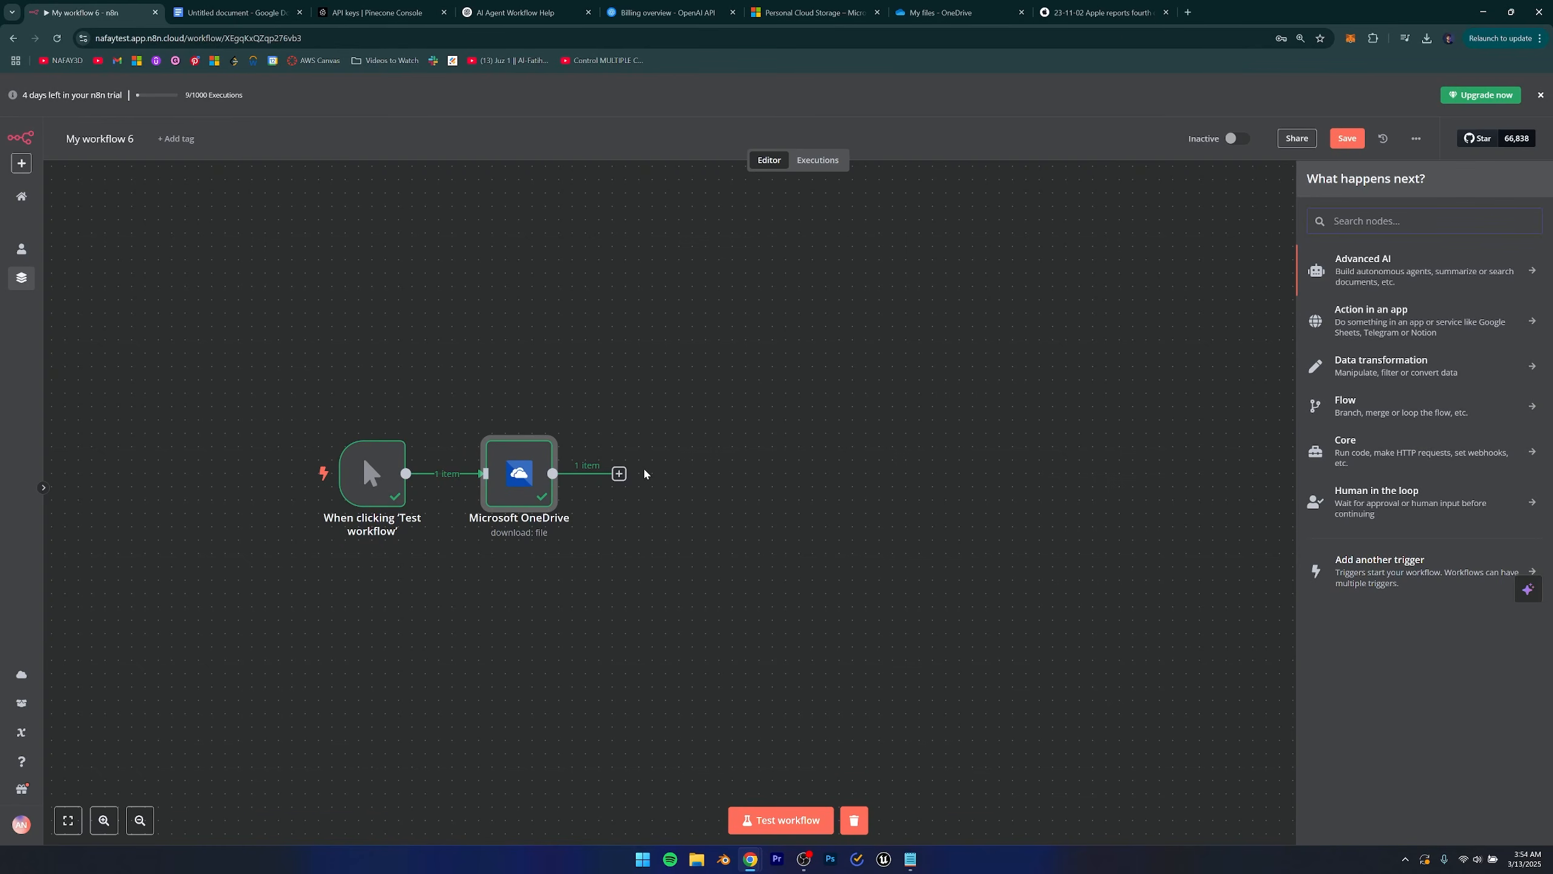
type("pince")
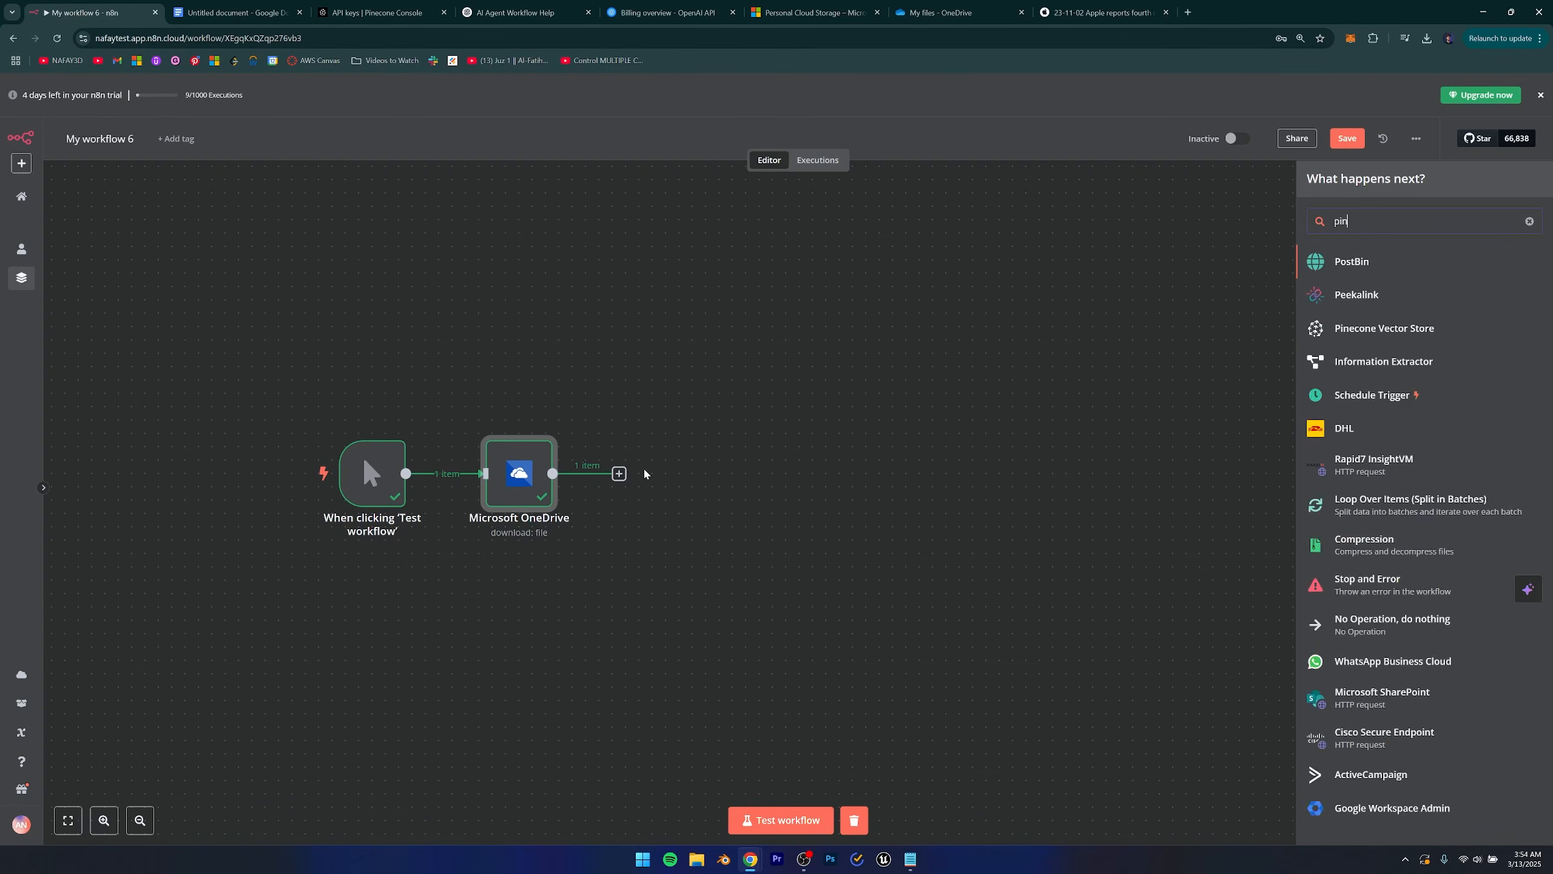
key("BackSpace")
key("BackSpace")
type("e")
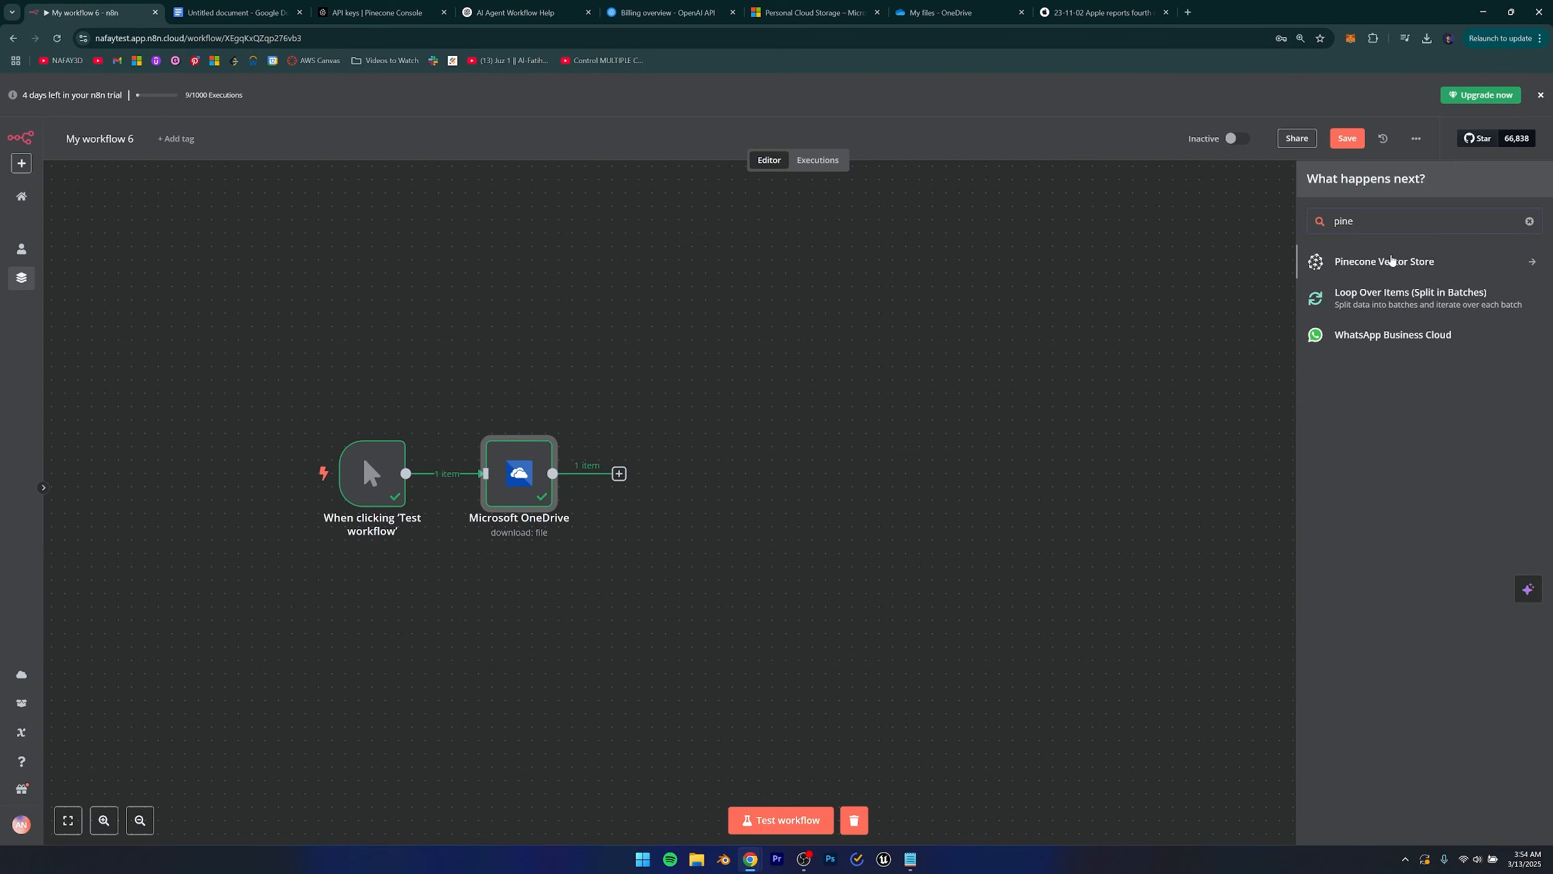
left_click(1375, 259)
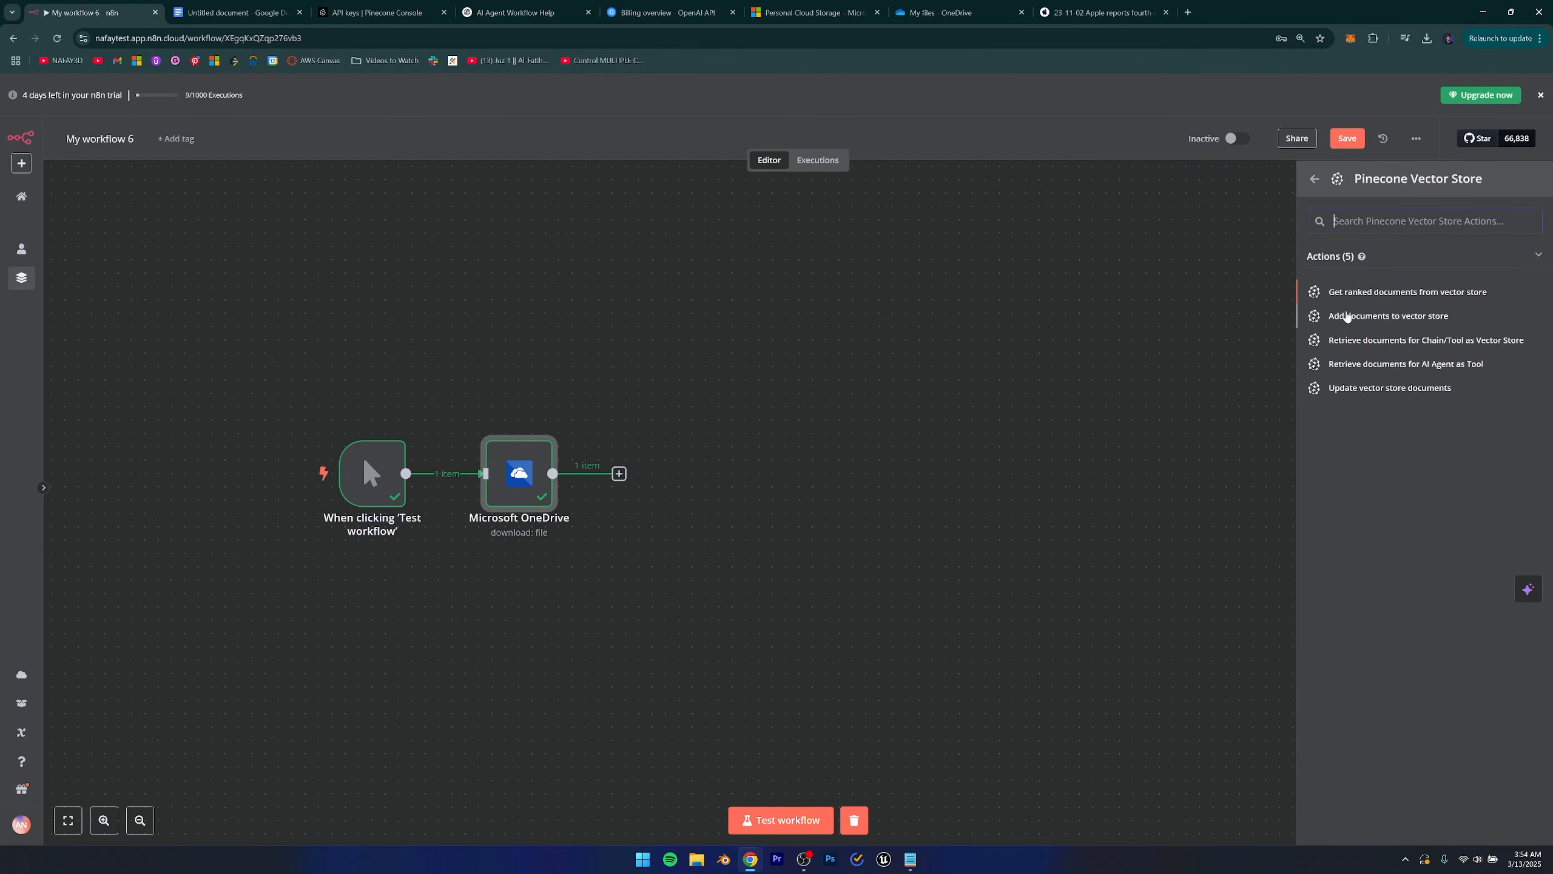
left_click(1348, 315)
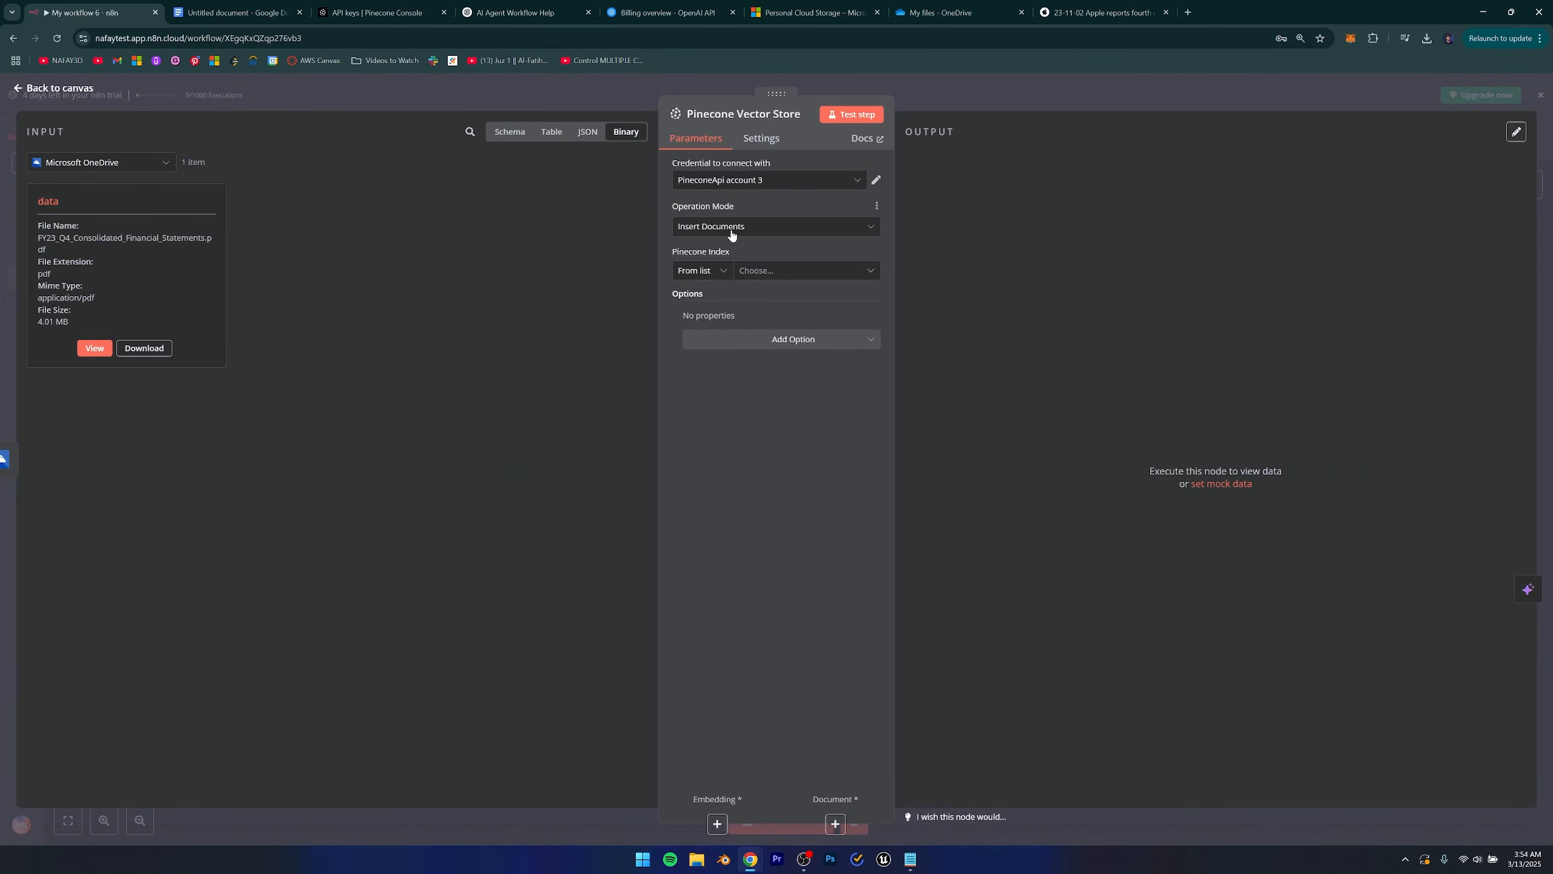
Review the Pinecone node's available credentials and the API keys page in the Pinecone console, and return to n8n.
left_click(743, 181)
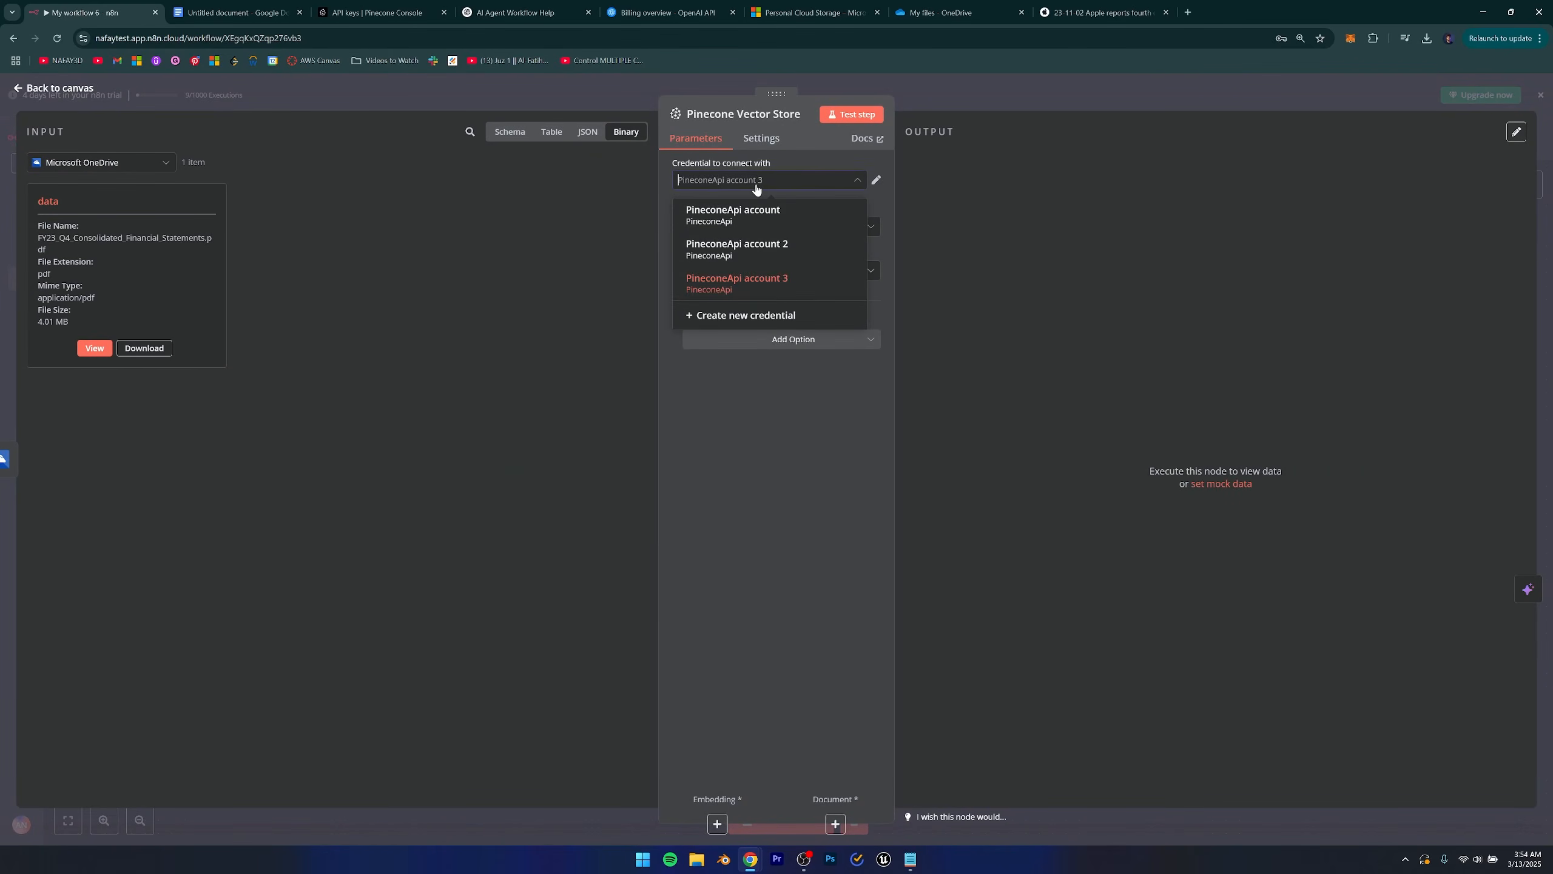
left_click(793, 160)
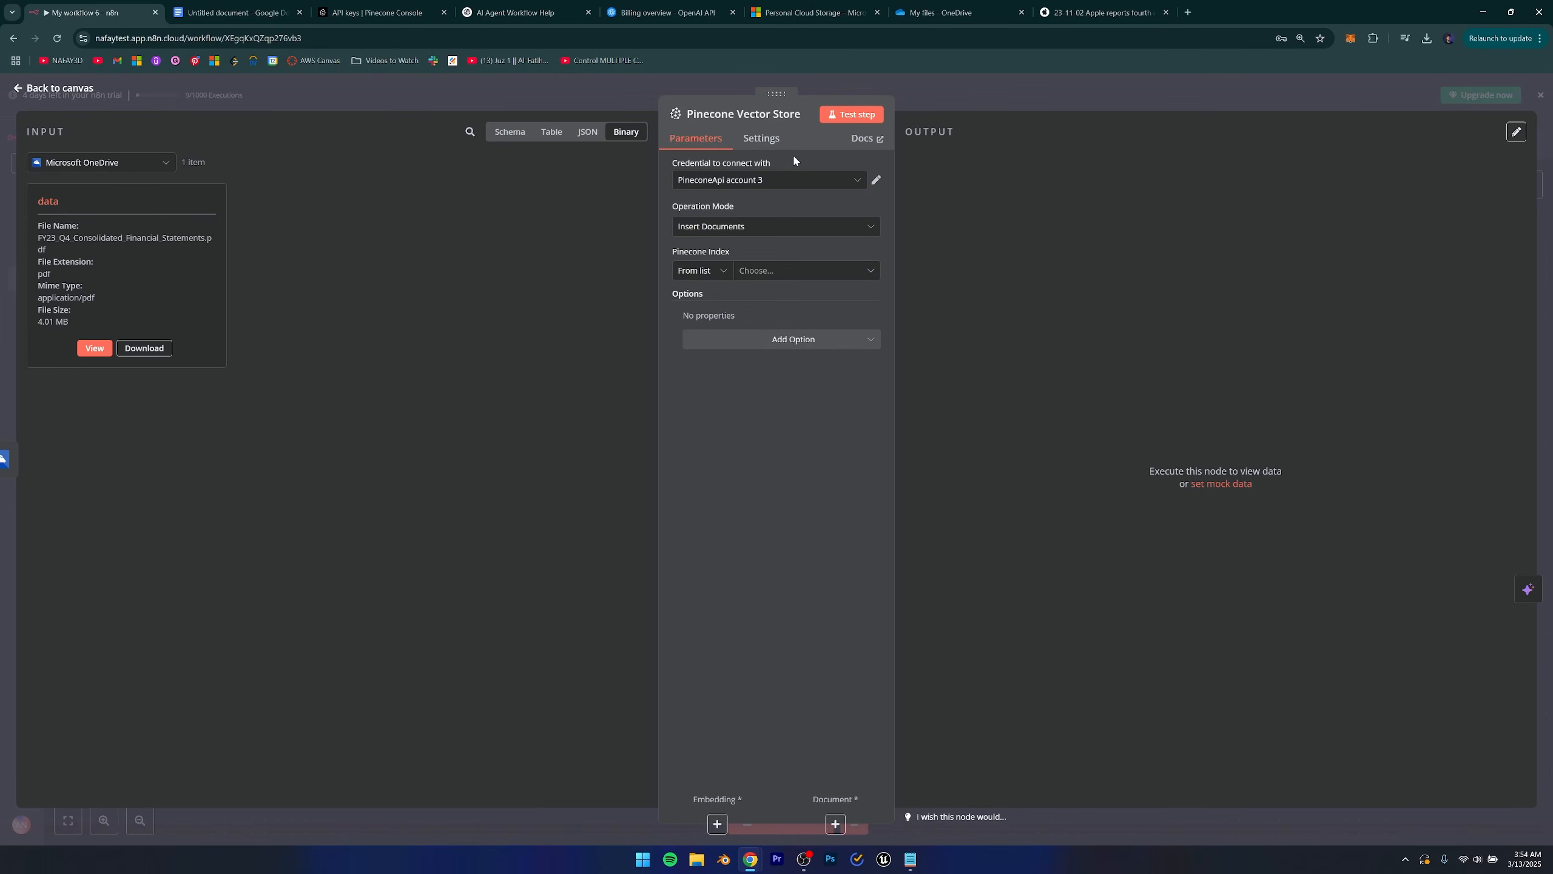
left_click(877, 181)
left_click(757, 119)
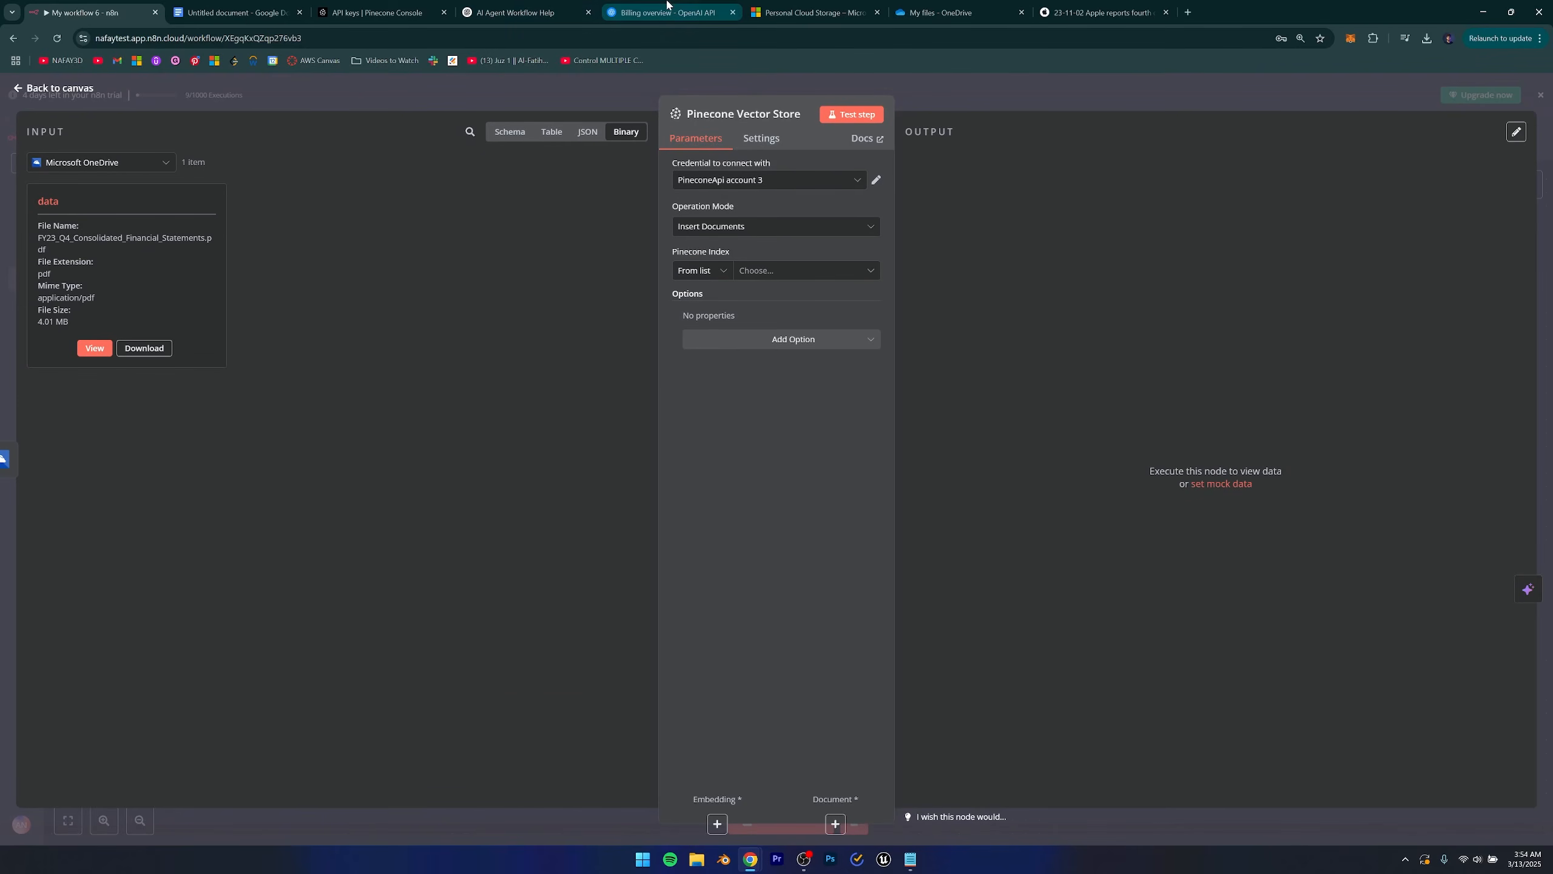
left_click(377, 12)
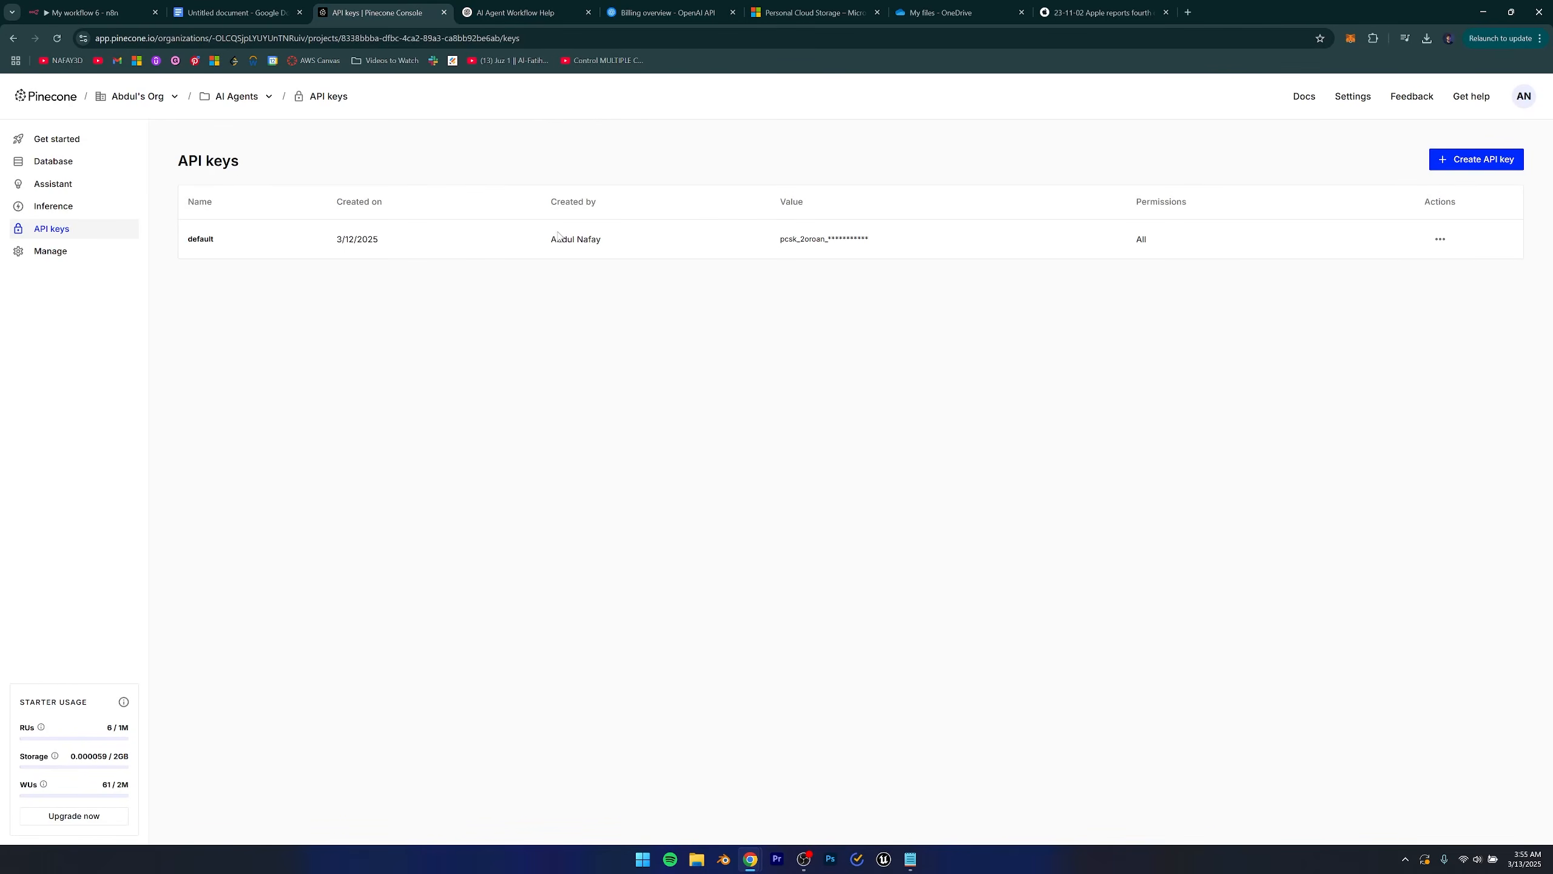
left_click(86, 12)
Try creating a new Pinecone credential by pasting into its API Key field, and discard it without saving.
left_click(786, 185)
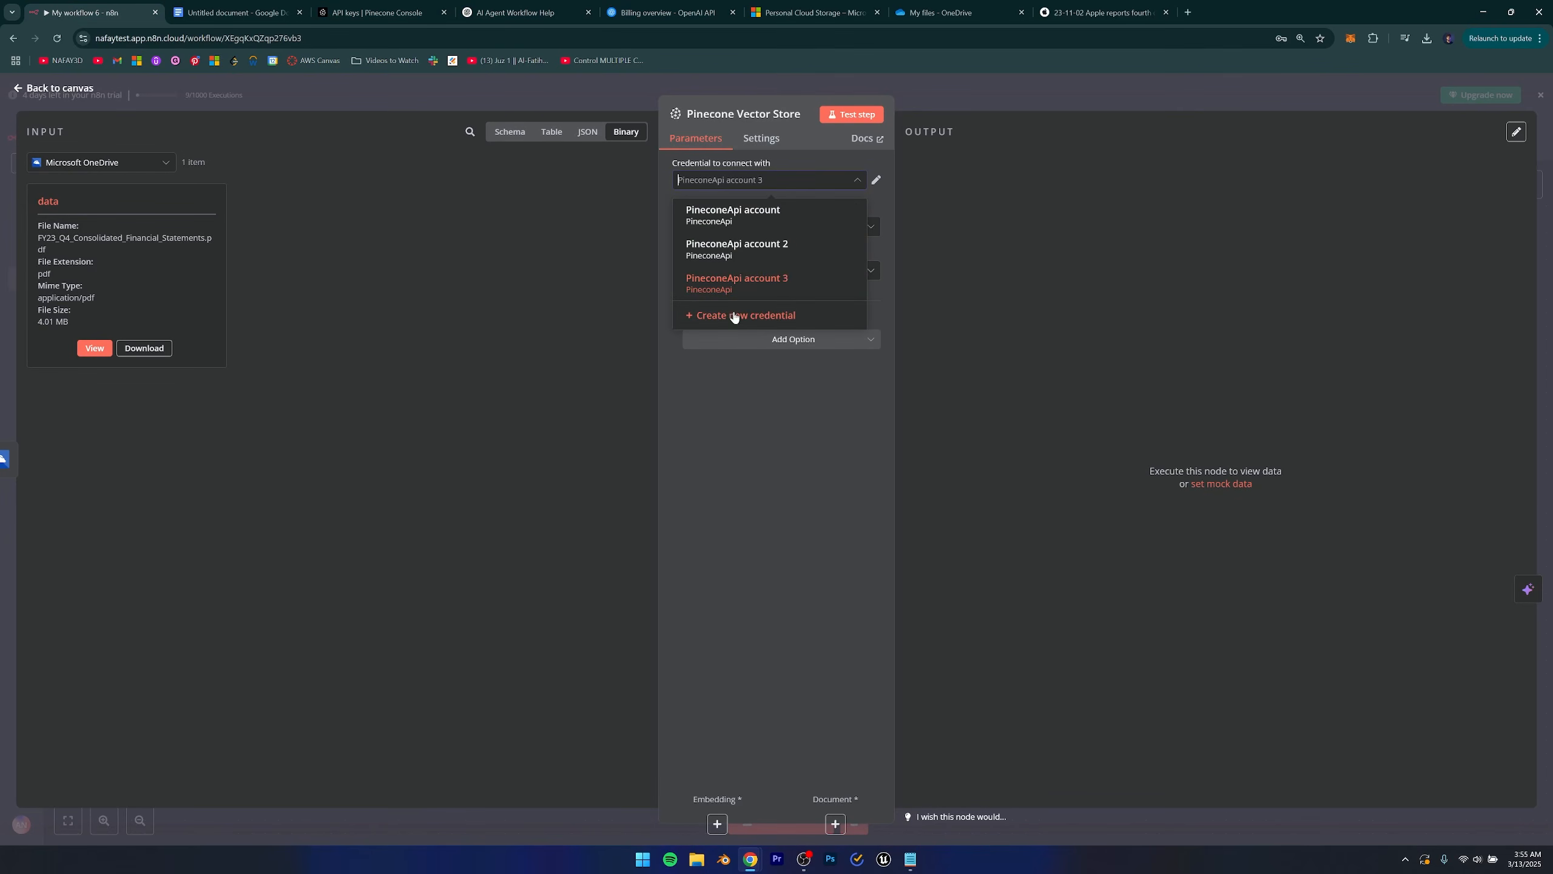
left_click(731, 315)
left_click(669, 372)
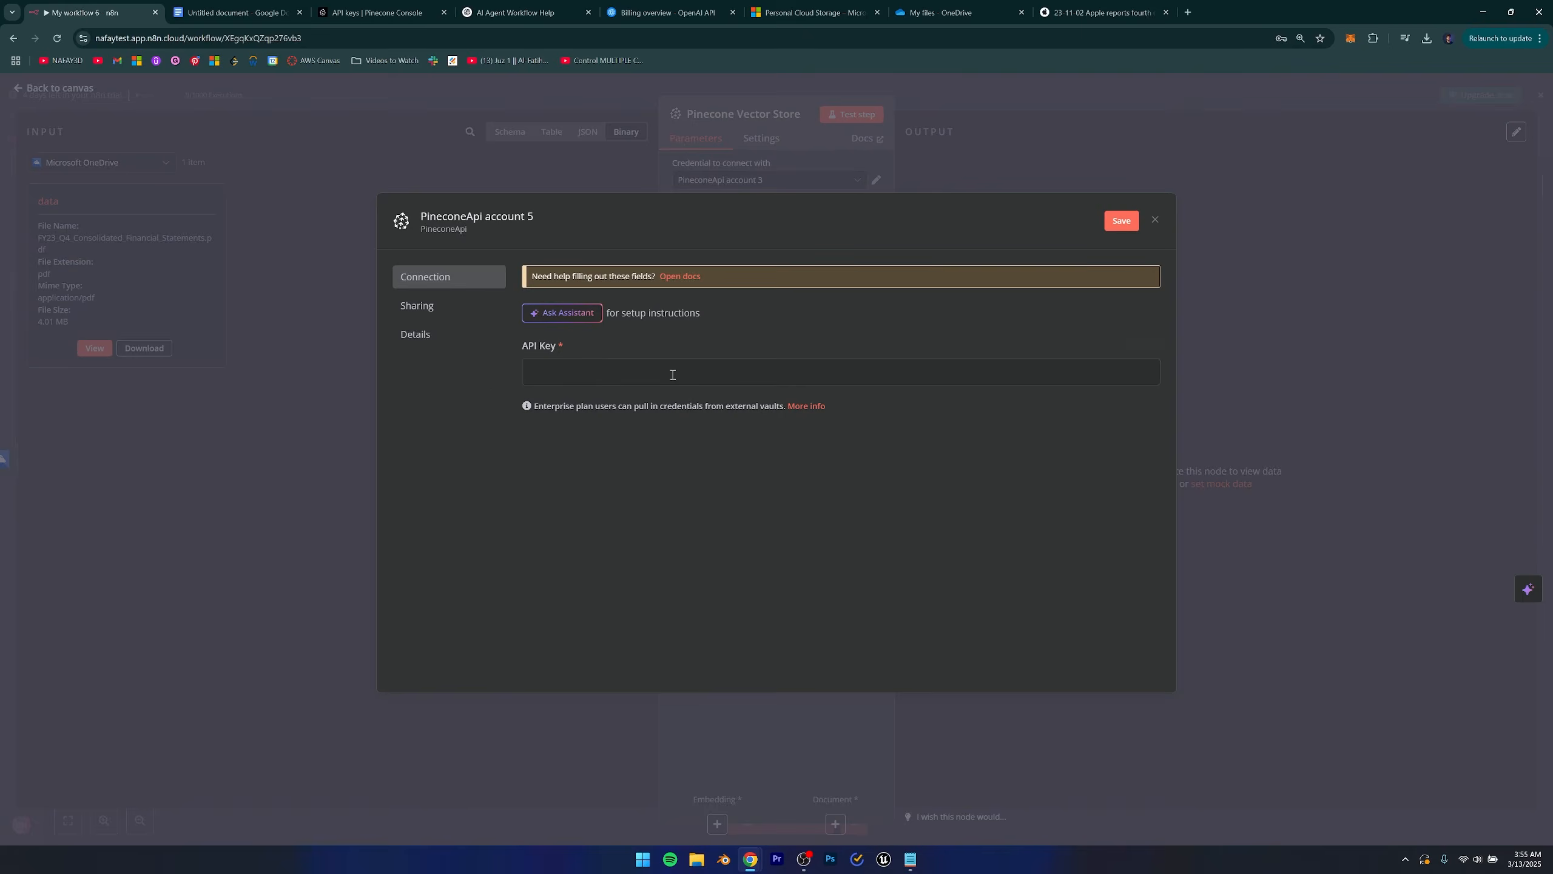
key("ctrl+v")
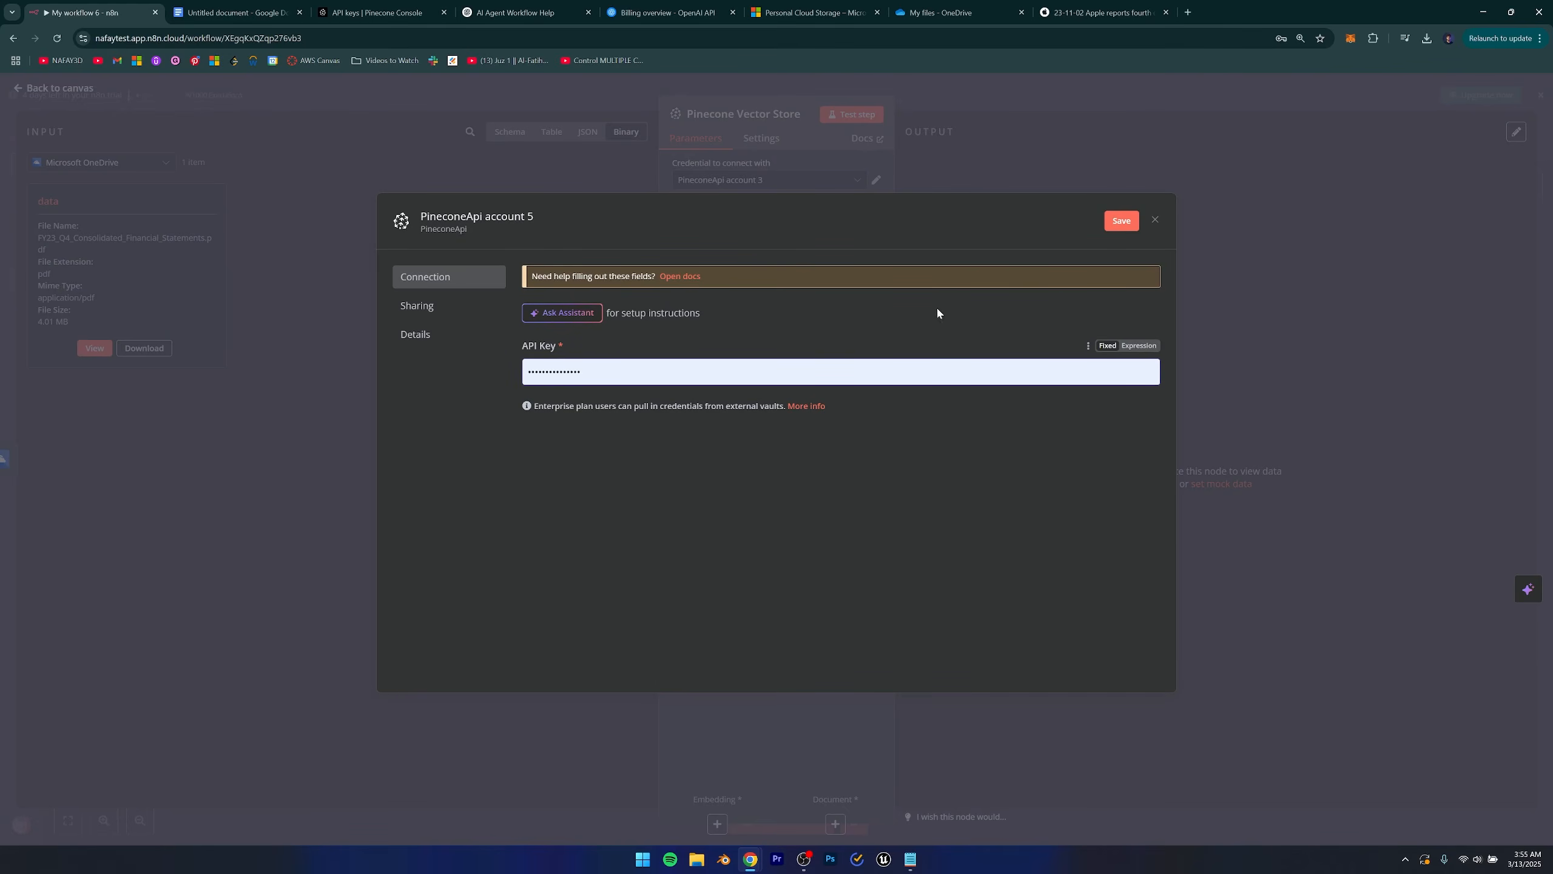
left_click(1154, 221)
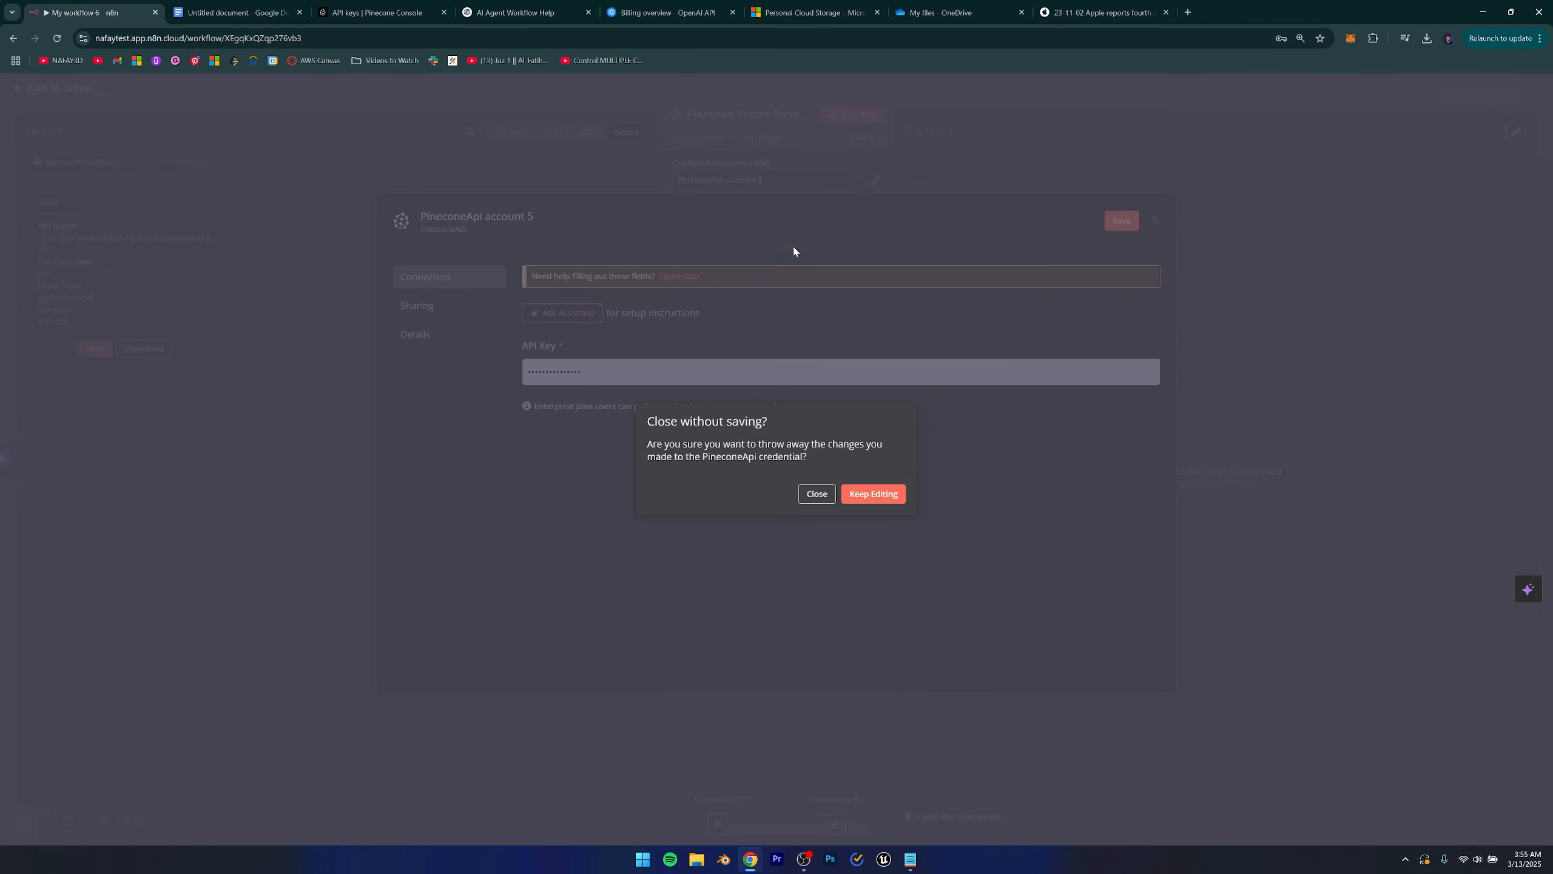
left_click(811, 496)
Select PineconeApi account 3 as the node's credential and check its connection.
left_click(763, 187)
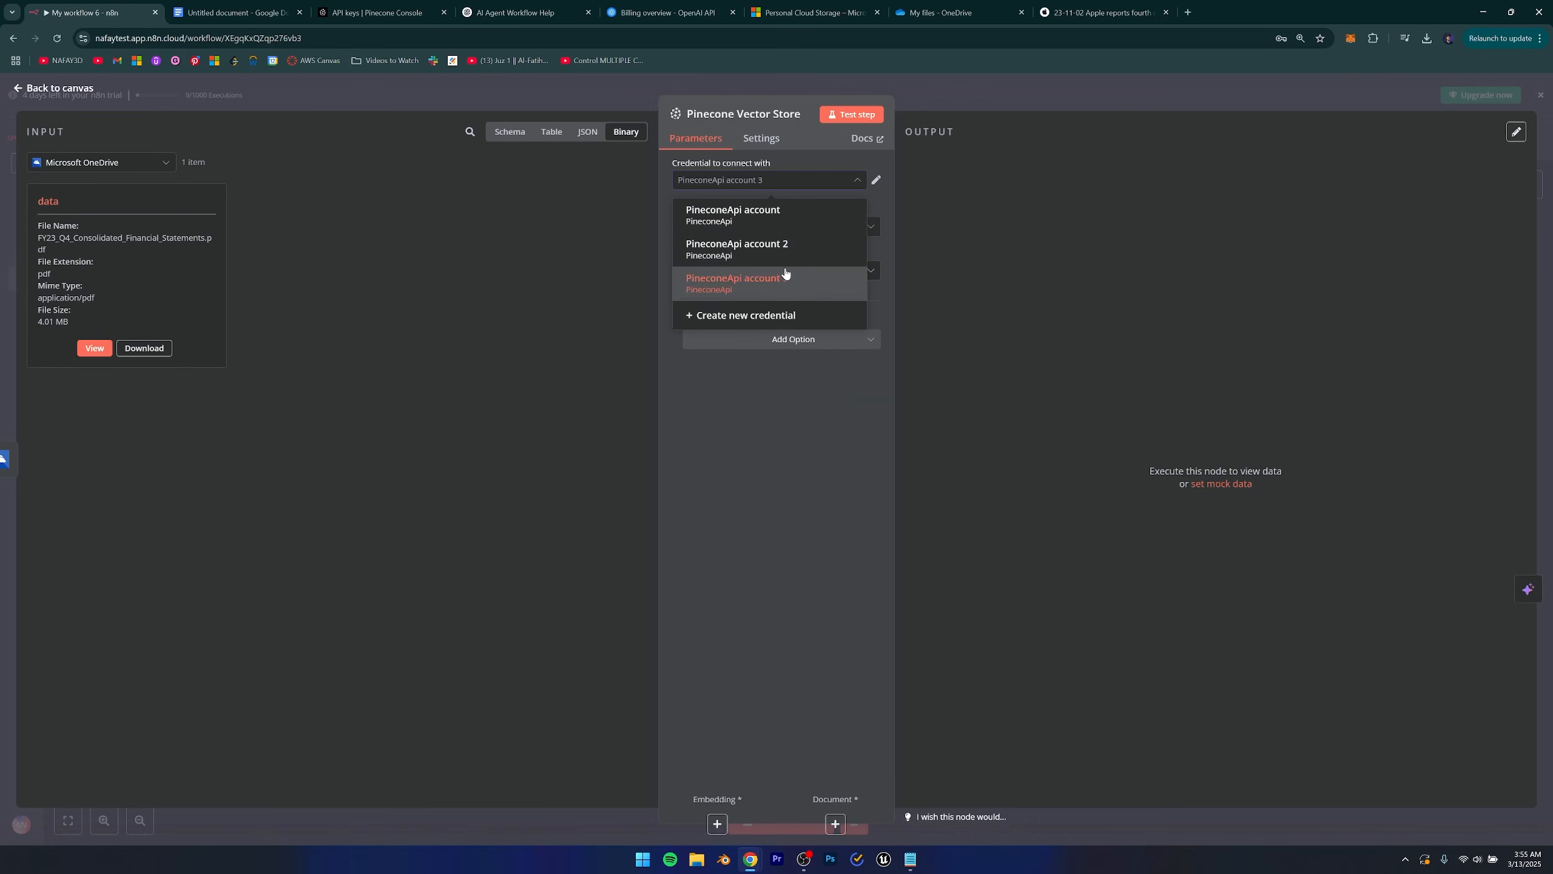
left_click(791, 279)
left_click(876, 180)
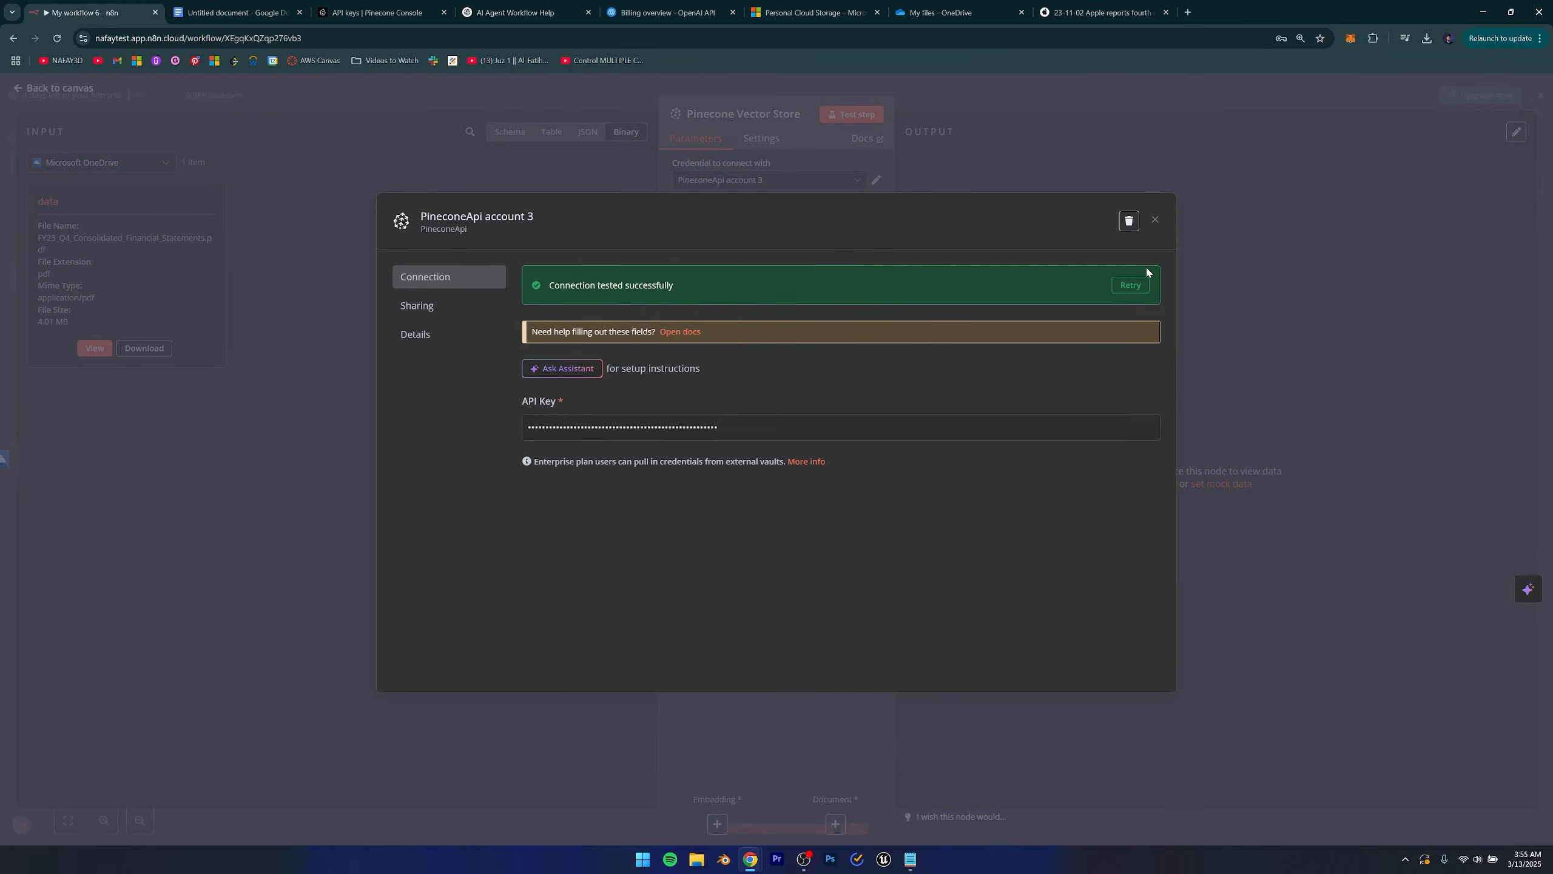
left_click(1155, 219)
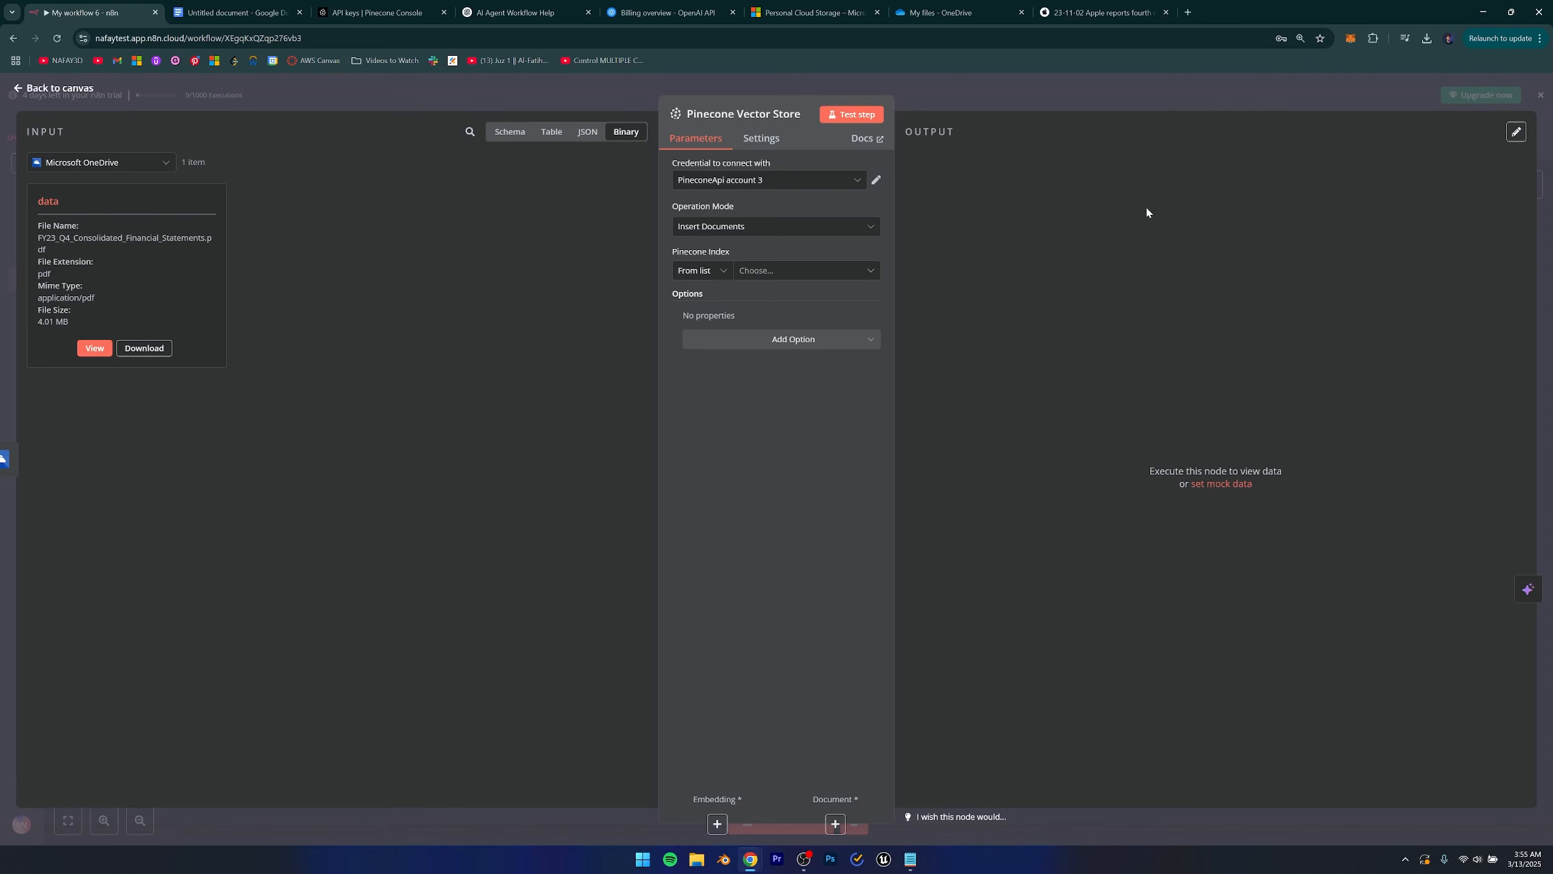
Configure the Pinecone node to insert documents into the ai-agents-course index, with the Pinecone Namespace option added.
left_click(753, 228)
left_click(722, 307)
left_click(772, 273)
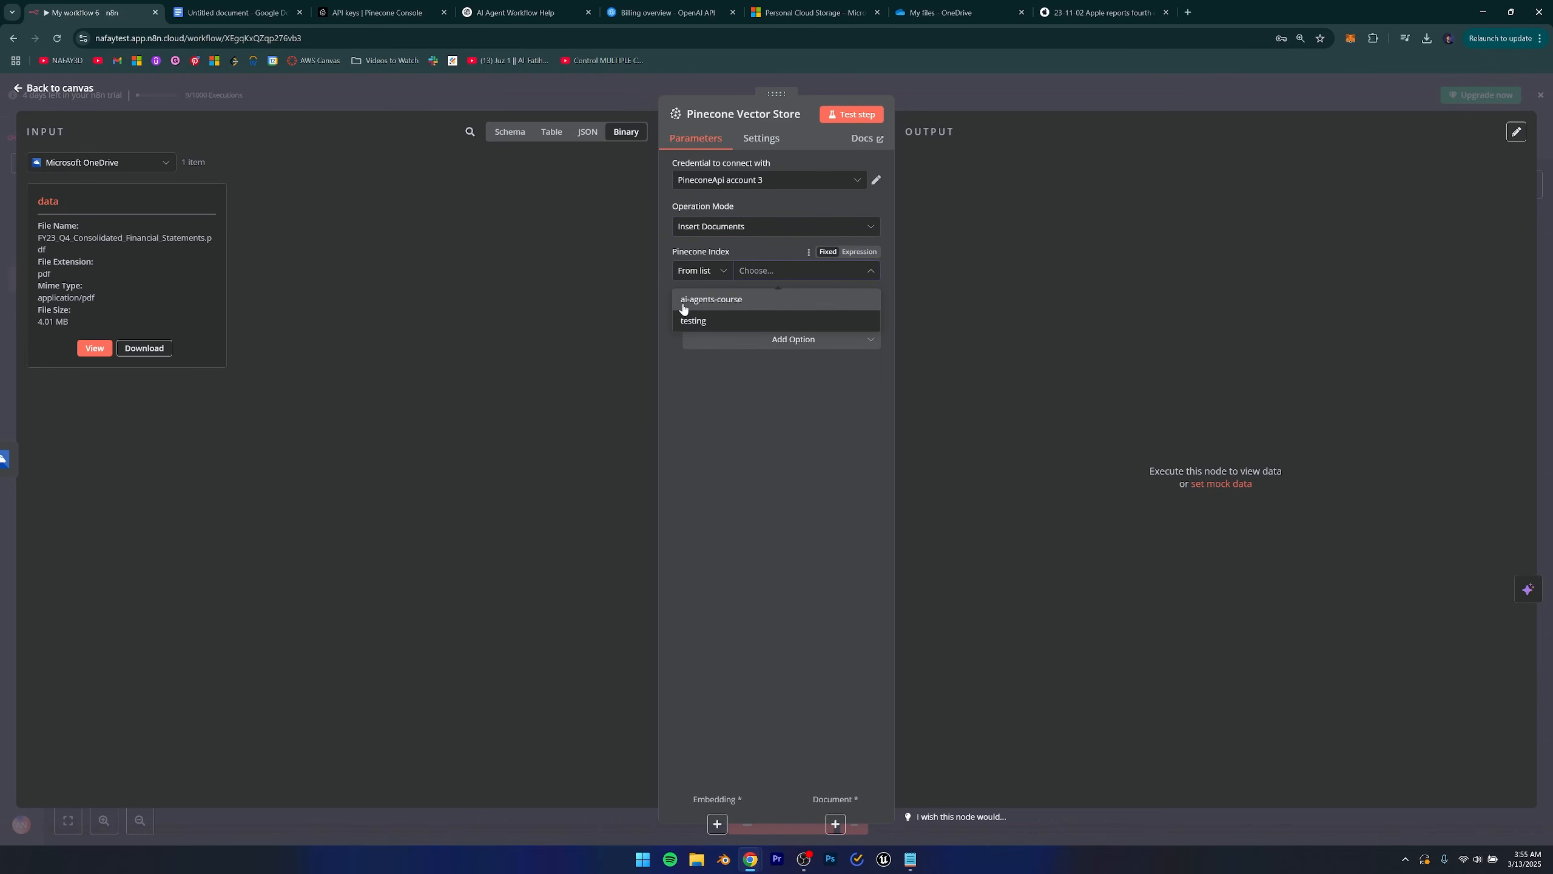
left_click(741, 299)
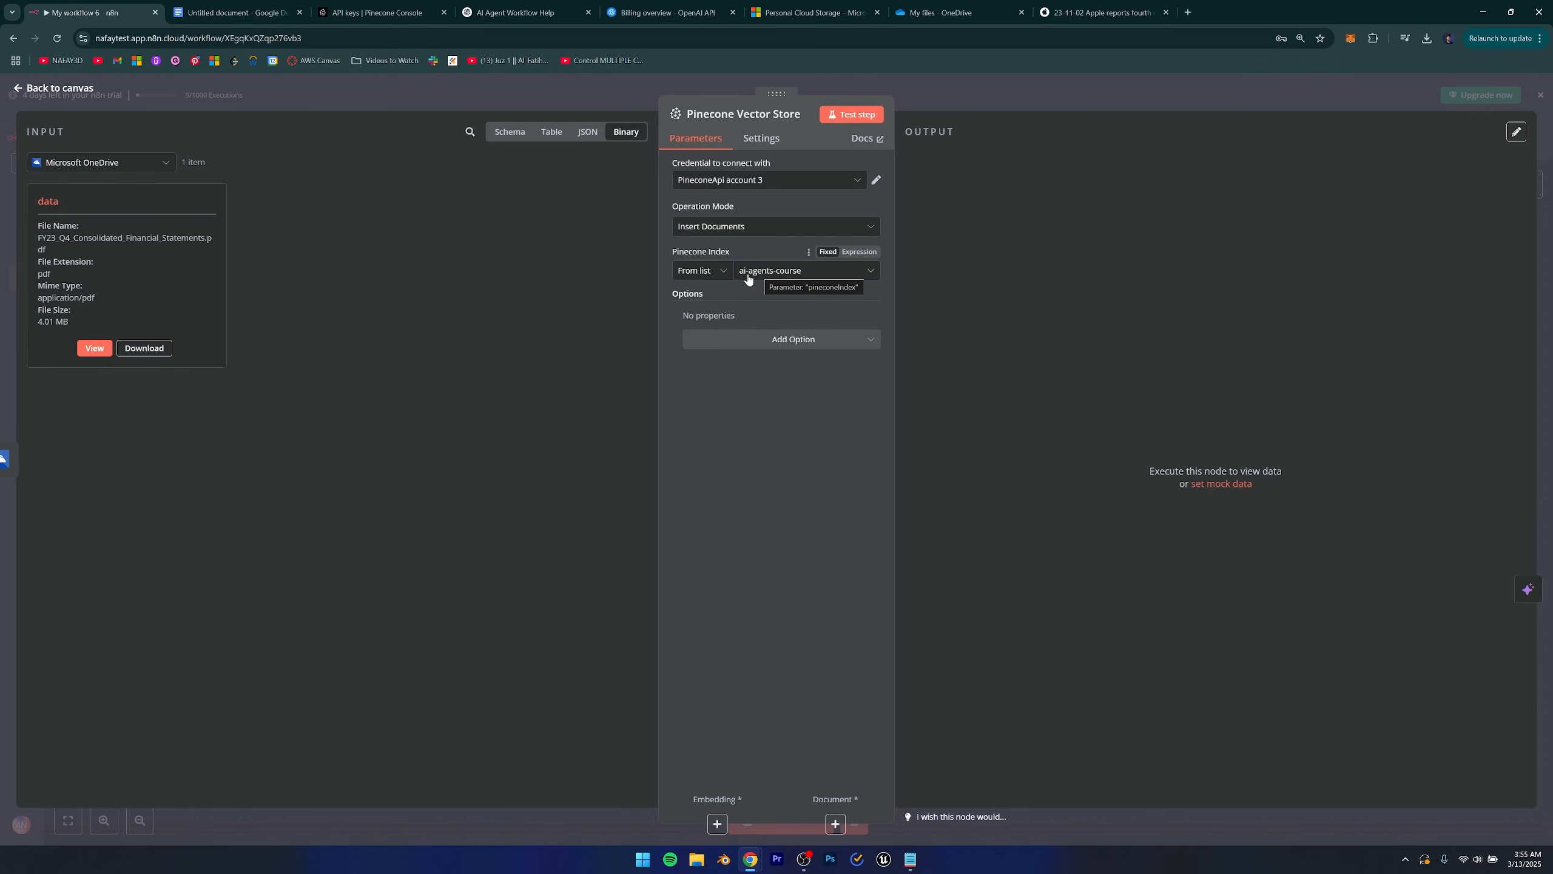
left_click(796, 340)
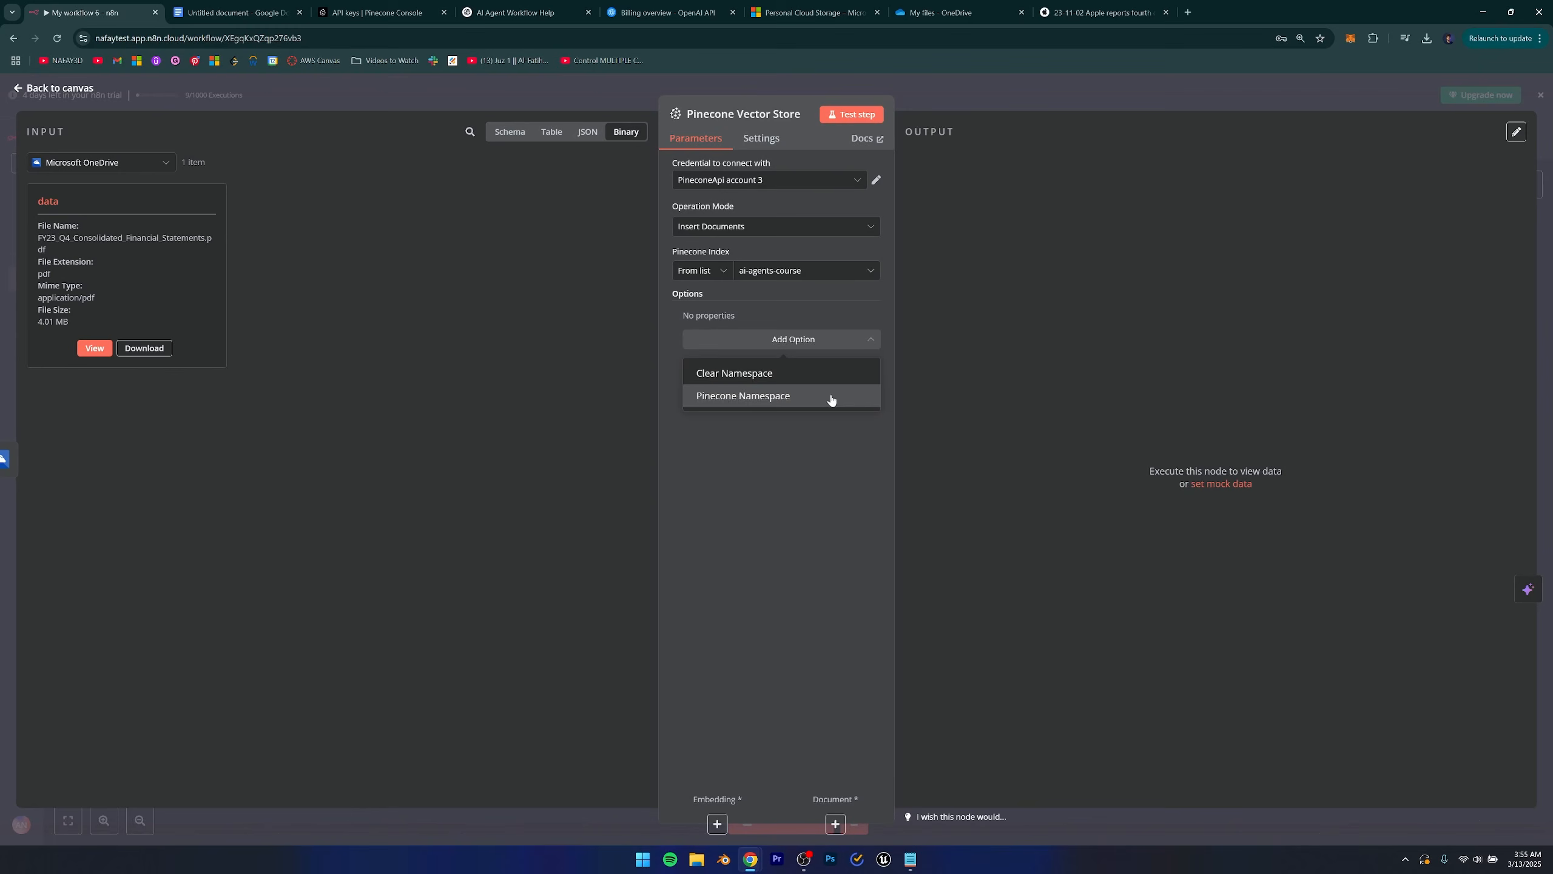
left_click(757, 396)
Switch to the Pinecone console and examine the namespaces of the ai-agents-course index.
left_click(340, 7)
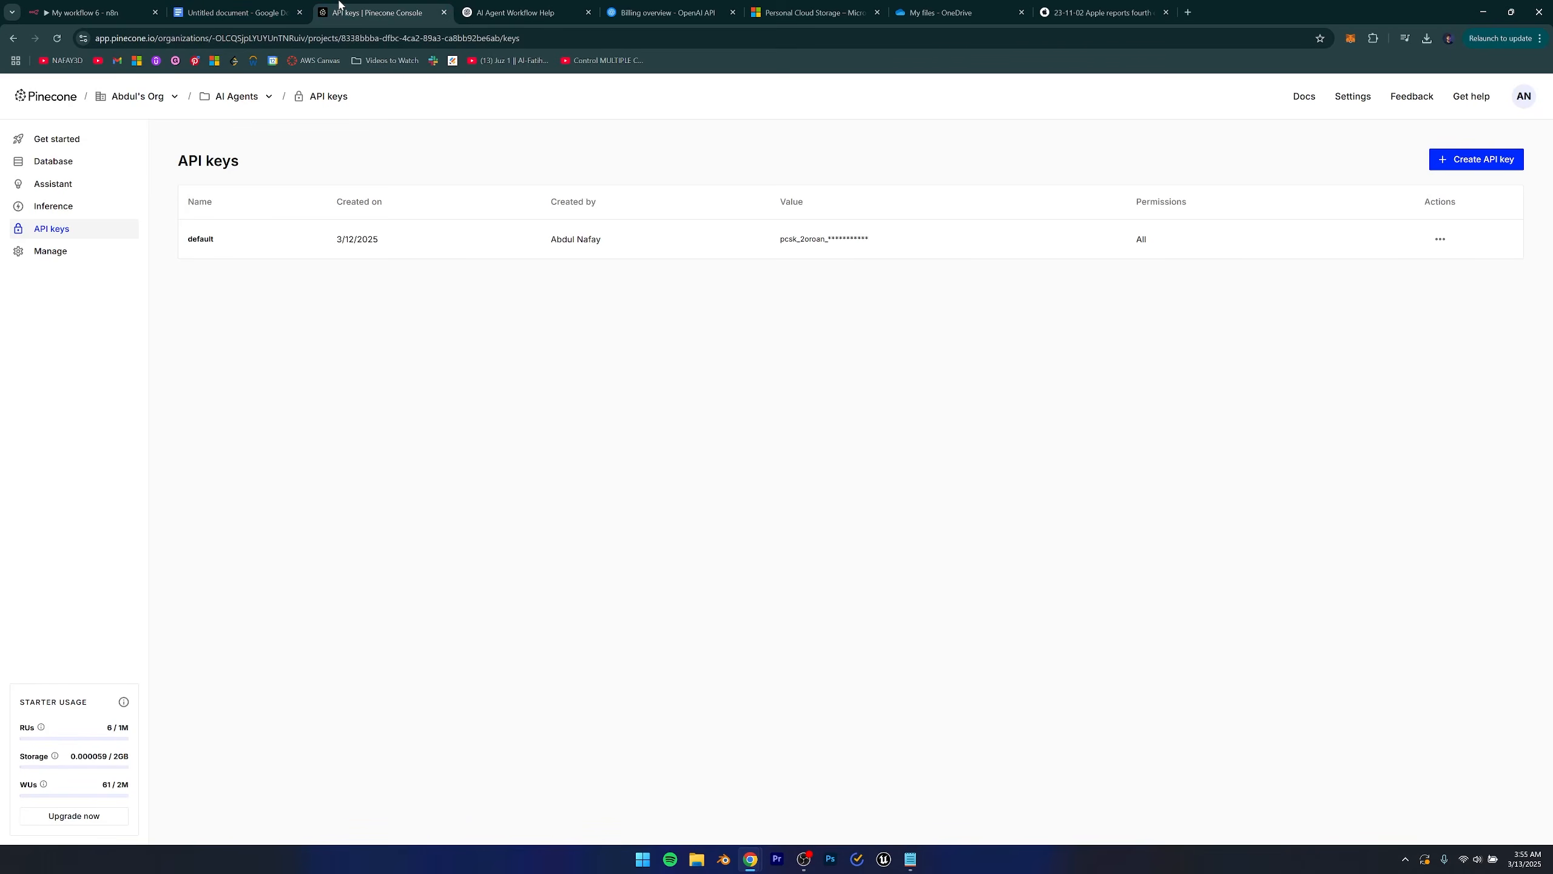
left_click(101, 11)
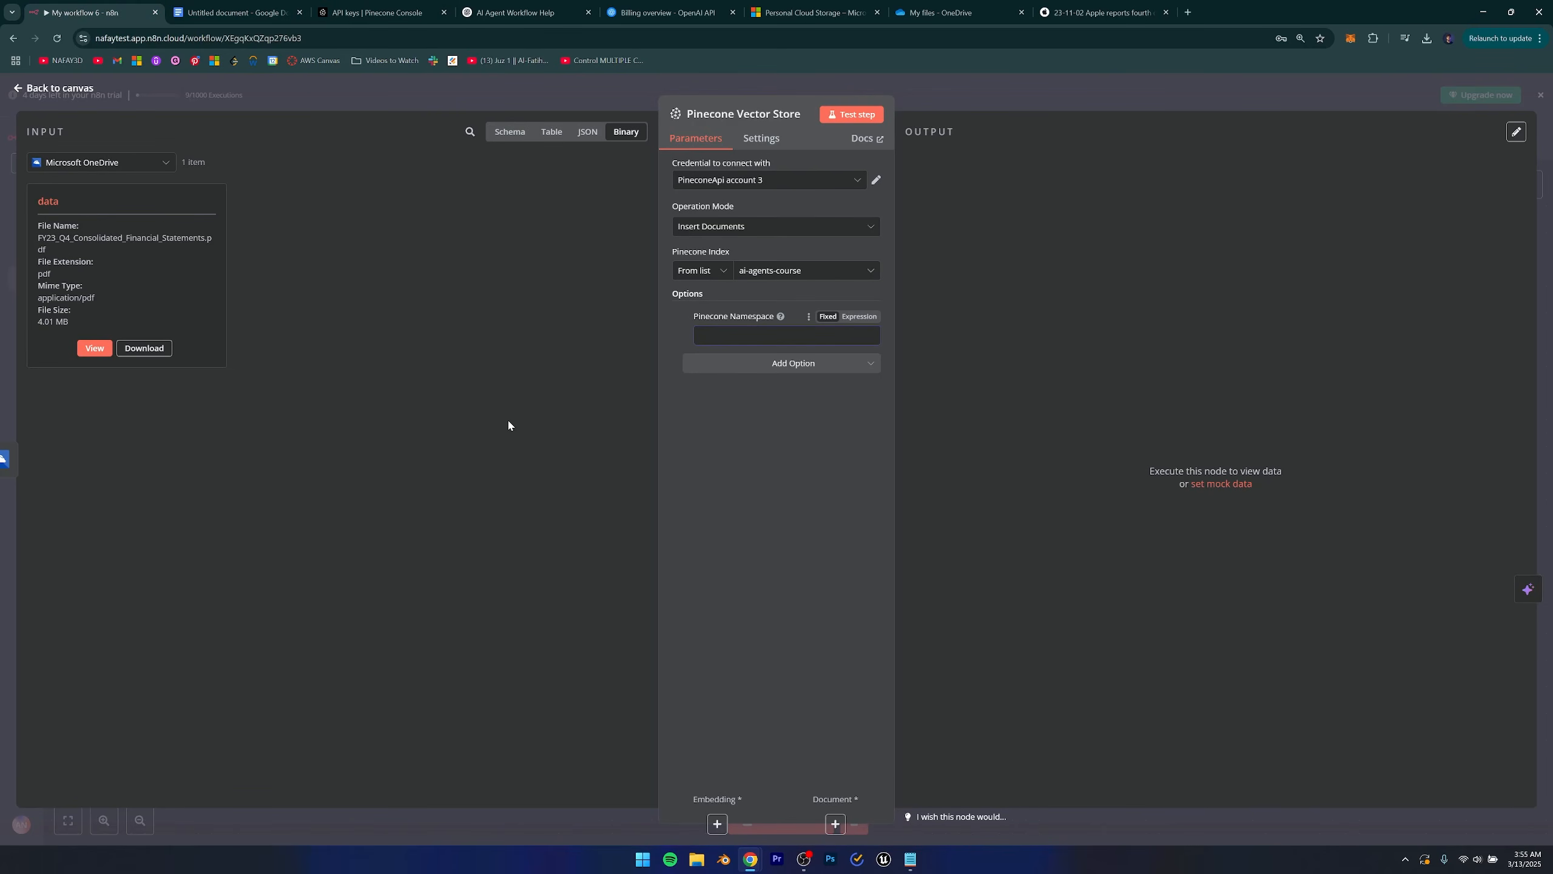
left_click(373, 12)
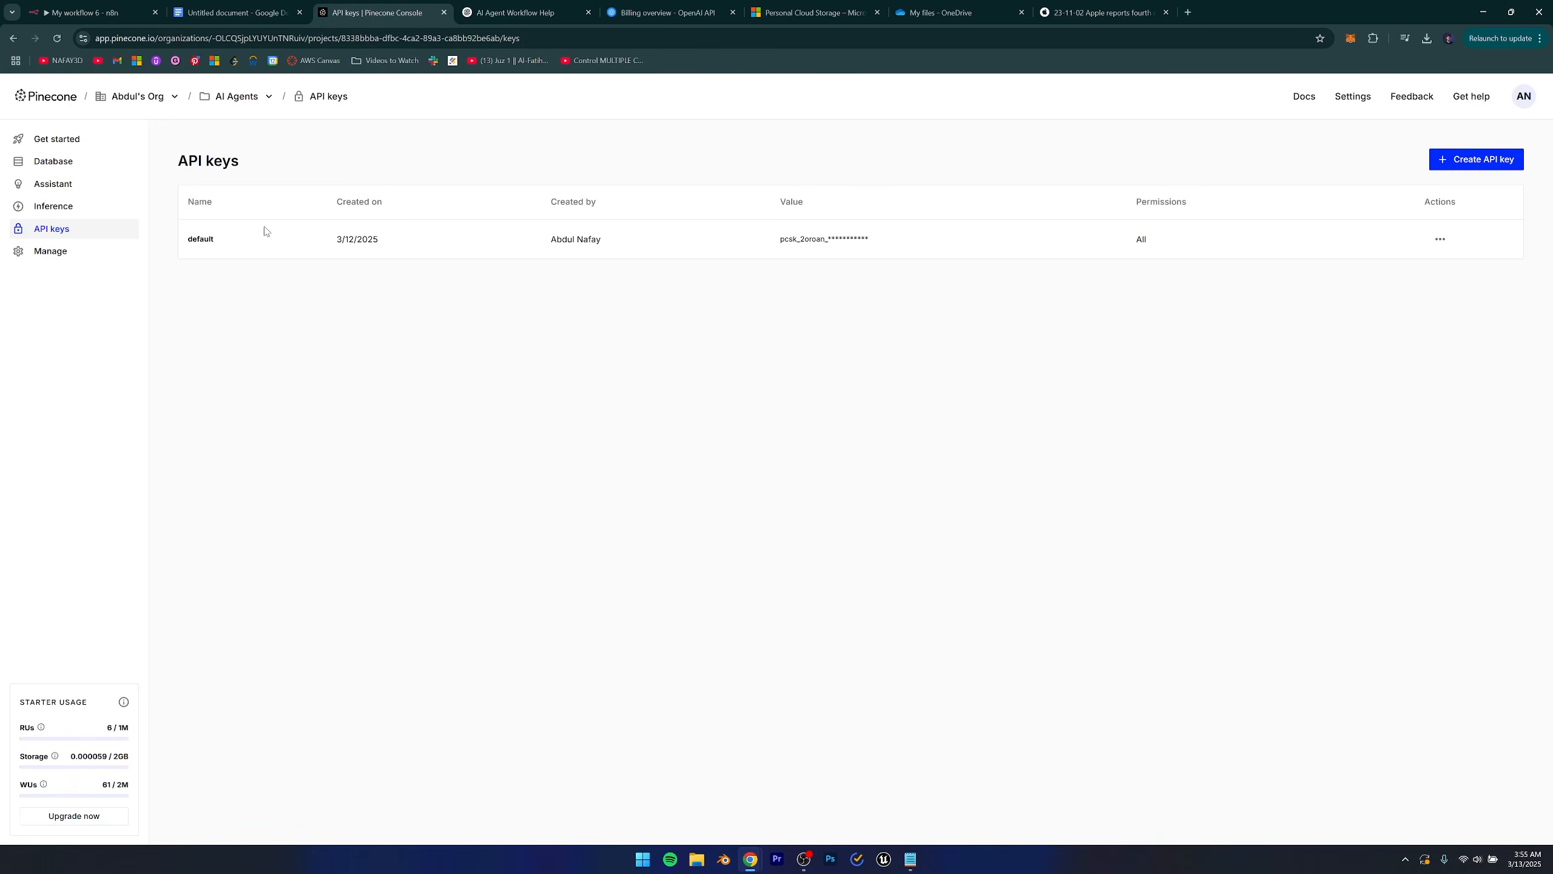
left_click(41, 164)
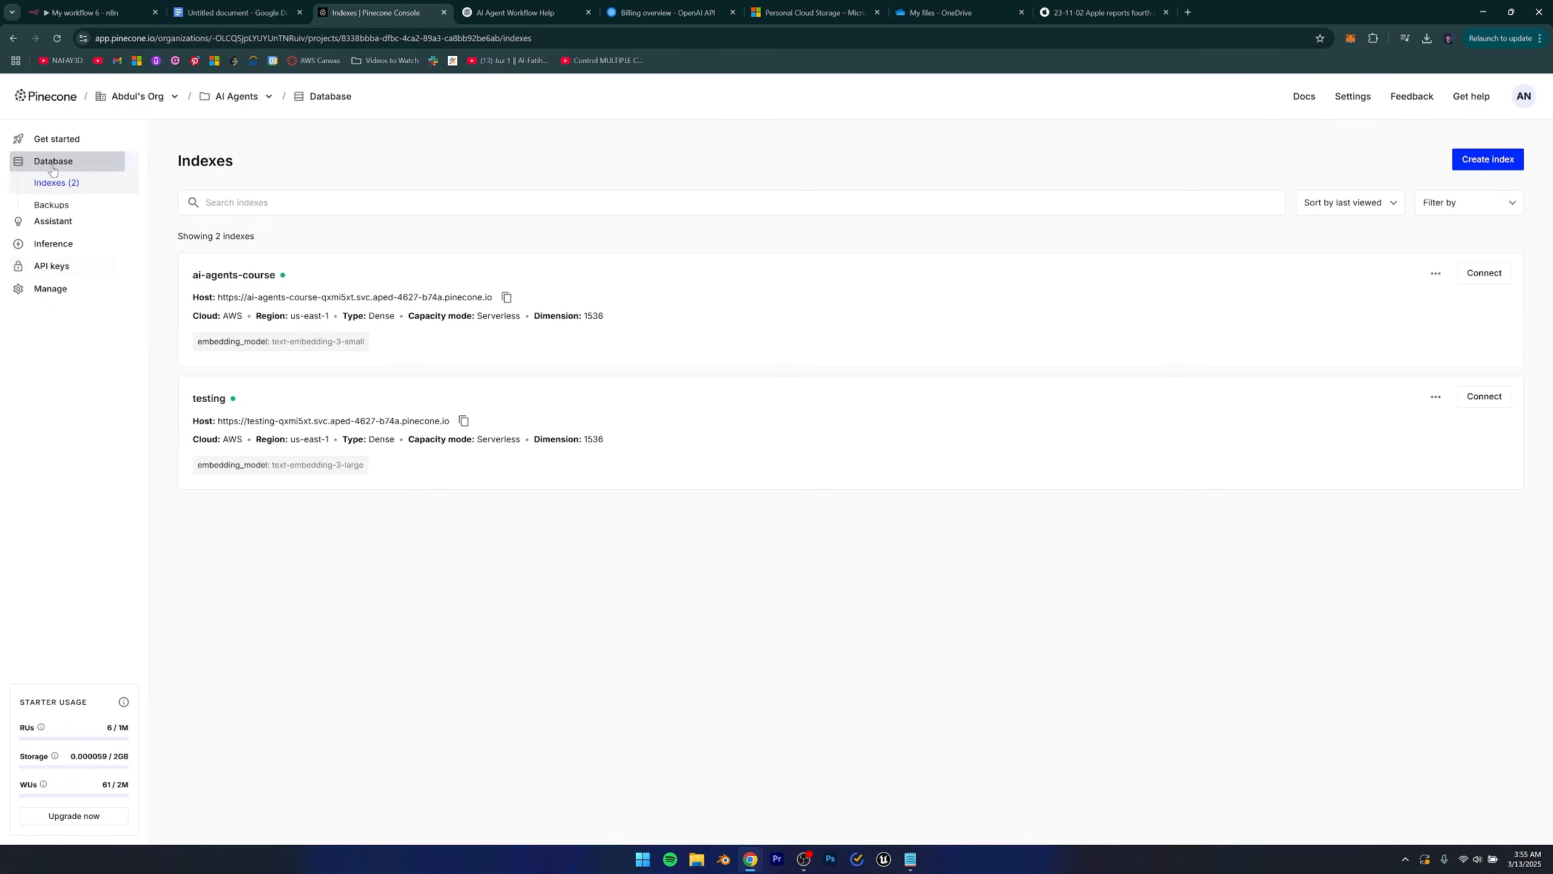
left_click(309, 358)
left_click(334, 369)
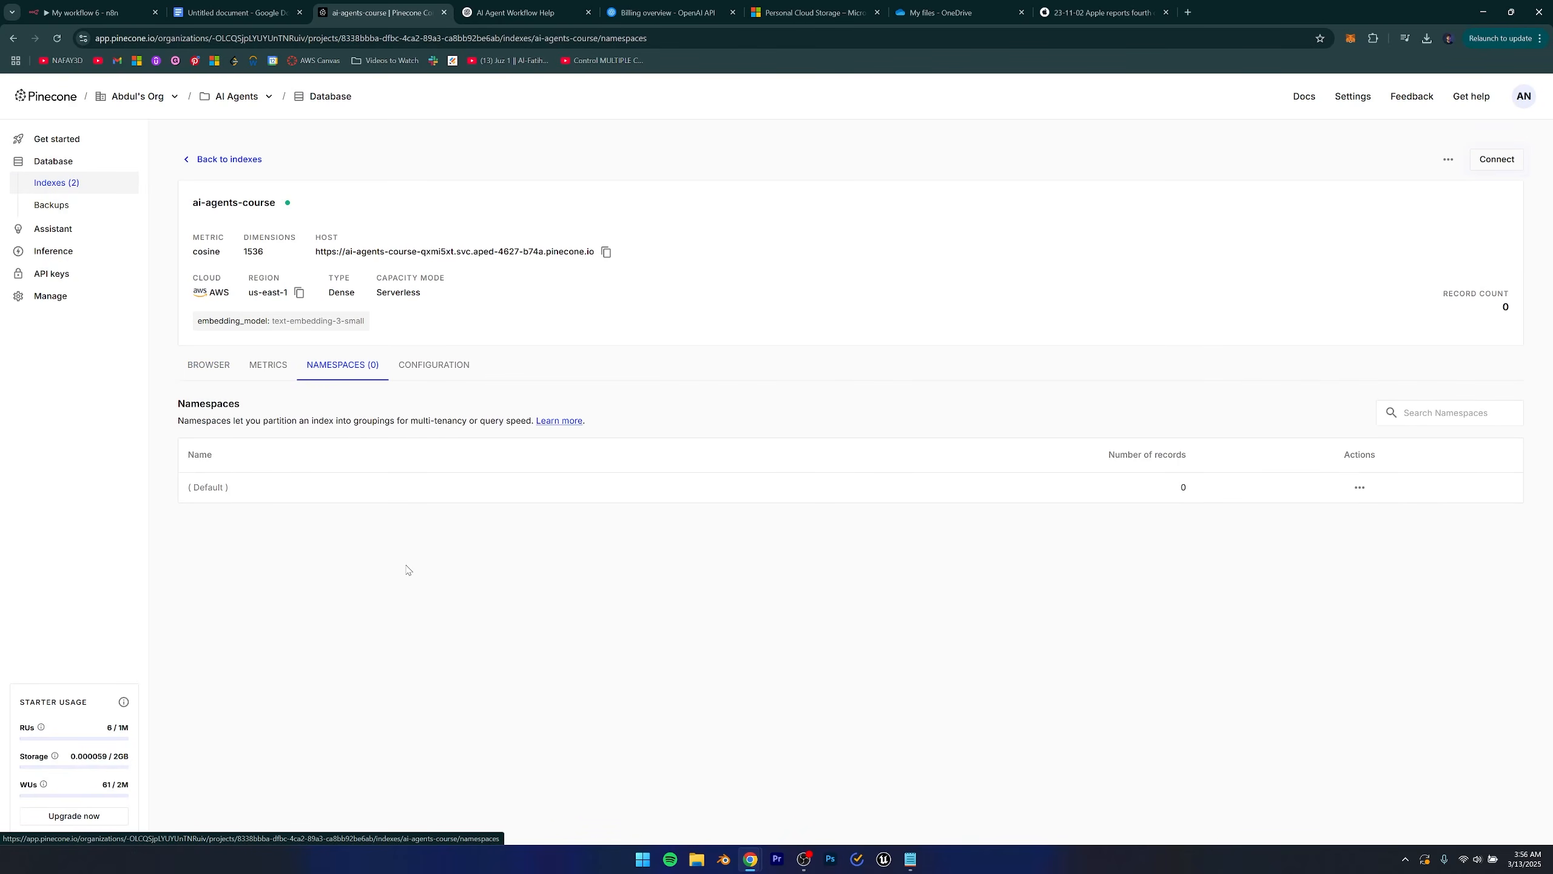
Back in n8n, set the Pinecone Namespace to apple-data and return to the canvas.
left_click(91, 12)
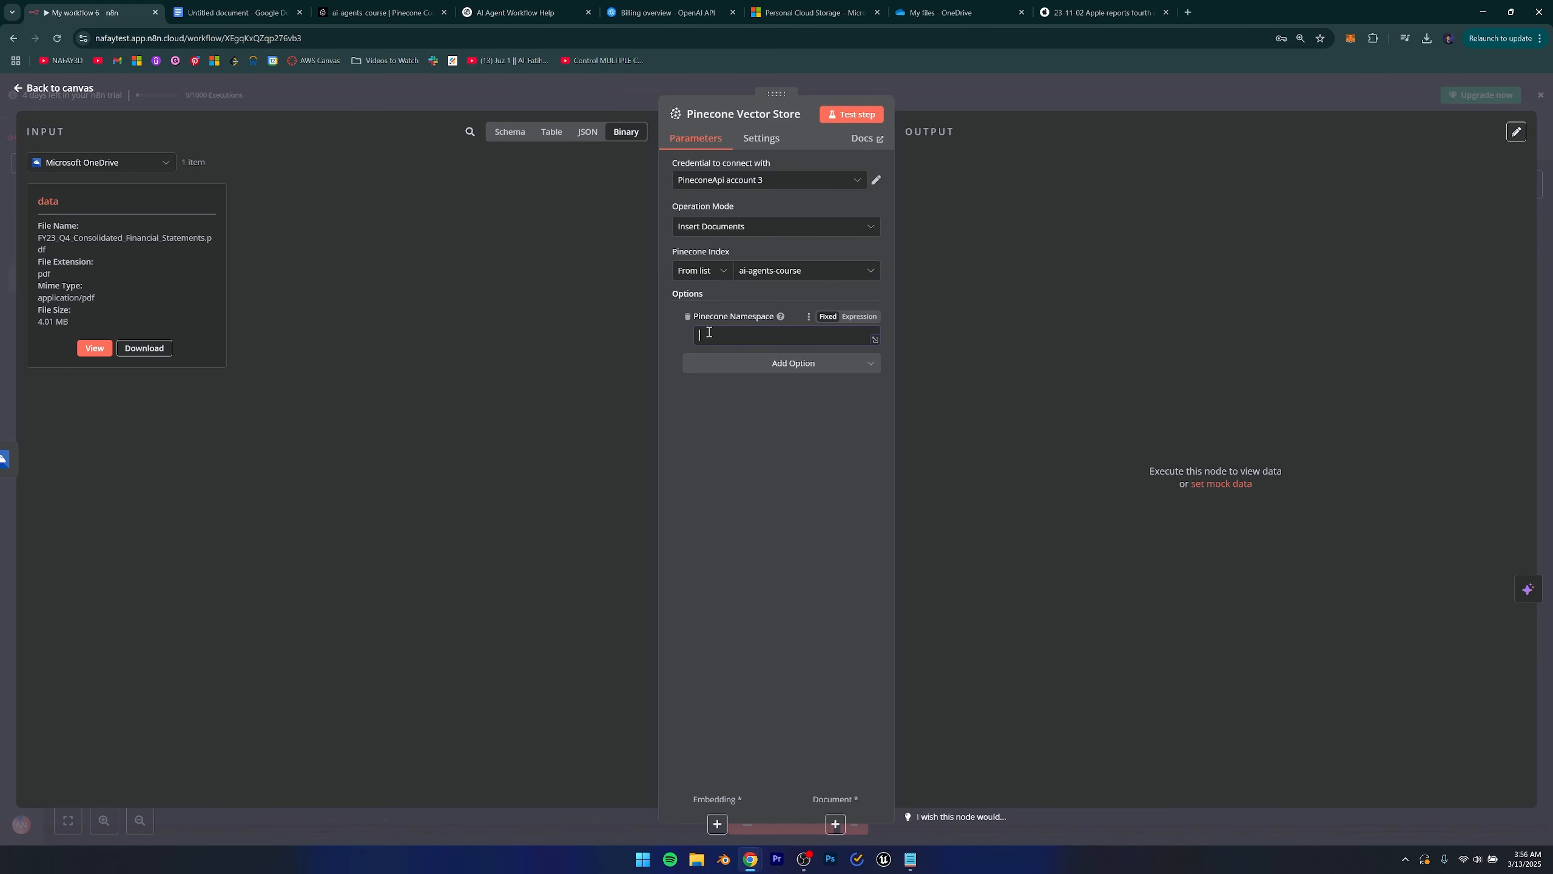
type("apple-data")
left_click(62, 84)
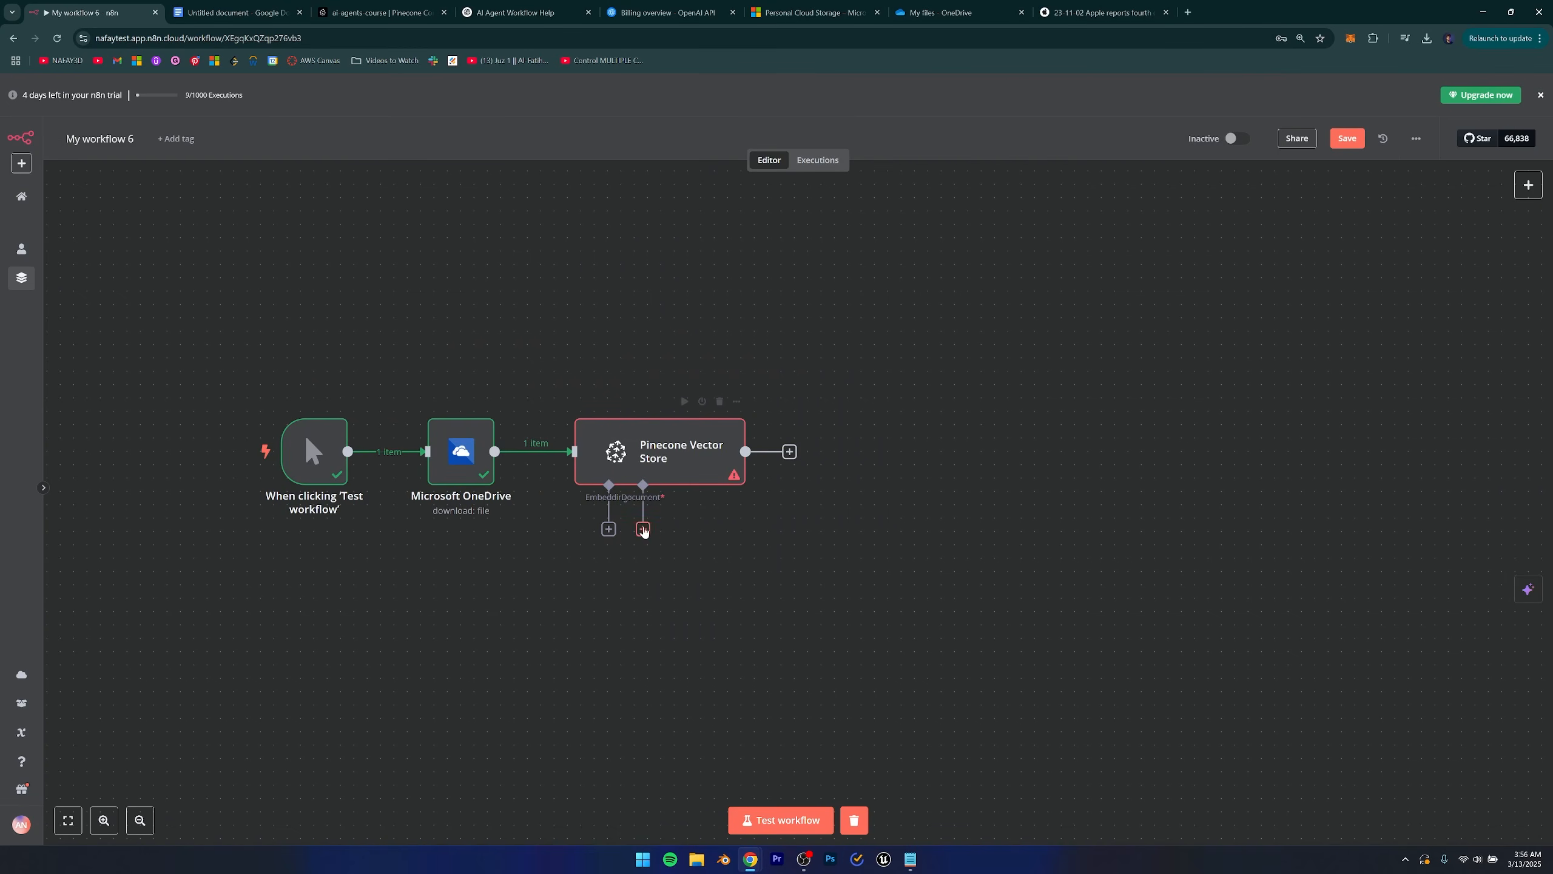
Attach an Embeddings OpenAI node to the vector store, check the index's embedding model in Pinecone, and select text-embedding-3-small as the node's model.
left_click(609, 529)
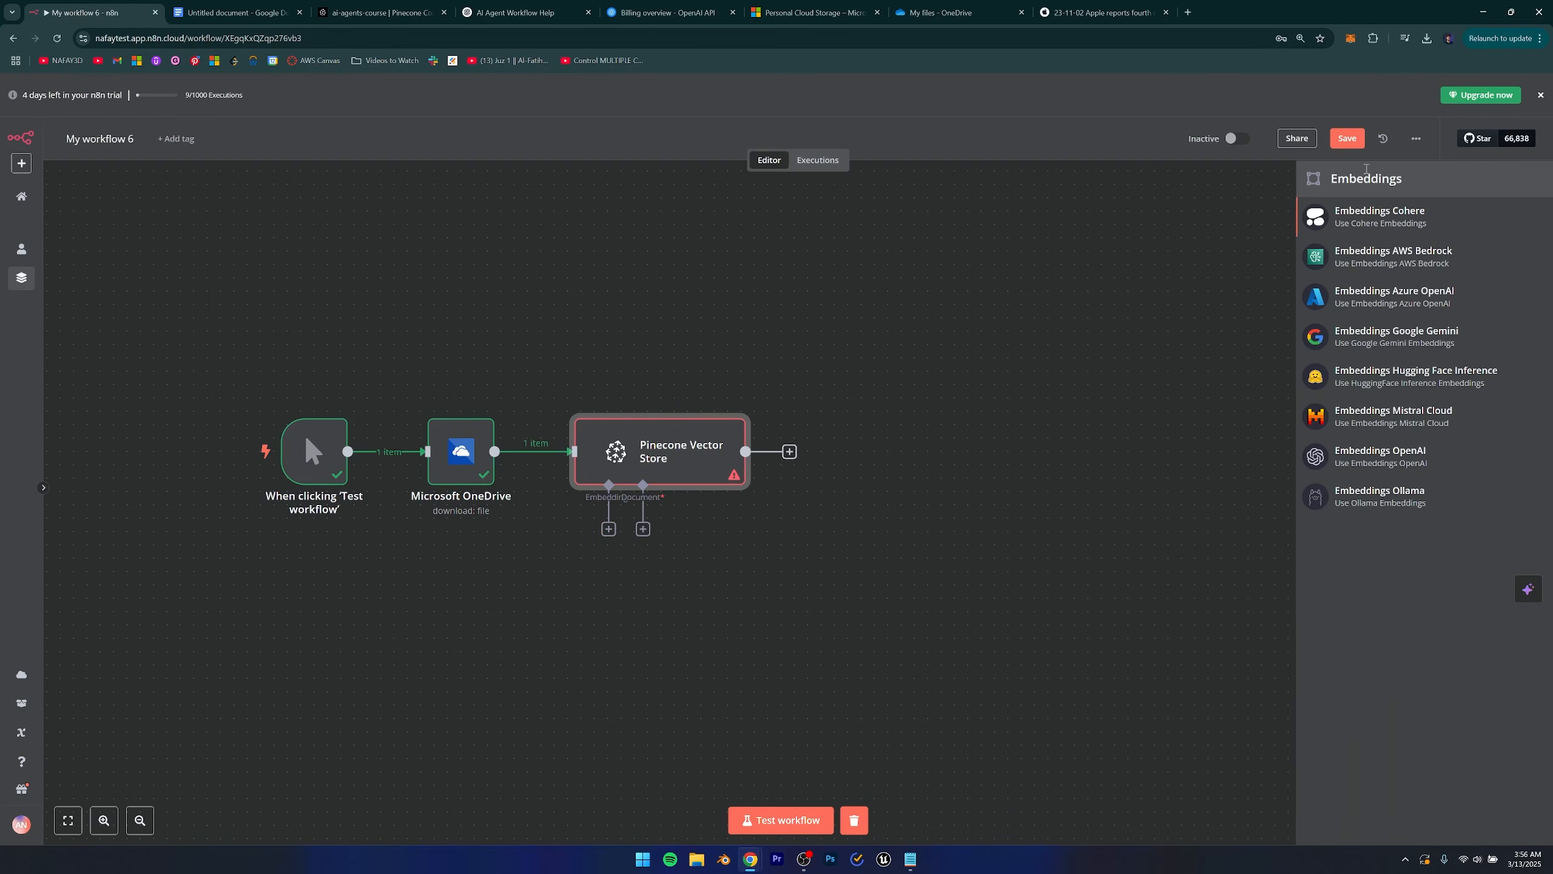
left_click(1380, 456)
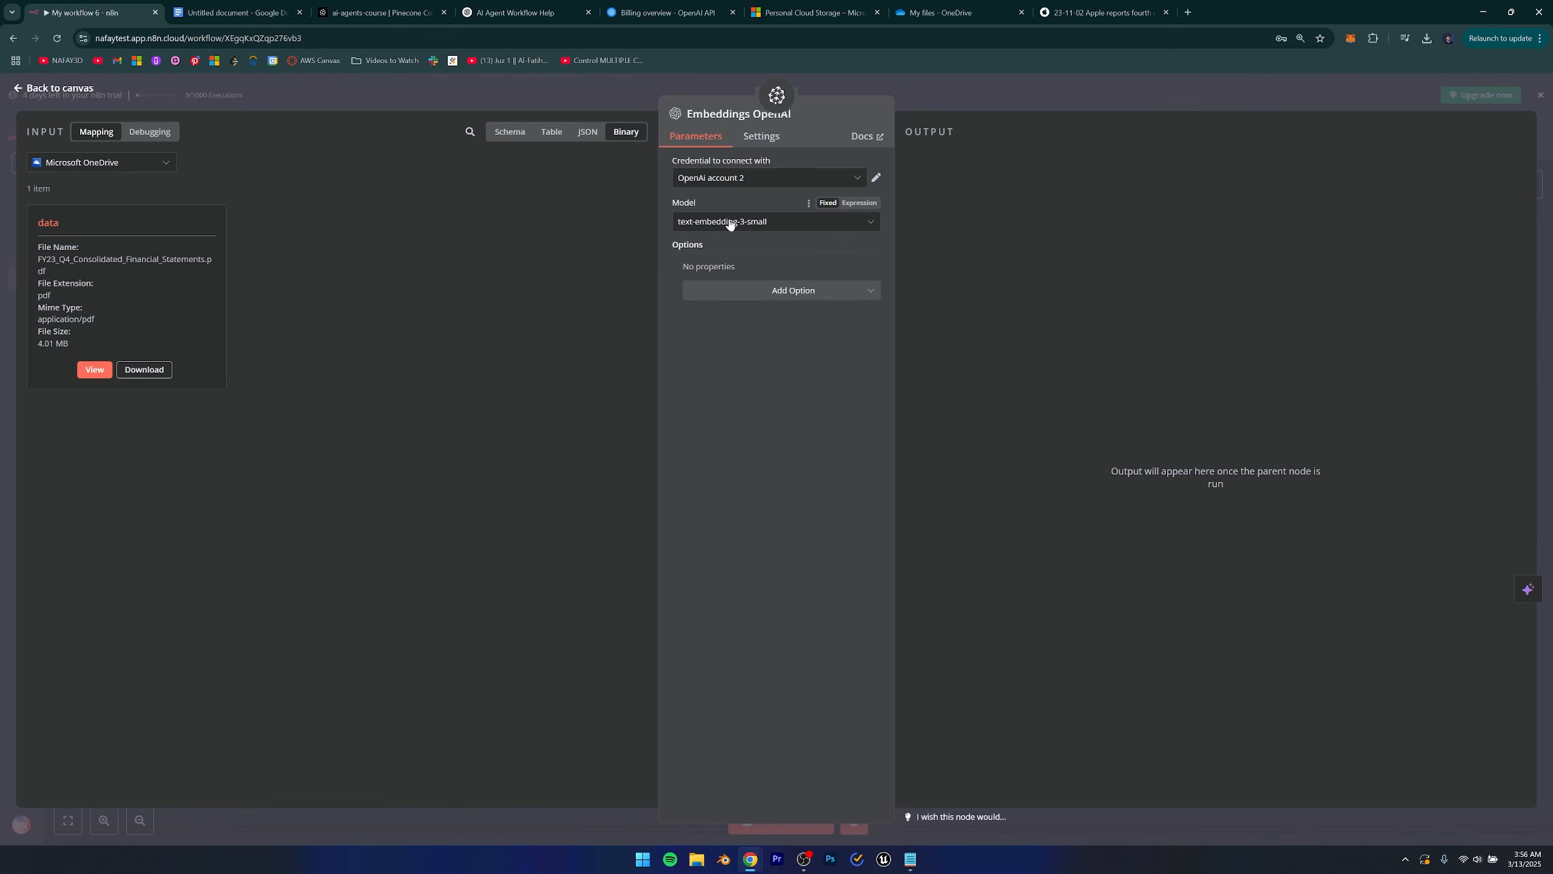
left_click(731, 225)
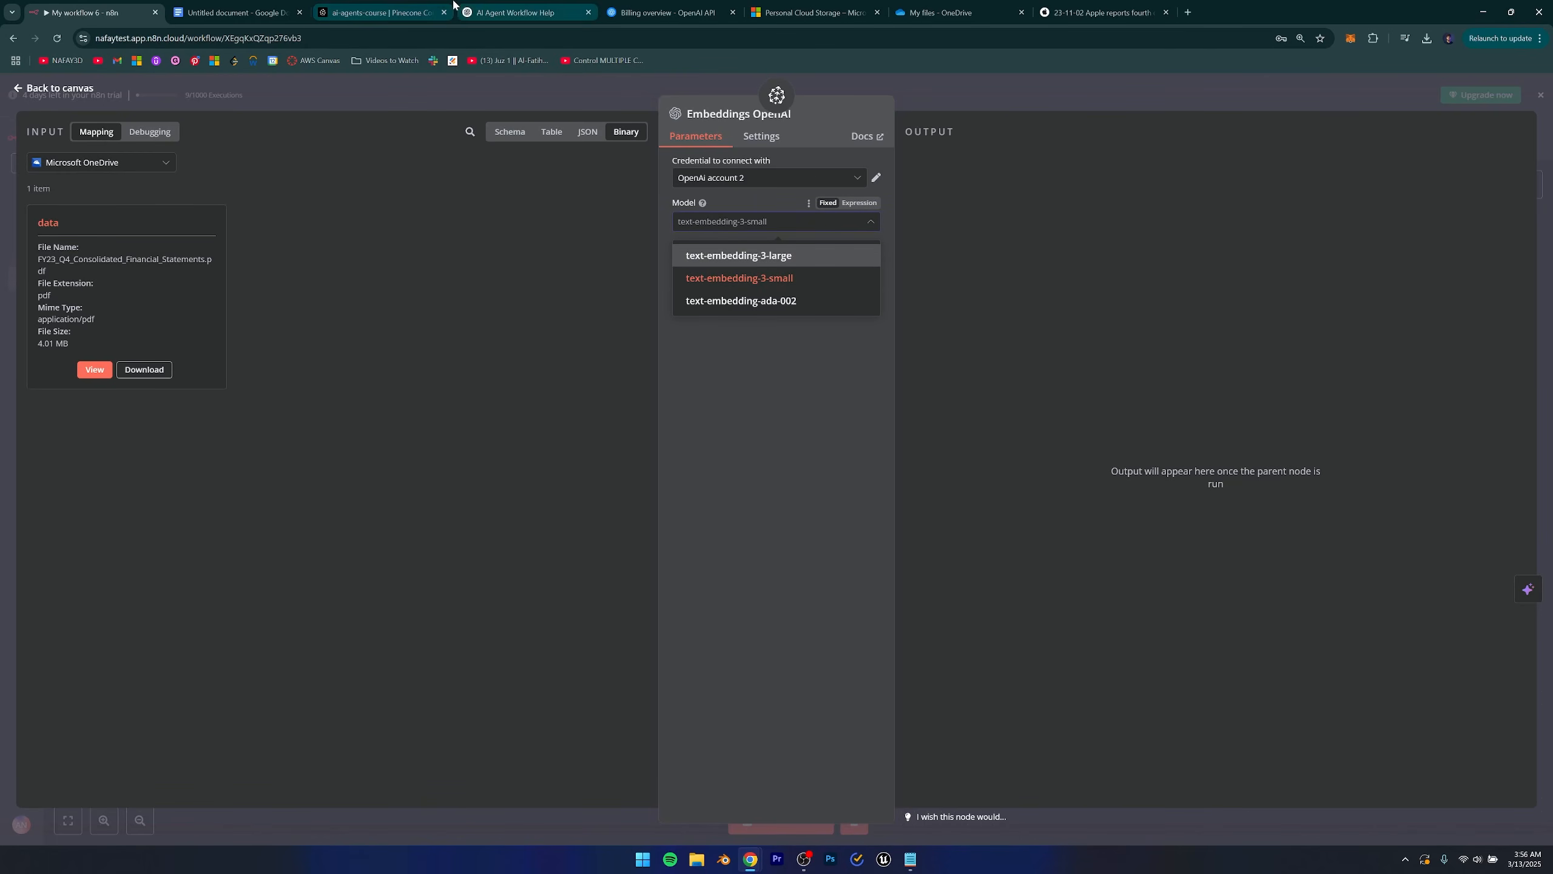
left_click(436, 10)
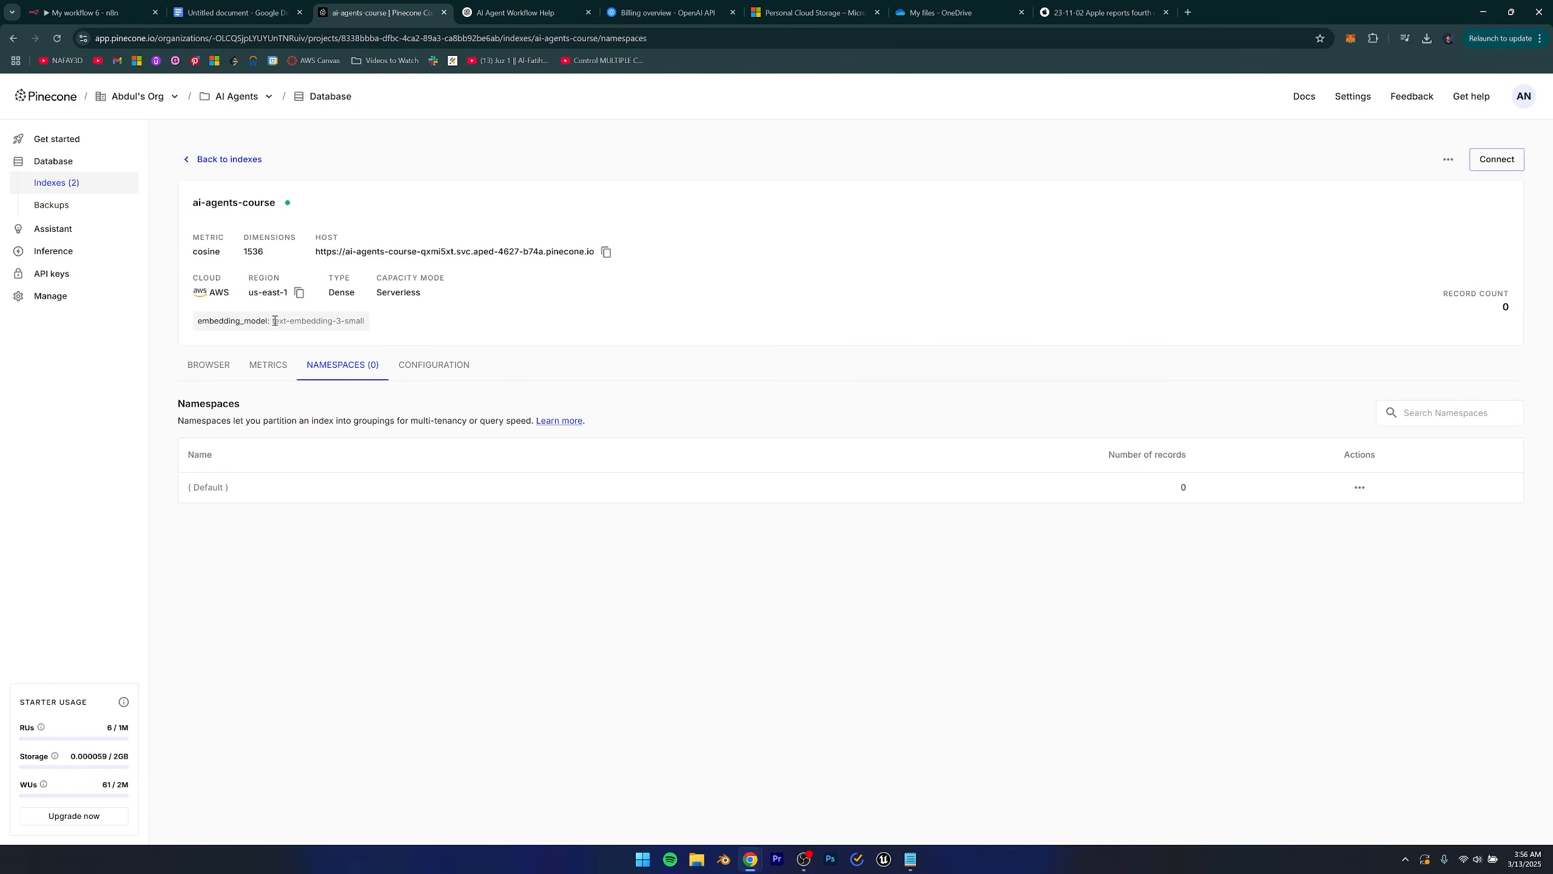
left_click(116, 12)
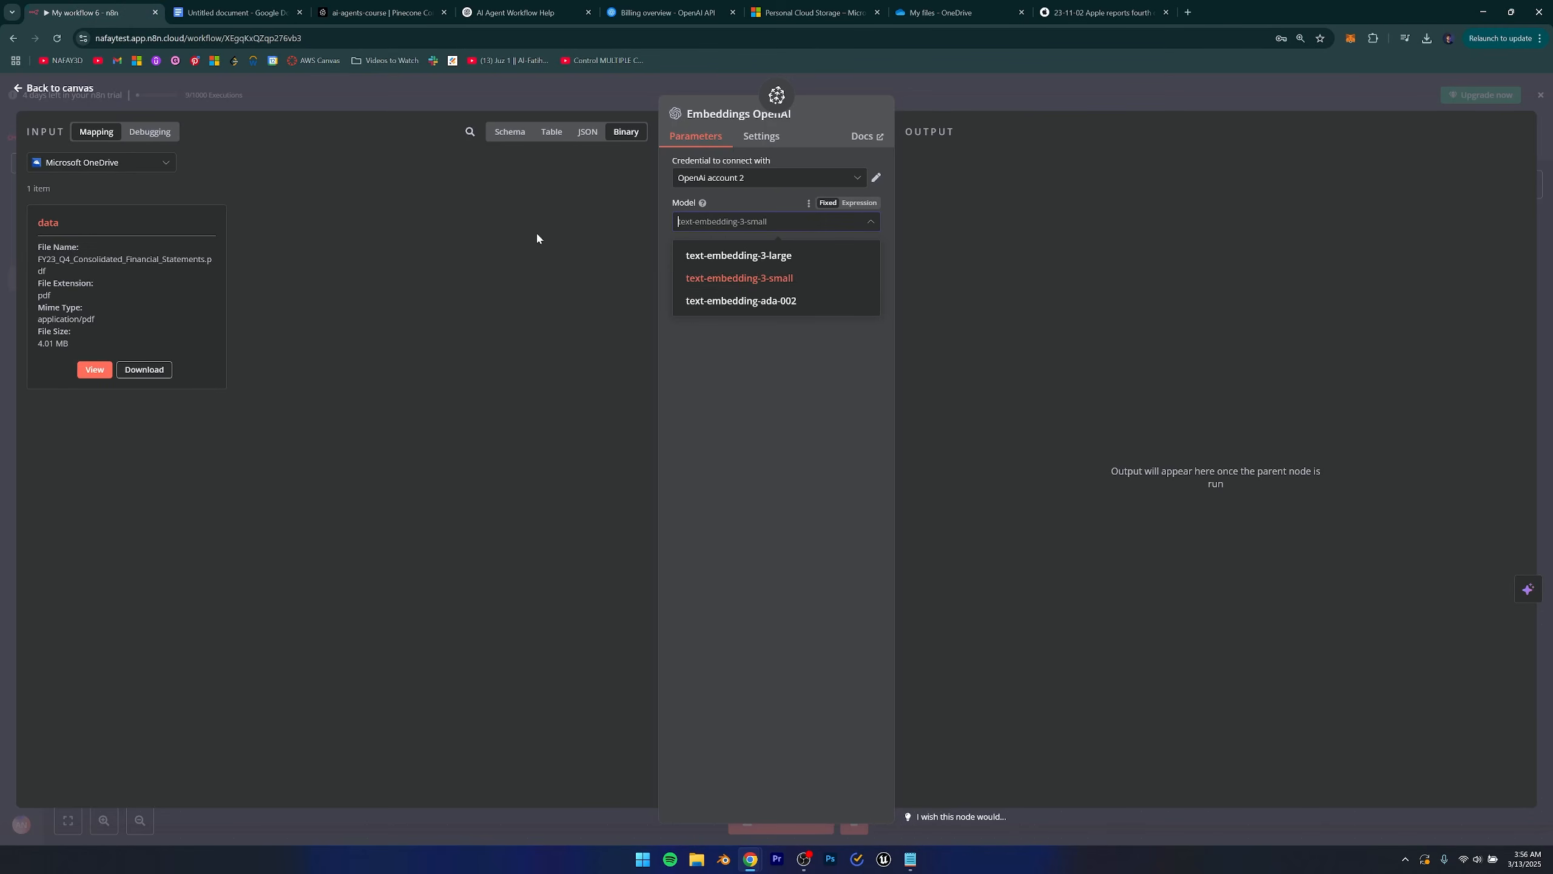
left_click(719, 285)
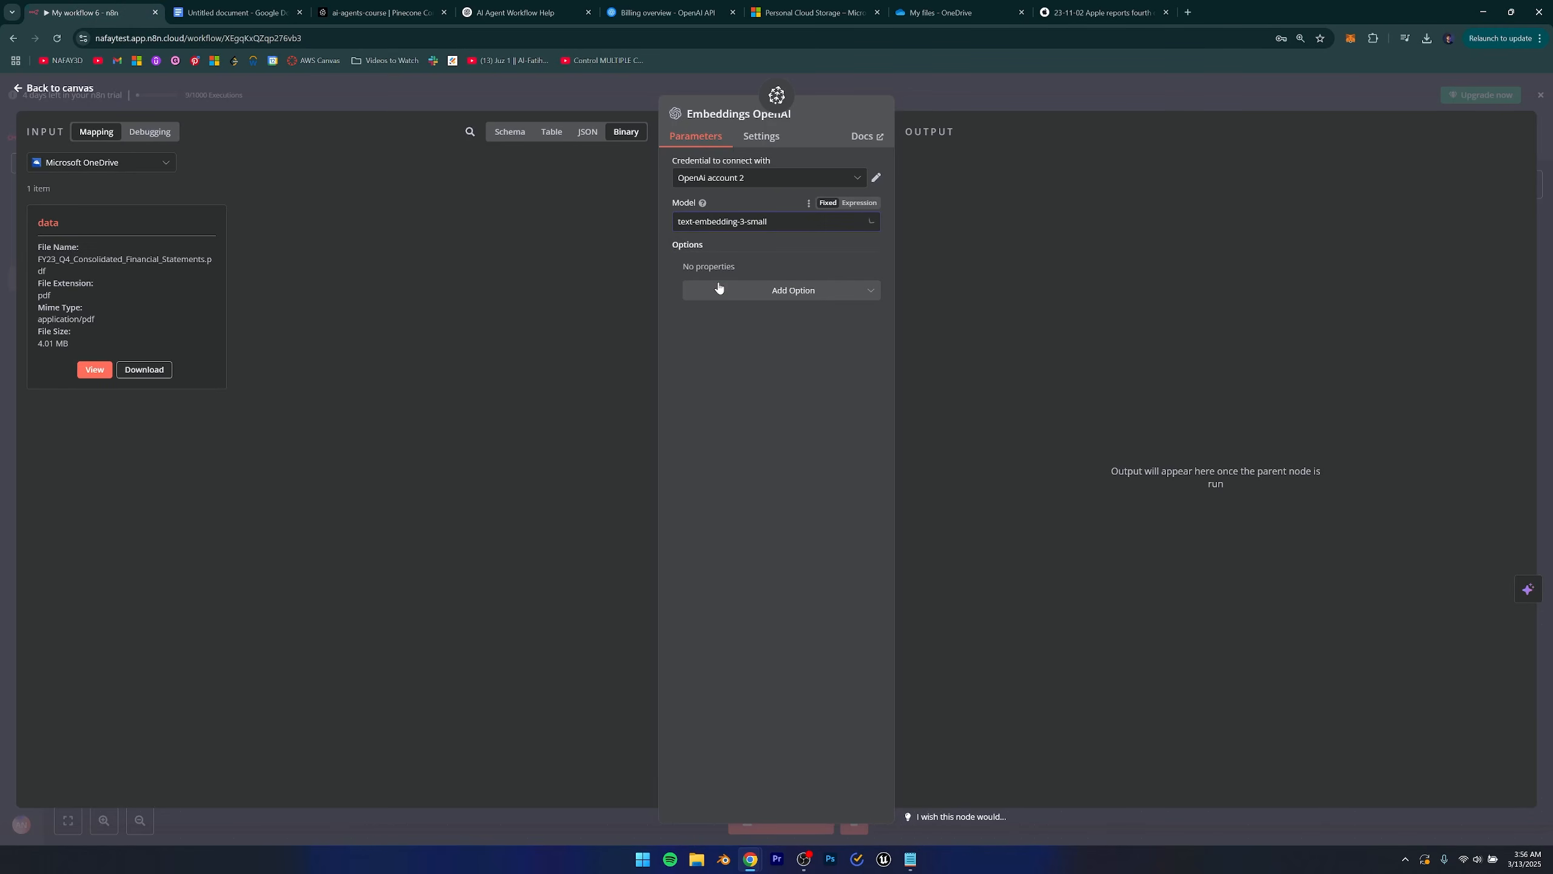
Return to the canvas without adding embedding options and move the Embeddings OpenAI node to the lower left of Pinecone Vector Store.
left_click(748, 295)
left_click(772, 462)
left_click(29, 92)
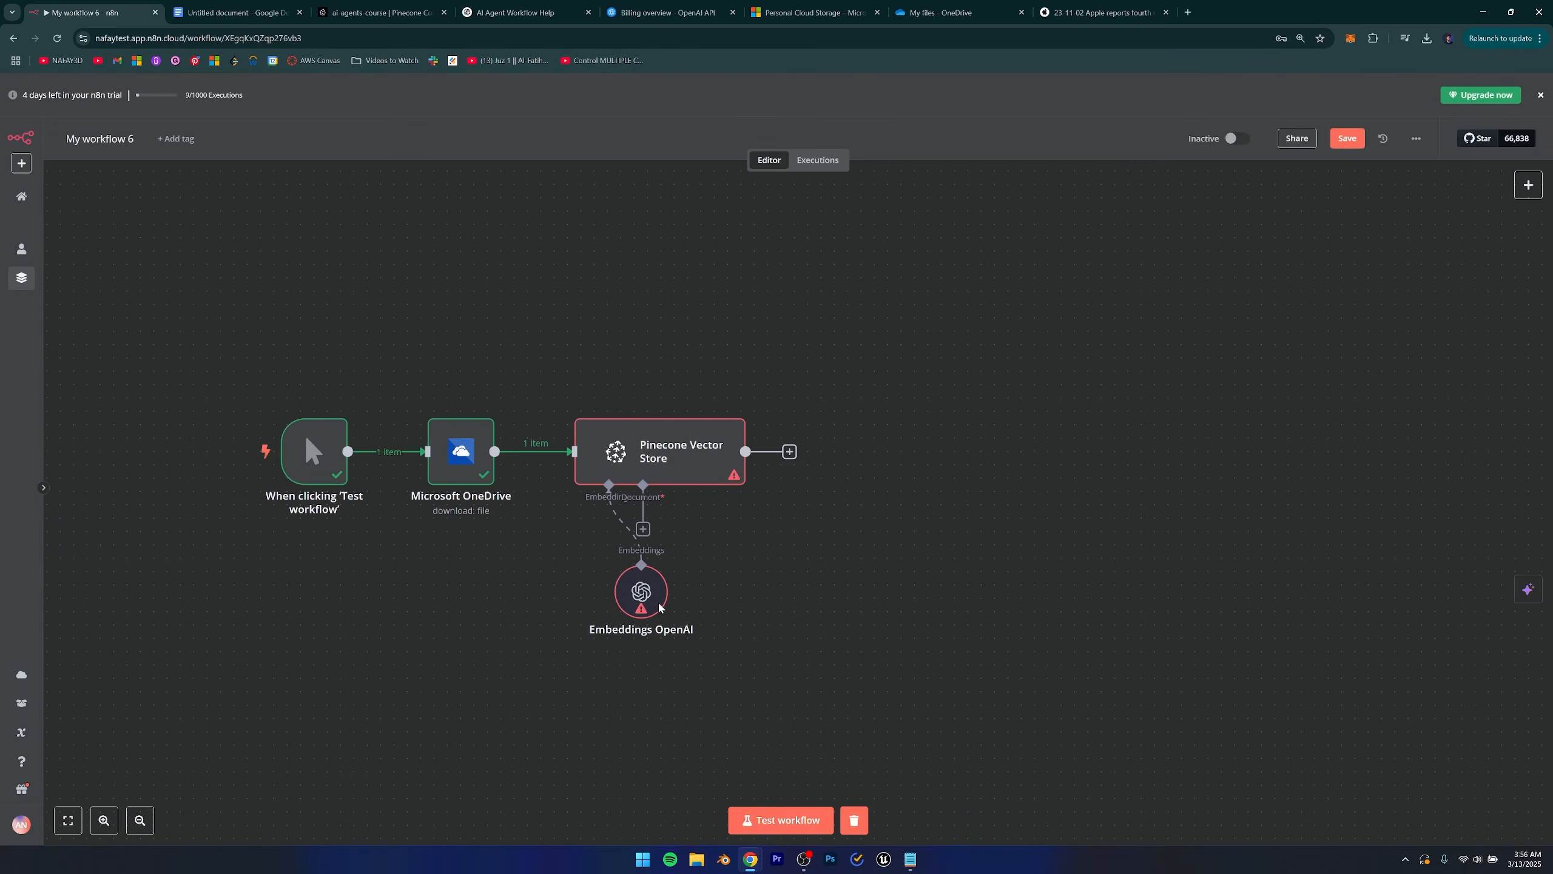
left_click_drag(607, 600, 516, 586)
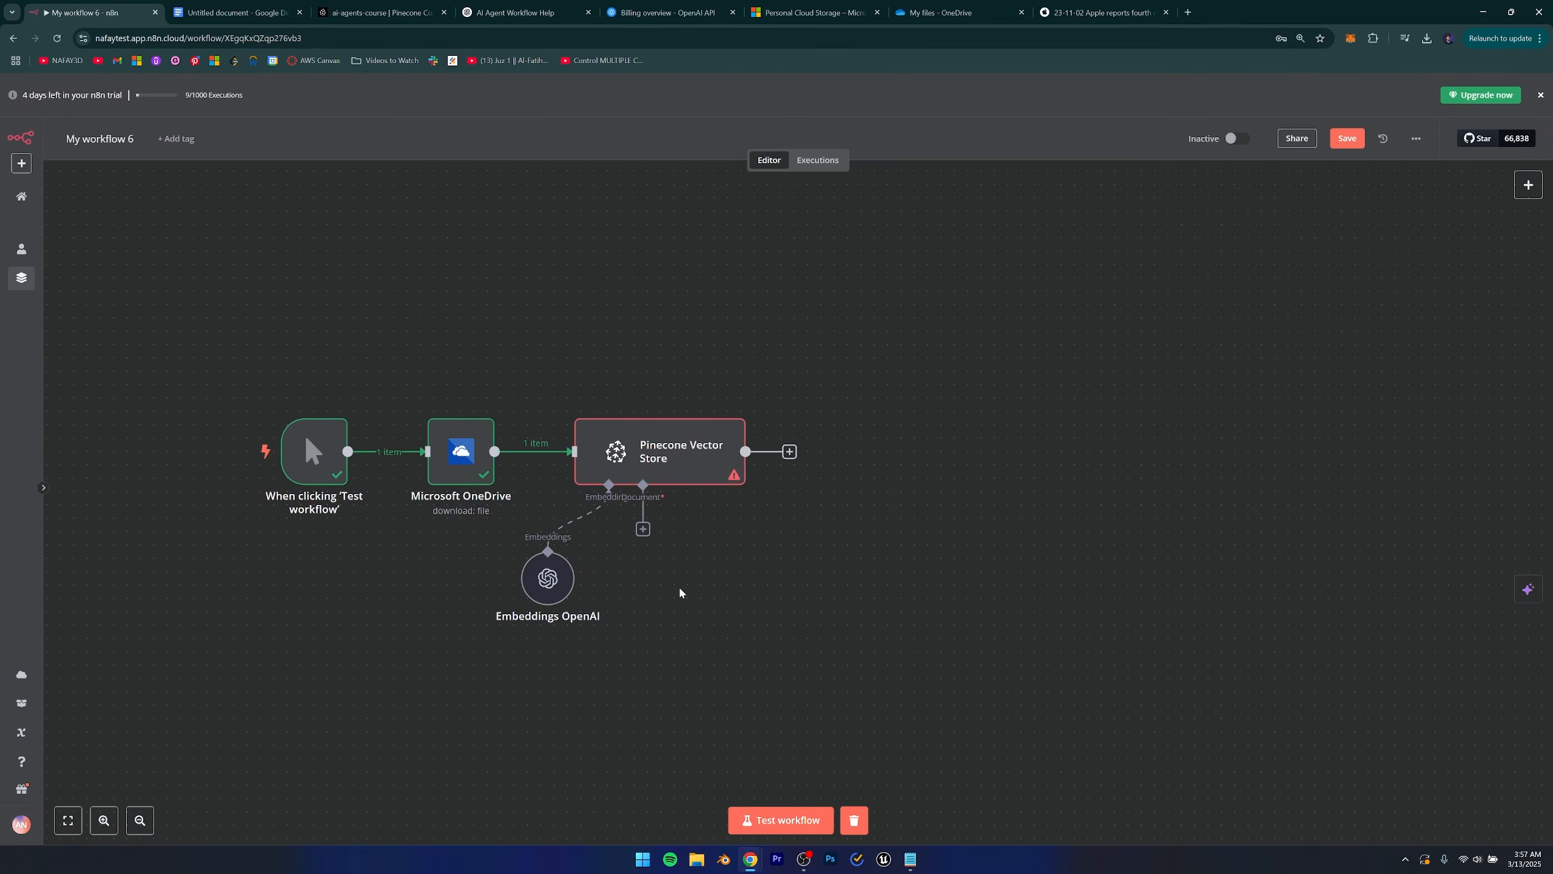
Attach a Default Data Loader node to the Document input of Pinecone Vector Store.
left_click(644, 531)
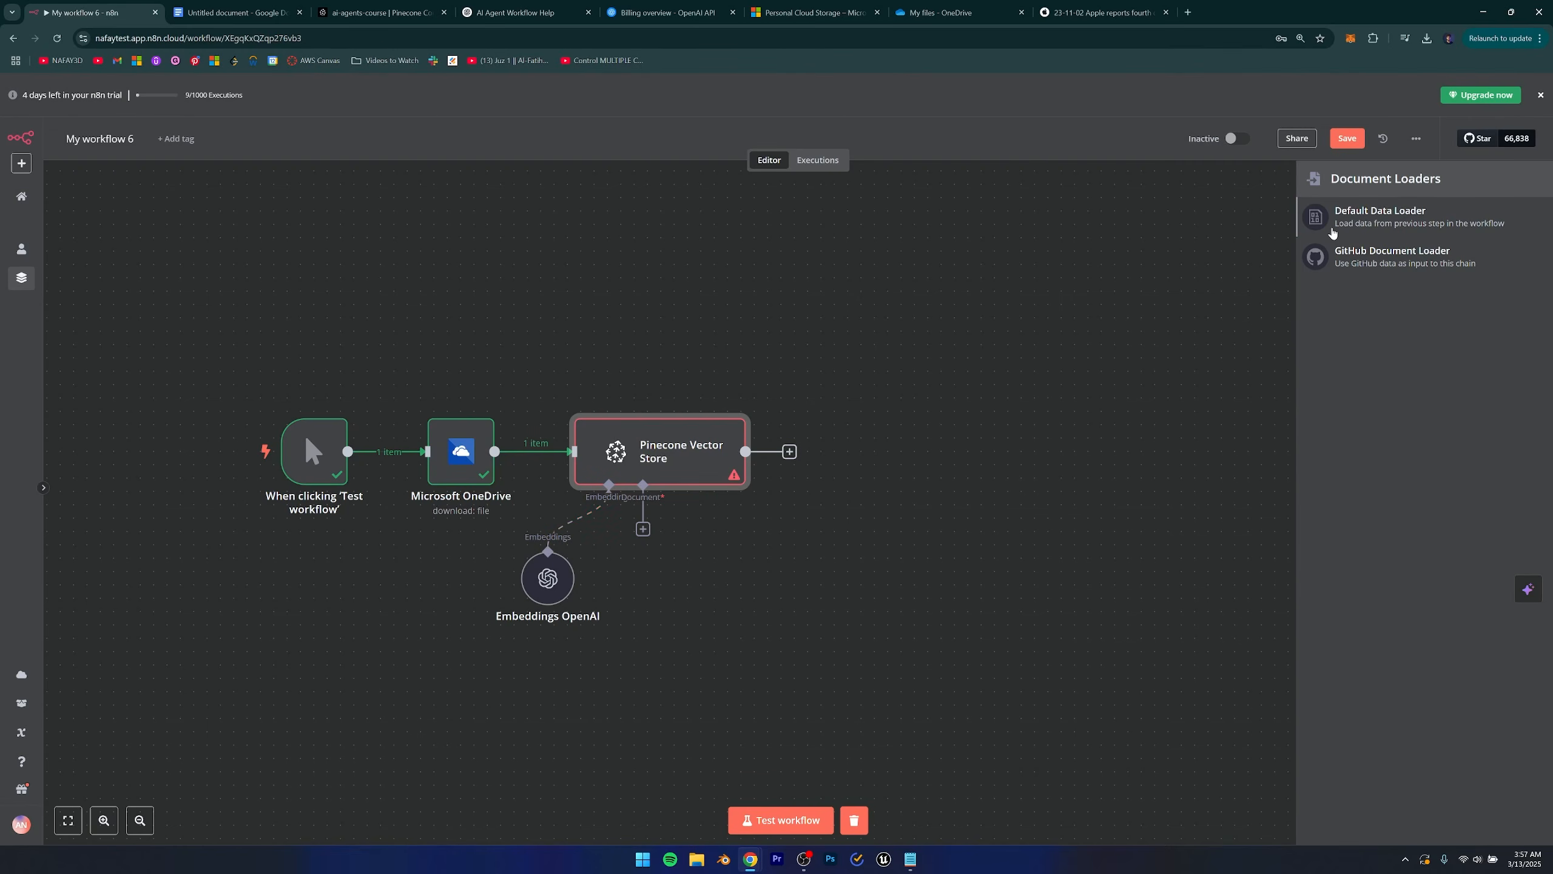
left_click_drag(1333, 230, 1379, 234)
left_click(1422, 220)
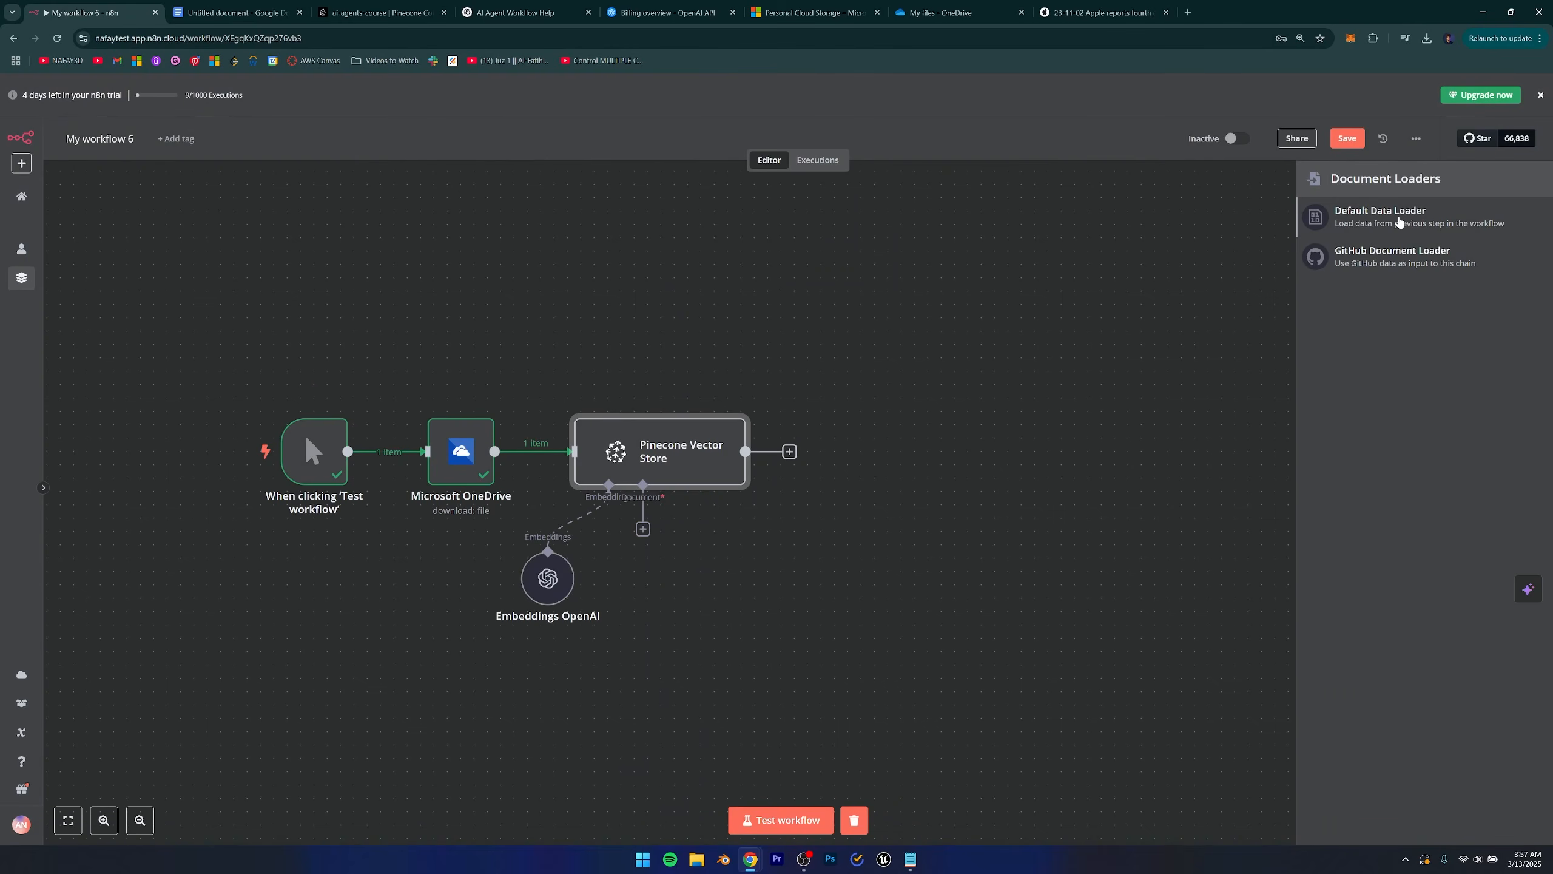
left_click(1407, 220)
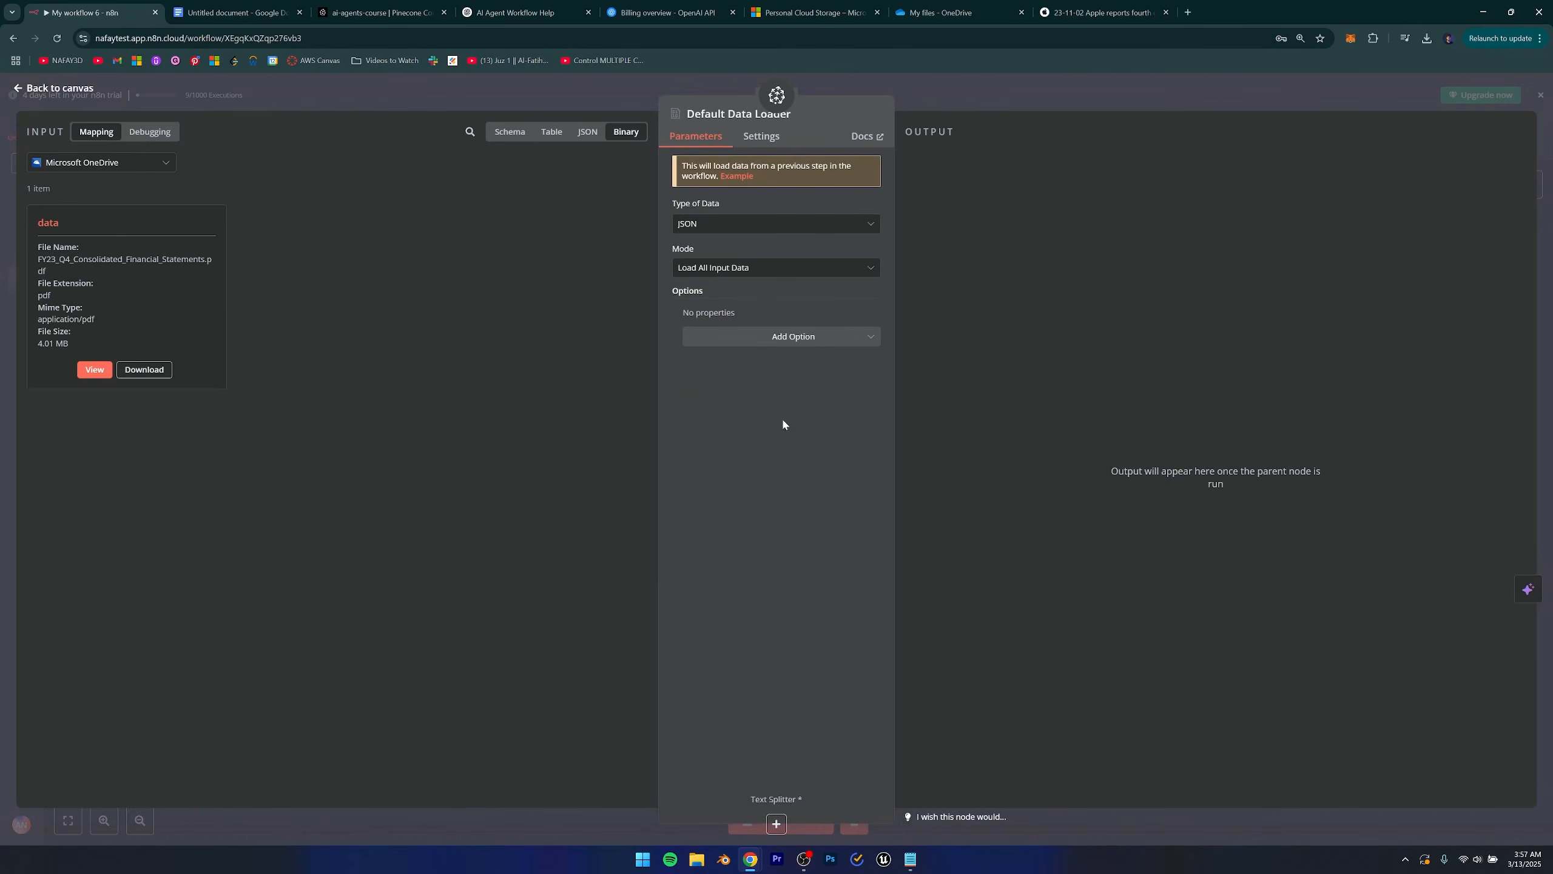
Set the data loader's Type of Data to Binary and return to the canvas without adding options.
left_click(722, 227)
left_click(694, 205)
left_click(715, 227)
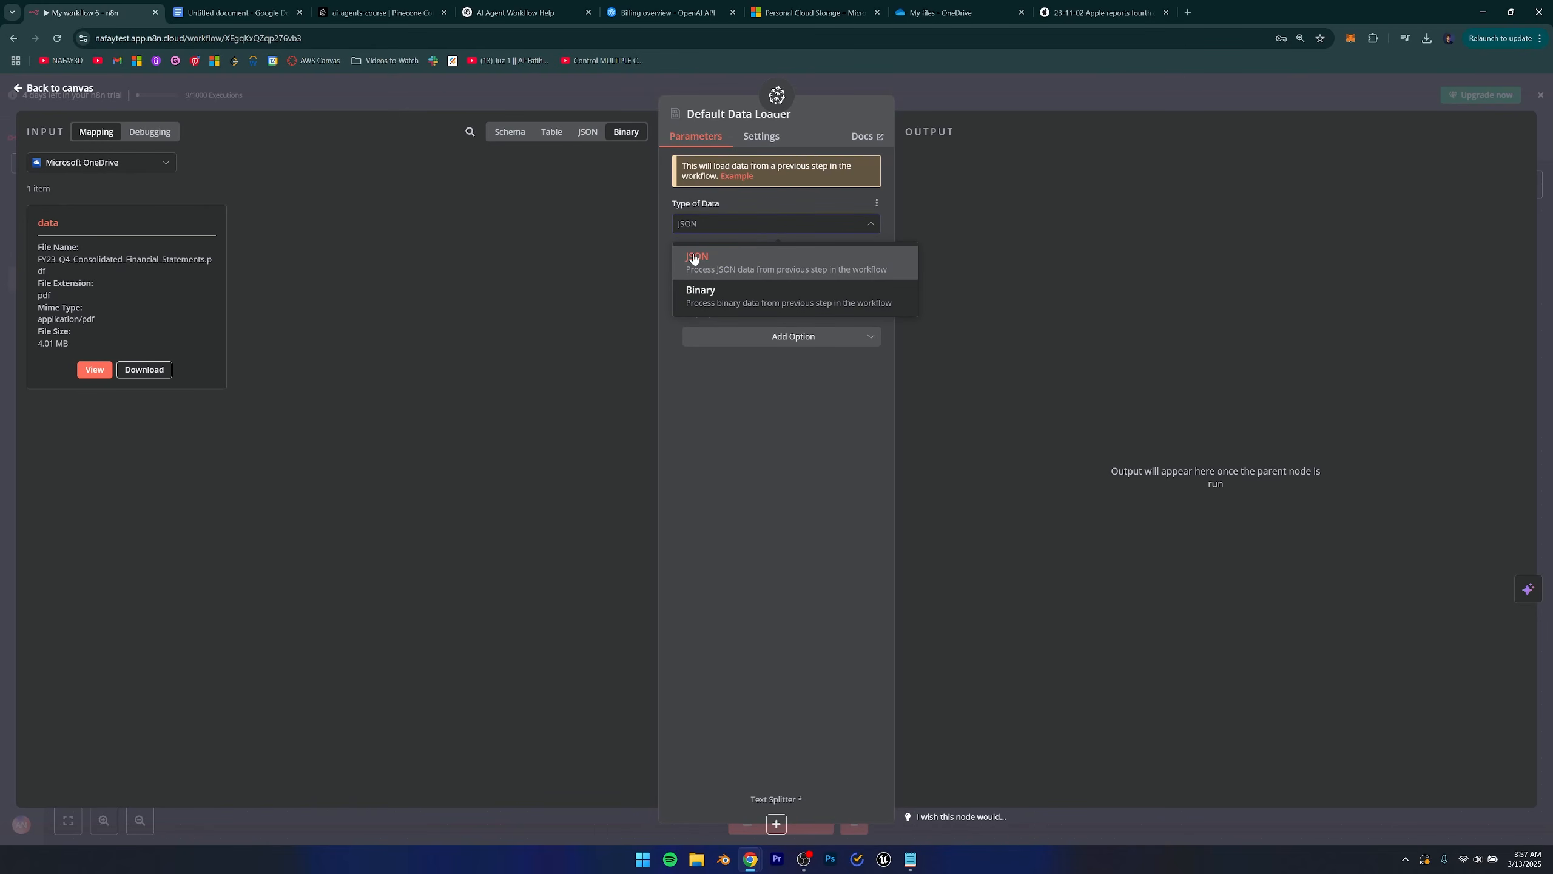
left_click(708, 292)
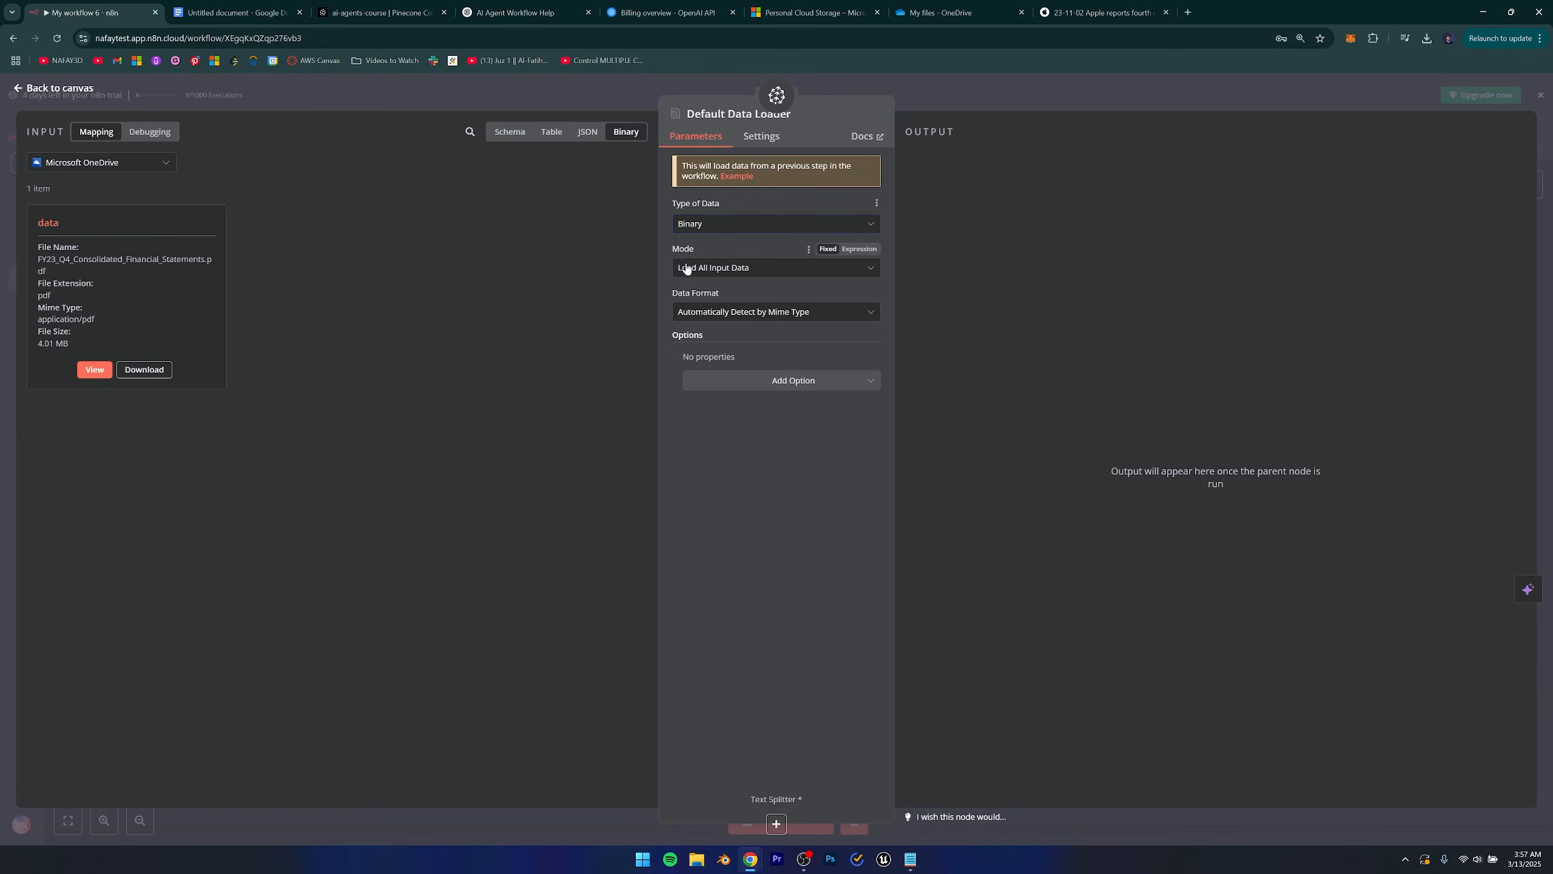
left_click(795, 380)
left_click(529, 112)
left_click(59, 87)
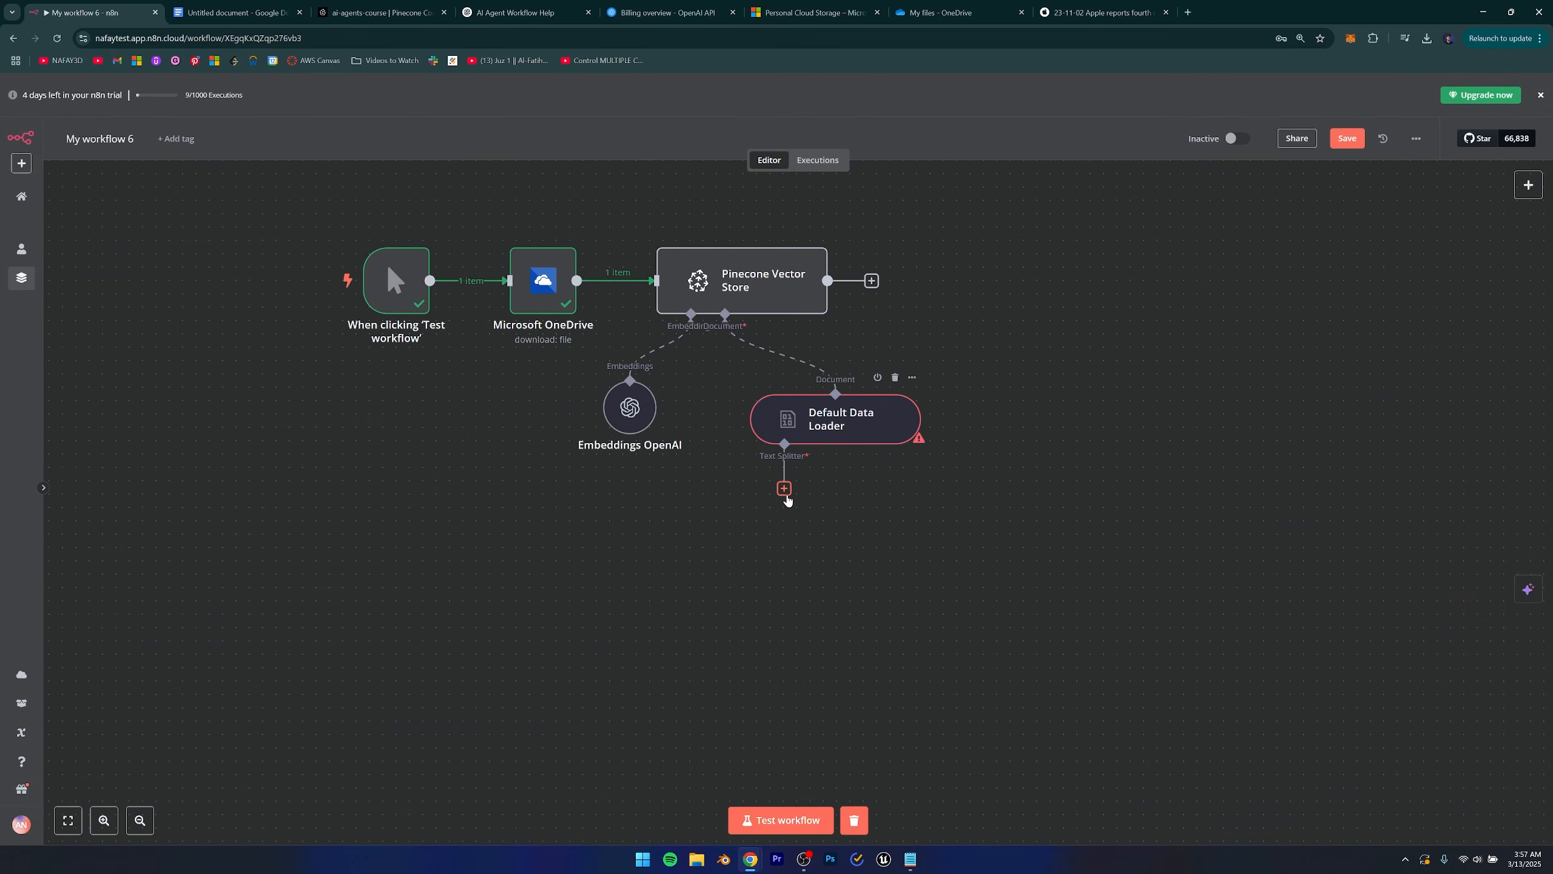
Attach a Recursive Character Text Splitter to the Default Data Loader and place it just below the loader on the canvas.
left_click(785, 493)
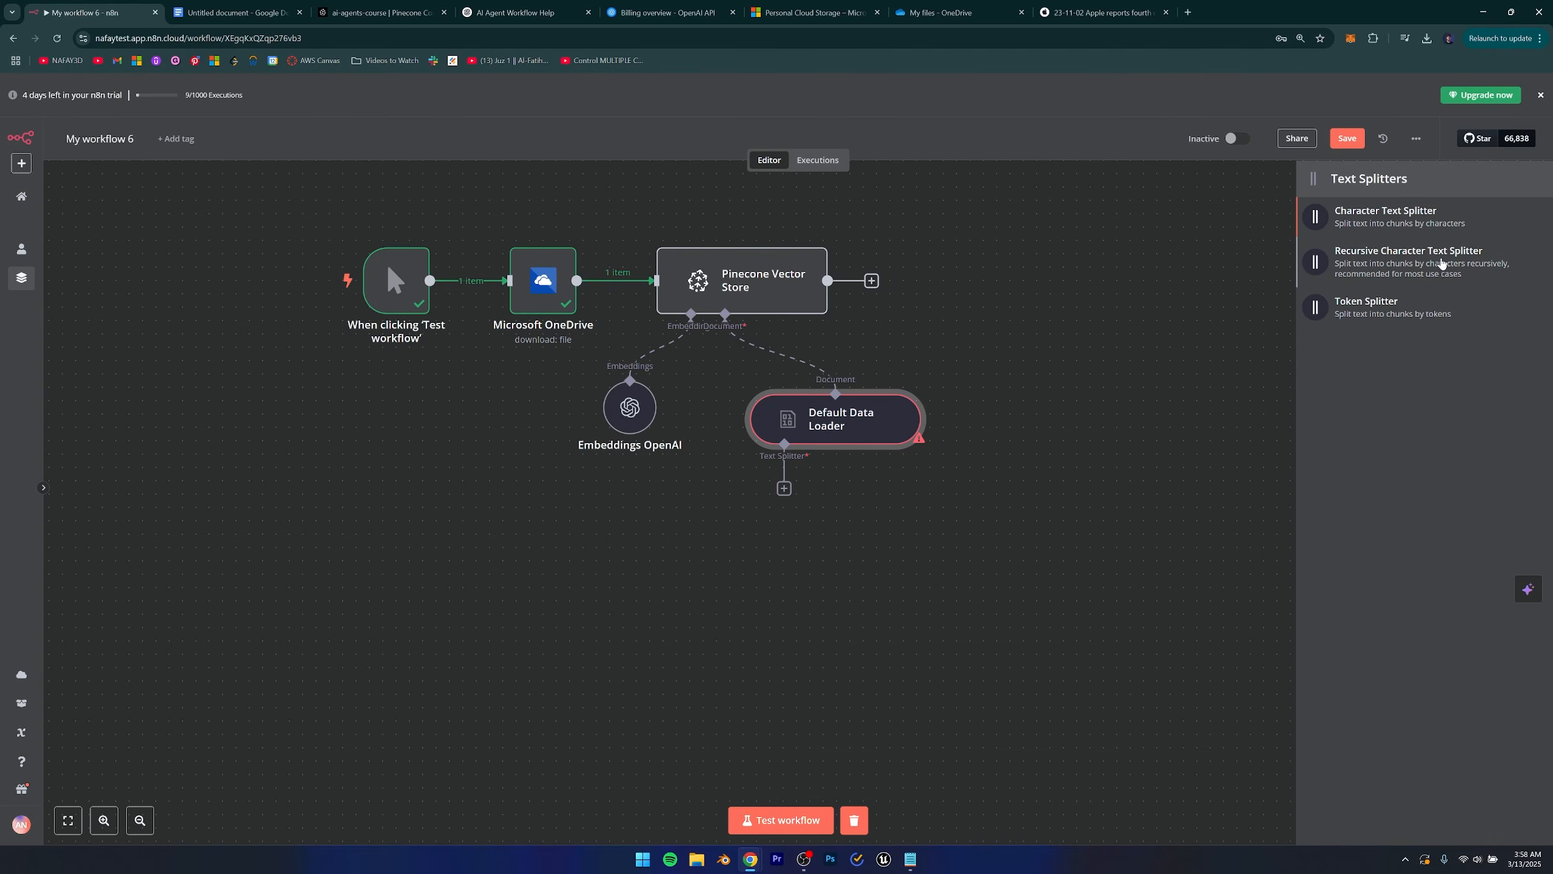
left_click(1442, 263)
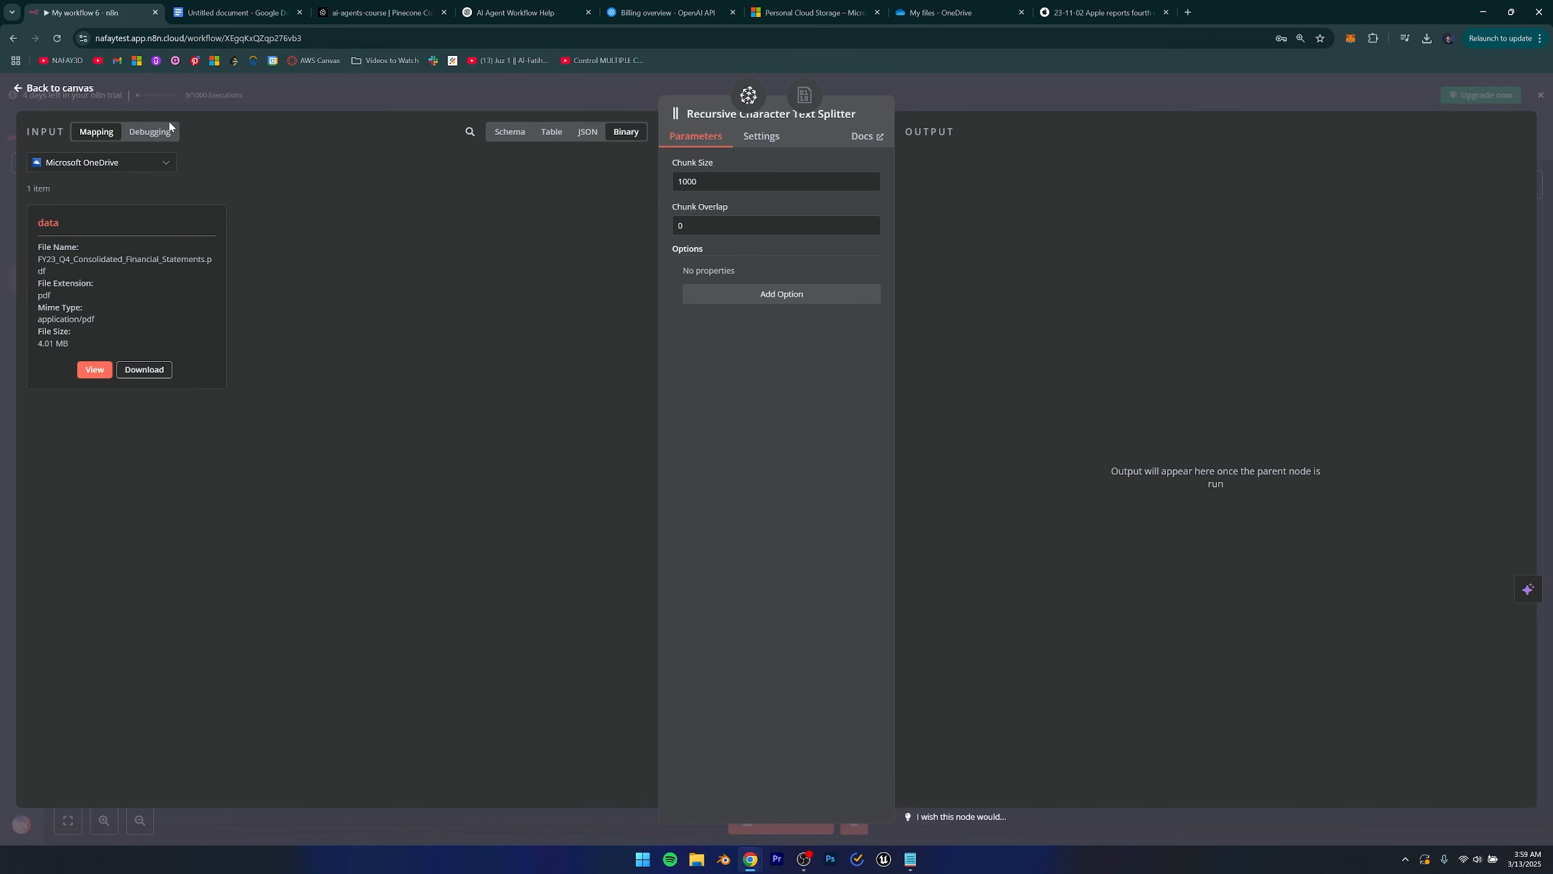
left_click(69, 87)
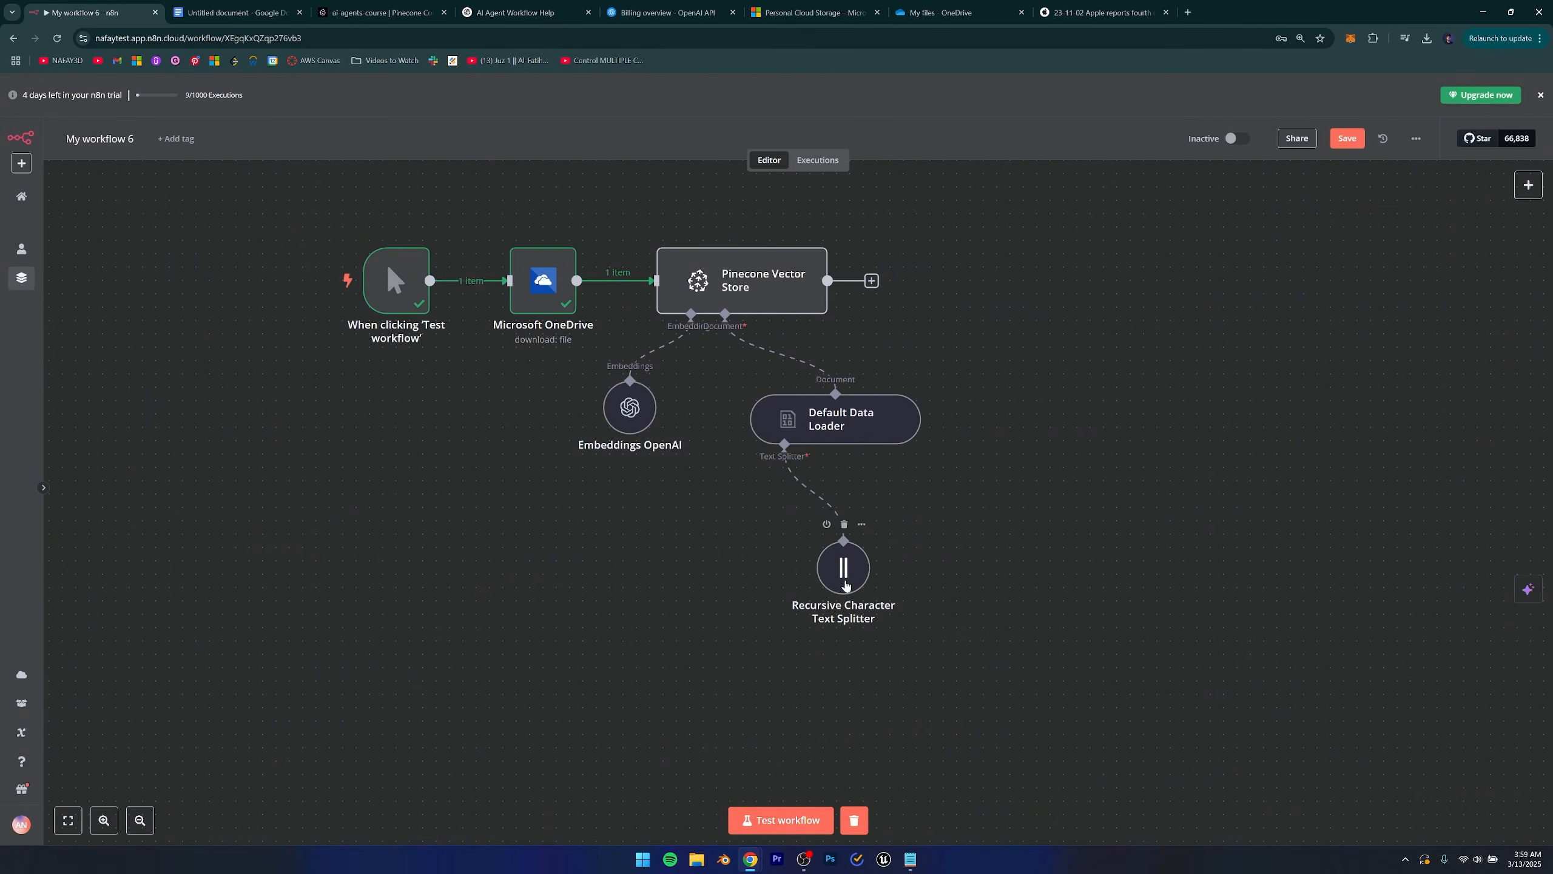
left_click_drag(793, 560, 767, 547)
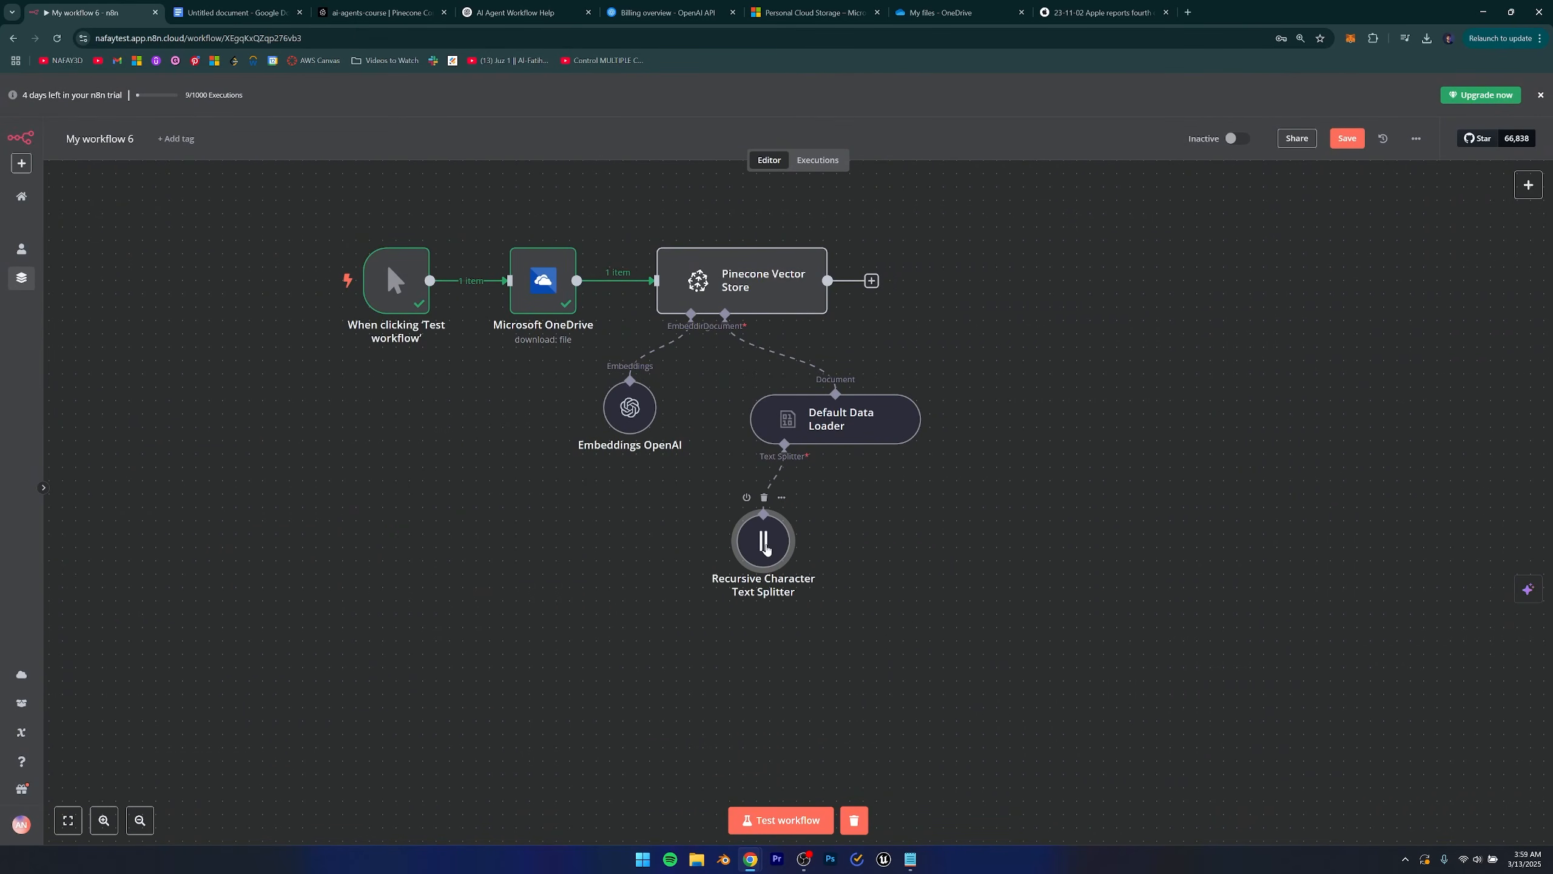
scroll(1060, 547, "down", 2)
scroll(943, 506, "up", 3)
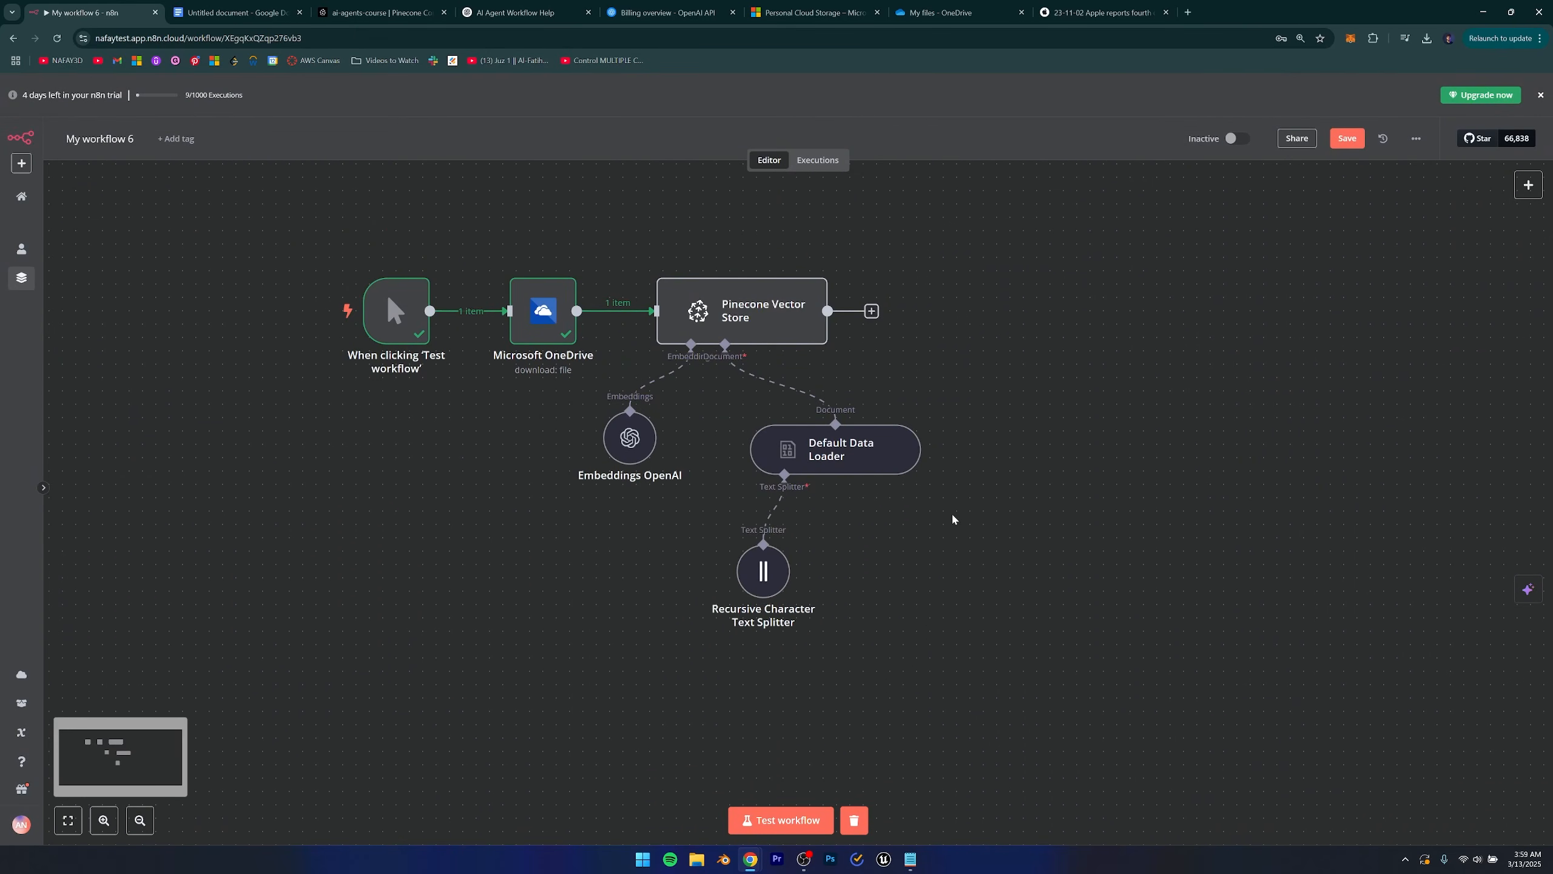
left_click_drag(952, 516, 1022, 583)
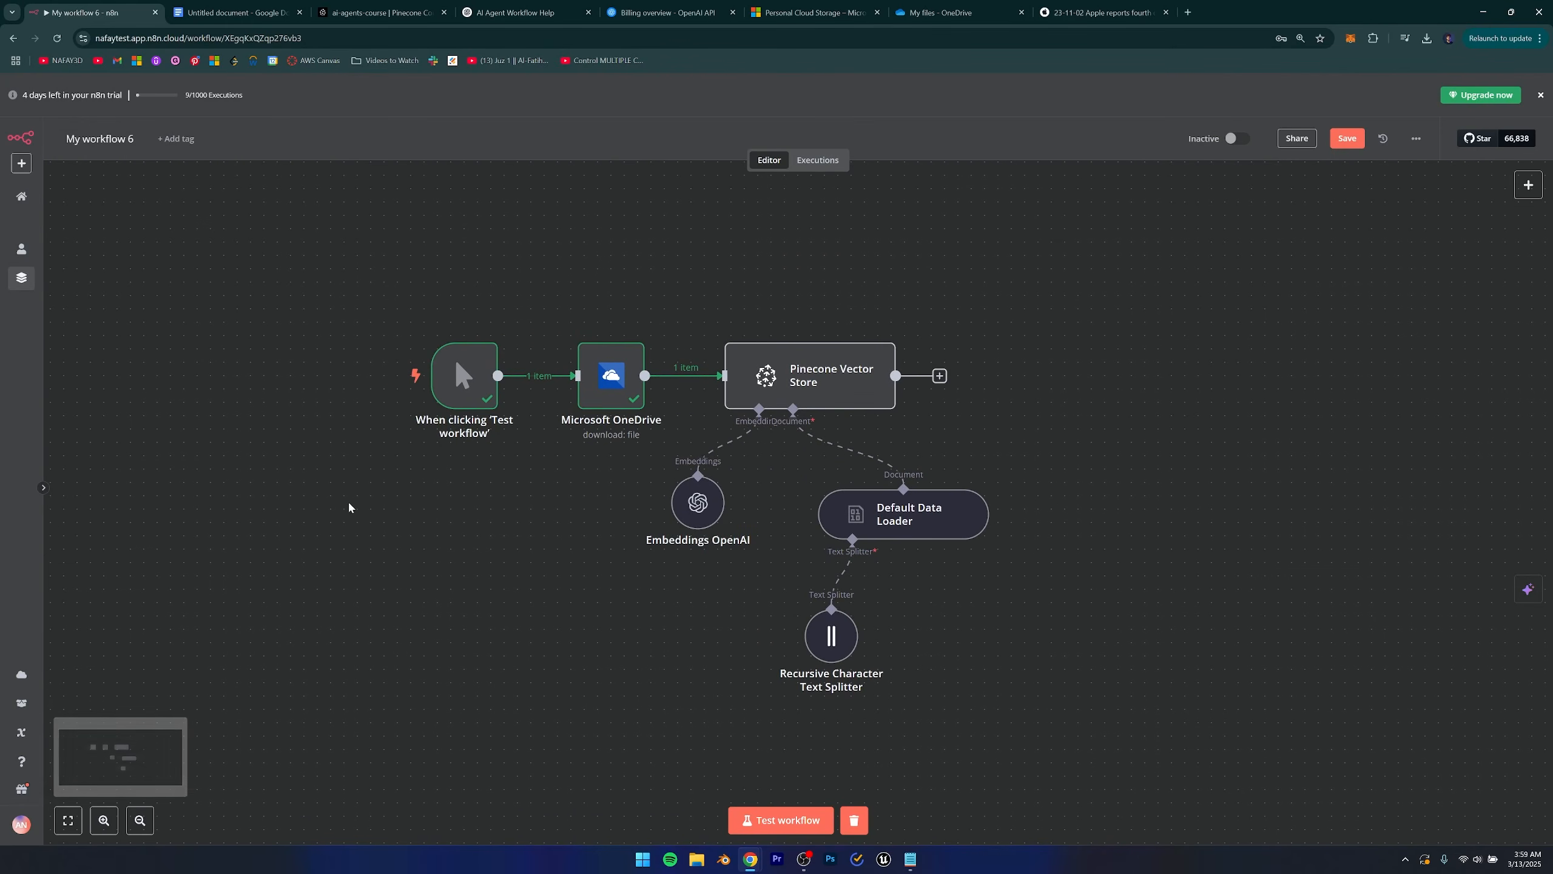
left_click(373, 375)
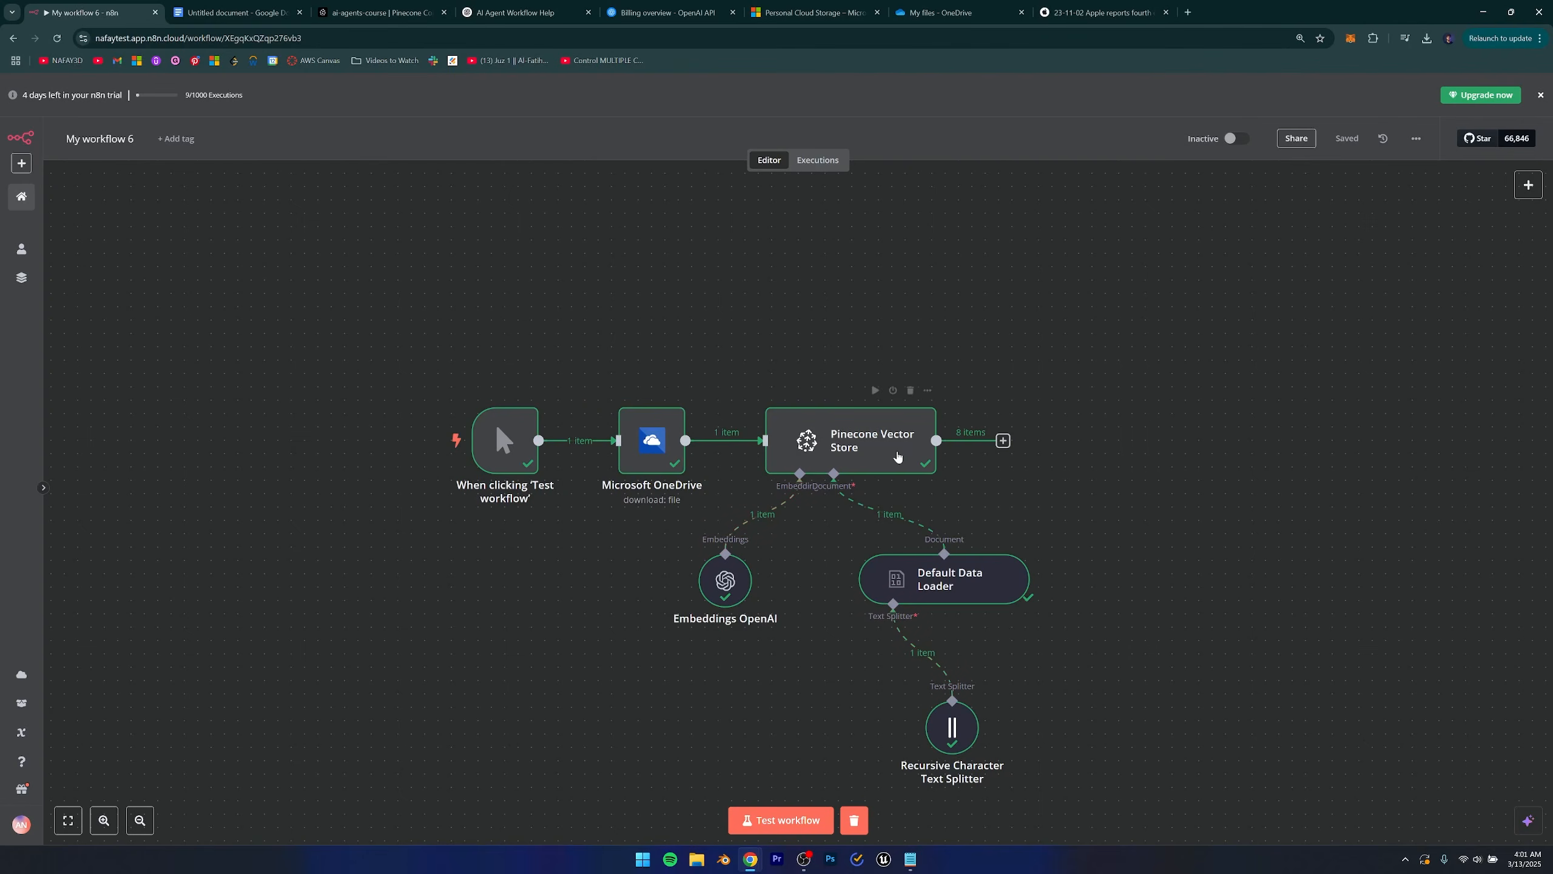
Switch to the Pinecone console, refresh the ai-agents-course index, and examine its namespaces and record counts.
mouse_move(898, 455)
left_click(379, 12)
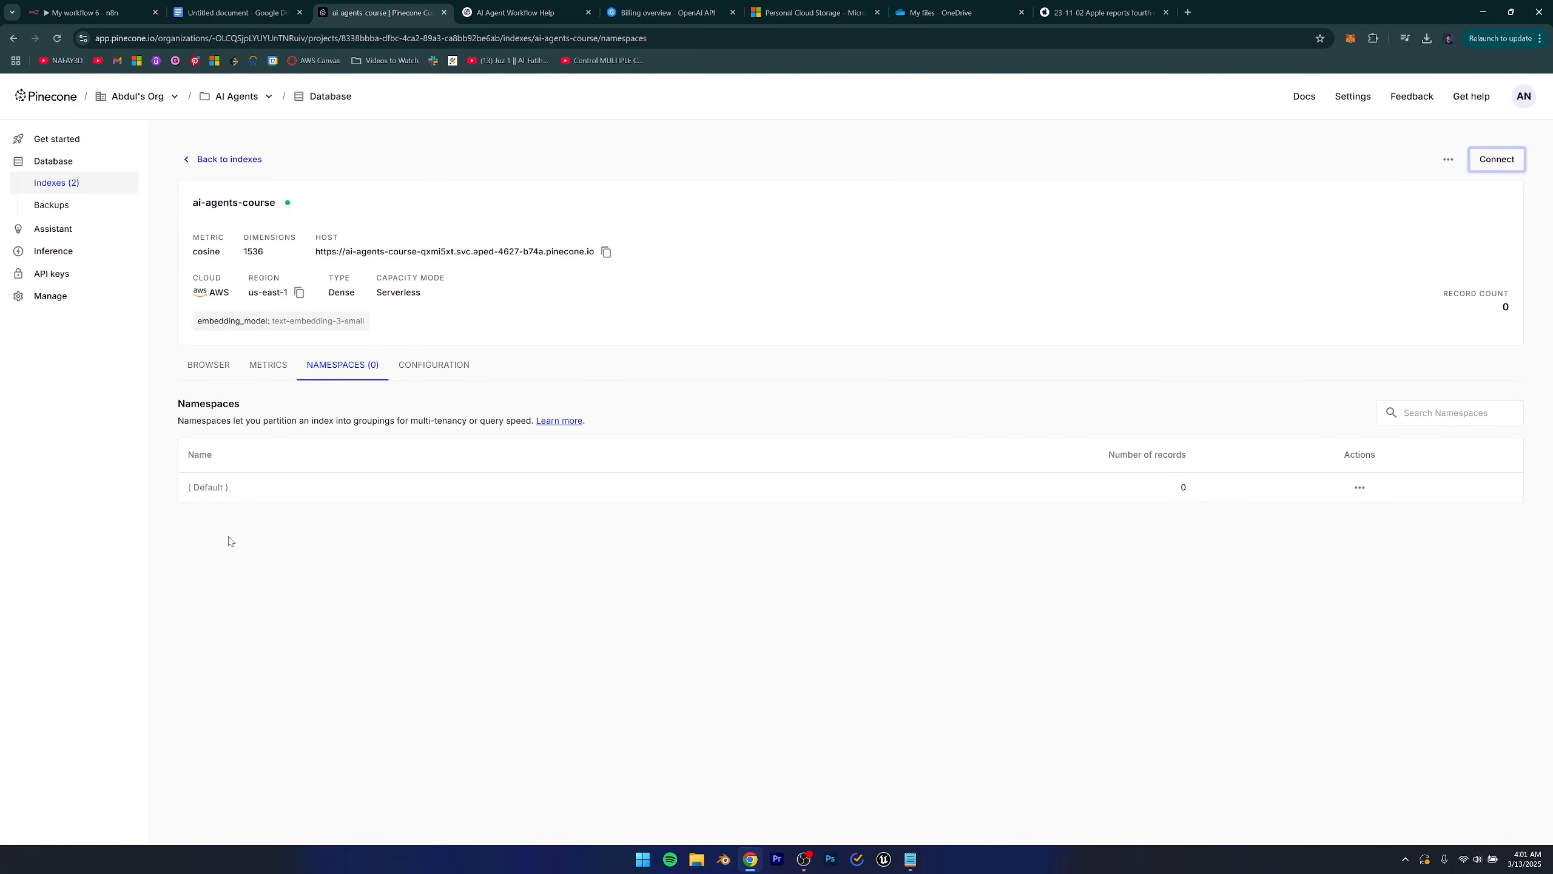
key("ctrl+r")
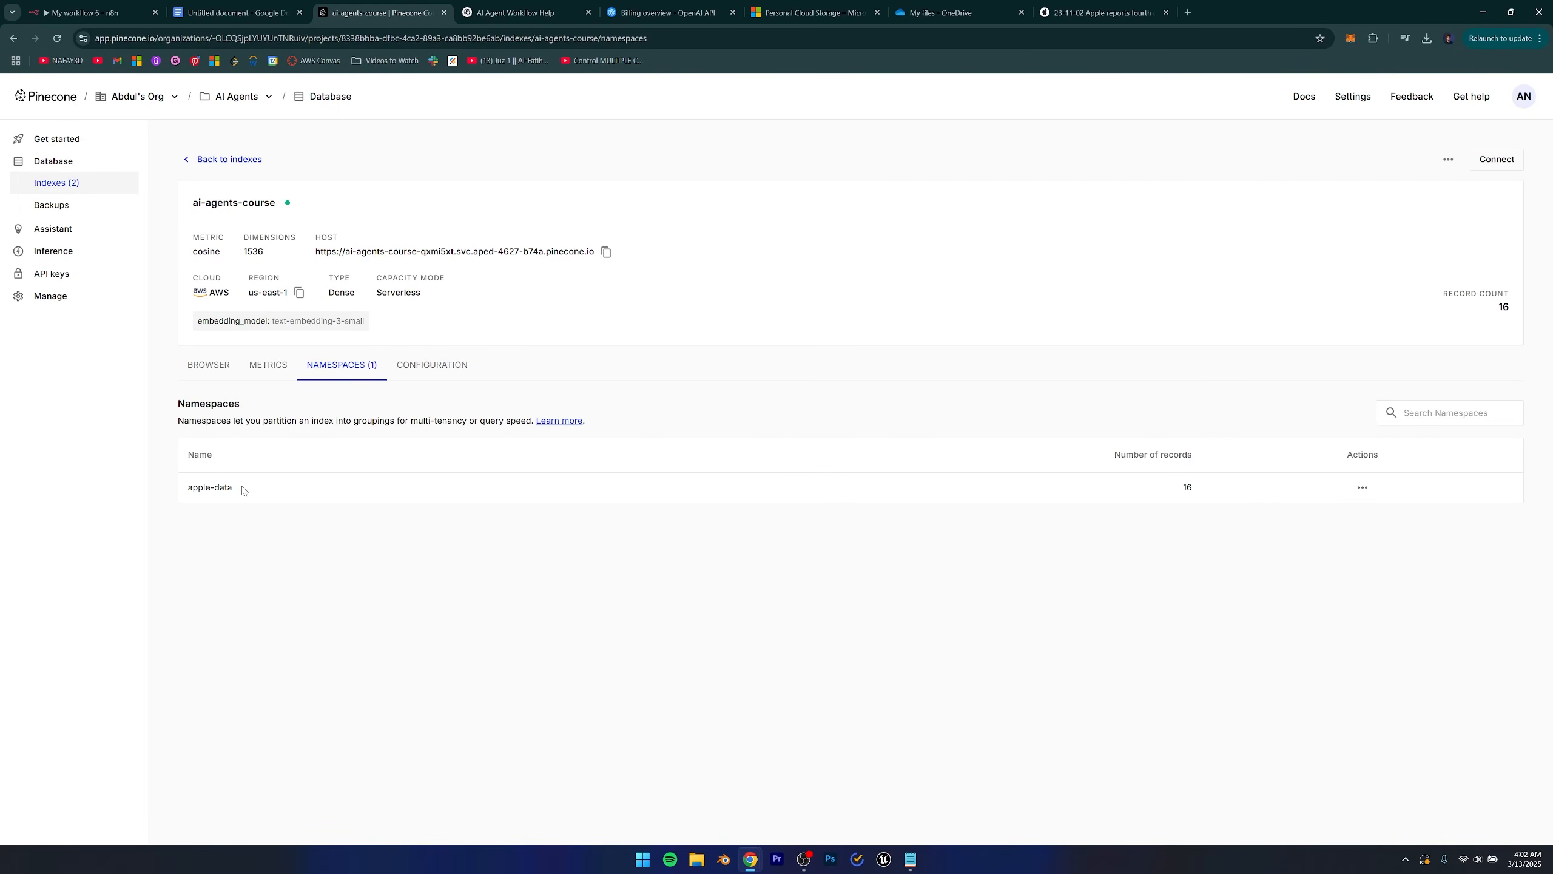
left_click_drag(242, 489, 178, 489)
left_click(257, 514)
Back in n8n, create a new workflow in the Personal space and save it.
left_click(72, 9)
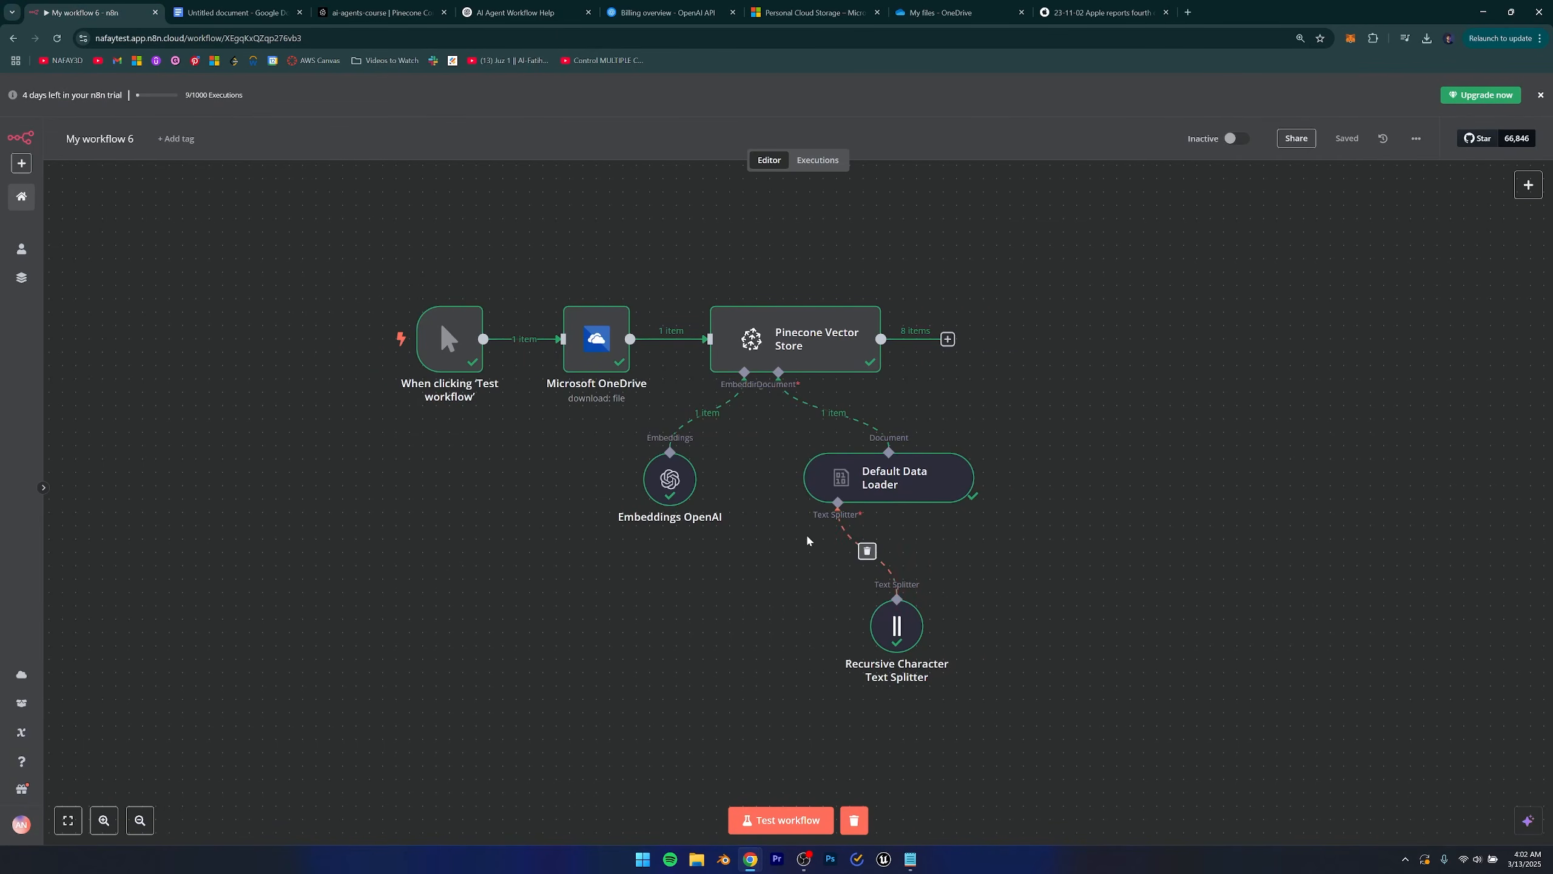
scroll(811, 538, "up", 1)
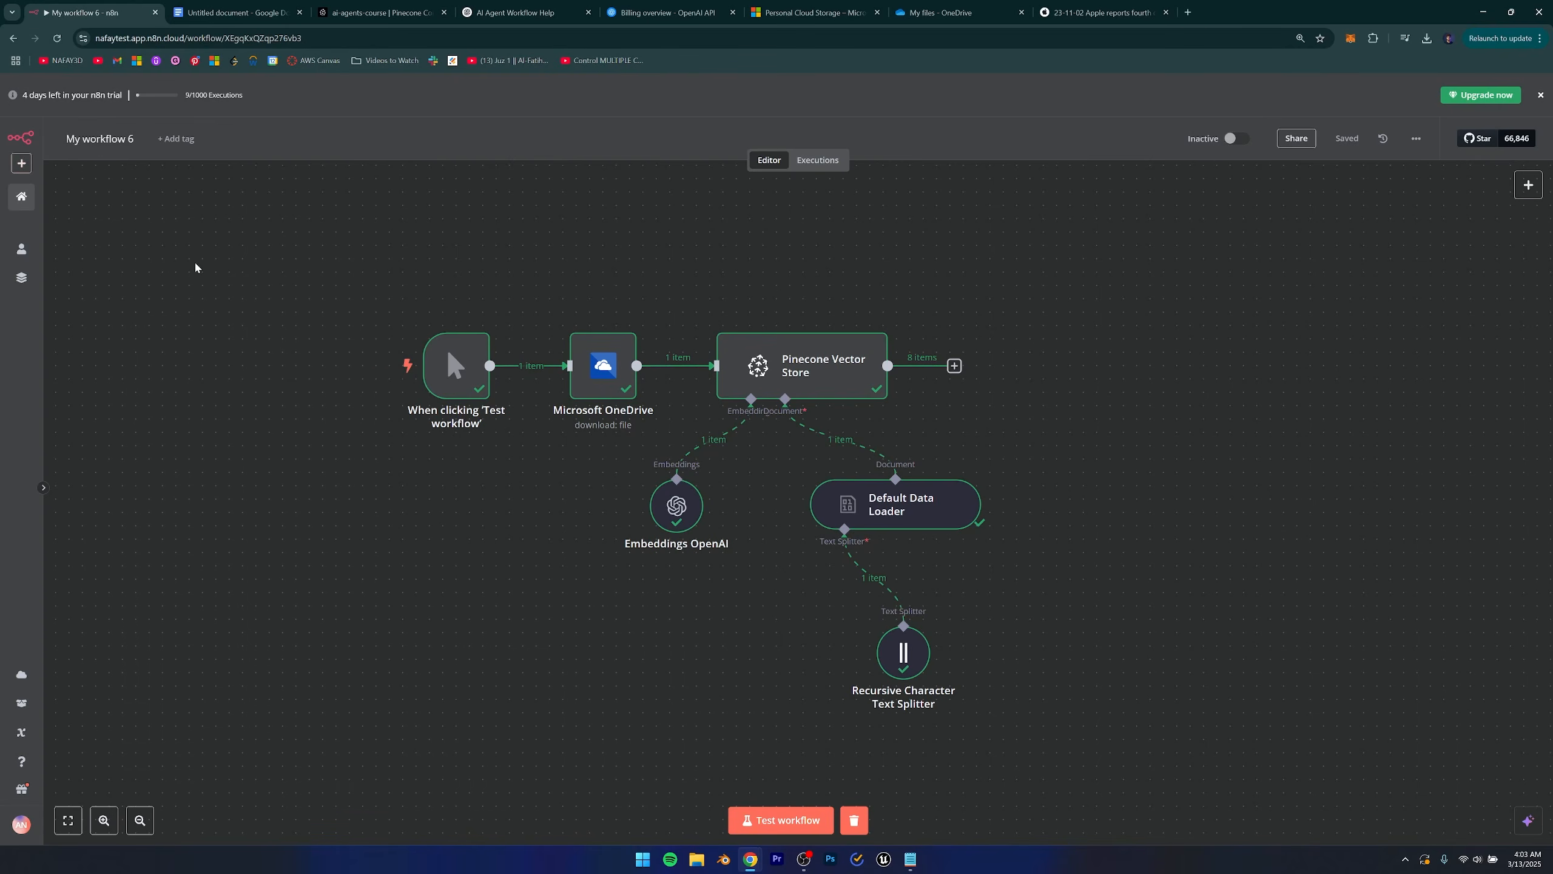
left_click(21, 165)
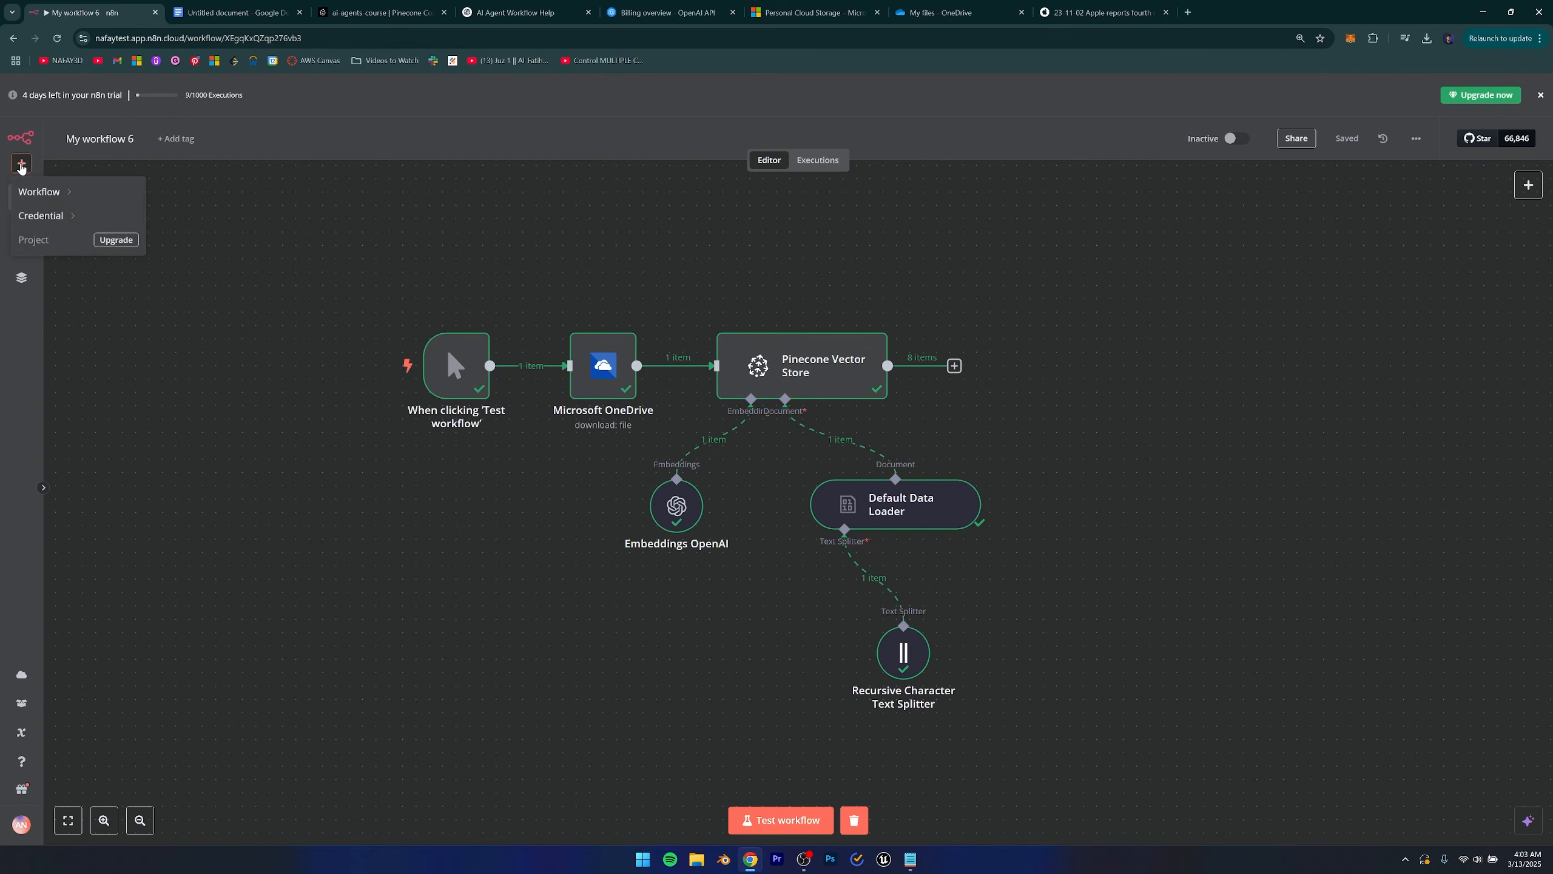
mouse_move(41, 194)
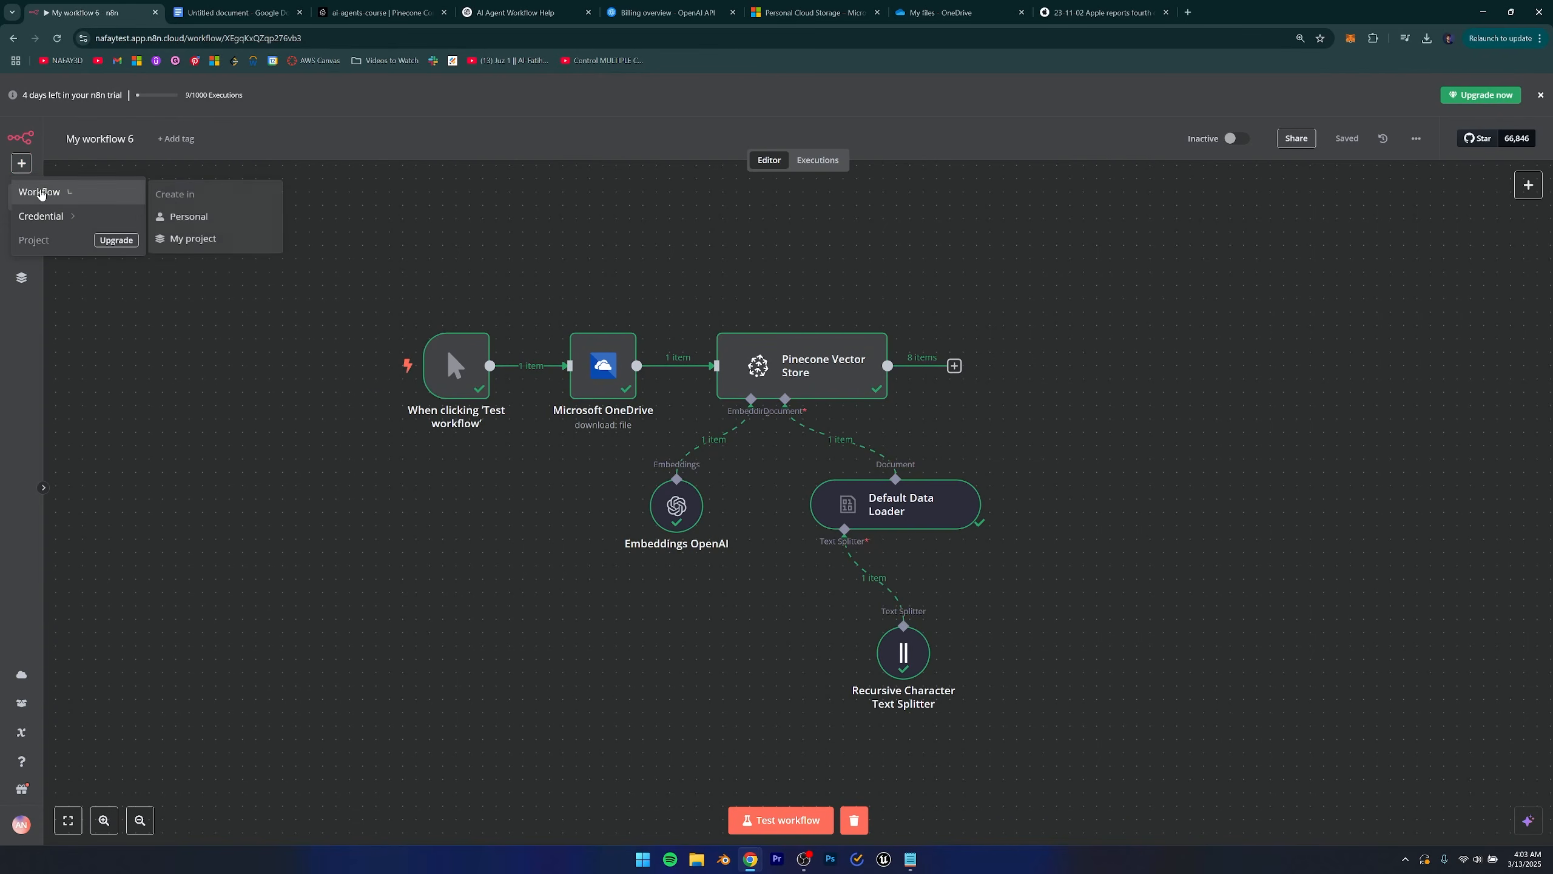
left_click(199, 218)
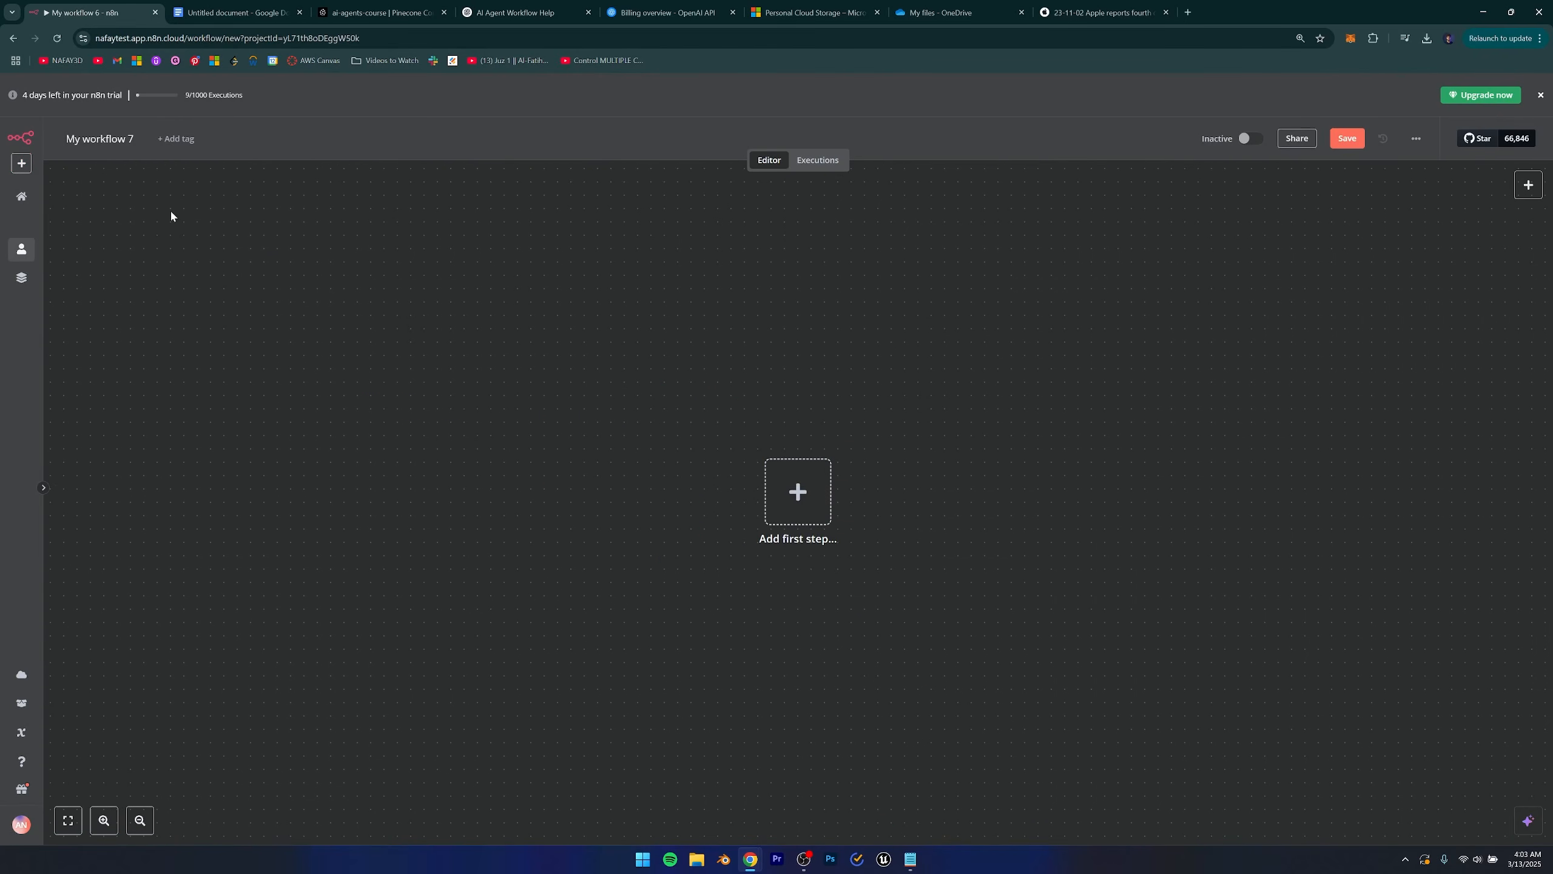
left_click(1347, 139)
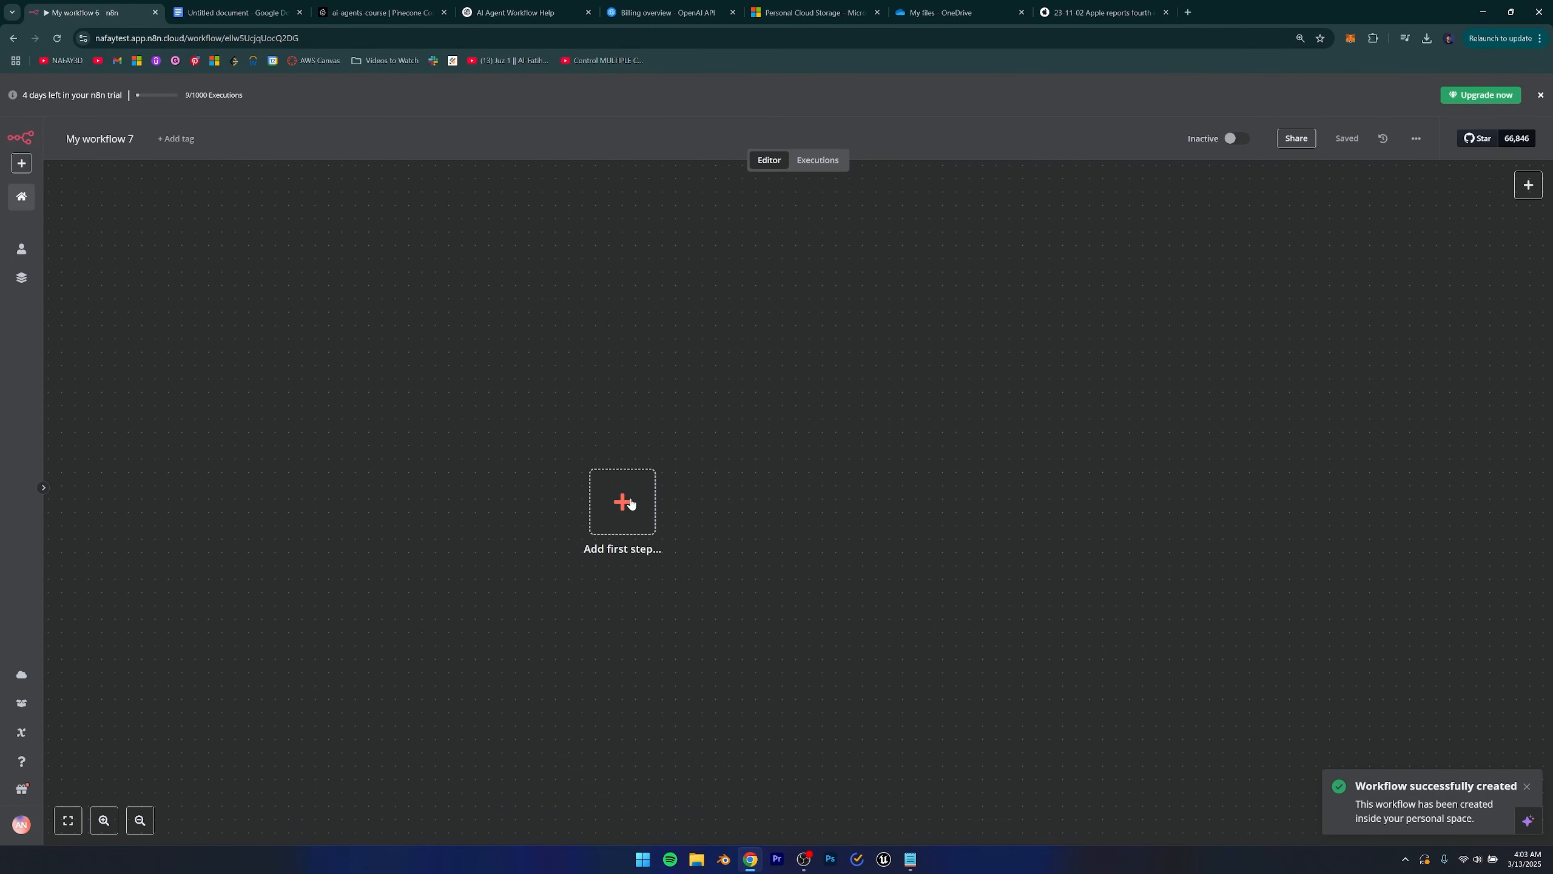
Add an On chat message trigger as the workflow's first step and return to the canvas.
left_click(631, 503)
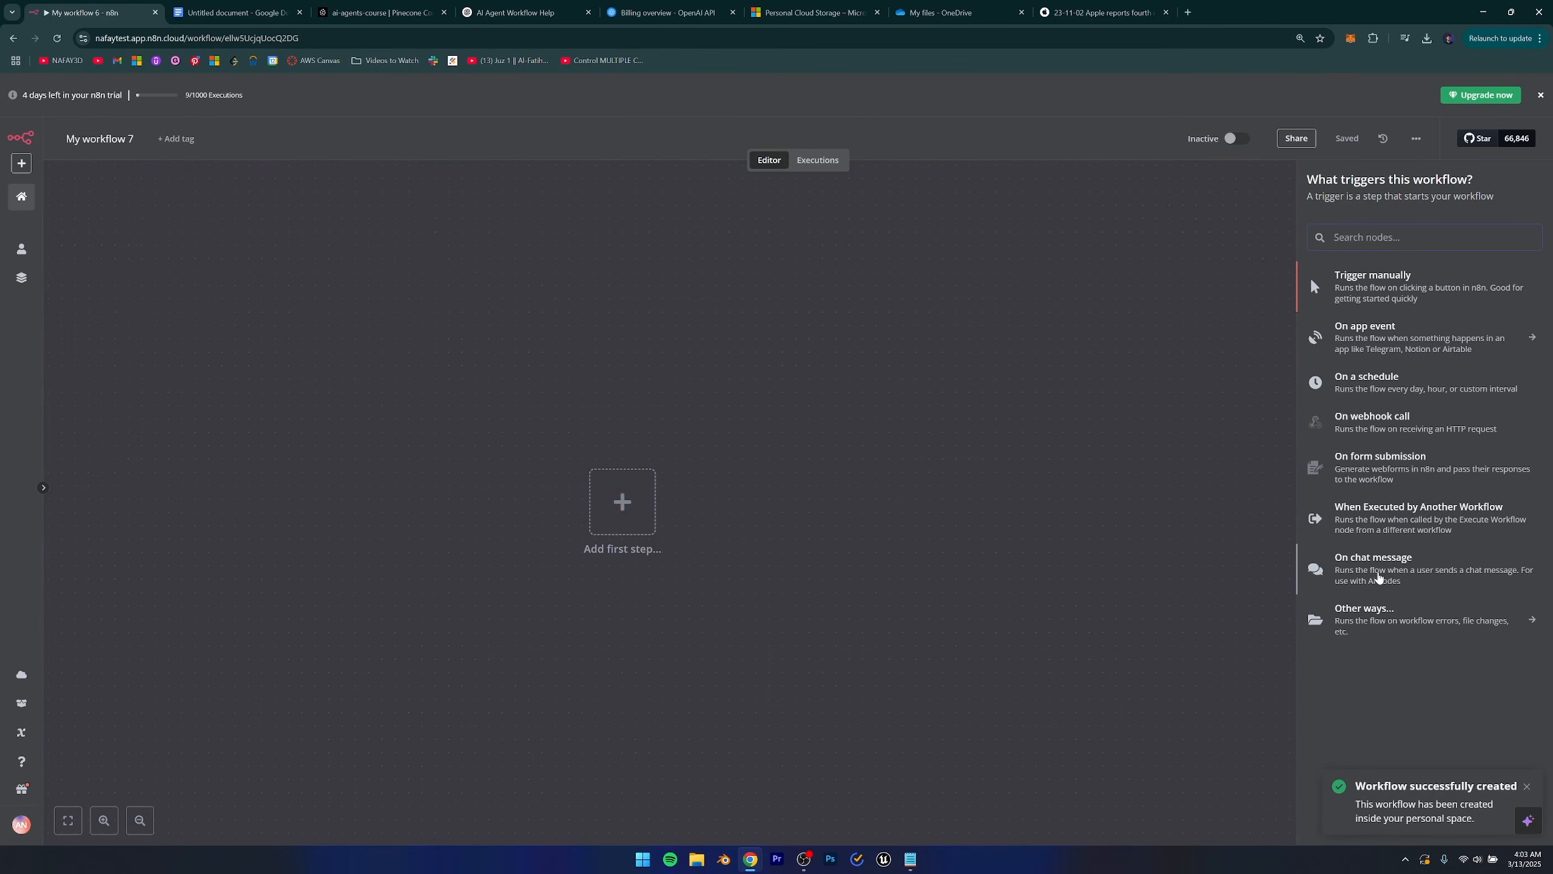
left_click(1378, 577)
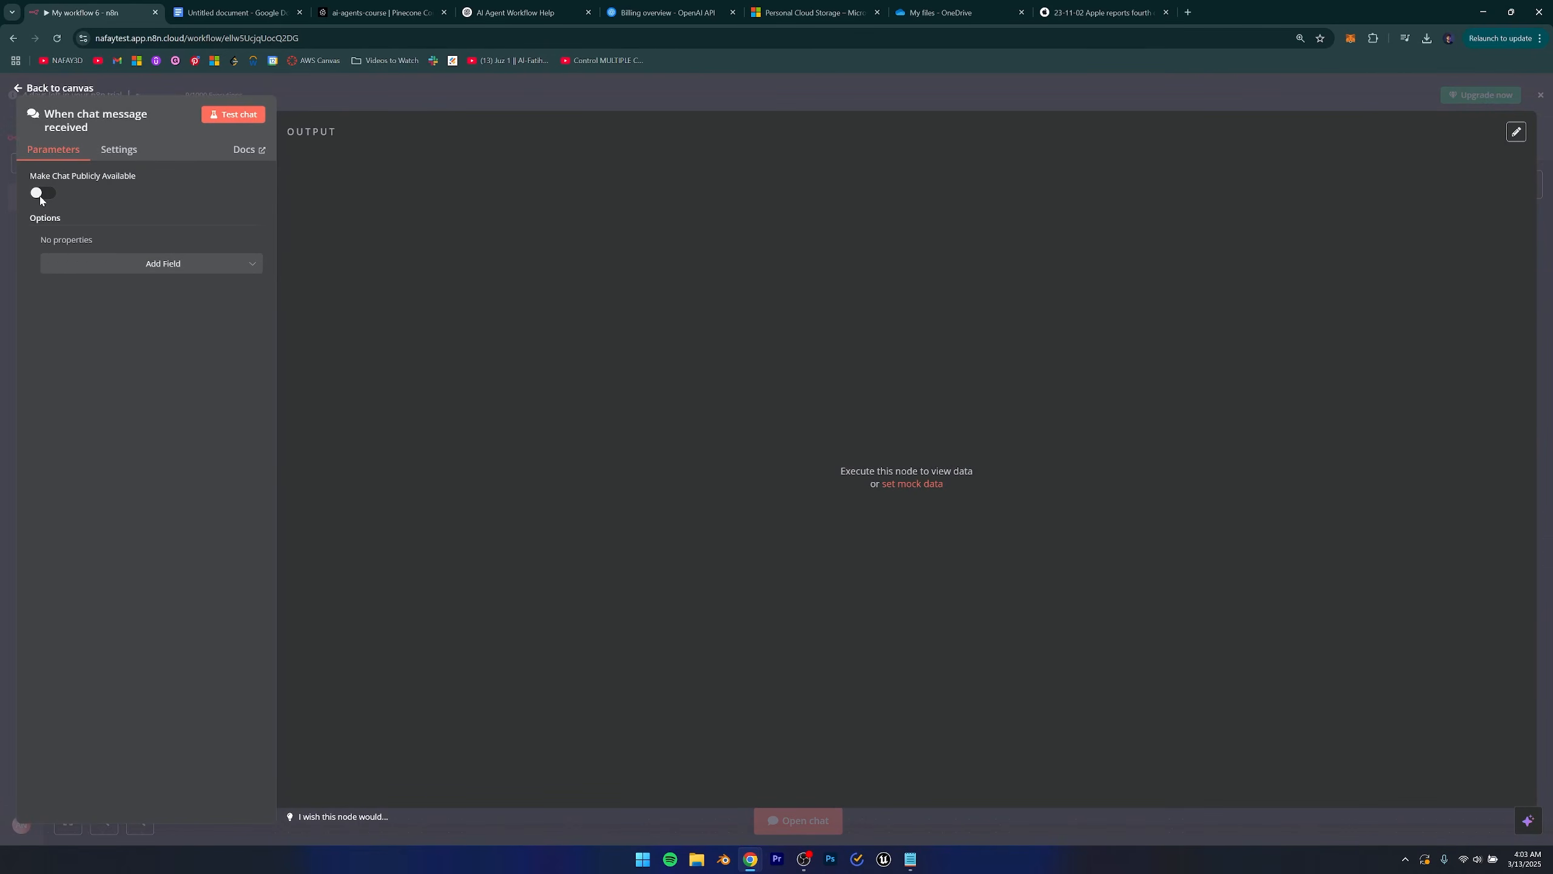
left_click(35, 88)
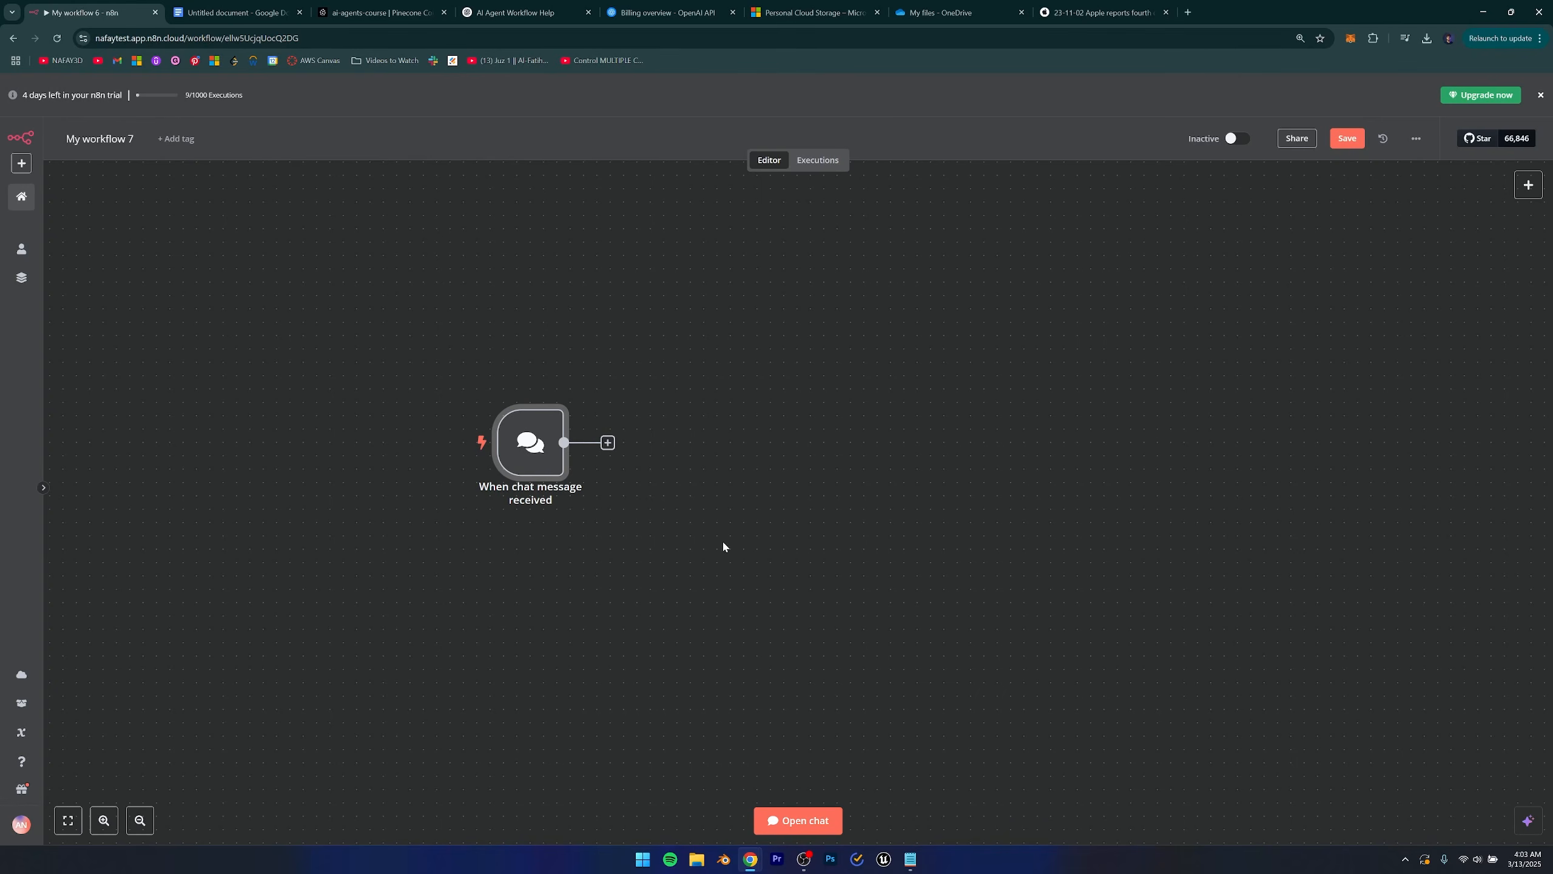
Connect an AI Agent node after the chat trigger and return to the canvas.
left_click(607, 442)
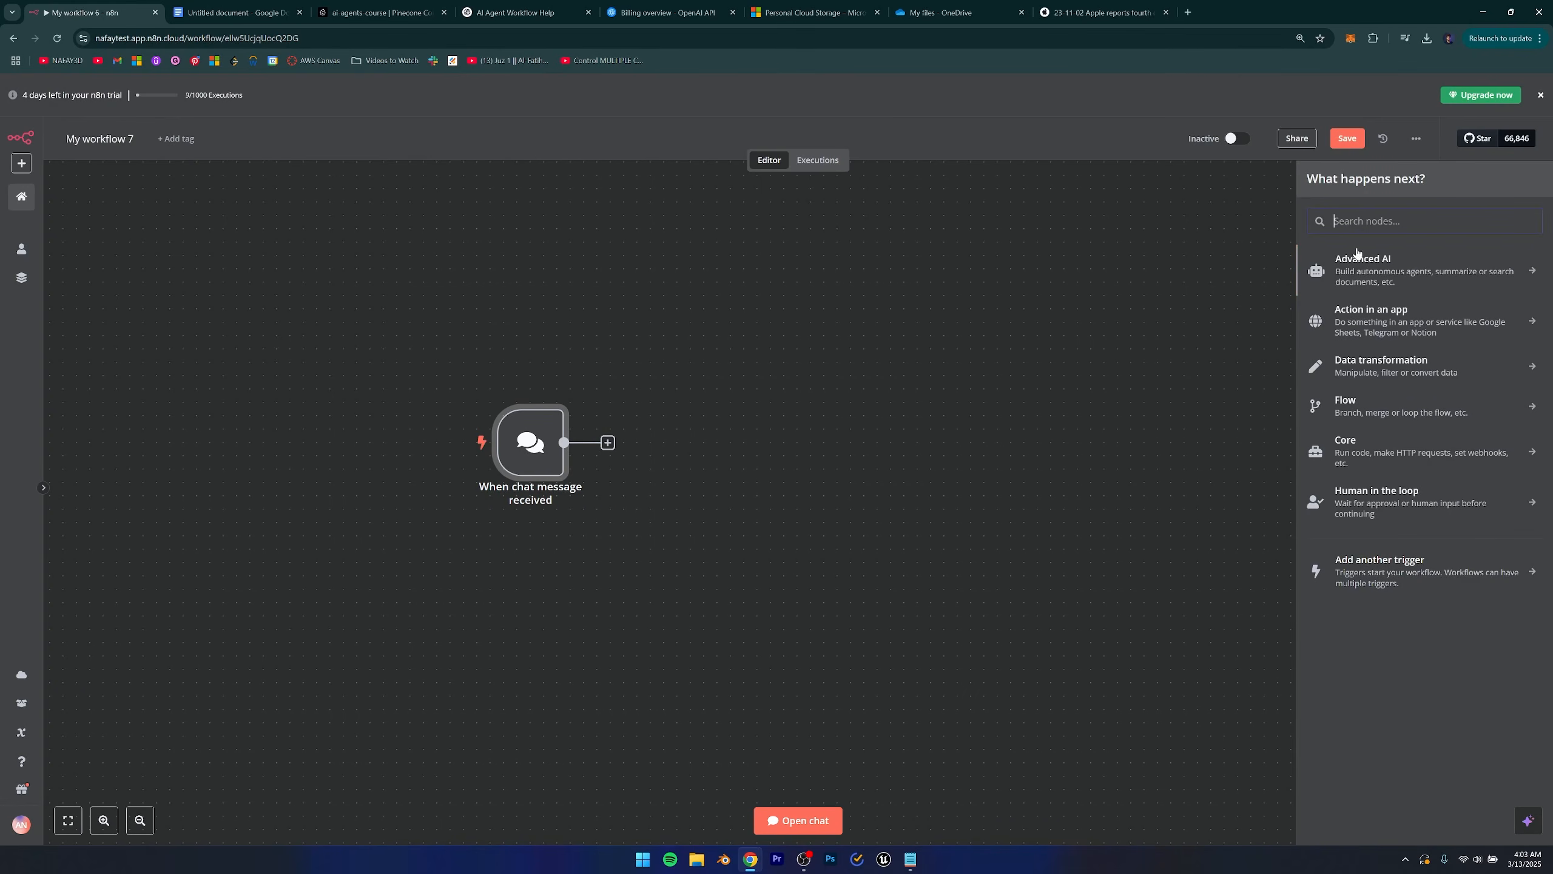
left_click(1359, 267)
left_click(1380, 346)
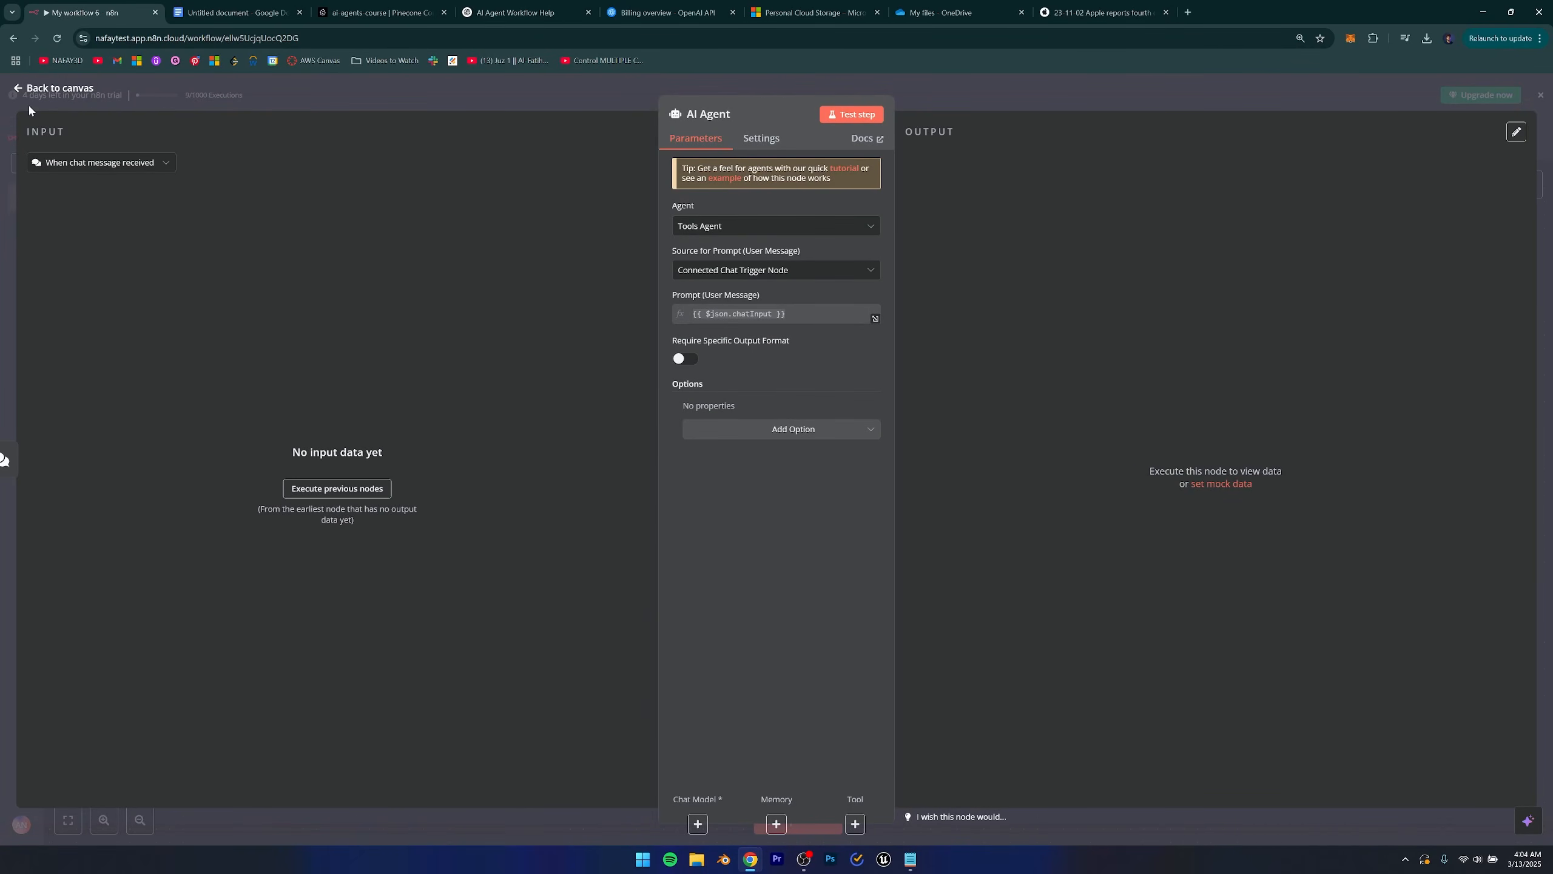
left_click(20, 89)
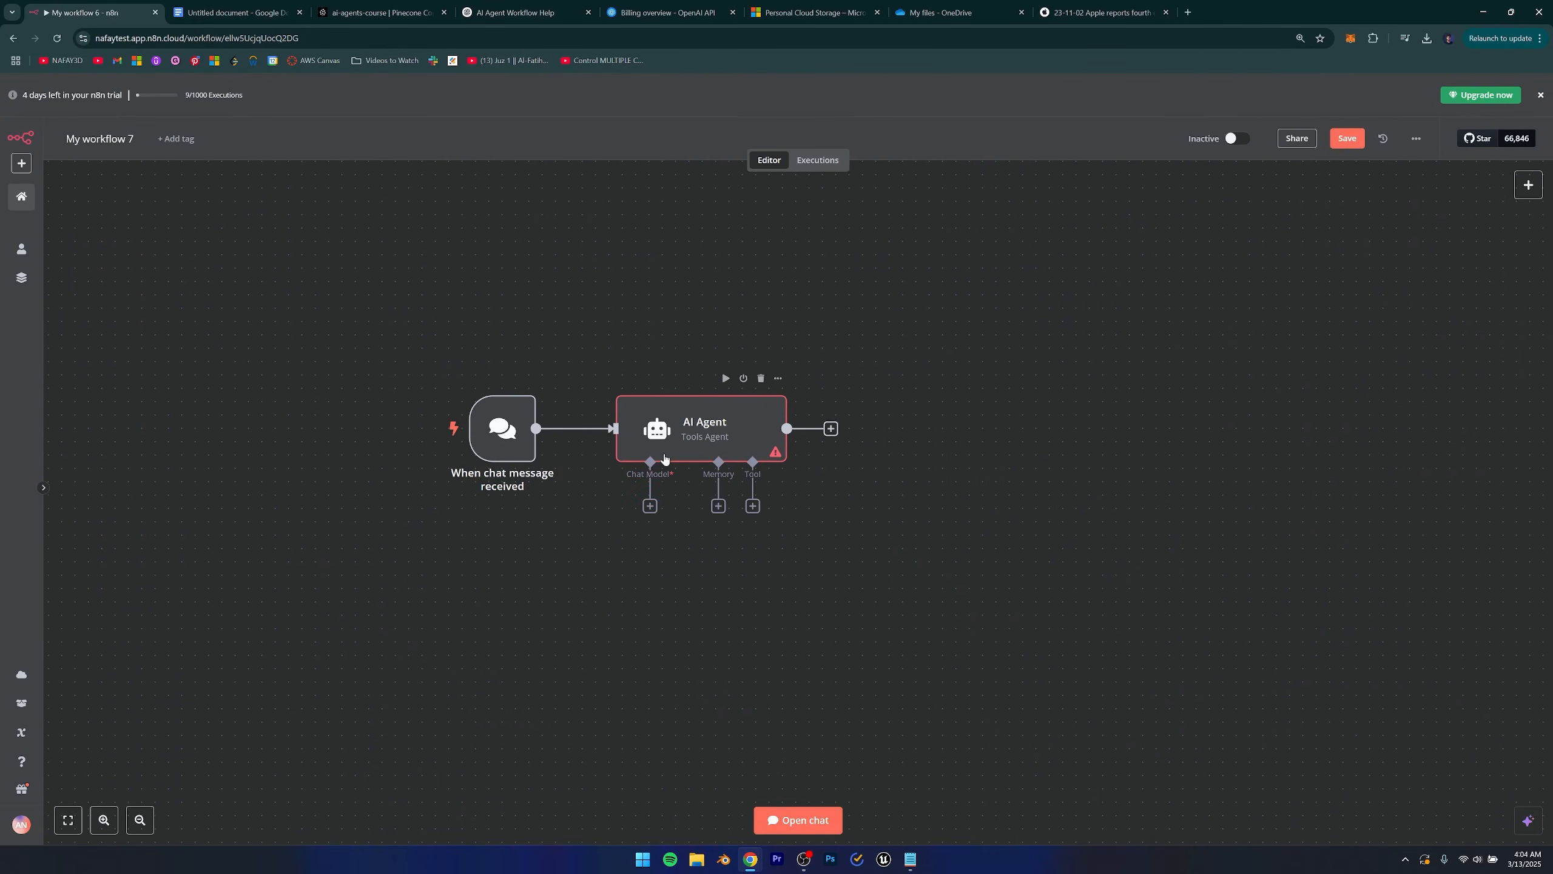
Attach an OpenAI Chat Model node using gpt-4o-mini to the AI Agent and move it to the agent's lower left.
left_click(649, 506)
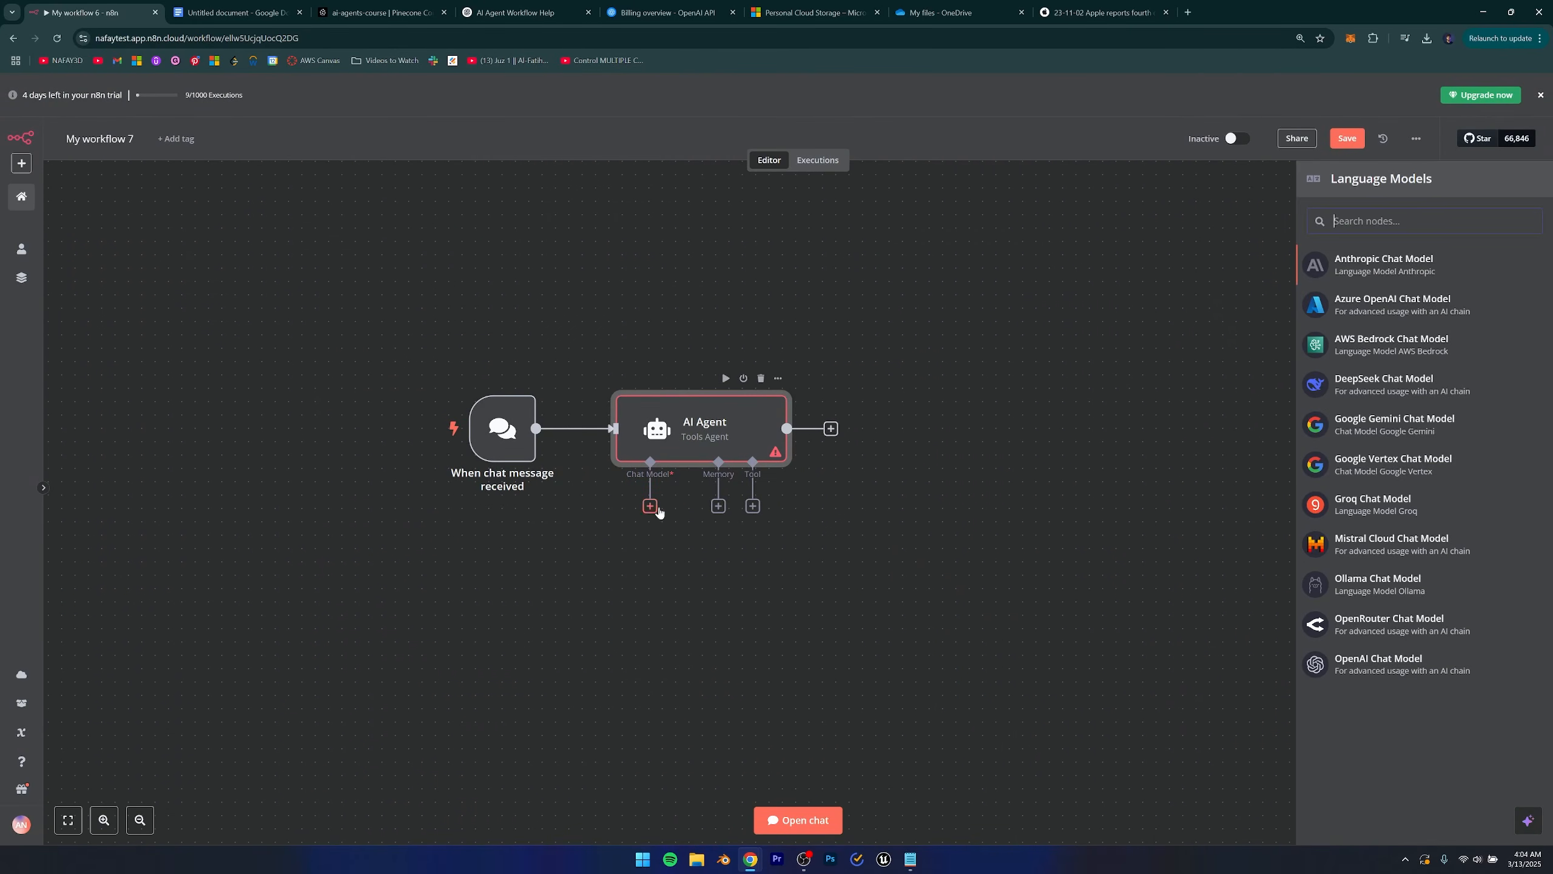
left_click(1373, 666)
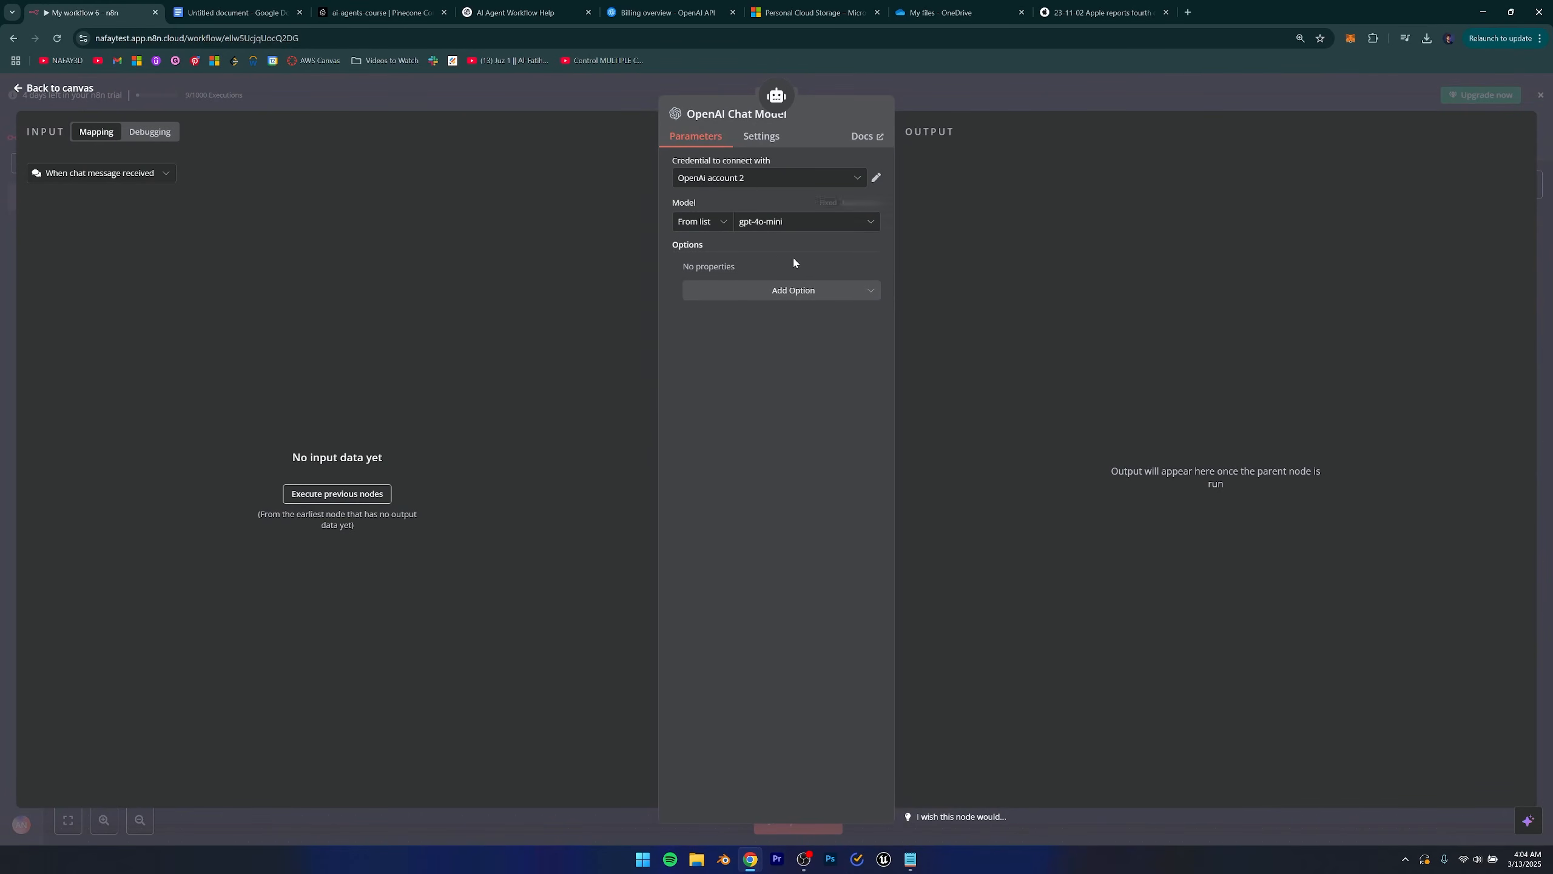
left_click(797, 292)
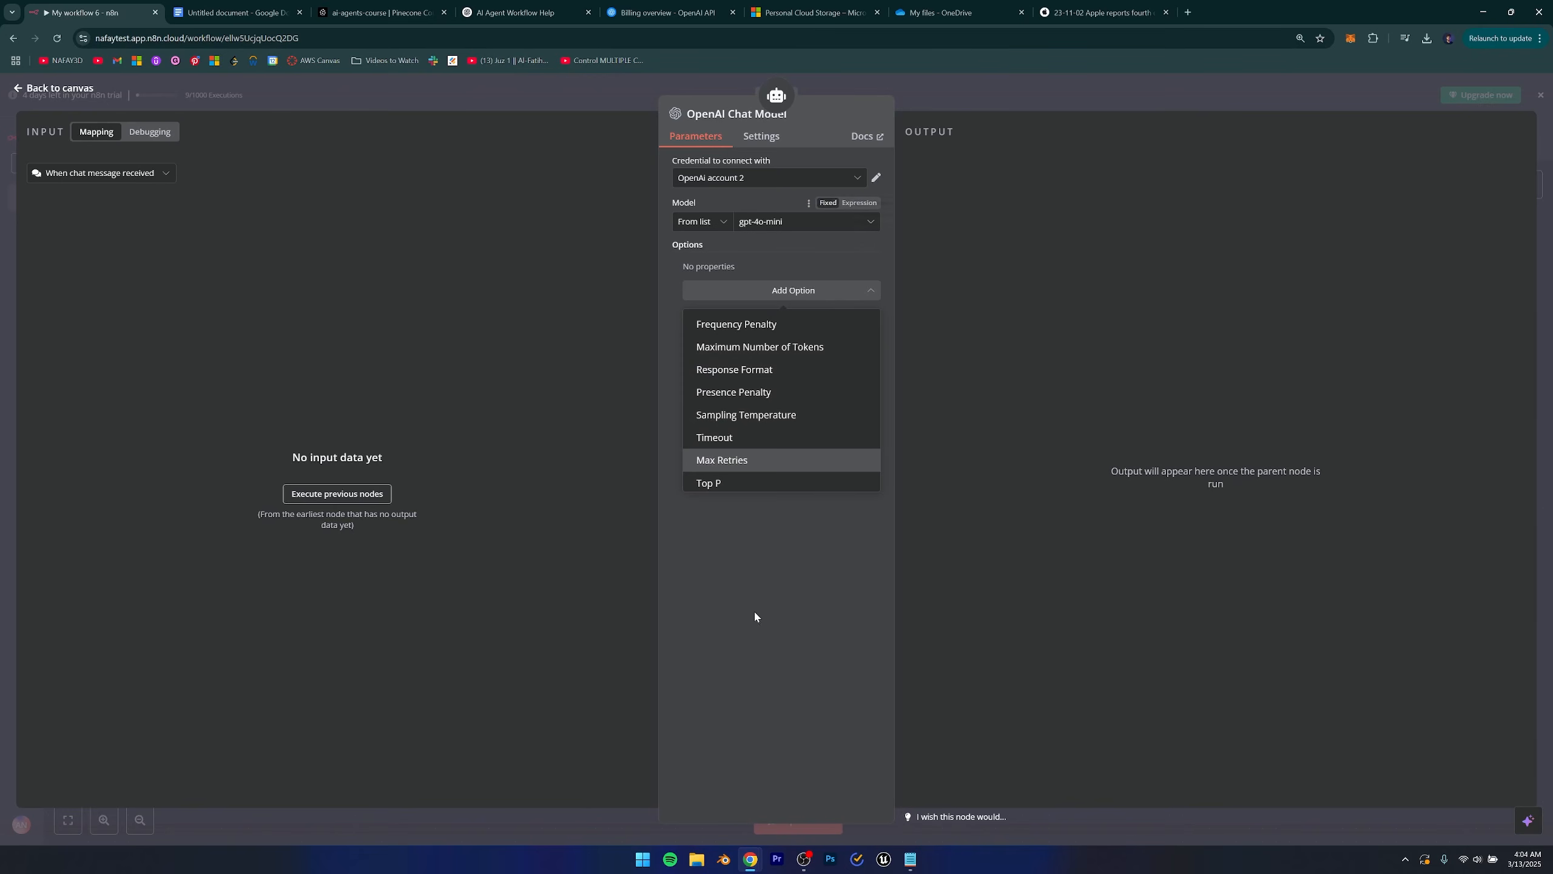
left_click(778, 560)
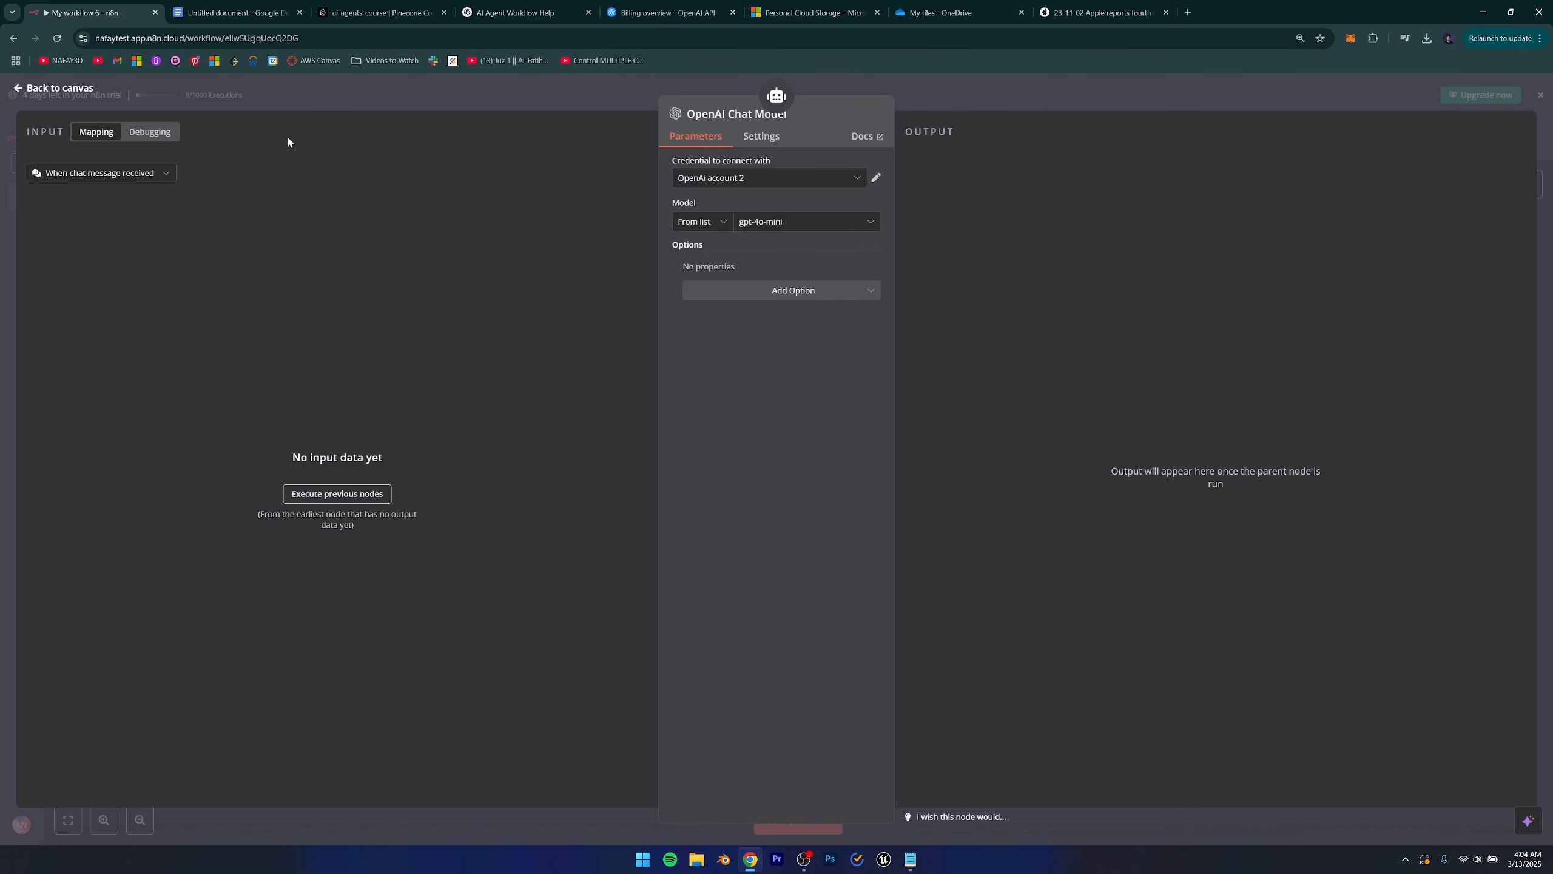
left_click(26, 88)
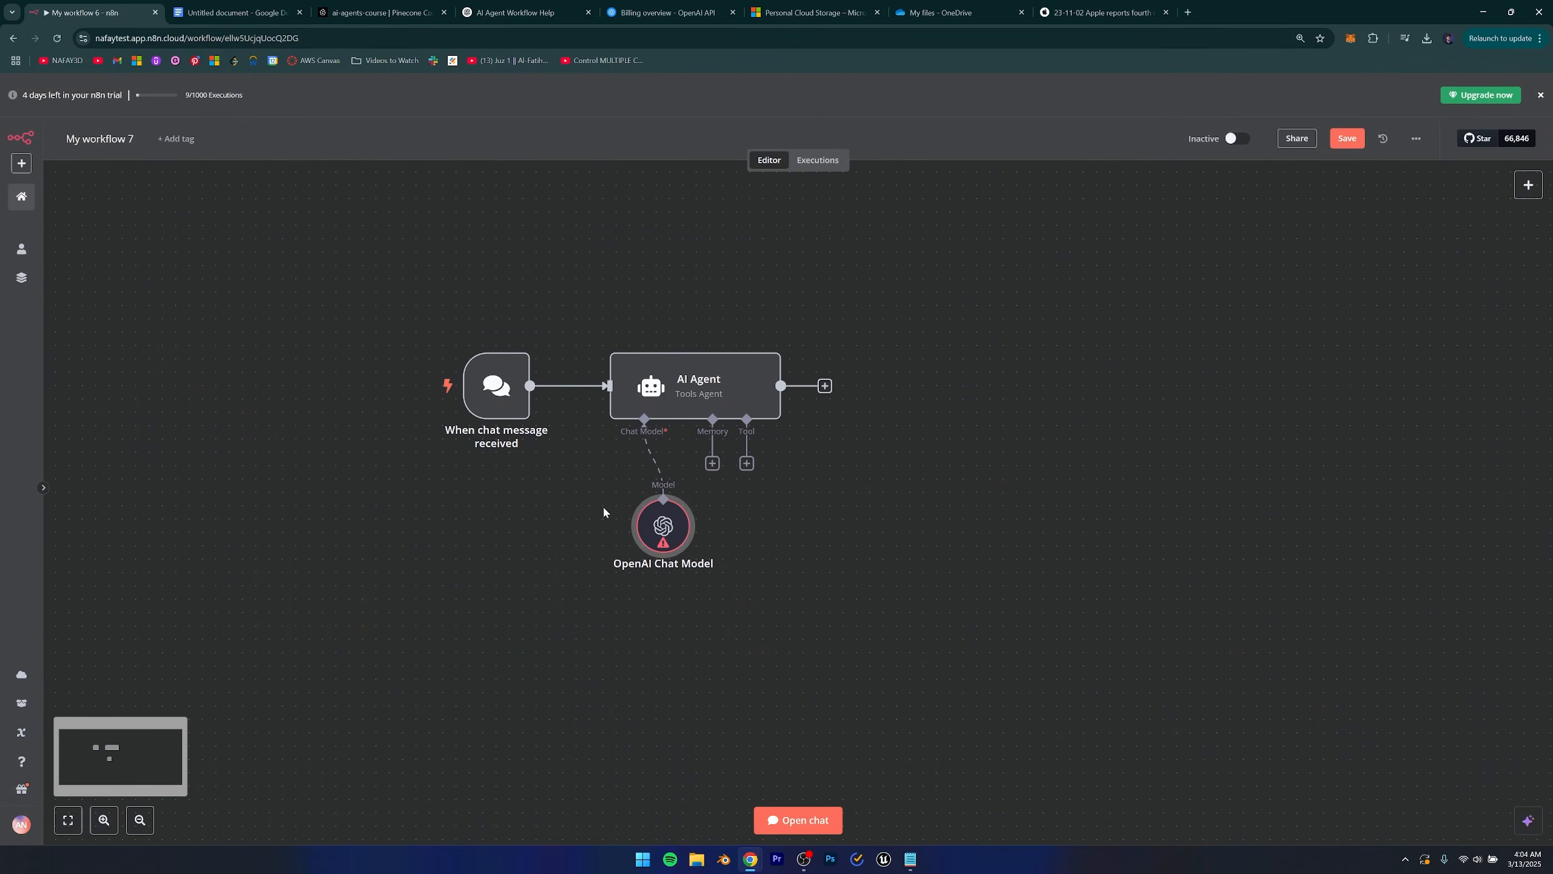
left_click_drag(664, 526, 584, 513)
Attach a Window Buffer Memory node to the AI Agent's Memory input and return to the canvas.
left_click(713, 463)
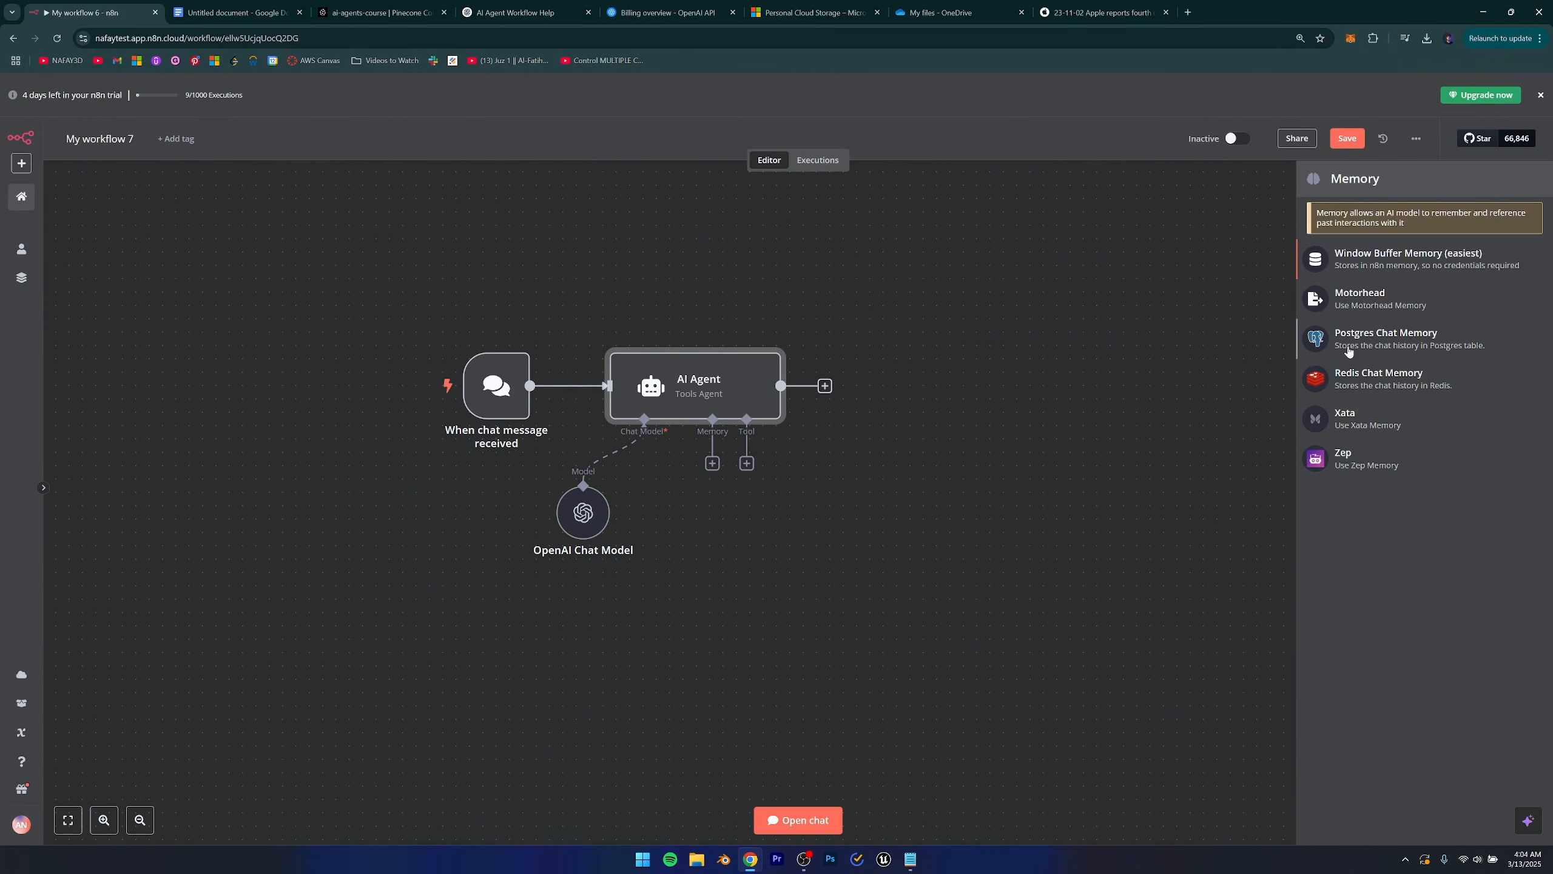
left_click(1402, 267)
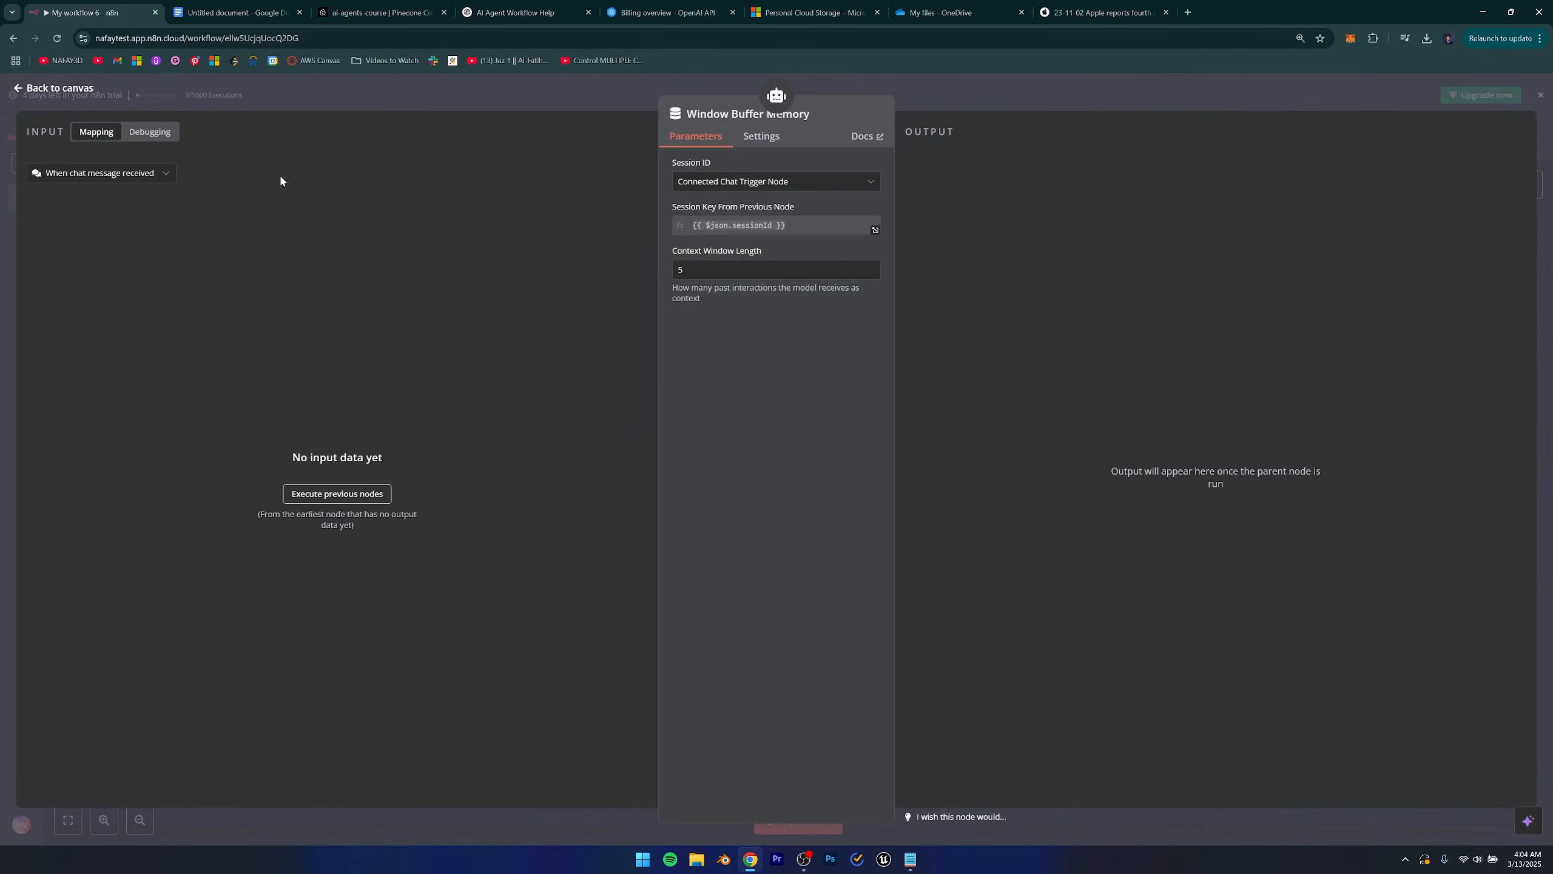
left_click(29, 89)
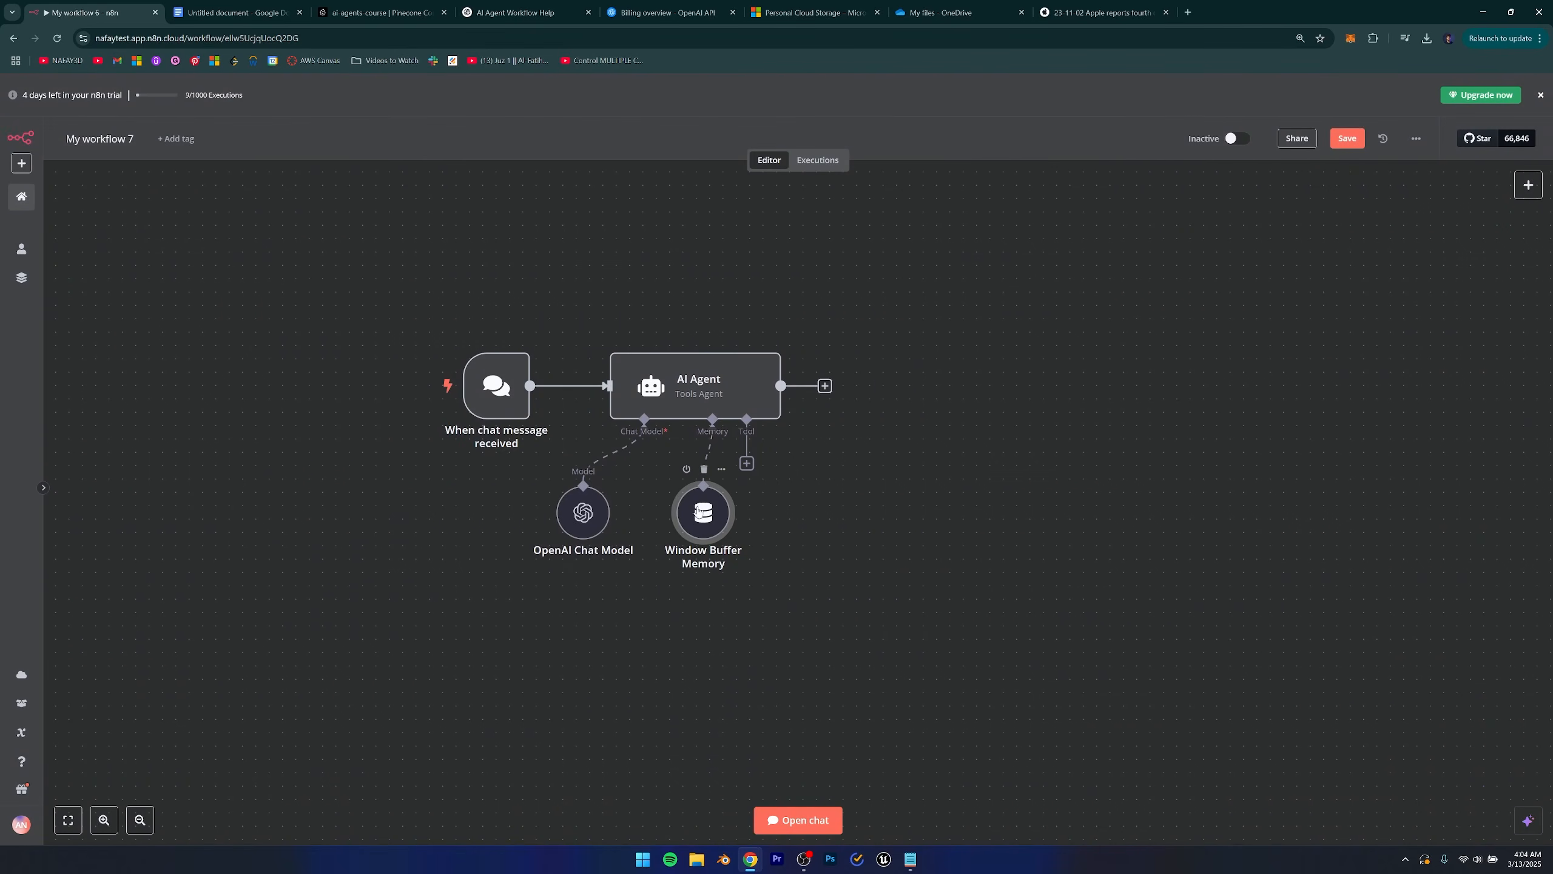
Attach a Pinecone Vector Store tool to the AI Agent, keeping the Retrieve Documents (As Tool for AI Agent) operation mode.
left_click(755, 466)
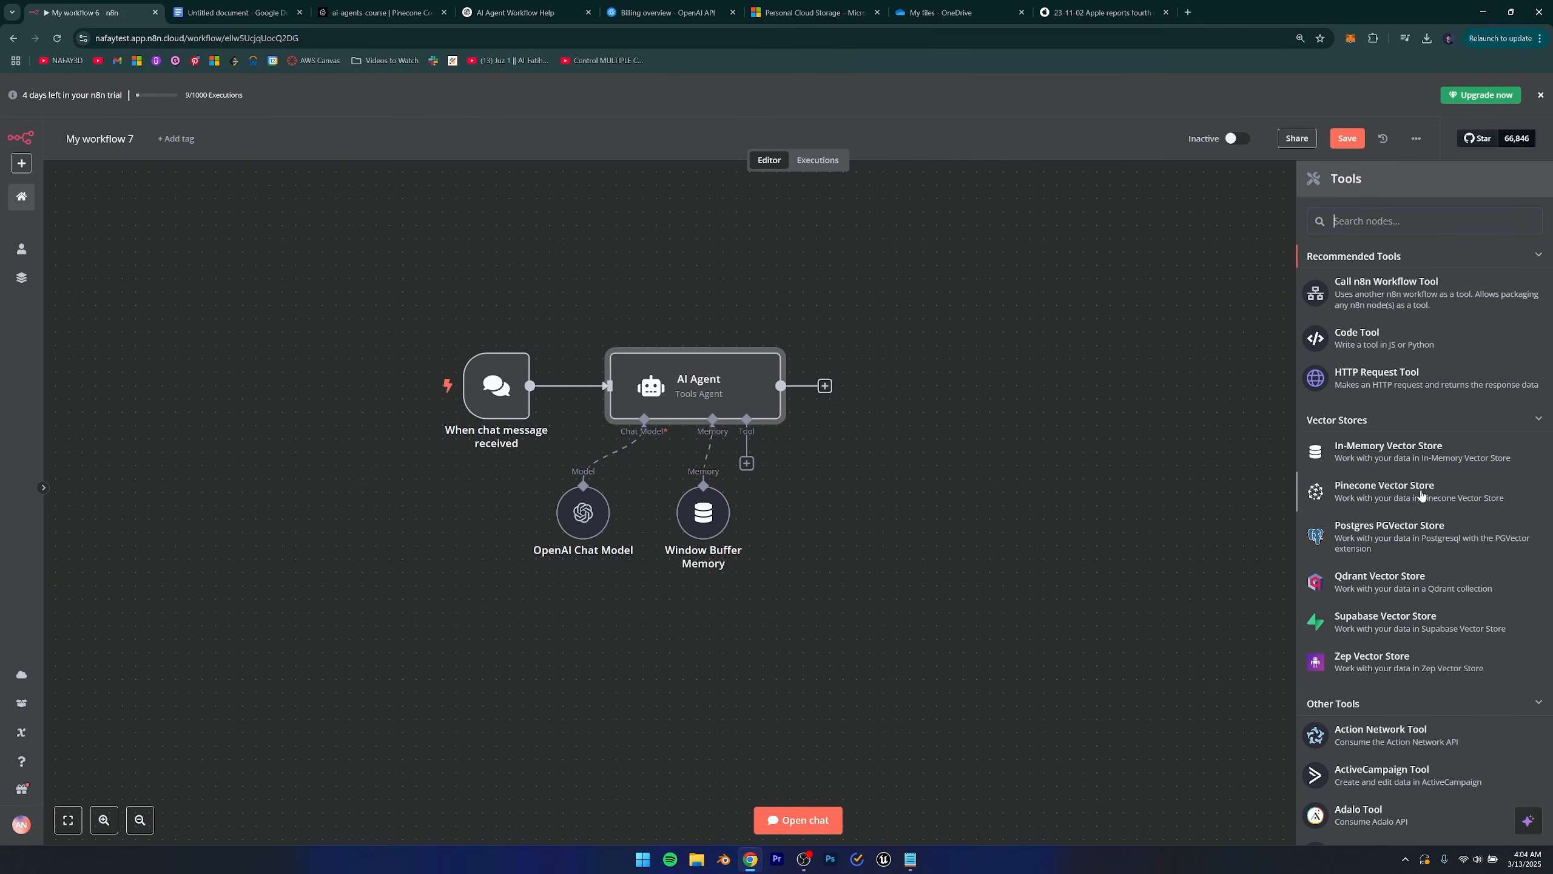
left_click(1384, 490)
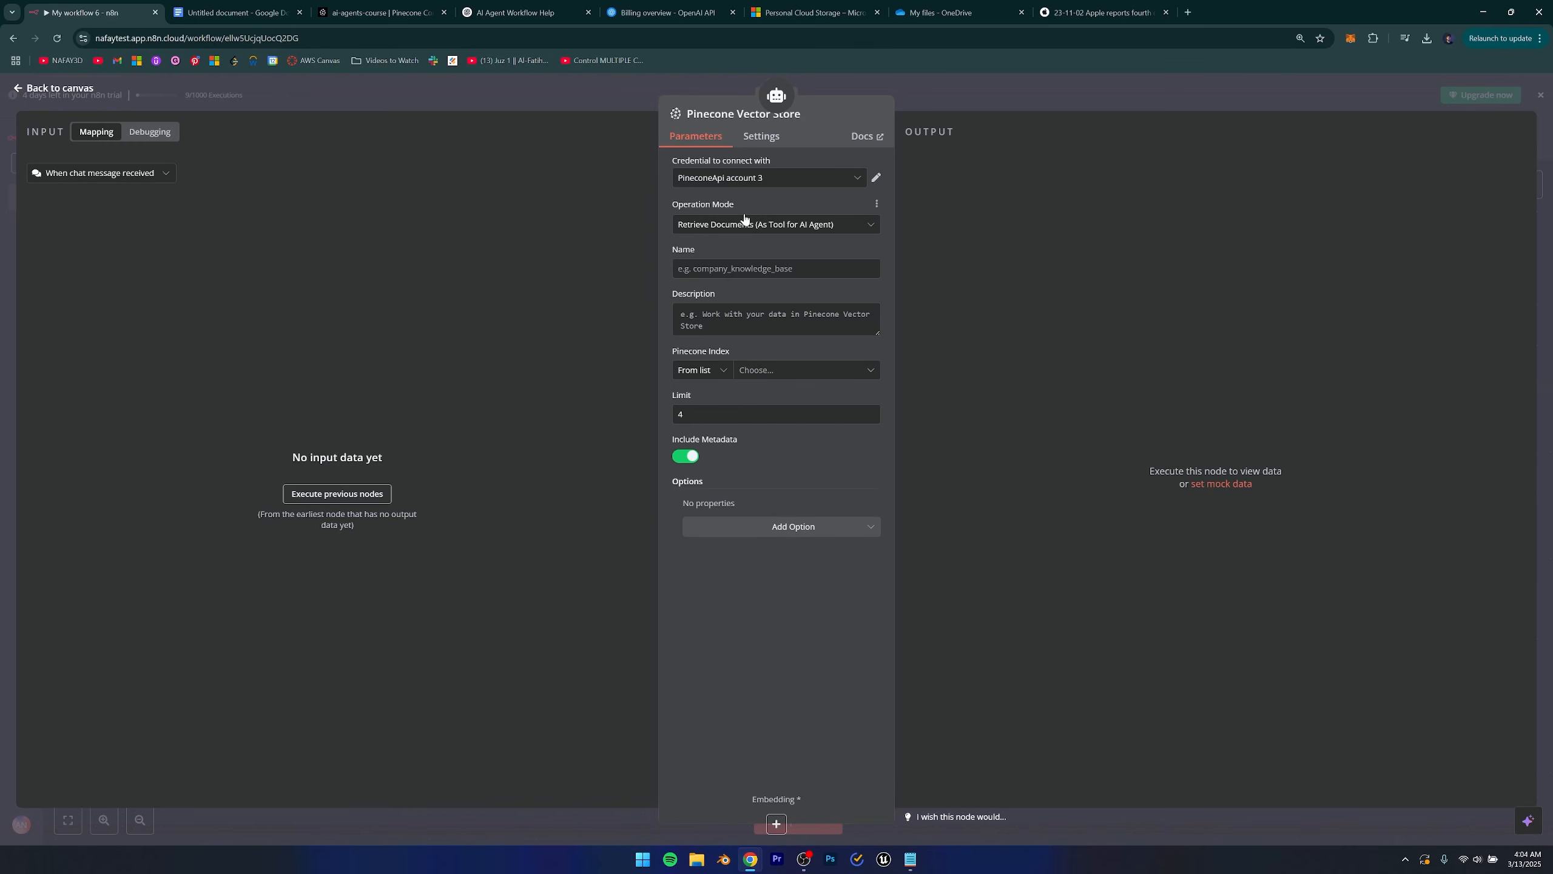
left_click(731, 178)
left_click(760, 174)
left_click(796, 228)
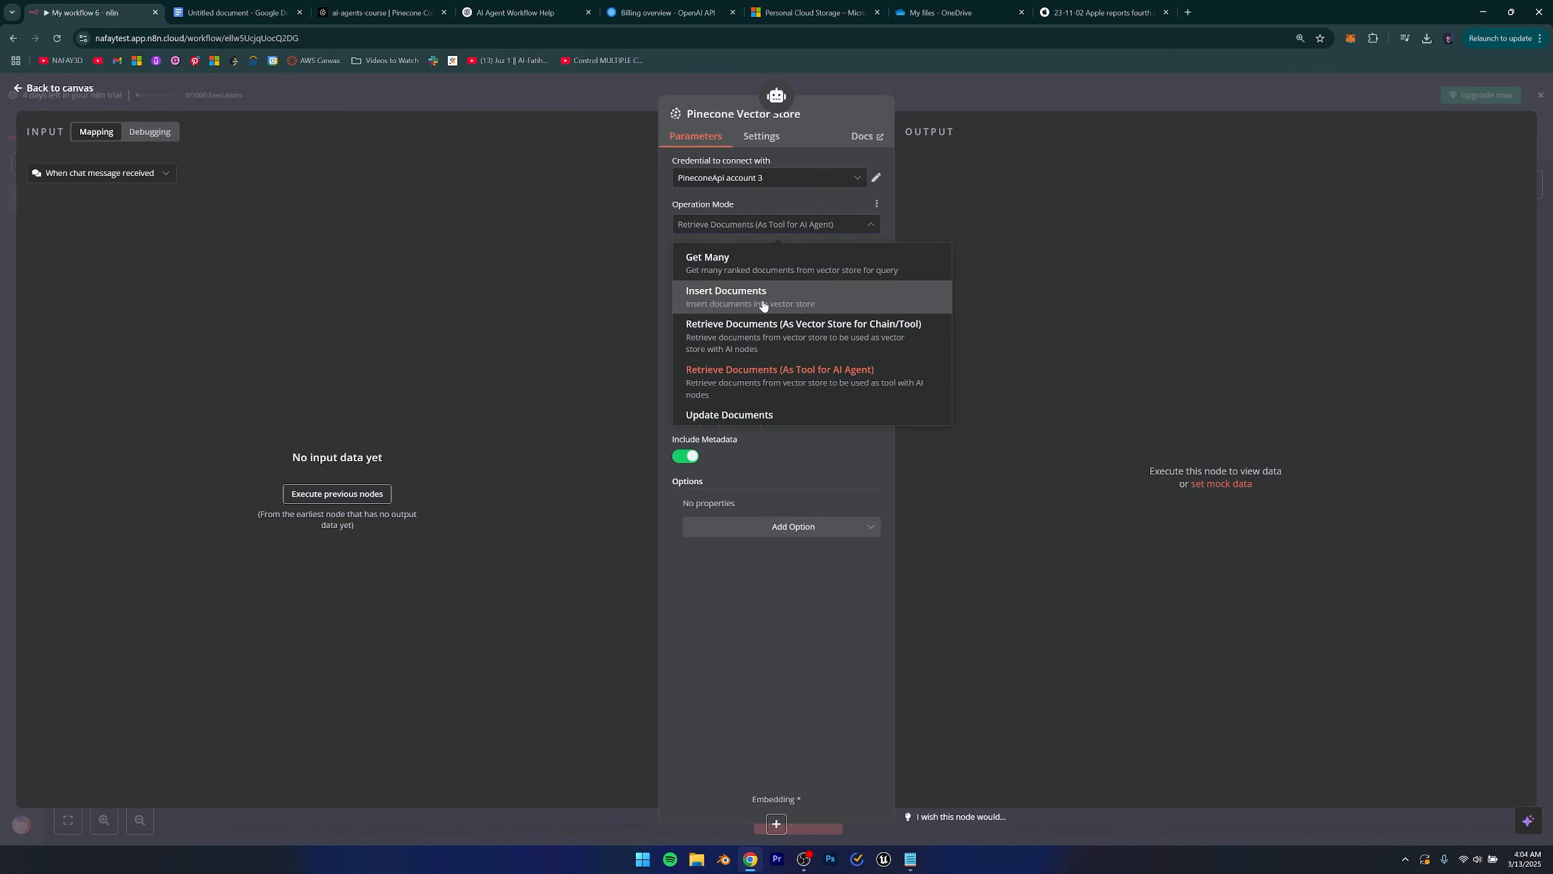
left_click(771, 204)
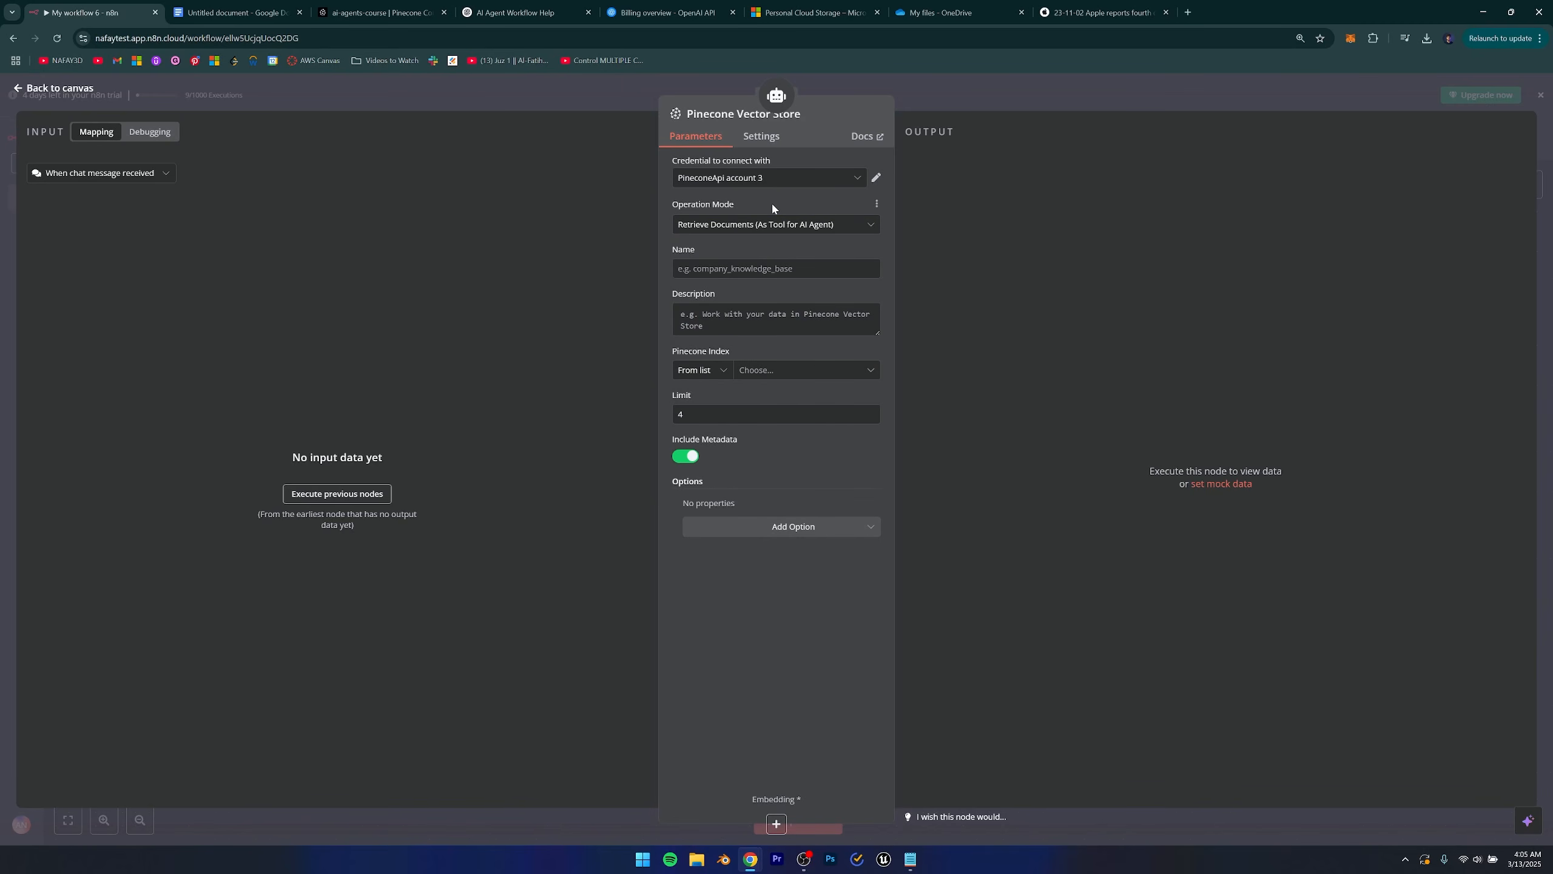
Name the Pinecone tool ai-agents-course and check the name against the index in Pinecone.
left_click(744, 268)
type("ai-agent")
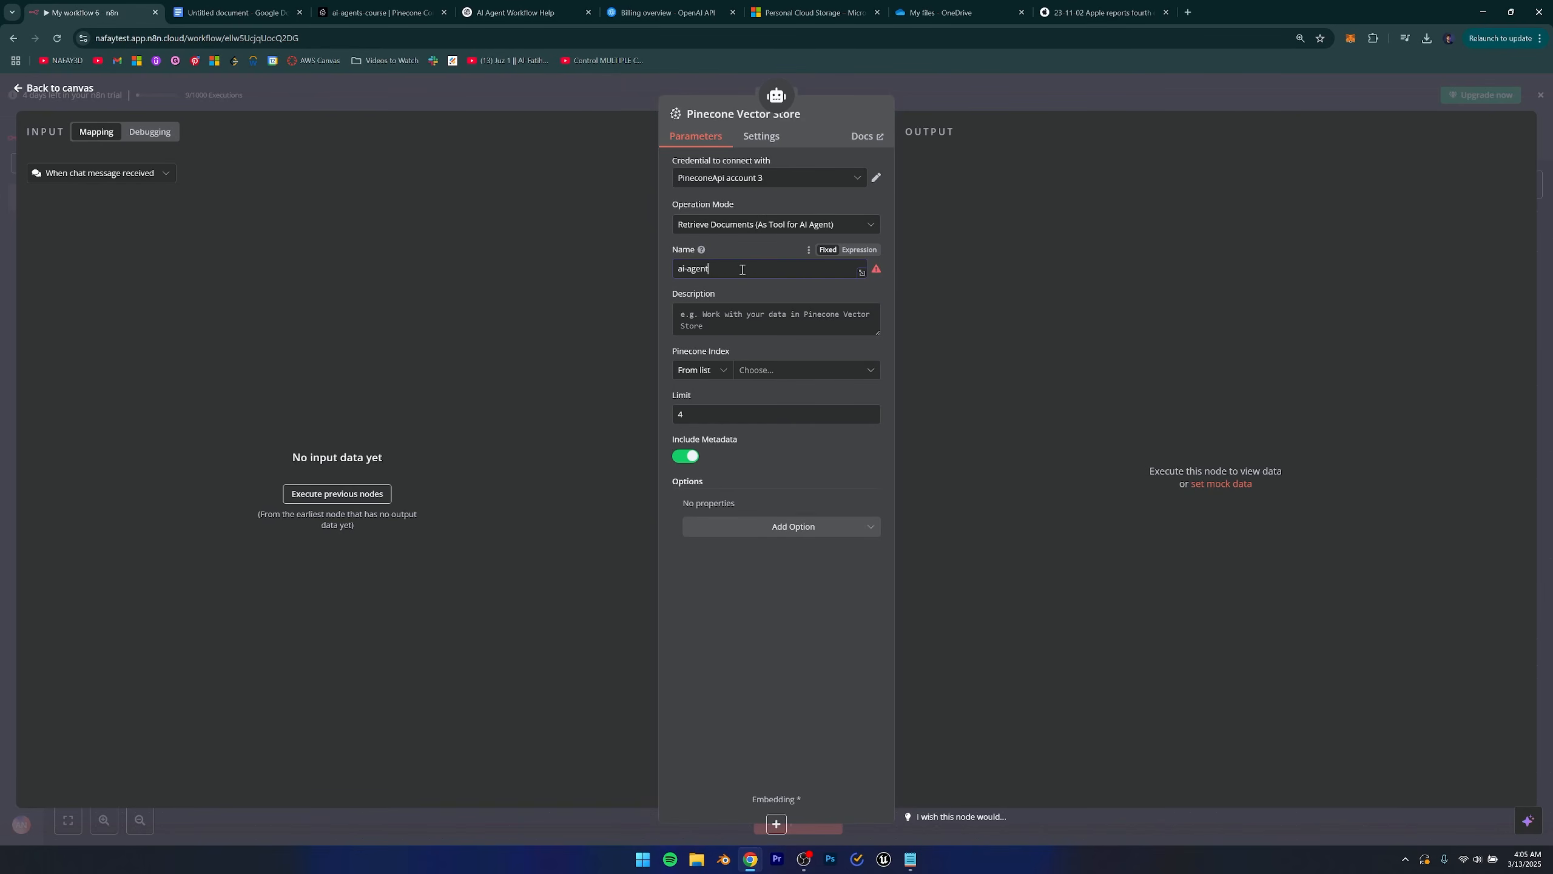
type("s-course")
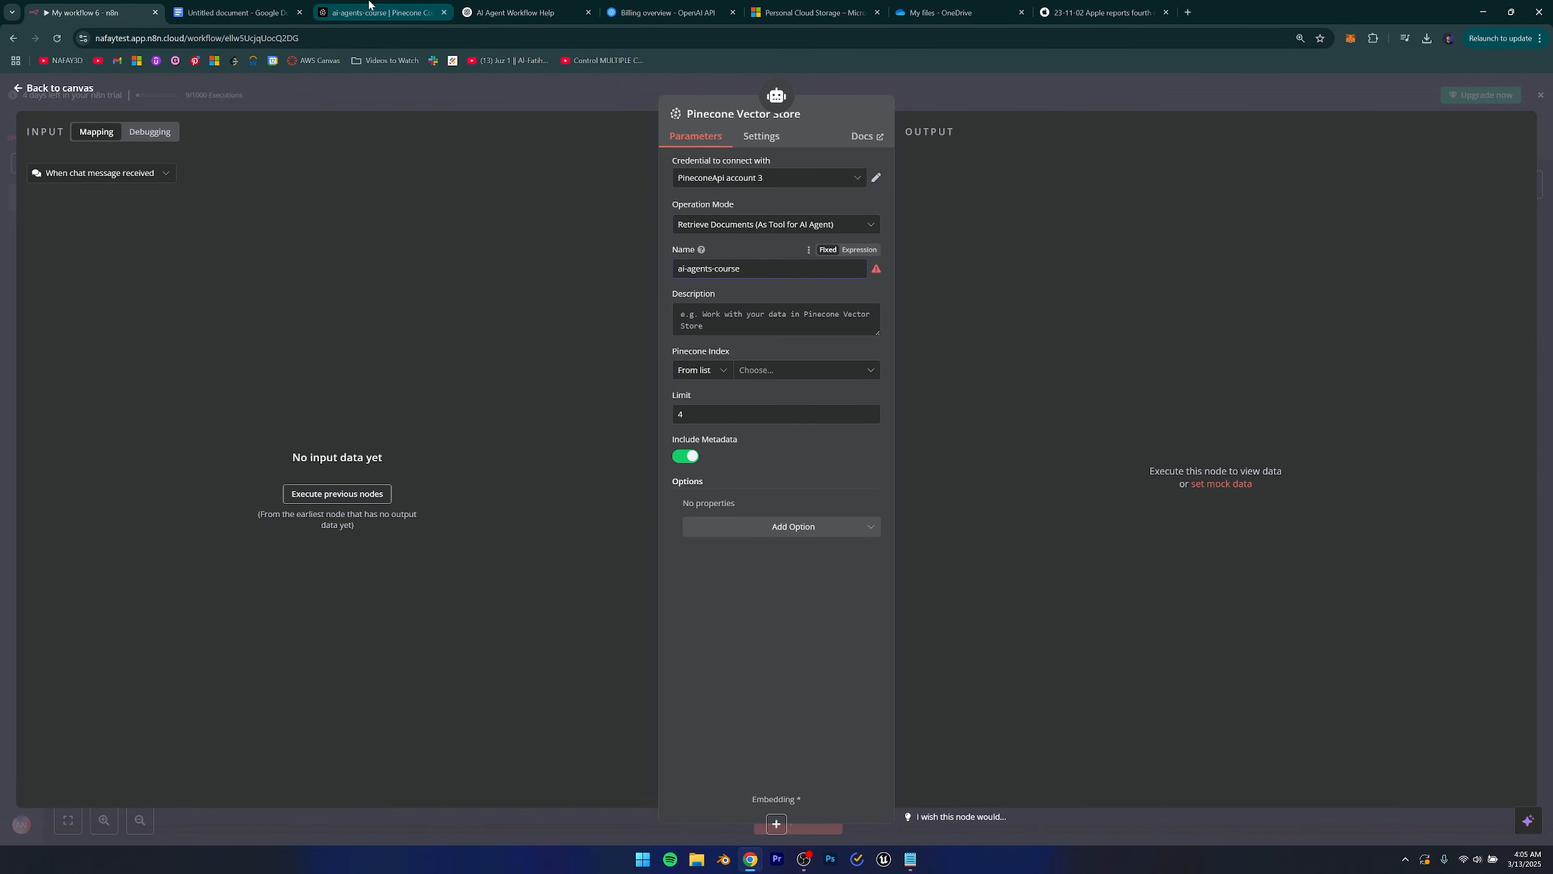
left_click(369, 8)
left_click(80, 11)
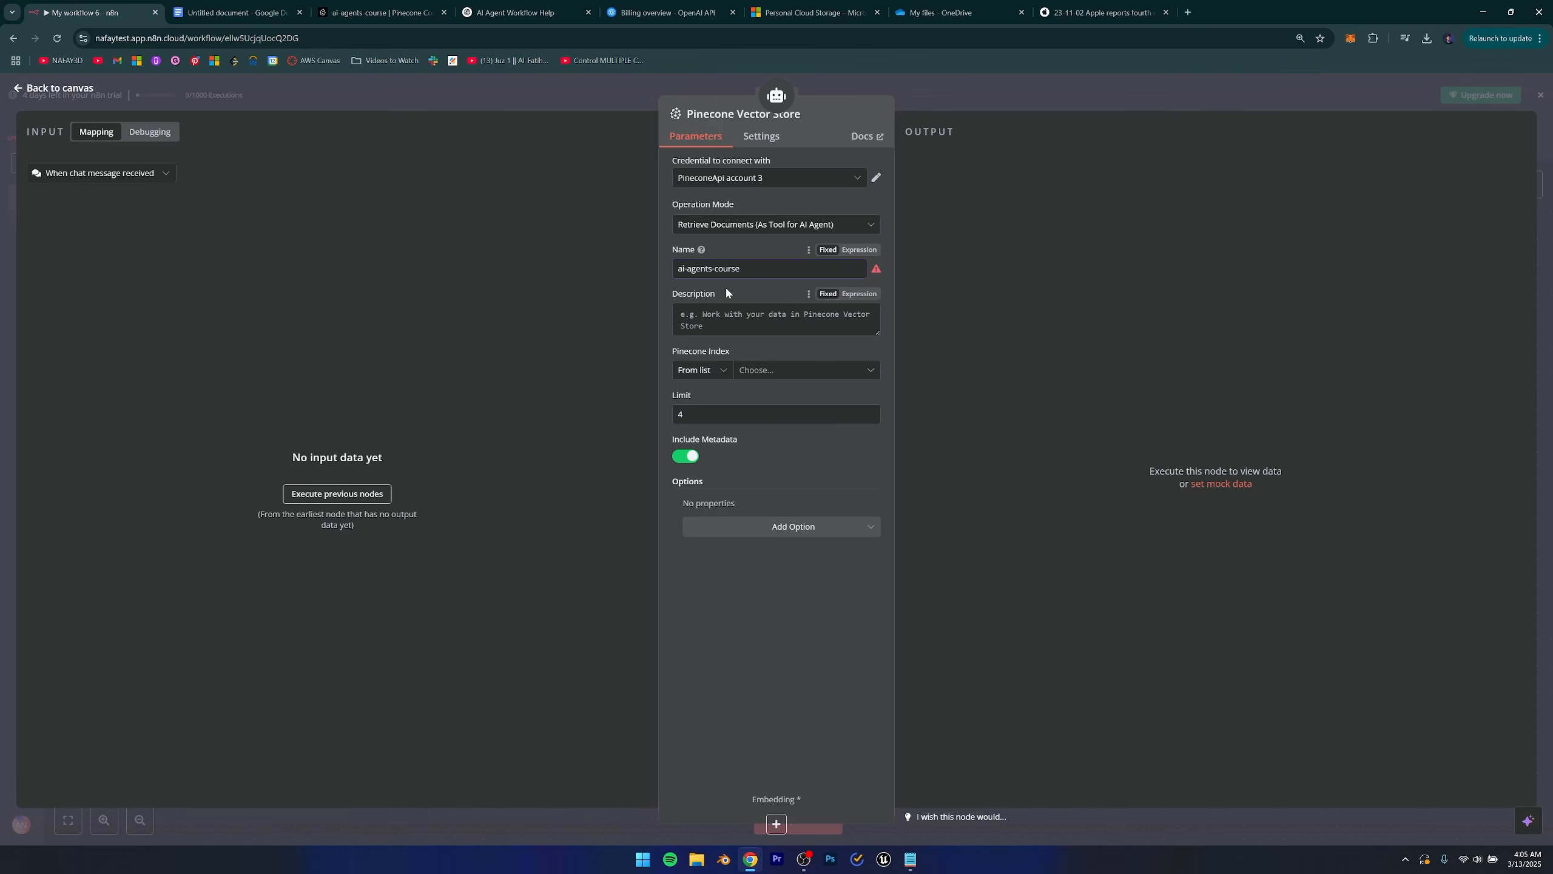
Describe the Pinecone tool as "use this tool to get the data to answer the user's question.".
left_click(742, 320)
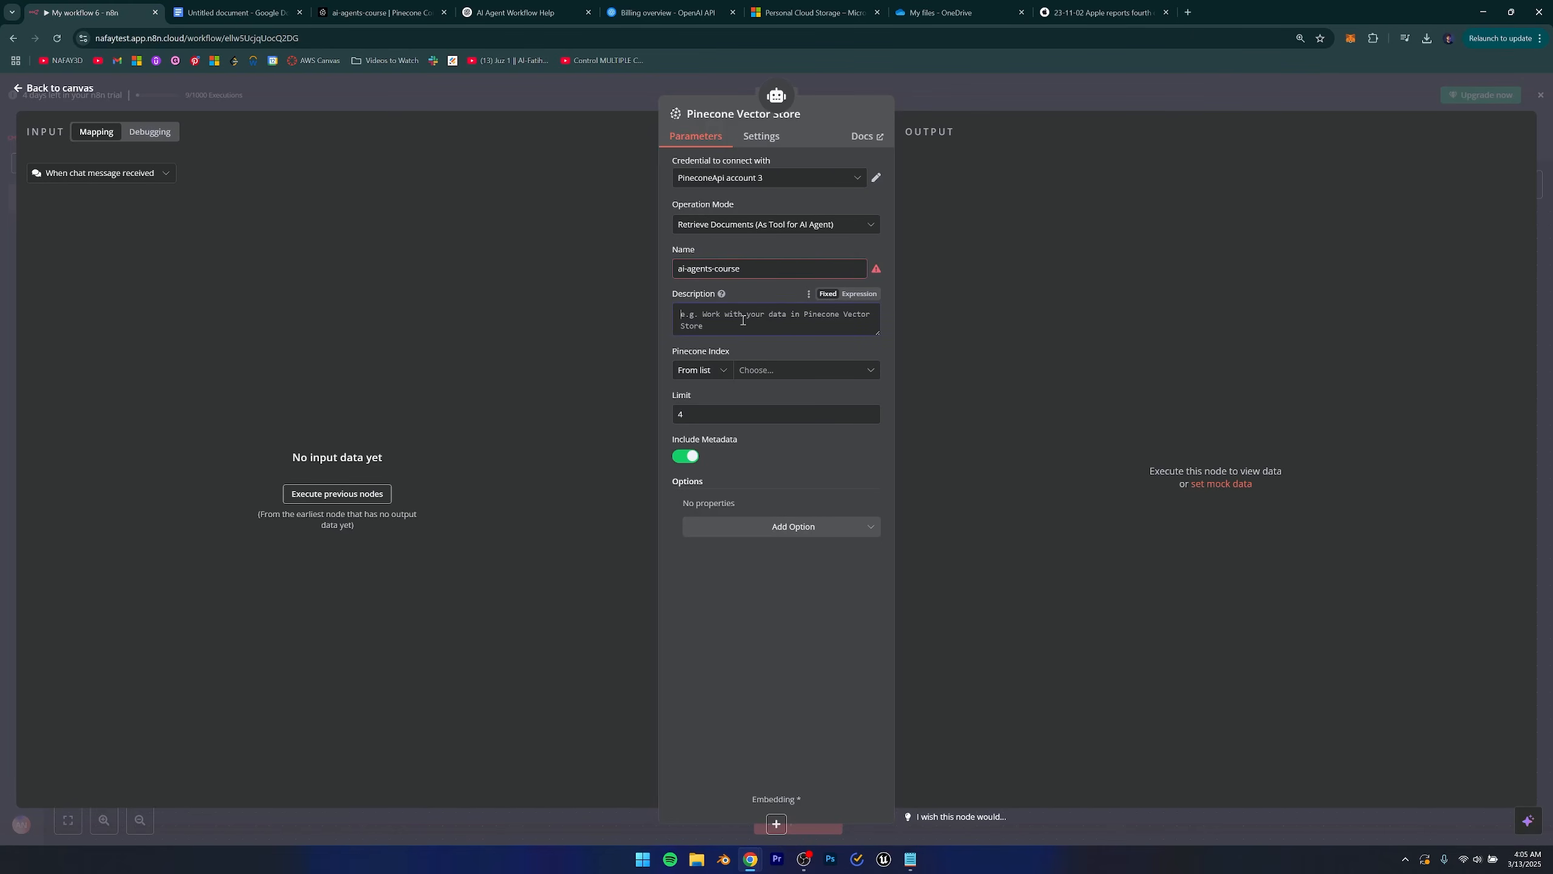
left_click(722, 295)
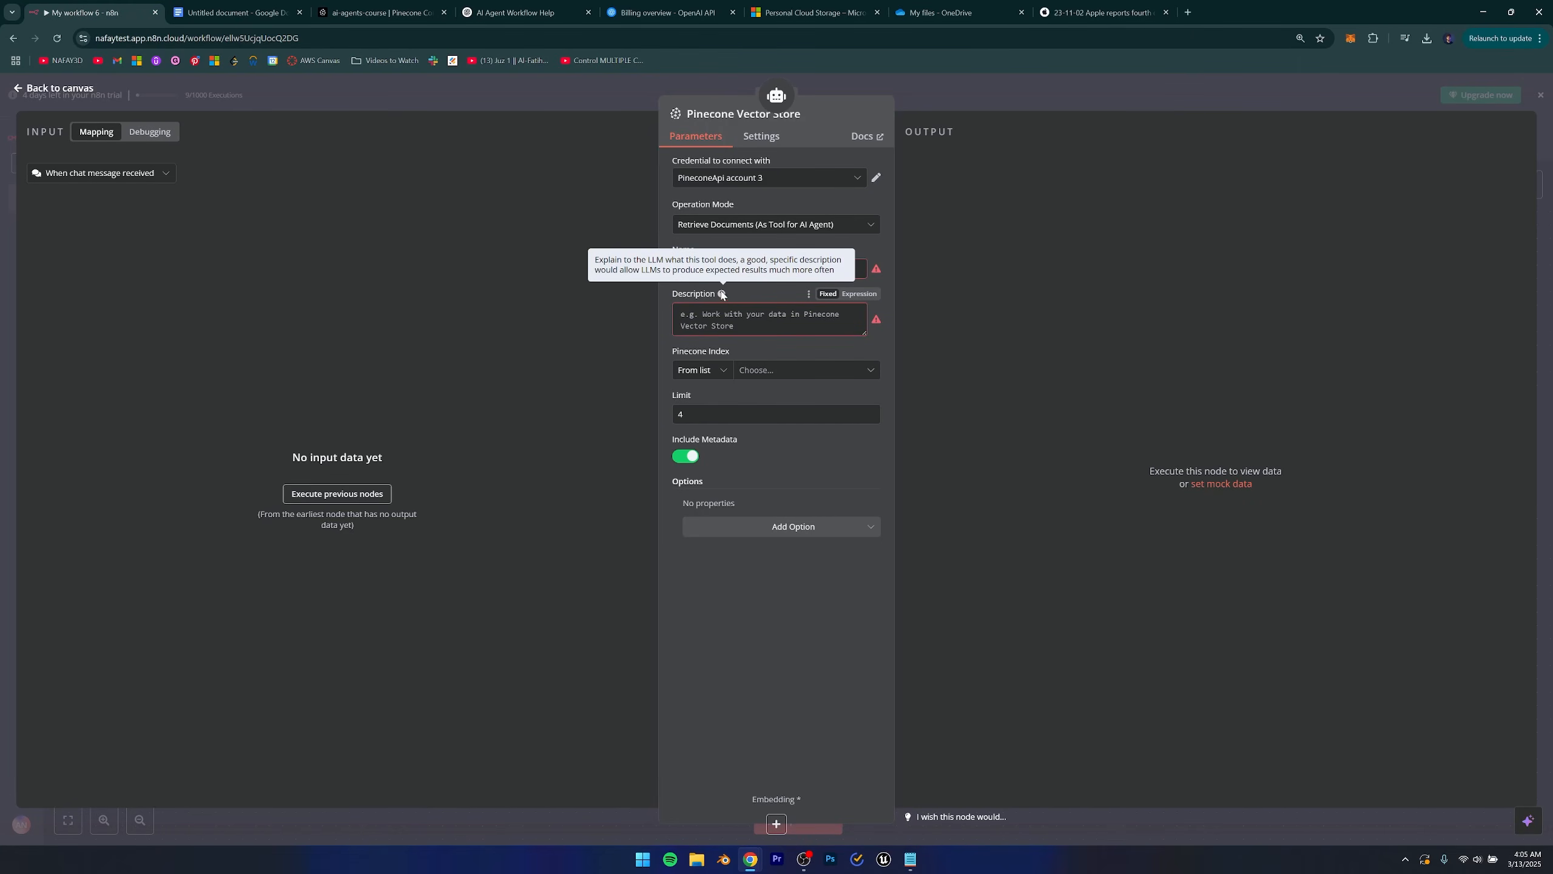
left_click_drag(593, 264, 847, 273)
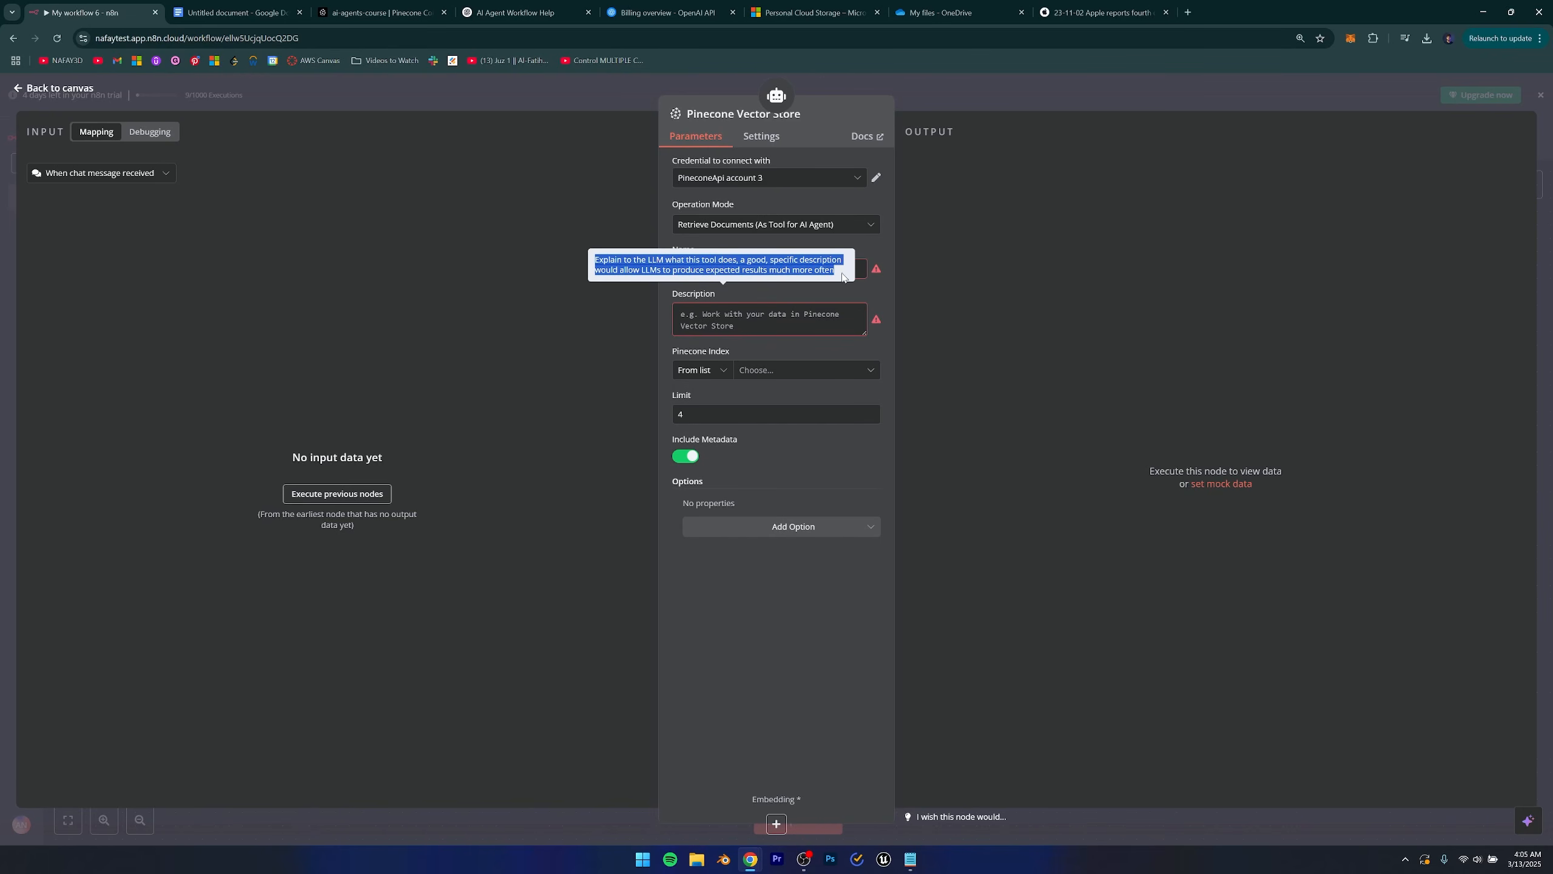
left_click(811, 323)
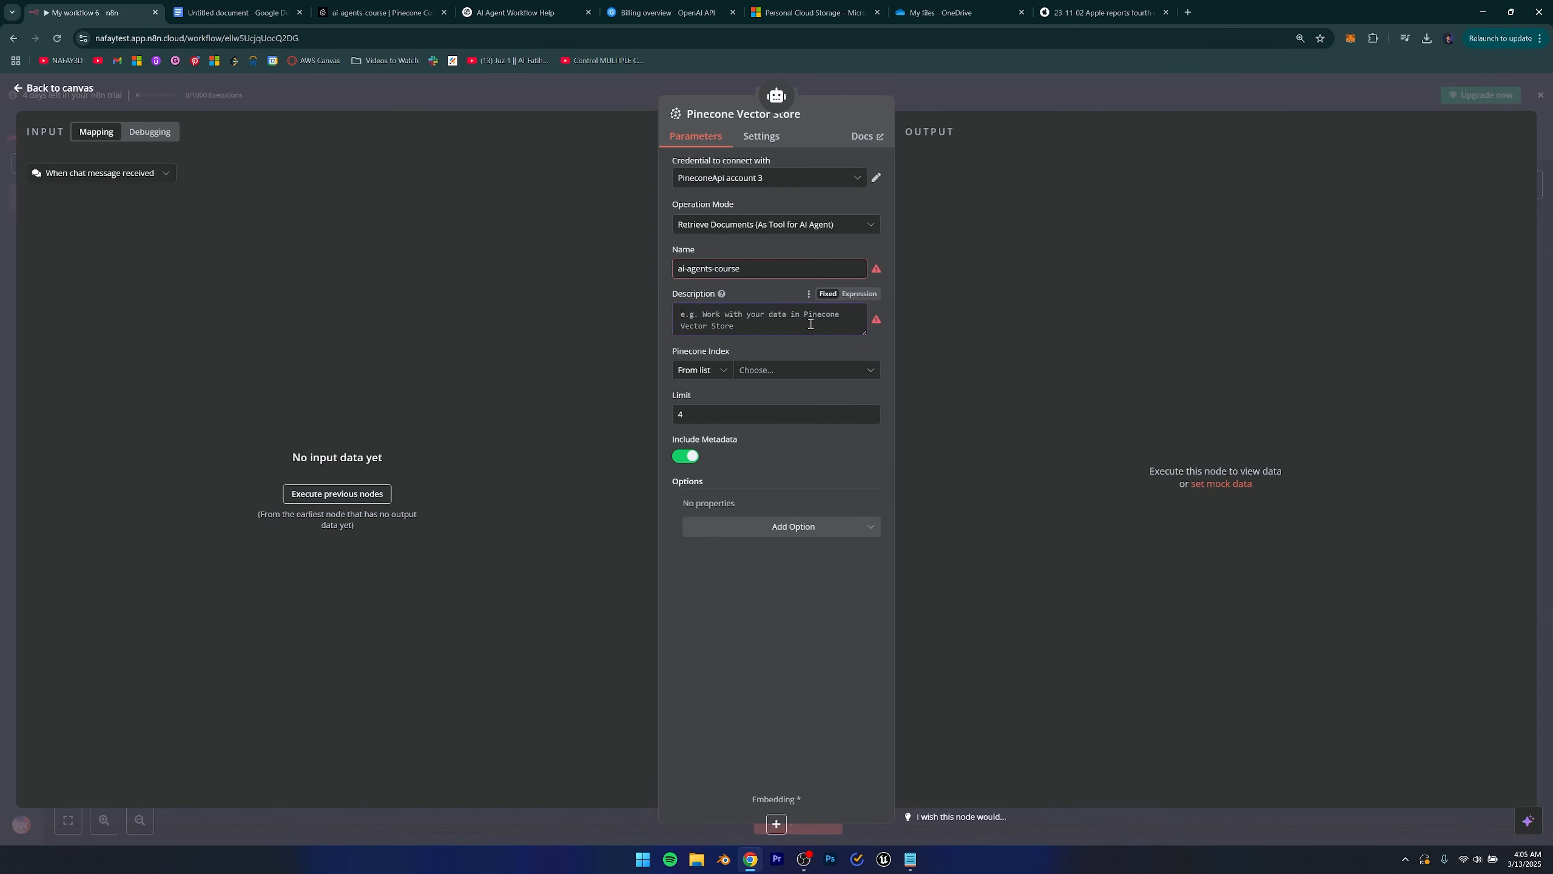
type("use thsi t")
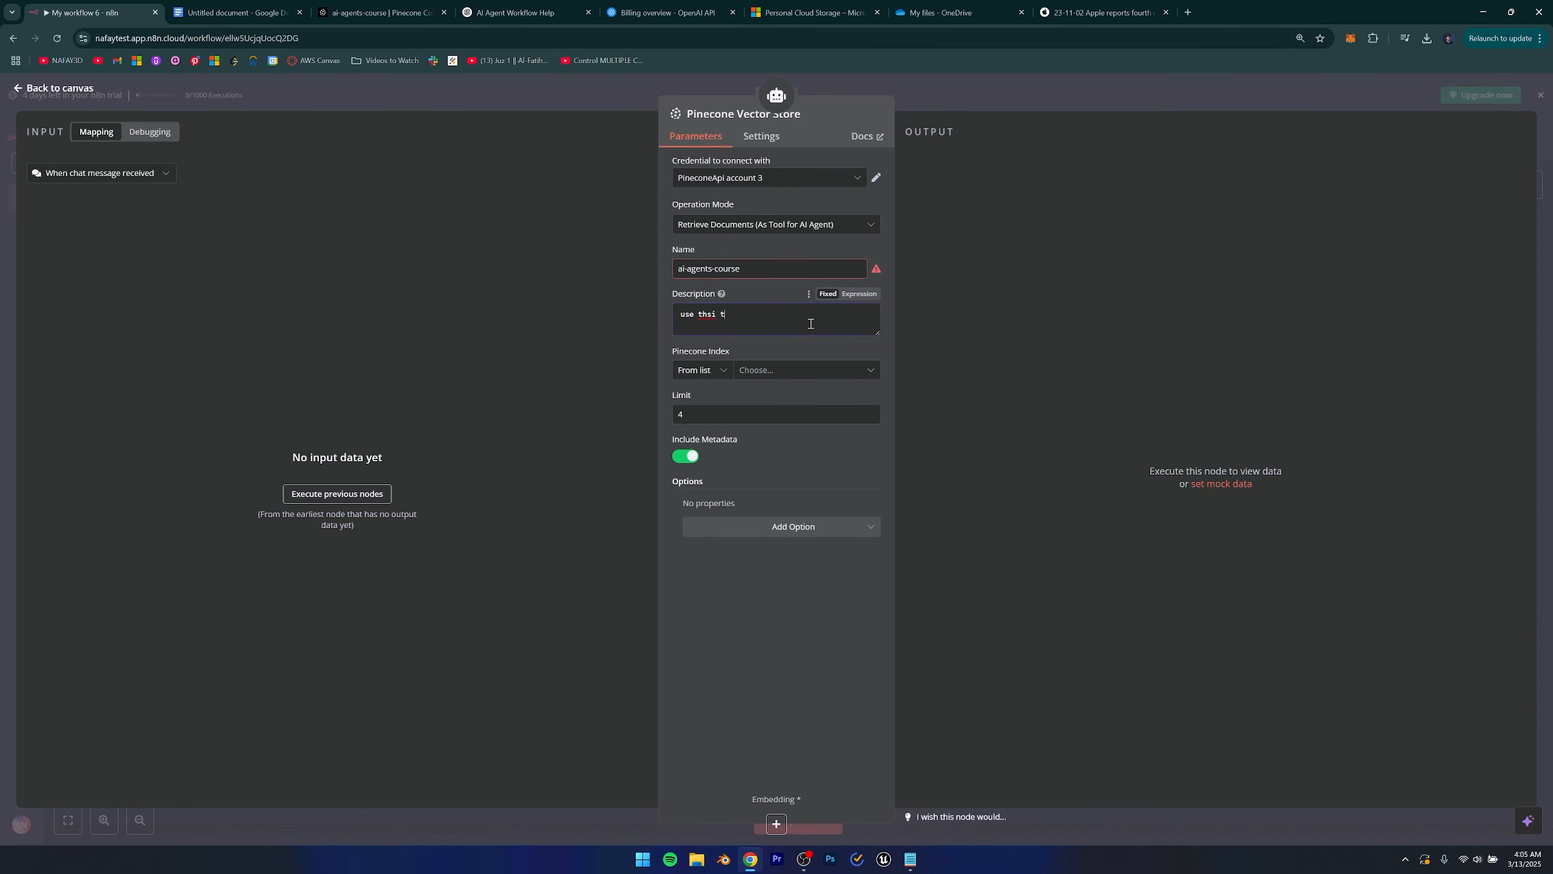
type("o")
type("his tool to ")
type("get the da")
type("ta ")
type("to snwe")
key("BackSpace")
key("BackSpace")
type("answert the user's question")
left_click_drag(681, 314, 820, 317)
left_click(822, 315)
left_click_drag(828, 315, 834, 332)
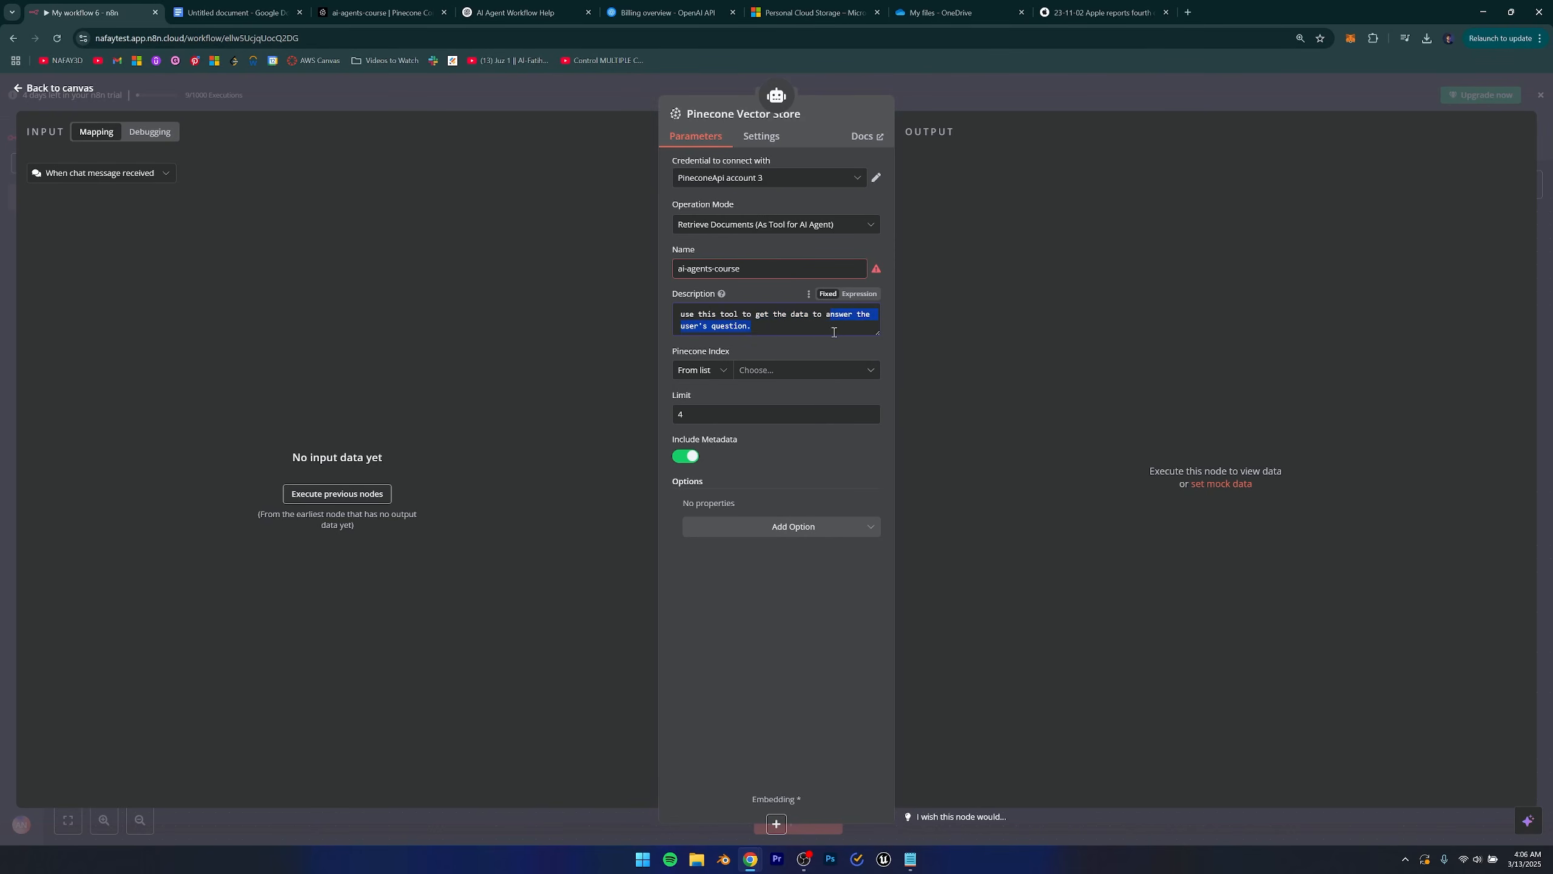
left_click(779, 329)
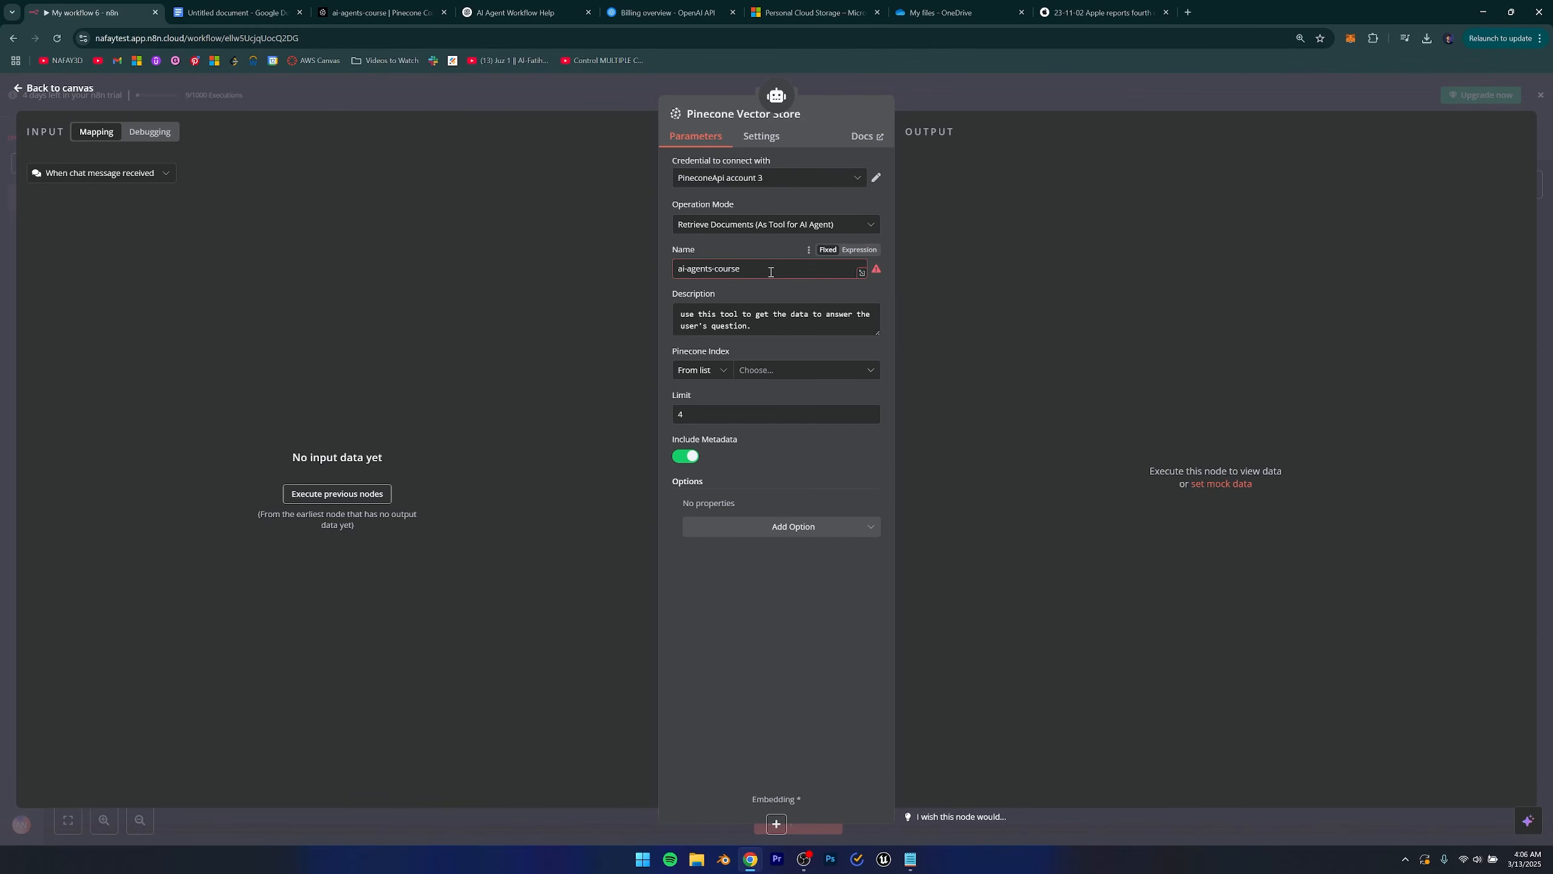
Replace the hyphens in the Pinecone tool's name with underscores so it reads ai_agents_course.
mouse_move(879, 270)
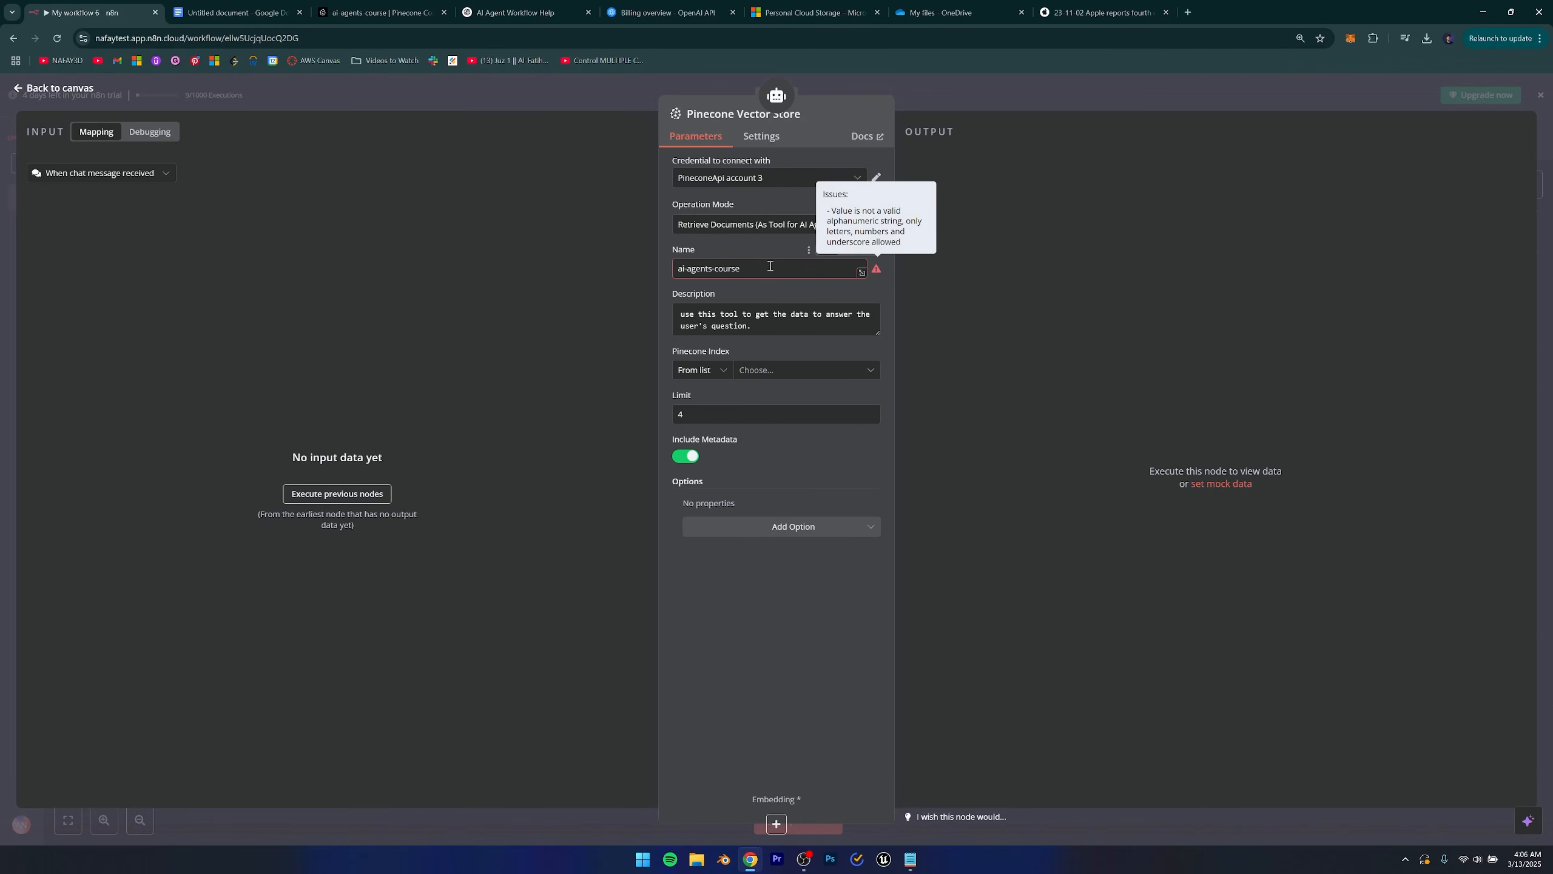
key("BackSpace")
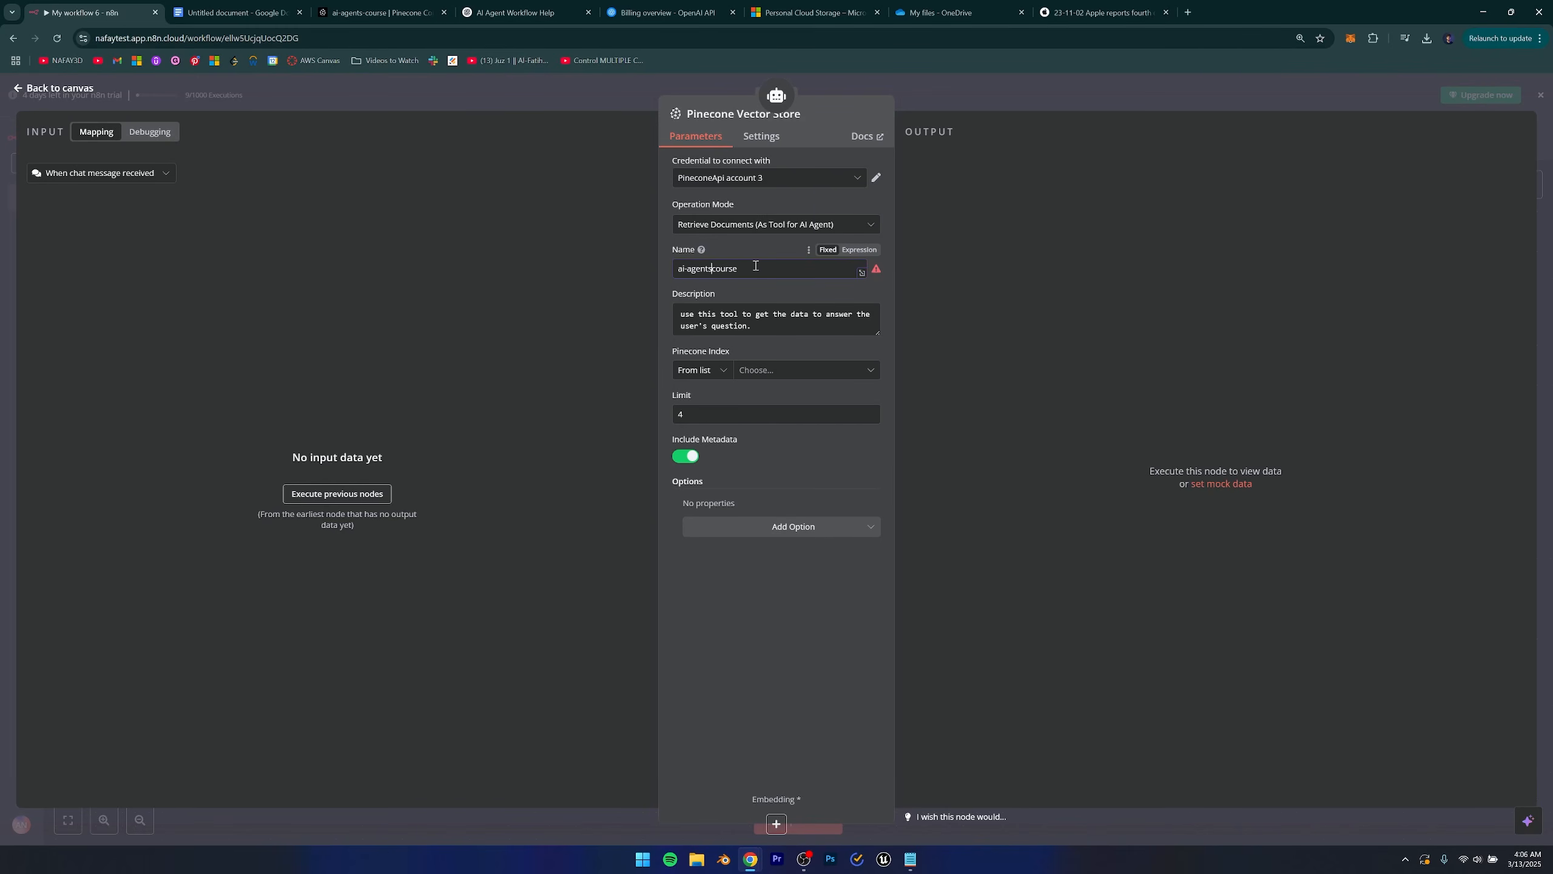
type("_")
left_click(685, 269)
key("BackSpace")
type("_")
left_click(379, 12)
left_click(91, 12)
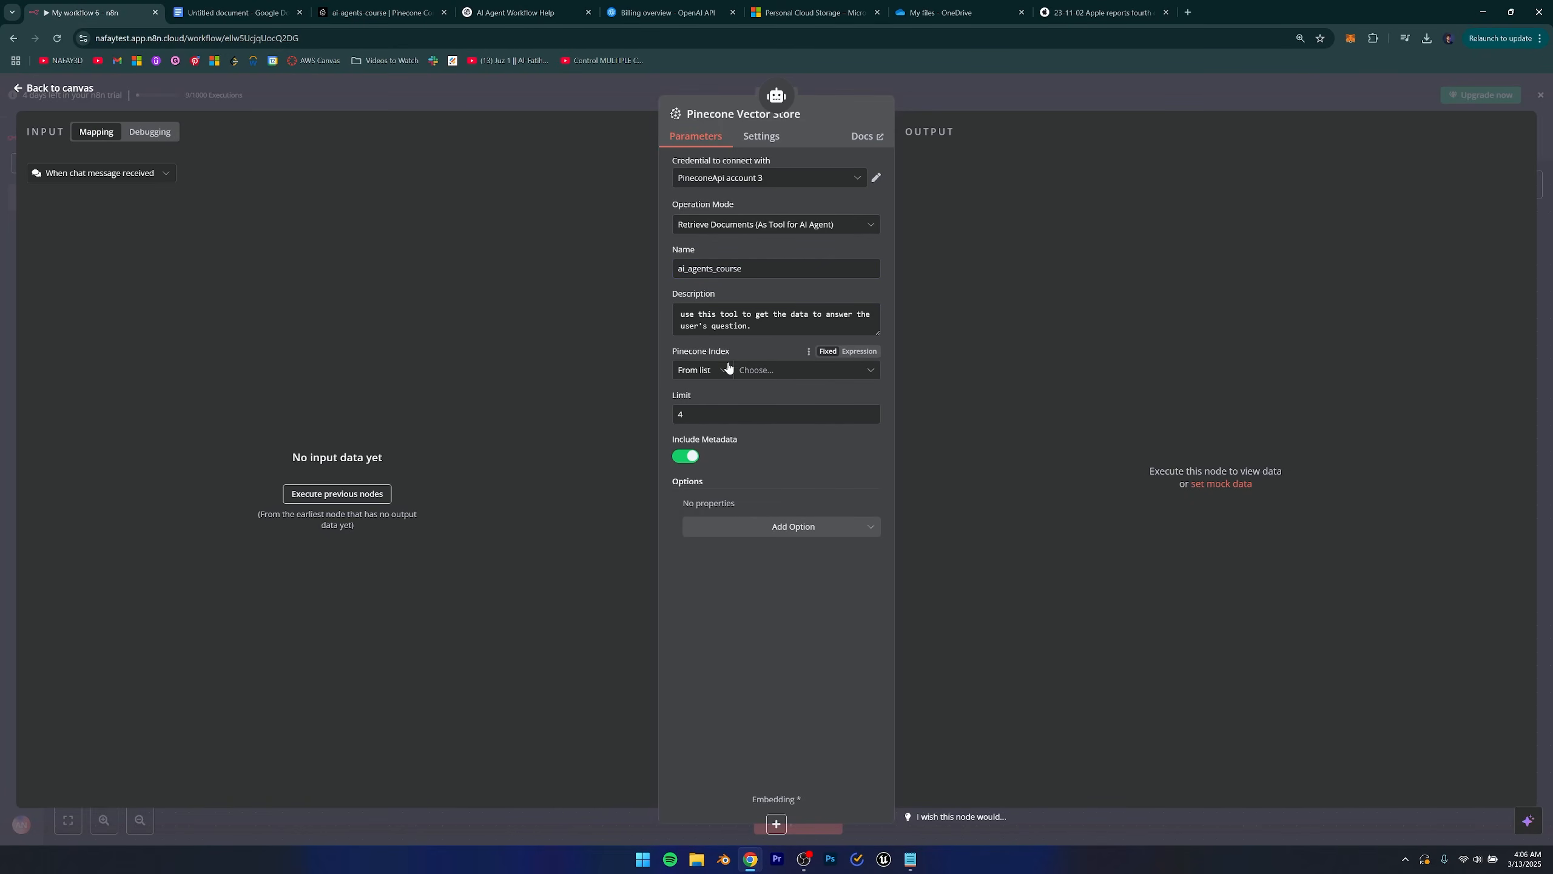
Select the ai-agents-course Pinecone index, add the namespace apple-data copied from Pinecone, and return to the canvas.
left_click(754, 372)
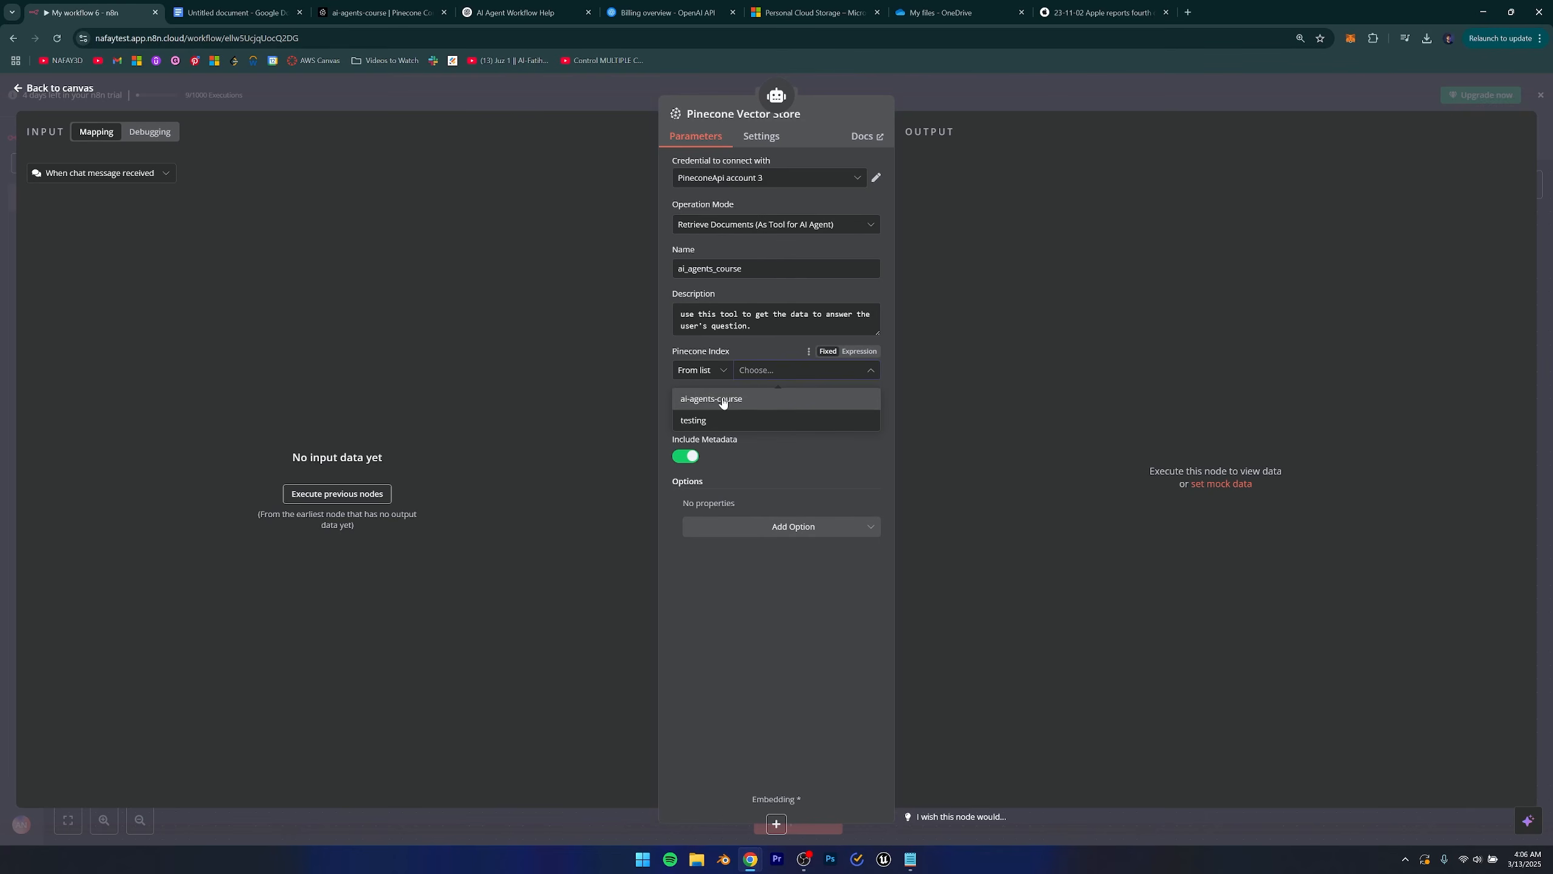
left_click(722, 399)
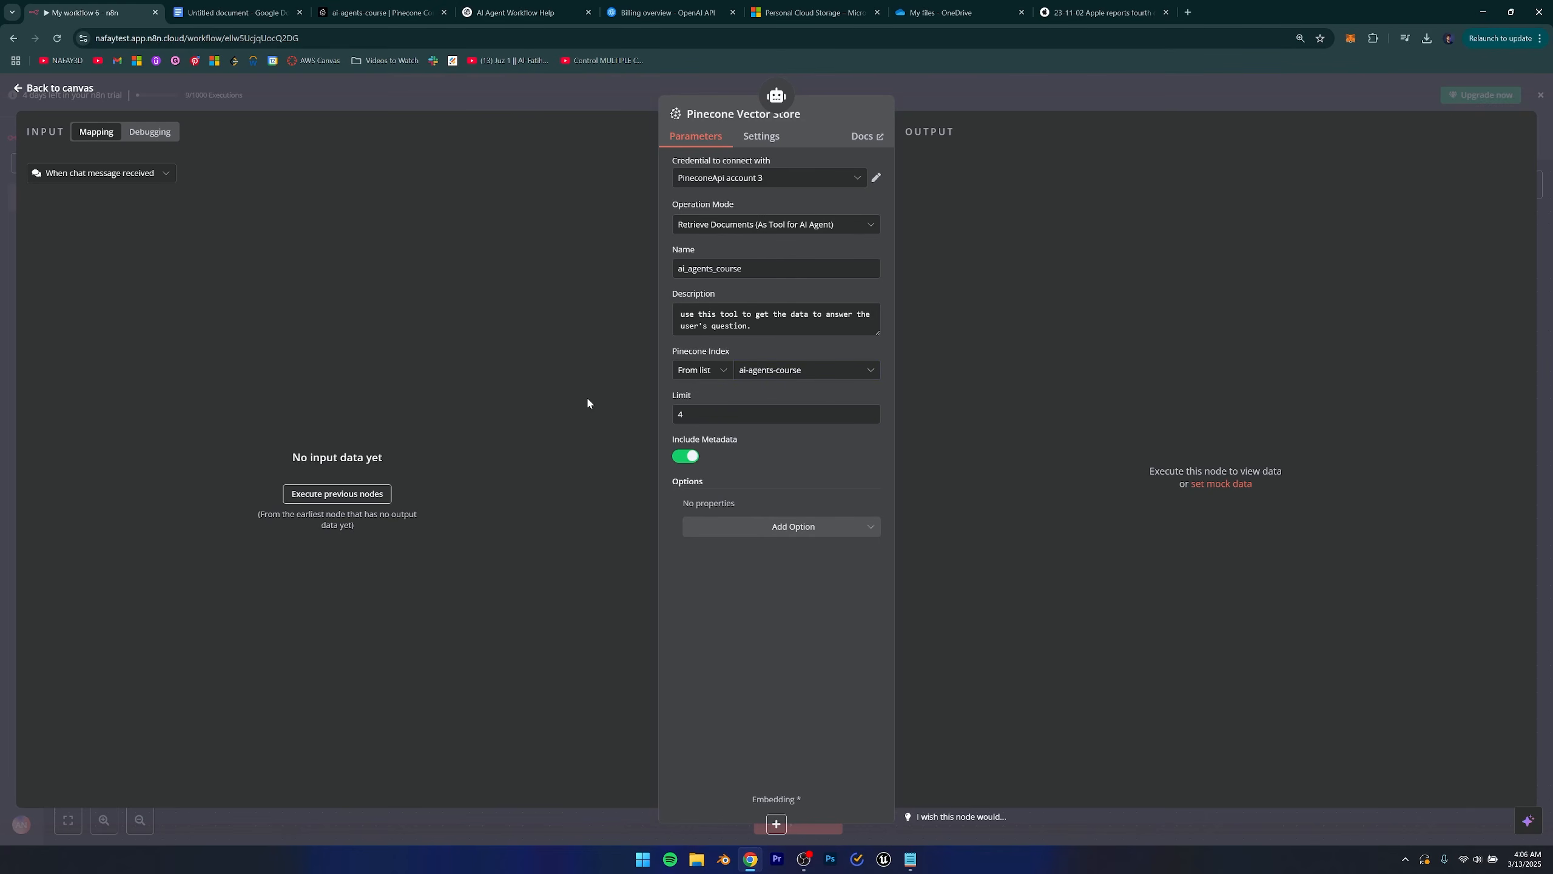
left_click(824, 527)
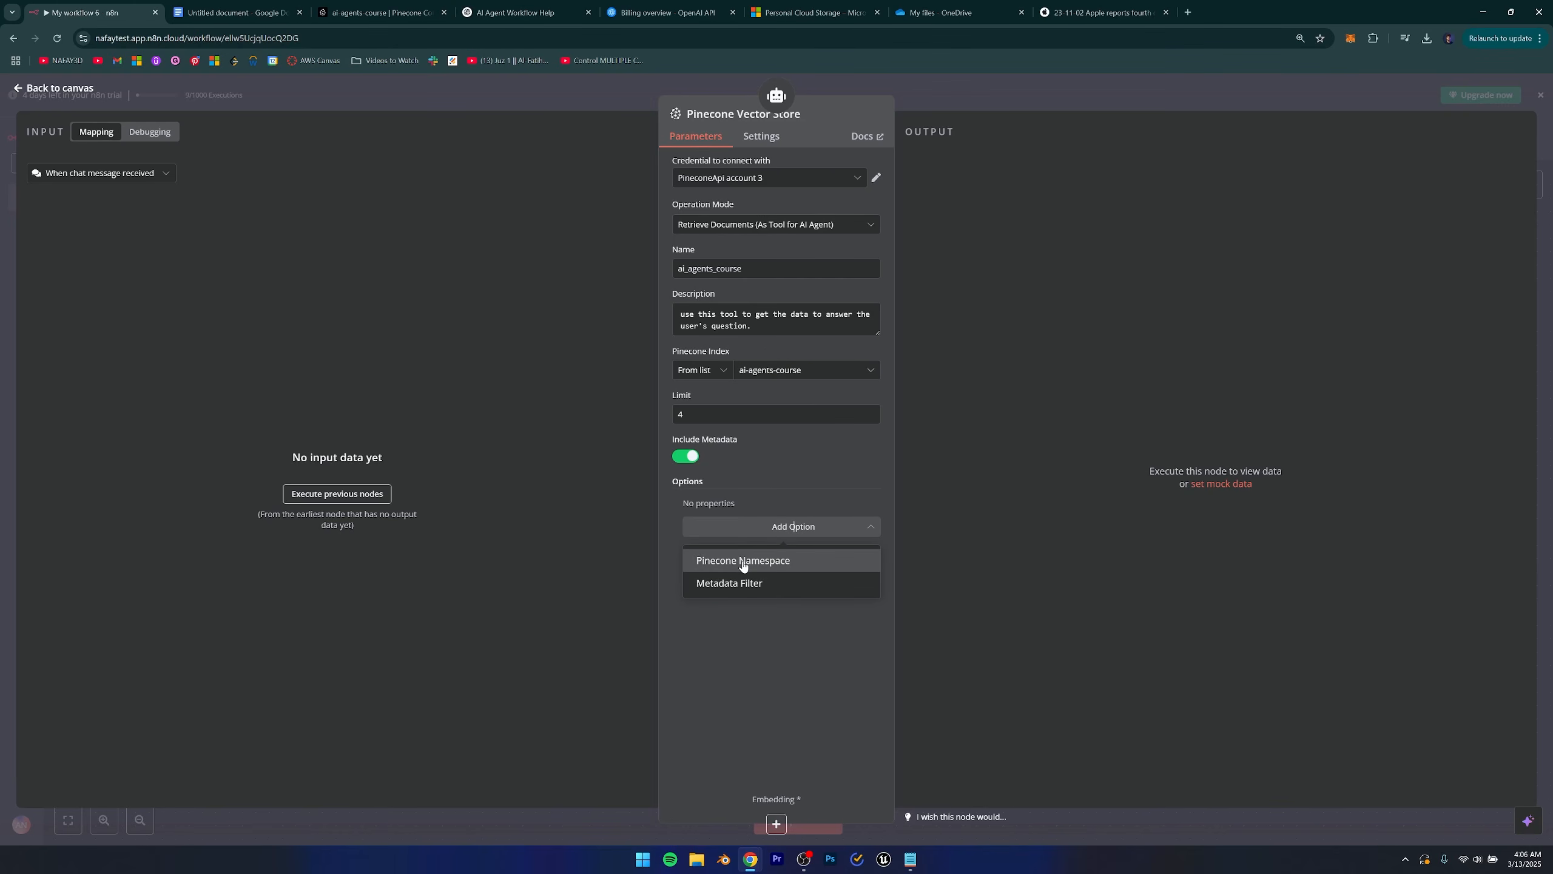
left_click(743, 561)
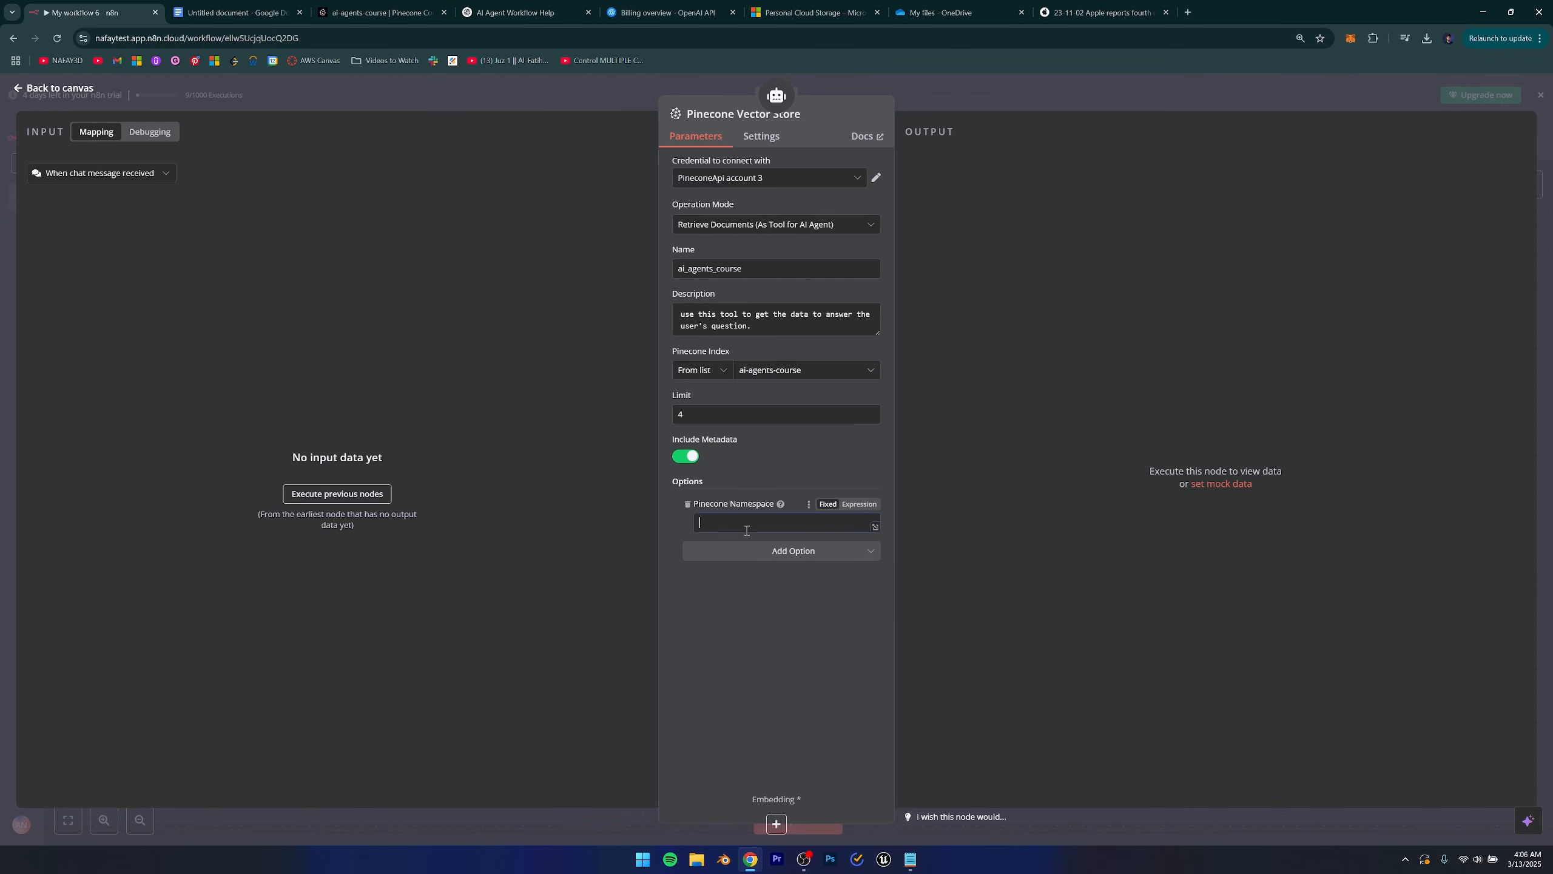
left_click(343, 12)
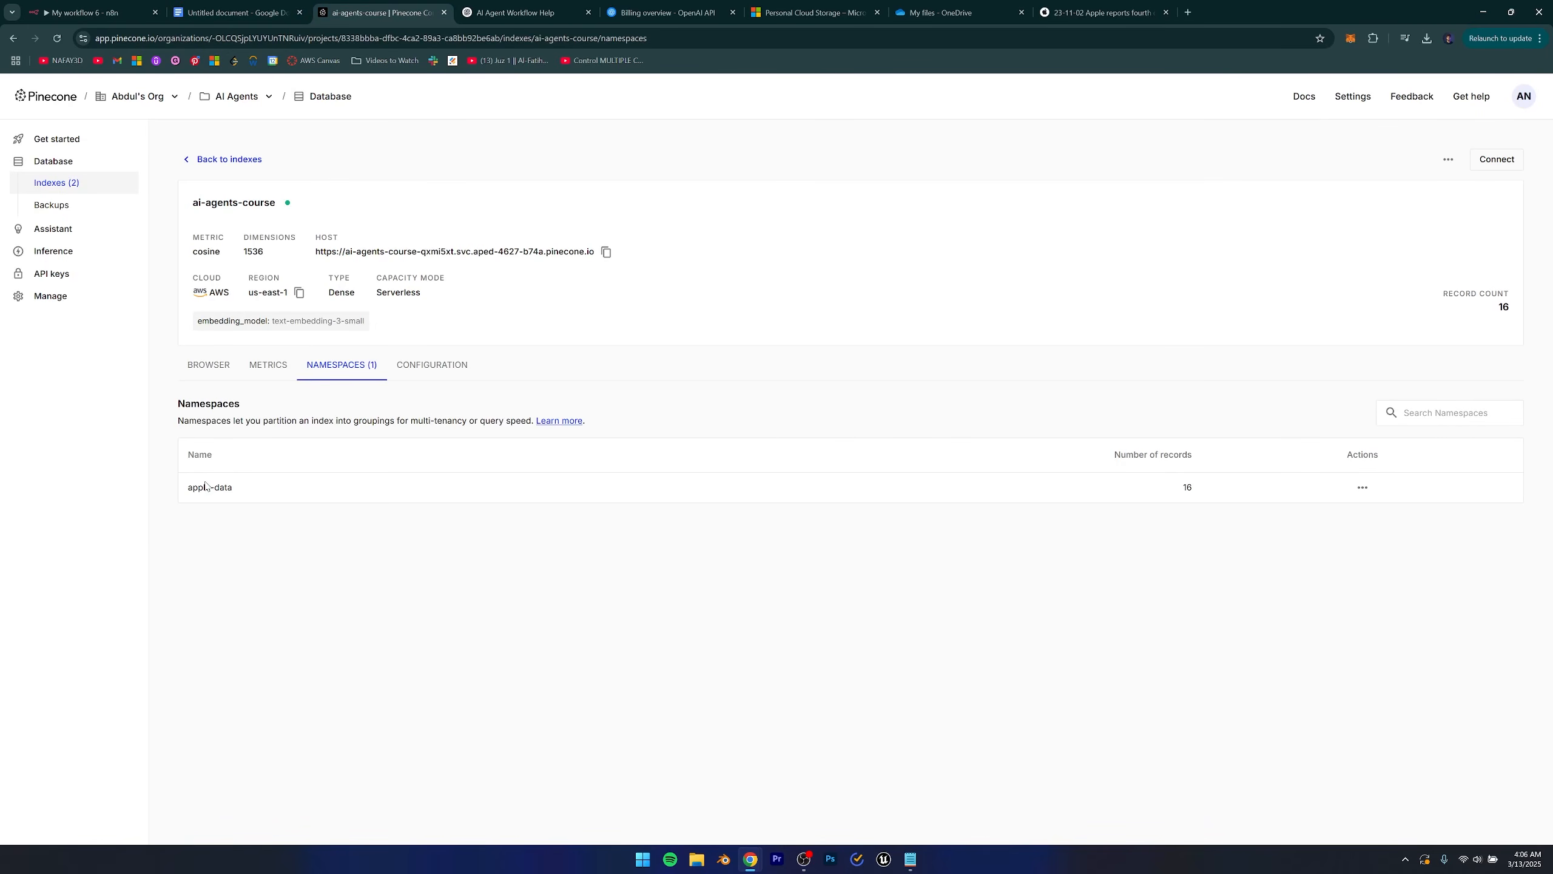
left_click_drag(184, 489, 249, 496)
key("ctrl+c")
left_click(92, 12)
left_click(771, 522)
key("ctrl+v")
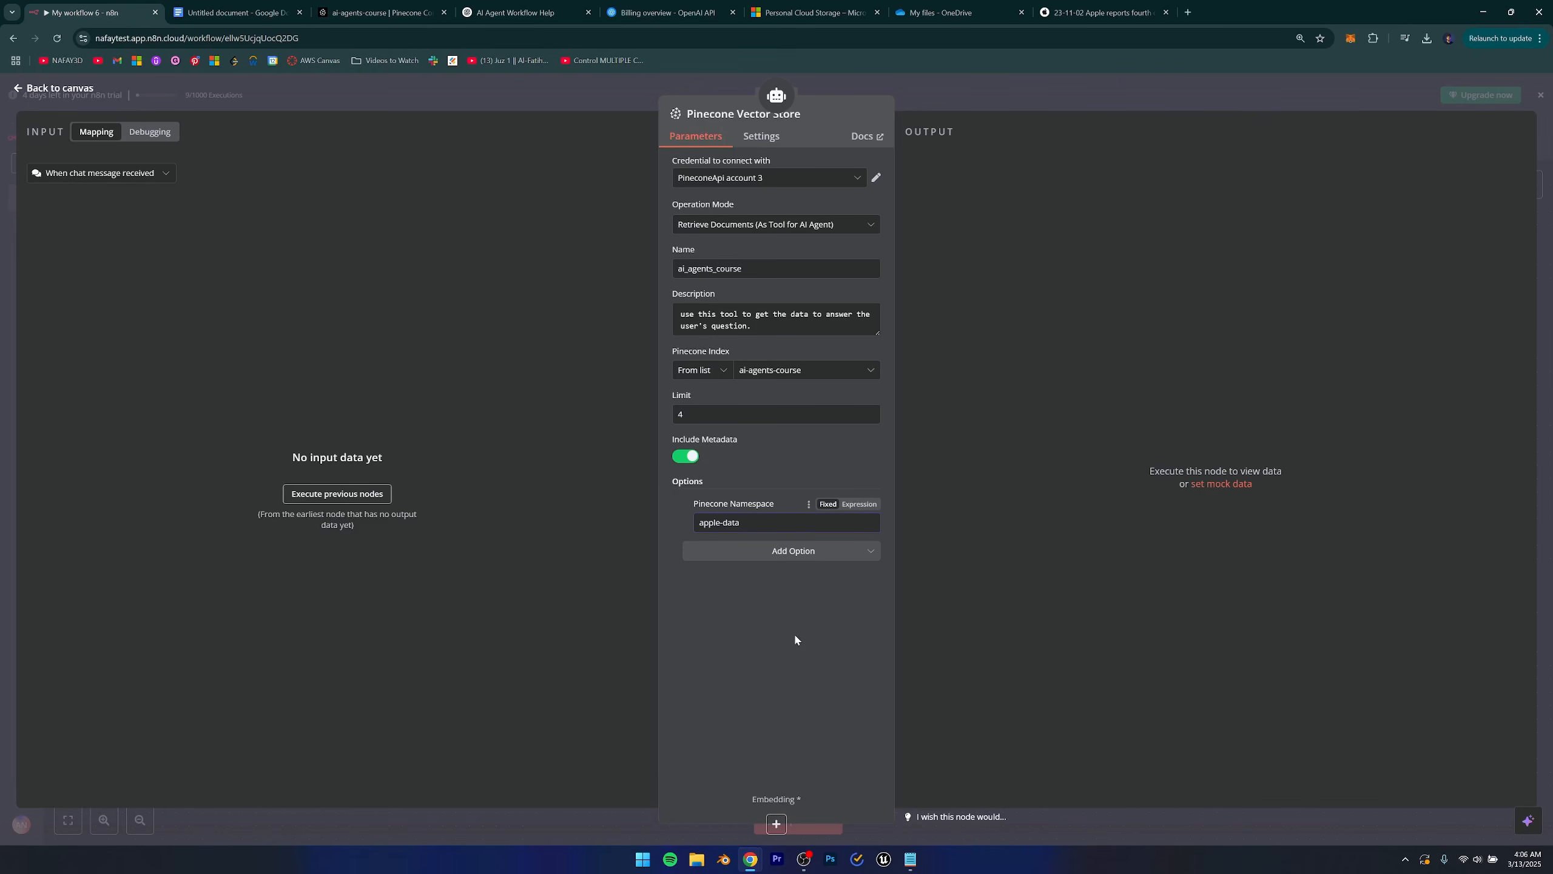
left_click(29, 91)
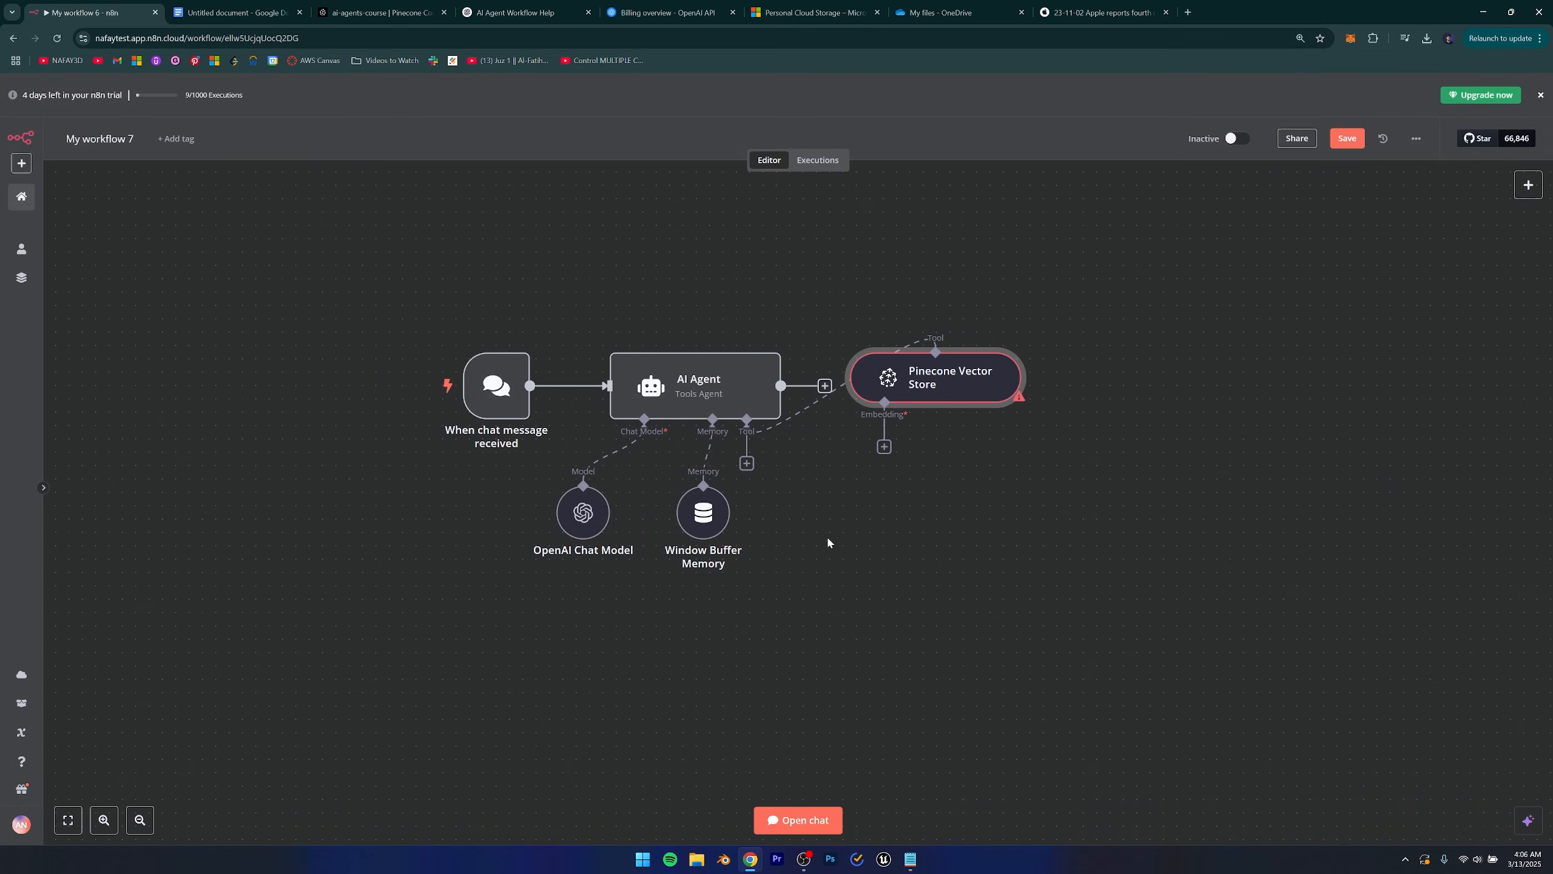
Attach an Embeddings OpenAI node using text-embedding-3-small to the Pinecone Vector Store and return to the canvas.
left_click(883, 448)
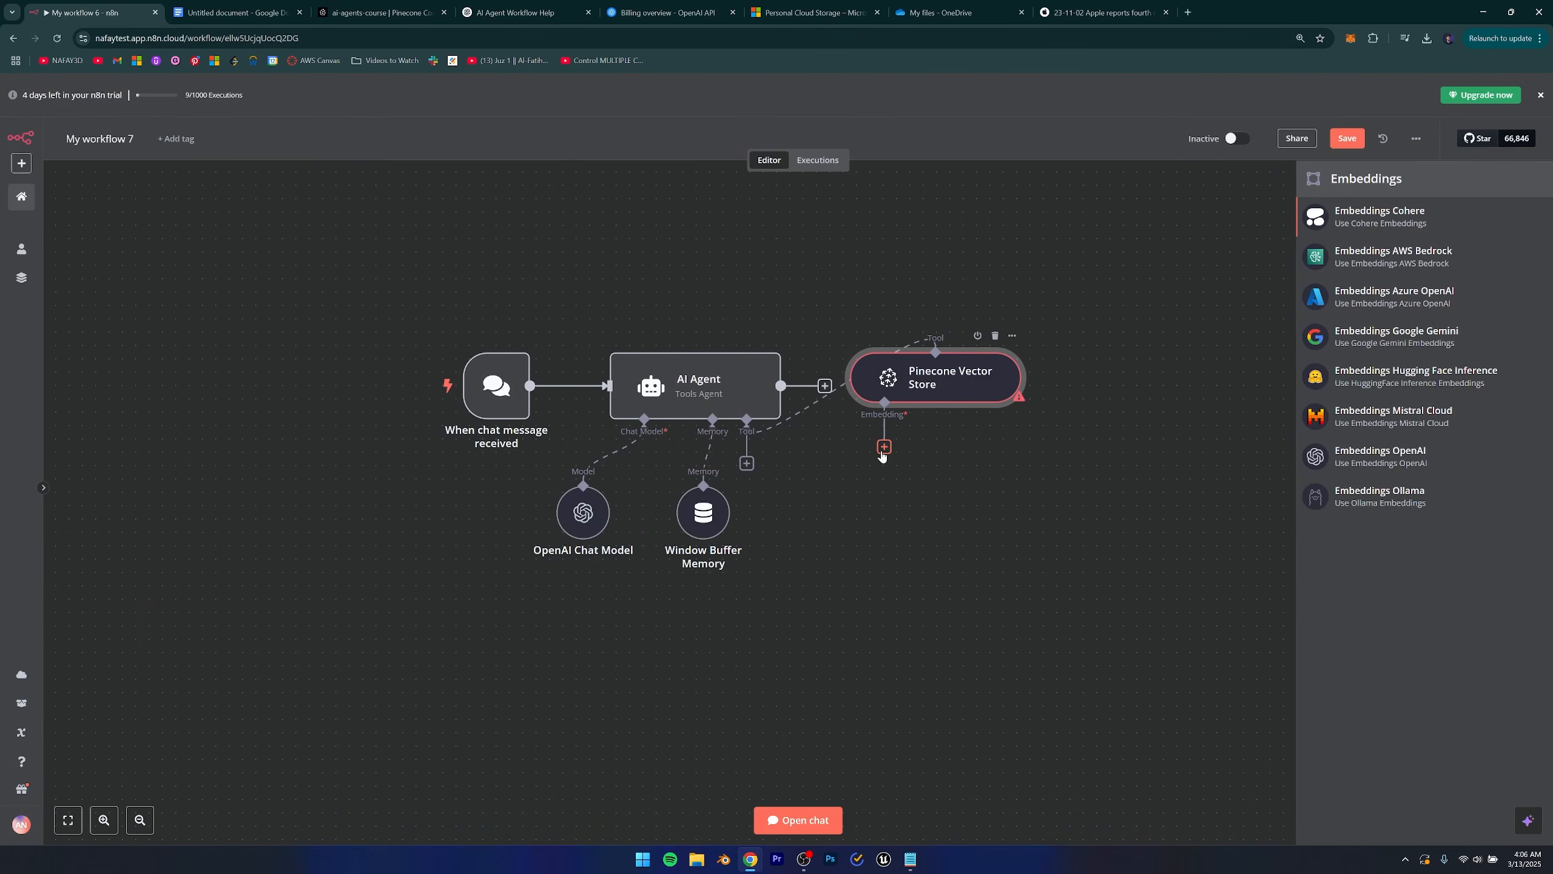
left_click(1380, 455)
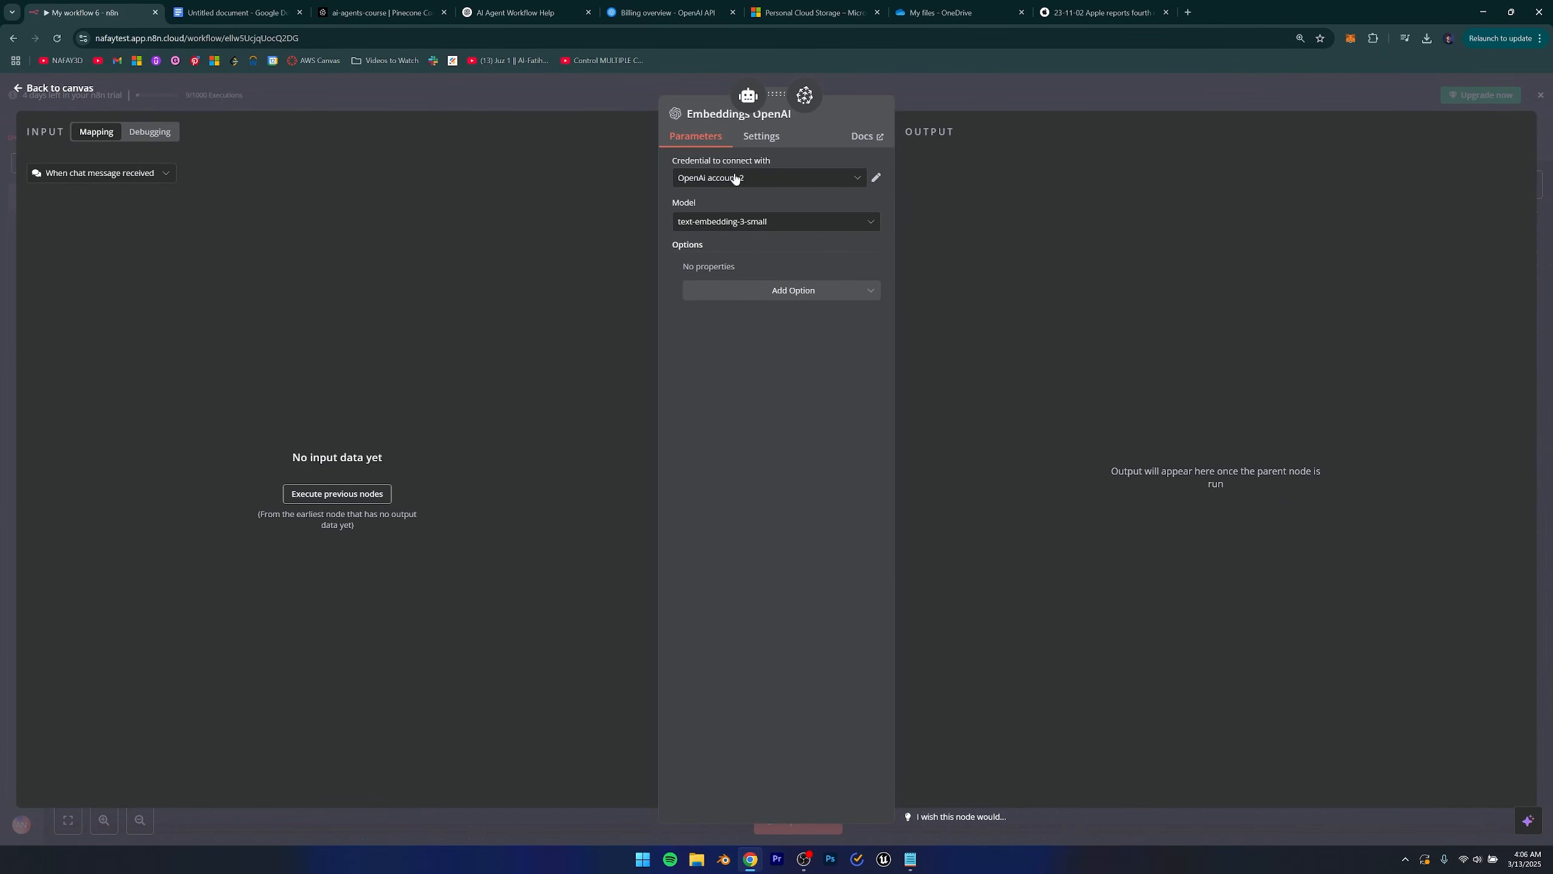
left_click(772, 222)
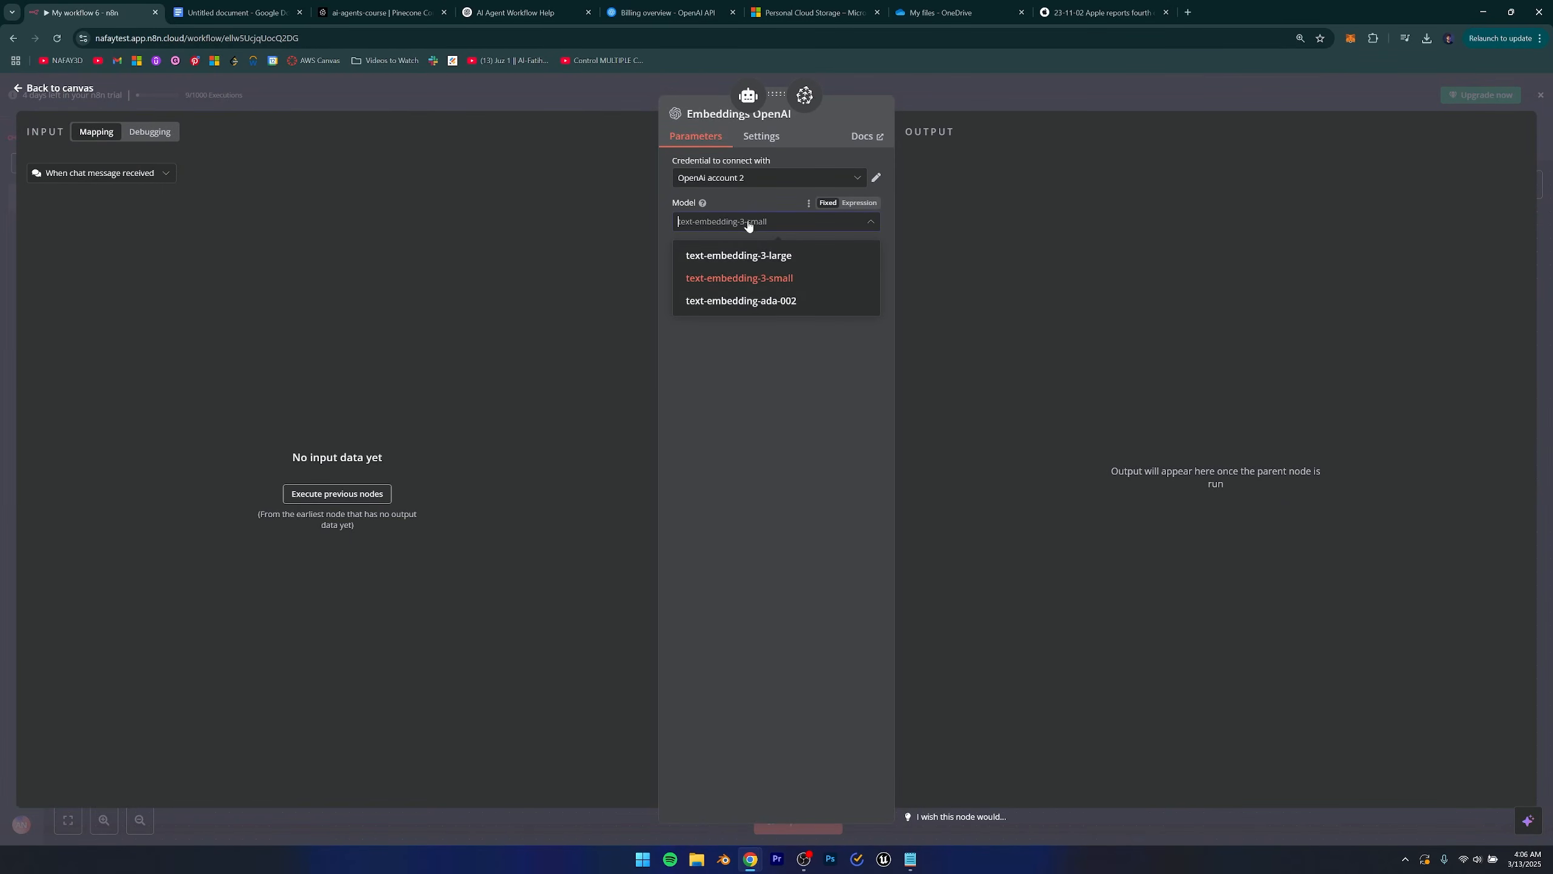
left_click(741, 286)
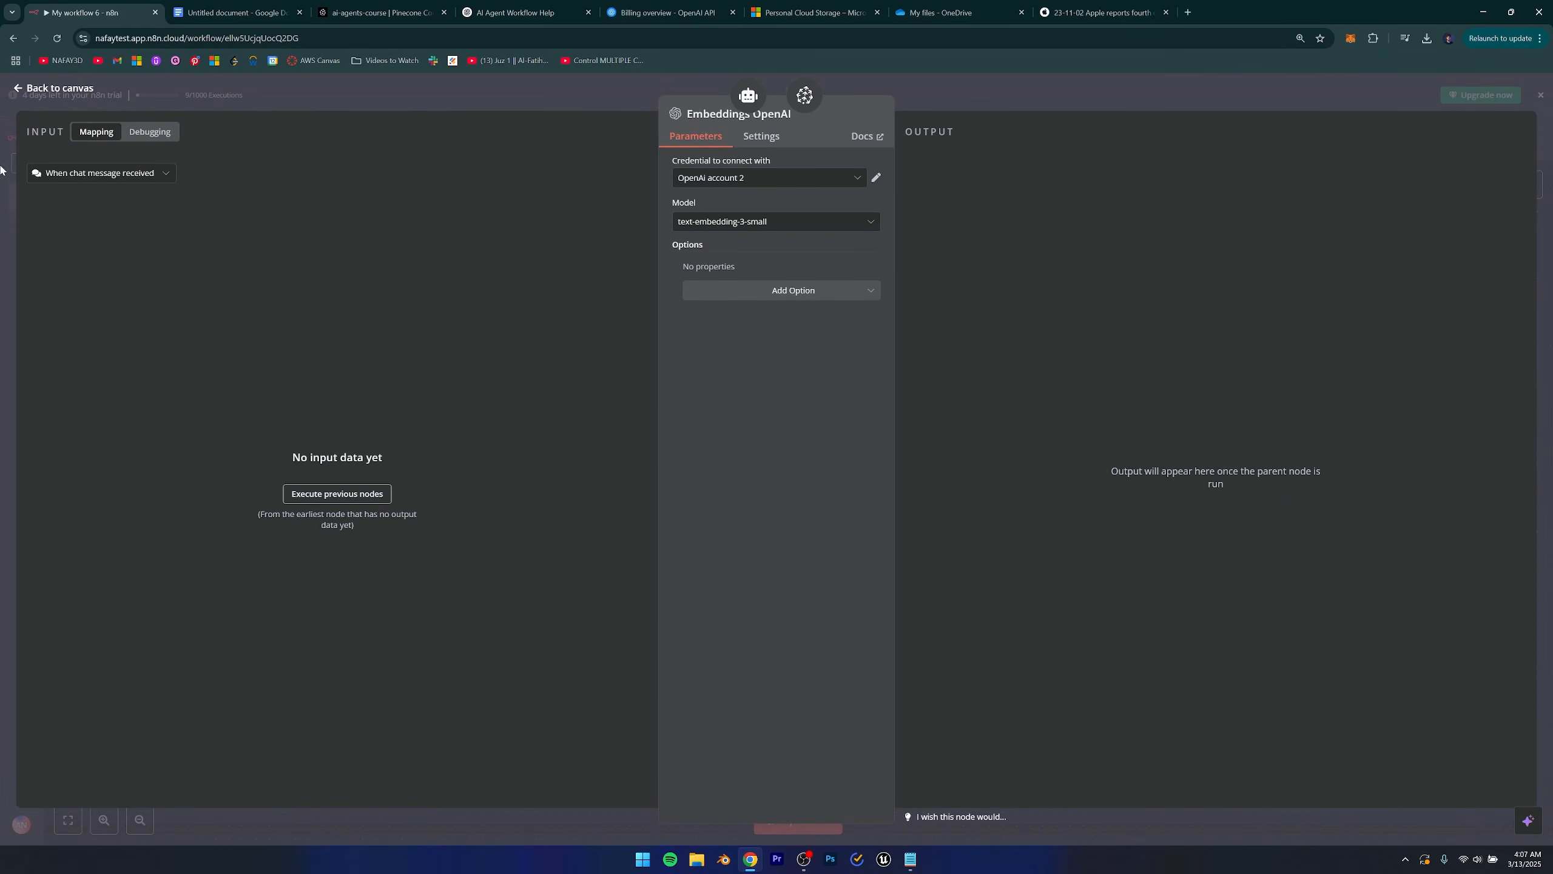
left_click(18, 92)
Move the Pinecone Vector Store node to the AI Agent's lower right and place the Embeddings OpenAI node beneath it.
left_click_drag(888, 372, 834, 483)
left_click_drag(925, 534, 804, 626)
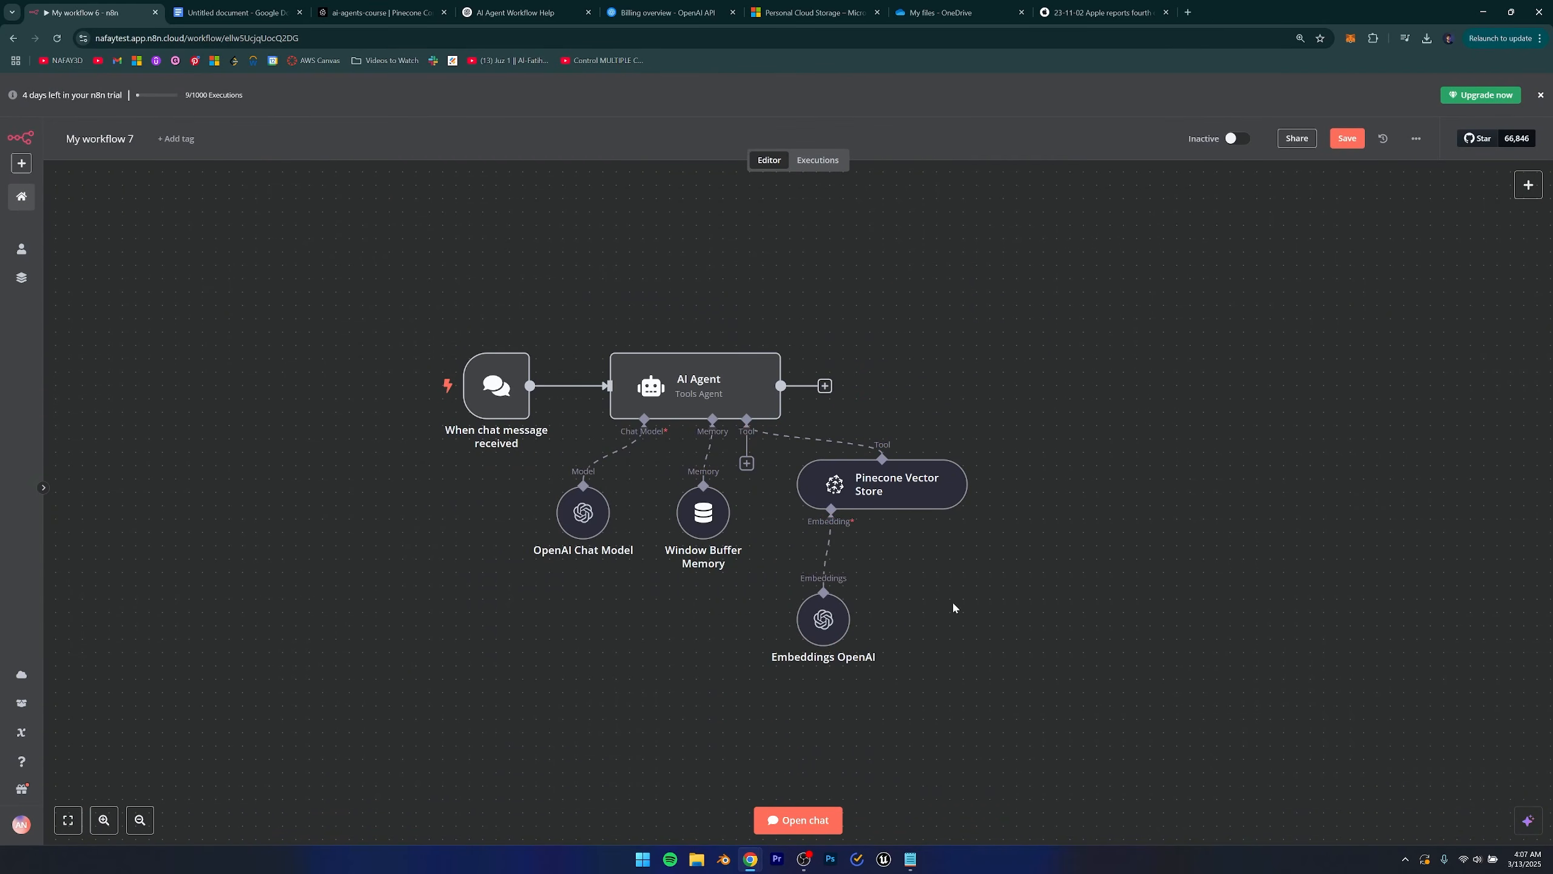
scroll(769, 597, "down", 2)
scroll(733, 606, "up", 2)
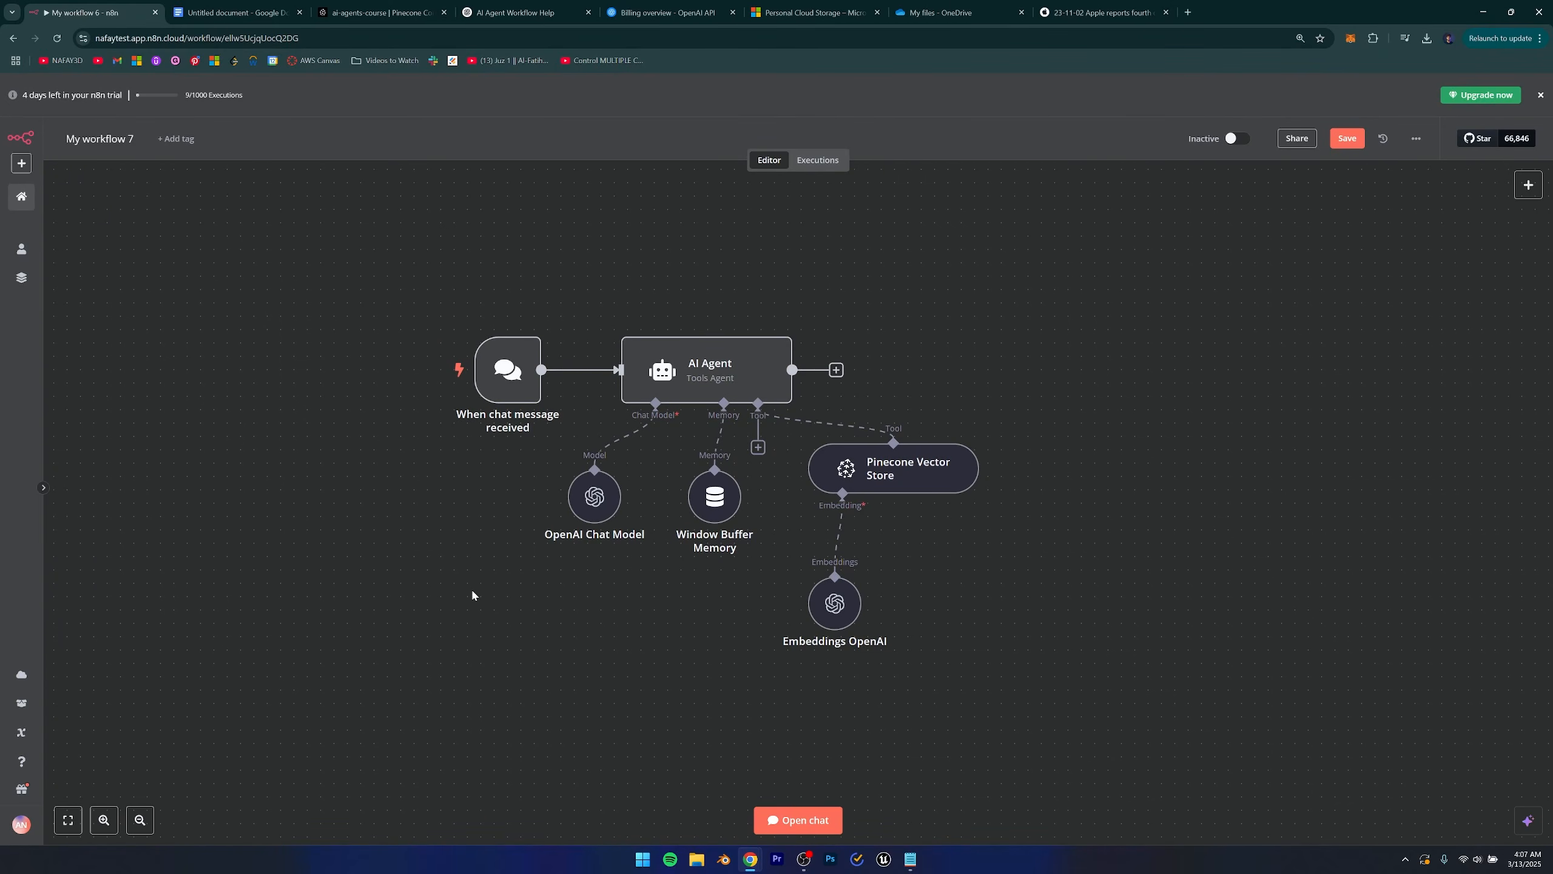
Save the workflow and open its chat with the message field ready for input.
key("ctrl+s")
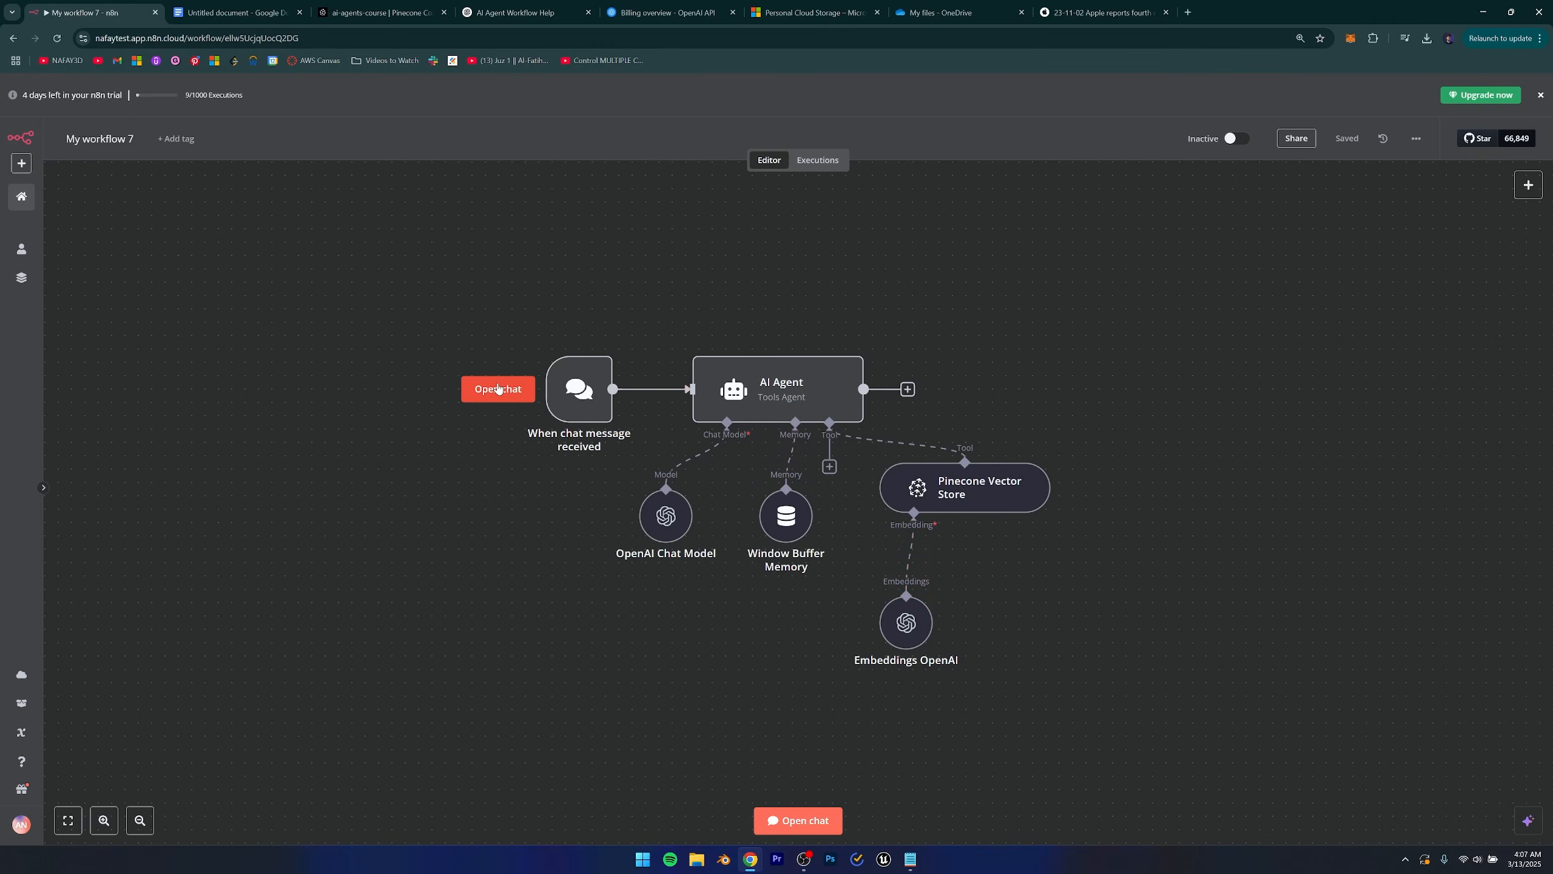
left_click(496, 388)
left_click(303, 830)
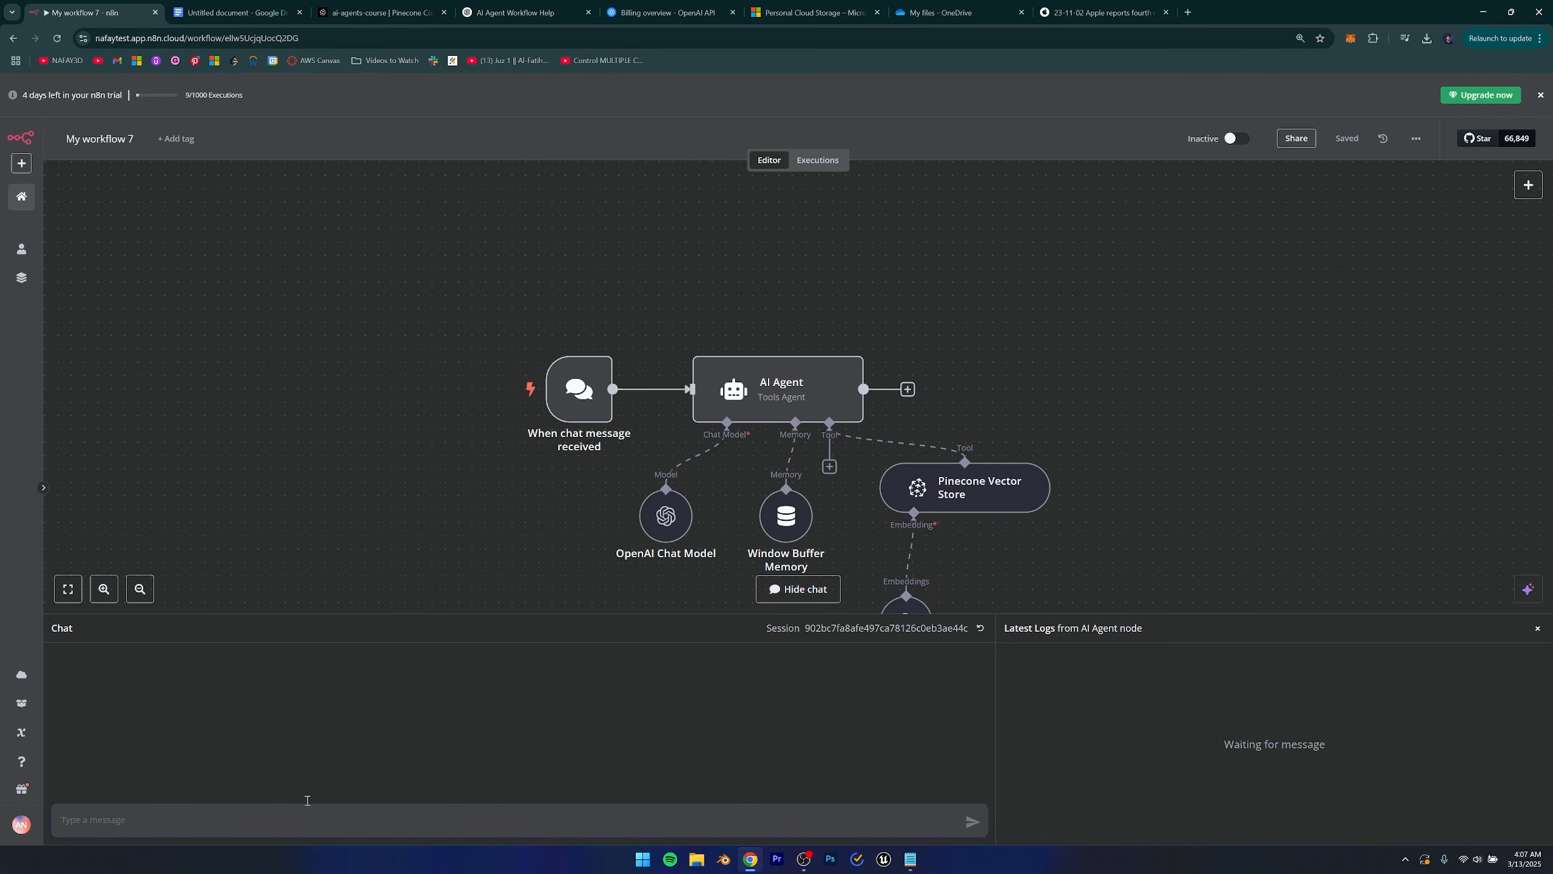
Switch to the Apple statements PDF in OneDrive and look up total net sales for the three months ended September 30, 2023.
left_click(926, 4)
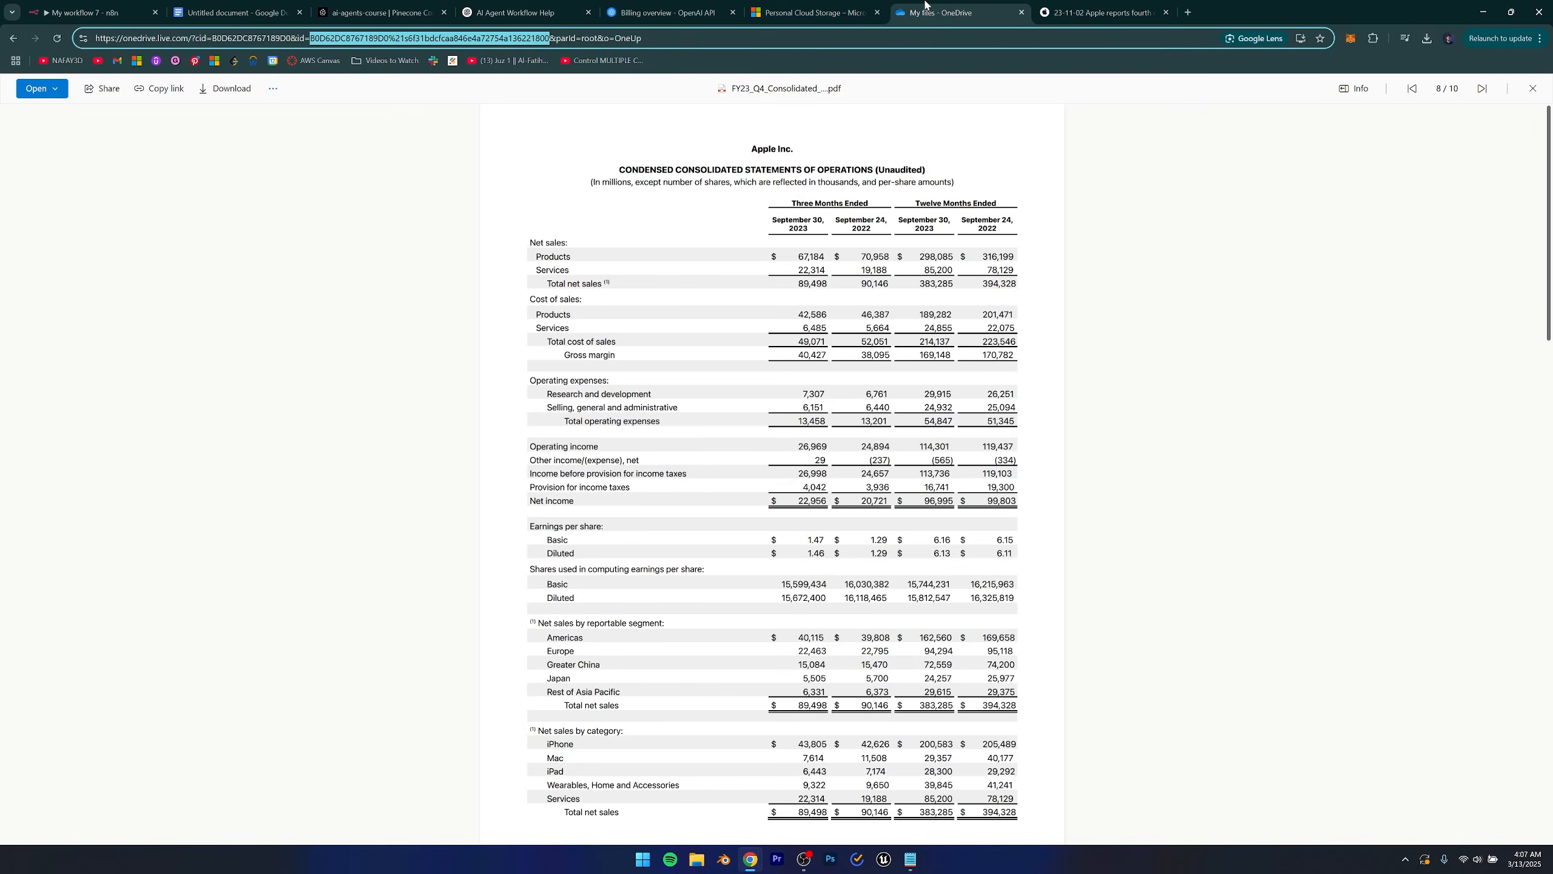
left_click(599, 245)
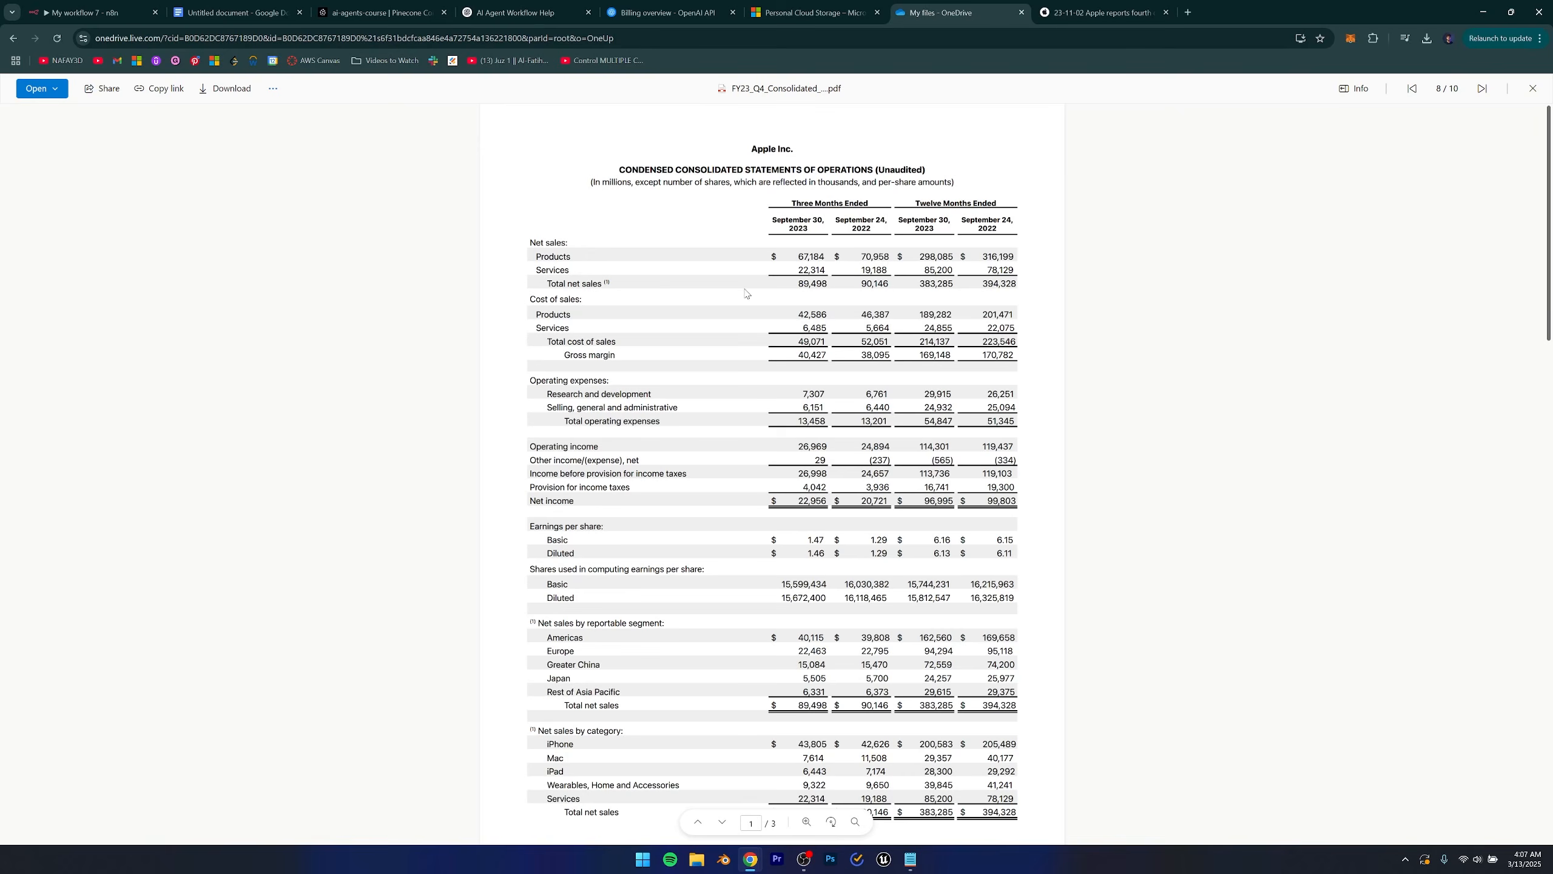
double_click(809, 284)
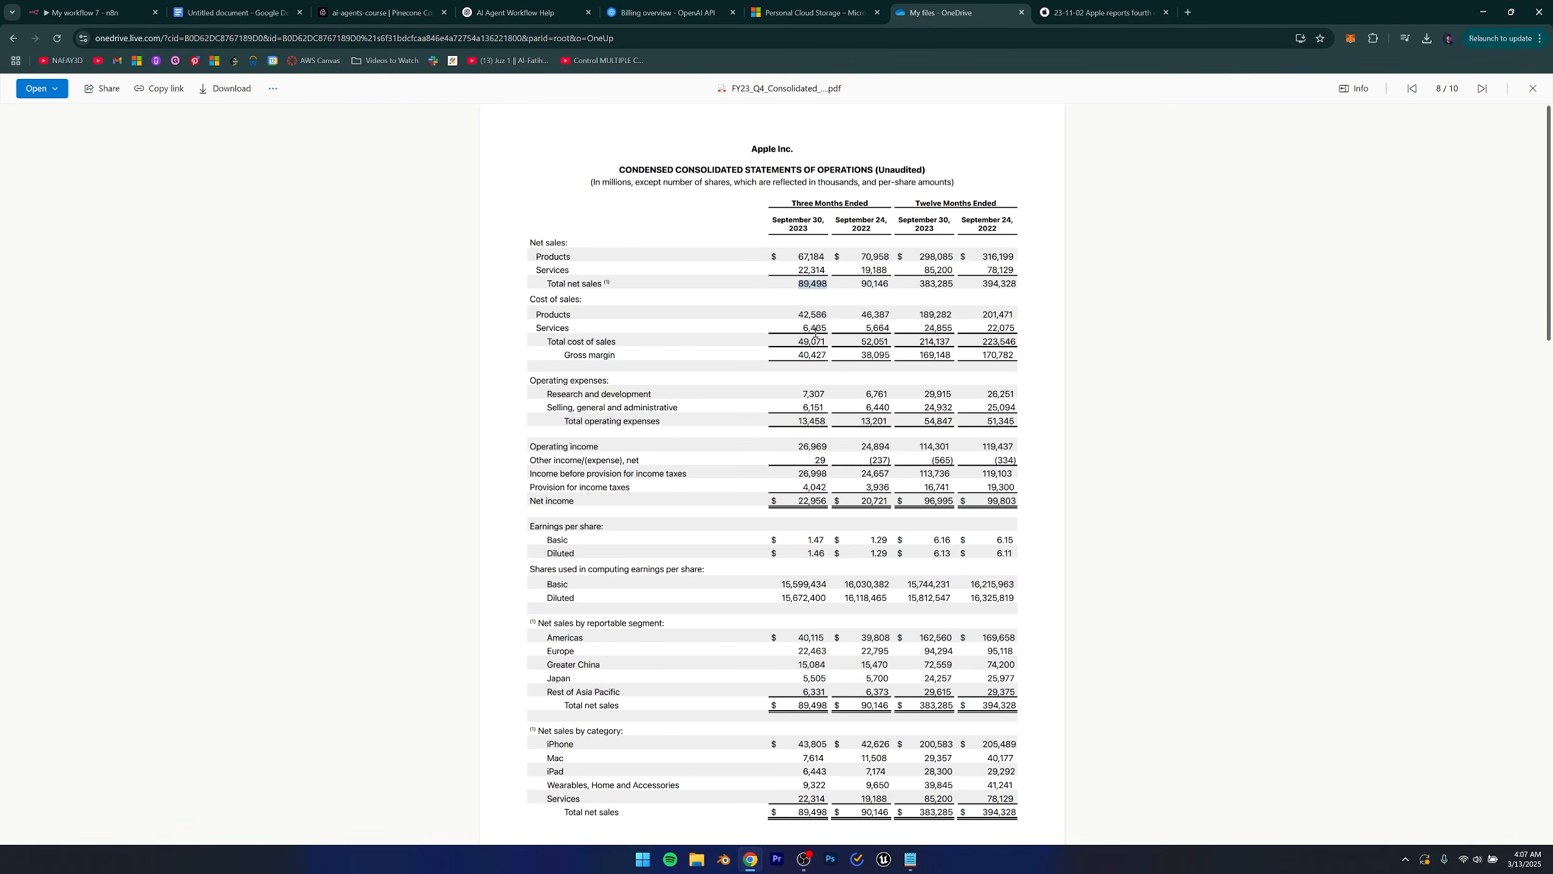
In the n8n chat, begin the question with "what were the total net sales of apple", checking the line item's wording in the OneDrive PDF.
left_click(38, 6)
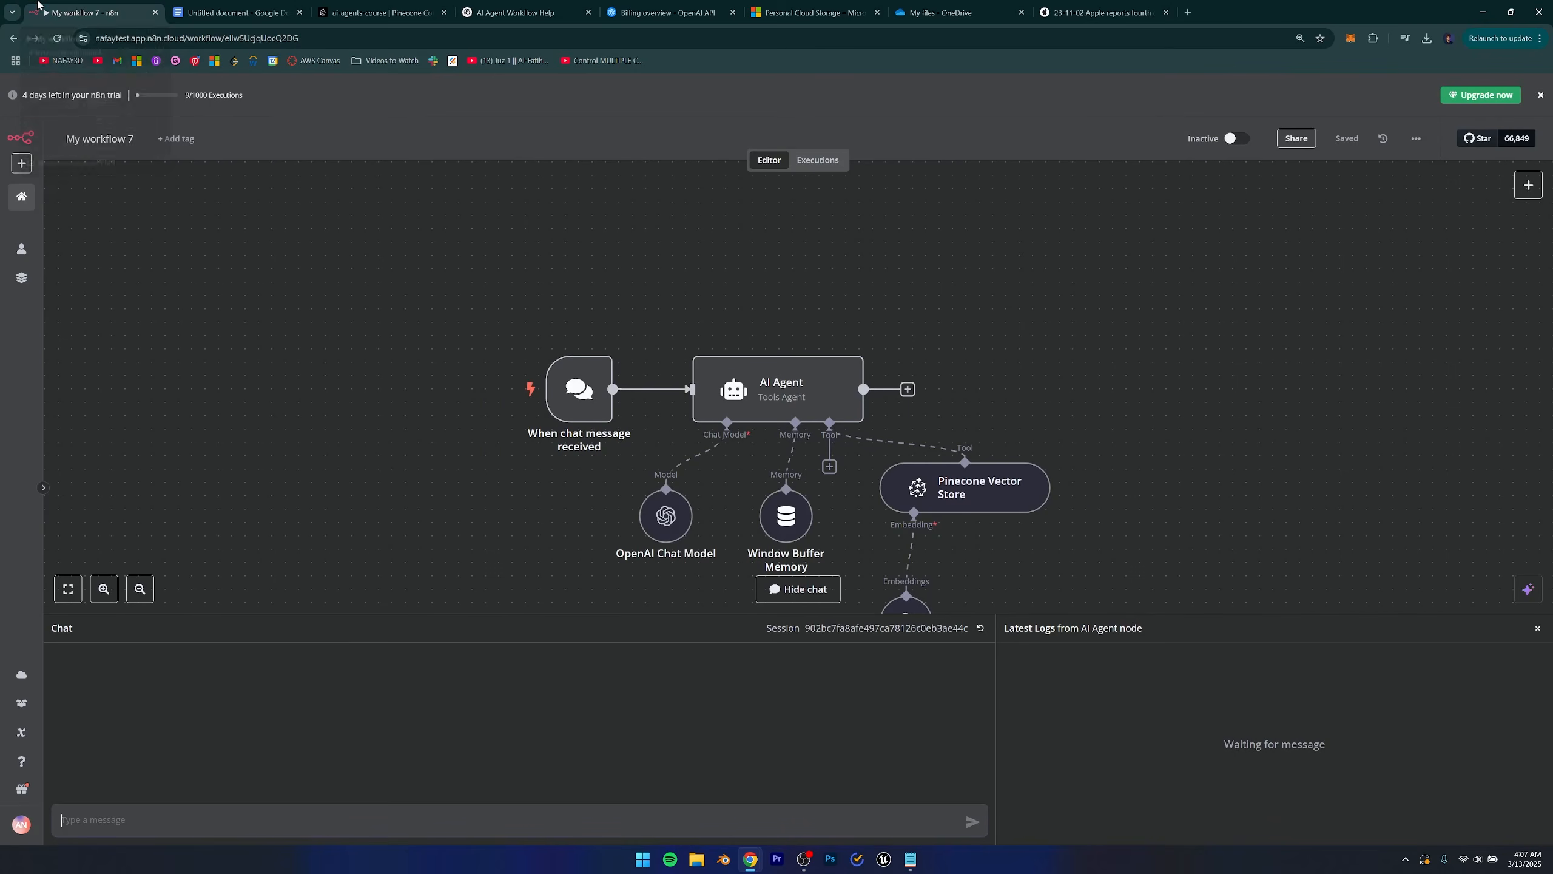
type("wher")
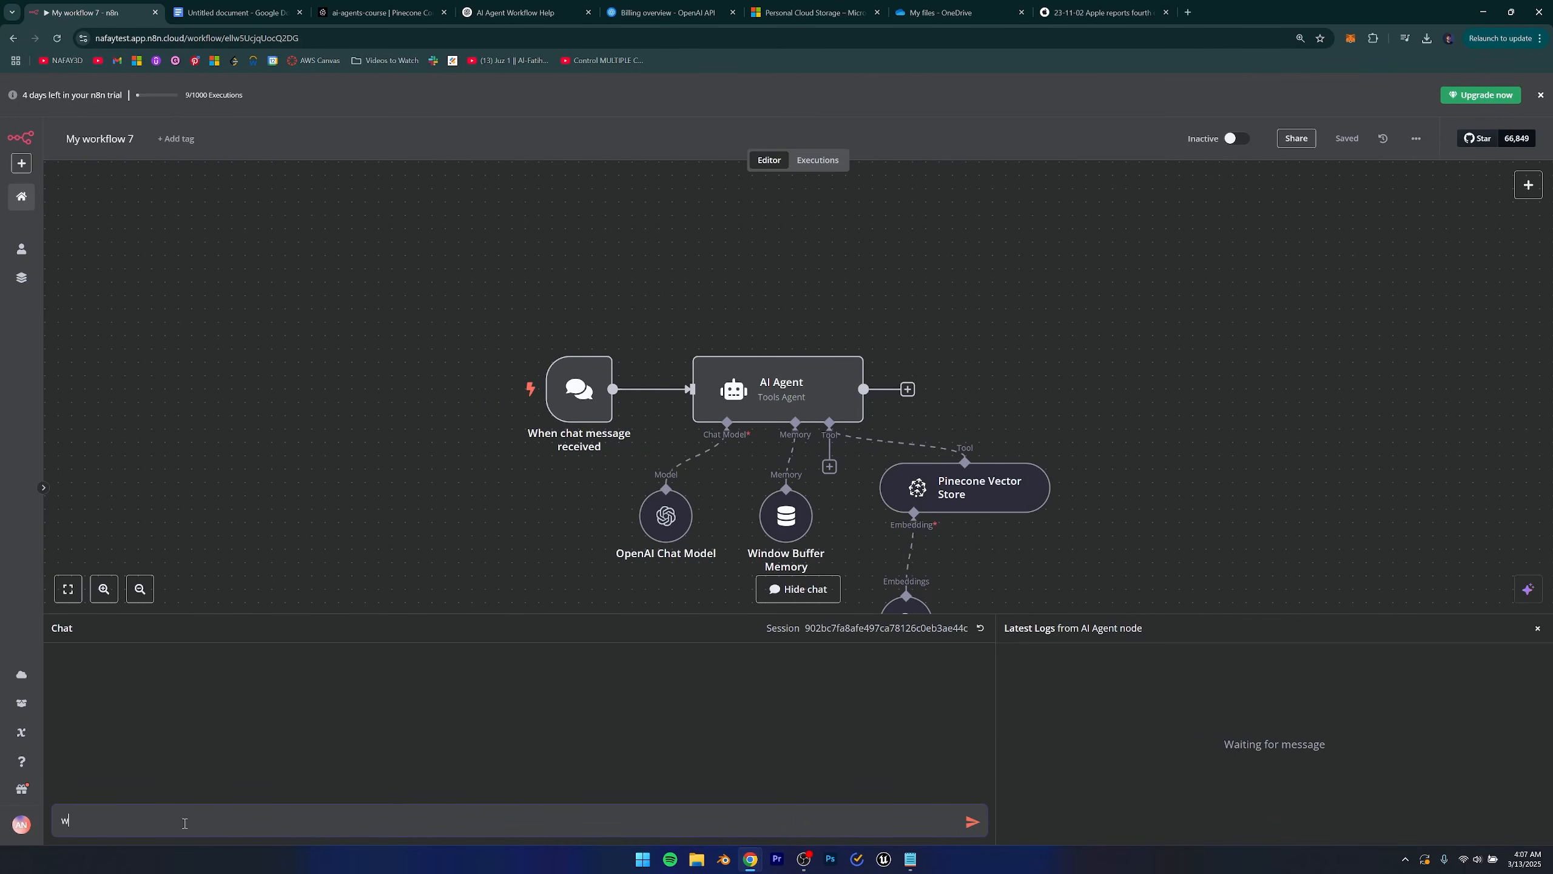
key("BackSpace")
key("BackSpace")
type("at were the")
key("ctrl+7")
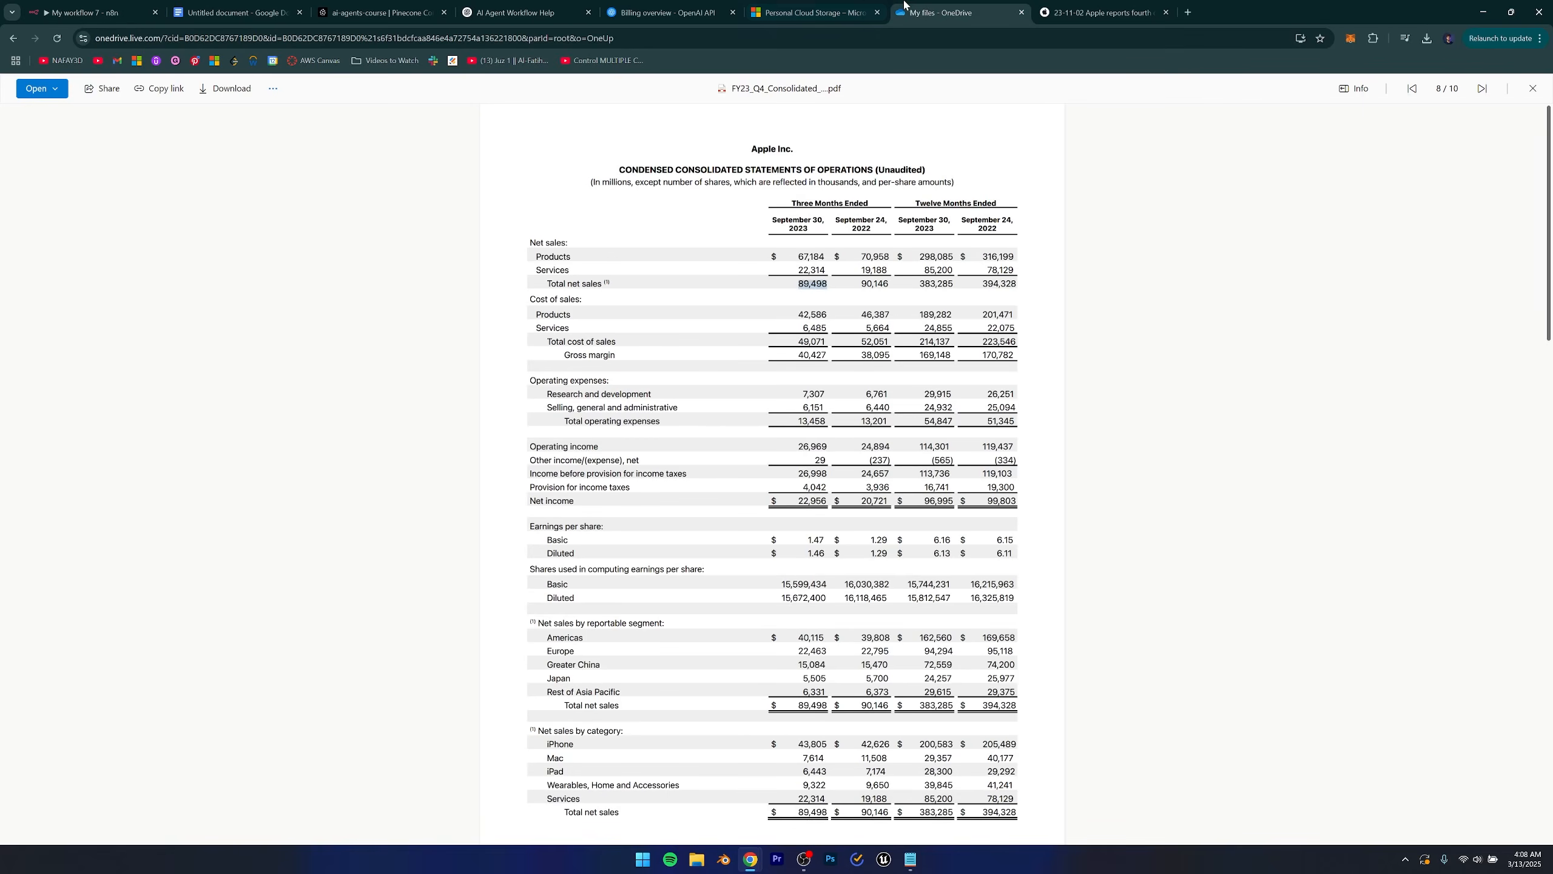
key("ctrl+1")
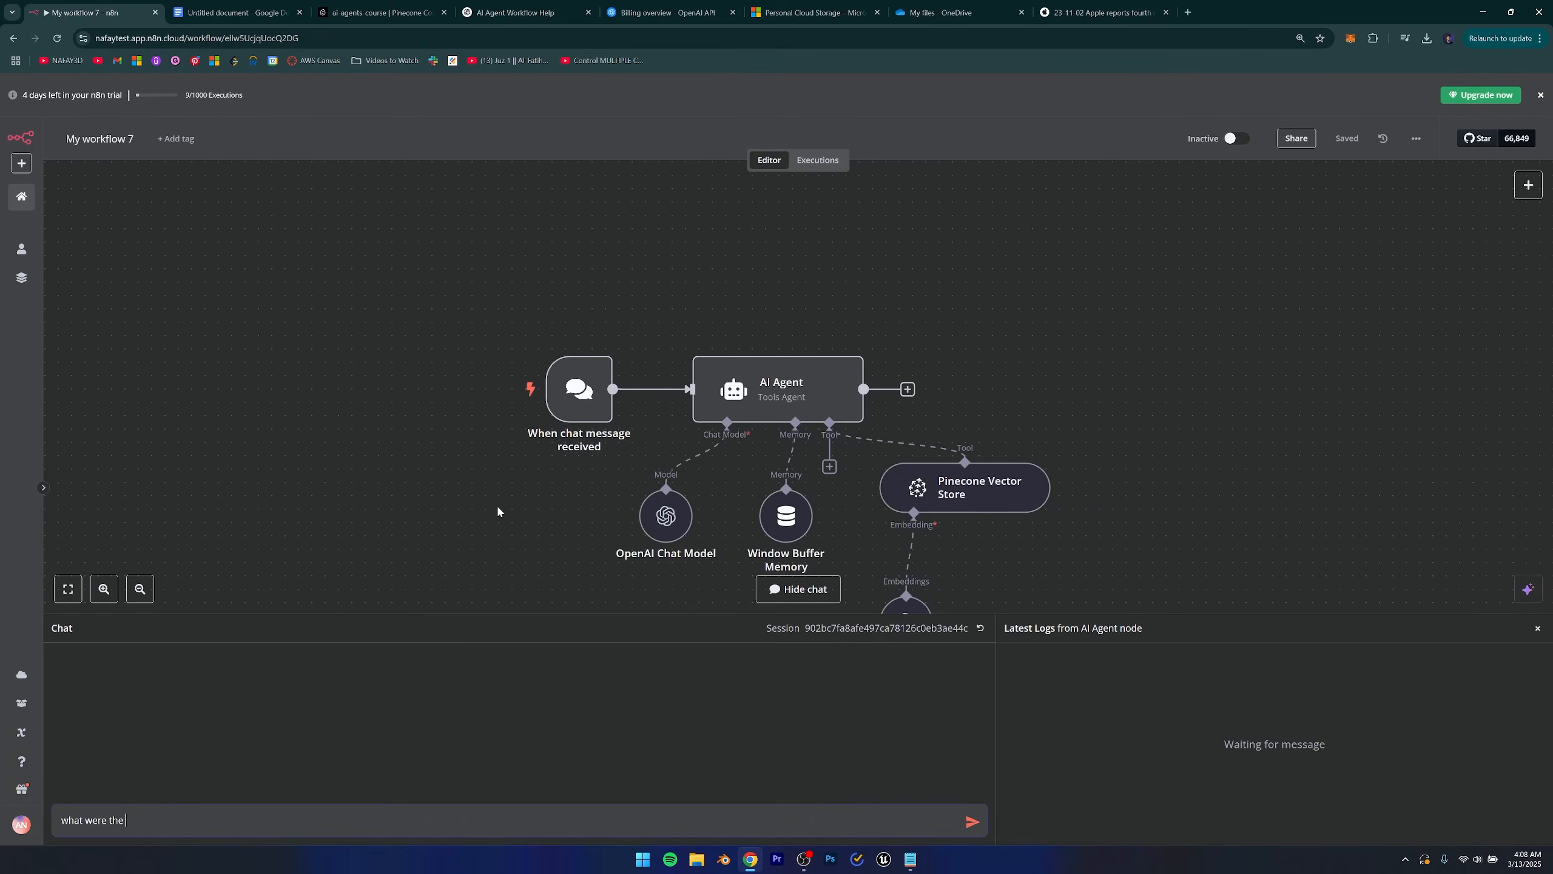
type("toatl")
key("BackSpace")
key("BackSpace")
type("tal netsal")
key("BackSpace")
key("BackSpace")
key("BackSpace")
type("sales of apple in")
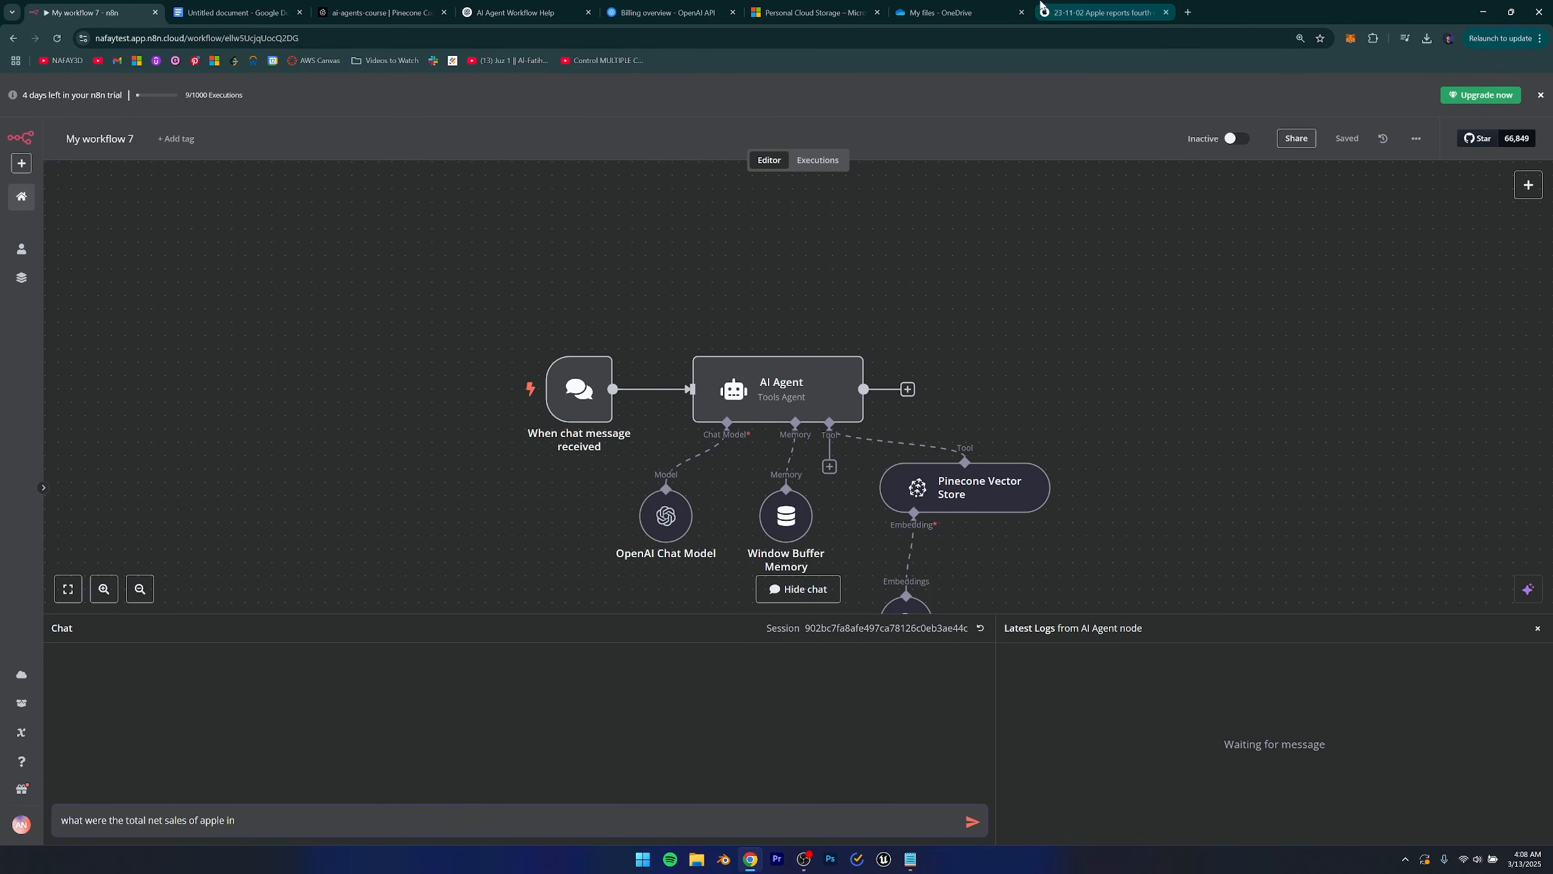
Check the reporting date in the OneDrive PDF, complete the question as "what were the total net sales of apple till september 30, 2023" and send it.
left_click(978, 13)
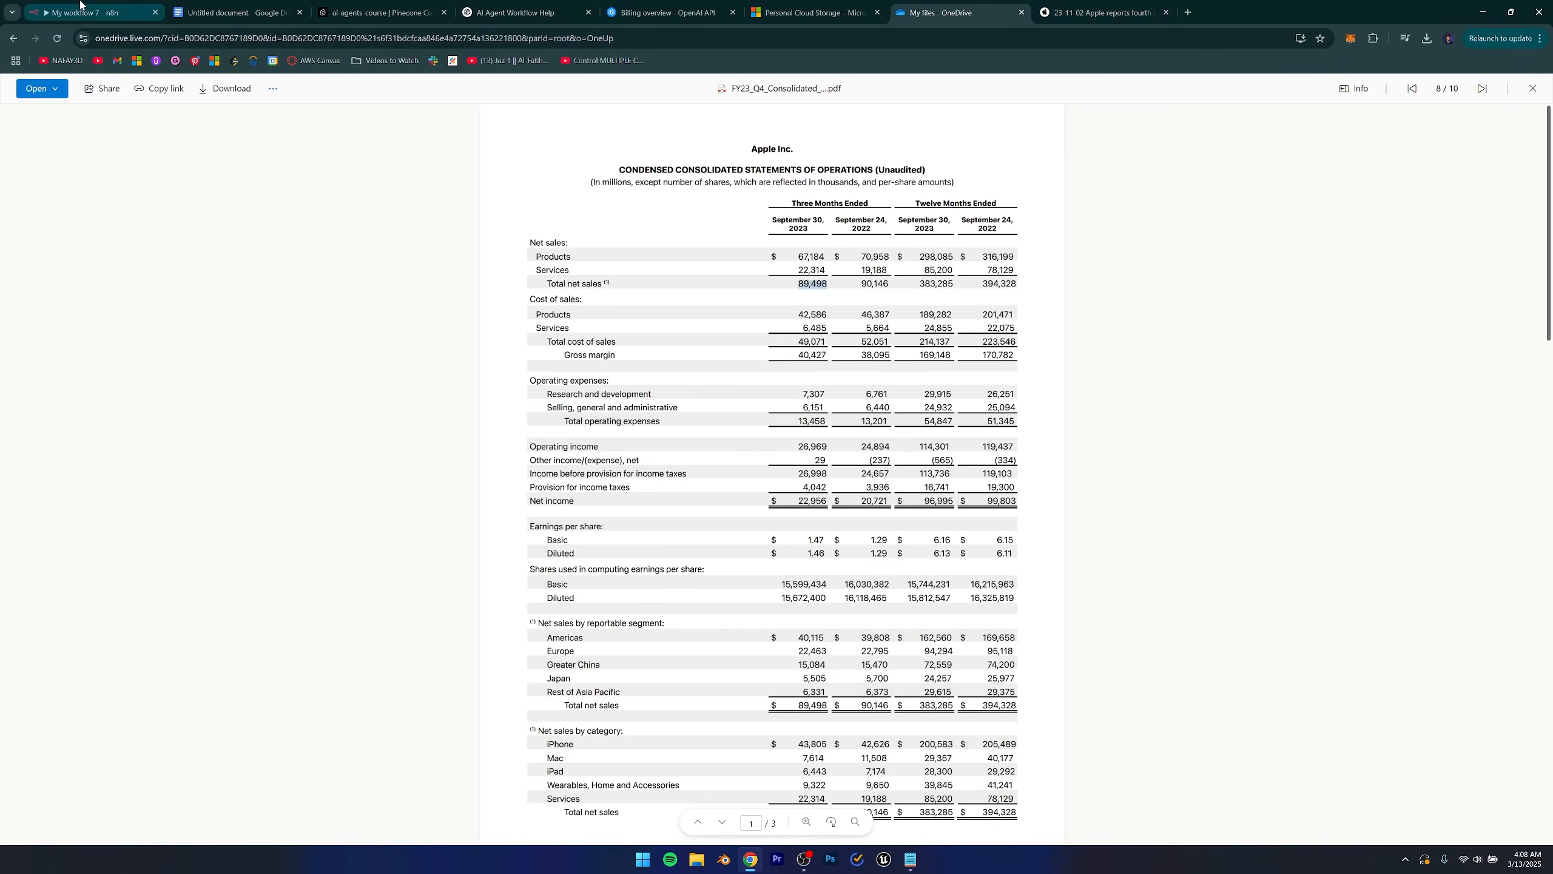
left_click(90, 12)
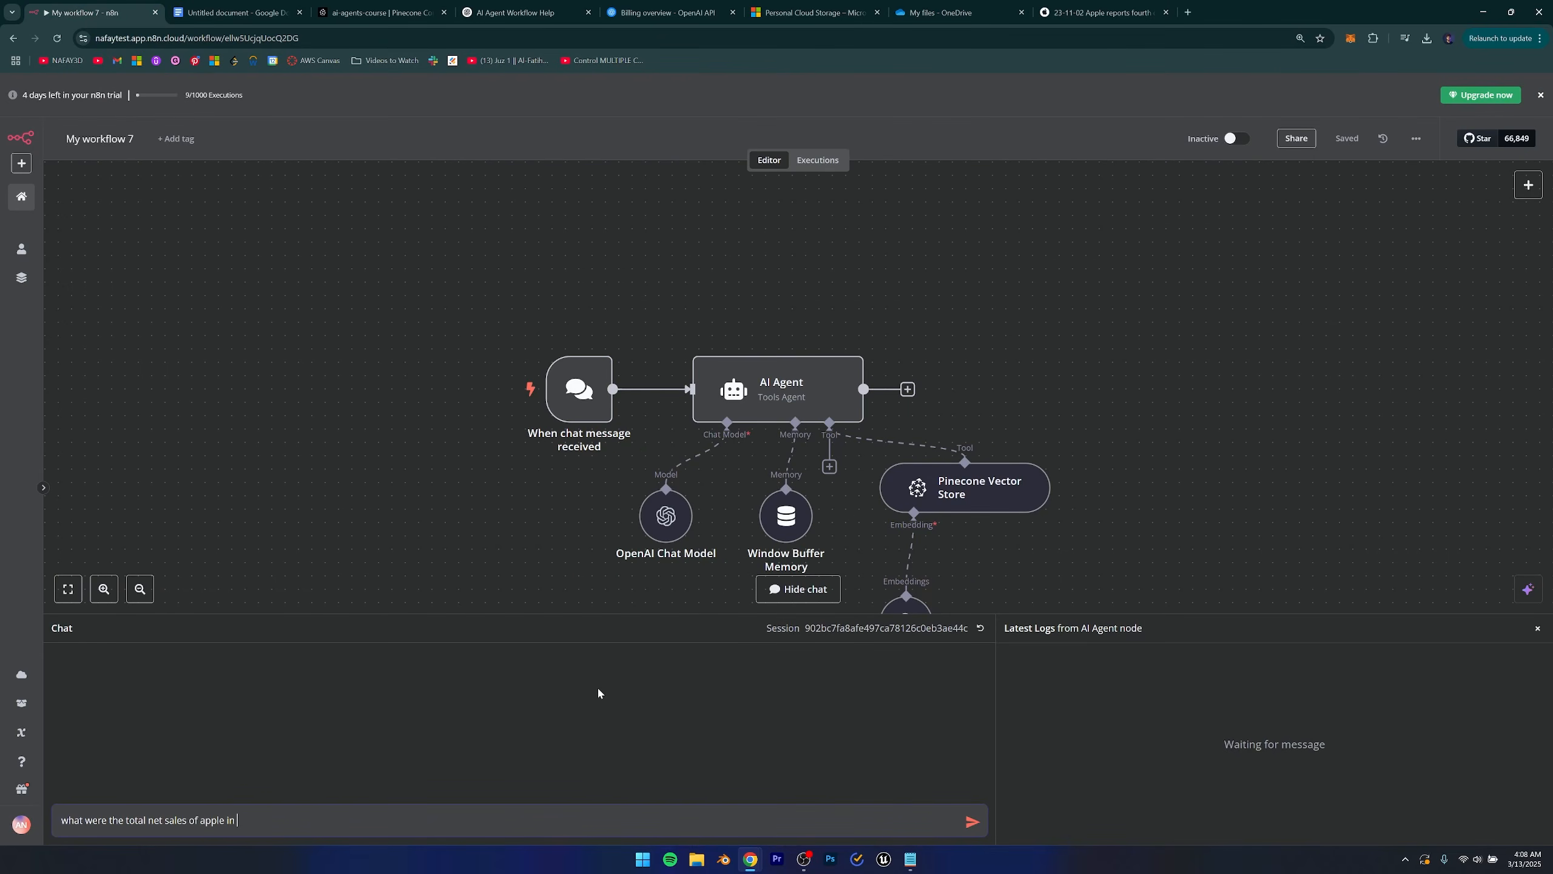
type("till september 30, 20223")
key("BackSpace")
type("3")
left_click(971, 821)
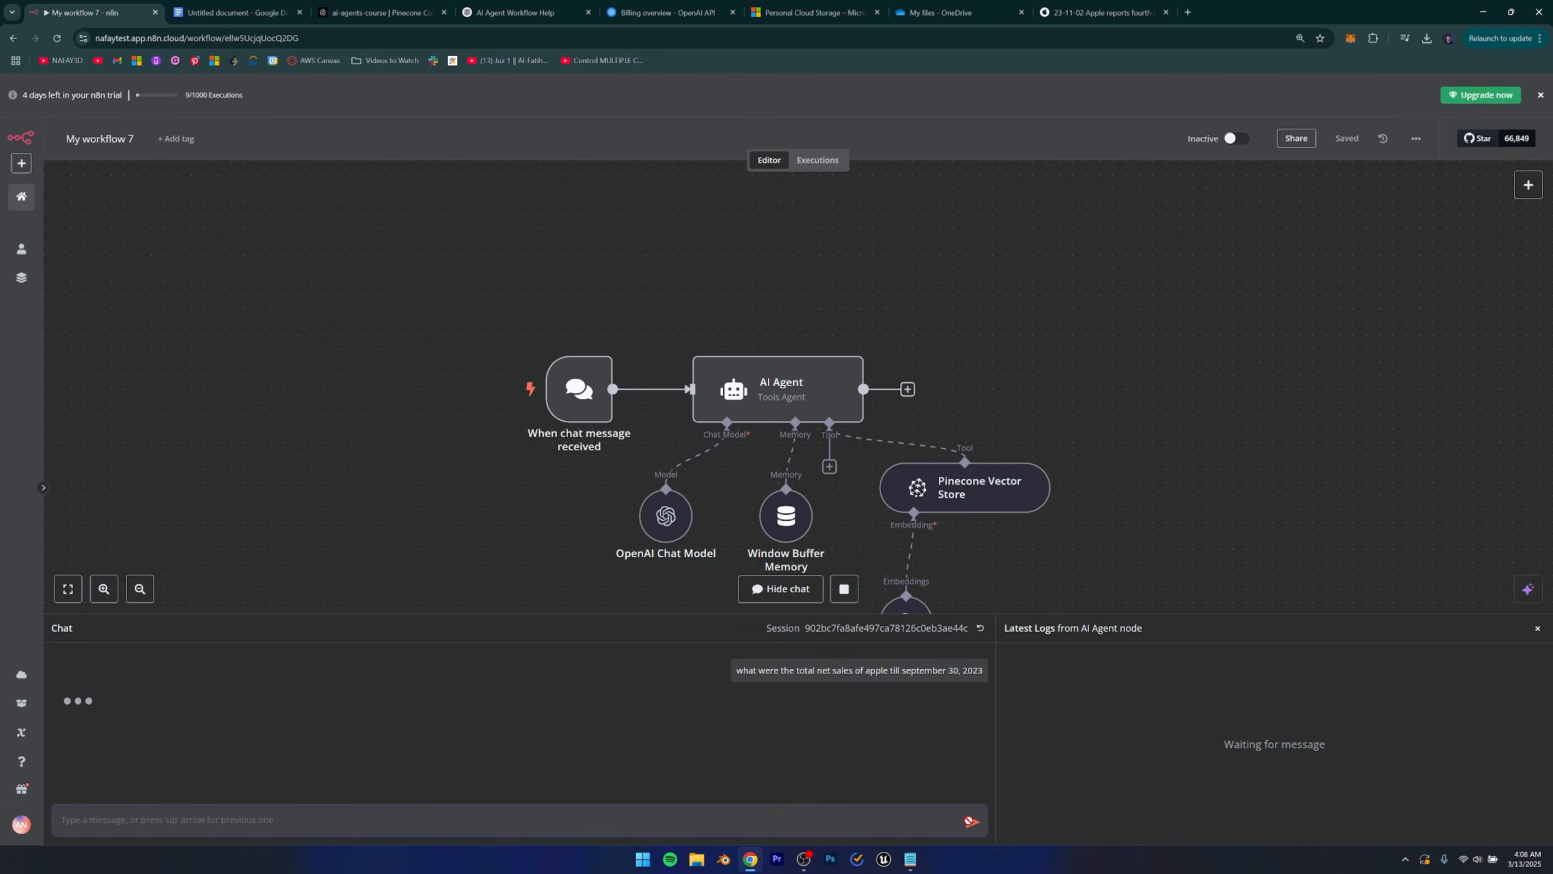
Read the agent's net sales answer and compare it with the twelve-month total for September 30, 2023 in the OneDrive PDF.
scroll(833, 481, "down", 2)
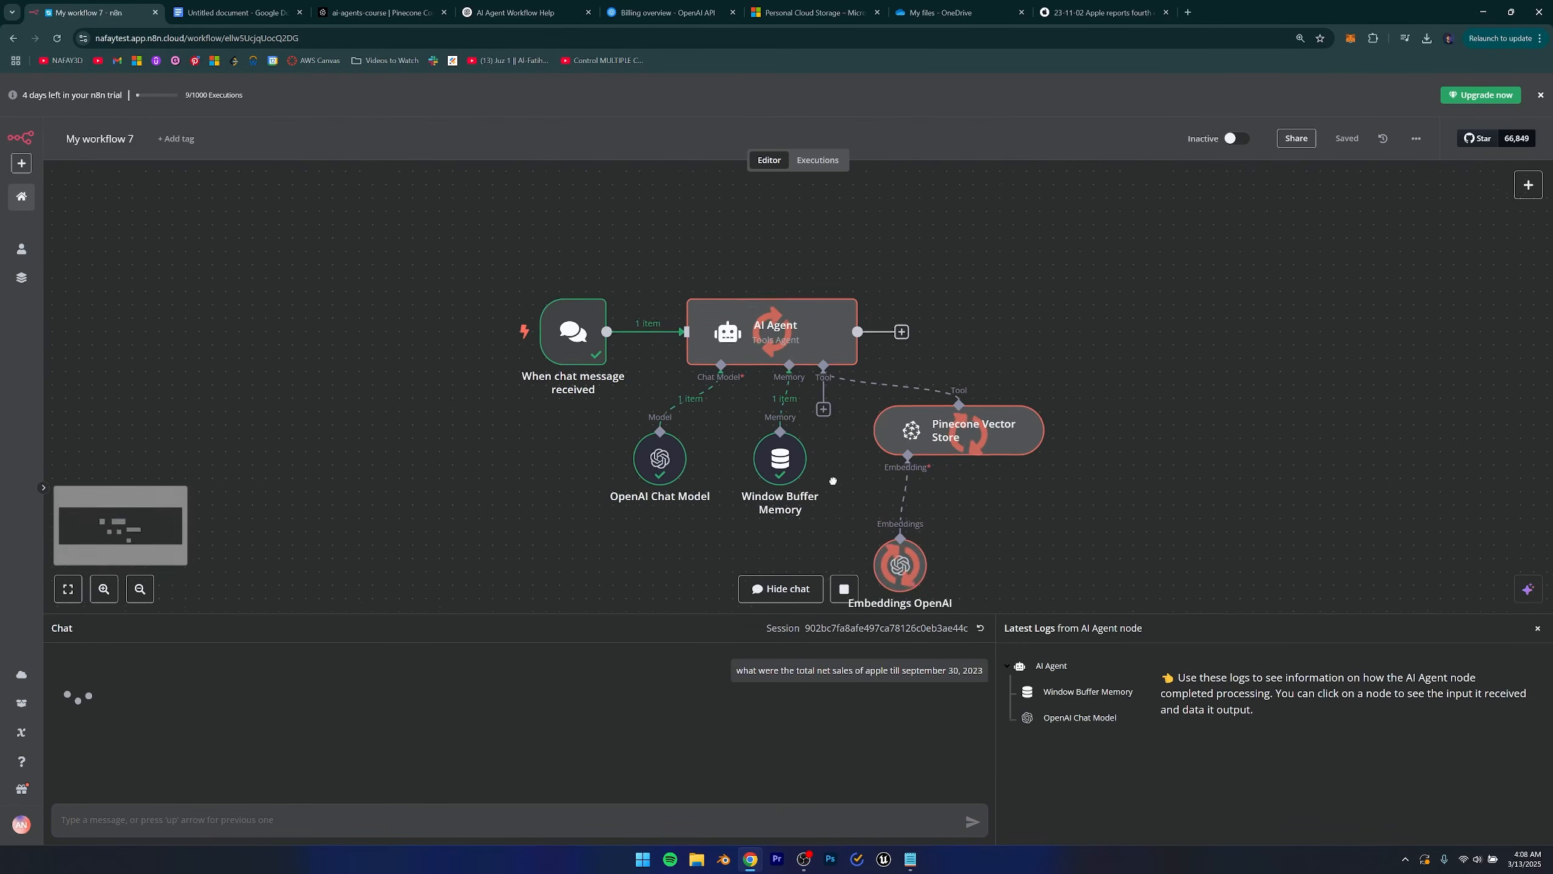
scroll(833, 481, "down", 2)
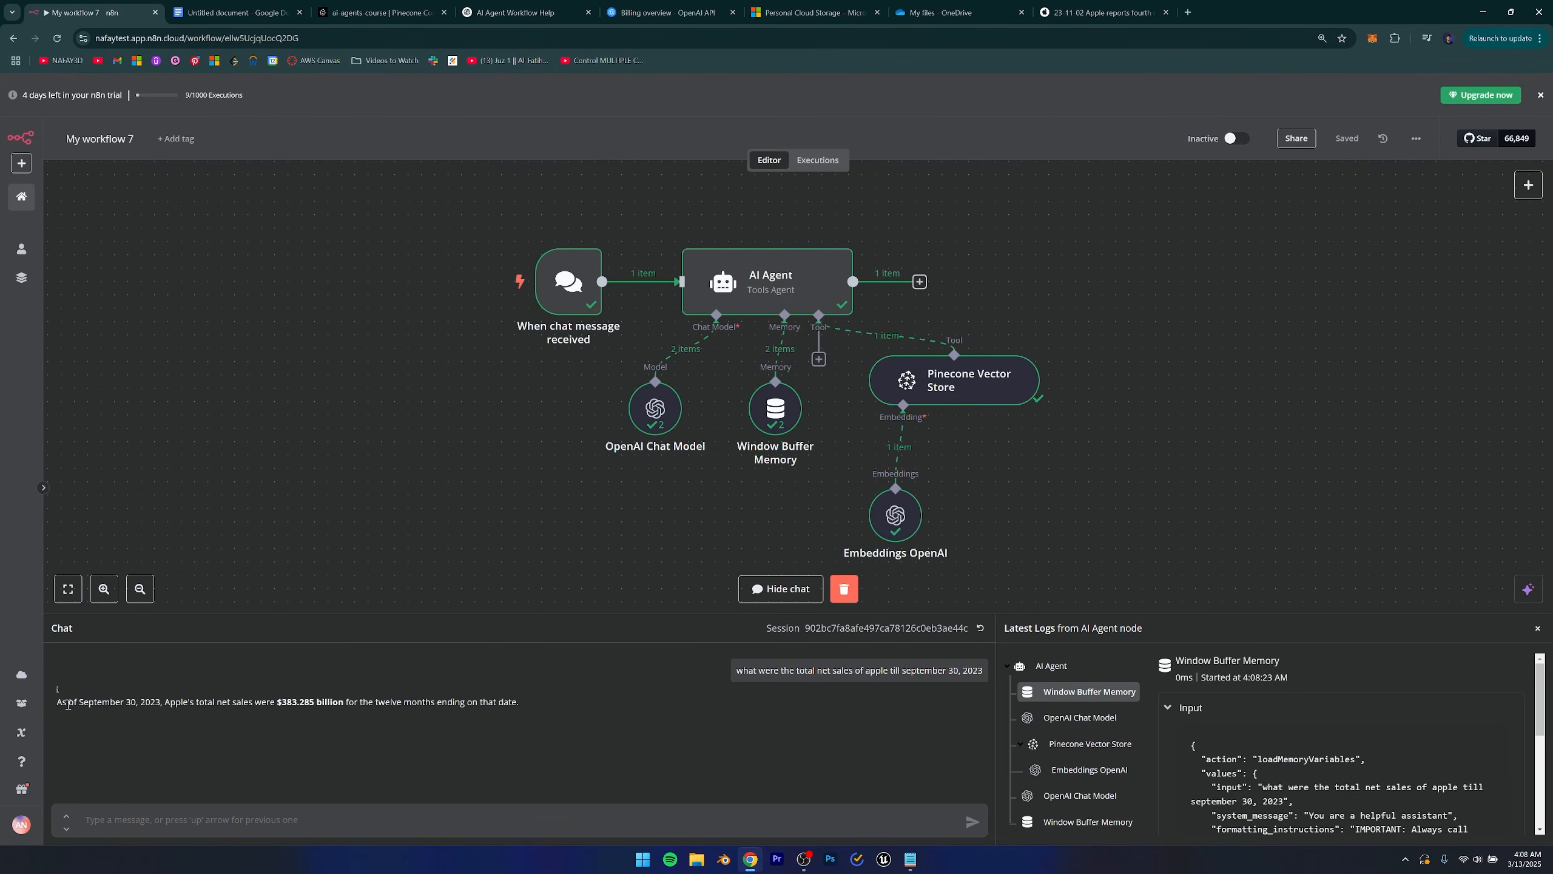
left_click_drag(57, 704, 379, 704)
left_click(306, 733)
left_click_drag(261, 699, 364, 704)
left_click(936, 11)
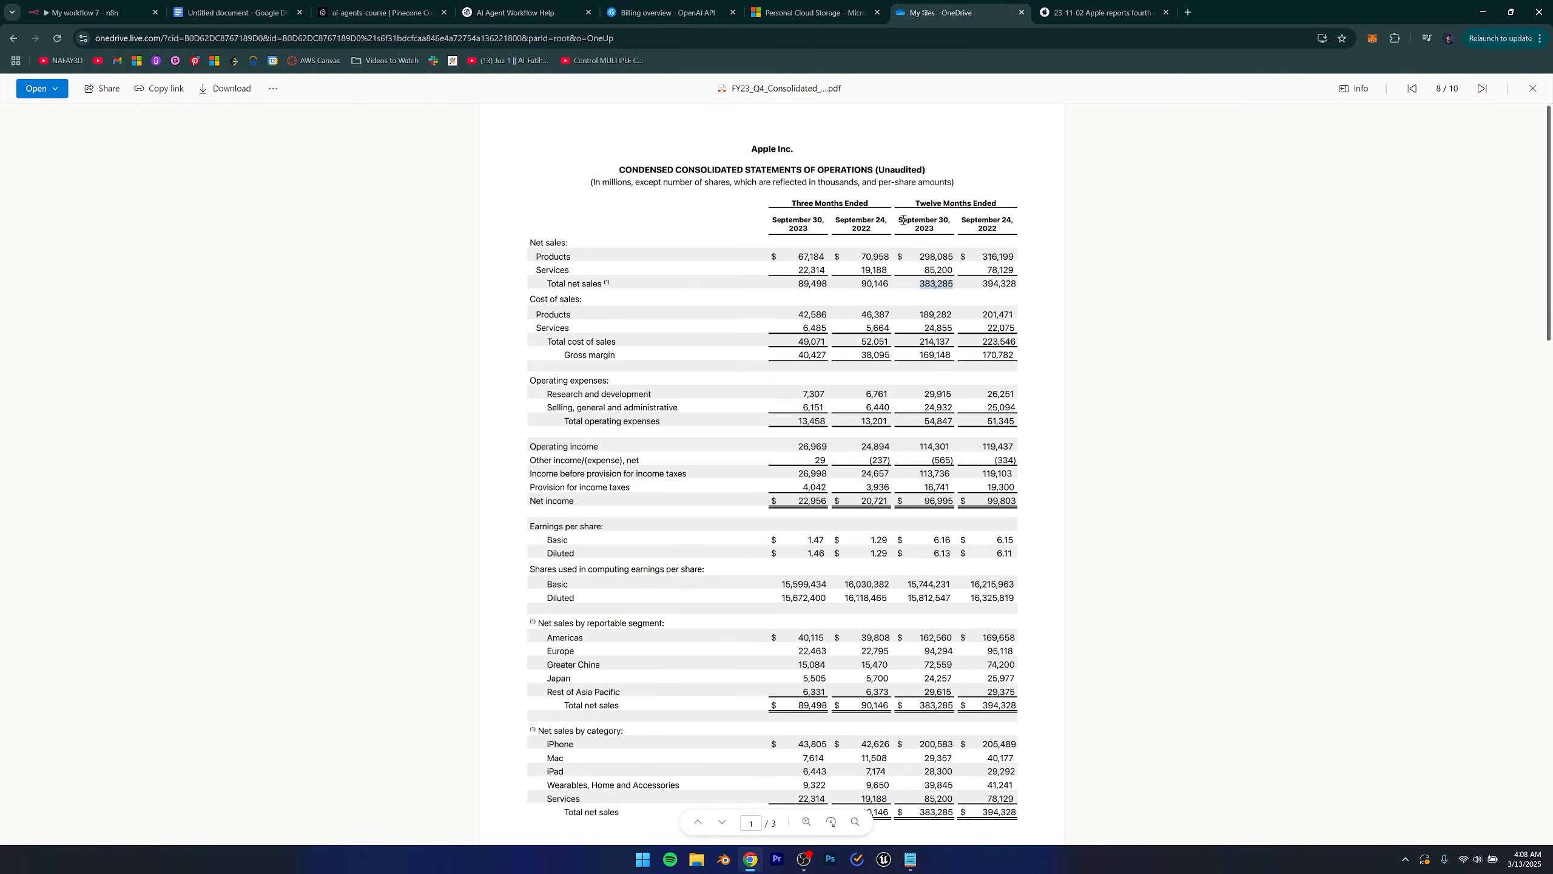
left_click_drag(901, 220, 936, 232)
left_click(940, 226)
Return to the n8n chat and send "analyse all the data and tell me pros and cons of investing in apple".
key("ctrl+1")
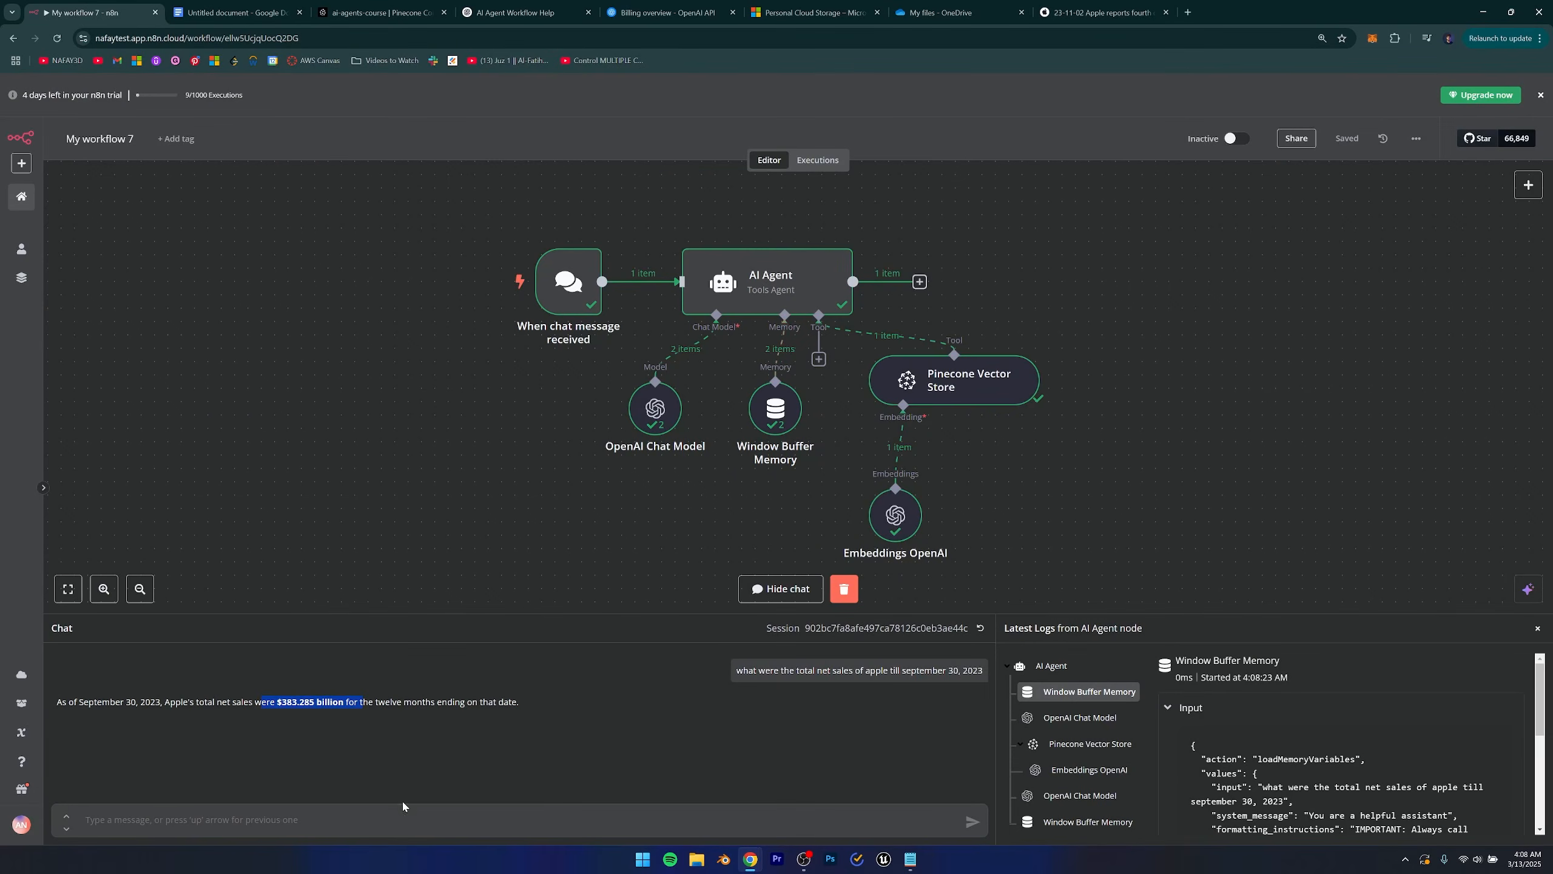
left_click(386, 819)
type("analy")
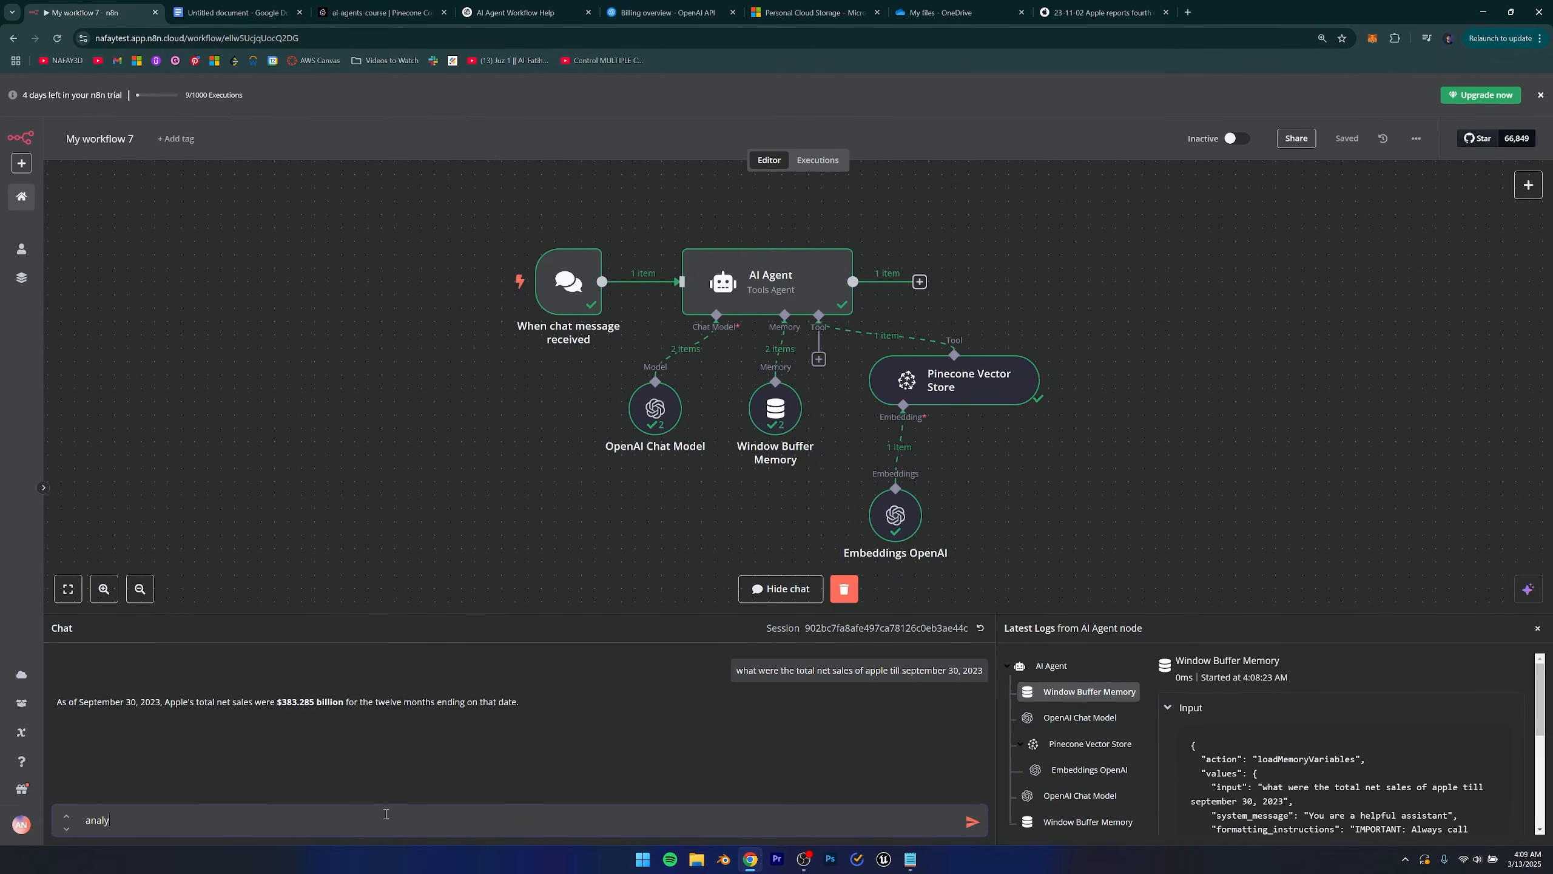
type("se all the data and tell me pros and cons of inventing in apple")
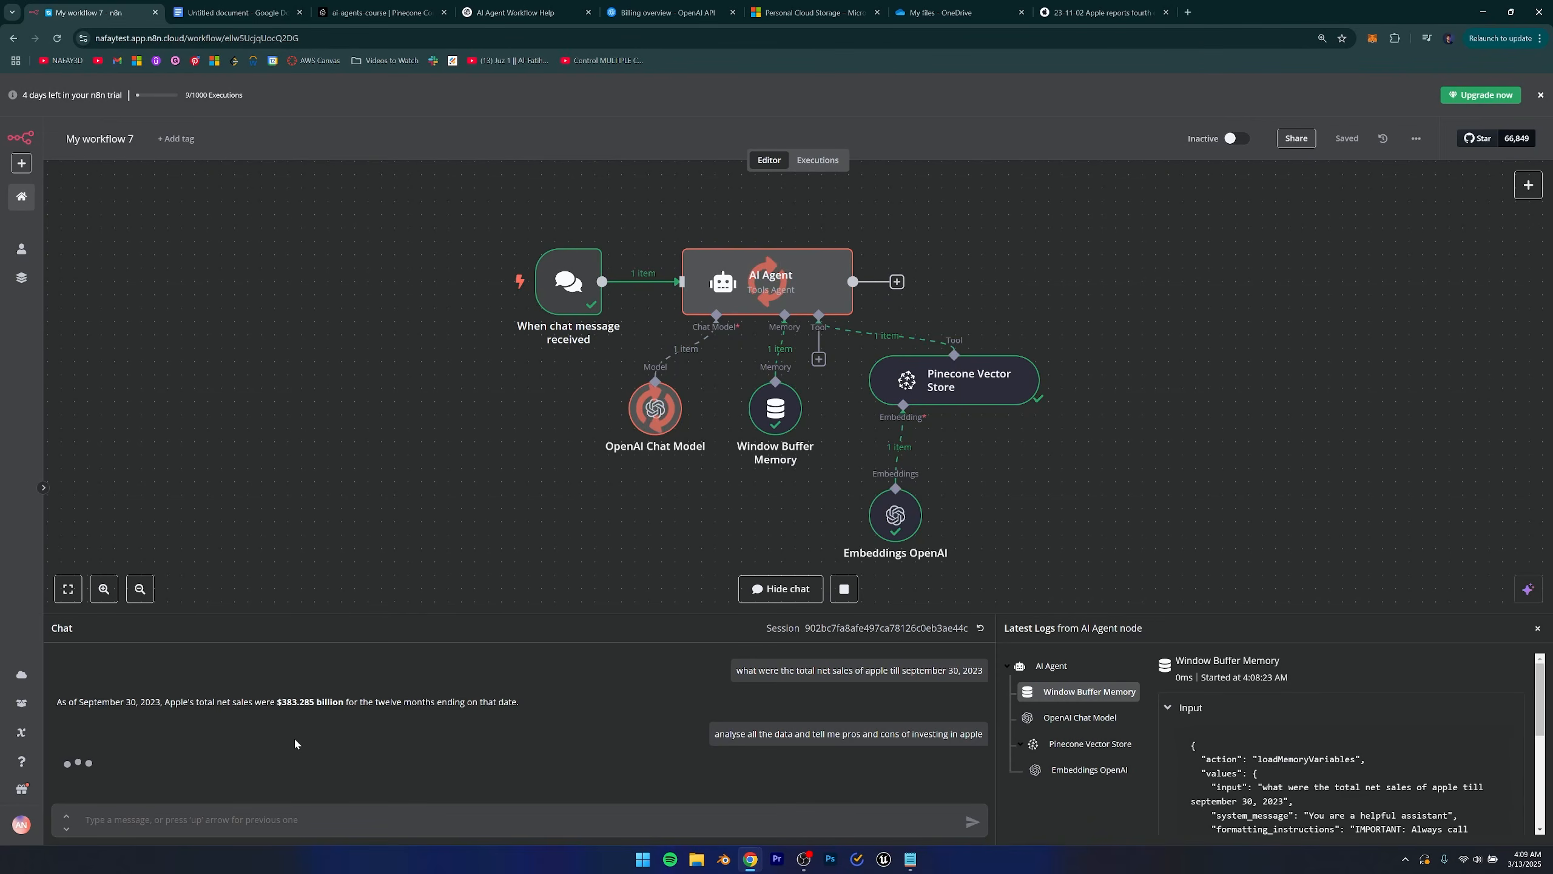
Switch to the statements PDF on apple.com and look through its operations, balance sheet and cash flow pages.
left_click(1088, 12)
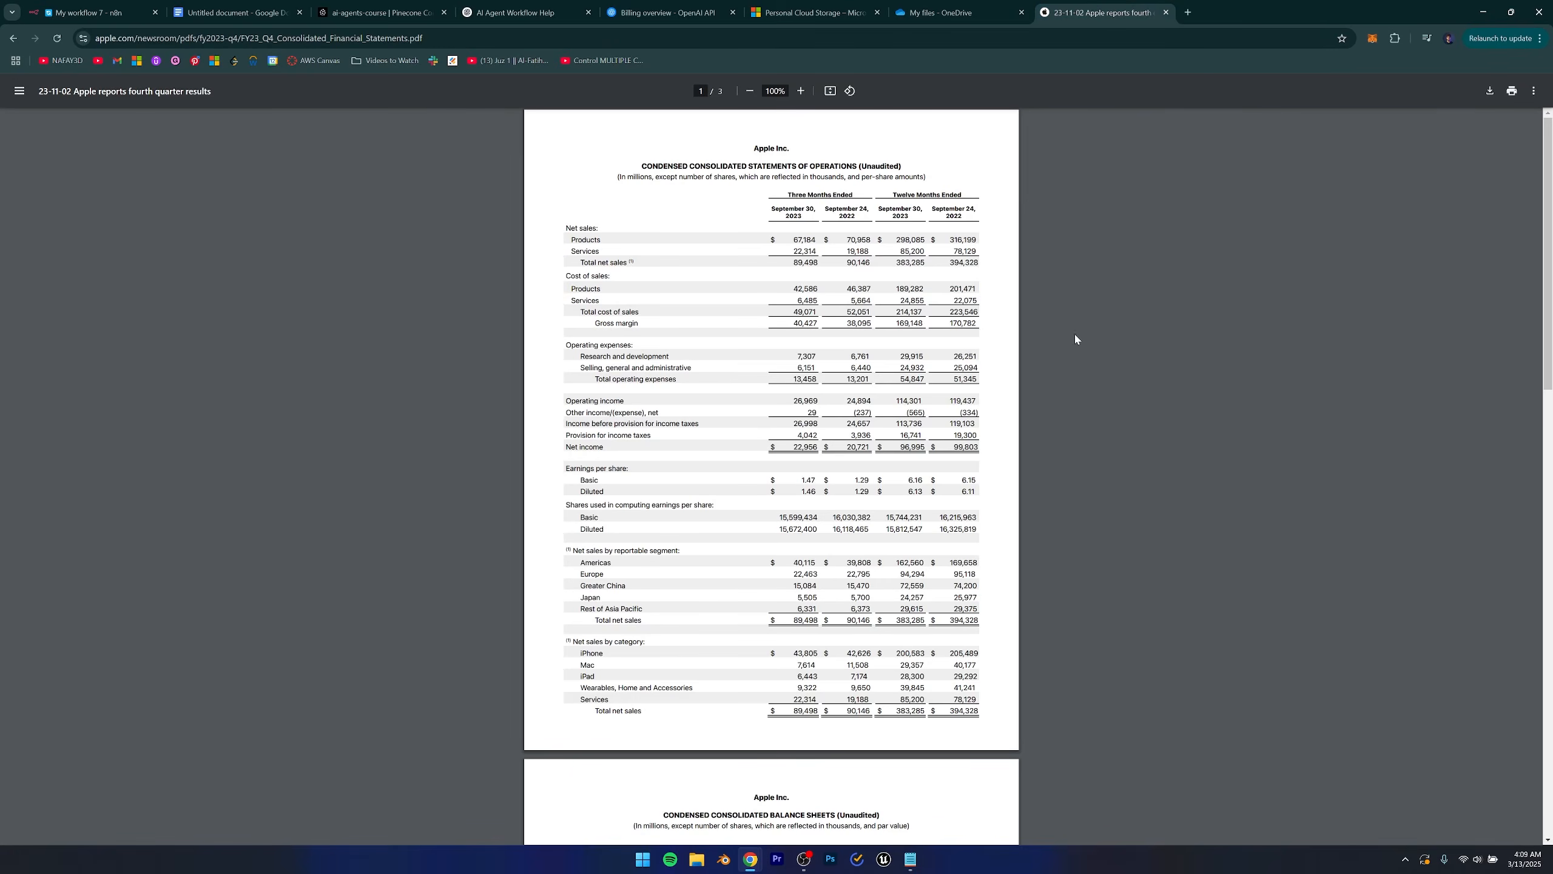
scroll(677, 332, "down", 15)
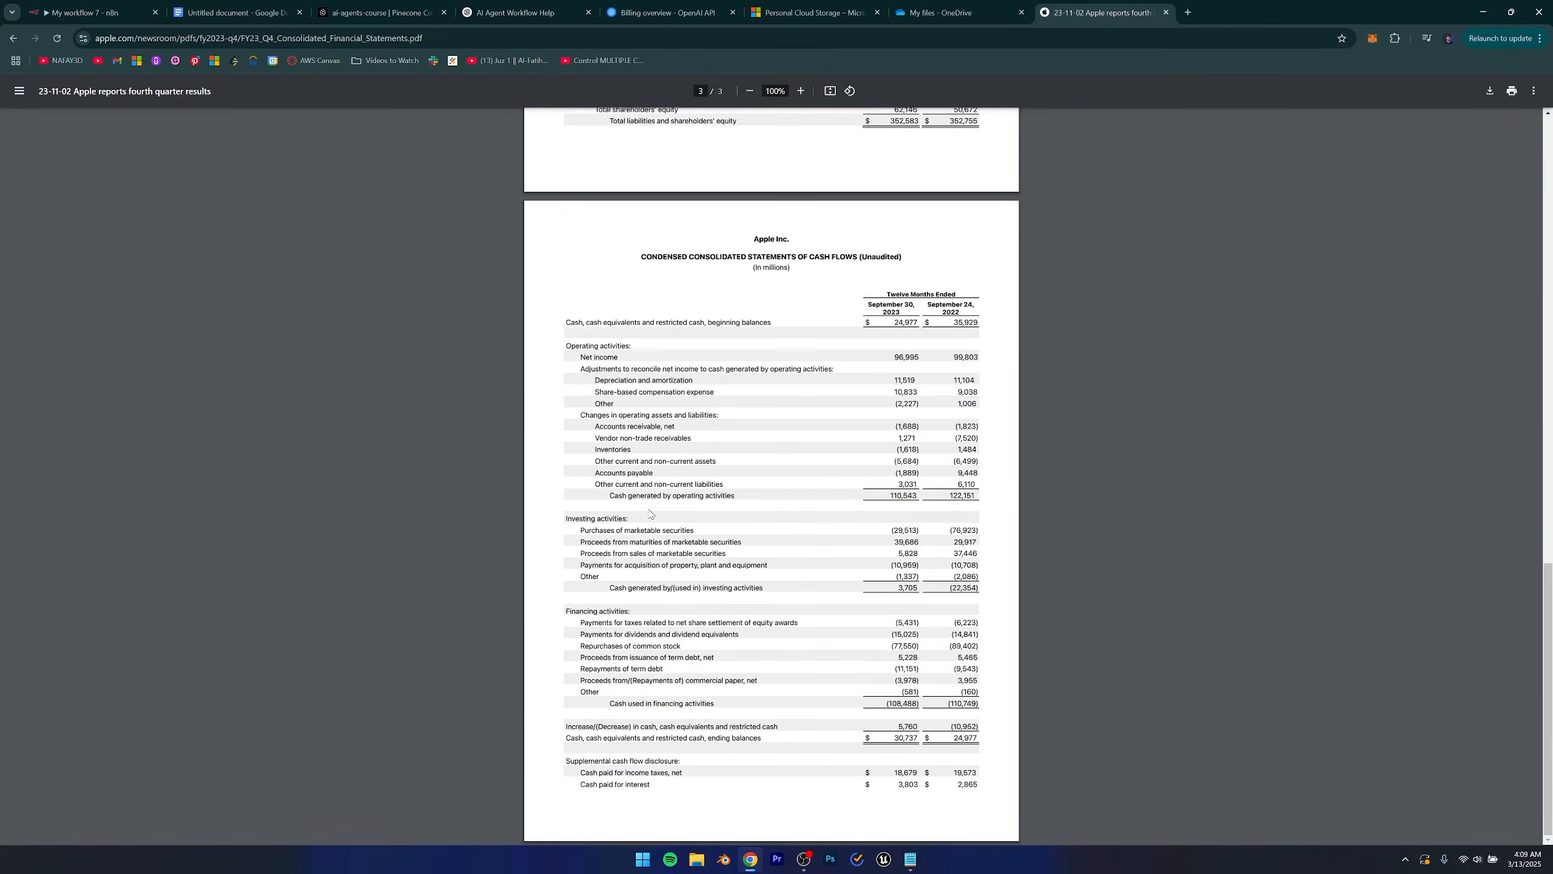
scroll(723, 614, "up", 15)
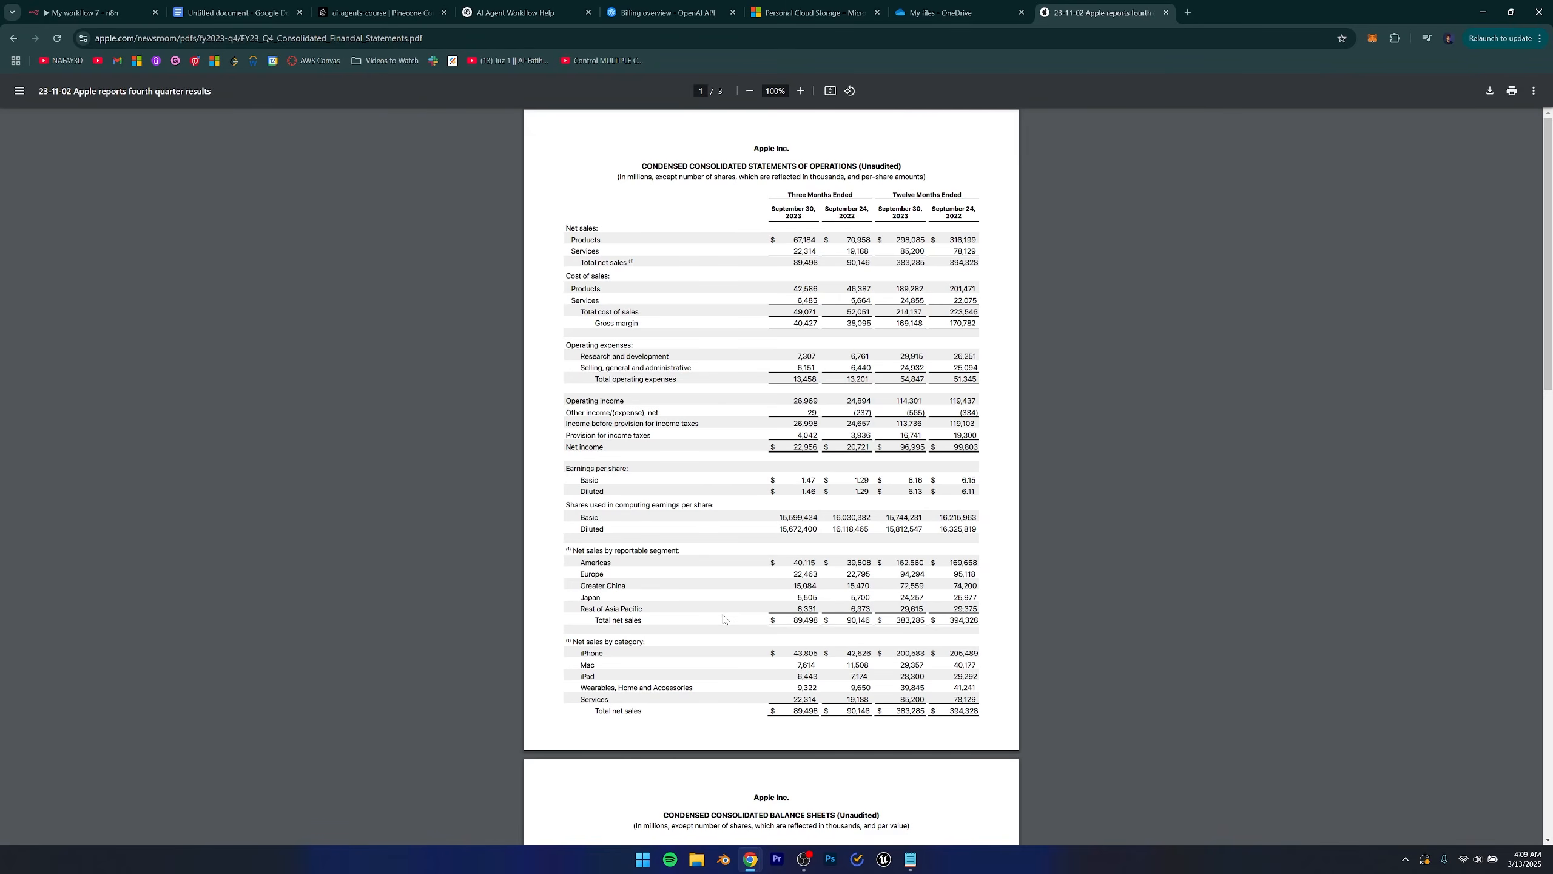
scroll(723, 616, "down", 1)
scroll(721, 617, "up", 1)
scroll(1076, 477, "down", 4)
Return to the n8n chat and read the pros of investing in Apple in the agent's reply.
key("ctrl+Tab")
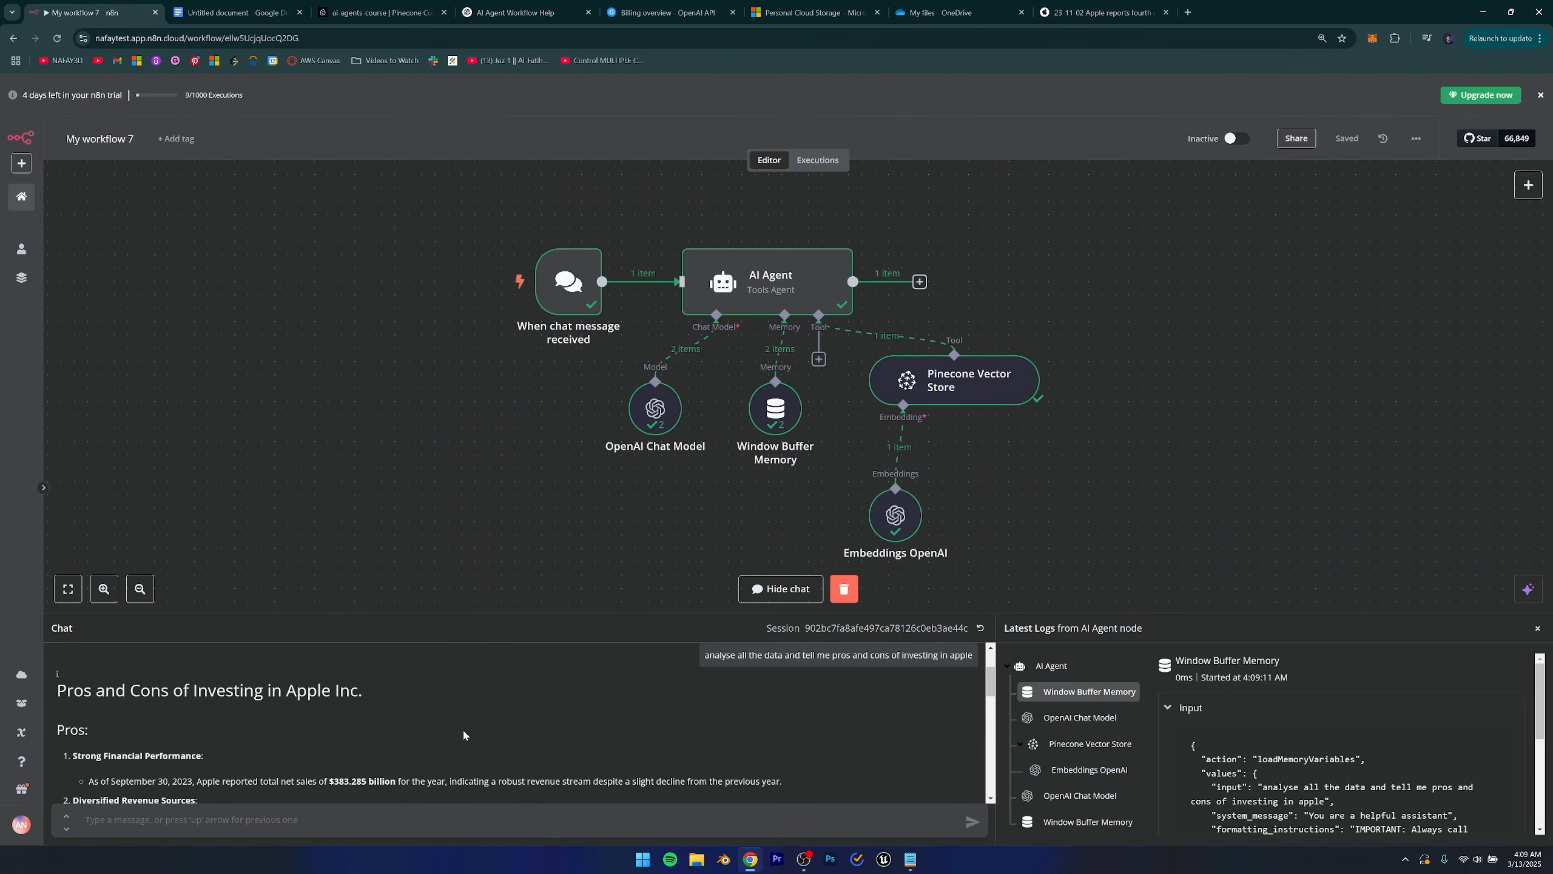
scroll(462, 729, "down", 1)
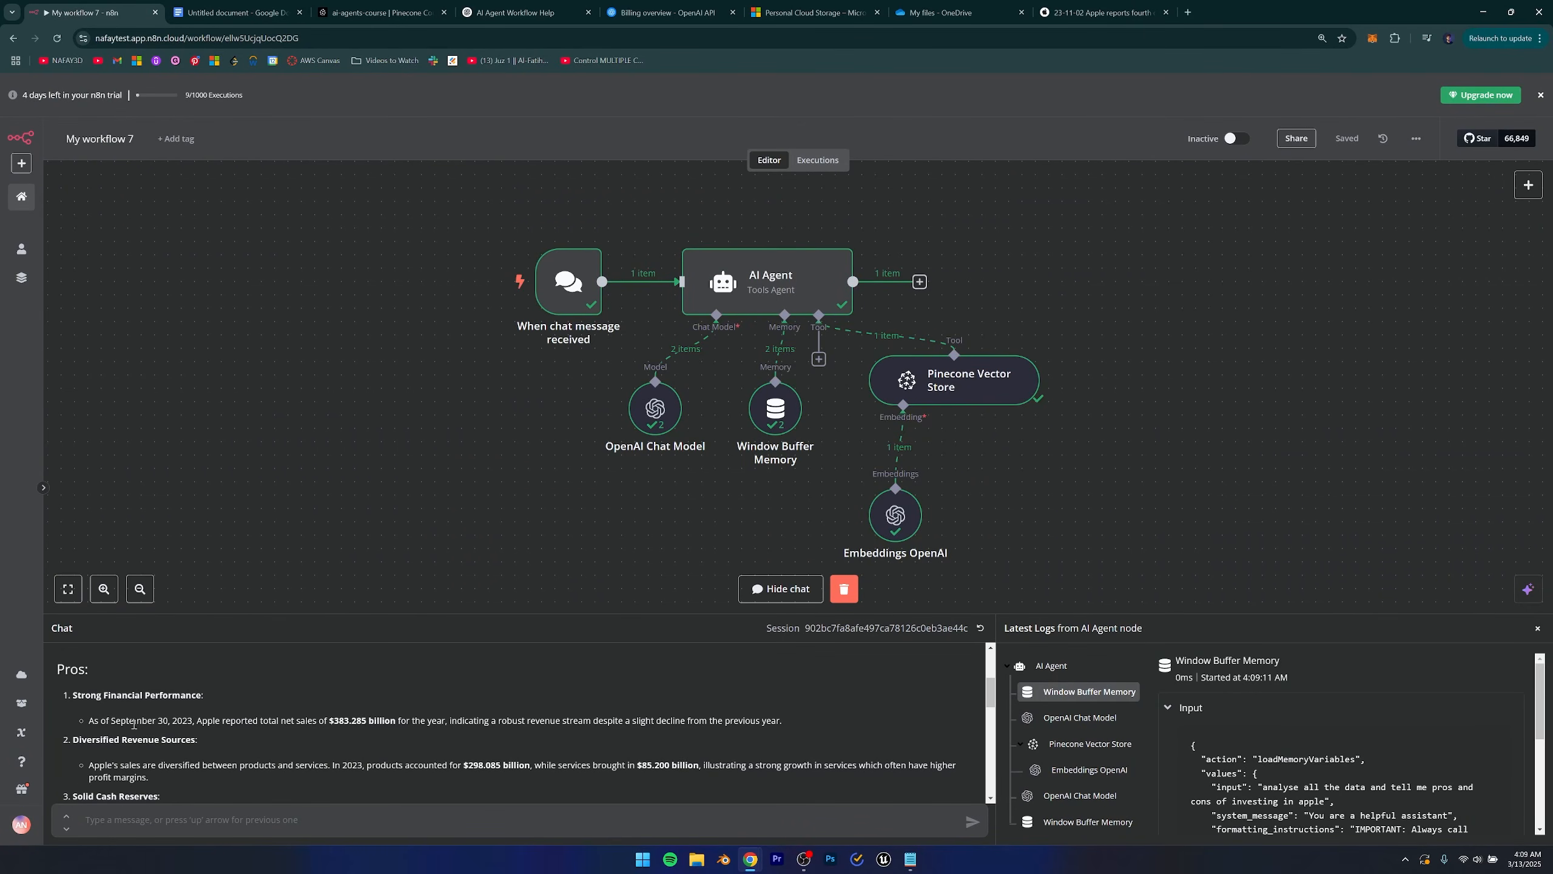
scroll(134, 724, "down", 1)
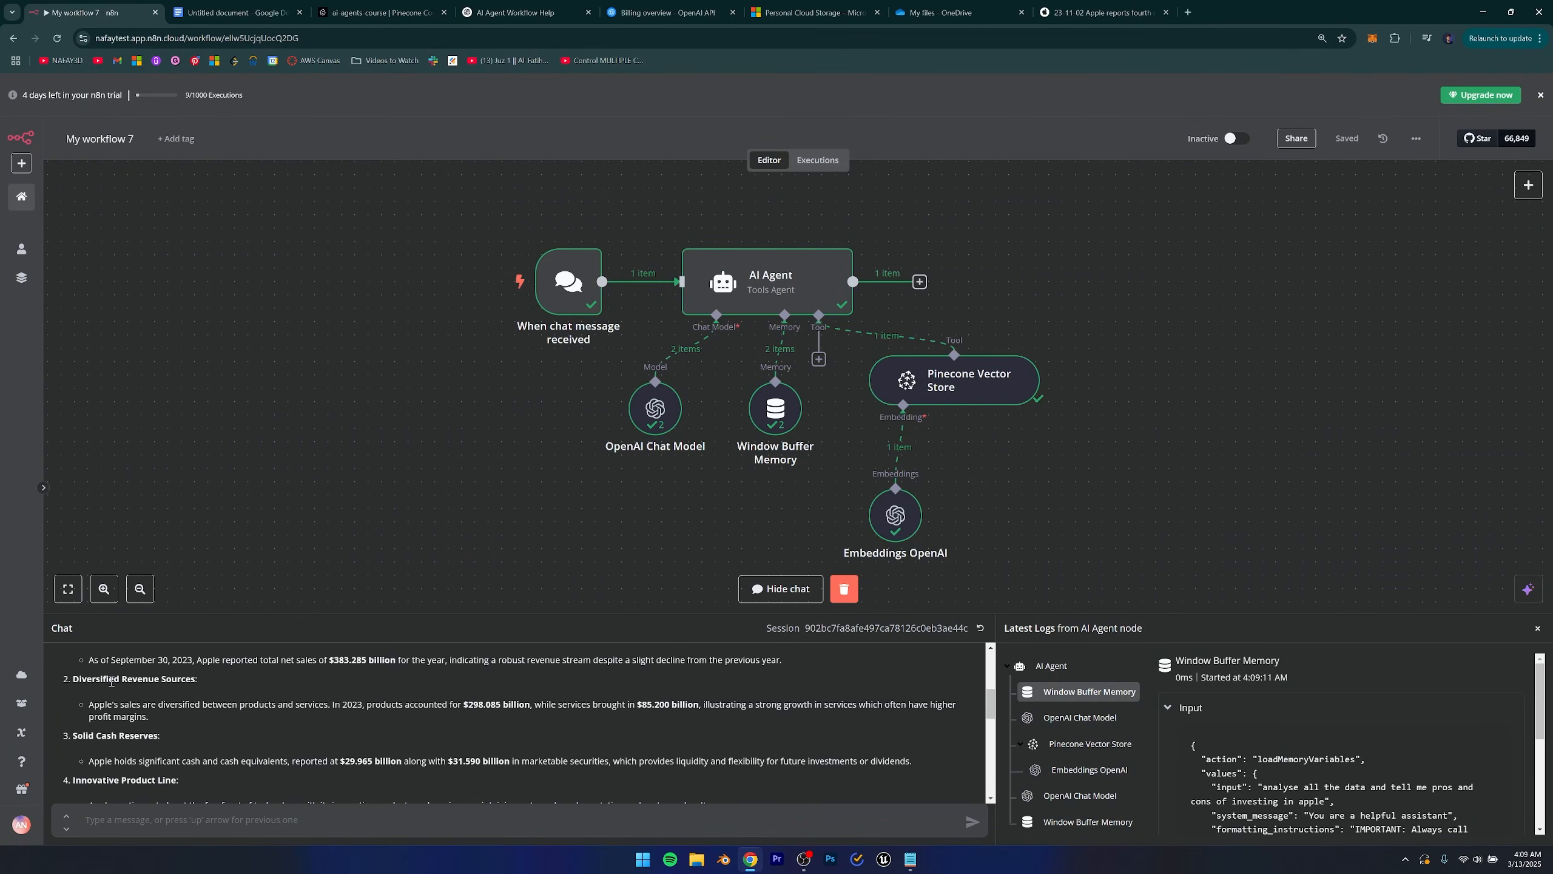
left_click_drag(110, 682, 240, 680)
left_click(240, 681)
scroll(236, 688, "down", 2)
scroll(245, 682, "down", 1)
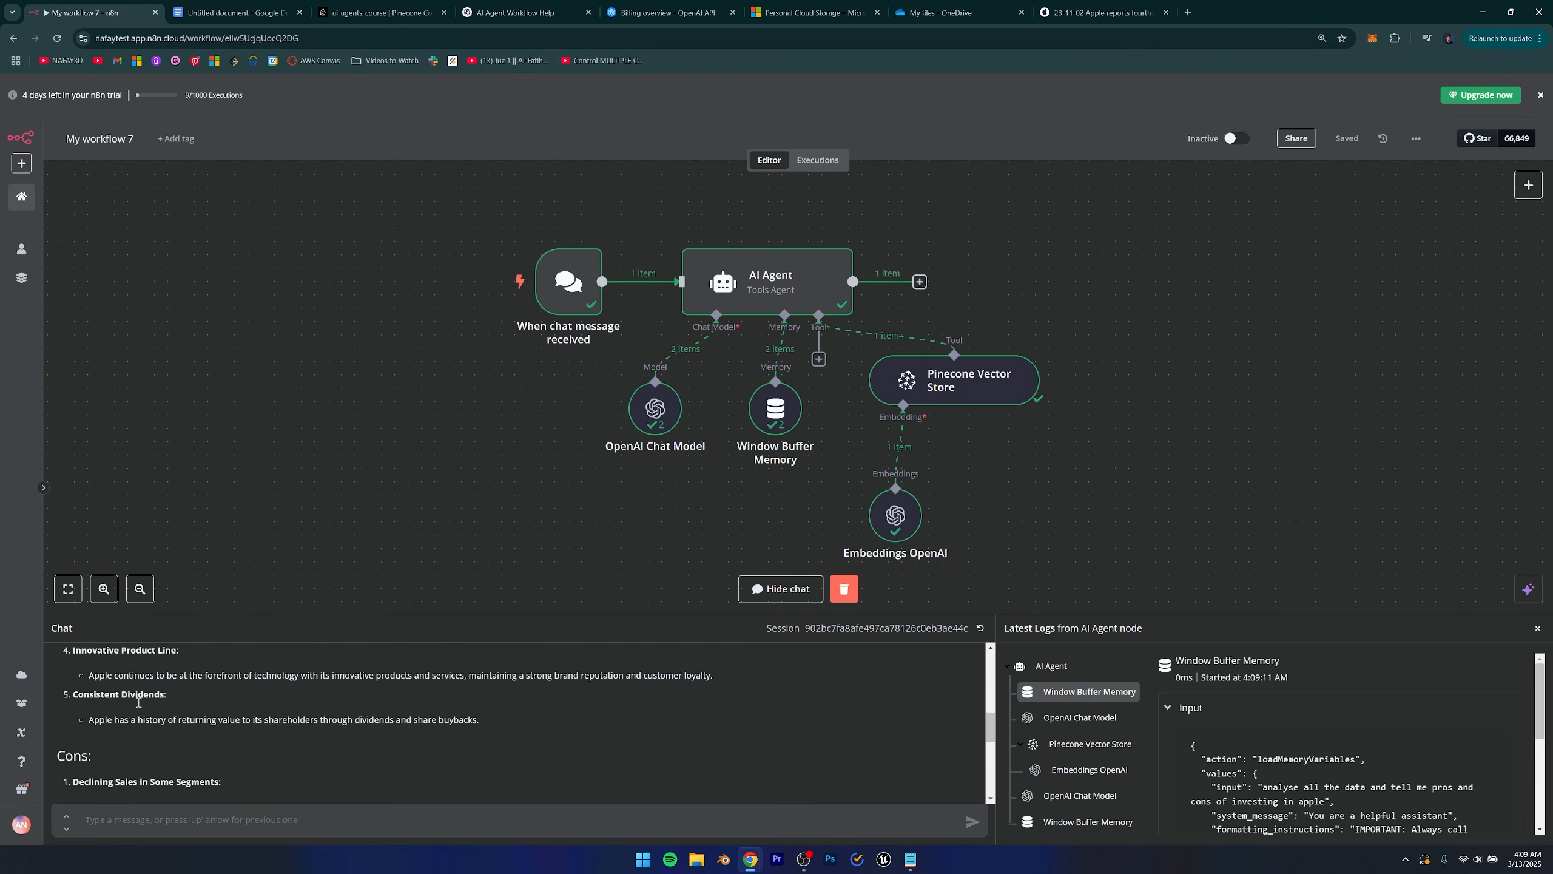
Read the cons and the conclusion in the agent's reply, including declining sales, high valuation and dependence on iPhone sales.
scroll(251, 672, "down", 1)
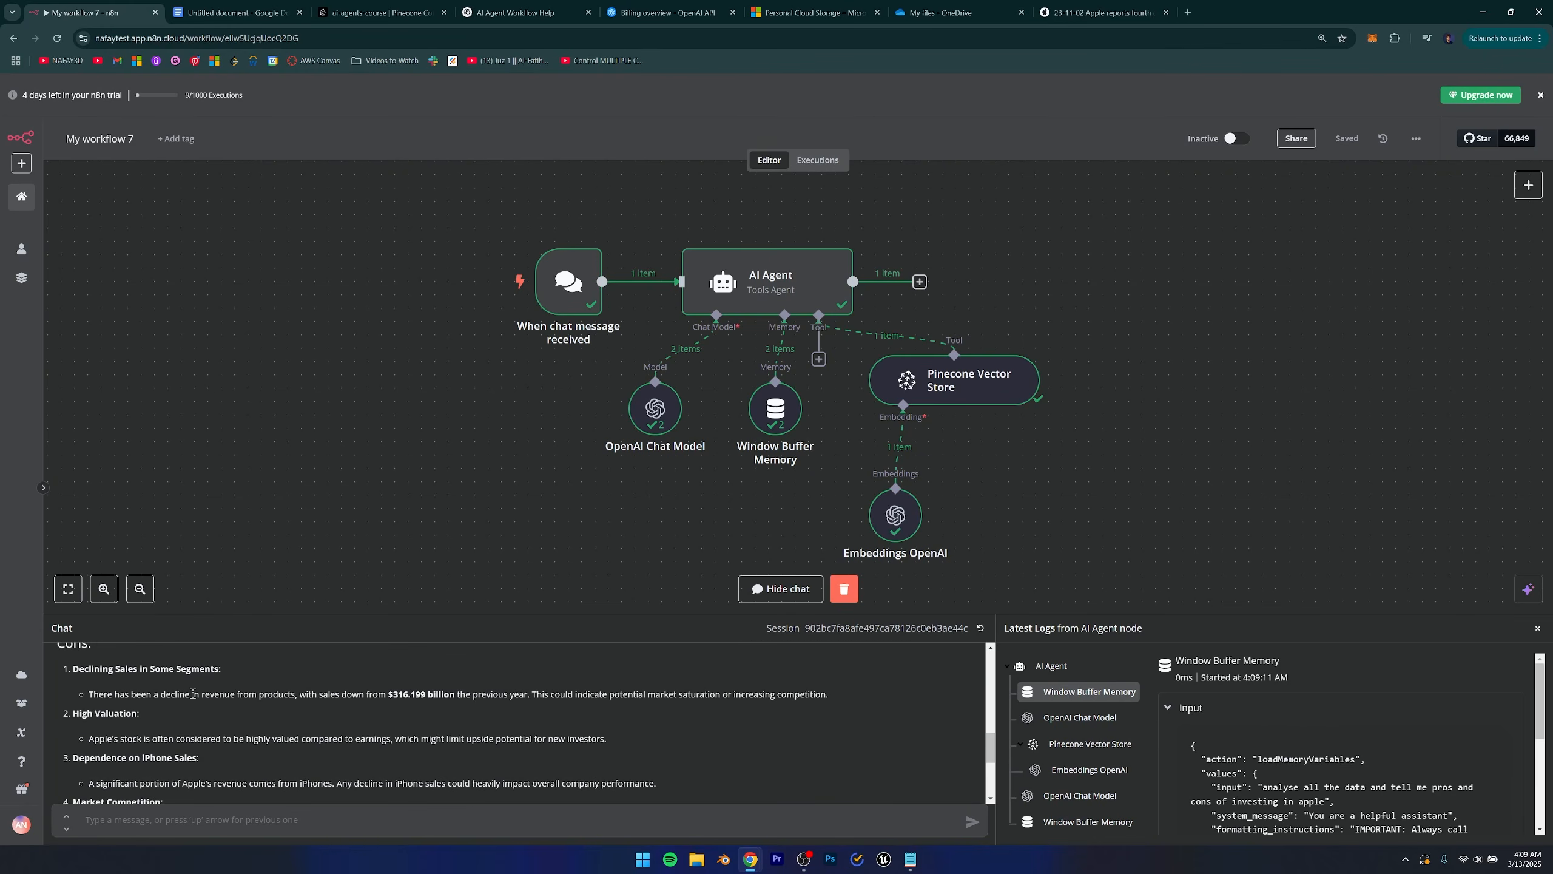
left_click_drag(109, 668, 573, 688)
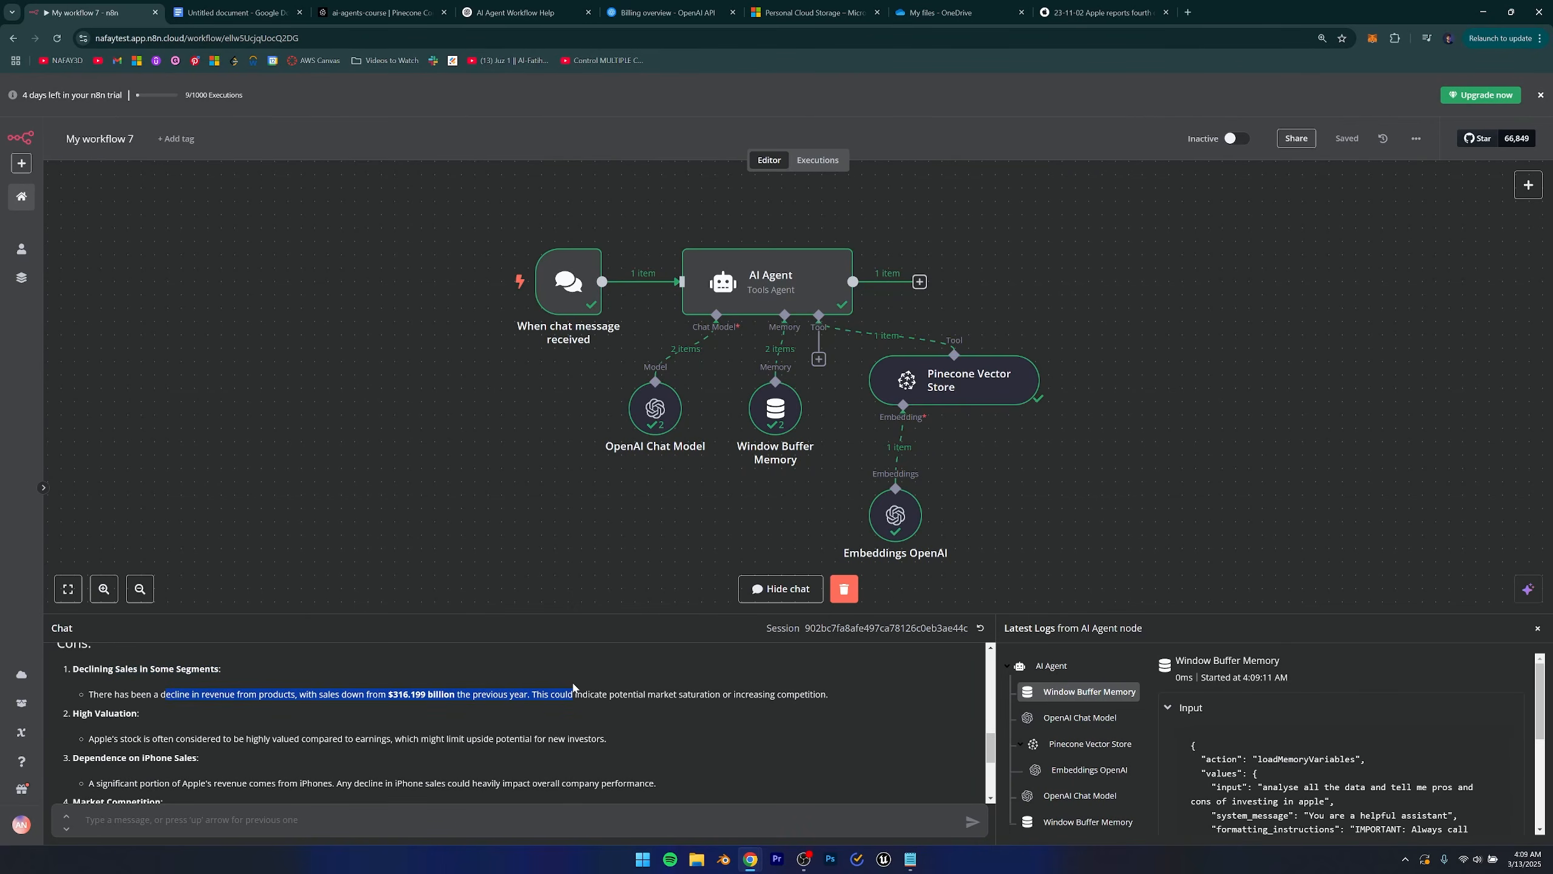
left_click(471, 730)
scroll(471, 730, "down", 1)
left_click_drag(128, 678, 500, 673)
left_click(379, 710)
left_click_drag(128, 723, 437, 731)
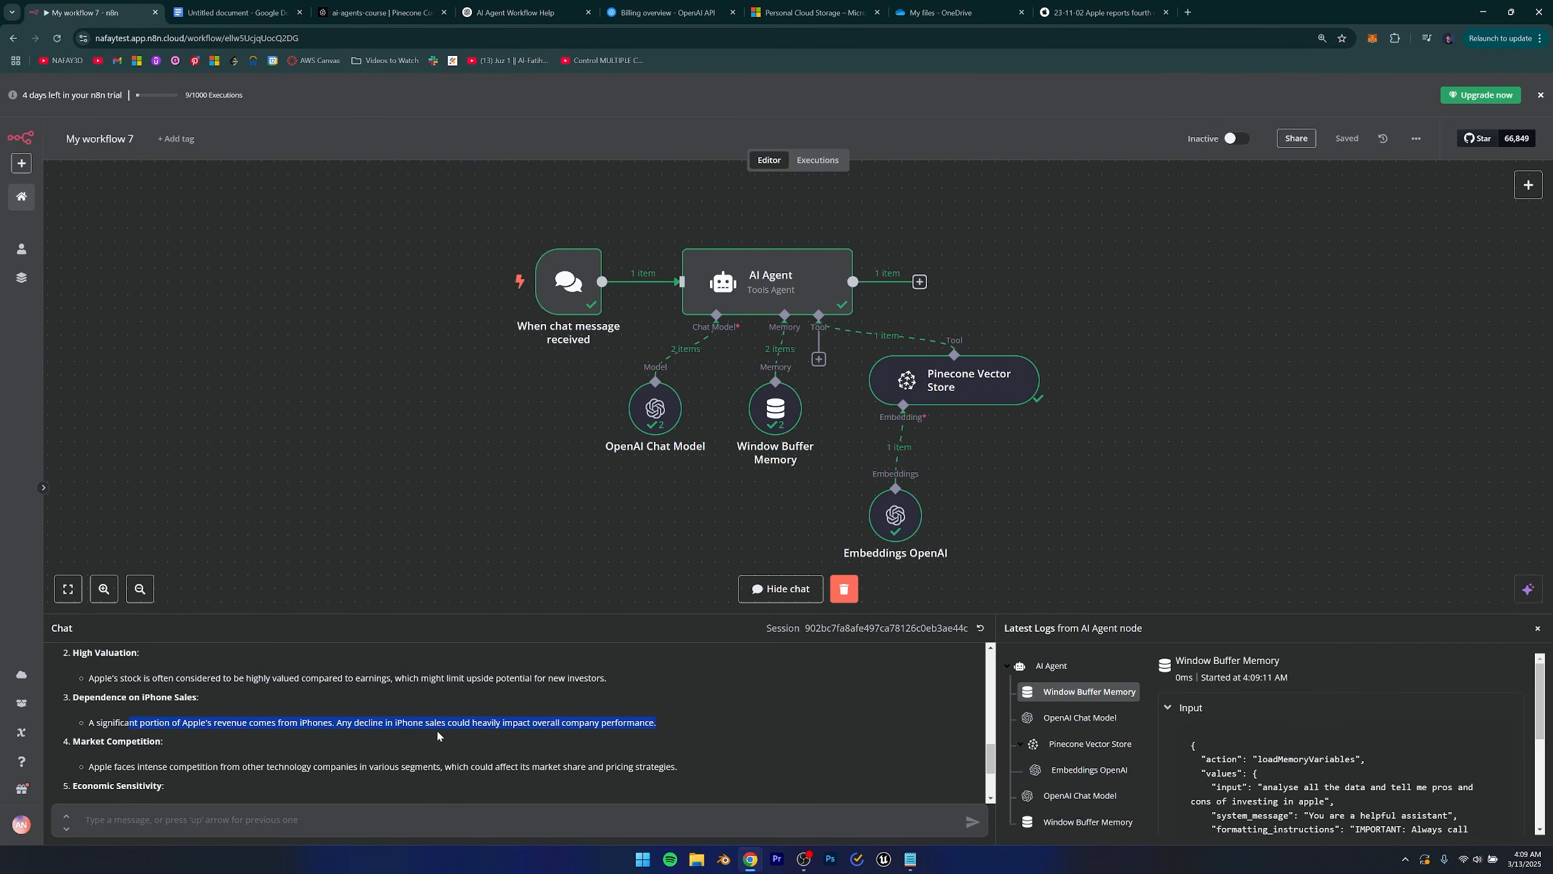
left_click(437, 736)
scroll(438, 741, "down", 1)
scroll(142, 705, "down", 1)
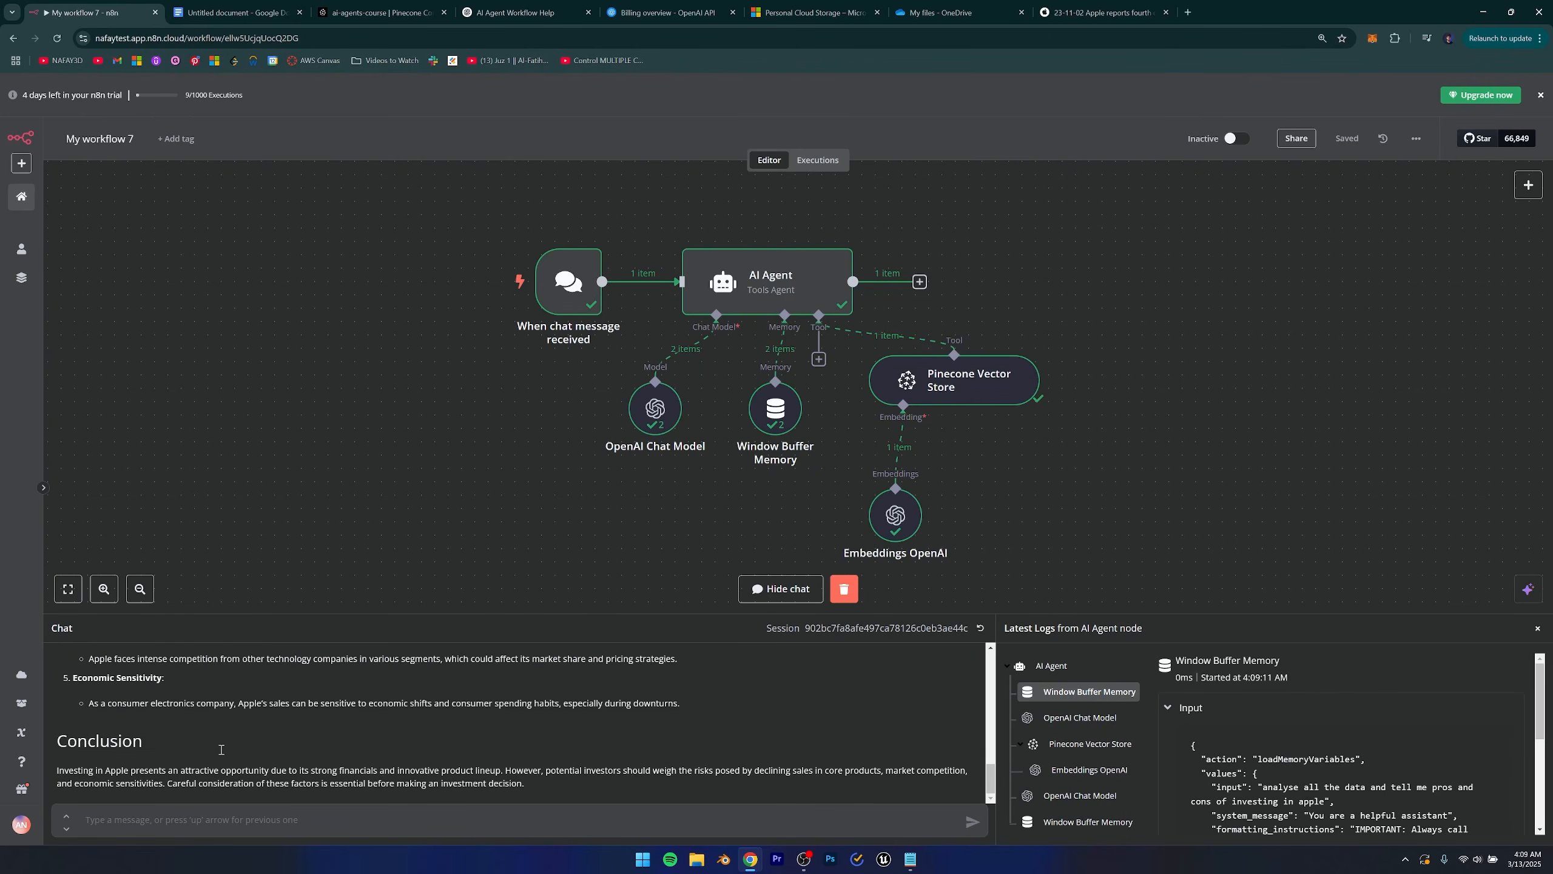
scroll(213, 733, "up", 15)
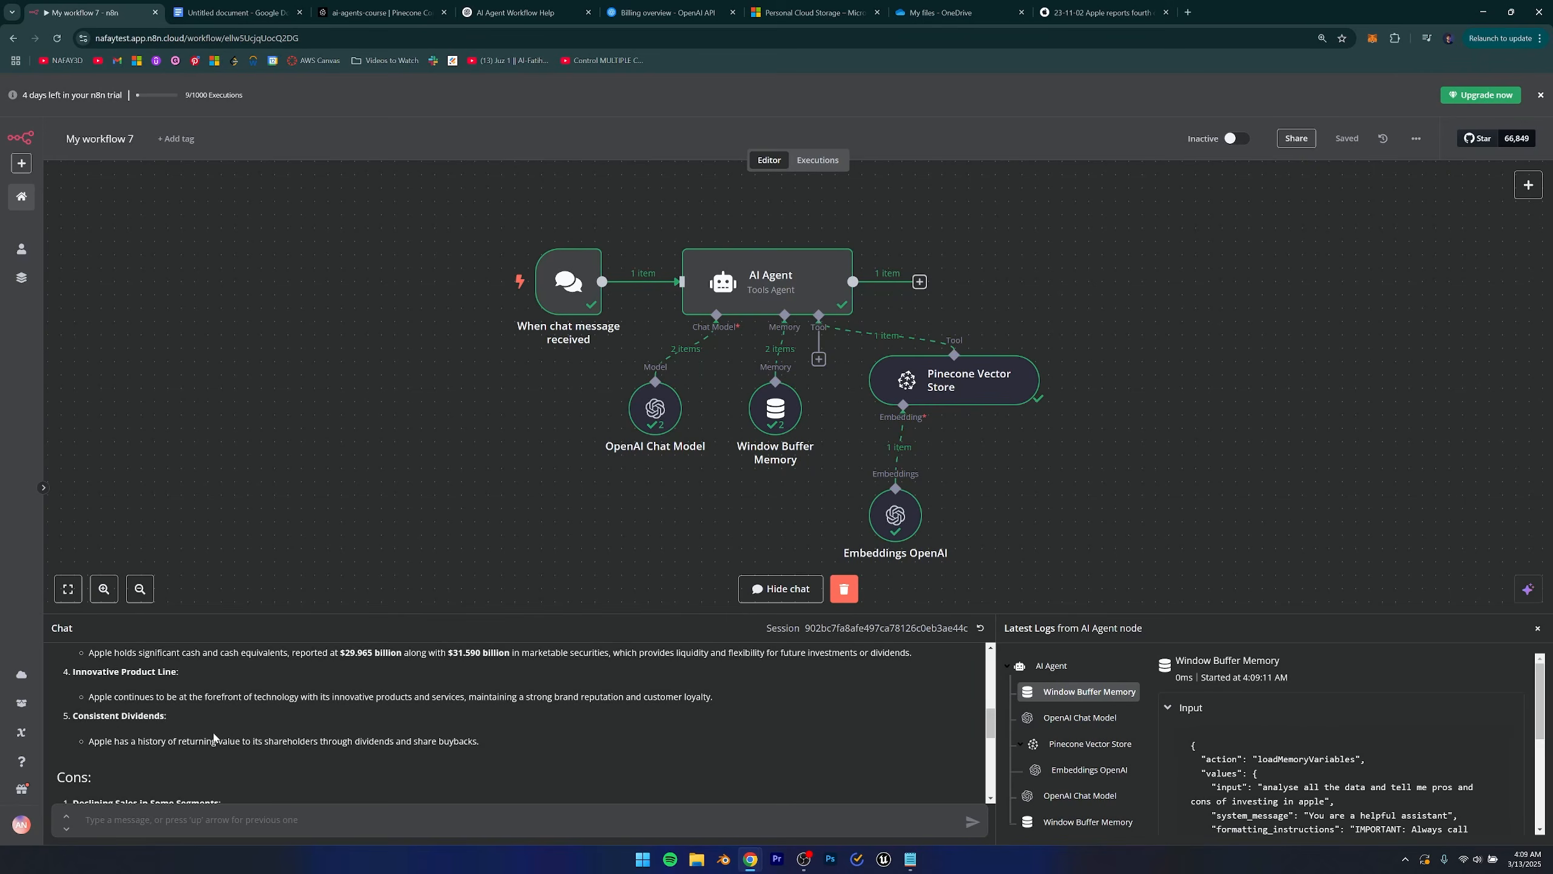
scroll(214, 737, "down", 15)
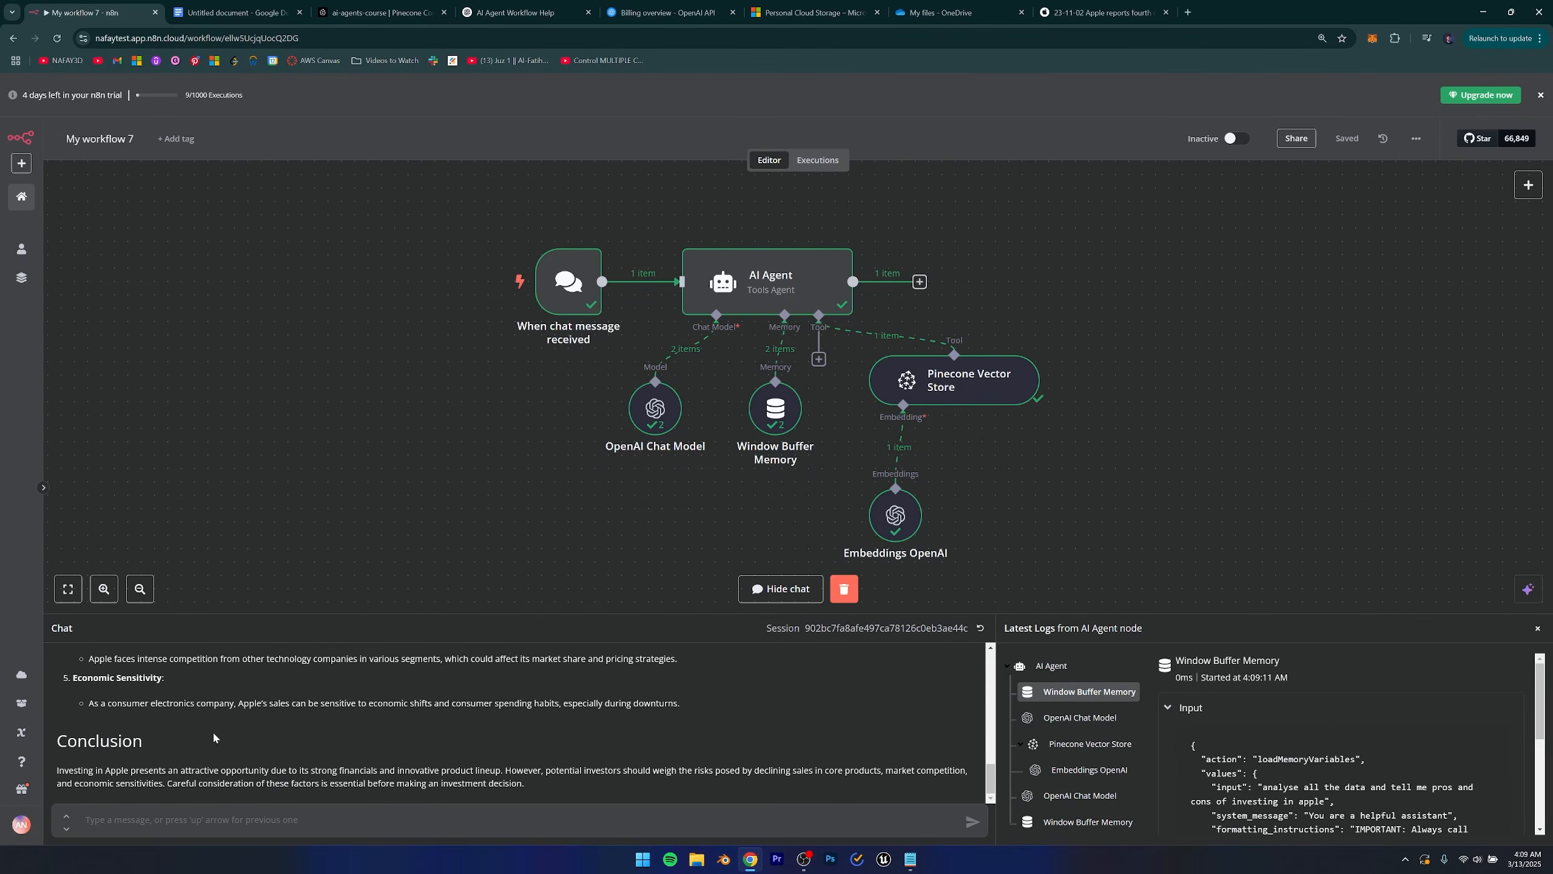
right_click(209, 725)
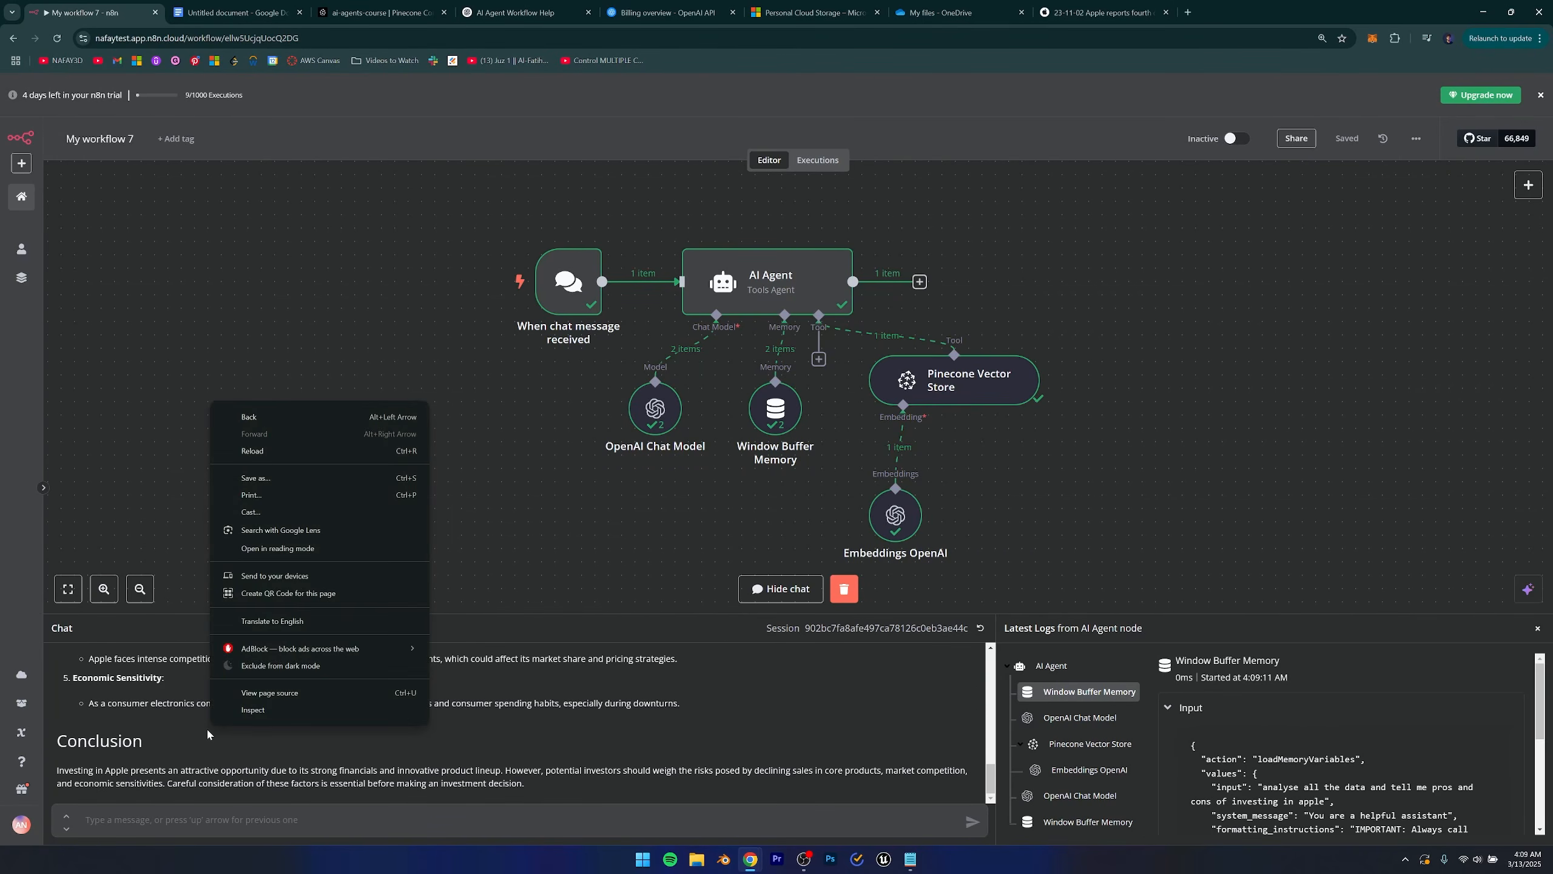
key("Escape")
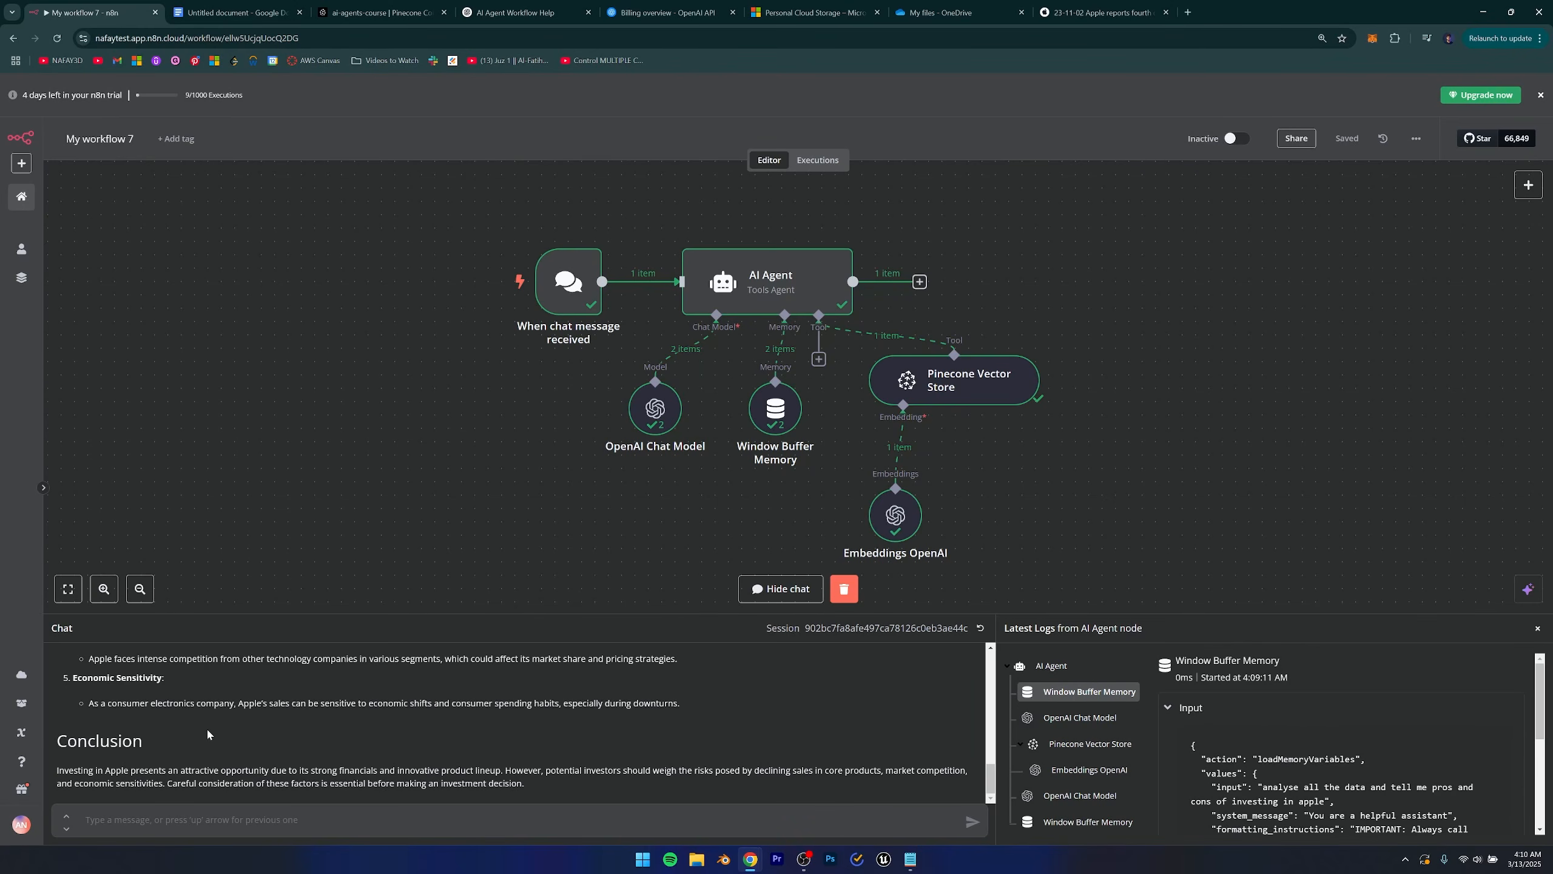
Look over the apple.com statements PDF again, then review the agent's full reply in the n8n chat against it.
left_click(1098, 12)
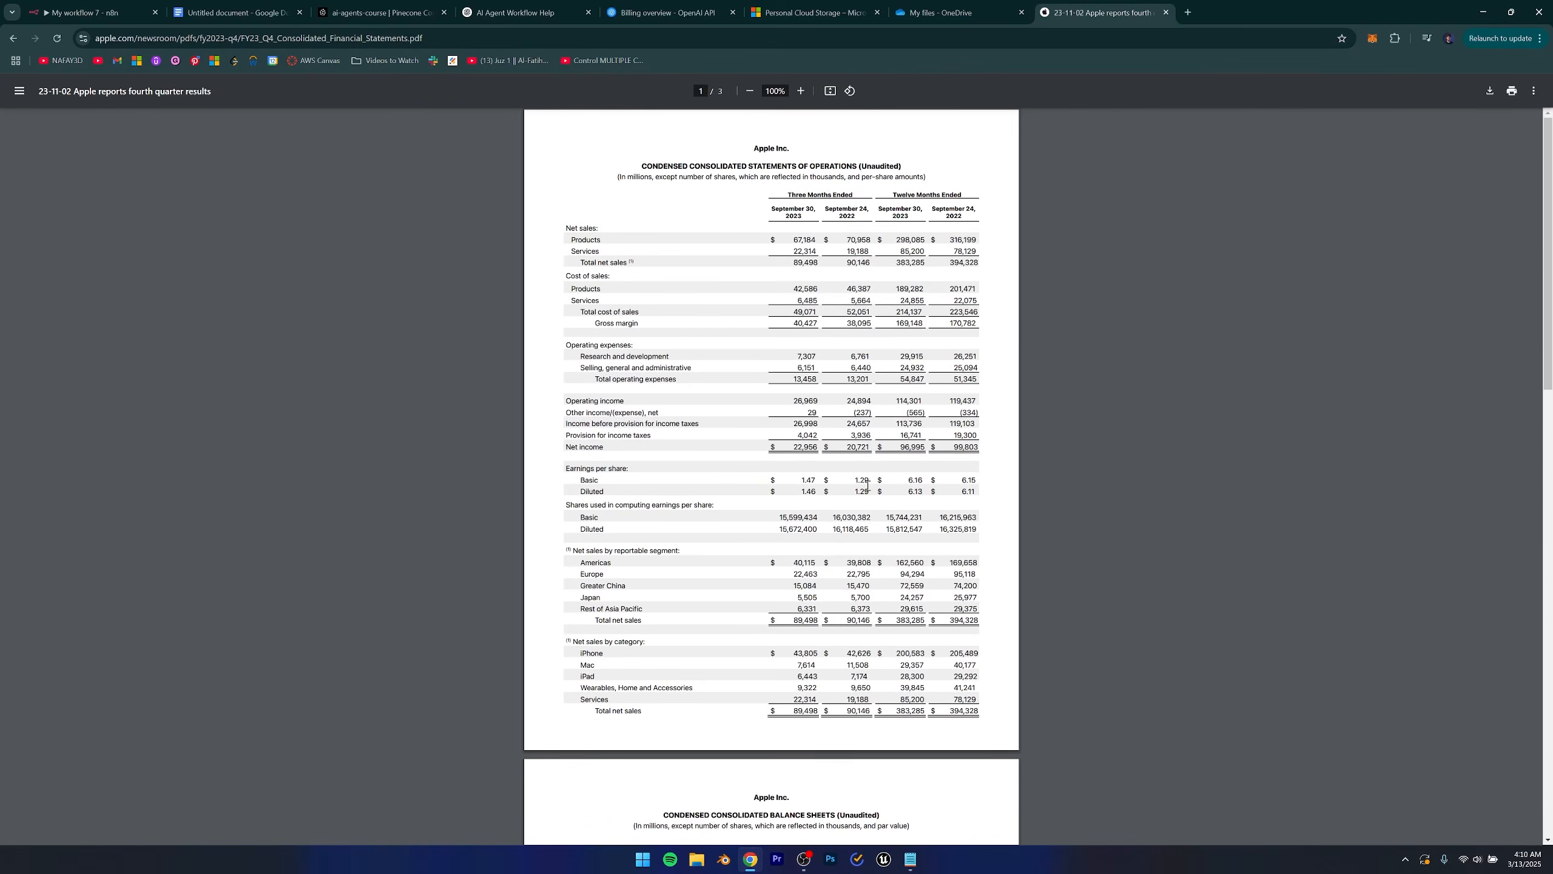
scroll(868, 485, "down", 12)
scroll(868, 509, "up", 12)
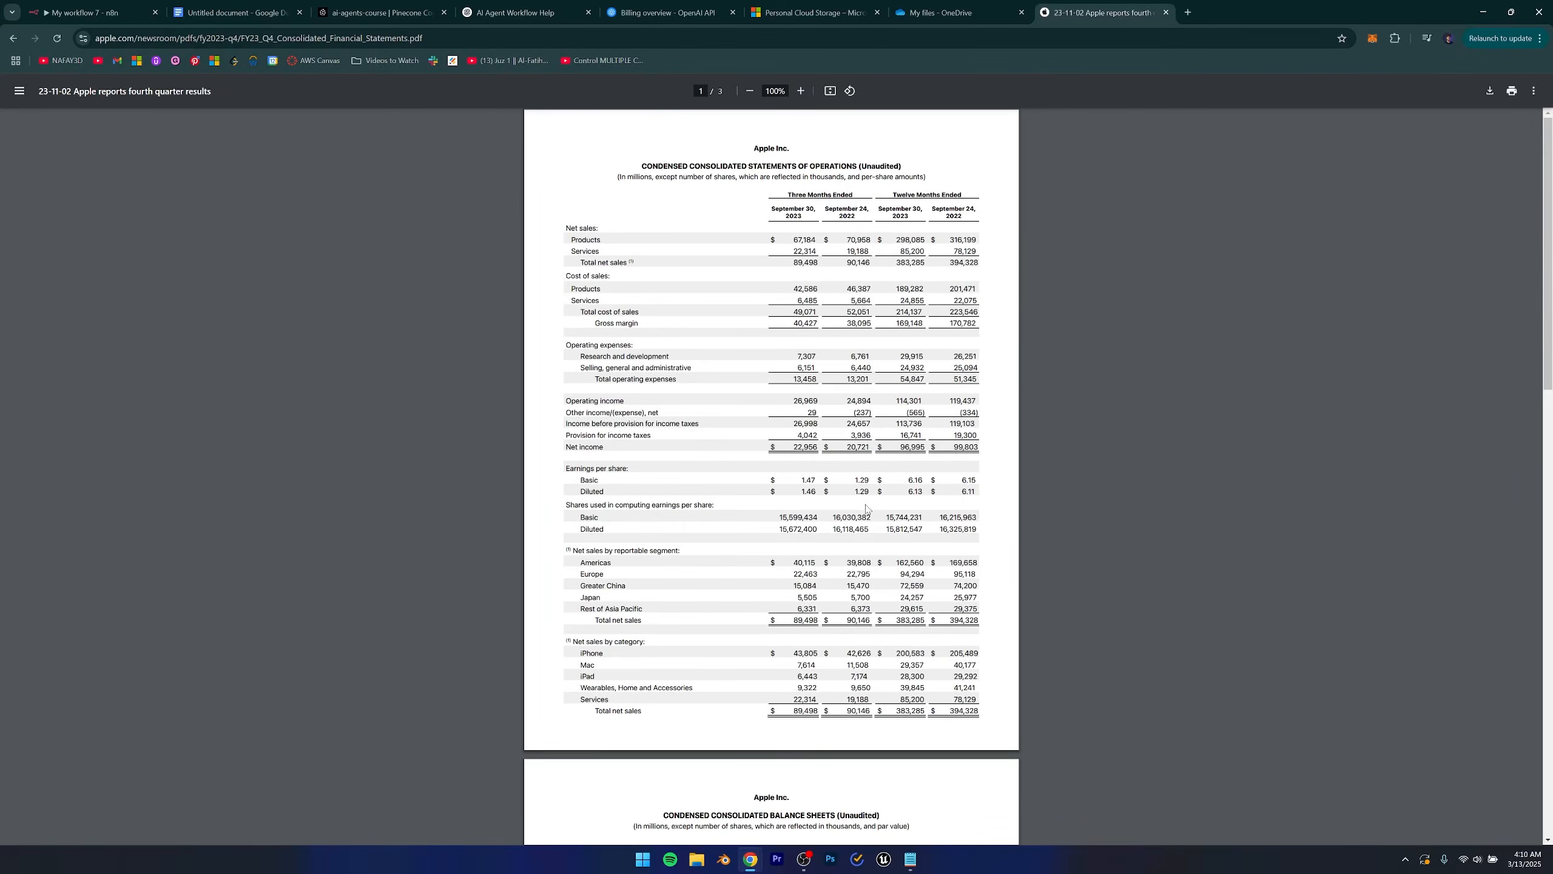
key("ctrl+1")
scroll(693, 736, "up", 5)
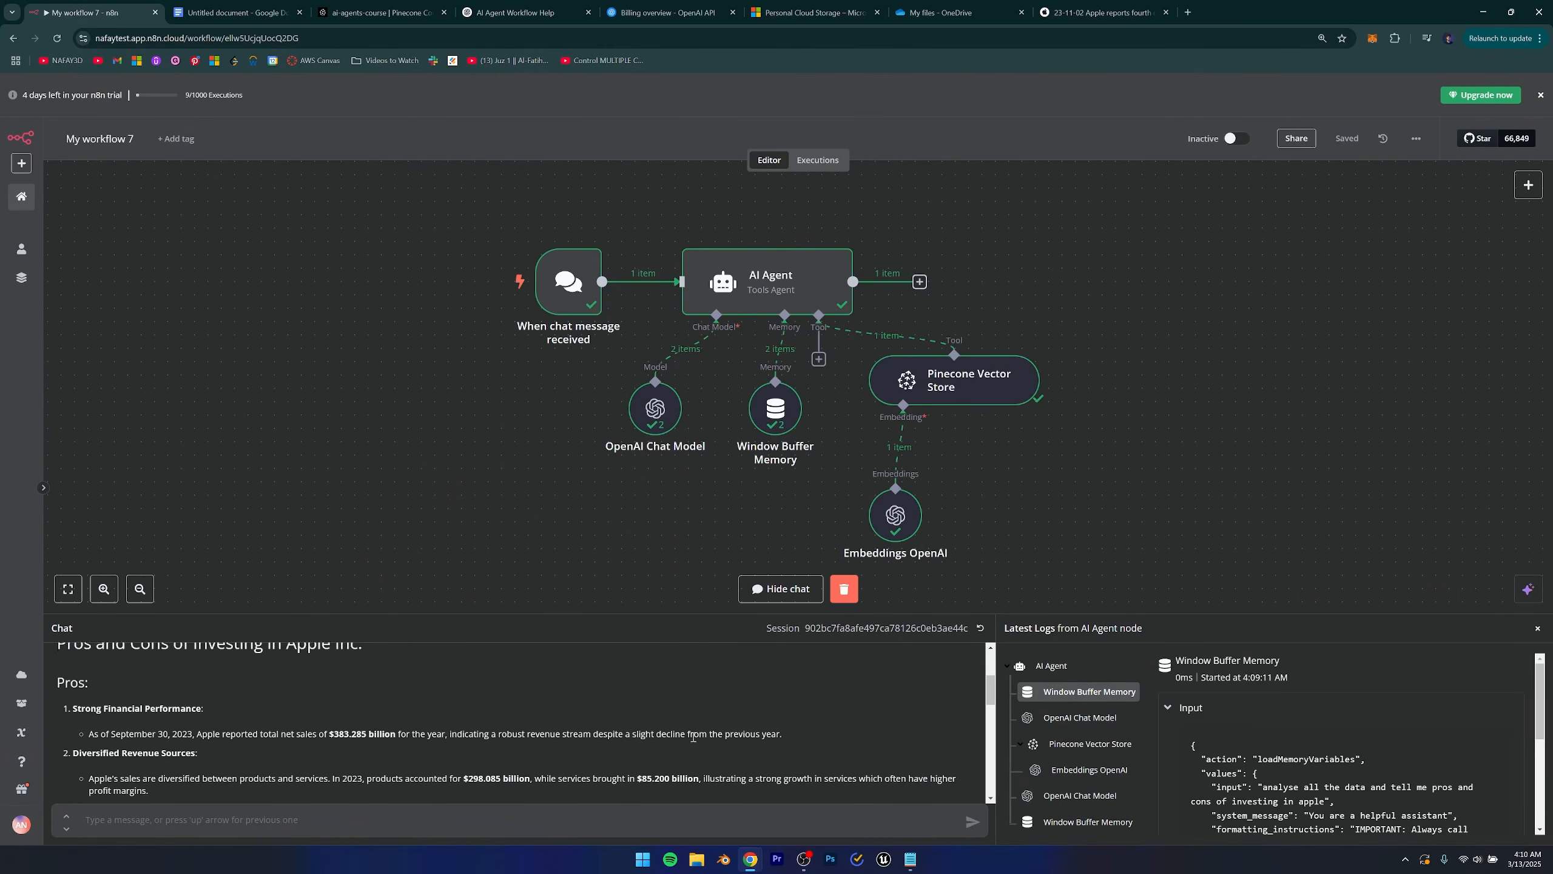
scroll(648, 722, "up", 3)
scroll(638, 716, "down", 10)
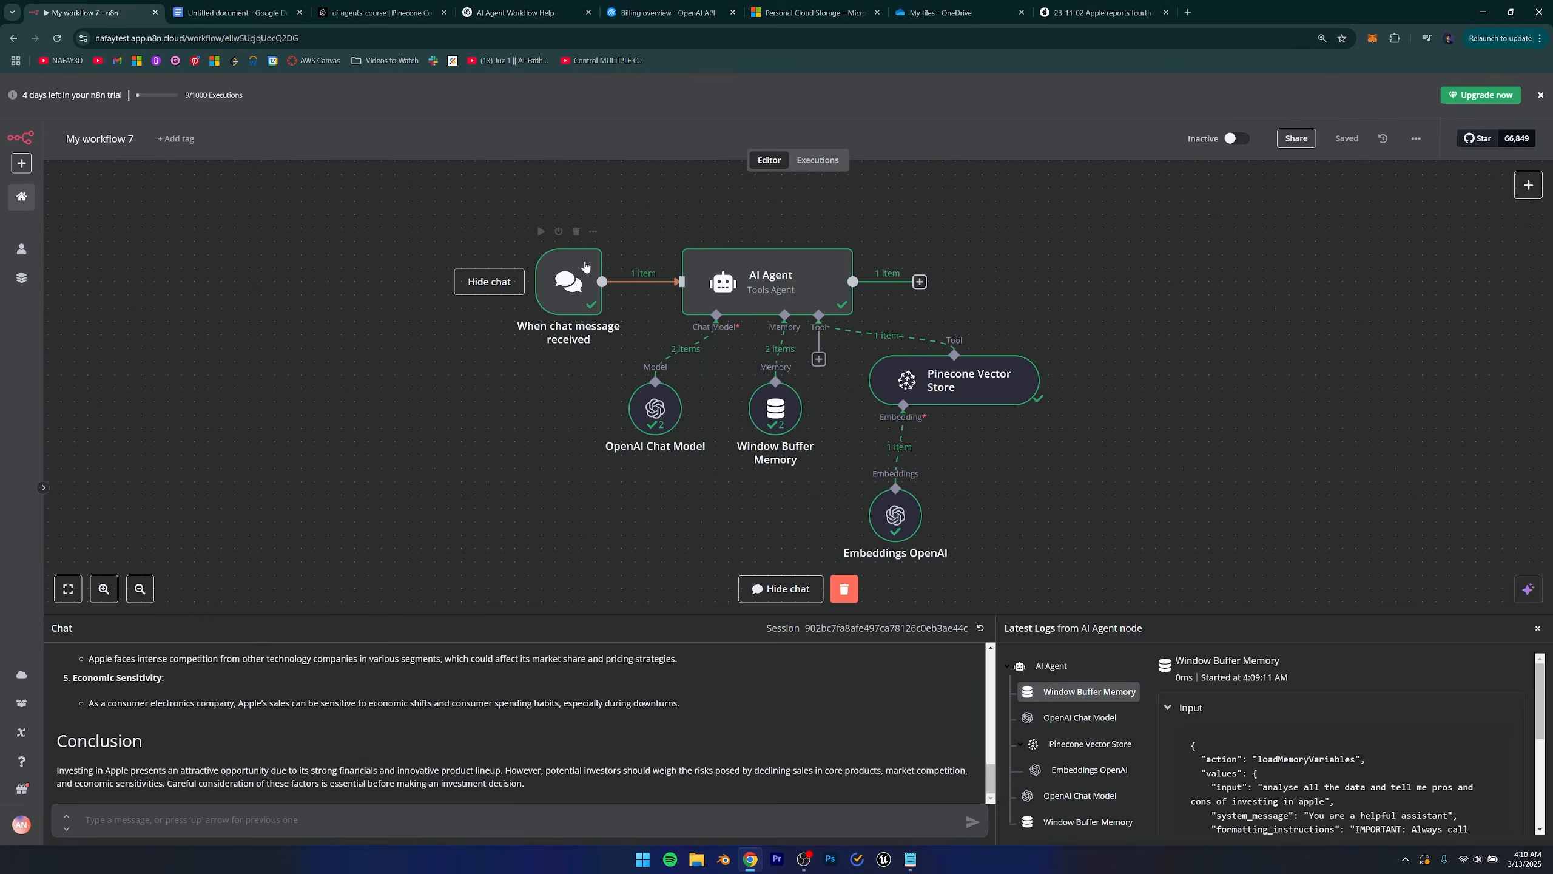
Browse the Action in an app integrations that can follow the AI Agent's output, from the AWS nodes through Google and Microsoft apps to Storyblok.
left_click(919, 281)
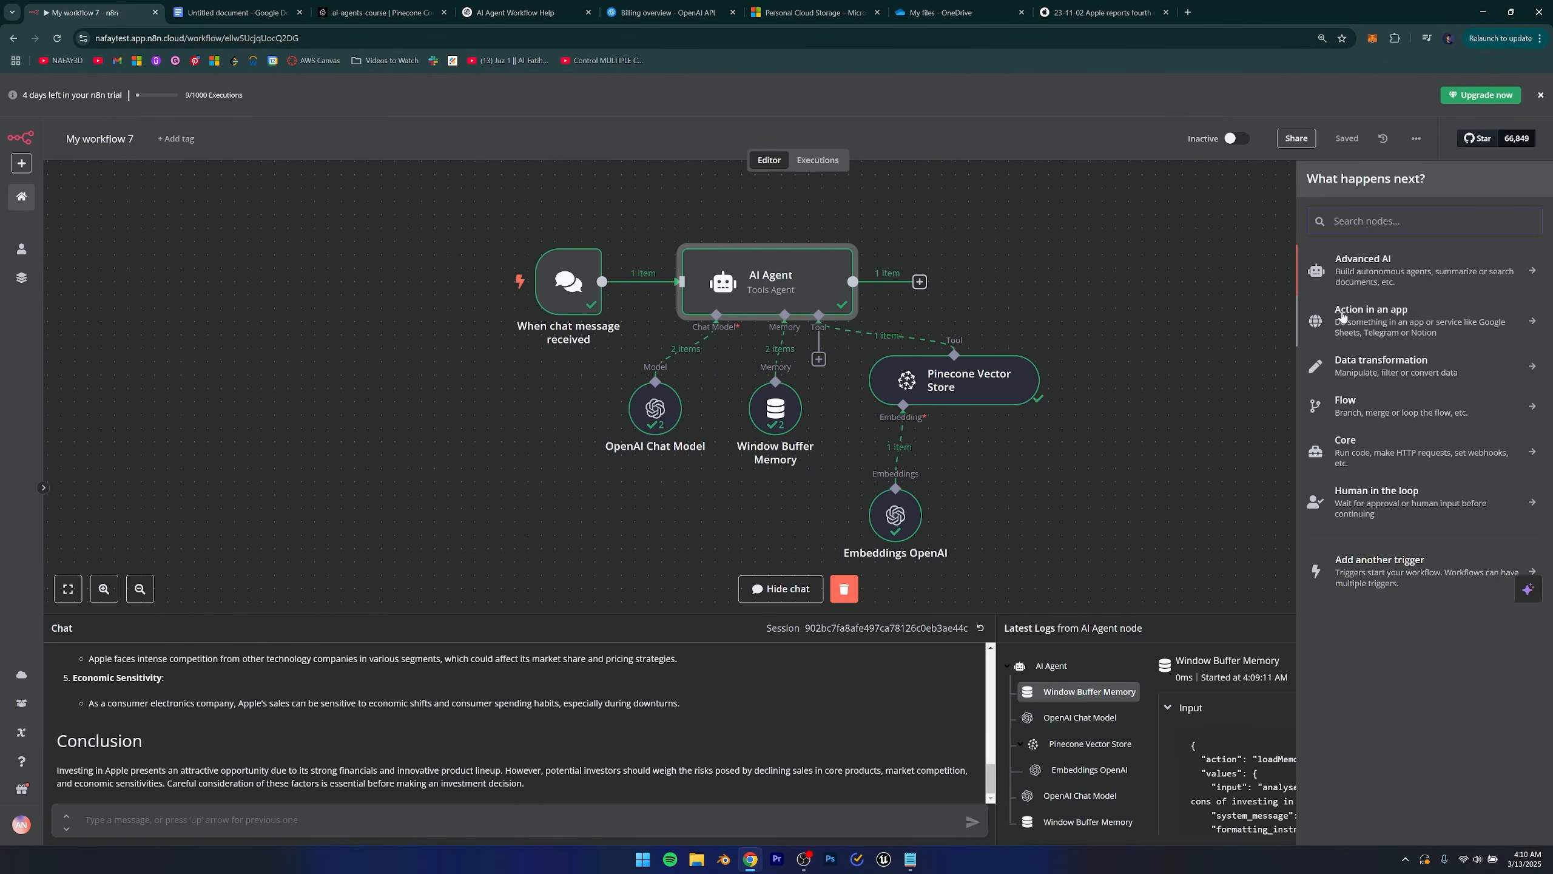
left_click(1400, 342)
left_click(1408, 330)
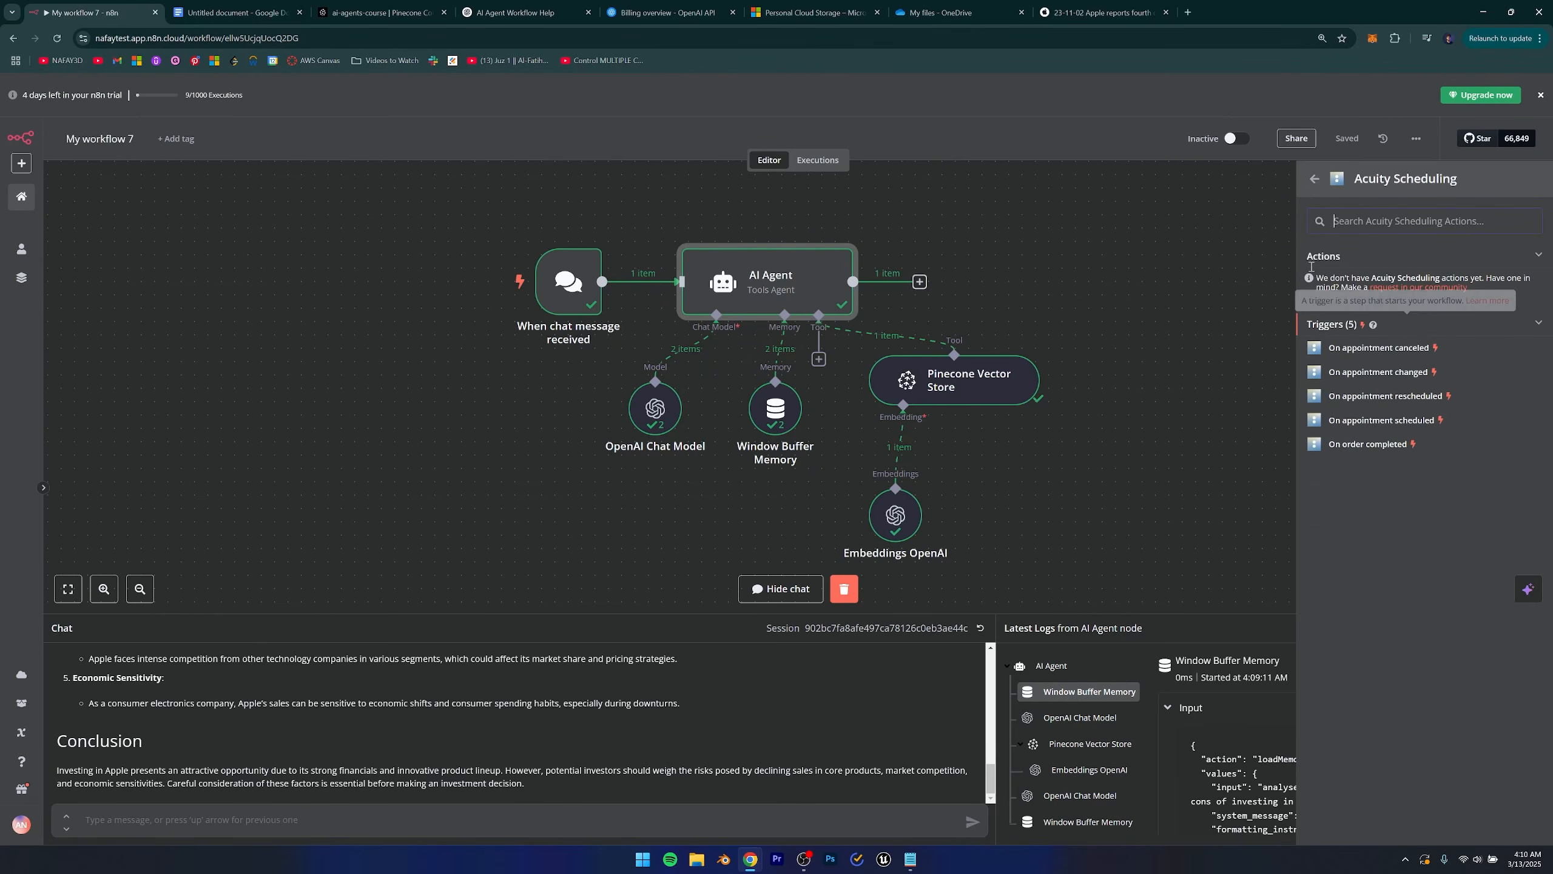
left_click(1314, 179)
scroll(1405, 447, "down", 15)
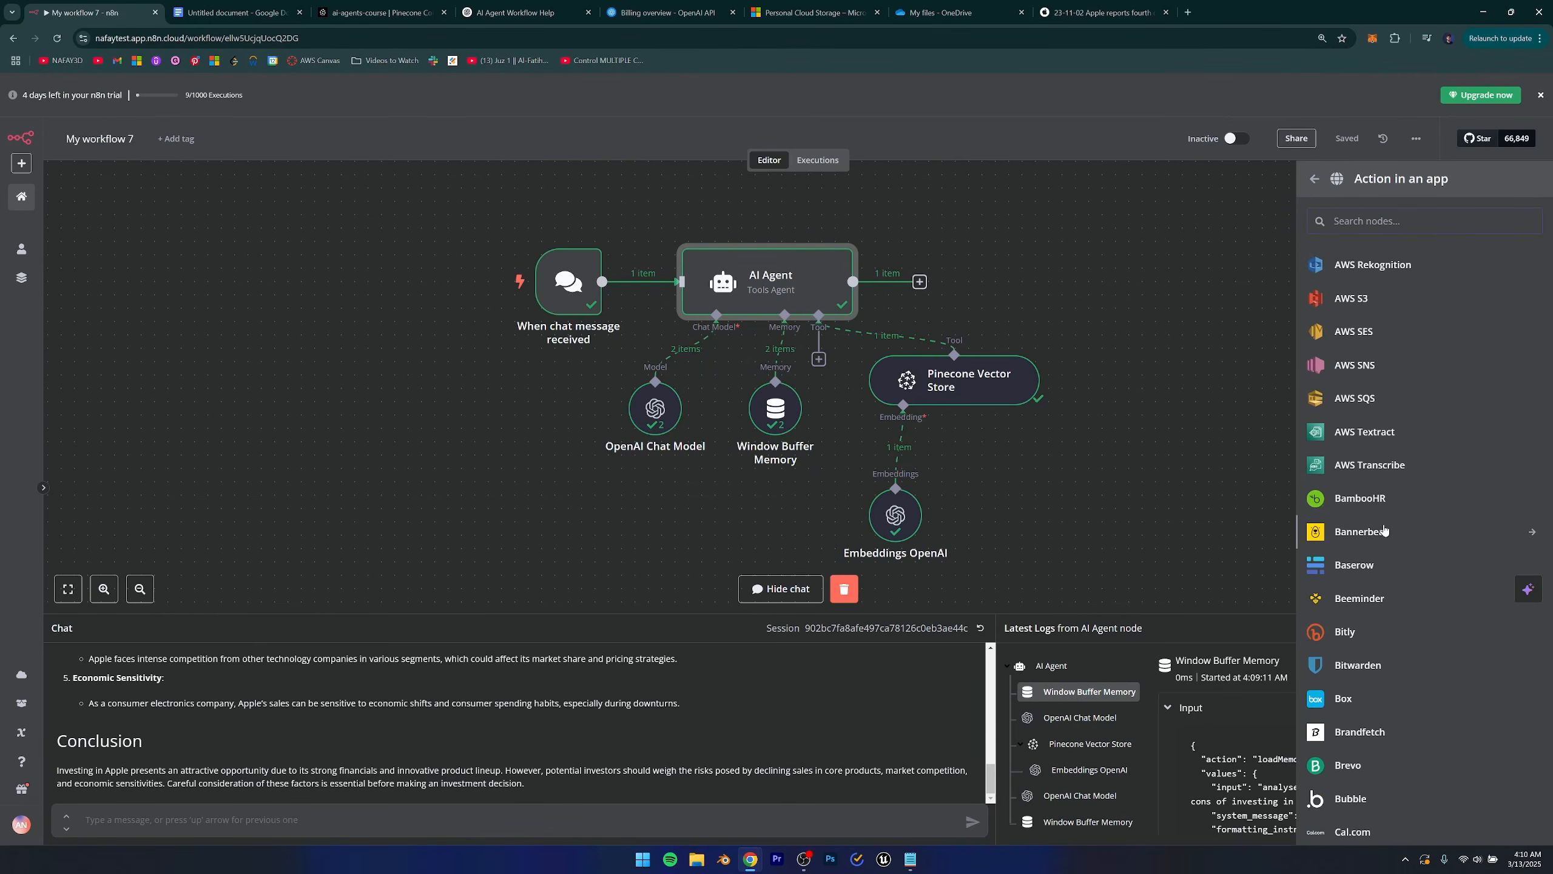
scroll(1390, 531, "down", 20)
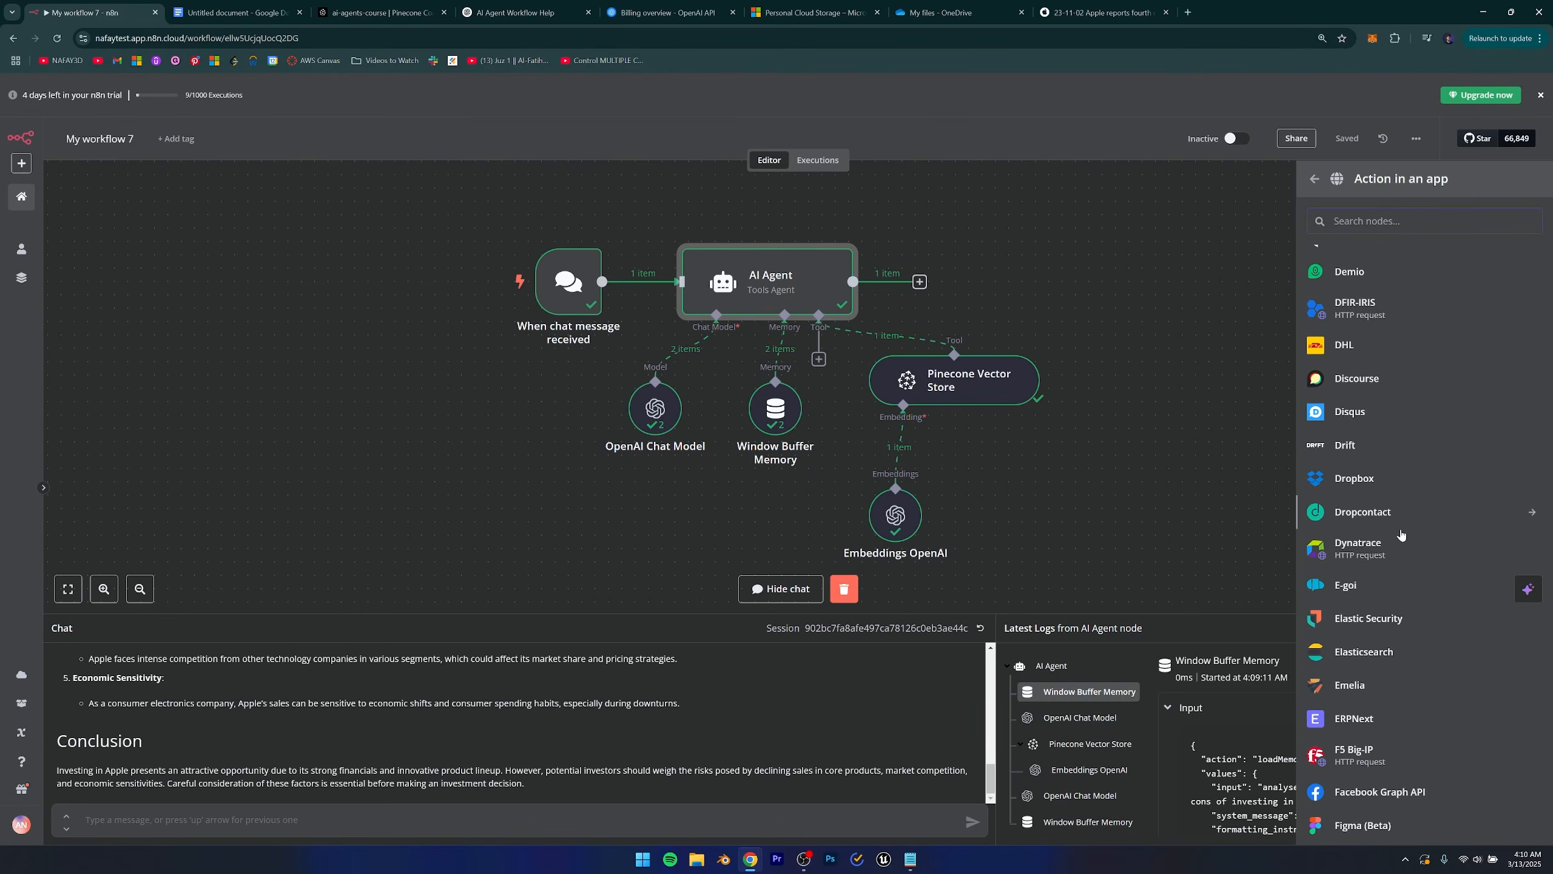
scroll(1420, 544, "down", 20)
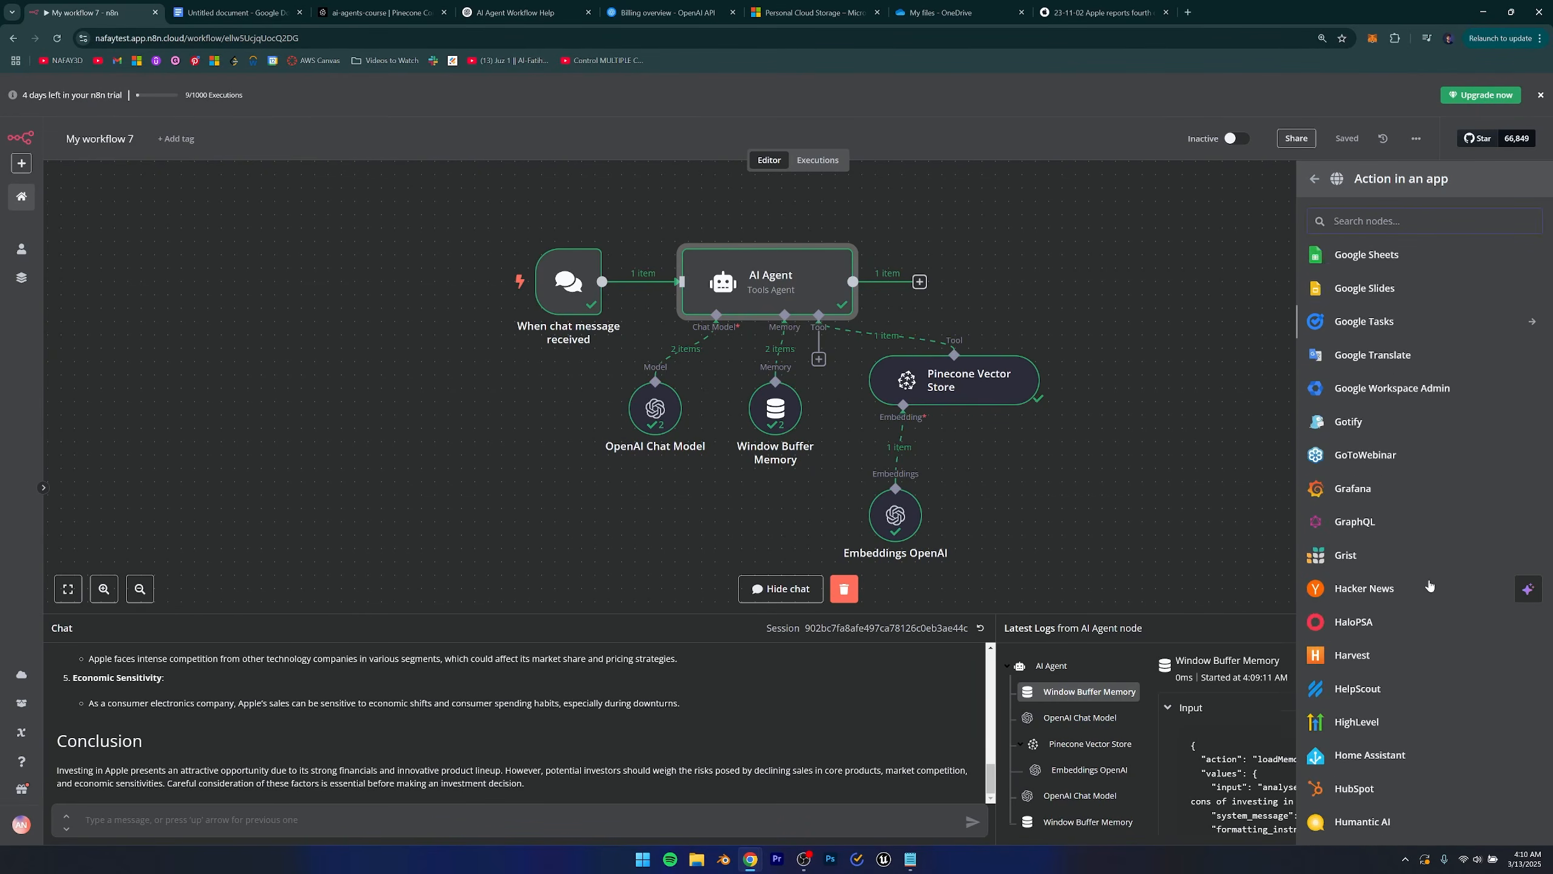
scroll(1430, 586, "down", 15)
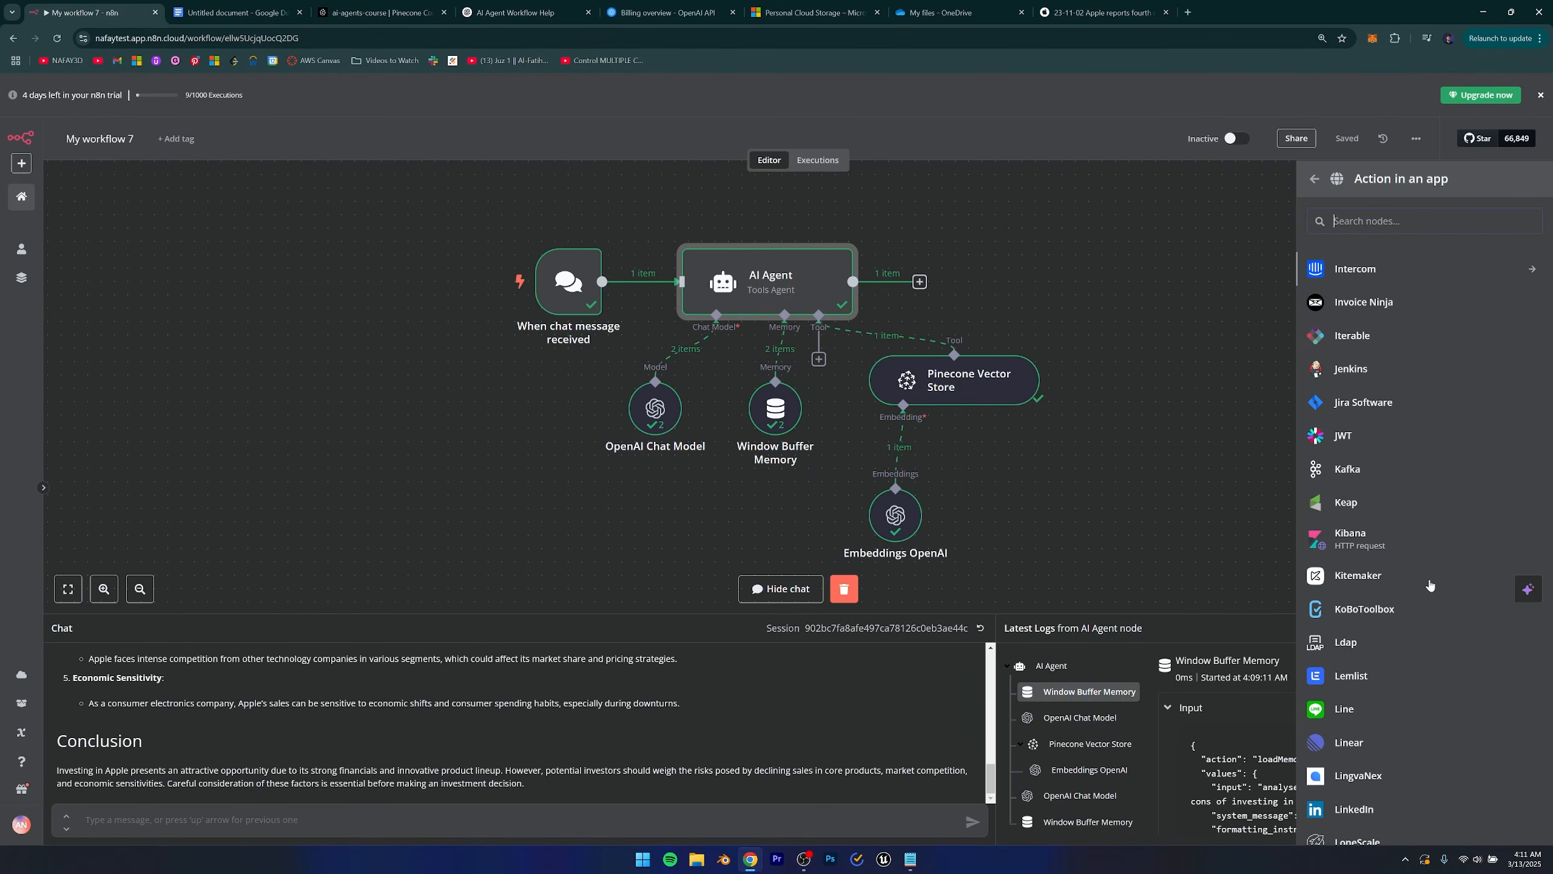
scroll(1429, 585, "down", 15)
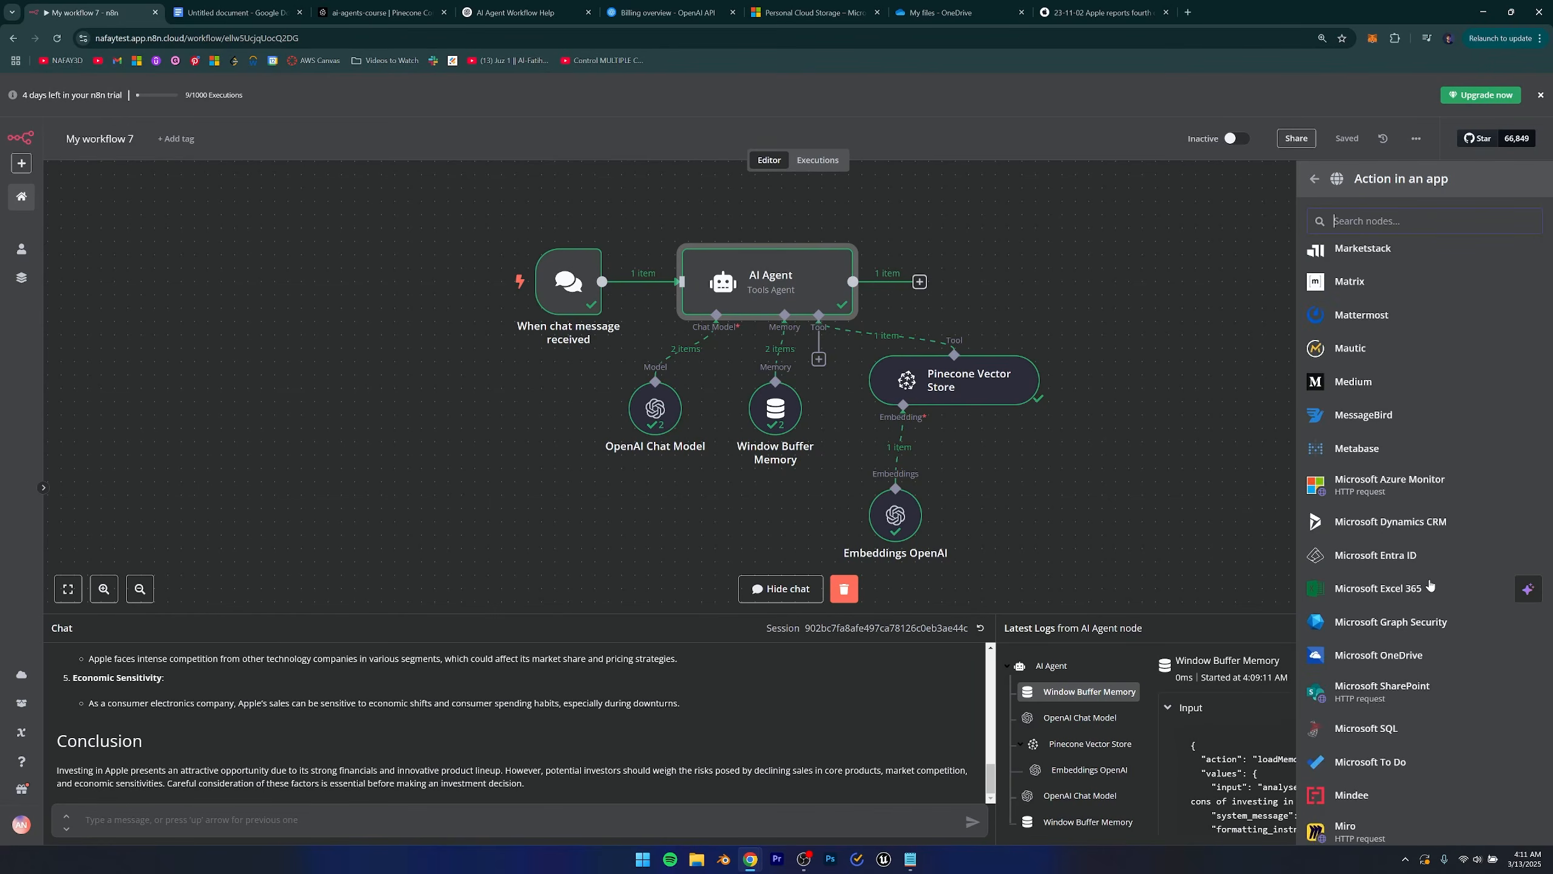
scroll(1429, 585, "down", 15)
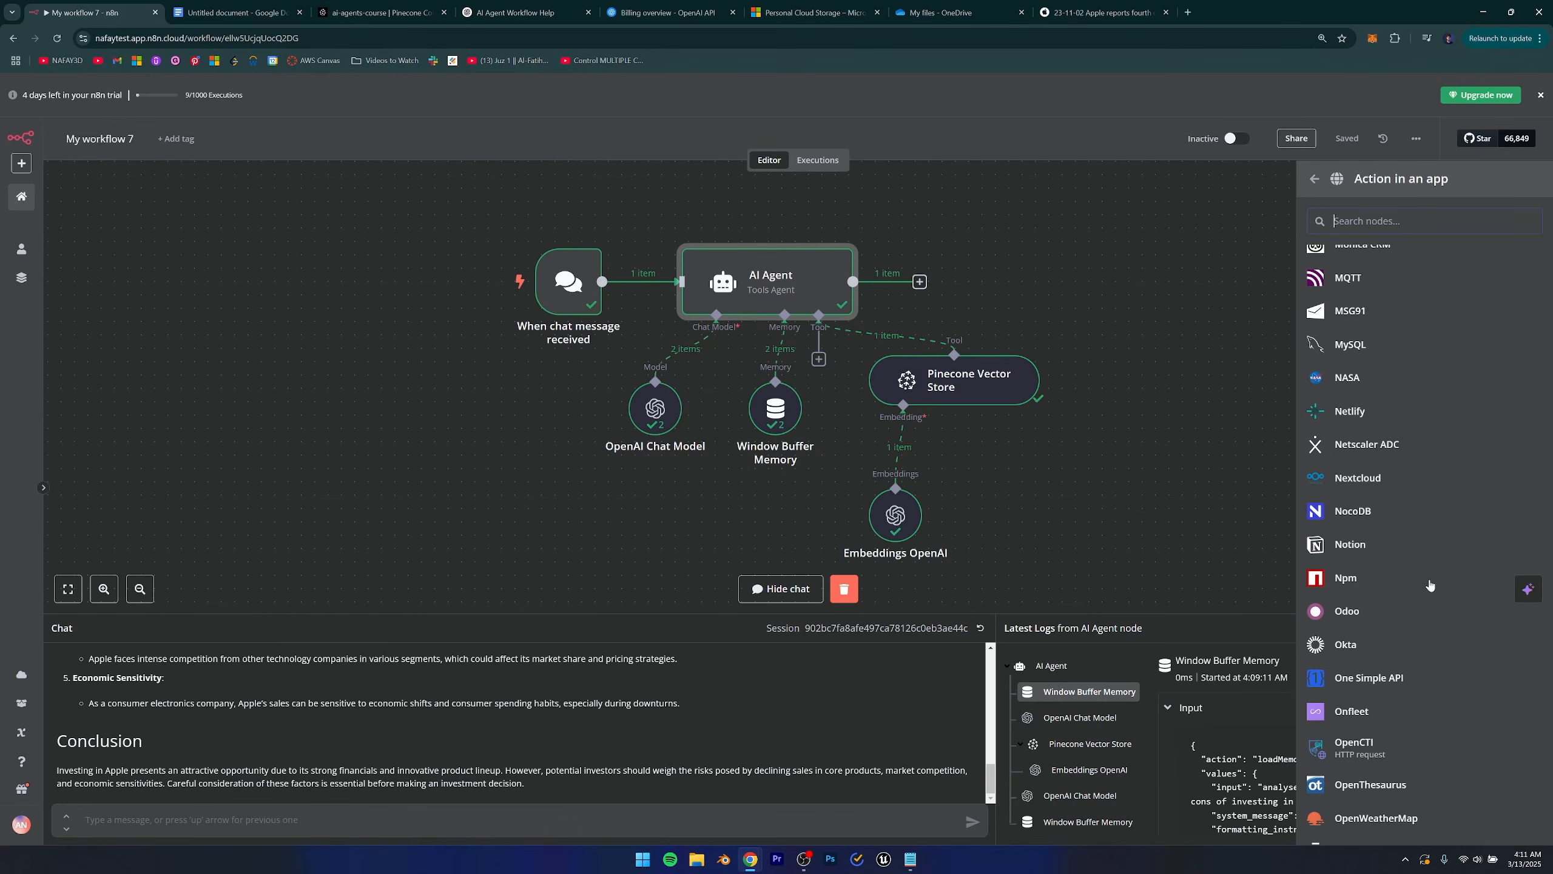
scroll(1429, 586, "down", 15)
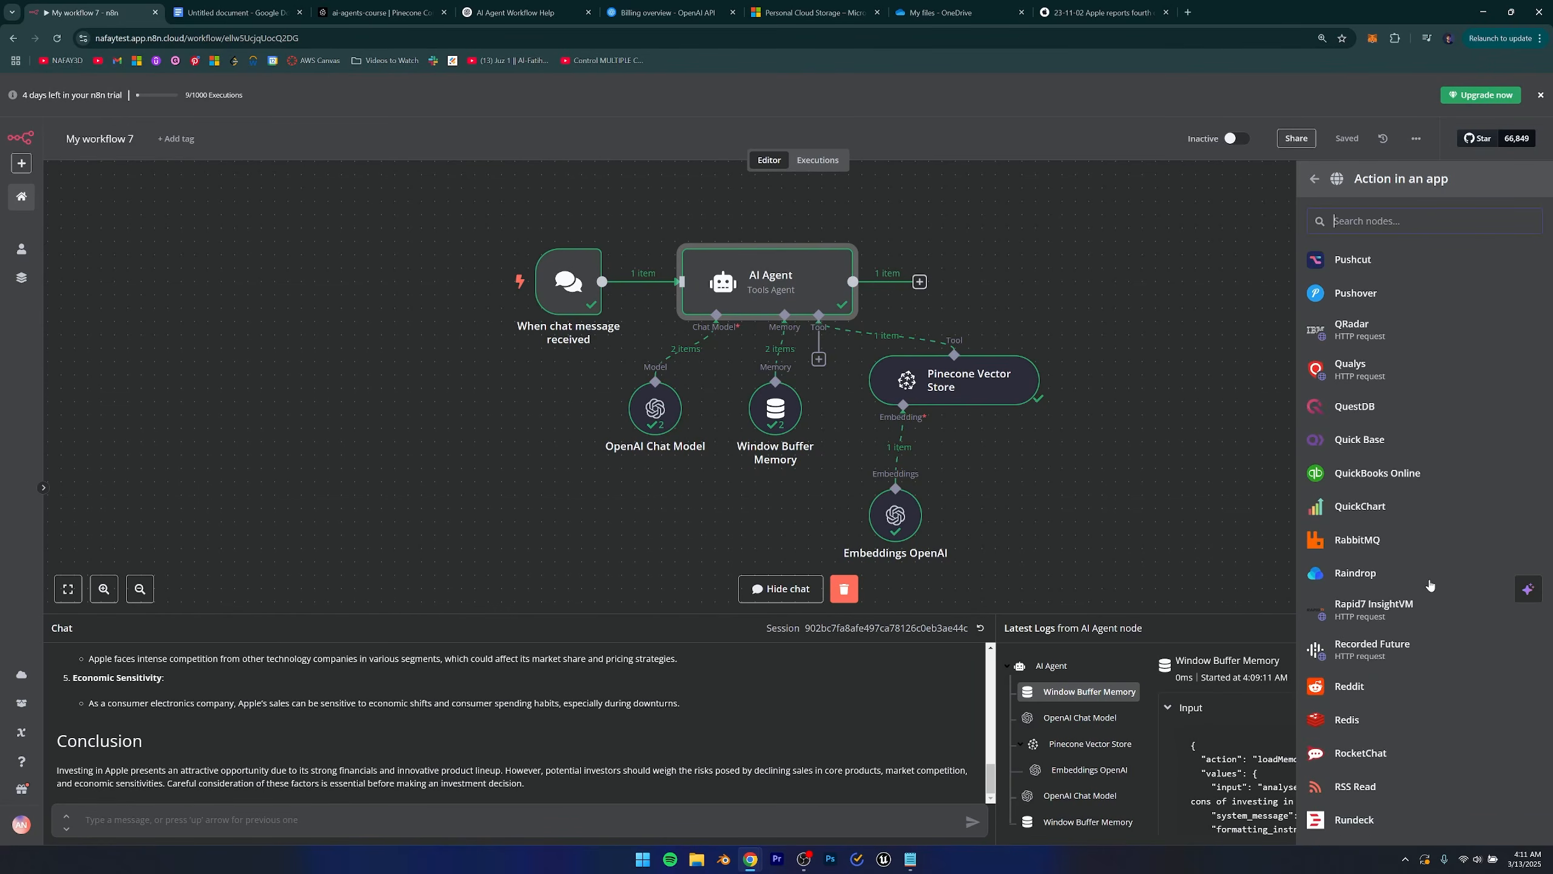
scroll(1494, 566, "down", 5)
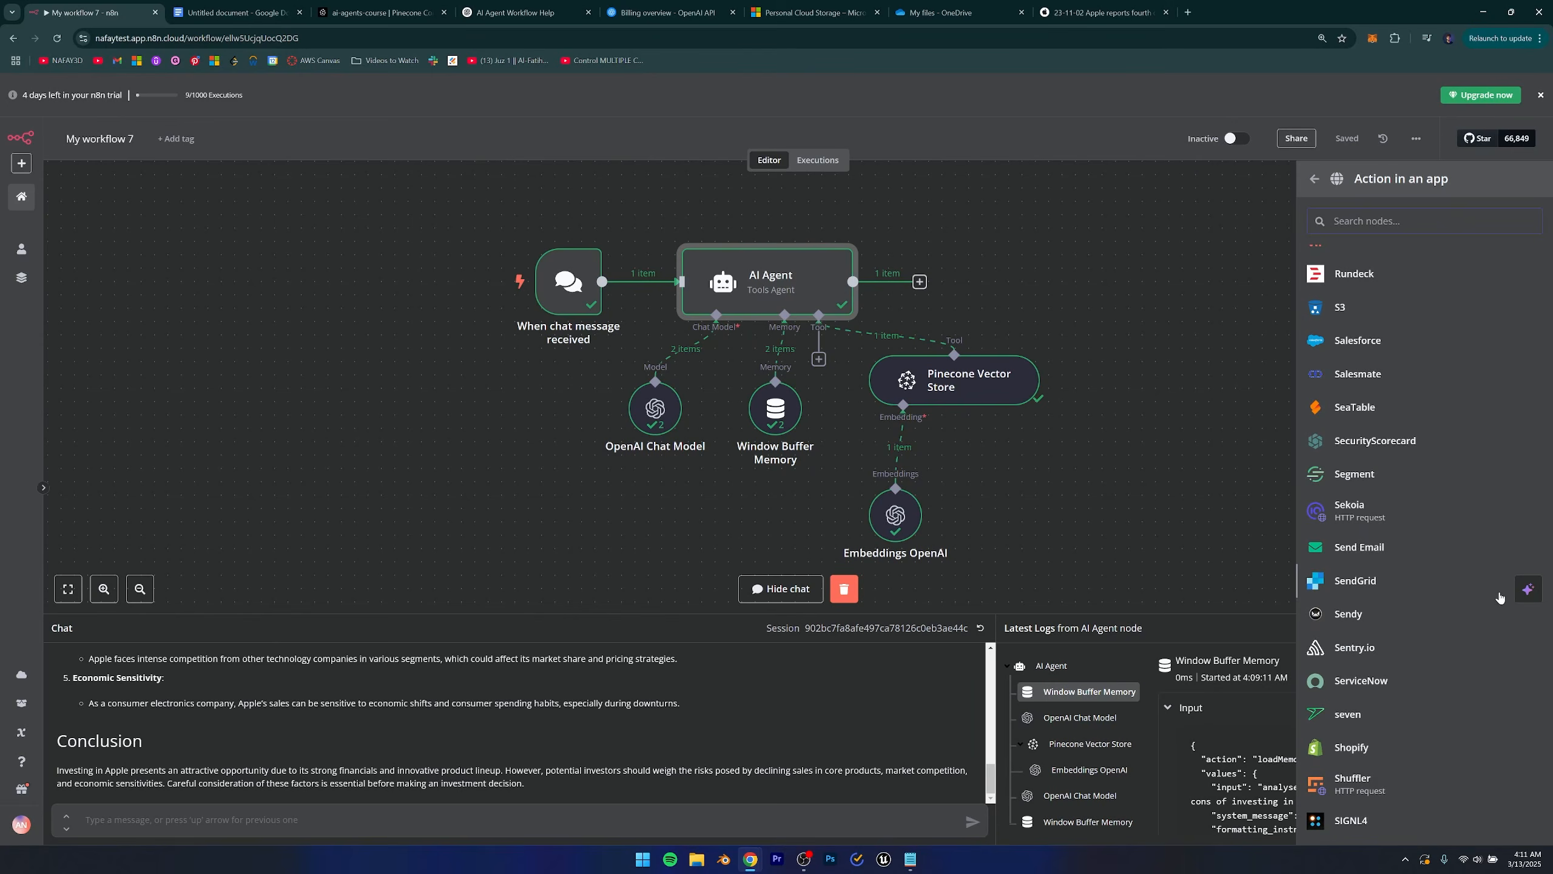
scroll(1498, 589, "down", 5)
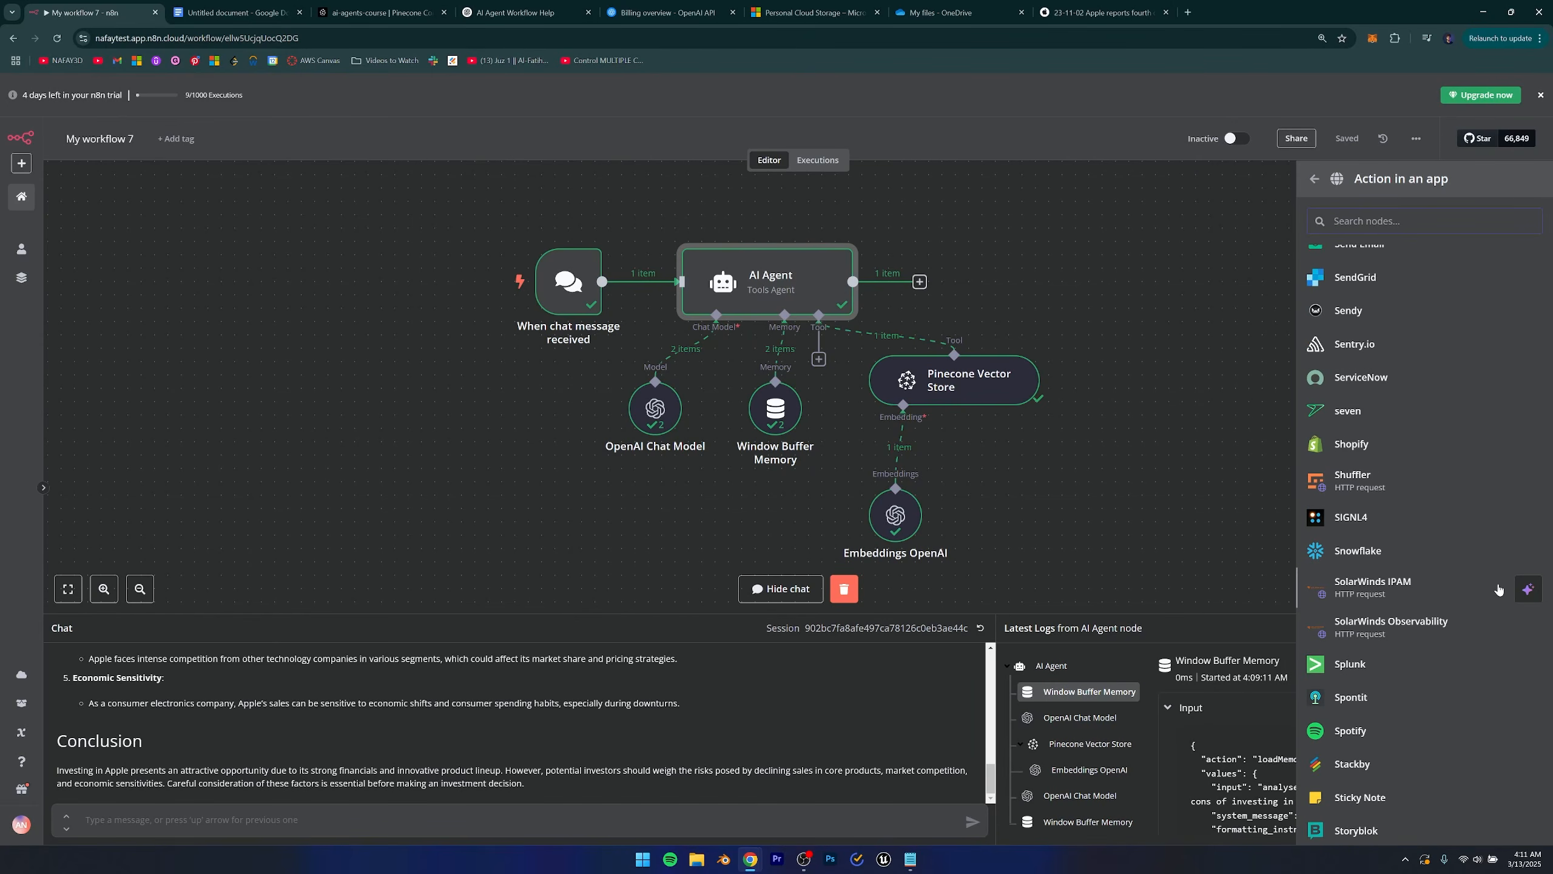